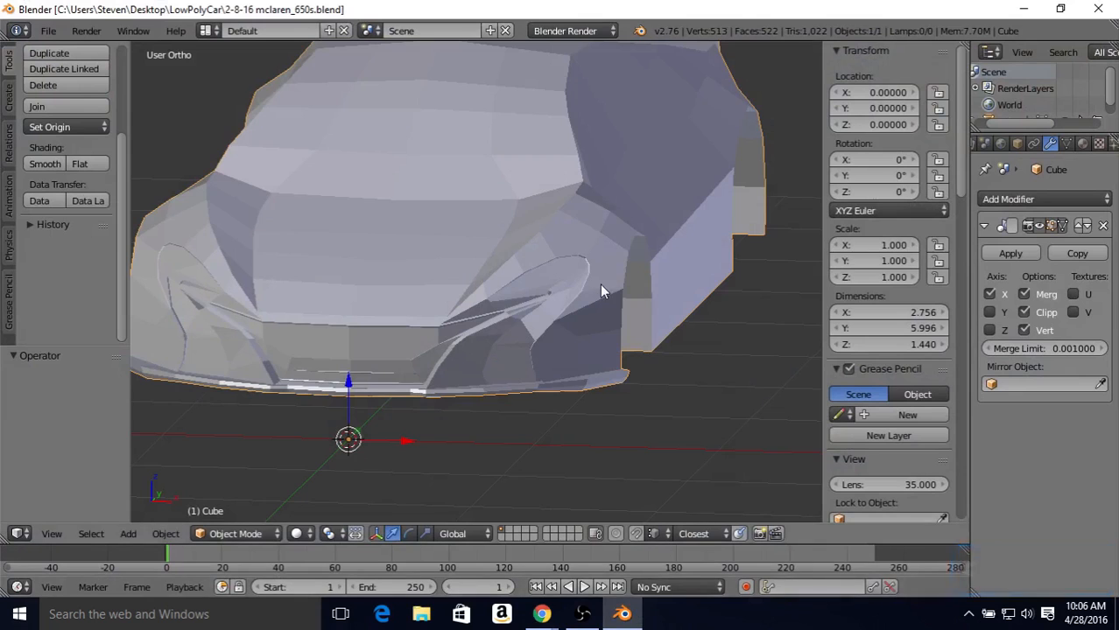
Step: Put the car body into Edit Mode with edge selection, viewed from the right against the side blueprint in wireframe
middle_drag(600, 284, 555, 275)
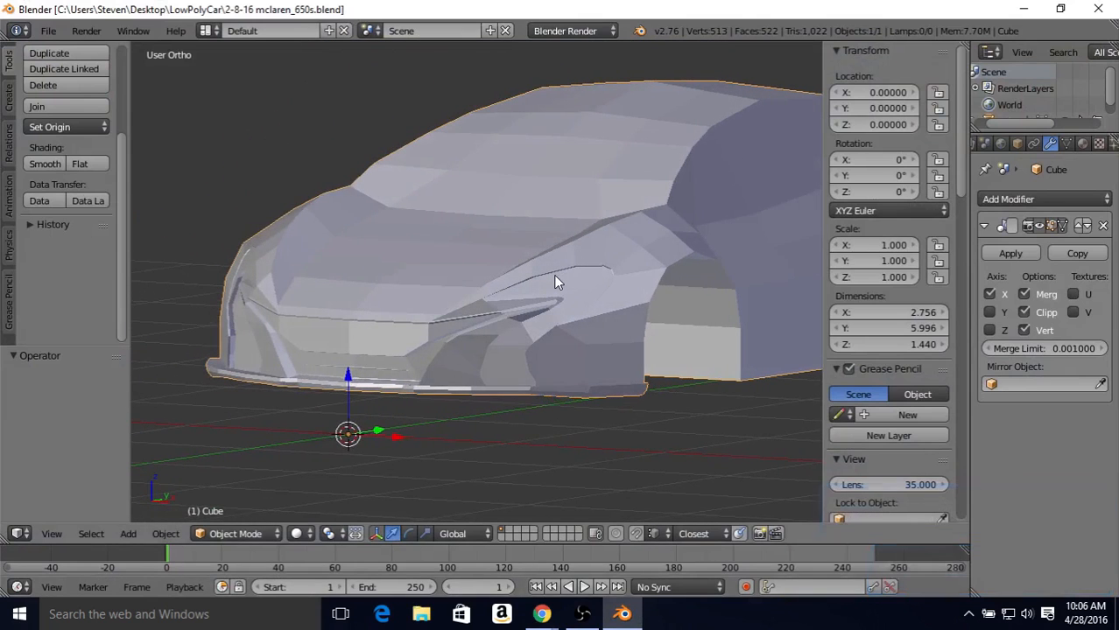
key(KP_3)
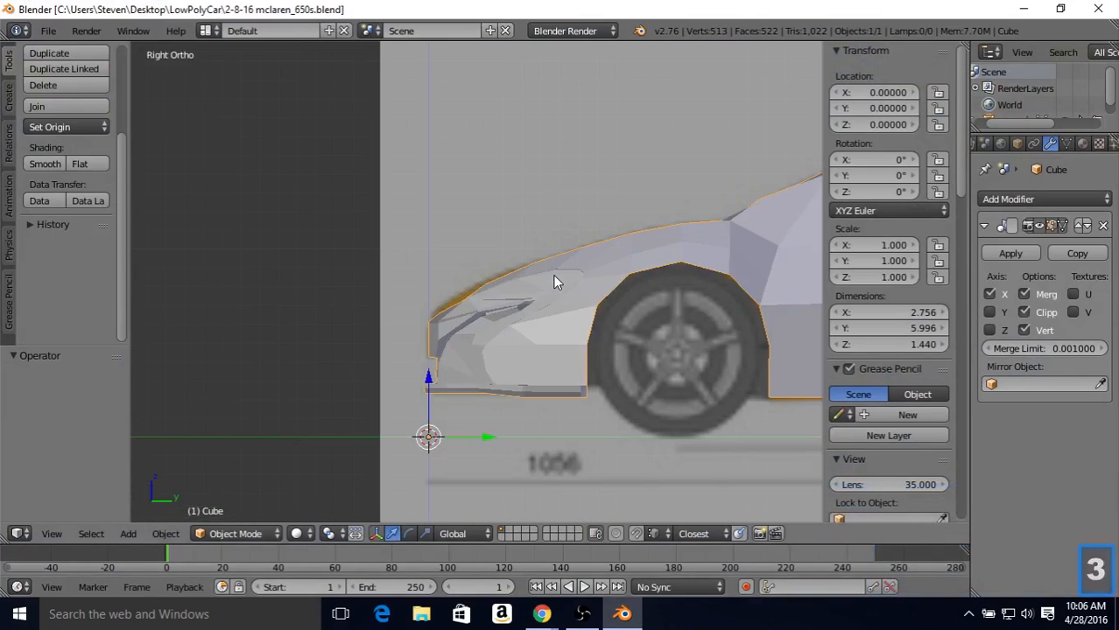
key(Tab)
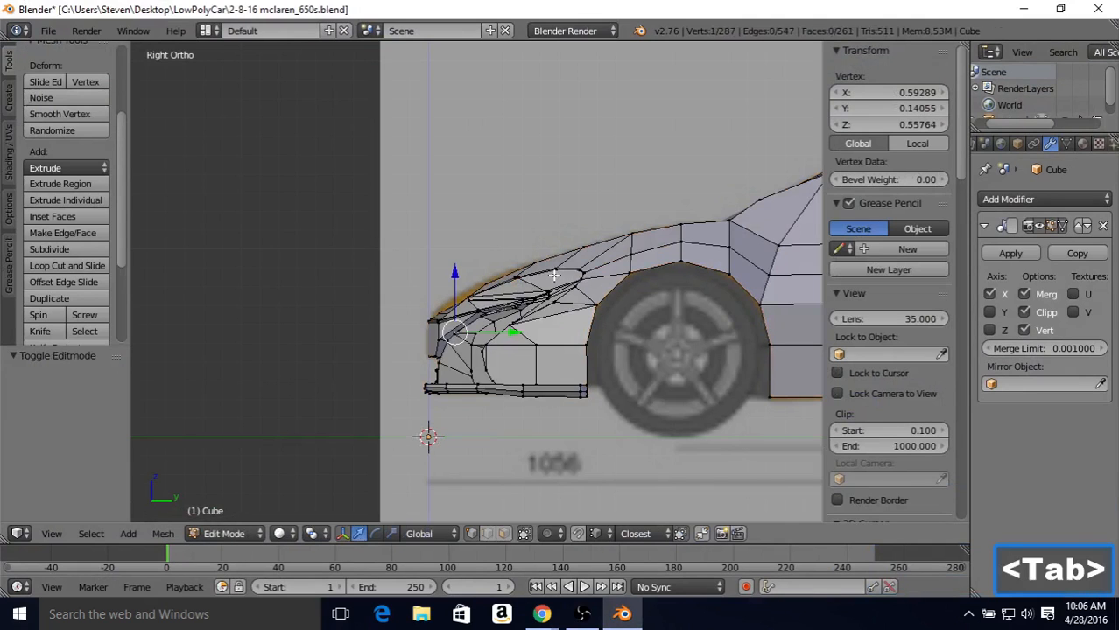
key(z)
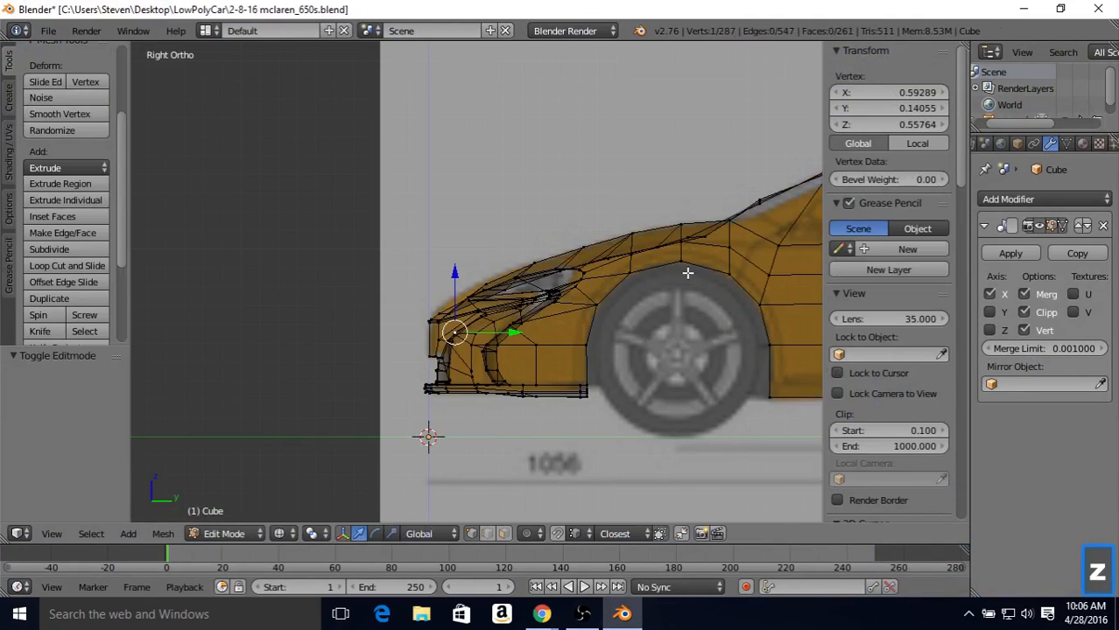
shift+middle_drag(688, 273, 475, 260)
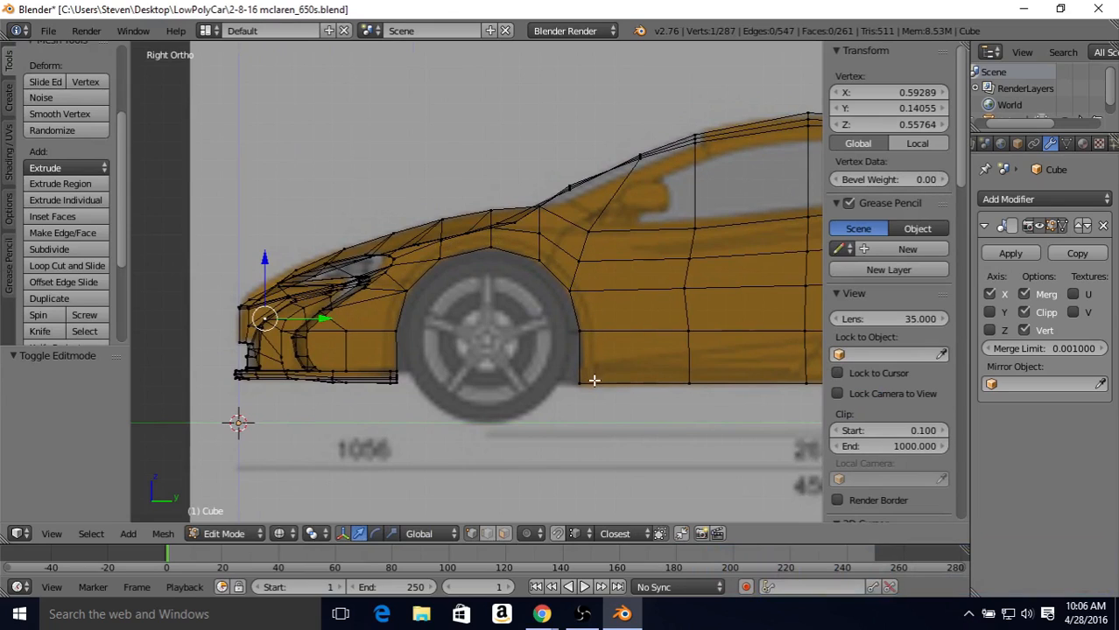
click(488, 540)
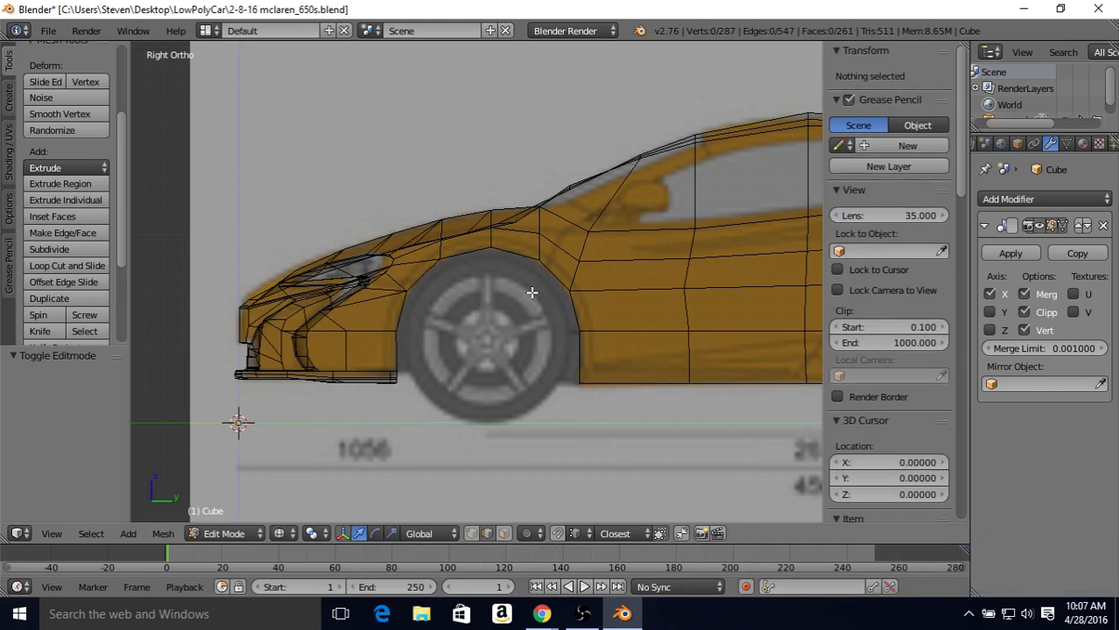
Step: Subdivide with one cut the 13 edges radiating from the front wheel arch, from the door sill round to the lower front bumper
key(z)
middle_drag(580, 266, 601, 287)
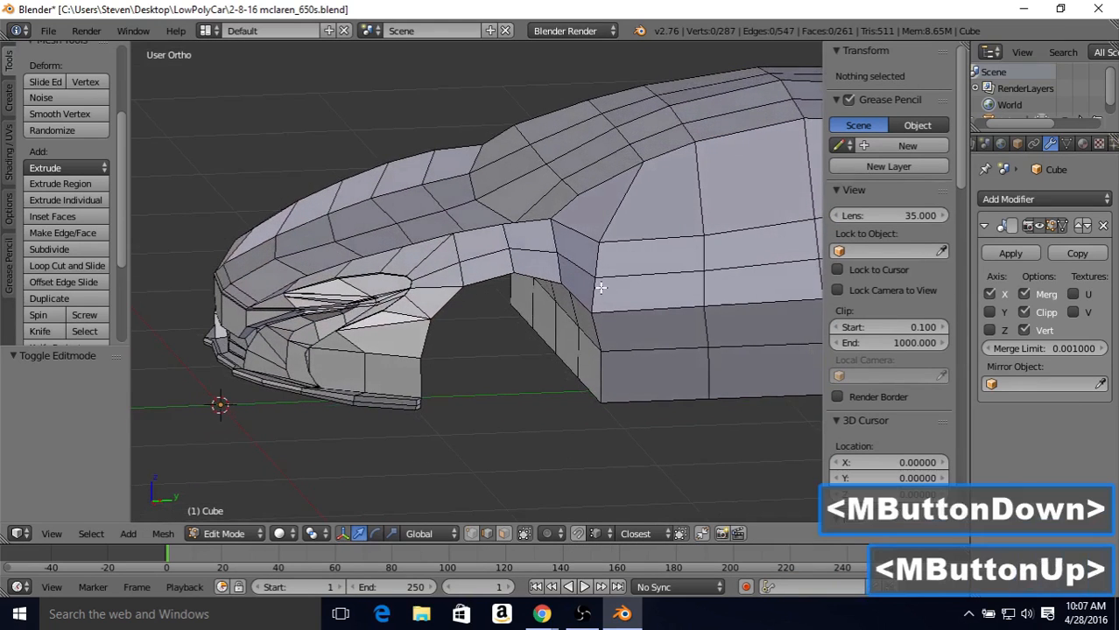
right_click(641, 399)
shift+right_click(633, 346)
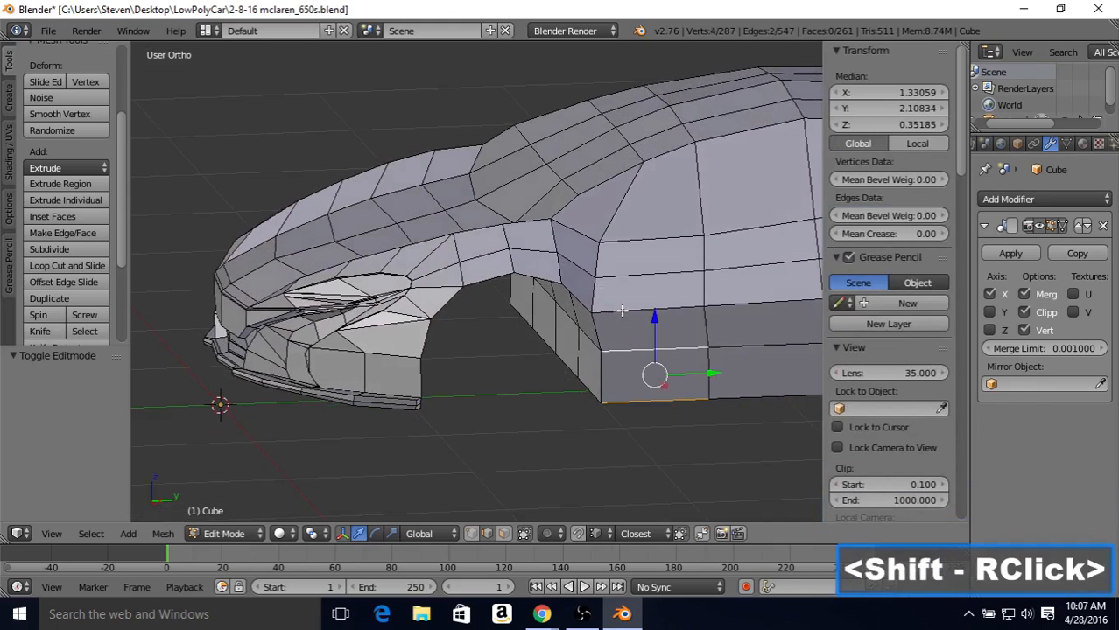
shift+right_click(620, 308)
shift+right_click(598, 287)
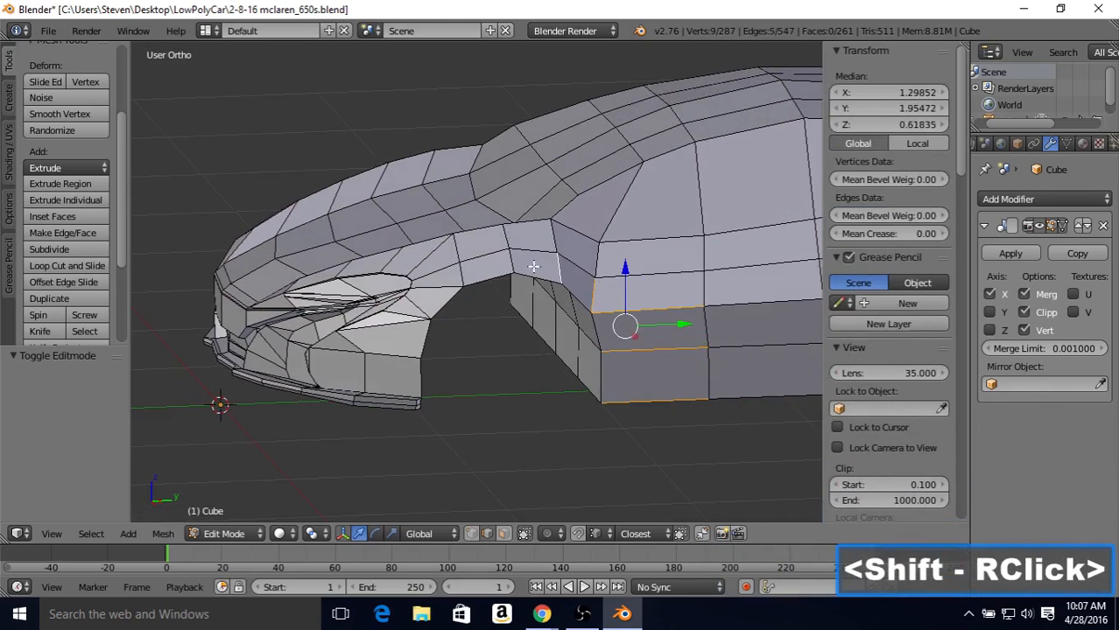
shift+right_click(507, 265)
shift+right_click(463, 274)
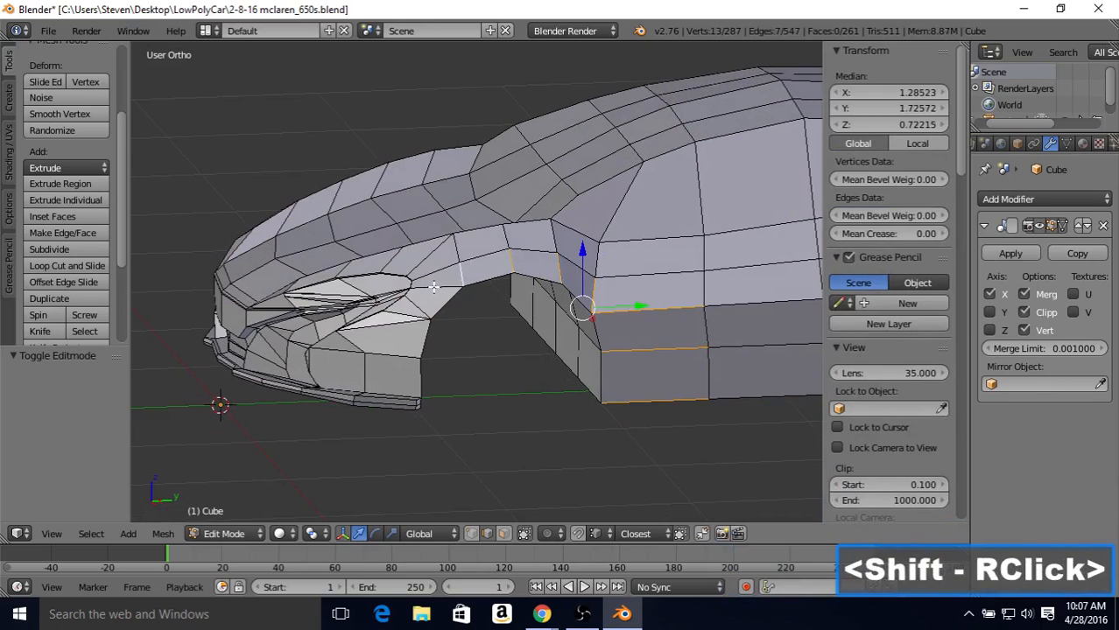
shift+right_click(435, 287)
shift+right_click(419, 303)
shift+right_click(407, 314)
shift+right_click(399, 325)
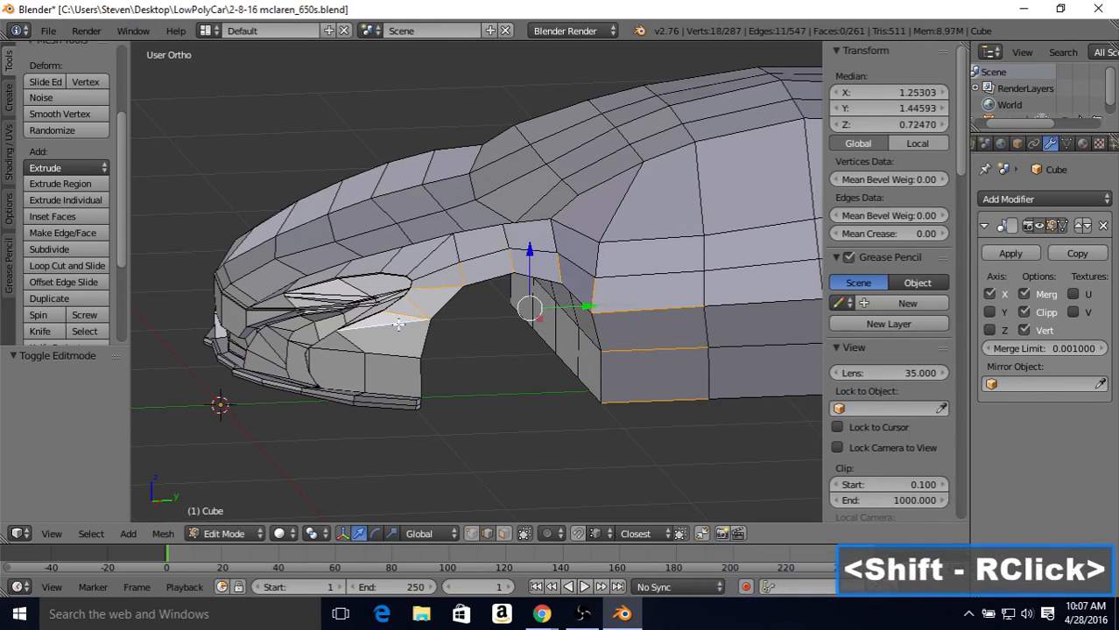
shift+right_click(394, 354)
shift+right_click(396, 388)
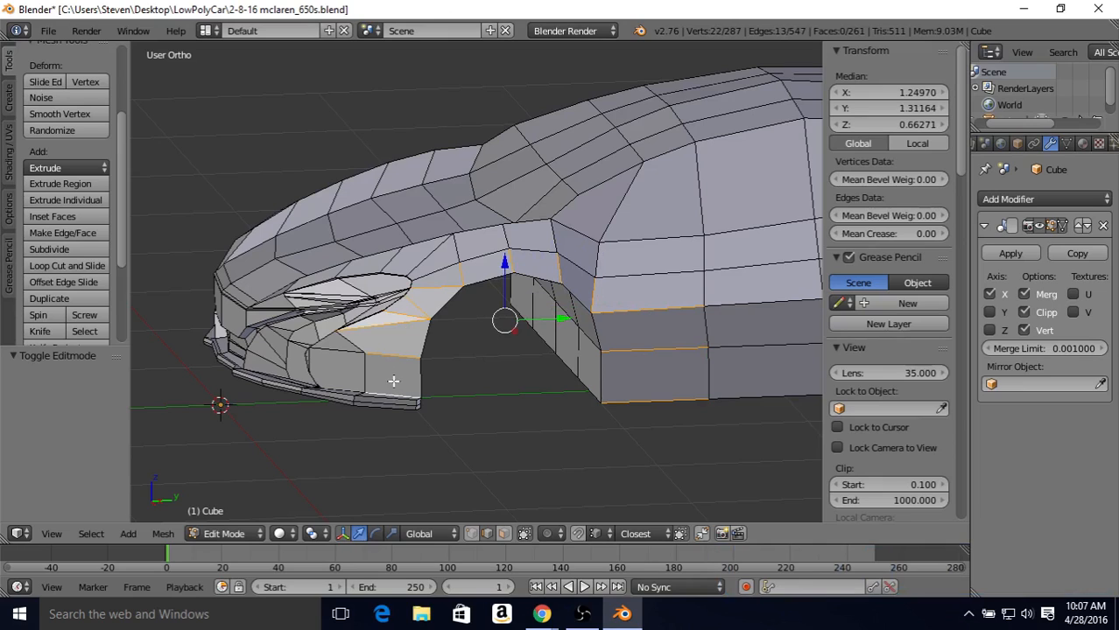
click(45, 249)
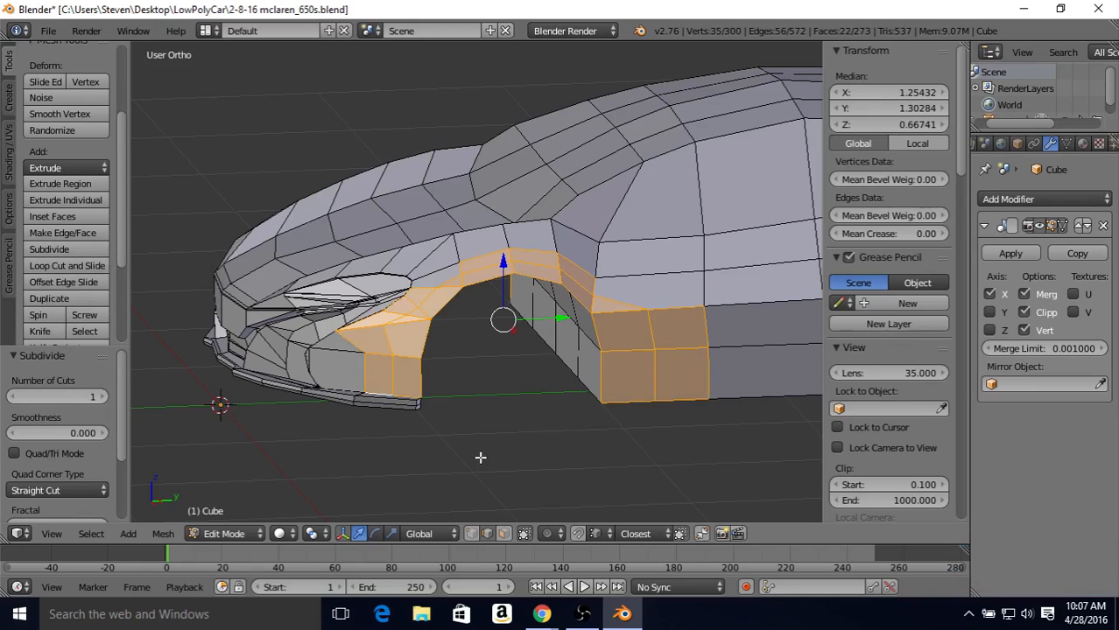
Step: In vertex selection, slide the new lowest bumper vertex toward the front wheel arch by a factor of 0.484
click(473, 536)
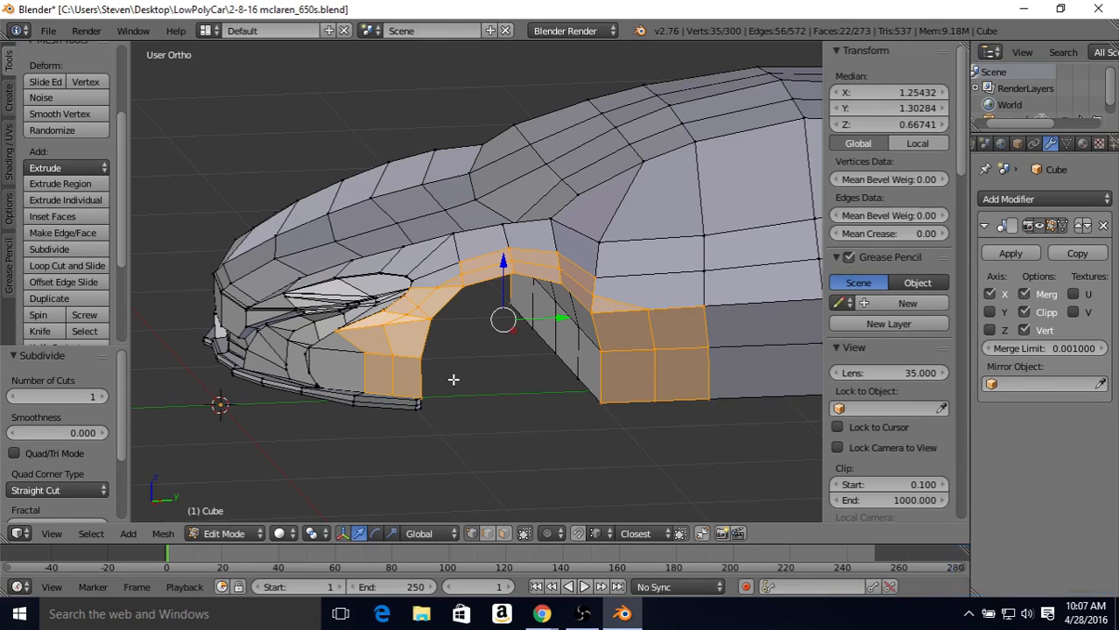
right_click(392, 393)
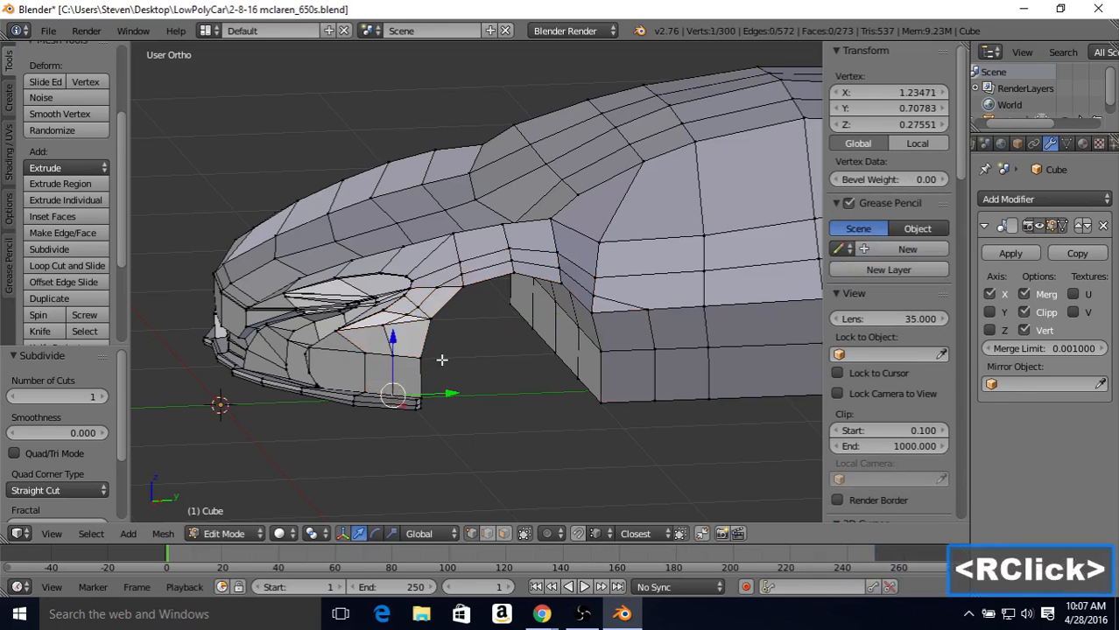
key(3)
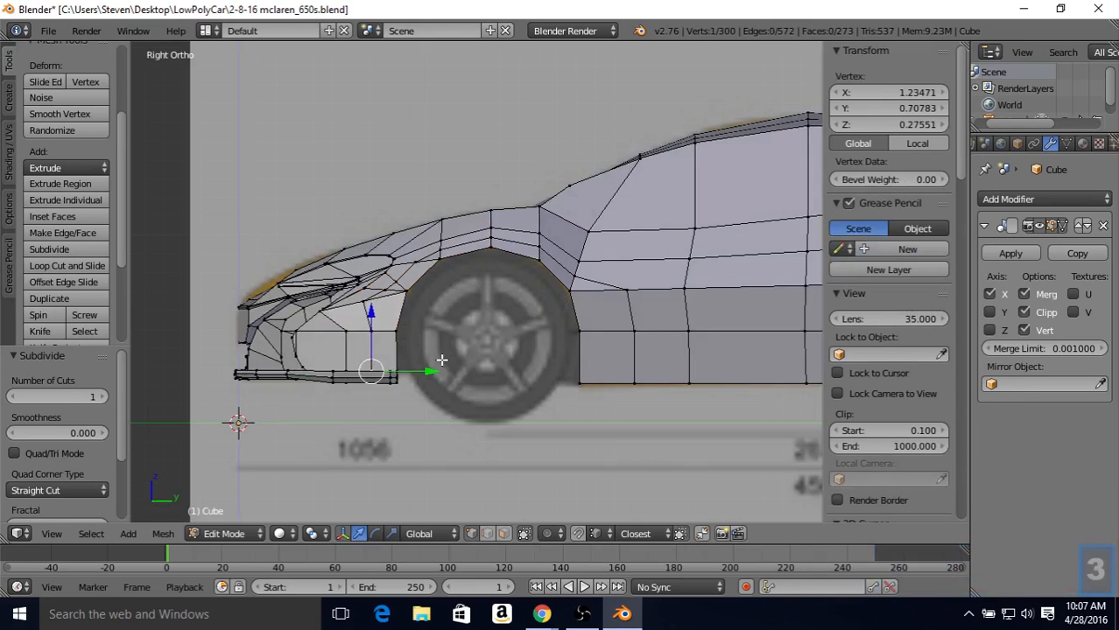
key(z)
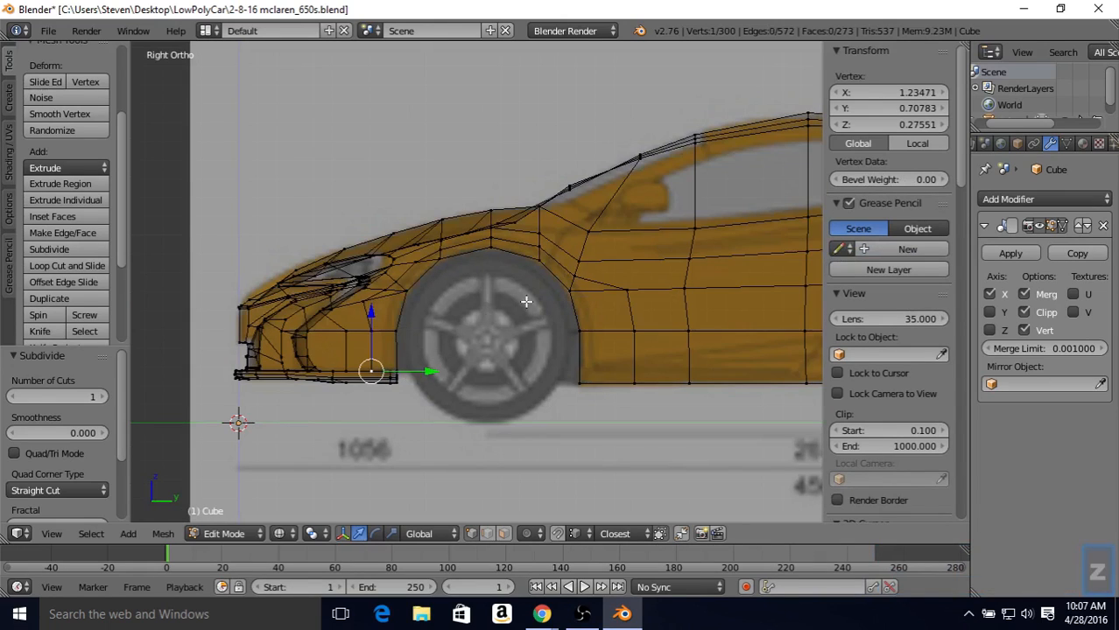
key(shift+v)
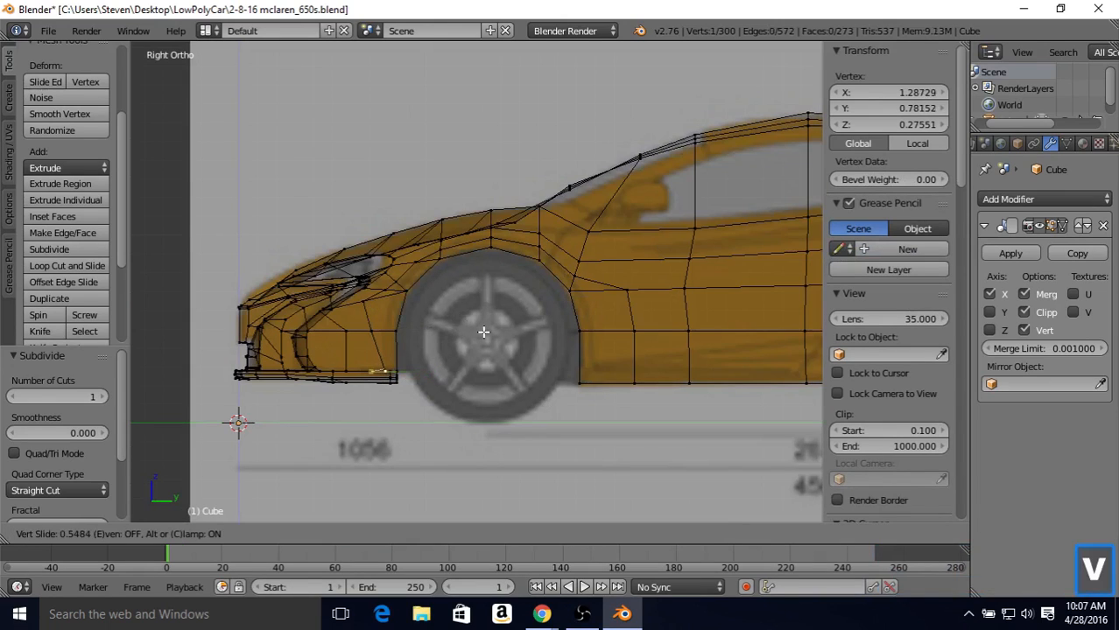
click(481, 331)
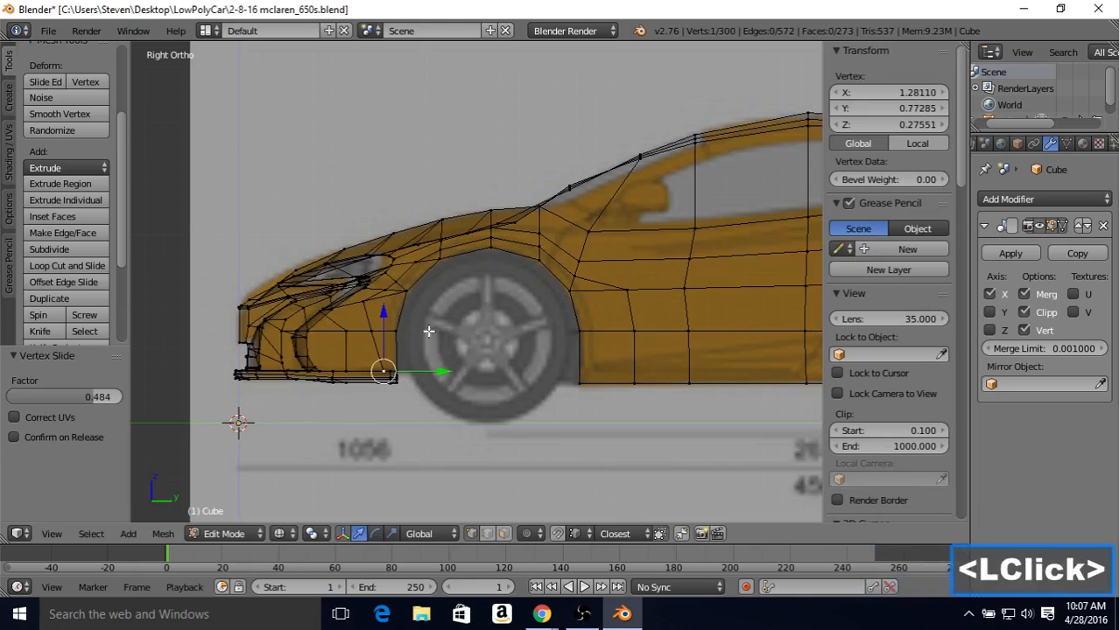
Step: Slide the next two new vertices up the bumper toward the wheel arch by factors of 0.5 and 0.735
right_click(375, 331)
key(shift+v)
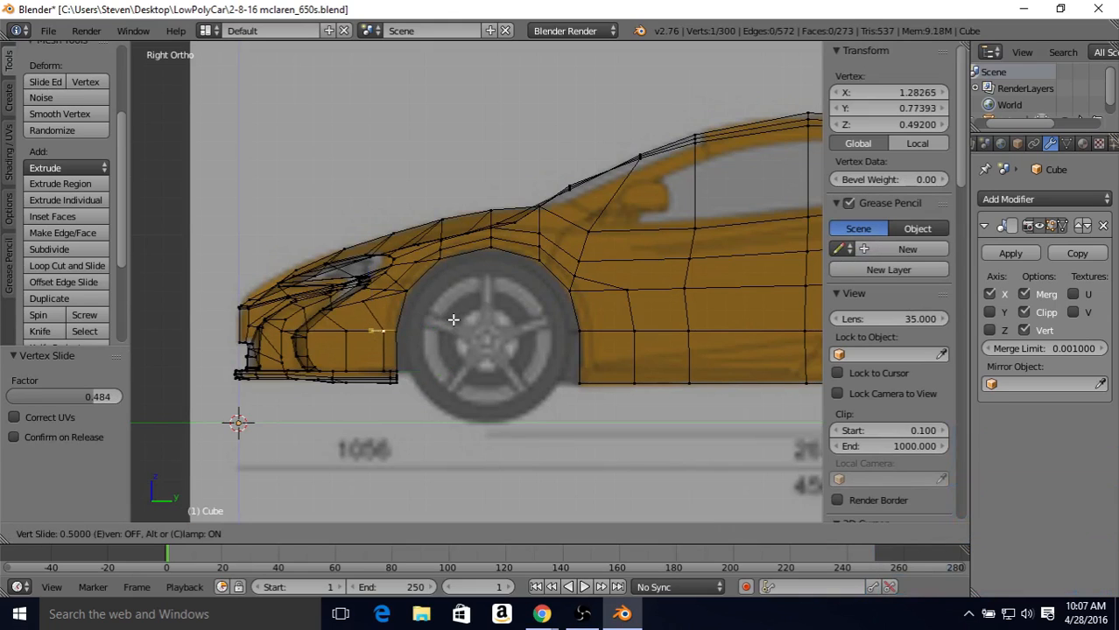
click(452, 320)
right_click(374, 299)
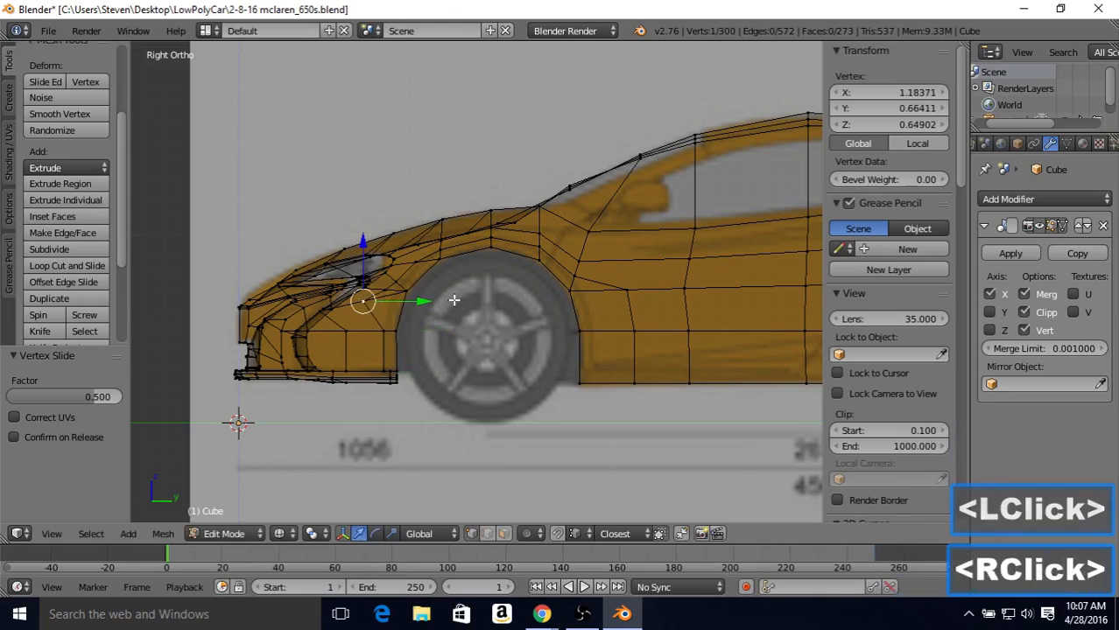
key(shift+v)
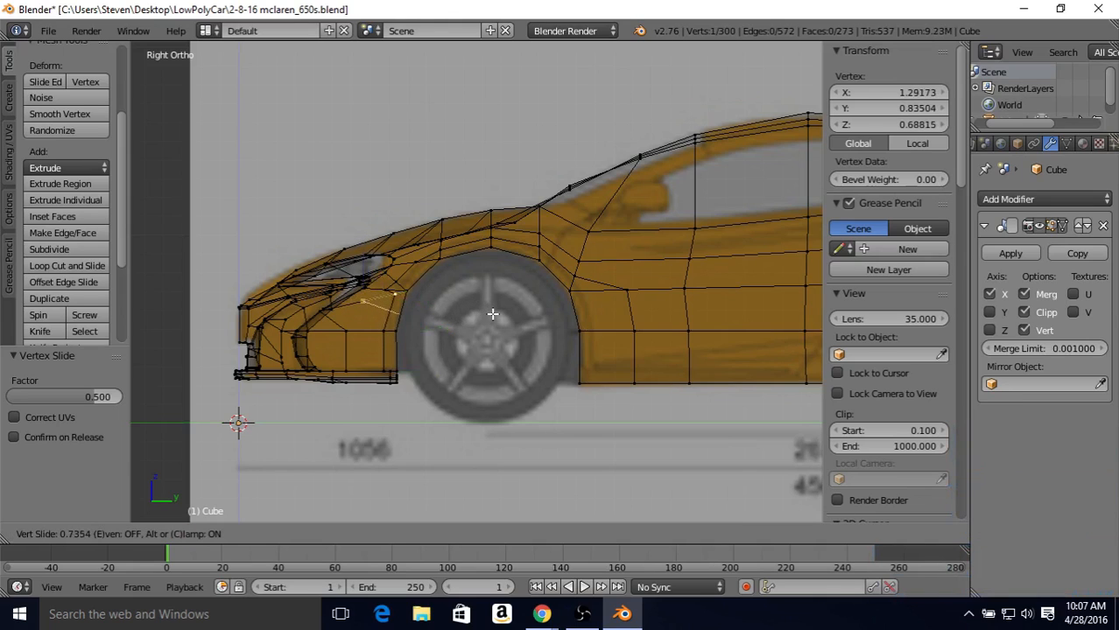
click(493, 313)
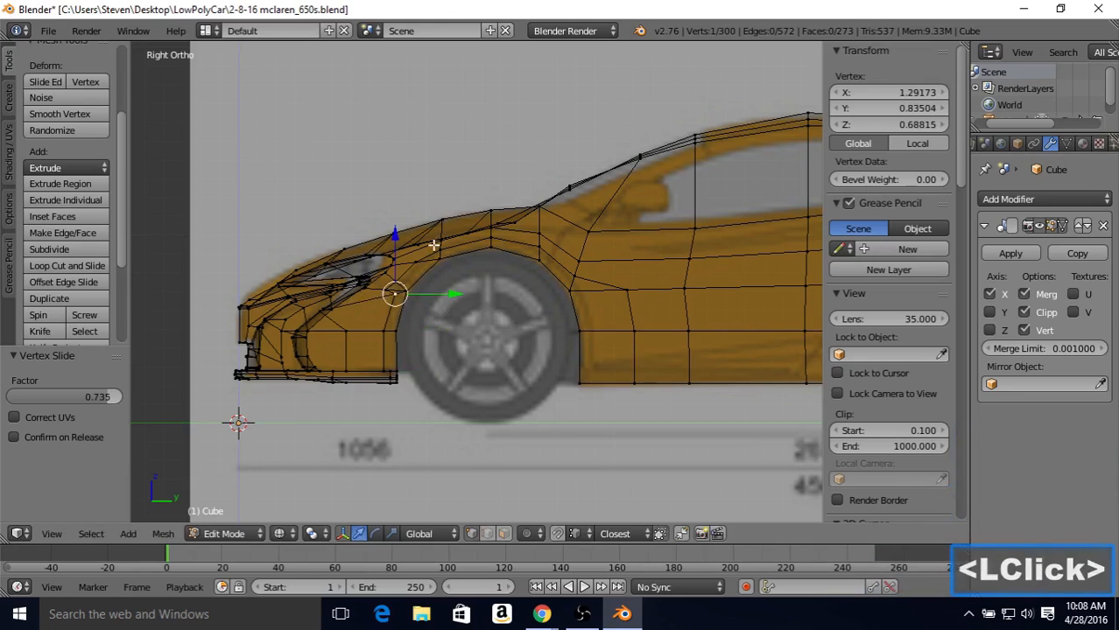
Step: Merge the three clustered vertices at the arch's upper front at the last selected one, and slide the merged vertex by a factor of 0.049
right_click(393, 277)
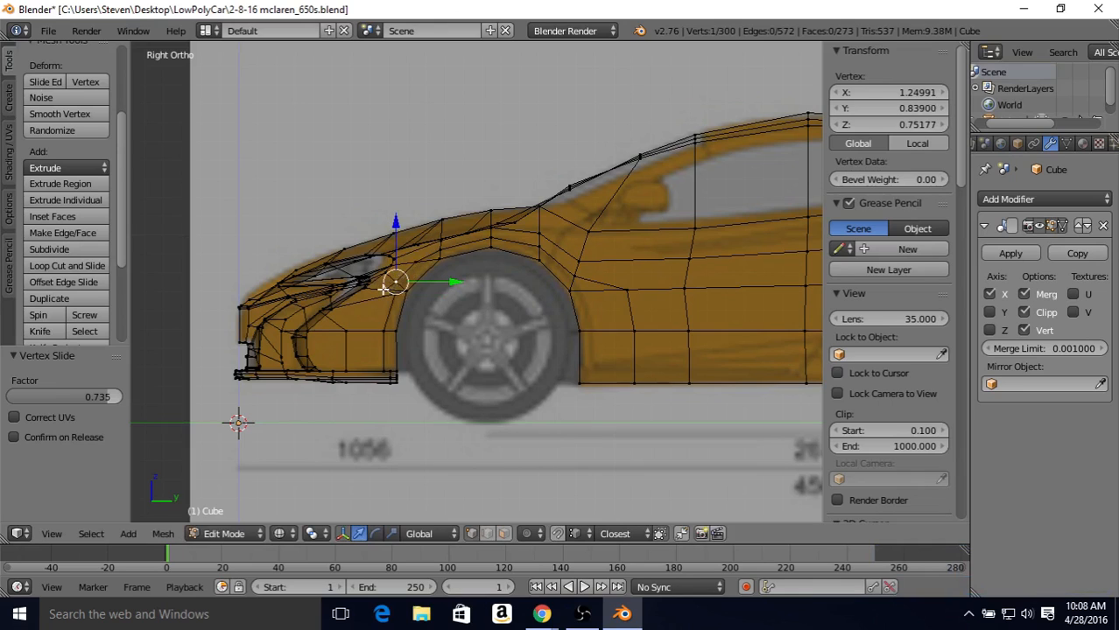
shift+right_click(384, 289)
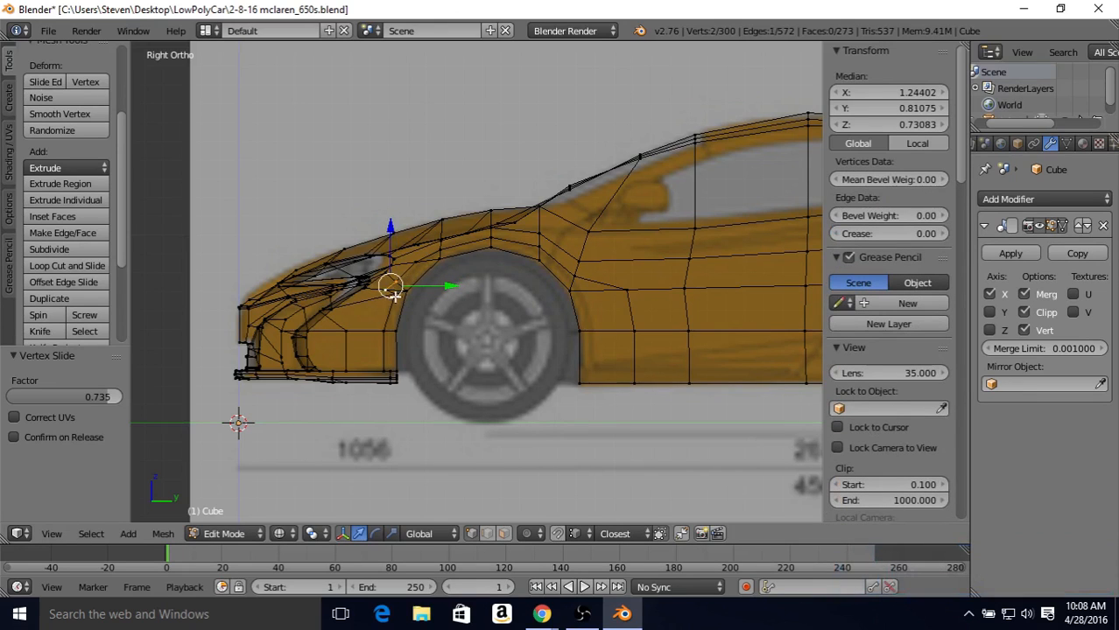
shift+right_click(395, 296)
key(alt+m)
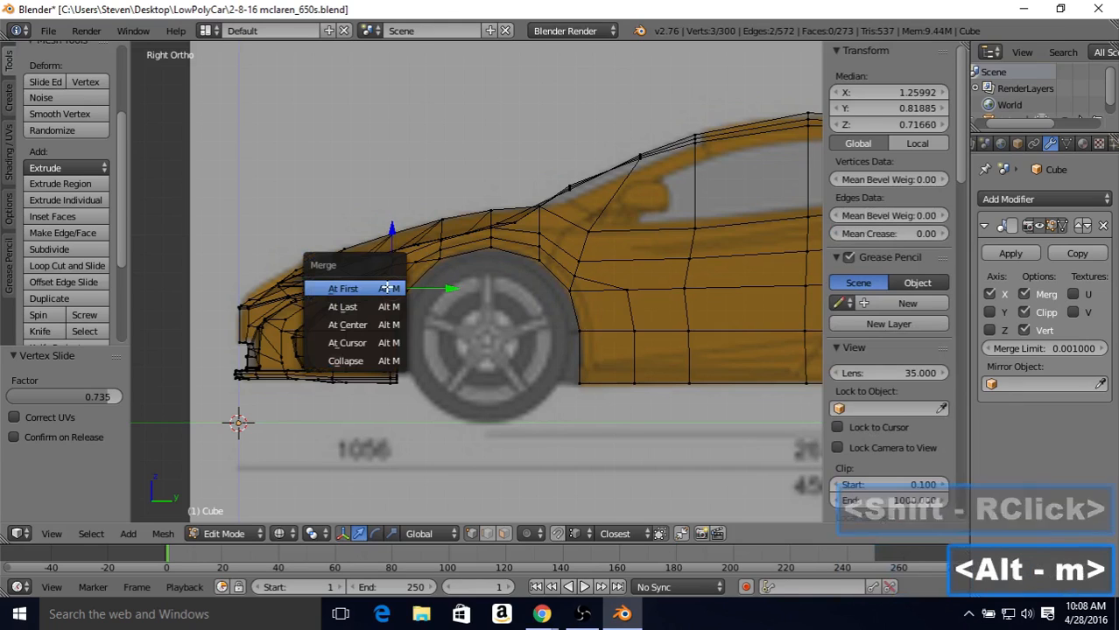
click(365, 306)
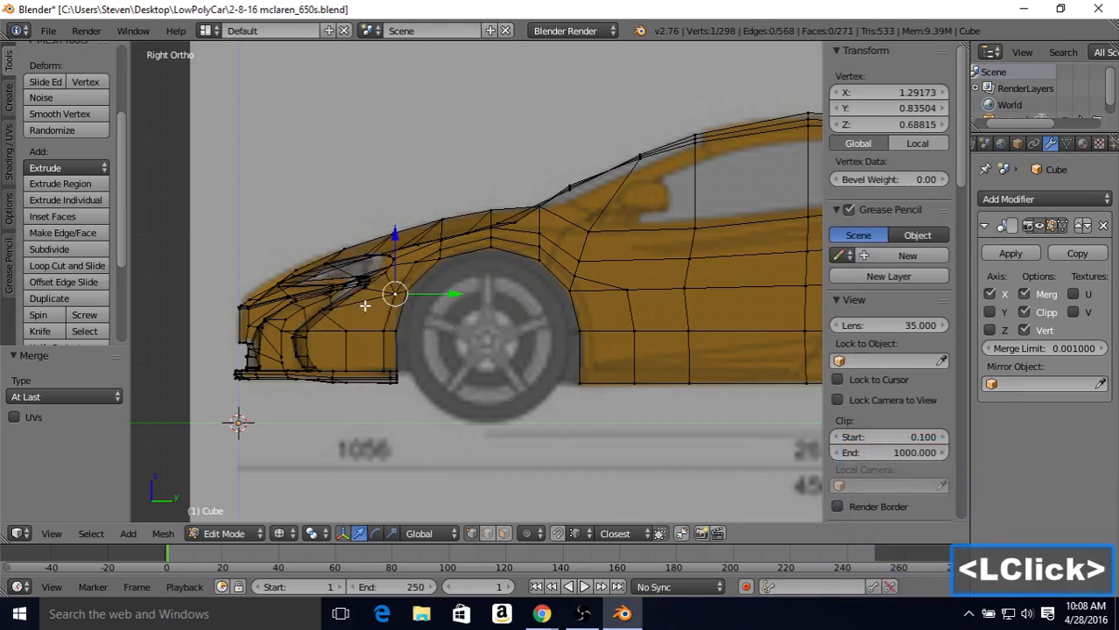
key(shift+v)
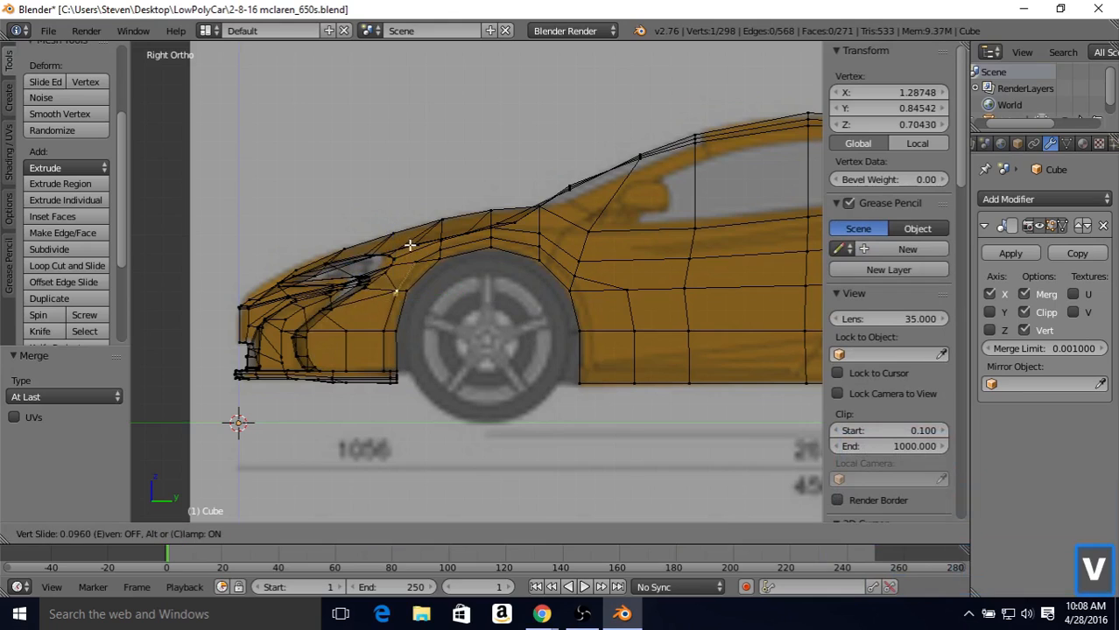
click(408, 248)
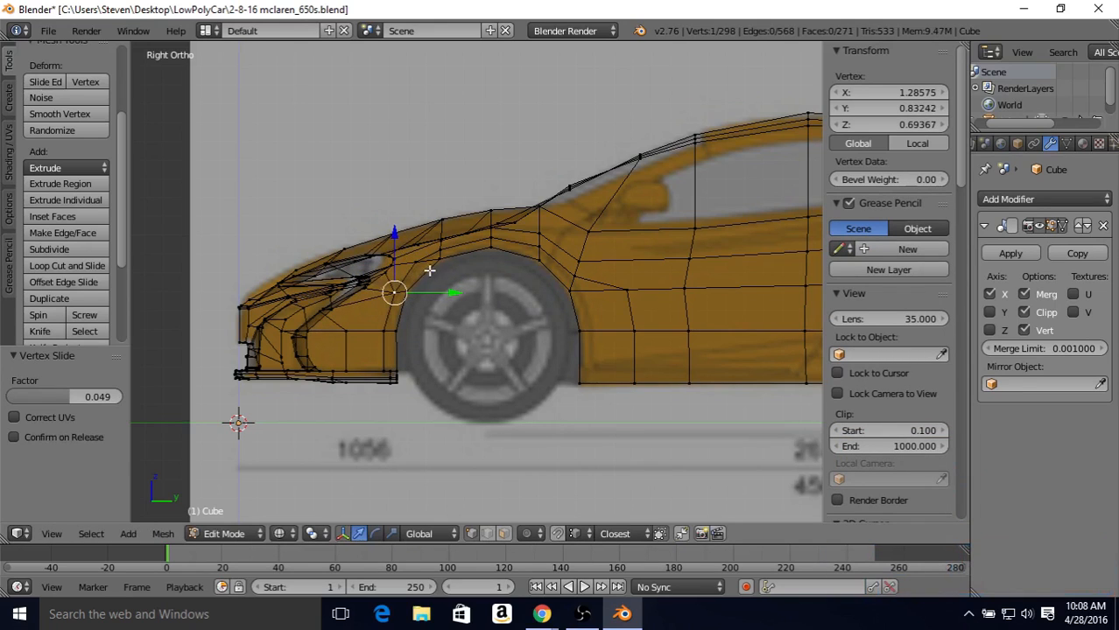
Step: Slide the next new vertex above the front of the wheel arch toward the opening by a factor of 0.281
right_click(426, 261)
key(shift+v)
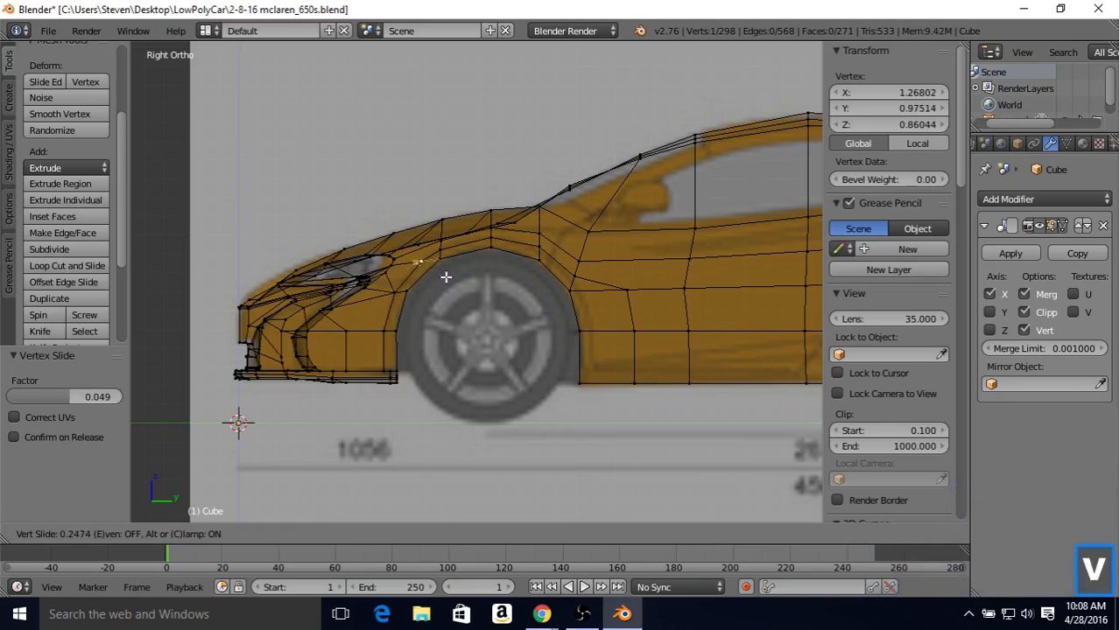
click(447, 277)
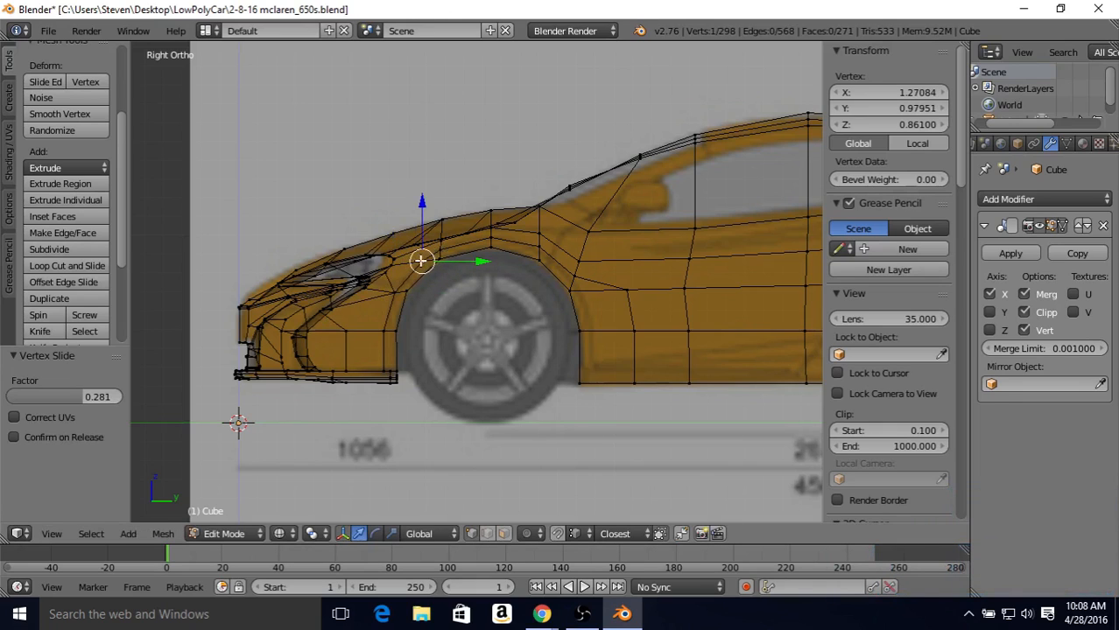
Step: Merge that vertex into its rear neighbour above the arch using At Last, and slide the merged vertex forward by a factor of 0.136
shift+right_click(443, 250)
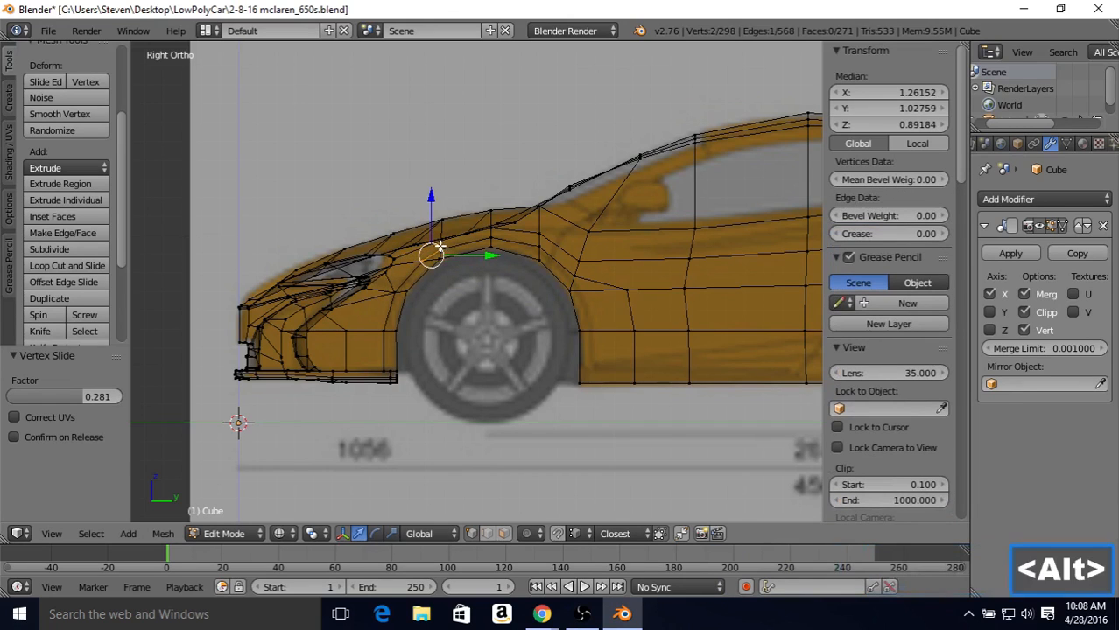
key(alt+m)
click(438, 249)
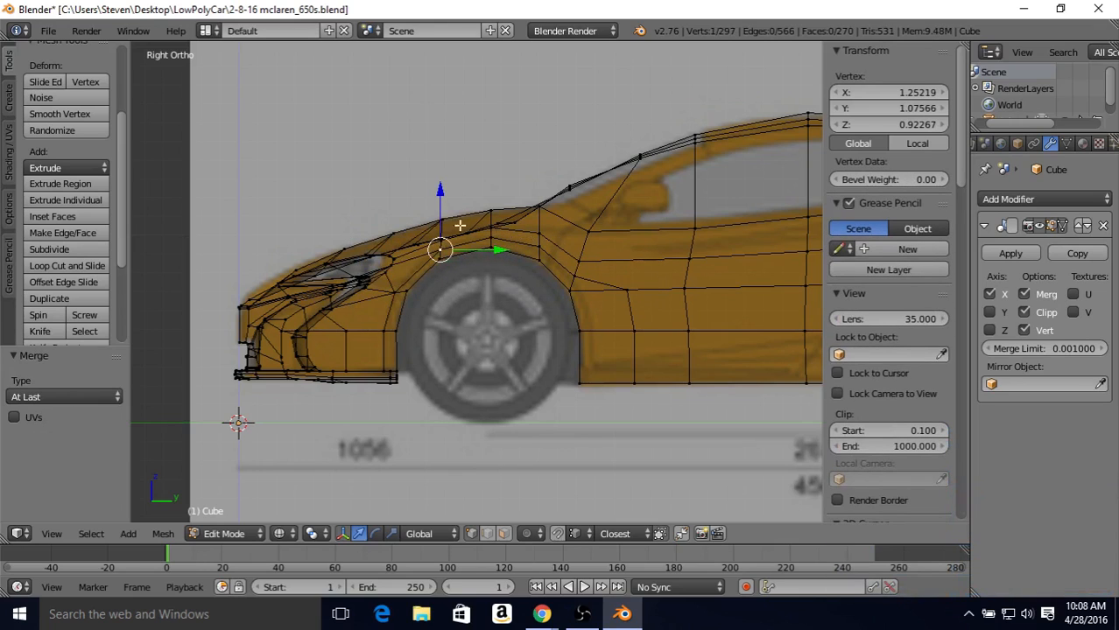
key(shift+v)
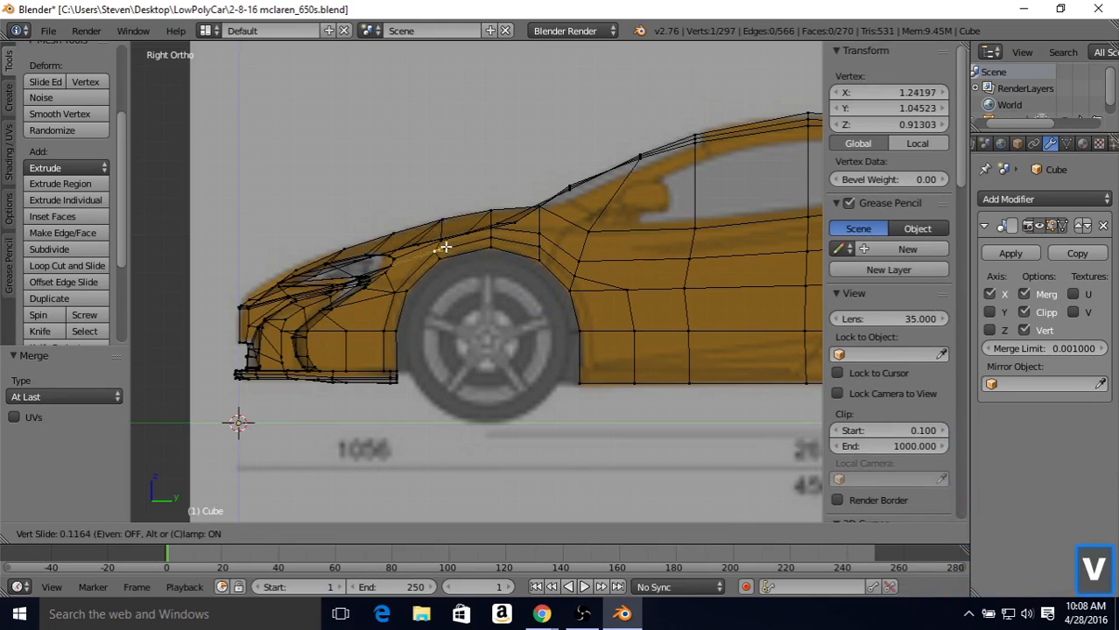
click(447, 249)
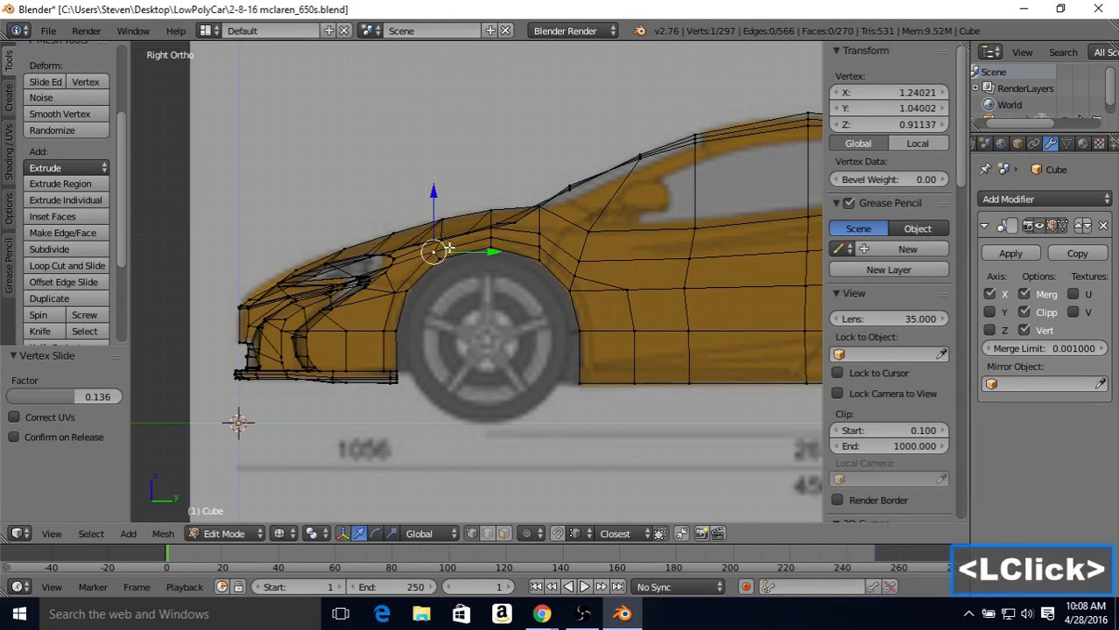
Step: Slide the two new vertices at the upper rear of the wheel arch by factors of 0.176 and 0.233
right_click(540, 250)
key(shift+v)
click(578, 273)
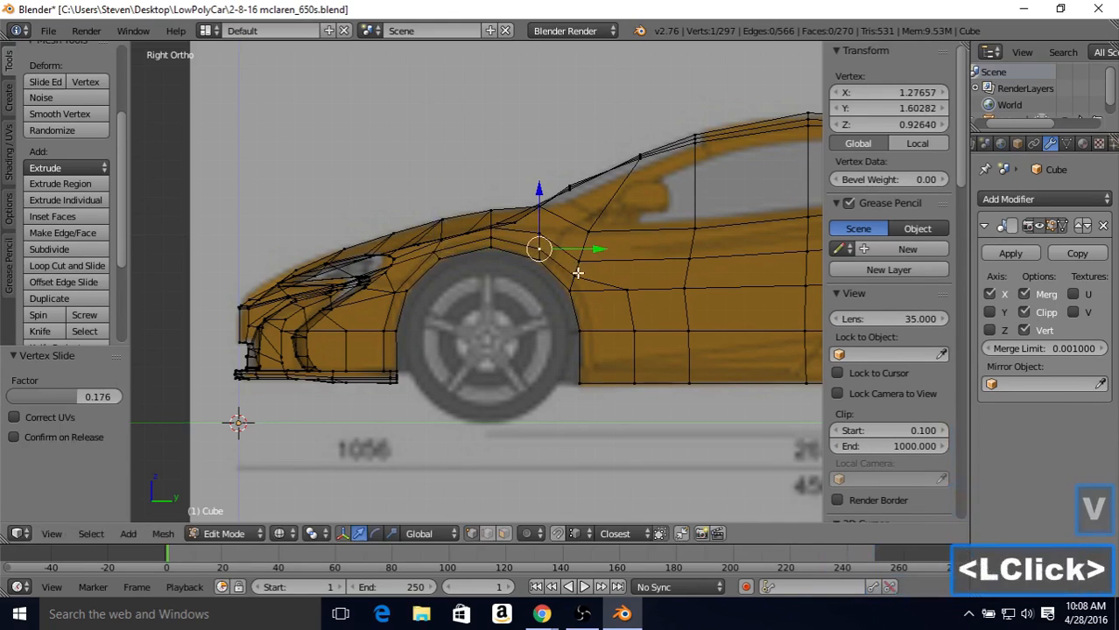
right_click(578, 273)
key(shift+v)
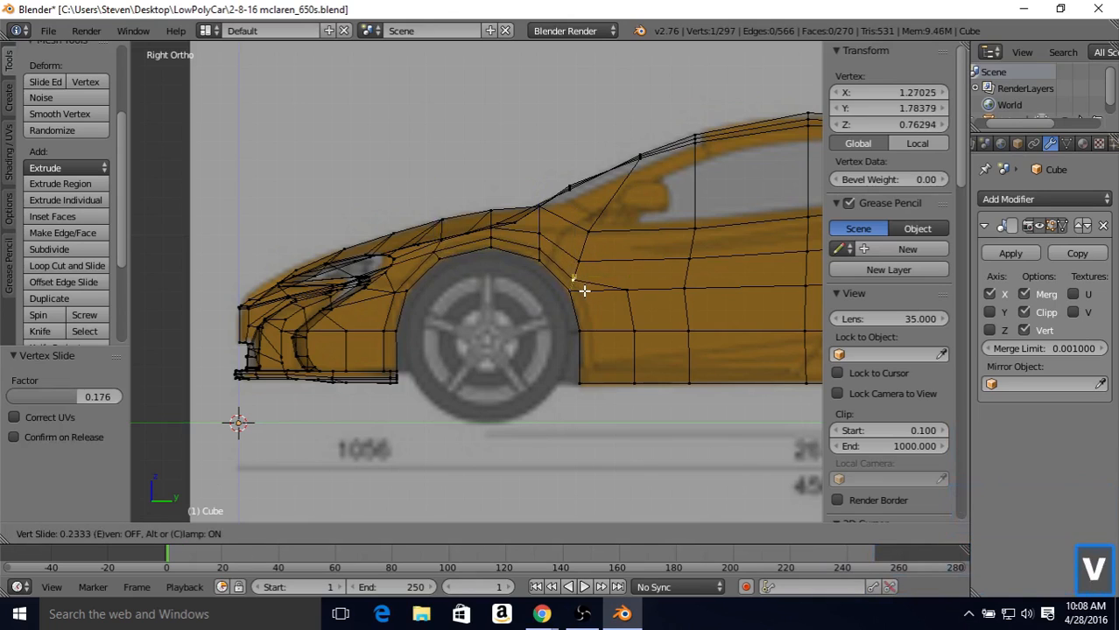
click(584, 291)
Step: Slide the vertex behind the arch forward by a factor of 0.815, and merge it into its upper neighbour using At Last
right_click(616, 296)
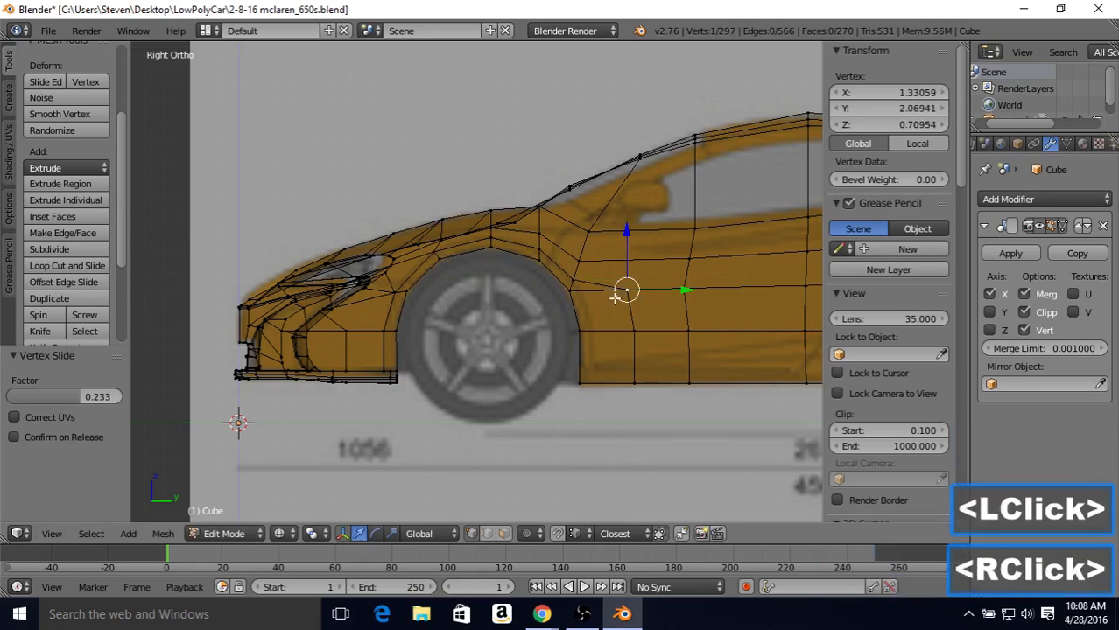
key(shift+v)
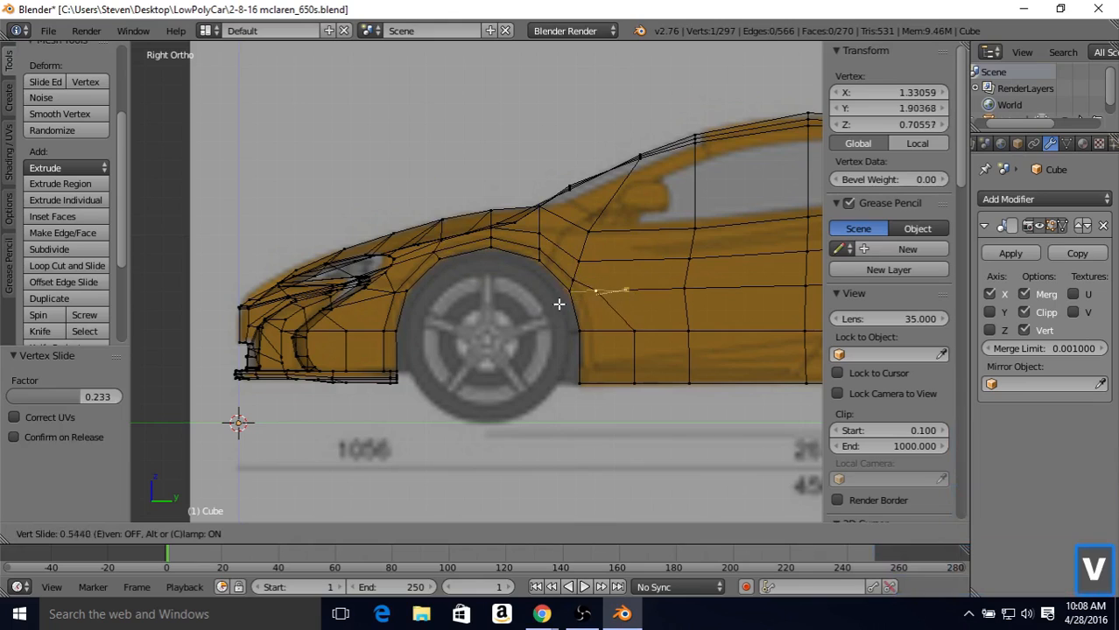
click(546, 304)
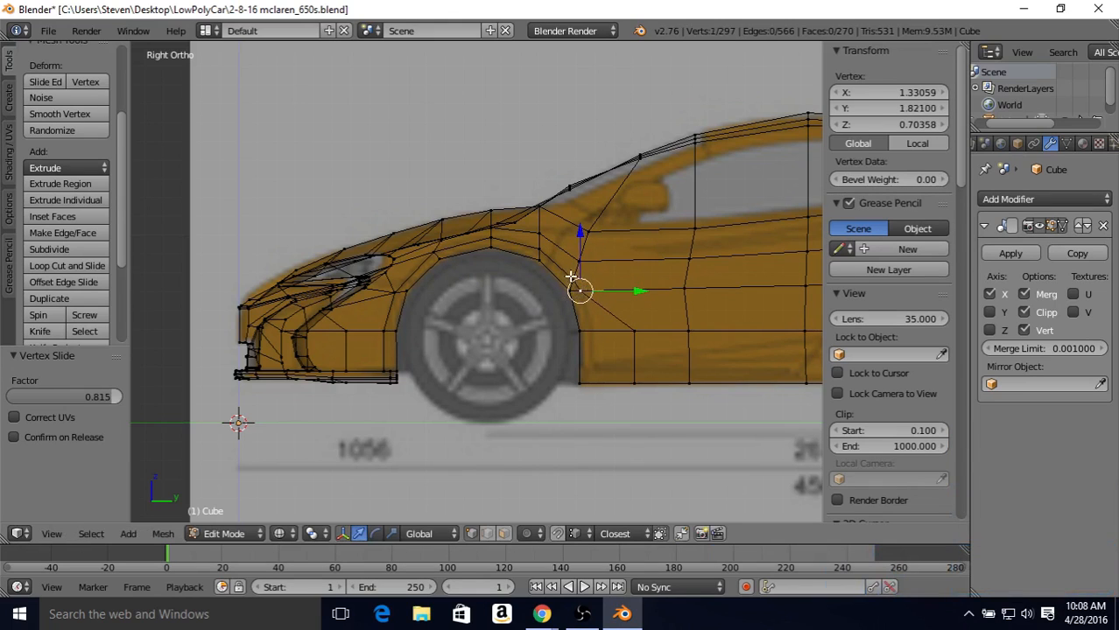
shift+right_click(571, 277)
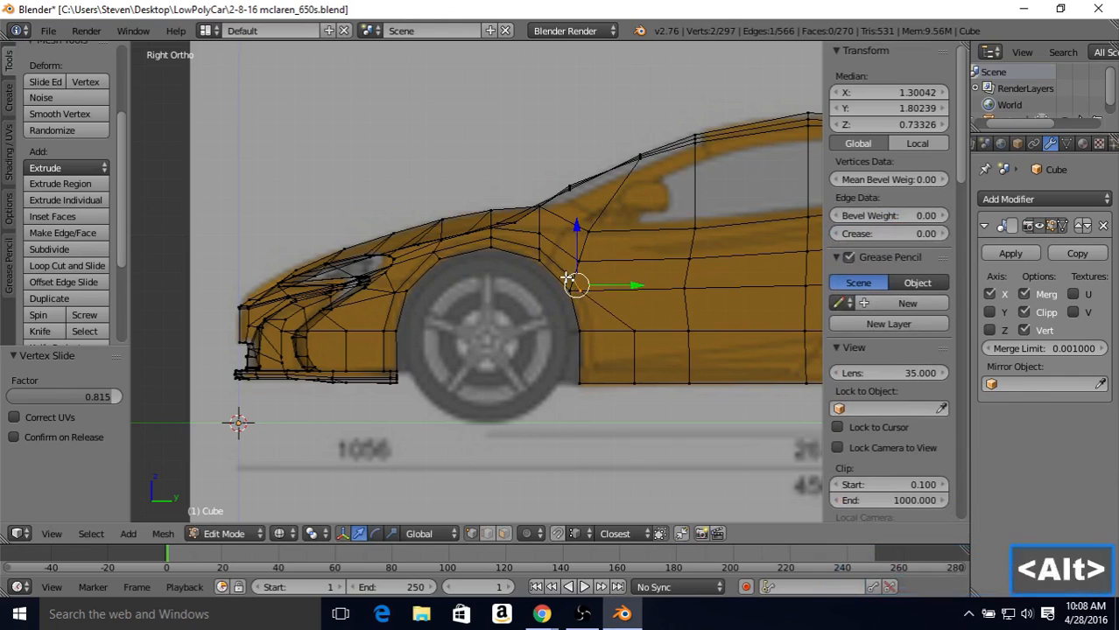
key(alt+m)
click(568, 277)
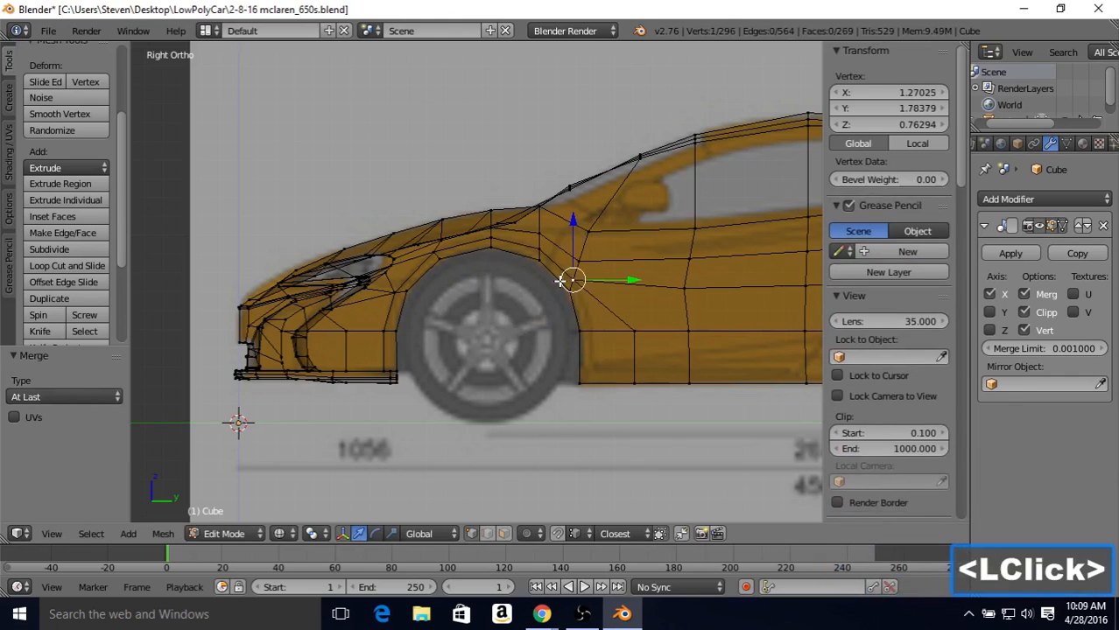
Step: Slide the merged vertex down and rearward by a factor of 0.179, and back toward the arch by 0.183
key(shift+v)
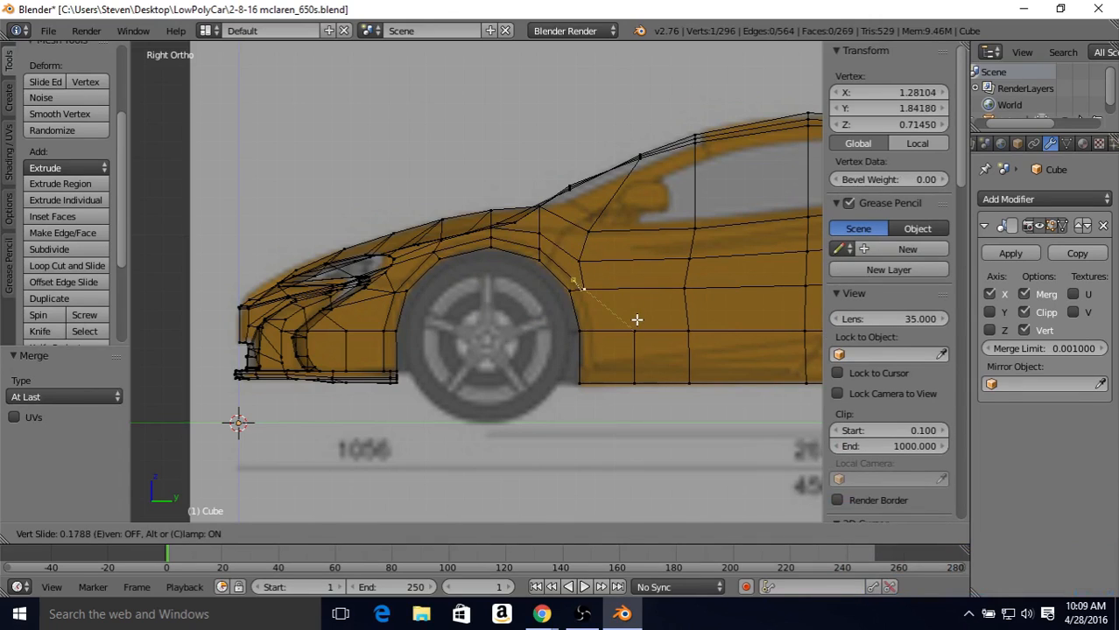
click(636, 318)
key(shift+v)
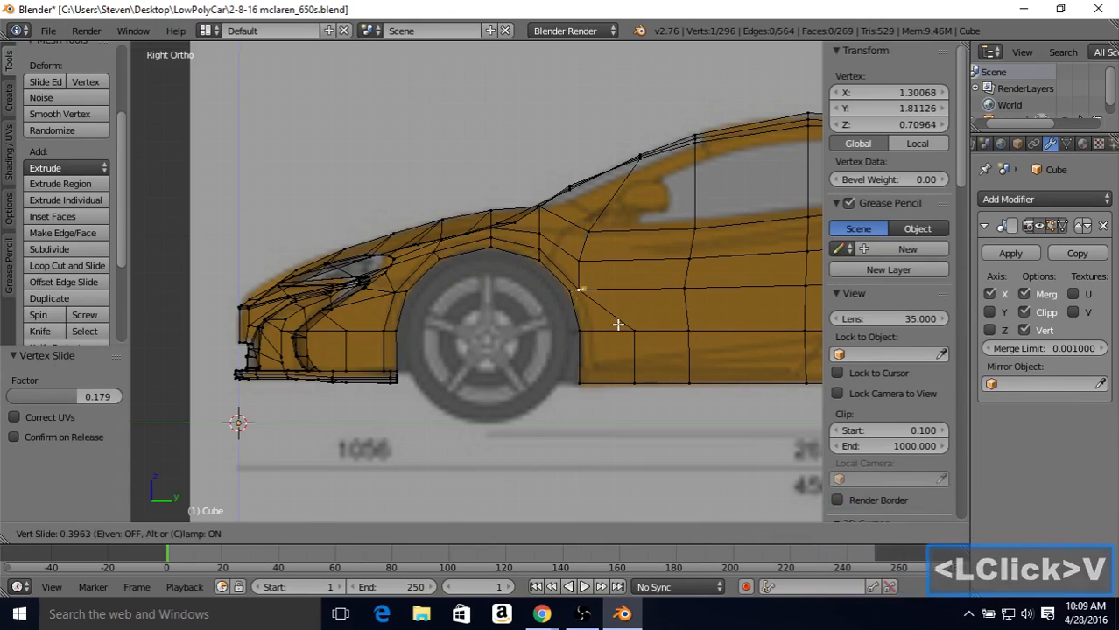
click(620, 326)
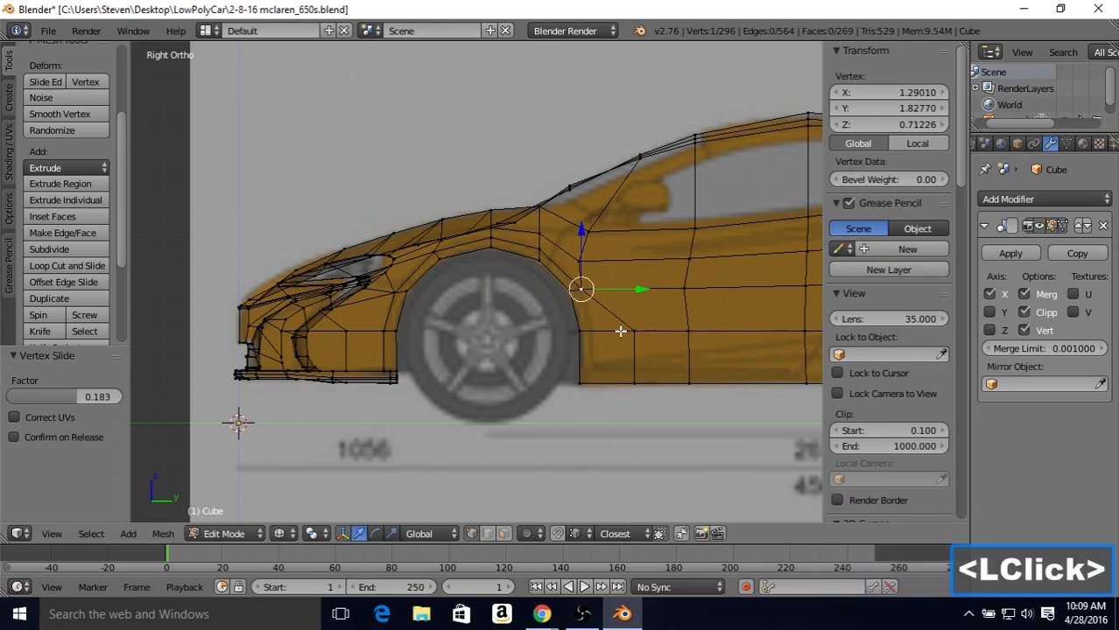
Step: Slide the mid-height vertex behind the wheel arch forward by a factor of 0.791, and nudge the merged vertex above it up by 0.020
right_click(630, 327)
key(shift+v)
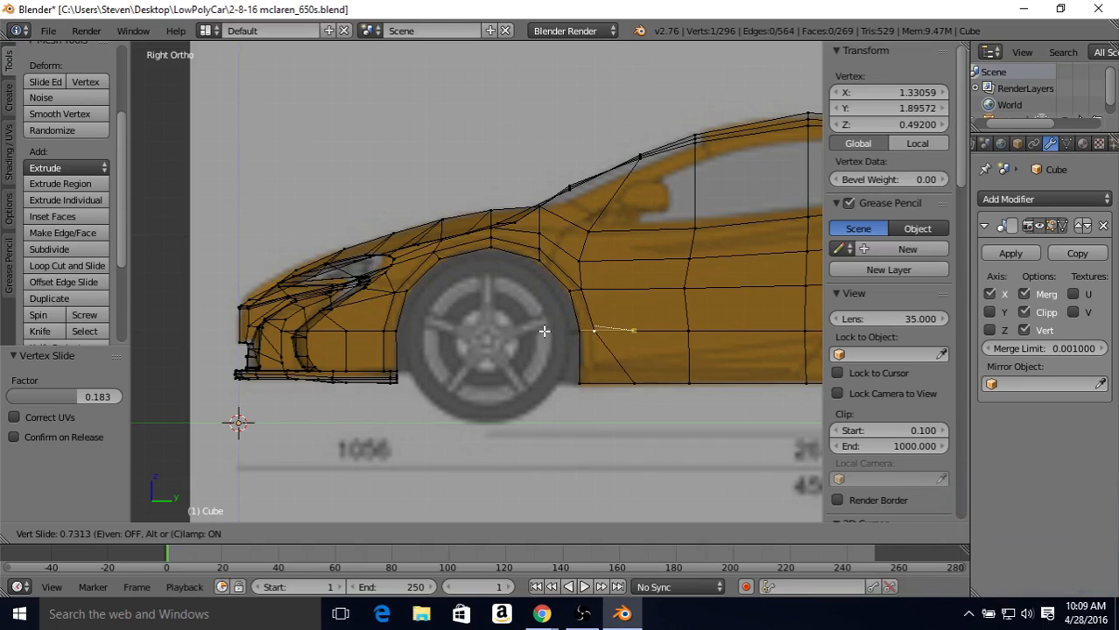
click(540, 329)
right_click(585, 293)
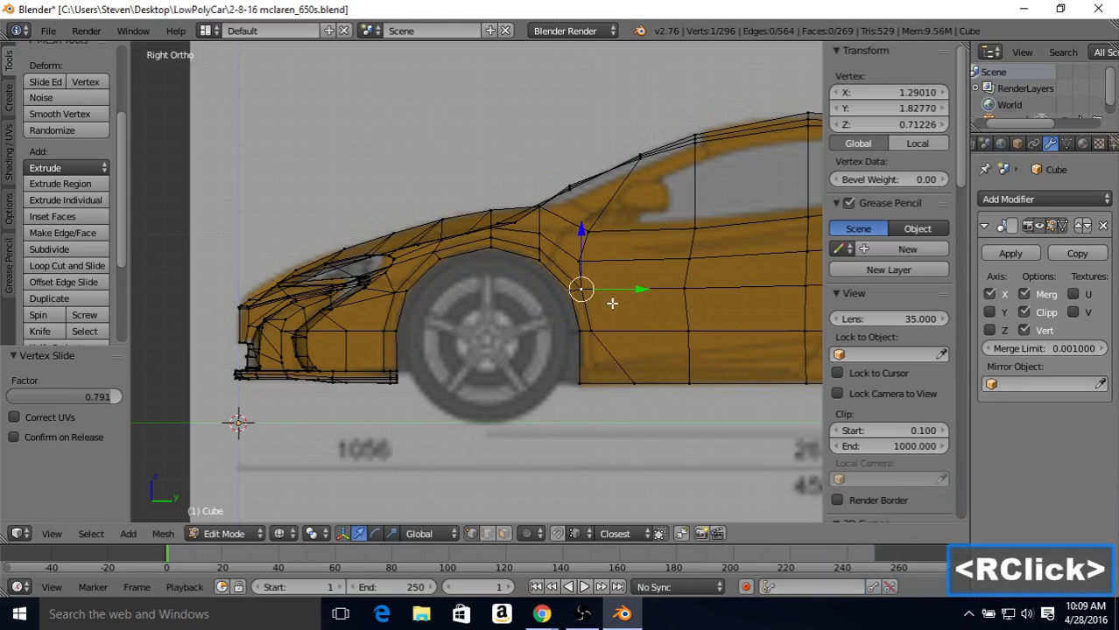
key(shift+v)
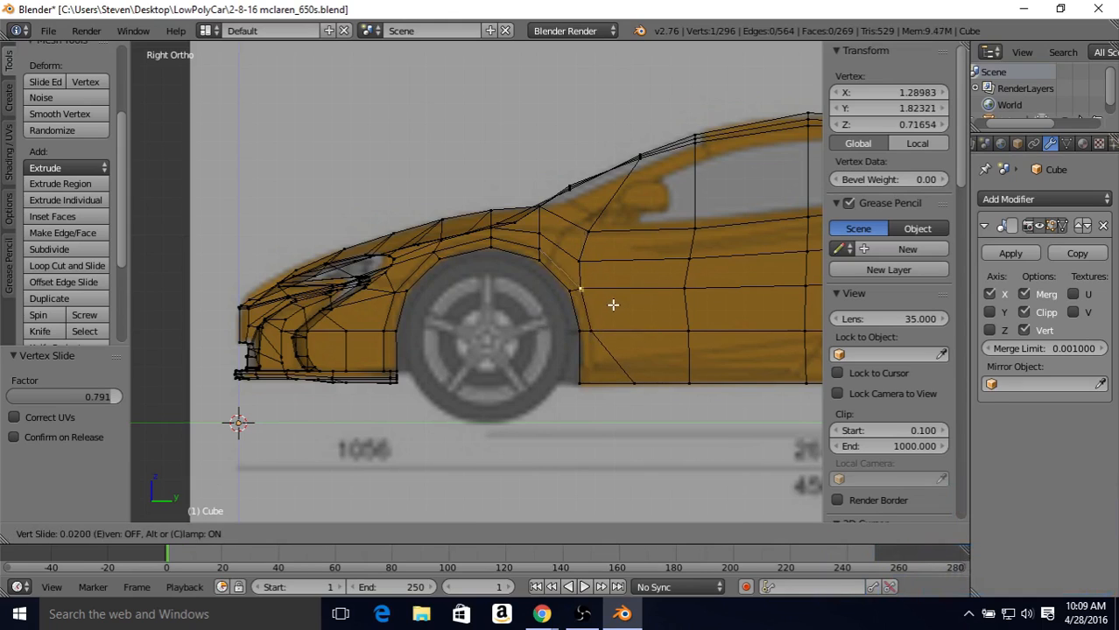
click(613, 305)
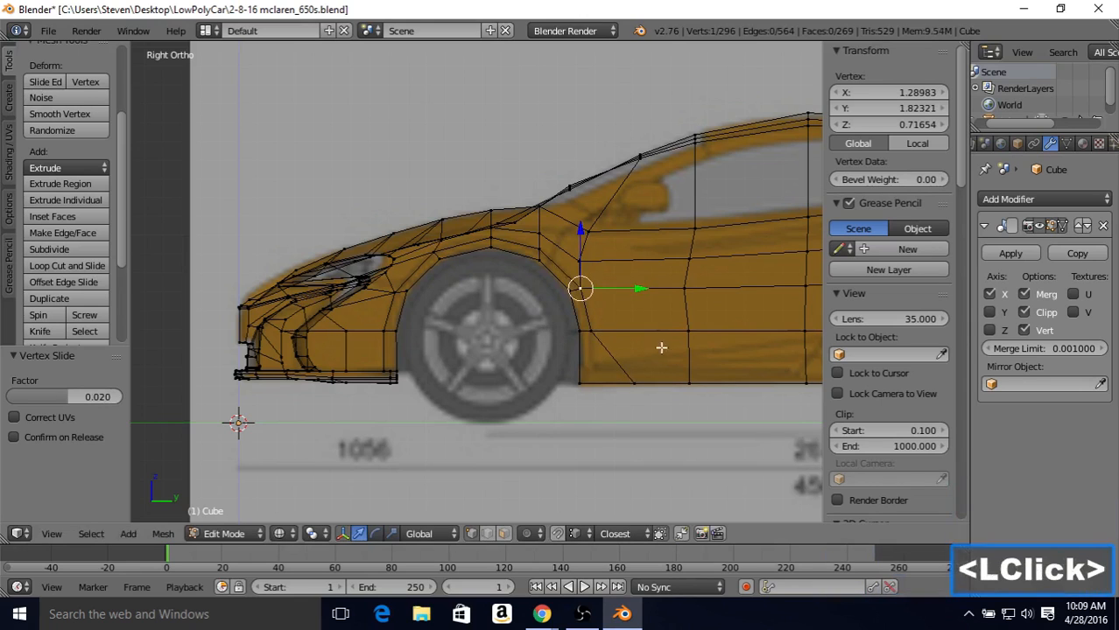
Step: Slide the vertex on the bottom edge behind the wheel arch forward toward the opening by a factor of 0.761
mouse_move(660, 347)
middle_down()
mouse_move(644, 345)
mouse_move(657, 345)
middle_up()
key(z)
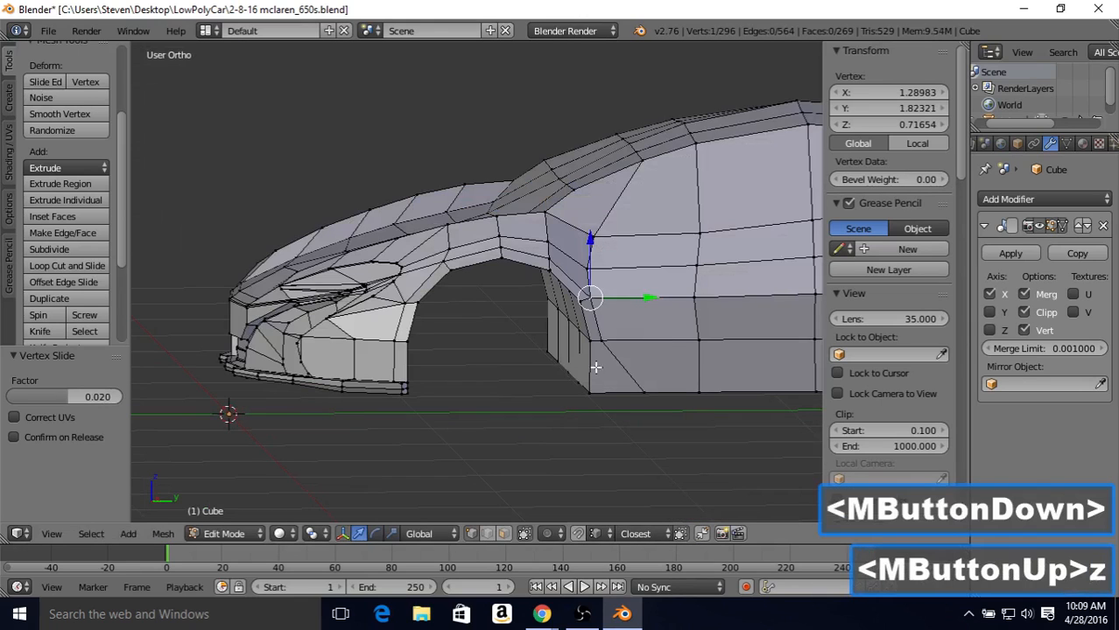
right_click(635, 395)
key(KP_3)
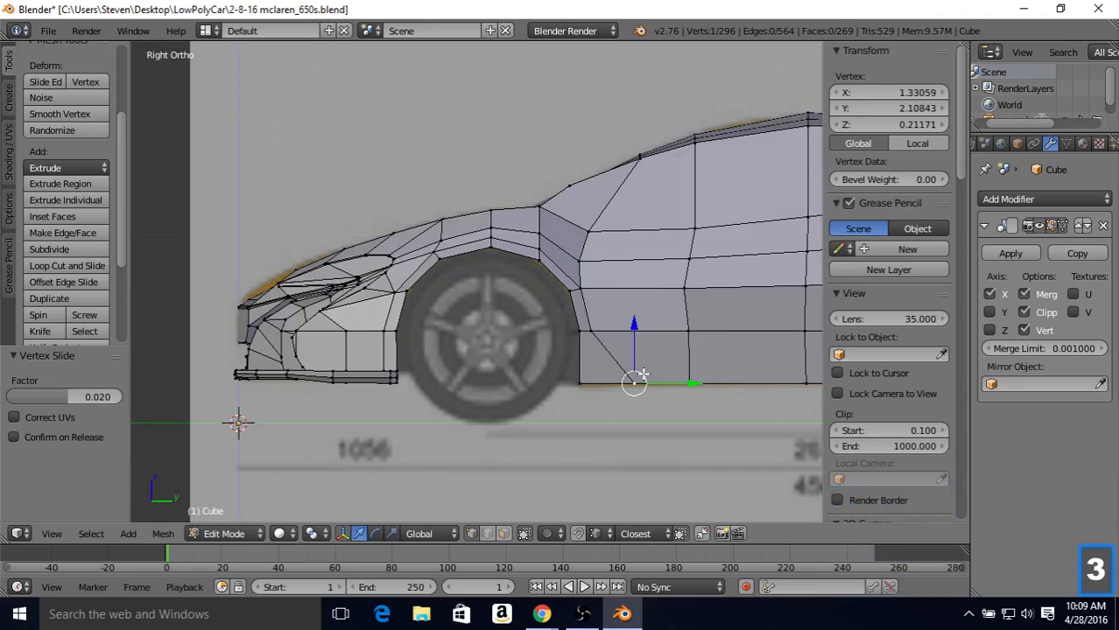
key(z)
key(shift+v)
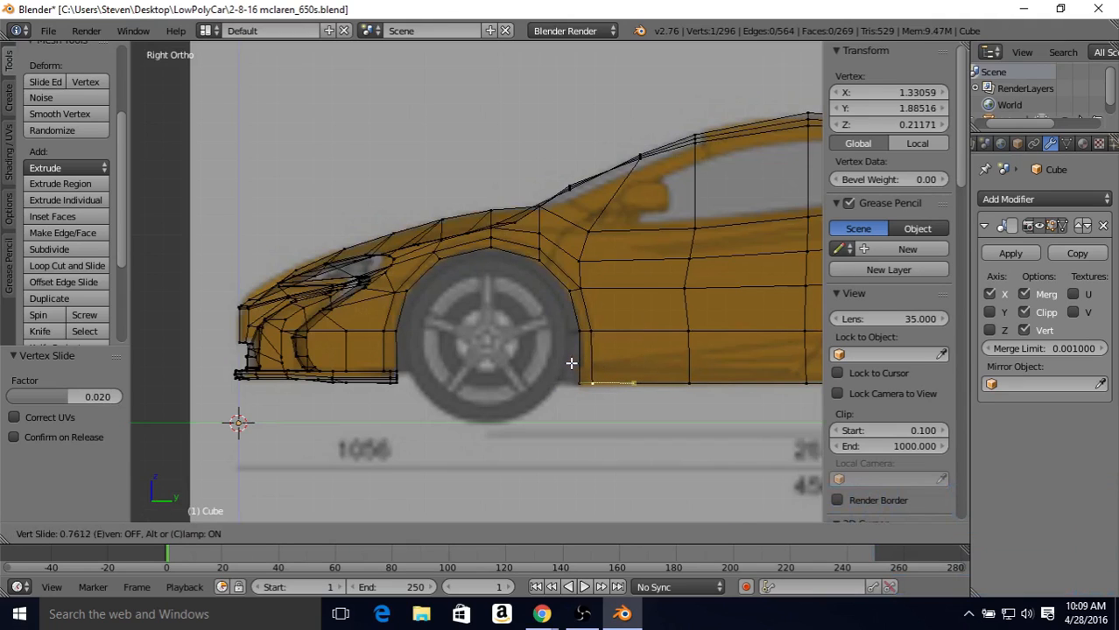
click(571, 363)
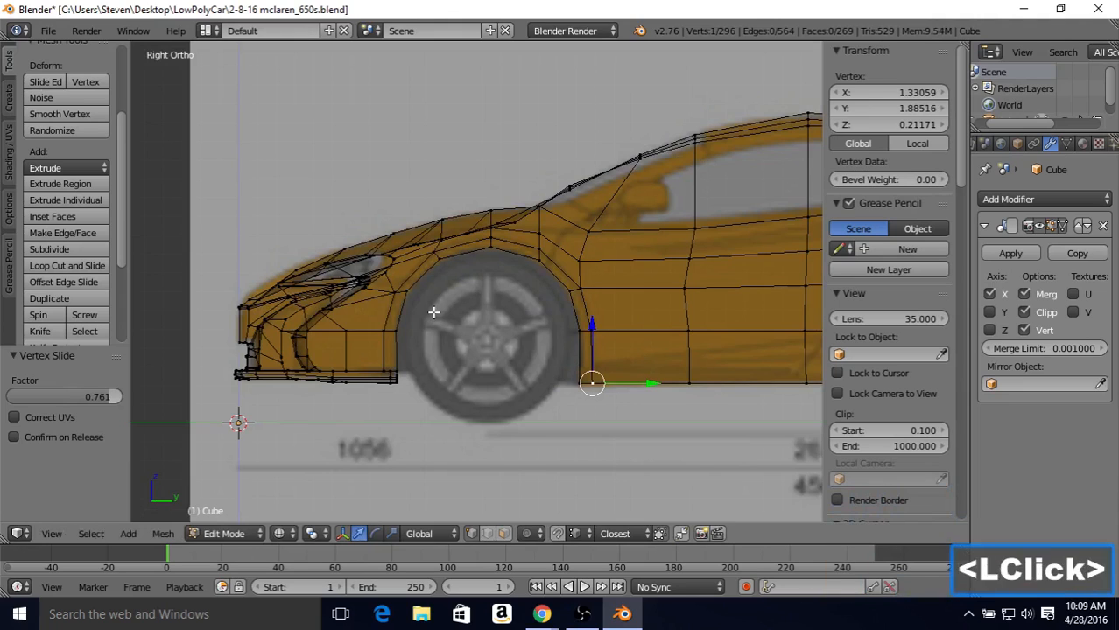
Step: Slide the middle and lower loop vertices in front of the wheel arch toward the opening by factors of 0.200 and 0.188
right_click(431, 254)
right_click(392, 295)
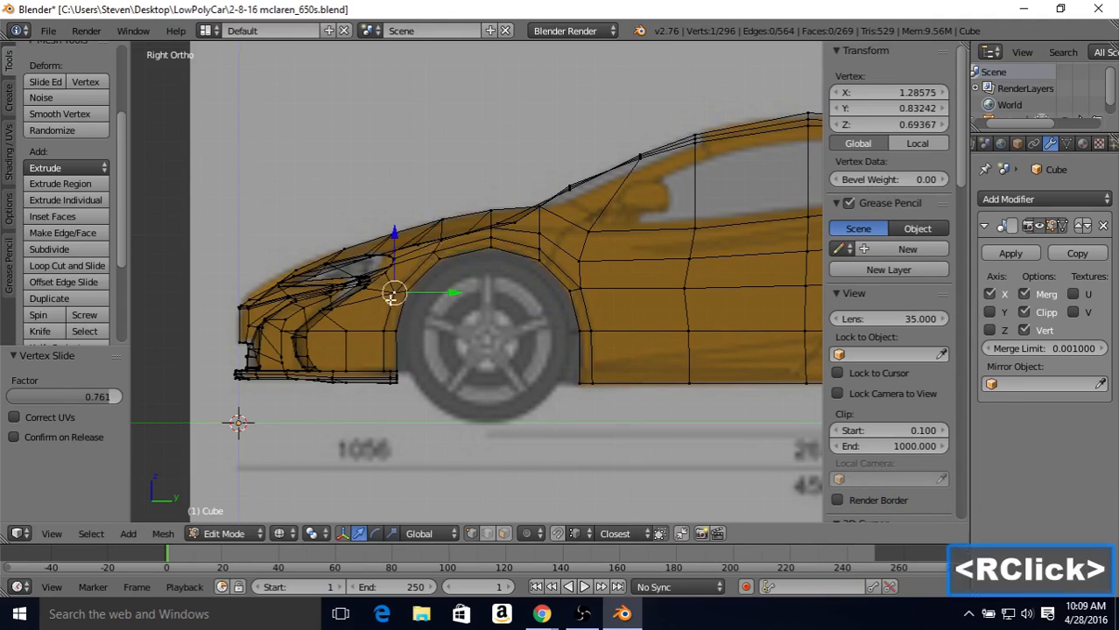
right_click(383, 330)
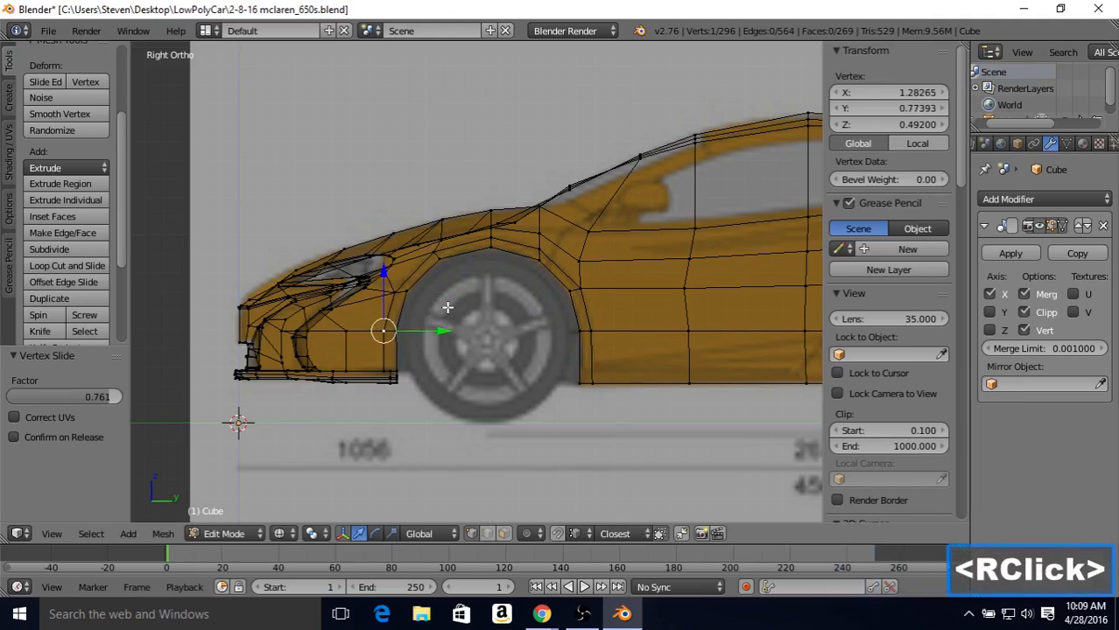
key(shift+v)
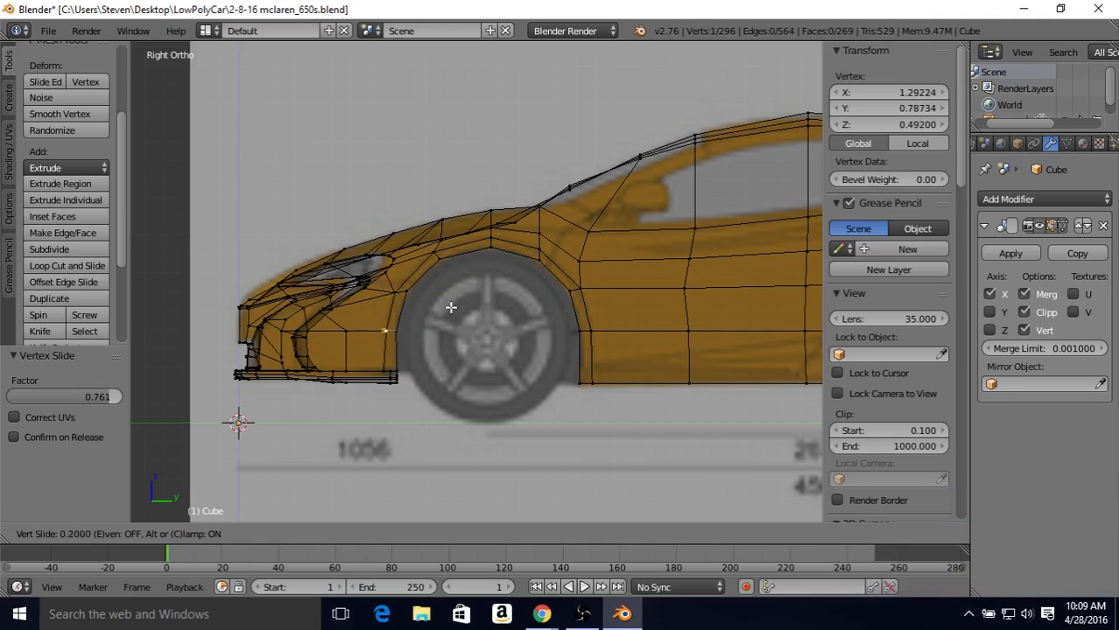
click(451, 307)
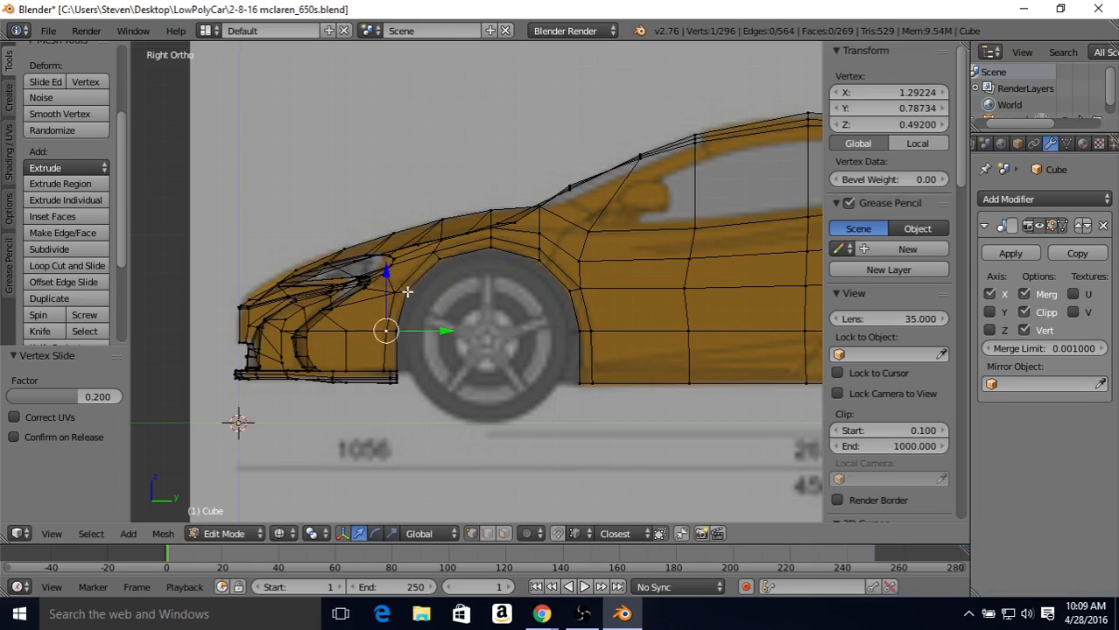
right_click(384, 365)
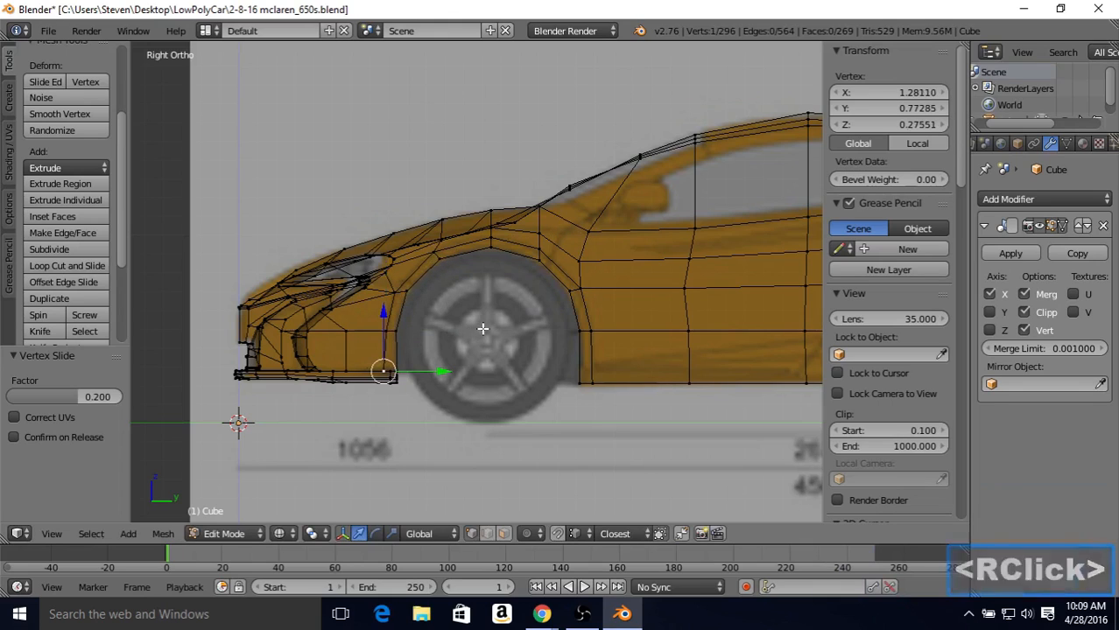
key(shift+v)
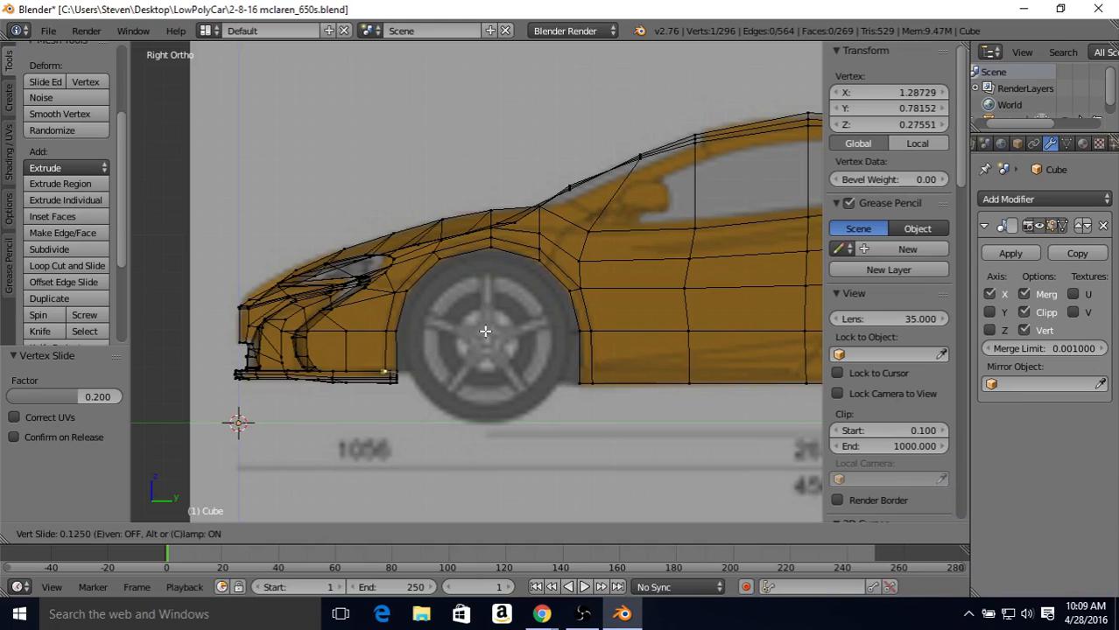
click(484, 334)
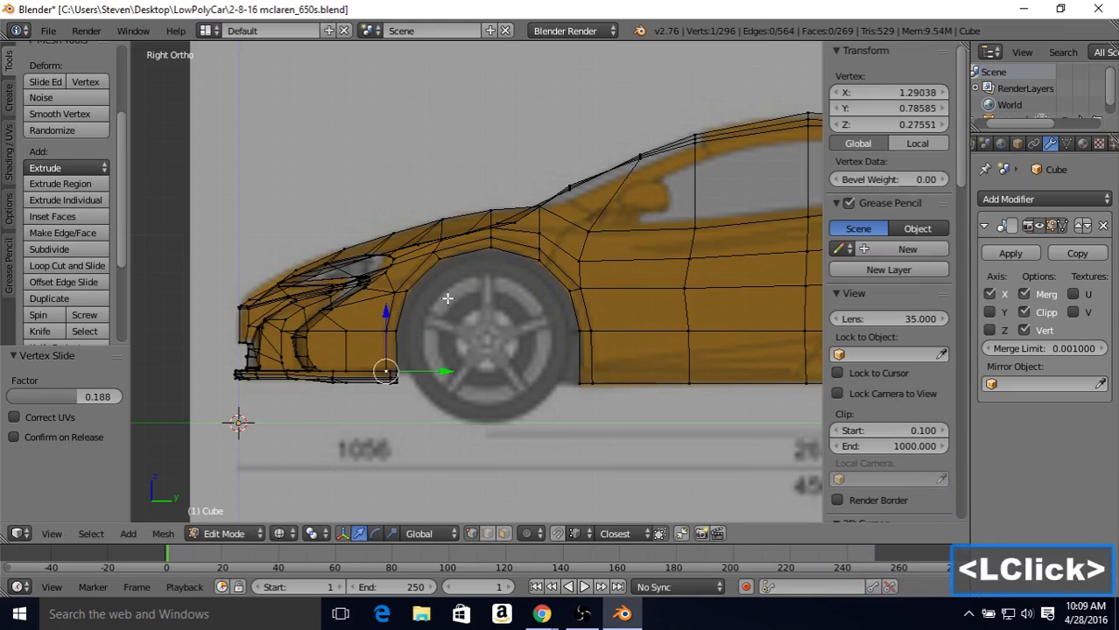
Step: Examine the reshaped front wheel arch and bumper in solid shading, in both Edit Mode and Object Mode
key(z)
mouse_move(449, 299)
middle_down()
mouse_move(579, 264)
mouse_move(647, 273)
mouse_move(610, 273)
middle_up()
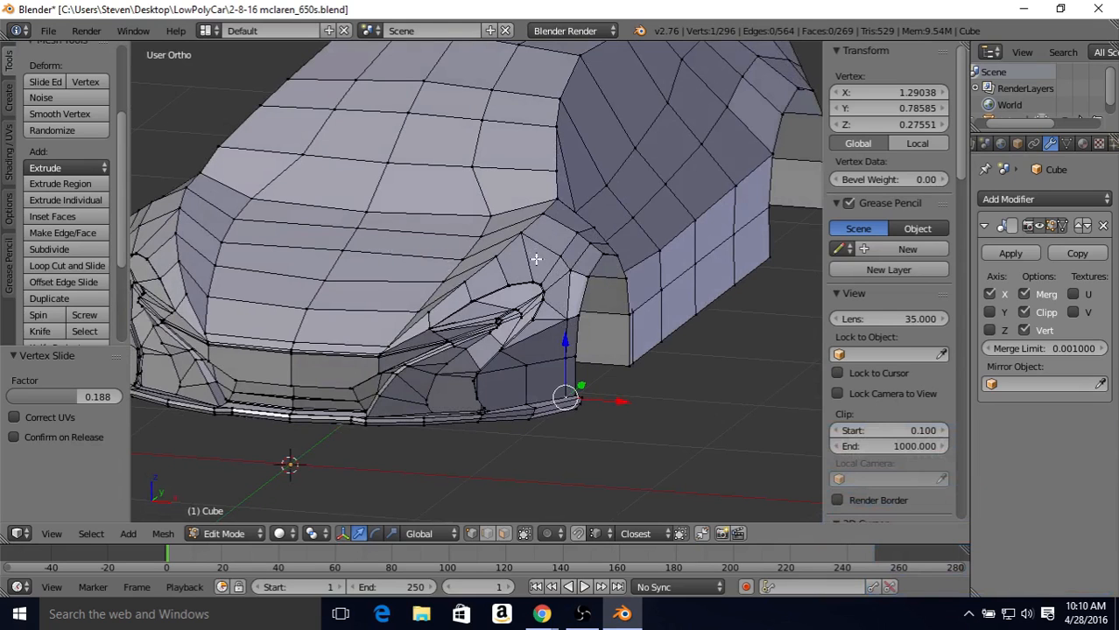
middle_drag(561, 317, 604, 302)
mouse_move(604, 302)
middle_down()
mouse_move(536, 287)
mouse_move(491, 295)
mouse_move(514, 312)
mouse_move(616, 313)
mouse_move(481, 317)
middle_up()
key(Tab)
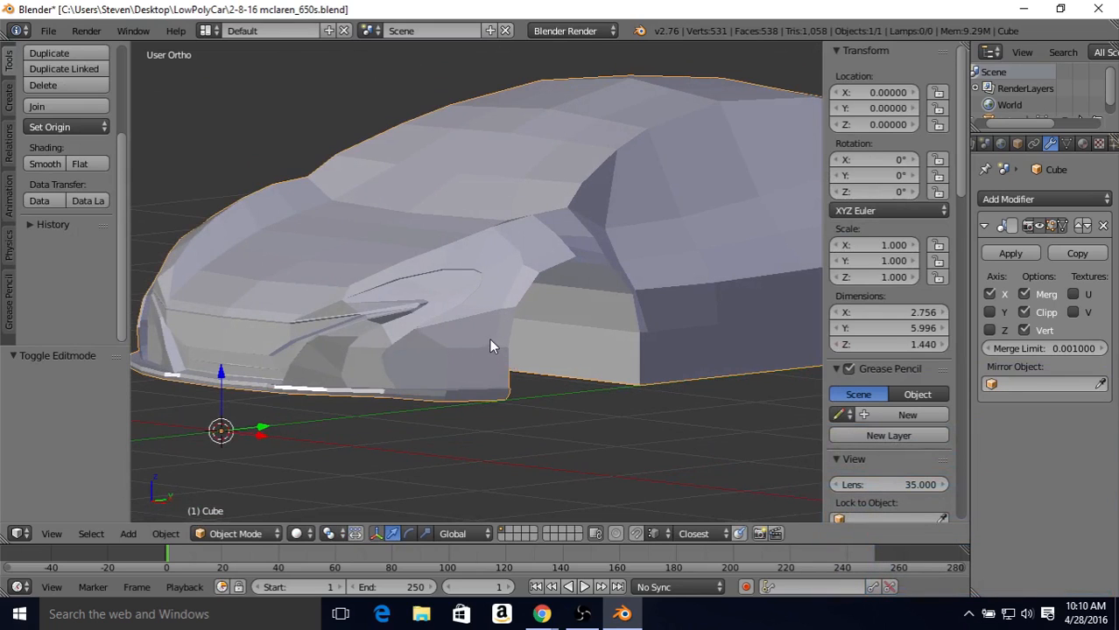
key(Tab)
scroll(524, 321, up, 3)
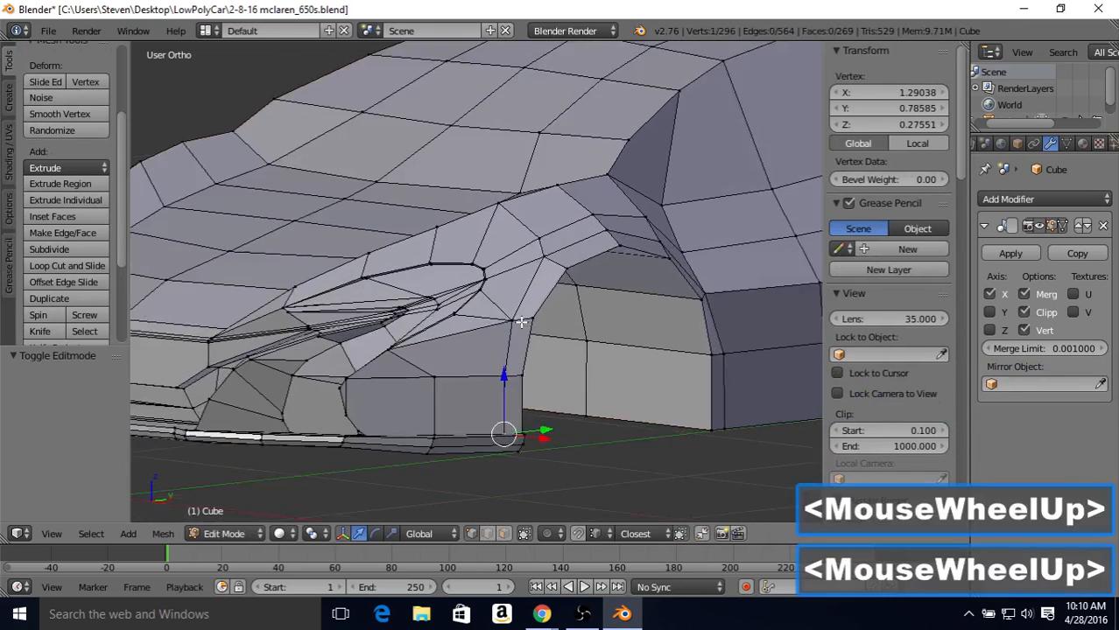
middle_drag(526, 320, 540, 358)
Step: Connect the corner vertex below the headlight to the mid-height loop vertex in front of the wheel arch with a new edge
click(493, 534)
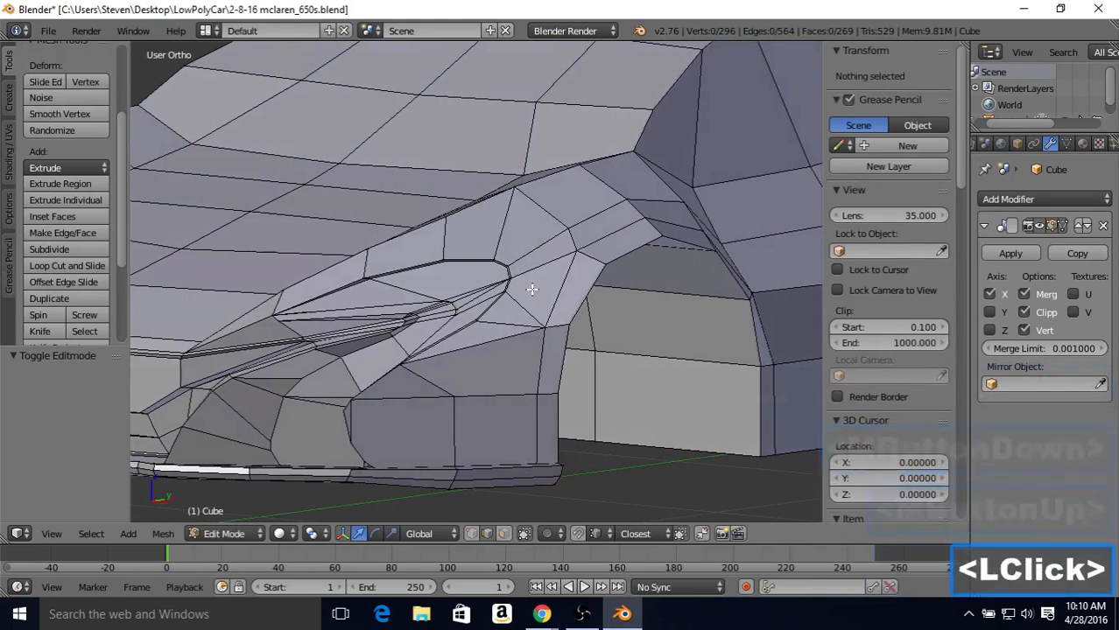
click(470, 534)
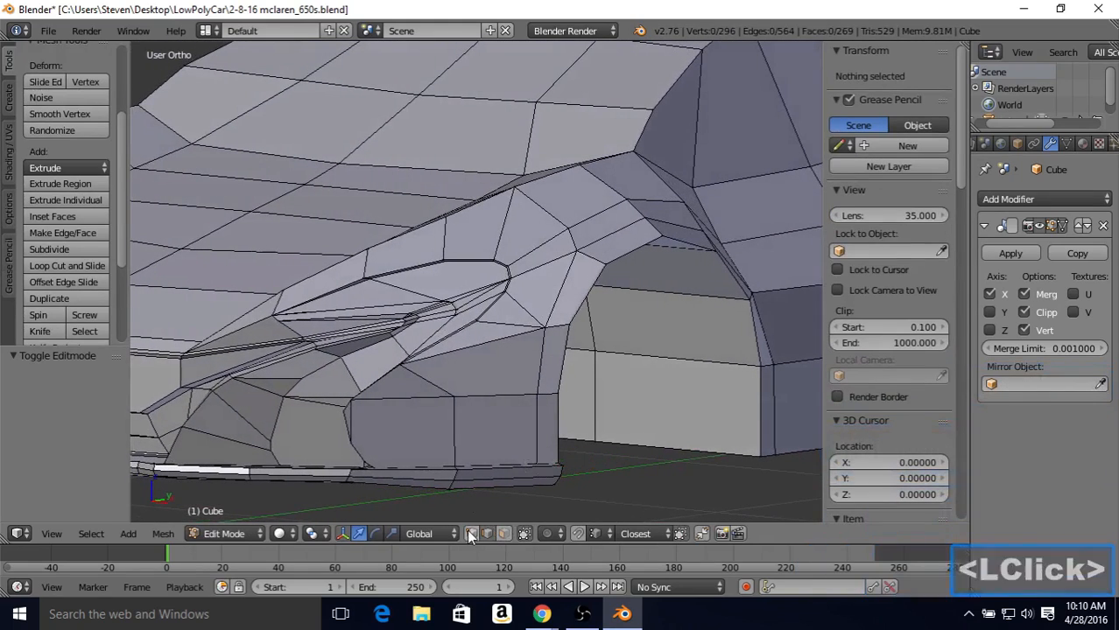
right_click(402, 372)
shift+right_click(524, 394)
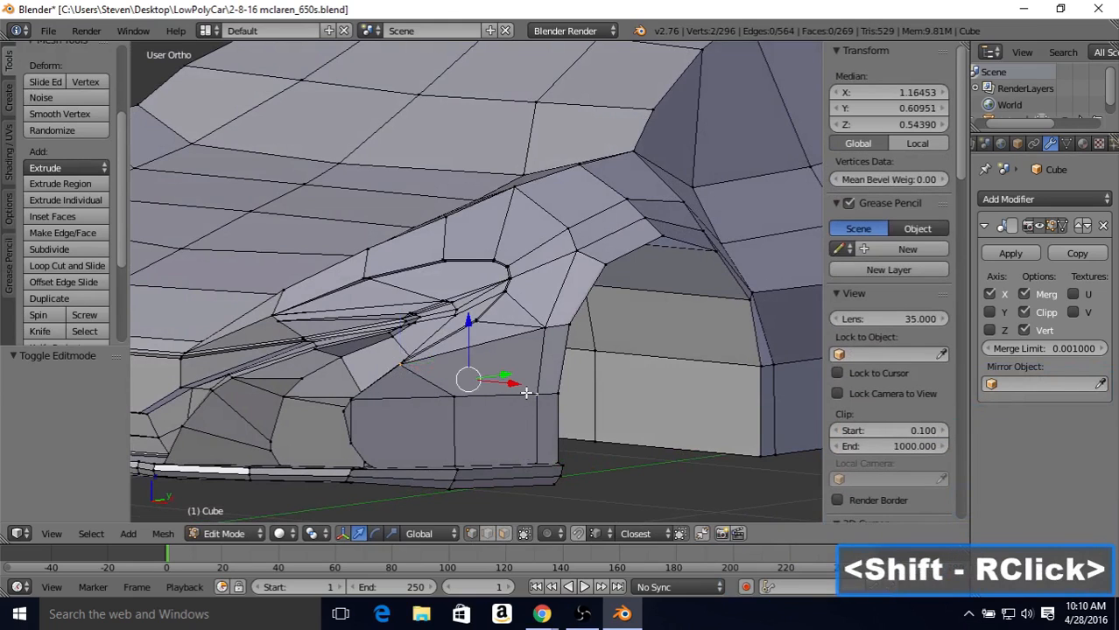
key(j)
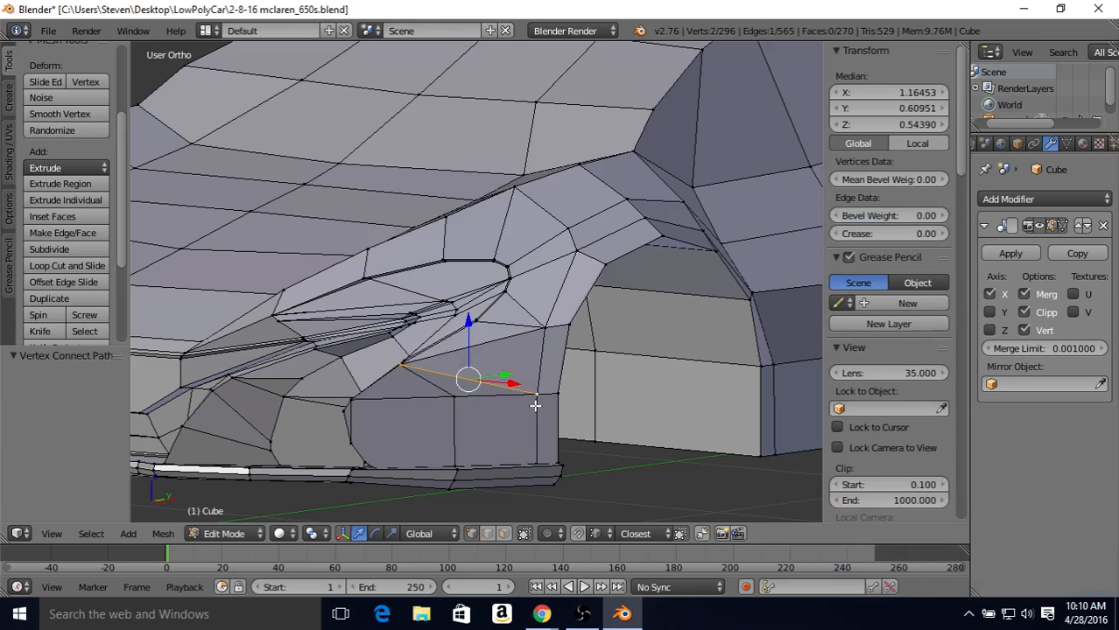
Step: Dissolve the diagonal edge above the new one, between the headlight corner and the arch loop, and check the surface in Object Mode
click(486, 534)
right_click(495, 344)
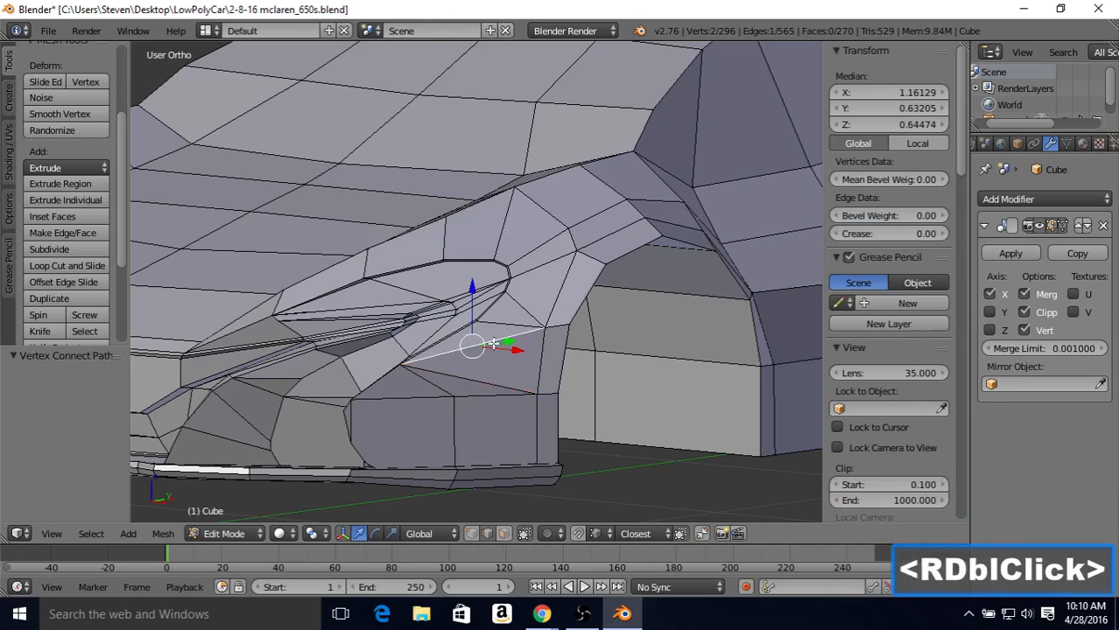
key(Delete)
click(442, 459)
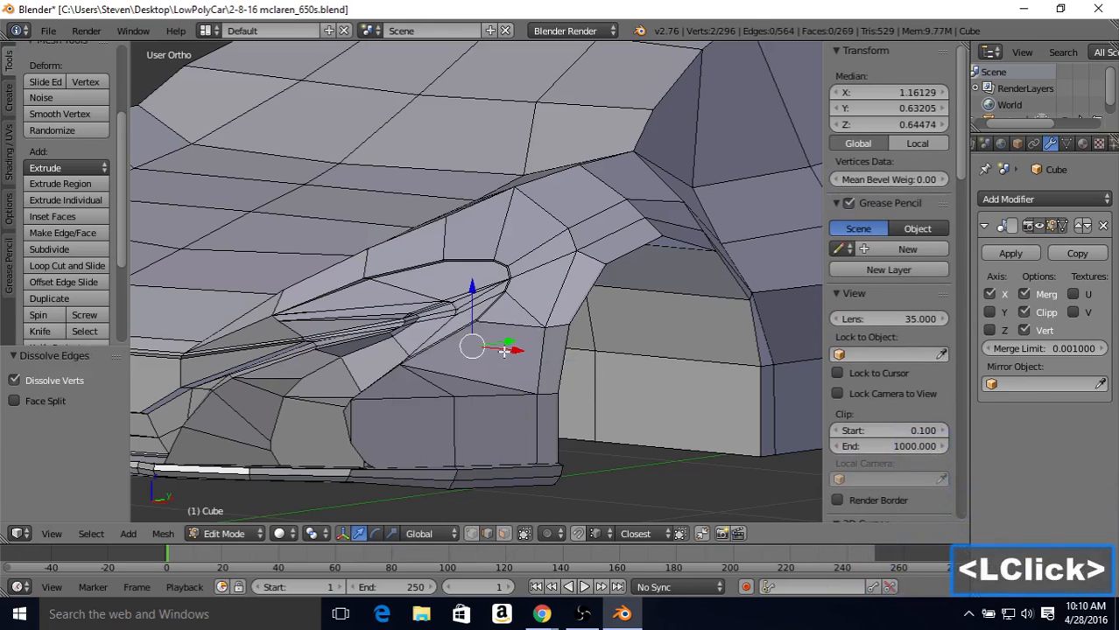
key(Tab)
scroll(492, 250, down, 3)
mouse_move(492, 249)
middle_down()
mouse_move(565, 234)
mouse_move(688, 263)
mouse_move(507, 251)
middle_up()
scroll(440, 256, up, 2)
key(Tab)
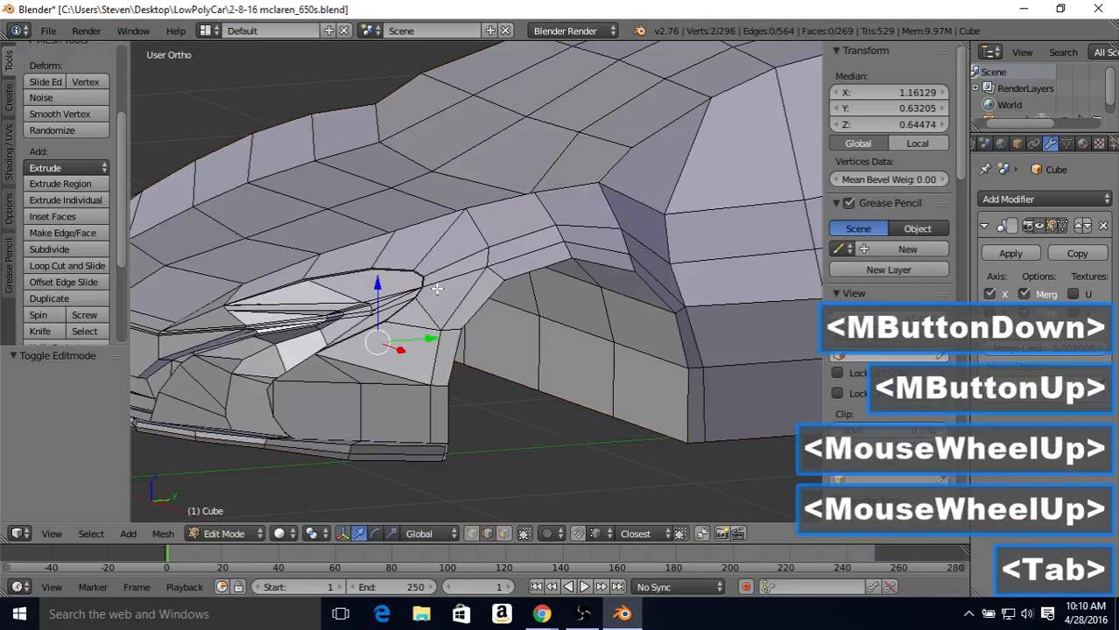
Step: Undo the dissolve of the diagonal edge between the headlight corner and the arch loop, and check the surface in Object Mode
scroll(436, 288, up, 1)
key(ctrl+z)
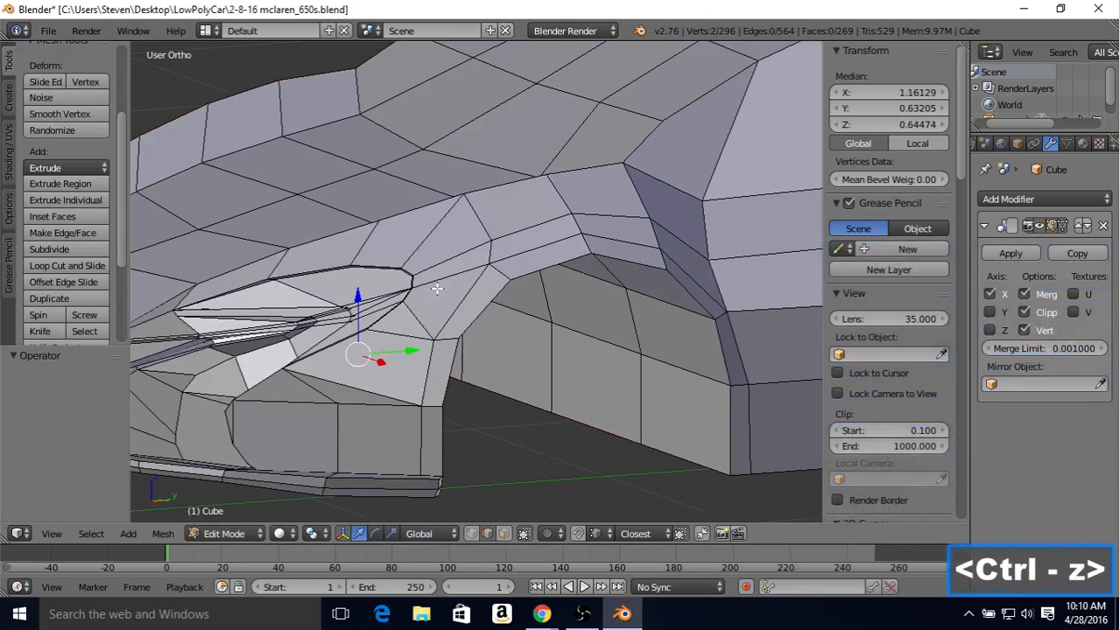
key(Tab)
scroll(436, 288, down, 3)
mouse_move(430, 278)
middle_down()
mouse_move(464, 271)
mouse_move(444, 277)
middle_up()
scroll(444, 277, up, 3)
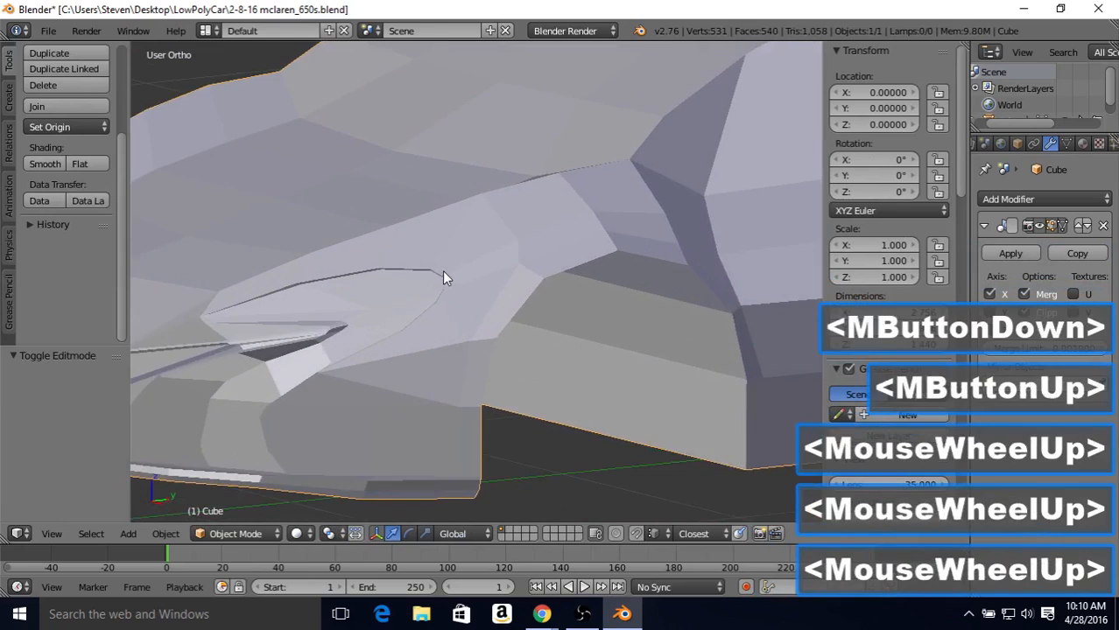
scroll(444, 277, up, 2)
scroll(444, 277, down, 6)
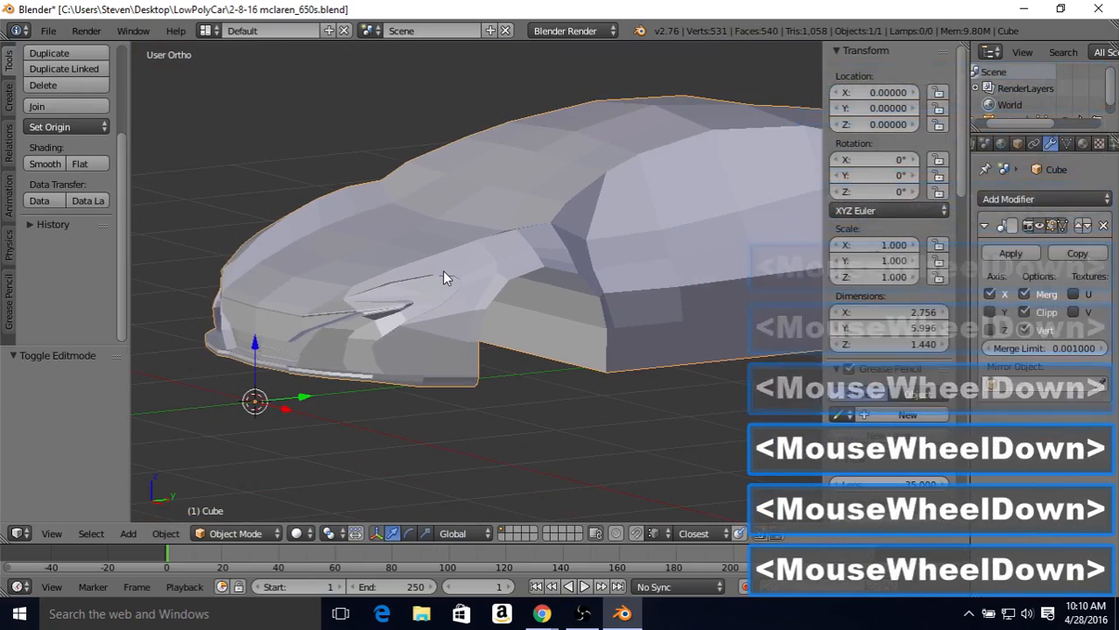
scroll(442, 277, up, 3)
key(Tab)
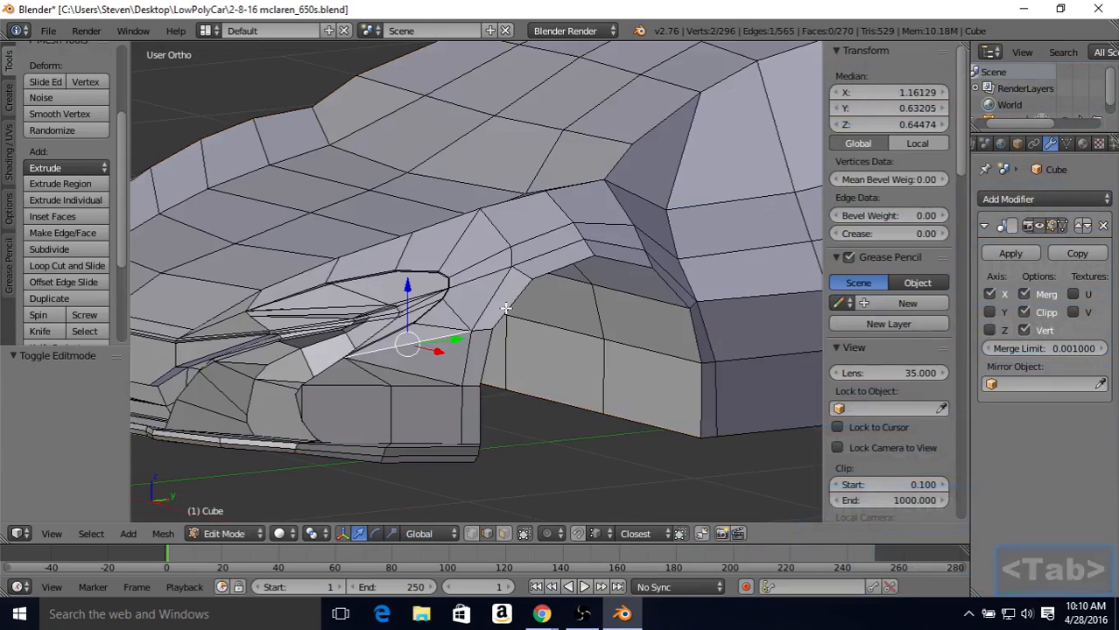
Step: Connect the two neighbouring vertices at the rear corner of the bumper's bottom lip, in front of the wheel arch, with a new edge
mouse_move(496, 452)
middle_down()
mouse_move(533, 469)
mouse_move(469, 437)
mouse_move(506, 439)
middle_up()
click(544, 455)
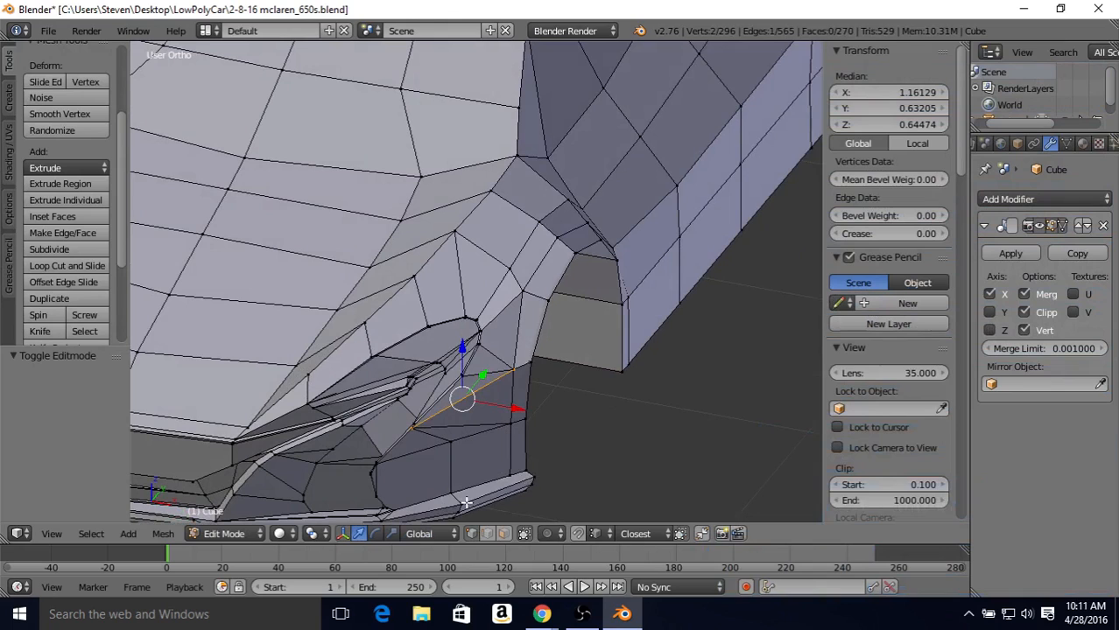
right_click(508, 478)
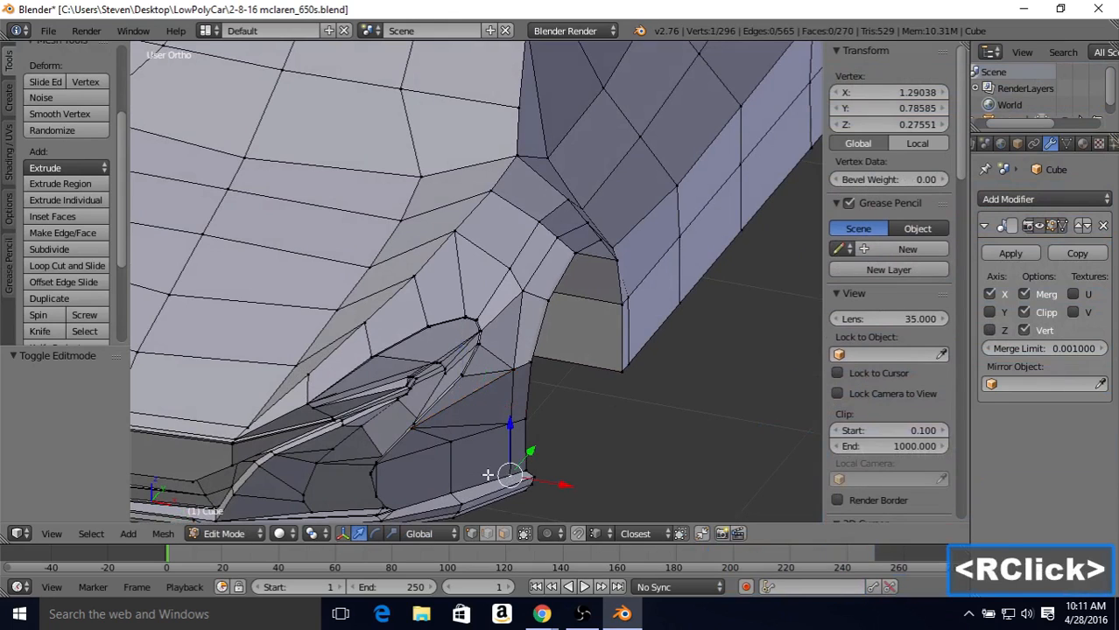
shift+right_click(537, 476)
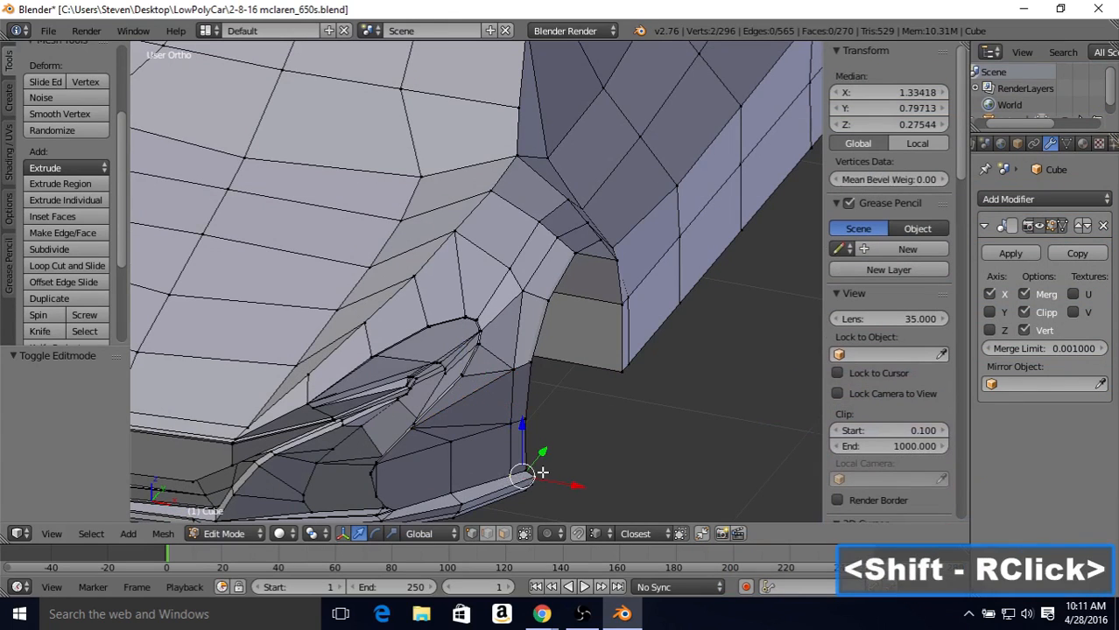
key(j)
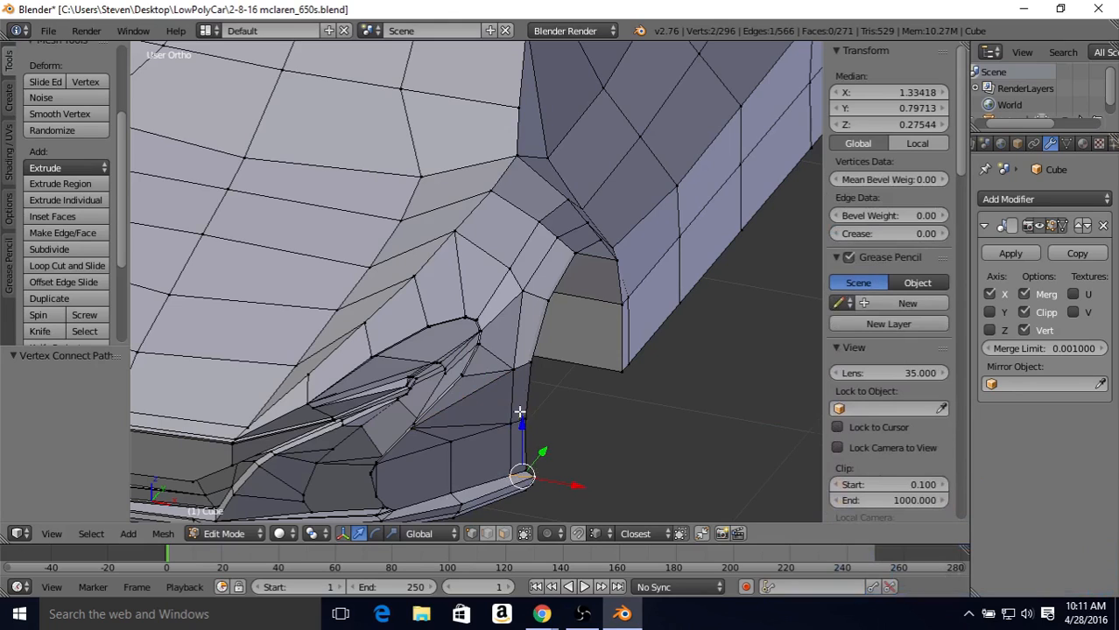
Step: Move the mid-height loop vertex in front of the wheel arch along X to 1.29224, snapping it to the loop vertex below
middle_drag(520, 412, 573, 282)
right_click(534, 251)
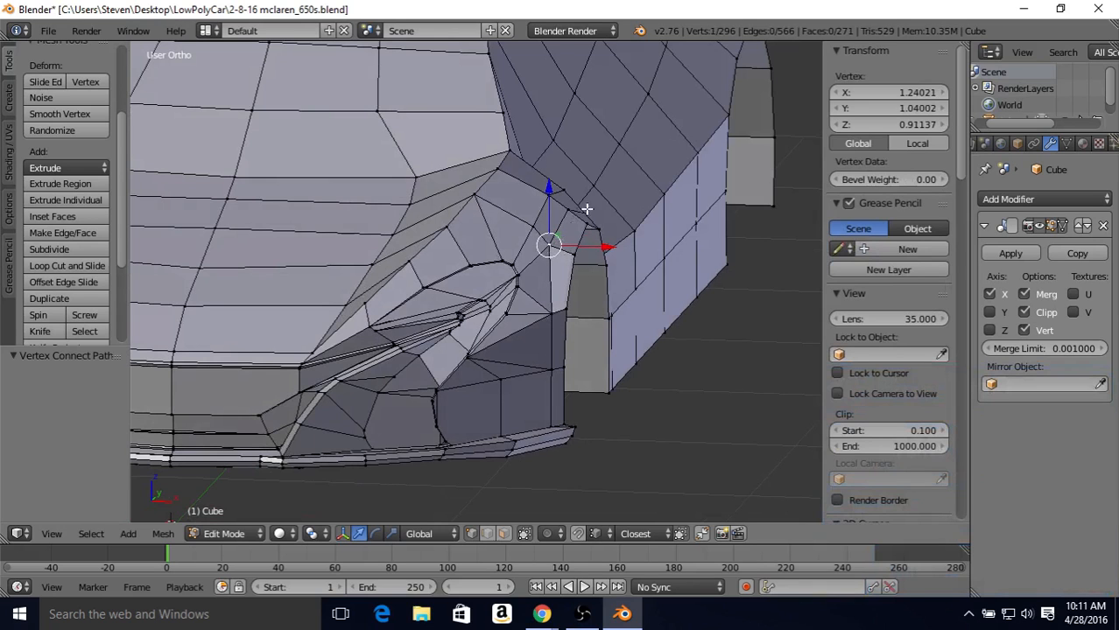
middle_drag(572, 331, 250, 287)
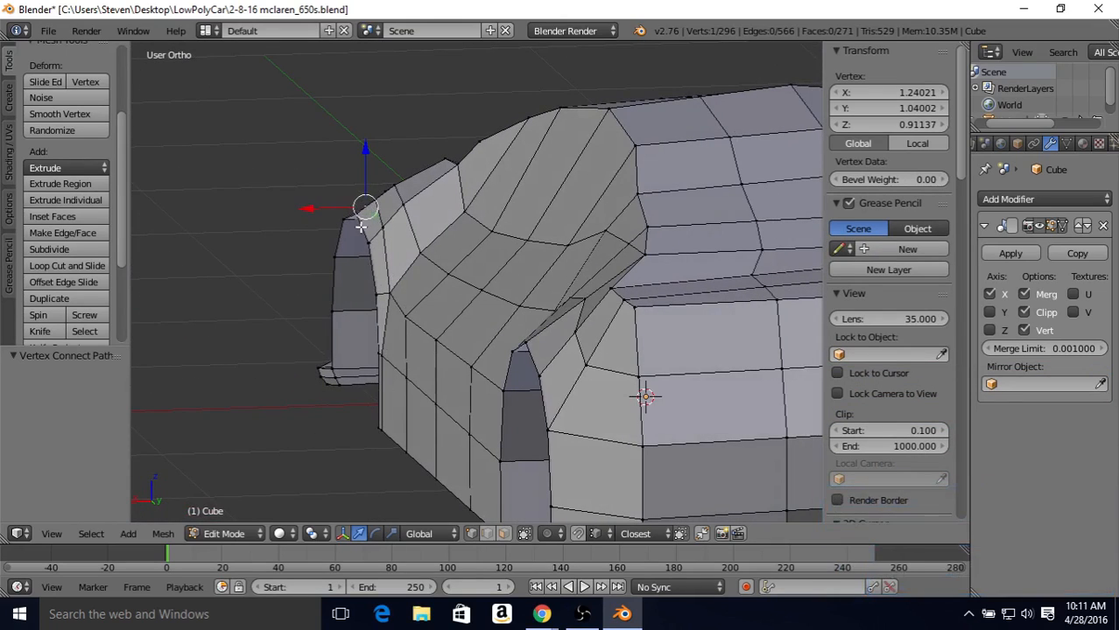
middle_drag(360, 226, 560, 237)
middle_drag(432, 282, 578, 264)
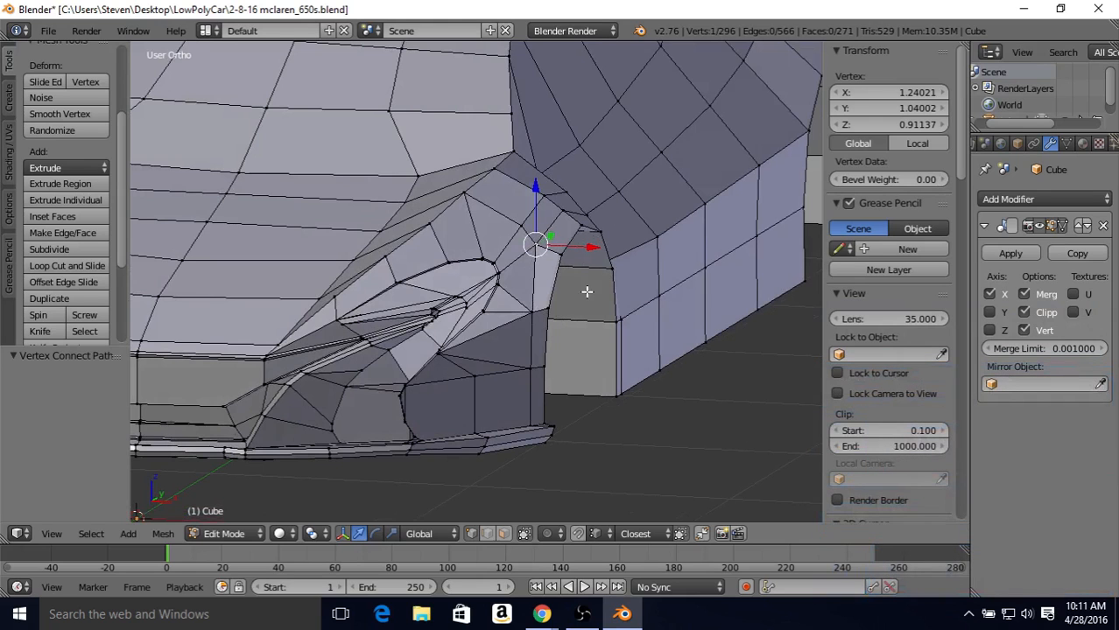
middle_drag(557, 356, 615, 334)
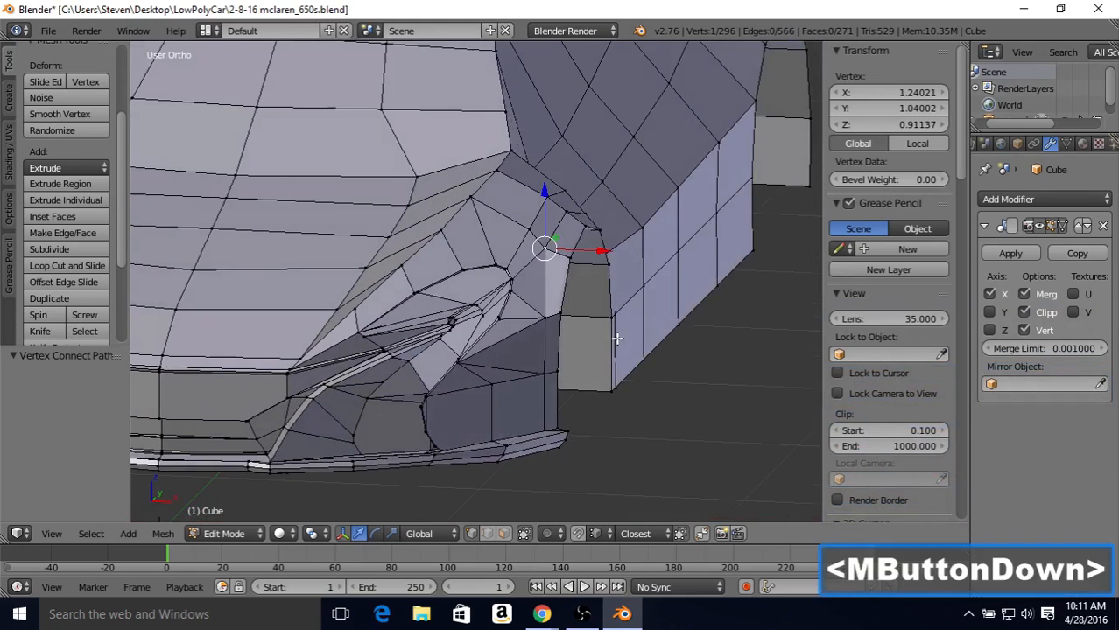
right_click(545, 320)
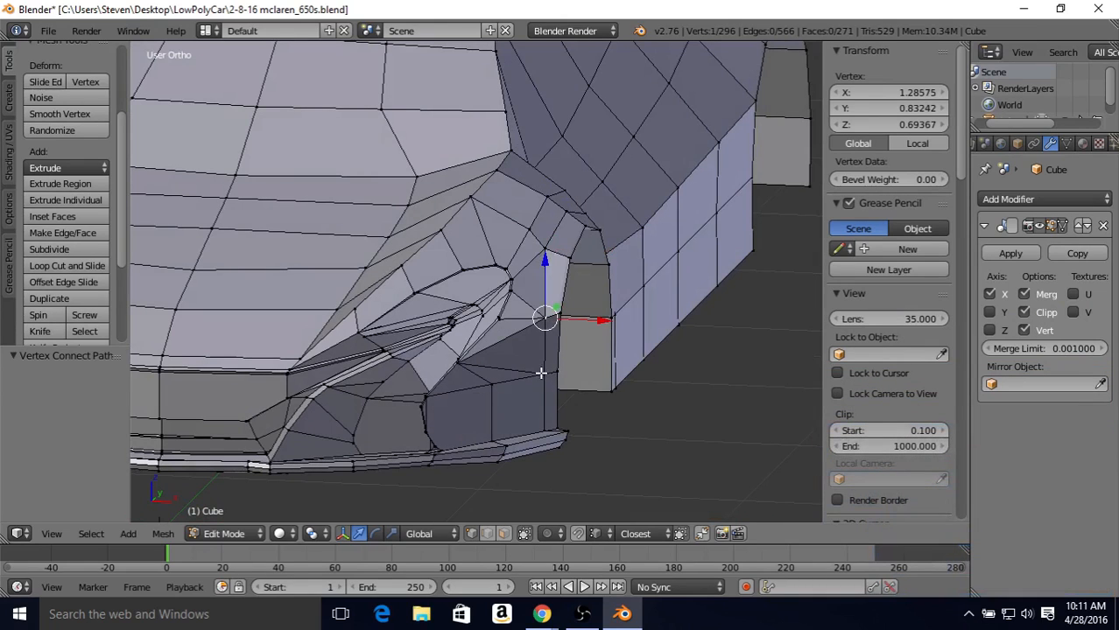
drag(597, 320, 543, 375)
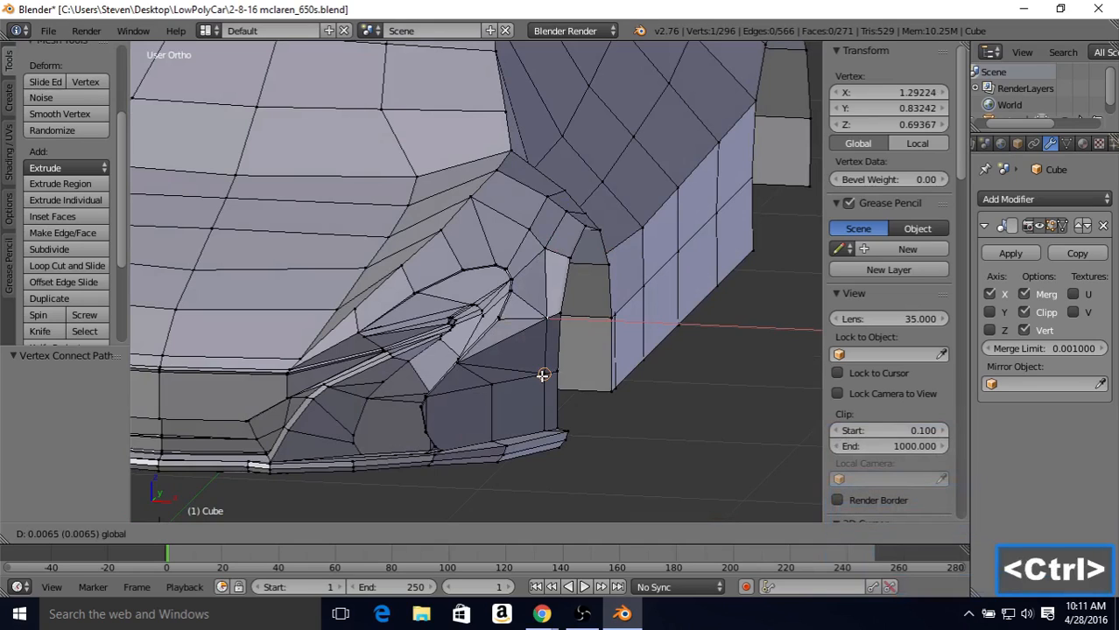
ctrl+drag(543, 375, 542, 375)
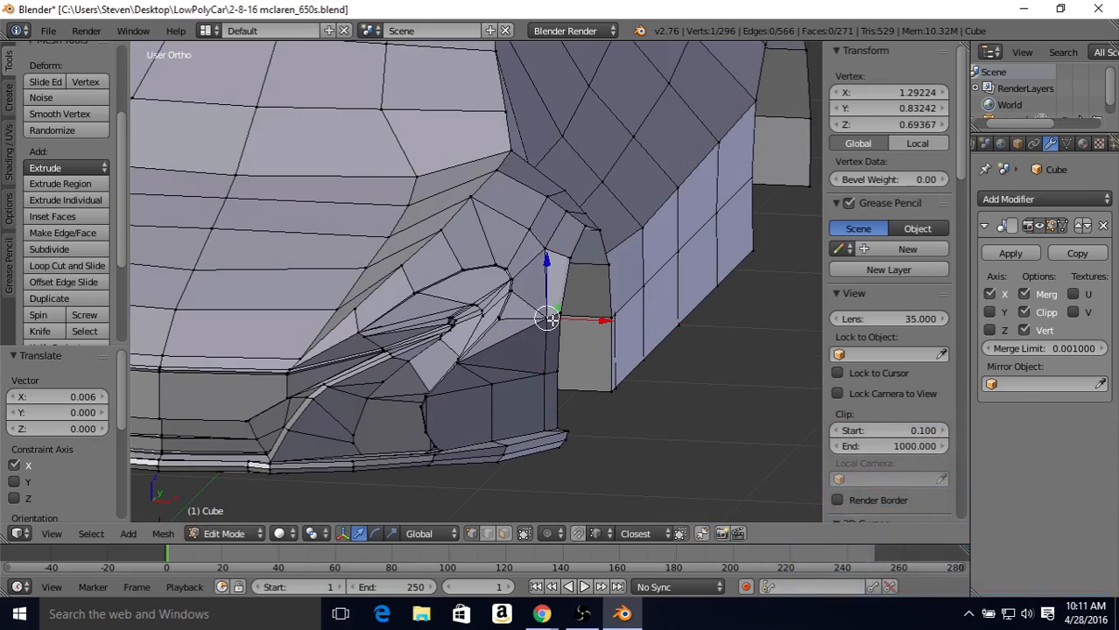
Step: Move the next two loop vertices up the arch's front side by 0.052 and 0.034 along X, aligning them at X 1.29224
right_click(545, 249)
drag(579, 250, 546, 317)
right_click(567, 213)
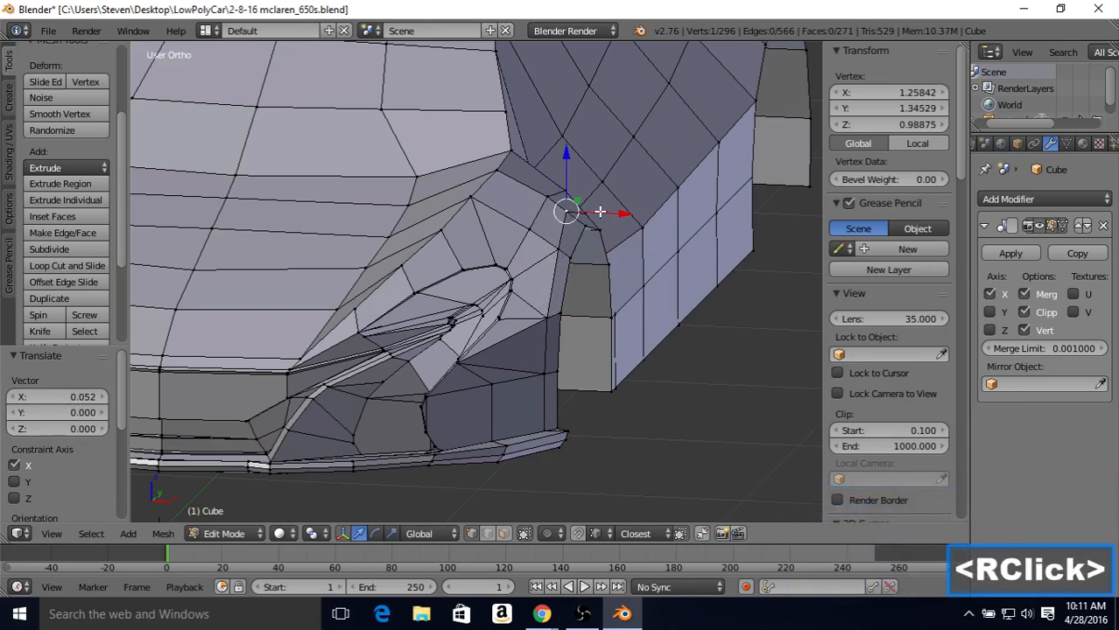
drag(593, 213, 560, 238)
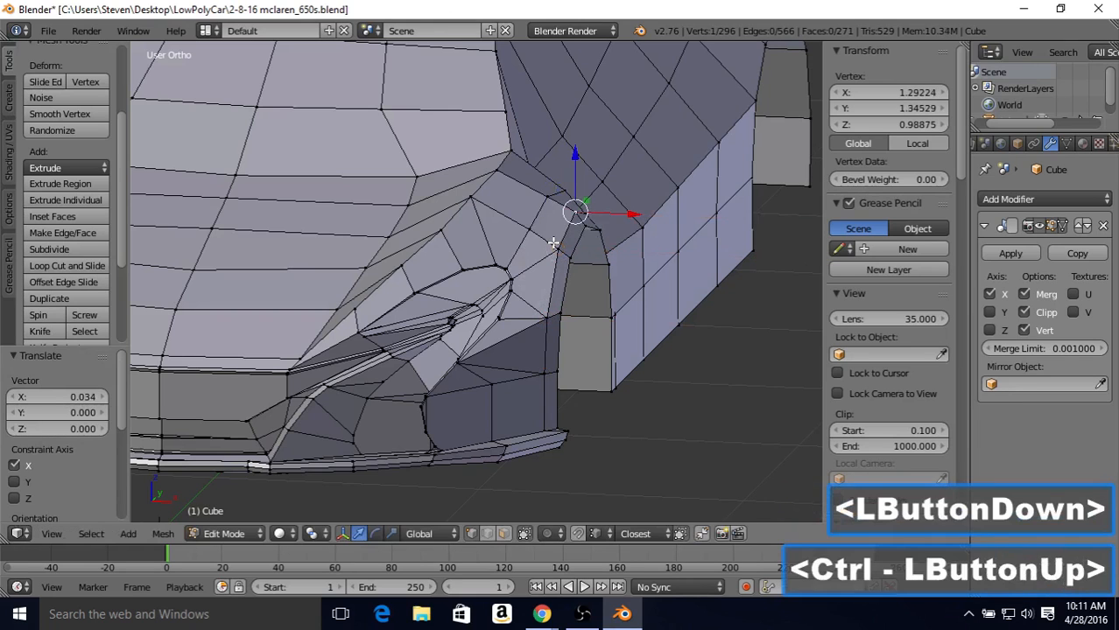
middle_drag(562, 239, 560, 238)
Step: Snap the two upper loop vertices on the rear side of the front wheel arch to the same X position as the loop
right_click(577, 239)
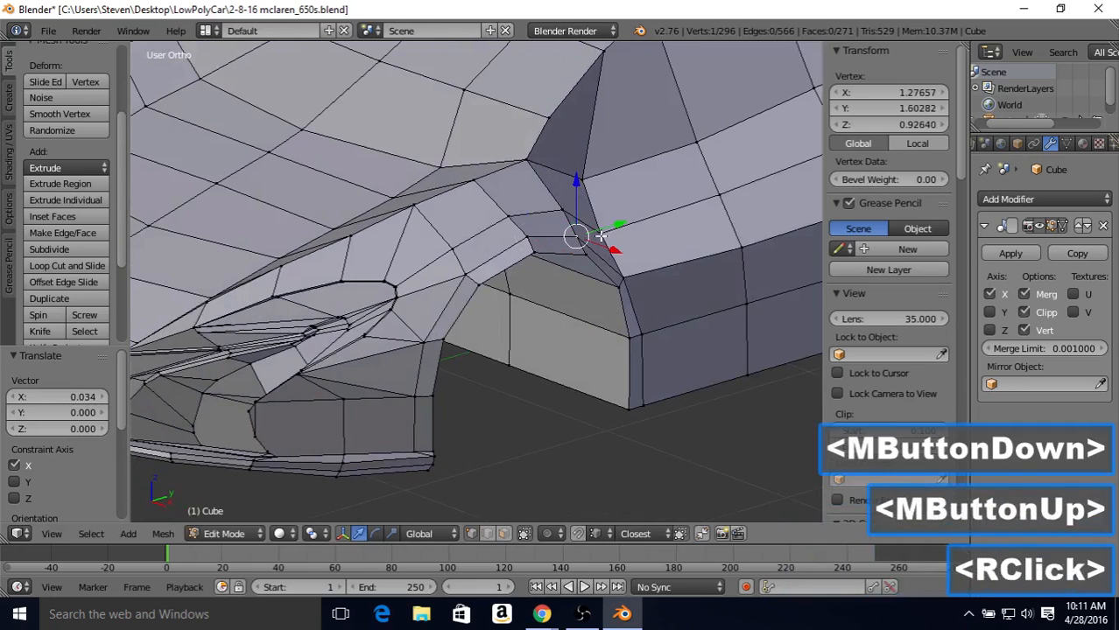
ctrl+drag(620, 243, 526, 230)
right_click(652, 291)
drag(648, 293, 633, 274)
Step: Align the two lower loop vertices behind the front wheel arch at X 1.29224 and check the arch in Object Mode
right_click(643, 333)
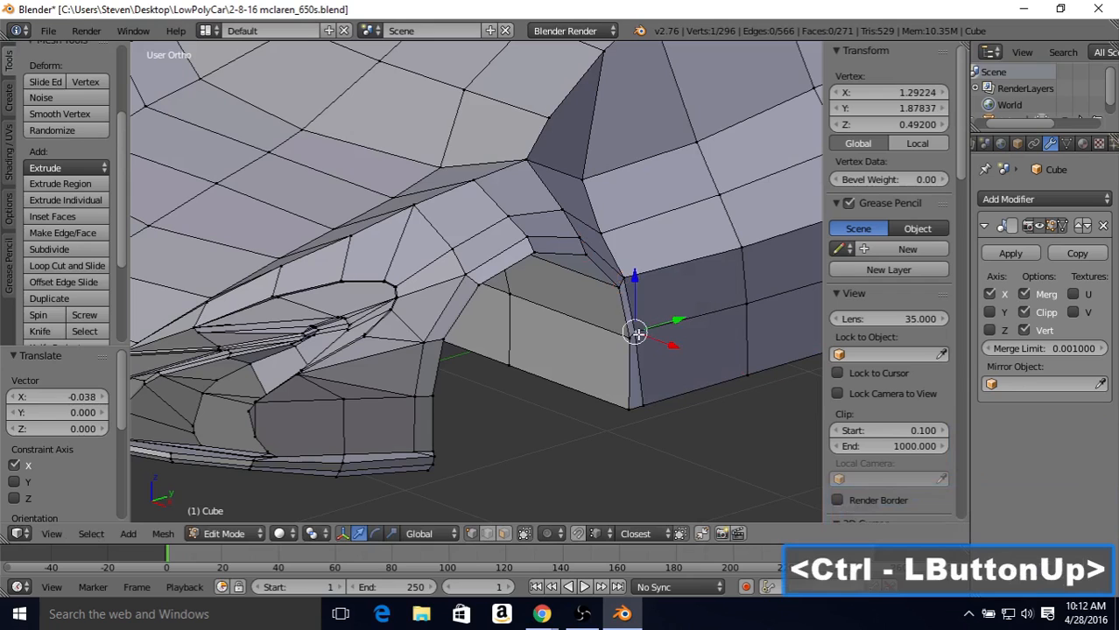
middle_drag(438, 398, 429, 407)
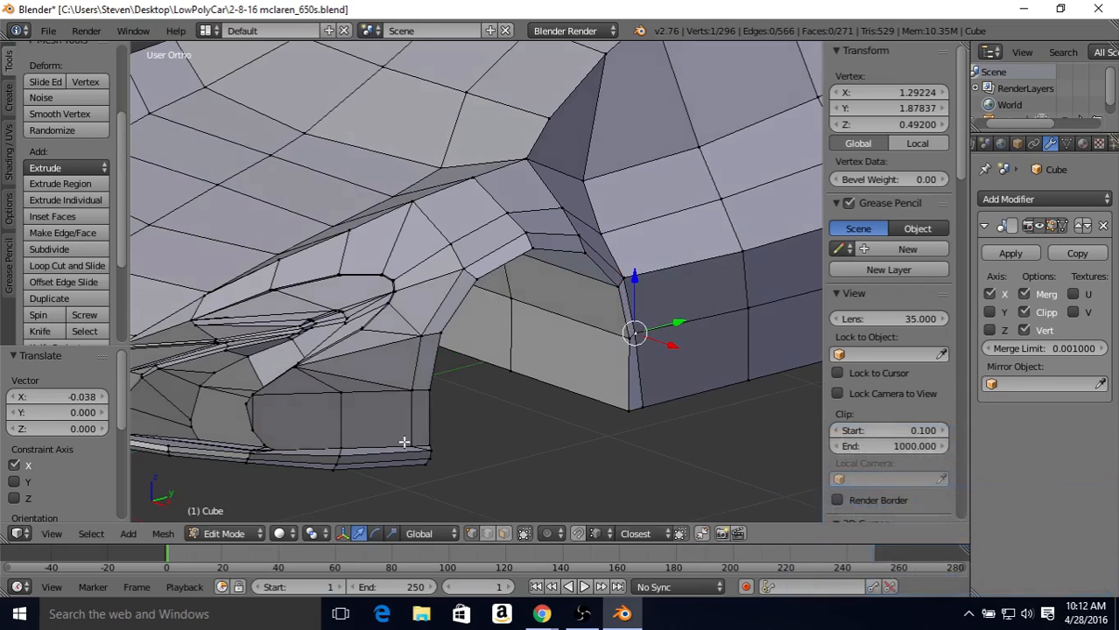
middle_drag(409, 444, 623, 436)
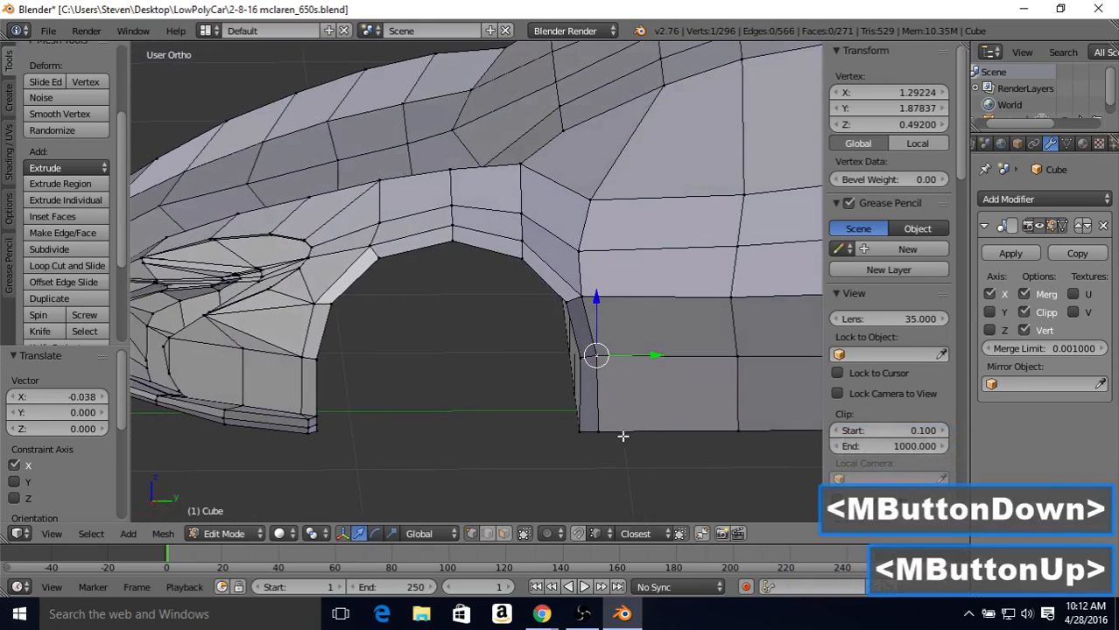
right_click(606, 431)
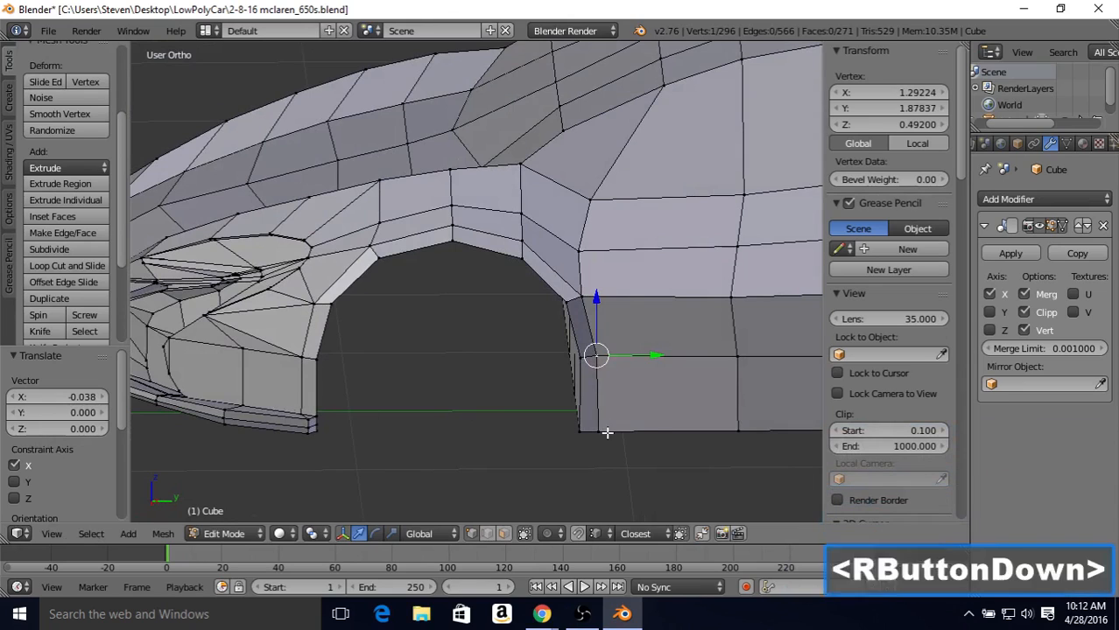
middle_drag(622, 399, 547, 412)
drag(476, 467, 515, 379)
scroll(436, 363, down, 2)
key(Tab)
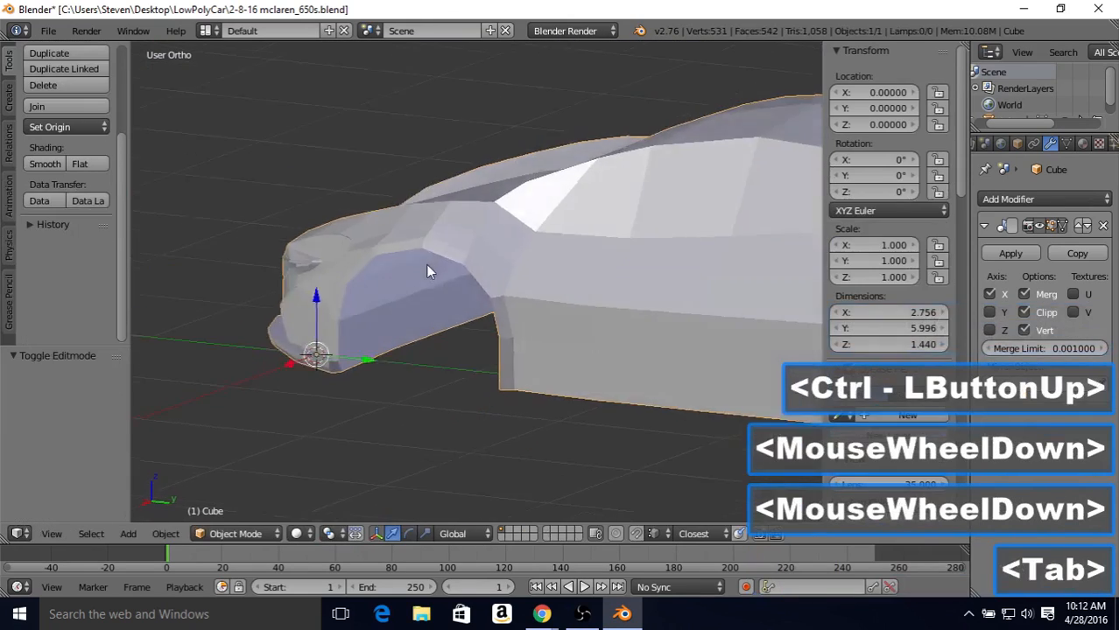
middle_drag(544, 264, 477, 262)
Step: Select the eight aligned loop vertices around the front wheel arch and move them outward together along X
key(Tab)
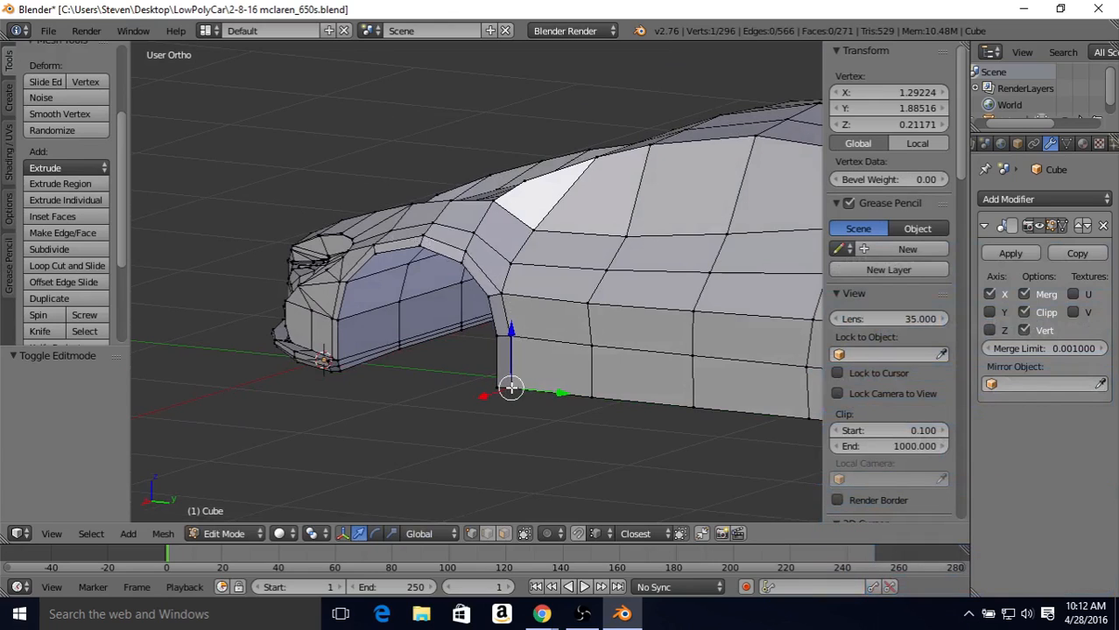
shift+right_click(517, 338)
shift+right_click(504, 296)
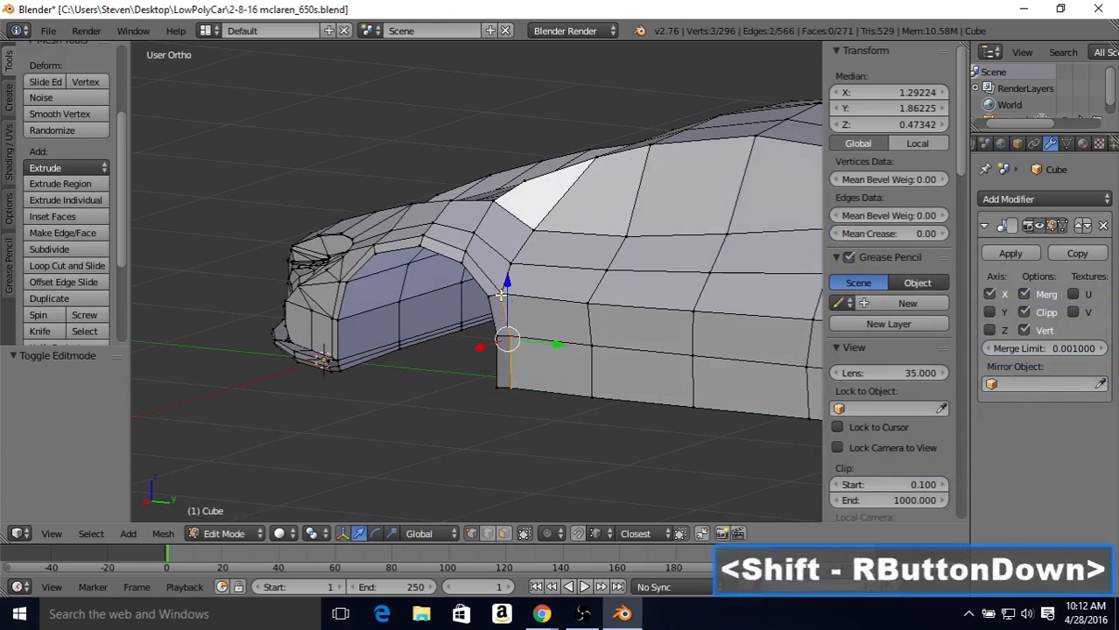
shift+right_click(470, 254)
shift+right_click(429, 234)
shift+right_click(374, 250)
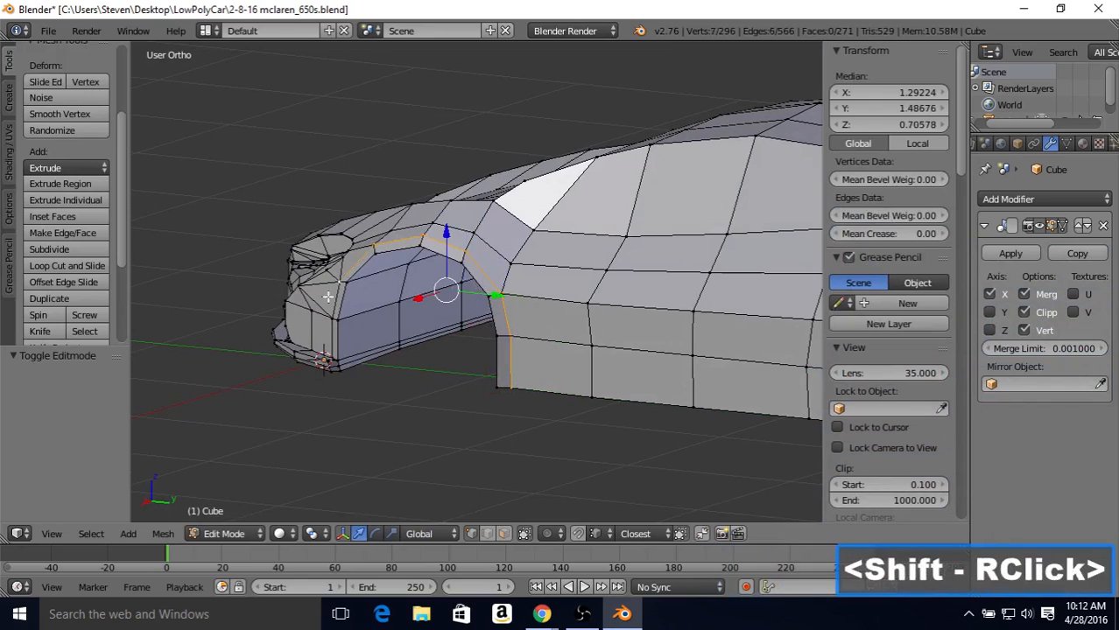
middle_drag(472, 293, 741, 301)
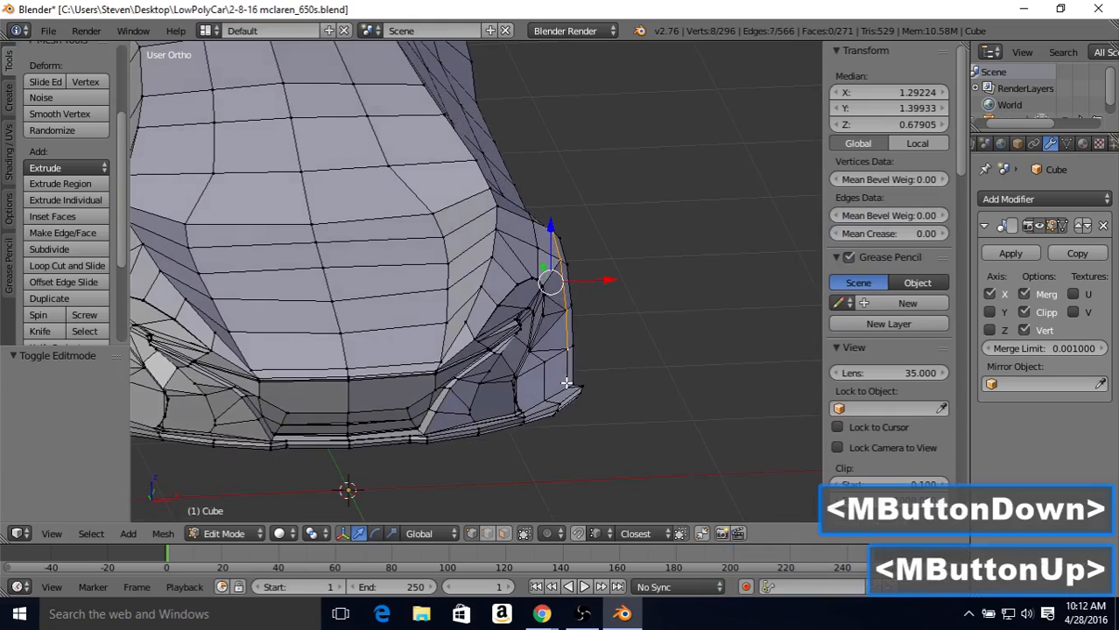
middle_drag(649, 280, 397, 263)
drag(371, 297, 361, 300)
key(Tab)
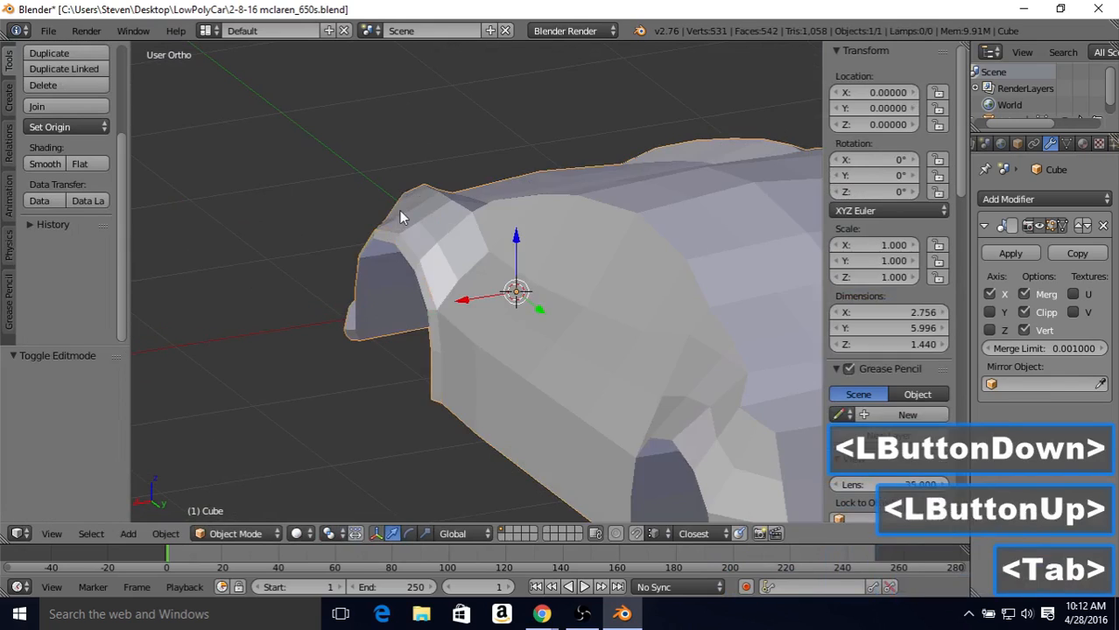
Step: Nudge the selected wheel arch loop slightly further outward along X and inspect the flare from several angles in Object Mode
mouse_move(399, 210)
middle_down()
mouse_move(530, 176)
mouse_move(673, 203)
mouse_move(426, 220)
mouse_move(402, 235)
mouse_move(381, 217)
middle_up()
key(Tab)
drag(359, 291, 358, 291)
key(Tab)
middle_drag(358, 292, 428, 246)
scroll(482, 244, down, 2)
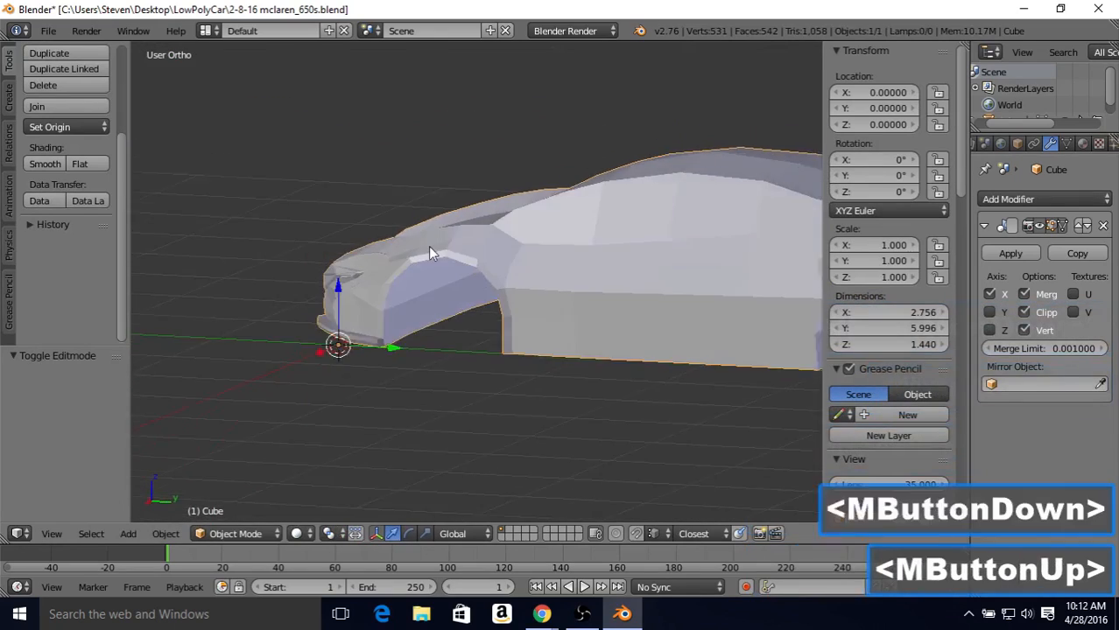
scroll(428, 246, up, 2)
middle_drag(502, 248, 386, 281)
Step: Readjust the wheel arch loop along X to a median of about 1.312 and view the result in Object Mode
key(Tab)
click(372, 308)
key(Tab)
scroll(465, 240, down, 3)
scroll(452, 233, up, 3)
Step: Shift the wheel arch loop slightly outward and back inward along X, comparing the shading in Object Mode between adjustments
key(Tab)
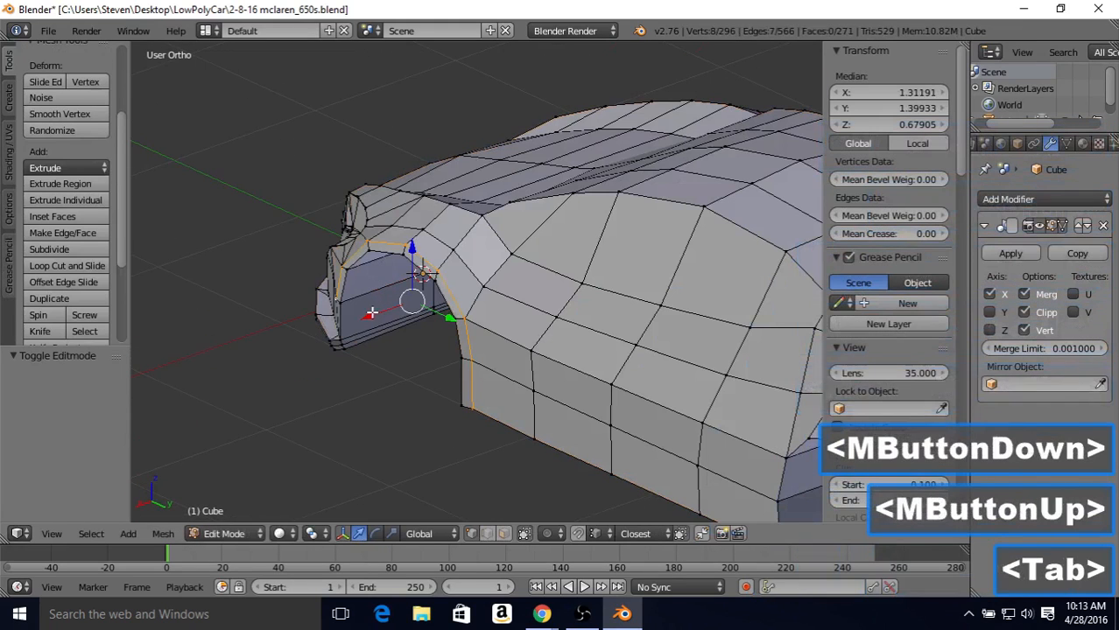
drag(370, 315, 369, 313)
key(Tab)
middle_drag(576, 210, 372, 241)
key(Tab)
drag(355, 298, 363, 295)
key(Tab)
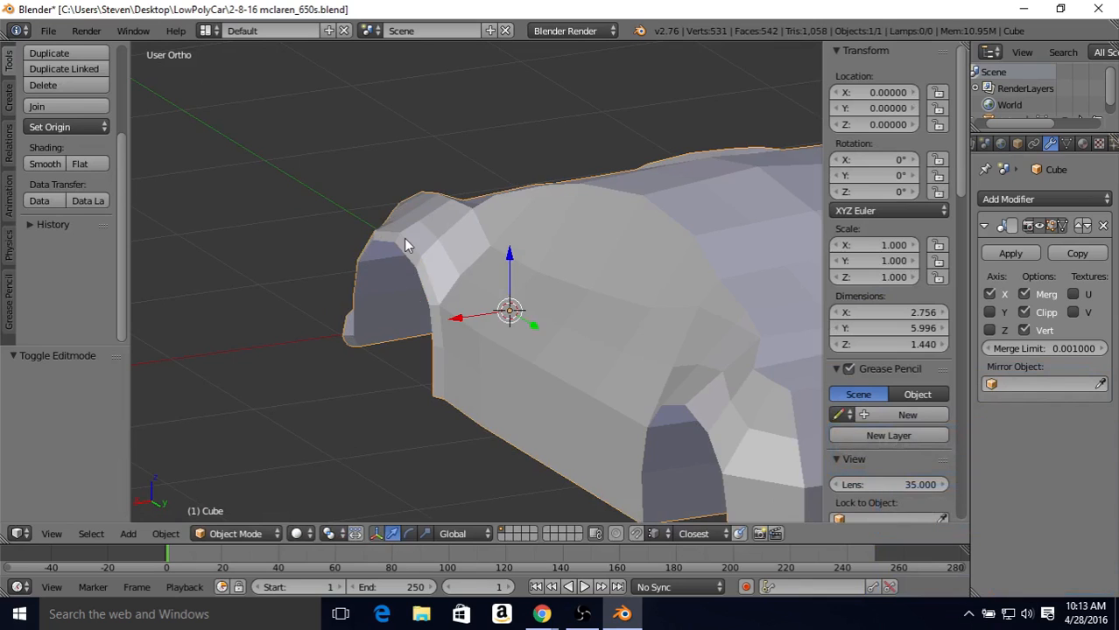
middle_drag(404, 238, 389, 302)
Step: Move the wheel arch loop inward along X by about 0.008 and review the whole front end in Object Mode
key(Tab)
drag(373, 306, 375, 307)
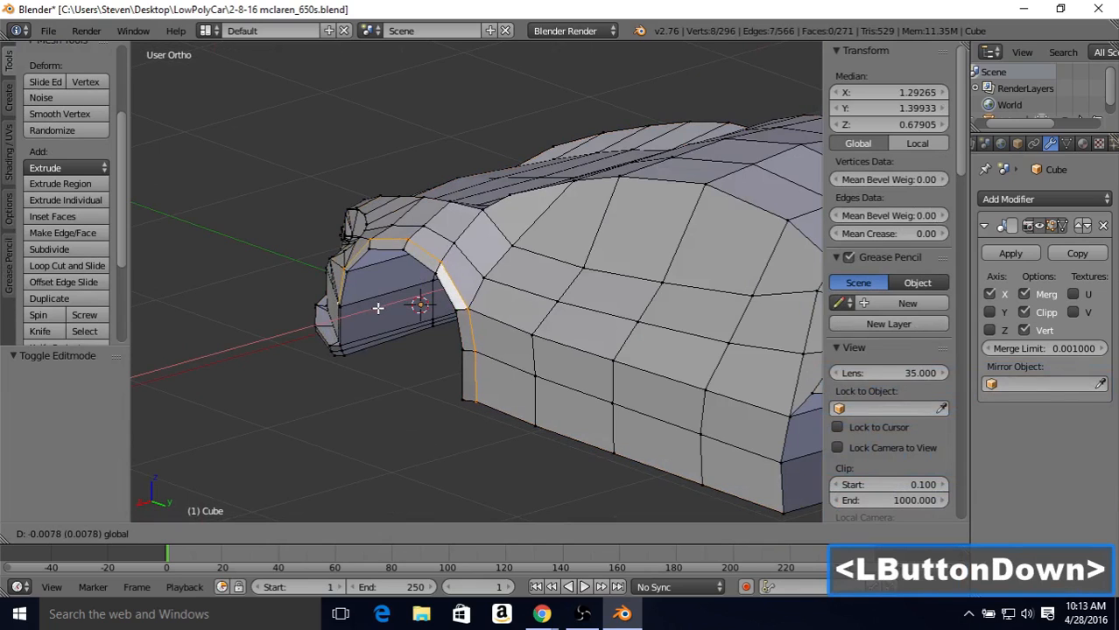
drag(376, 307, 375, 306)
key(Tab)
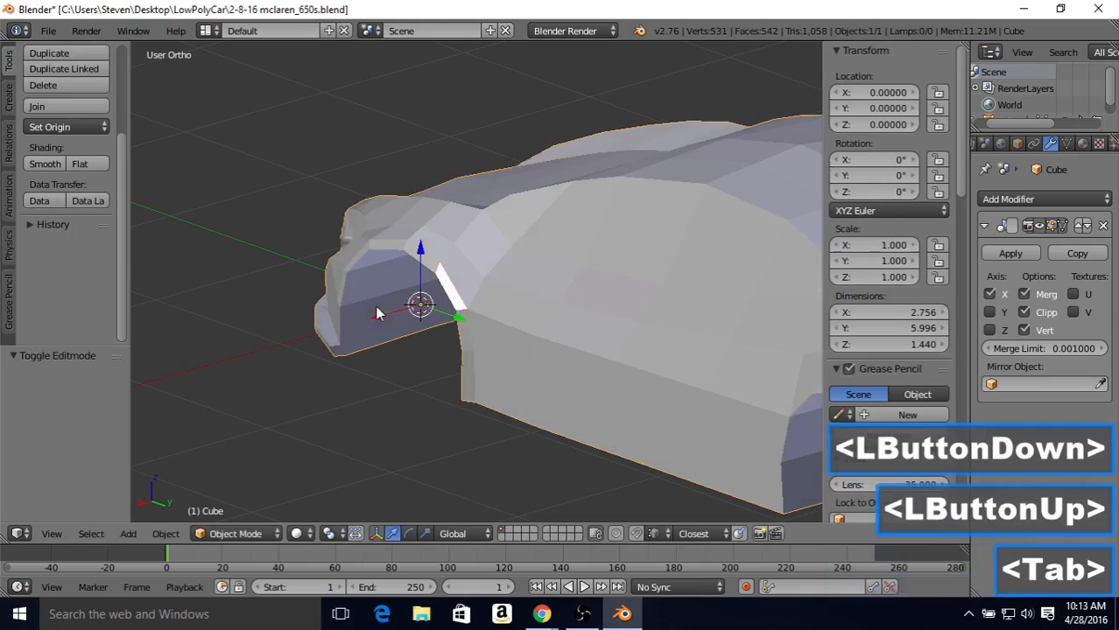
scroll(372, 262, down, 2)
middle_drag(372, 262, 440, 204)
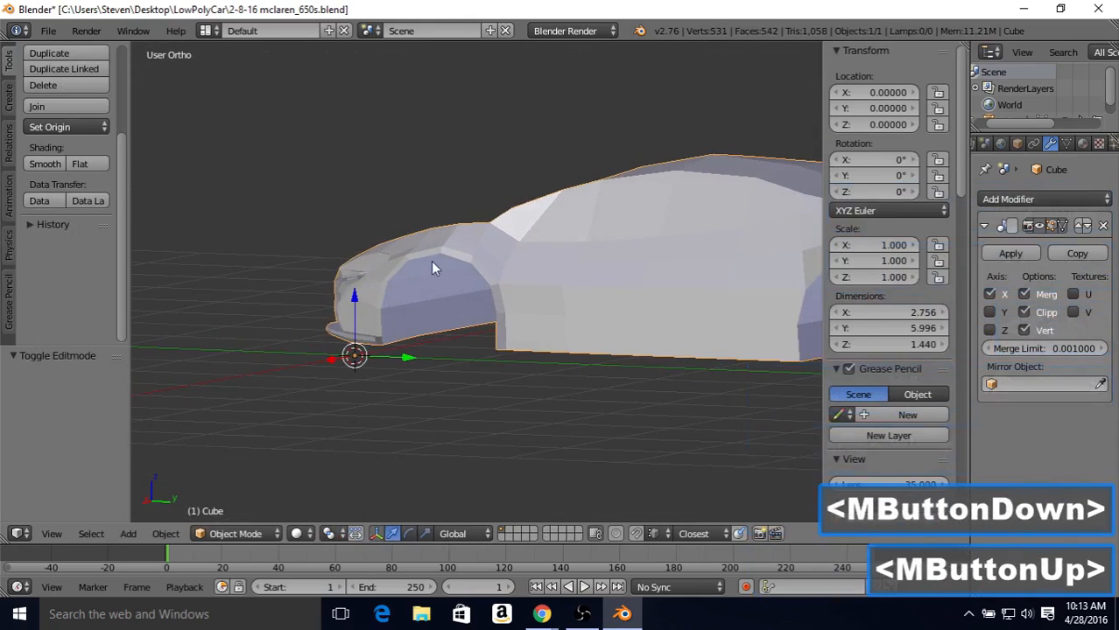
middle_drag(432, 267, 588, 274)
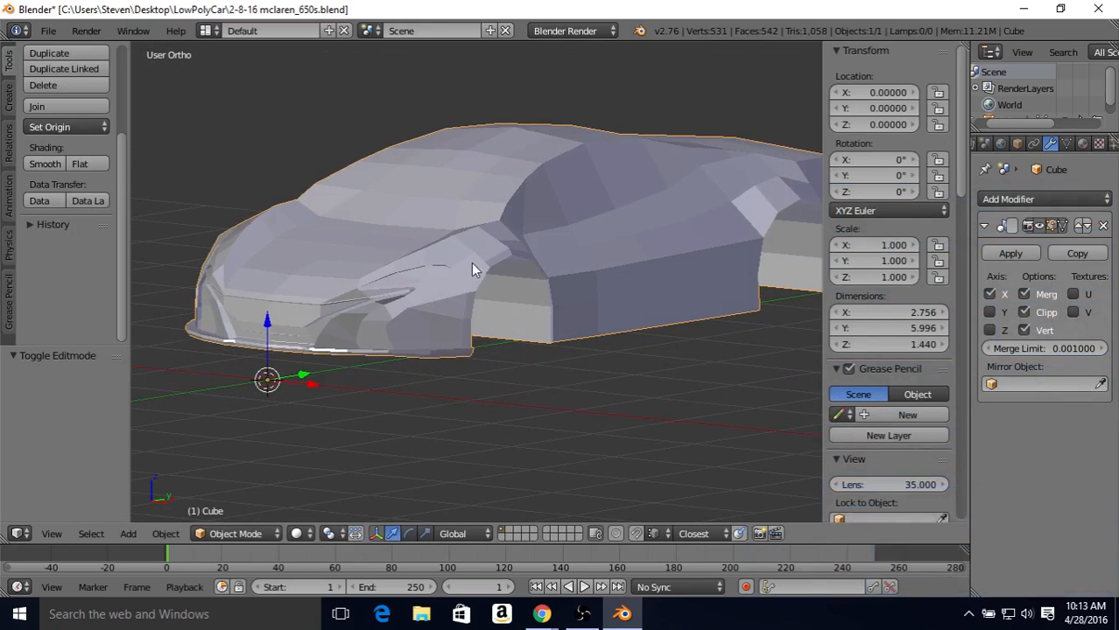
Step: Inspect the body shape in Object Mode, then return to Edit Mode and compare the rear wheel arch with the side blueprint in wireframe
middle_drag(520, 257, 421, 265)
middle_drag(432, 307, 632, 291)
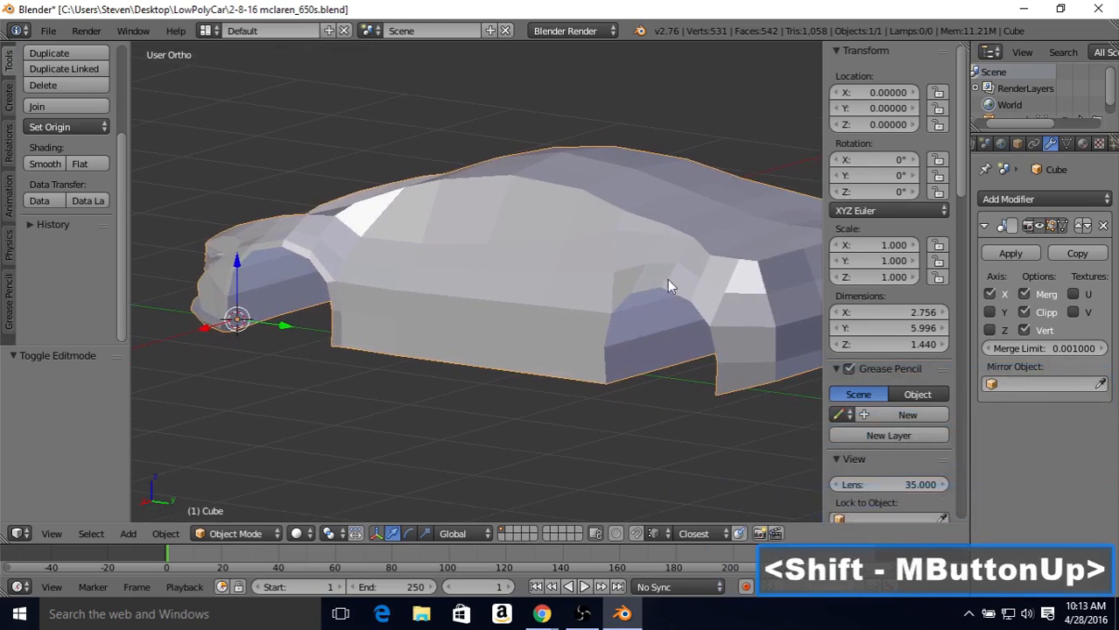
middle_drag(321, 278, 358, 277)
key(Tab)
middle_drag(495, 238, 503, 235)
key(KP_3)
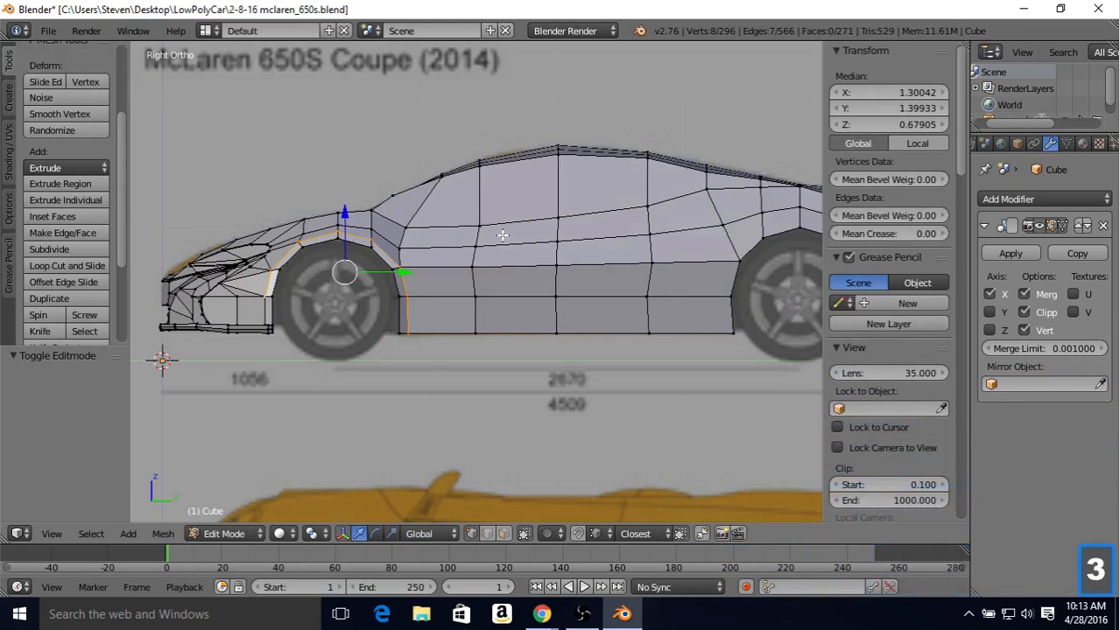
shift+middle_drag(652, 275, 415, 287)
key(z)
scroll(430, 287, up, 2)
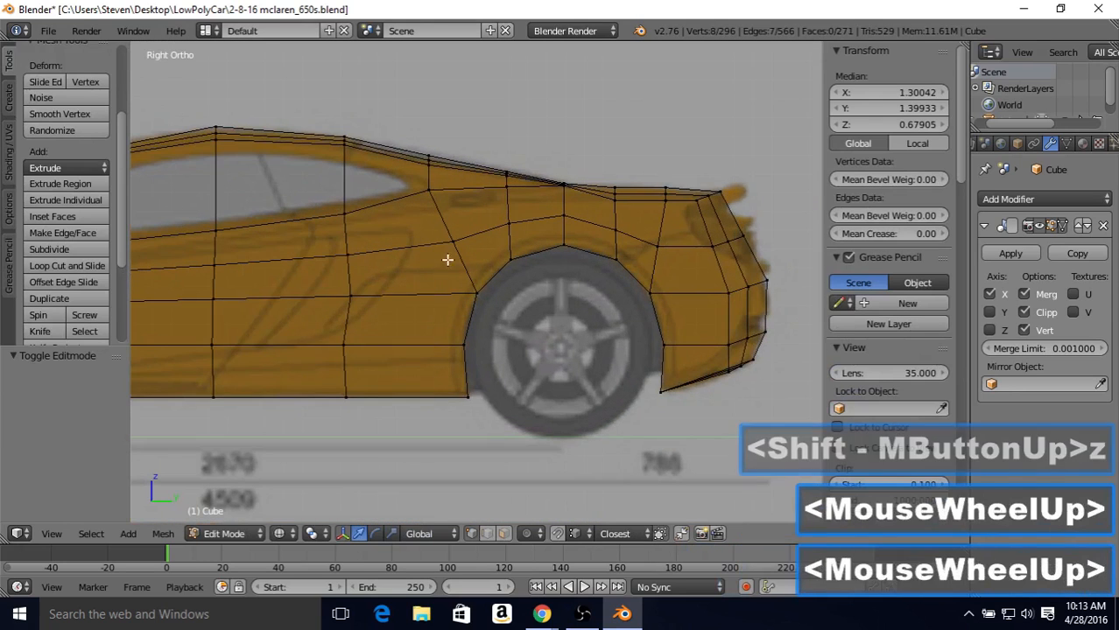
Step: Select the edges radiating around the rear wheel arch, from the side sill to the rear bumper, and subdivide them with one cut
click(487, 532)
middle_drag(446, 340, 468, 388)
key(z)
right_click(451, 441)
shift+right_click(453, 401)
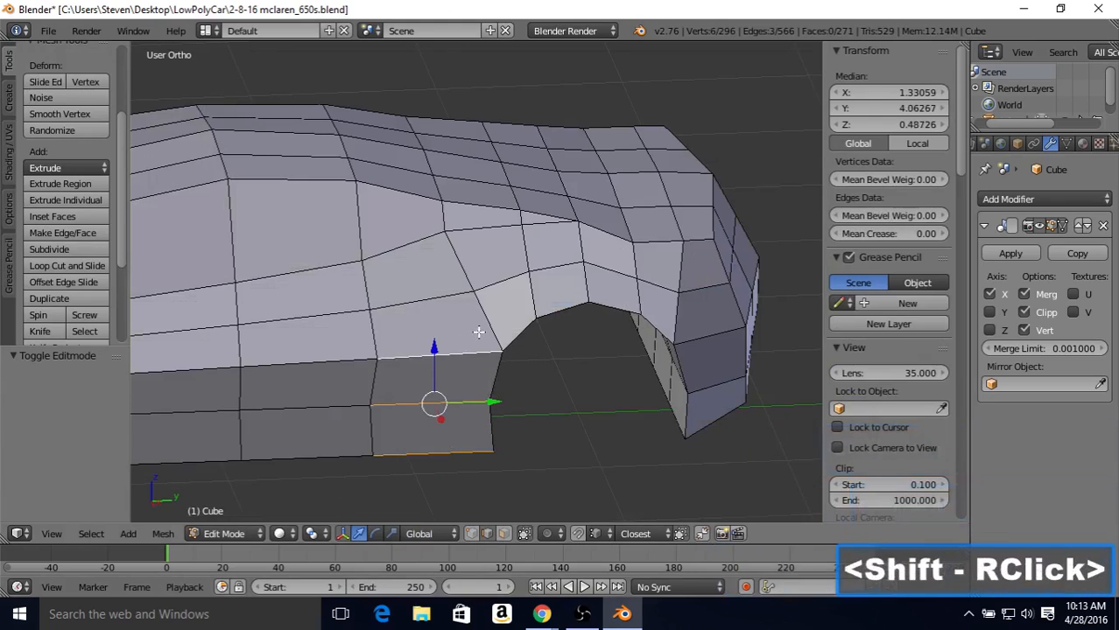
shift+right_click(500, 312)
shift+right_click(616, 279)
shift+right_click(648, 289)
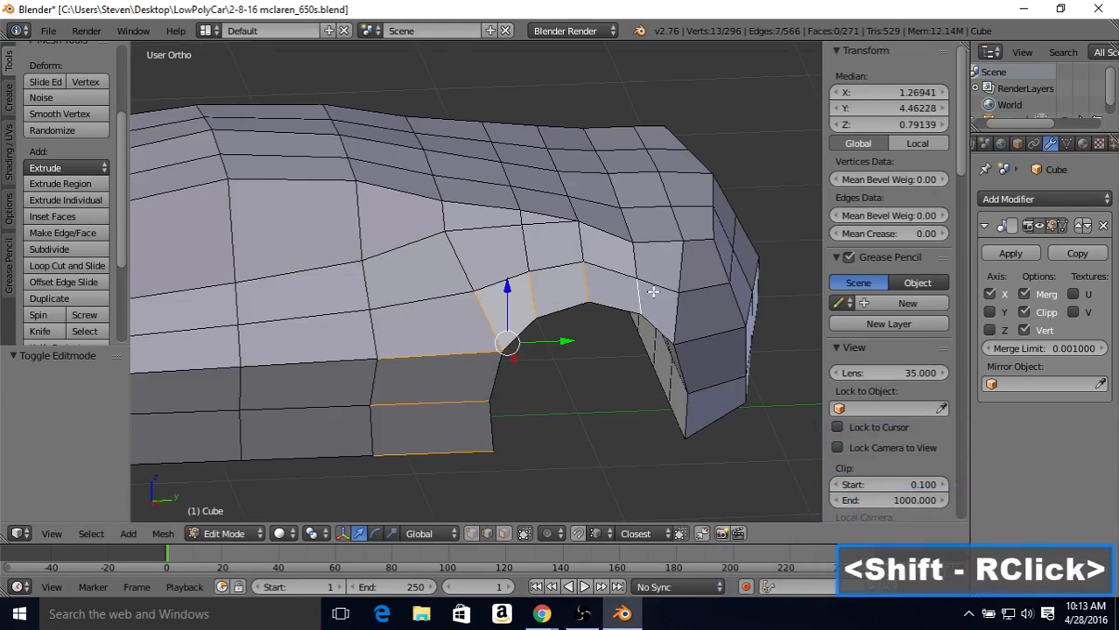
shift+right_click(679, 310)
shift+right_click(714, 340)
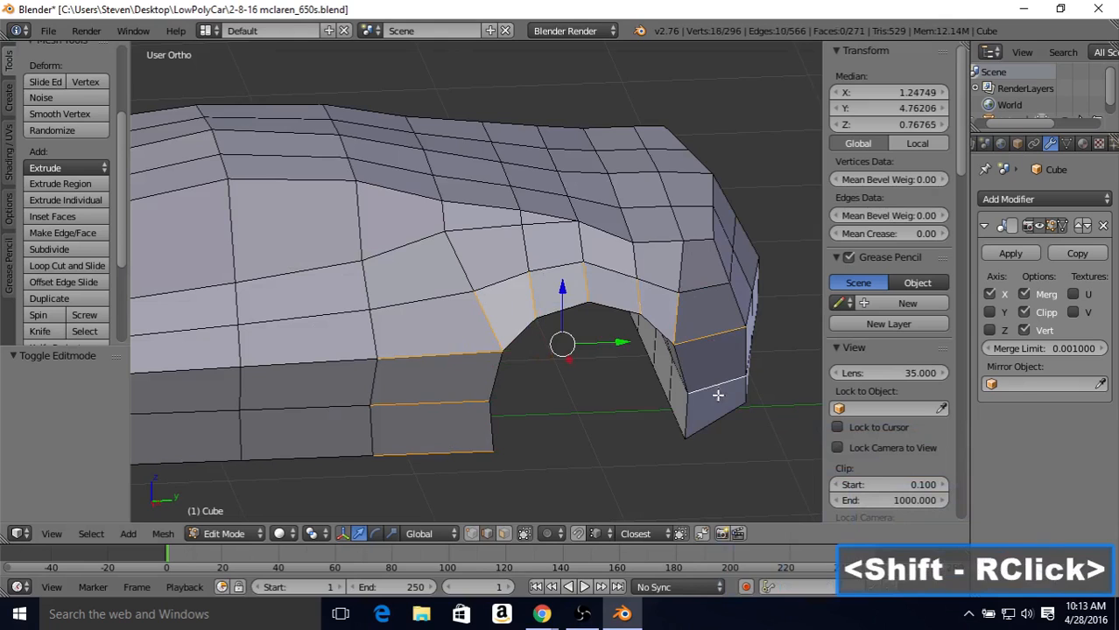
middle_drag(613, 303, 596, 302)
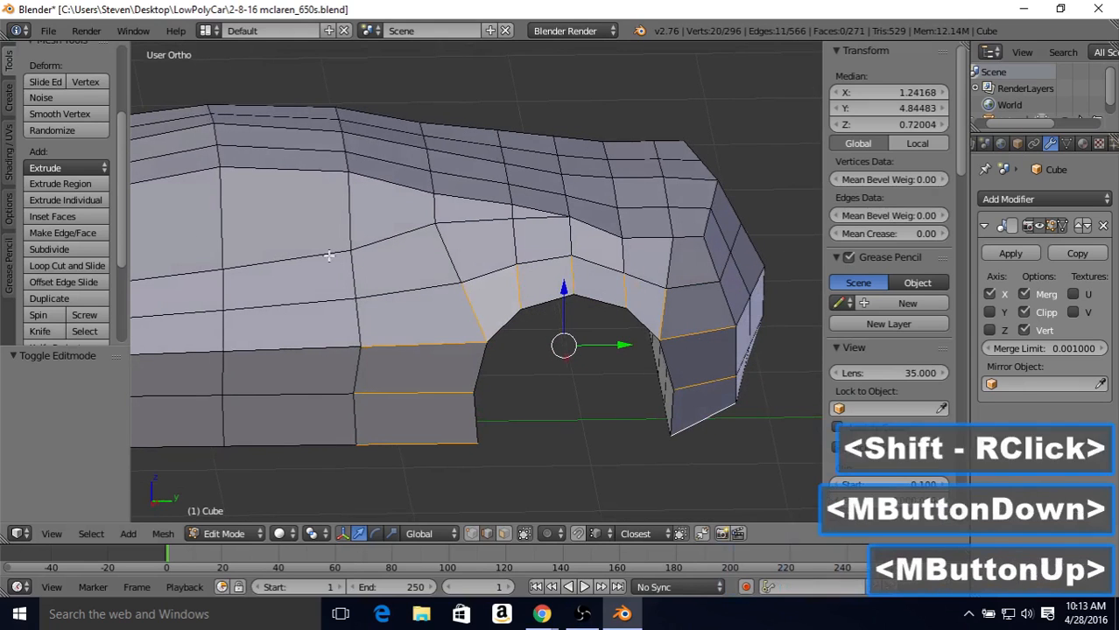
click(53, 250)
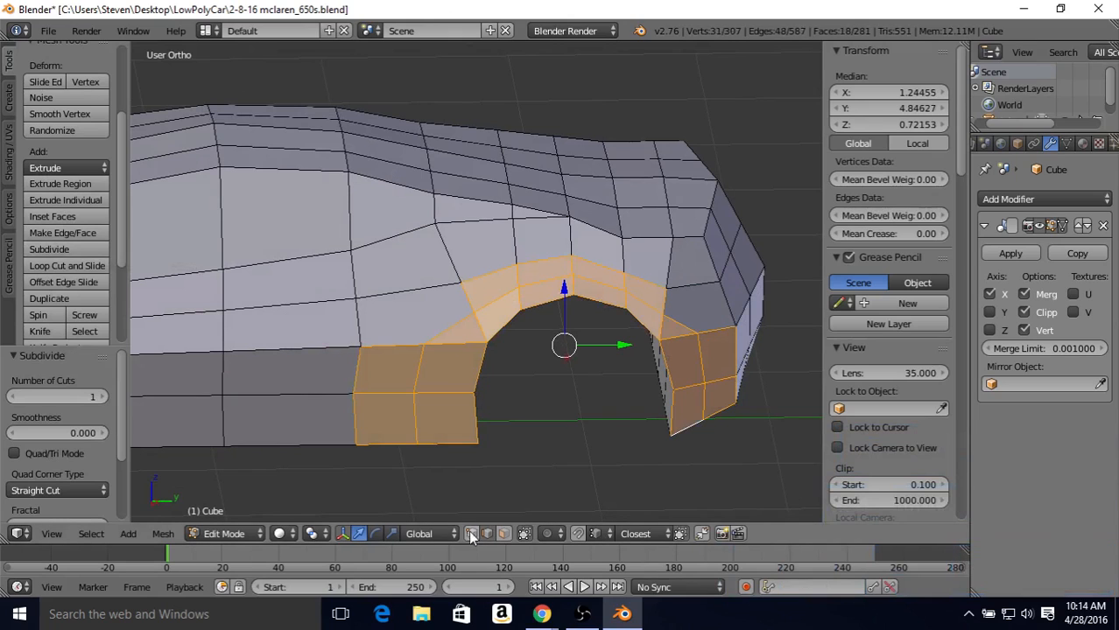
Step: In the wireframe side view, vertex-slide the two lowest new vertices ahead of the rear wheel toward the arch by a factor of about 0.8
key(KP_3)
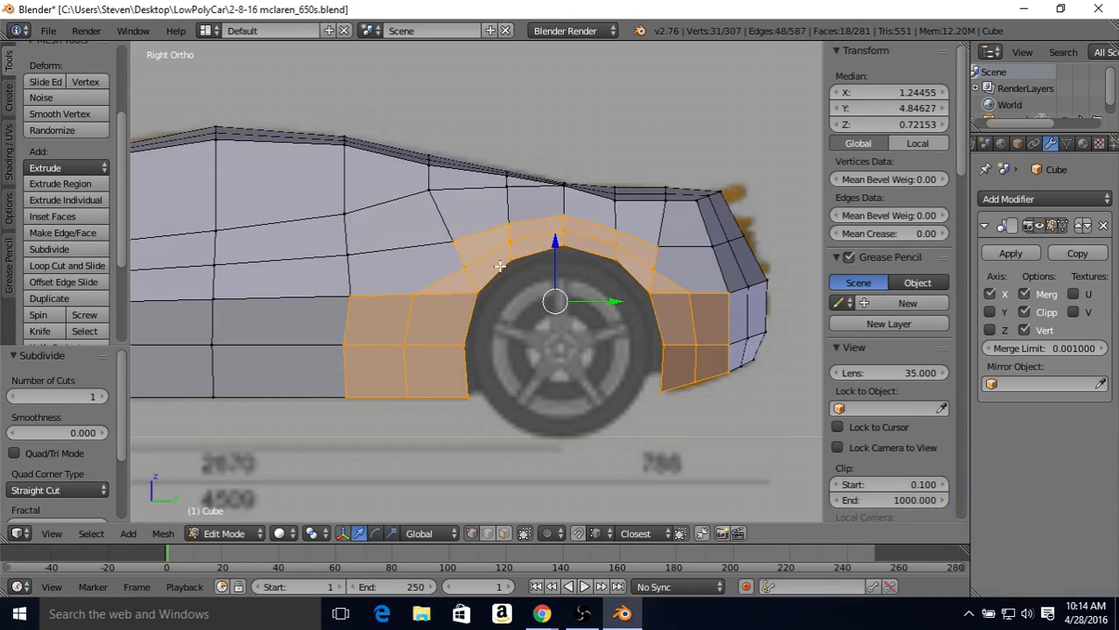
key(z)
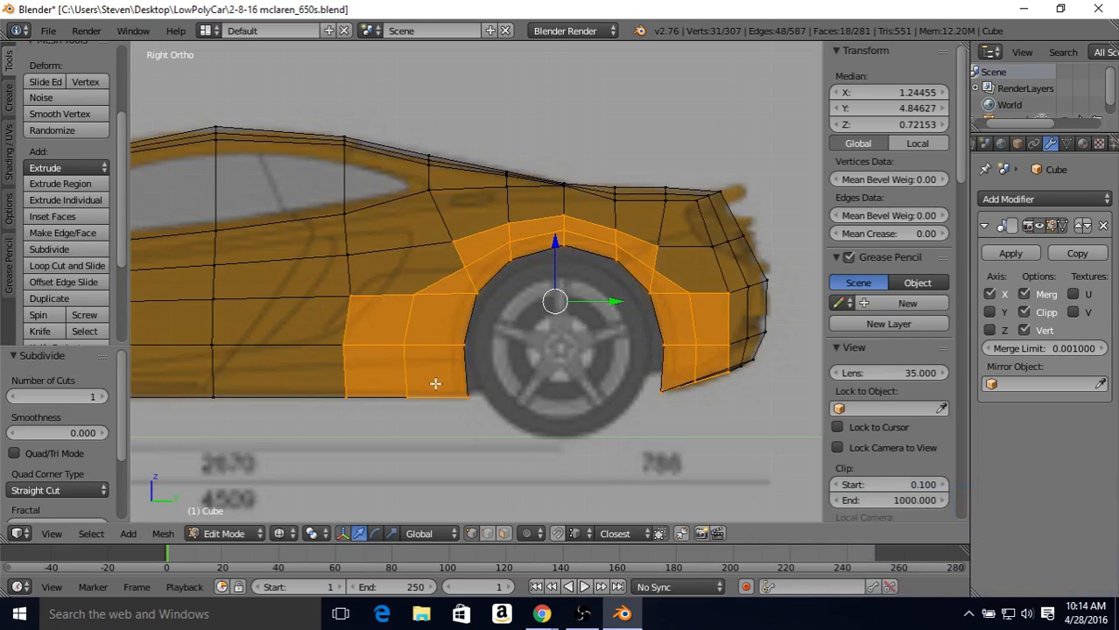
middle_drag(435, 384, 436, 392)
right_click(405, 409)
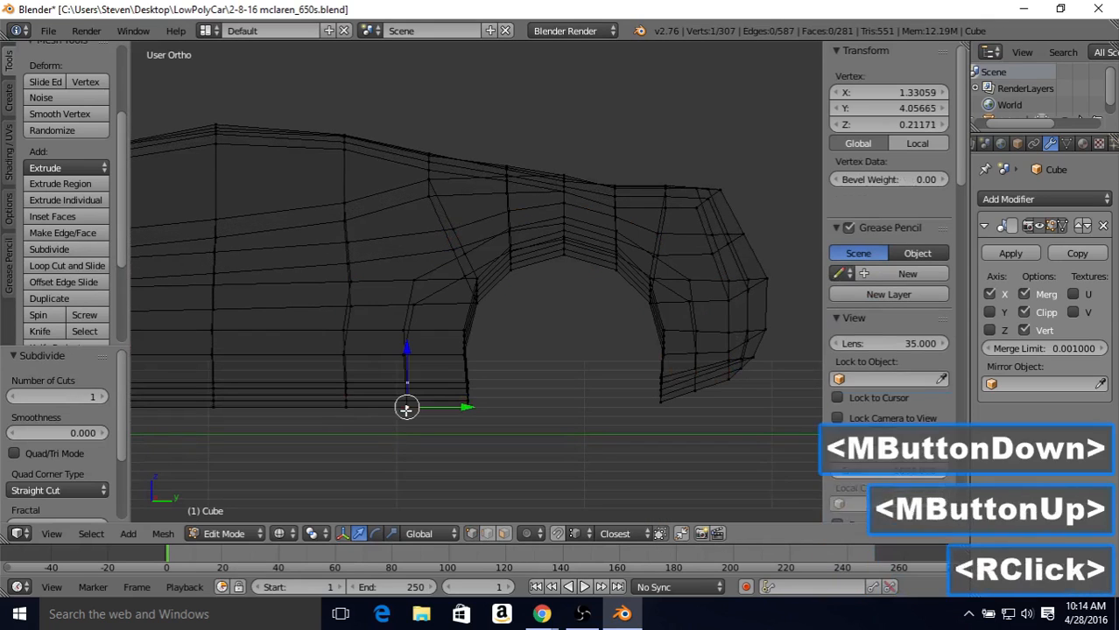
key(KP_3)
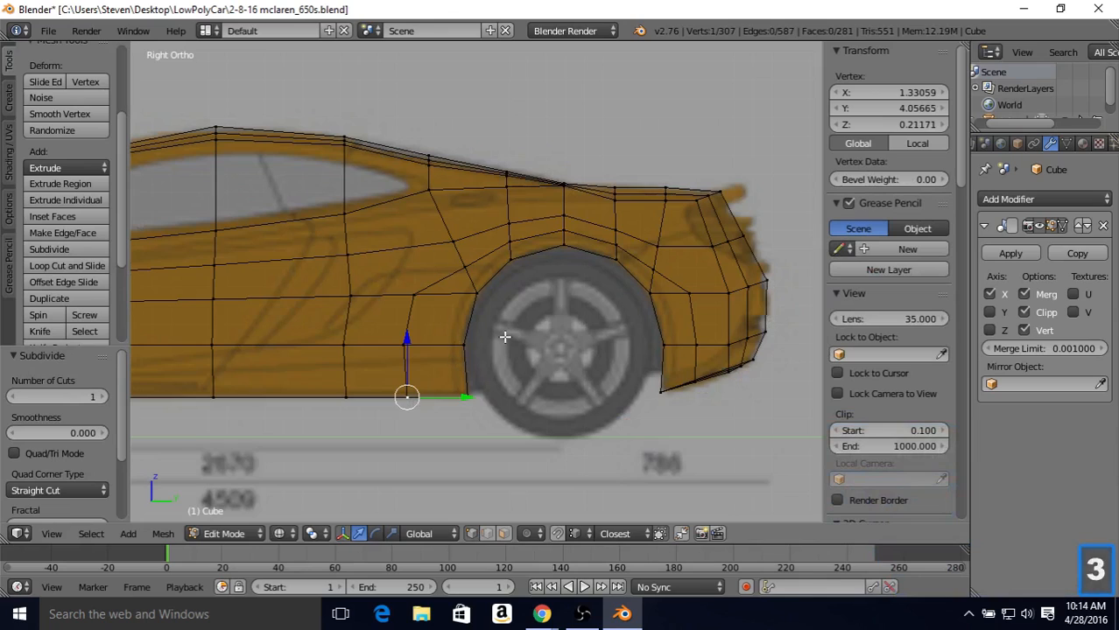
key(shift+v)
click(456, 392)
right_click(403, 343)
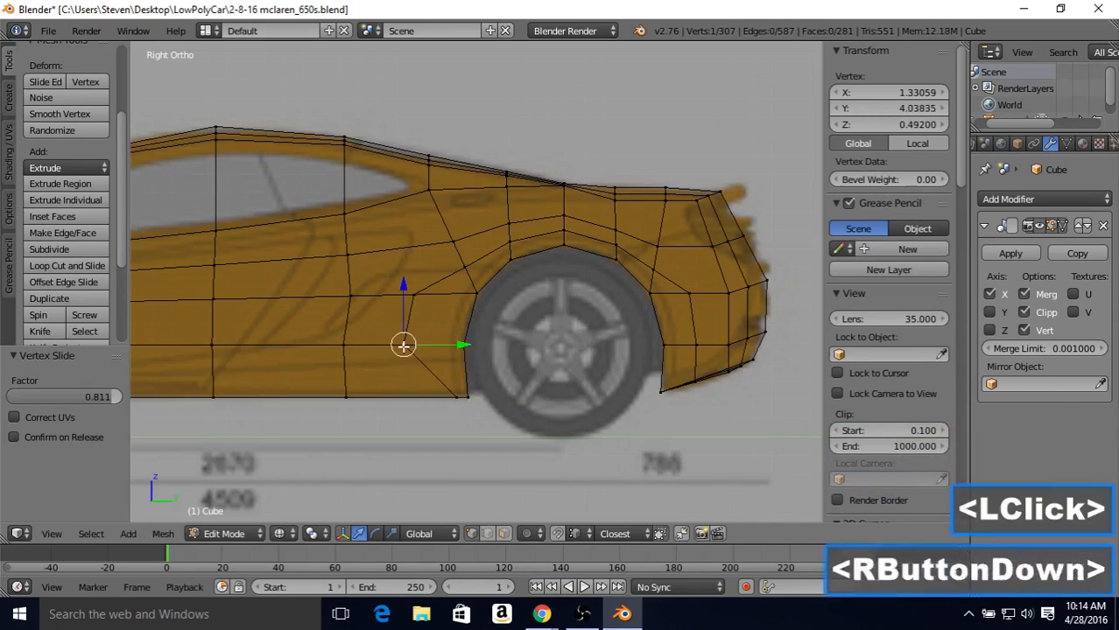
key(shift+v)
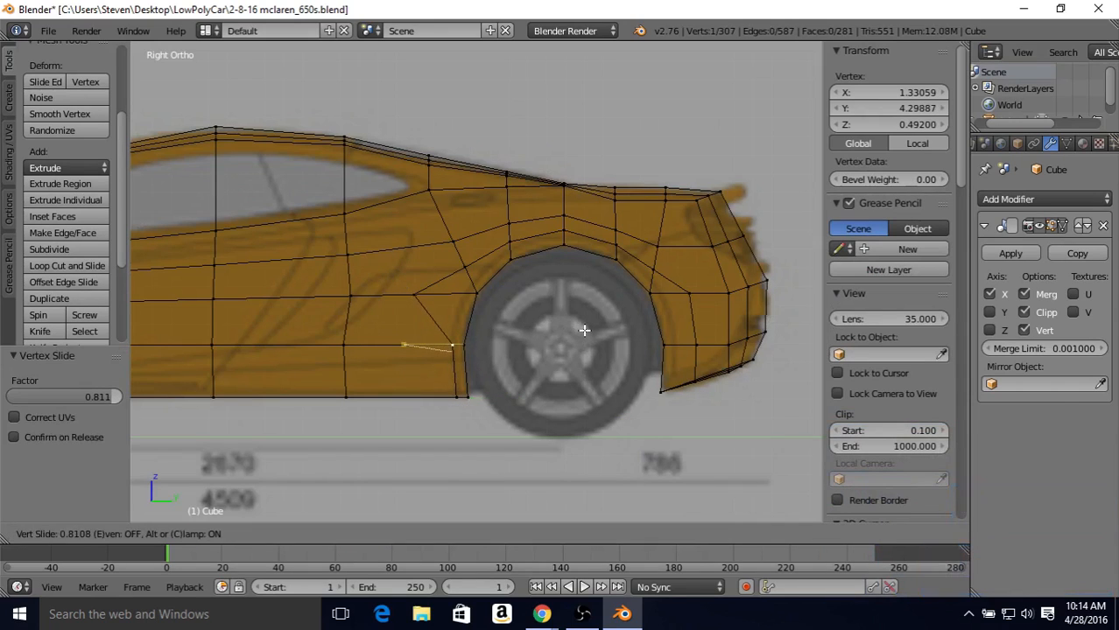
click(444, 342)
Step: Vertex-slide the three new vertices along the front upper part of the rear arch closer to the wheel opening
right_click(412, 291)
key(shift+v)
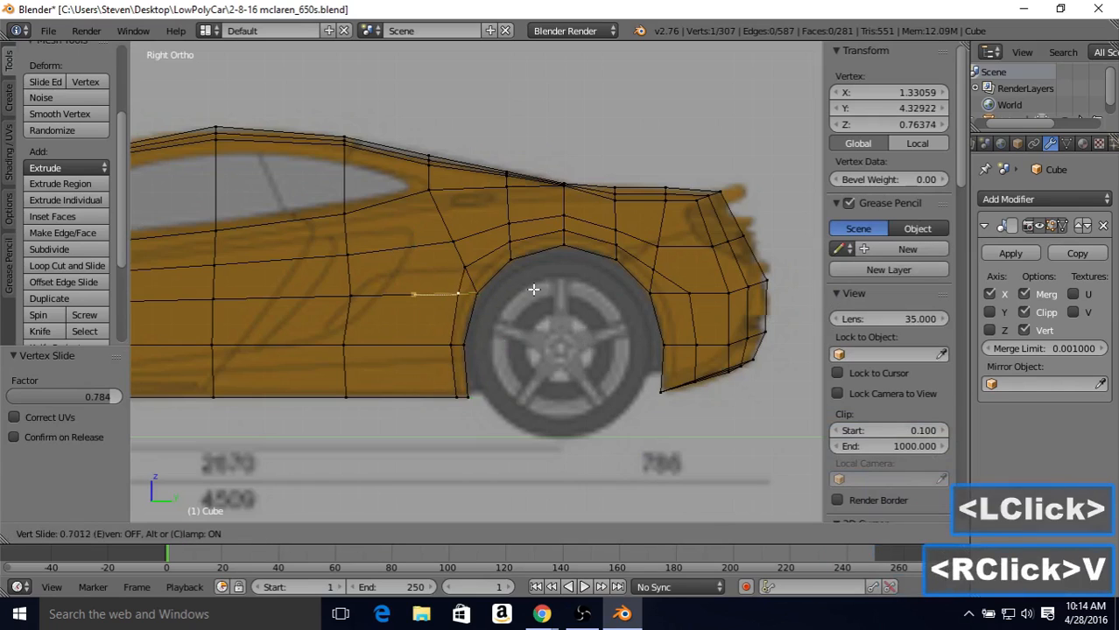
click(540, 292)
right_click(464, 262)
key(shift+v)
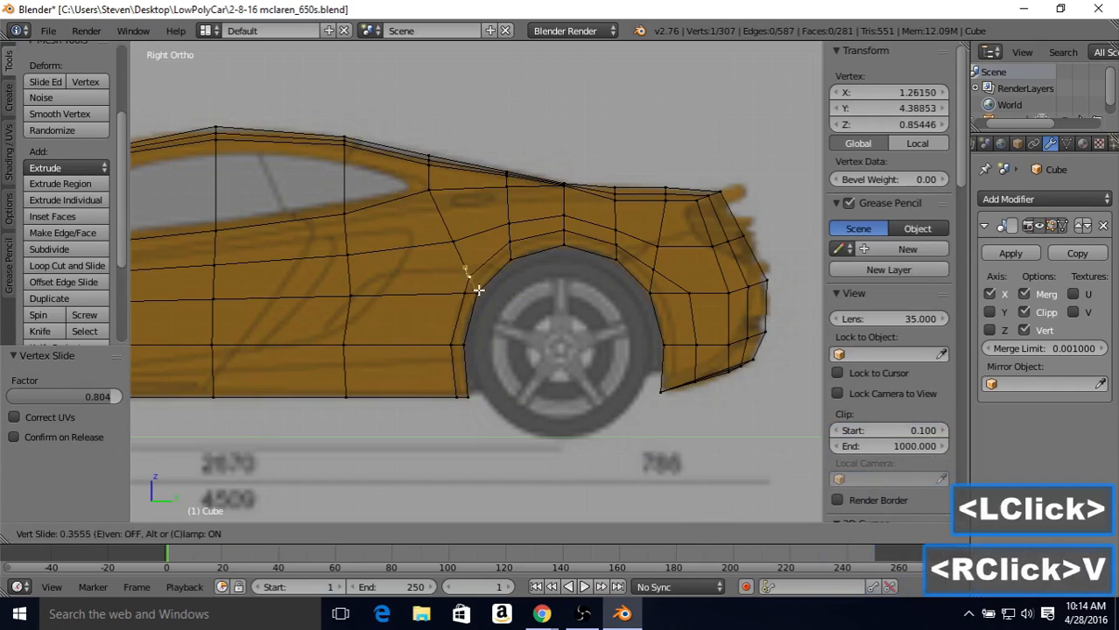
click(494, 275)
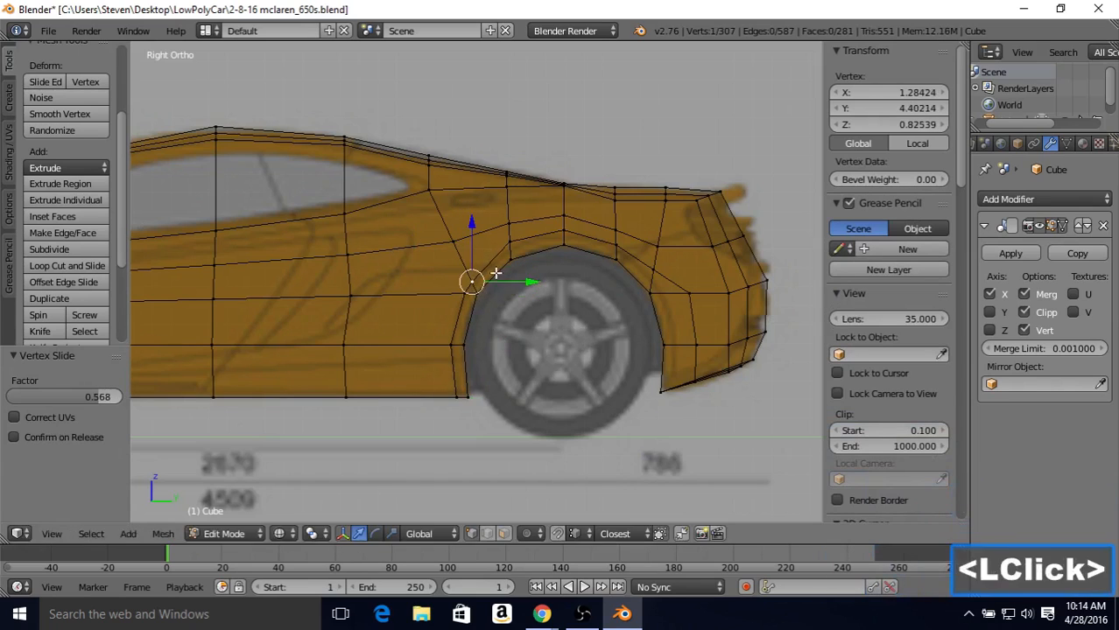
right_click(511, 243)
key(shift+v)
click(516, 262)
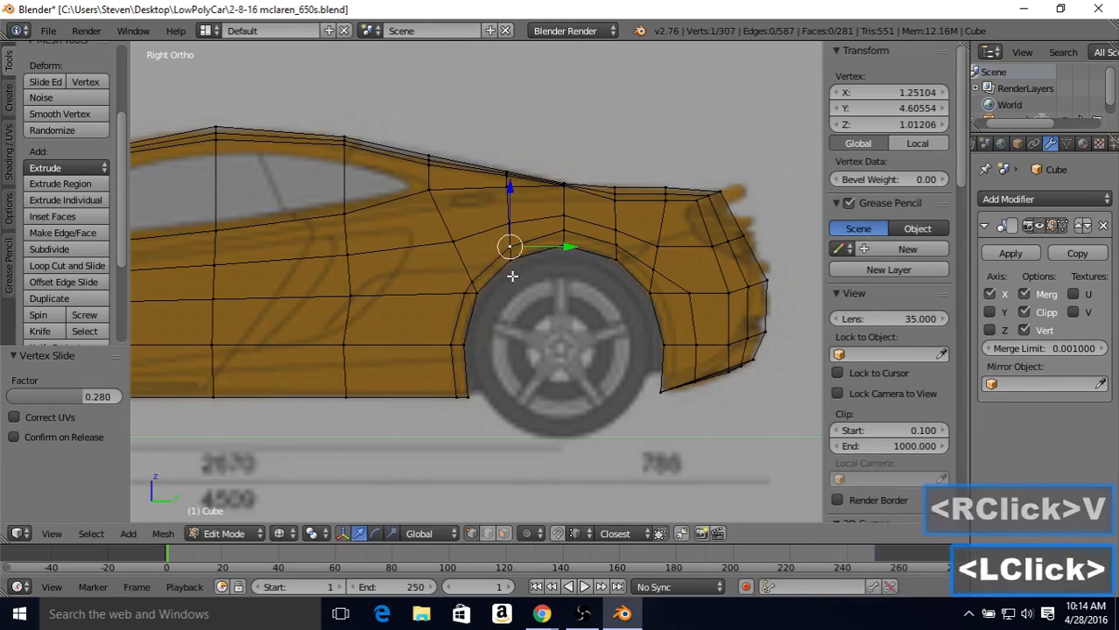
Step: Merge the two adjacent new vertices at the rear arch's front upper corner into the last selected one
right_click(461, 292)
shift+right_click(471, 279)
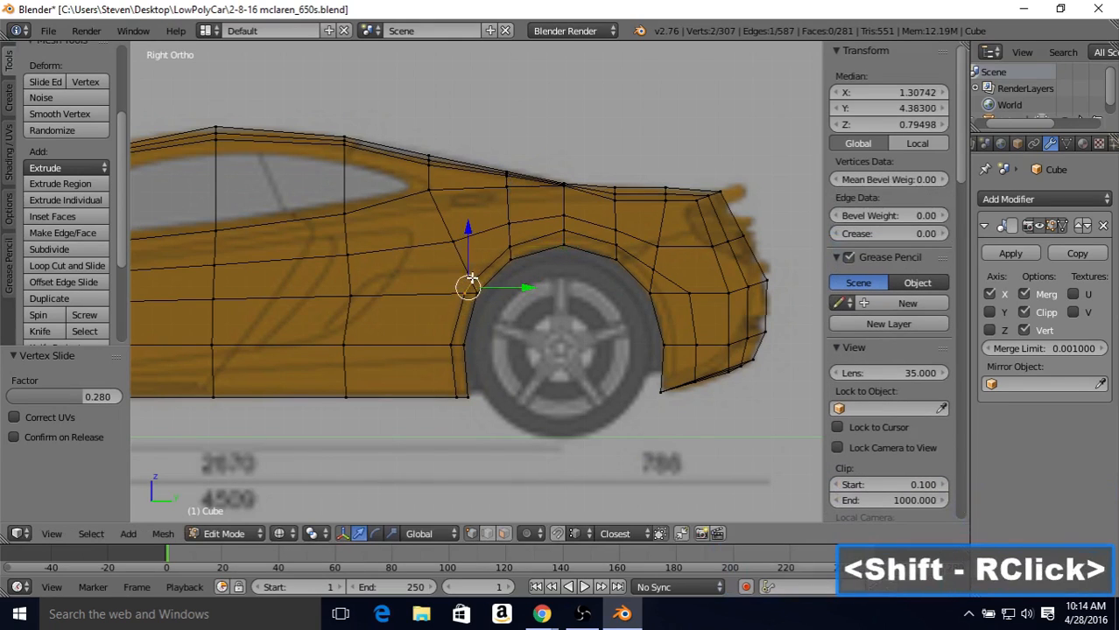
key(alt+m)
double_click(511, 260)
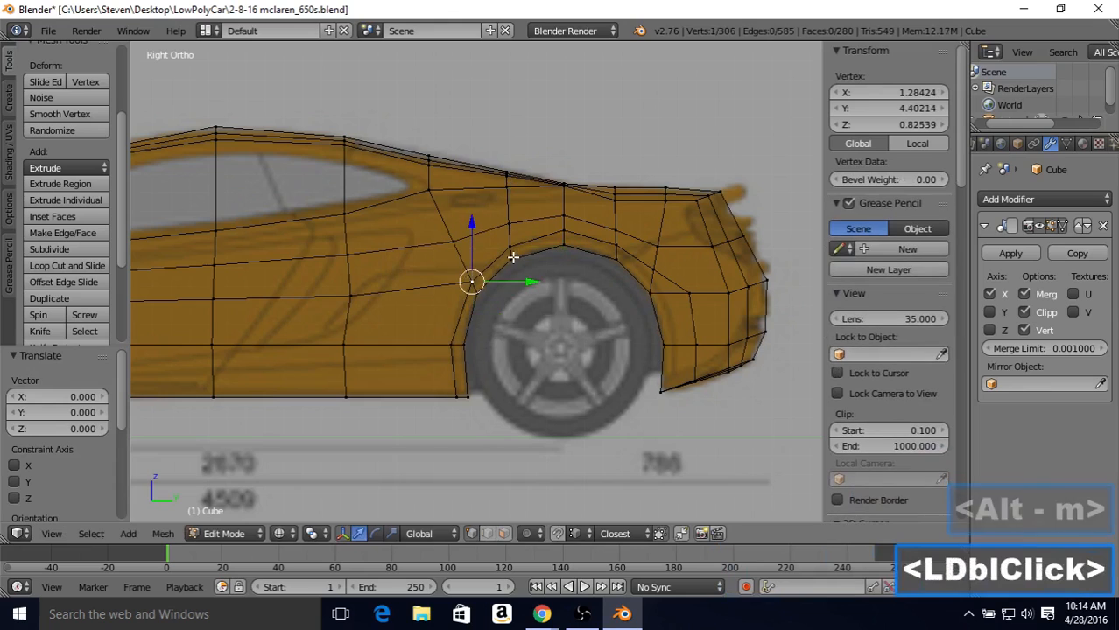
Step: Vertex-slide the merged corner vertex slightly forward and down so the new loop runs evenly beside the arch edge
key(shift+v)
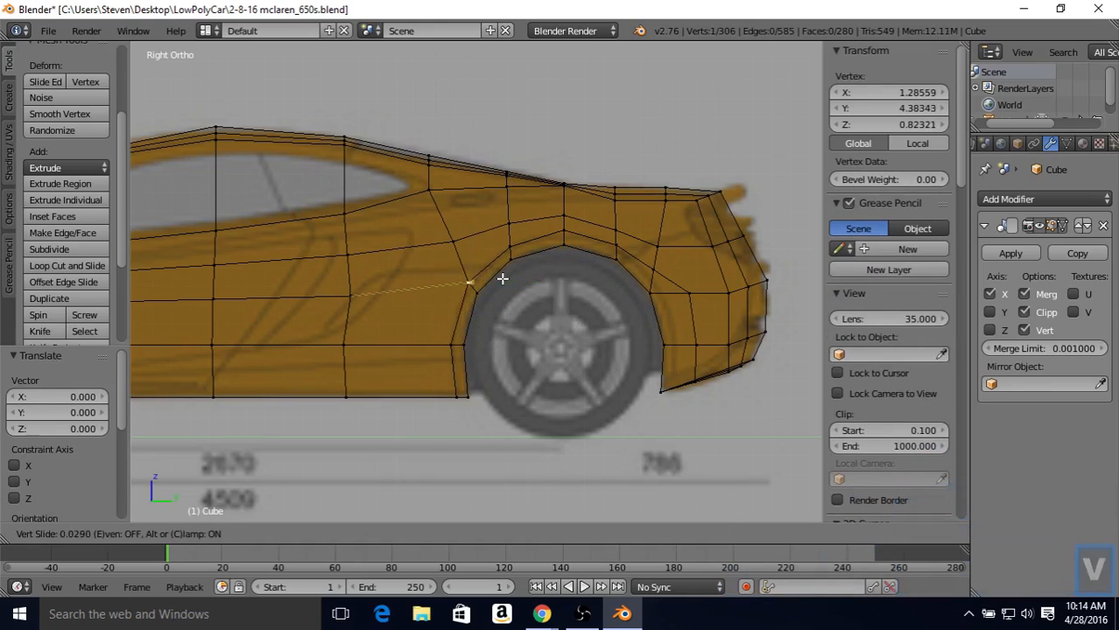
click(501, 280)
key(shift+v)
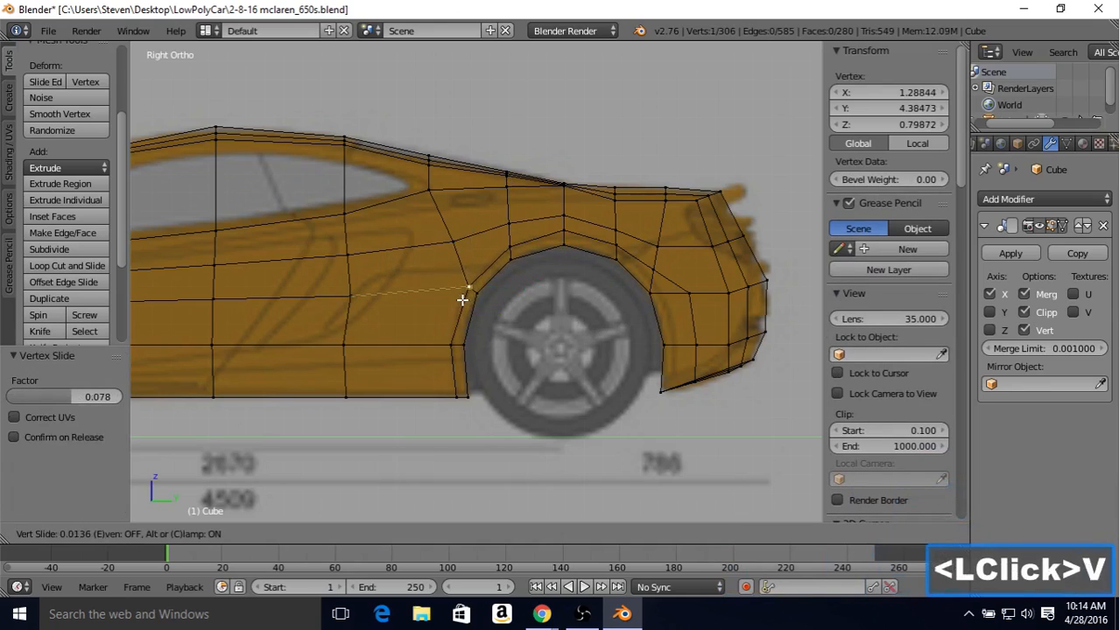
click(465, 289)
key(shift+v)
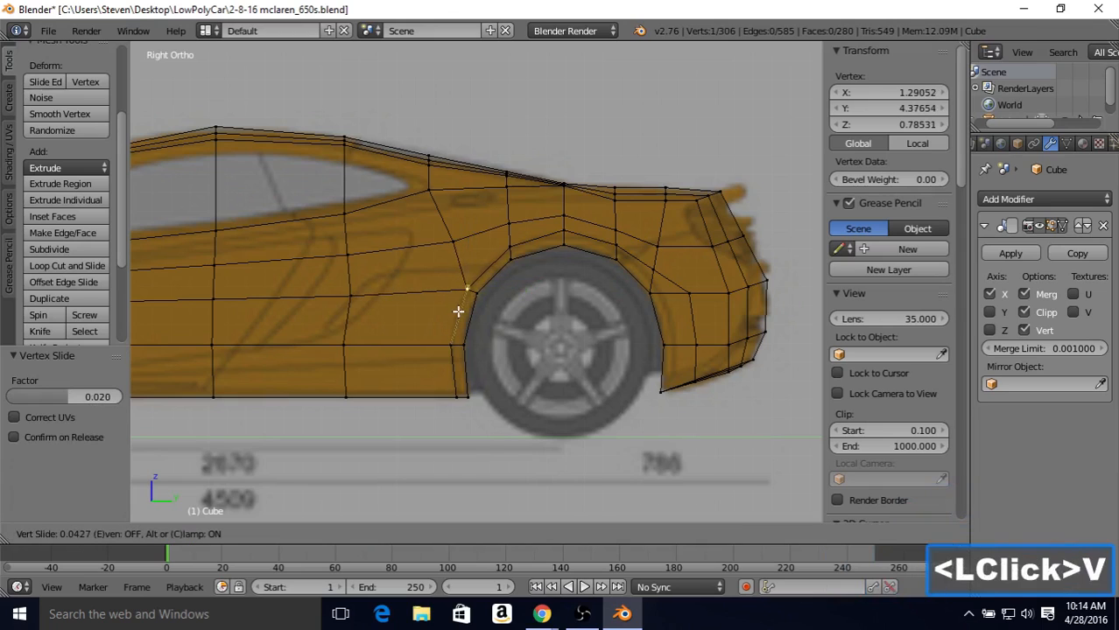
click(454, 342)
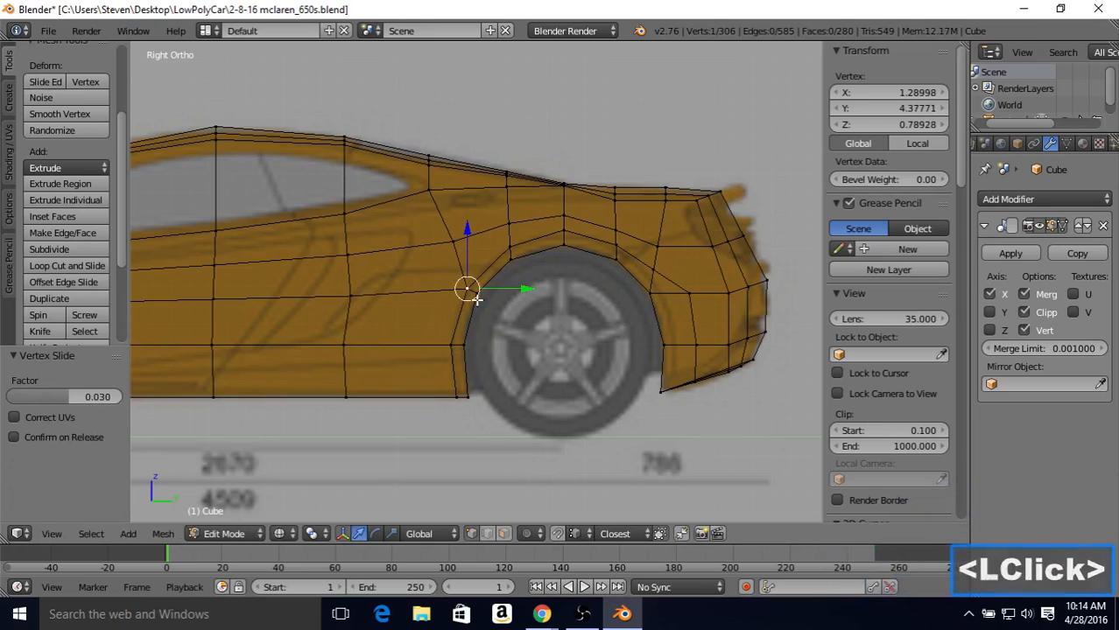
Step: Slide the mid-height vertex ahead of the rear wheel by a factor of 0.125 and the arch's crown vertex by 0.222 toward the opening
right_click(470, 326)
key(shift+v)
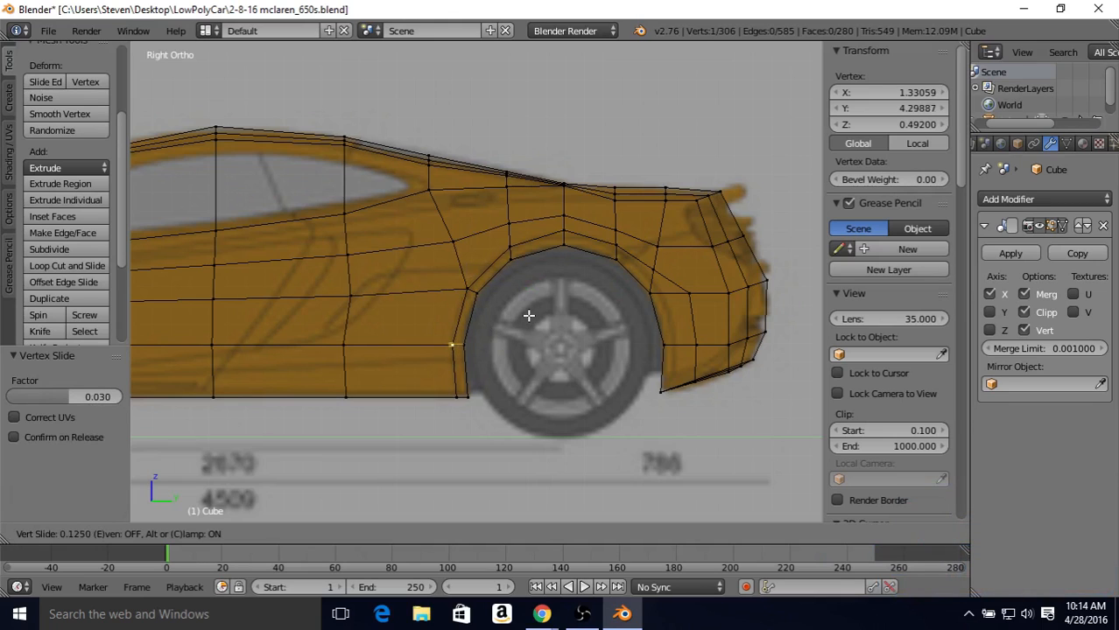
click(528, 315)
key(shift+v)
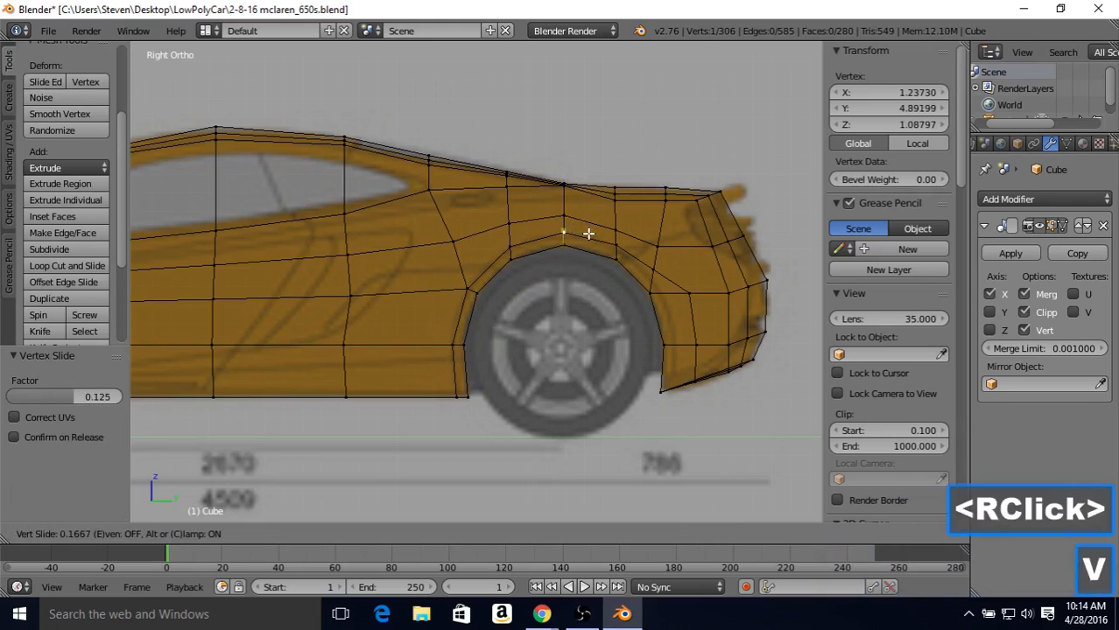
click(617, 241)
Step: Vertex-slide the new vertex just behind the rear arch's crown in small passes to align it with the arch edge
right_click(646, 250)
right_click(647, 254)
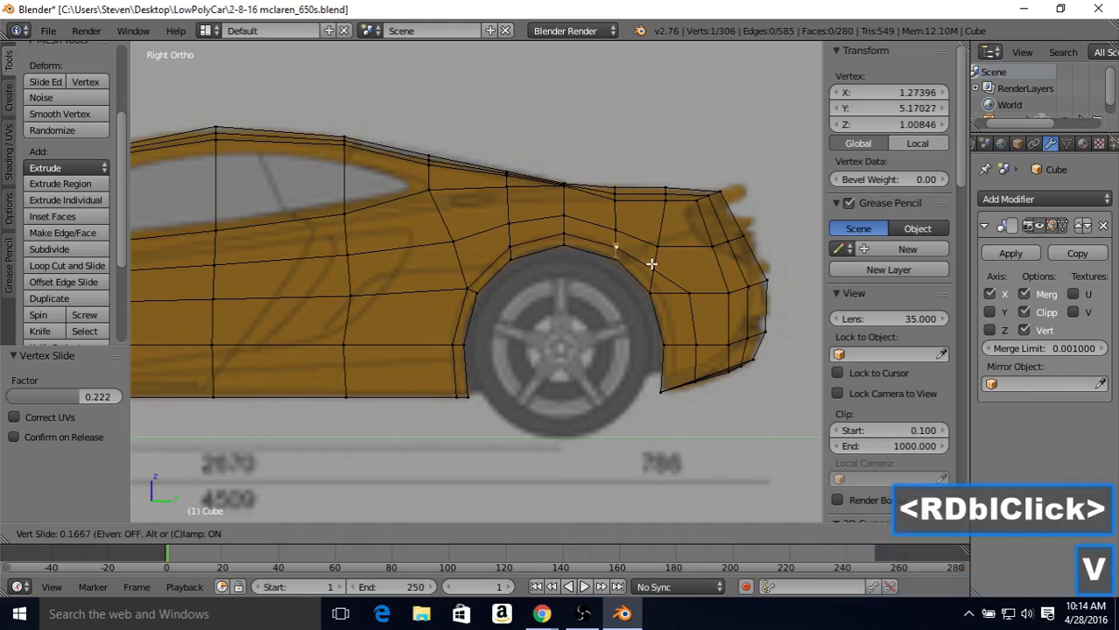
key(v)
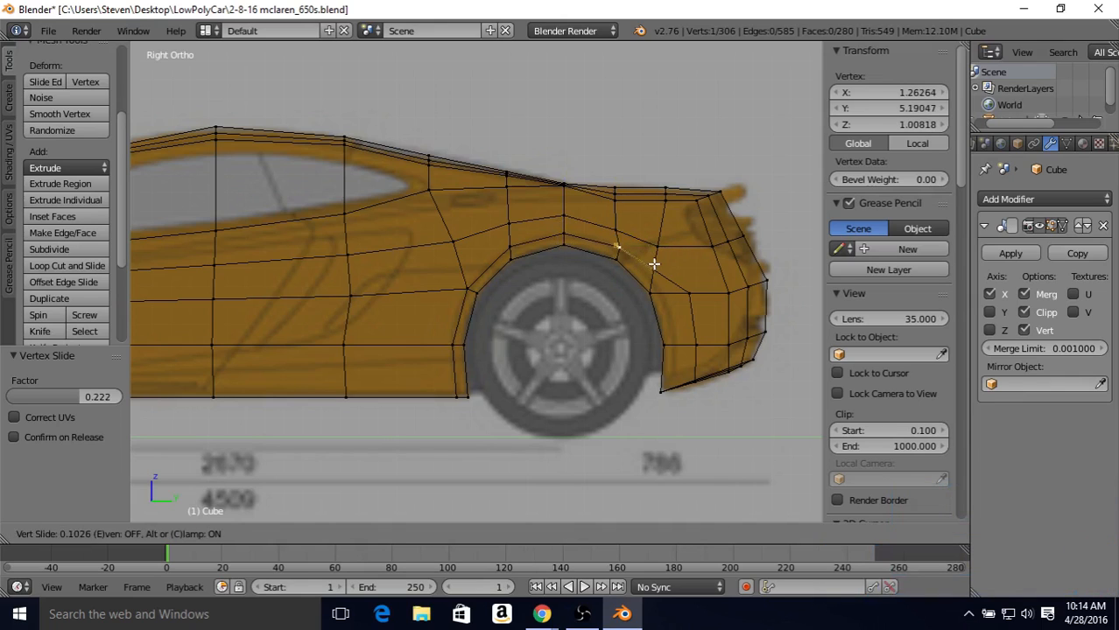
click(626, 252)
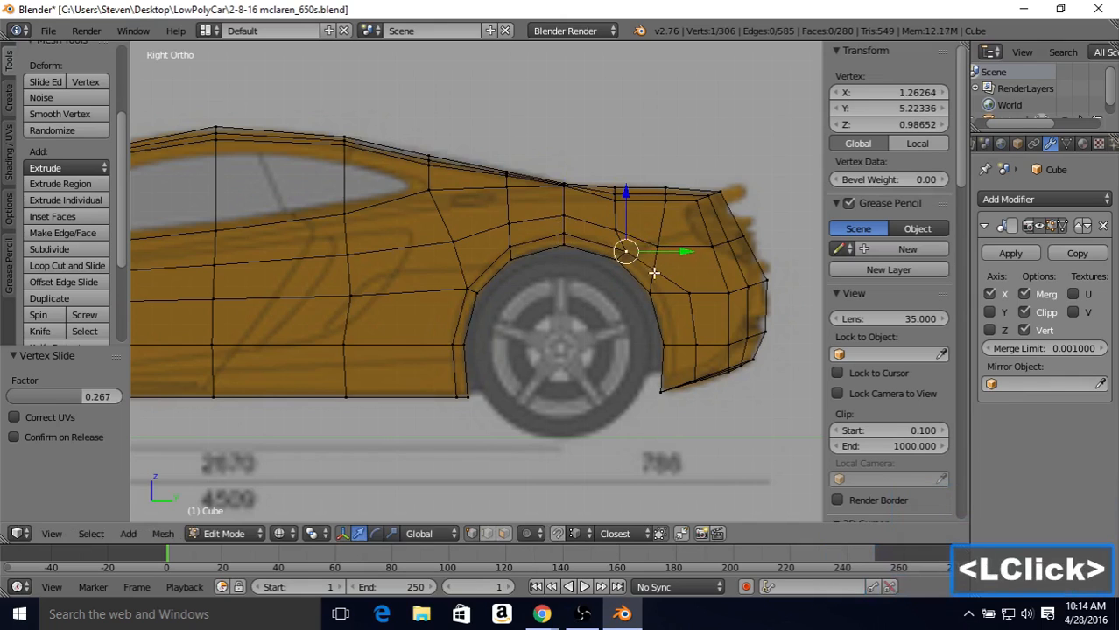
key(v)
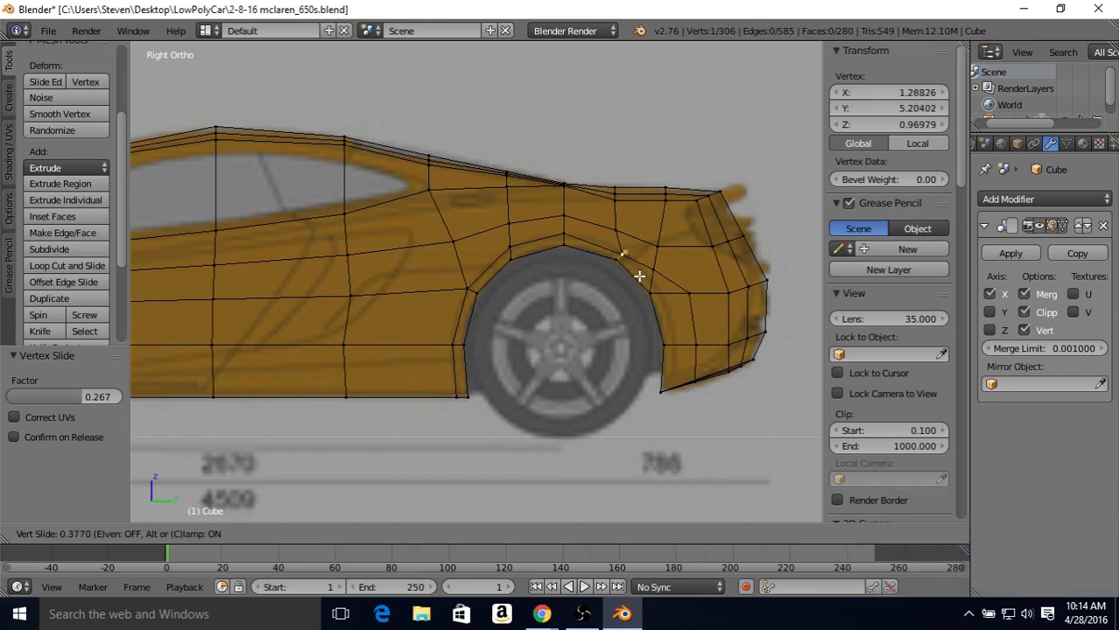
click(639, 273)
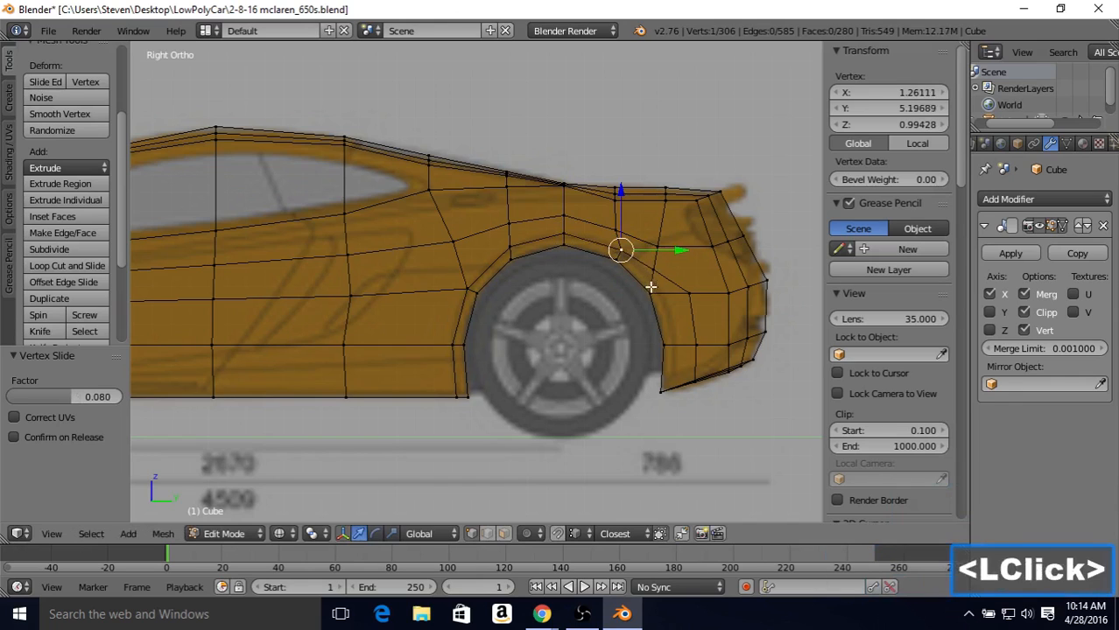
Step: Slide the next two new vertices down the back of the rear arch toward the opening by factors of 0.382 and 0.667
right_click(652, 267)
key(v)
click(658, 302)
right_click(664, 304)
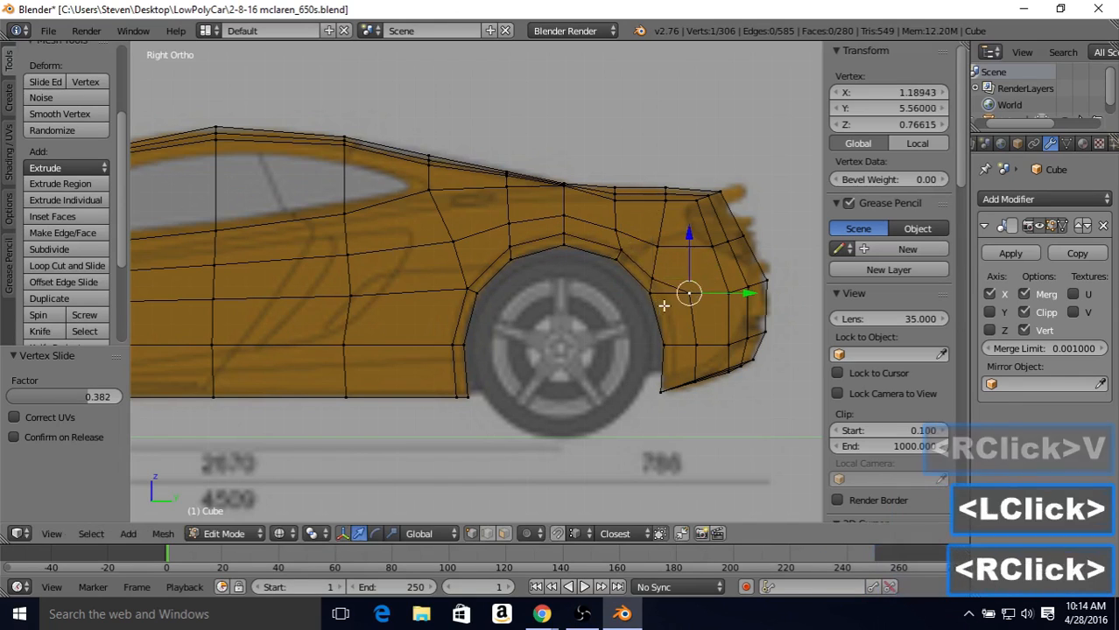
key(v)
click(629, 304)
Step: Merge the vertex behind the rear arch into its neighbour nearer the opening using At Last, and vertex-slide it downward by 0.145
shift+right_click(657, 280)
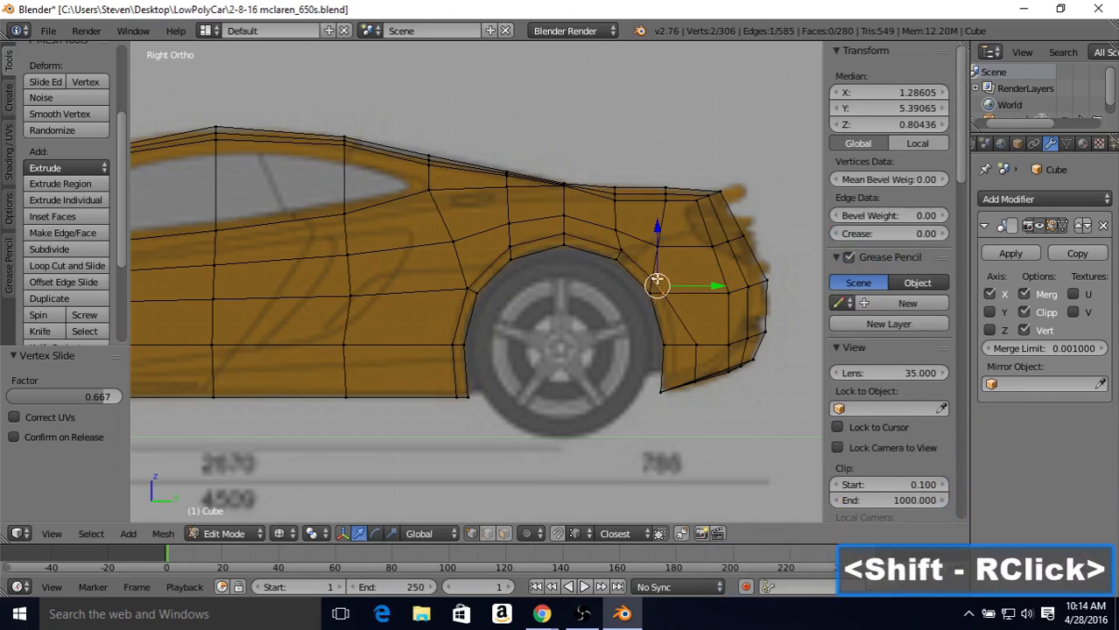
key(alt+m)
click(700, 279)
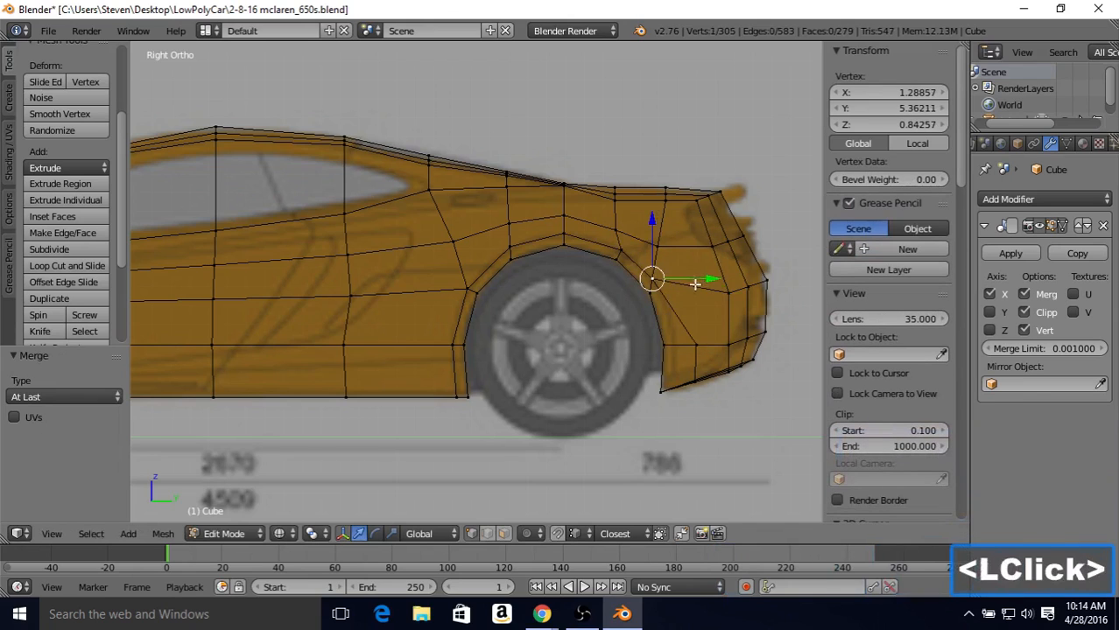
key(v)
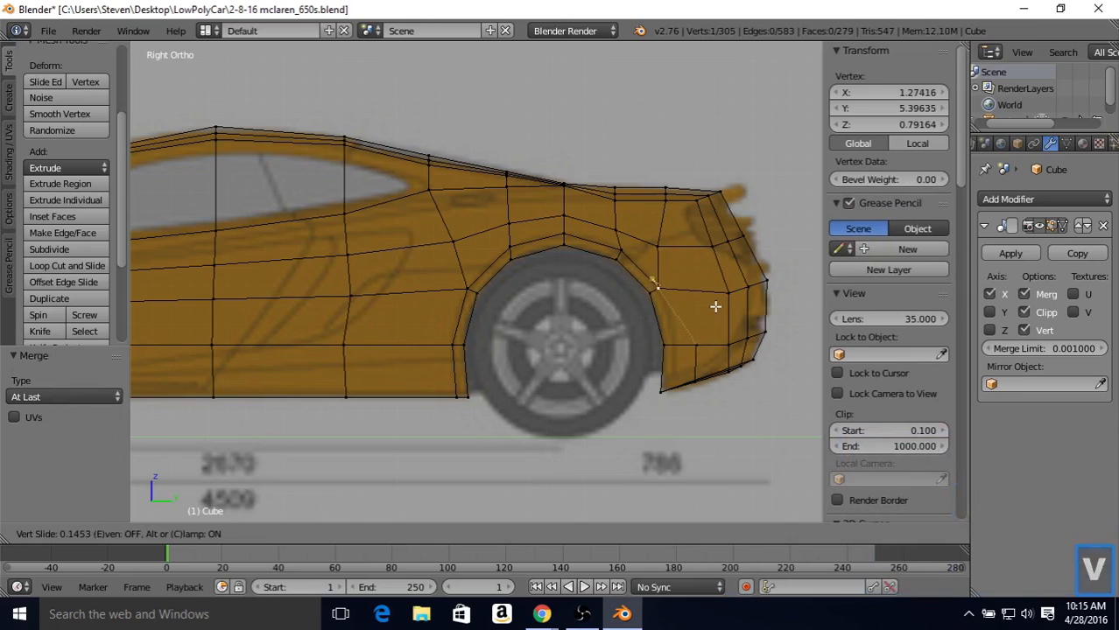
click(715, 306)
key(v)
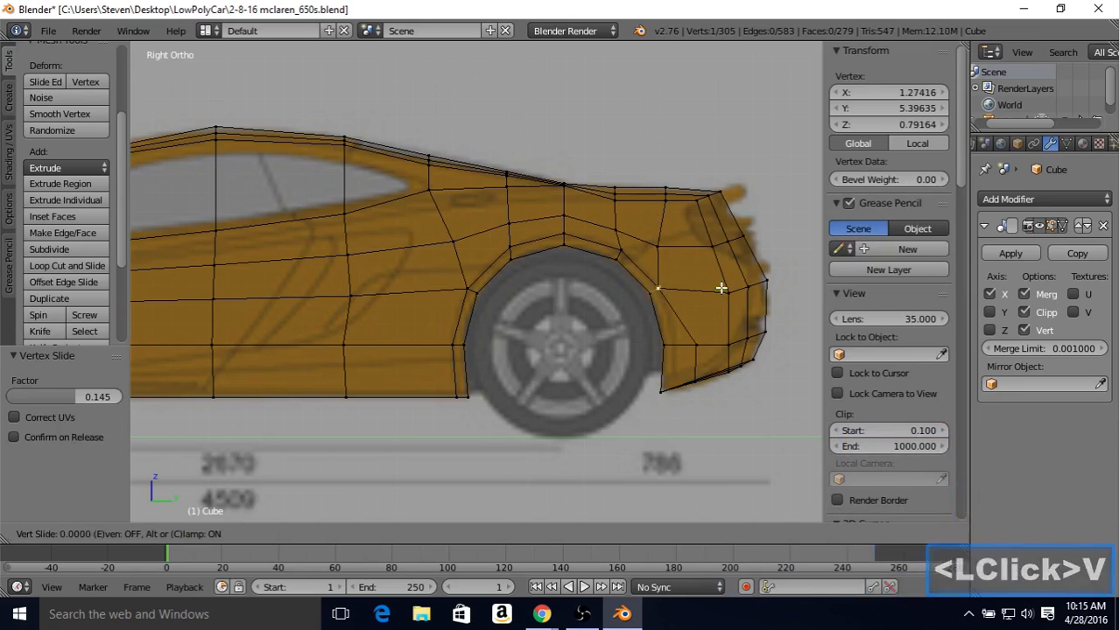
click(662, 285)
Step: Vertex-slide the lower vertex behind the rear arch 0.700 toward the opening and 0.053 upward along the loop
right_click(693, 340)
key(v)
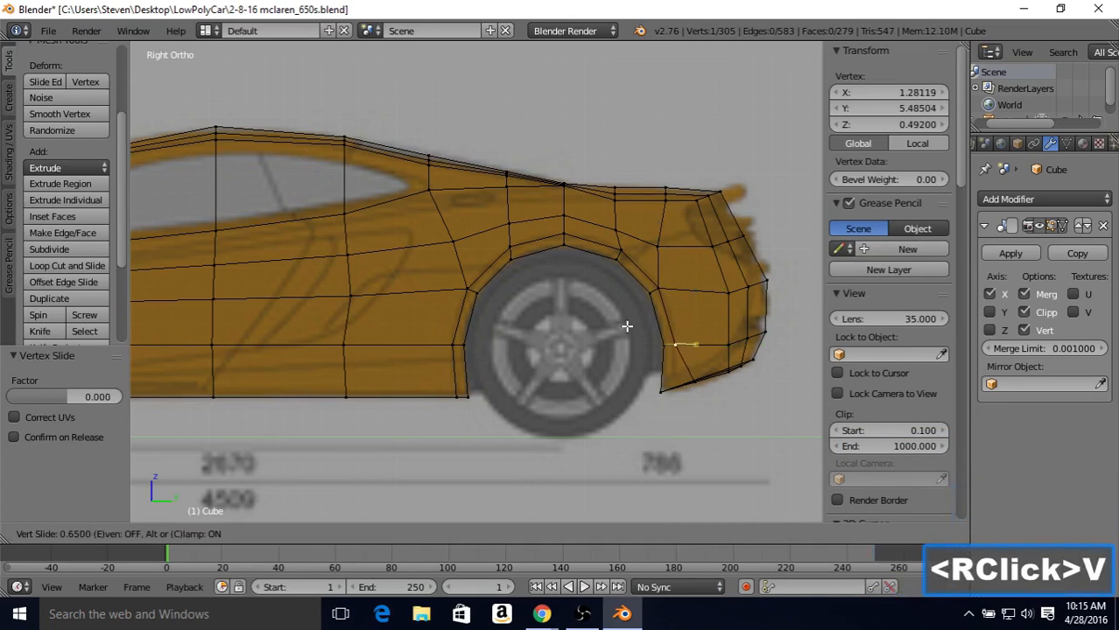
click(624, 326)
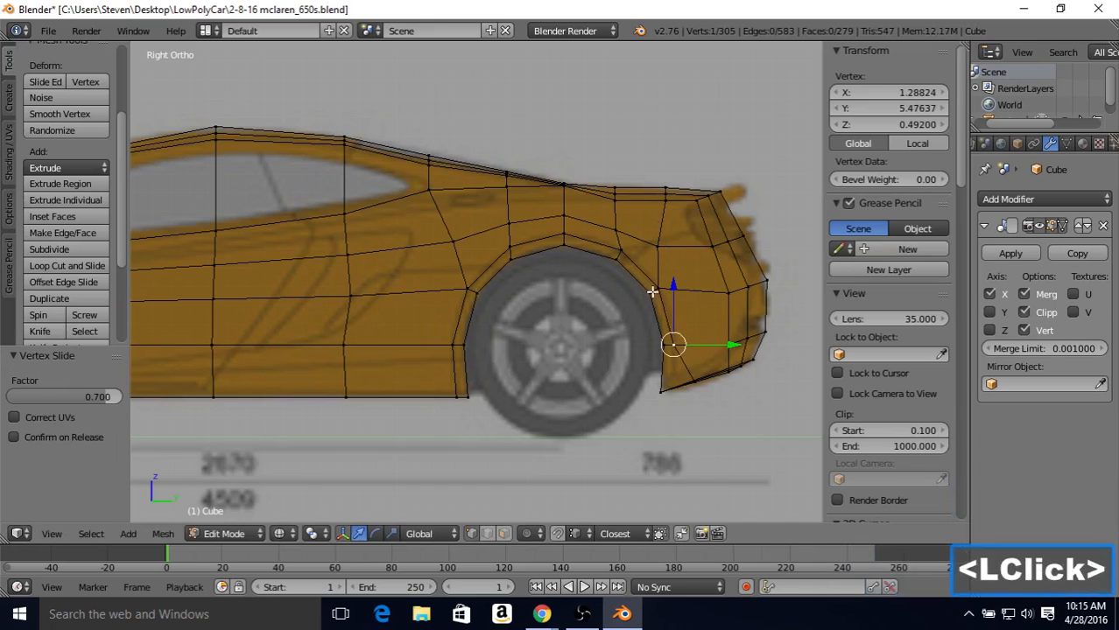
key(v)
click(682, 274)
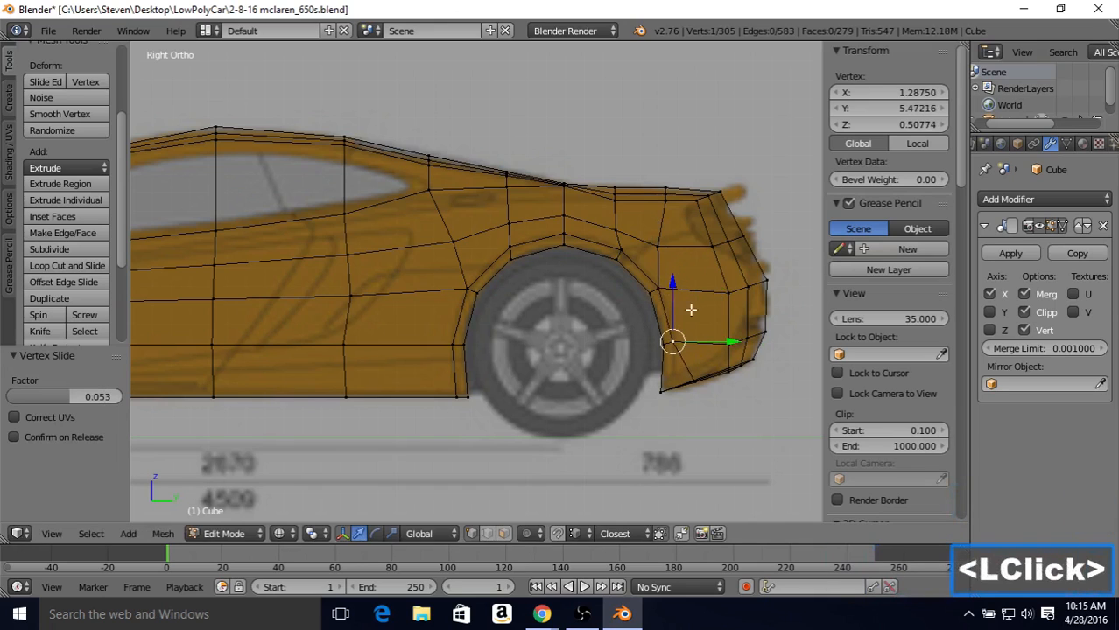
Step: Vertex-slide the bottom loop vertex behind the rear wheel toward the arch opening by a factor of 0.540
right_click(691, 382)
key(v)
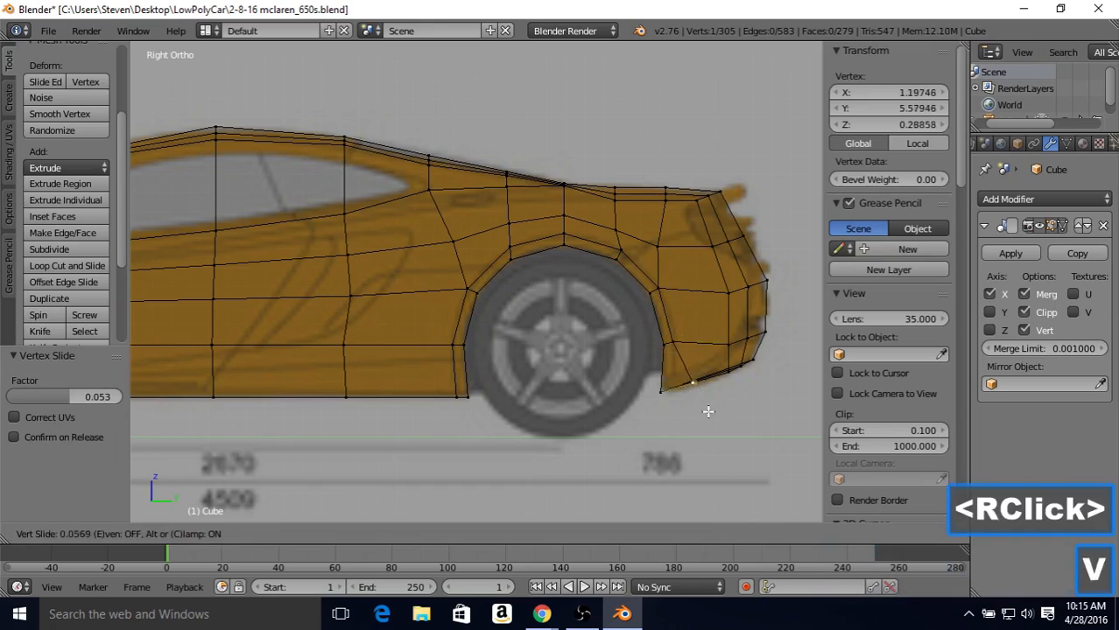
click(687, 394)
key(z)
mouse_move(683, 389)
middle_down()
mouse_move(762, 386)
mouse_move(696, 375)
middle_up()
key(KP_3)
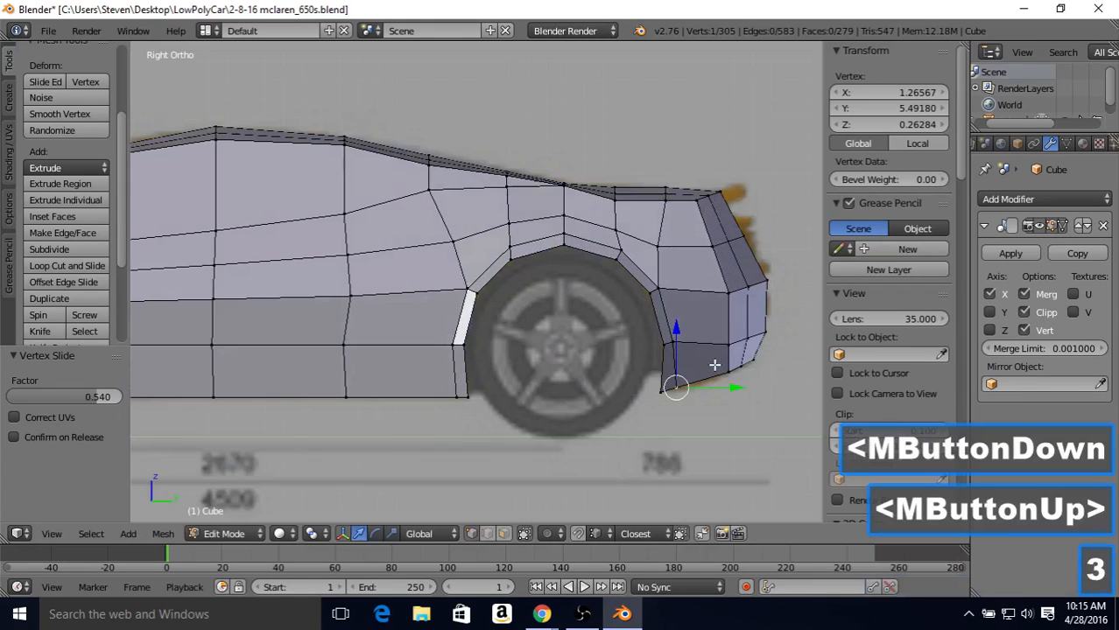
Step: Refine the bottom vertex behind the rear wheel with two more slides toward the opening, by factors of 0.159 and 0.093
key(z)
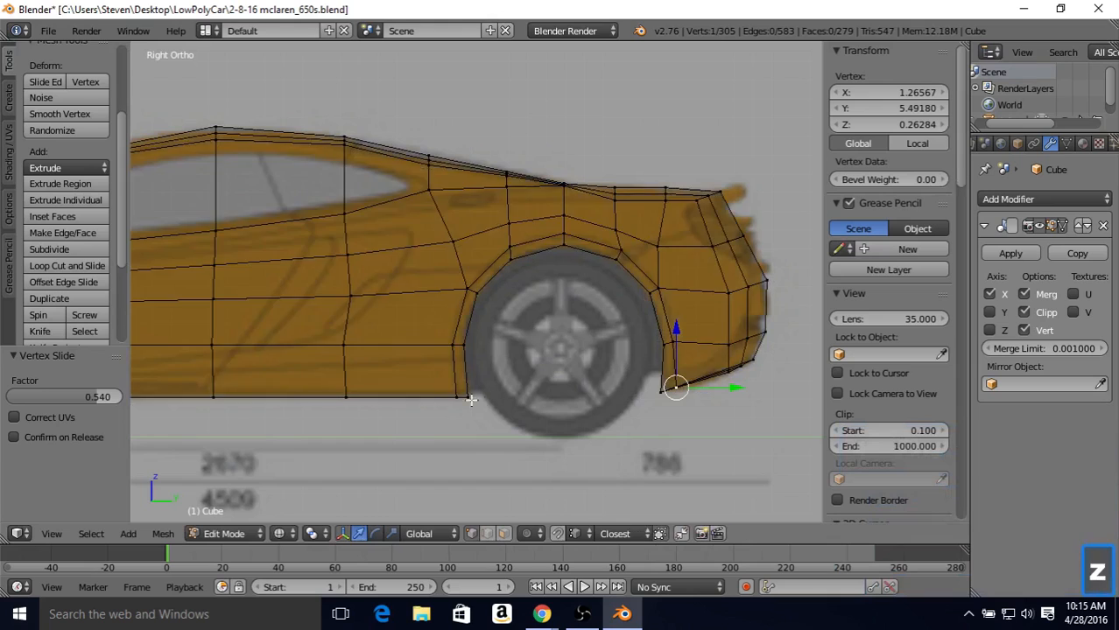
key(z)
key(z)
key(shift+v)
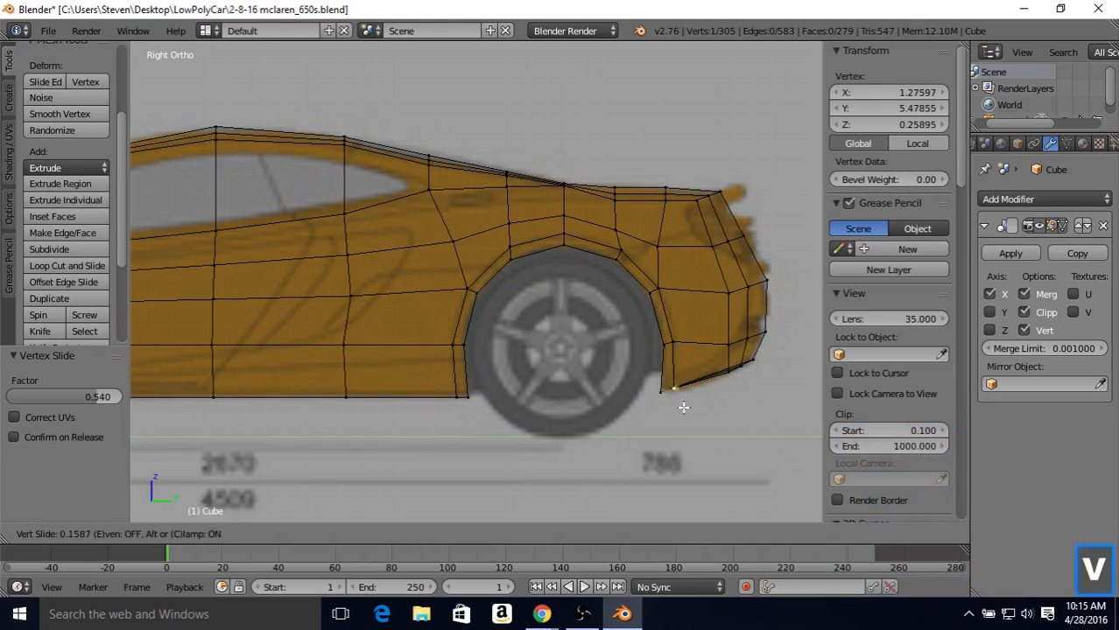
click(683, 406)
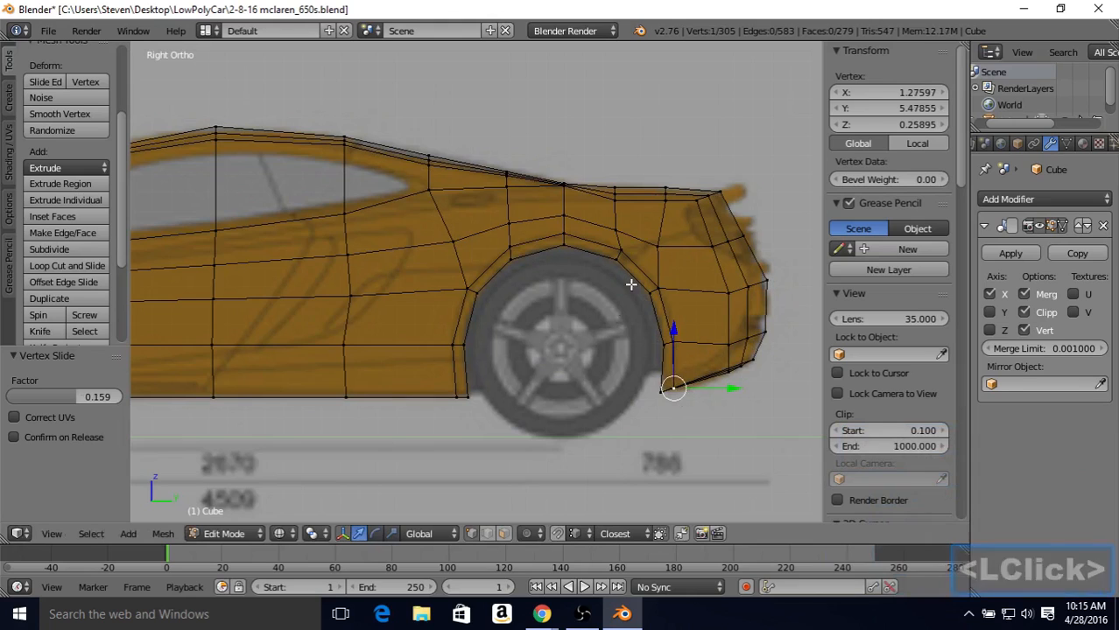
key(shift+v)
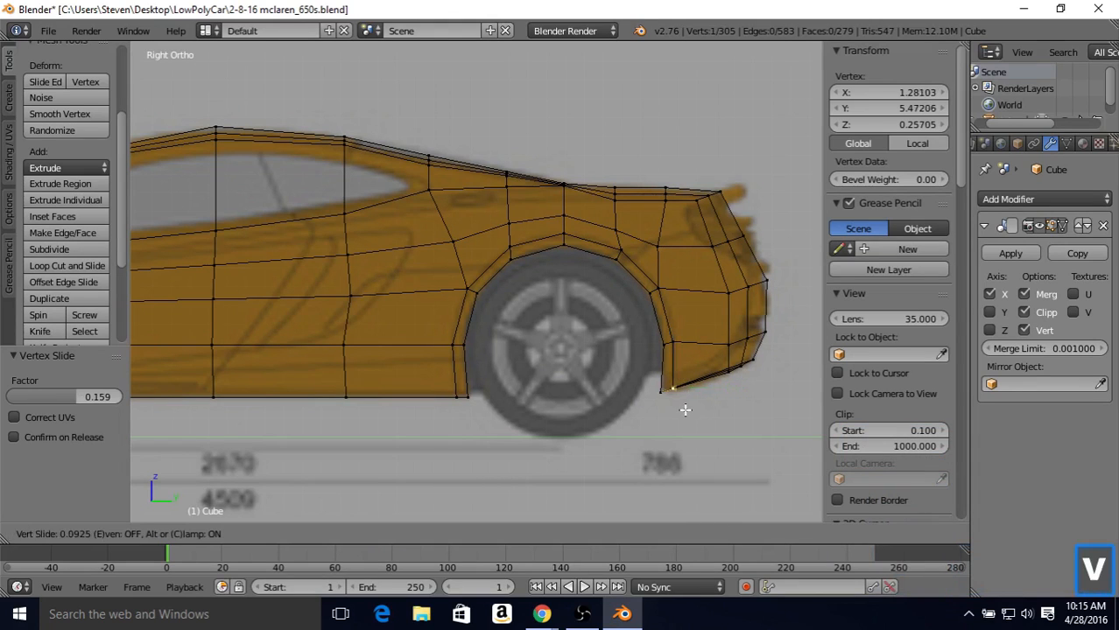
click(684, 410)
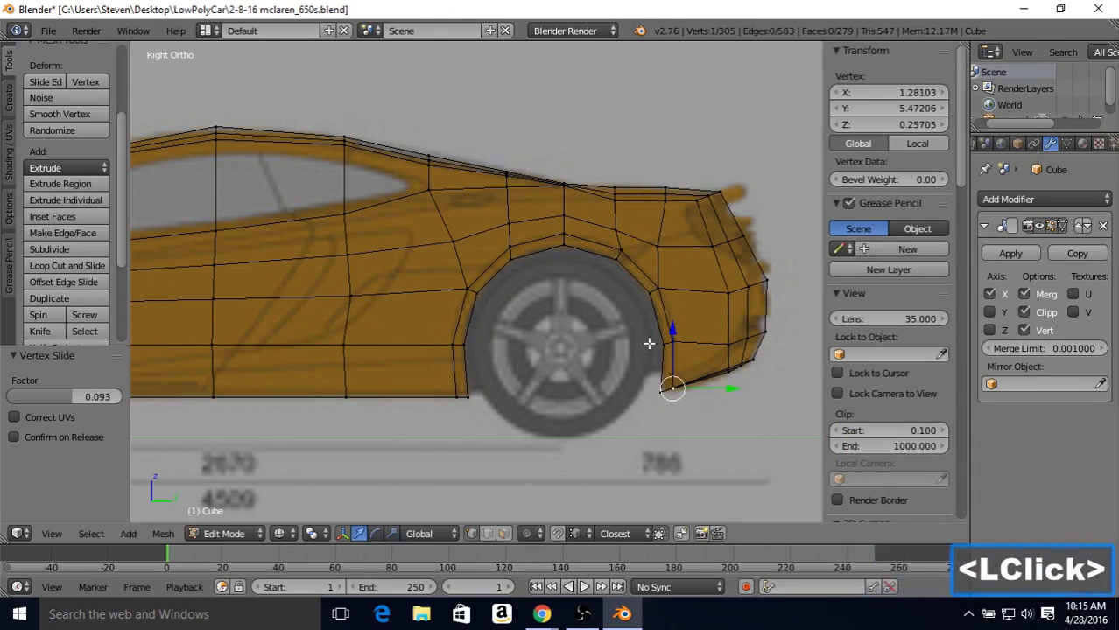
Step: Move the loop vertex at the rear arch's front corner 0.041 outward along X, snapping it to X 1.33059
key(z)
mouse_move(649, 342)
middle_down()
mouse_move(579, 282)
mouse_move(417, 286)
mouse_move(369, 309)
mouse_move(339, 382)
middle_up()
key(Tab)
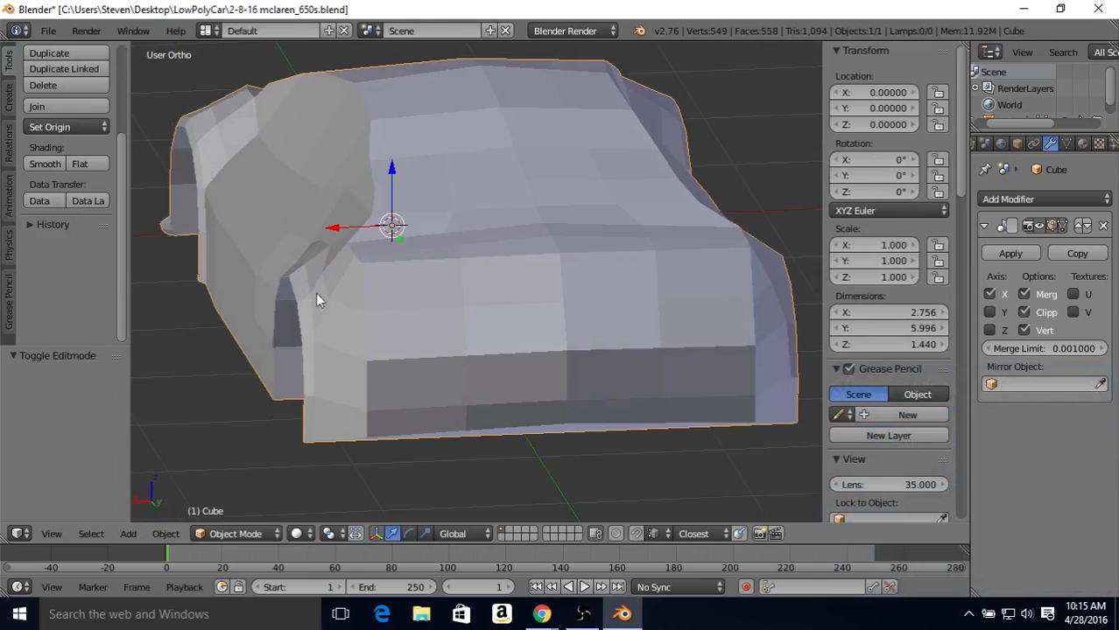
key(Tab)
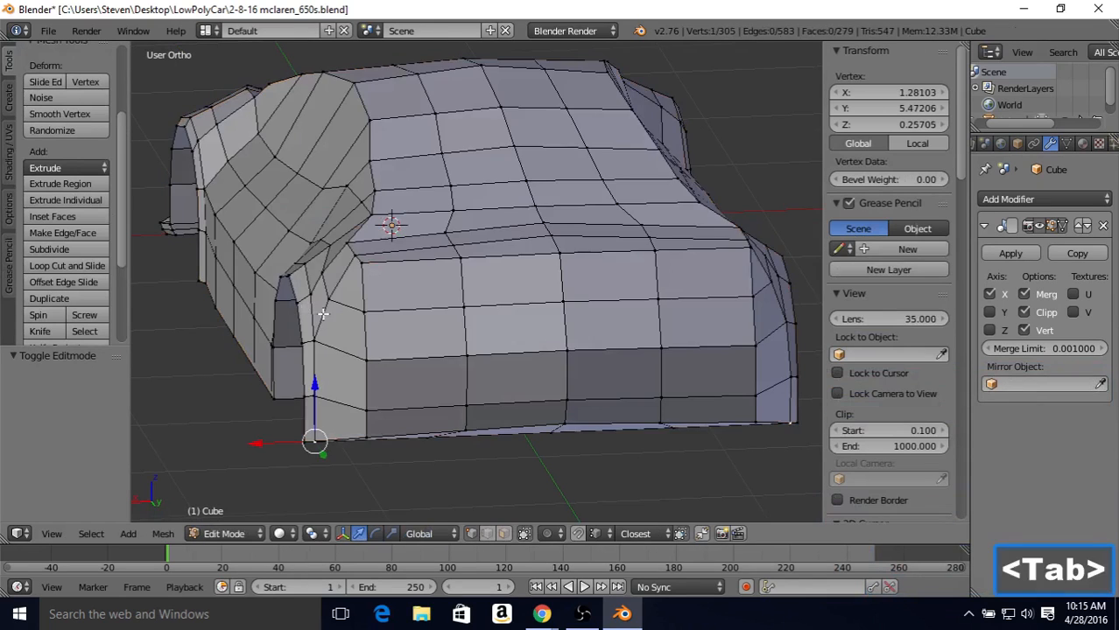
middle_drag(322, 314, 584, 312)
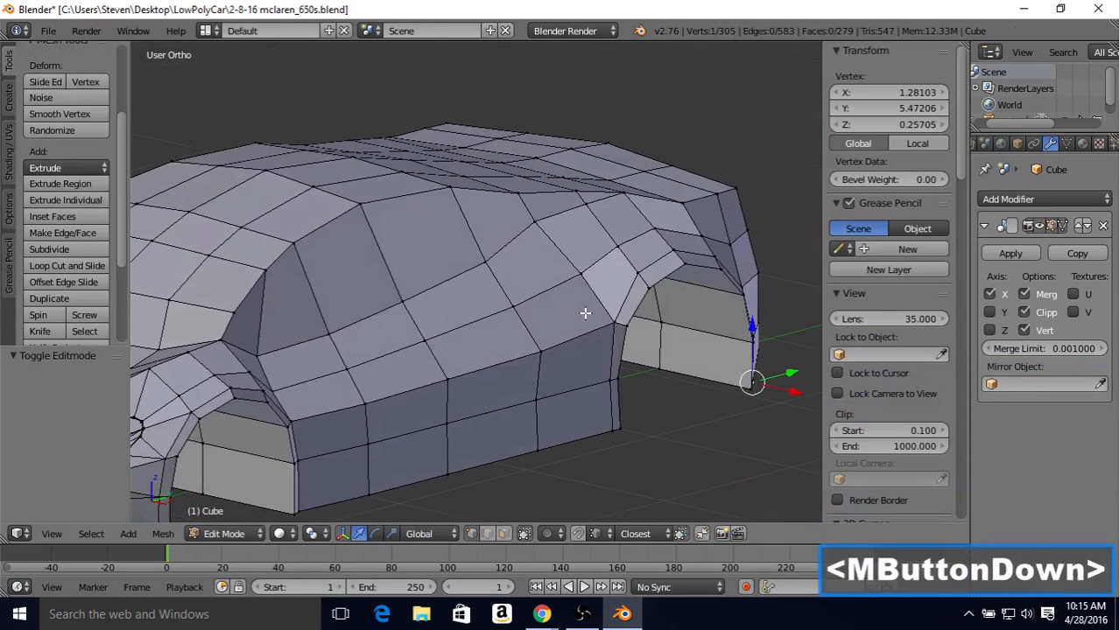
right_click(607, 379)
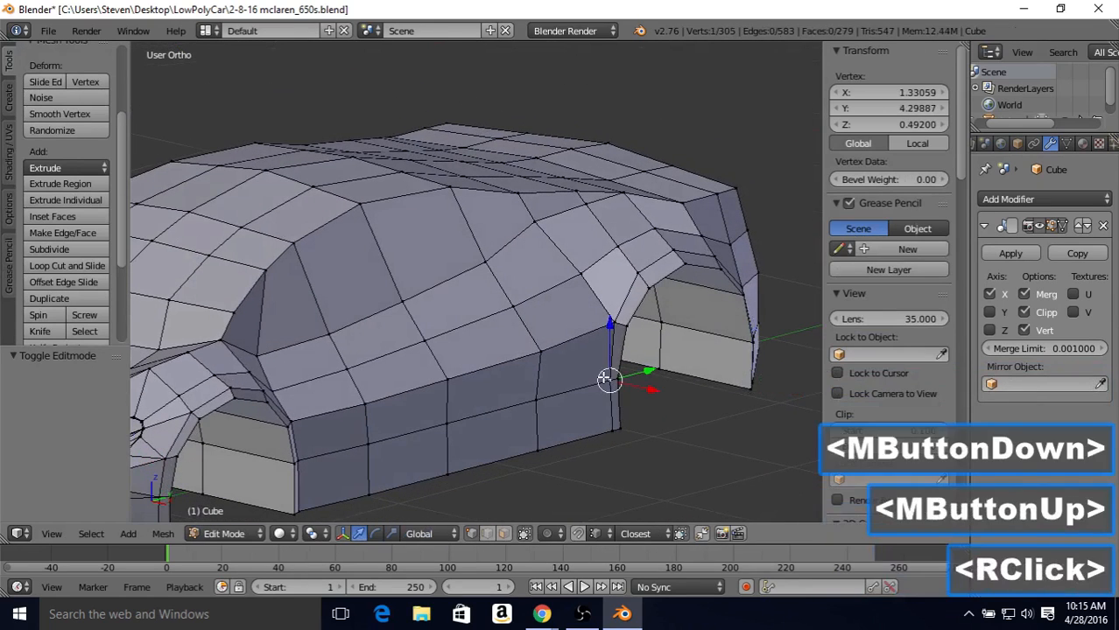
right_click(619, 325)
drag(641, 339, 606, 367)
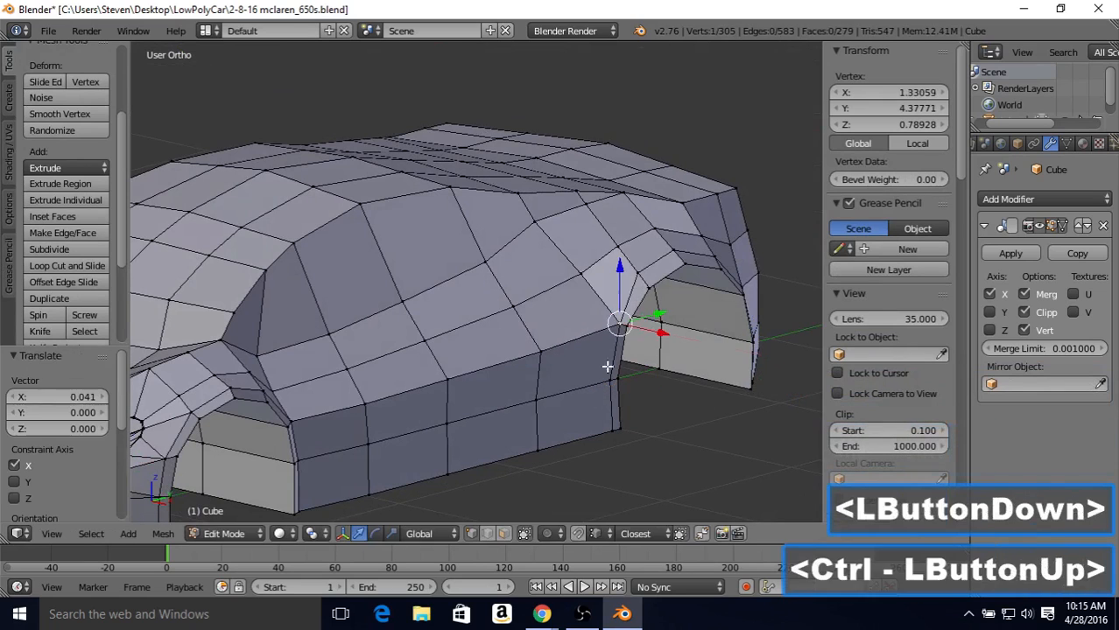
Step: Snap the three loop vertices over the top of the rear arch outward along X to the same 1.33059 depth
right_click(637, 275)
drag(669, 282, 684, 306)
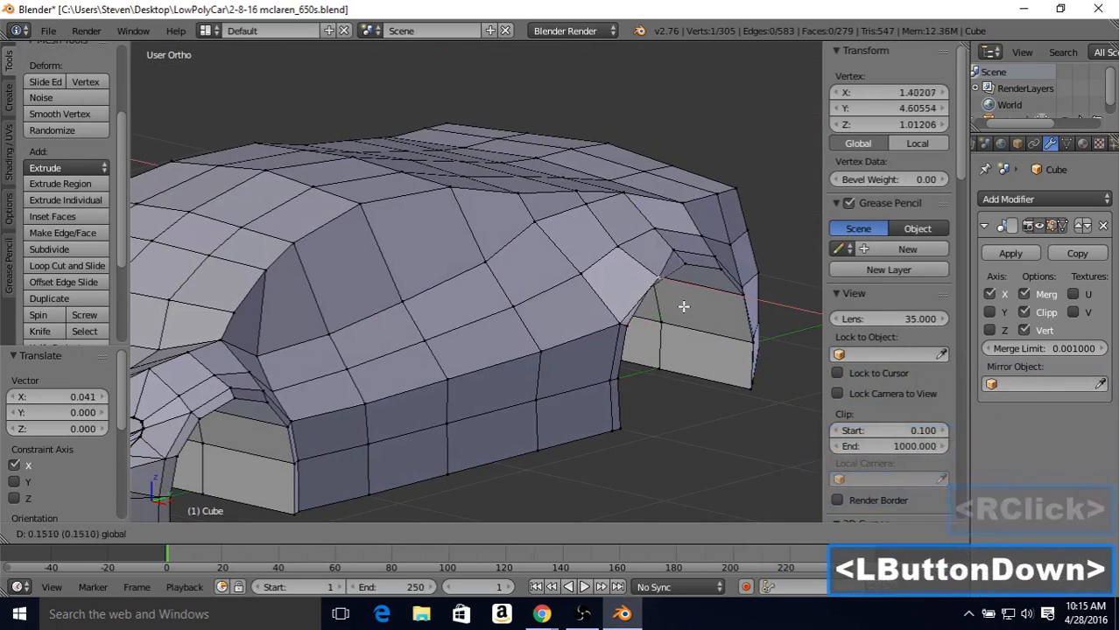
ctrl+drag(608, 319, 613, 313)
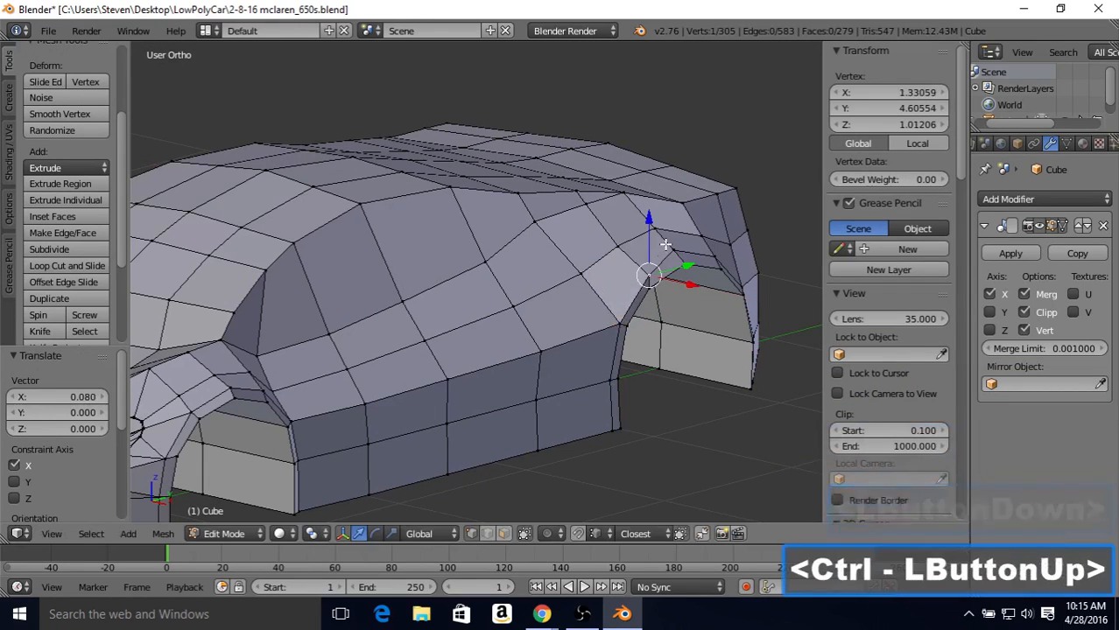
right_click(691, 260)
drag(693, 260, 656, 265)
right_click(718, 252)
drag(740, 261, 674, 245)
Step: Snap the loop vertex on the upper back side of the rear arch to X 1.33059 along the X axis
middle_drag(675, 245, 674, 287)
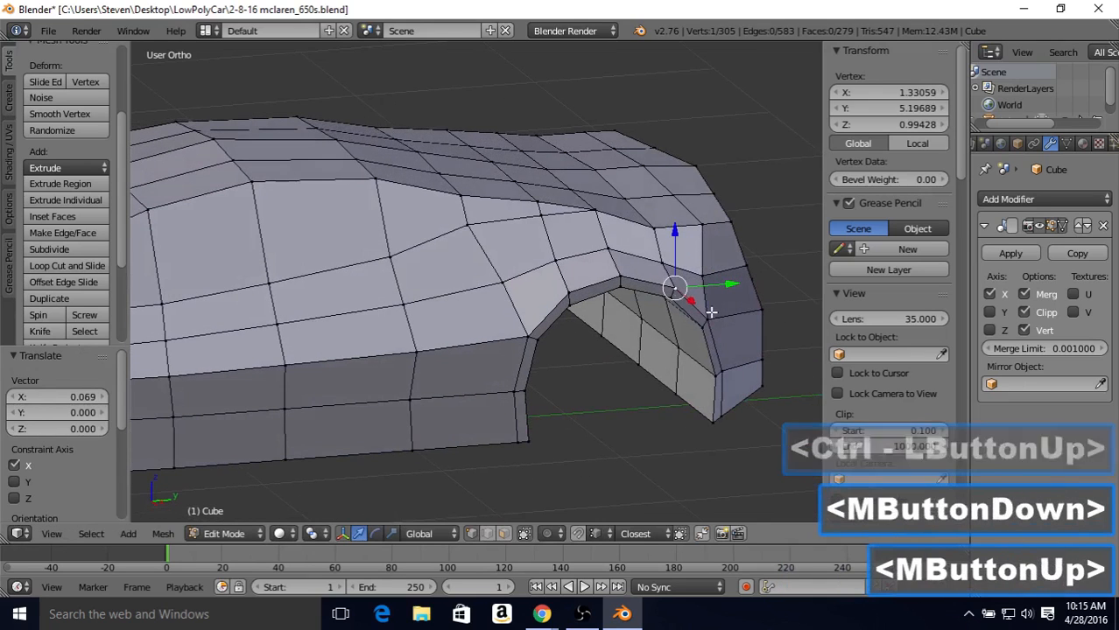
right_click(710, 326)
drag(710, 326, 705, 328)
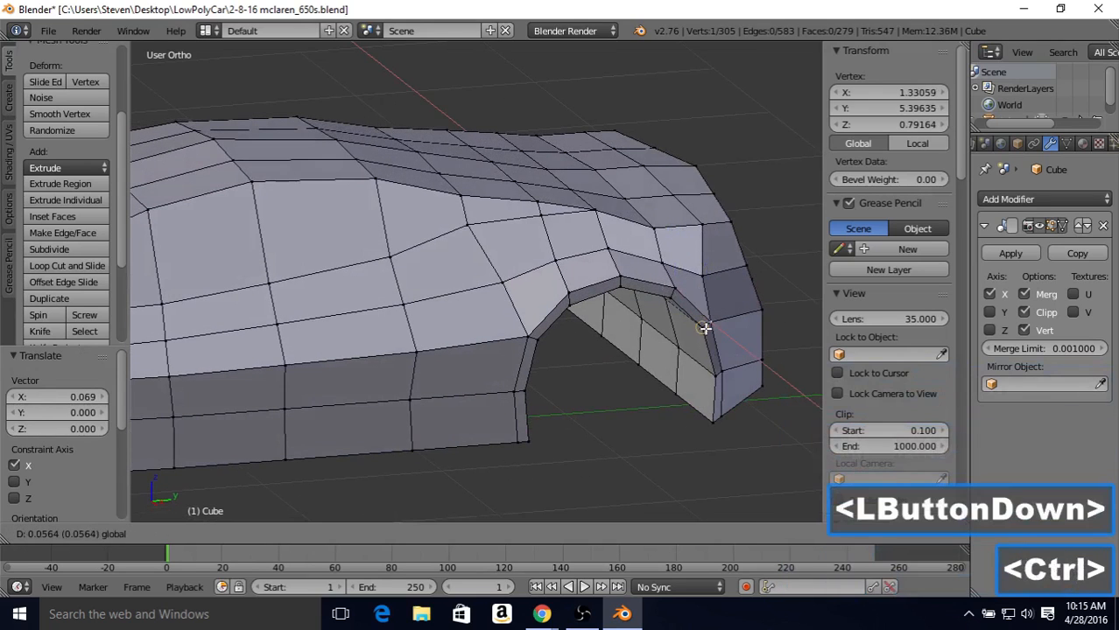
ctrl+drag(681, 289, 674, 287)
middle_drag(674, 287, 718, 245)
right_click(718, 245)
ctrl+drag(768, 264, 694, 252)
Step: Snap the two lowest loop vertices behind the rear wheel outward to X 1.33059, moving the upper one 0.043
key(Tab)
middle_drag(692, 301, 464, 305)
key(Tab)
right_click(401, 387)
drag(370, 387, 439, 379)
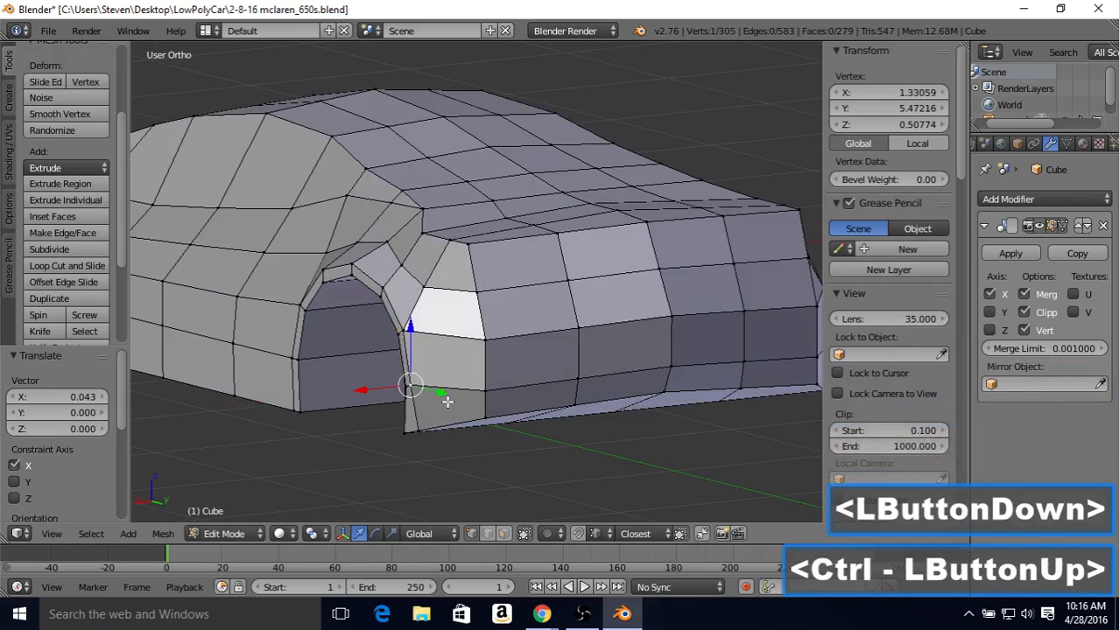
right_click(408, 426)
middle_drag(420, 416, 550, 359)
Step: Select all nine vertices of the loop around the rear arch, from the bottom behind the wheel to the bottom ahead of it
drag(540, 417, 566, 357)
key(Tab)
scroll(548, 318, down, 1)
middle_drag(517, 280, 508, 316)
key(Tab)
key(Tab)
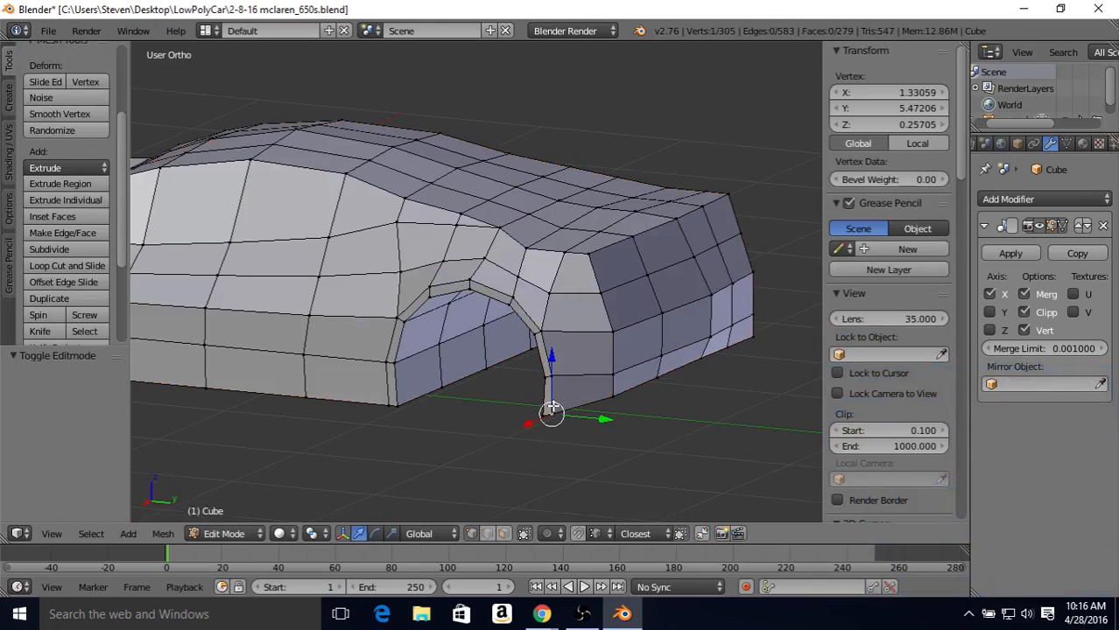
shift+right_click(543, 333)
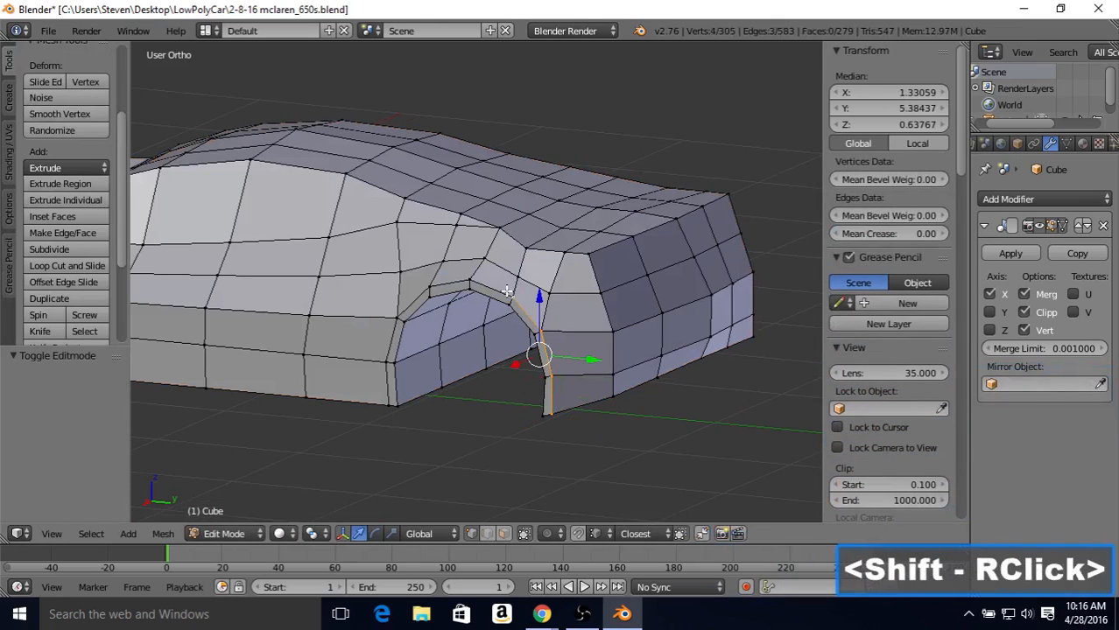
shift+right_click(515, 304)
shift+right_click(470, 292)
shift+right_click(470, 282)
shift+right_click(430, 288)
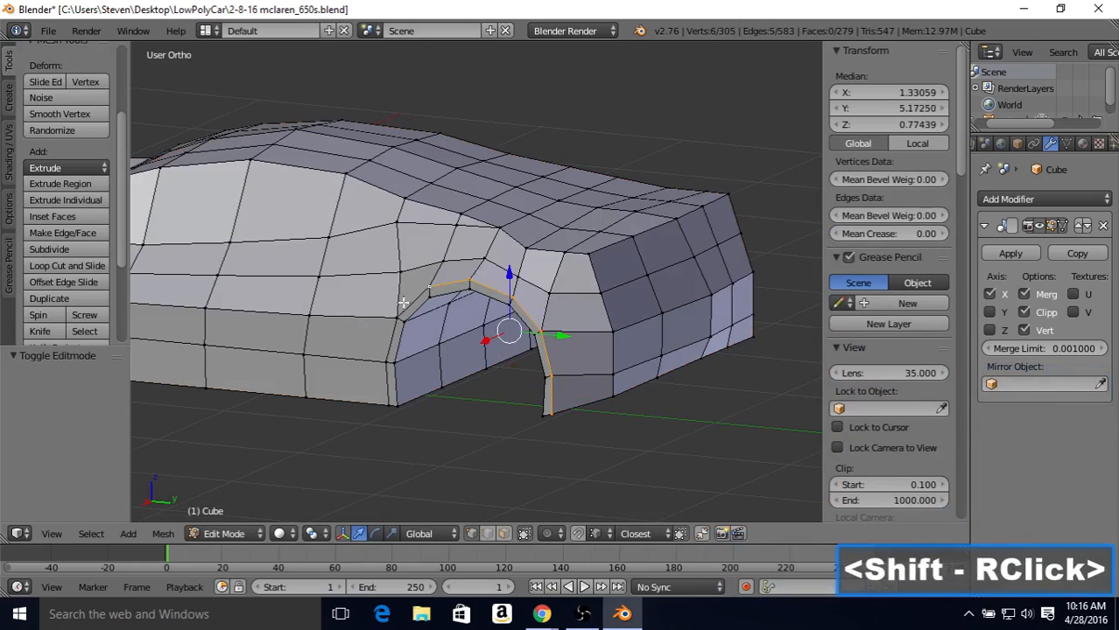
shift+right_click(396, 319)
shift+right_click(387, 361)
shift+right_click(385, 409)
Step: Move the selected rear-arch loop 0.030 inward along the X axis
middle_drag(565, 286, 471, 293)
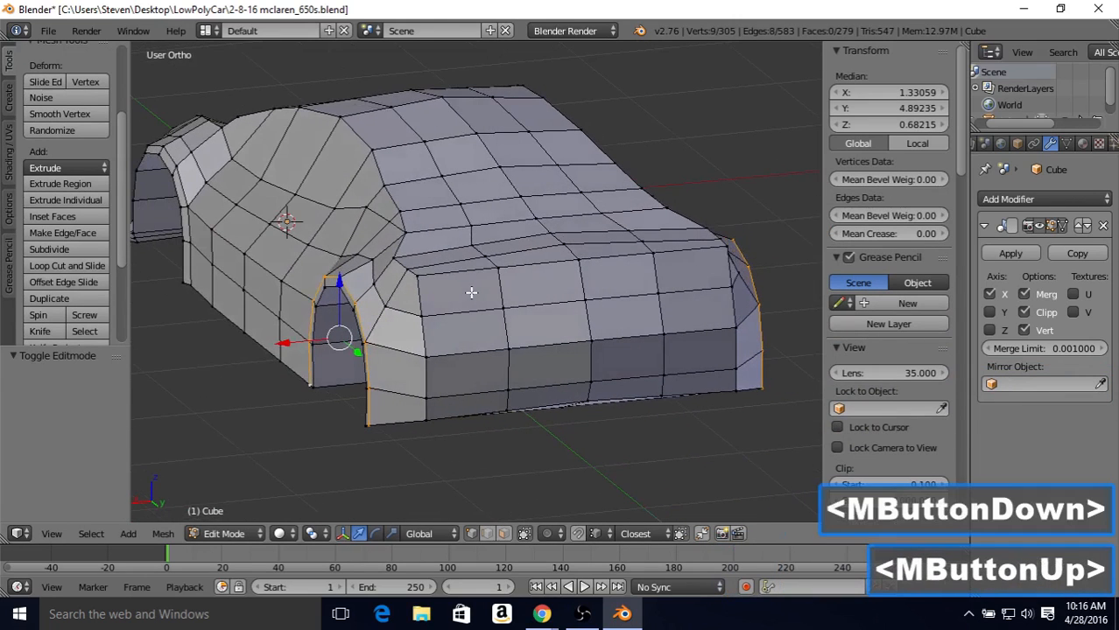
key(g)
key(x)
click(305, 336)
mouse_move(279, 338)
mouse_down()
mouse_move(285, 331)
mouse_move(275, 339)
mouse_up()
drag(252, 266, 183, 169)
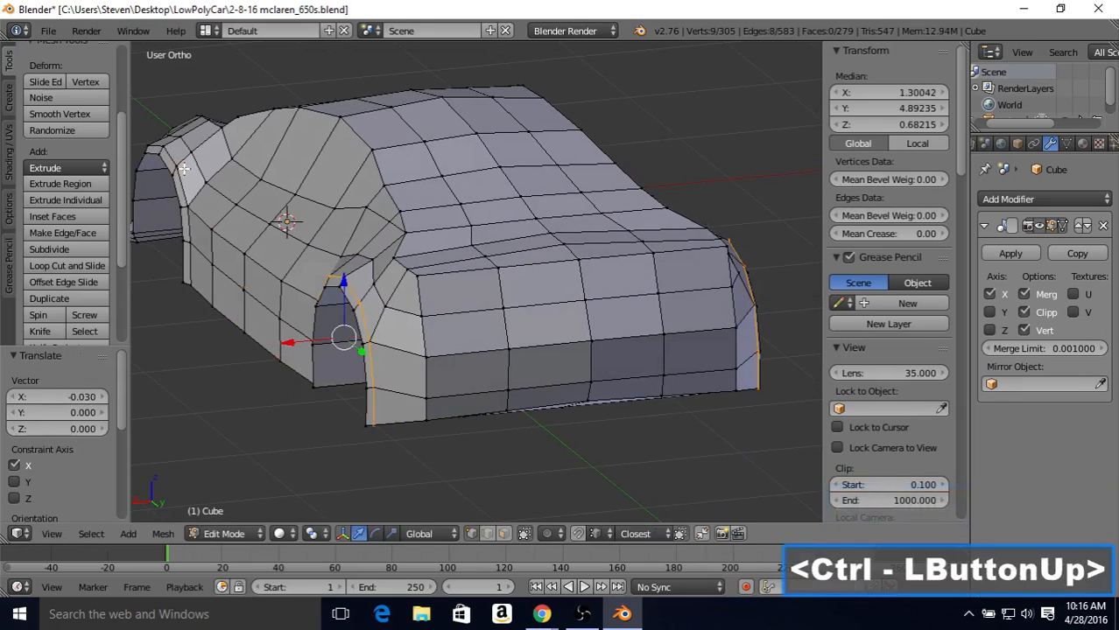
Step: Move the selected rear-arch loop back outward along X to a median of 1.31324, and nudge it once more to fine-tune the flare
key(Tab)
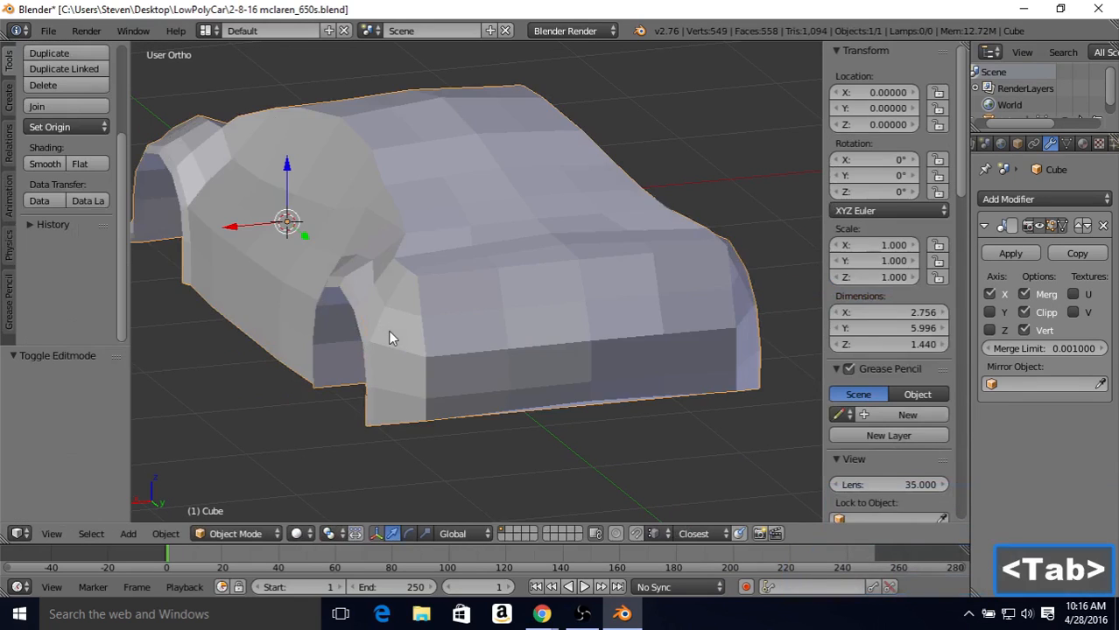
scroll(389, 329, down, 2)
middle_drag(391, 323, 359, 369)
scroll(602, 295, up, 1)
key(Tab)
drag(343, 350, 342, 344)
key(Tab)
middle_drag(341, 340, 395, 268)
key(Tab)
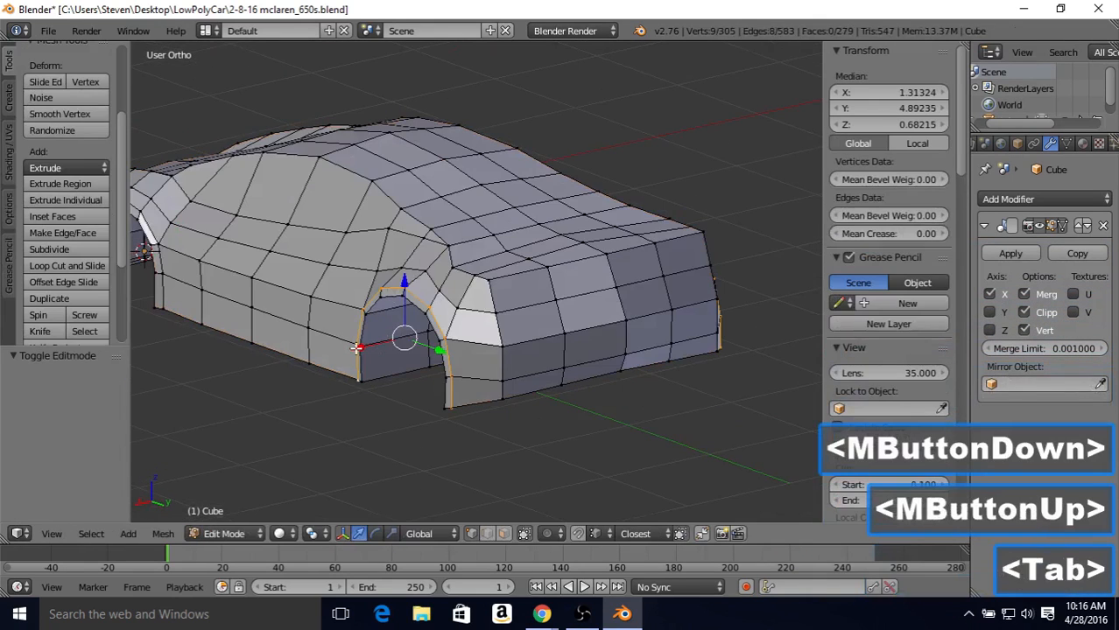
drag(357, 349, 352, 341)
Step: Examine the whole body's shading from several angles and compare its side profile with the right-view blueprint
key(Tab)
scroll(367, 280, down, 2)
mouse_move(376, 254)
middle_down()
mouse_move(388, 214)
mouse_move(585, 224)
mouse_move(281, 223)
mouse_move(380, 233)
middle_up()
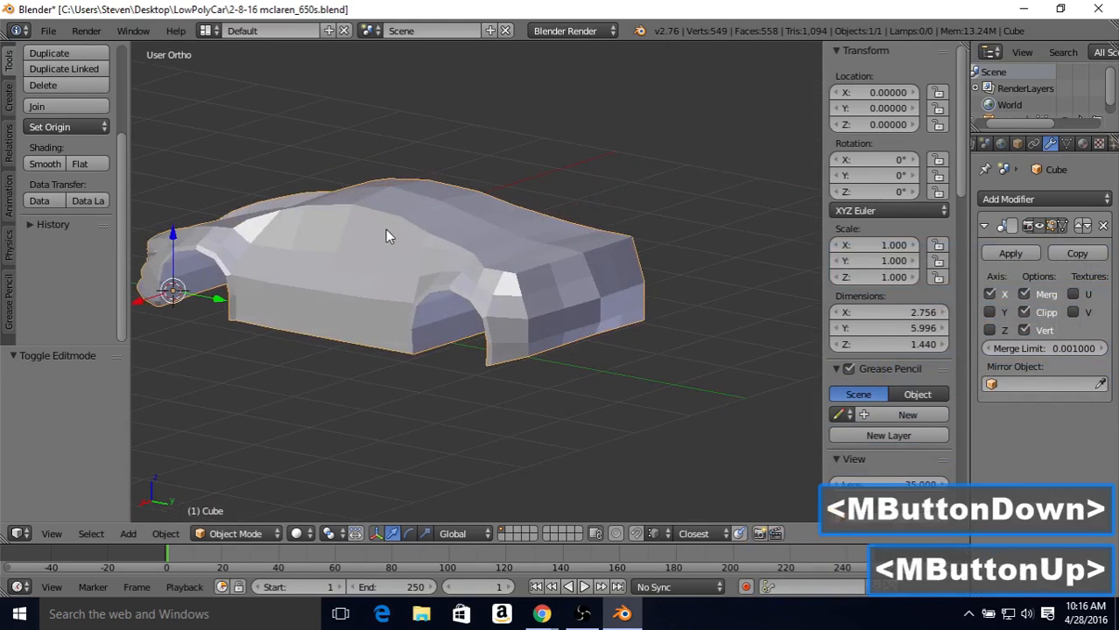
middle_drag(437, 254, 506, 270)
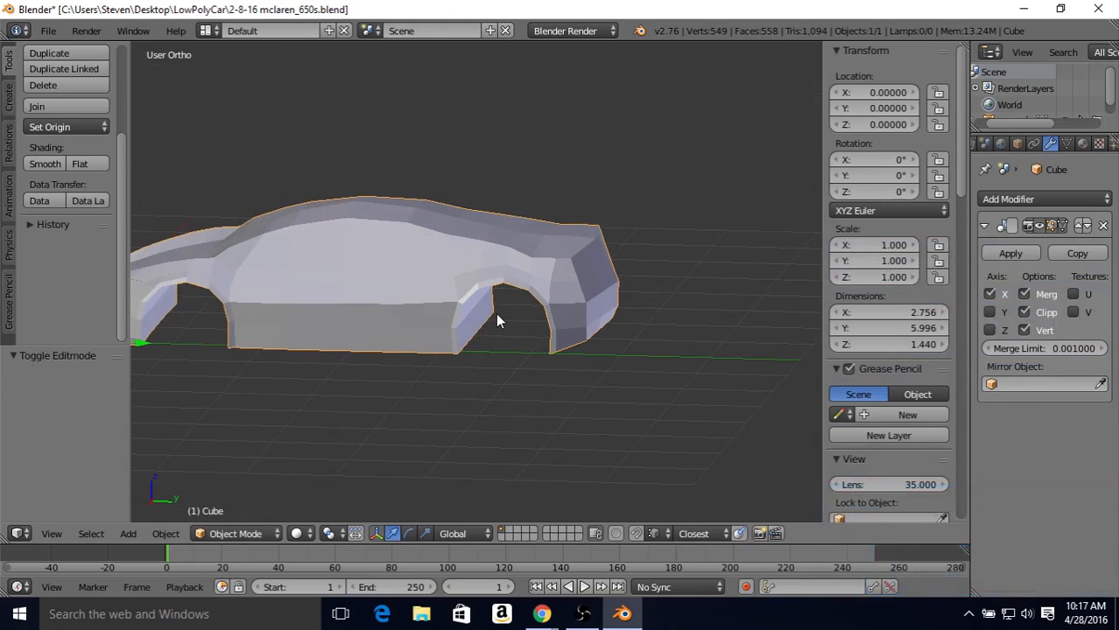
middle_drag(457, 295, 517, 263)
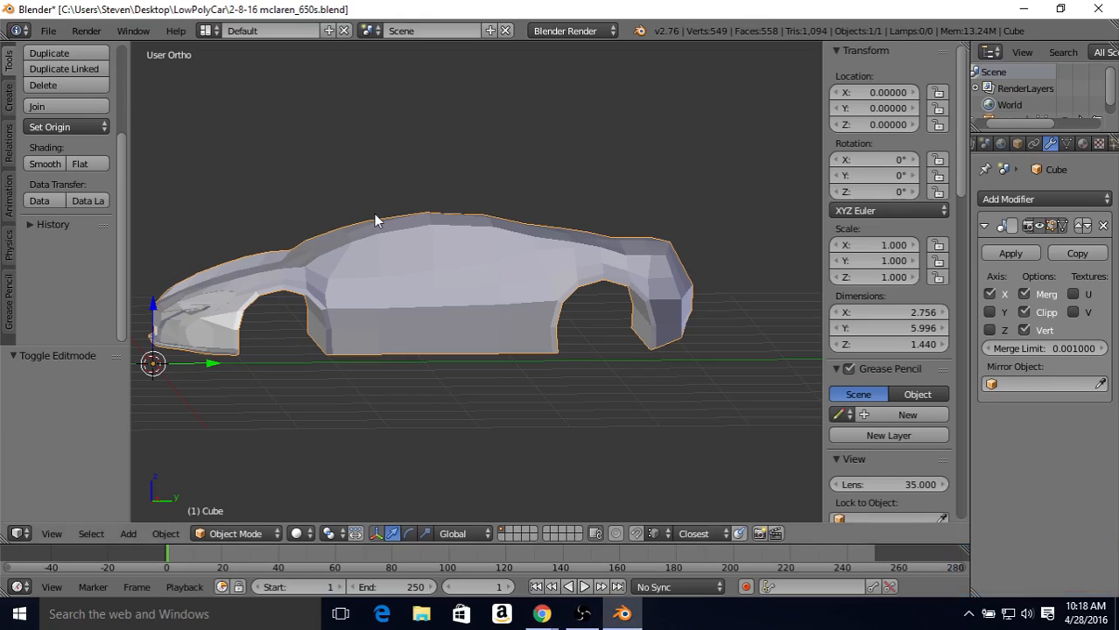
key(3)
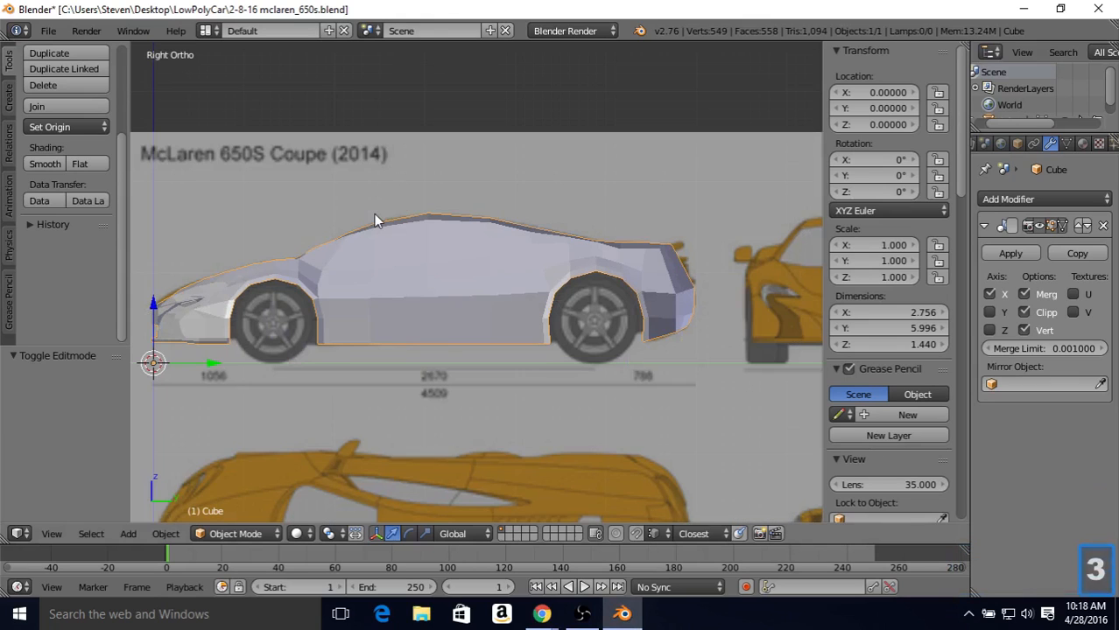
Step: Add one horizontal edge loop, centred between the two lowest edge rows, along the lower body side between the wheel arches
key(Tab)
key(z)
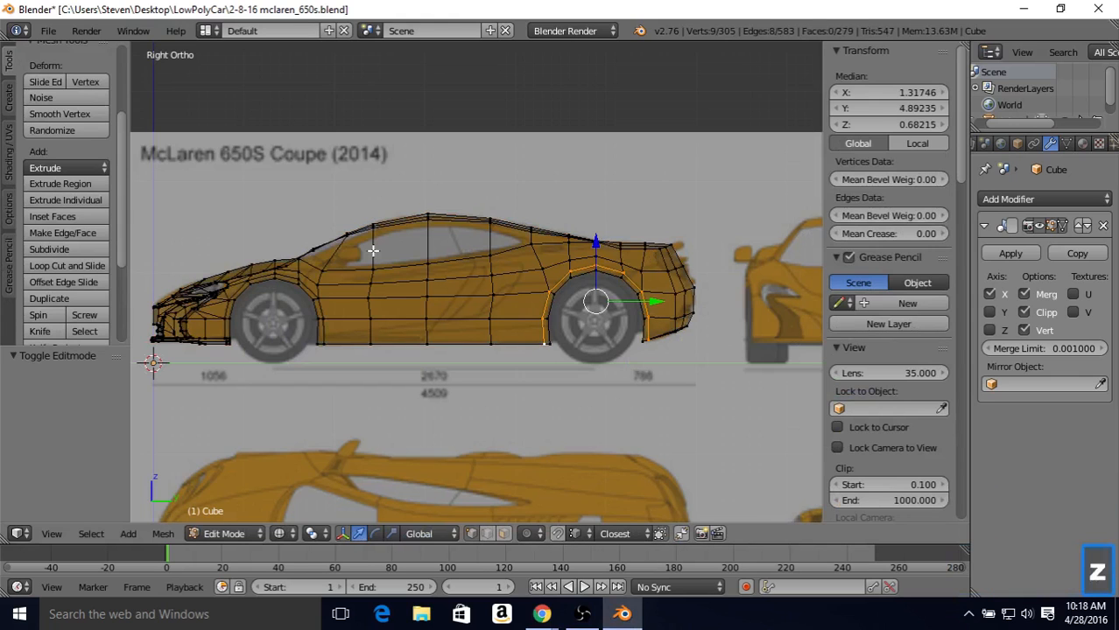
scroll(332, 327, up, 3)
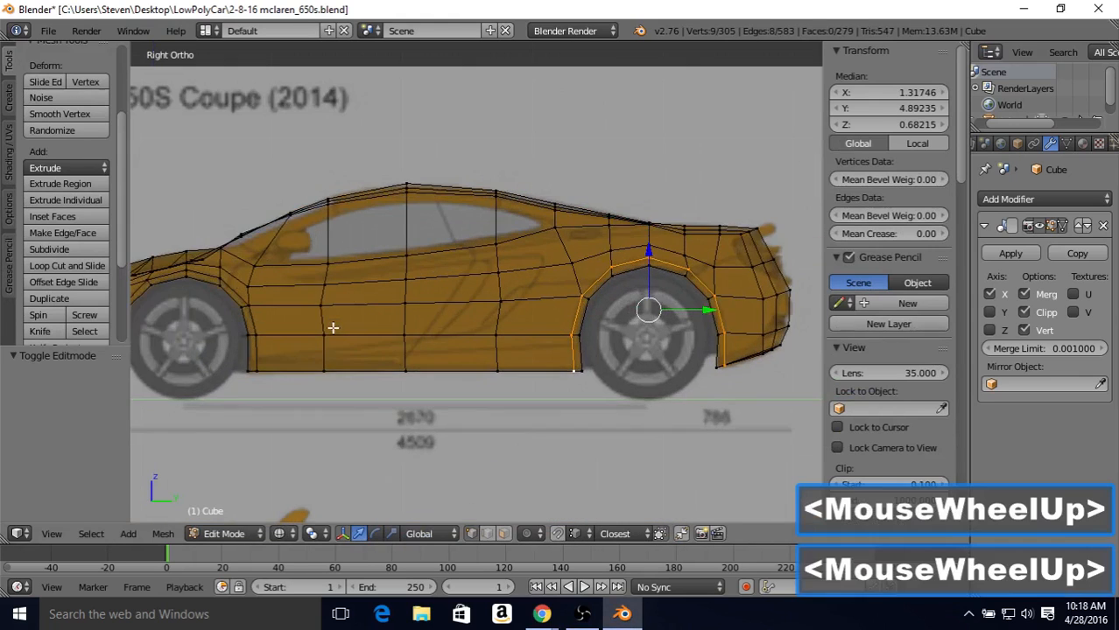
shift+middle_drag(434, 310, 472, 297)
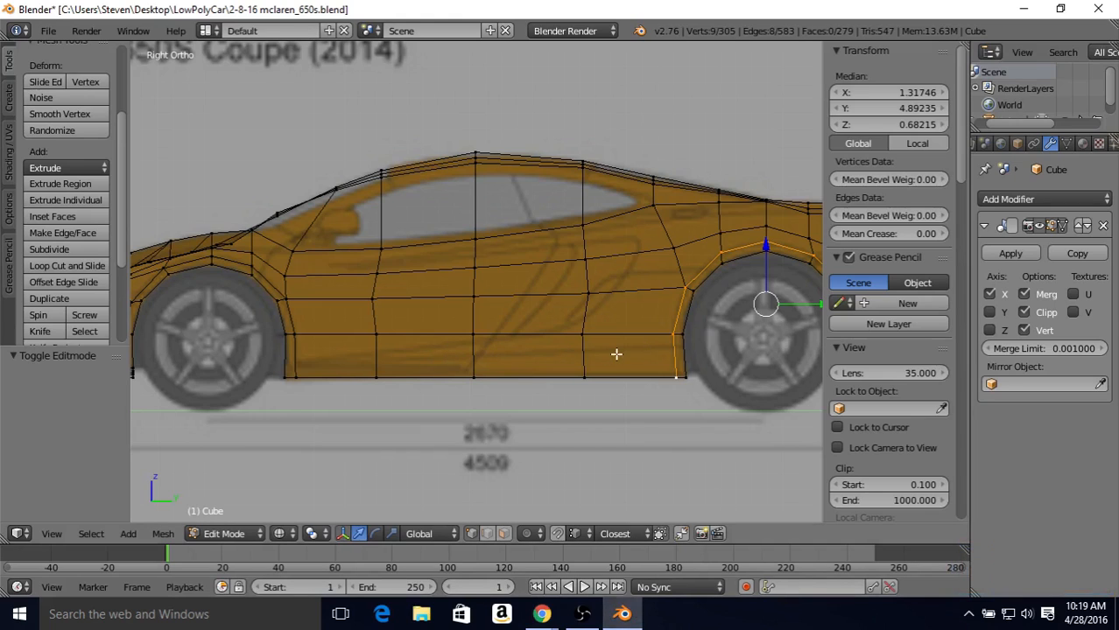
key(ctrl)
key(ctrl+r)
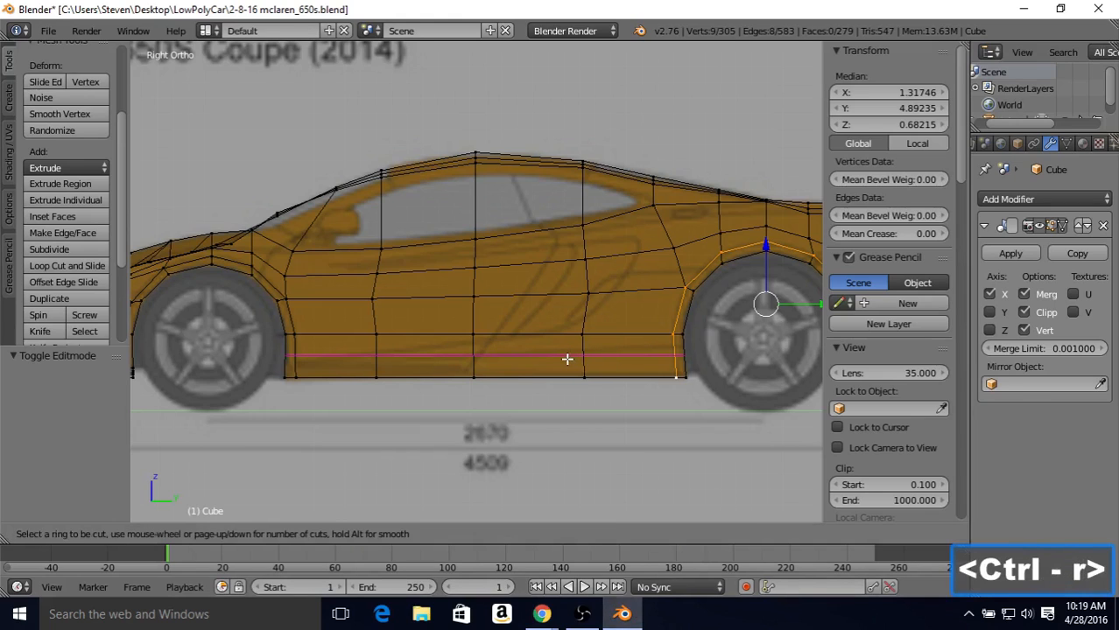
click(566, 357)
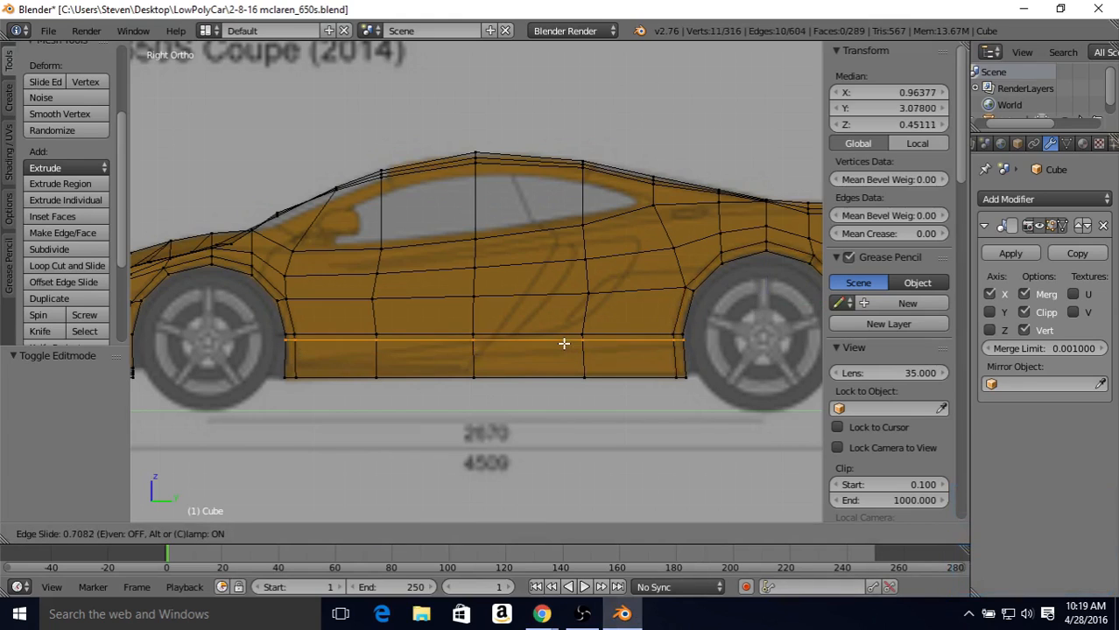
right_click(562, 350)
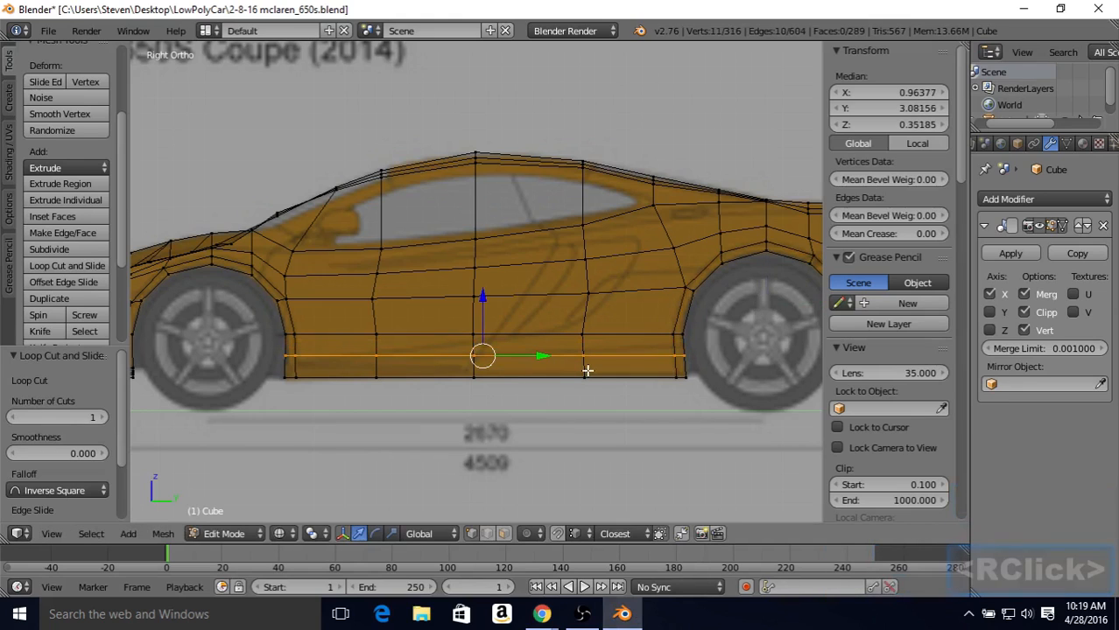
Step: Select the new loop's two end vertices at the rear wheel arch and slide them upward by a factor of 0.450
middle_drag(666, 357, 679, 367)
right_click(689, 365)
shift+right_click(699, 365)
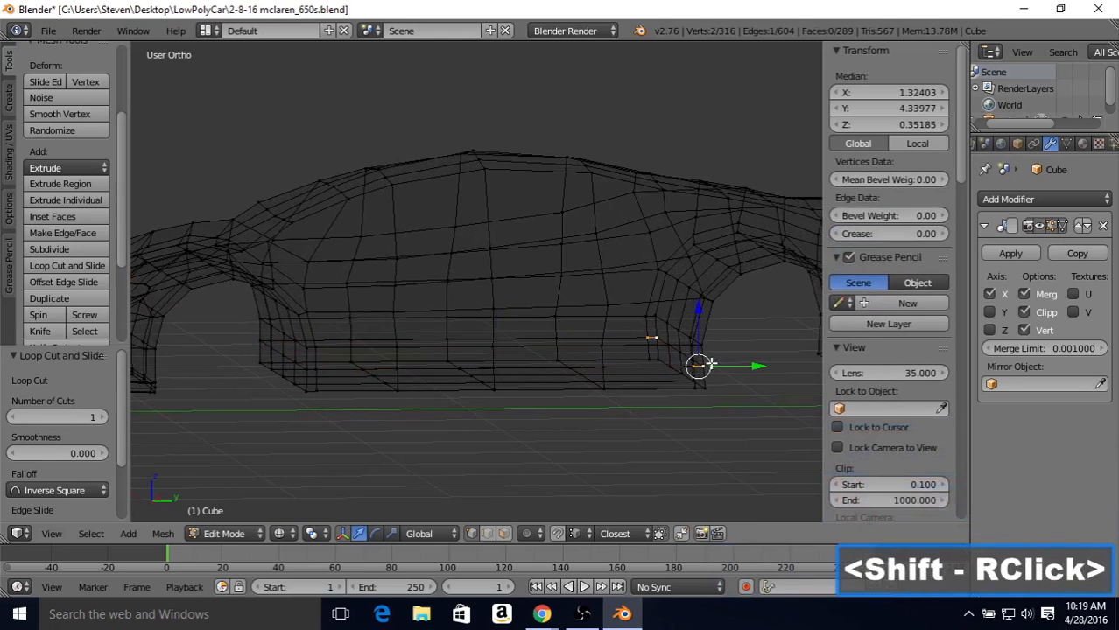
key(z)
key(z)
key(KP_3)
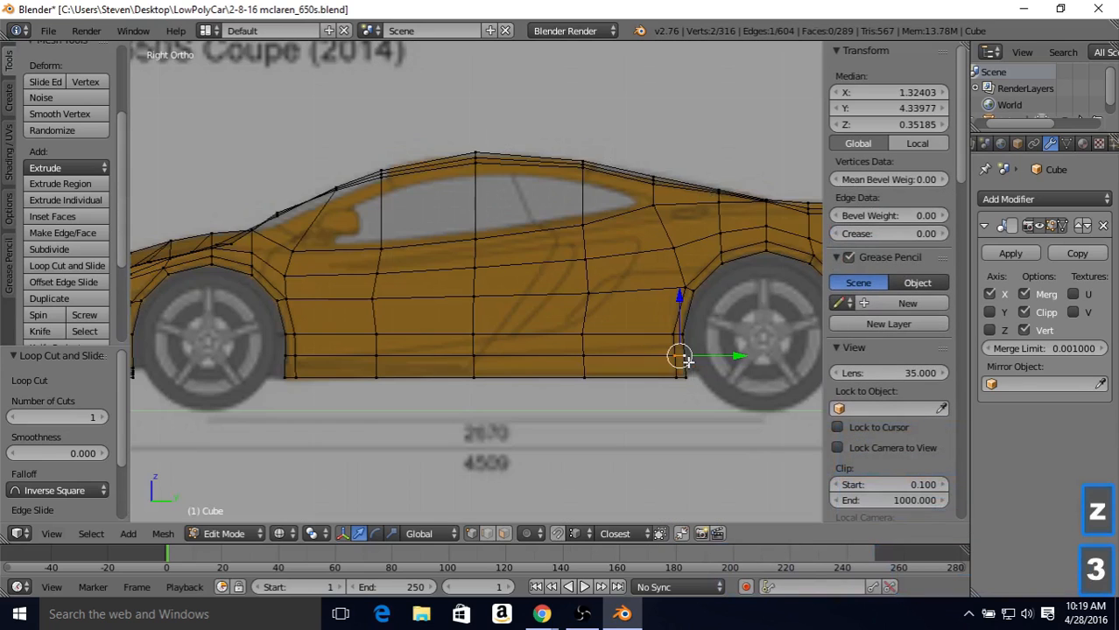
key(shift+v)
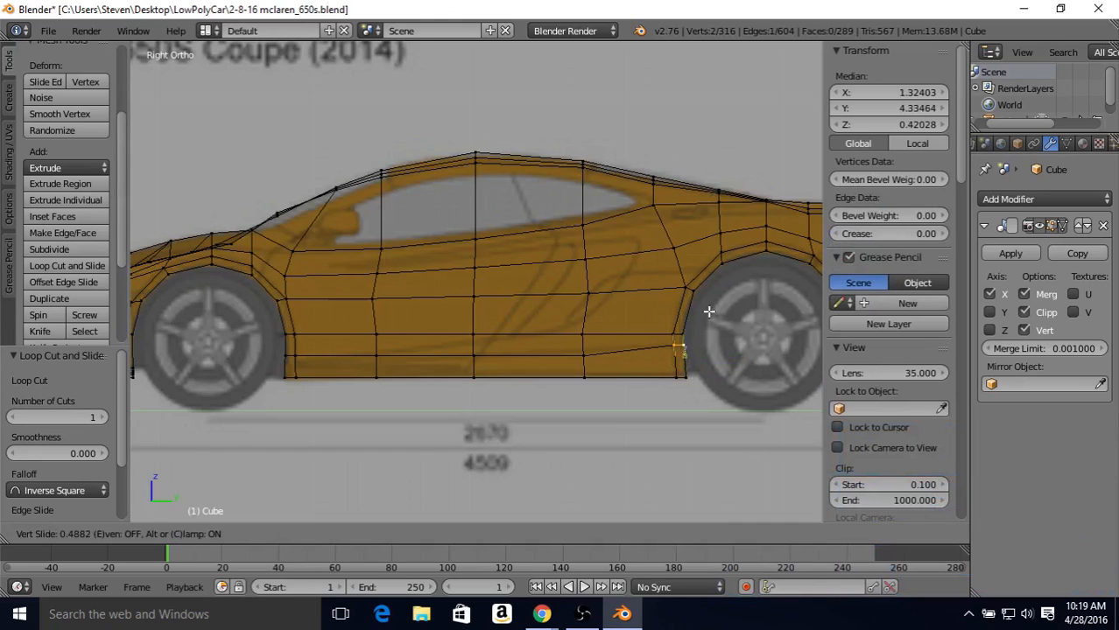
click(708, 311)
Step: Slide the new loop's next vertex ahead of the rear arch upward by a factor of 0.226
right_click(581, 354)
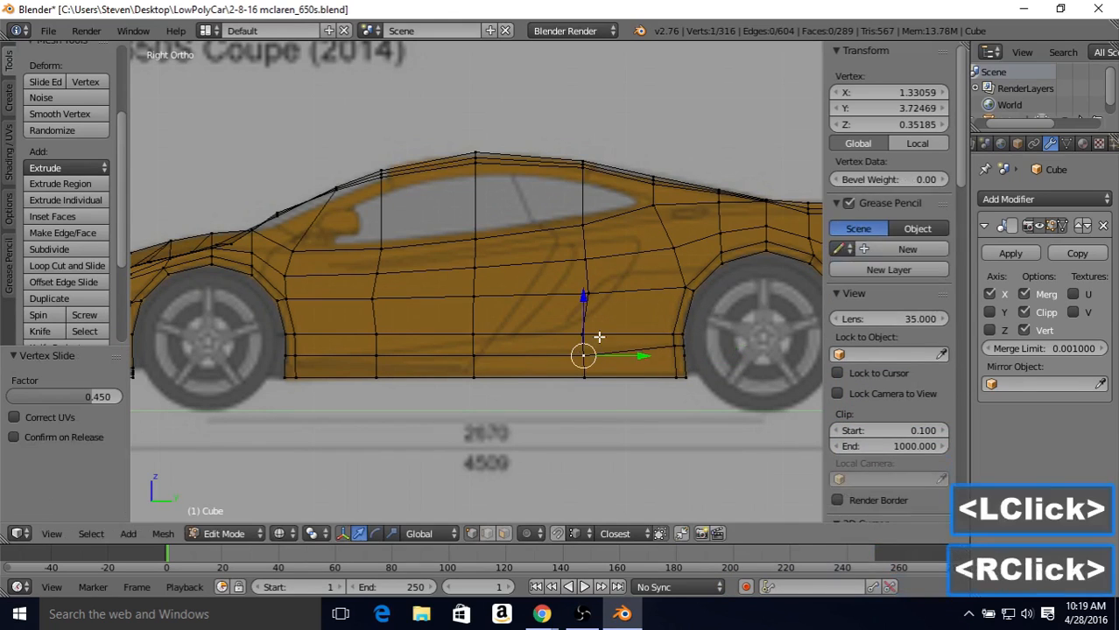
key(shift+v)
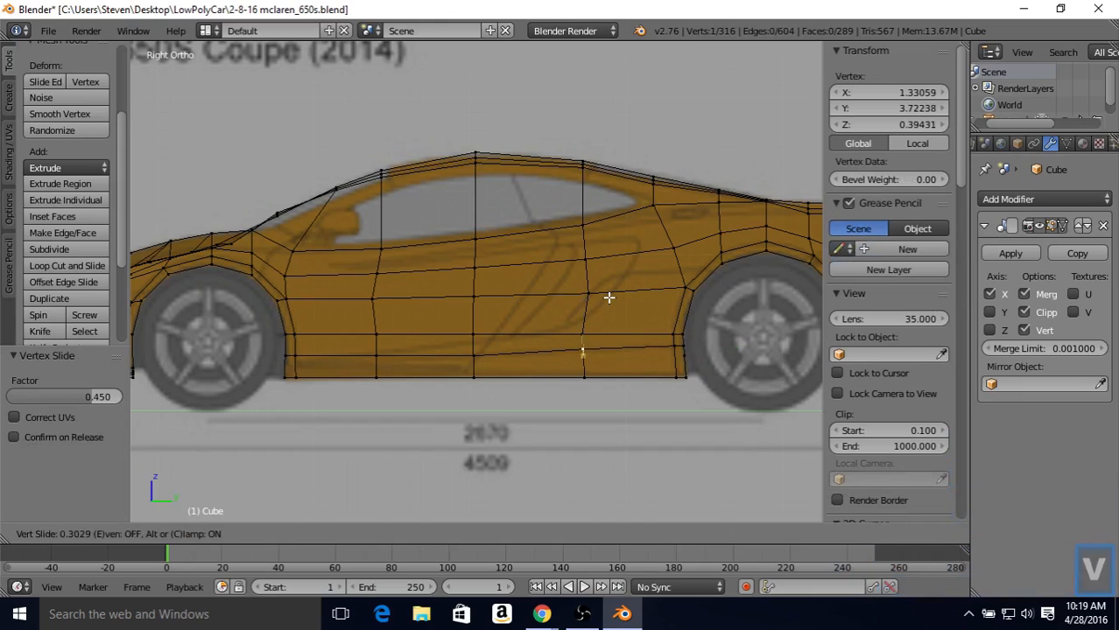
click(608, 298)
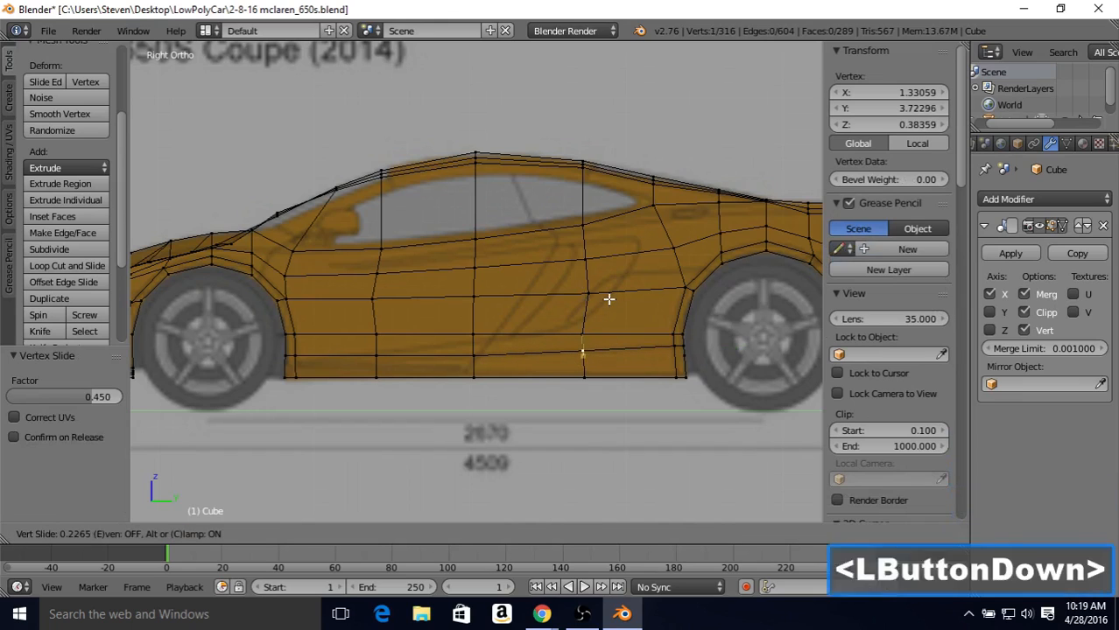
right_click(469, 351)
key(shift+v)
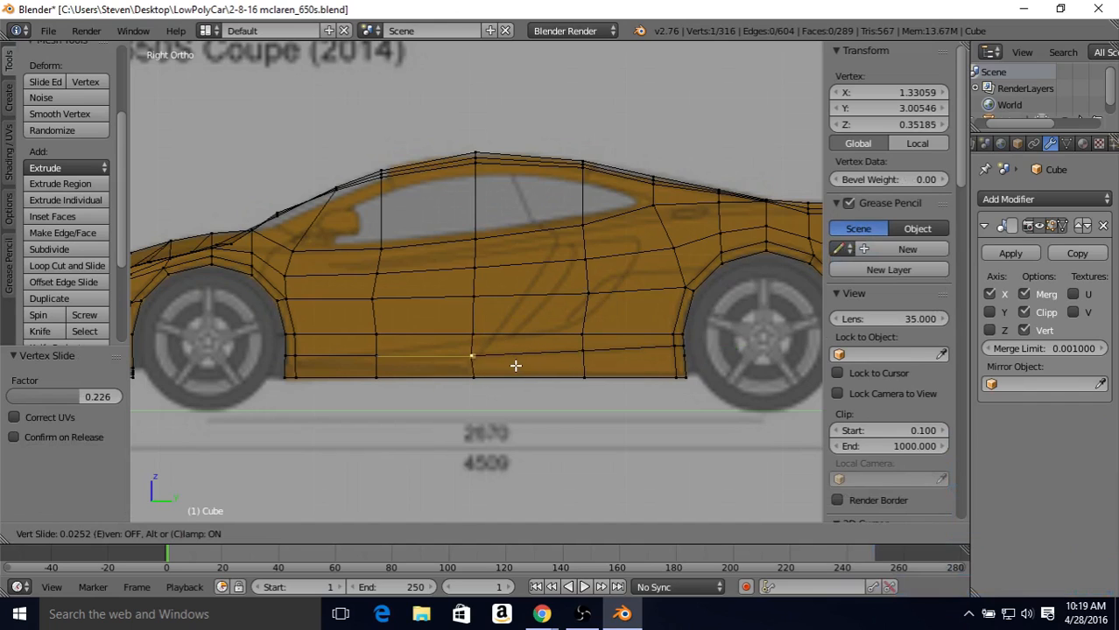
right_click(517, 365)
Step: Slide the new loop's vertex on the column behind the front arch downward by a factor of 0.148
right_click(390, 352)
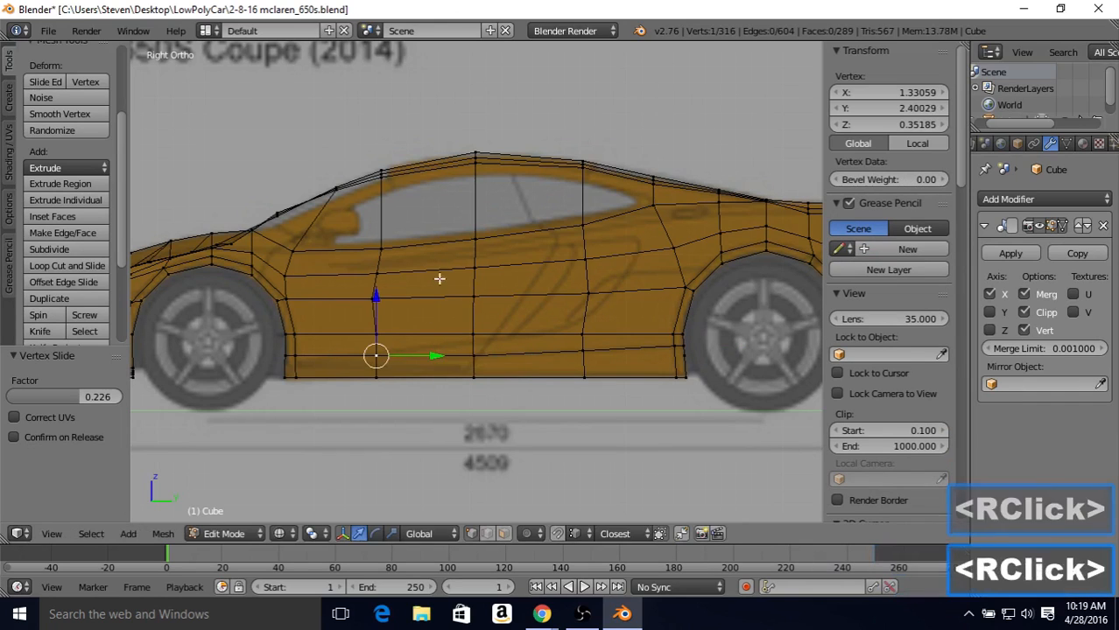
key(shift+v)
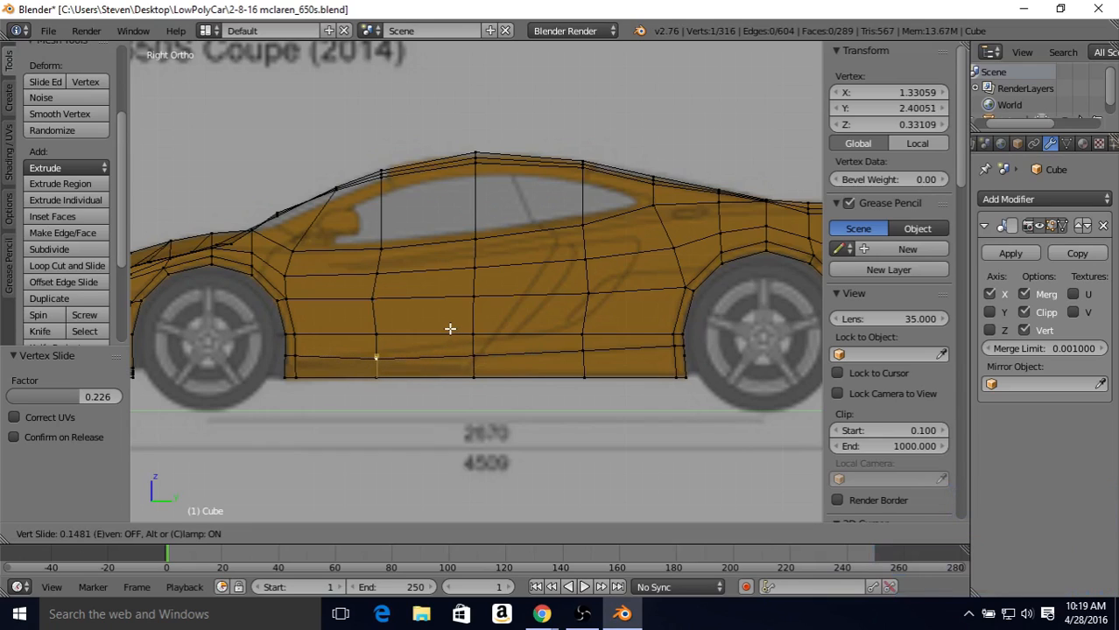
click(450, 329)
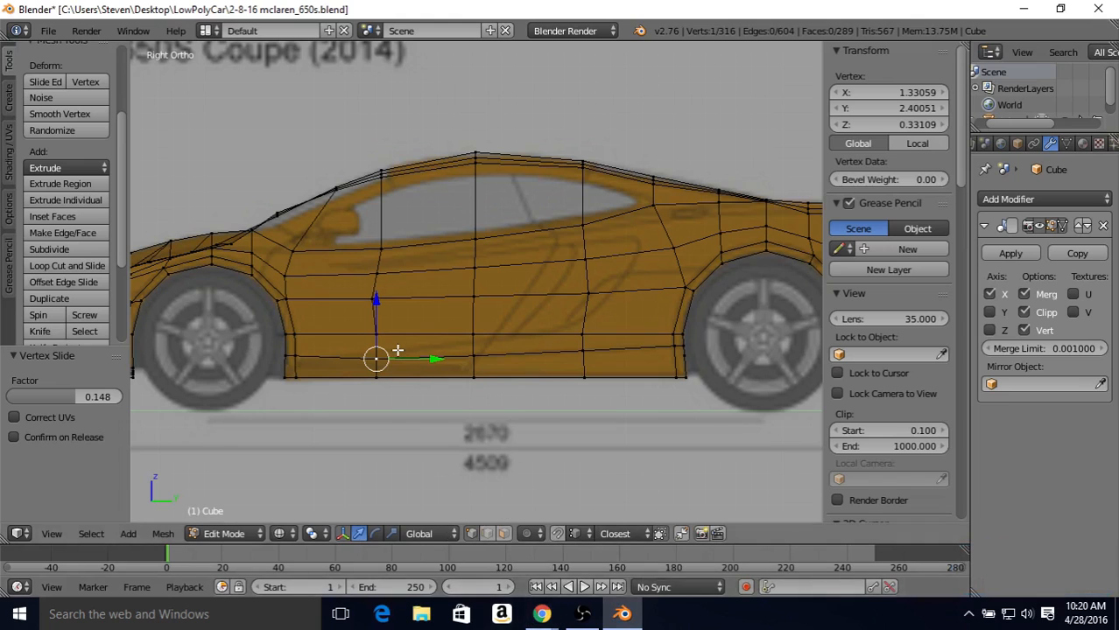
Step: Select the loop's two end vertices at the front wheel arch and slide them downward by a factor of 0.448
right_click(317, 349)
middle_drag(340, 339, 368, 347)
key(z)
shift+right_click(327, 357)
key(KP_3)
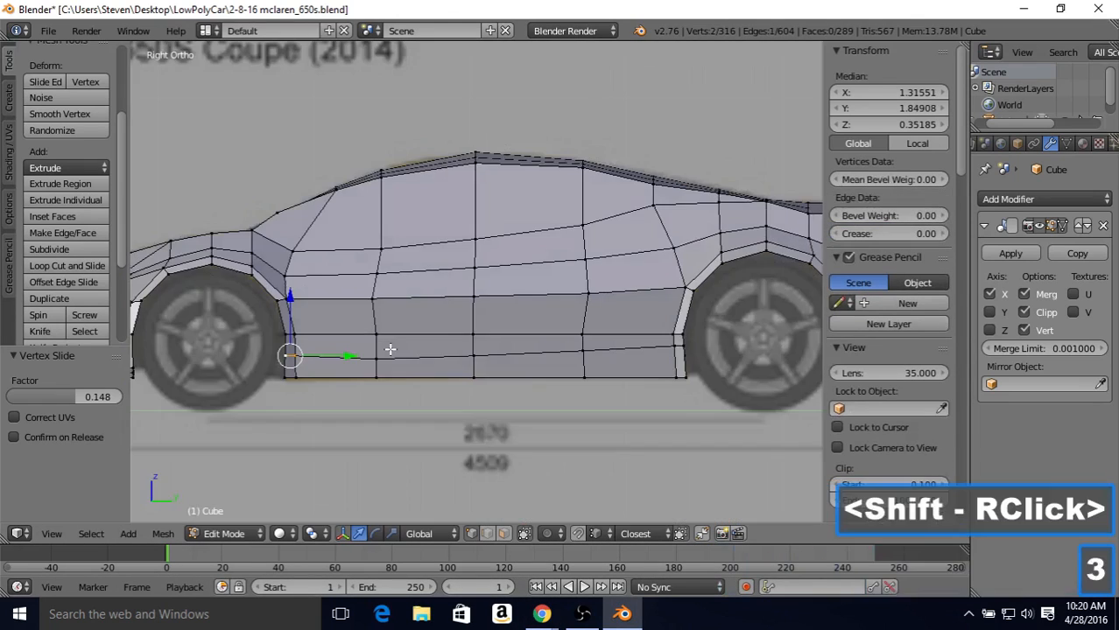
key(z)
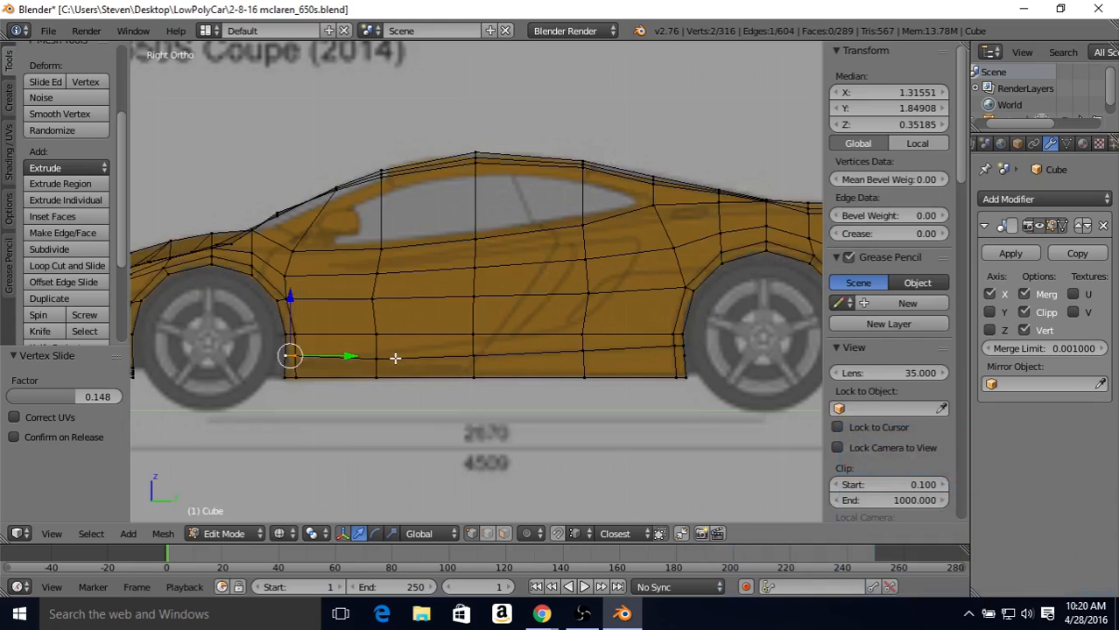
key(shift+v)
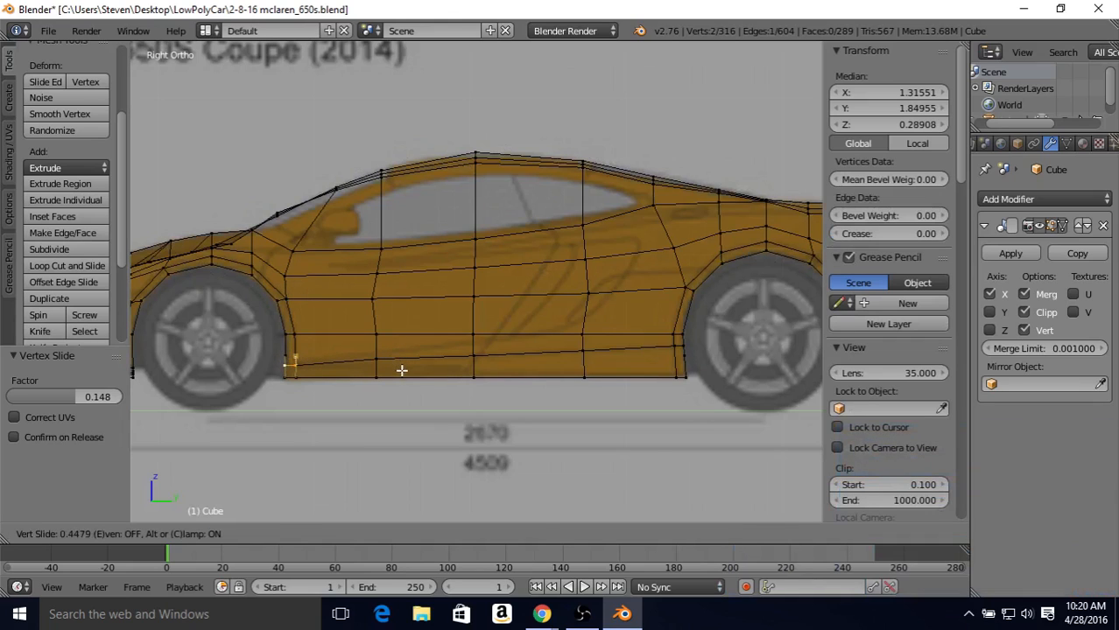
click(397, 367)
Step: Lower the loop's vertex on the column behind the front arch further with a vertex slide of 0.130
right_click(376, 359)
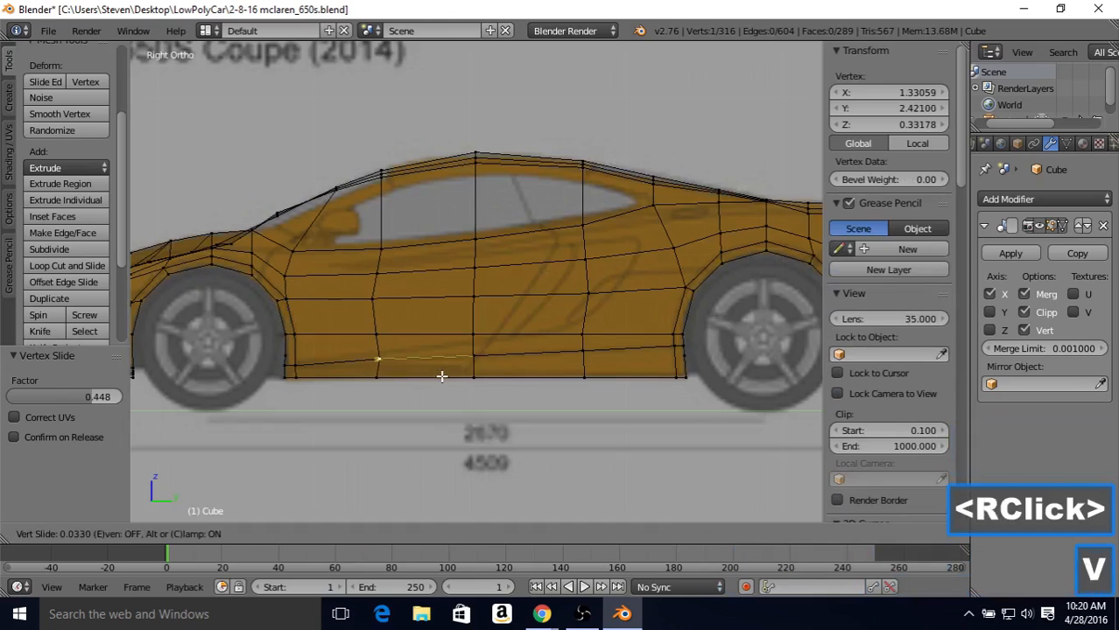
key(shift+v)
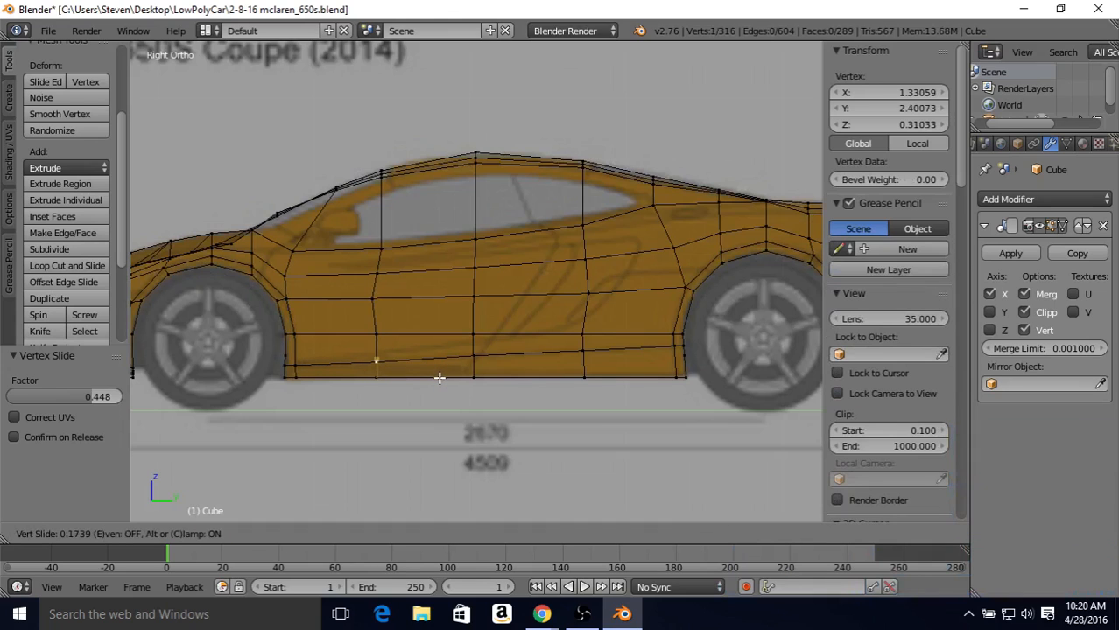
click(438, 375)
right_click(474, 357)
key(shift+v)
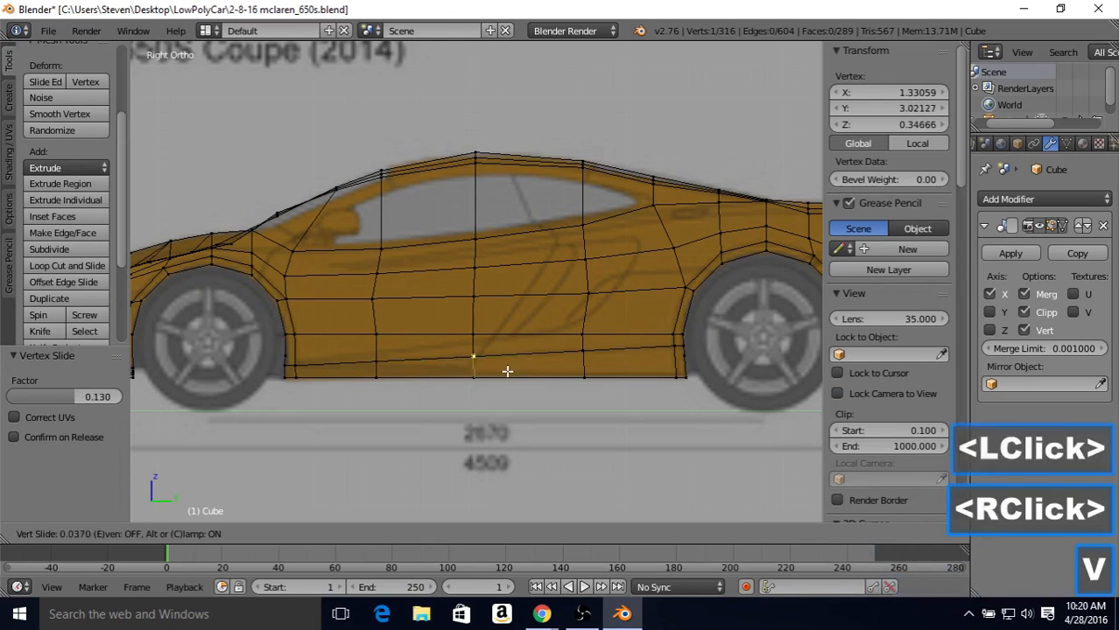
right_click(509, 371)
Step: Slide the loop's vertex behind the front arch upward by 0.121, and its two front-arch end vertices upward by 0.107
right_click(394, 354)
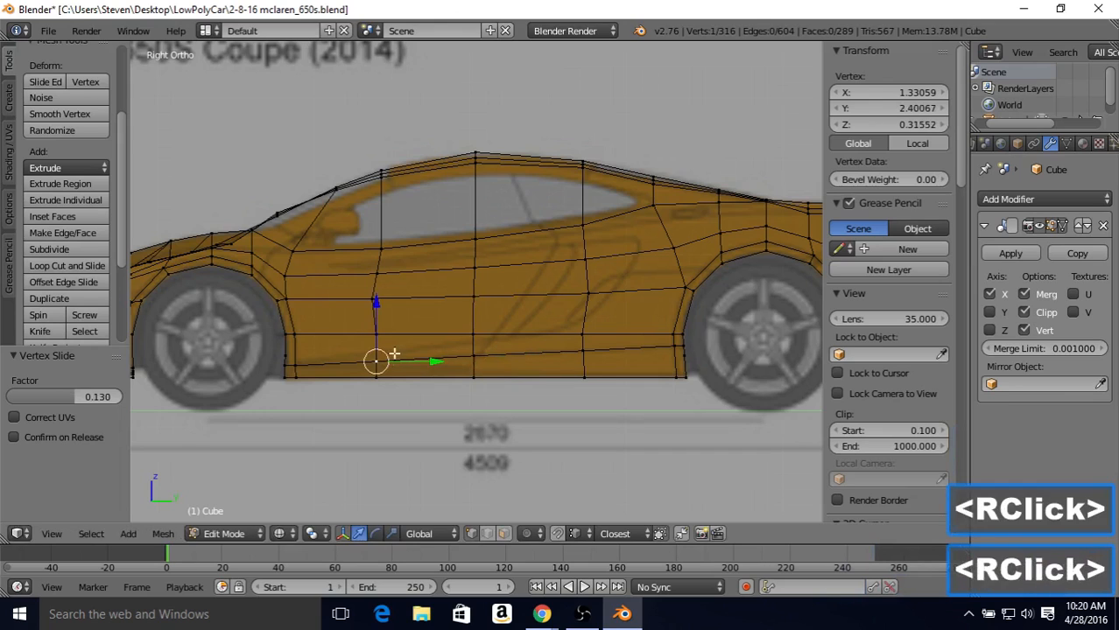
key(shift+v)
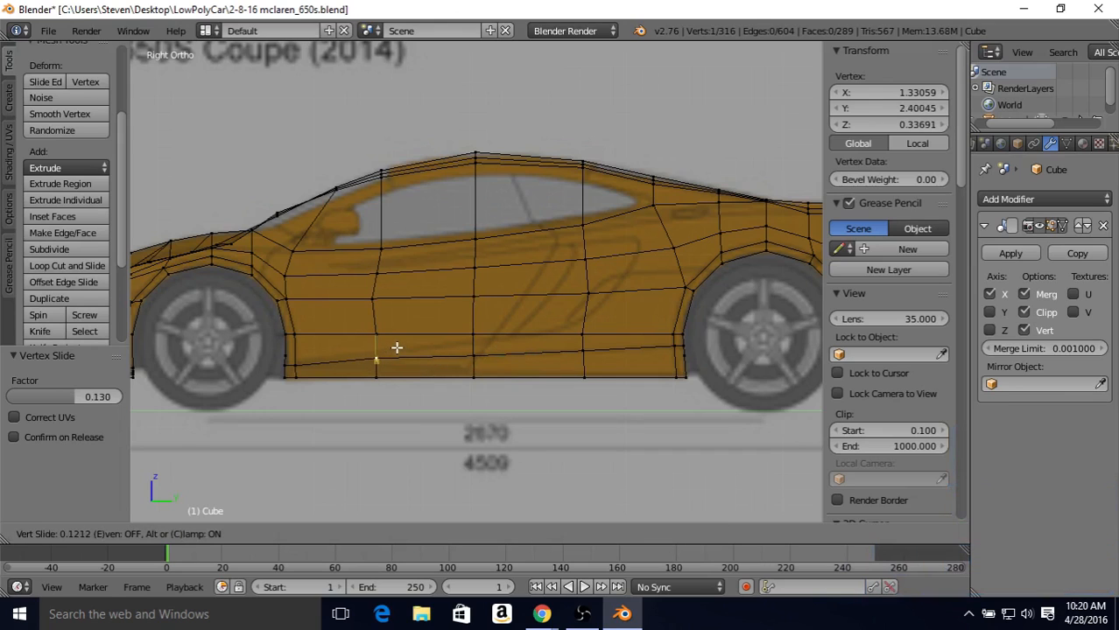
click(396, 348)
right_click(296, 363)
shift+right_click(284, 362)
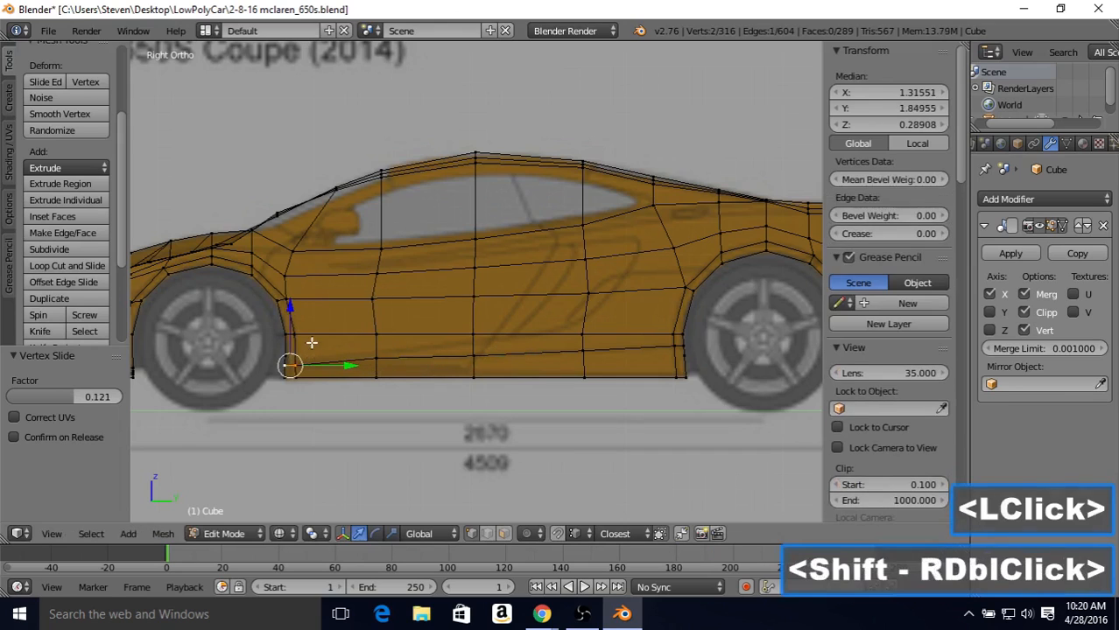
key(shift+v)
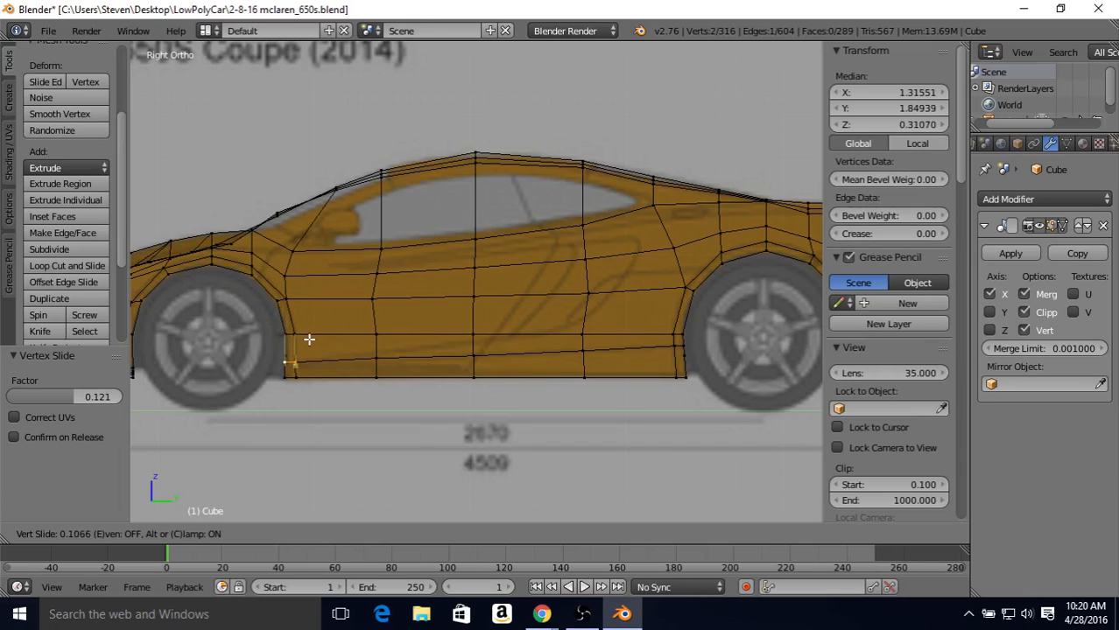
click(309, 339)
Step: Fine-tune the loop's vertex behind the front arch by sliding it slightly downward by a factor of 0.042
right_click(376, 359)
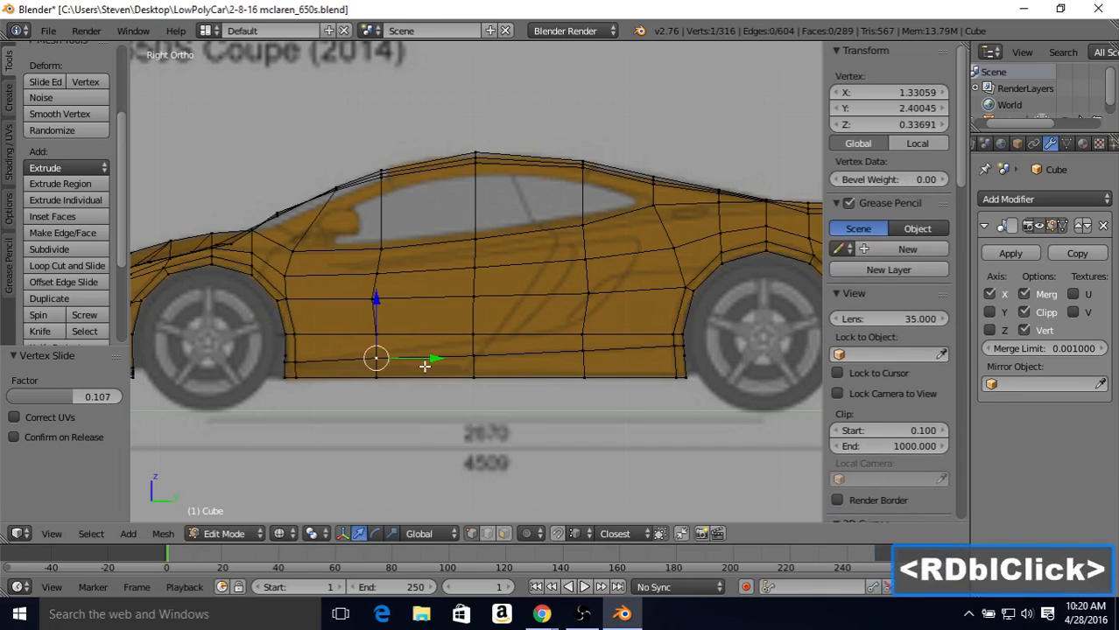
key(v)
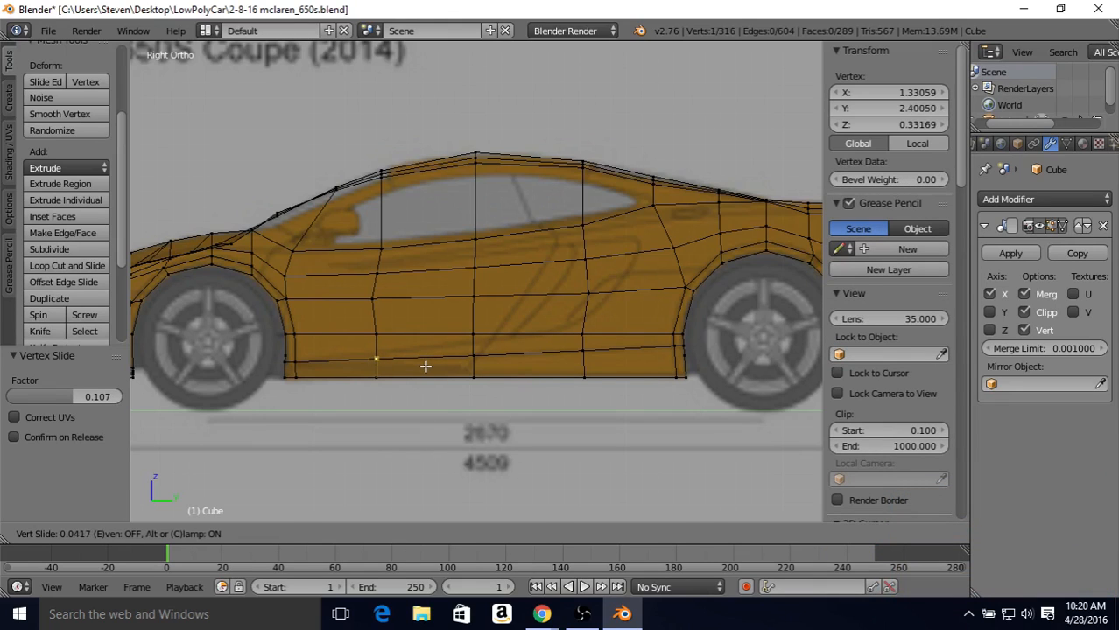
click(426, 366)
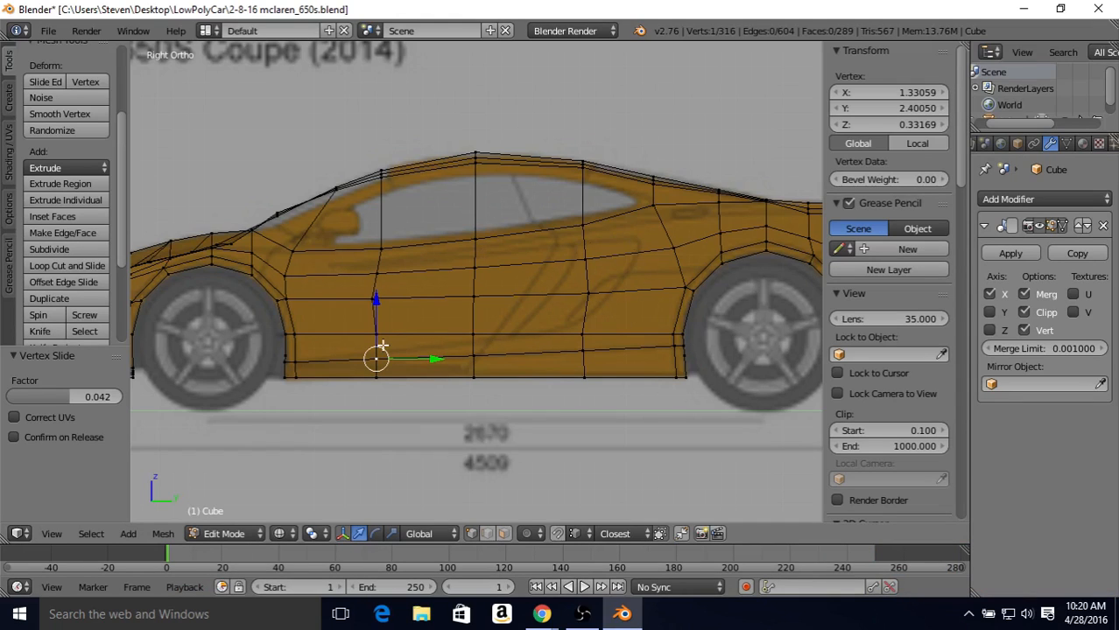
Step: Slide the door vertex just below the window's front base forward along its horizontal edge by a factor of 0.411
right_click(372, 273)
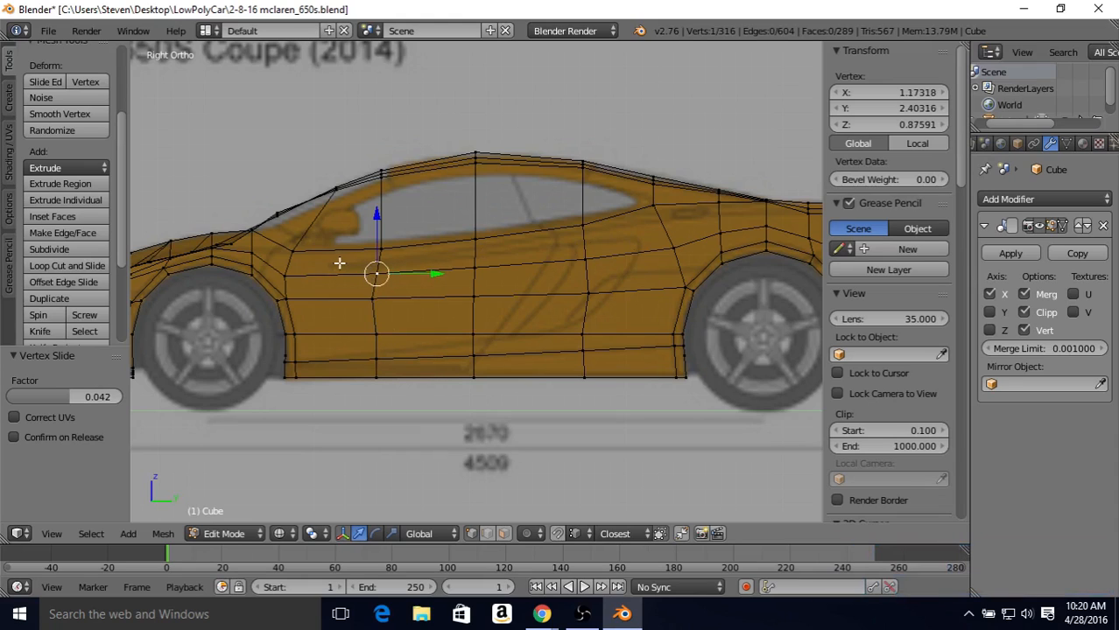
key(shift+v)
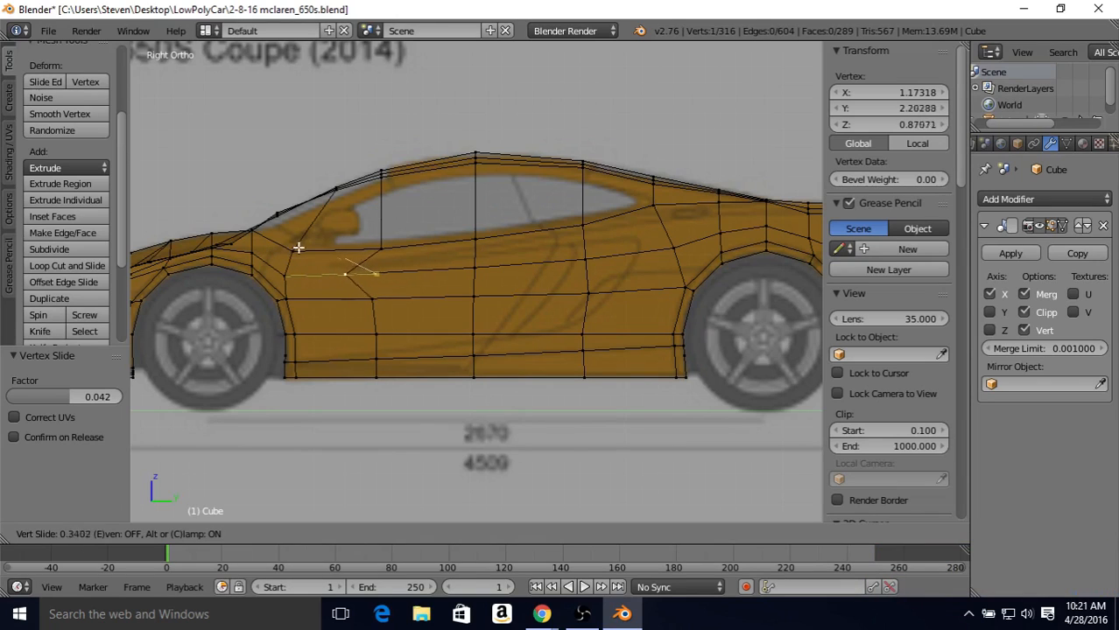
click(292, 245)
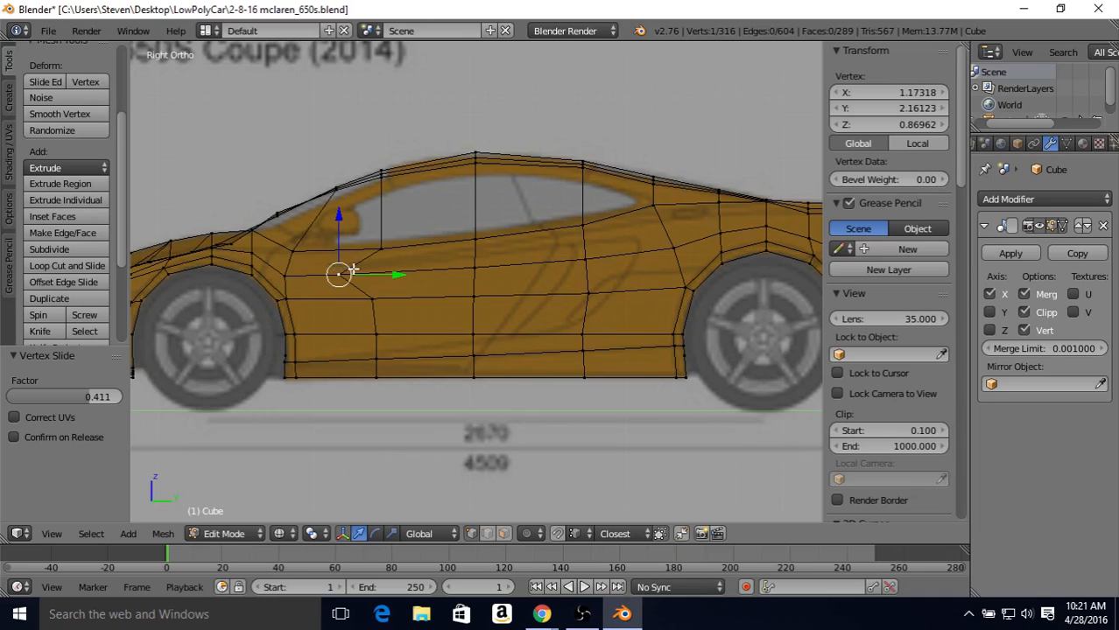
Step: Slide the same door vertex up toward the window base by 0.329, then down its lower edge by 0.081
key(shift+v)
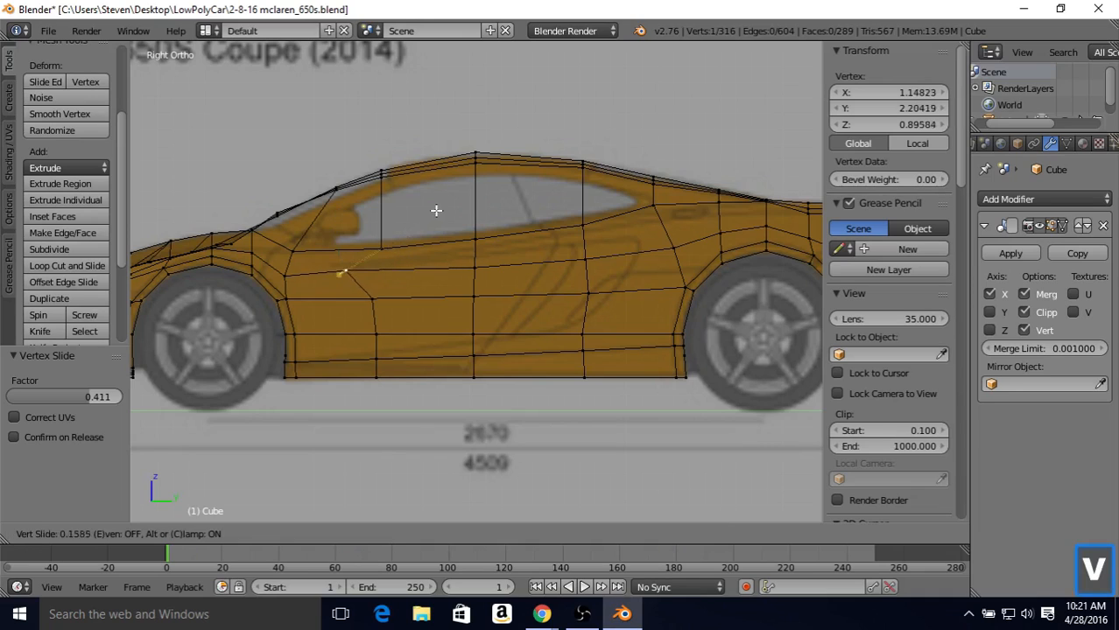
click(444, 206)
drag(353, 207, 350, 268)
right_click(350, 269)
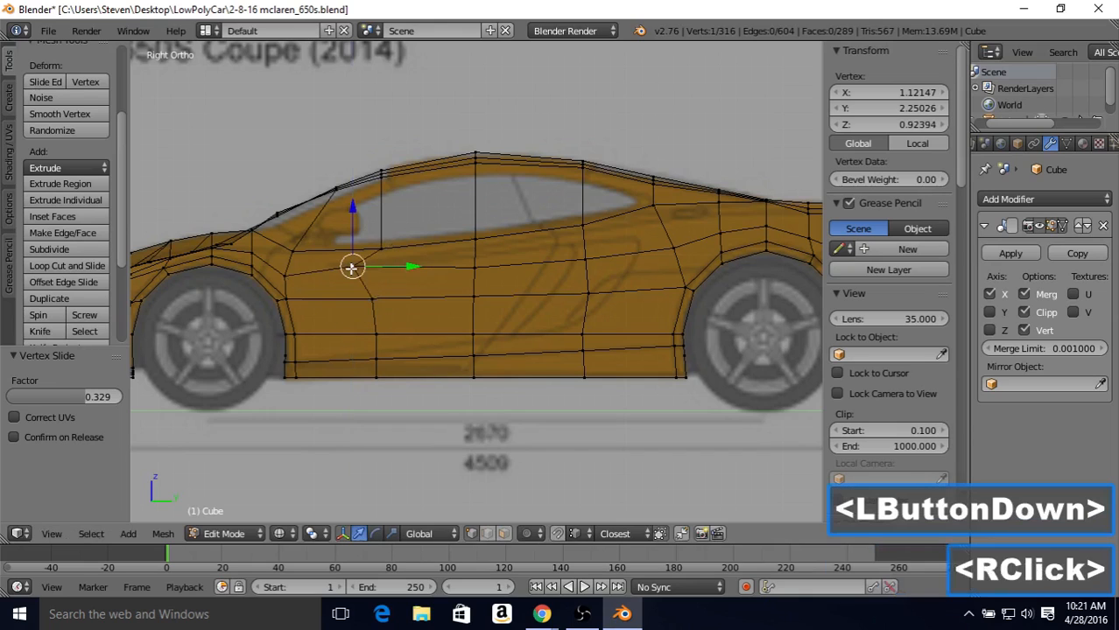
key(shift+v)
click(400, 293)
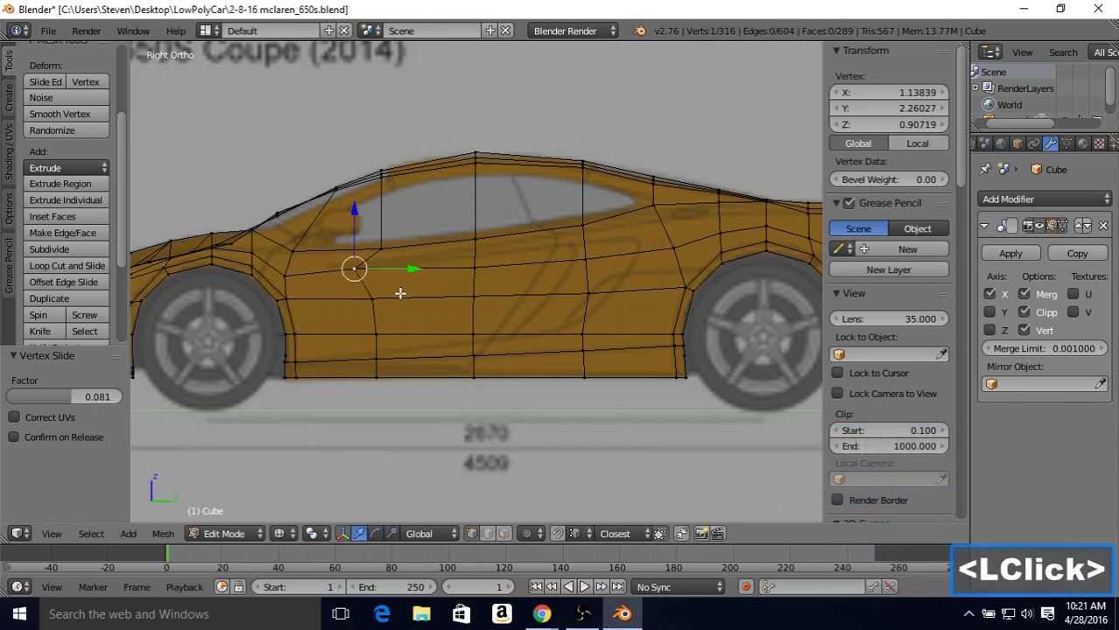
Step: Slide the front door vertex toward the front arch by 0.093 and the mid-door vertex below the window upward by 0.374
key(shift+v)
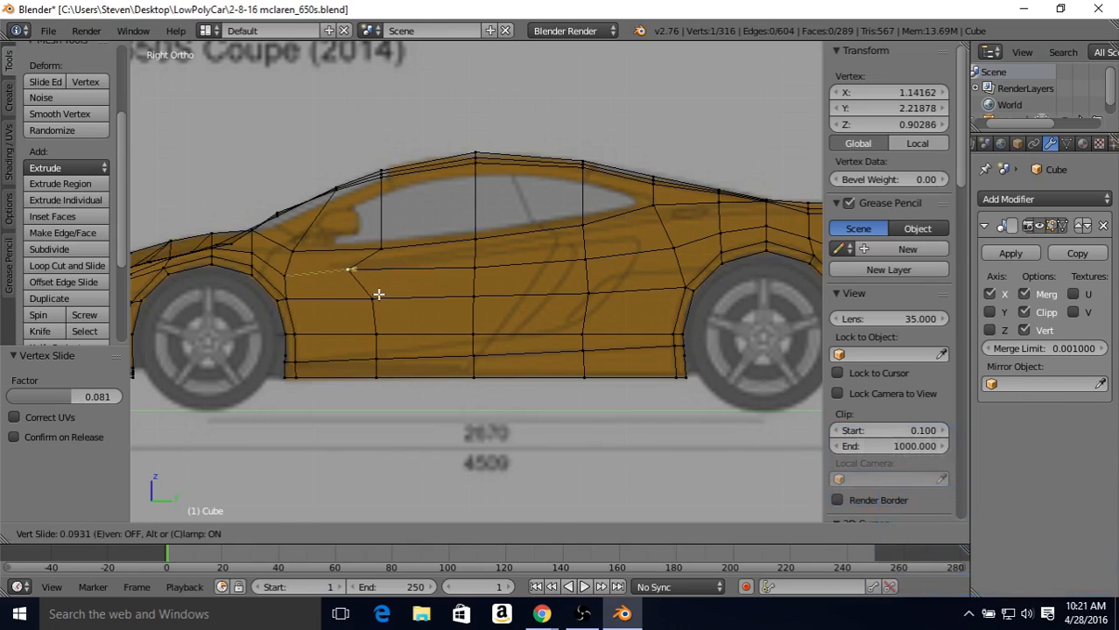
click(376, 293)
right_click(475, 261)
key(shift+v)
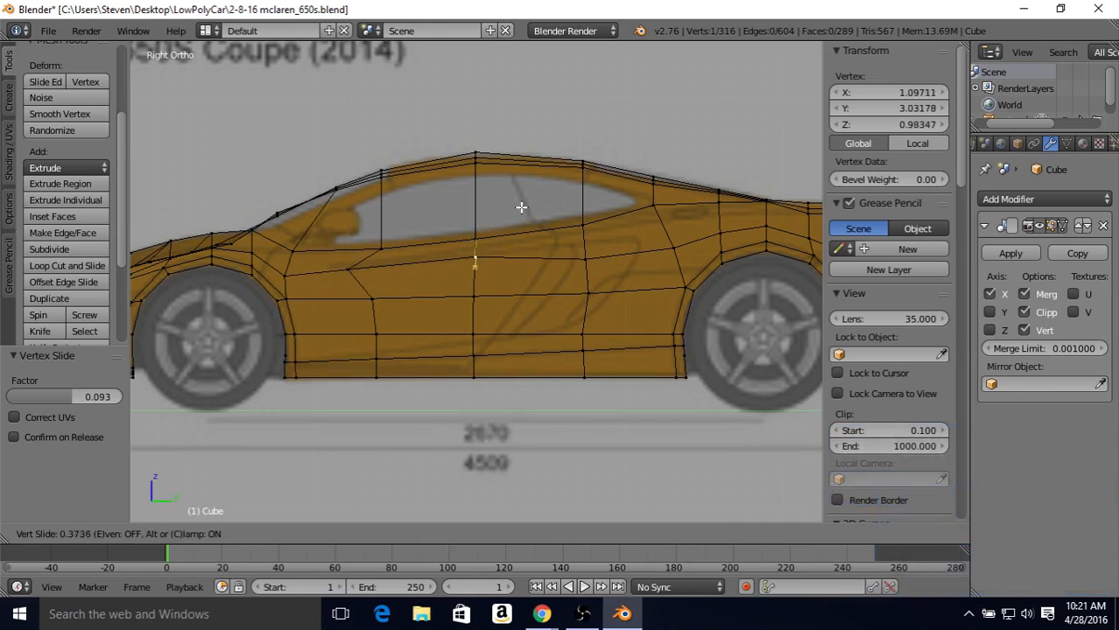
click(521, 208)
Step: Slide the rear door vertex below the window up by 0.526, rearward by 0.657, and up toward the window line by 0.329
right_click(582, 254)
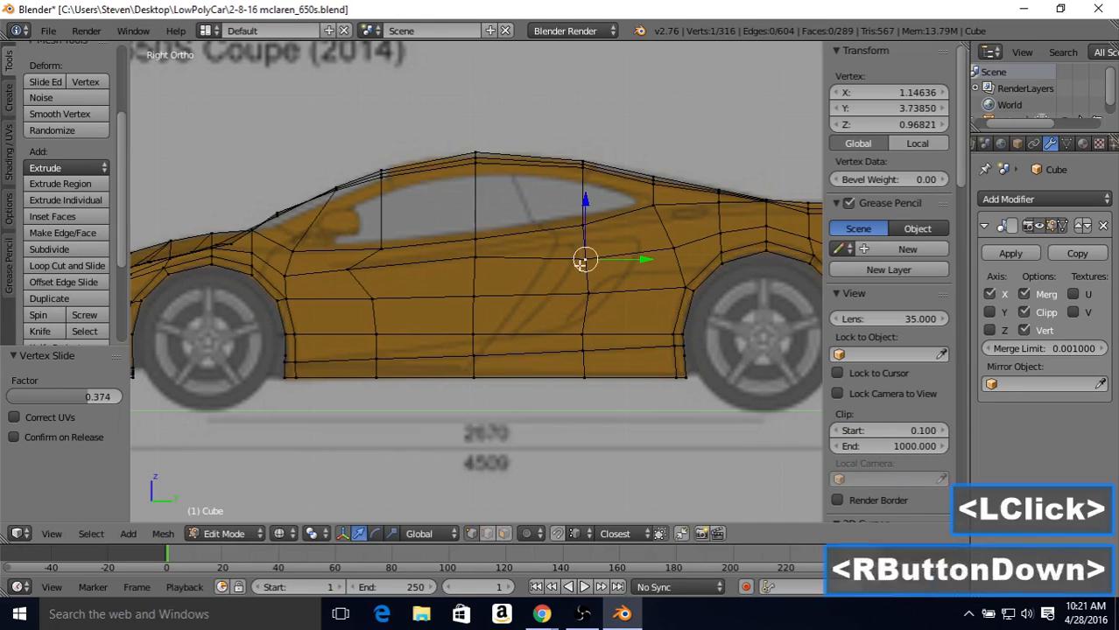
key(shift+v)
click(583, 240)
key(shift+v)
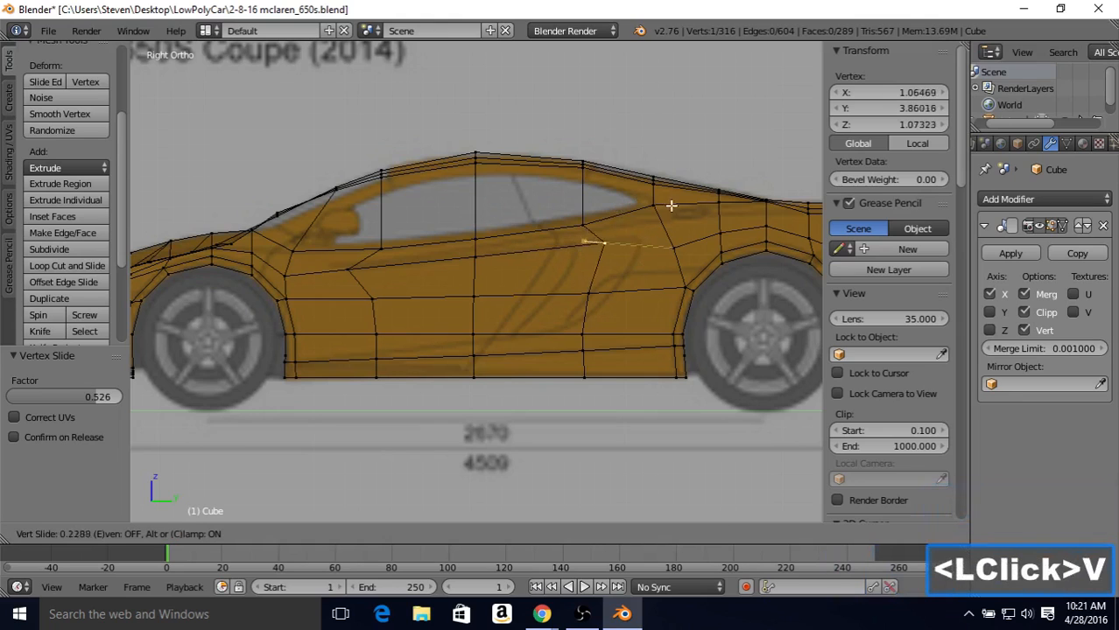
click(705, 213)
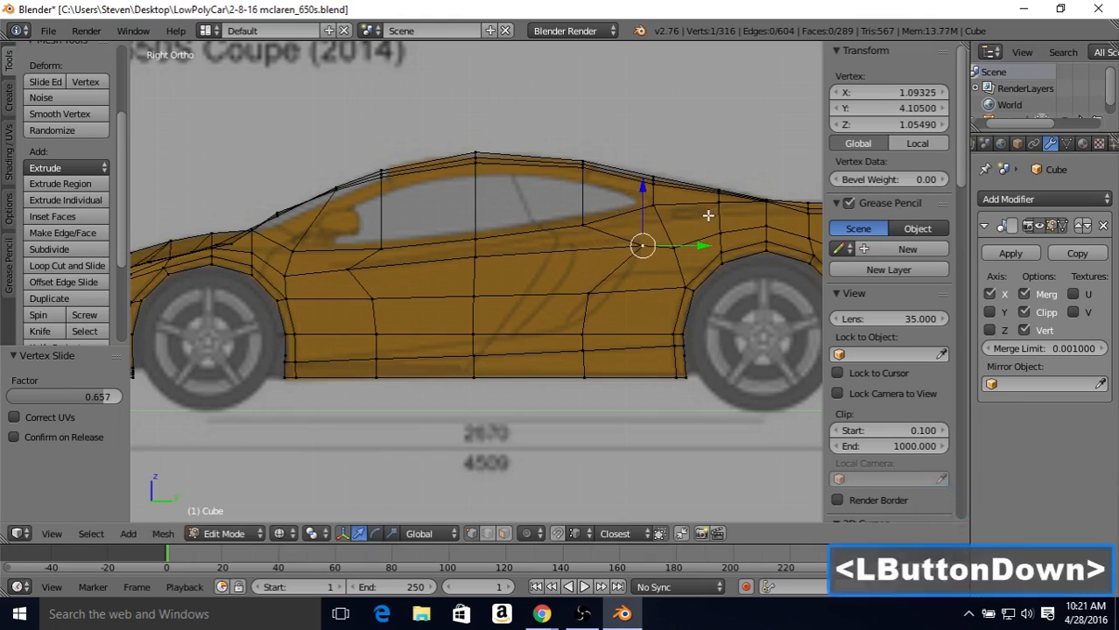
key(shift+v)
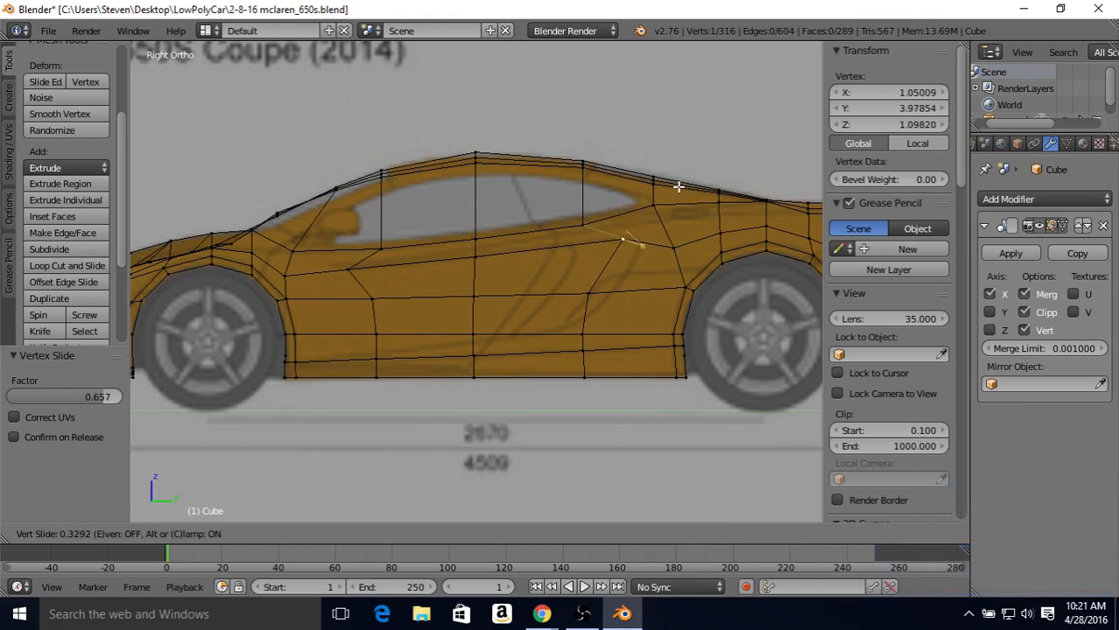
click(680, 187)
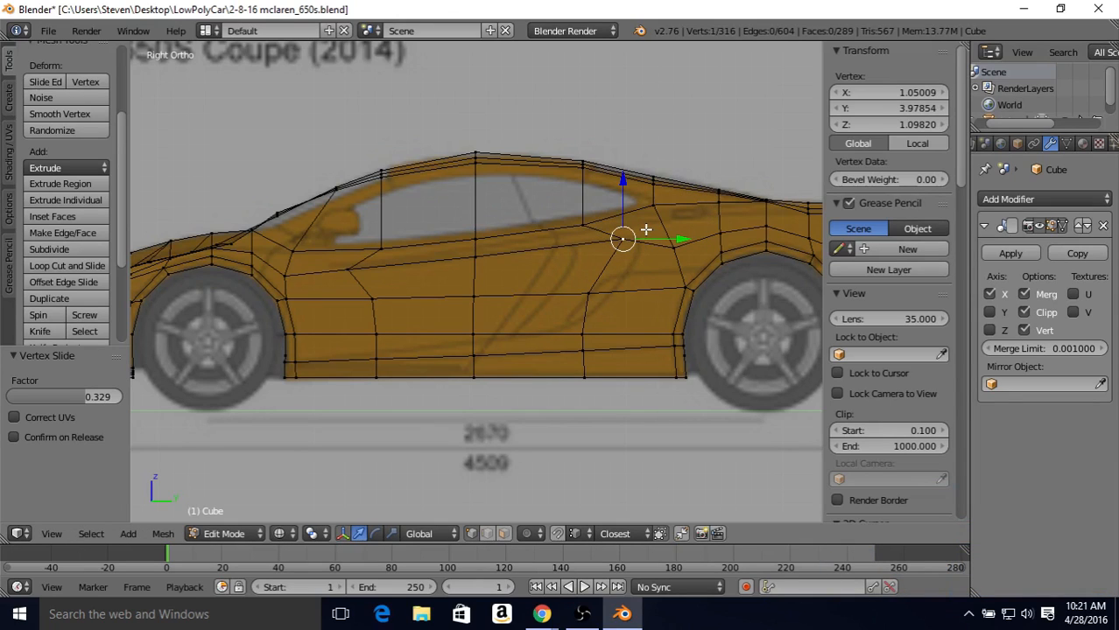
Step: Slide the vertex below it on the mid-height side line rearward toward the rear arch by 0.248
right_click(580, 294)
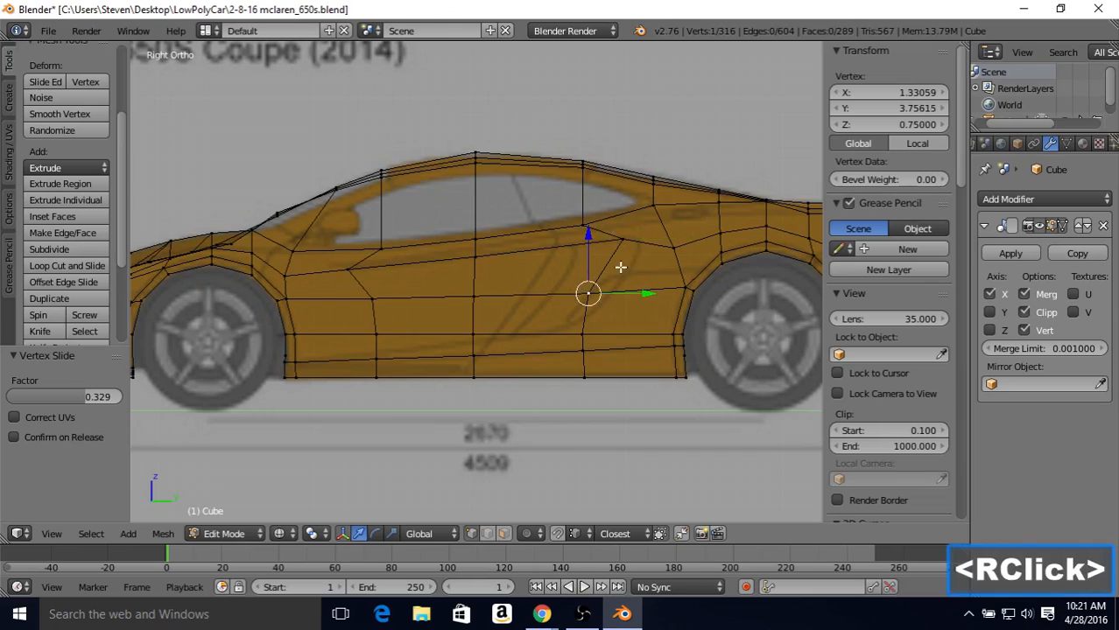
key(shift+v)
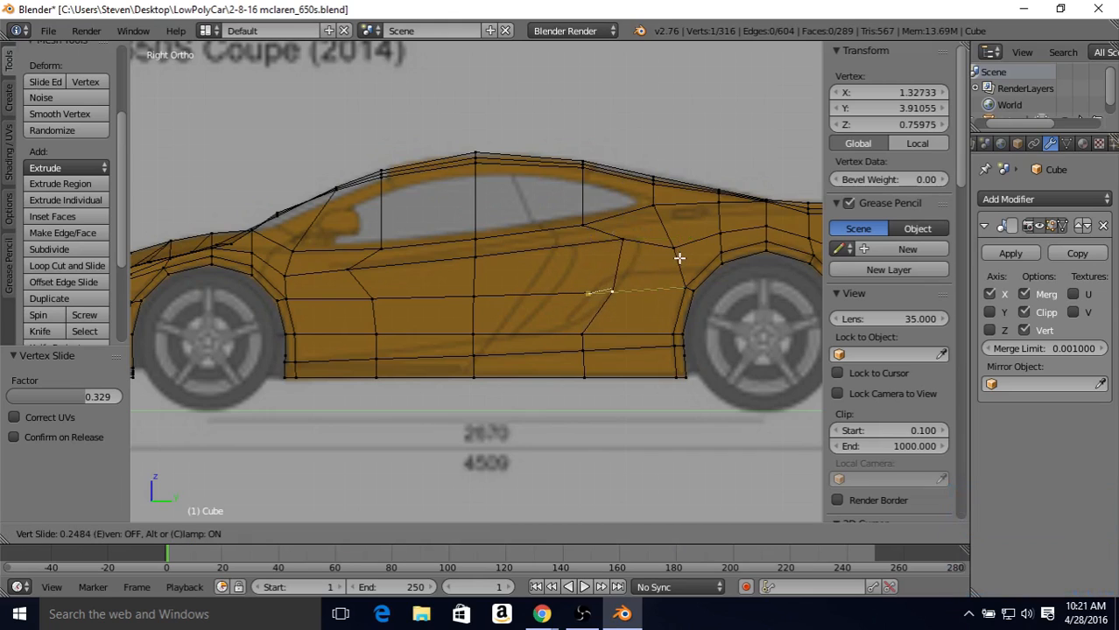
click(674, 255)
Step: Fine-tune the upper rear door vertex with alternating rearward and window-ward slides, ending with 0.344 rearward and 0.189 toward the window line
right_click(627, 238)
key(shift+v)
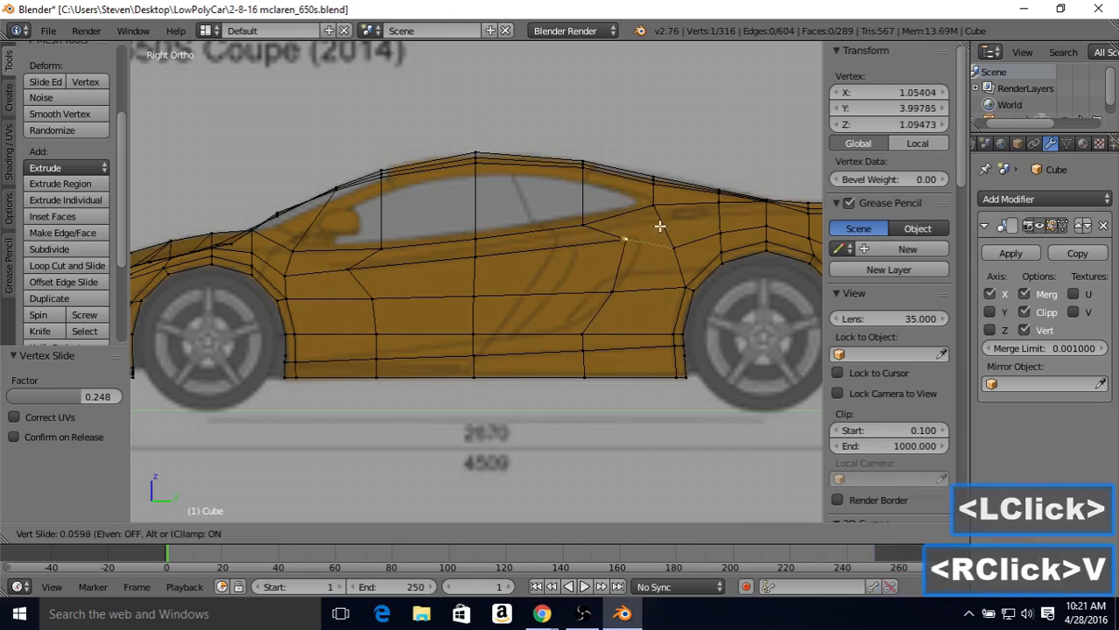
click(664, 221)
key(shift+v)
click(672, 213)
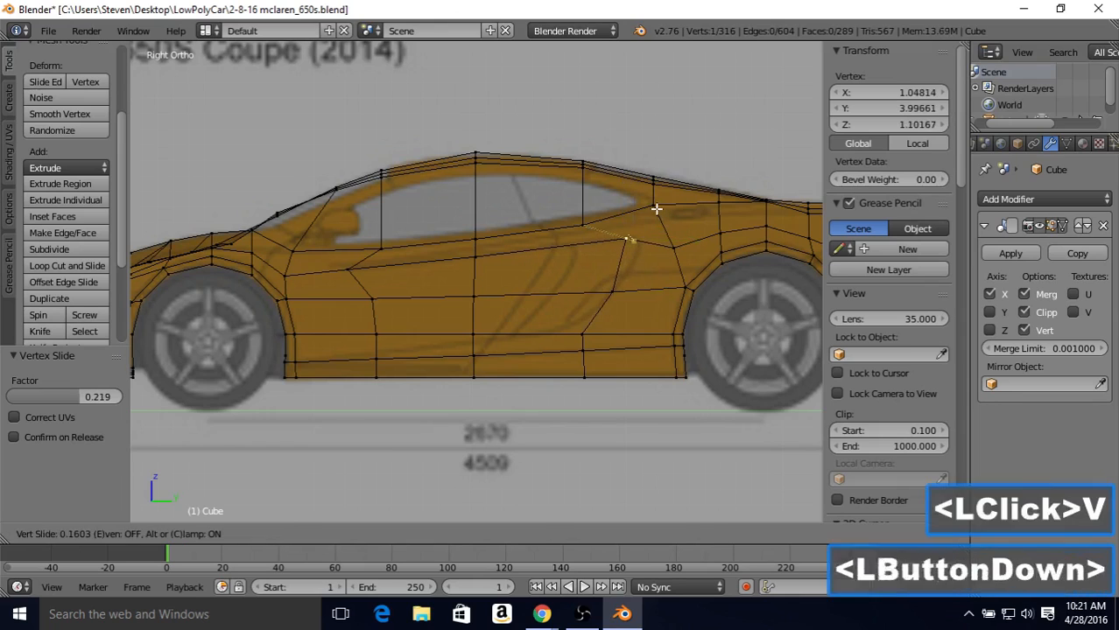
key(shift+v)
click(678, 207)
key(shift+v)
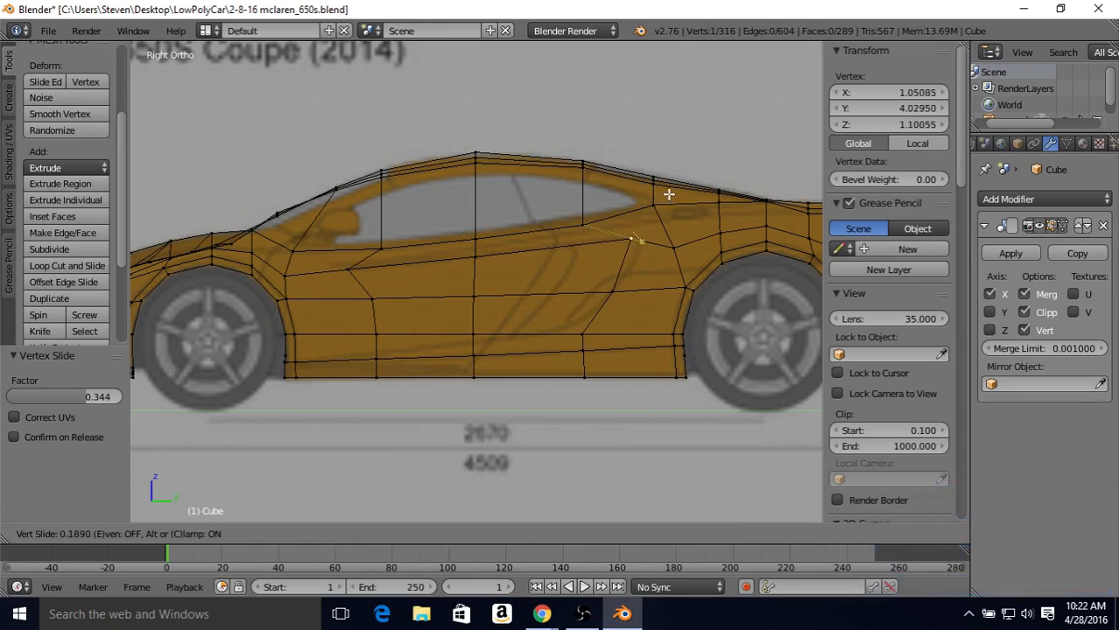
click(668, 195)
Step: Slide the lower side vertex ahead of the rear arch up its vertical edge by 0.323, then forward by 0.054
right_click(582, 333)
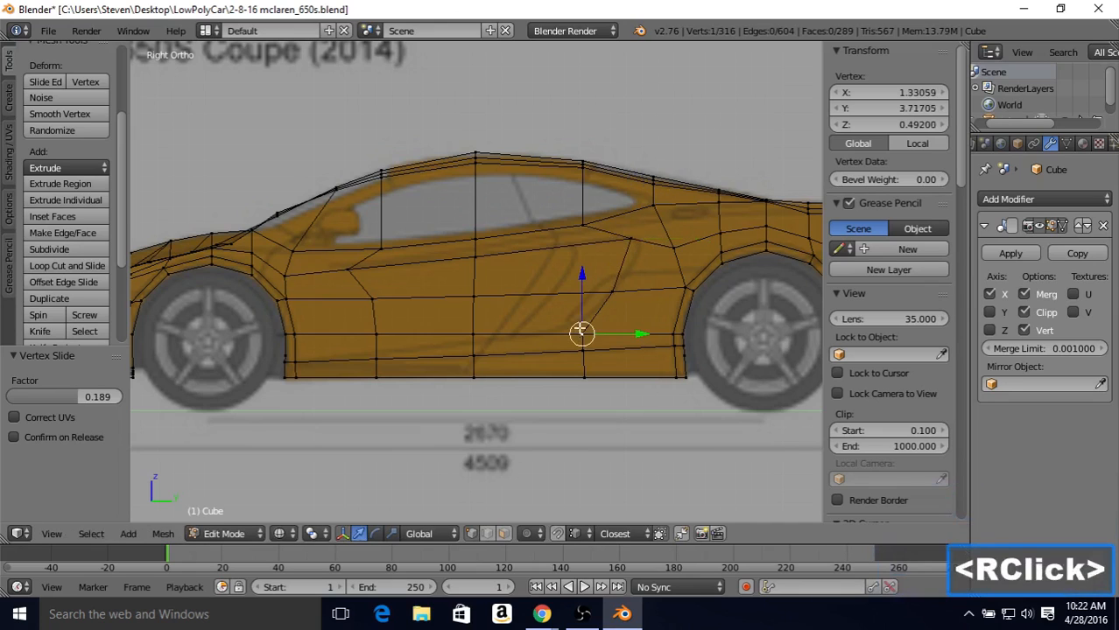
key(shift+v)
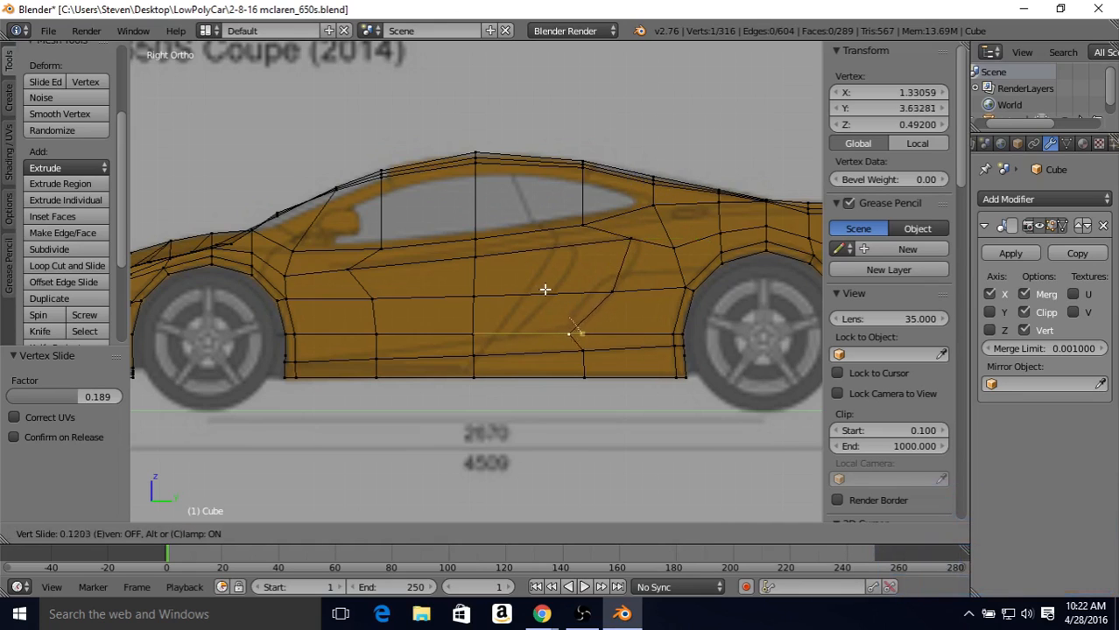
click(548, 288)
key(shift+v)
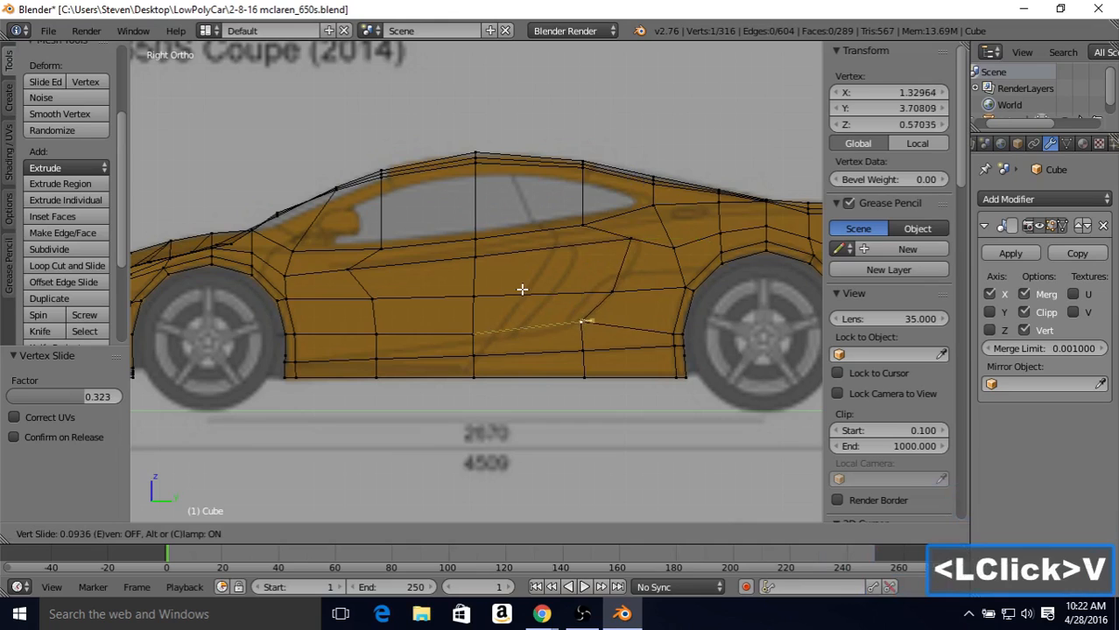
click(528, 291)
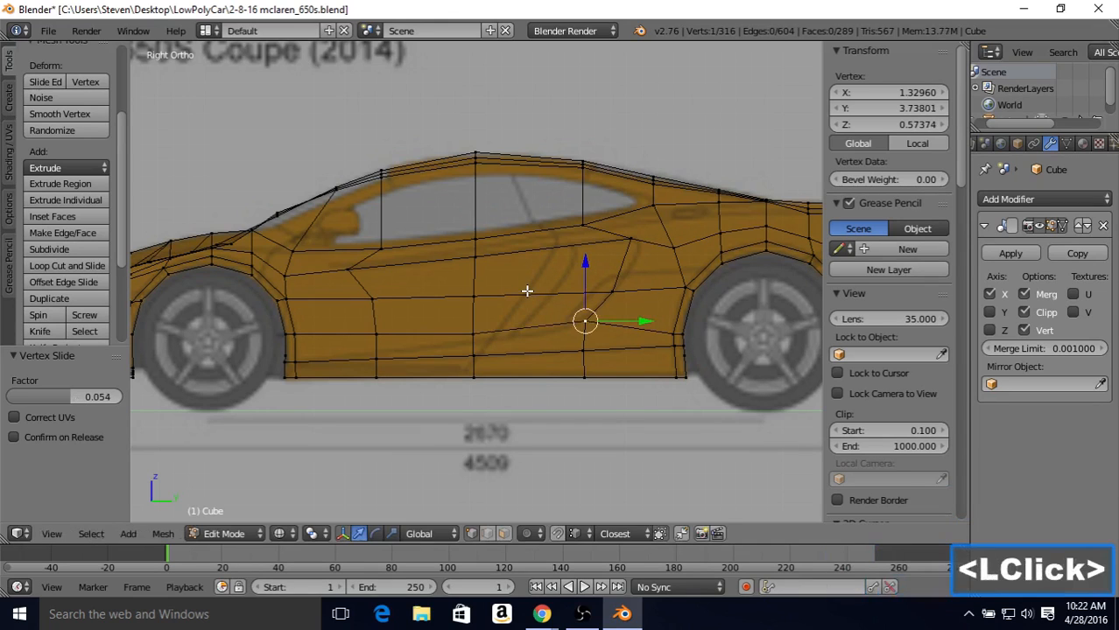
Step: Slide the lower mid-door vertex down by 0.318, then the vertex ahead of the rear arch forward by 0.175 and back by 0.109
right_click(487, 329)
key(shift+v)
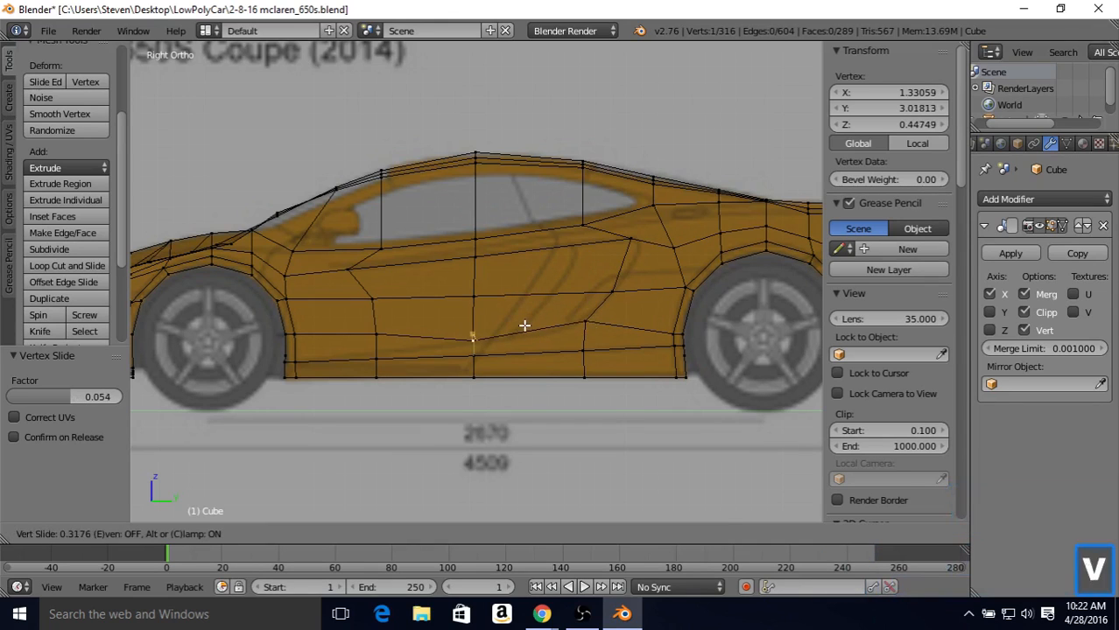
click(525, 326)
right_click(587, 326)
key(shift+v)
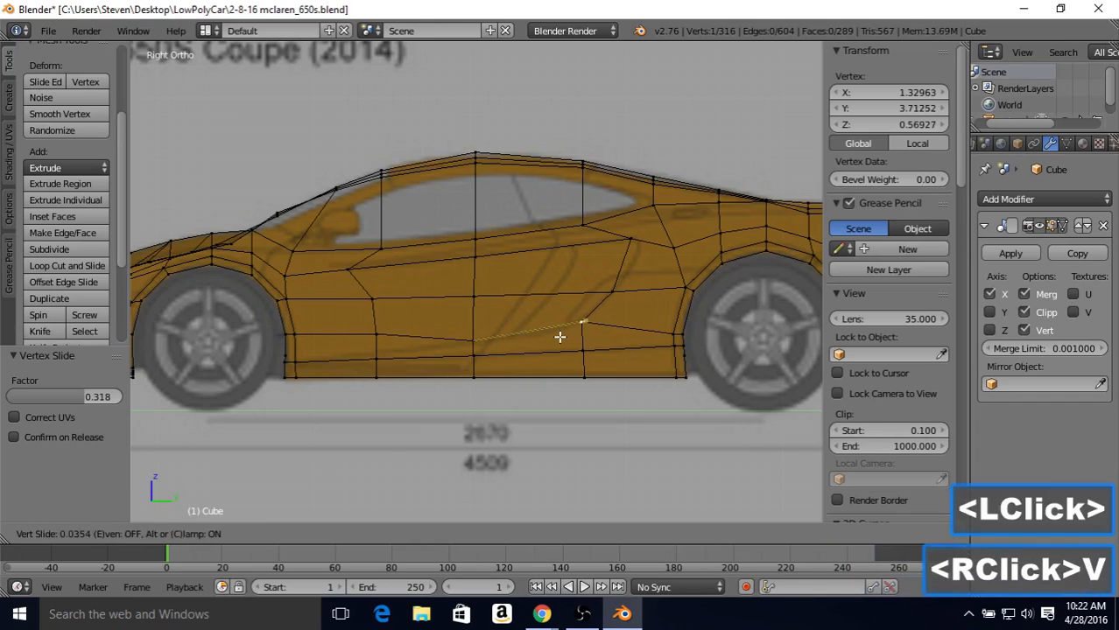
click(545, 339)
key(shift+v)
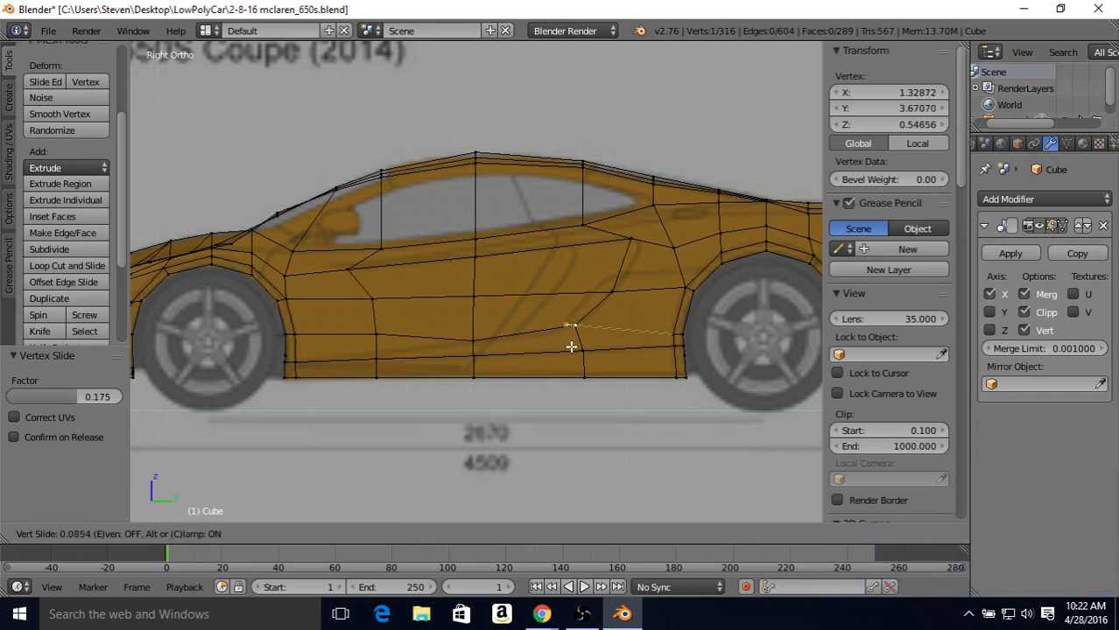
click(573, 347)
Step: Slide the lower door vertex behind the front arch down toward the bottom edge loop by 0.733
right_click(377, 331)
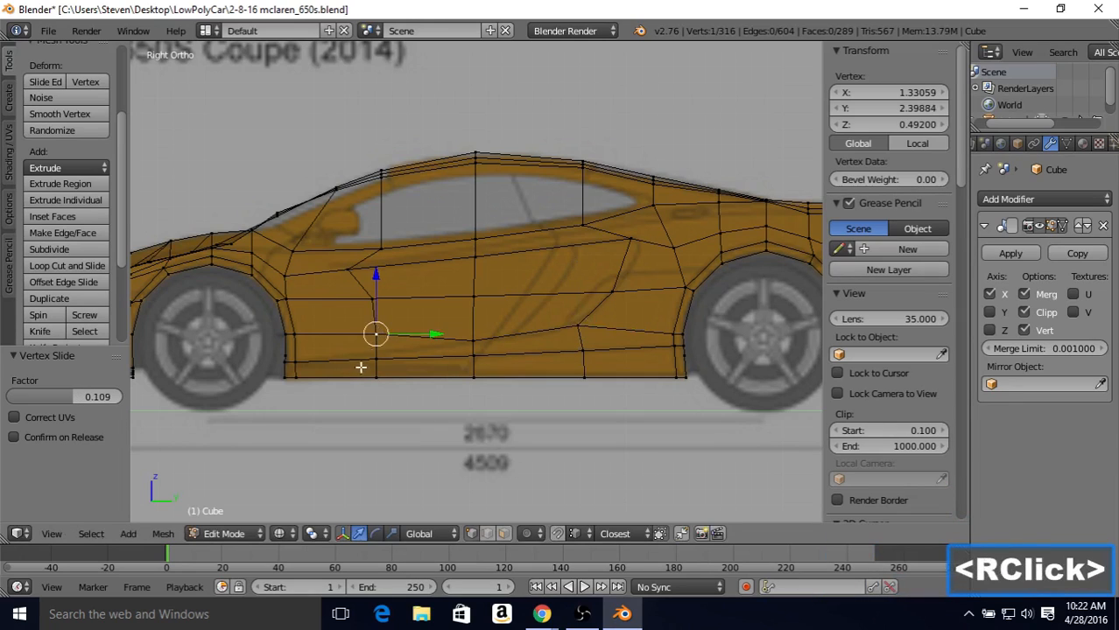
key(shift+v)
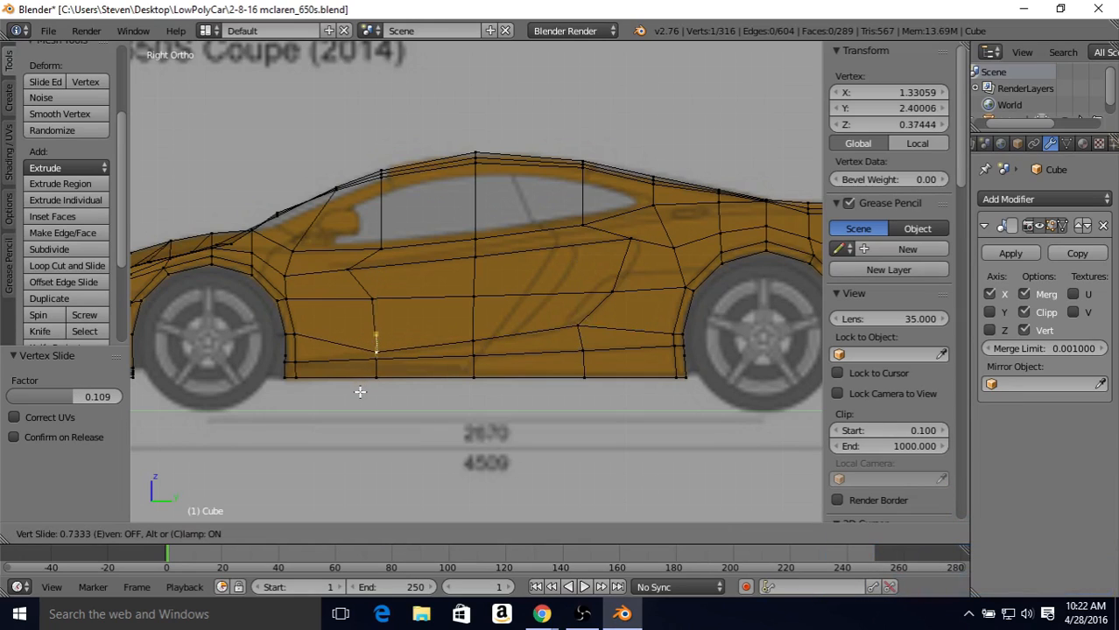
click(360, 393)
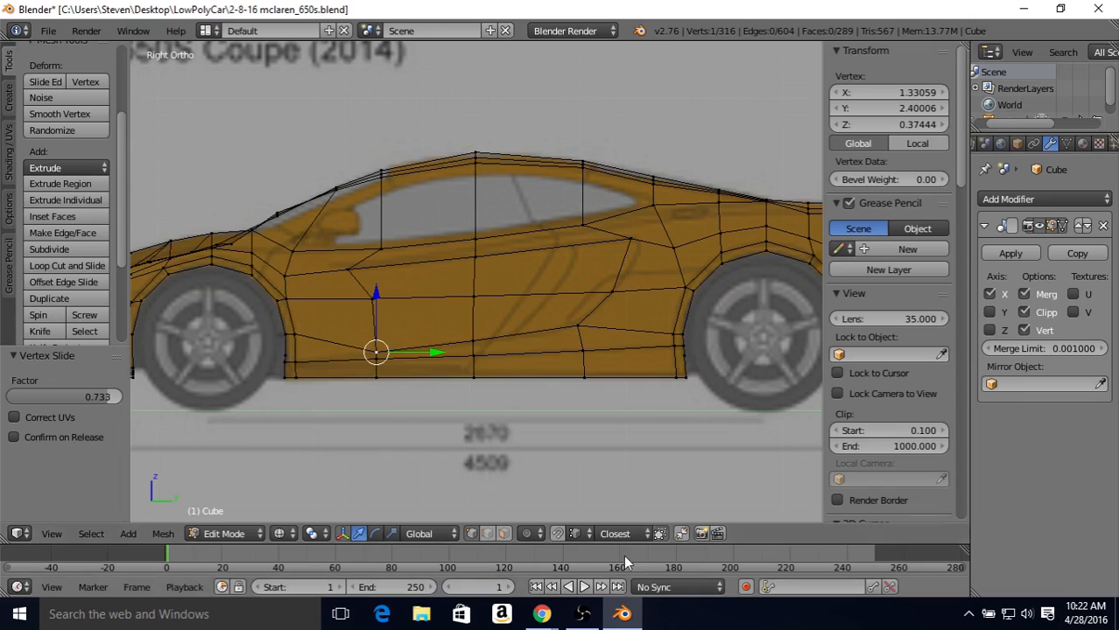
Step: In solid shading, subdivide the two short vertical edges at the lower rear of the front arch with one cut
click(489, 532)
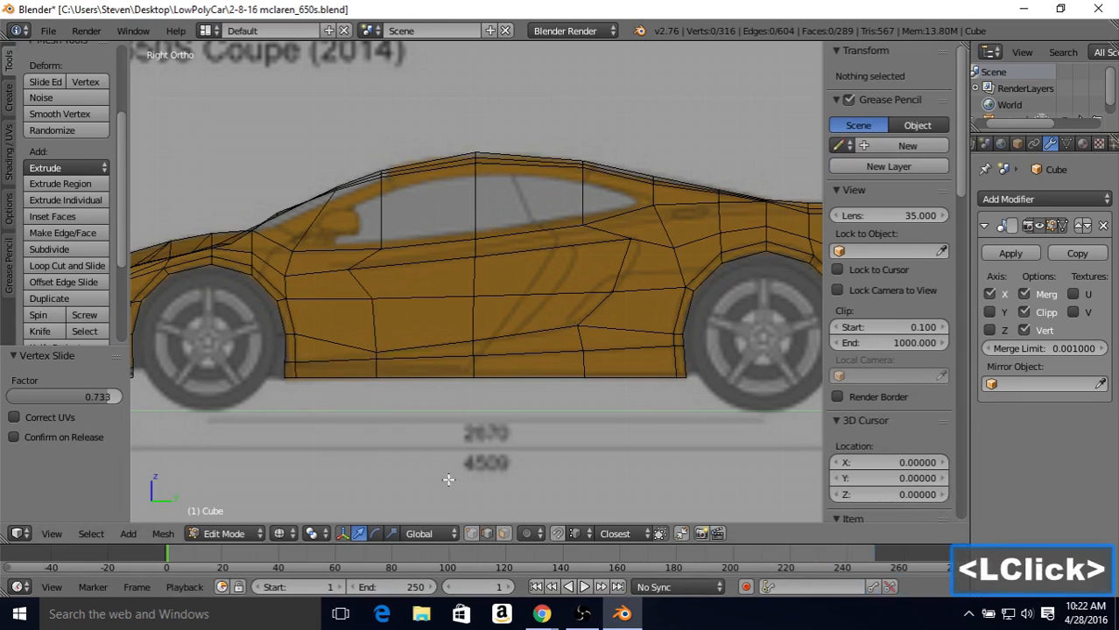
key(z)
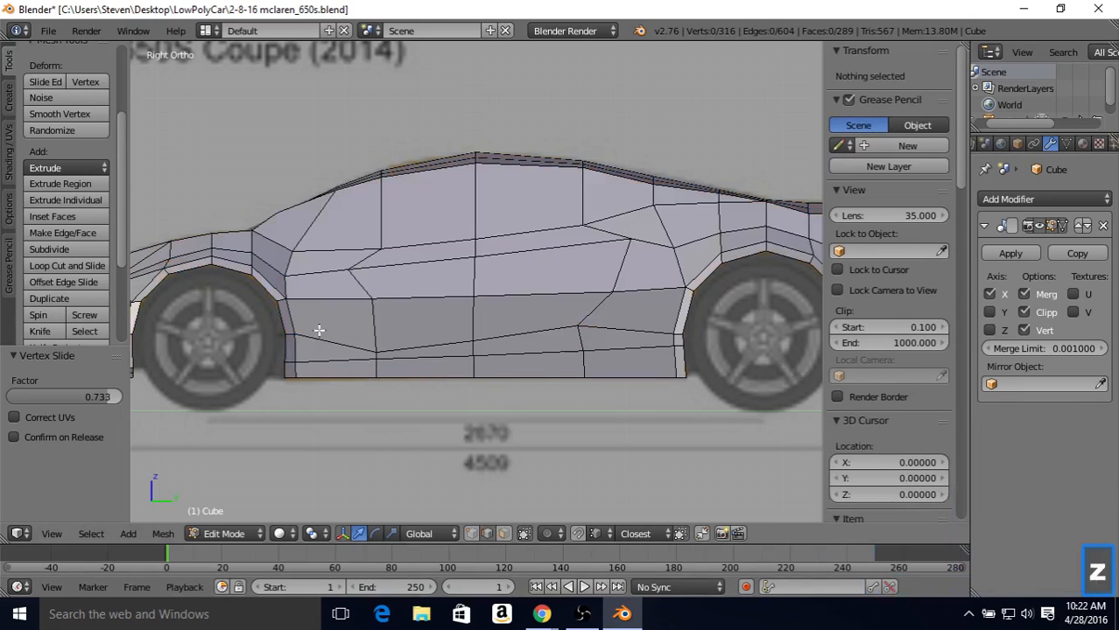
middle_drag(319, 330, 339, 367)
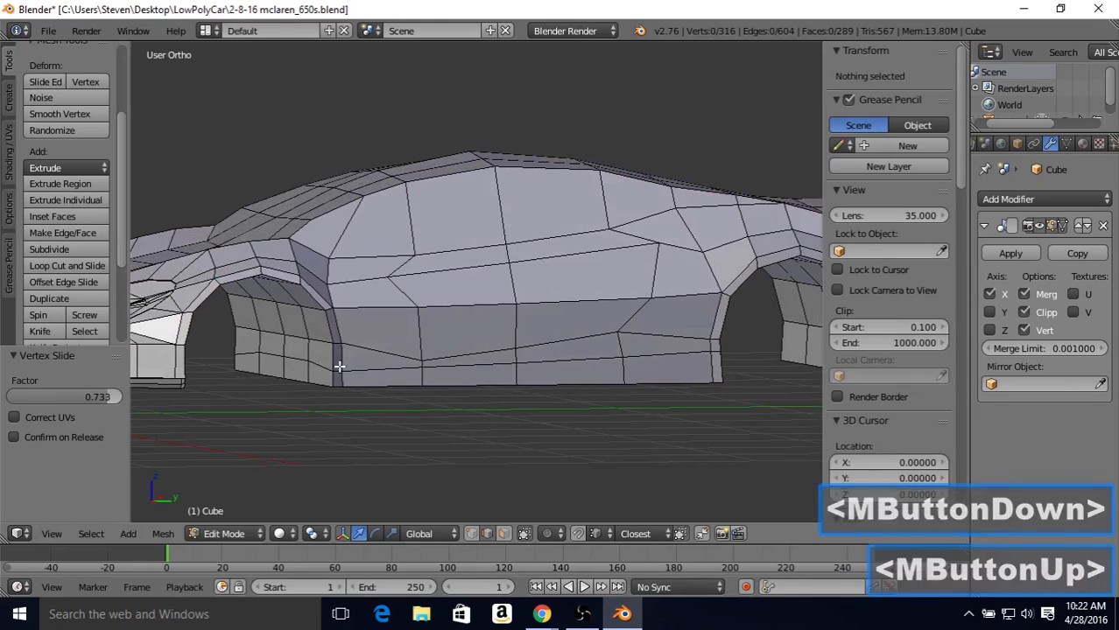
right_click(338, 355)
shift+right_click(335, 356)
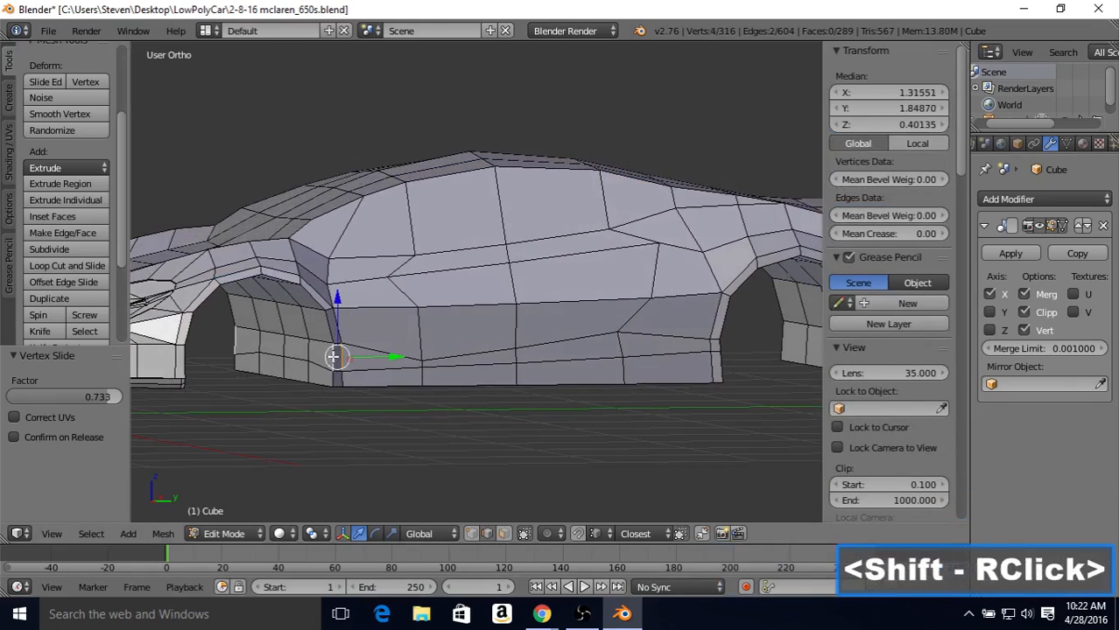
click(87, 250)
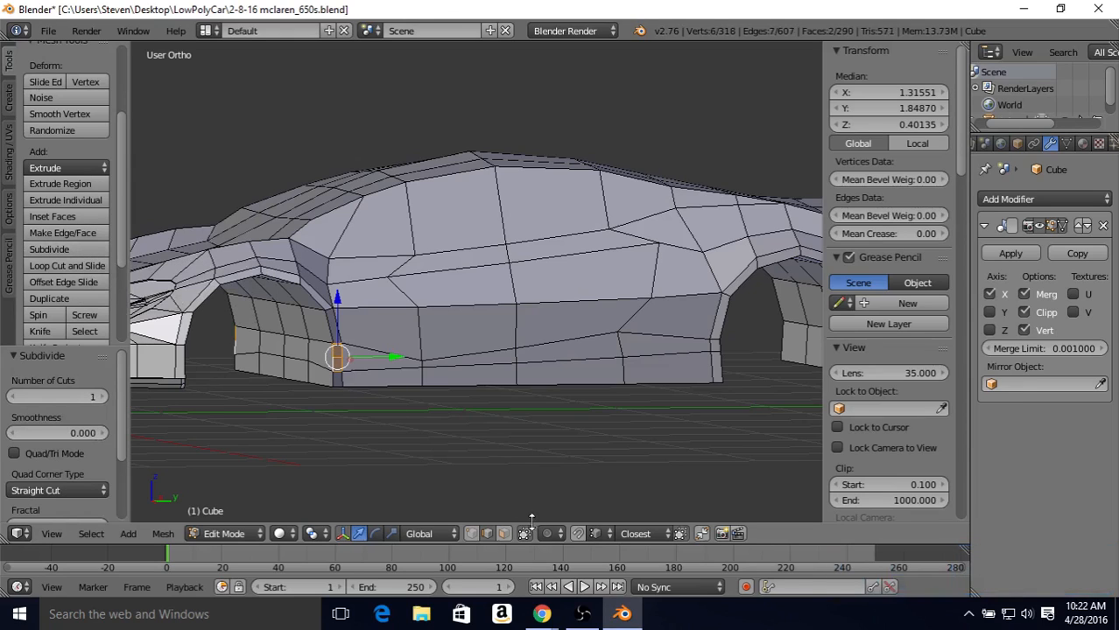
Step: Connect the new midpoint vertex on the arch's inner edge to the neighbouring vertex inside the front wheel well
click(474, 534)
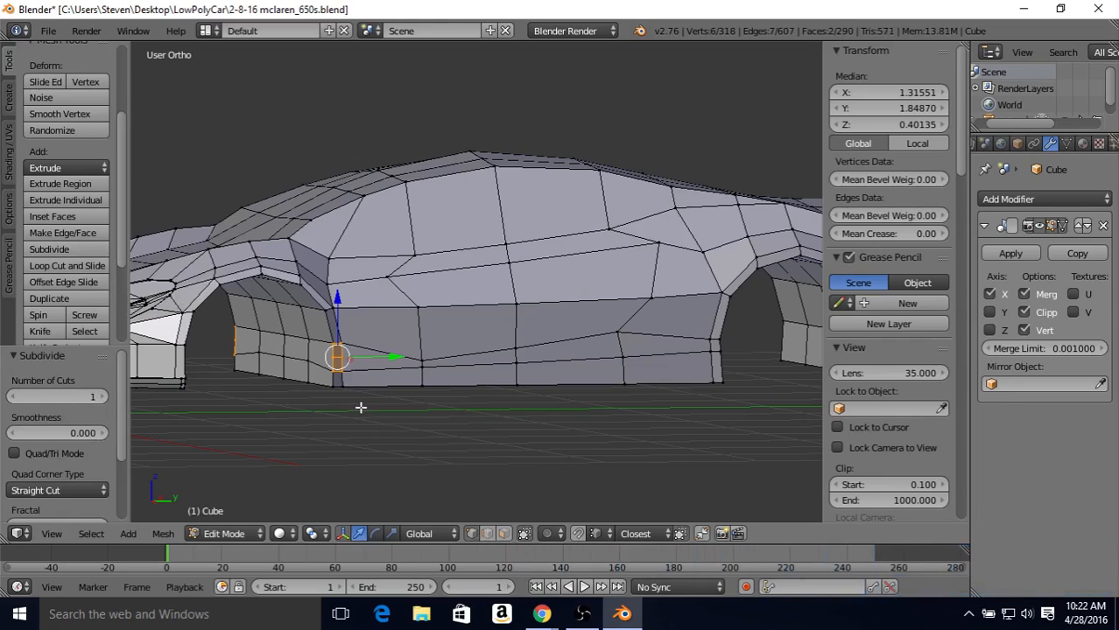
right_click(337, 358)
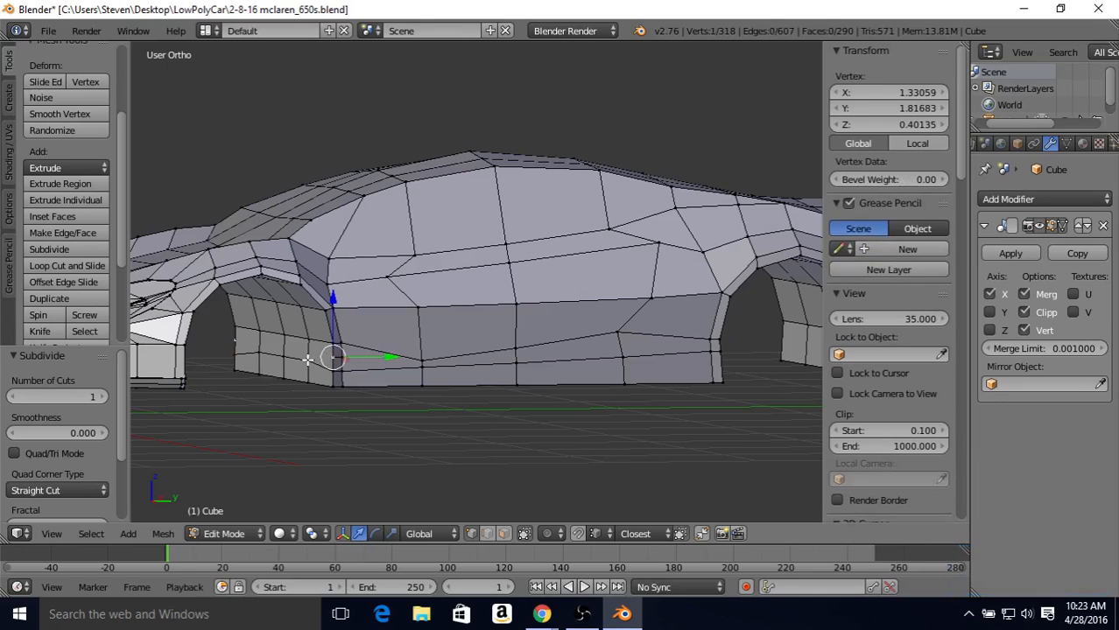
shift+right_click(307, 358)
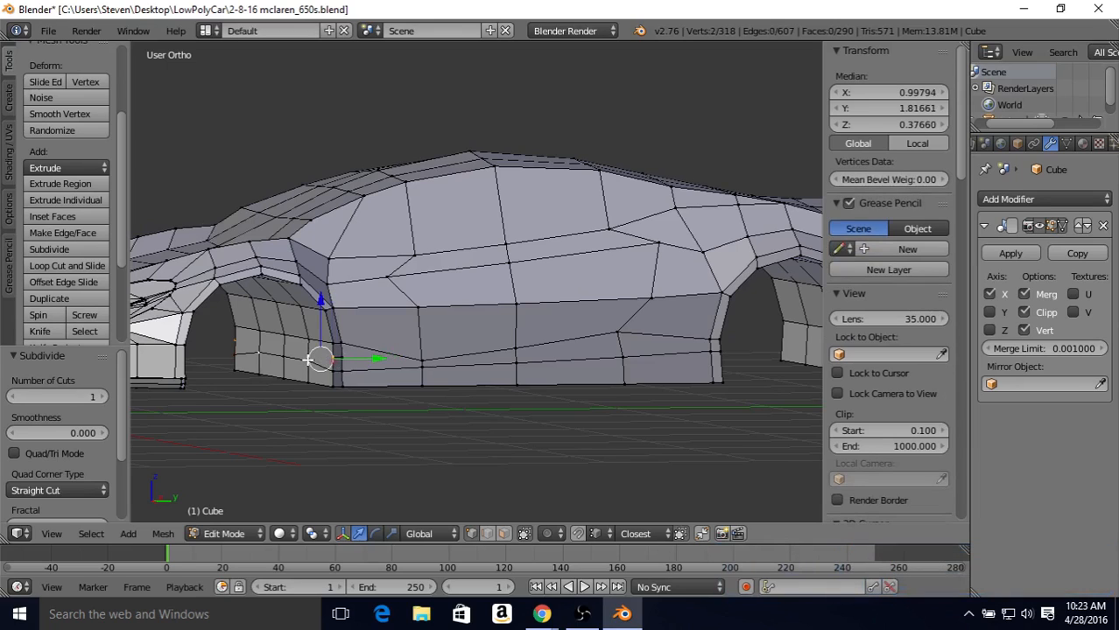
key(j)
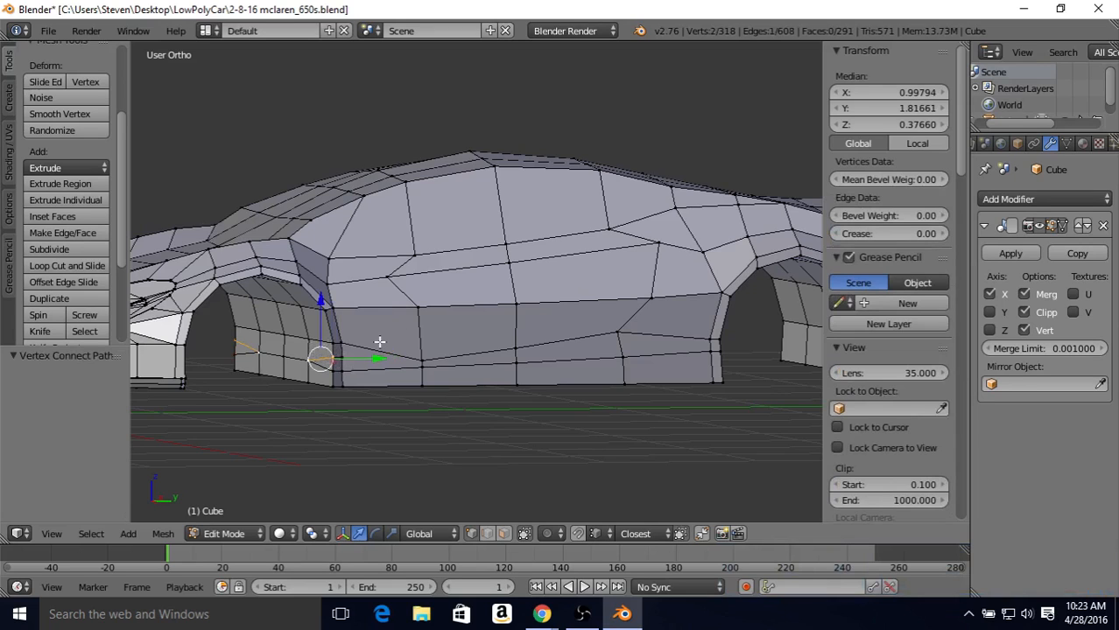
Step: Connect the new midpoint vertex on the arch's outer edge to the lowered door vertex behind the front arch
middle_drag(377, 342, 308, 354)
right_click(323, 355)
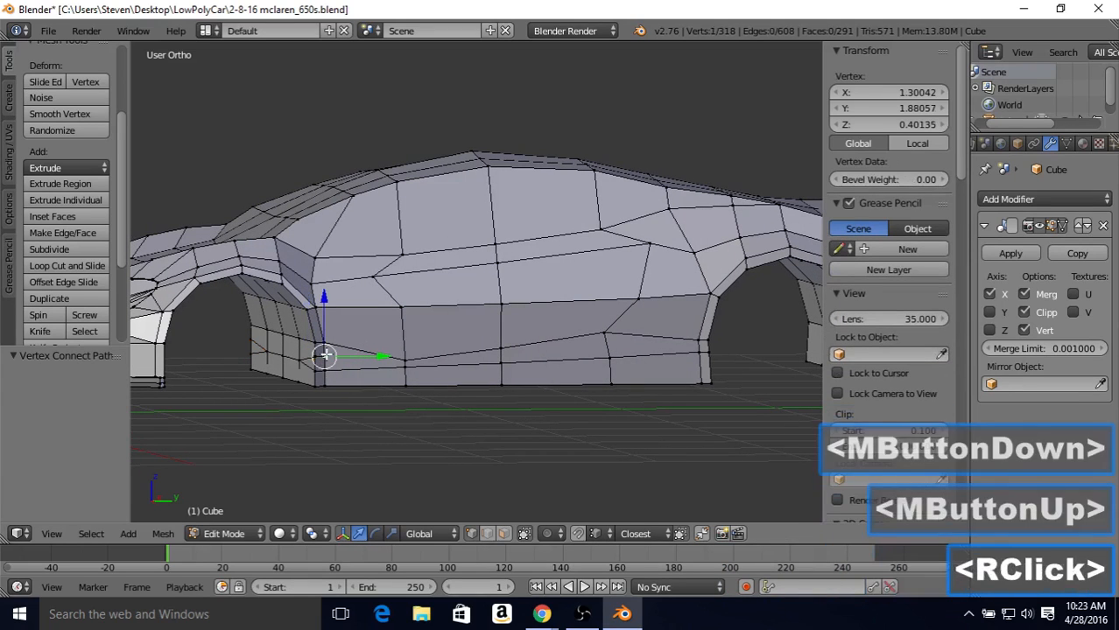
shift+right_click(404, 357)
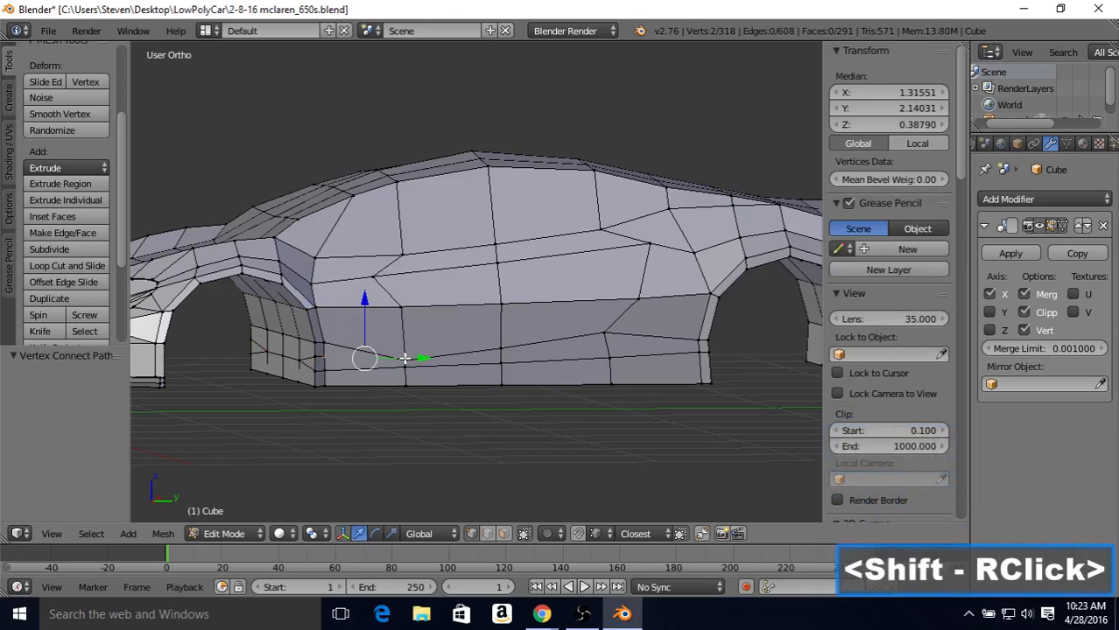
key(j)
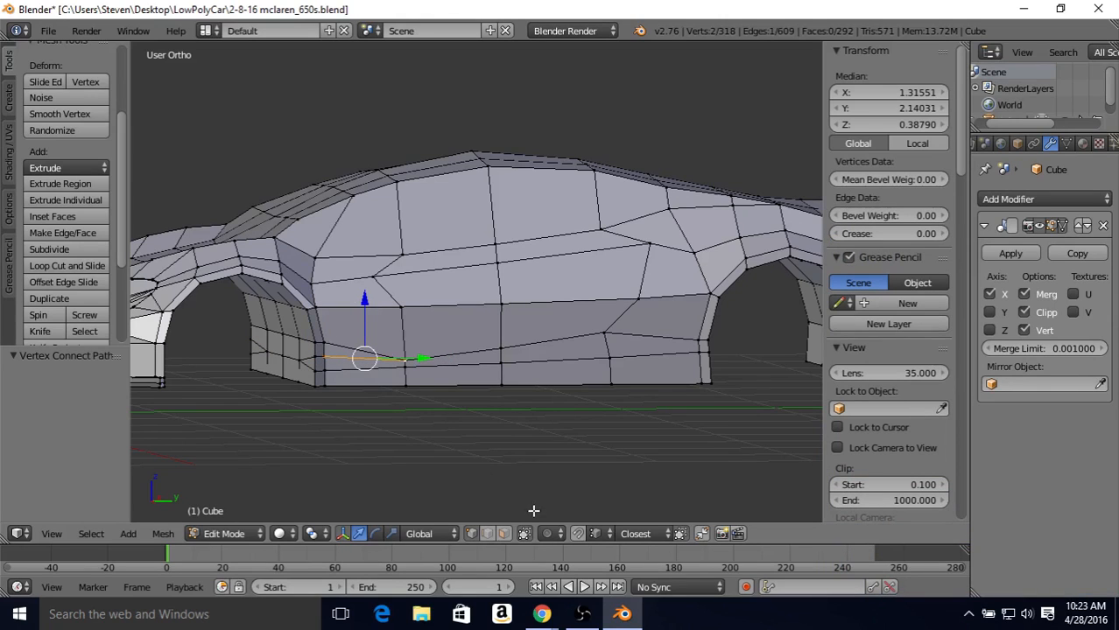
Step: Dissolve the slanted edge joining the upper vertex behind the front arch to the lowered door vertex
click(483, 533)
right_click(340, 346)
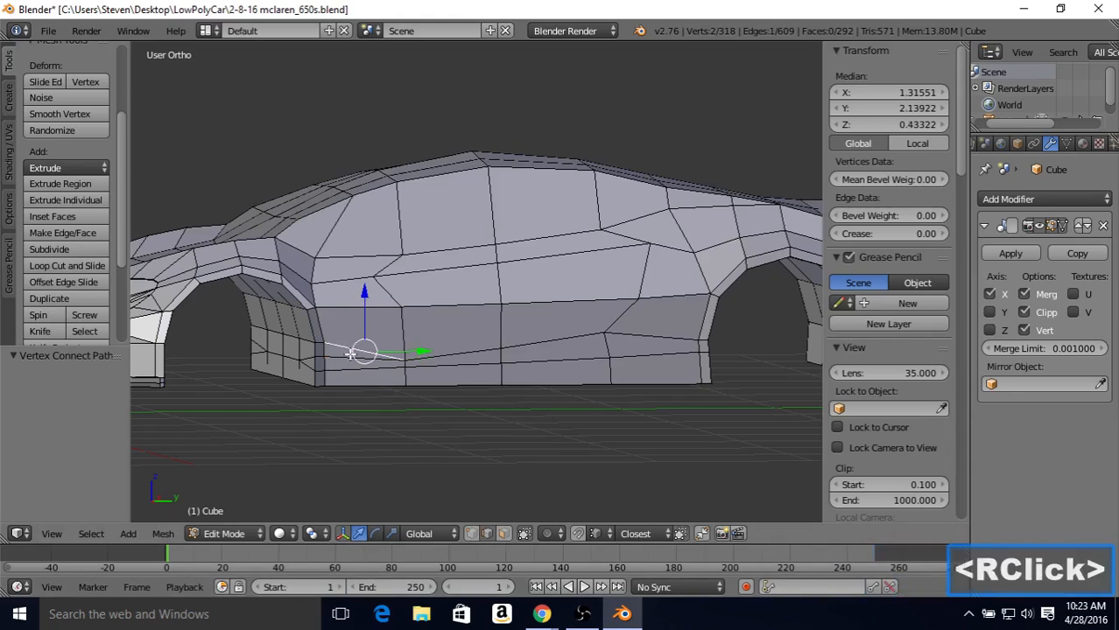
key(Delete)
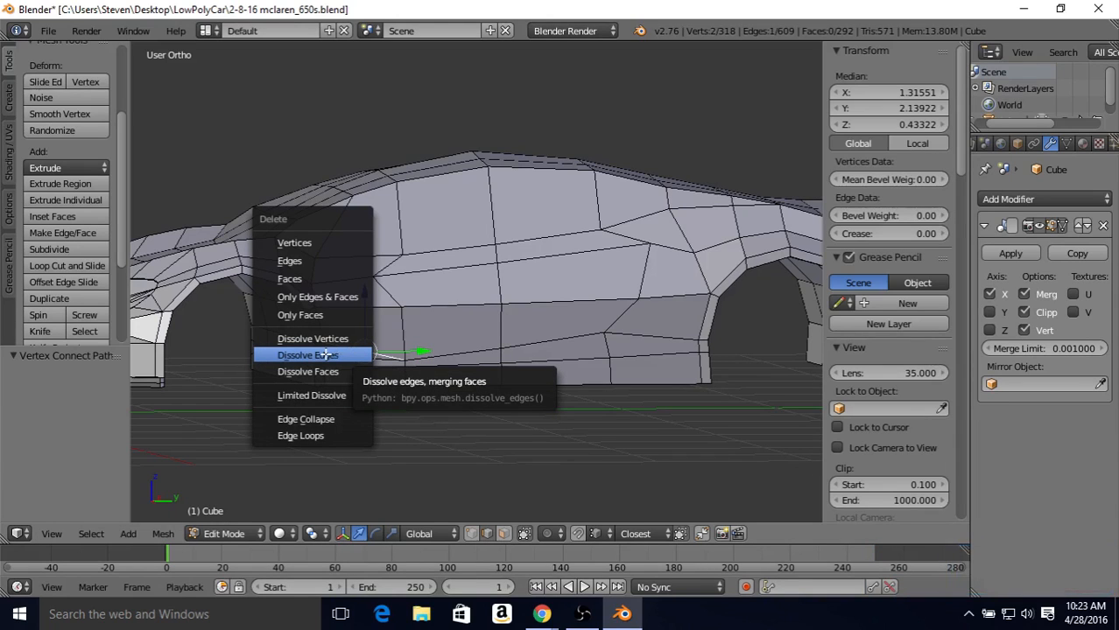
click(326, 354)
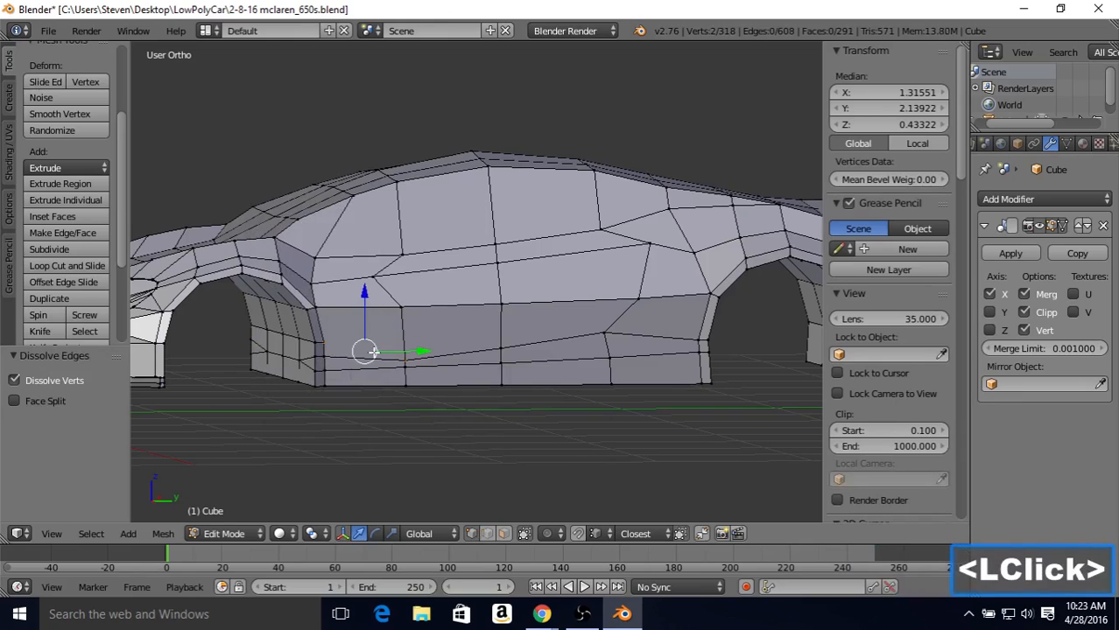
Step: Connect the upper vertex on the front arch's outer rear edge to the door vertex diagonally above and behind it
right_click(328, 342)
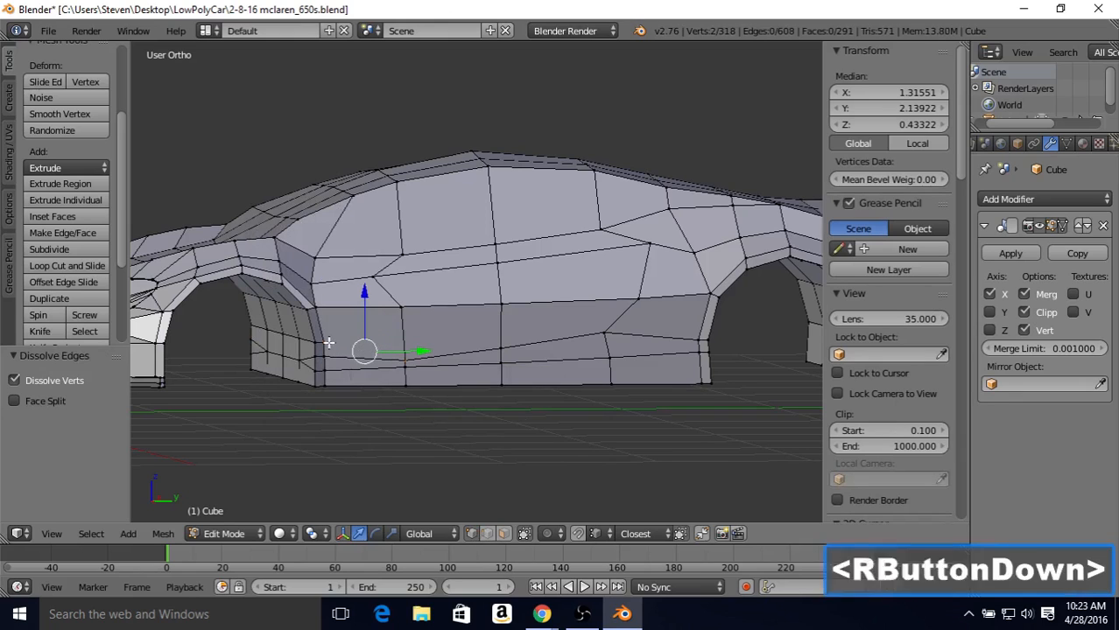
shift+right_click(404, 308)
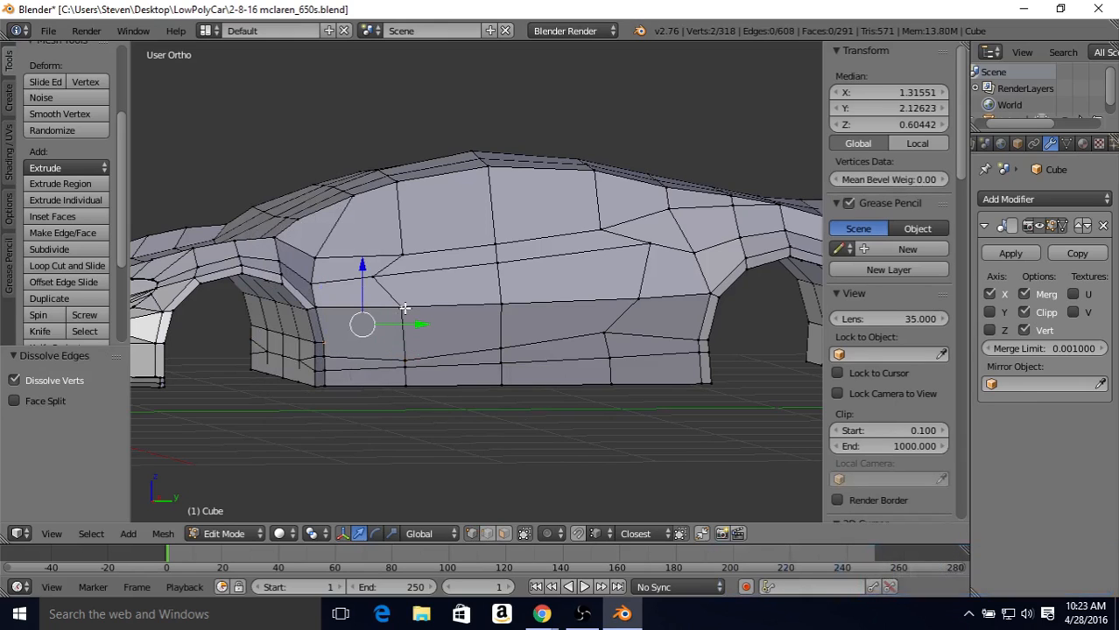
key(j)
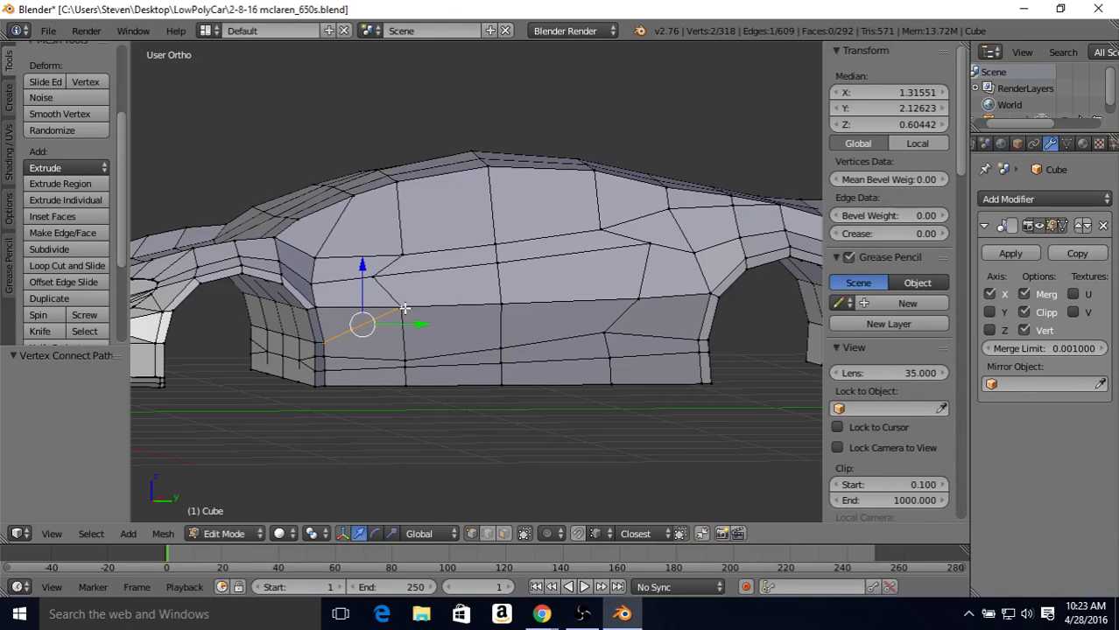
Step: Slide the two lower midpoint vertices at the rear of the front arch down by 0.824 in the wireframe side view
right_click(323, 357)
shift+right_click(319, 357)
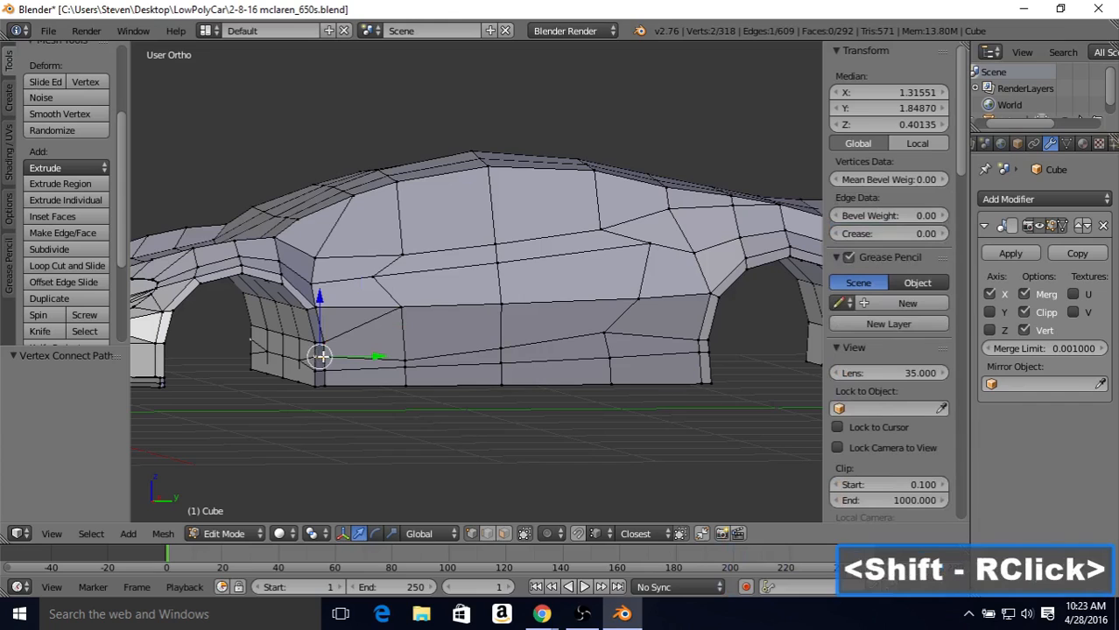
key(KP_3)
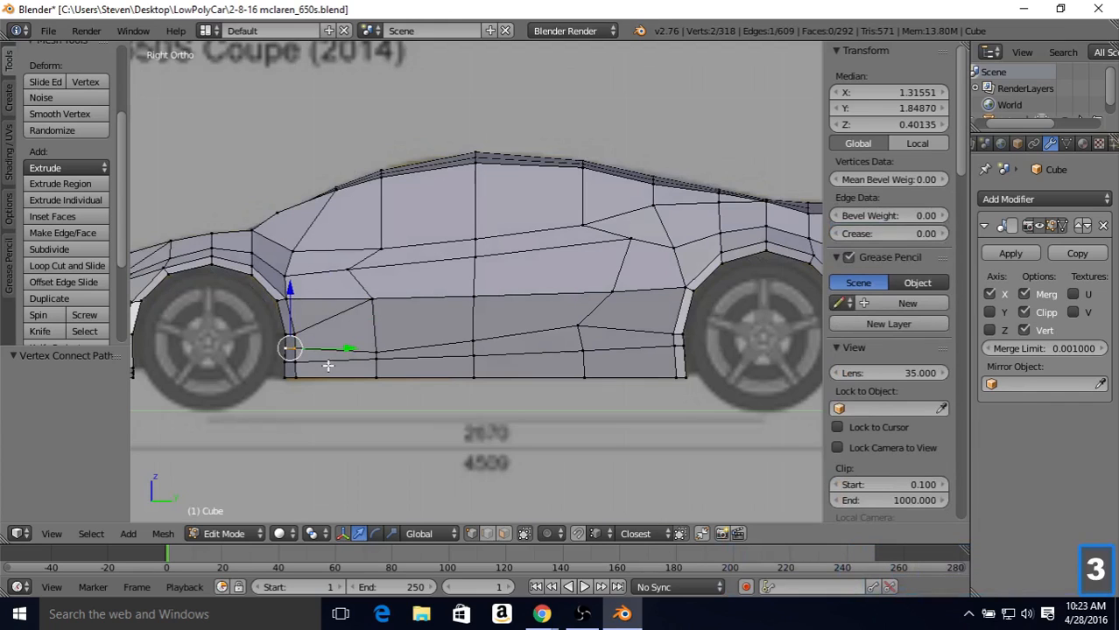
key(KP_3)
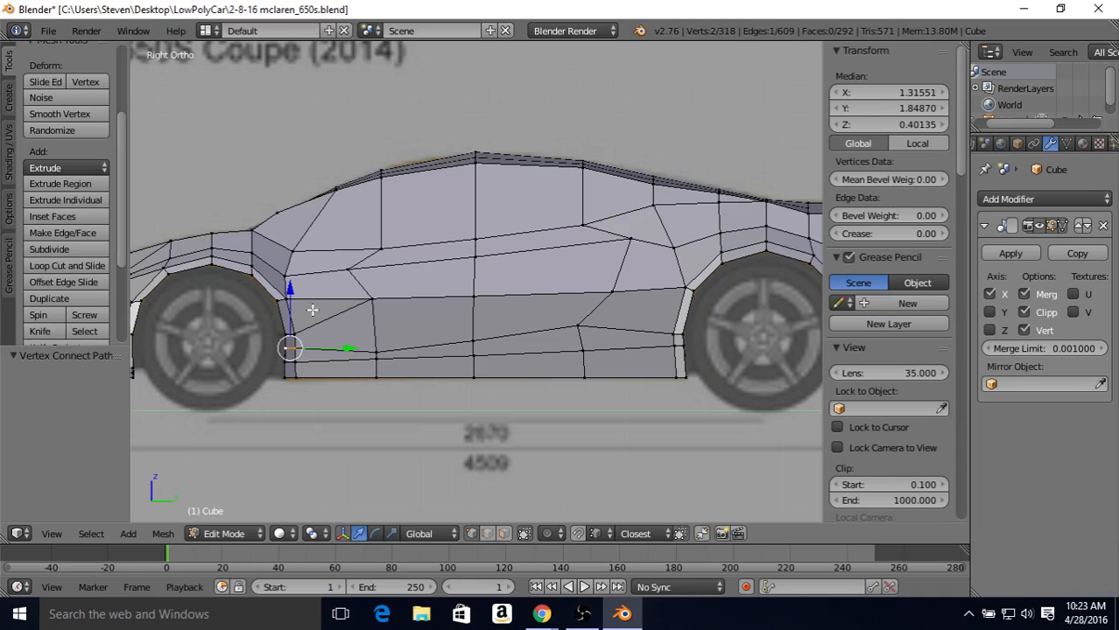
key(z)
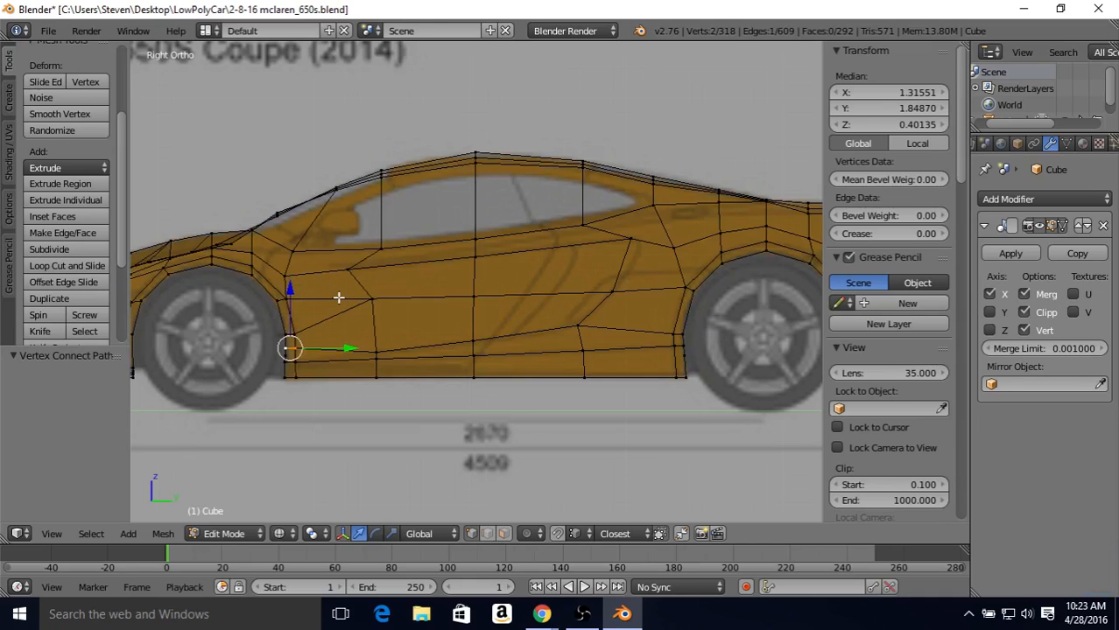
key(shift+v)
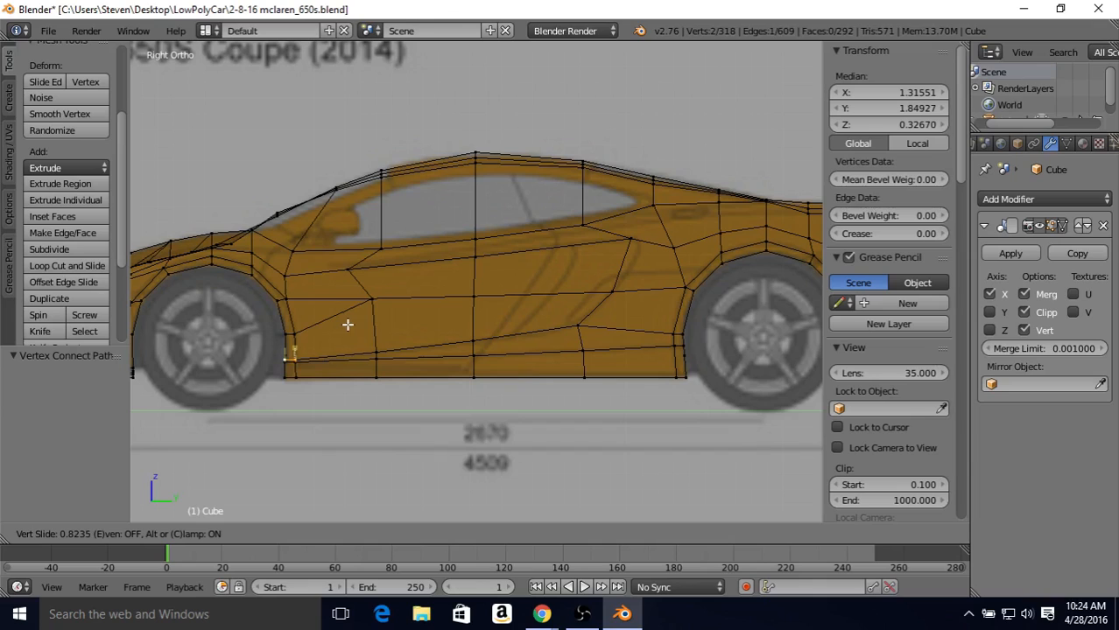
click(347, 325)
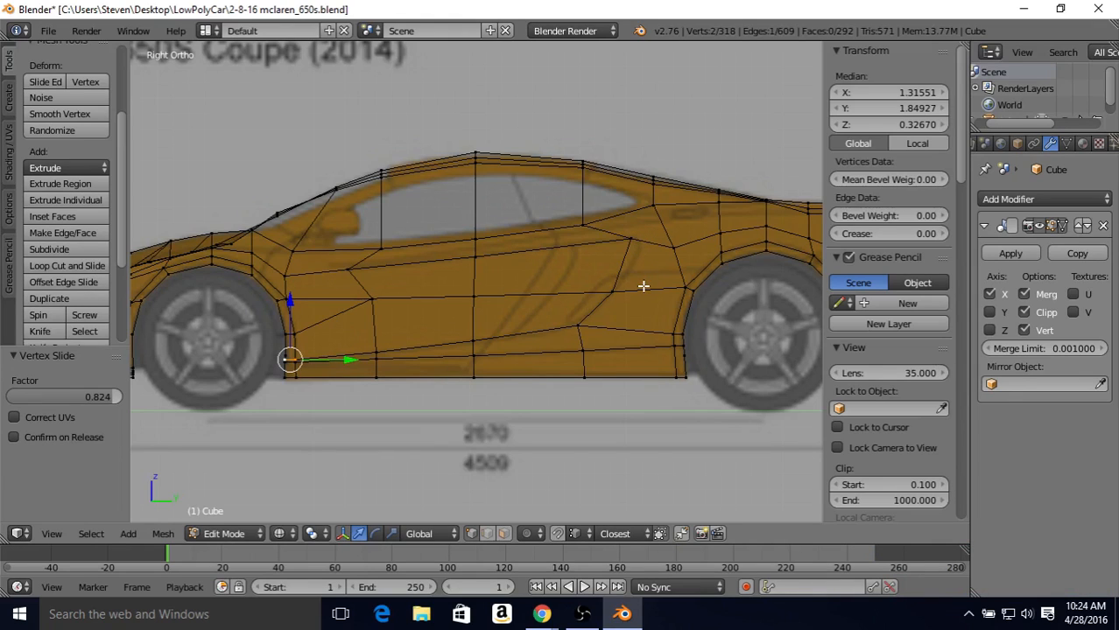
Step: Subdivide the front and rear edges of the side face just ahead of the rear arch with one cut
click(488, 534)
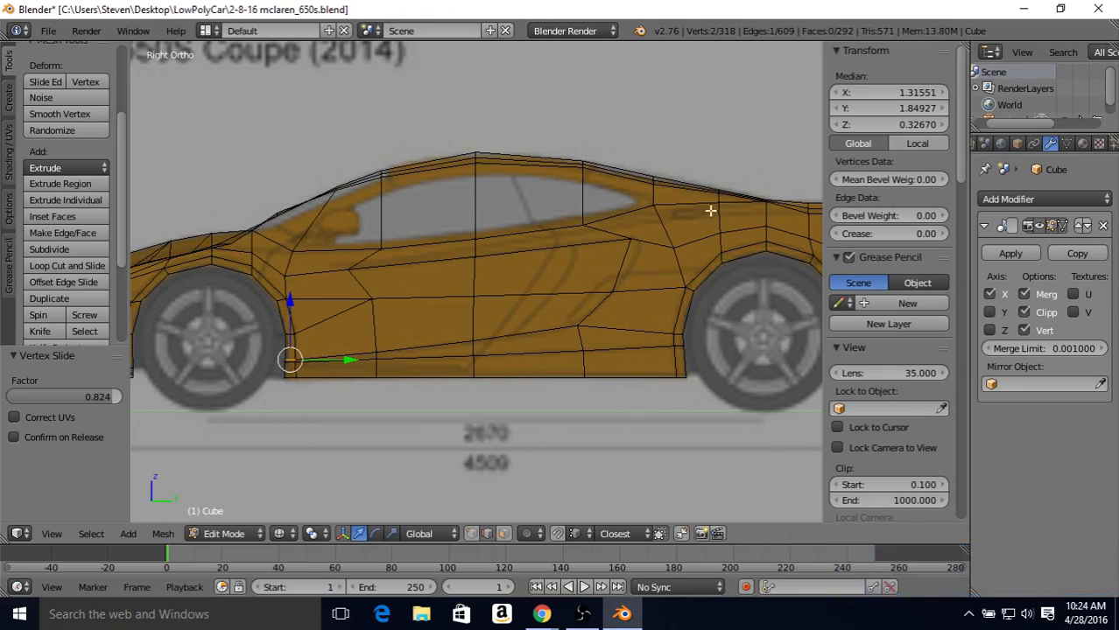
right_click(626, 254)
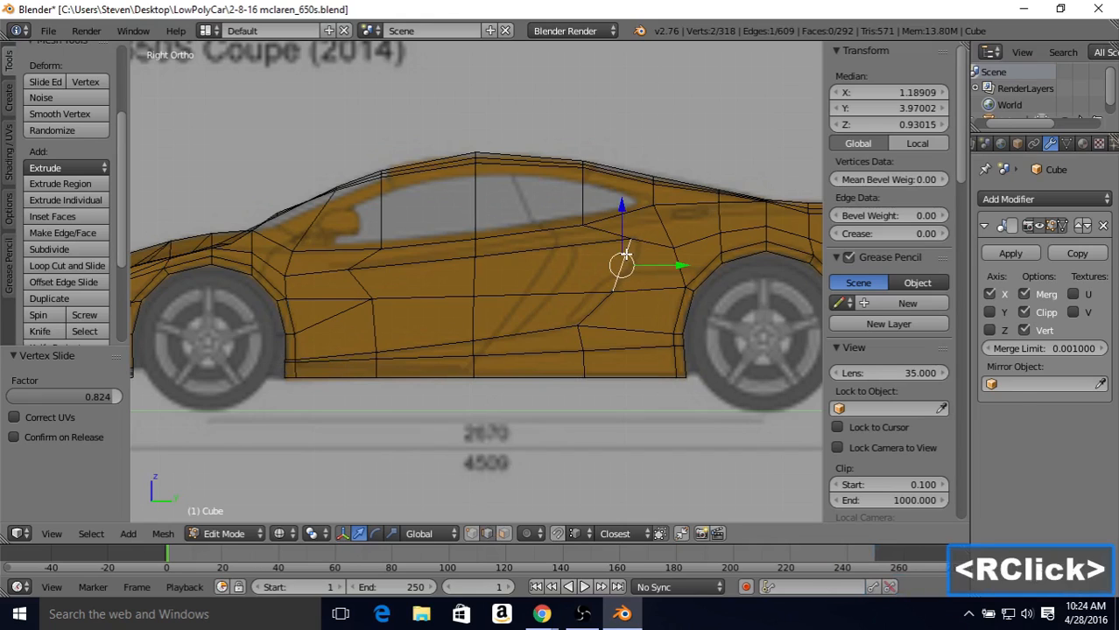
shift+right_click(681, 266)
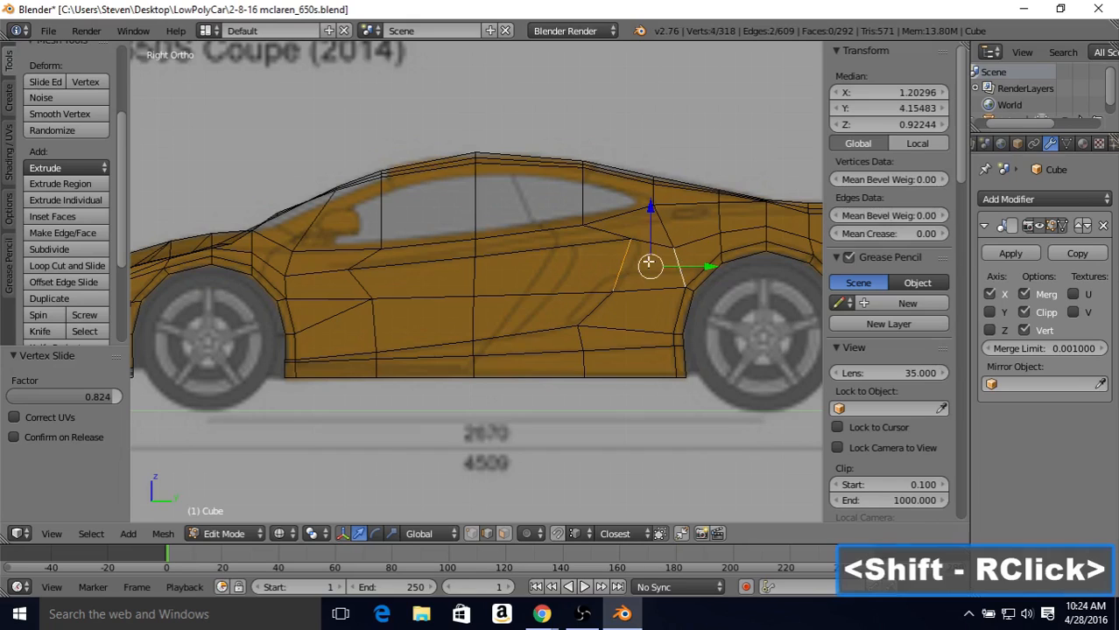
click(78, 251)
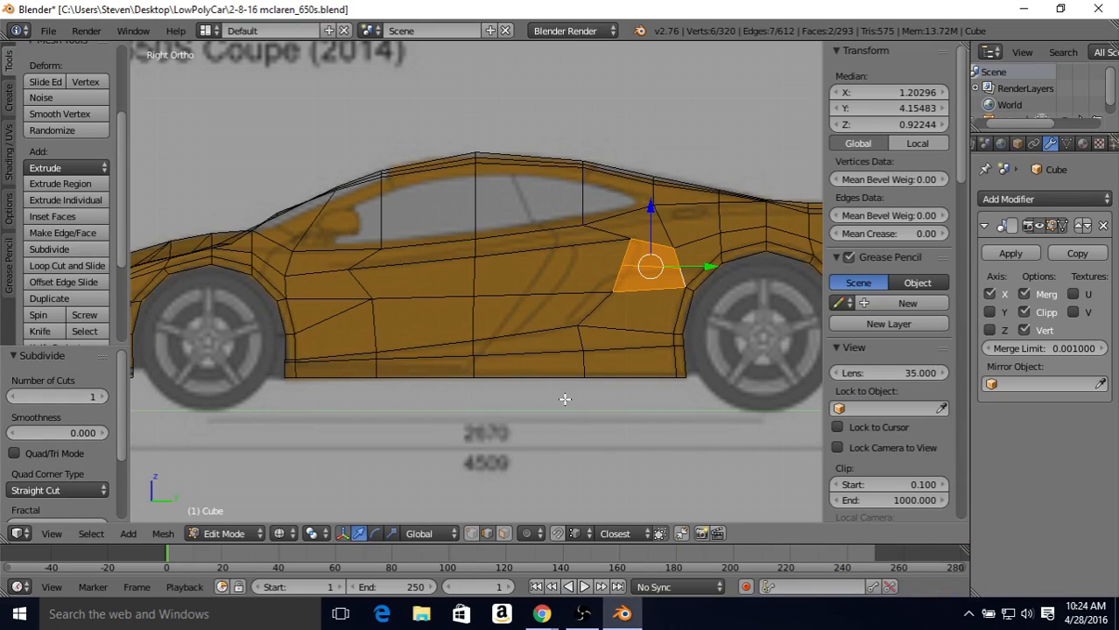
Step: Vertex-slide the new front midpoint ahead of the rear arch up and back to about Y 4.075, Z 1.024
click(471, 534)
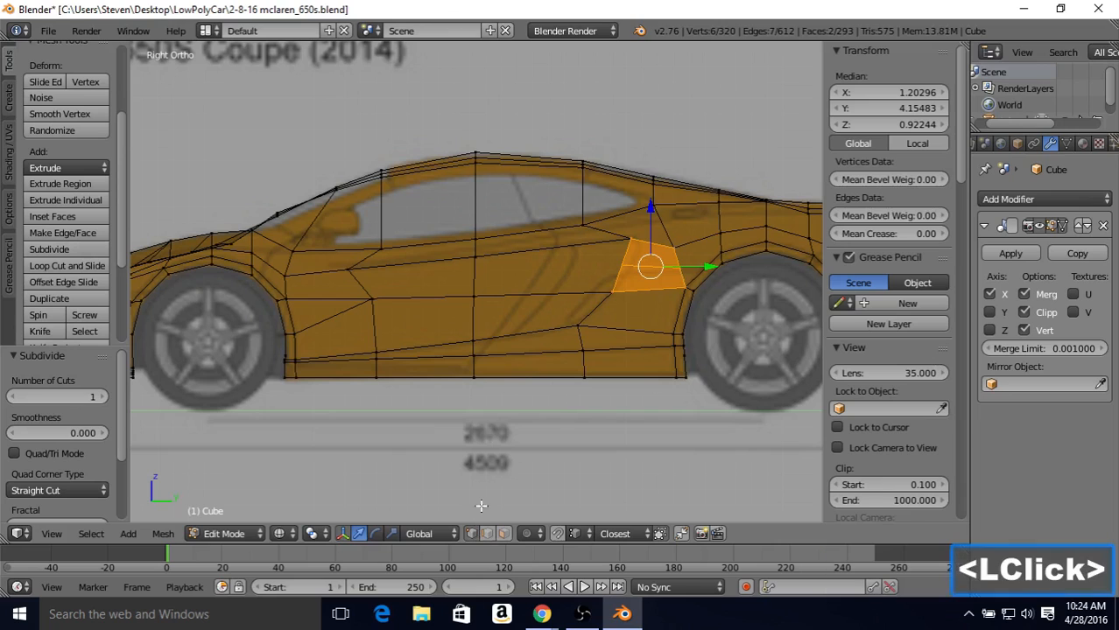
right_click(616, 266)
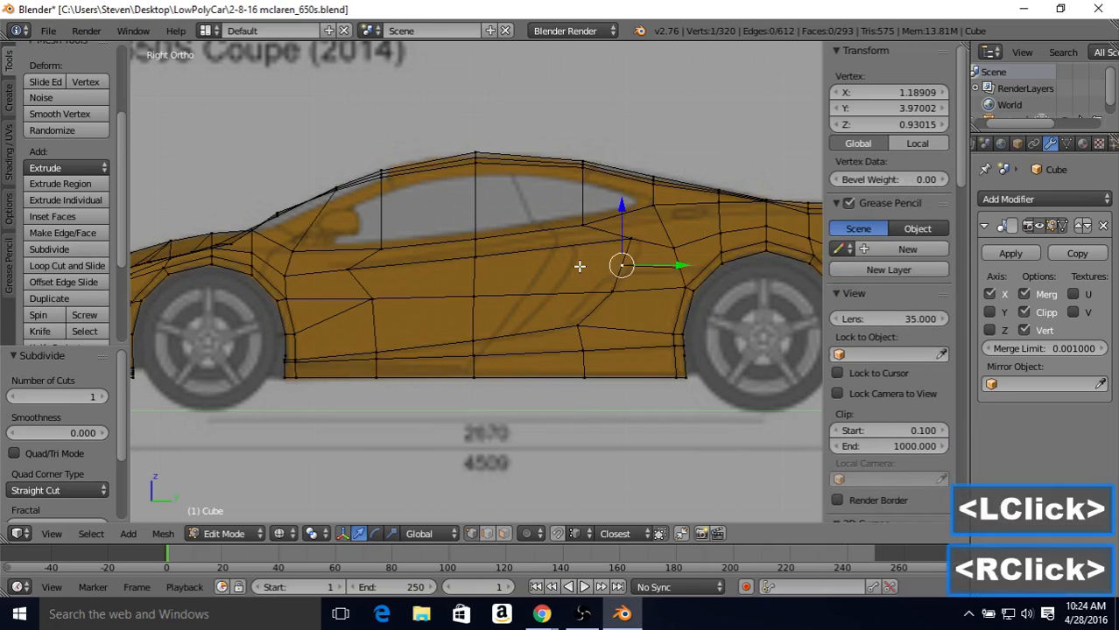
key(v)
click(662, 233)
key(v)
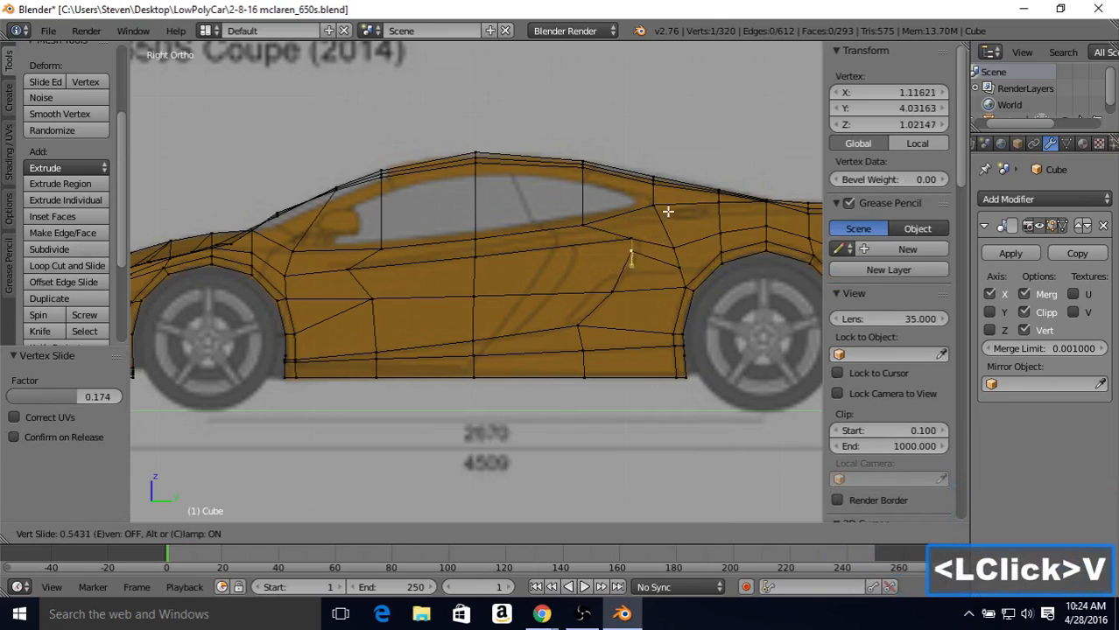
click(669, 214)
key(v)
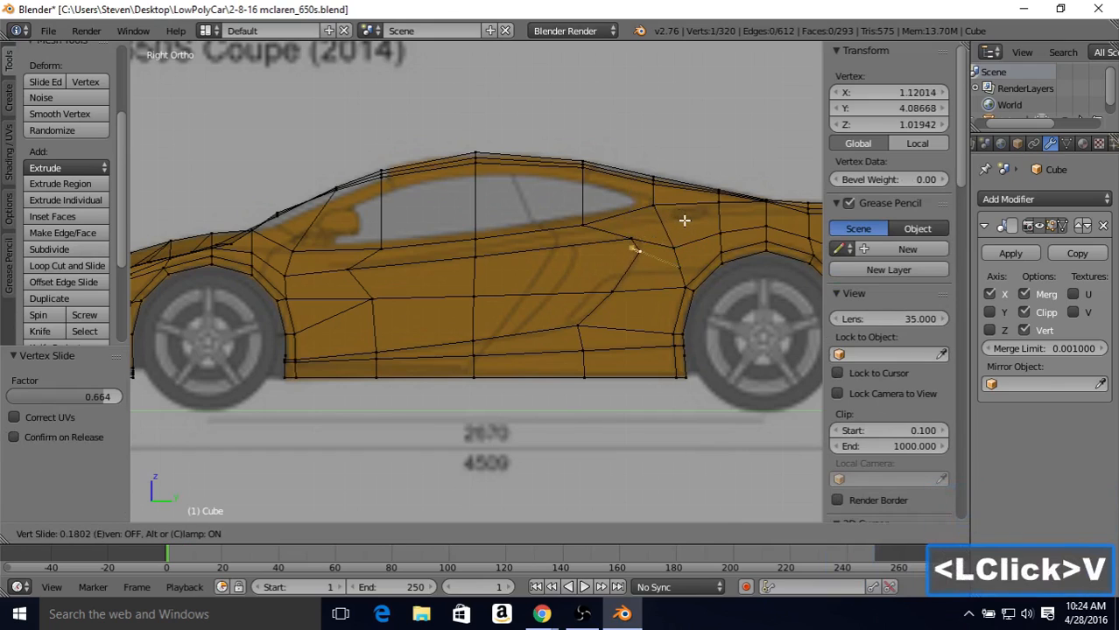
click(680, 223)
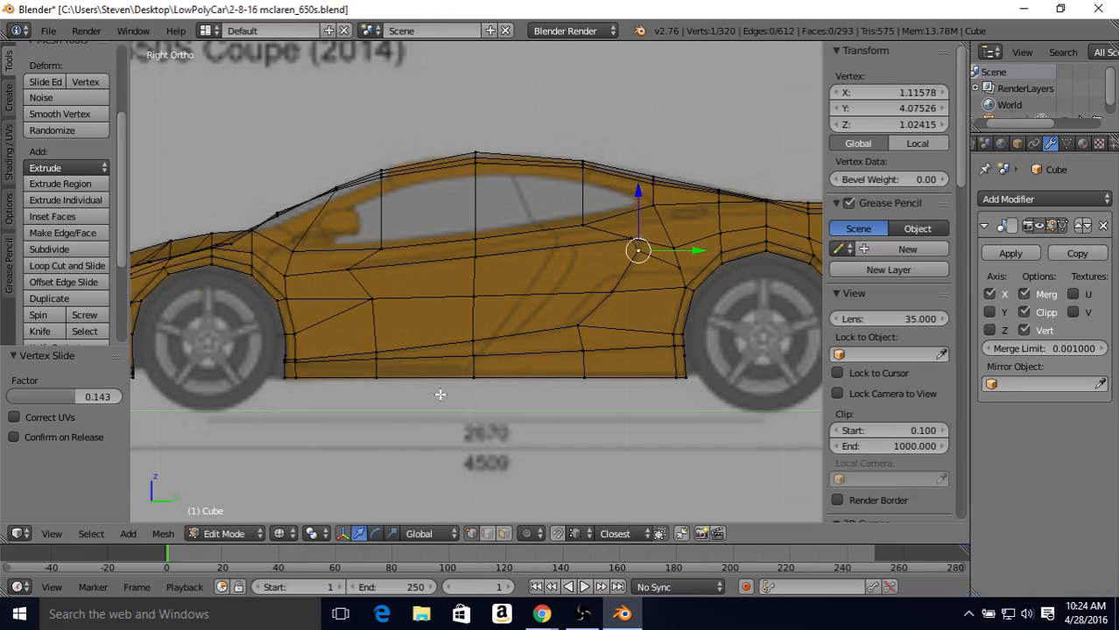
Step: Subdivide the two short end edges of the narrow face above the new edge ahead of the rear arch with one cut
click(488, 533)
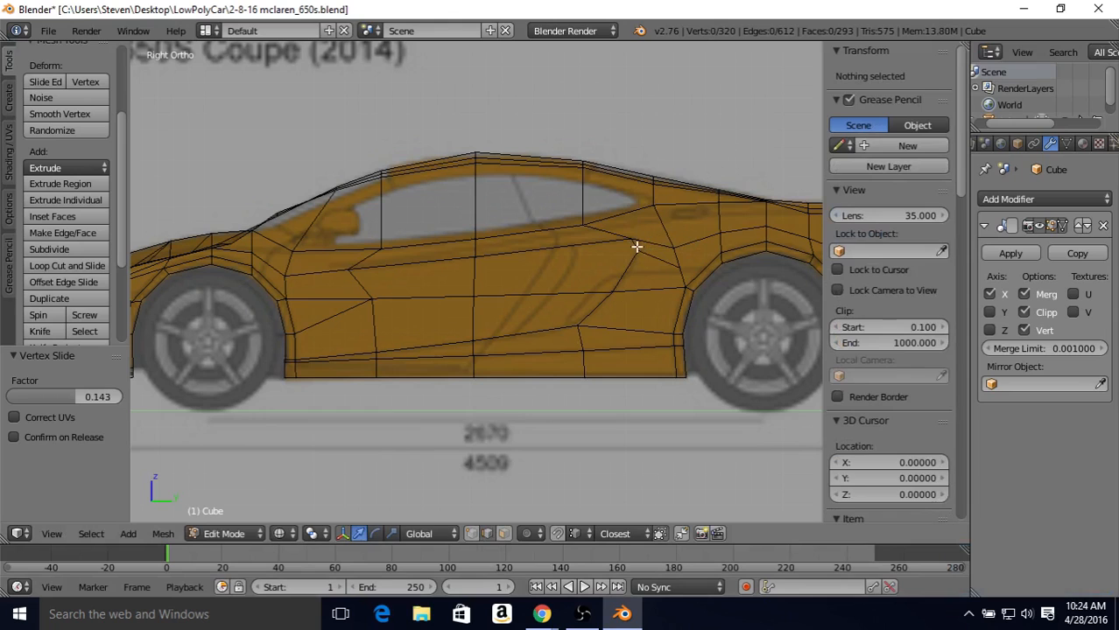
right_click(637, 248)
shift+right_click(662, 253)
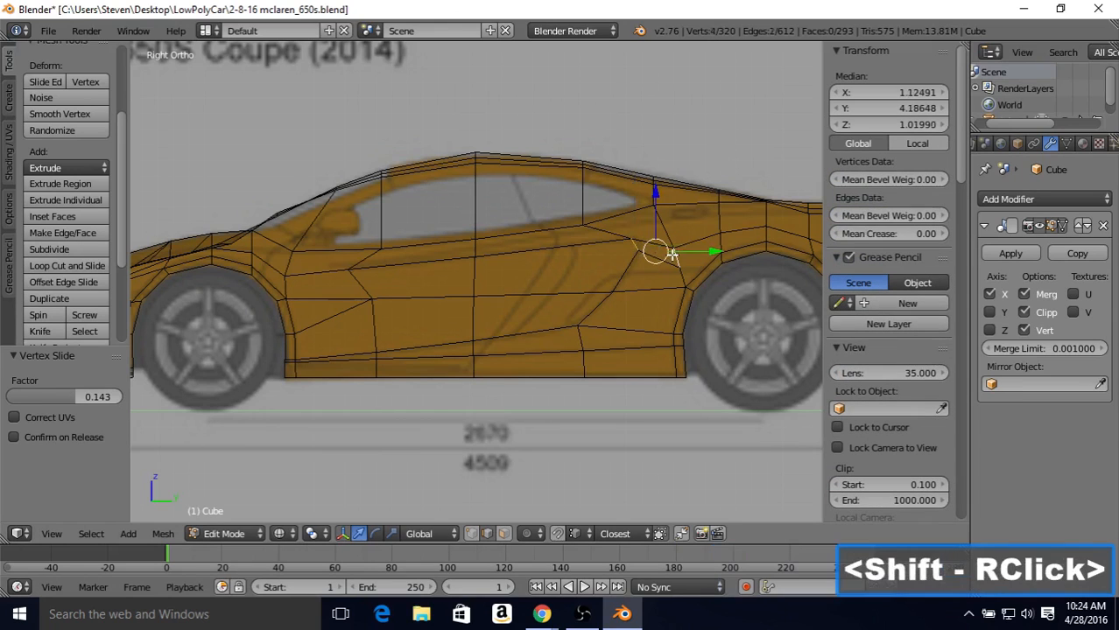
click(73, 249)
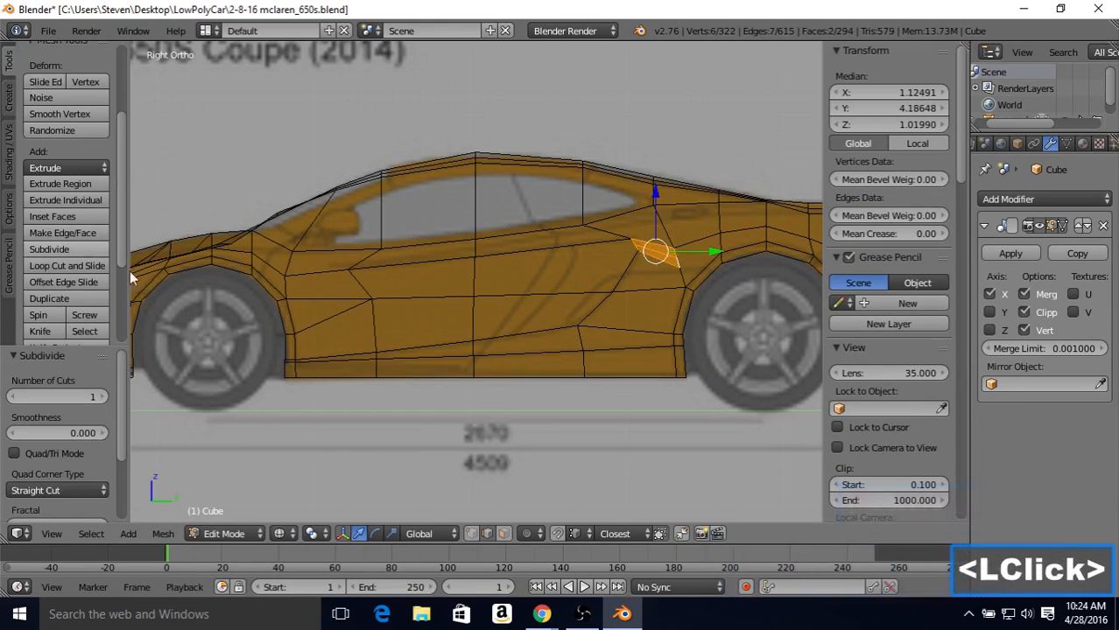
Step: Nudge the new front vertex of the narrow face with repeated vertex slides to about Y 4.077, Z 1.072
click(615, 272)
right_click(619, 248)
key(shift+v)
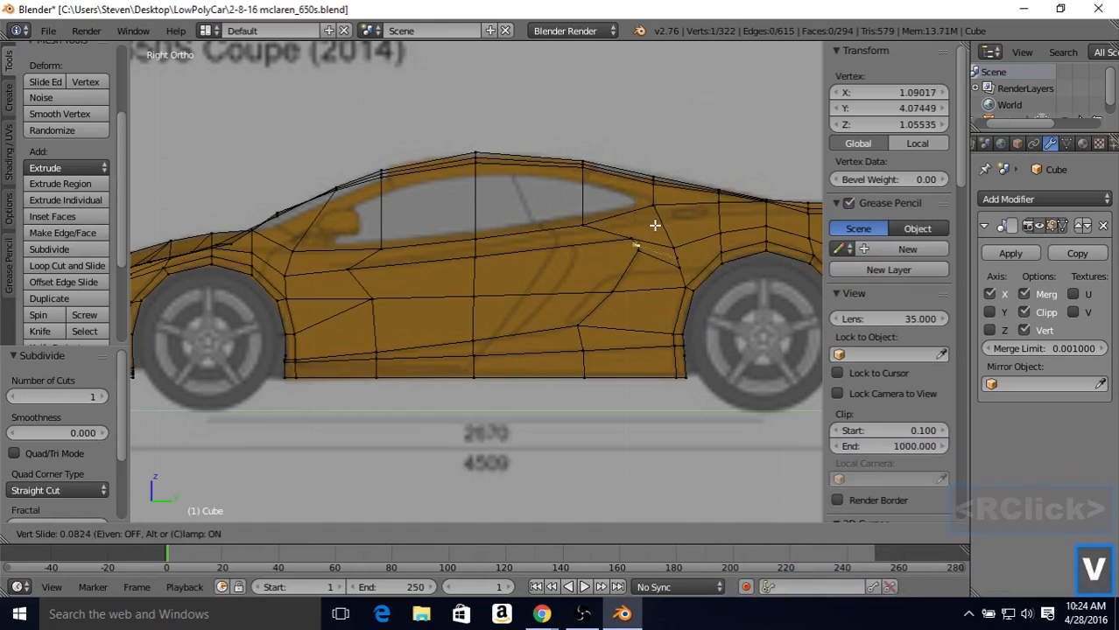
click(655, 225)
key(shift+v)
click(656, 217)
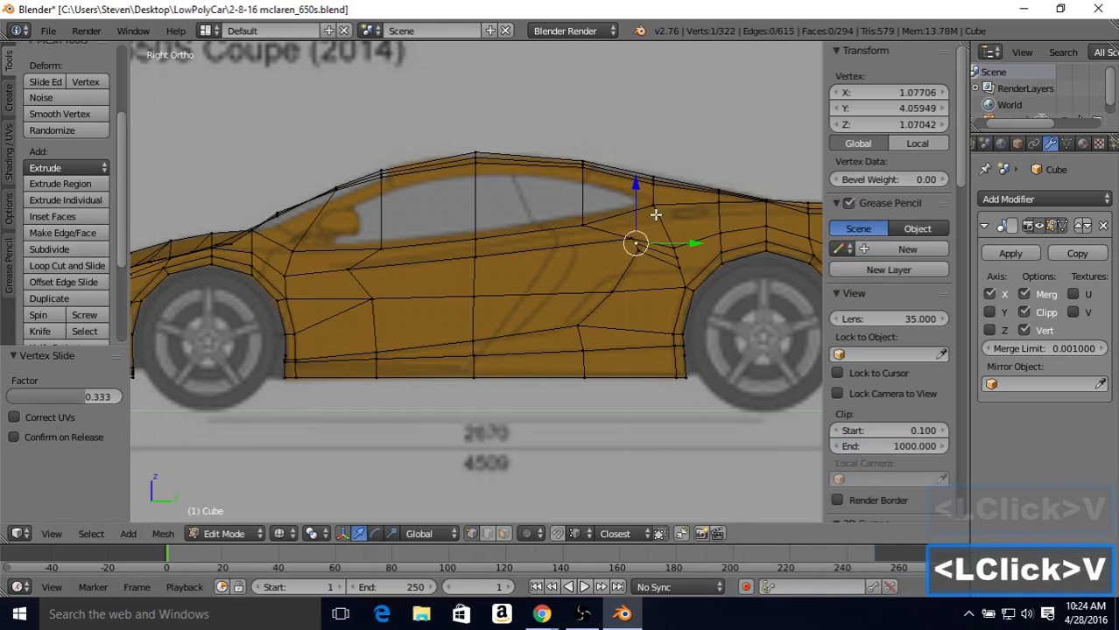
key(shift+v)
click(657, 213)
key(shift+v)
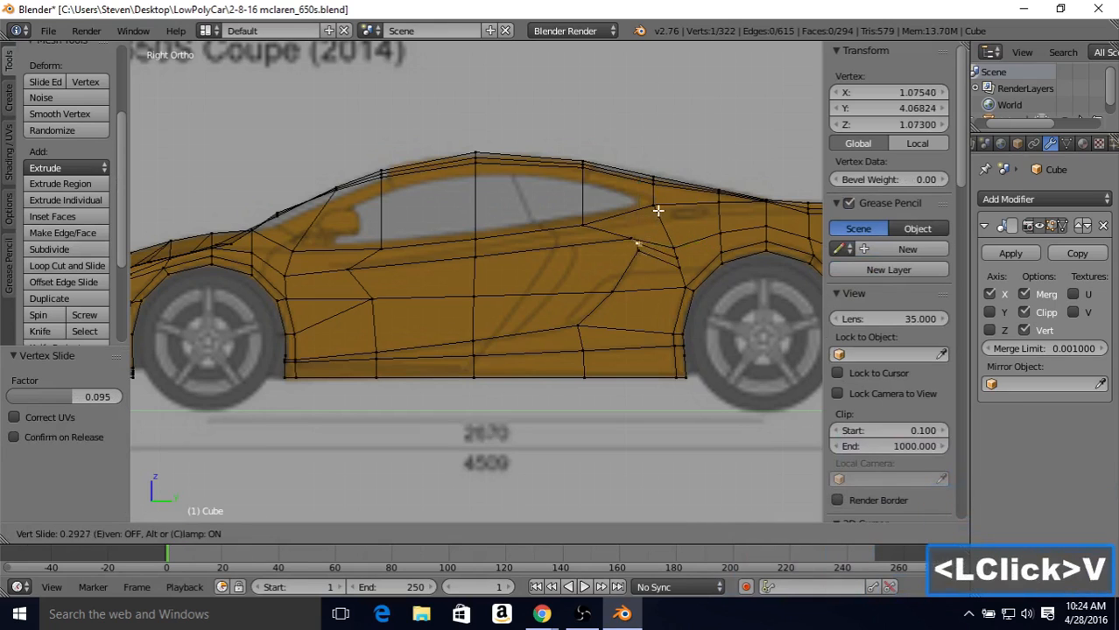
click(657, 210)
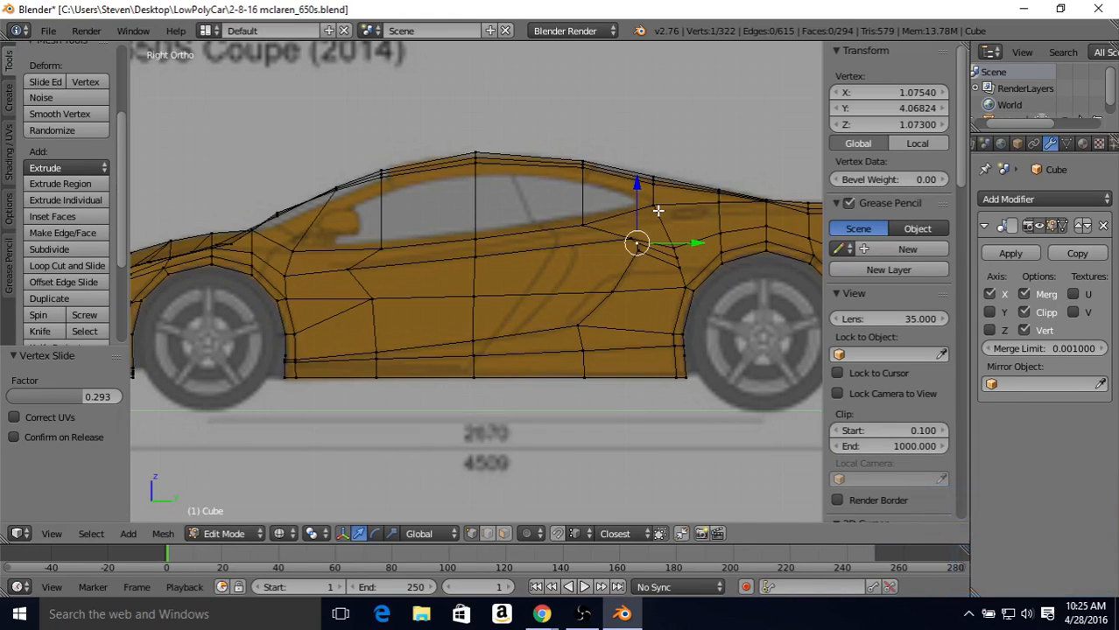
key(shift+v)
click(665, 212)
key(shift+v)
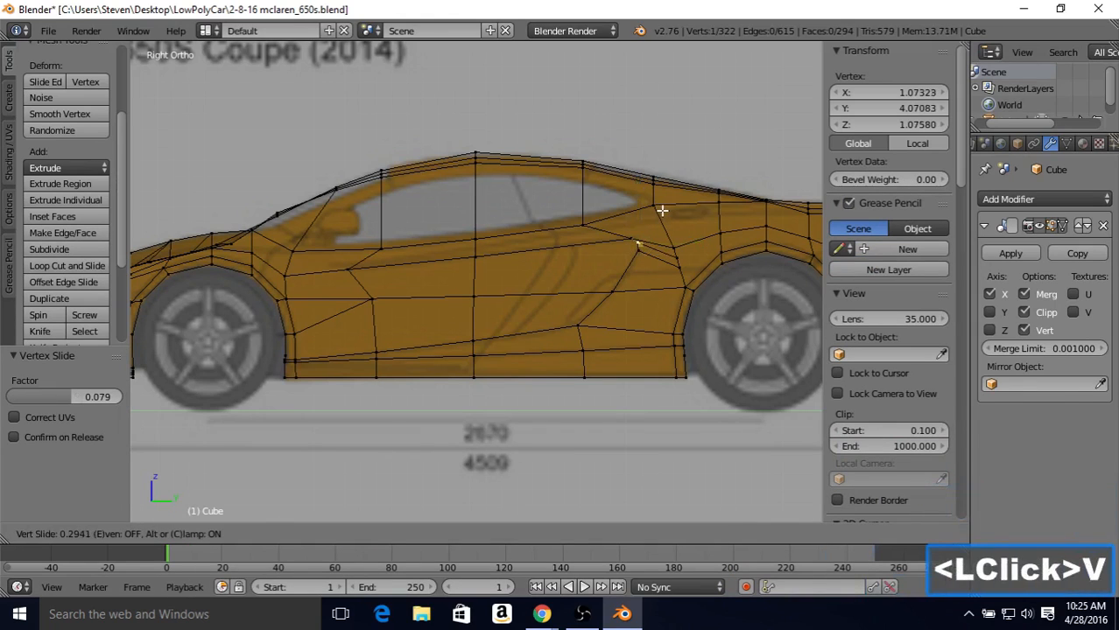
click(662, 211)
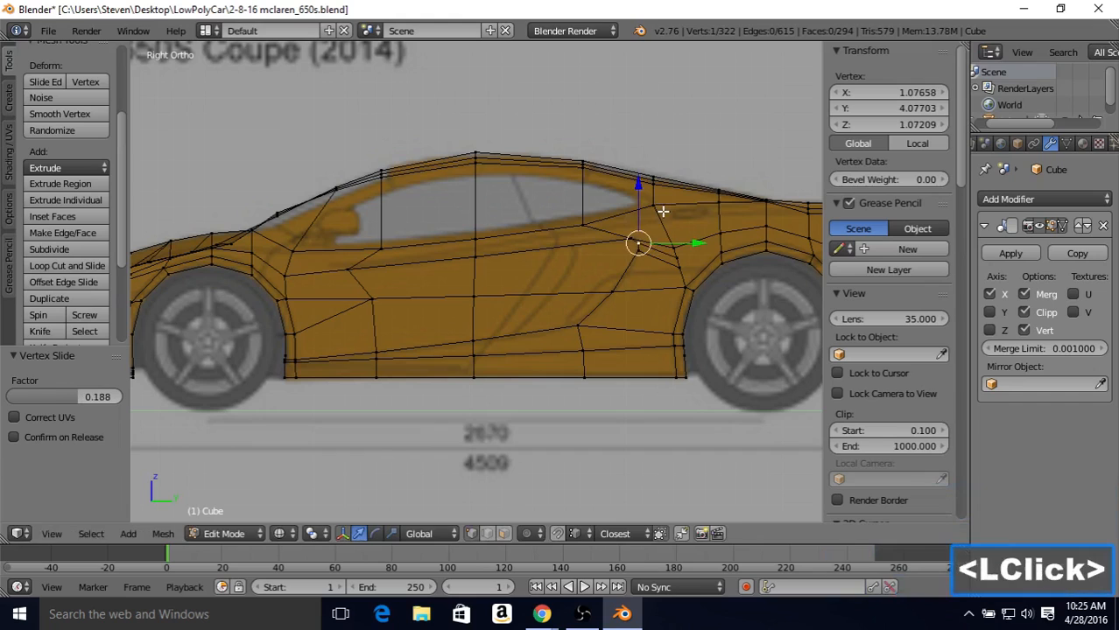
Step: Slide the narrow face's upper front corner vertex slightly rearward by 0.069
right_click(639, 225)
key(shift+v)
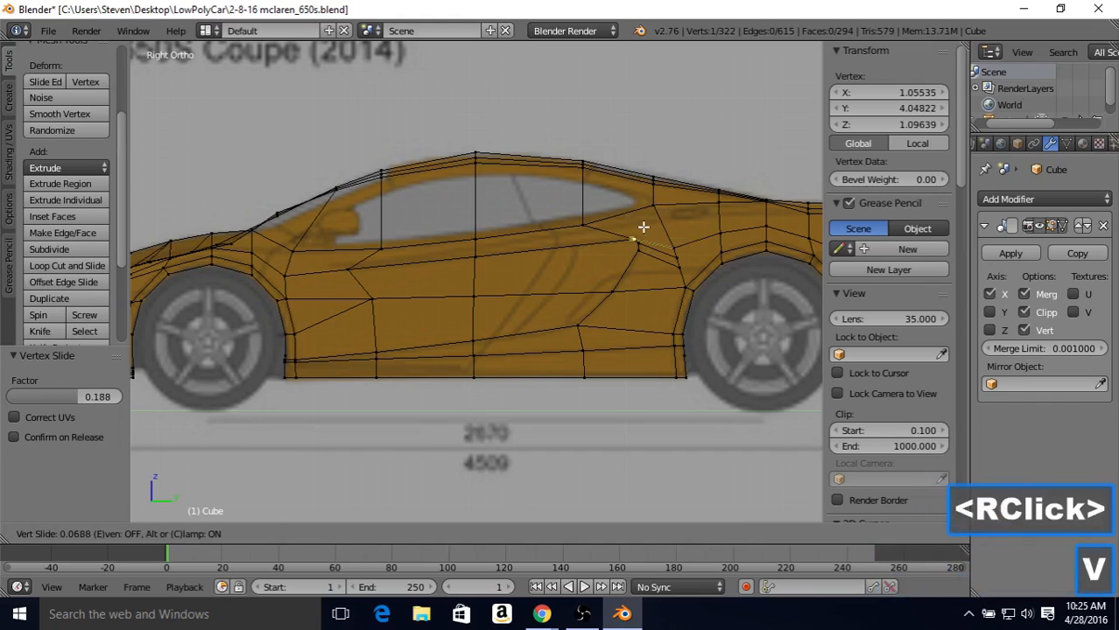
click(644, 227)
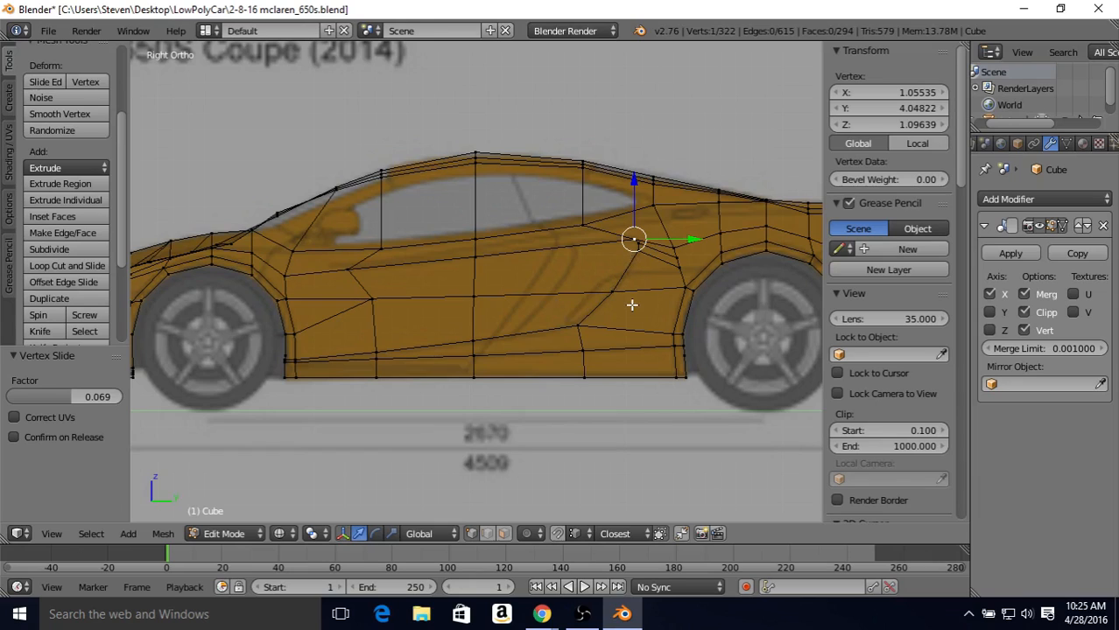
Step: Merge the three stacked vertices just ahead of the rear arch at the uppermost one, using At Last
right_click(684, 268)
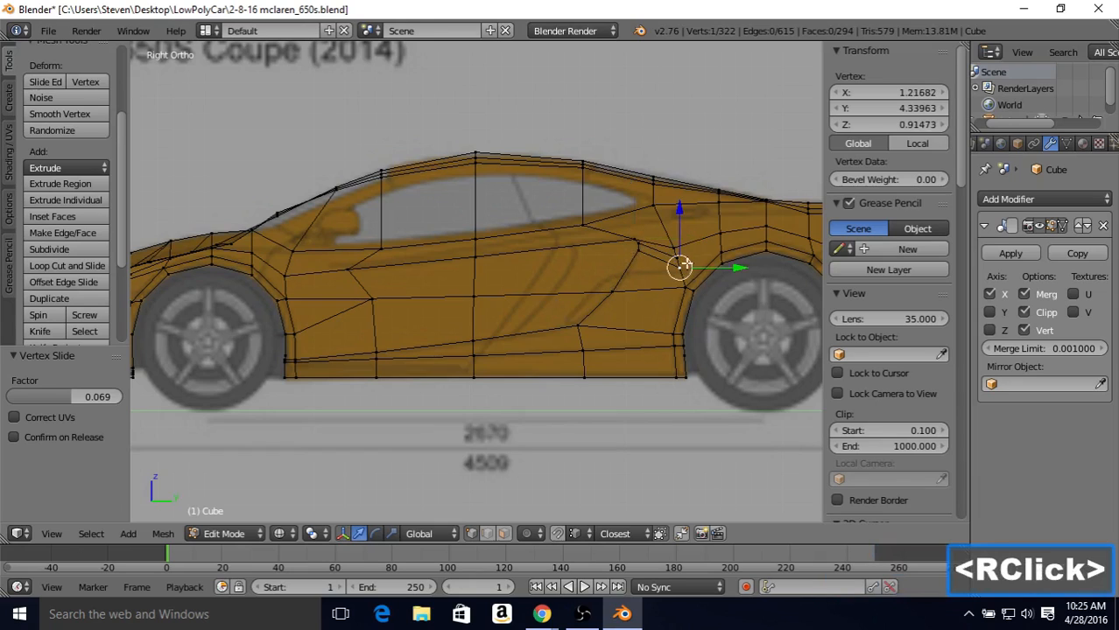
shift+right_click(675, 256)
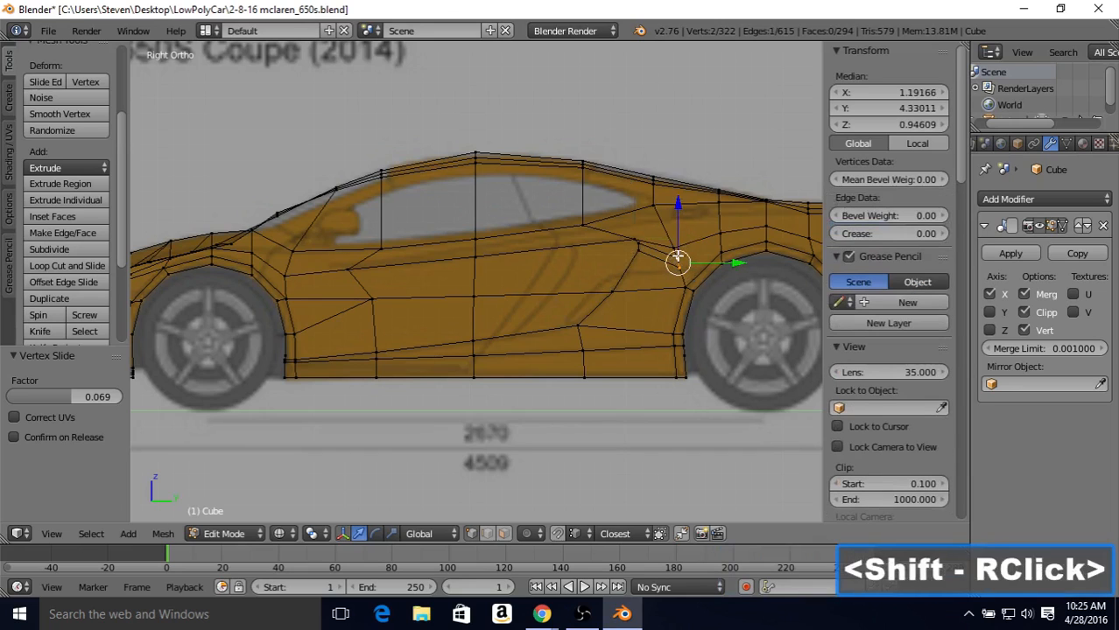
shift+right_click(676, 249)
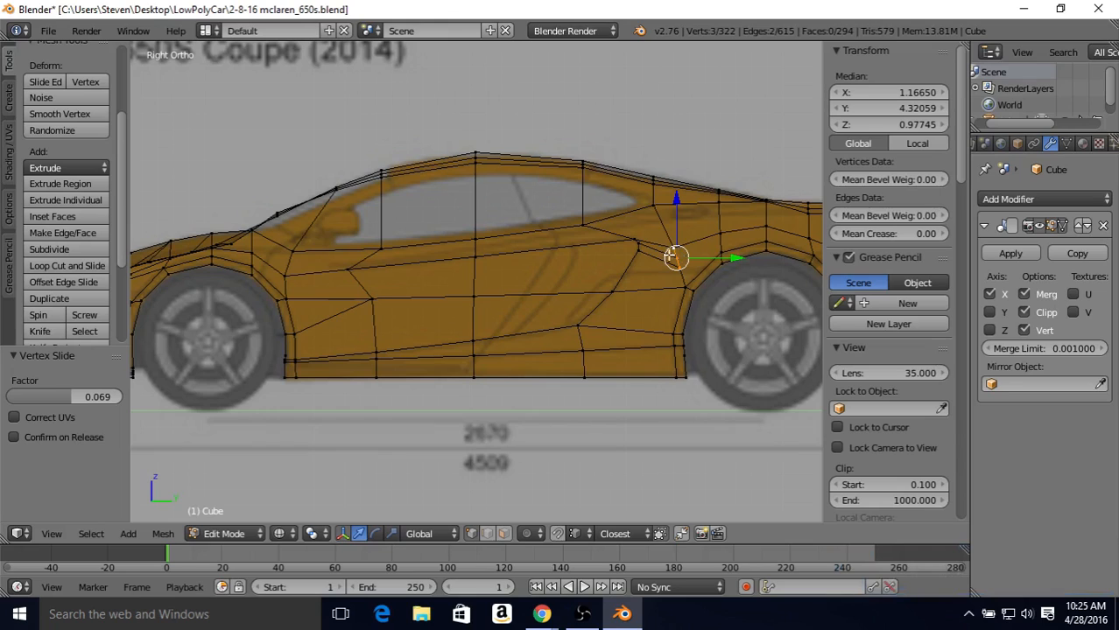
key(alt+m)
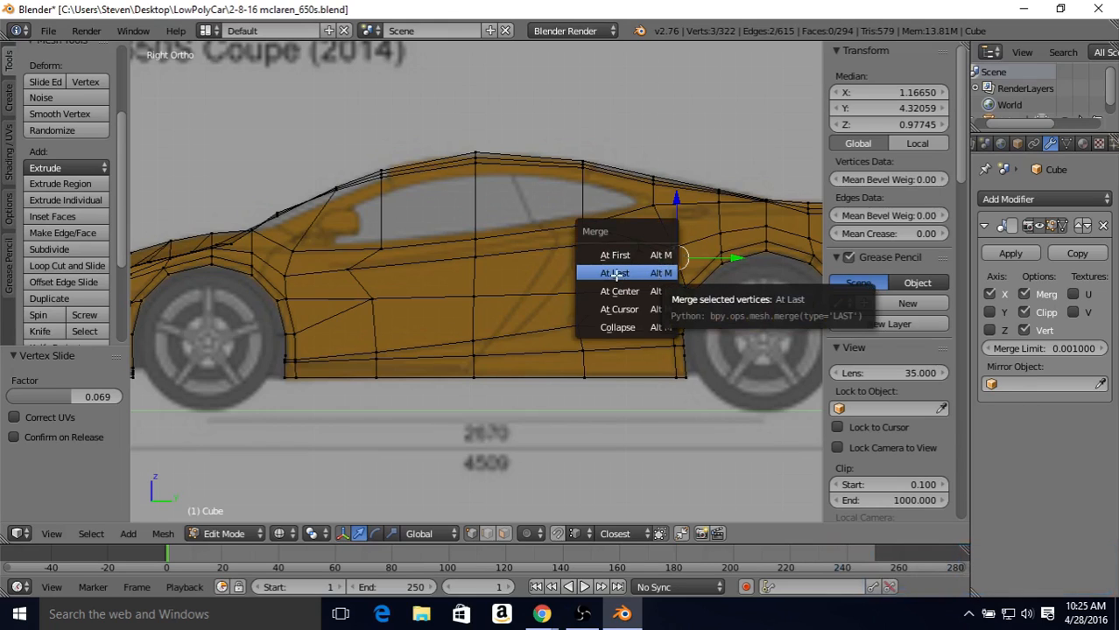
click(615, 274)
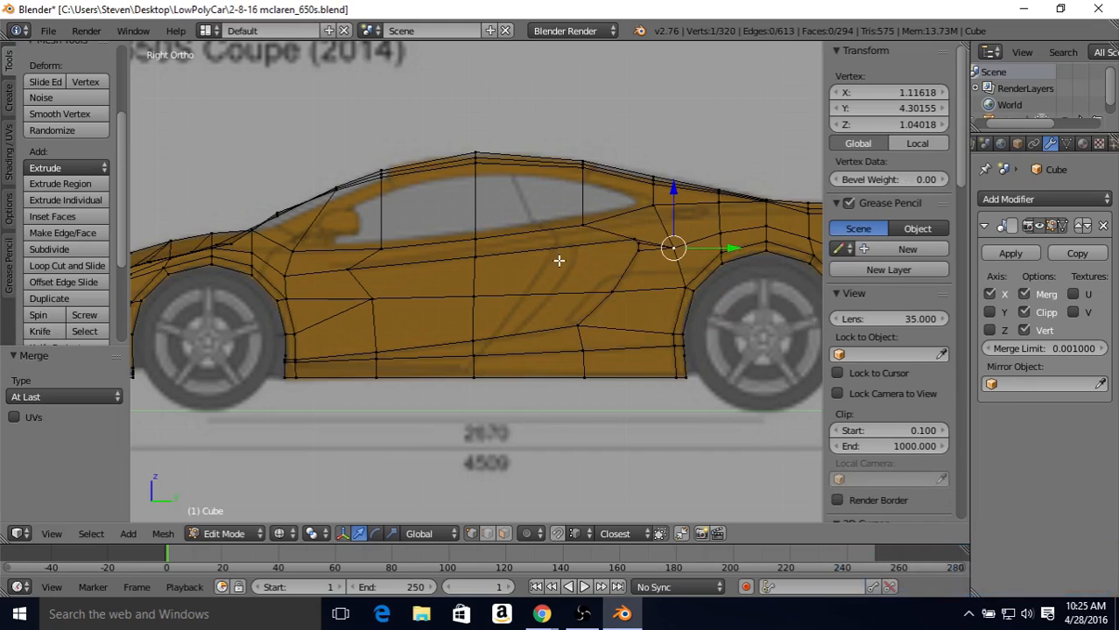
Step: Connect the lowest vertex of the small cluster ahead of the rear arch to the mid-door vertex on the upper contour line
right_click(631, 240)
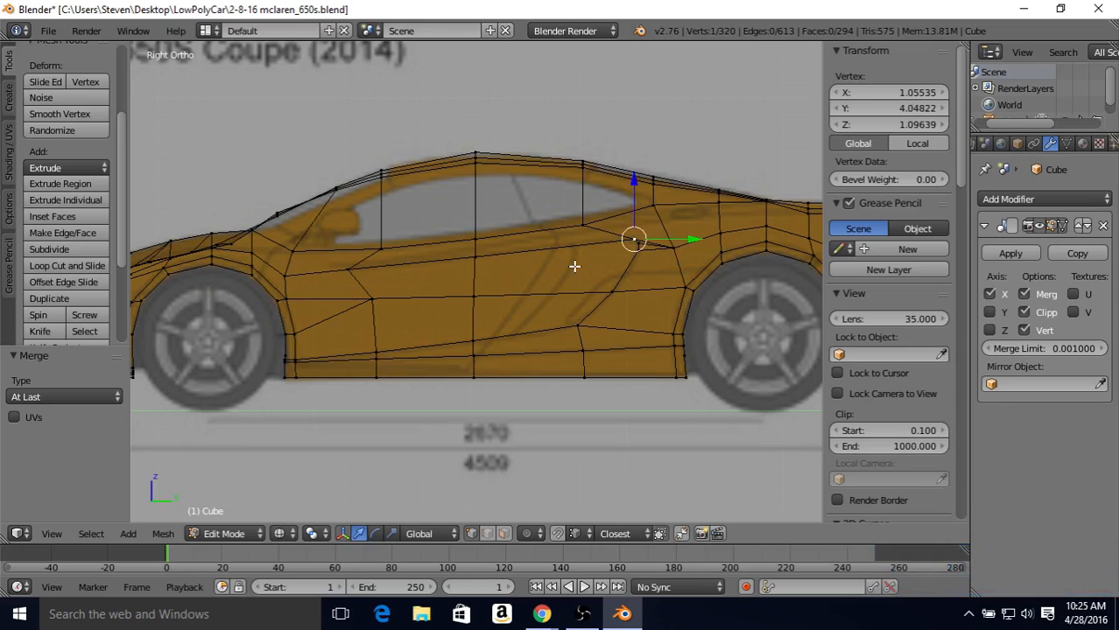
right_click(636, 252)
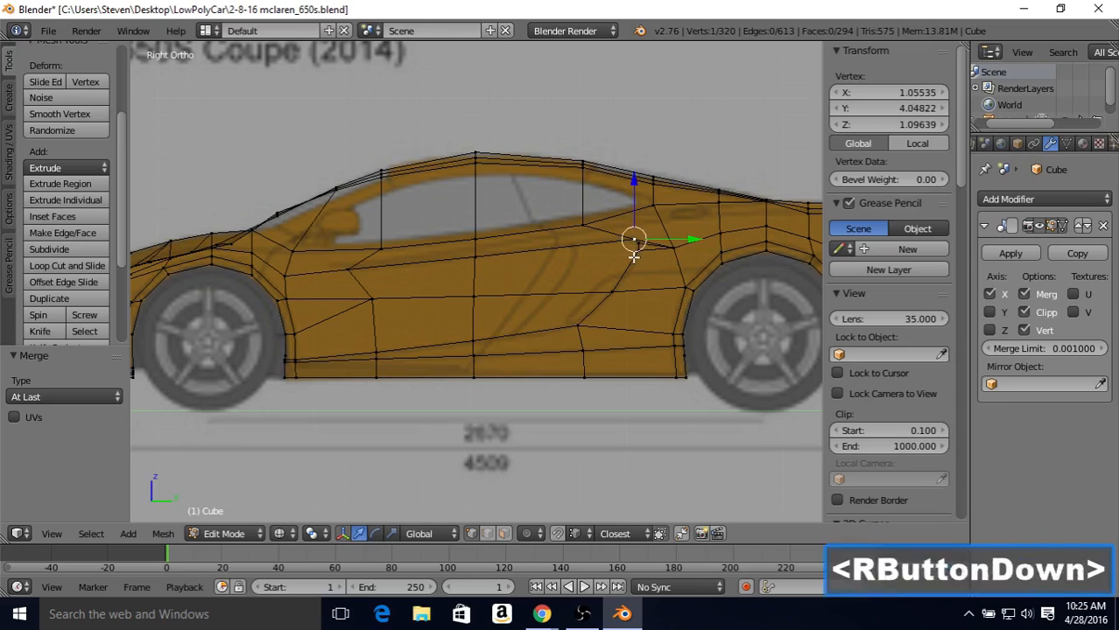
shift+right_click(476, 259)
key(j)
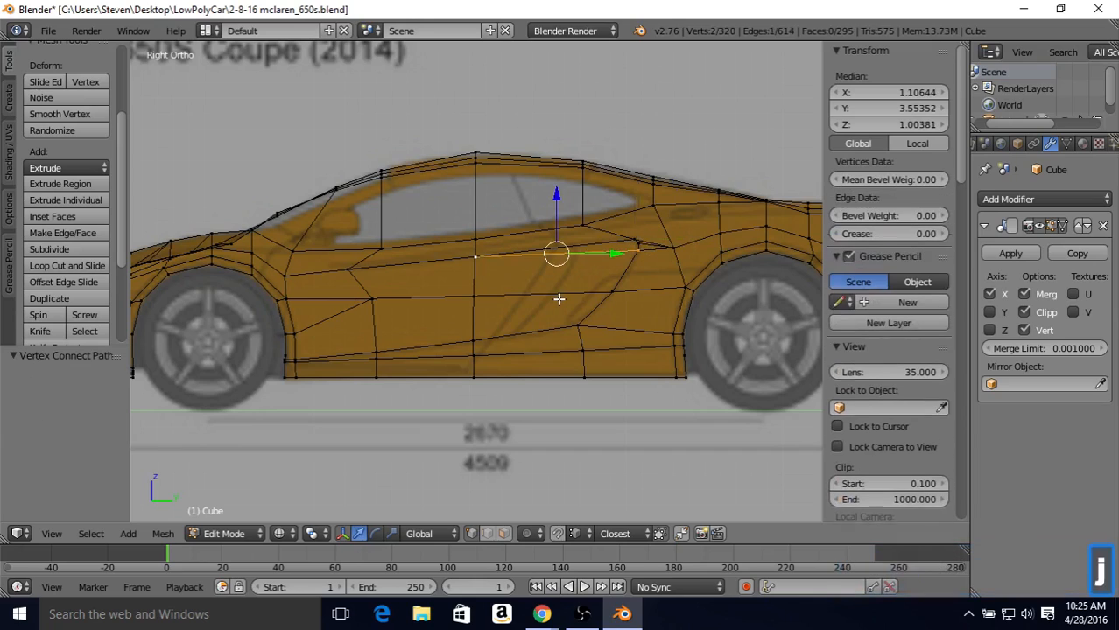
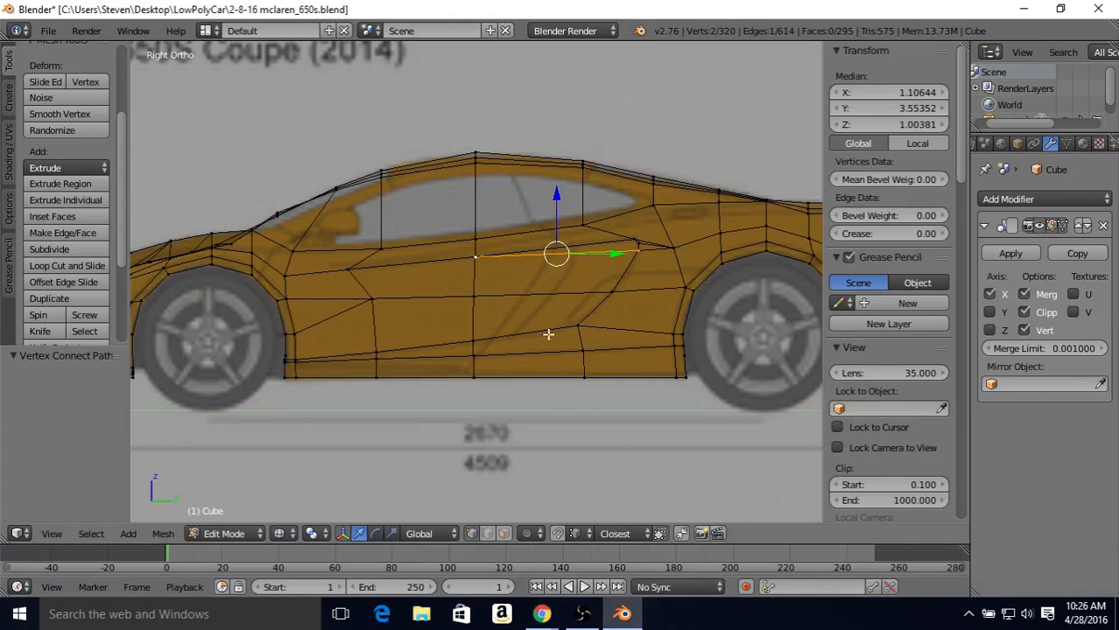
Step: Subdivide the four roughly horizontal edges between the mid-door line and the side intake contour with one cut
click(486, 534)
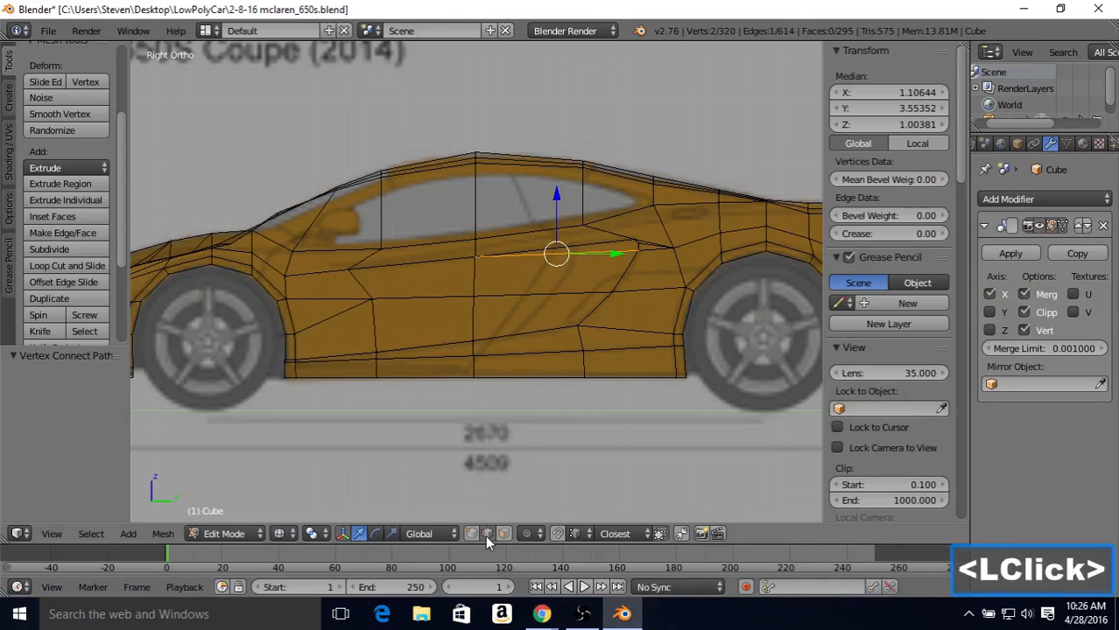
right_click(569, 250)
shift+right_click(564, 254)
shift+right_click(559, 295)
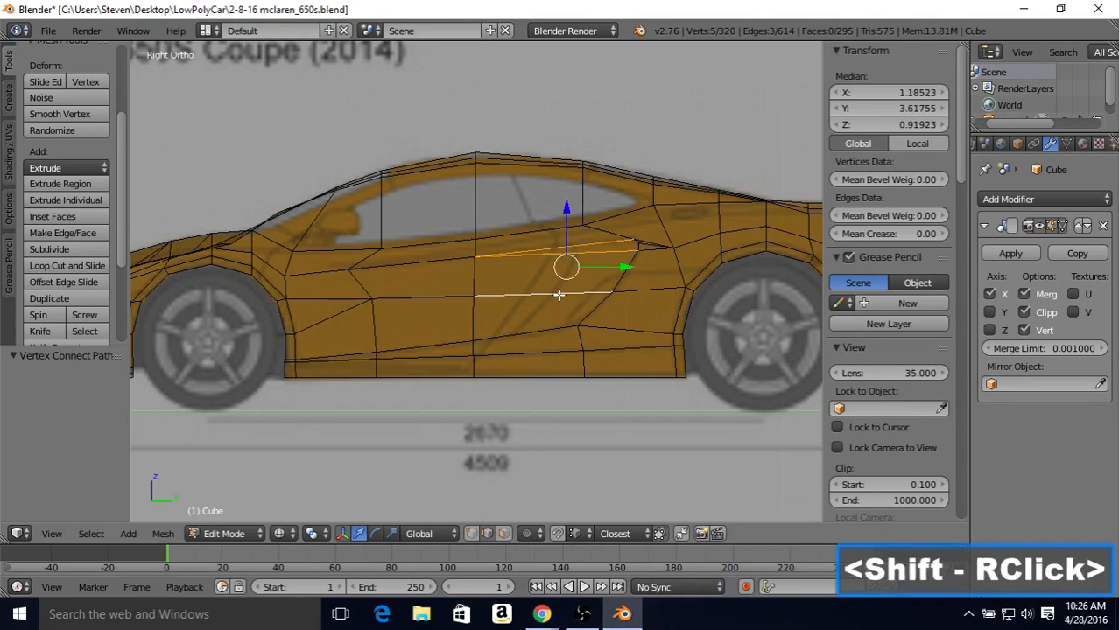
shift+right_click(534, 330)
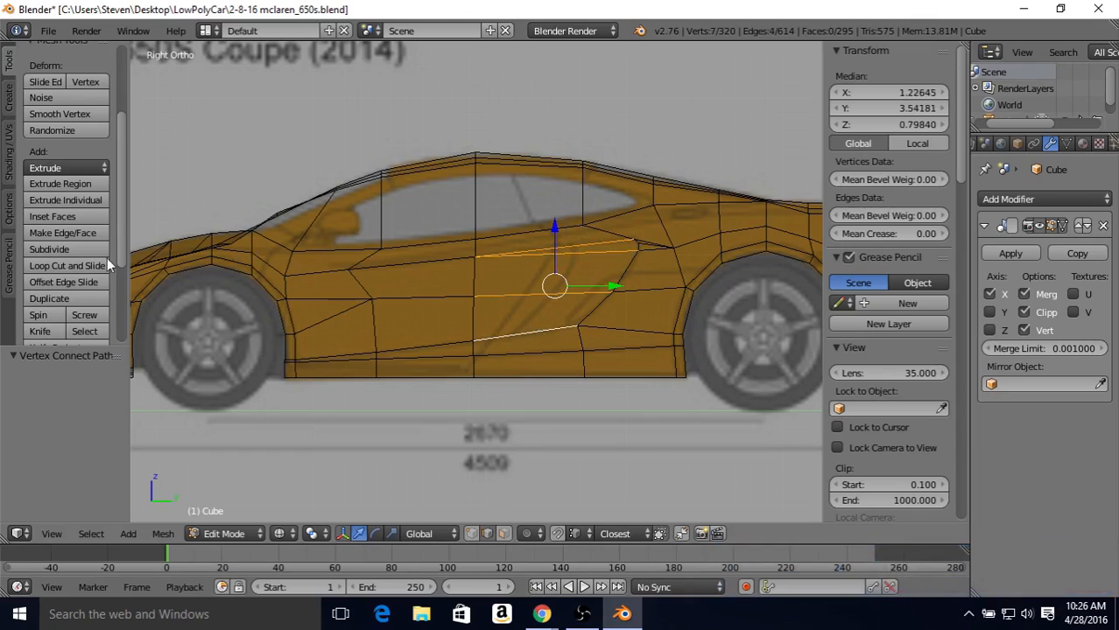
click(50, 250)
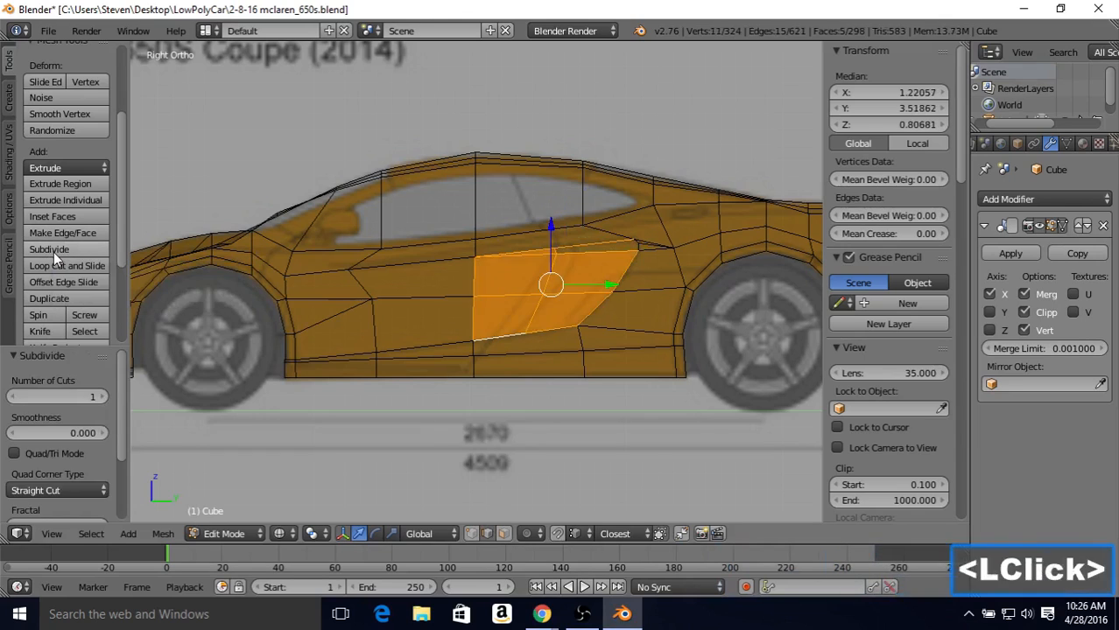
Step: Slide the lowest new vertex of the cut forward by 0.260 and the middle one rearward by 0.107
click(471, 533)
right_click(530, 346)
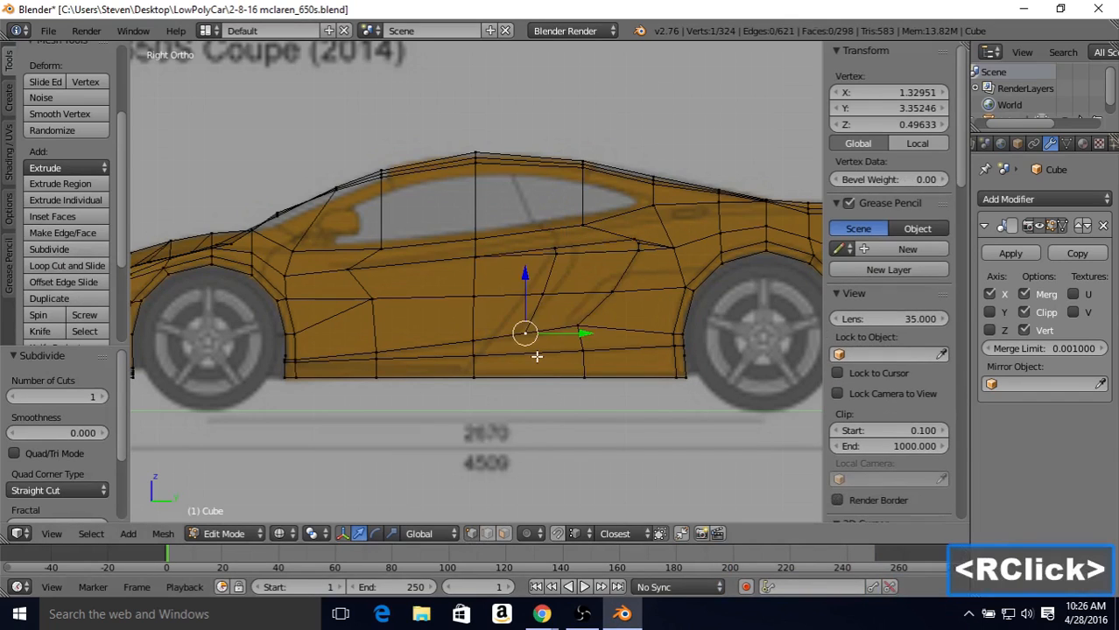
key(shift+v)
click(560, 289)
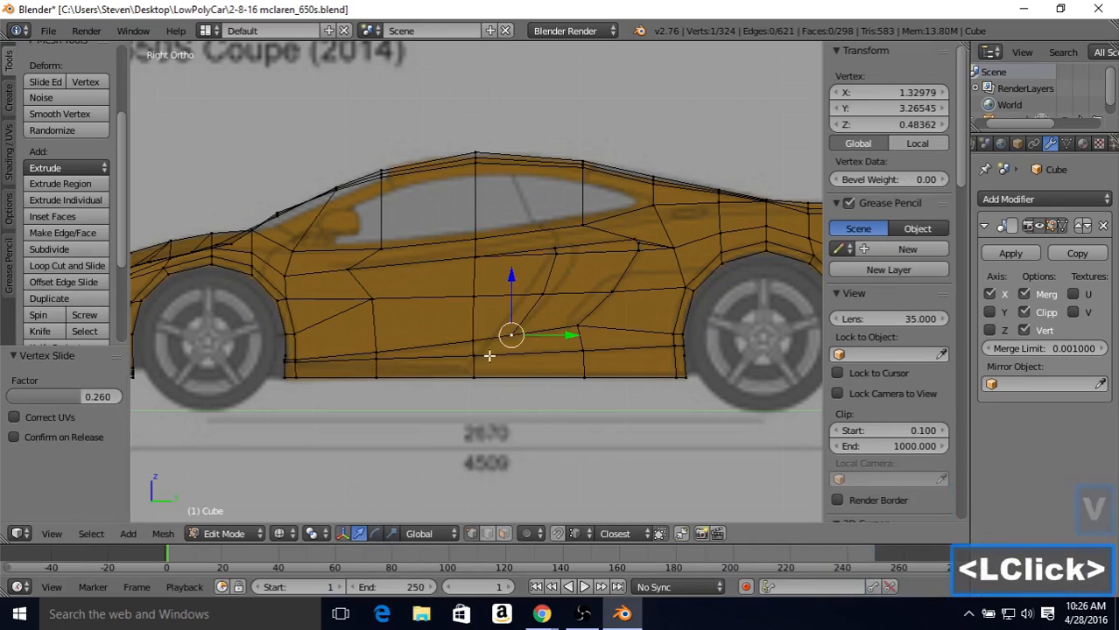
key(shift+v)
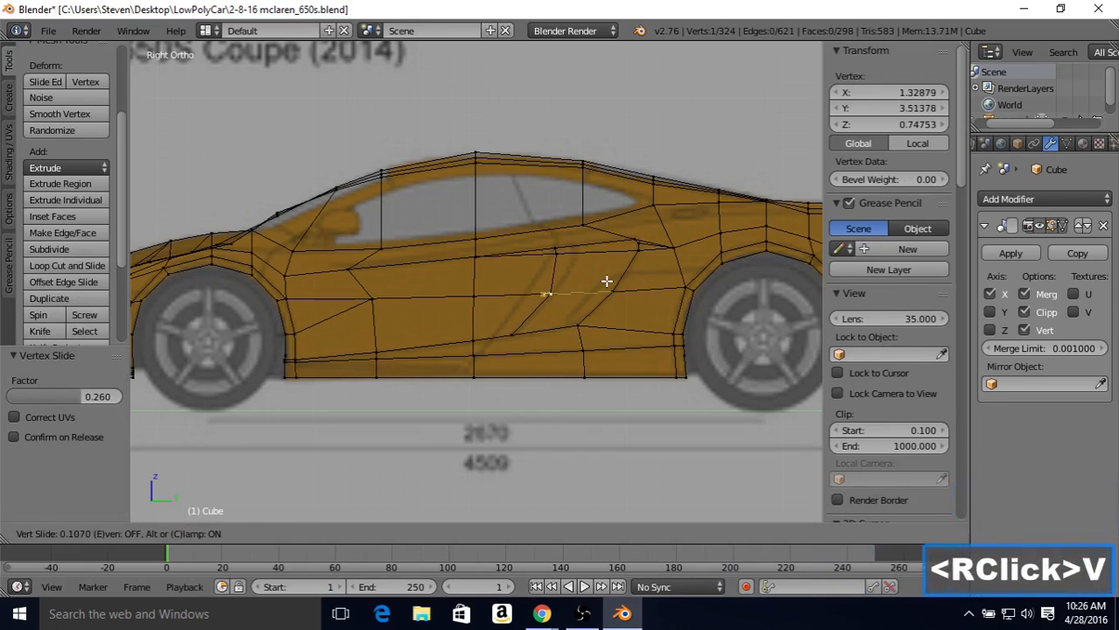
click(571, 253)
Step: Slide the two upper new vertices of the cut rearward along their edges, by factors of 0.228 and 0.221
right_click(572, 253)
key(shift+v)
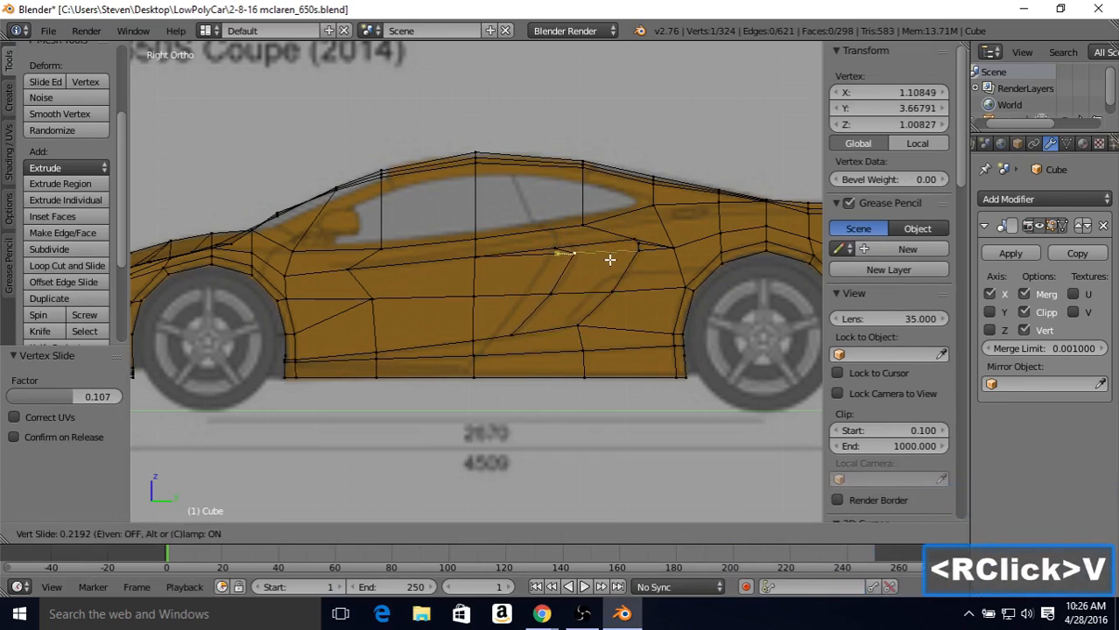
click(611, 259)
right_click(561, 251)
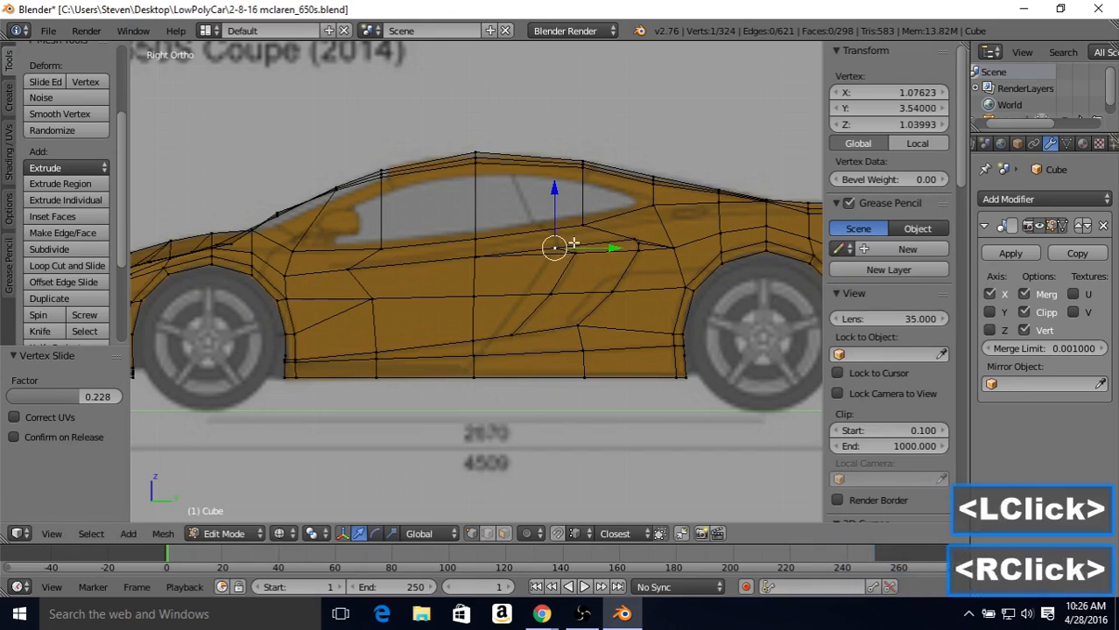
key(shift+v)
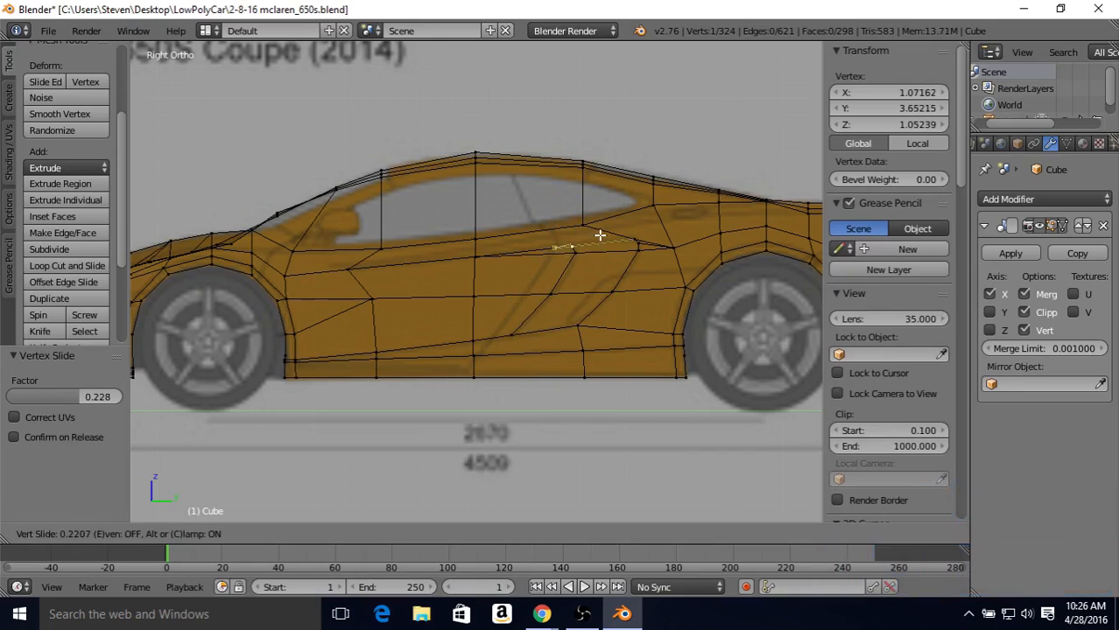
click(599, 234)
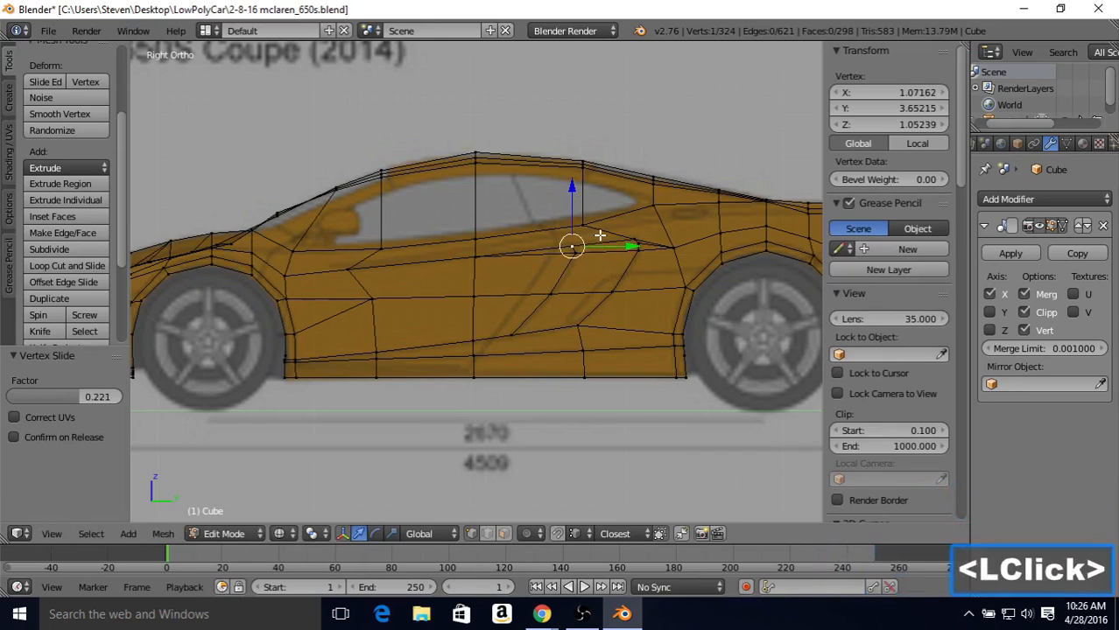
Step: Nudge the cut's middle vertex rearward by 0.040 and the lower of its two upper vertices by 0.025
right_click(570, 297)
key(shift+v)
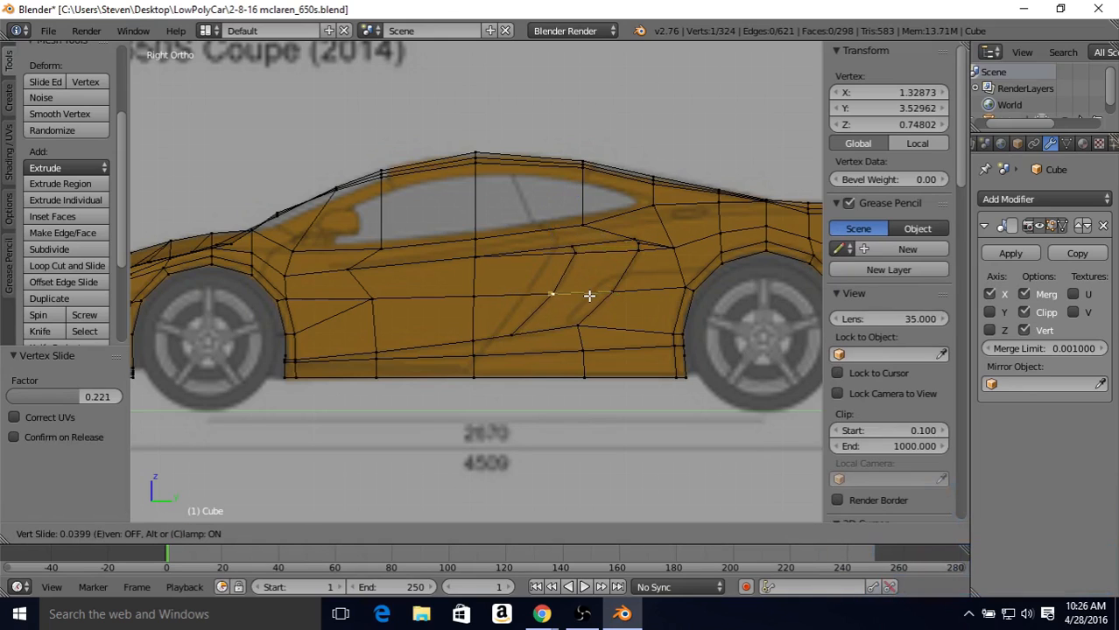
click(589, 296)
right_click(581, 270)
key(shift+v)
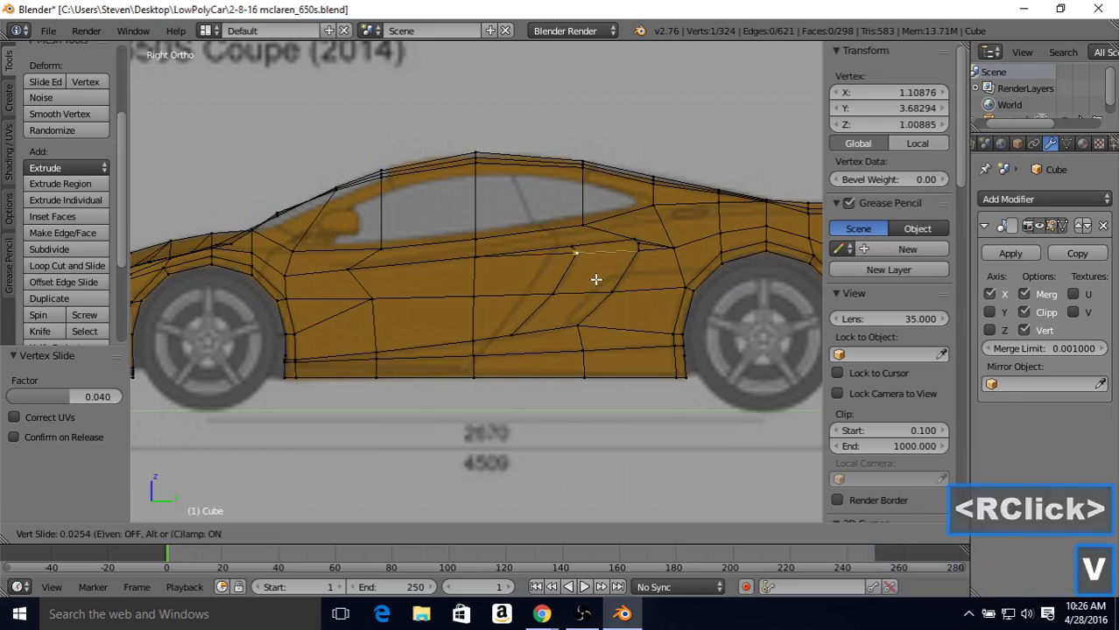
click(595, 279)
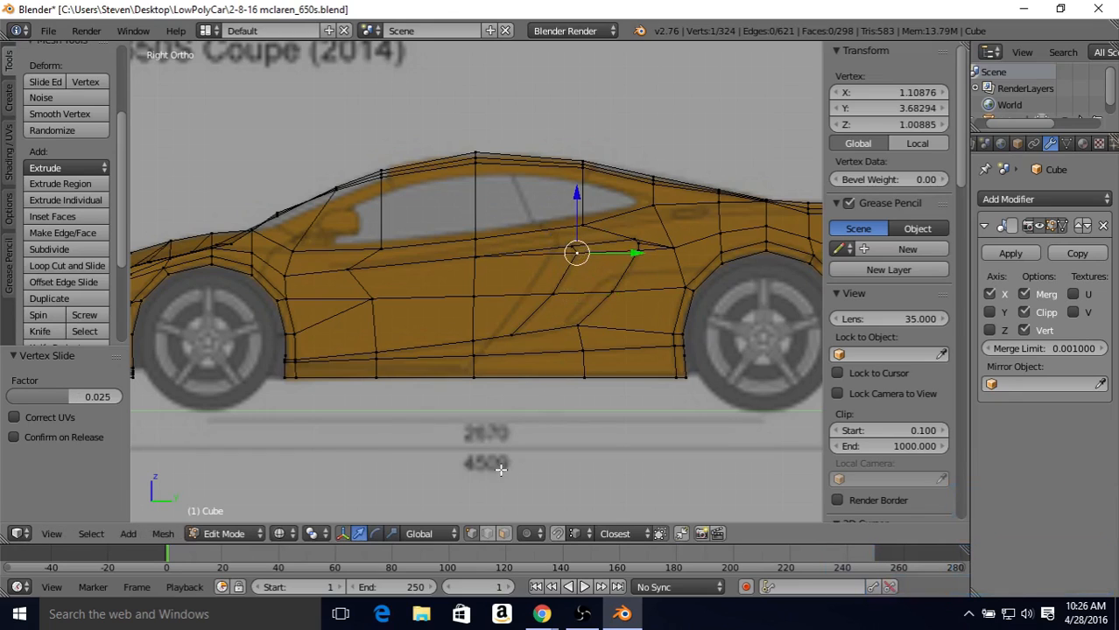
Step: Subdivide the short edge at the top of the new intake contour with one cut
click(563, 300)
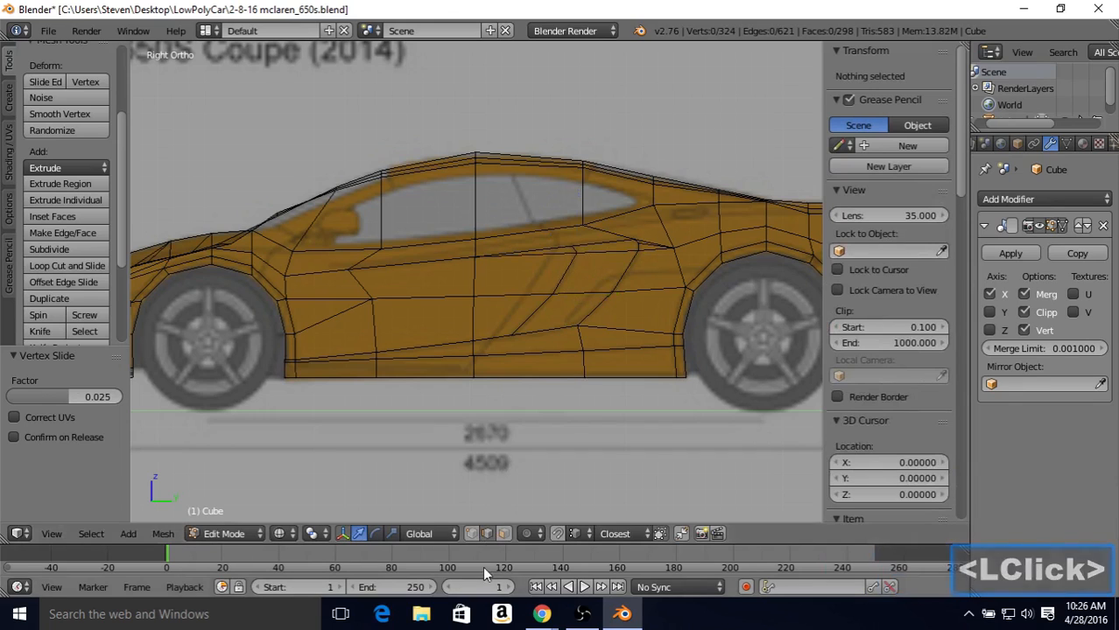
right_click(574, 248)
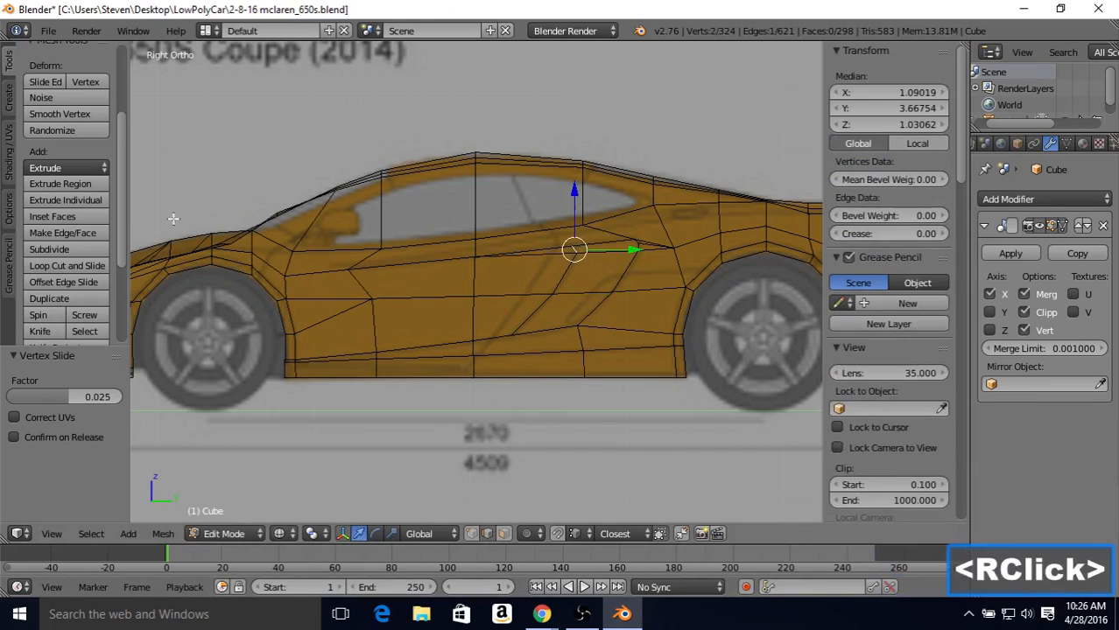
click(70, 248)
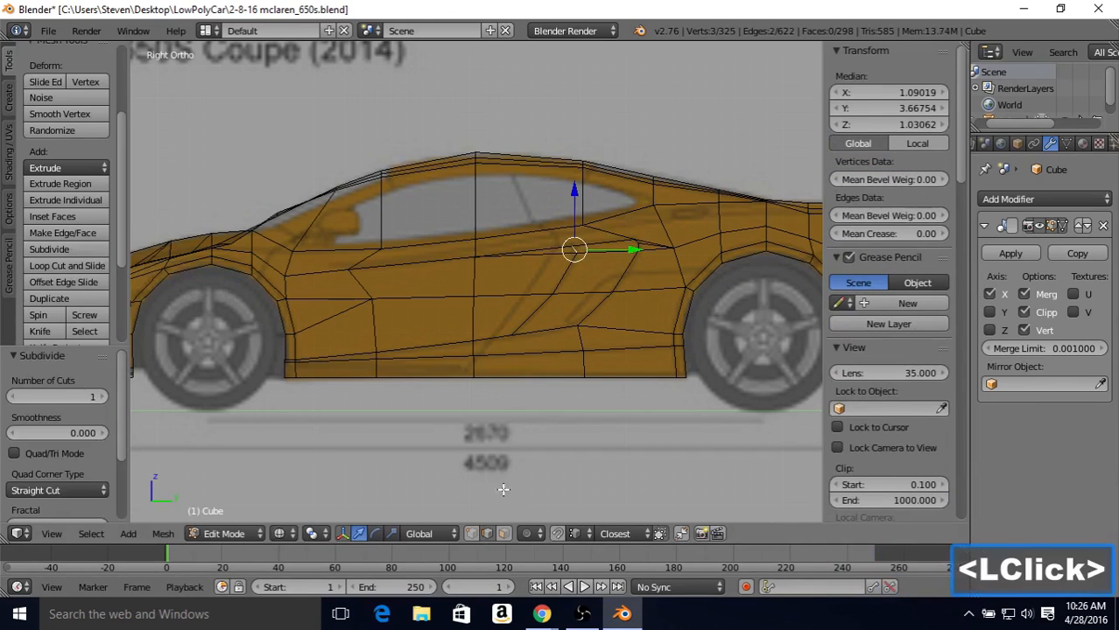
click(505, 533)
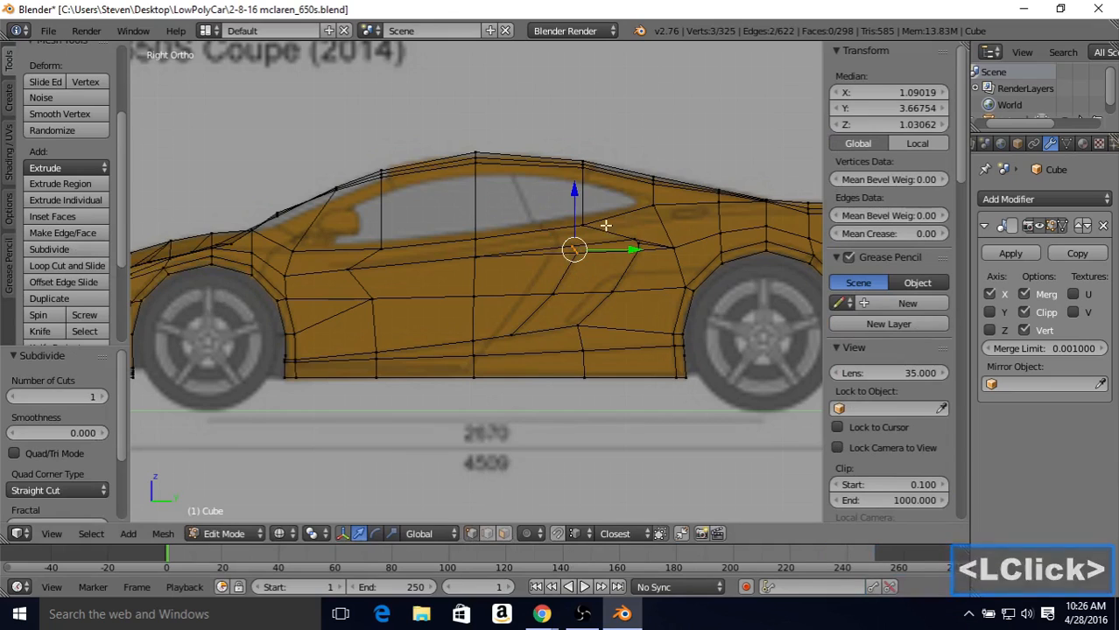
Step: Connect the short edge's midpoint vertex to the middle vertex at the intake's upper rear corner
right_click(574, 249)
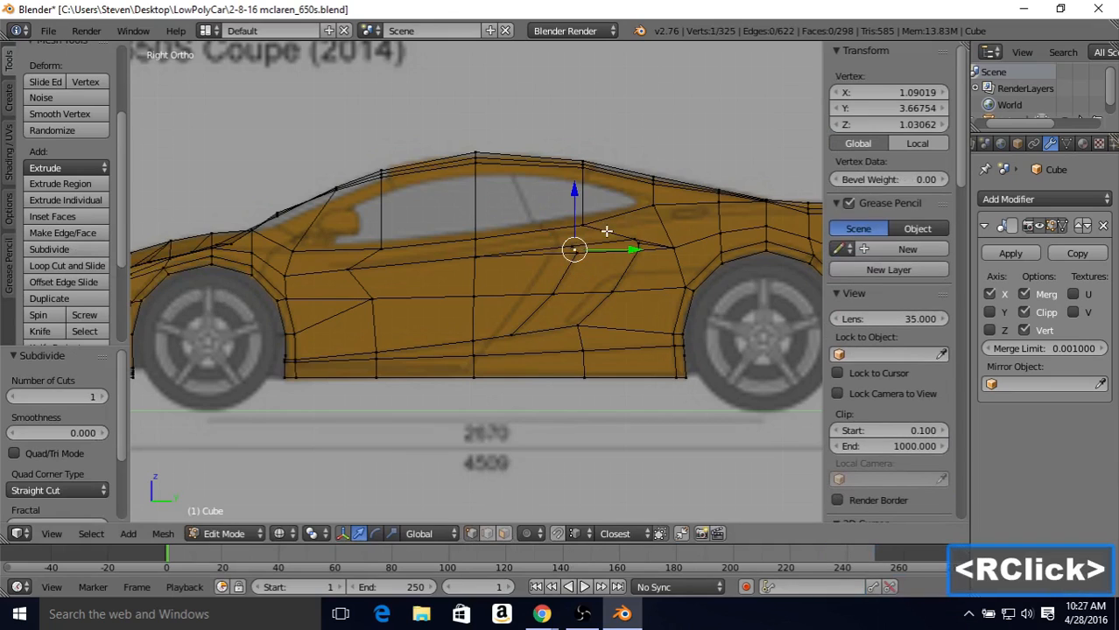
shift+right_click(636, 244)
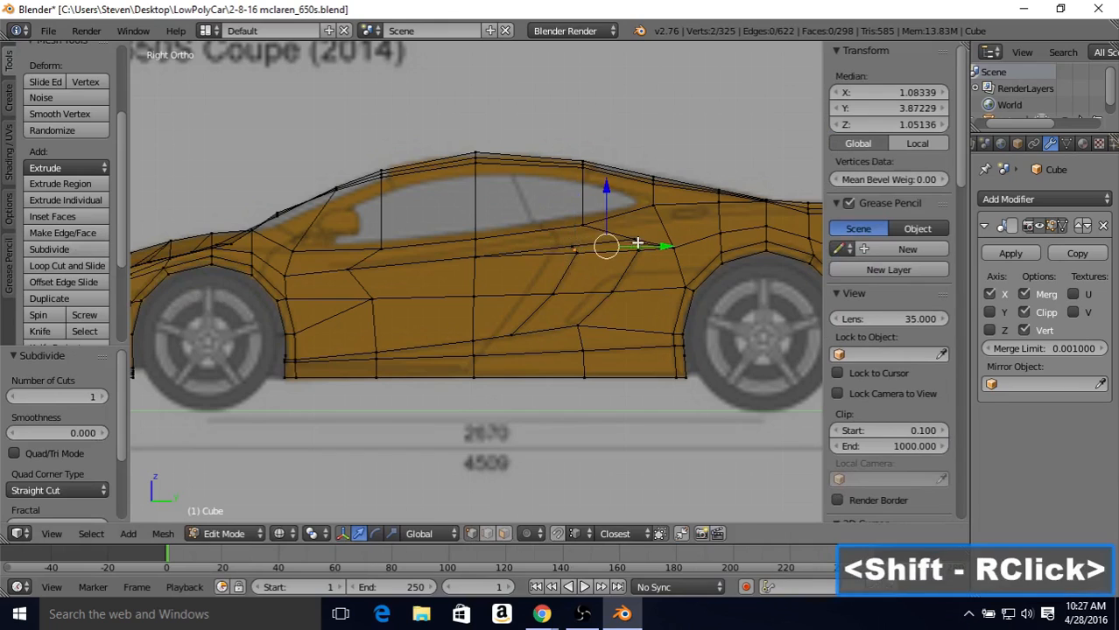
key(j)
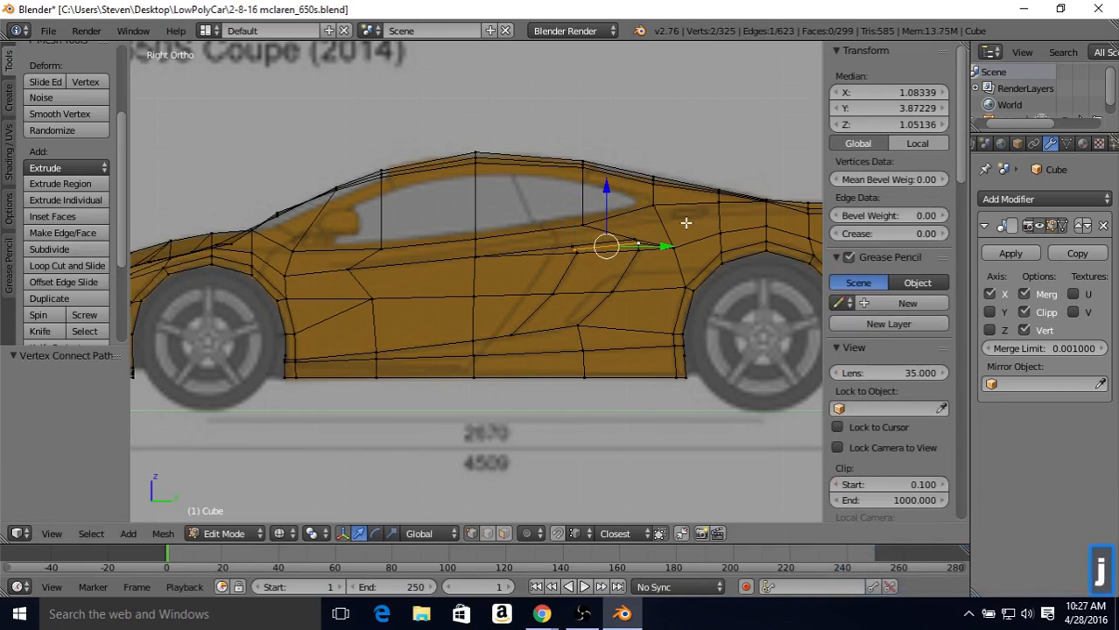
Step: Slide the midpoint vertex of the short upper edge rearward along the new connecting edge by 0.041
right_click(574, 247)
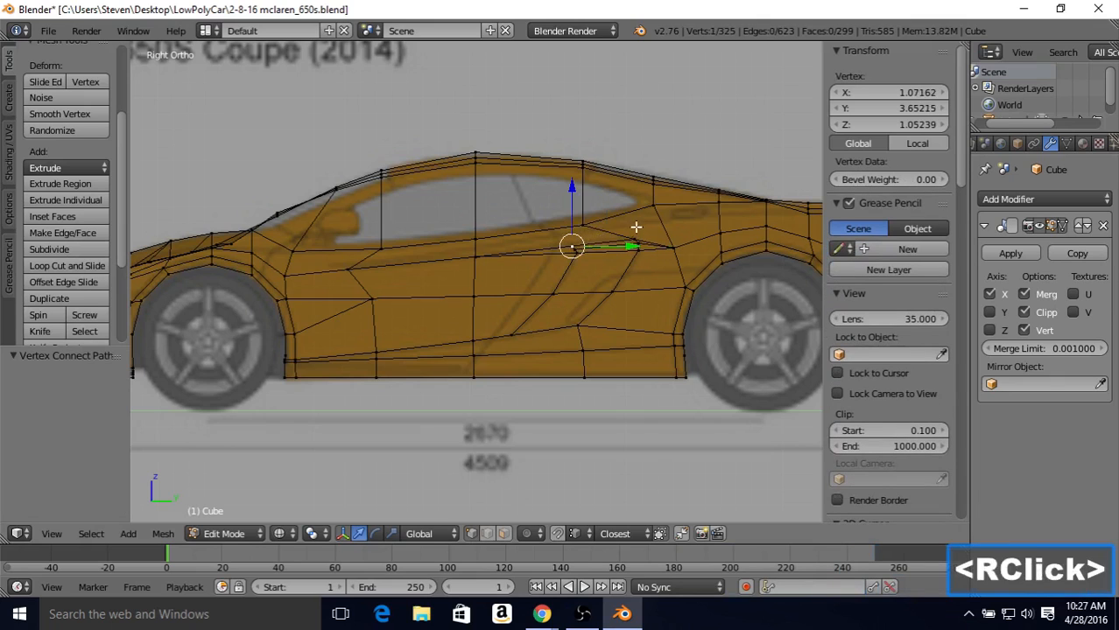
right_click(575, 249)
key(Caps_Lock)
key(Caps_Lock)
key(Caps_Lock)
key(Caps_Lock)
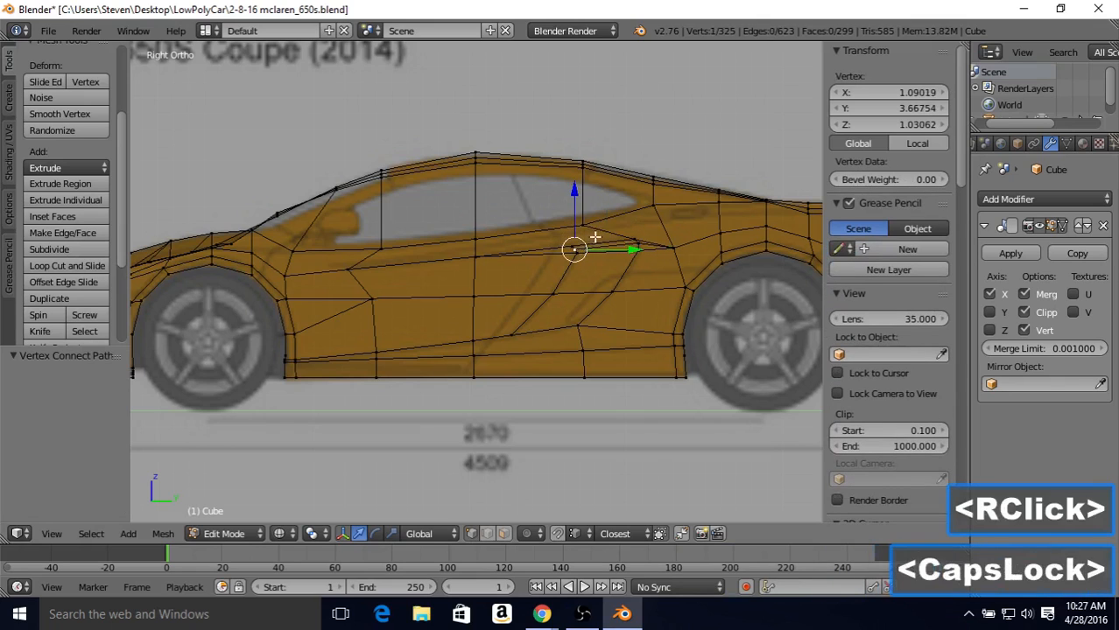
key(Caps_Lock)
key(Caps_Lock)
key(Caps_Lock)
key(Caps_Lock)
key(Caps_Lock)
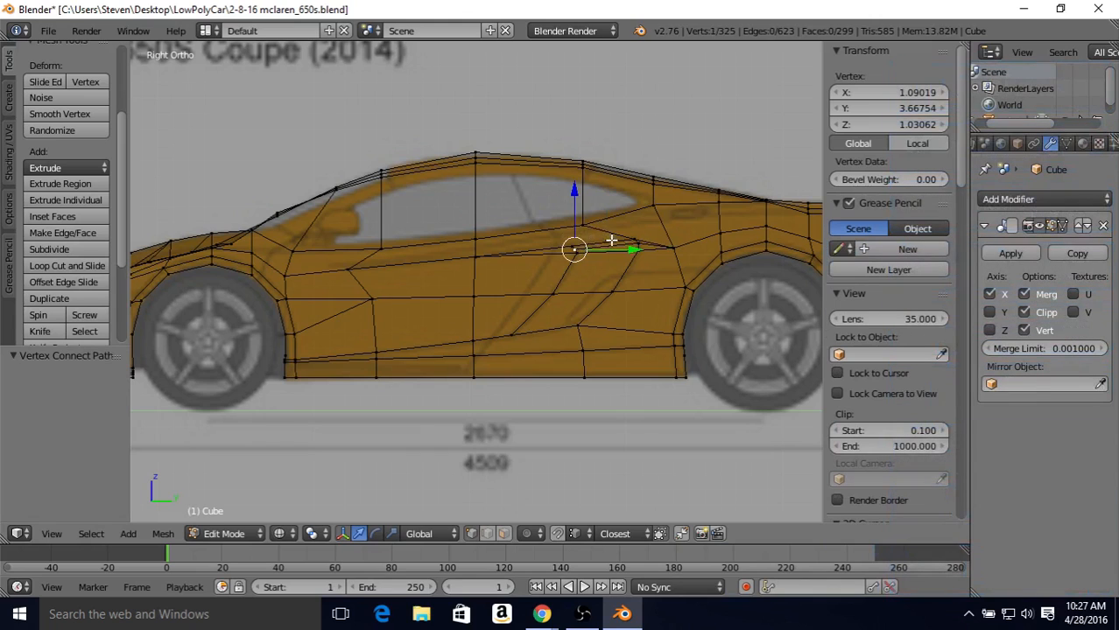
key(shift+v)
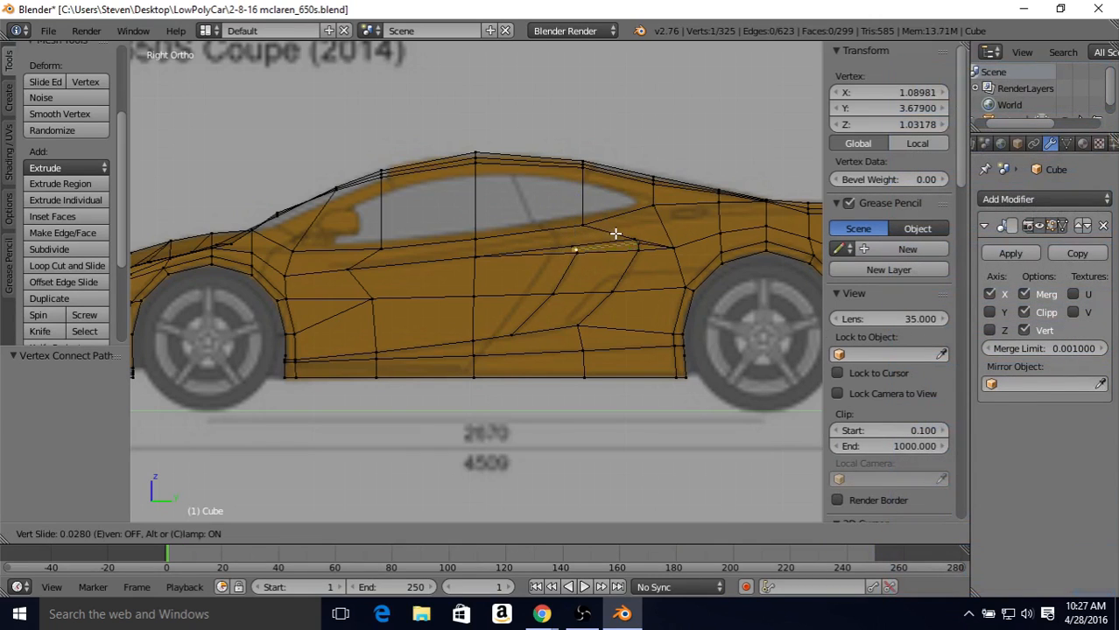
click(616, 234)
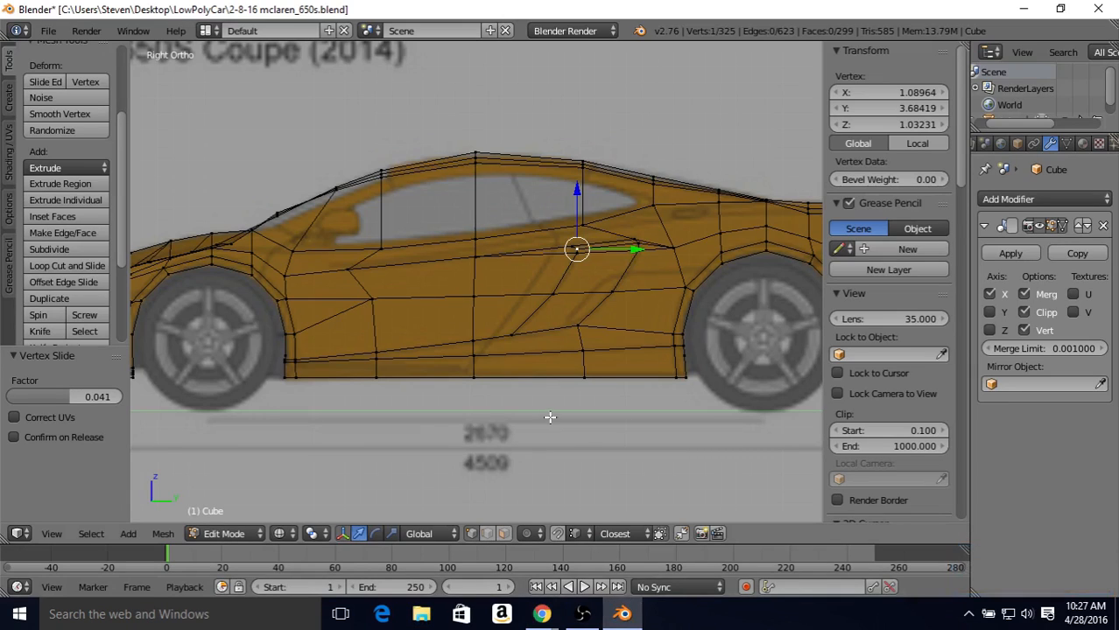
Step: Duplicate the four side intake faces in place, without any offset
click(503, 534)
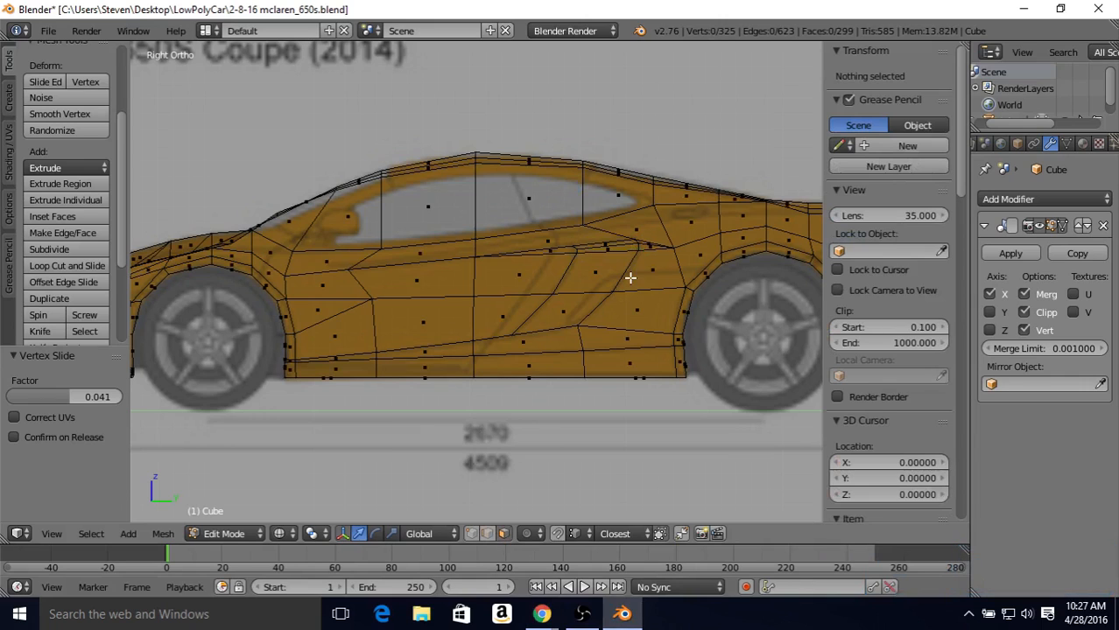
right_click(592, 249)
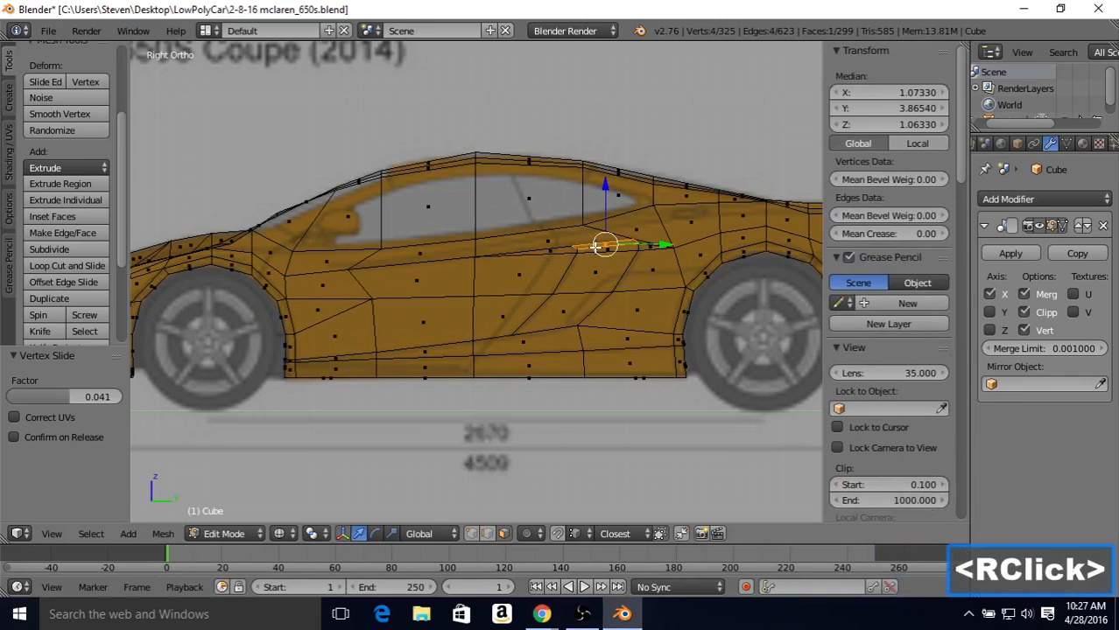
shift+right_click(601, 248)
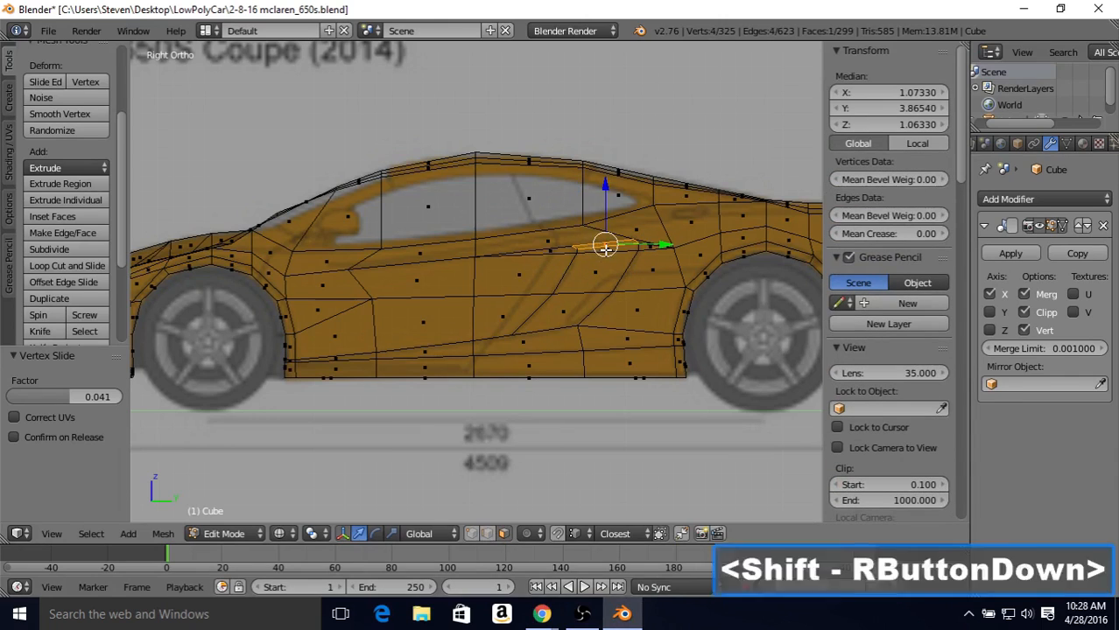
shift+right_click(586, 284)
shift+right_click(566, 311)
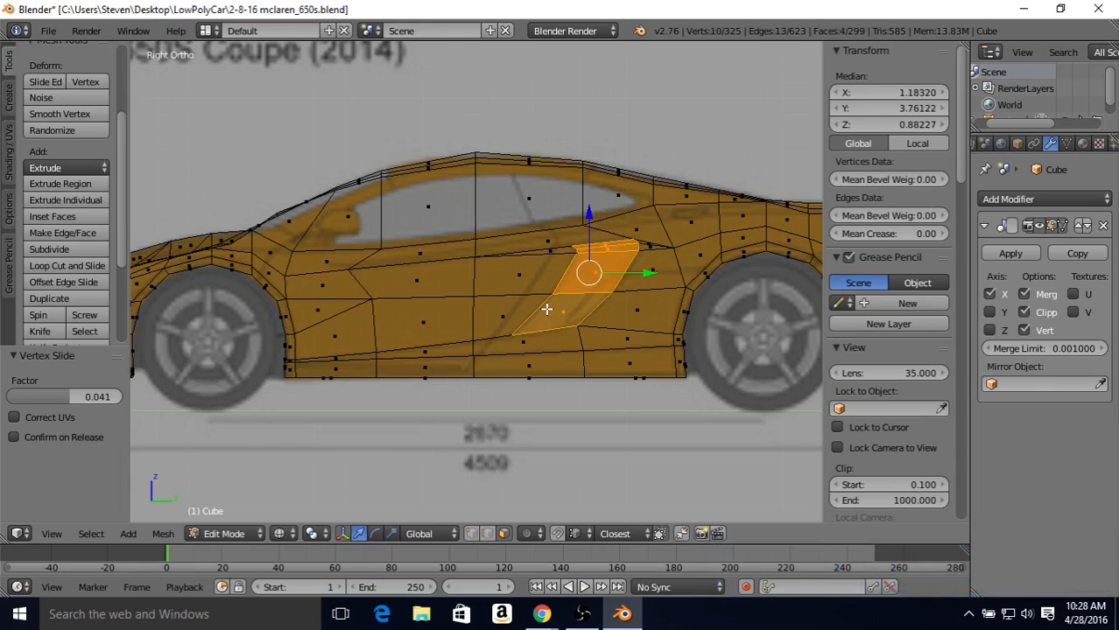
click(59, 298)
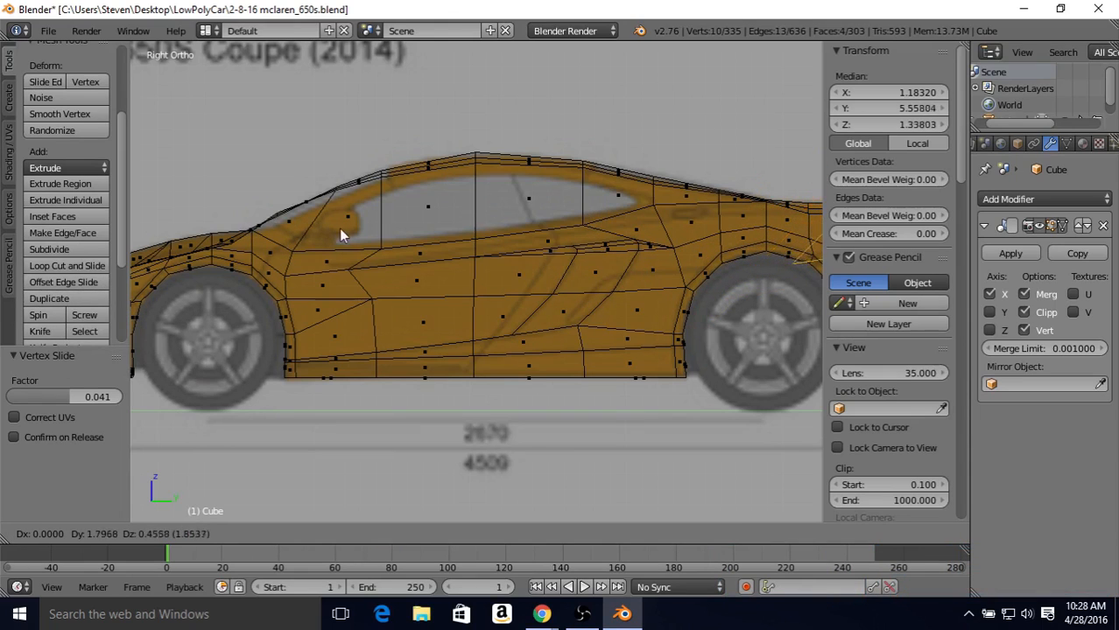
right_click(389, 197)
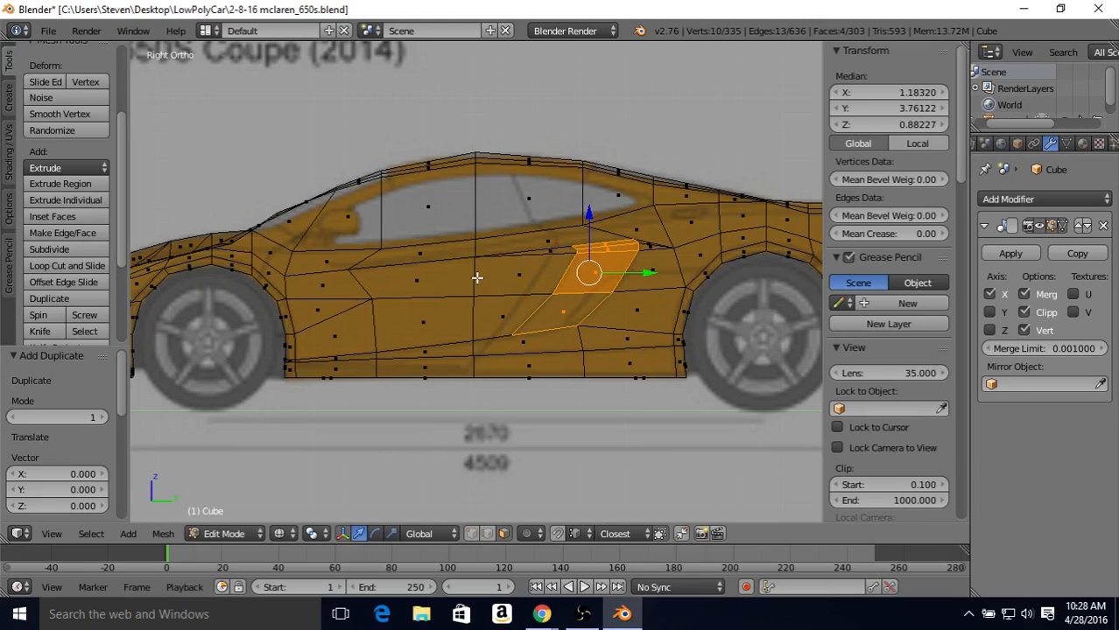
Step: Separate the duplicated intake faces into their own object by selection and return to Object Mode
key(p)
key(p)
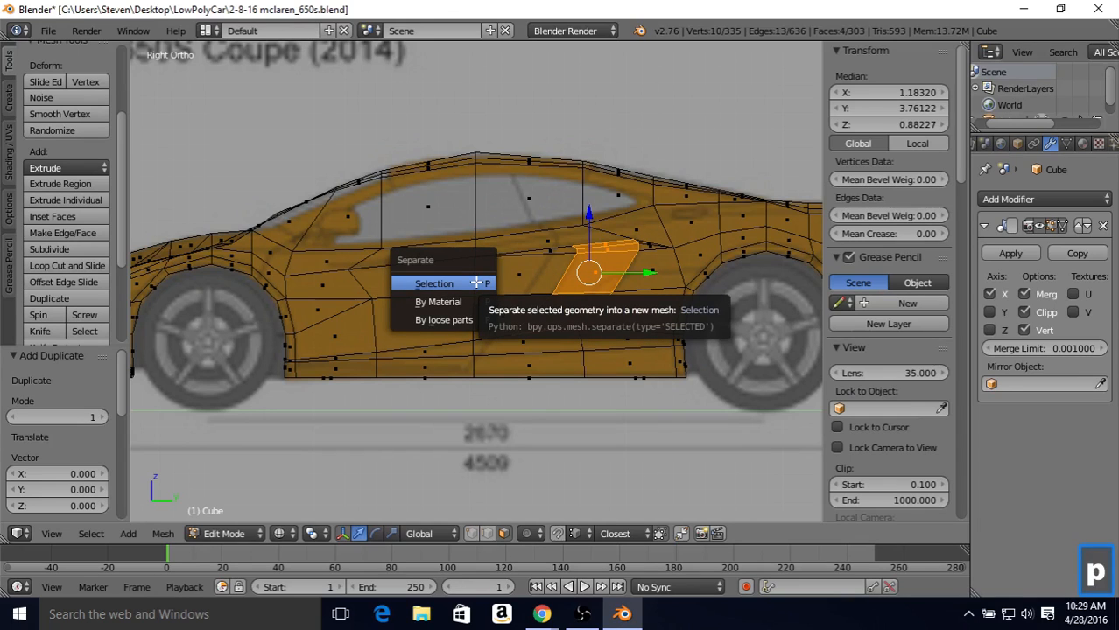
click(433, 284)
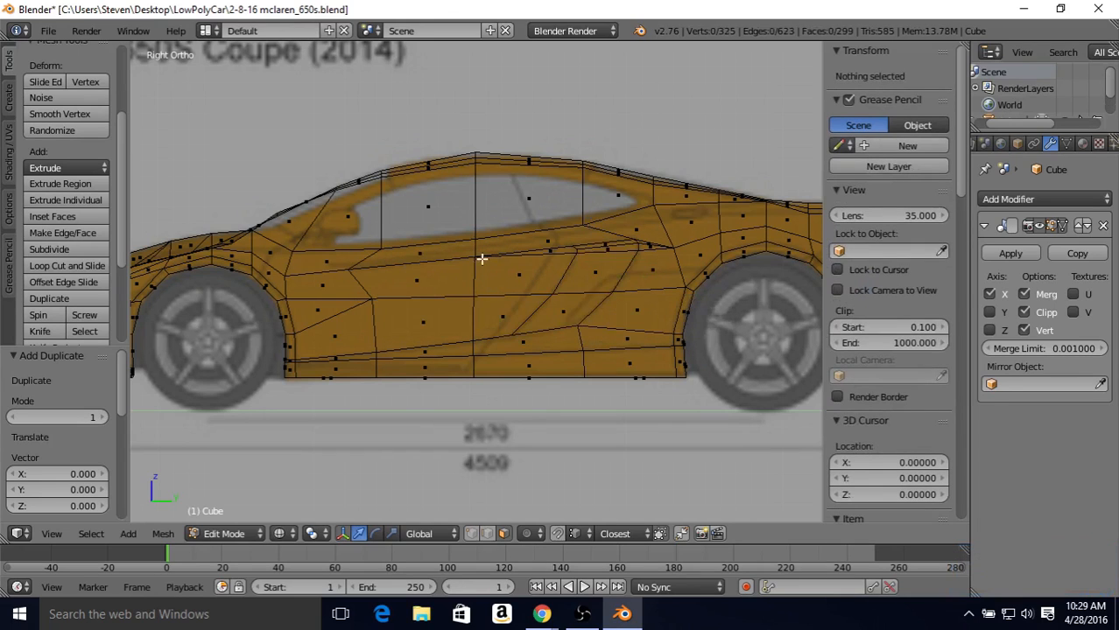
key(Tab)
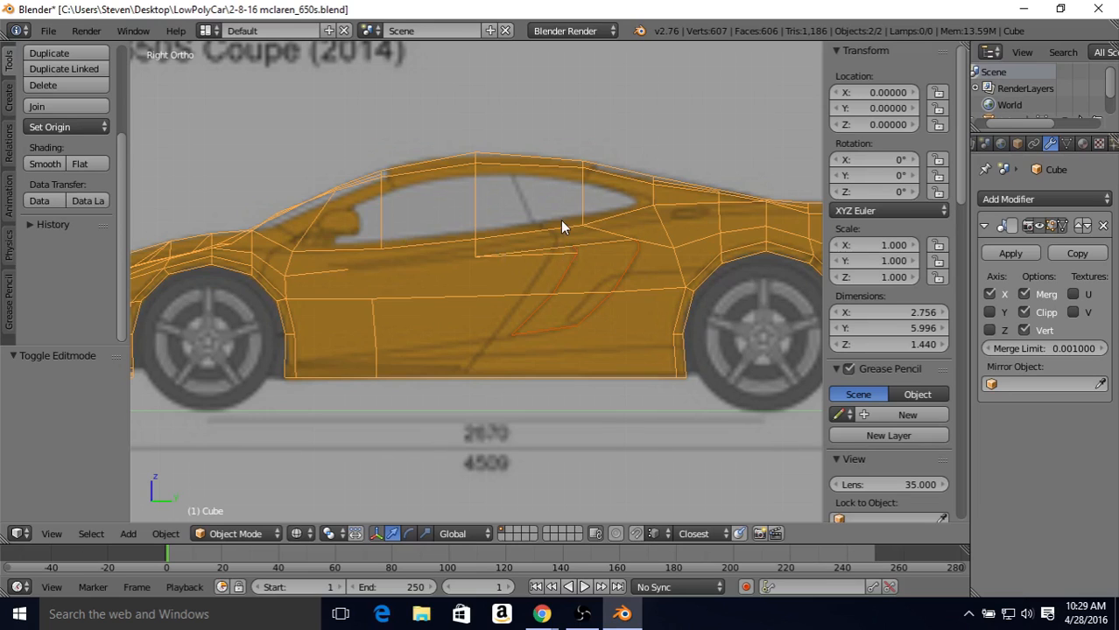
Step: Switch the viewport to solid shading and view the whole car body at an angle
key(z)
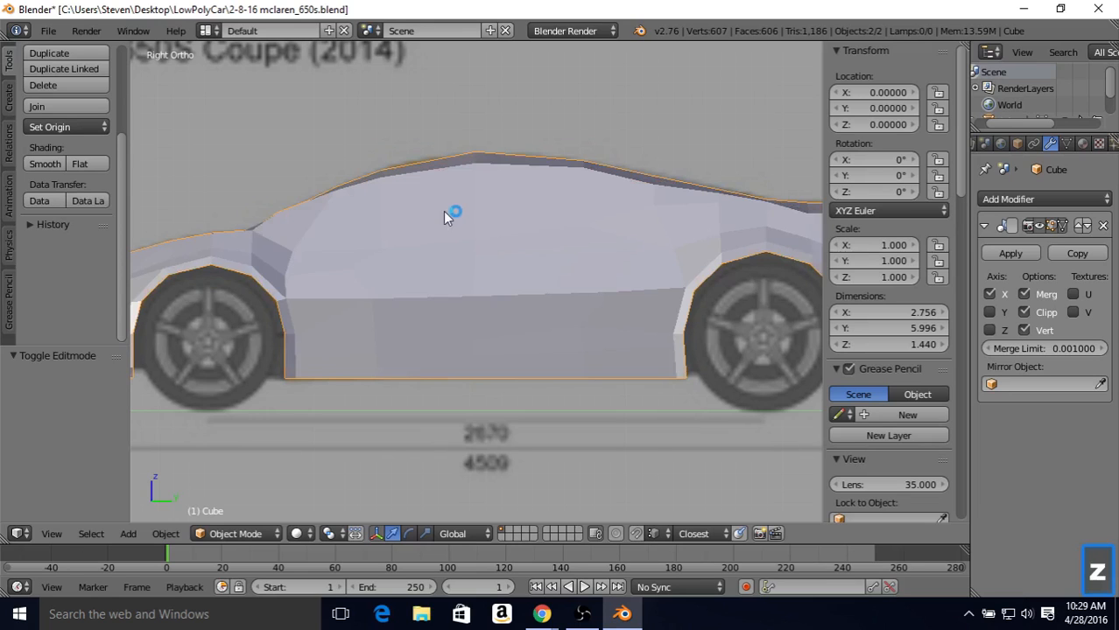
mouse_move(443, 211)
middle_down()
mouse_move(491, 214)
mouse_move(560, 246)
middle_up()
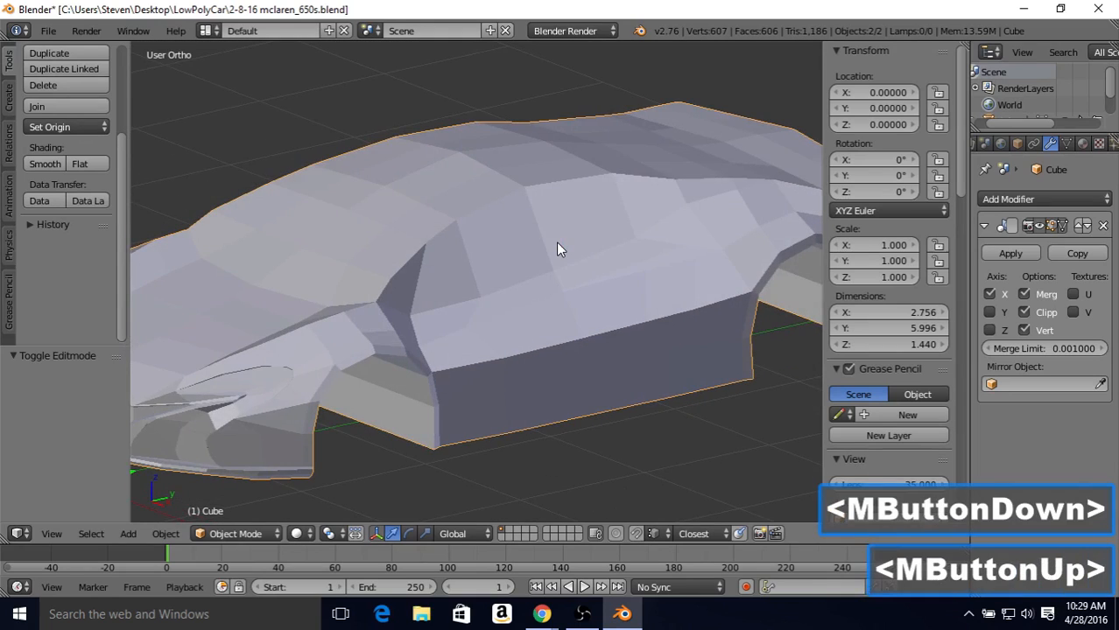
scroll(557, 244, down, 2)
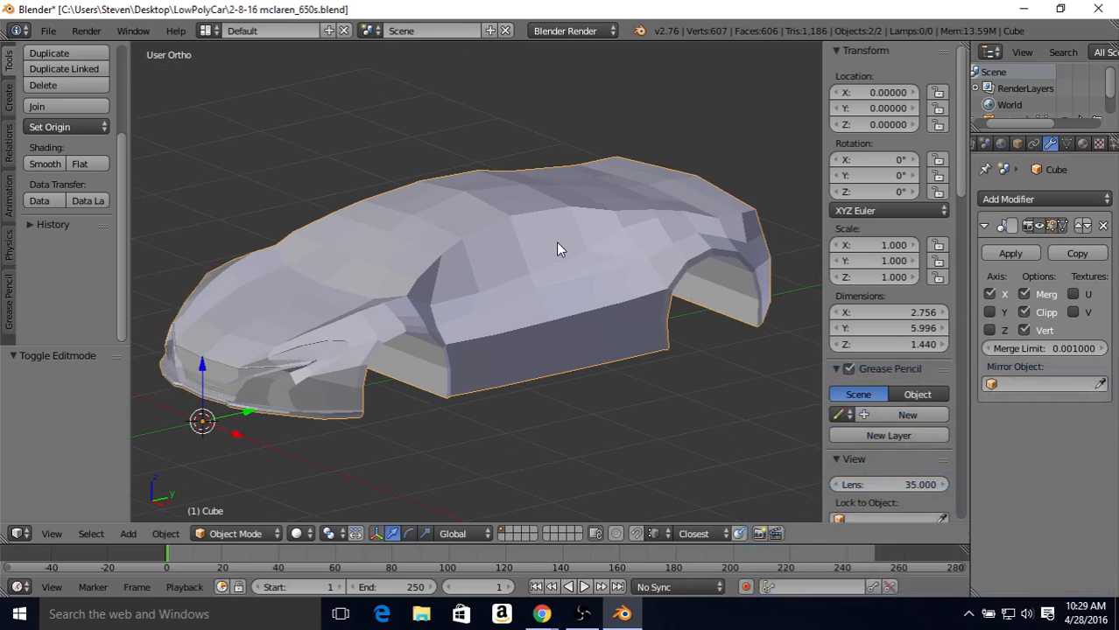
key(h)
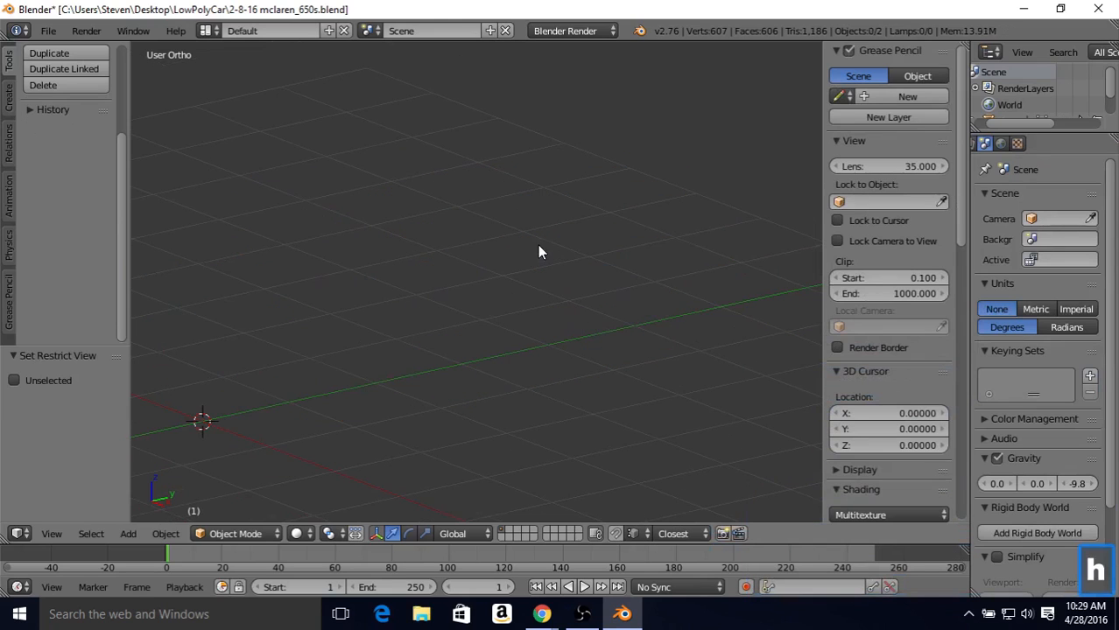
middle_drag(566, 283, 497, 282)
key(ctrl)
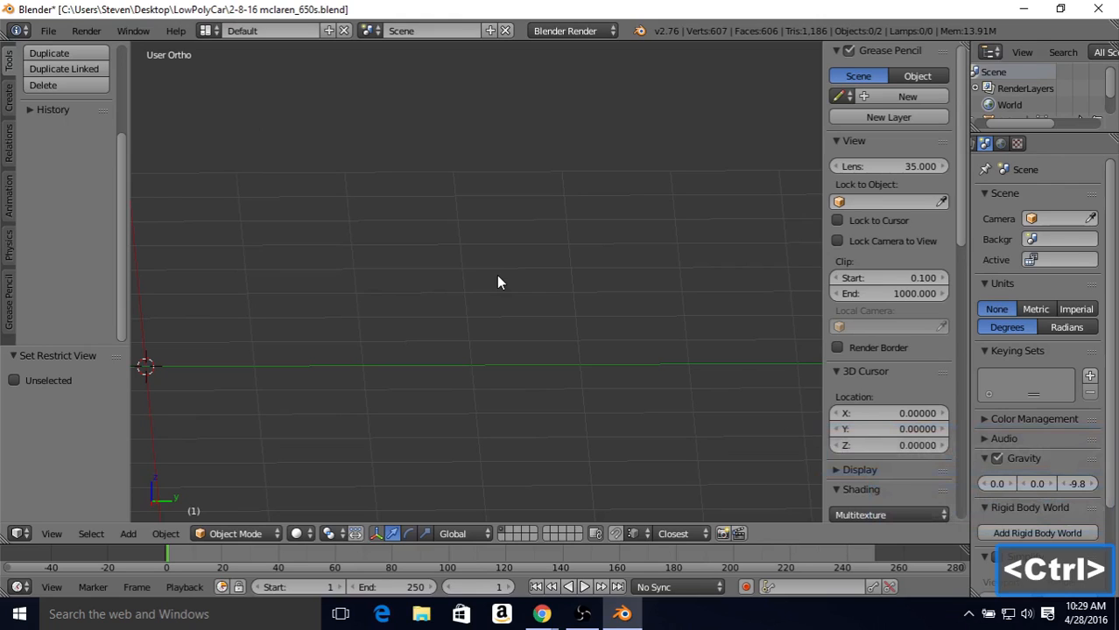
key(ctrl+z)
Step: Hide the car body and move the separated side intake object to the second layer
right_click(353, 228)
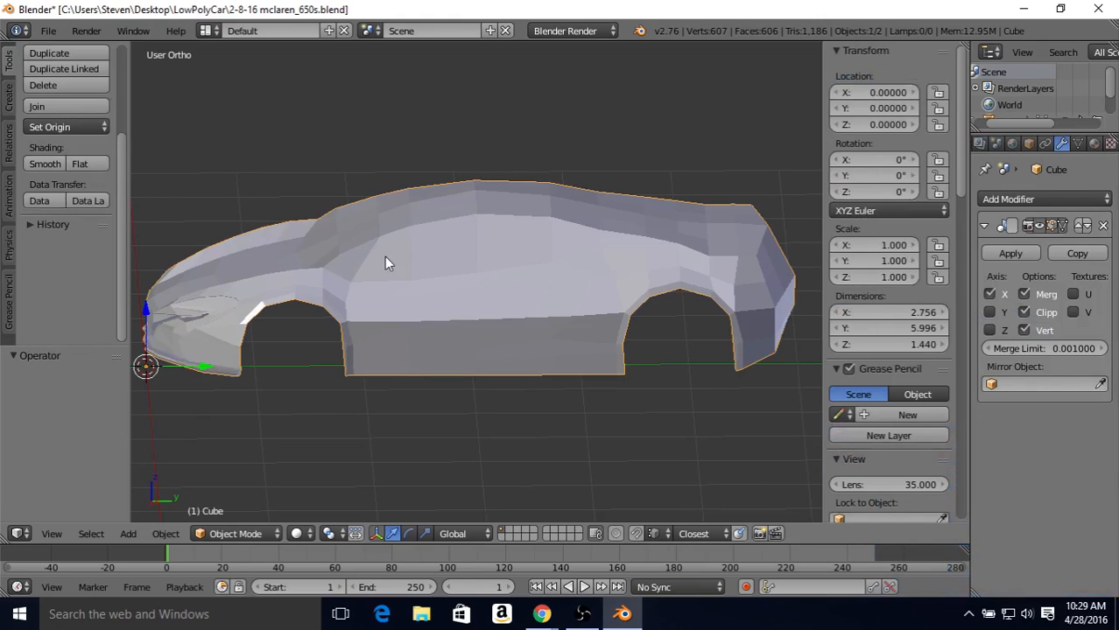
key(h)
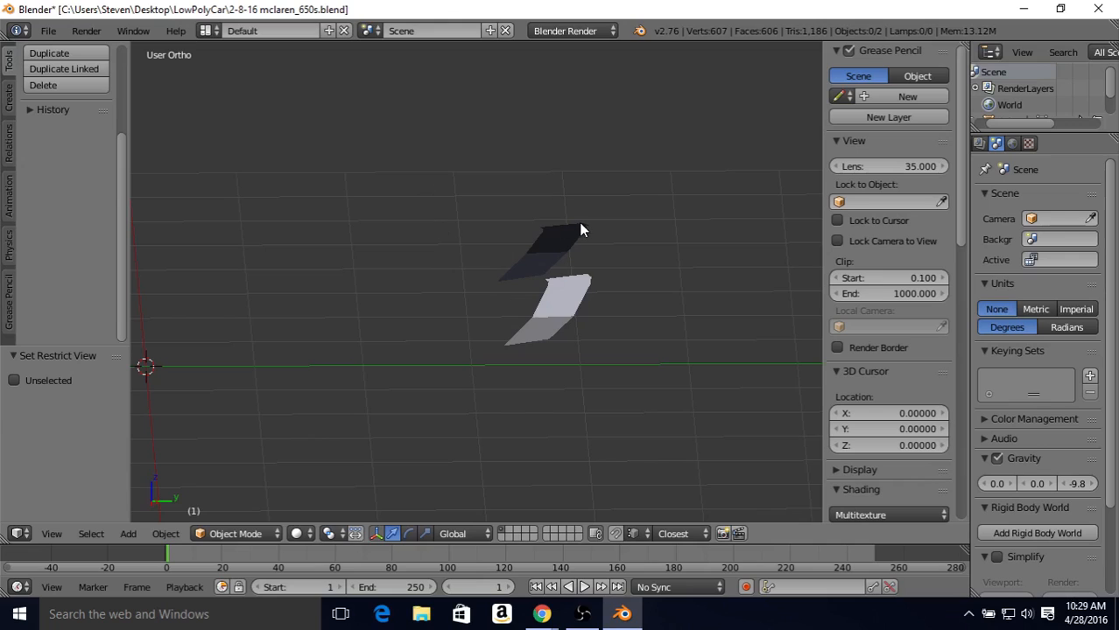
right_click(568, 296)
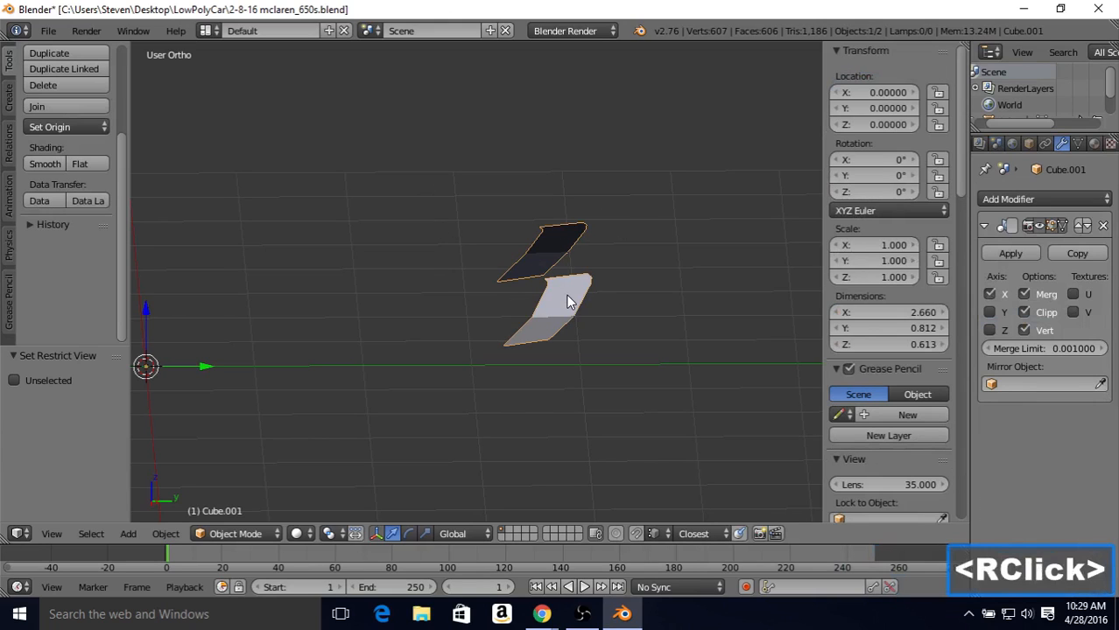
middle_drag(474, 324, 539, 301)
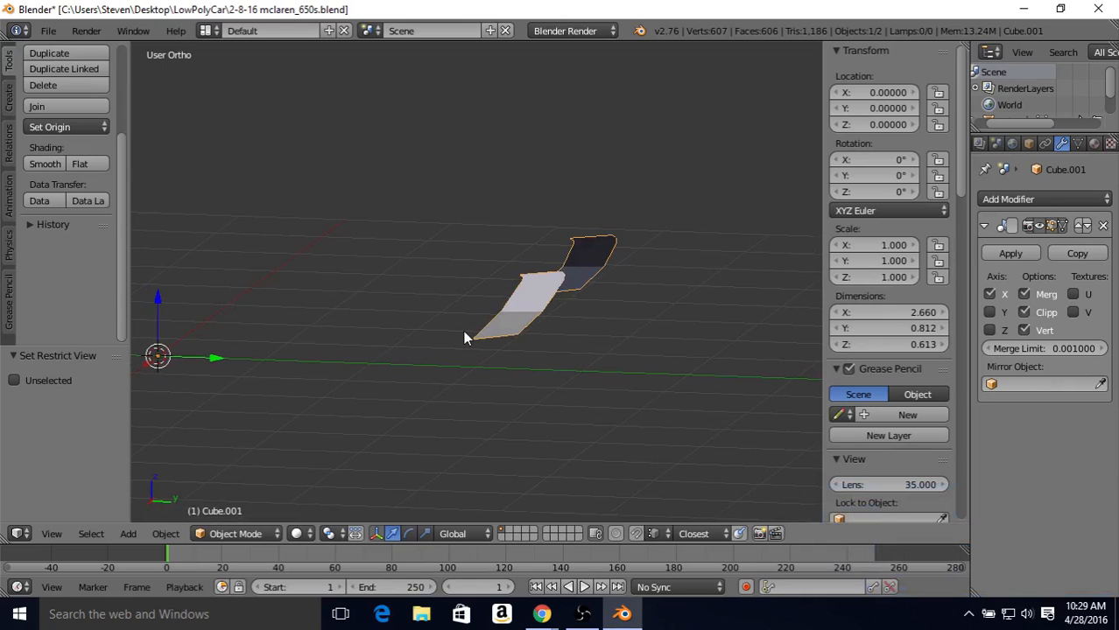
key(m)
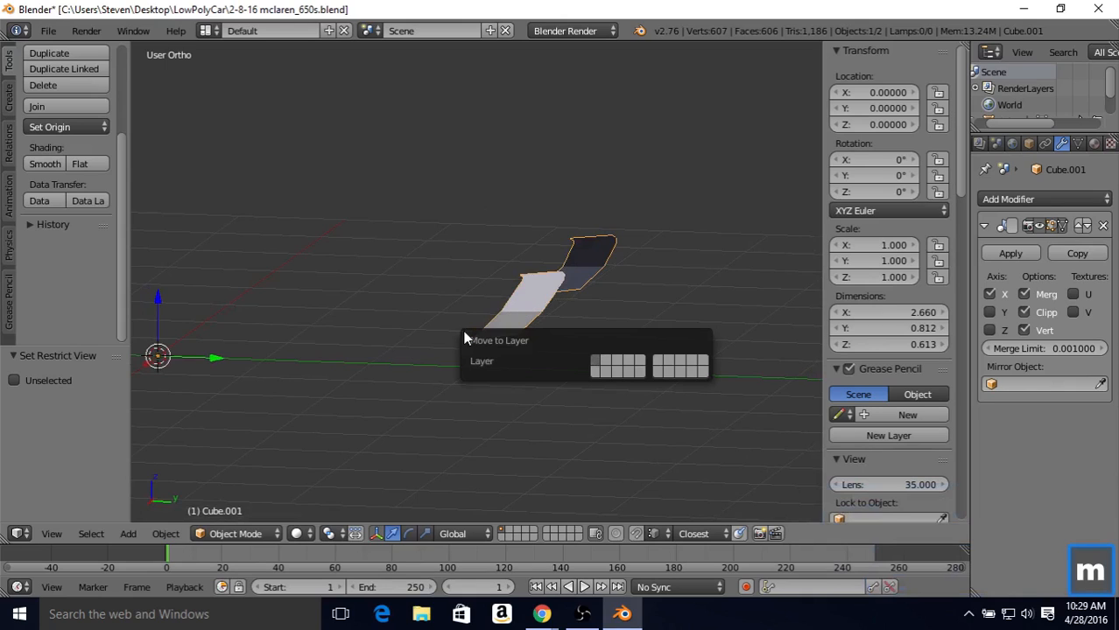
click(607, 366)
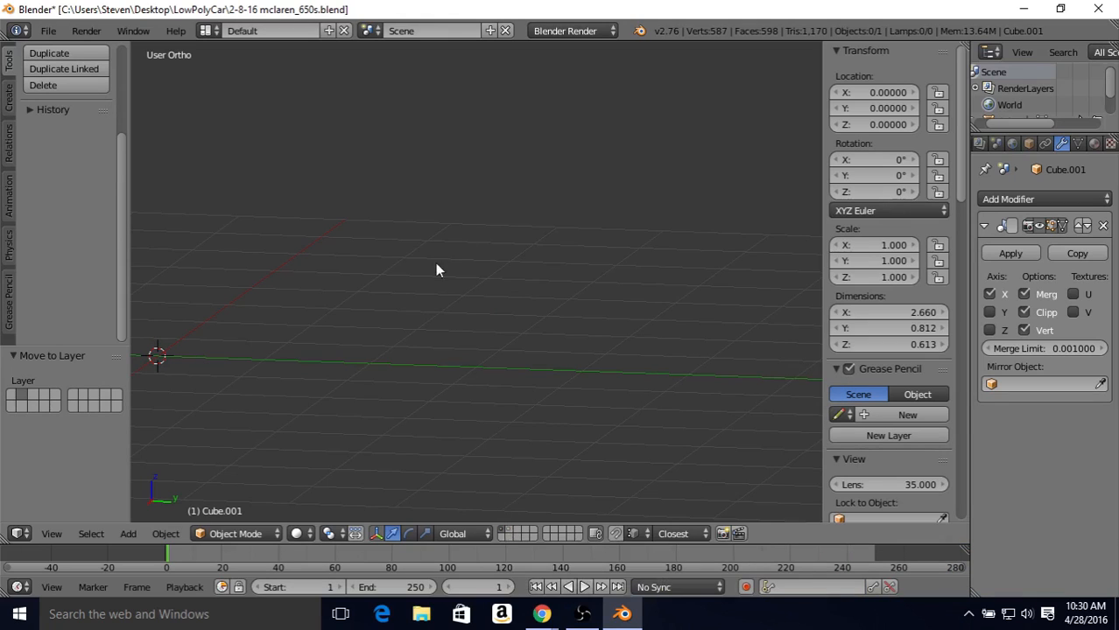
Step: Toggle the first two layers to check which objects each of them holds
shift+click(509, 532)
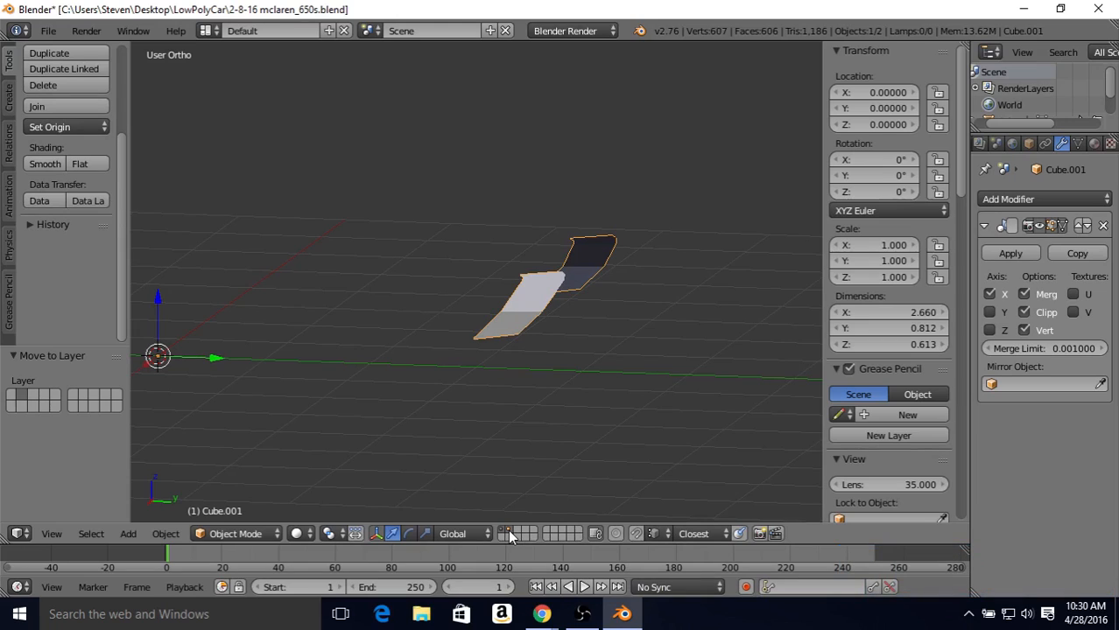
shift+click(510, 534)
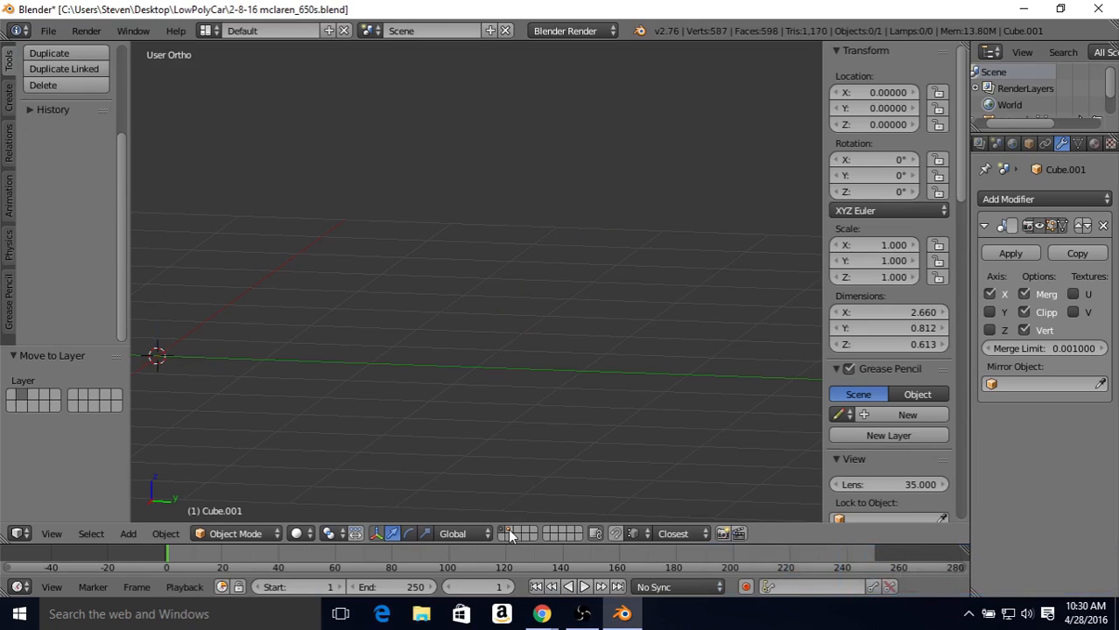
click(509, 534)
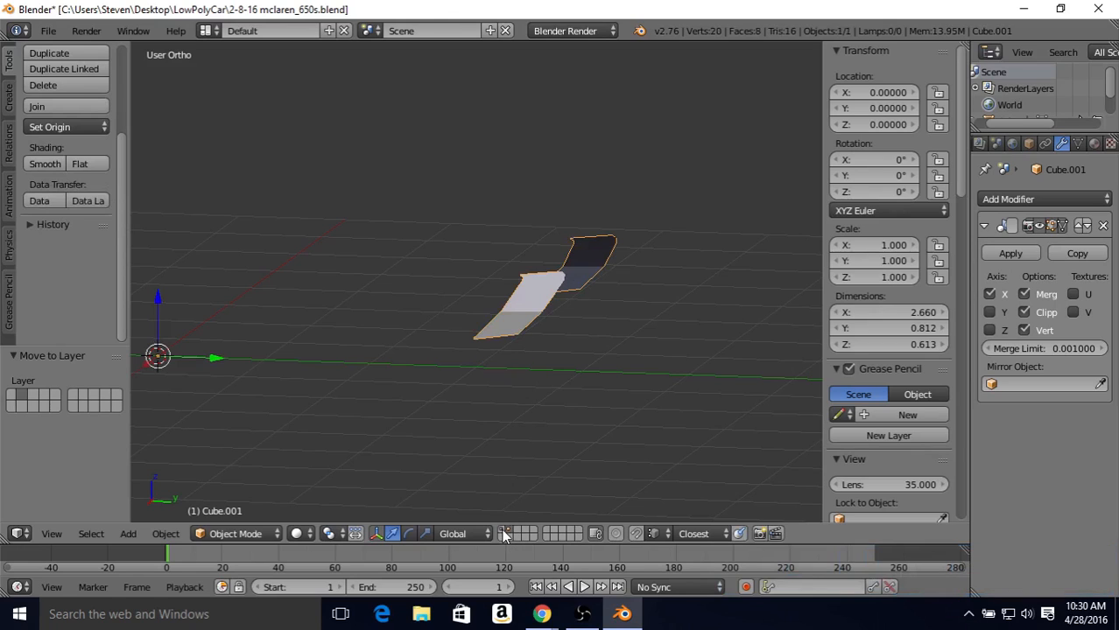
Step: Return to the first layer, unhide the car body and select it
click(502, 529)
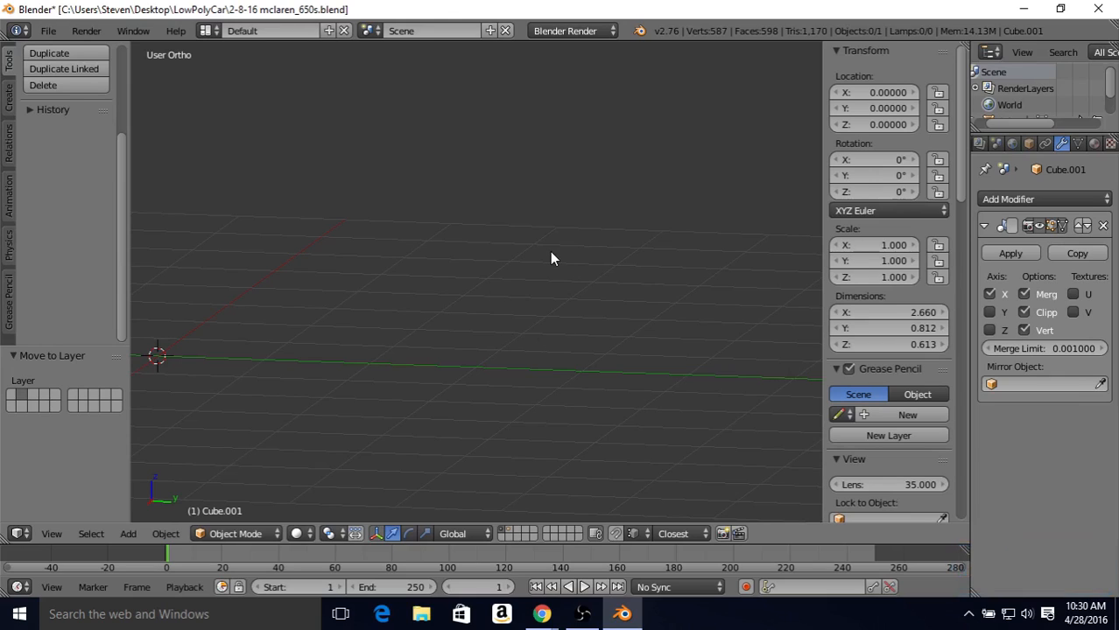
key(alt+h)
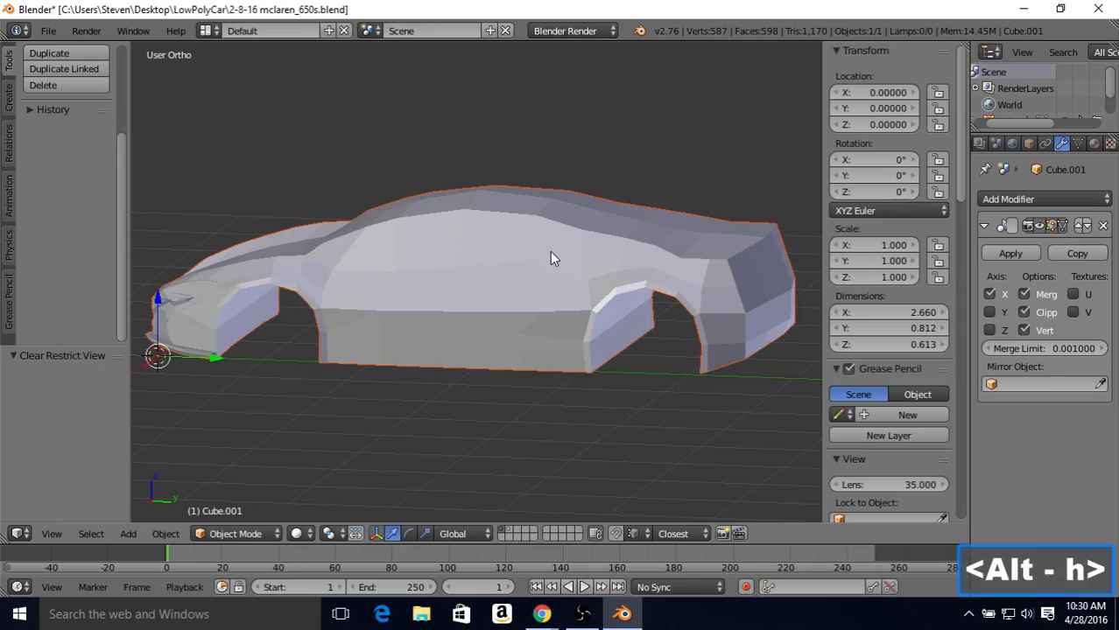
right_click(528, 309)
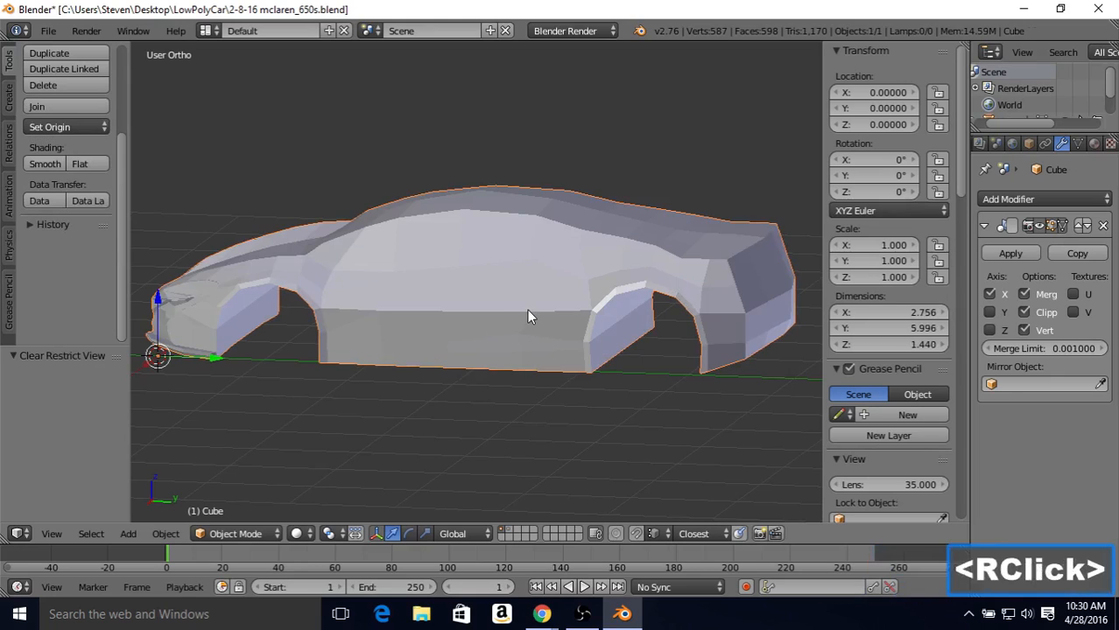
middle_drag(527, 309, 446, 250)
Step: Show the second layer and compare the intake object's shape from several angles with the side view reference photo
click(511, 530)
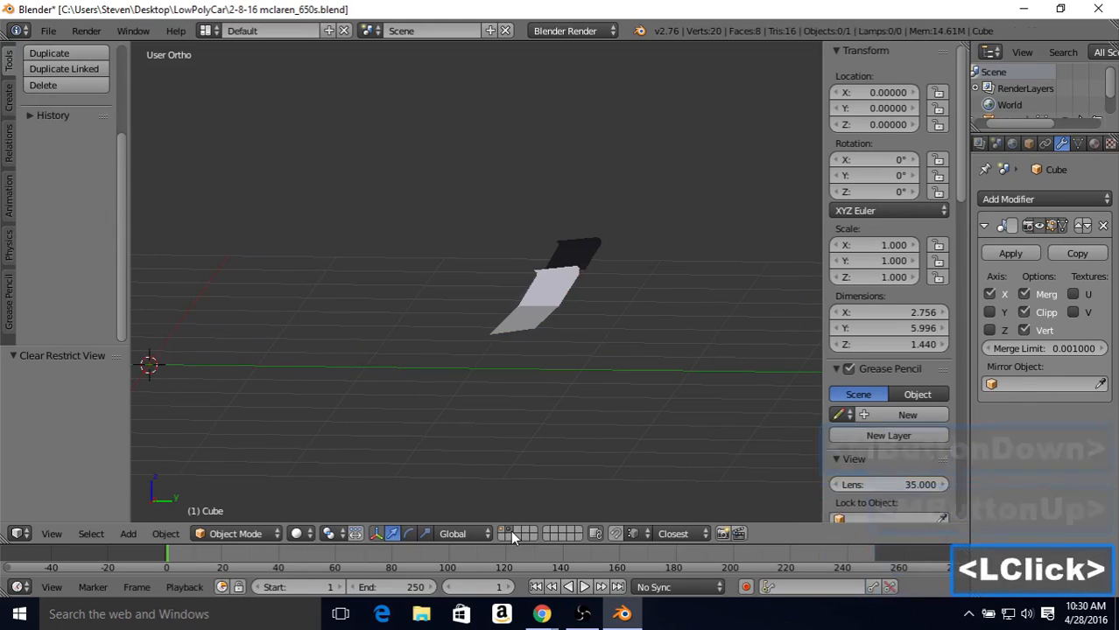
right_click(529, 309)
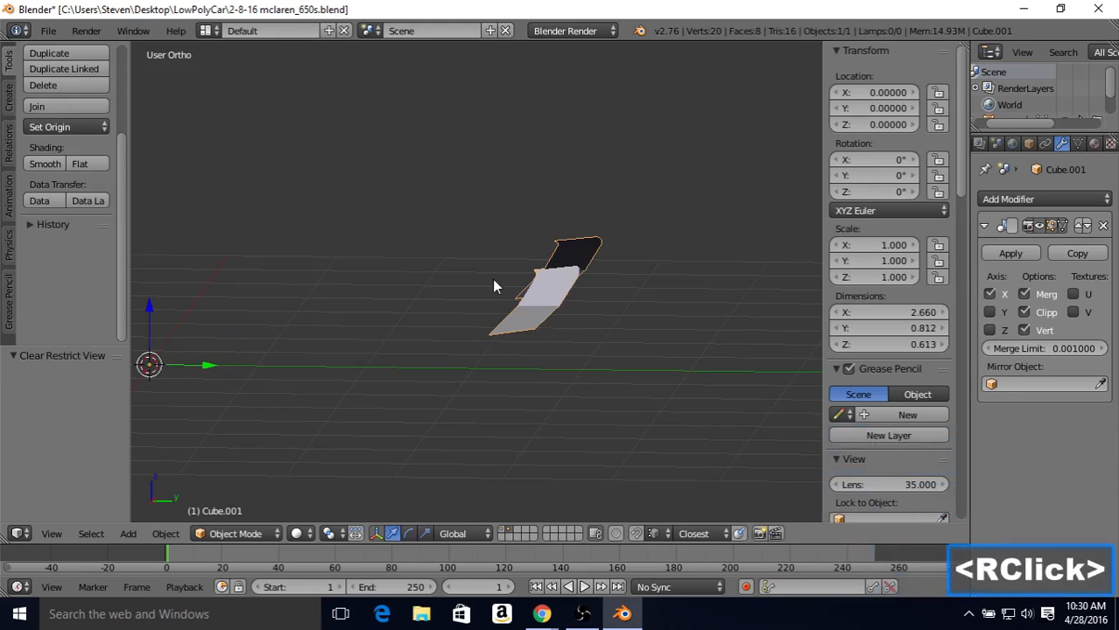
middle_drag(494, 282, 644, 280)
middle_drag(654, 283, 521, 289)
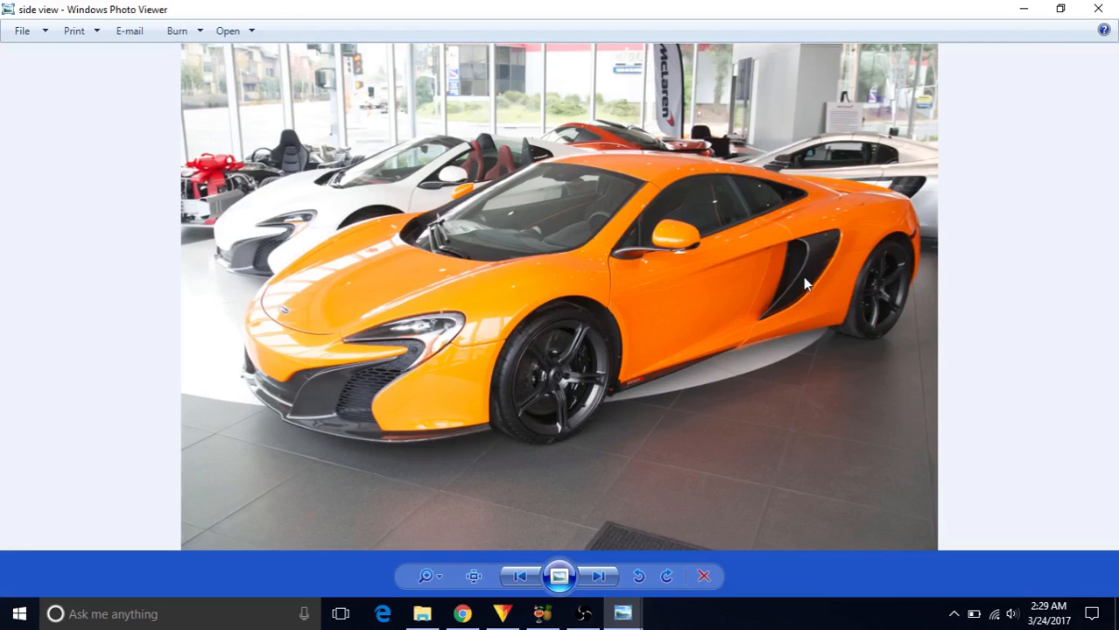
click(621, 613)
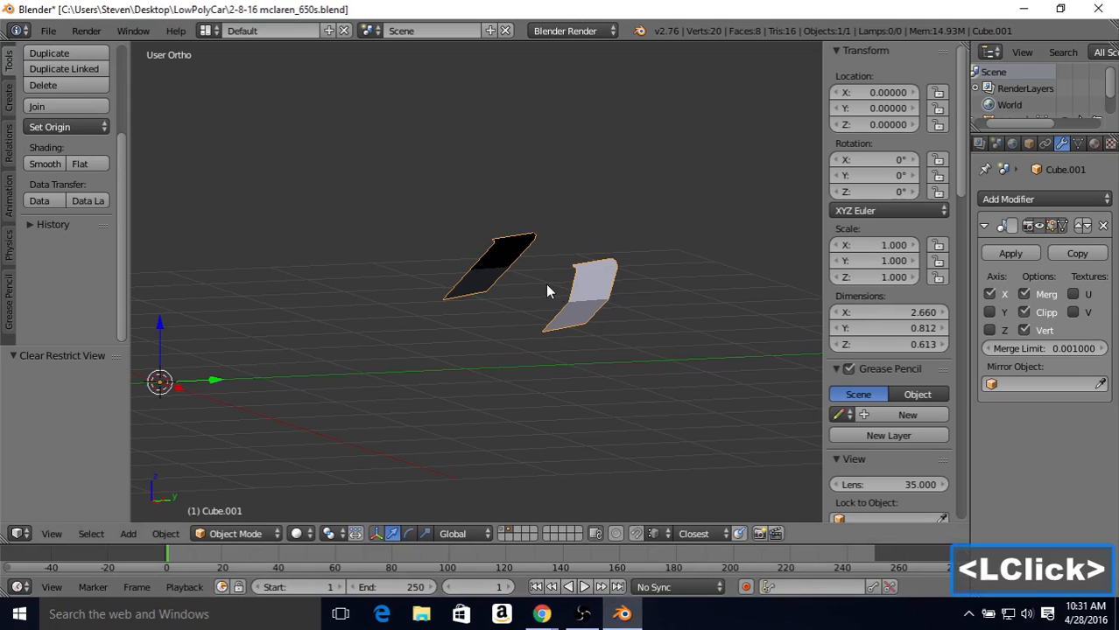
middle_drag(583, 289, 561, 440)
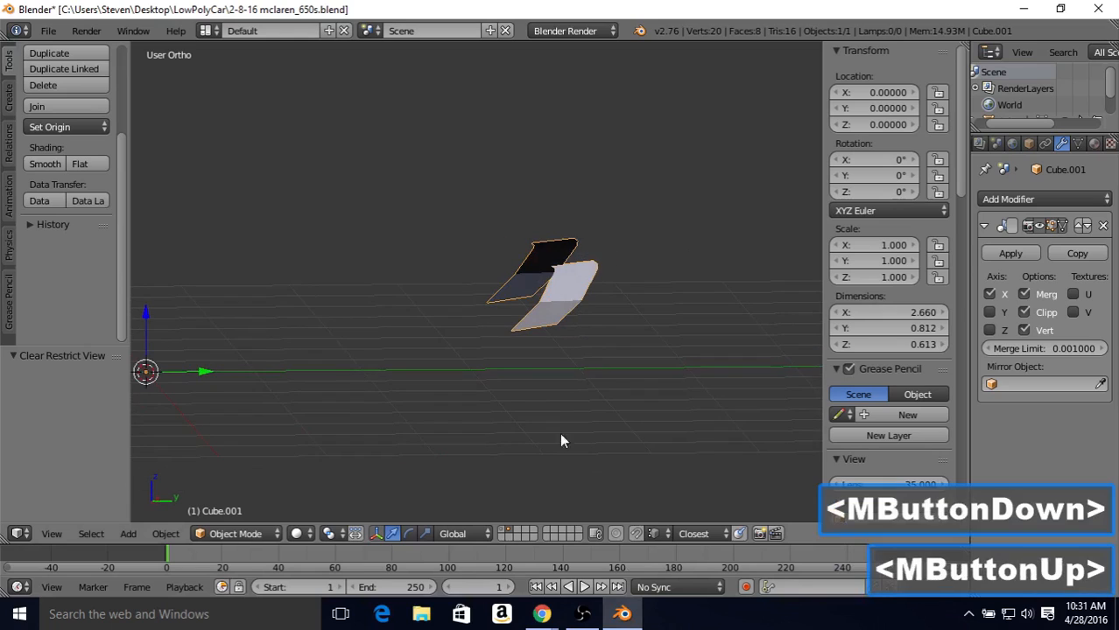
Step: Return to the first layer and open the car body in Edit Mode
click(504, 534)
middle_click(561, 270)
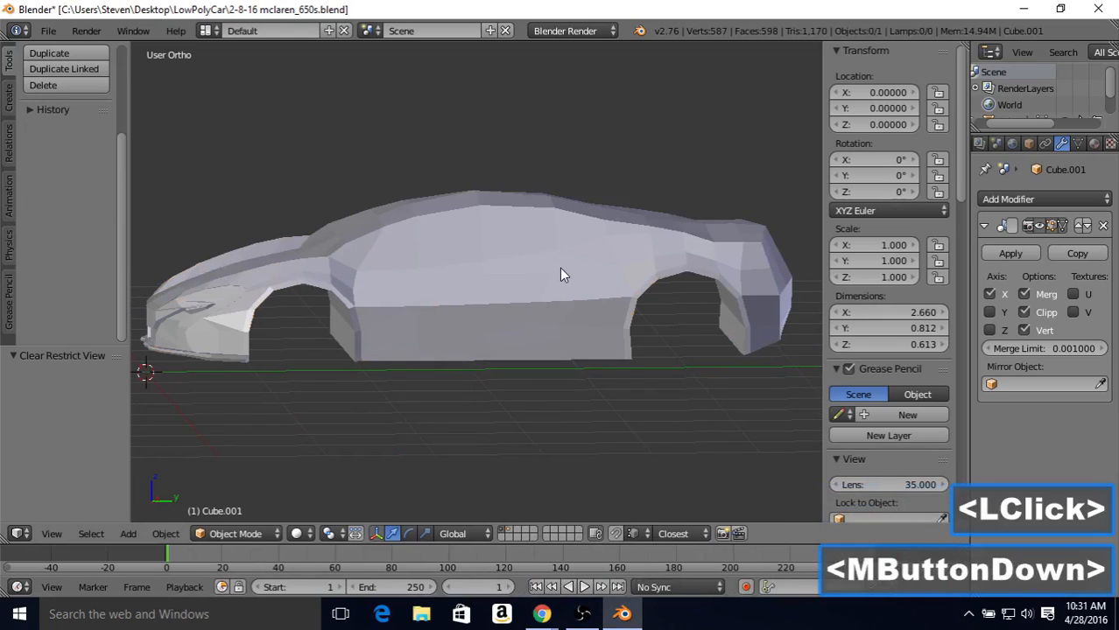
key(Tab)
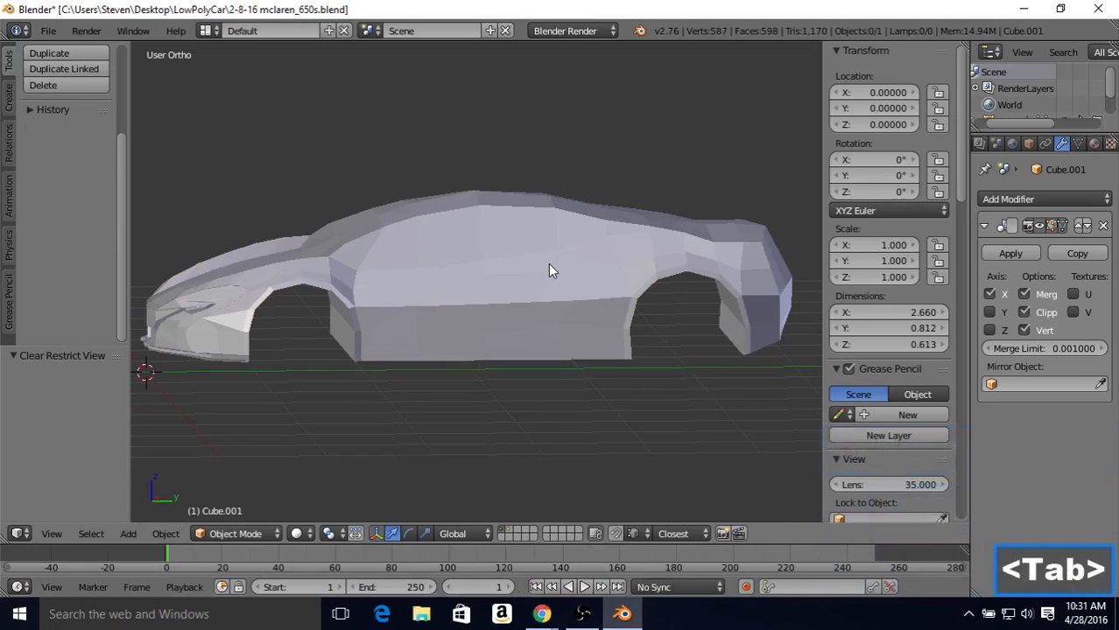
right_click(553, 271)
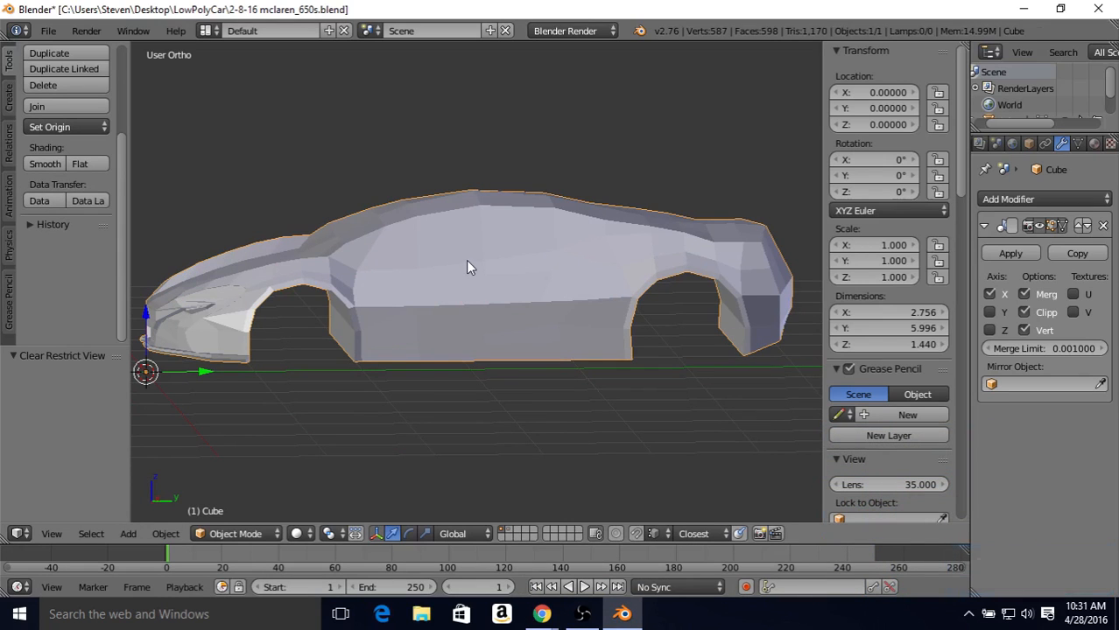
key(Tab)
Step: In wireframe right view, select the door and side intake faces between the wheel arches and extrude them in place without any offset
scroll(466, 261, up, 4)
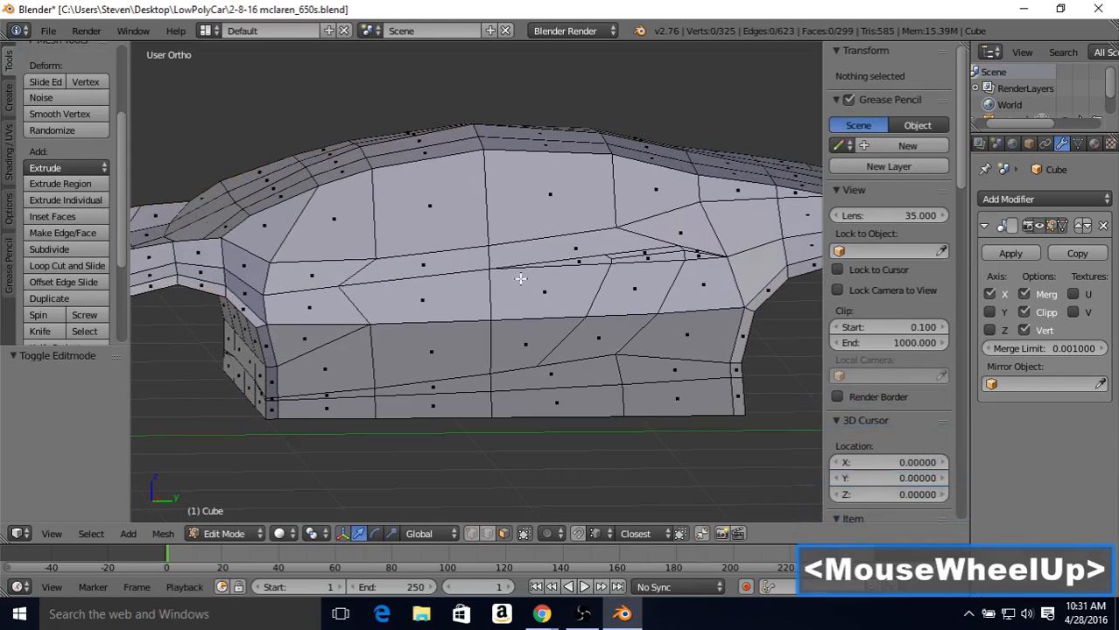
key(KP_3)
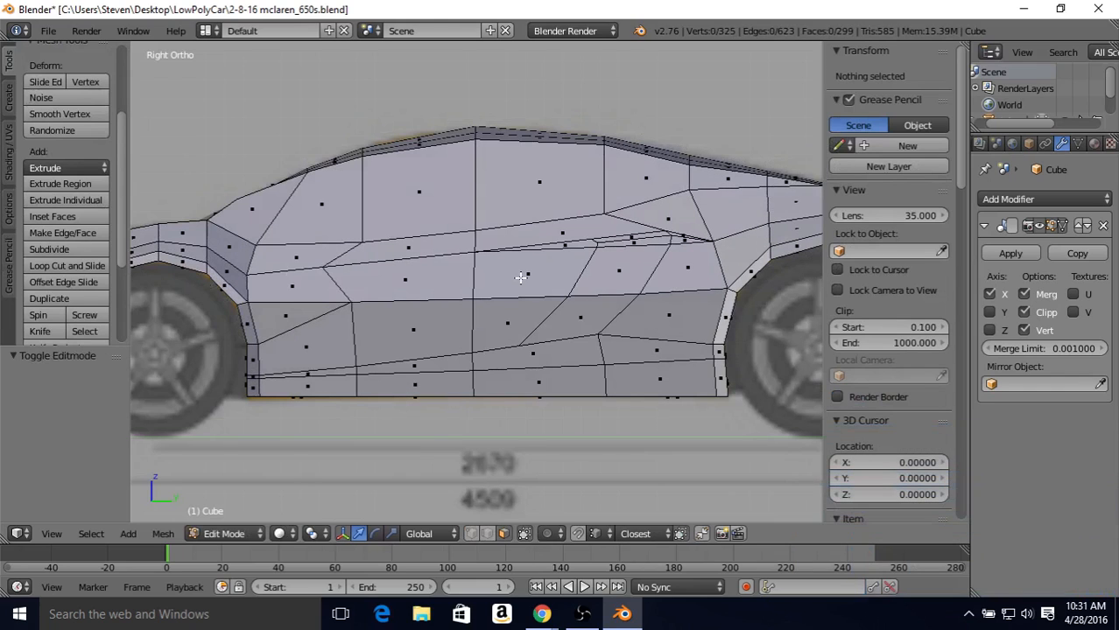
key(z)
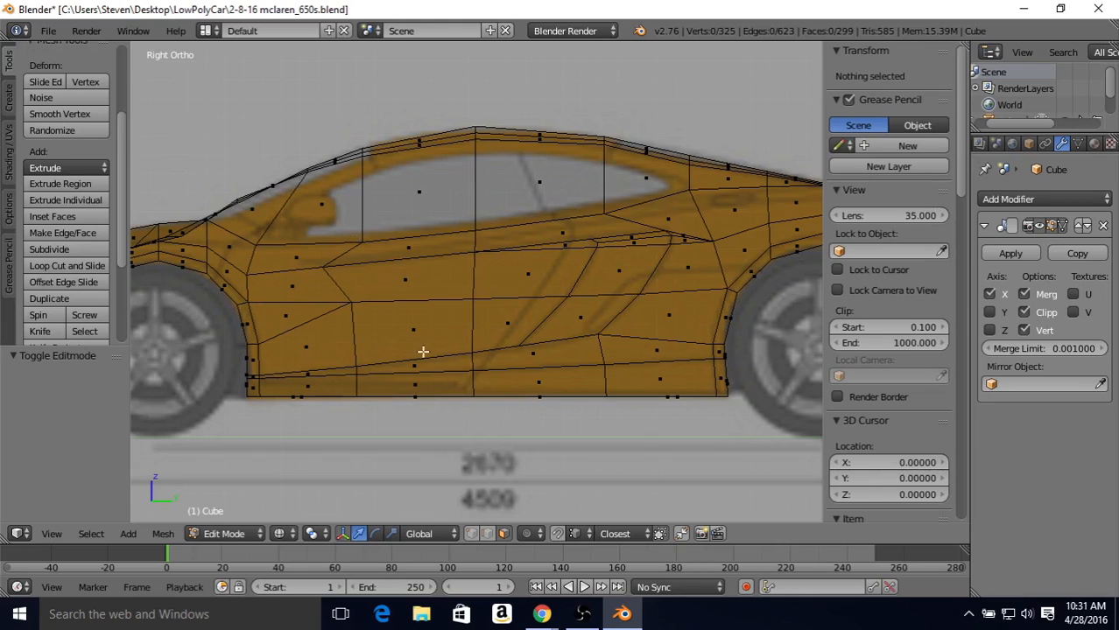
right_click(628, 237)
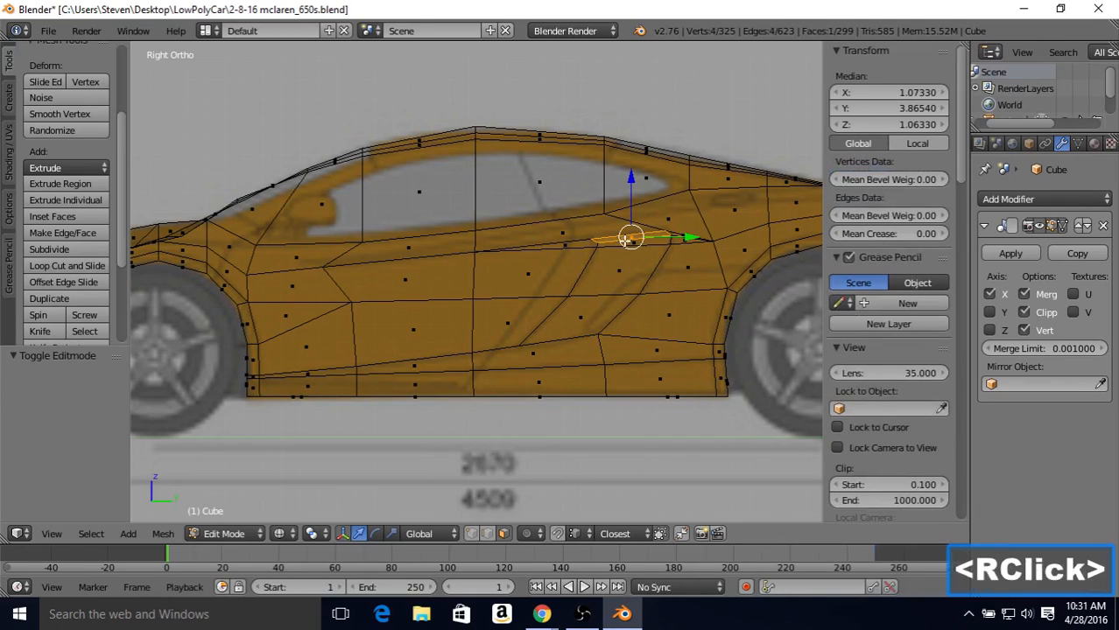
shift+right_click(626, 249)
shift+right_click(594, 253)
shift+right_click(554, 261)
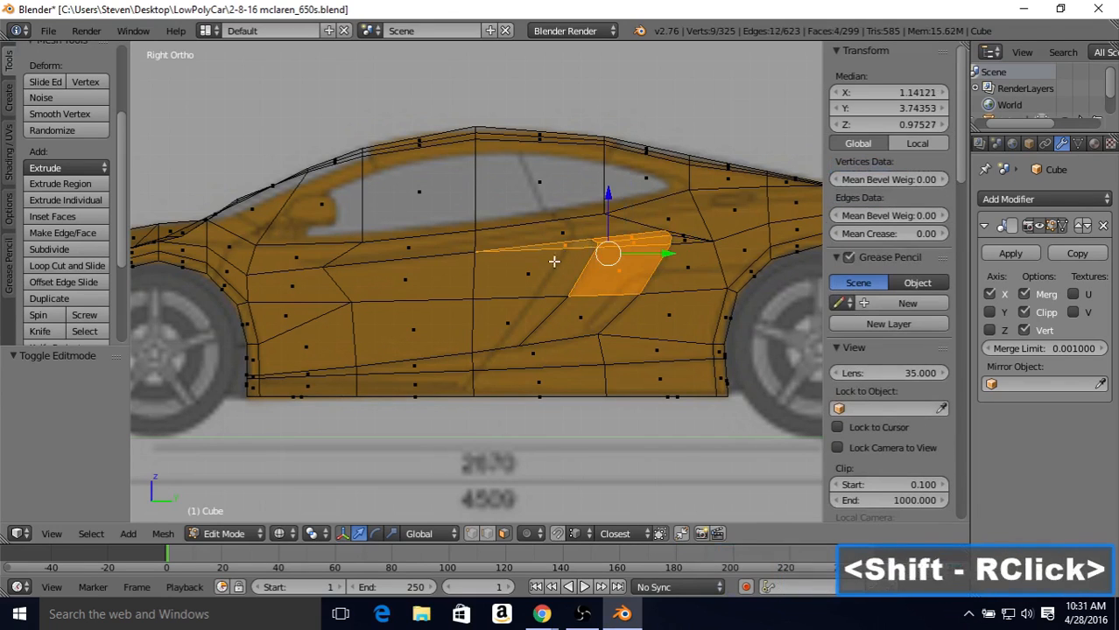
shift+right_click(545, 306)
shift+right_click(520, 319)
shift+right_click(588, 317)
shift+right_click(444, 292)
shift+right_click(414, 322)
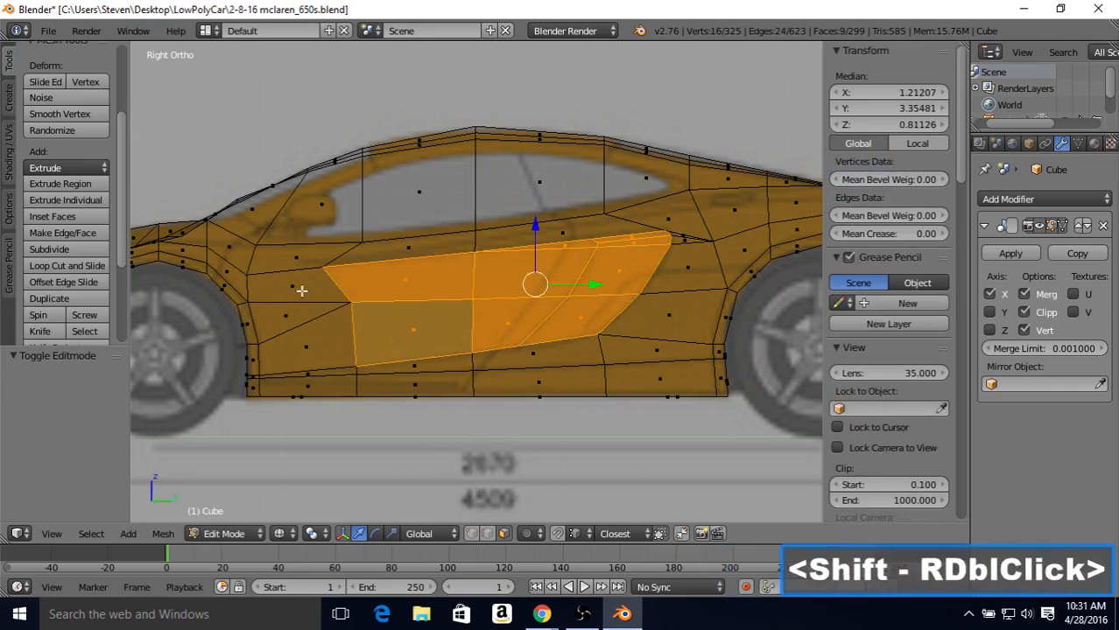
shift+right_click(299, 290)
shift+right_click(296, 322)
shift+right_click(324, 357)
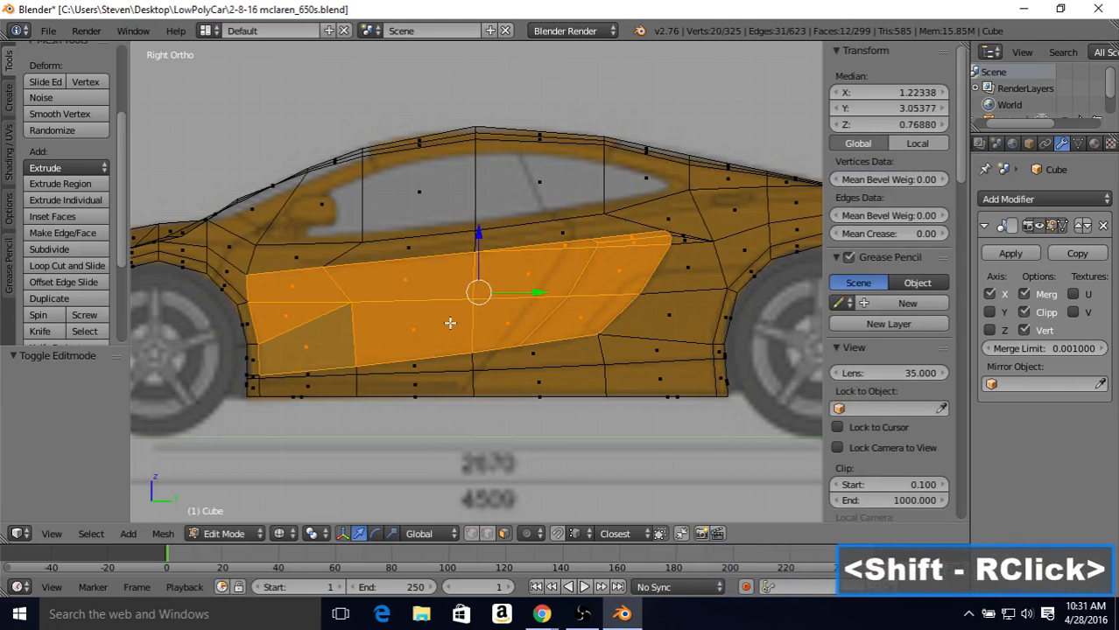
key(e)
right_click(450, 280)
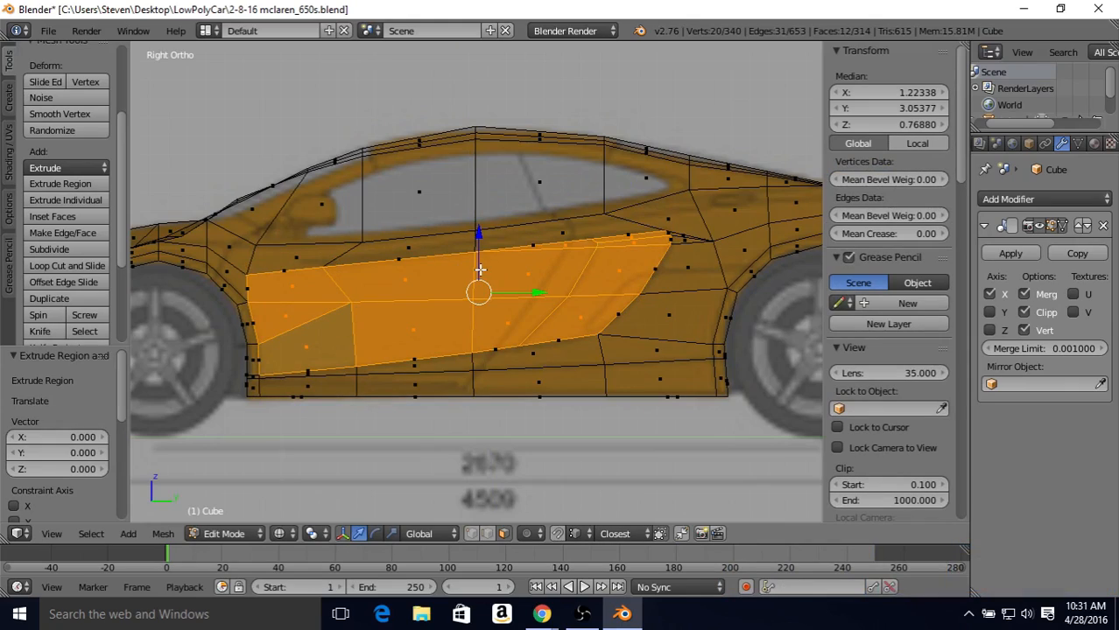
Step: Switch back to solid shading and view the extruded door and intake faces from the rear side
middle_drag(489, 281, 409, 328)
key(z)
scroll(409, 328, down, 2)
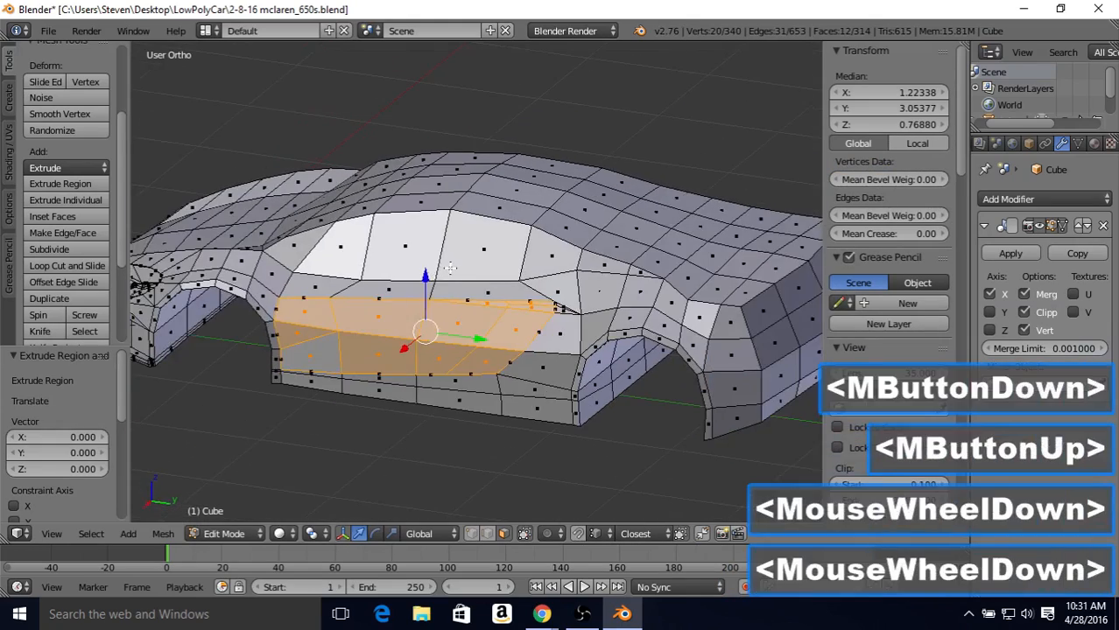
middle_drag(442, 272, 351, 358)
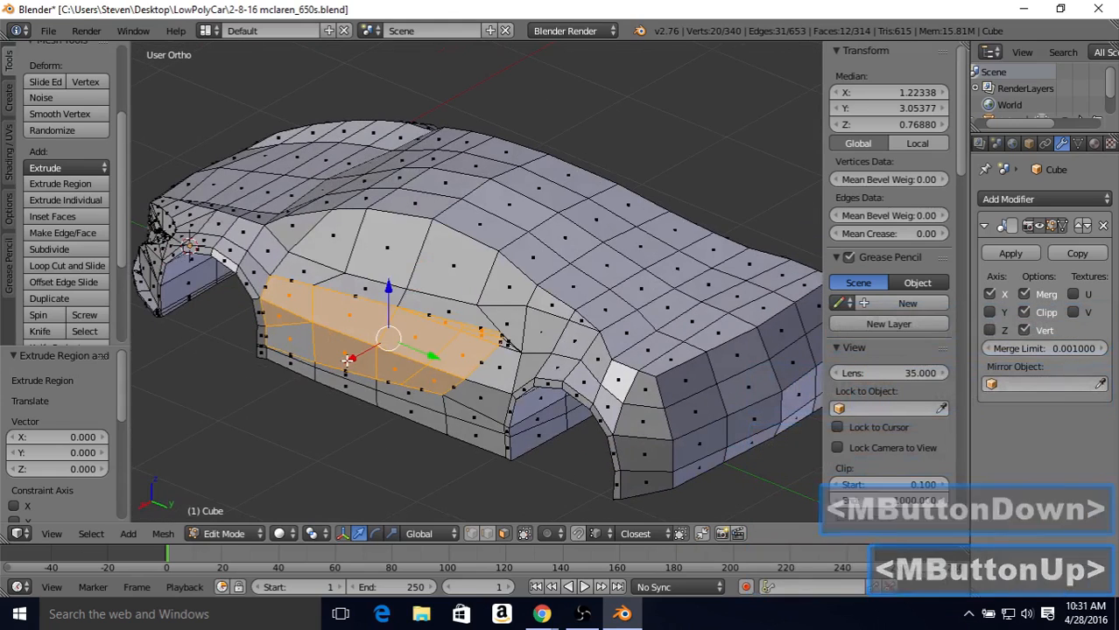
Step: Move the extruded door faces inward by -0.090 along X and rotate them about 3.74° around the global Z axis
drag(348, 358, 358, 365)
middle_drag(359, 365, 484, 445)
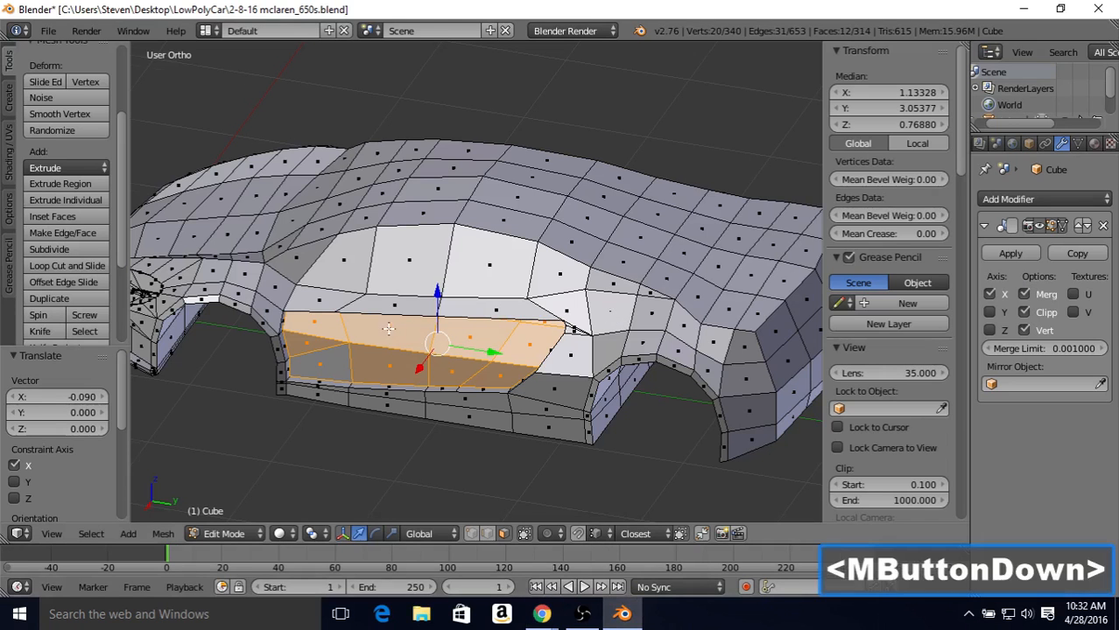
middle_drag(418, 340, 394, 340)
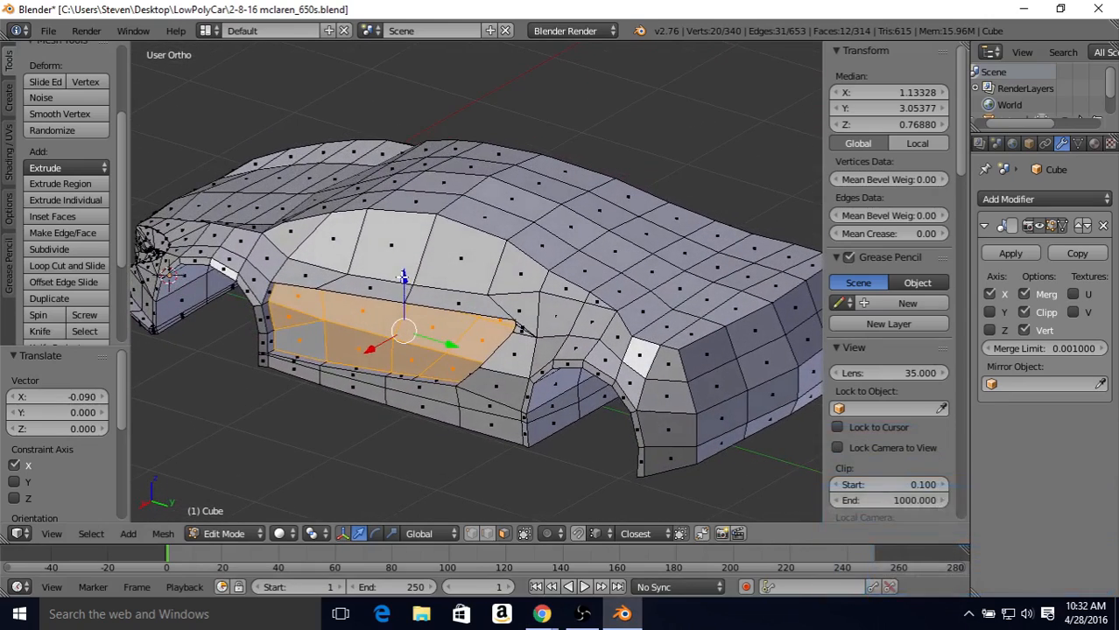
middle_drag(402, 276, 413, 282)
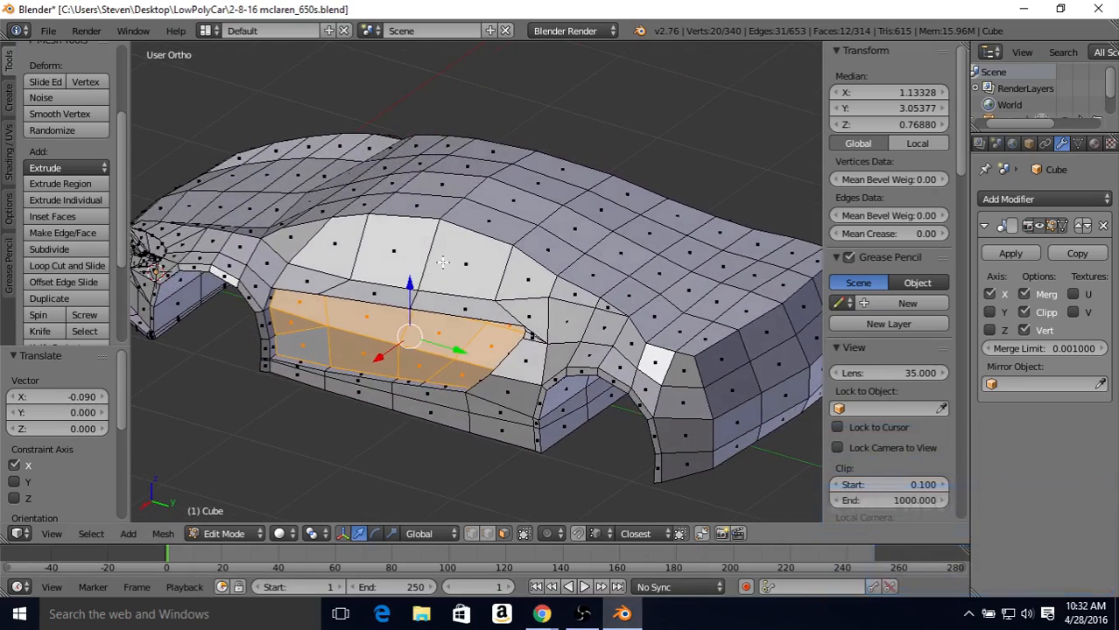
key(r)
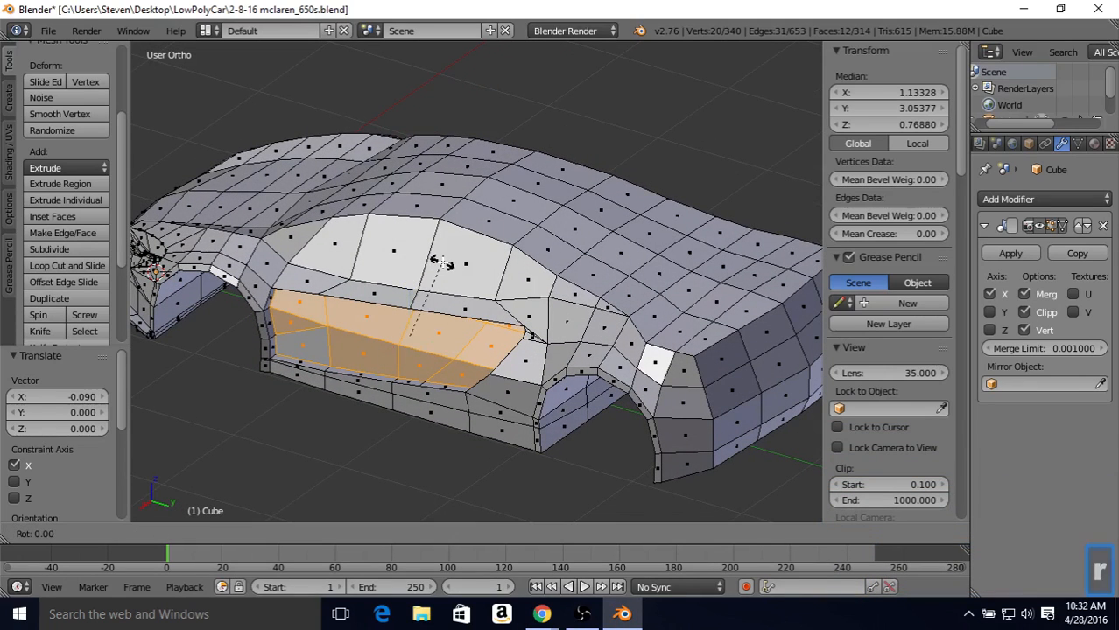
key(z)
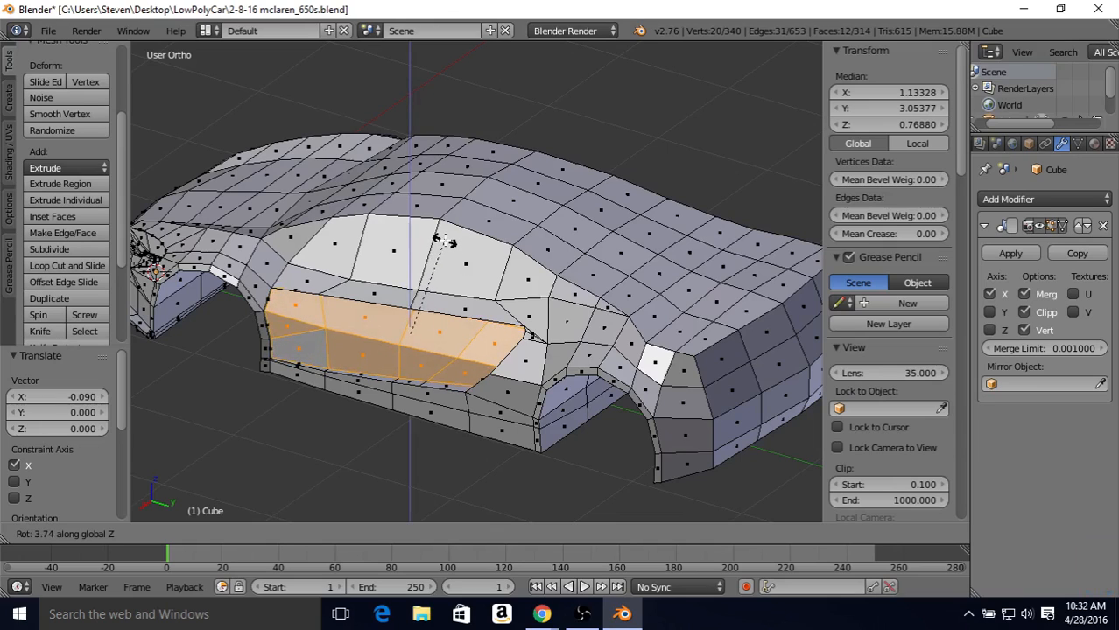
click(442, 242)
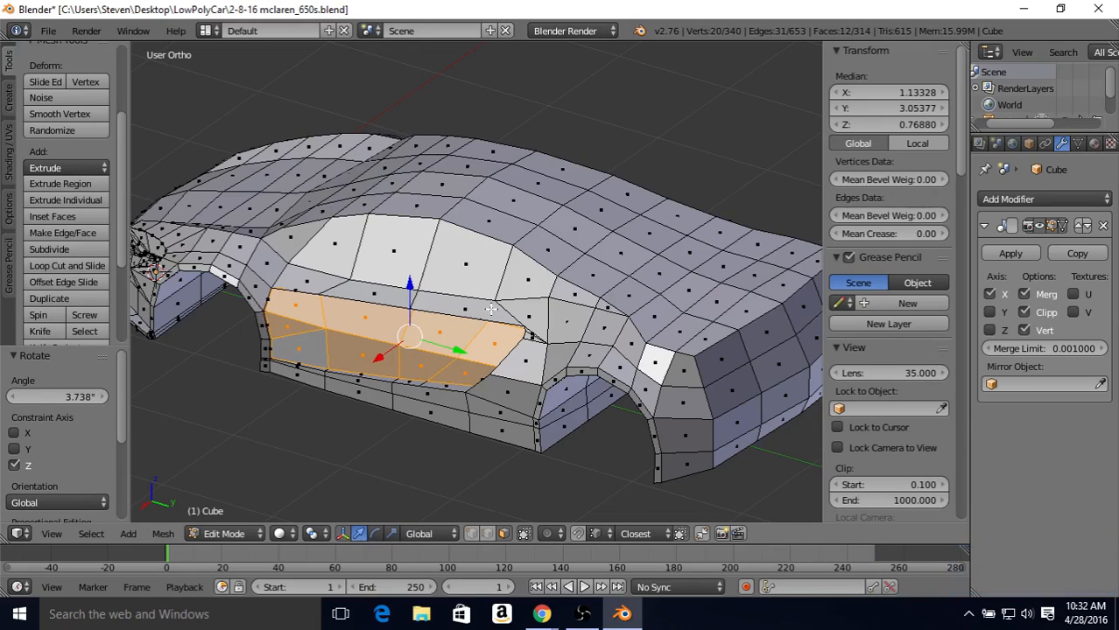
Step: Move the extruded door faces 0.022 along X and rotate them about -0.48° around the global Z axis
middle_drag(491, 308, 654, 278)
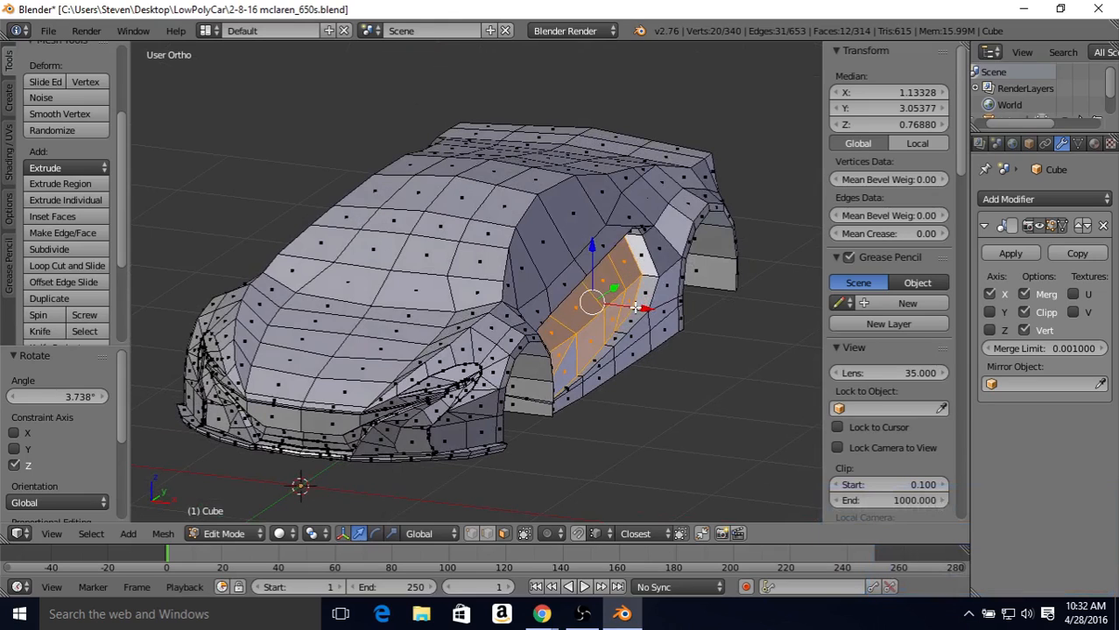
drag(637, 308, 639, 311)
middle_drag(640, 311, 257, 289)
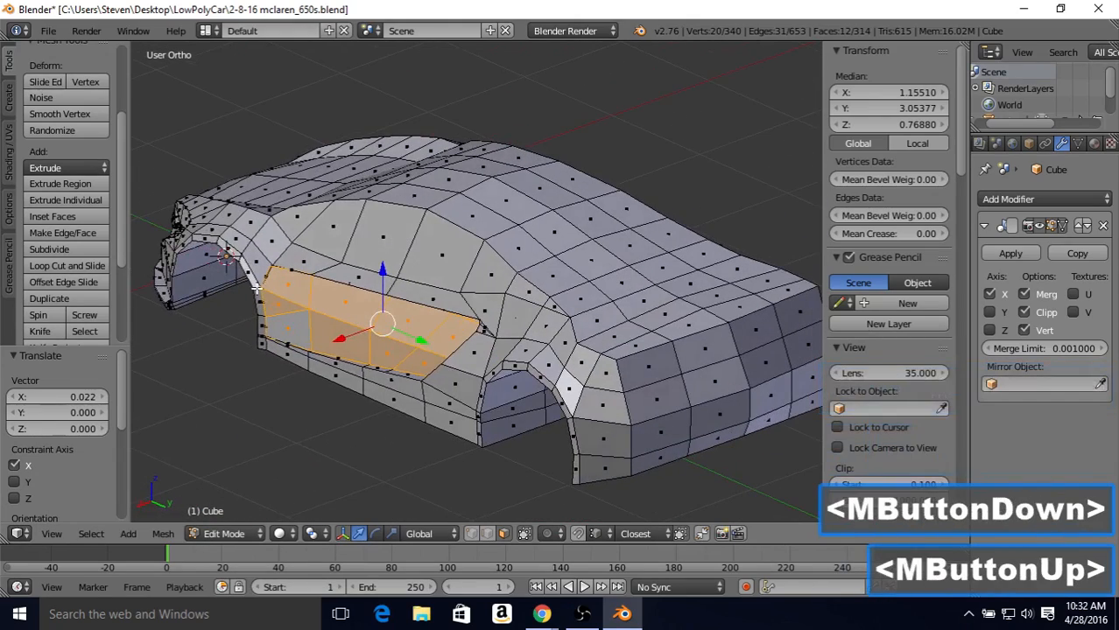
key(r)
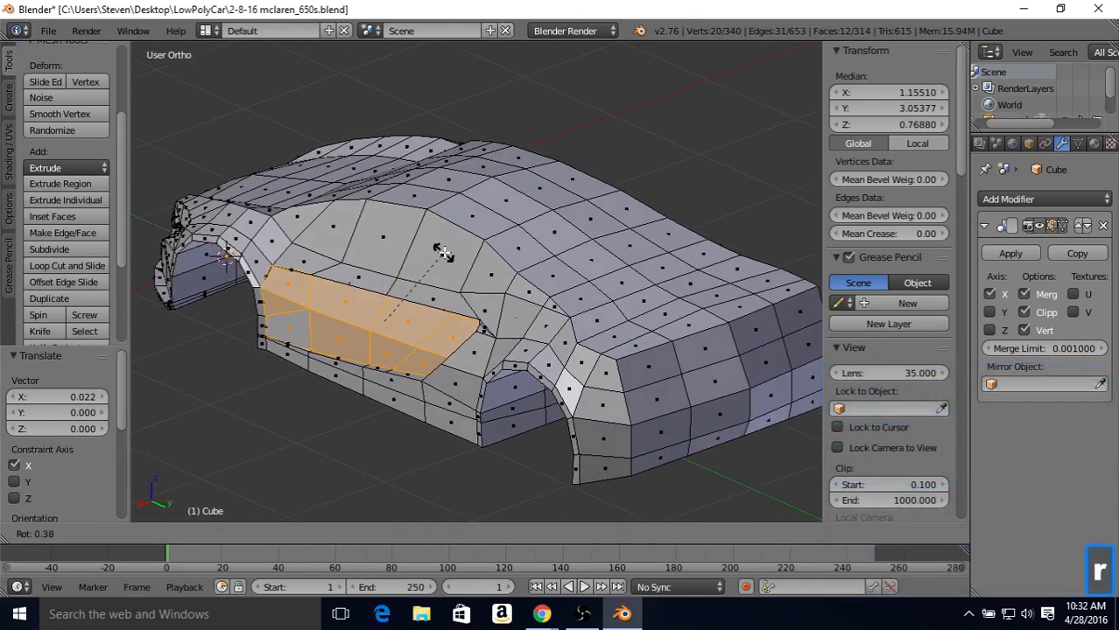
key(z)
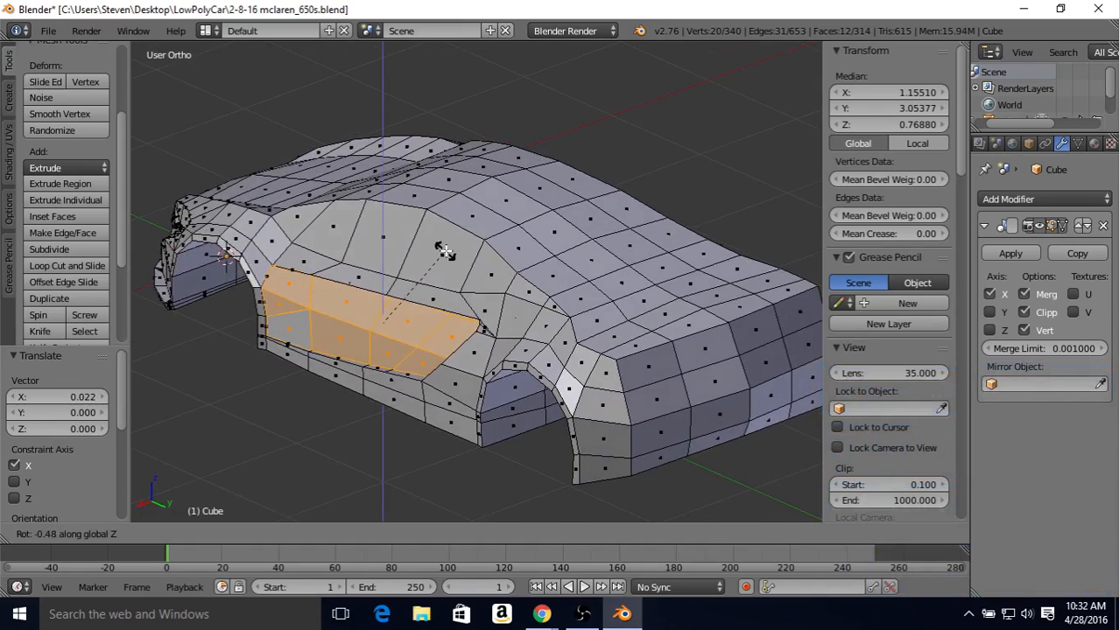
click(445, 251)
middle_drag(361, 295, 427, 303)
scroll(426, 304, up, 8)
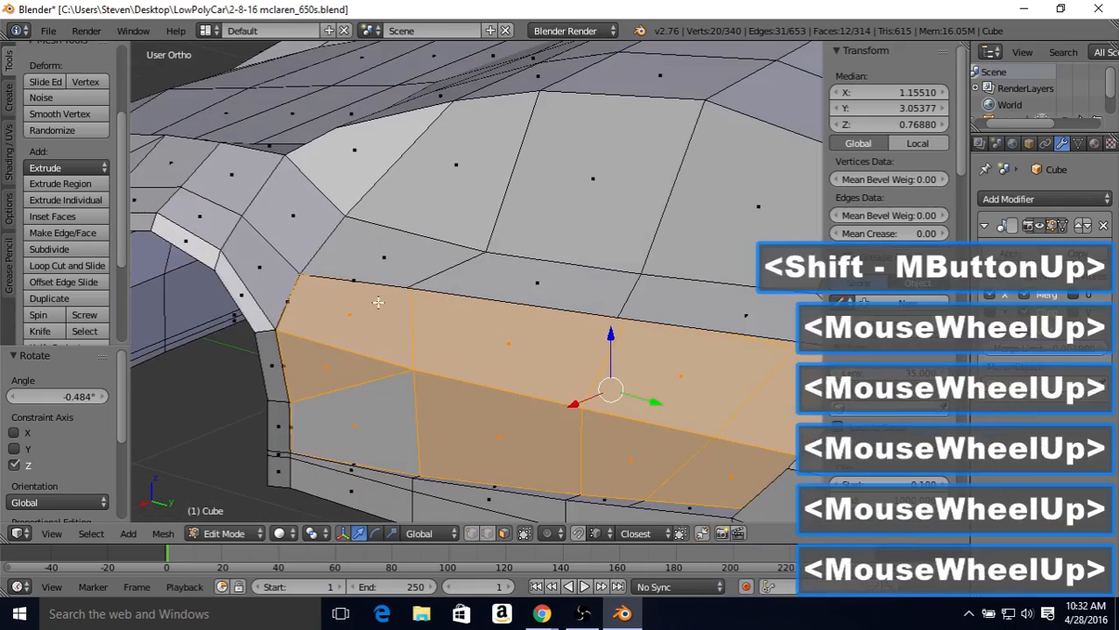
Step: Nudge the door faces -0.005 along X and examine the recessed side in Object Mode from several angles
middle_drag(327, 293, 381, 384)
drag(408, 446, 417, 449)
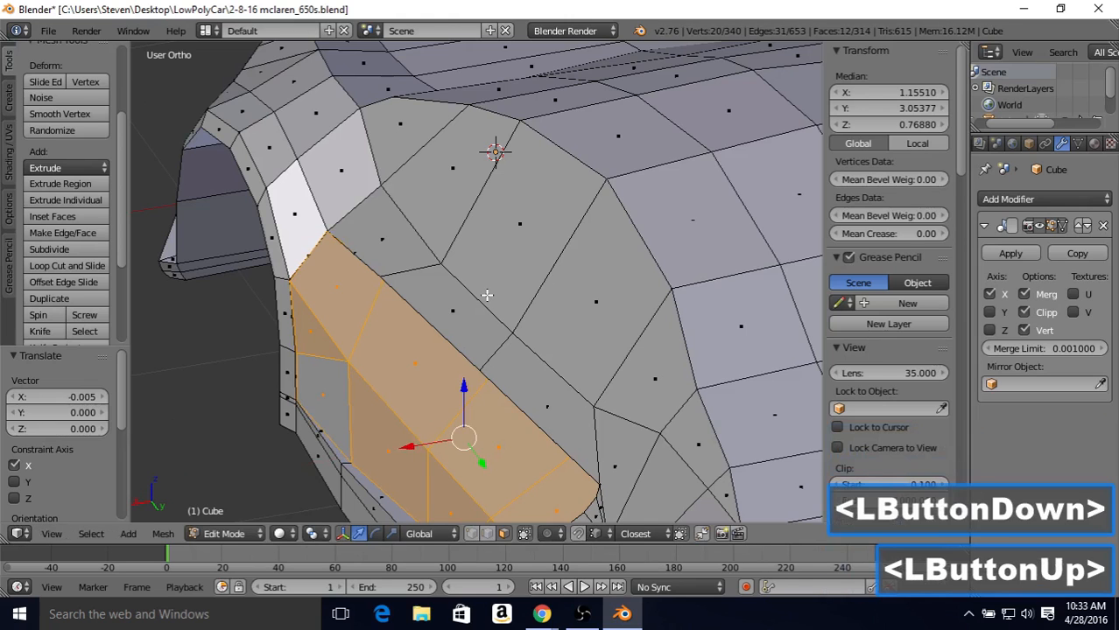
key(Tab)
middle_drag(356, 285, 318, 278)
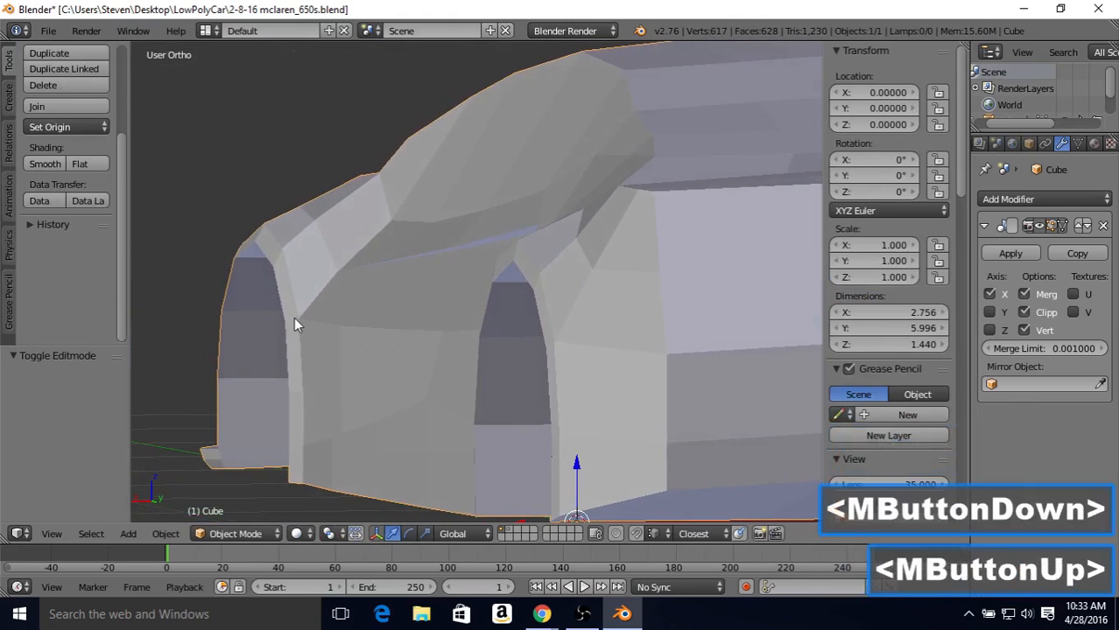
middle_drag(294, 325, 712, 327)
scroll(450, 330, down, 2)
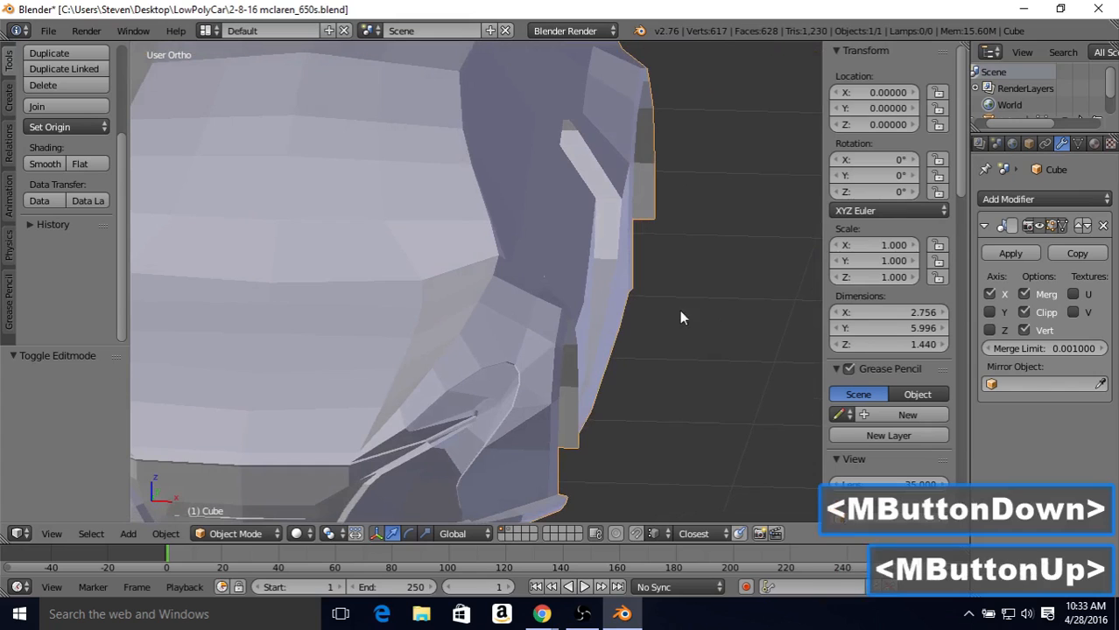
shift+middle_drag(653, 308, 490, 300)
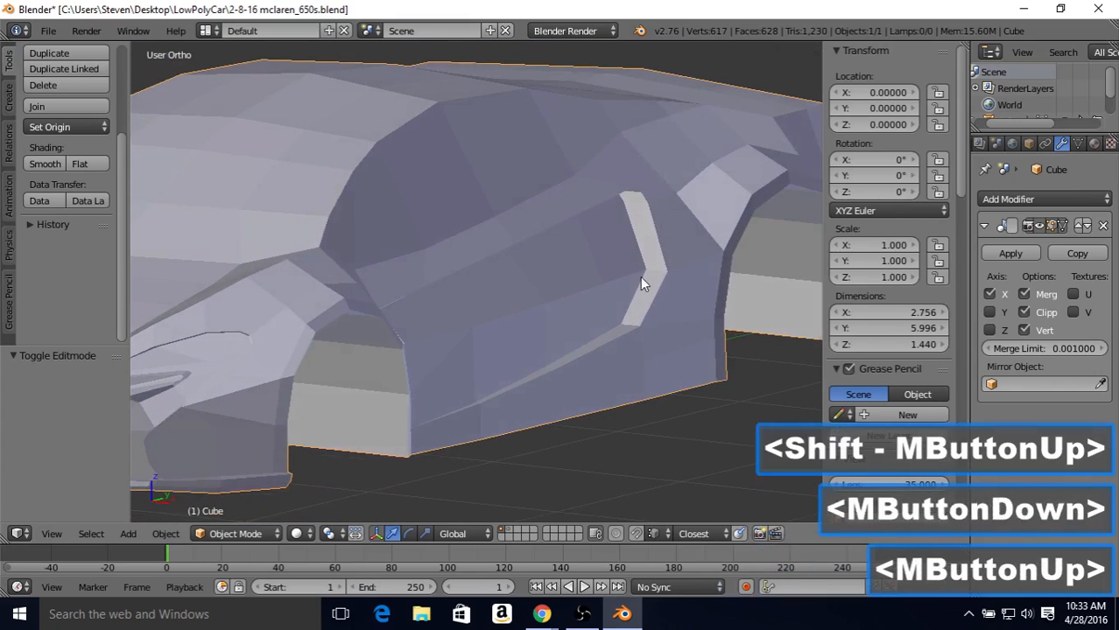
middle_drag(615, 244, 604, 267)
Step: In Edit Mode, move the door faces 0.020 along X, rotate them about -0.97° around global Z, and check the shape in Object Mode
key(Tab)
drag(577, 295, 581, 298)
middle_drag(581, 298, 492, 246)
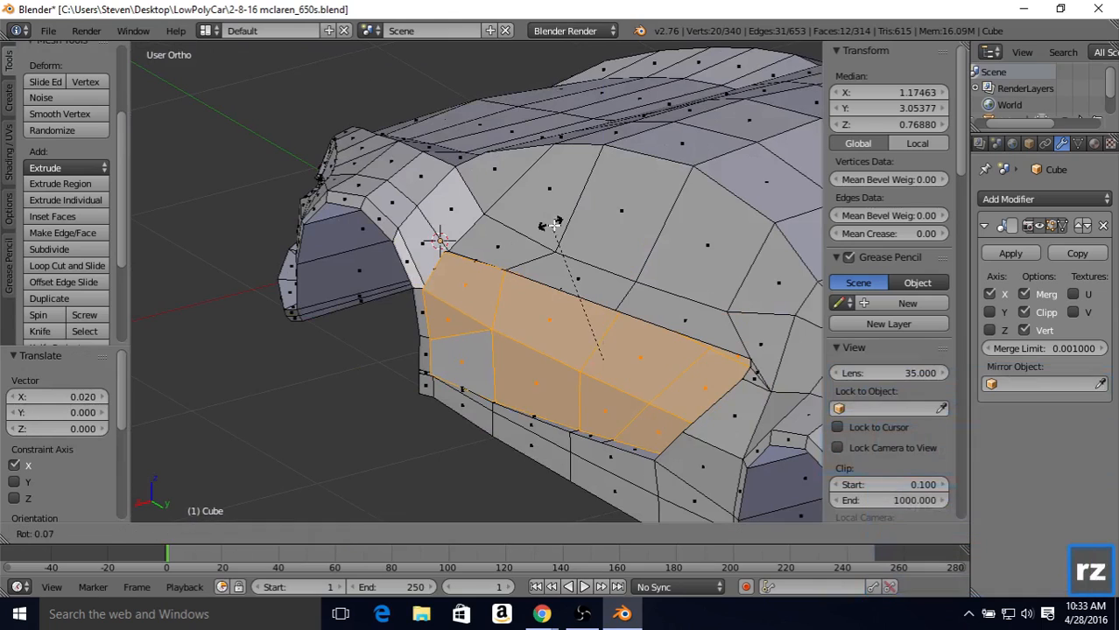
key(r)
key(z)
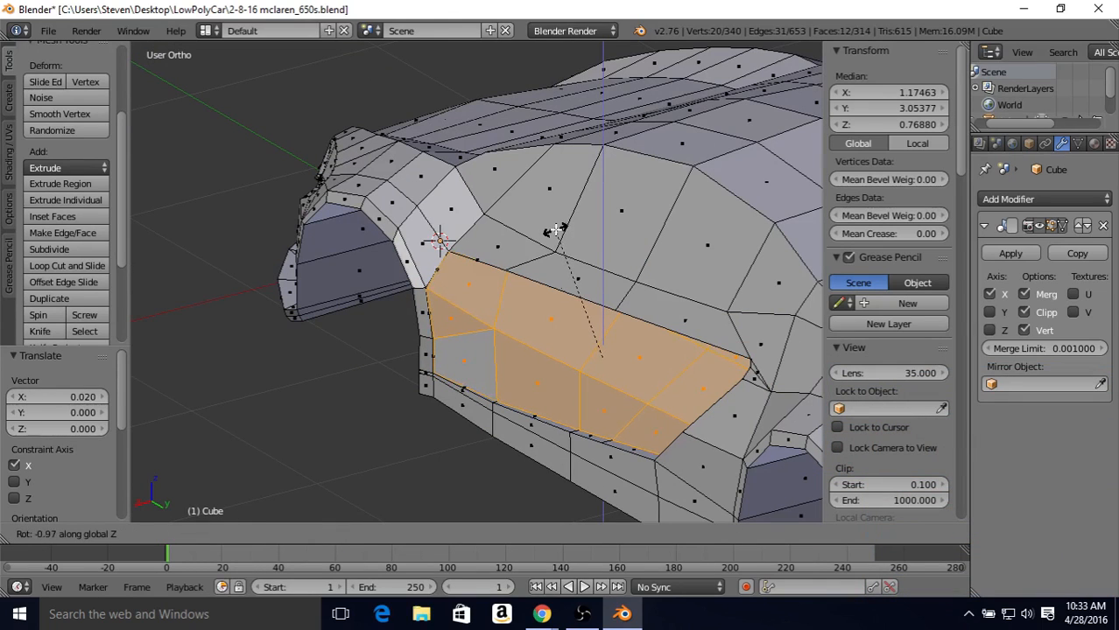
click(554, 231)
key(Tab)
scroll(481, 308, up, 2)
middle_drag(475, 311, 412, 255)
key(Tab)
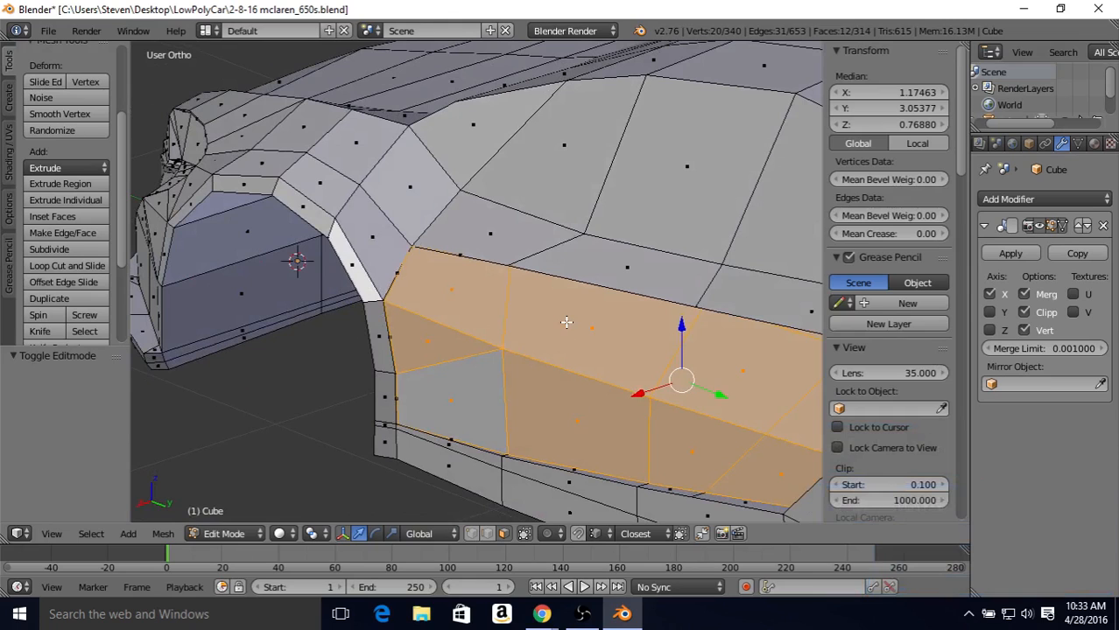
Step: Switch to vertex selection and wireframe shading with the whole recessed door area in view
click(472, 534)
scroll(519, 390, down, 2)
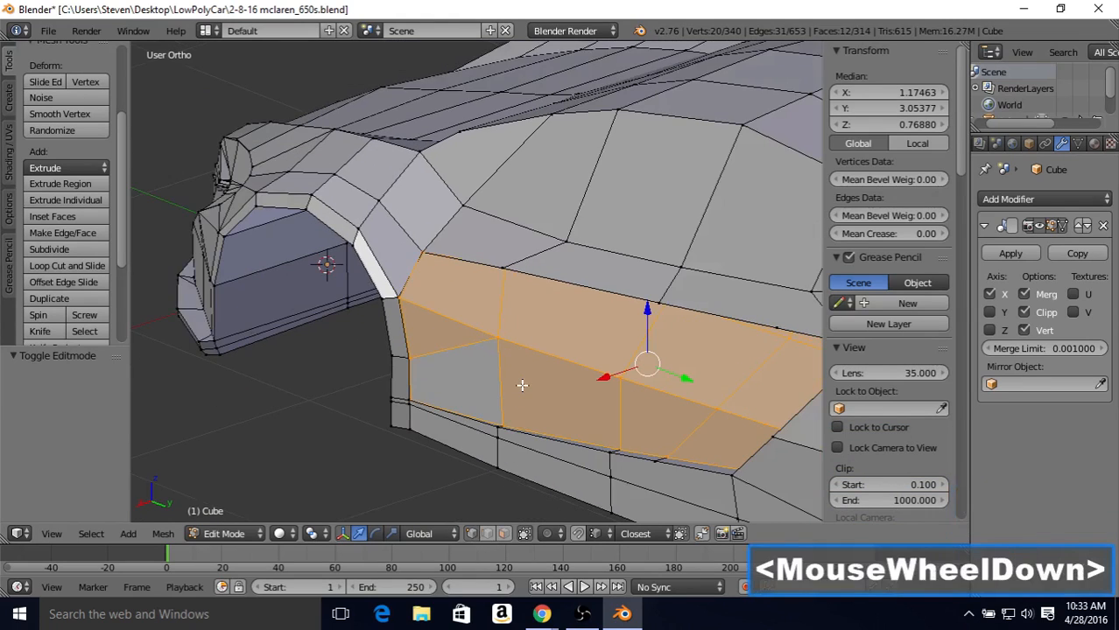
middle_drag(519, 383, 555, 343)
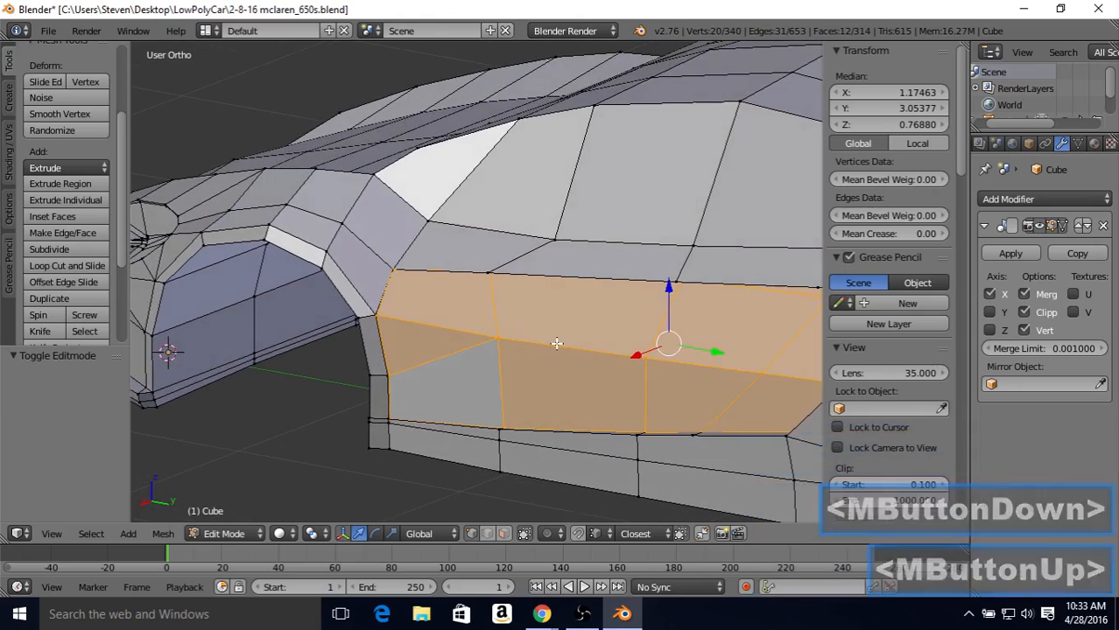
key(z)
middle_drag(559, 343, 527, 349)
scroll(578, 341, down, 2)
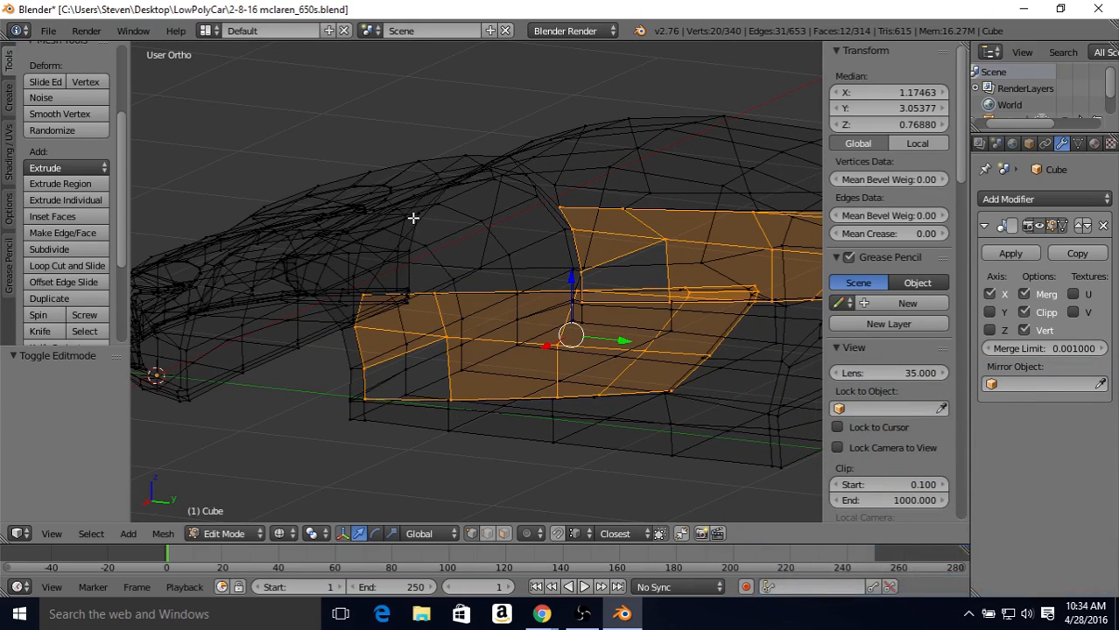
key(b)
middle_drag(406, 191, 795, 437)
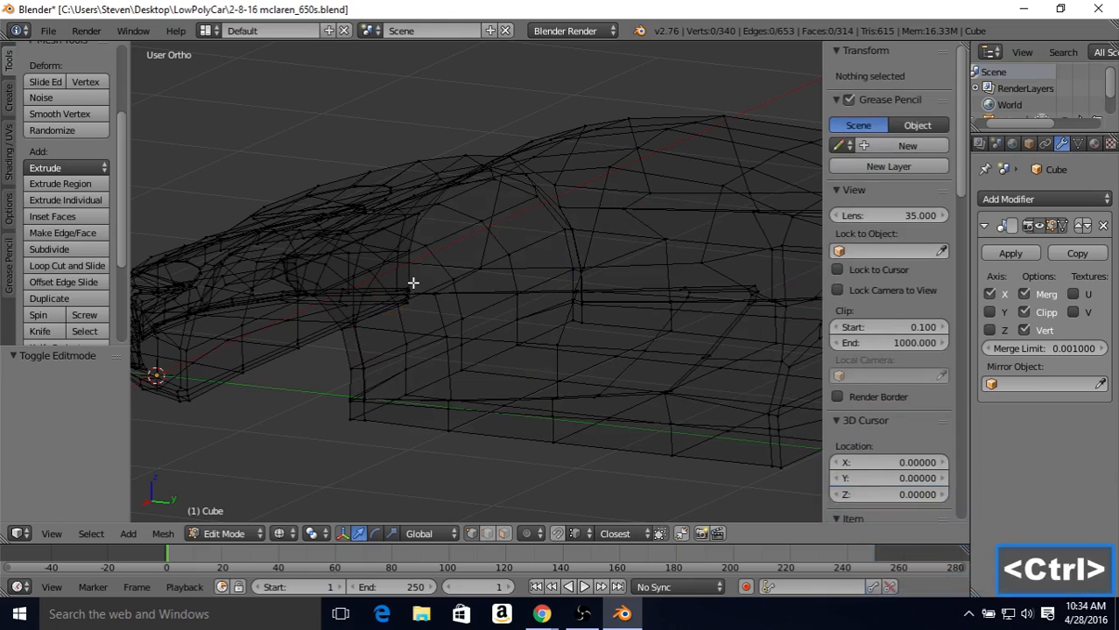
key(ctrl+z)
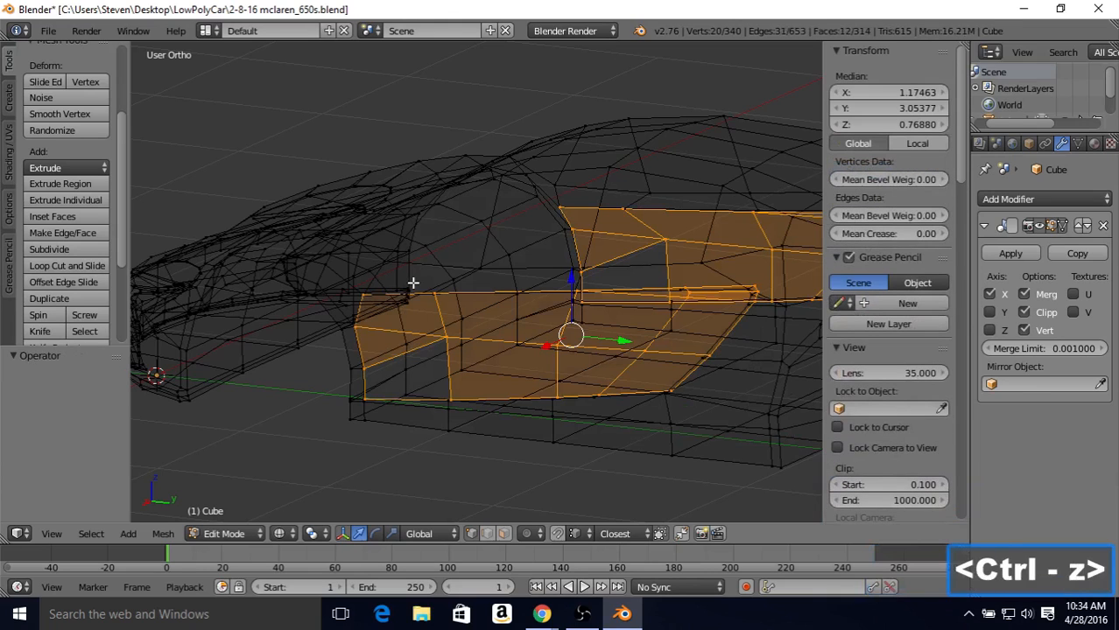
Step: Box-deselect the door vertices so only the four along the front edge beside the front wheel arch remain selected
middle_drag(412, 283, 451, 310)
key(b)
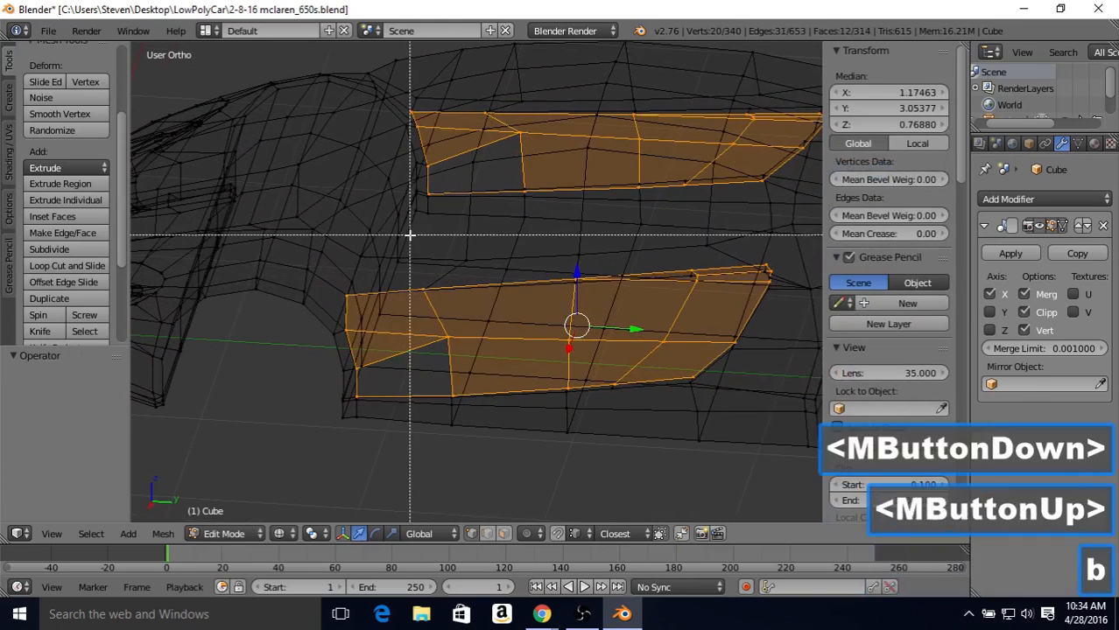
middle_drag(409, 234, 779, 440)
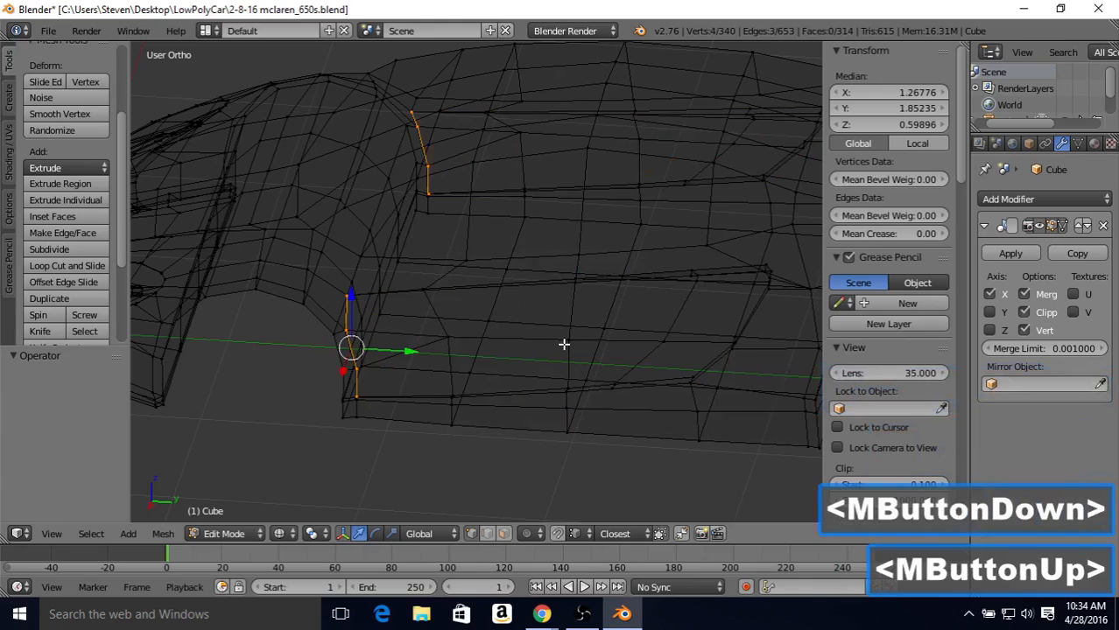
Step: Move the four front edge vertices of the recessed door inward by -0.135 along X
middle_drag(564, 344, 439, 345)
scroll(439, 346, up, 2)
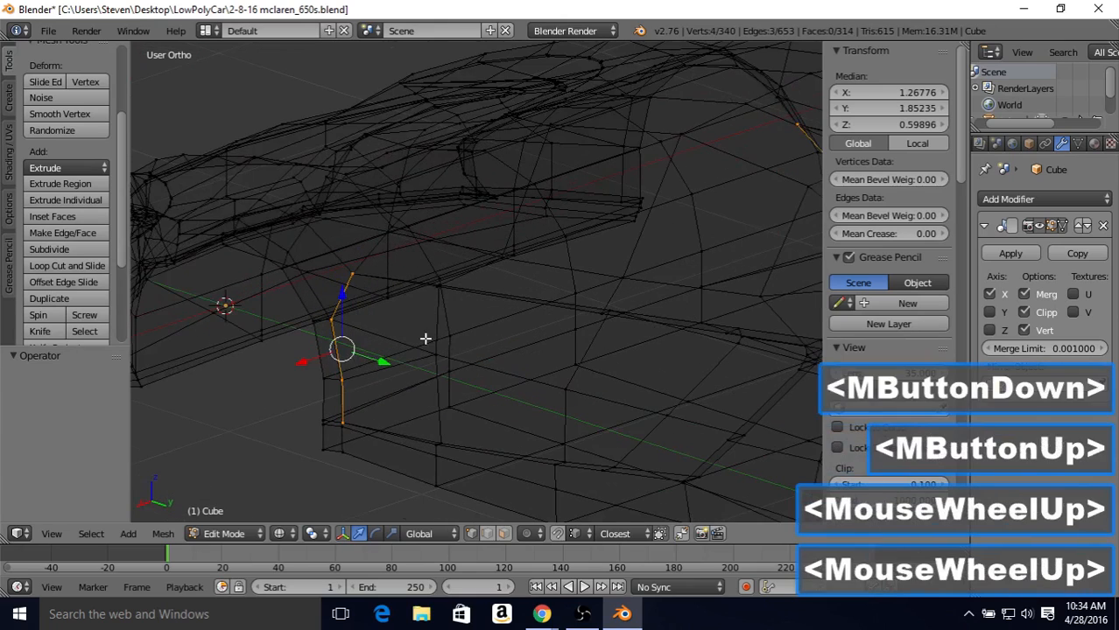
scroll(424, 337, up, 1)
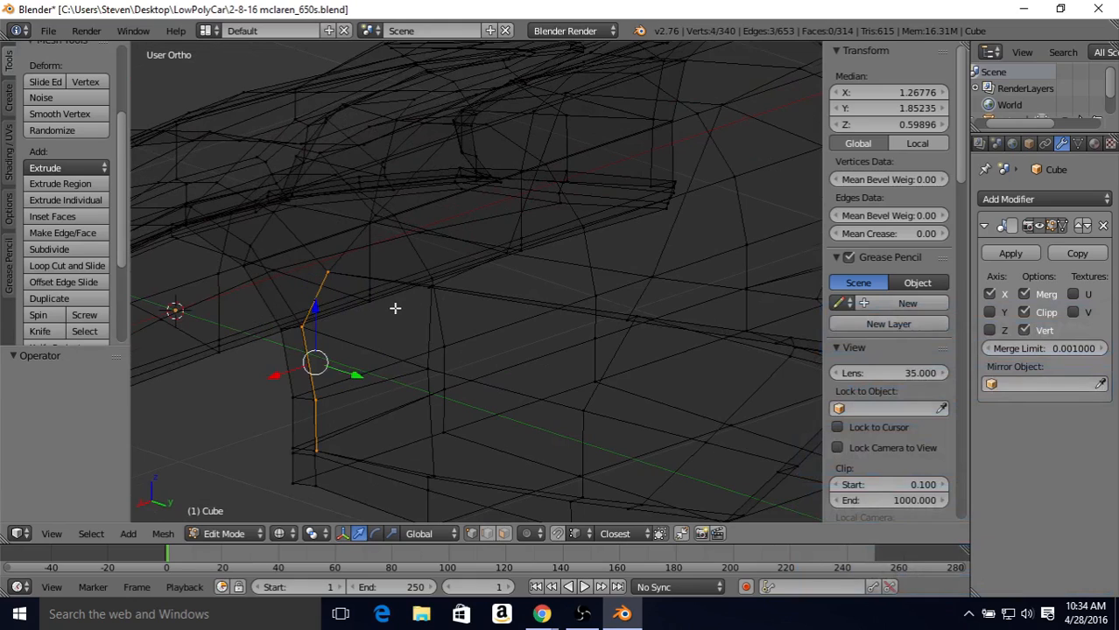
middle_drag(395, 308, 349, 324)
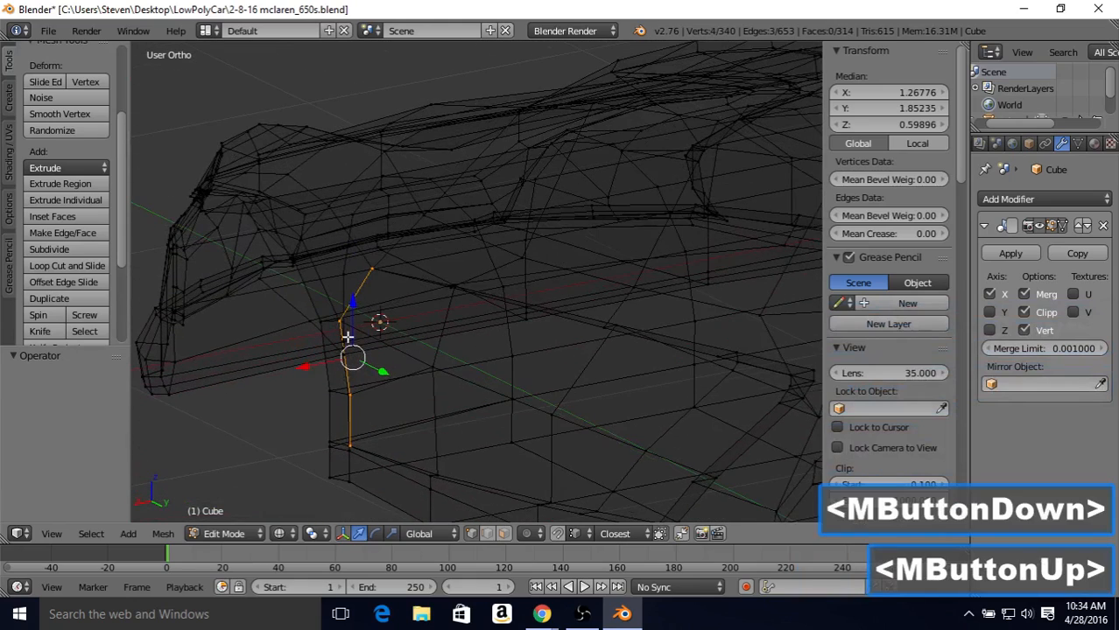
middle_drag(399, 340, 430, 317)
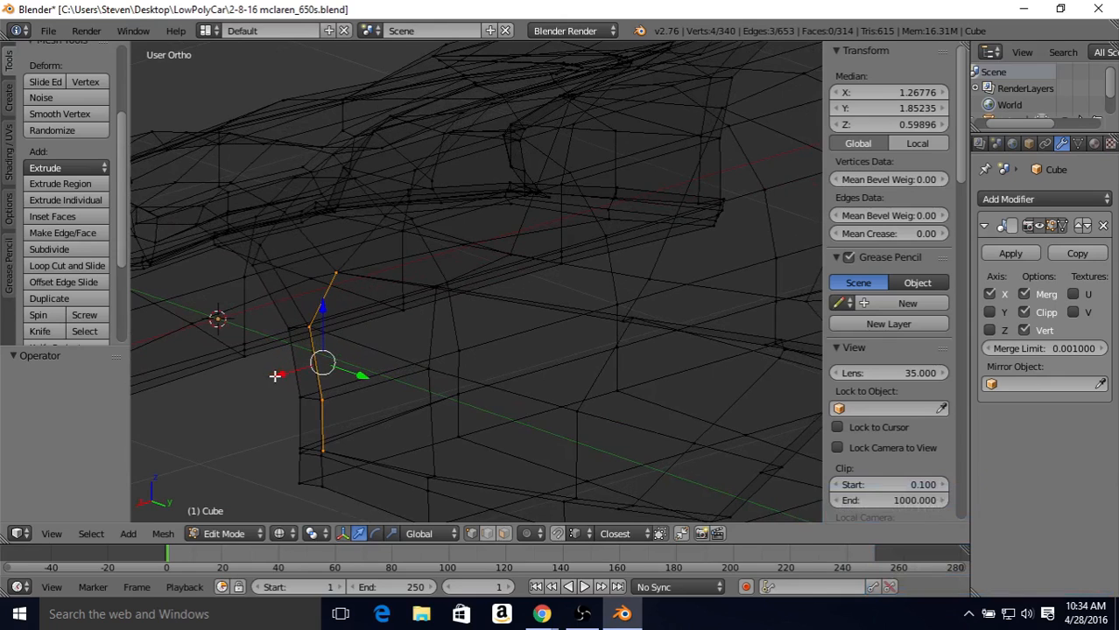
drag(275, 376, 310, 372)
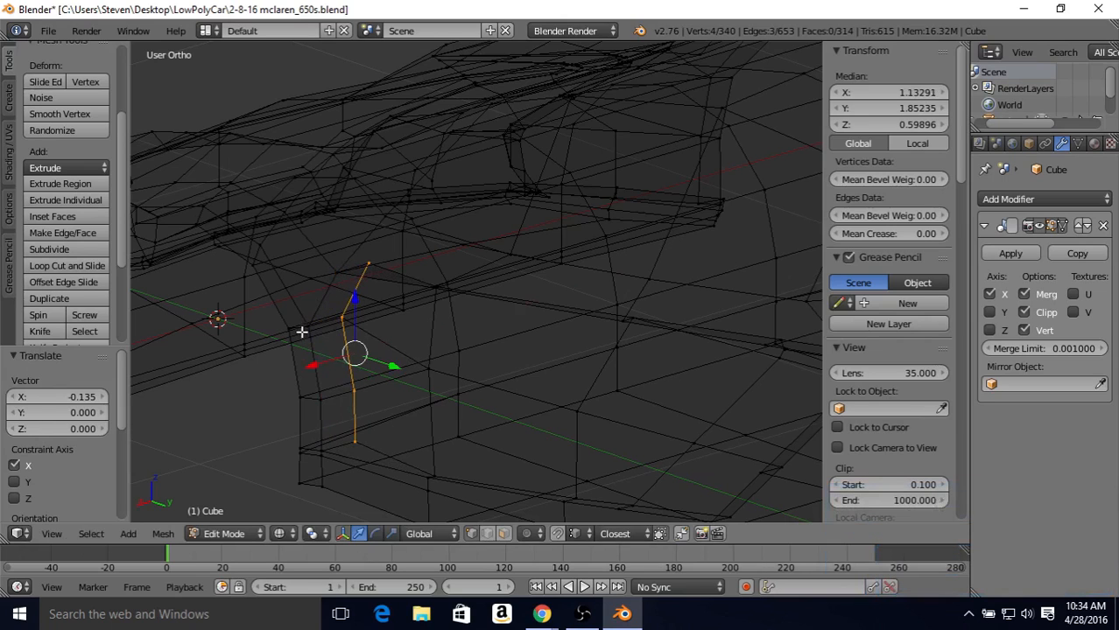
Step: Merge the two upper front edge vertices of the recessed door into their neighbouring wheel arch vertices, each with At Last
mouse_move(376, 317)
middle_down()
mouse_move(369, 292)
mouse_move(387, 315)
middle_up()
right_click(347, 246)
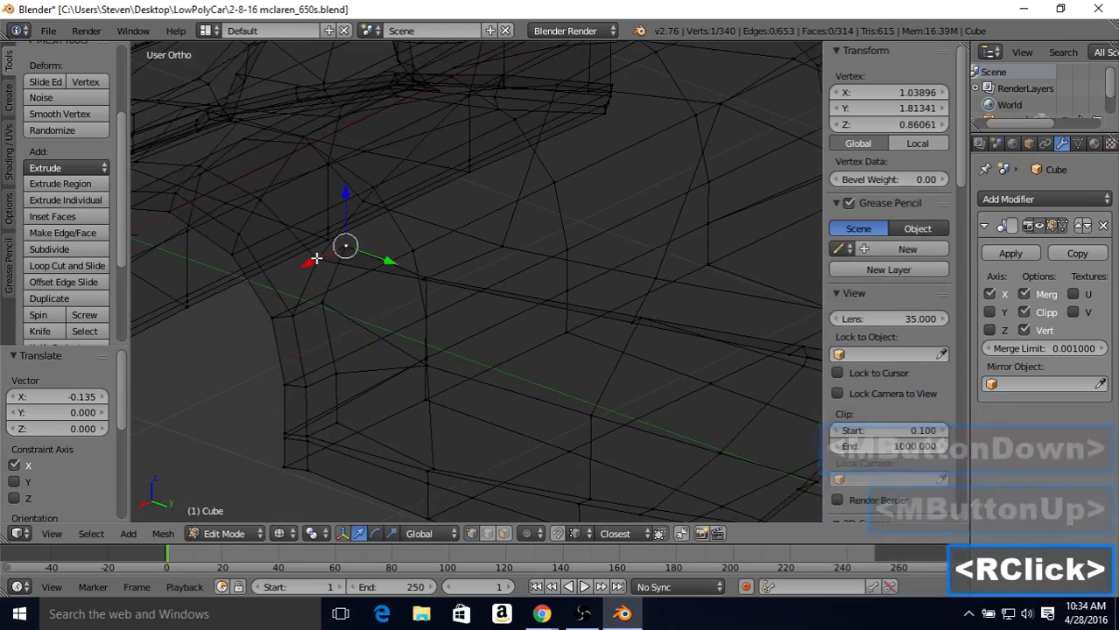
shift+right_click(316, 258)
key(alt+m)
click(313, 260)
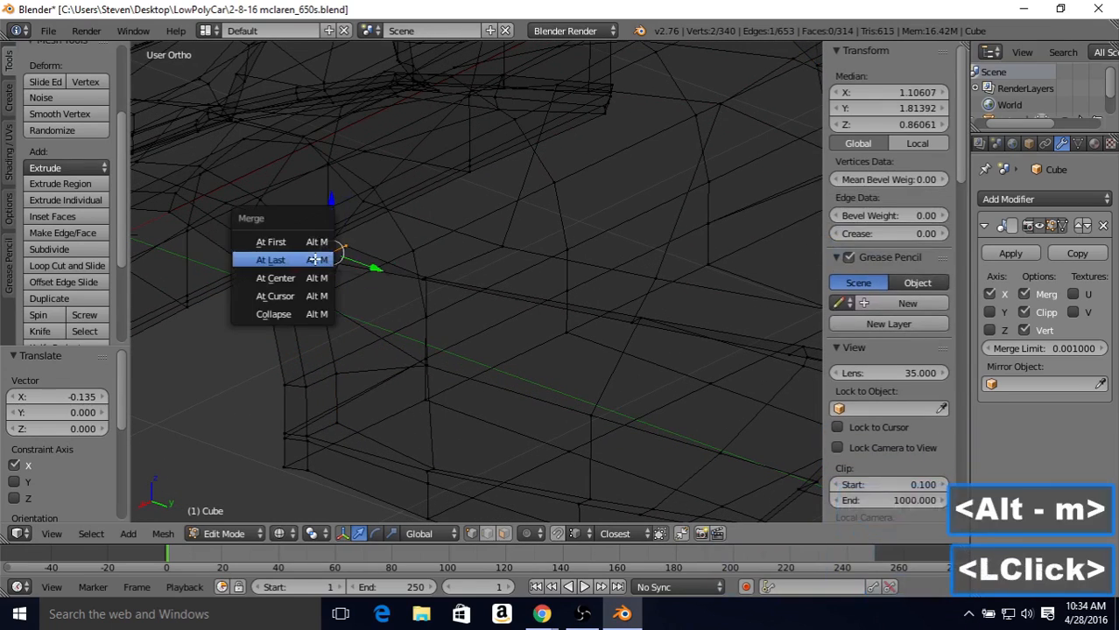
right_click(319, 300)
shift+right_click(288, 317)
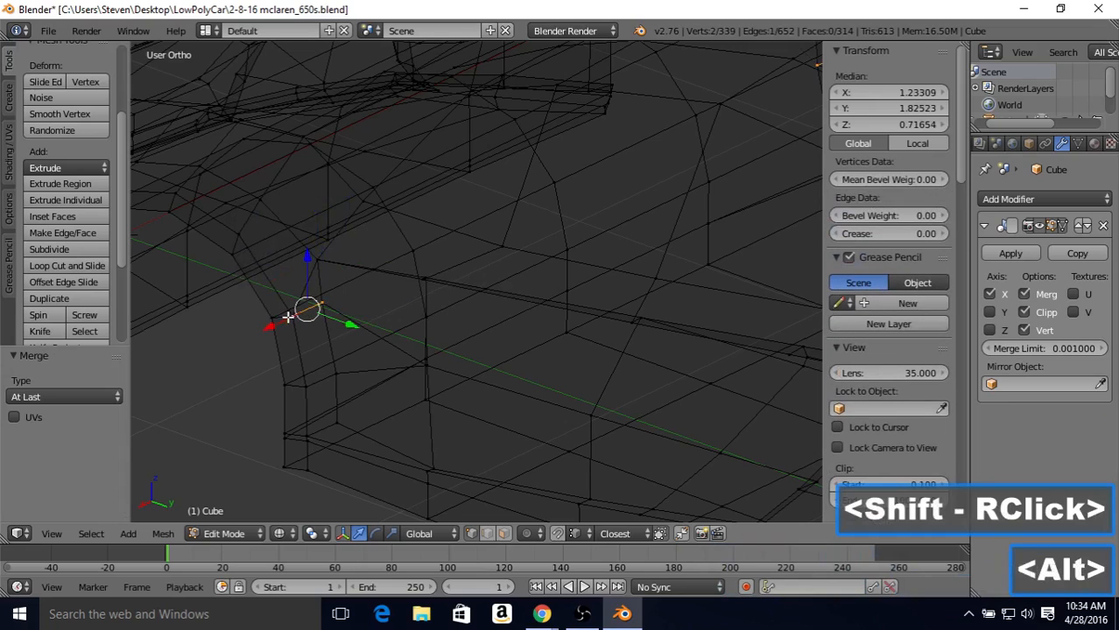
key(alt+m)
click(288, 317)
Step: Merge the two lower front edge vertices of the recessed door into their neighbouring wheel arch vertices, each with At Last
right_click(325, 378)
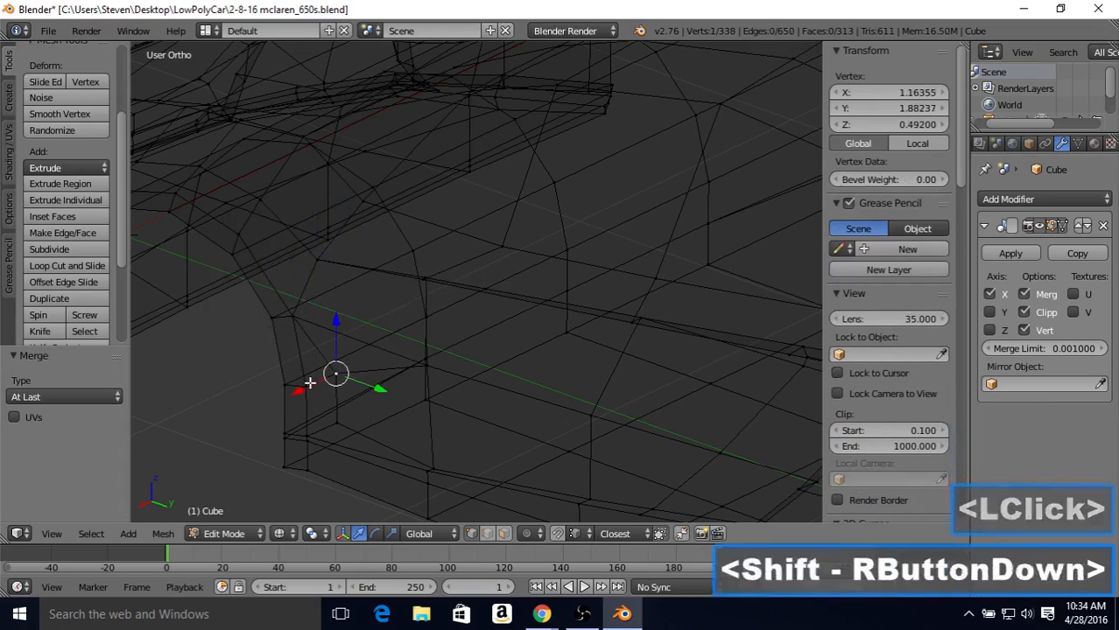
shift+right_click(310, 382)
key(alt+m)
click(289, 451)
right_click(337, 425)
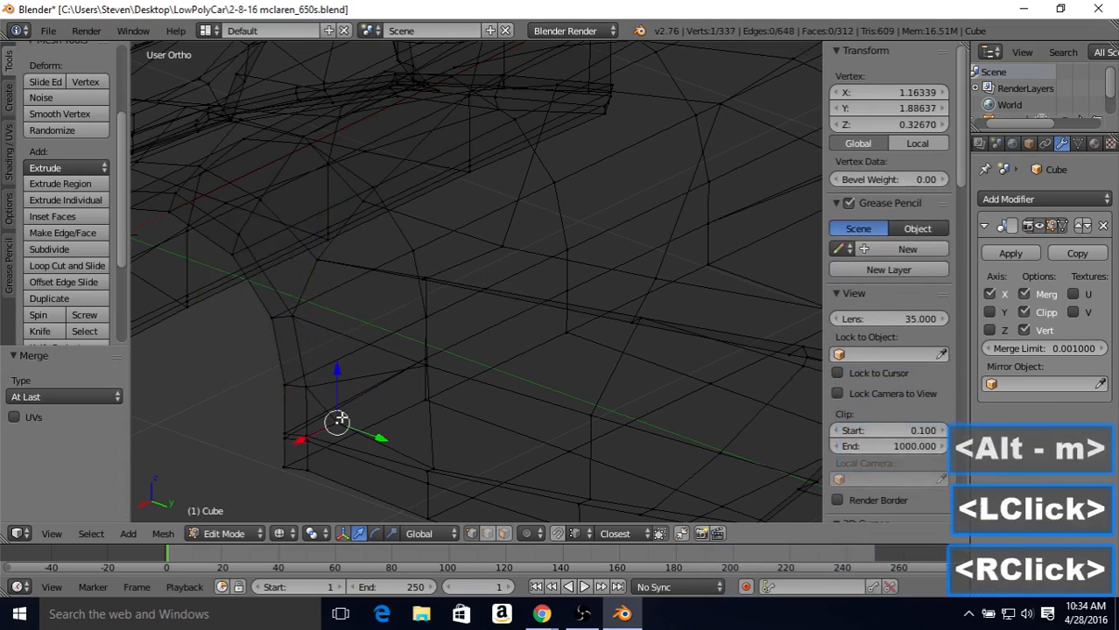
shift+right_click(317, 430)
key(alt+m)
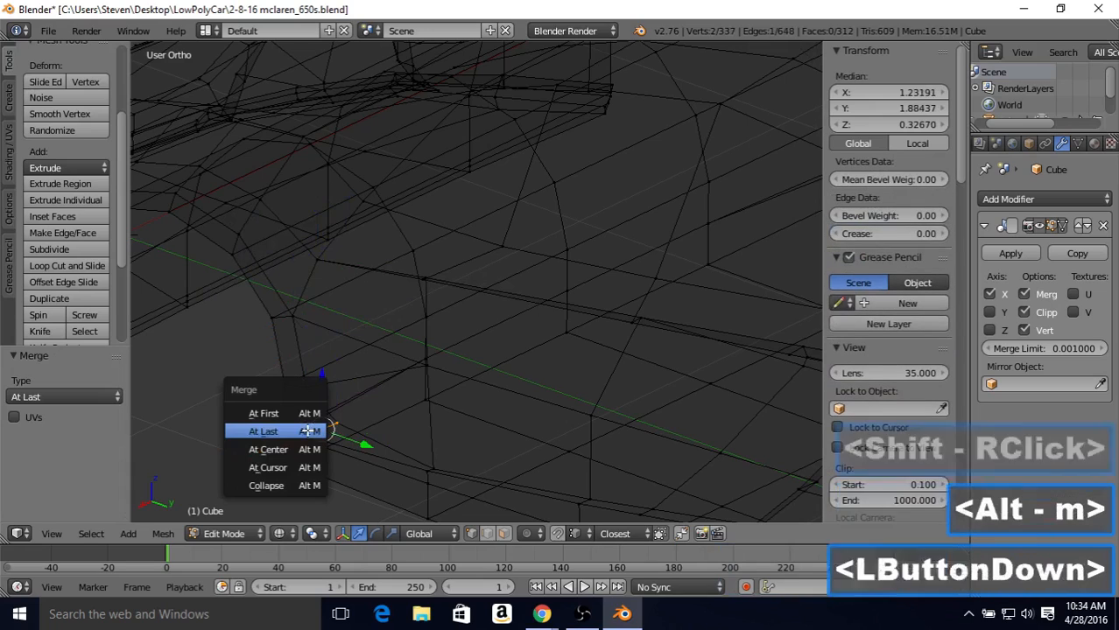
click(308, 430)
Step: Examine the recessed door in solid shading and compare it with the side blueprint in wireframe
scroll(359, 363, down, 1)
key(Tab)
scroll(361, 350, down, 2)
key(z)
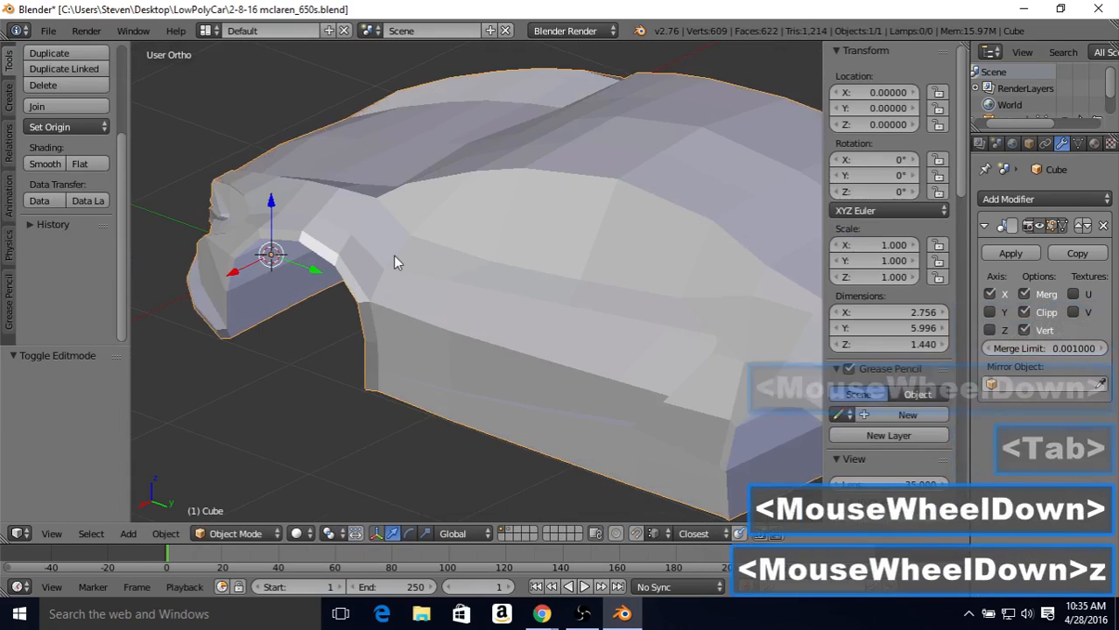
middle_drag(393, 261, 464, 337)
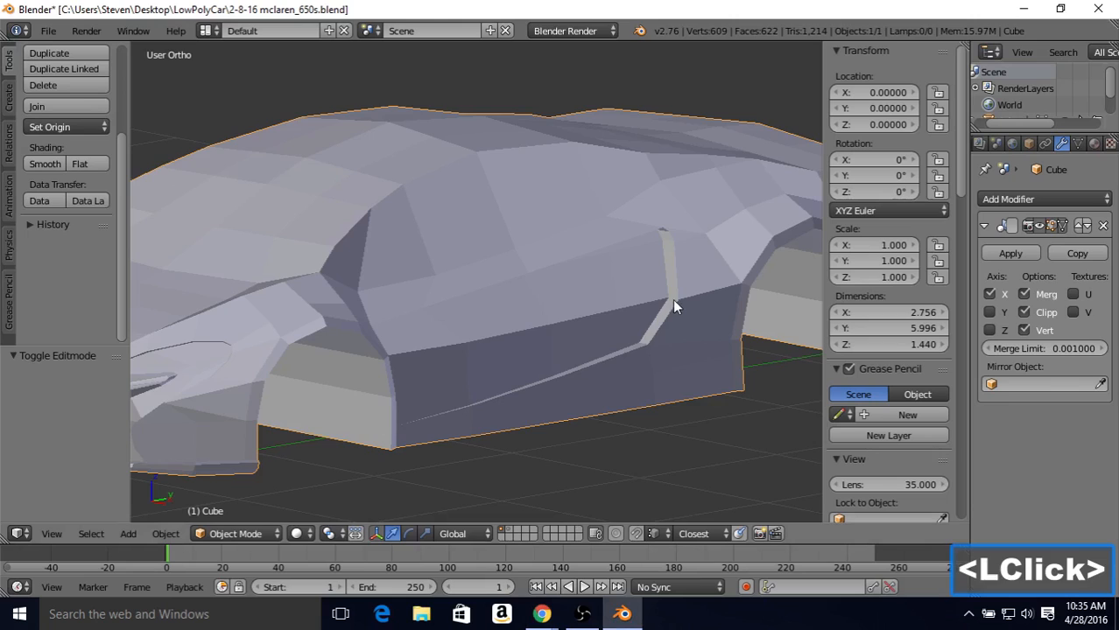
key(3)
key(Tab)
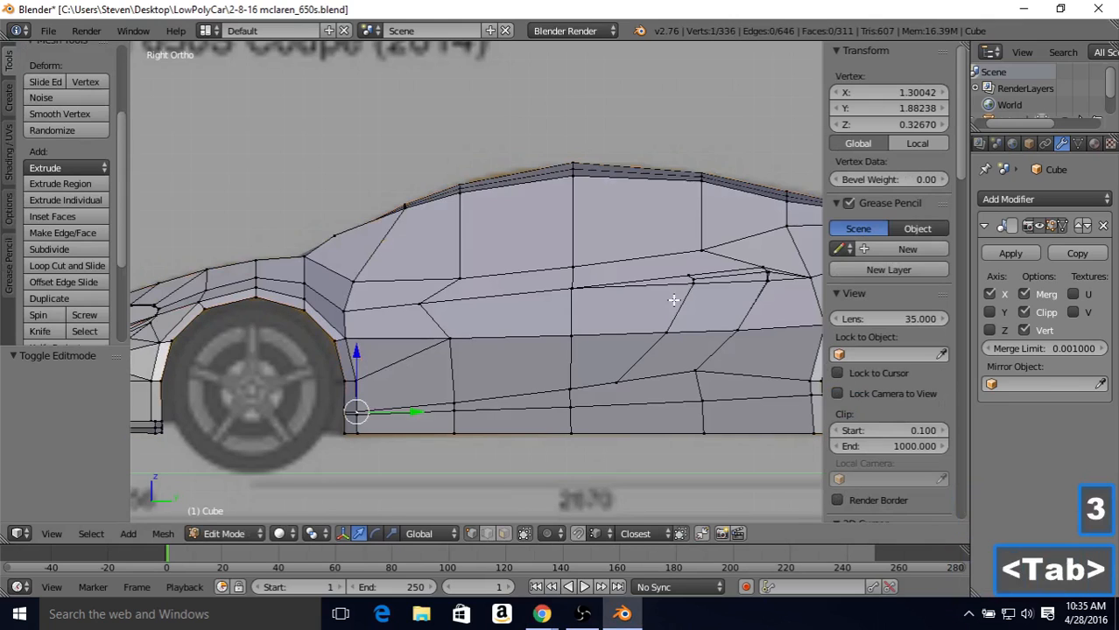
key(z)
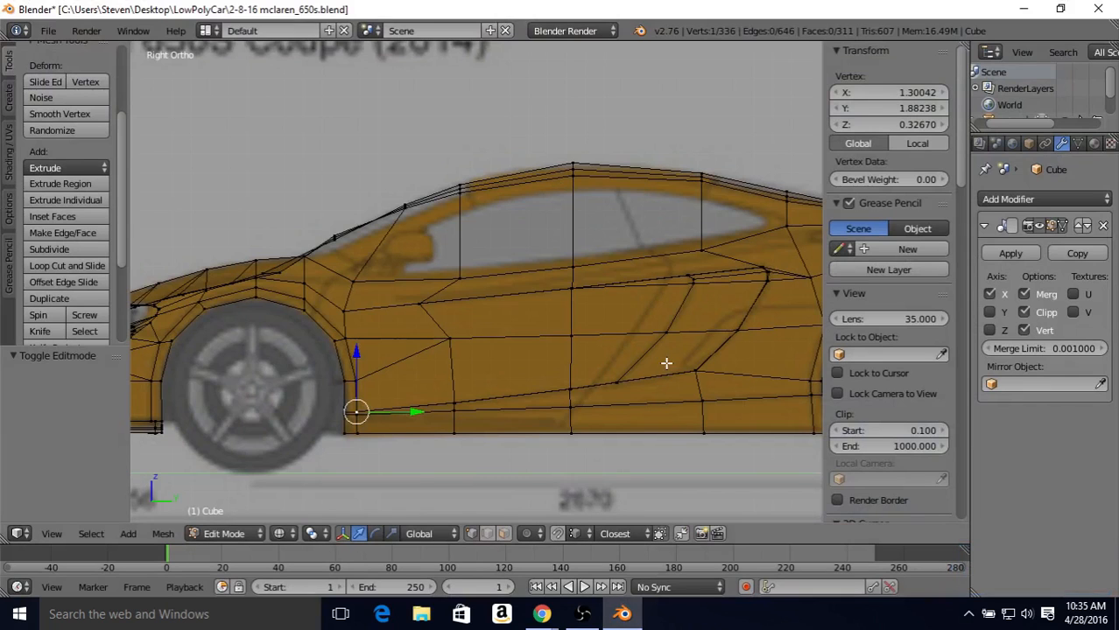
scroll(486, 309, down, 1)
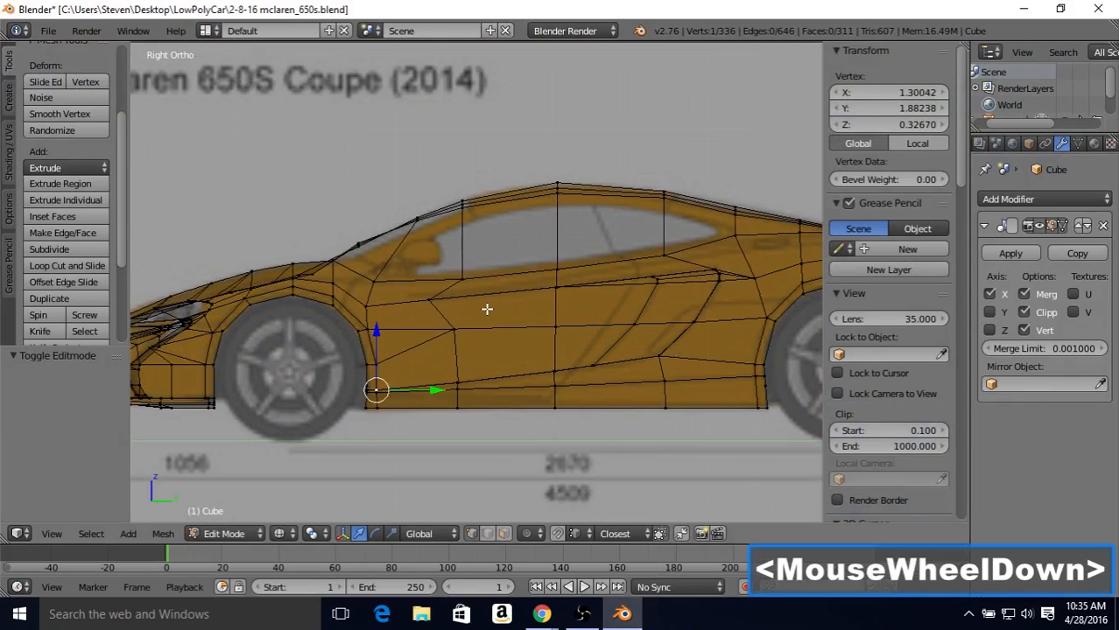
key(Tab)
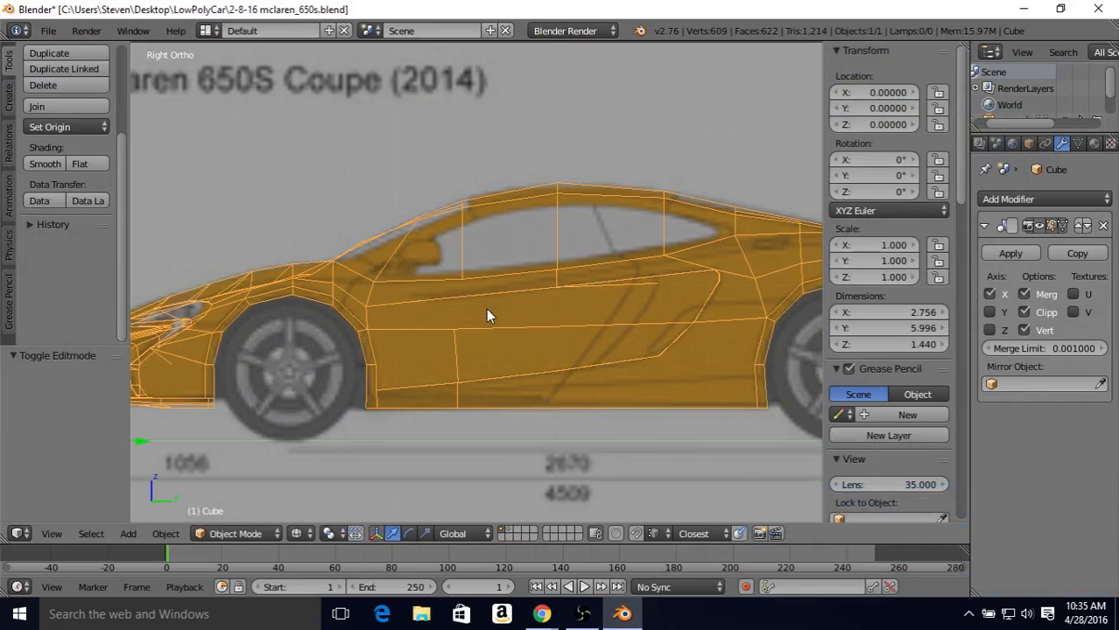
key(z)
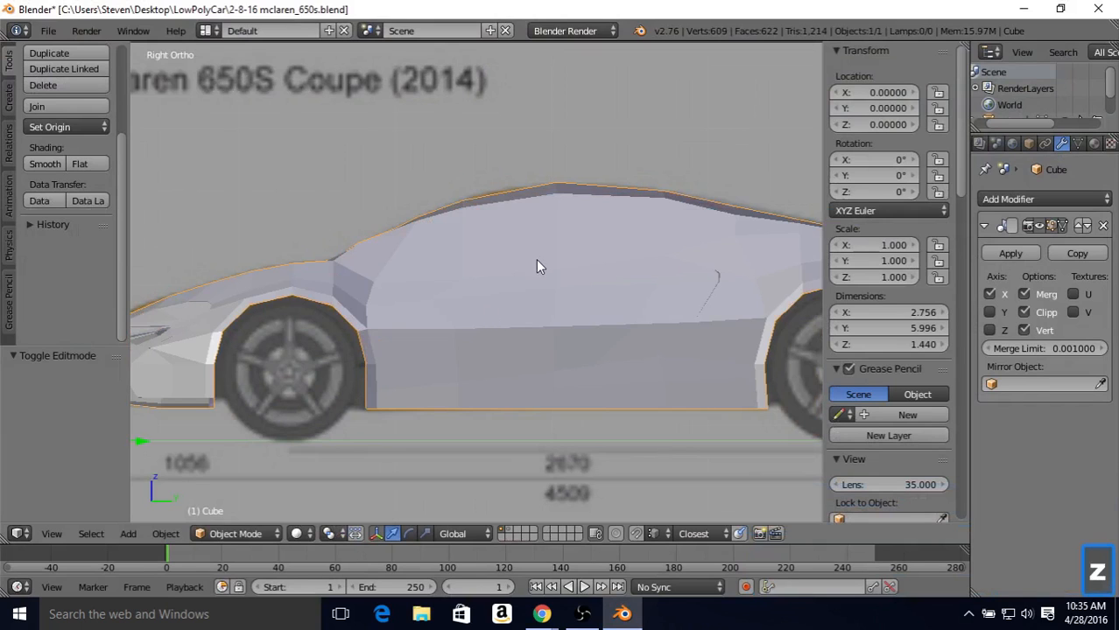
middle_drag(537, 261, 583, 294)
scroll(582, 294, down, 2)
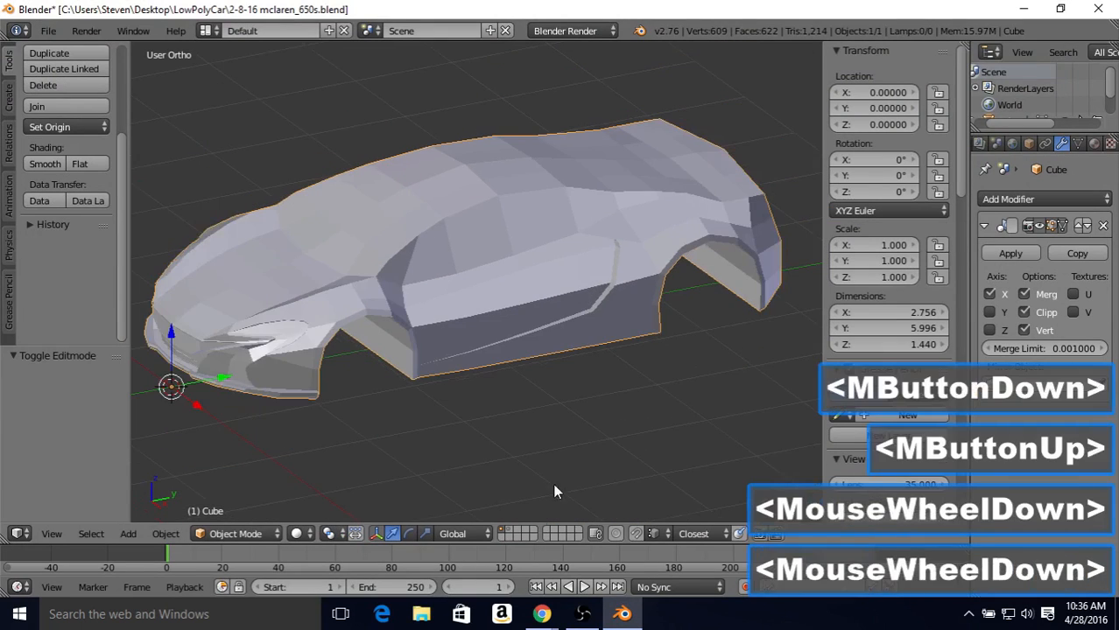
Step: Move the separated side intake panel from its own layer to the car body's first layer and display that layer
click(513, 534)
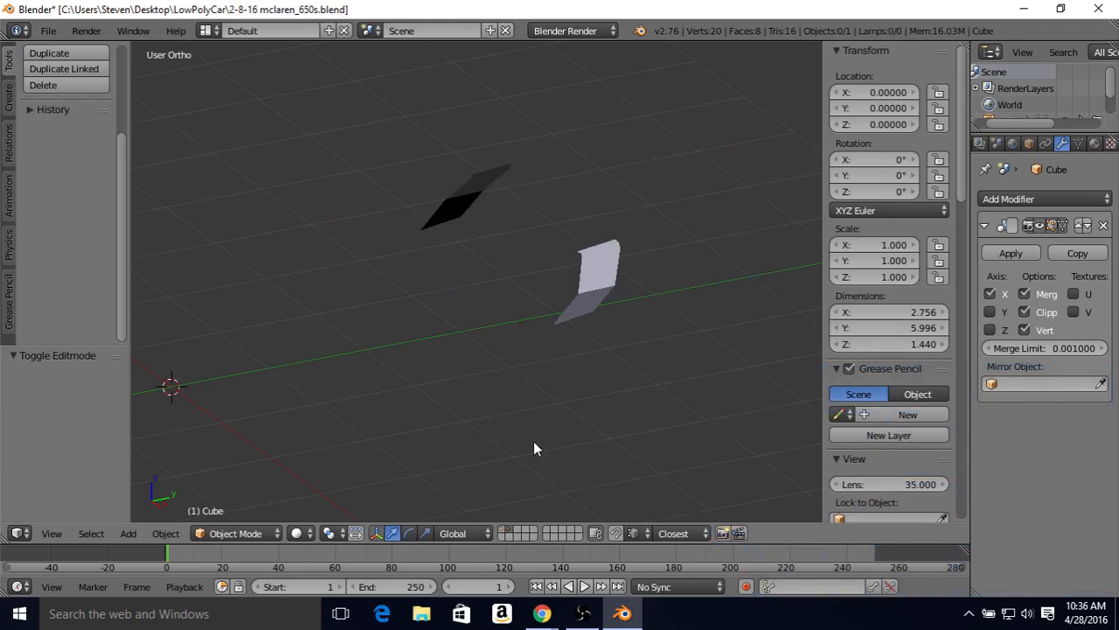
right_click(585, 280)
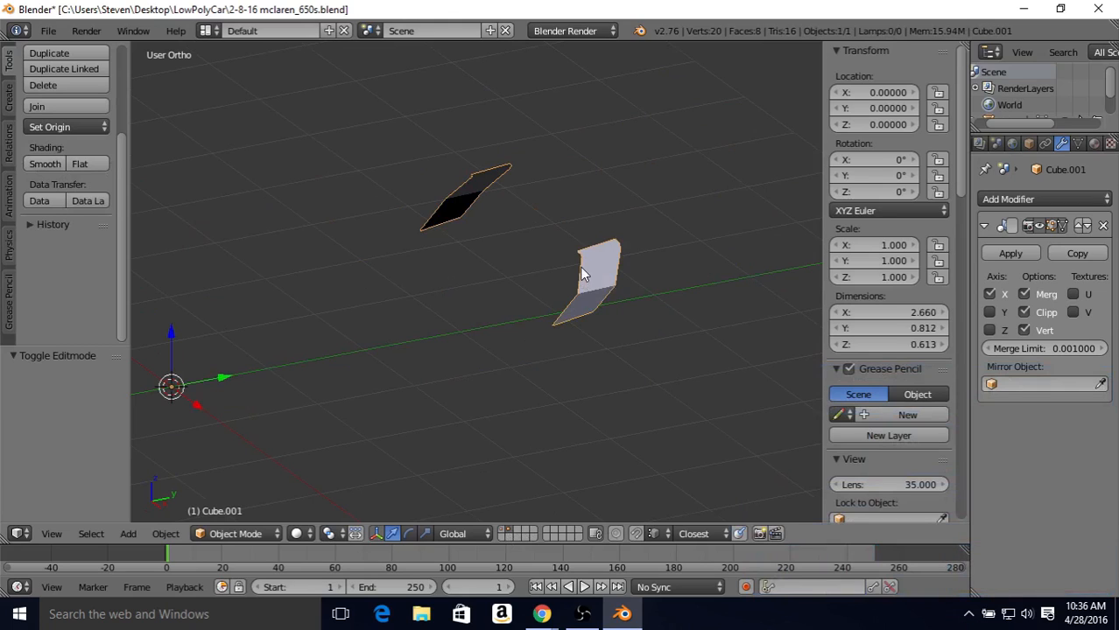
key(m)
click(713, 302)
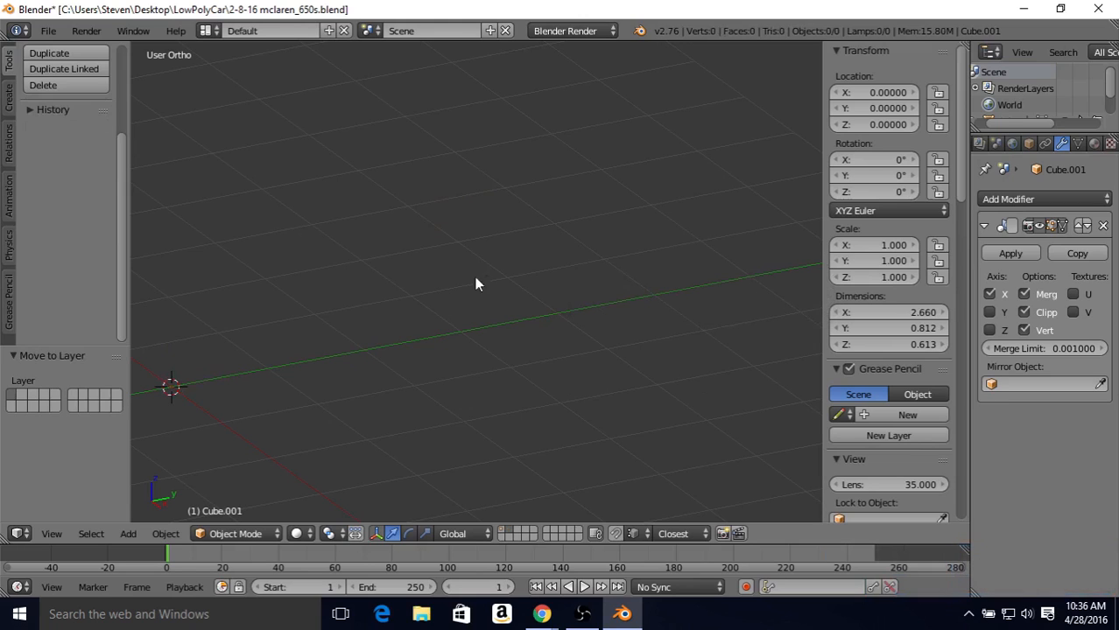
click(504, 530)
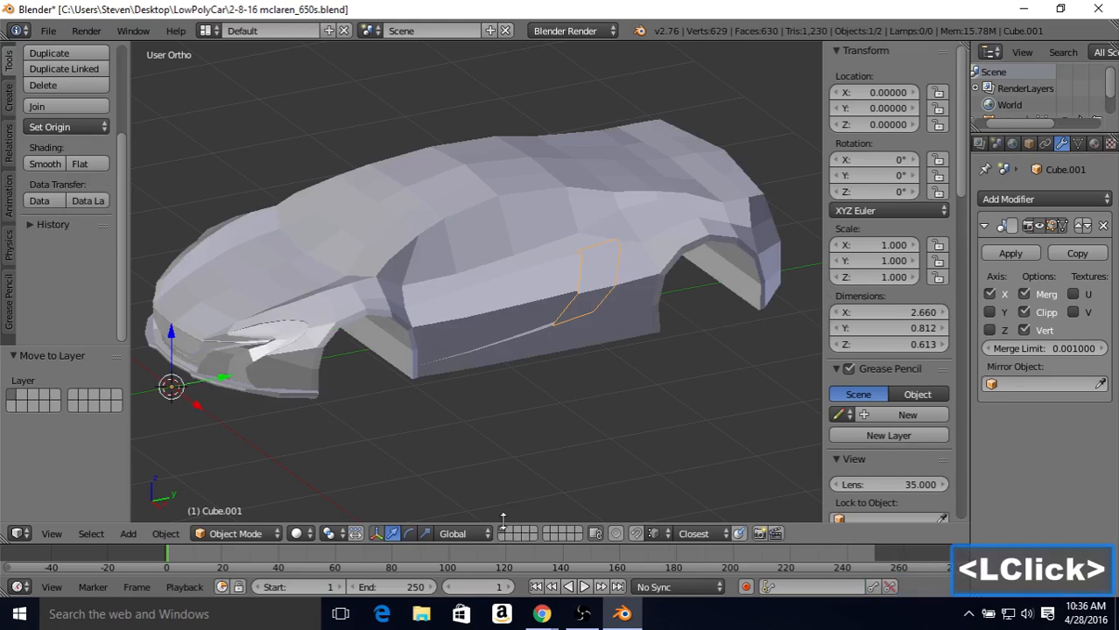
Step: Box-select all vertices of the side intake panel in Edit Mode, then return to Object Mode
middle_drag(532, 299, 617, 291)
scroll(550, 290, up, 2)
scroll(547, 290, up, 1)
scroll(613, 289, up, 2)
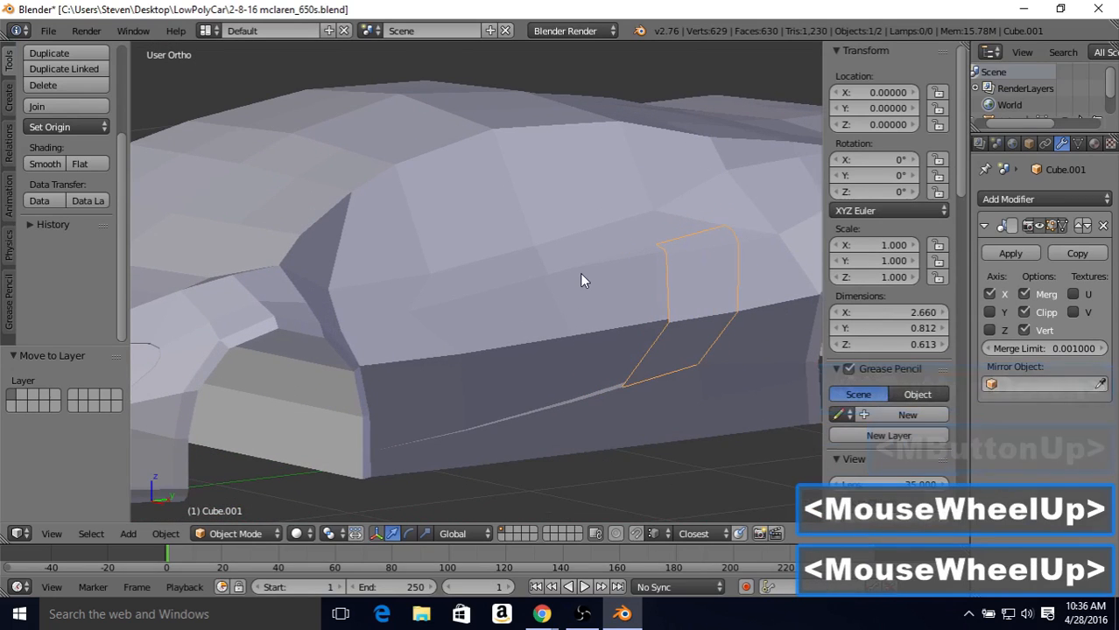
key(Tab)
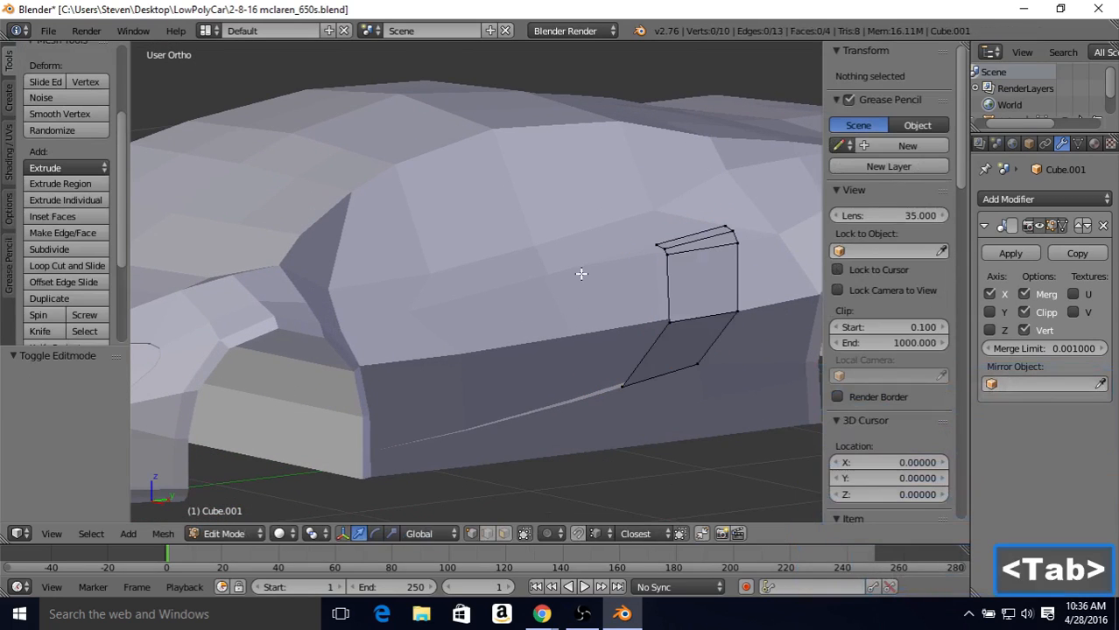
right_click(664, 252)
key(b)
click(584, 185)
drag(584, 185, 742, 396)
click(742, 396)
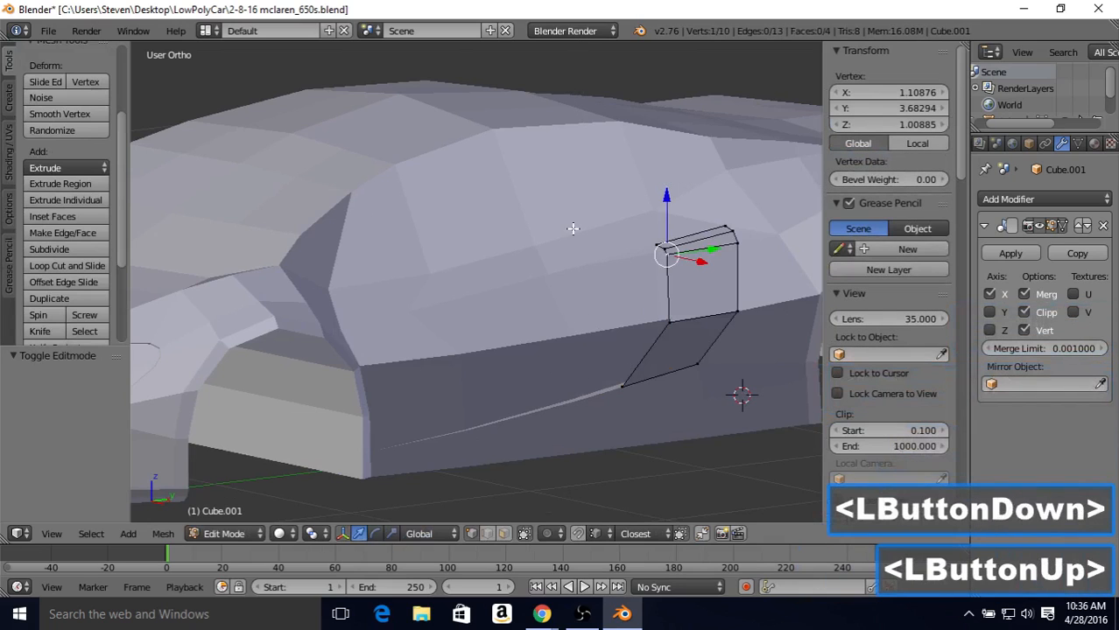
key(b)
drag(569, 185, 749, 465)
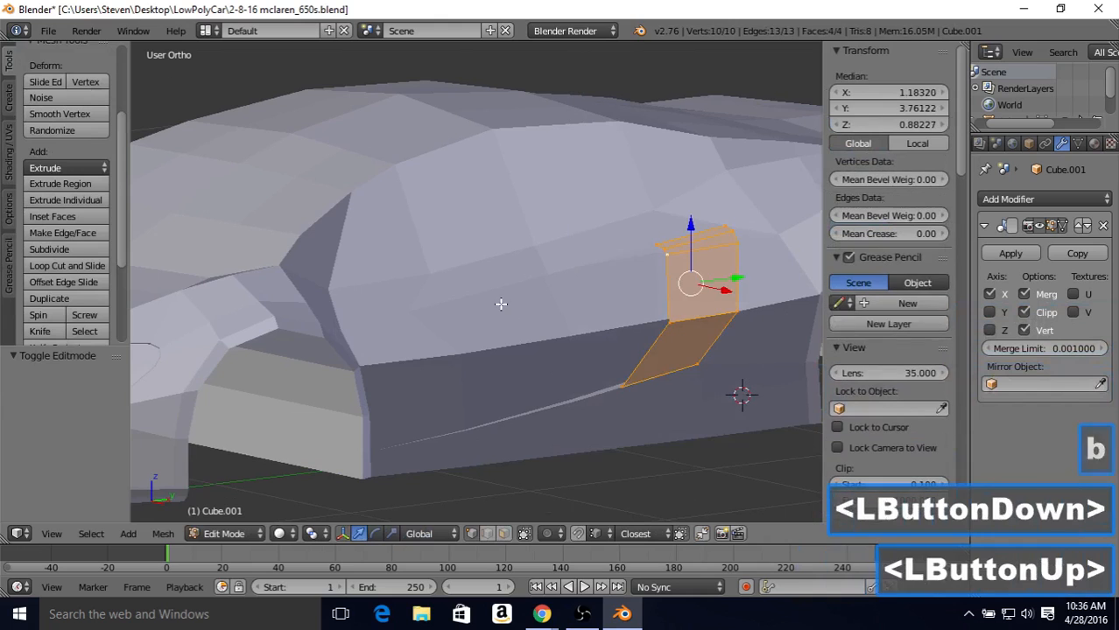
scroll(522, 275, down, 1)
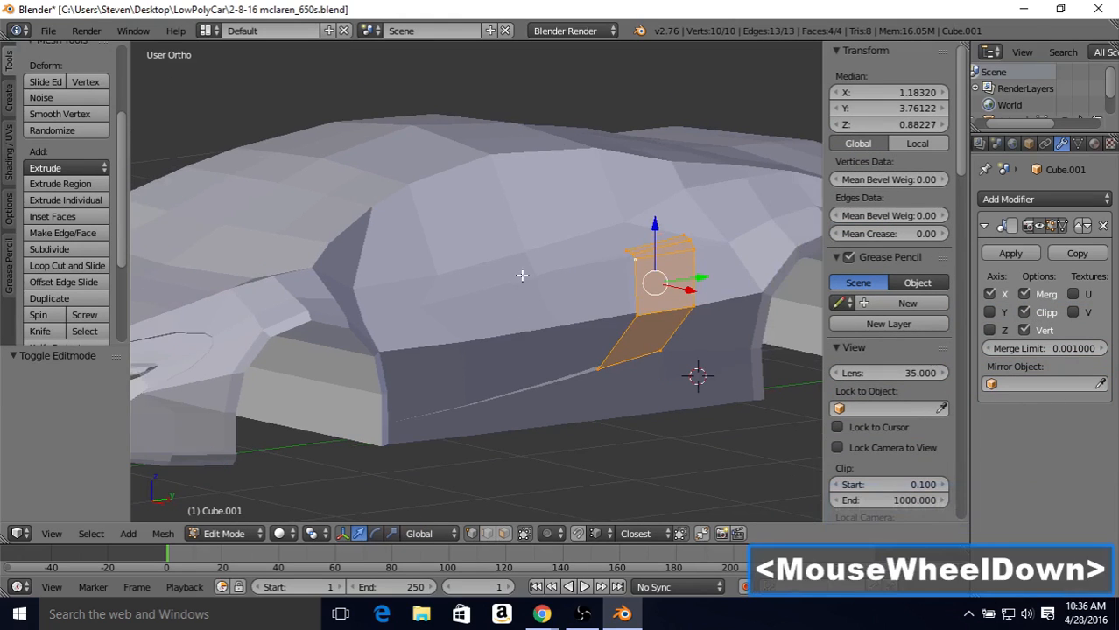
key(Tab)
Step: Join the side intake panel to the car body, keeping the body as the active object
scroll(547, 263, down, 3)
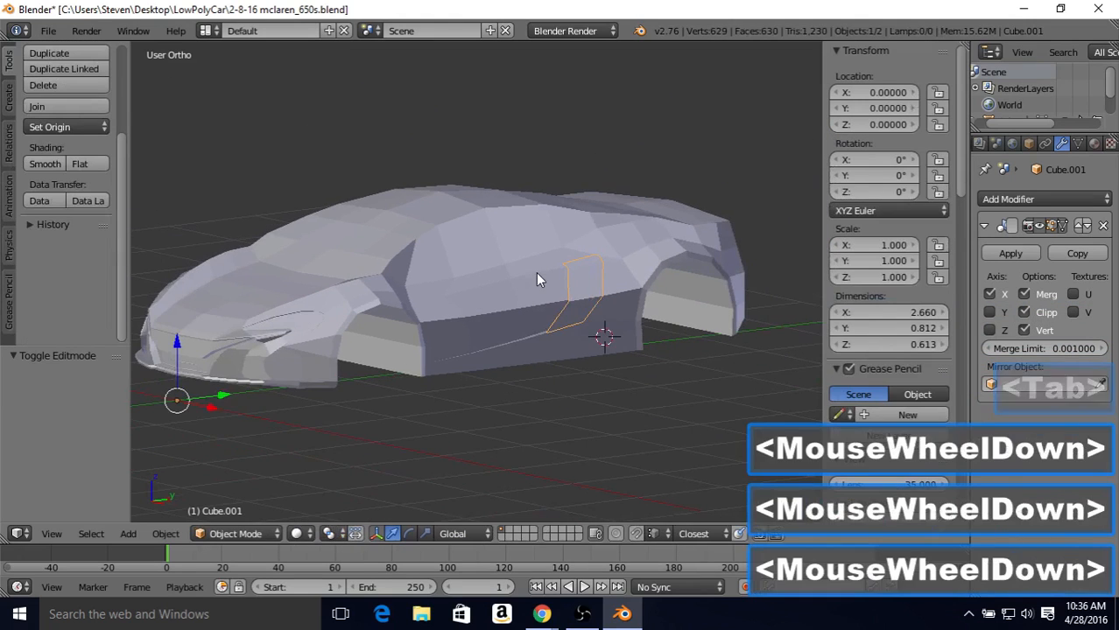
middle_drag(529, 255, 564, 252)
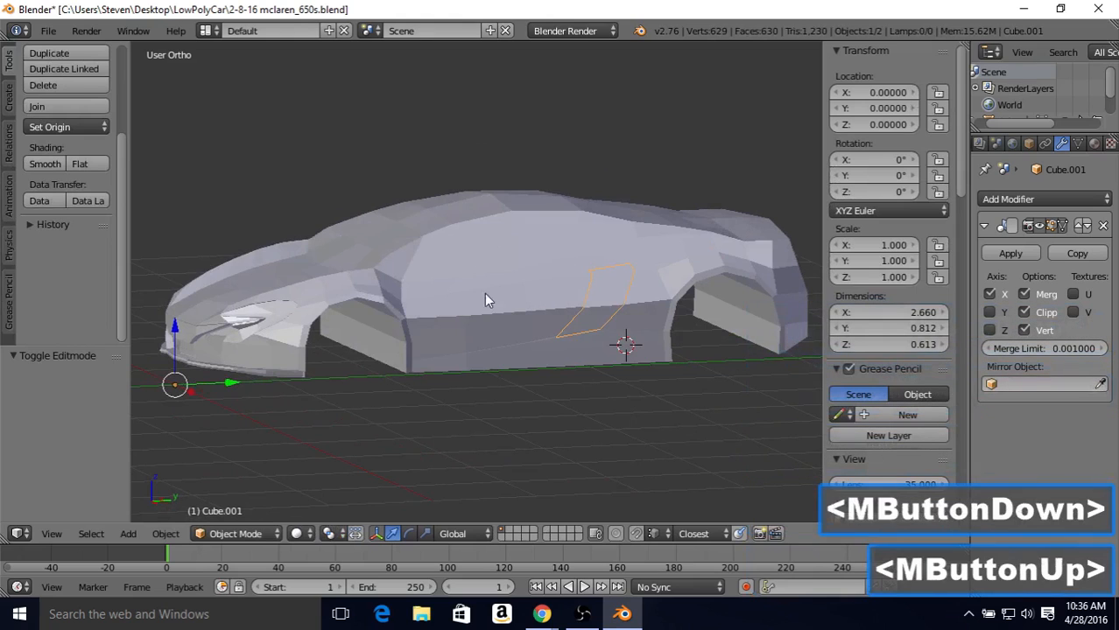
scroll(426, 289, up, 2)
middle_drag(426, 289, 620, 265)
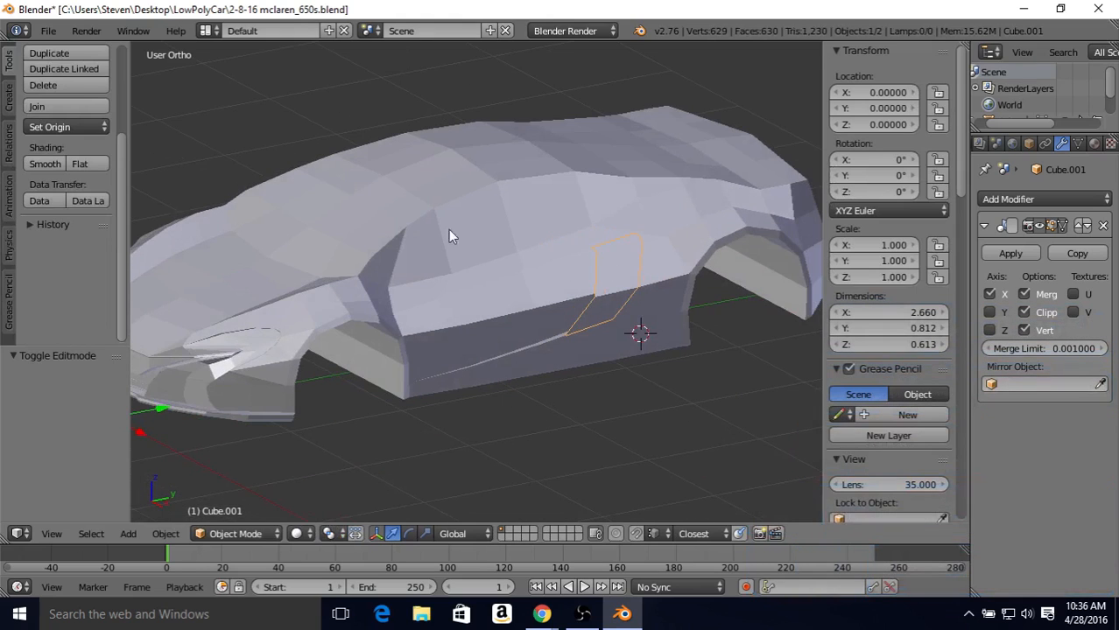
shift+right_click(396, 210)
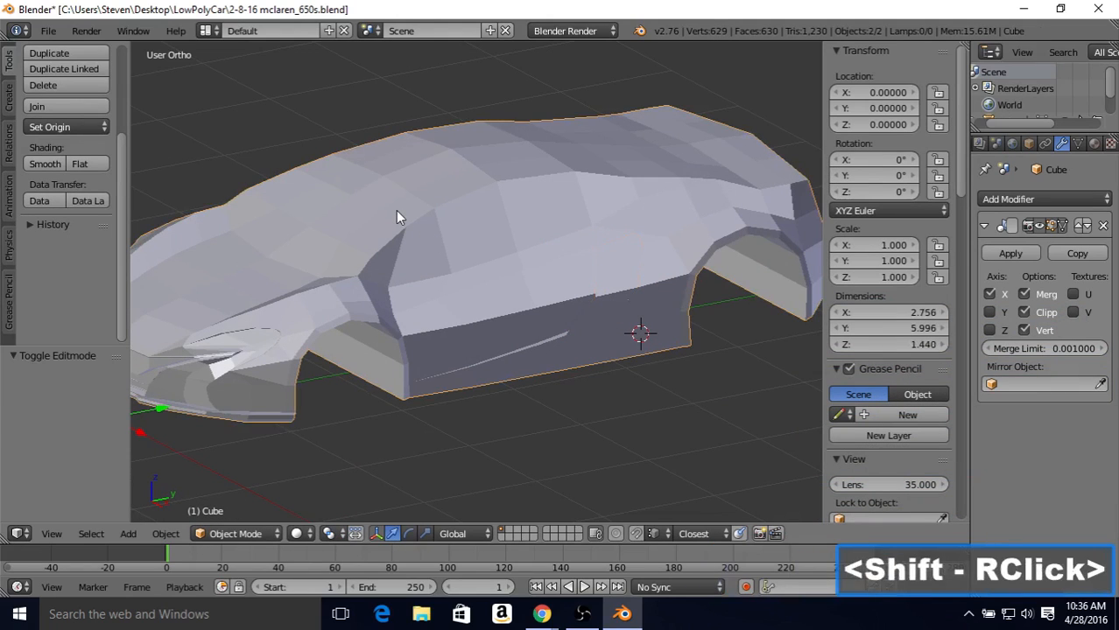
click(155, 533)
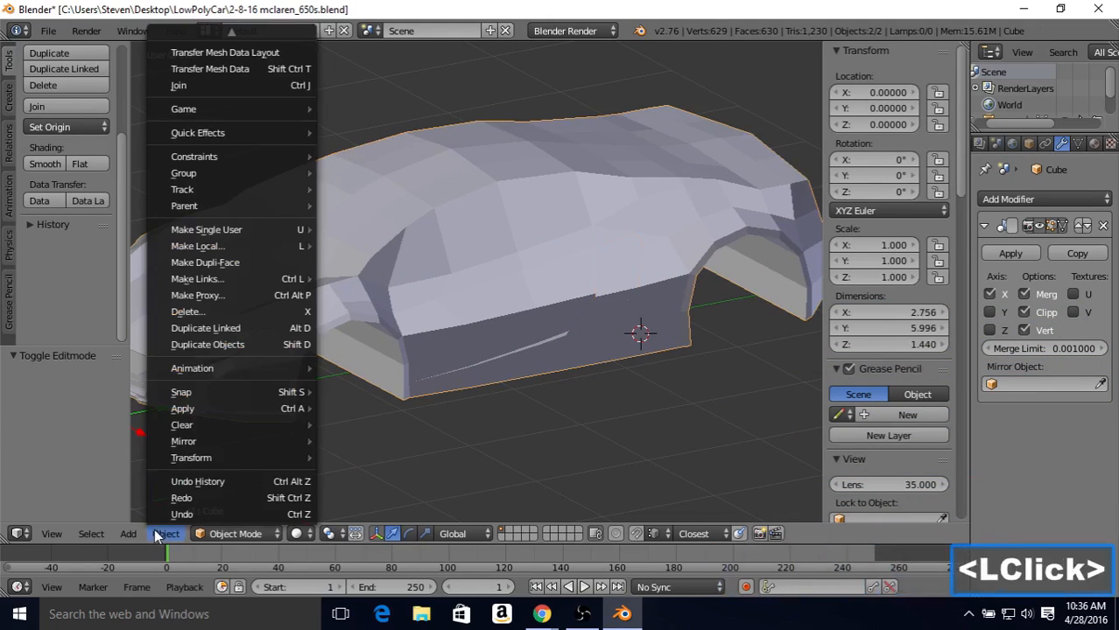
click(260, 88)
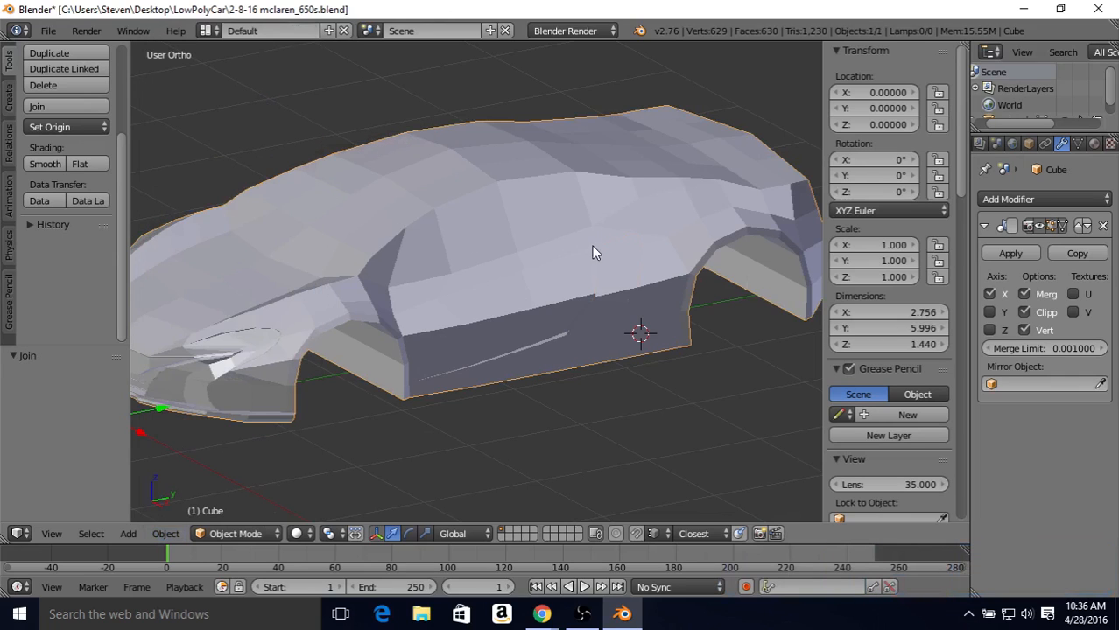
Step: Select the entire joined intake panel in Edit Mode by picking its middle crease edge and selecting all linked geometry
key(Tab)
scroll(597, 287, up, 3)
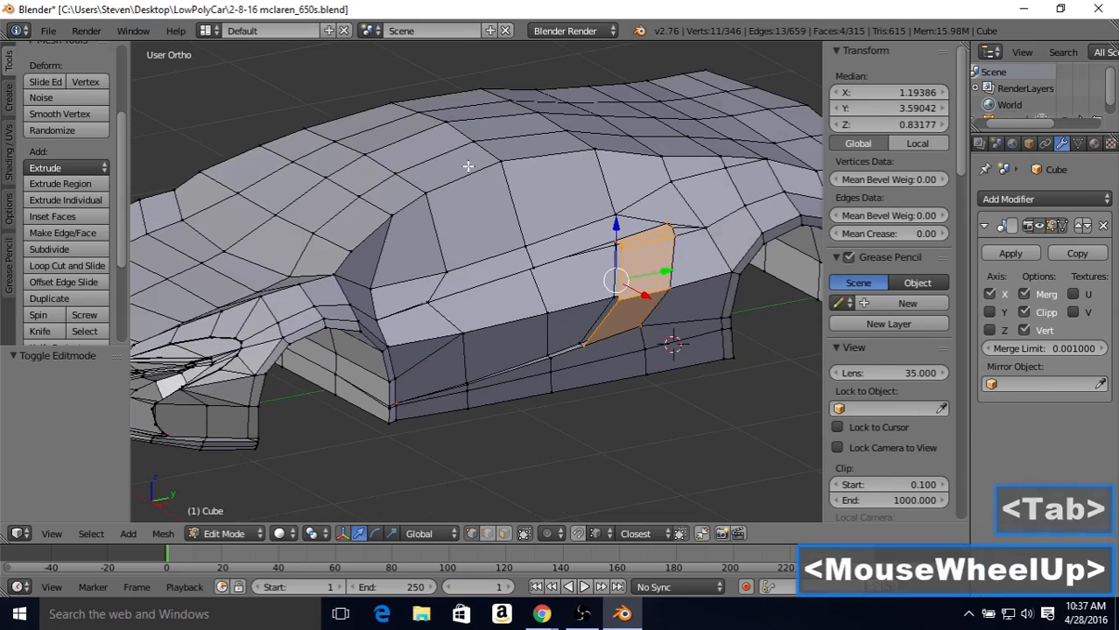
scroll(747, 358, up, 1)
shift+middle_drag(608, 301, 480, 265)
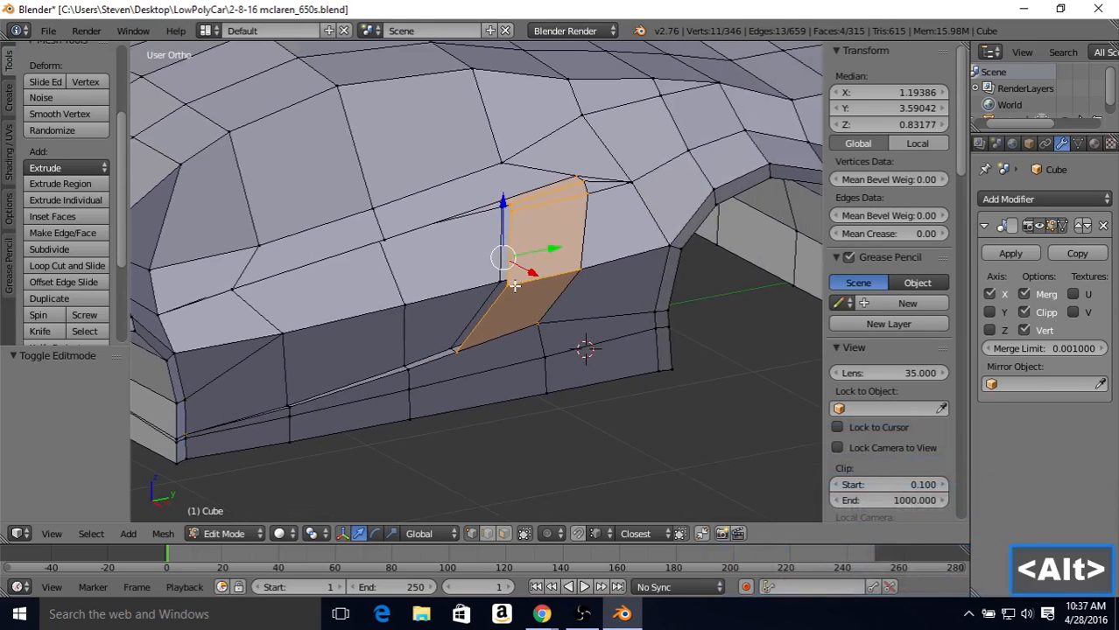
alt+right_click(516, 284)
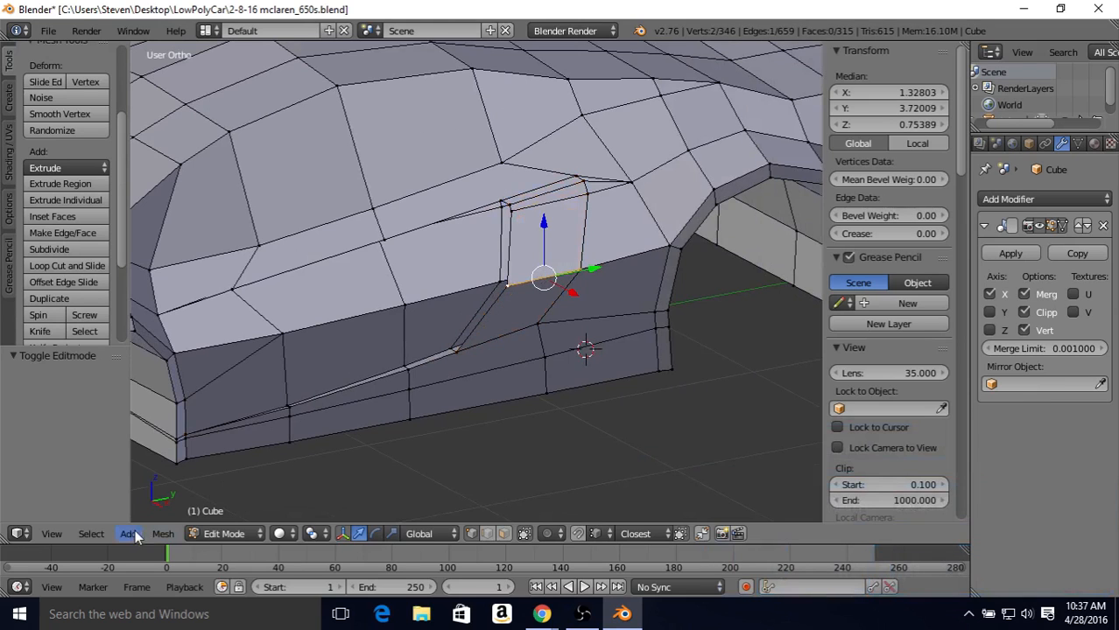
middle_drag(553, 222, 587, 208)
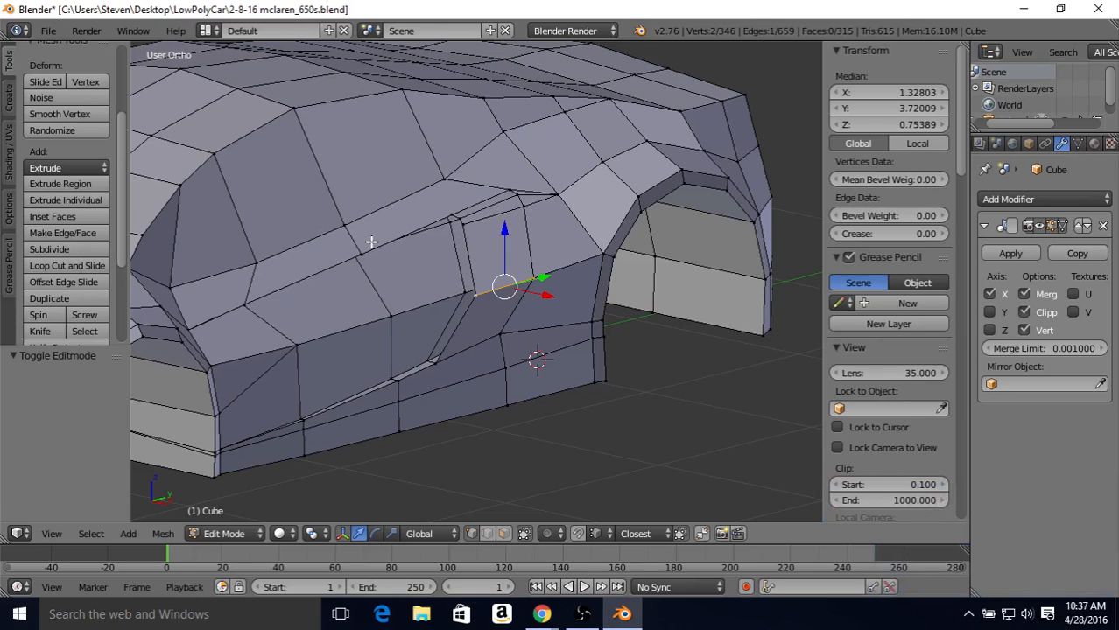
click(90, 534)
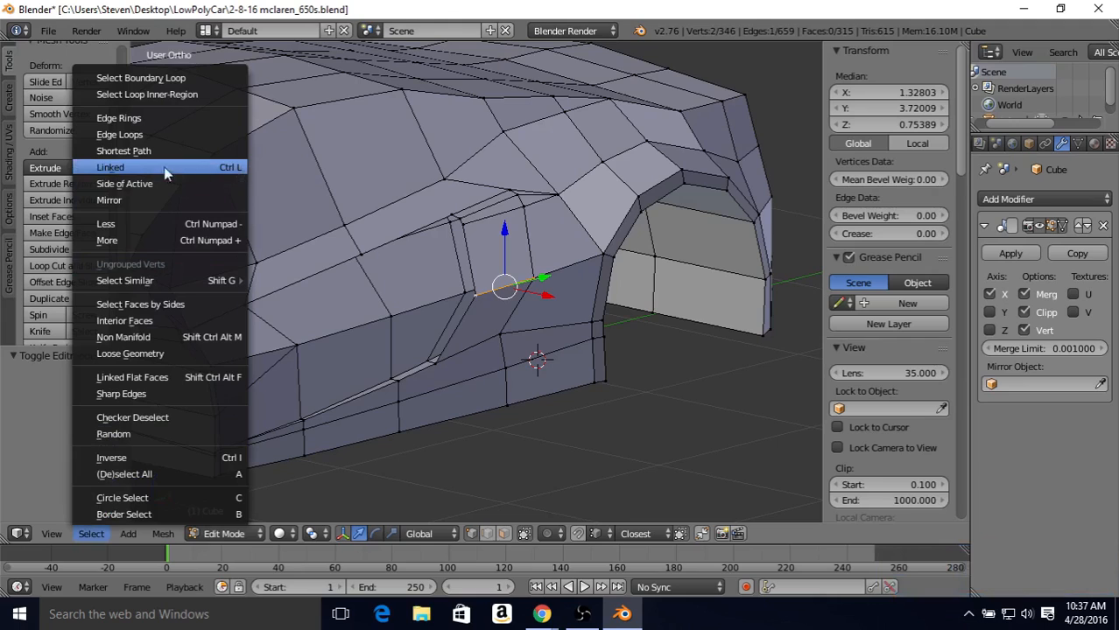
click(116, 165)
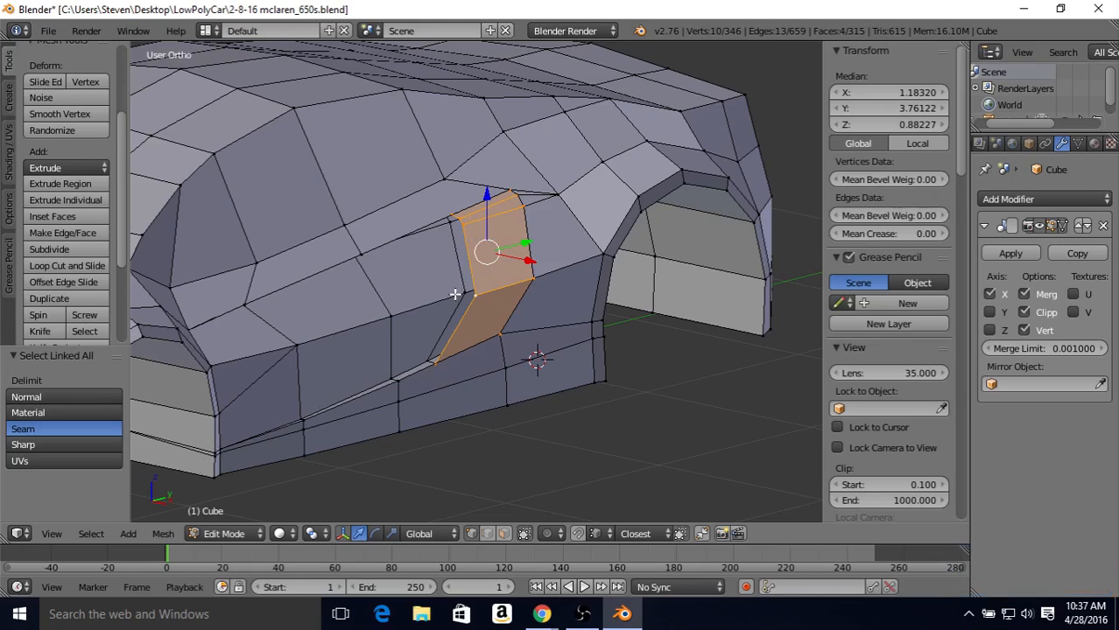
Step: Move the selected intake panel inward by -0.008 along X and return the body to Object Mode
mouse_move(507, 240)
middle_down()
mouse_move(532, 240)
mouse_move(503, 229)
middle_up()
scroll(529, 242, up, 2)
middle_drag(498, 184, 559, 197)
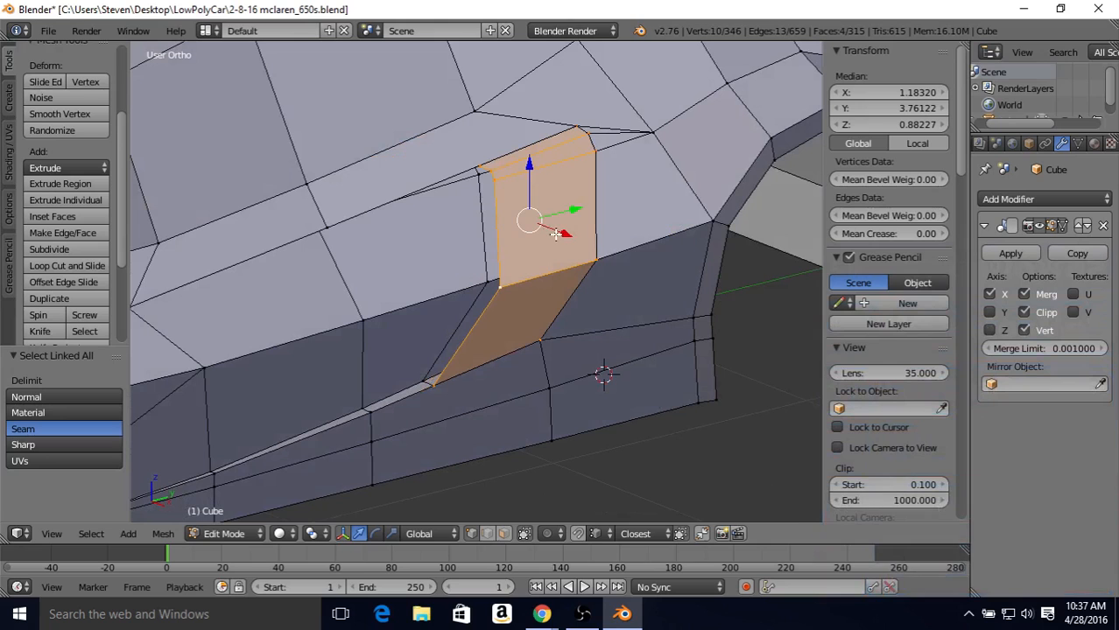
drag(555, 235, 553, 232)
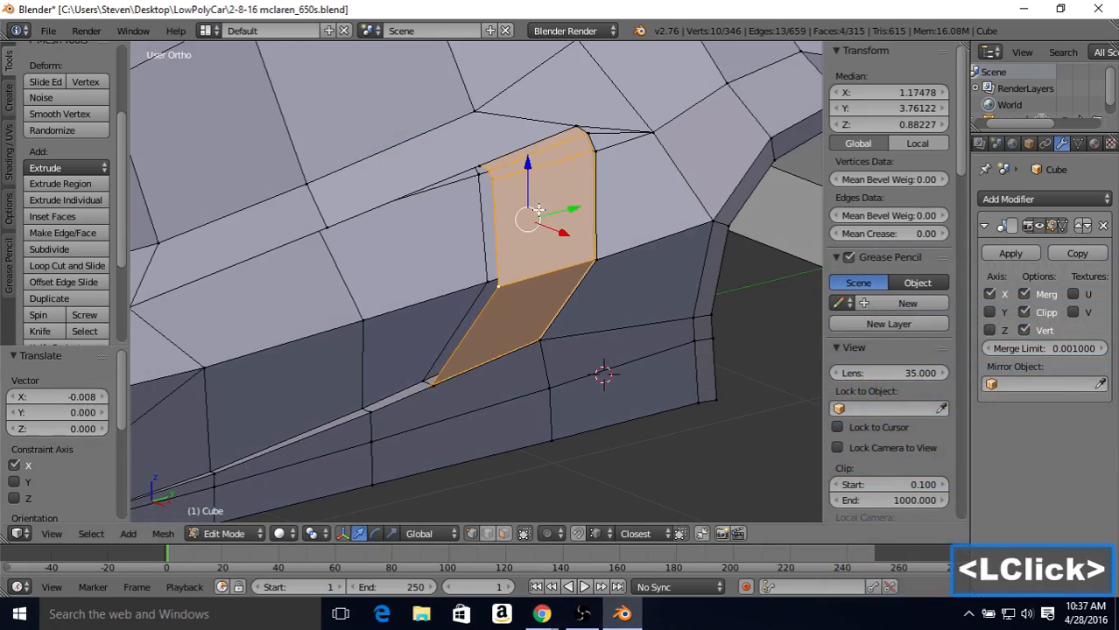
scroll(560, 211, up, 1)
scroll(561, 212, up, 2)
key(Tab)
mouse_move(532, 224)
middle_down()
mouse_move(574, 205)
mouse_move(652, 217)
mouse_move(500, 217)
mouse_move(537, 206)
middle_up()
scroll(537, 205, down, 3)
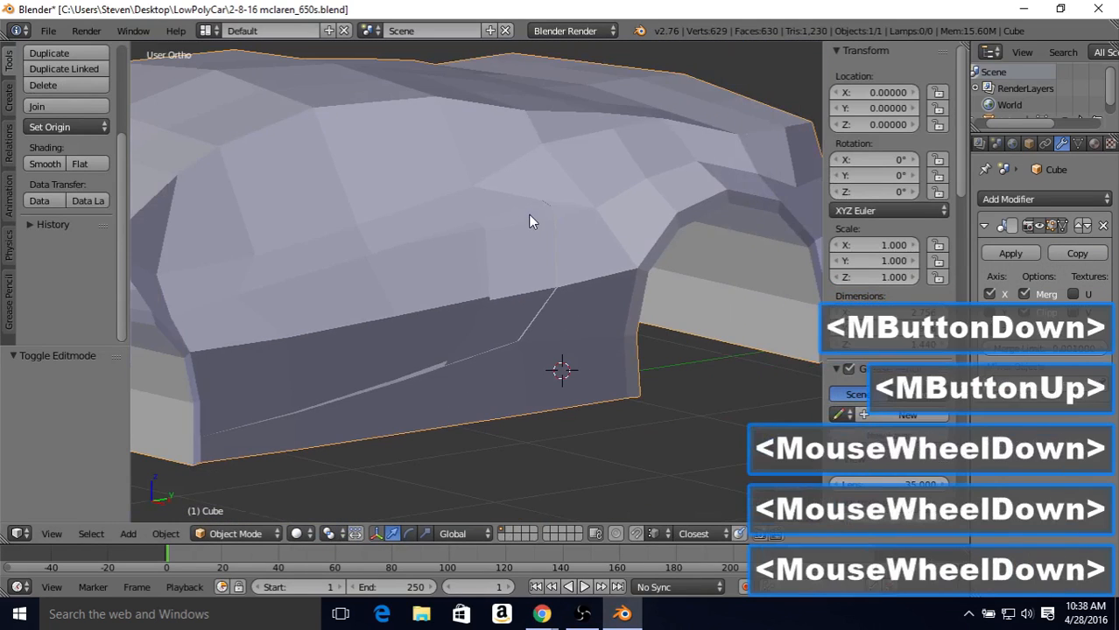
Step: Extrude the selected intake panel faces, move them inward by -0.0158 along X, and return the body to Object Mode
middle_drag(462, 246, 549, 276)
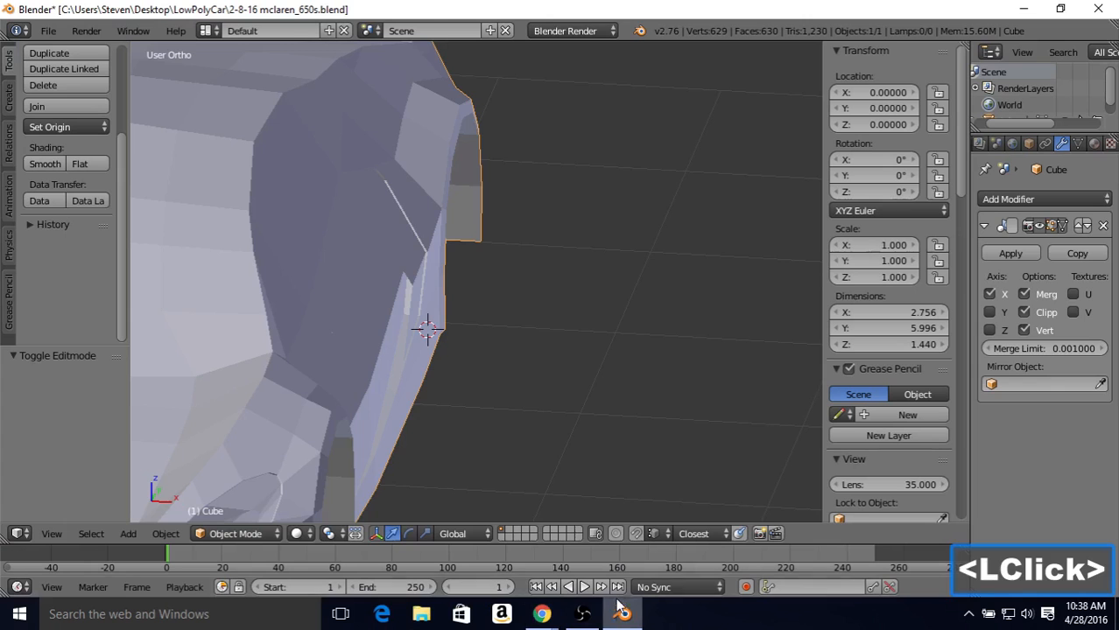
middle_drag(458, 289, 489, 242)
key(Tab)
key(e)
right_click(474, 241)
key(g)
key(x)
click(454, 250)
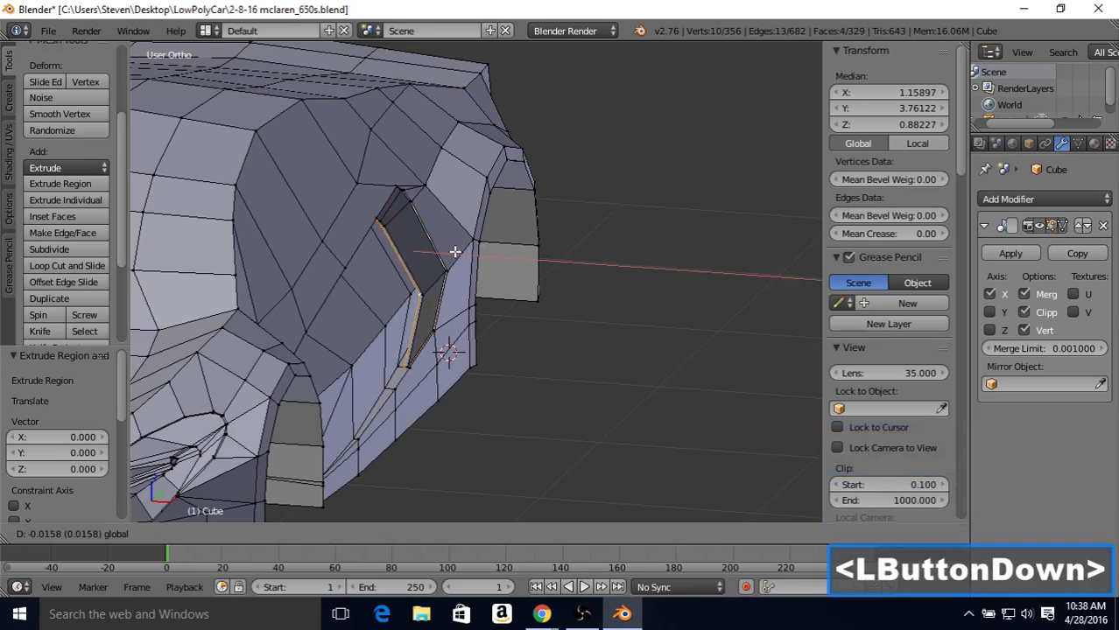
middle_drag(454, 250, 569, 233)
key(Tab)
scroll(432, 260, down, 4)
scroll(508, 244, up, 4)
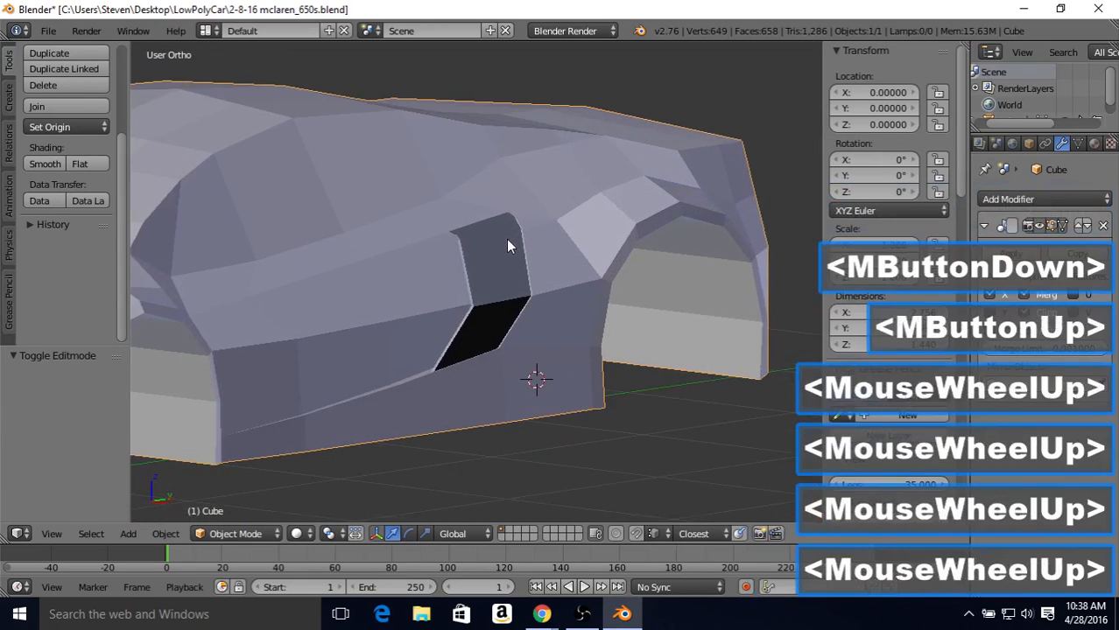
Step: In Edit Mode, expand the selection to all geometry linked to the extruded intake panel
scroll(503, 251, up, 2)
key(Tab)
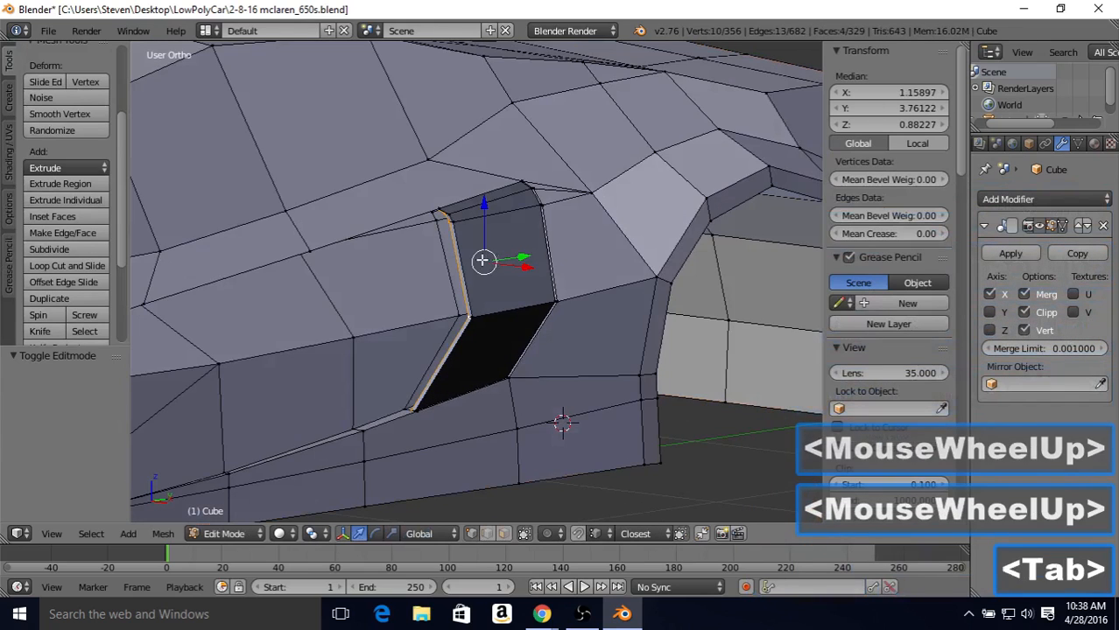
middle_drag(496, 260, 362, 412)
scroll(508, 254, up, 1)
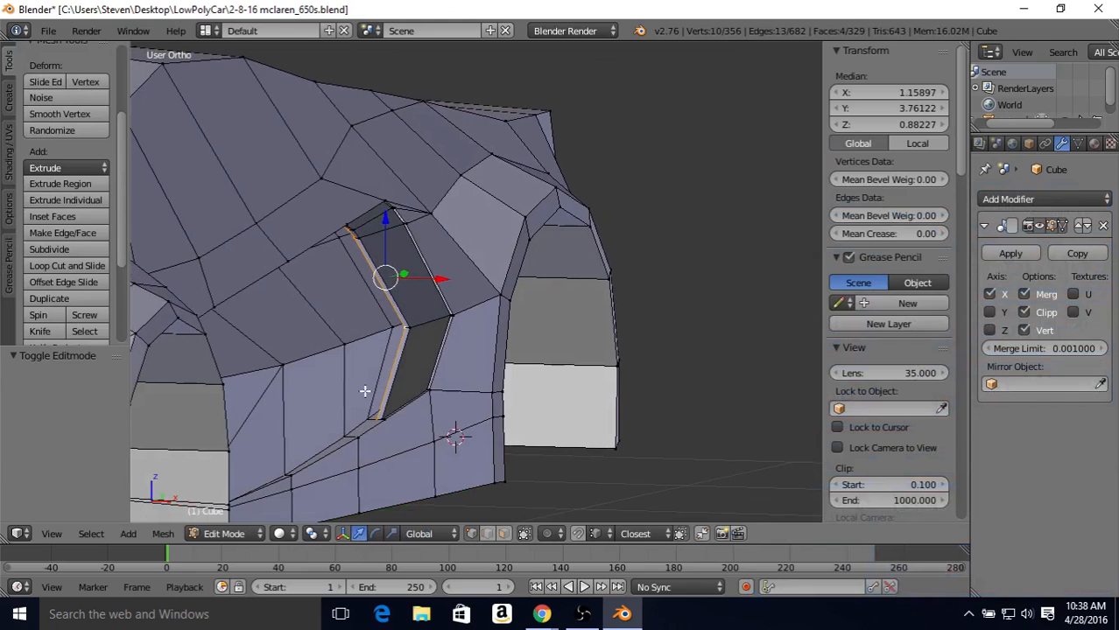
click(90, 533)
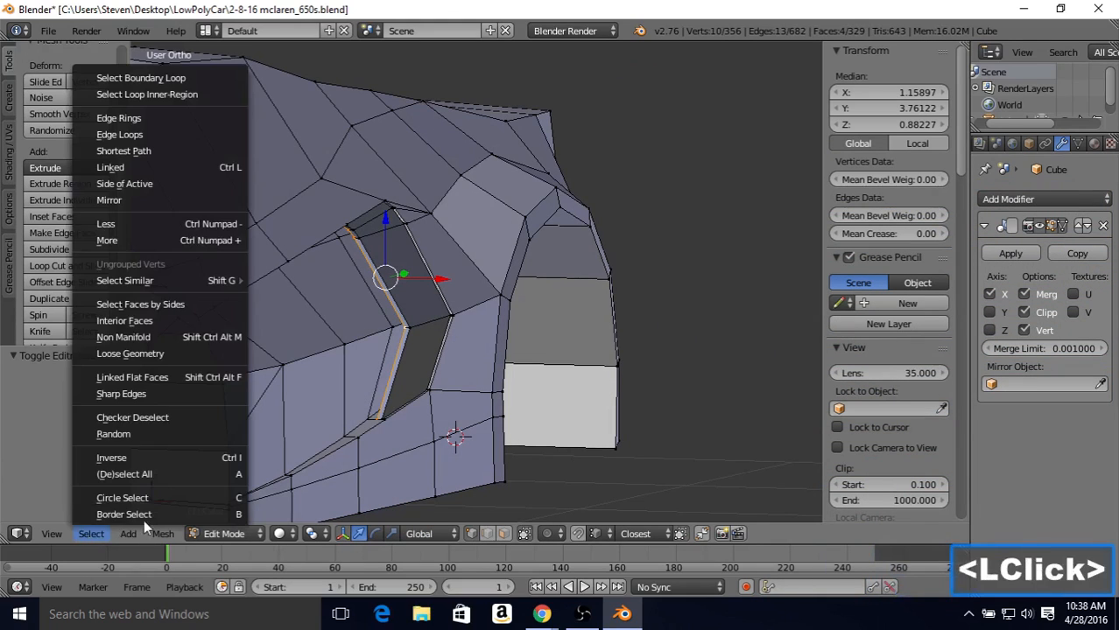
click(91, 536)
click(142, 166)
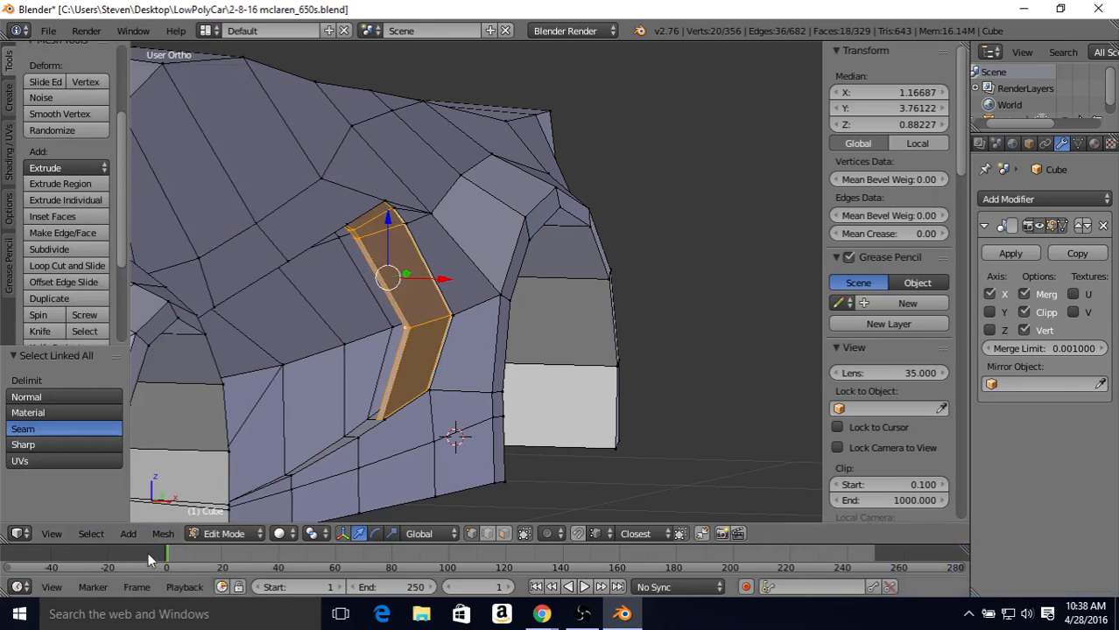
Step: Recalculate the selected intake panel's normals to the outside and return to Object Mode
click(156, 533)
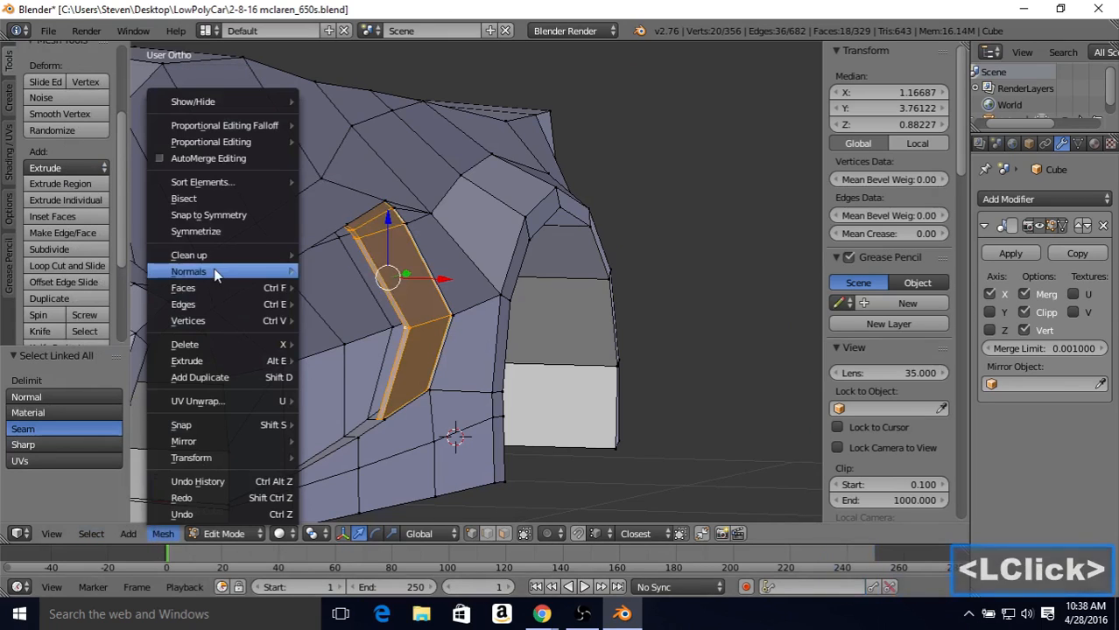
mouse_move(218, 272)
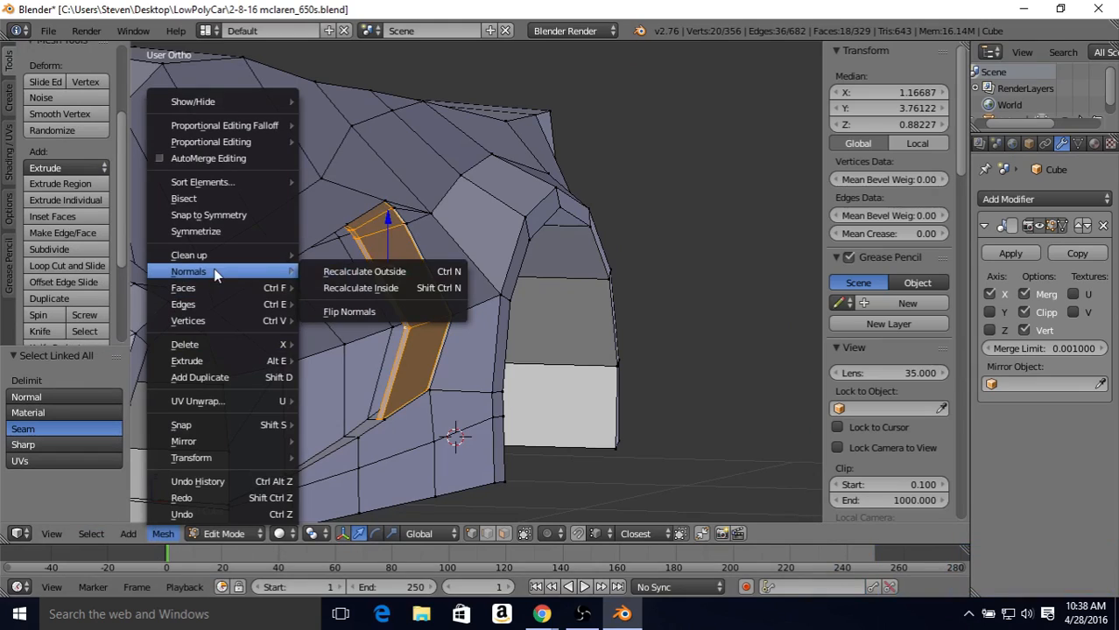
click(342, 273)
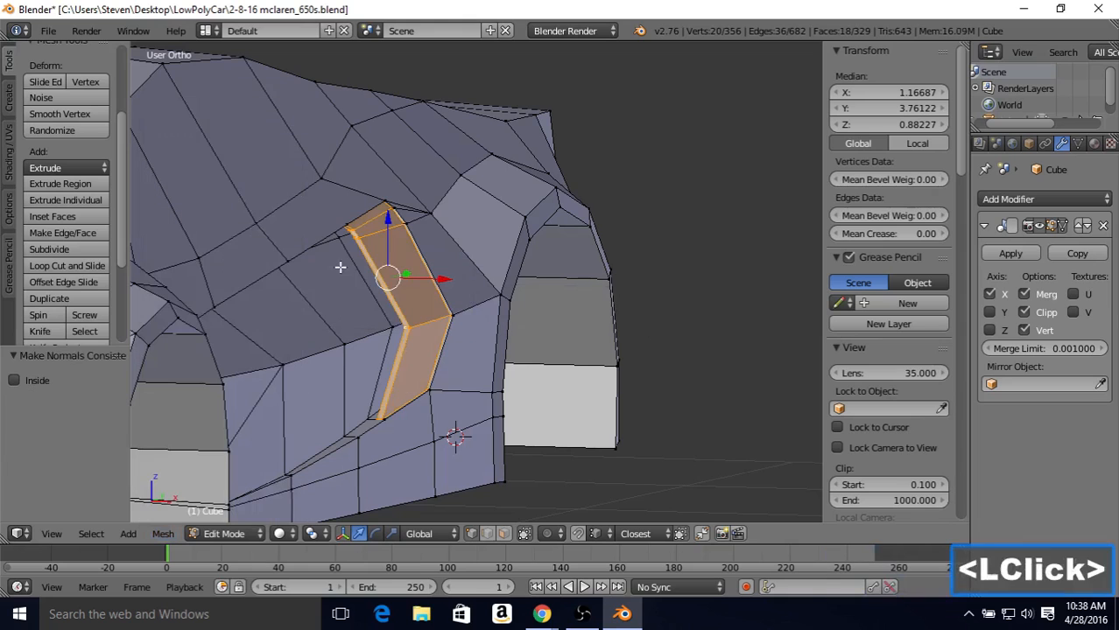
key(Tab)
Step: Examine the intake panel's shading and the gaps around it from several angles, in both Edit Mode and Object Mode
middle_drag(333, 303, 602, 246)
scroll(368, 241, down, 2)
scroll(511, 287, down, 3)
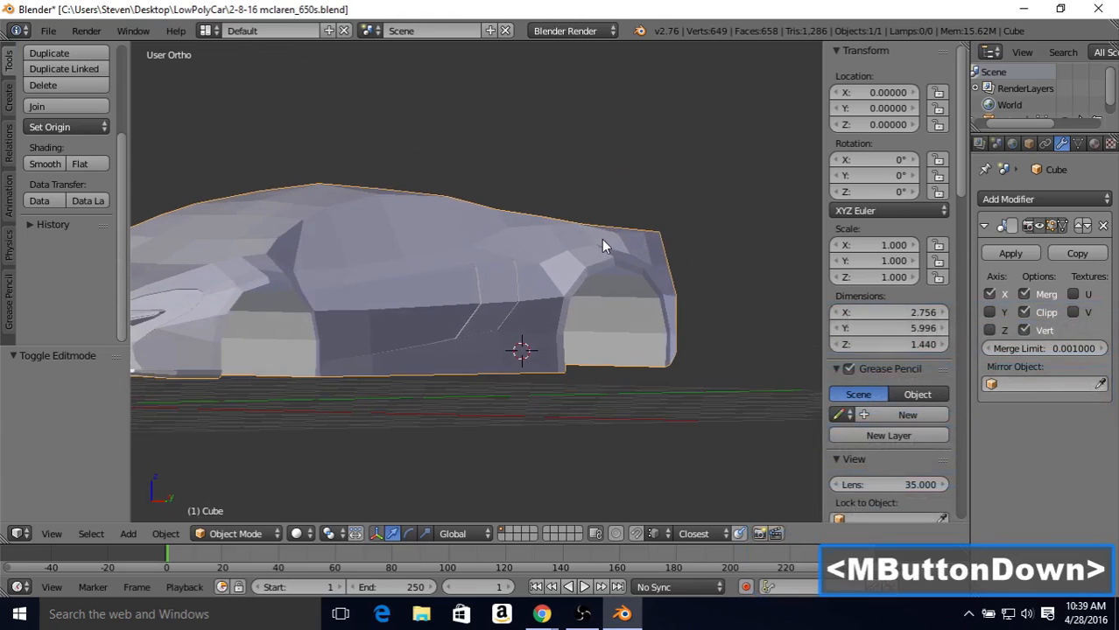
middle_drag(454, 282, 430, 300)
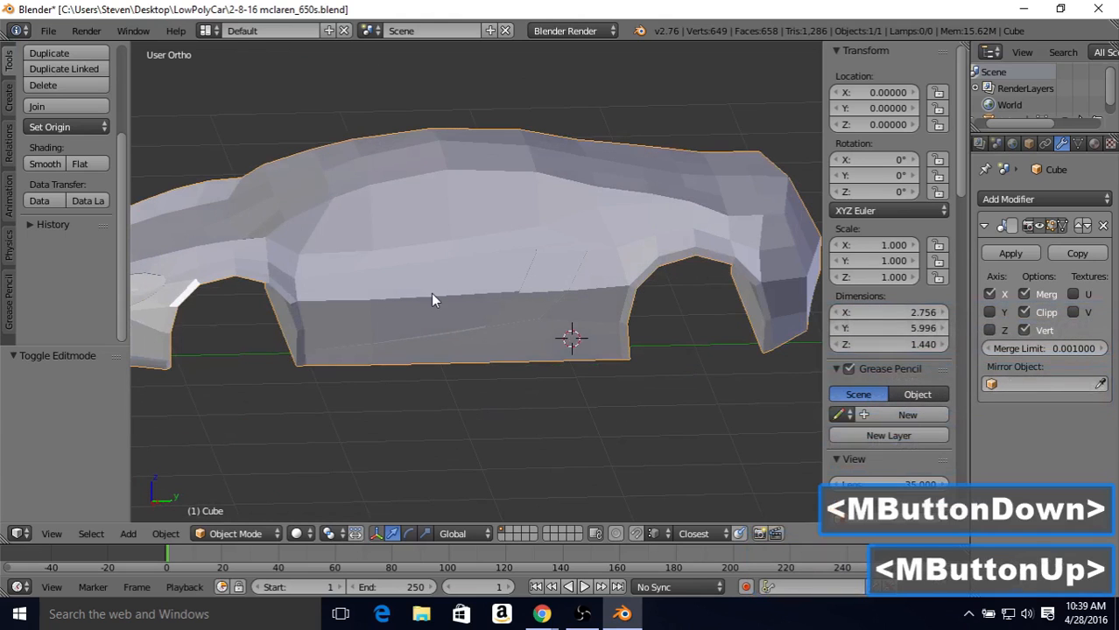
scroll(509, 287, up, 3)
key(Tab)
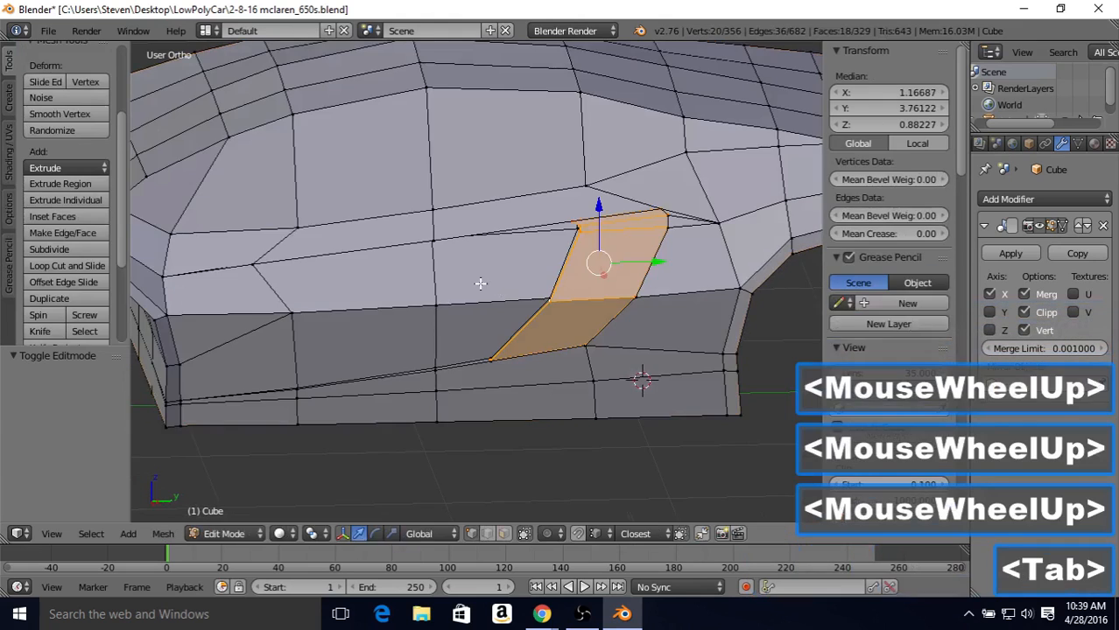
scroll(486, 281, up, 1)
middle_drag(490, 280, 521, 276)
scroll(463, 257, up, 1)
middle_drag(463, 257, 581, 280)
scroll(510, 258, down, 2)
key(Tab)
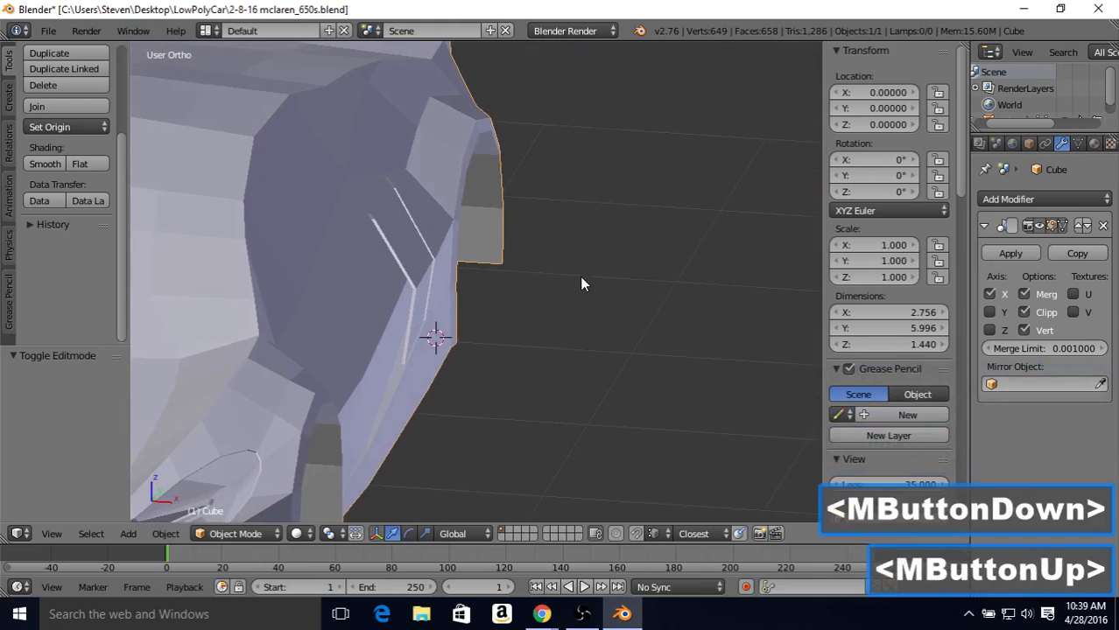
right_click(563, 569)
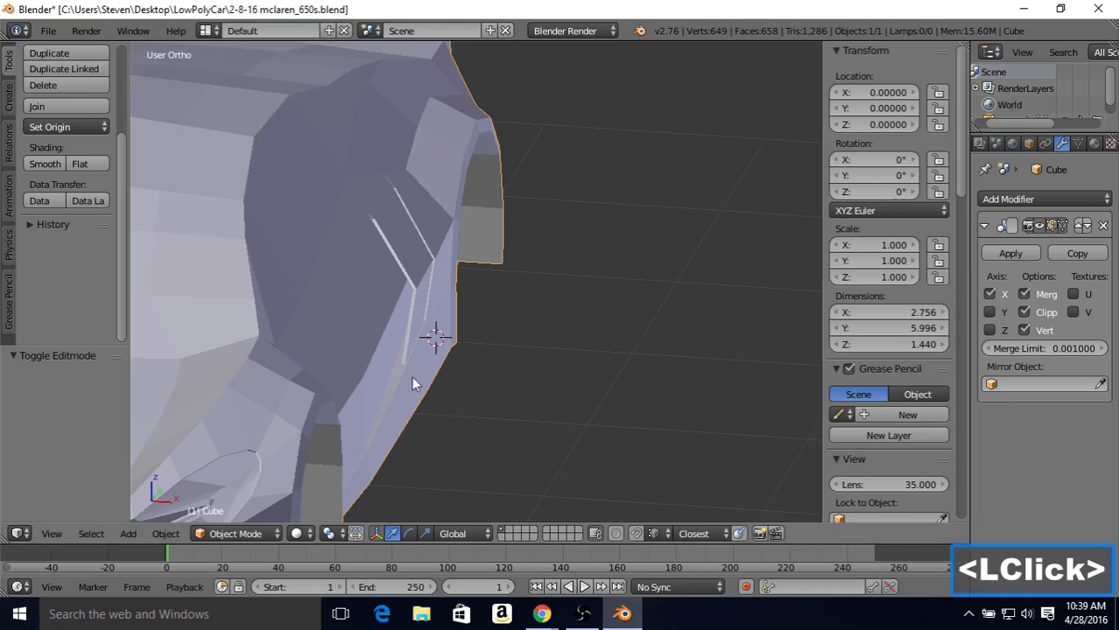
middle_drag(418, 328, 461, 302)
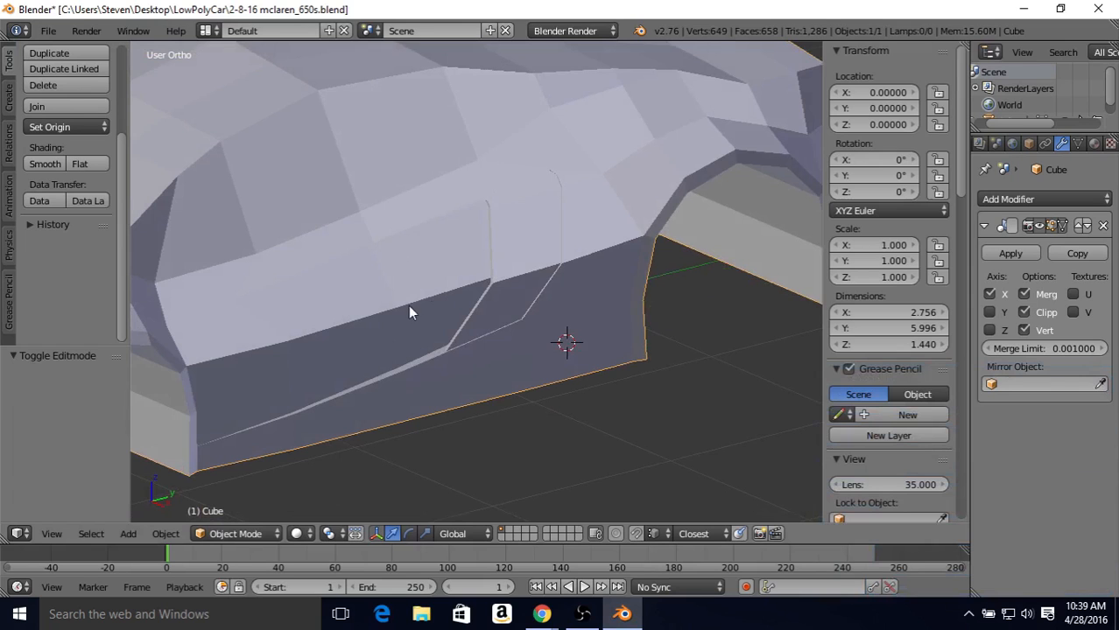
middle_drag(408, 306, 367, 282)
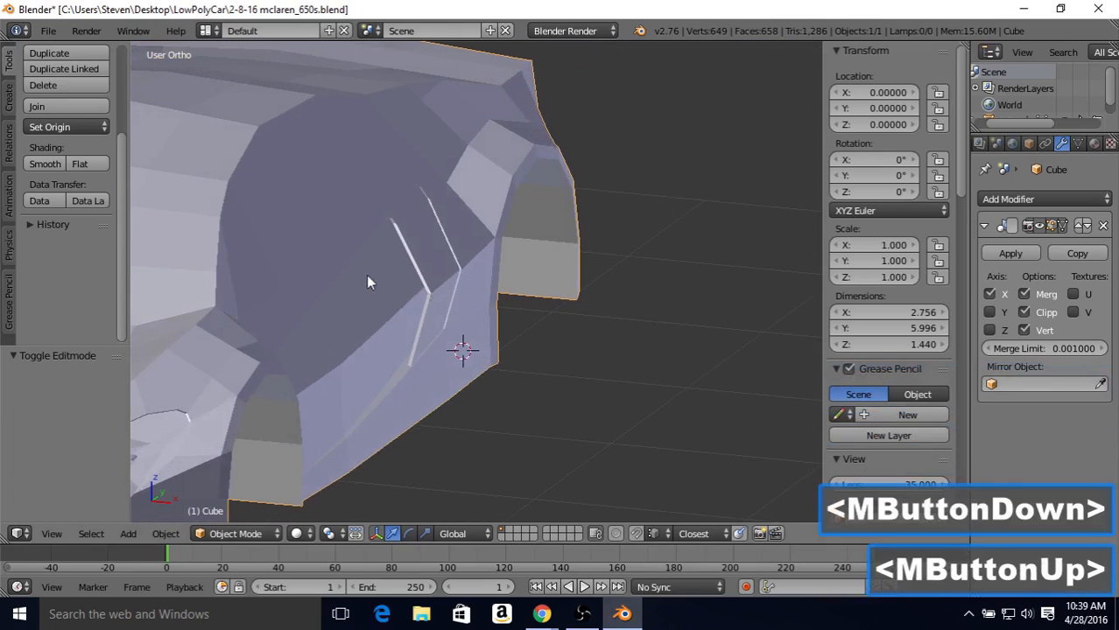
middle_drag(380, 404, 537, 429)
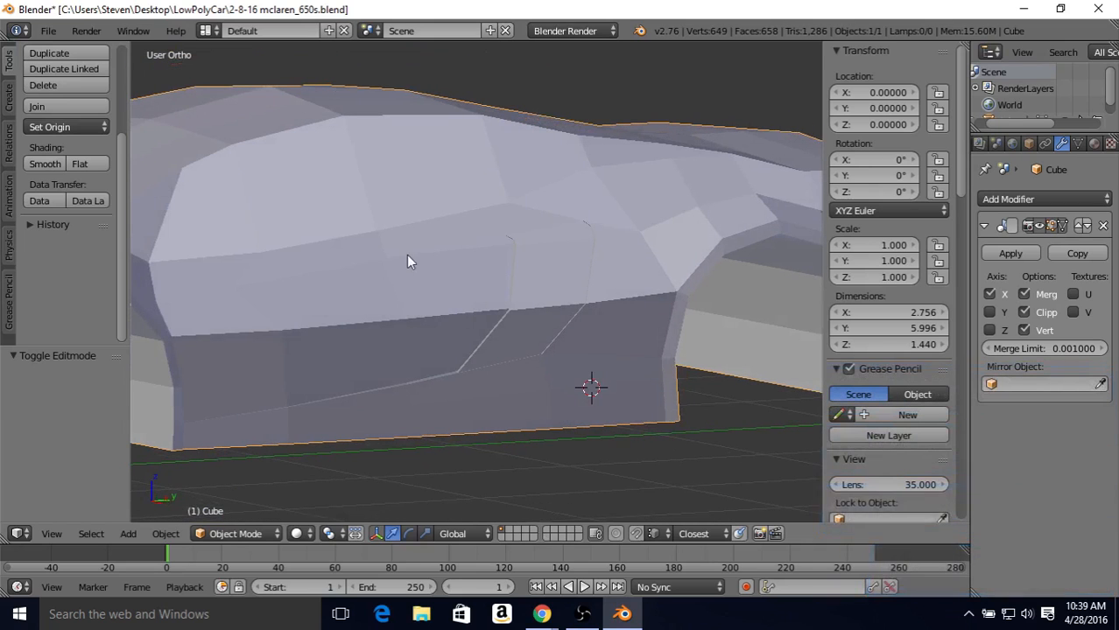
Step: Save the current Blender file
scroll(406, 255, down, 2)
middle_drag(477, 277, 518, 272)
click(50, 33)
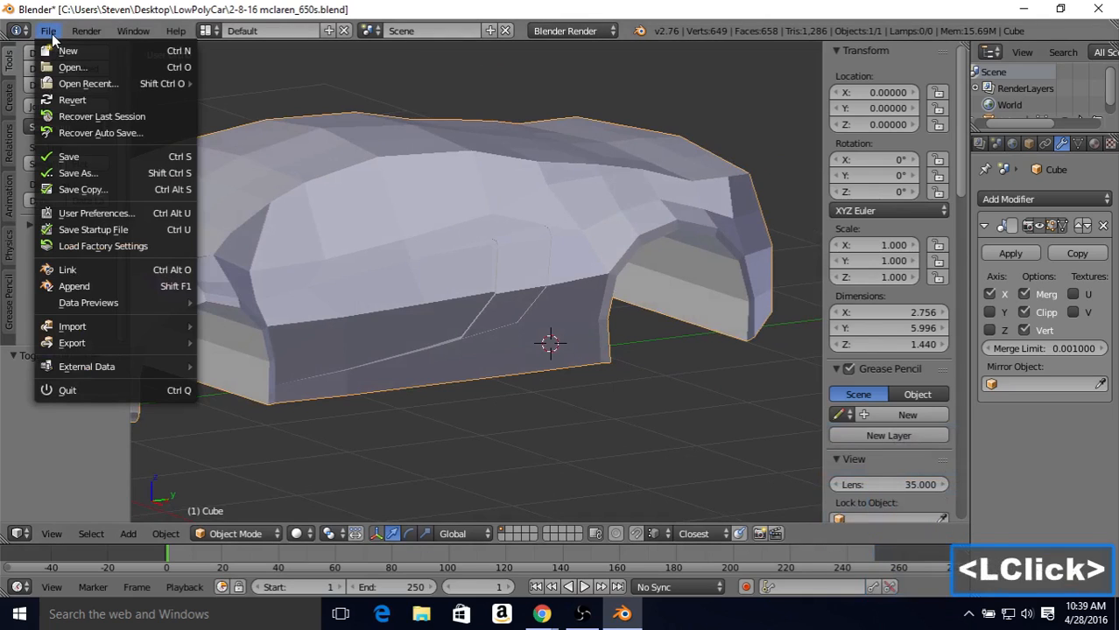
click(75, 158)
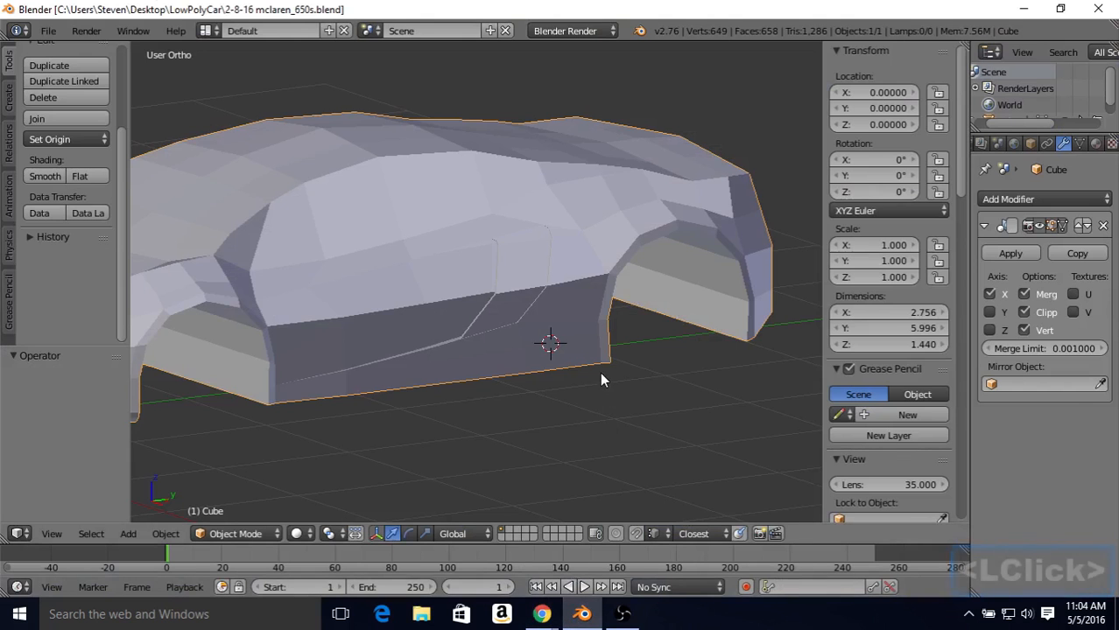
Step: In Edit Mode, select the seven vertices along the side sill's bottom edge between the front and rear wheel arches
key(Tab)
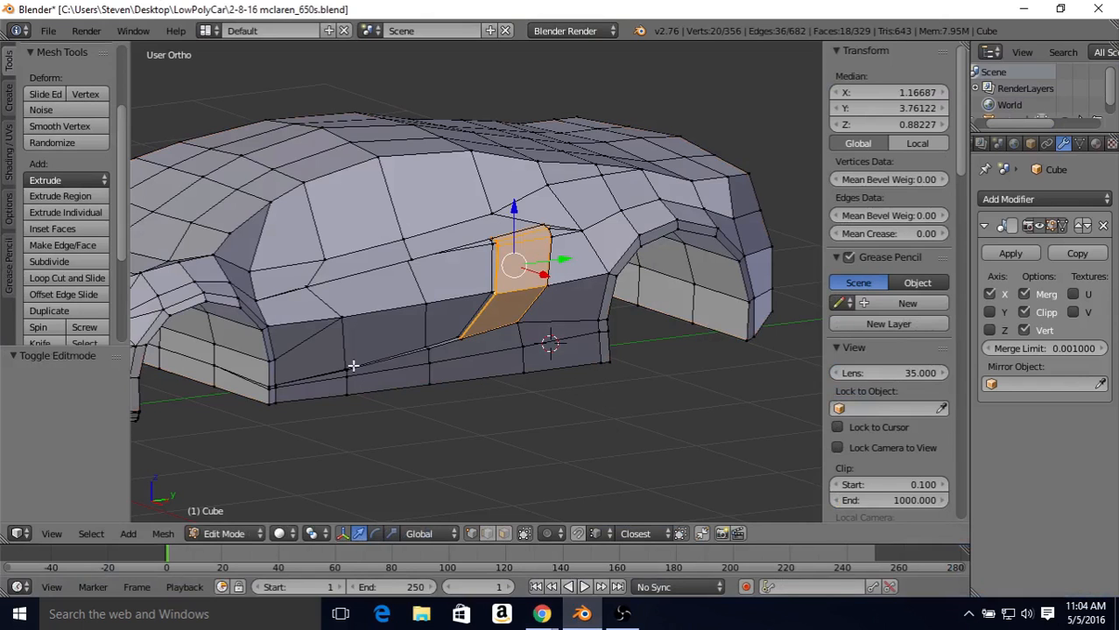
middle_drag(372, 375, 302, 378)
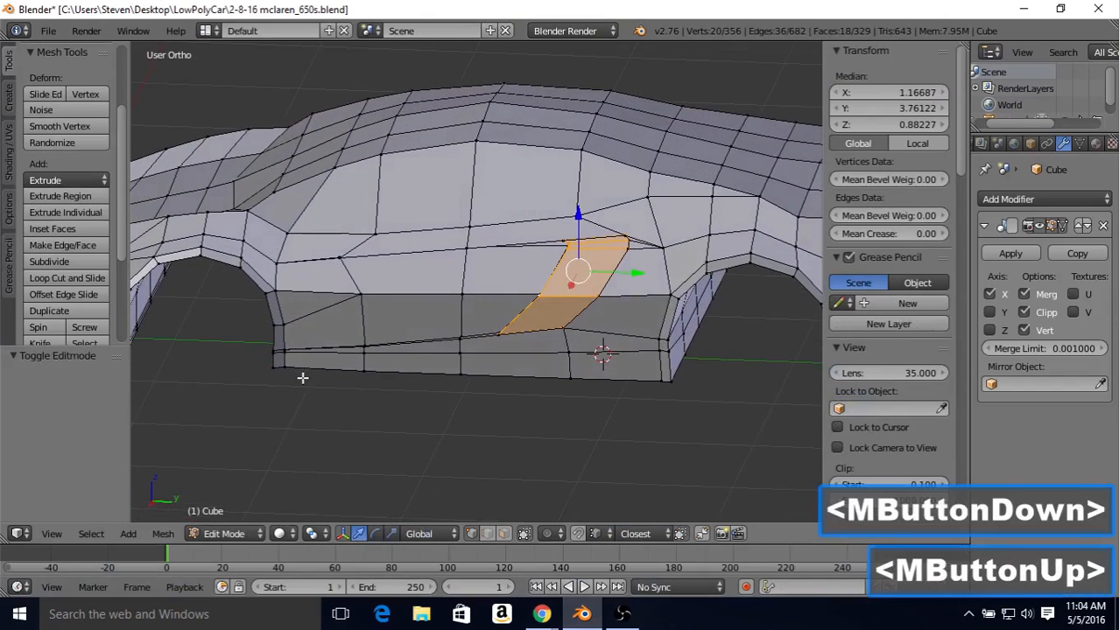
right_click(274, 366)
shift+right_click(340, 368)
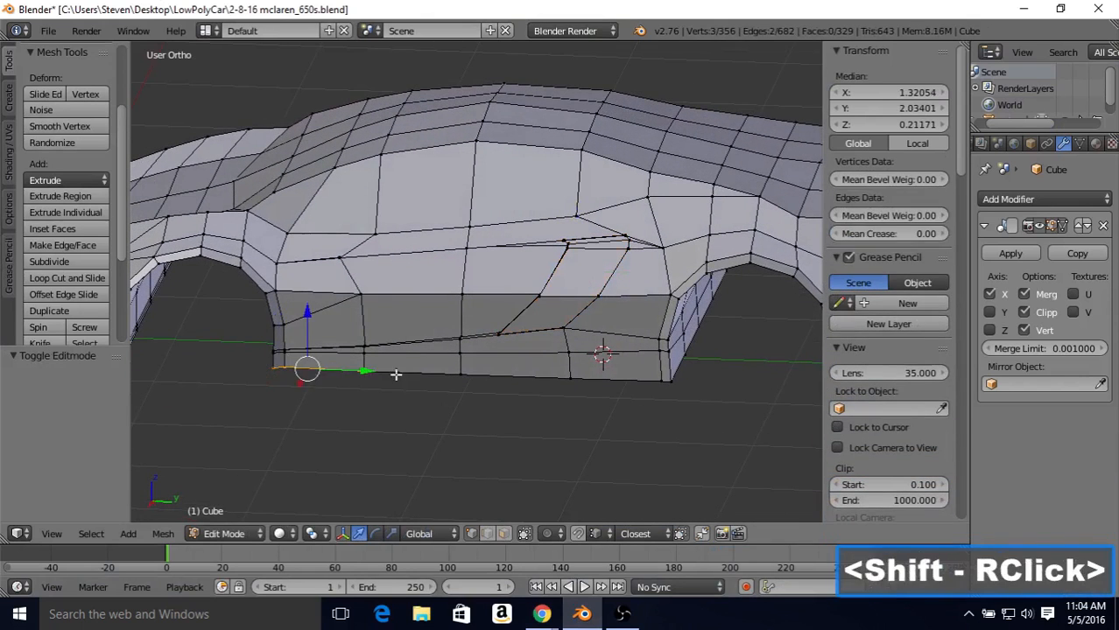
shift+right_click(459, 376)
shift+right_click(584, 380)
shift+right_click(649, 378)
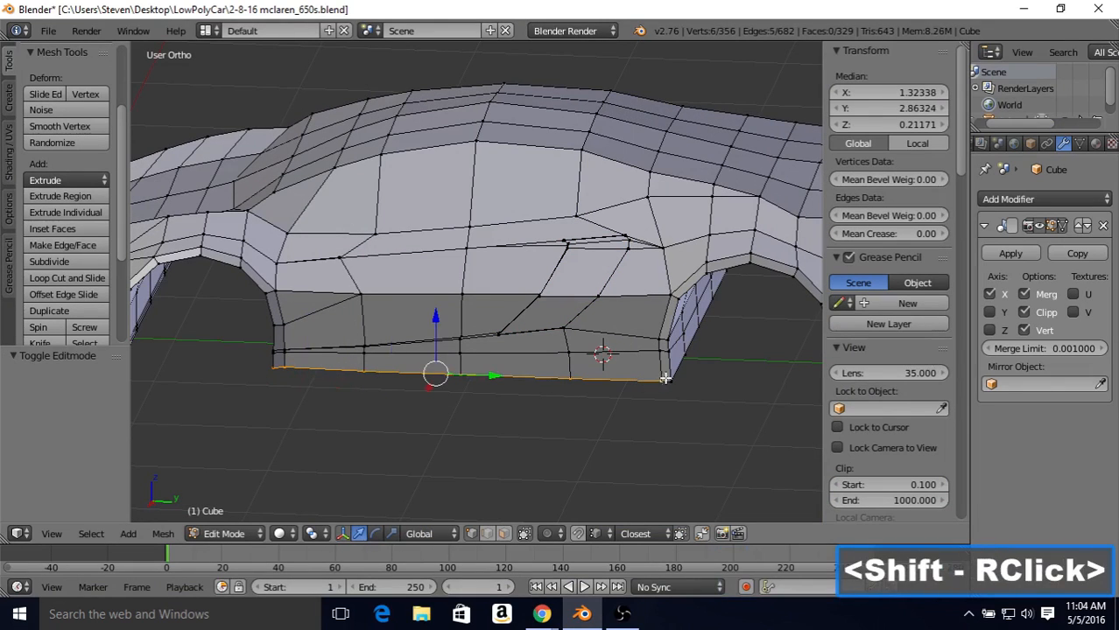
shift+right_click(670, 379)
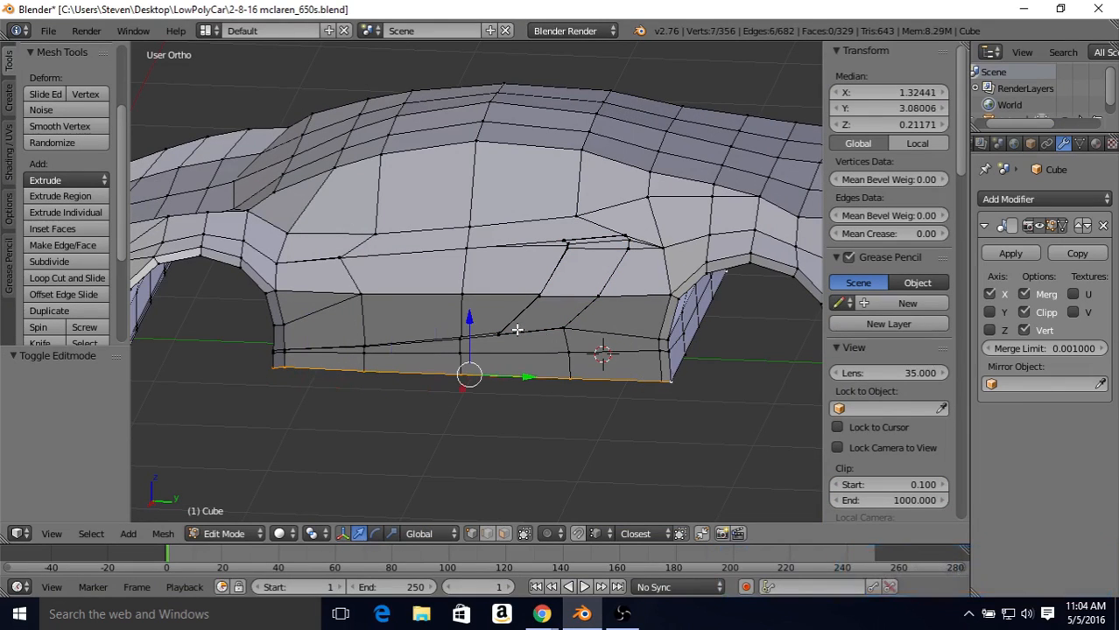
Step: Move the sill's bottom edge inward by -0.034 along X and check the body side in Object Mode
middle_drag(512, 325, 483, 322)
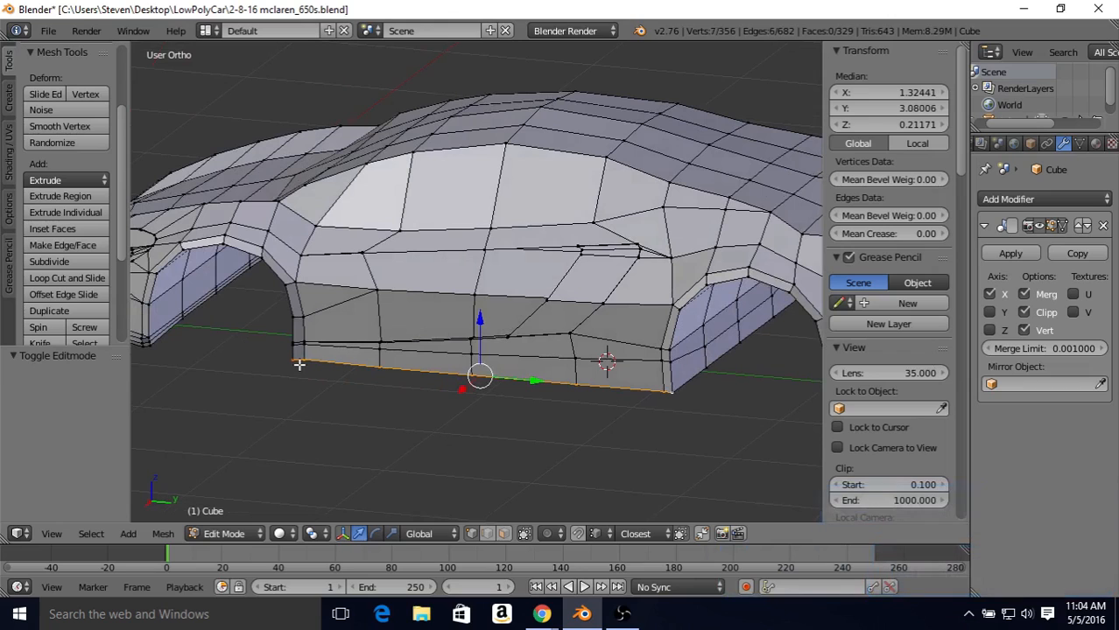
middle_drag(595, 292, 551, 300)
drag(465, 385, 472, 390)
middle_drag(471, 390, 429, 328)
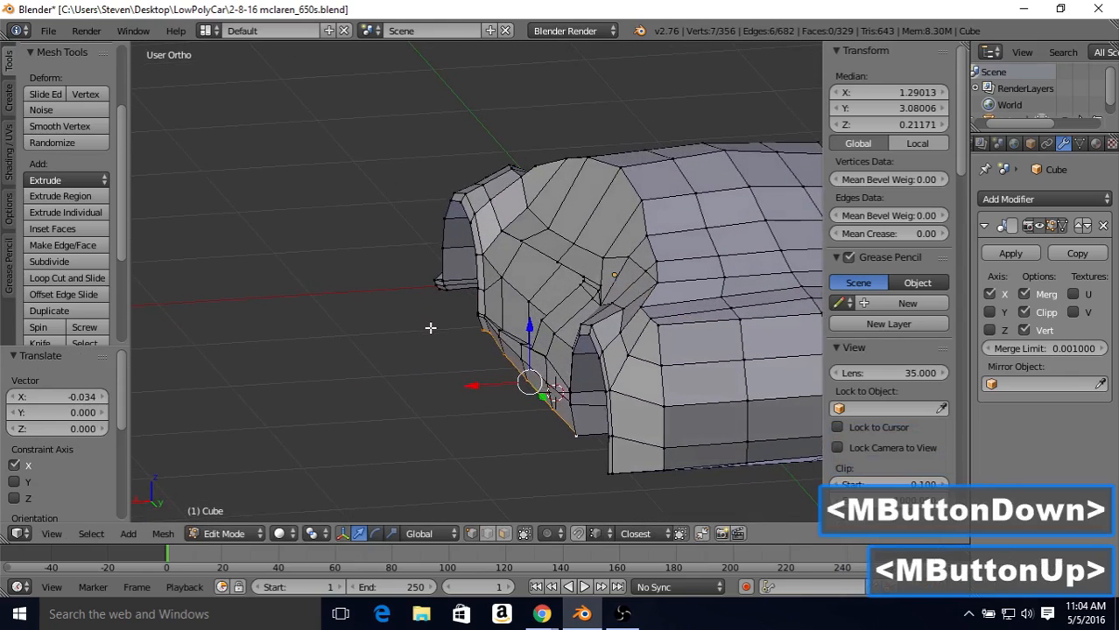
middle_drag(487, 302, 470, 273)
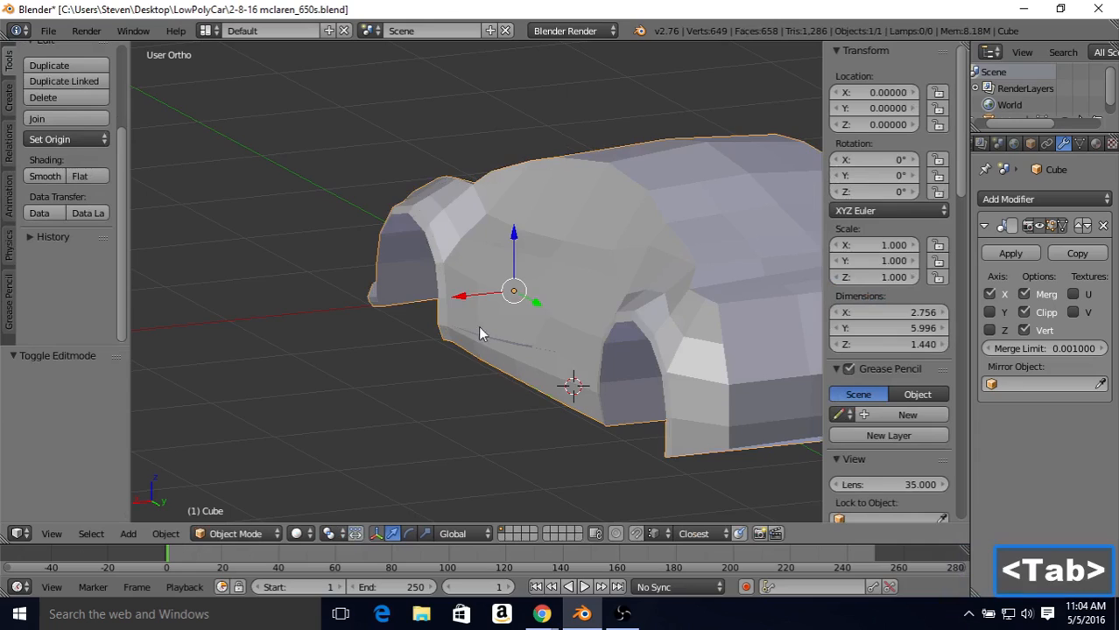
middle_drag(479, 333, 428, 267)
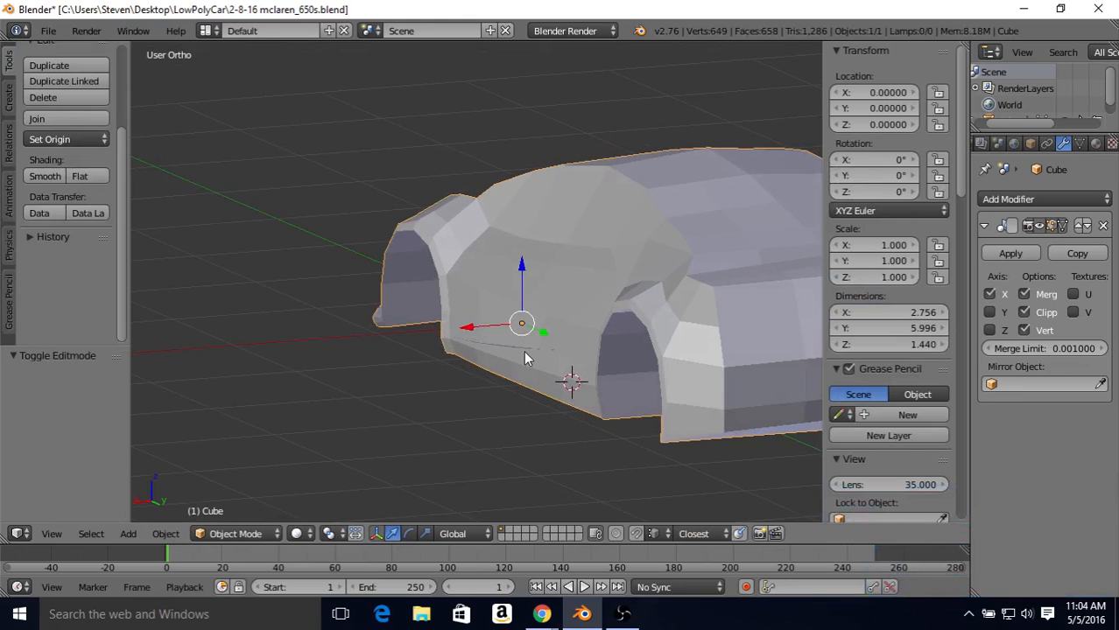
Step: In Edit Mode, select the six vertices along the lower rear end of the front wheel arch's rim, just above the sill
key(Tab)
scroll(463, 341, up, 1)
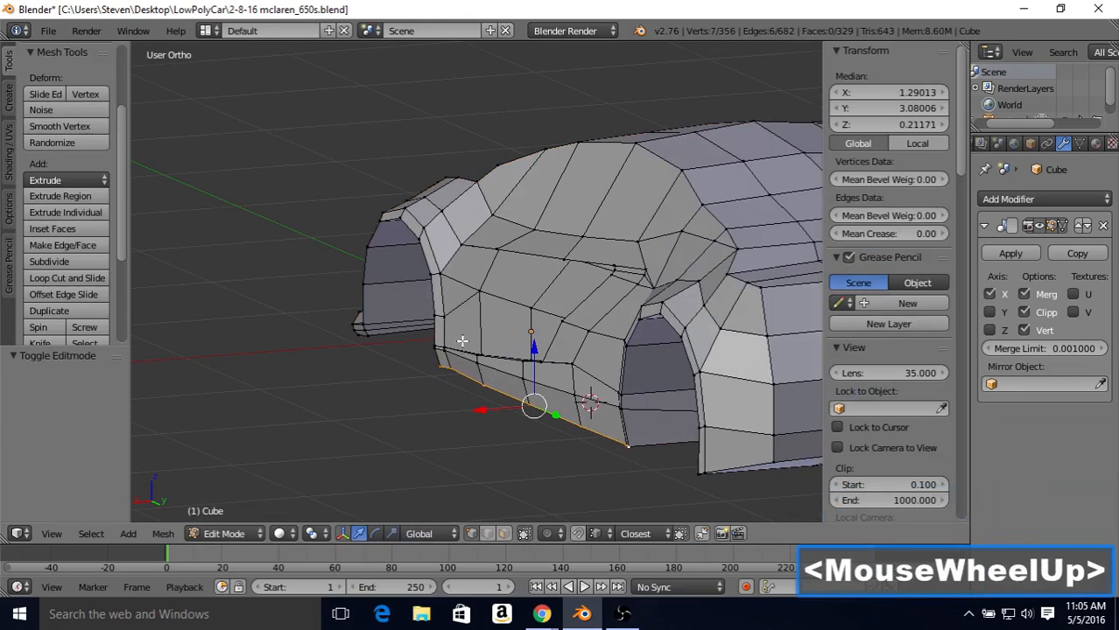
middle_drag(462, 341, 431, 332)
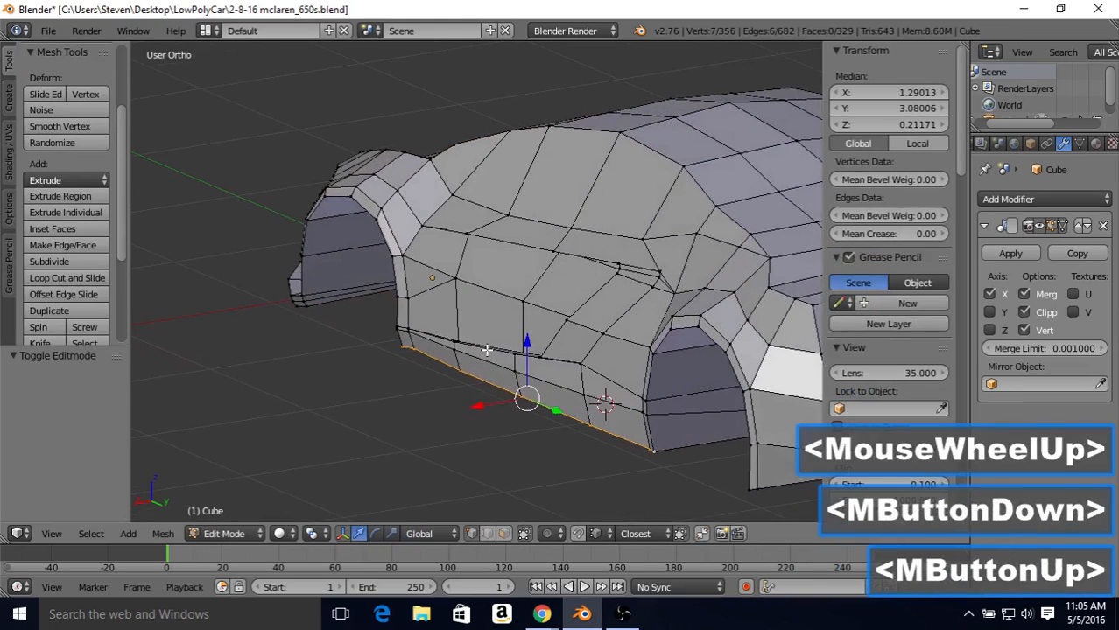
right_click(404, 324)
shift+right_click(400, 326)
shift+right_click(402, 326)
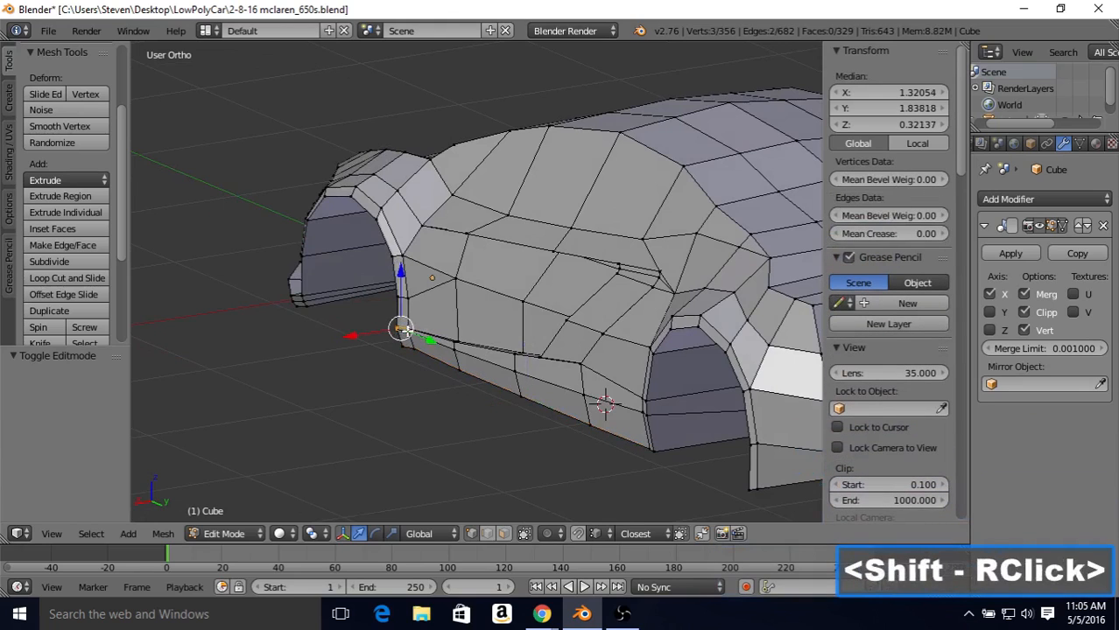
shift+right_click(396, 301)
shift+right_click(395, 301)
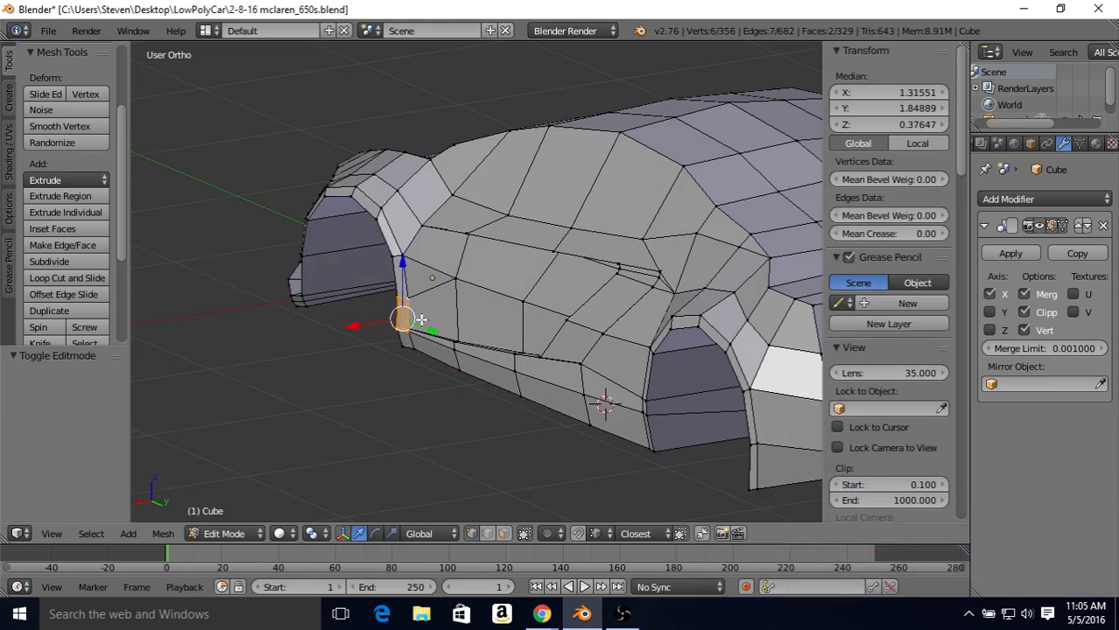
Step: Rotate the selected front arch vertices 6.83° about Y, move them -0.015 along X, and check the shape in Object Mode
mouse_move(421, 320)
middle_down()
mouse_move(460, 305)
mouse_move(438, 333)
middle_up()
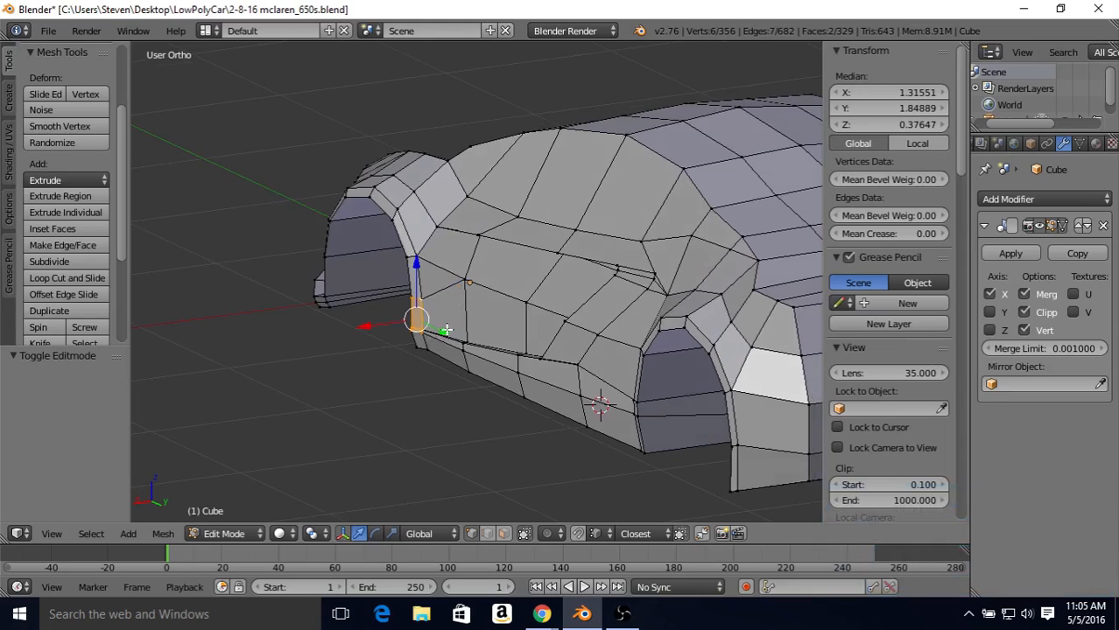
key(r)
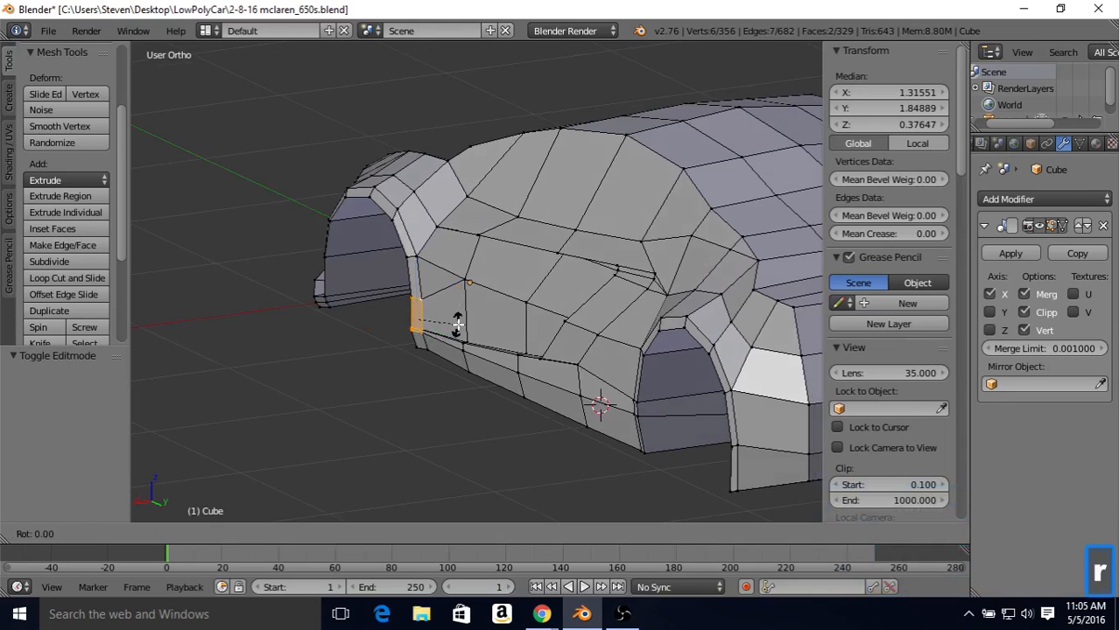
key(y)
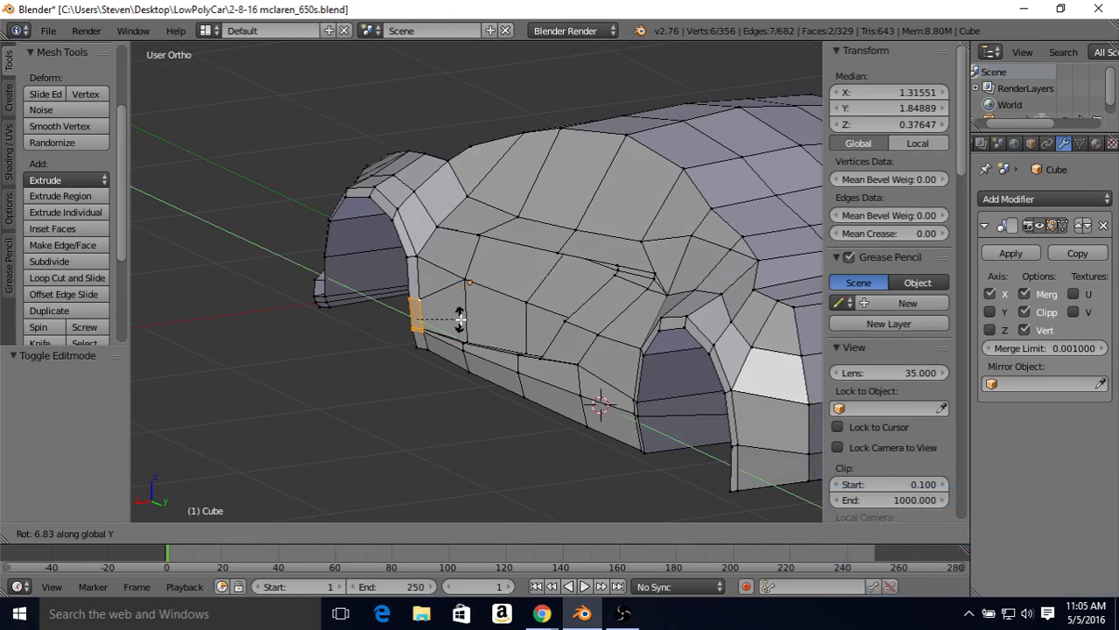
click(459, 318)
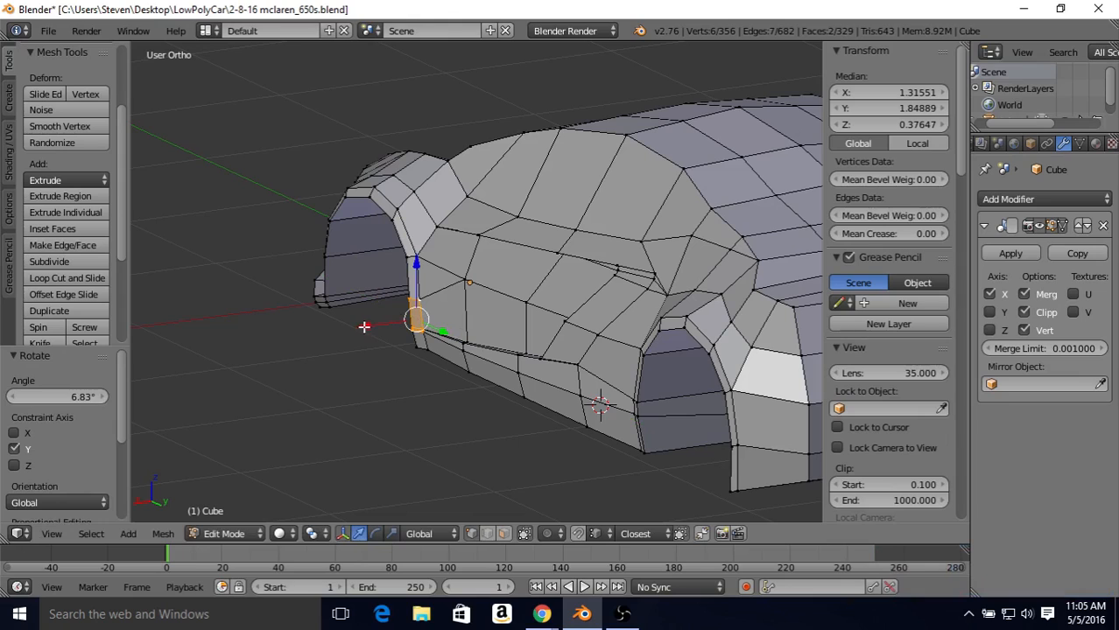
drag(364, 326, 367, 327)
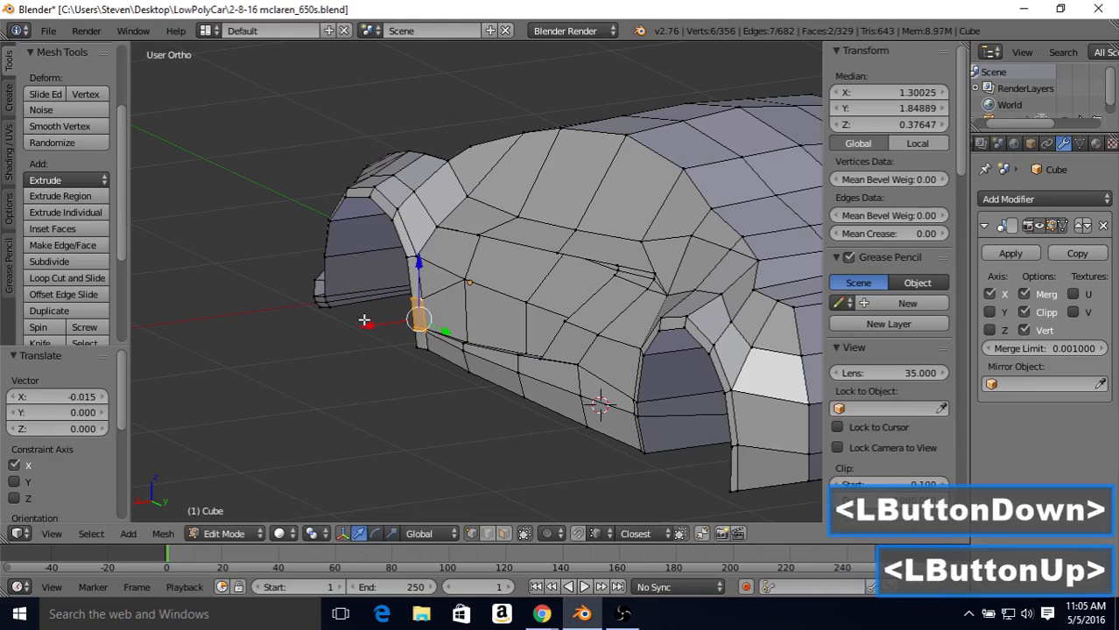
key(Tab)
middle_drag(464, 286, 445, 280)
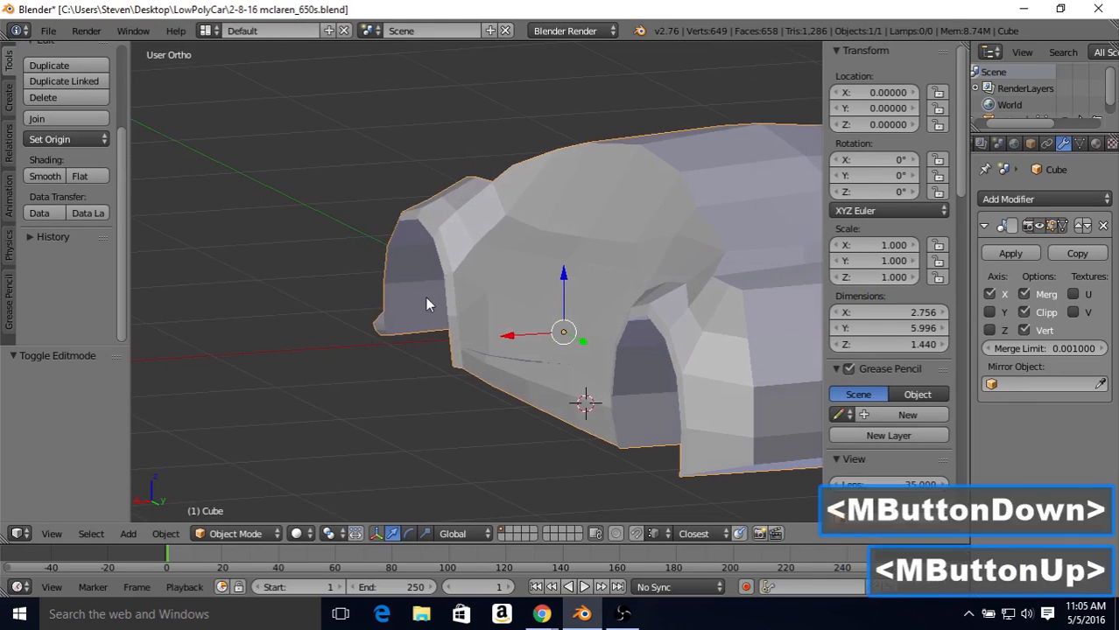
Step: Rotate the front arch vertices back by about -2° about Y, nudge them along X, and check the body side in Object Mode
key(Tab)
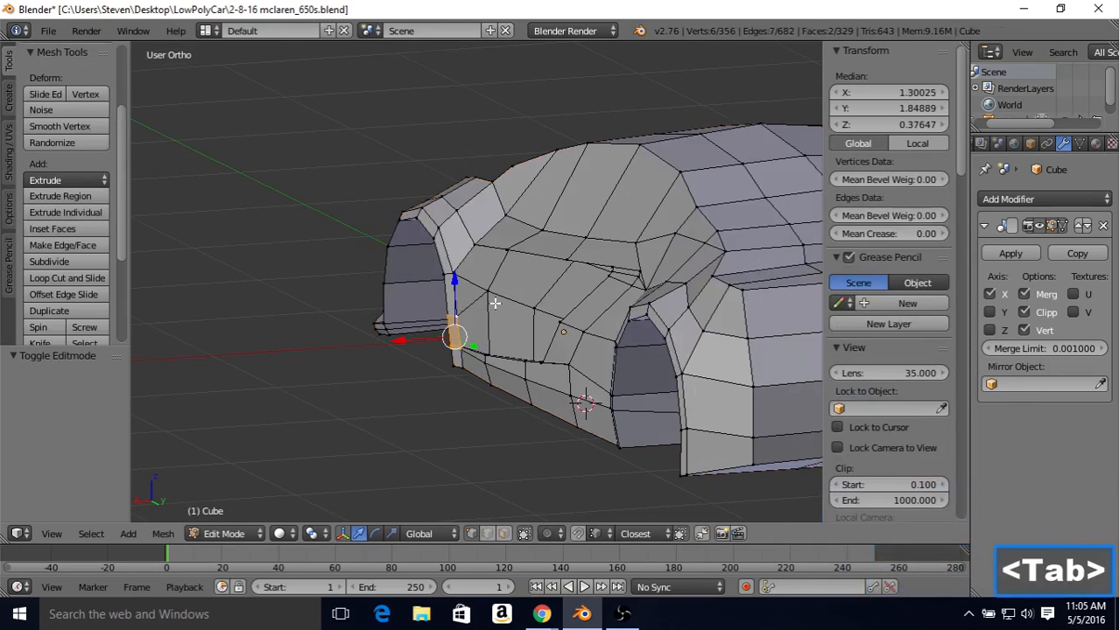
key(r)
key(y)
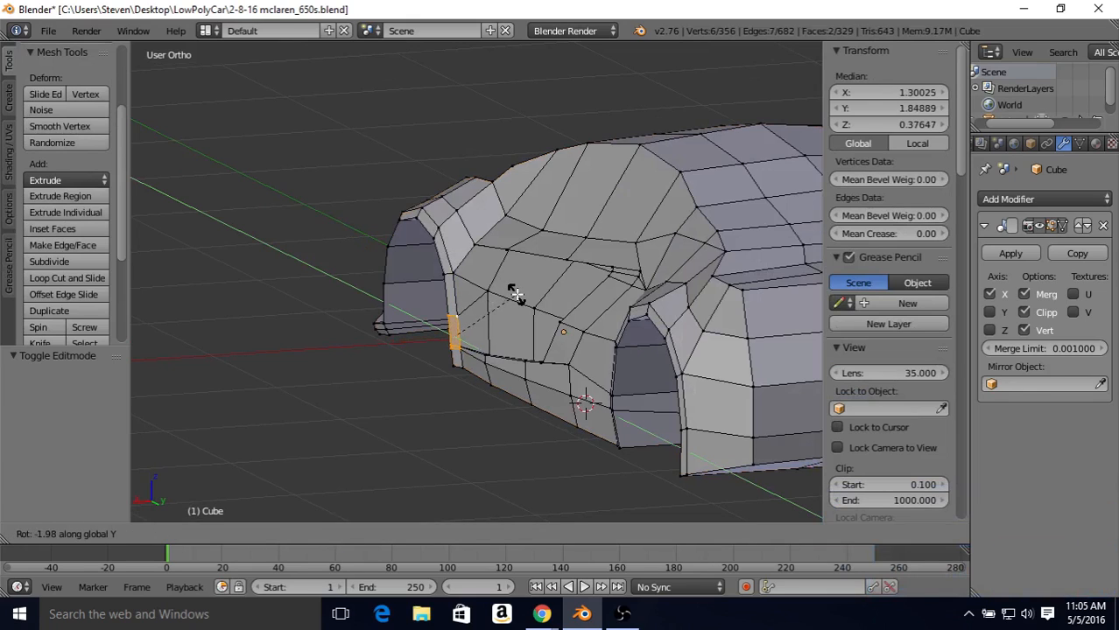
click(515, 294)
drag(397, 339, 399, 340)
key(Tab)
middle_drag(473, 293, 618, 332)
scroll(613, 341, up, 1)
scroll(592, 348, down, 1)
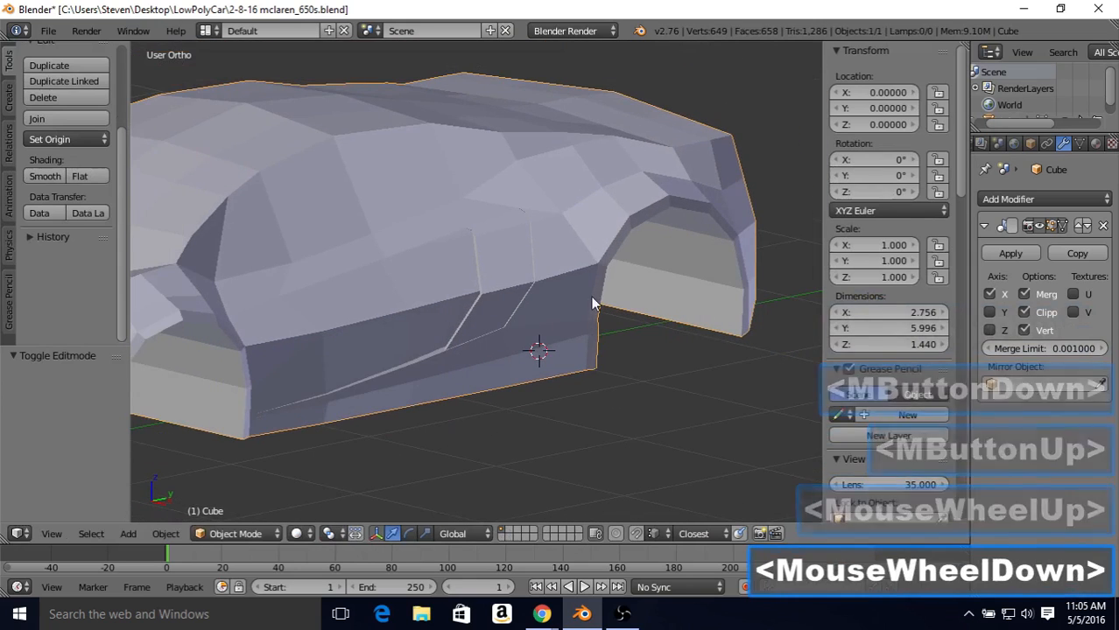
Step: In Edit Mode, select the four vertices of the small rim face at the lower front end of the rear wheel arch
key(Tab)
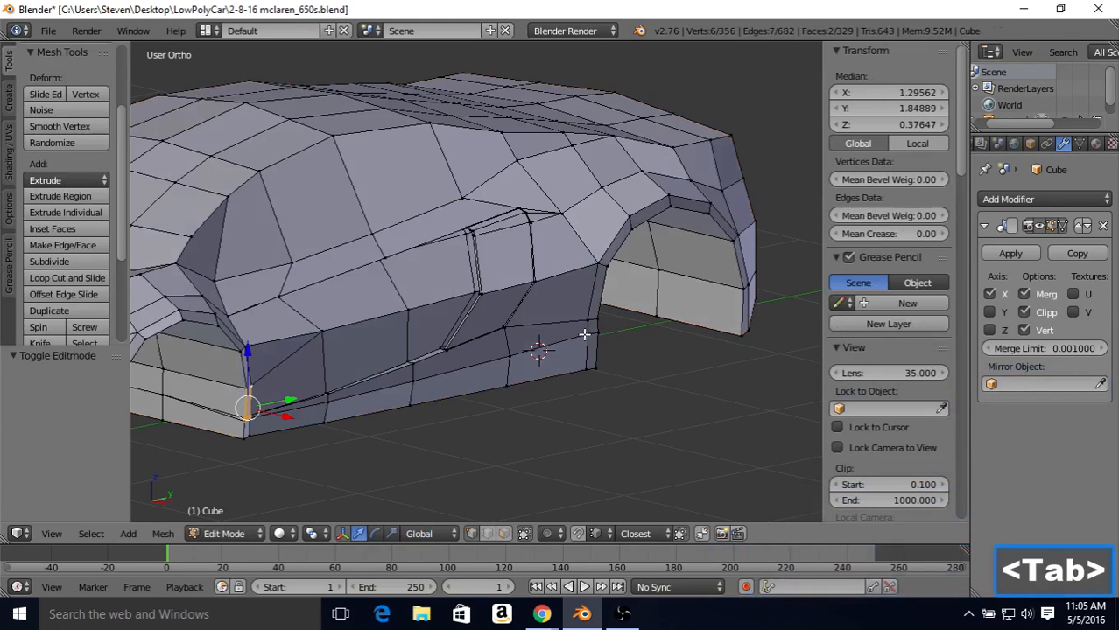
right_click(586, 333)
shift+right_click(589, 330)
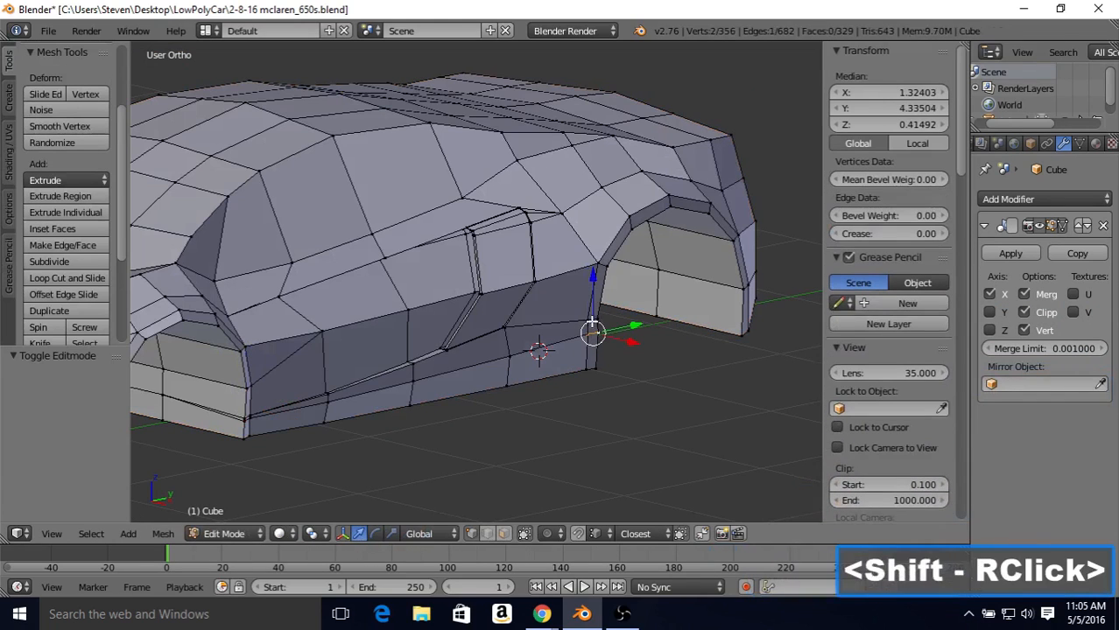
shift+right_click(590, 328)
shift+right_click(591, 327)
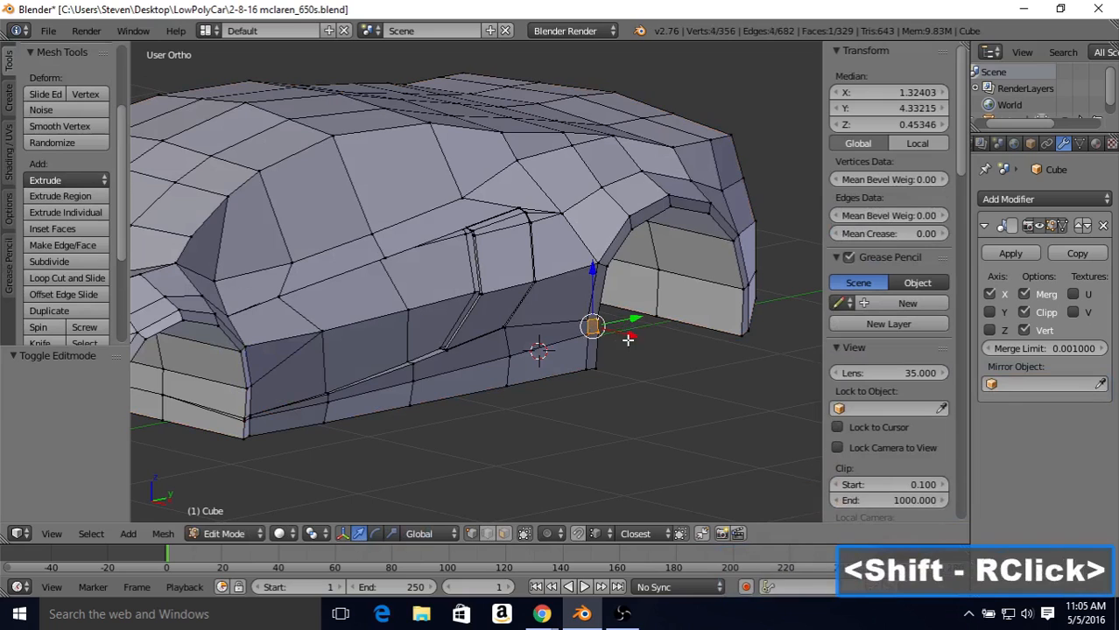
Step: Rotate the selected rear arch rim face 7.74° about the global Y axis
middle_drag(615, 318, 638, 317)
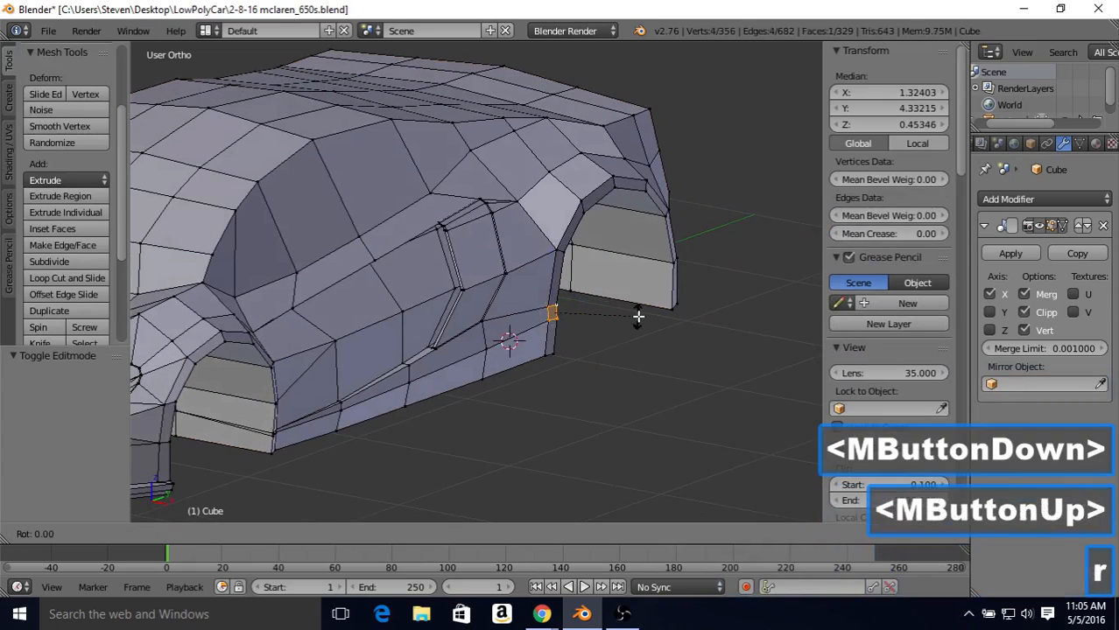
key(r)
key(y)
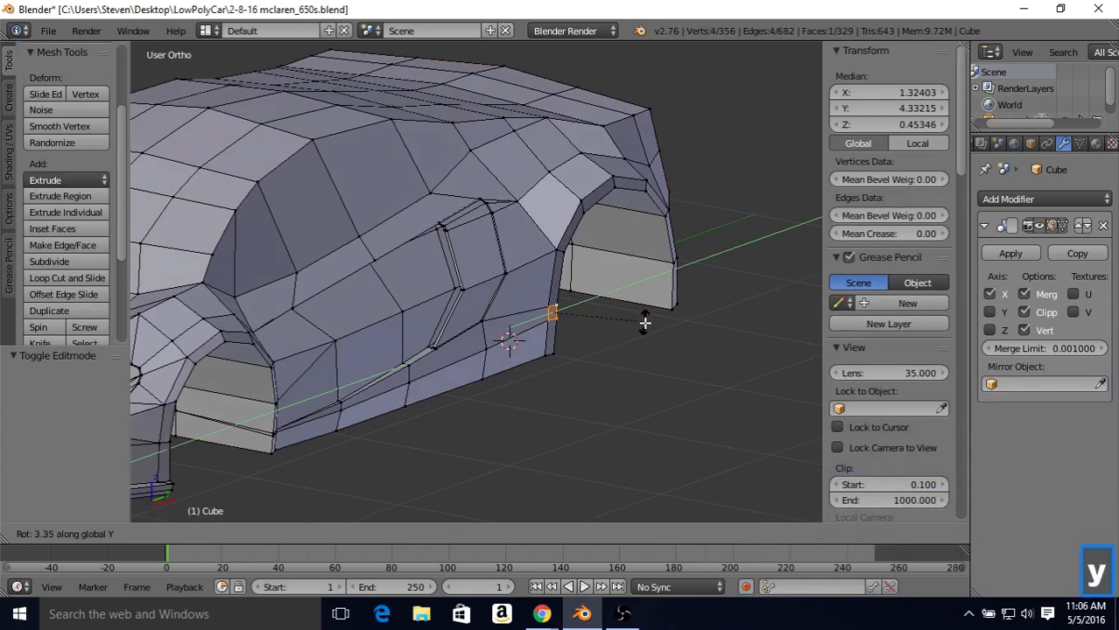
click(645, 329)
key(g)
key(x)
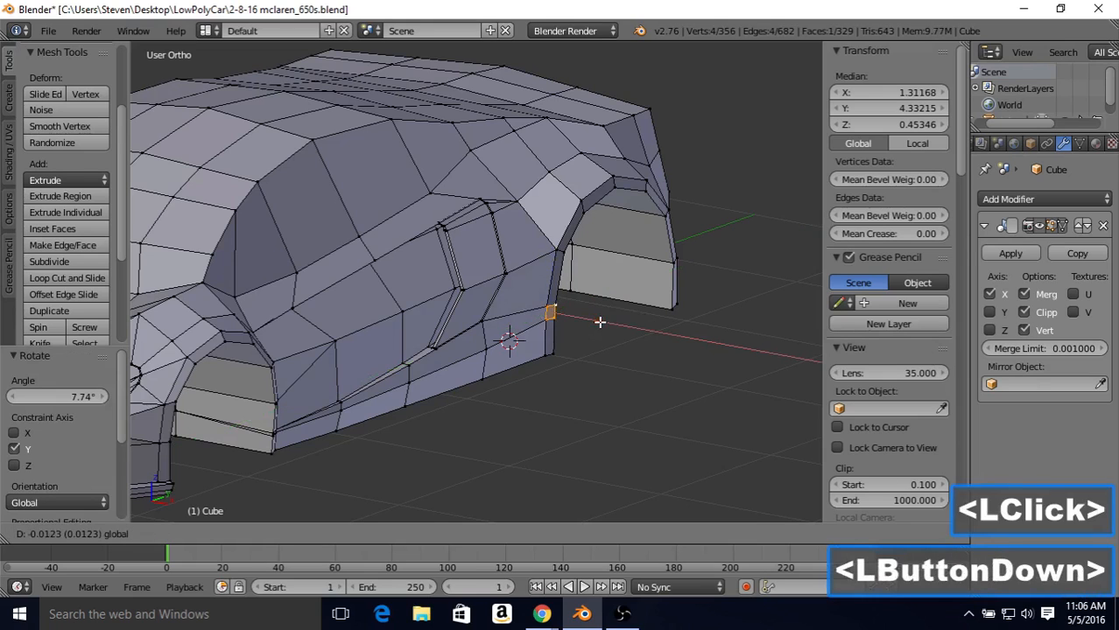
click(602, 323)
right_click(601, 318)
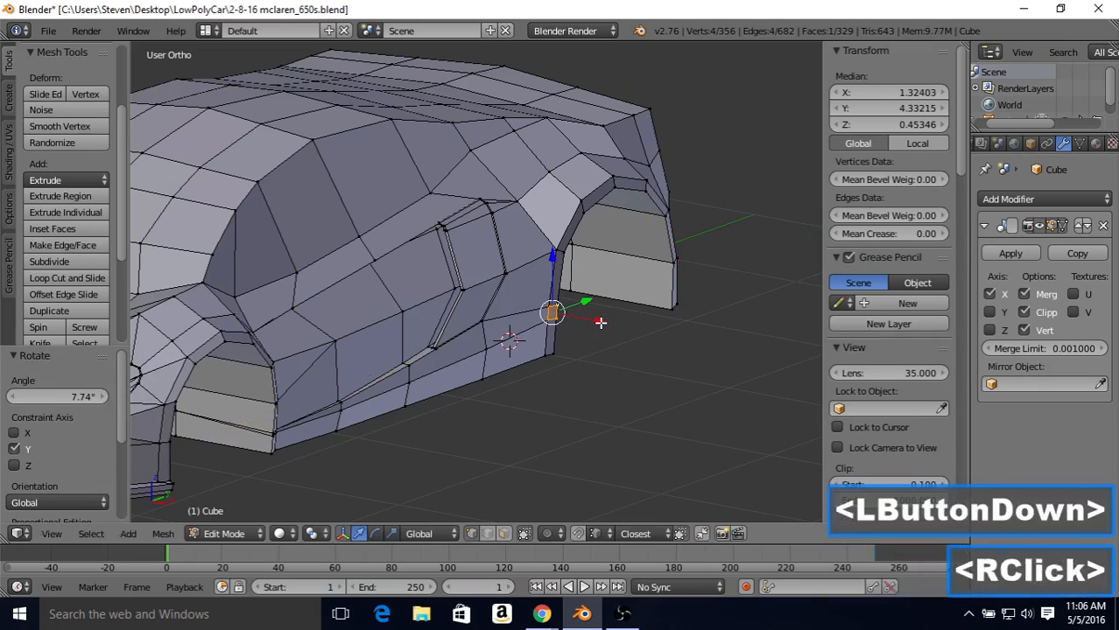
Step: Move the rear arch's front rim face -0.009 along X, rotate it back by about -2.6° about Y, and check it in Object Mode
key(Tab)
middle_drag(598, 320, 624, 294)
key(Tab)
drag(534, 308, 532, 309)
key(r)
key(y)
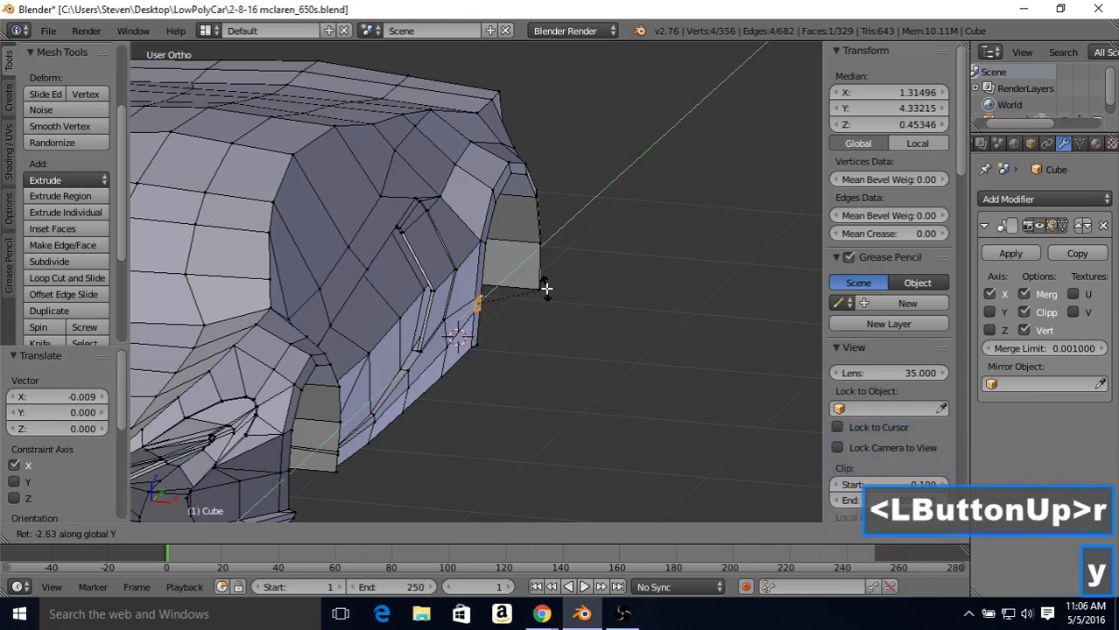
click(549, 287)
key(Tab)
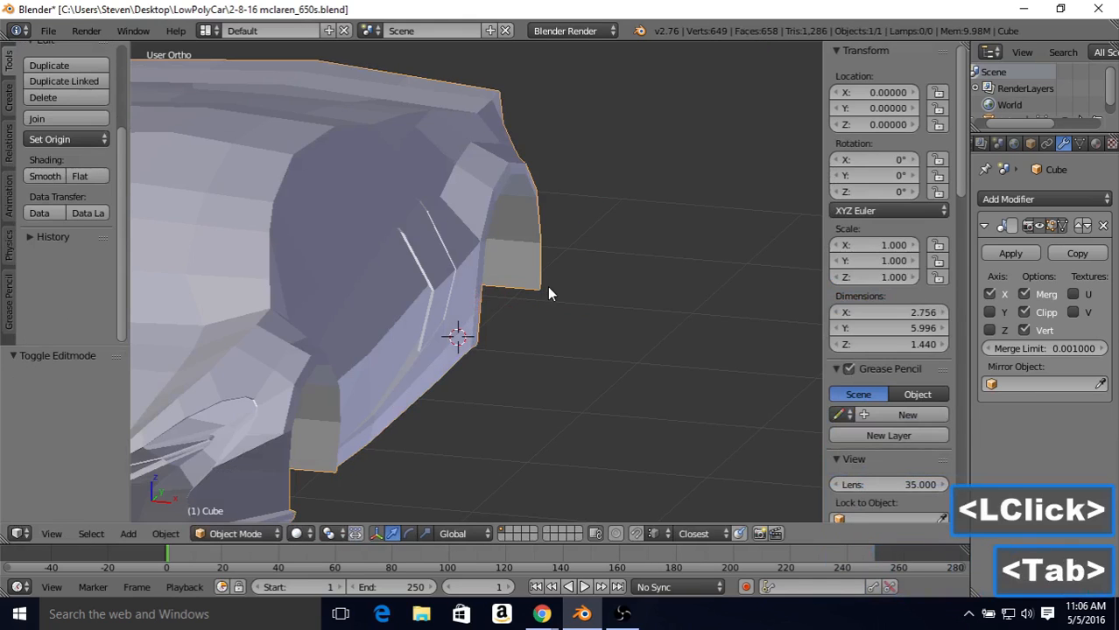
middle_drag(547, 286, 687, 354)
Step: In Edit Mode, select the four vertices of the bottom rim face at the rear end of the rear wheel arch
key(Tab)
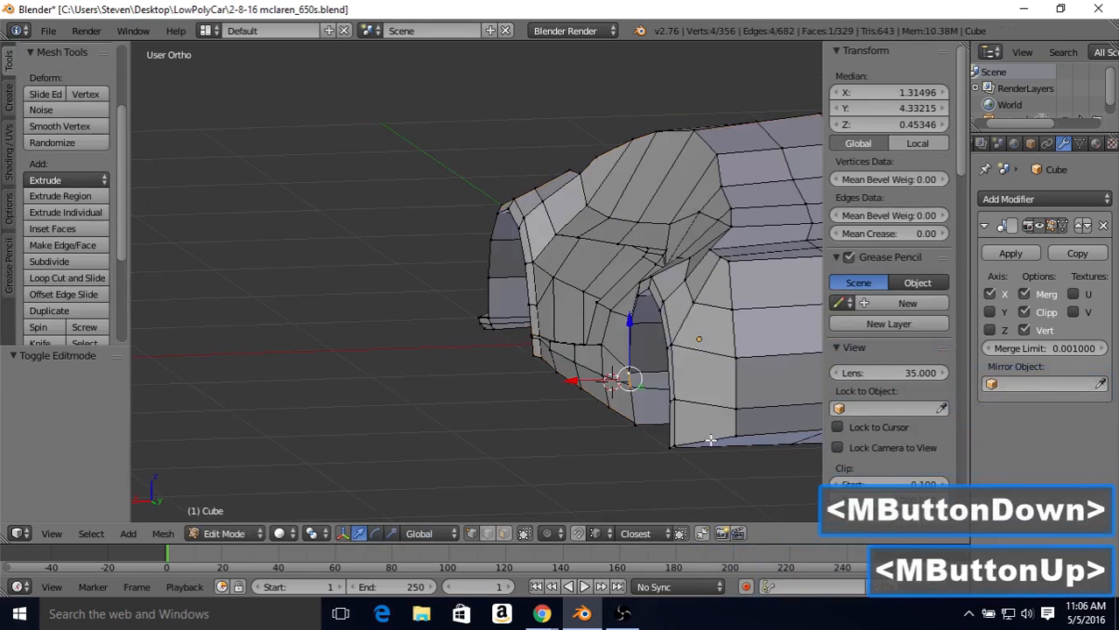
right_click(671, 446)
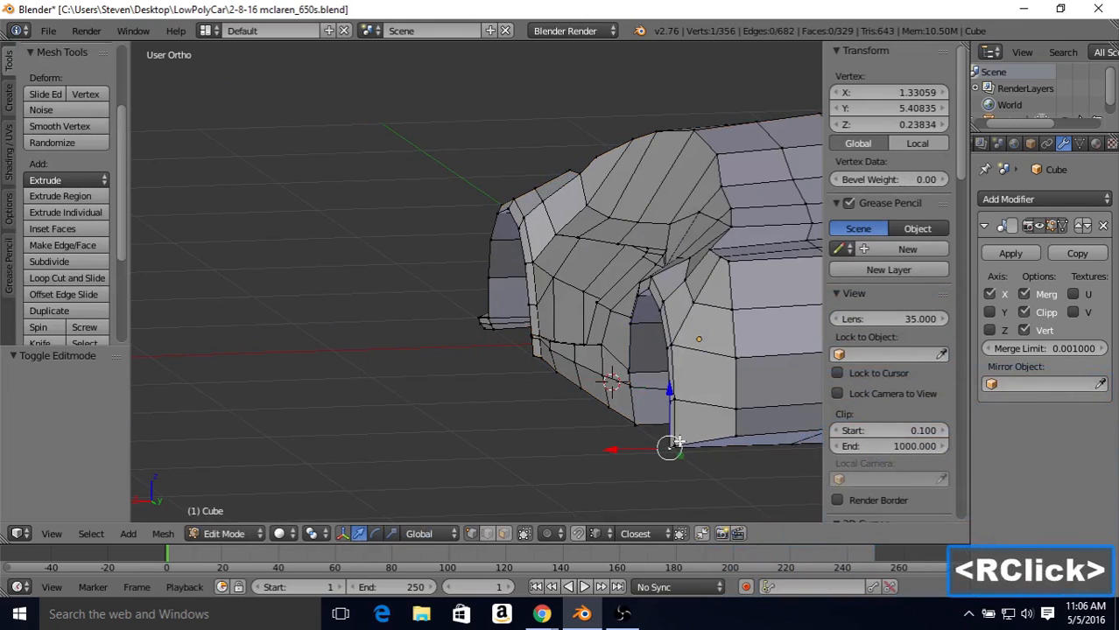
shift+right_click(678, 443)
shift+right_click(668, 403)
shift+right_click(678, 402)
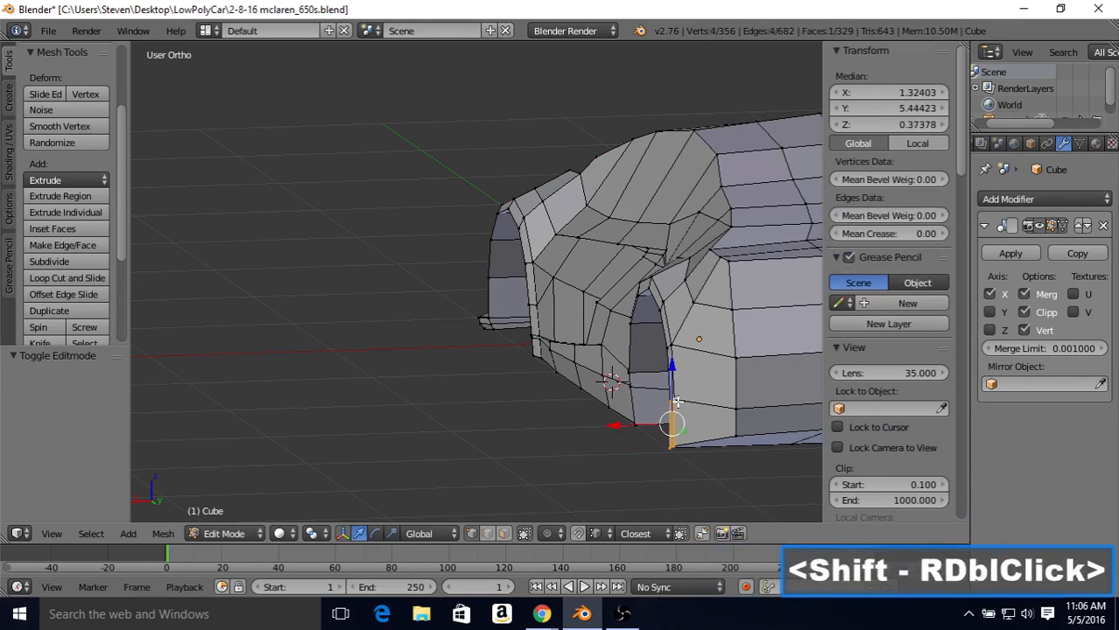
Step: Move the rear arch's back rim face -0.022 along X, rotate it 3.831° about Y, and check it in Object Mode
mouse_move(671, 428)
middle_down()
mouse_move(687, 449)
mouse_move(707, 417)
mouse_move(655, 418)
middle_up()
drag(603, 424, 606, 427)
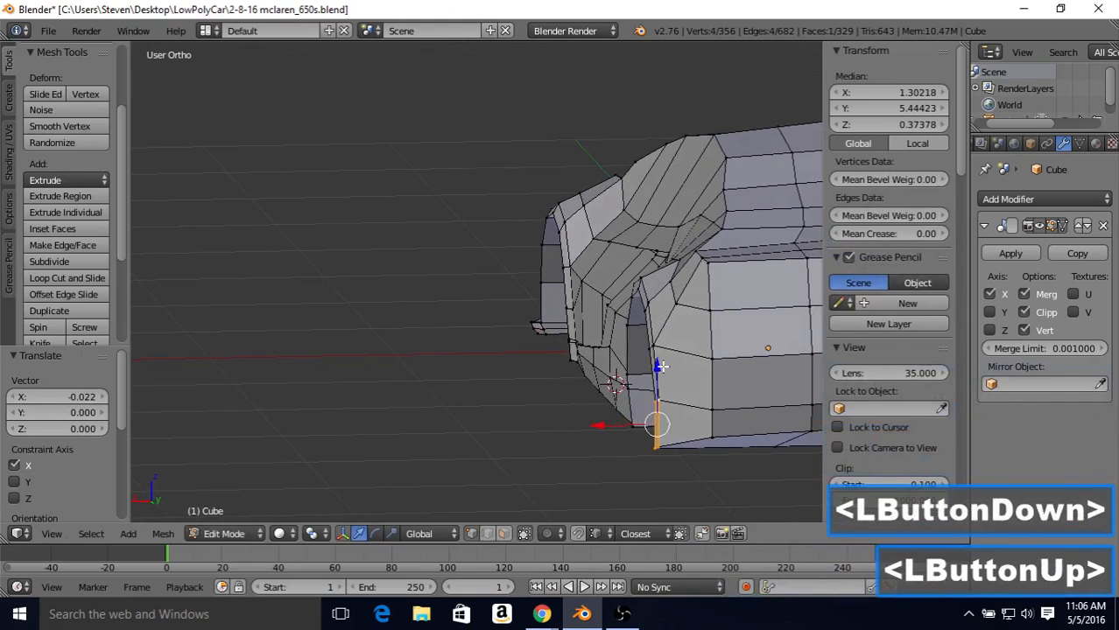
key(r)
key(y)
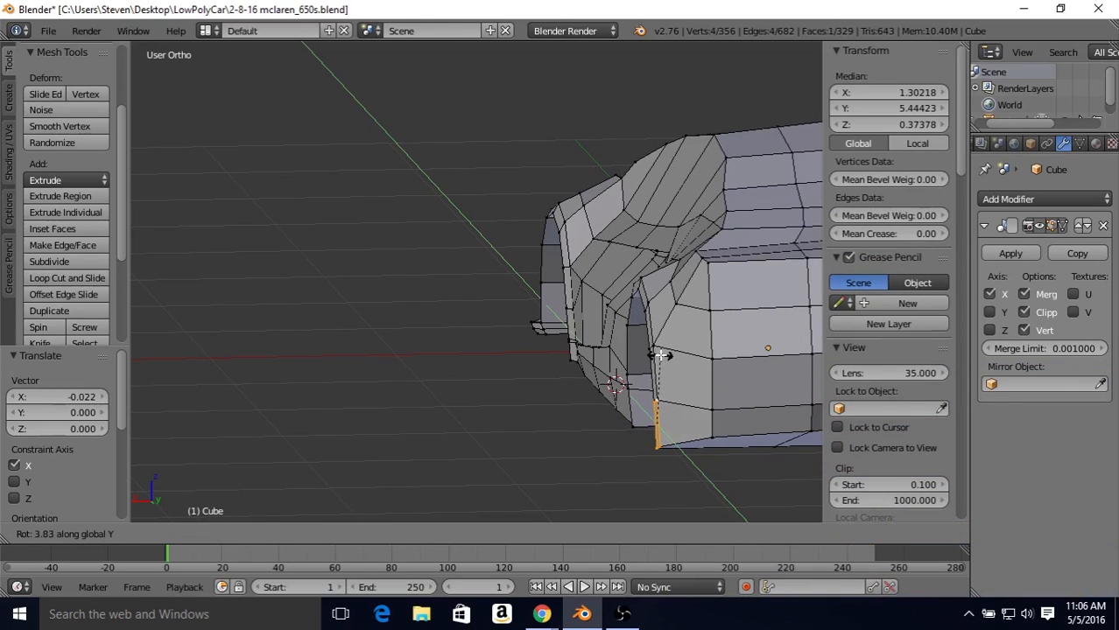
click(663, 356)
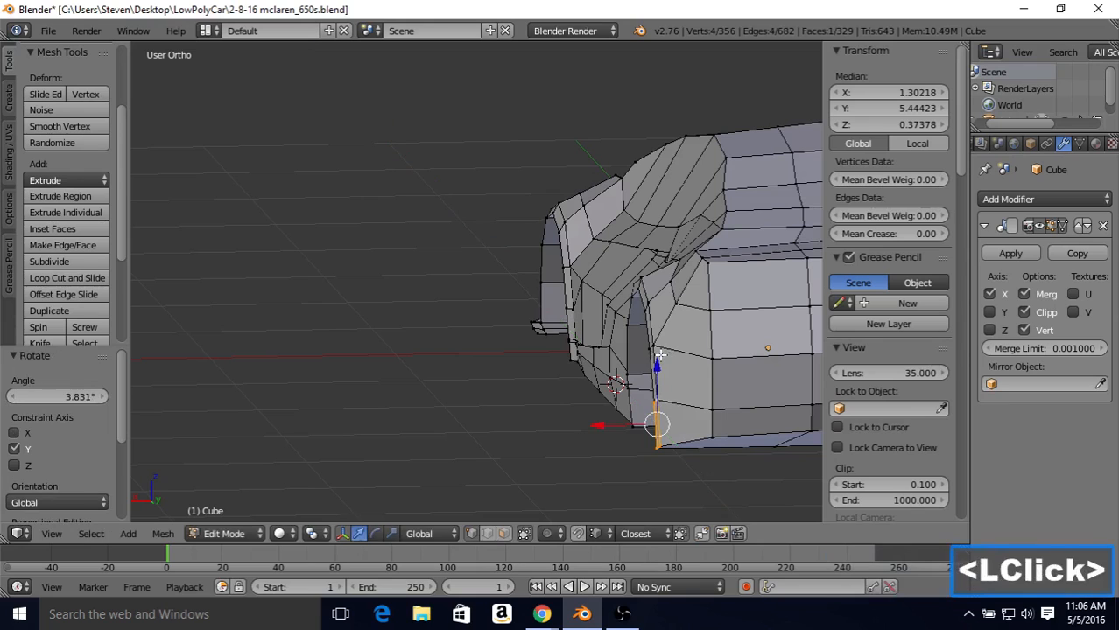
key(Tab)
middle_drag(618, 353, 604, 354)
Step: In Edit Mode, rotate the rear arch's back rim face by -1.33° about Y
key(Tab)
key(r)
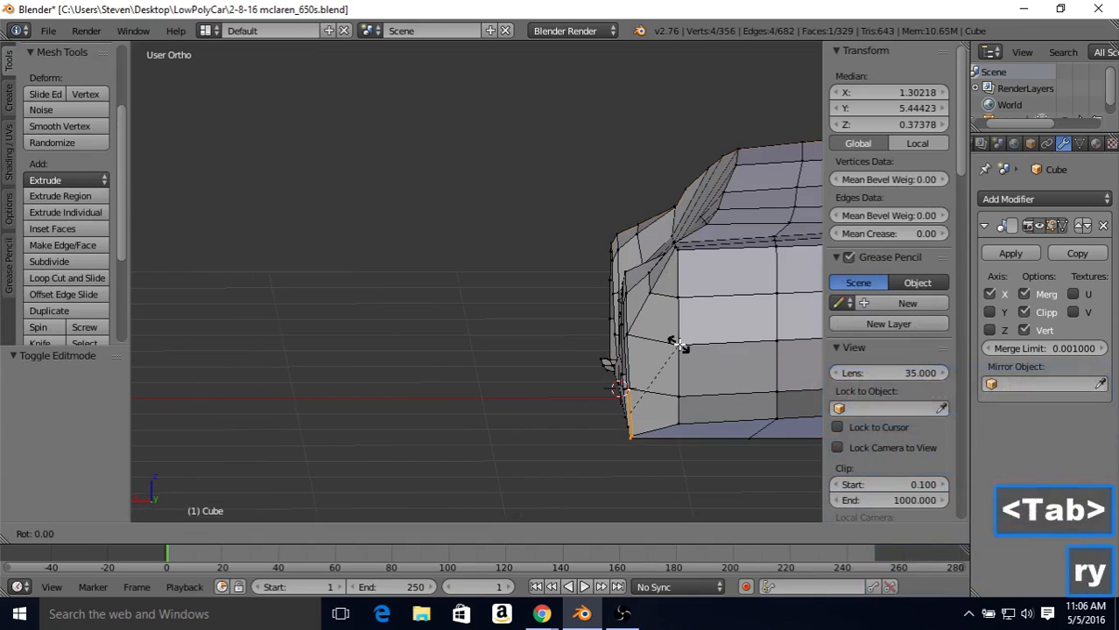
key(y)
click(679, 347)
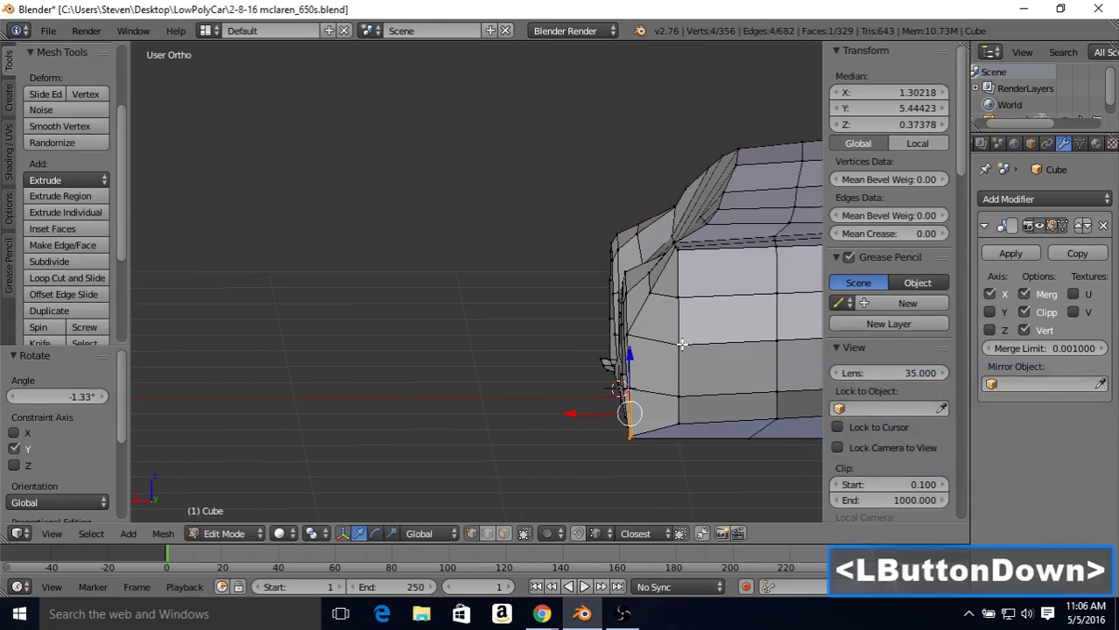
Step: Examine both wheel arches, the sill and the front corner from several angles in Object Mode and Edit Mode
key(Tab)
middle_drag(652, 343, 627, 310)
middle_drag(330, 387, 394, 380)
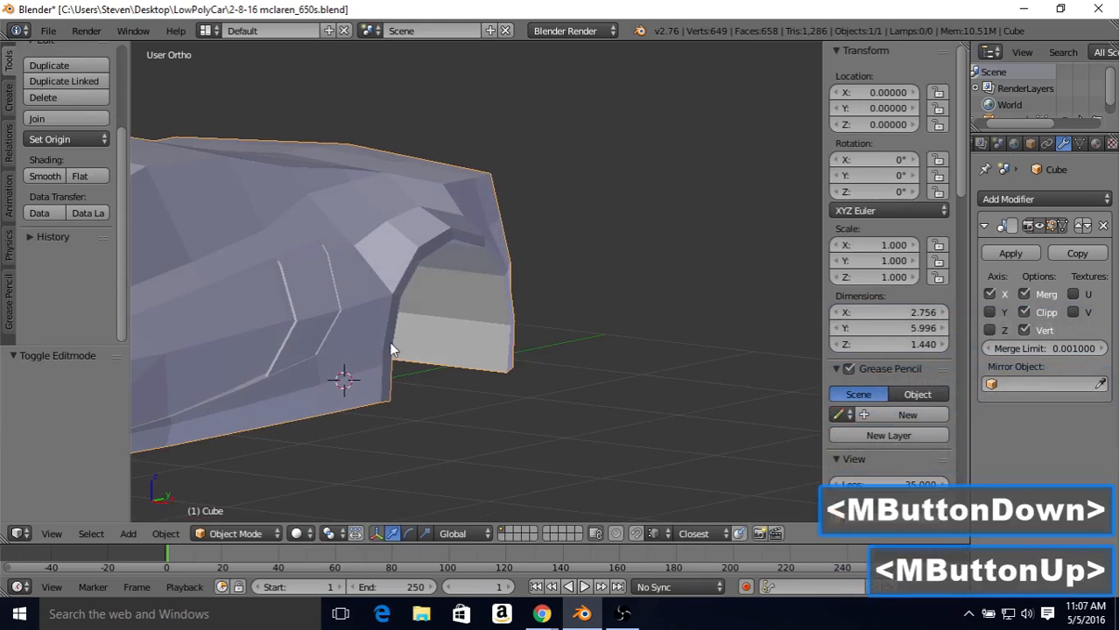
middle_drag(520, 292, 292, 316)
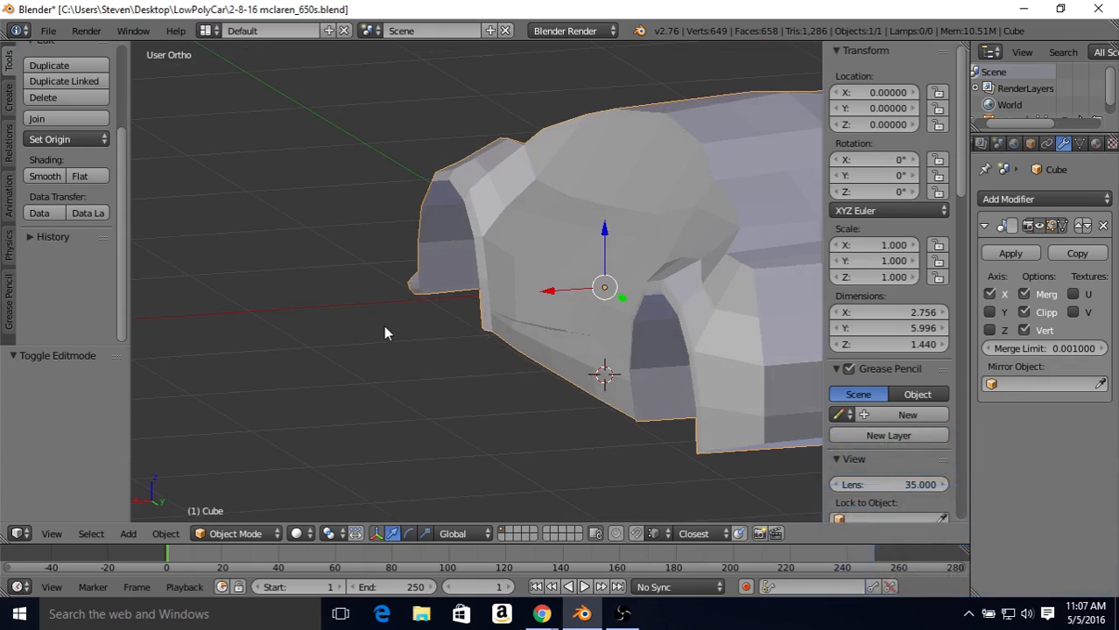
middle_drag(390, 315, 458, 298)
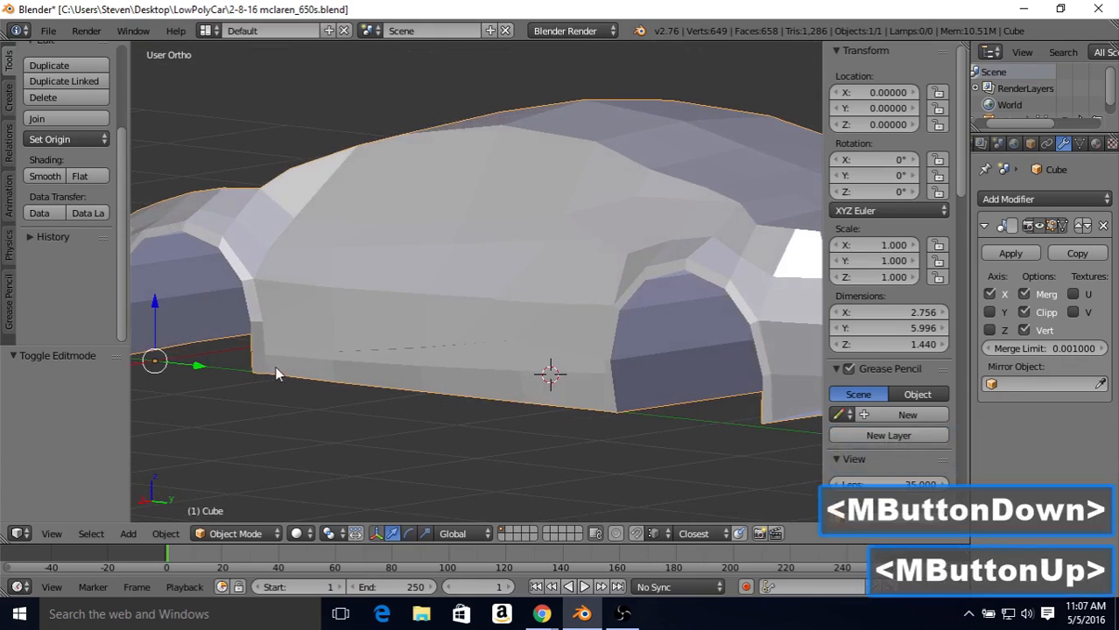
middle_drag(333, 368, 530, 343)
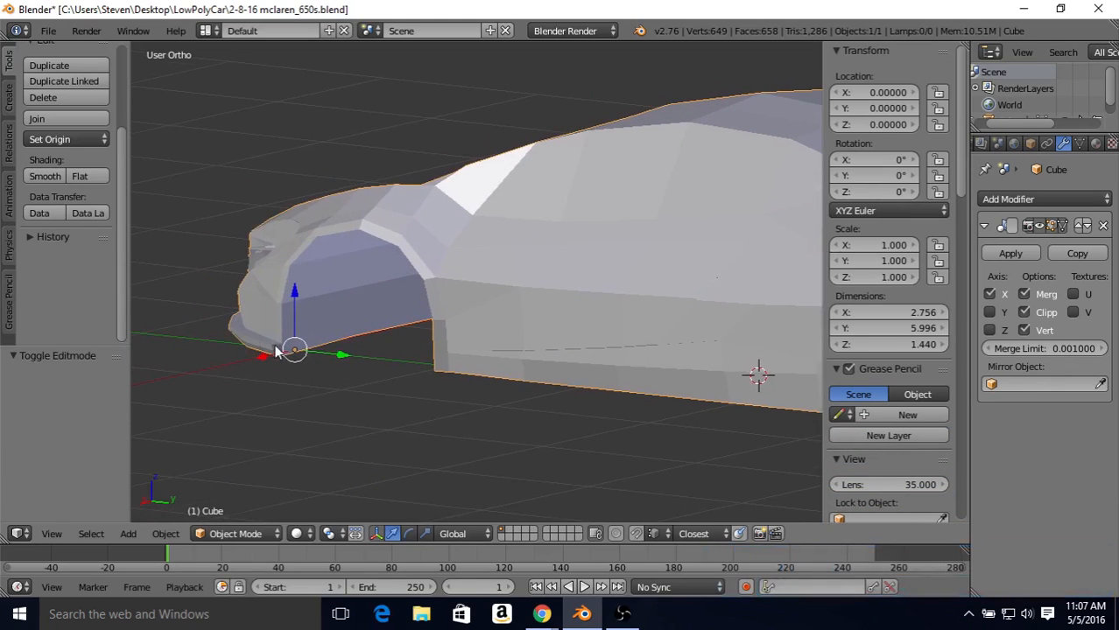
key(Tab)
middle_drag(340, 345, 357, 327)
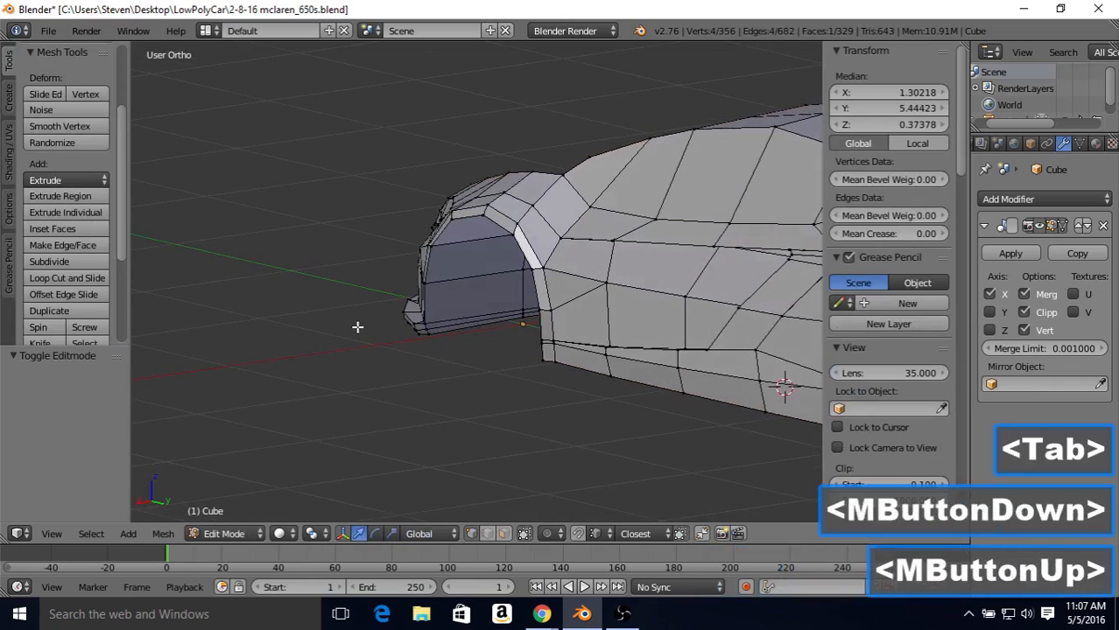
Step: Select the six vertices of the front lip's two end faces, at the front edge of the front wheel arch
scroll(357, 327, up, 3)
right_click(385, 354)
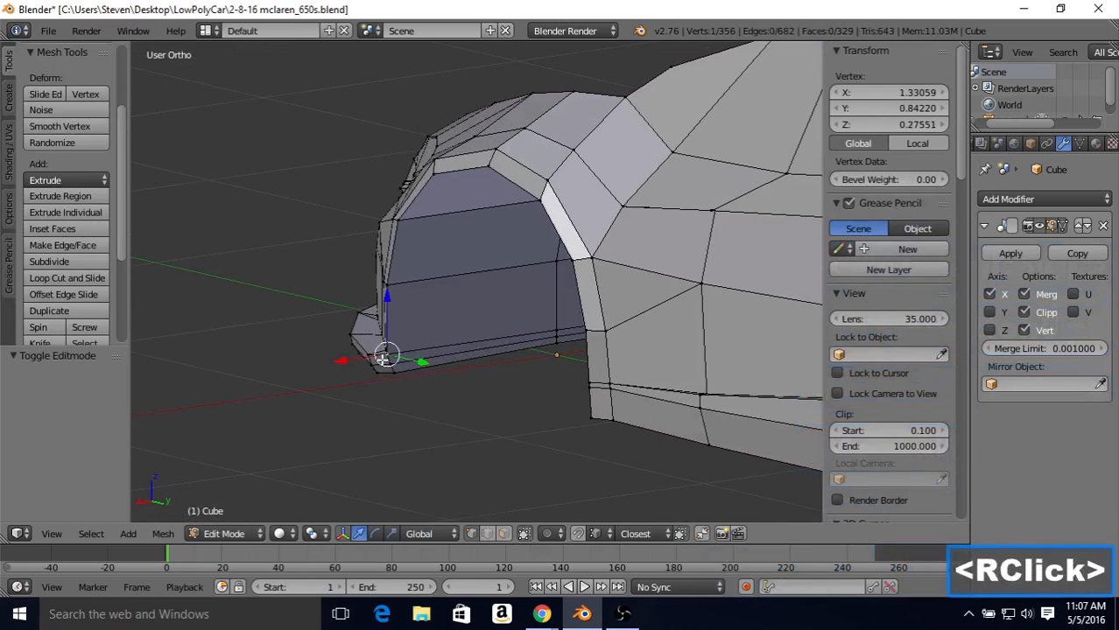
shift+right_click(387, 357)
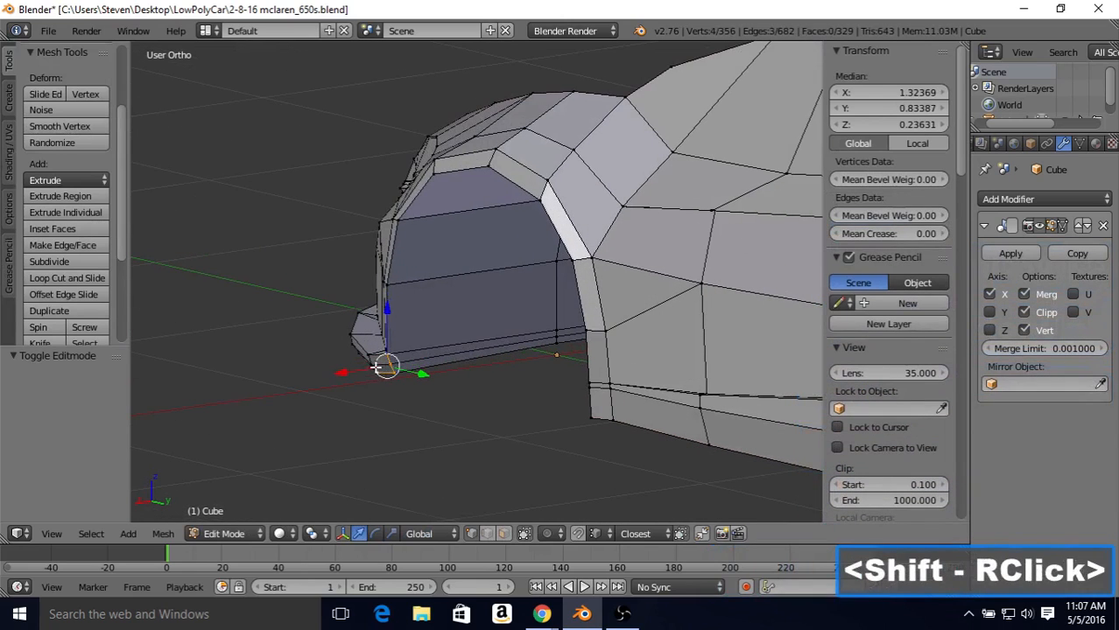
shift+right_click(378, 366)
shift+right_click(380, 364)
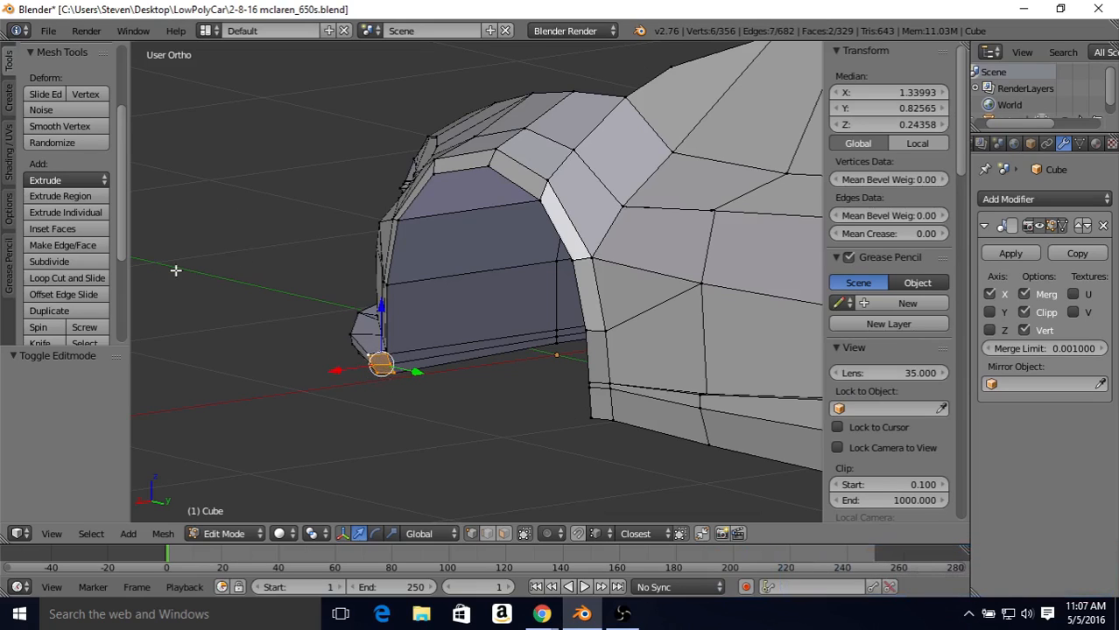
Step: Duplicate the lip's two end faces in place and move the copy 1.071 along Y to the rear side of the front wheel arch
click(54, 310)
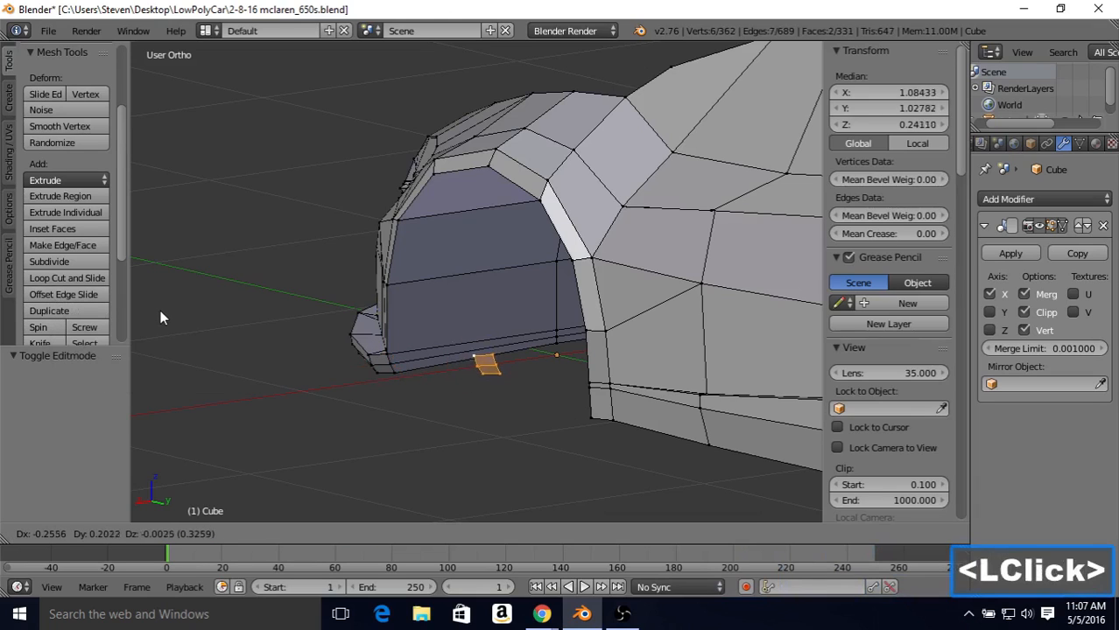
right_click(224, 272)
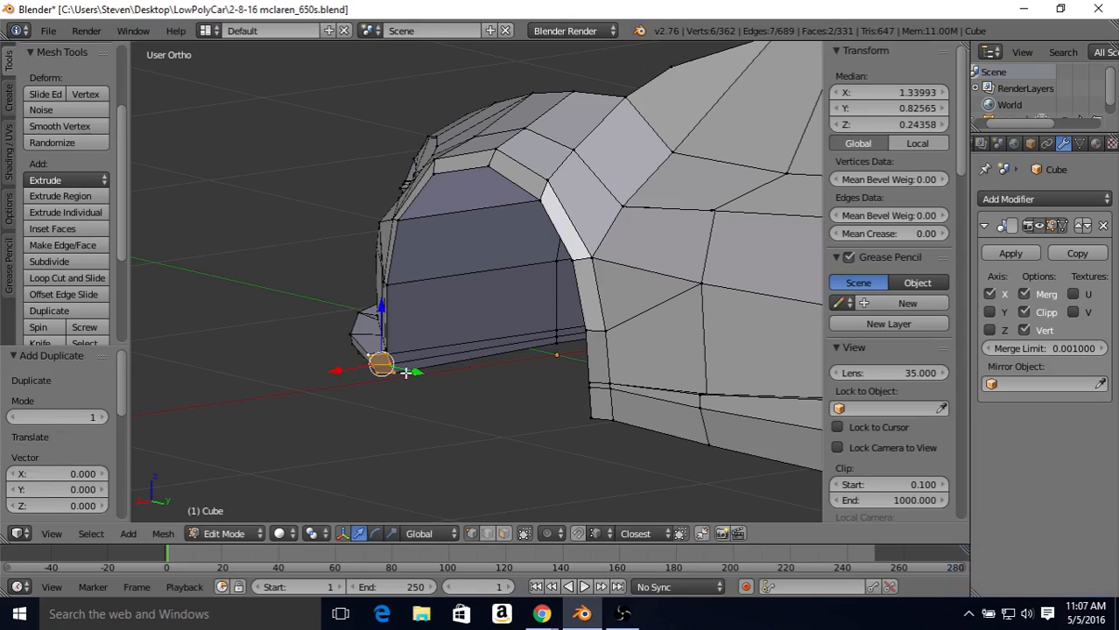
drag(413, 373, 628, 427)
middle_drag(569, 372, 642, 398)
Step: Examine the duplicated faces' placement against the sill and the rear side of the front wheel arch from several angles
key(KP_Decimal)
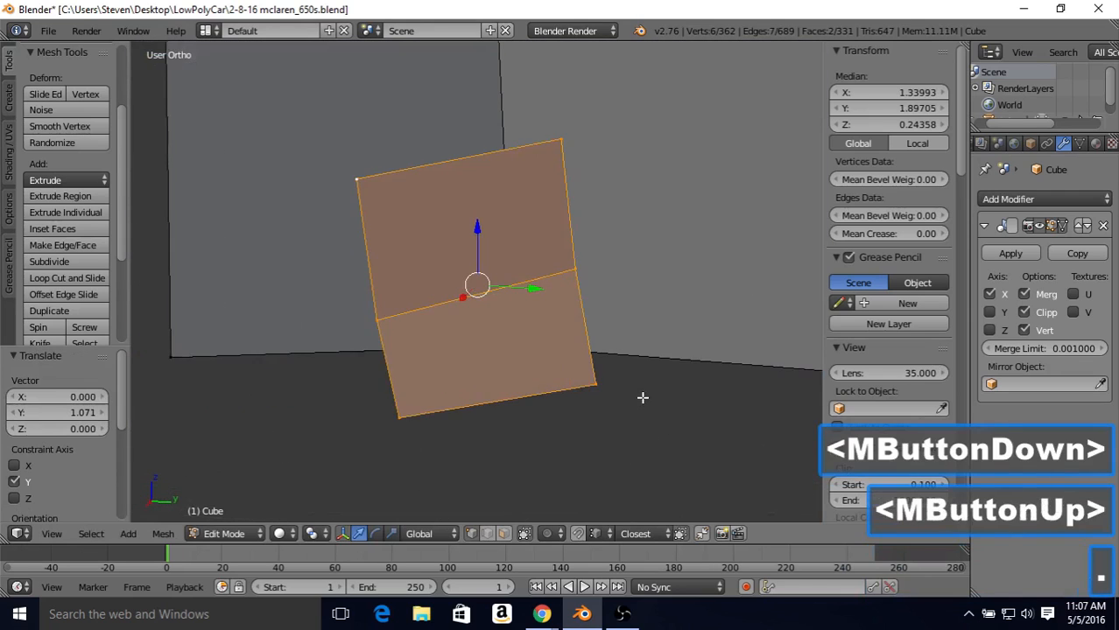
scroll(642, 397, down, 3)
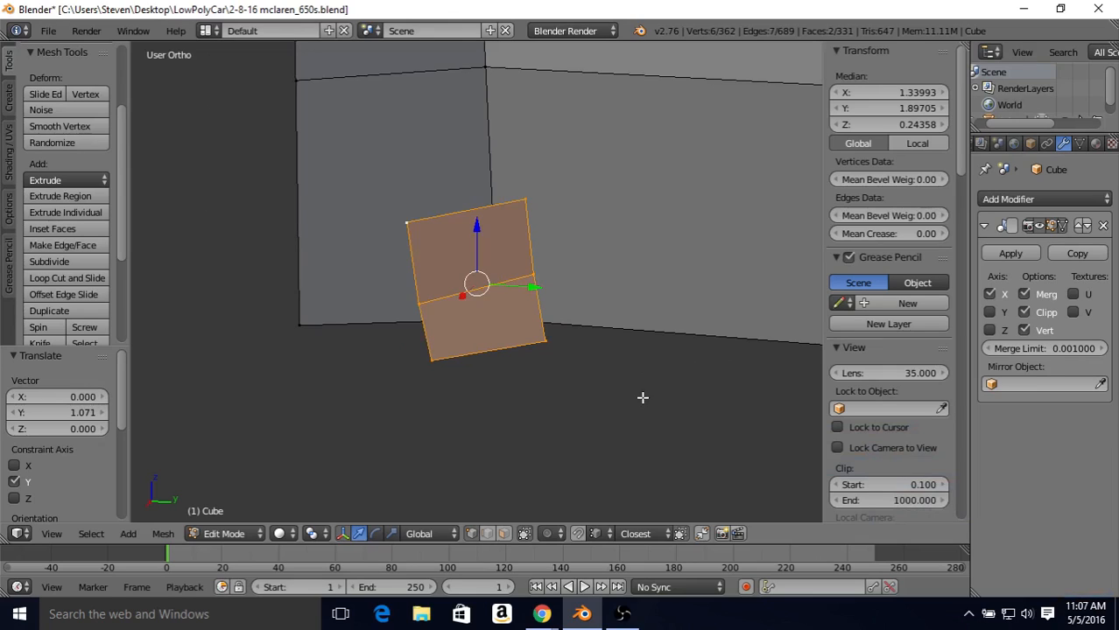
scroll(642, 397, down, 1)
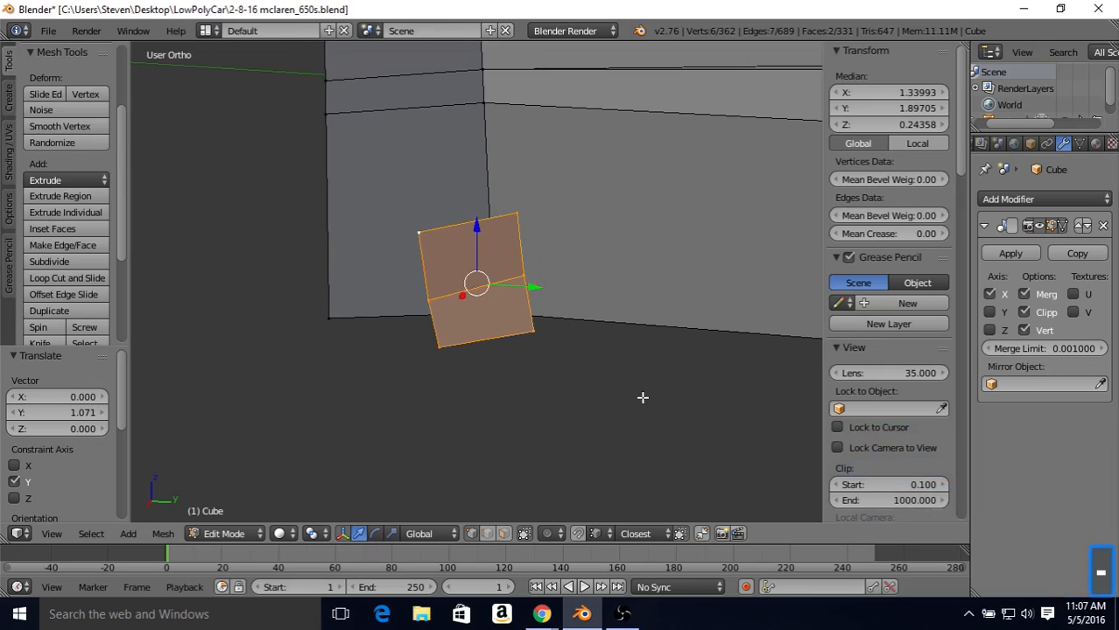
key(KP_Subtract)
key(KP_Subtract)
key(KP_Subtract)
key(KP_Subtract)
key(KP_Subtract)
key(KP_Subtract)
key(KP_Subtract)
key(KP_Subtract)
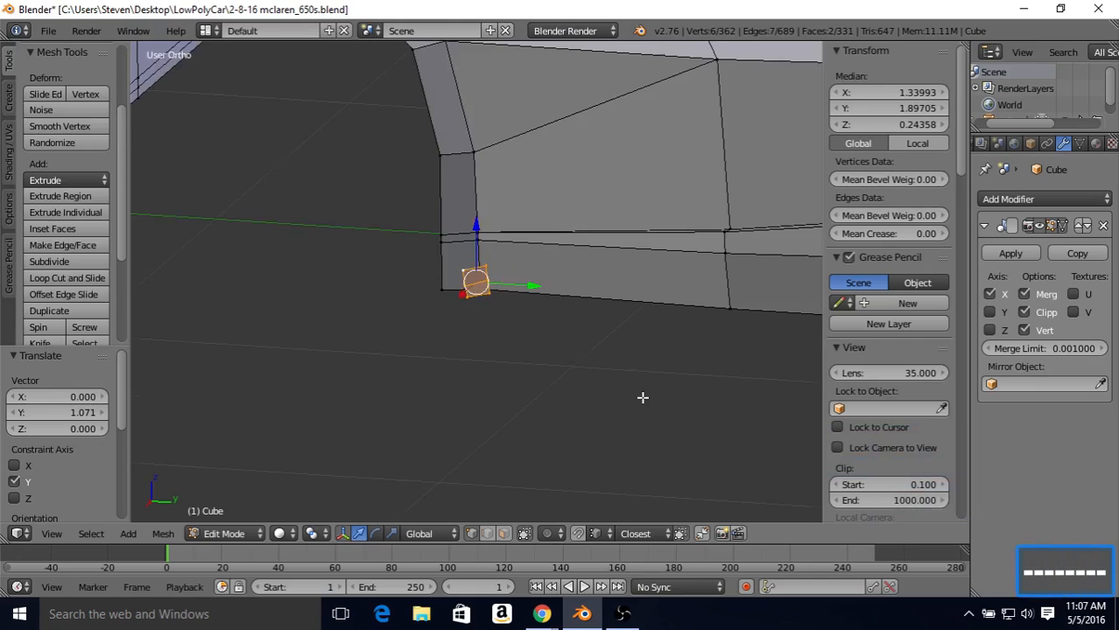
key(KP_Subtract)
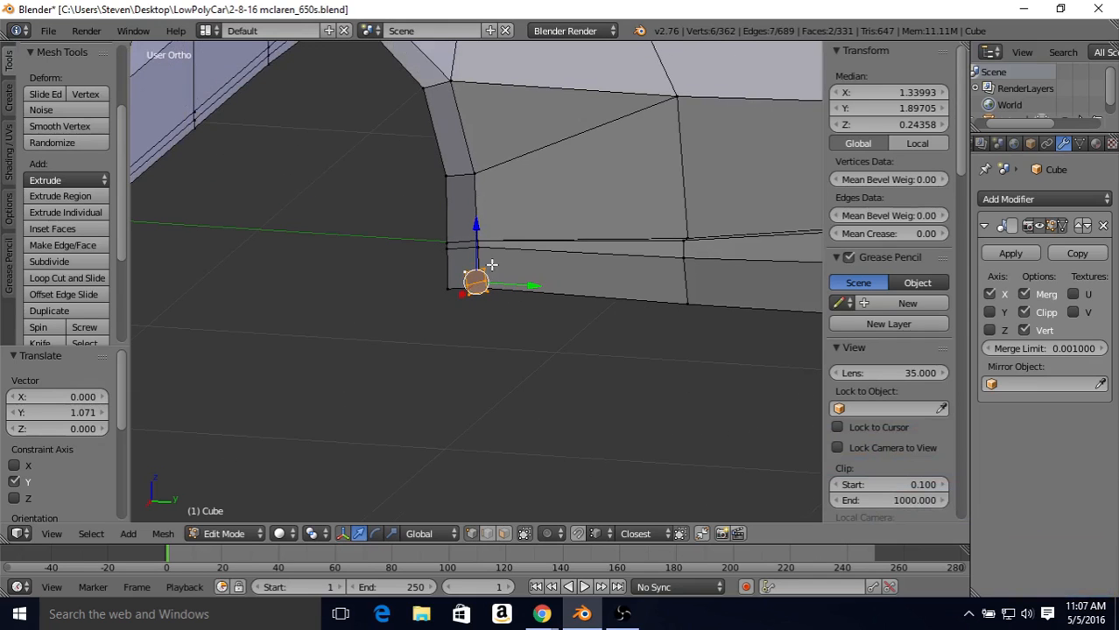
middle_drag(492, 258, 593, 259)
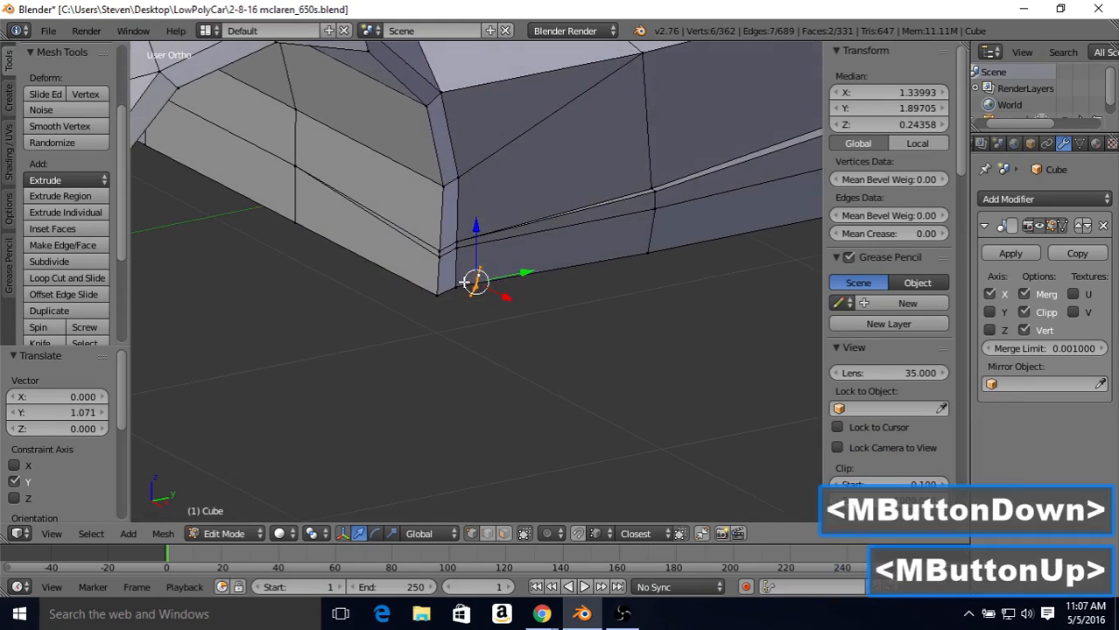
middle_drag(465, 281, 486, 268)
middle_drag(486, 268, 534, 267)
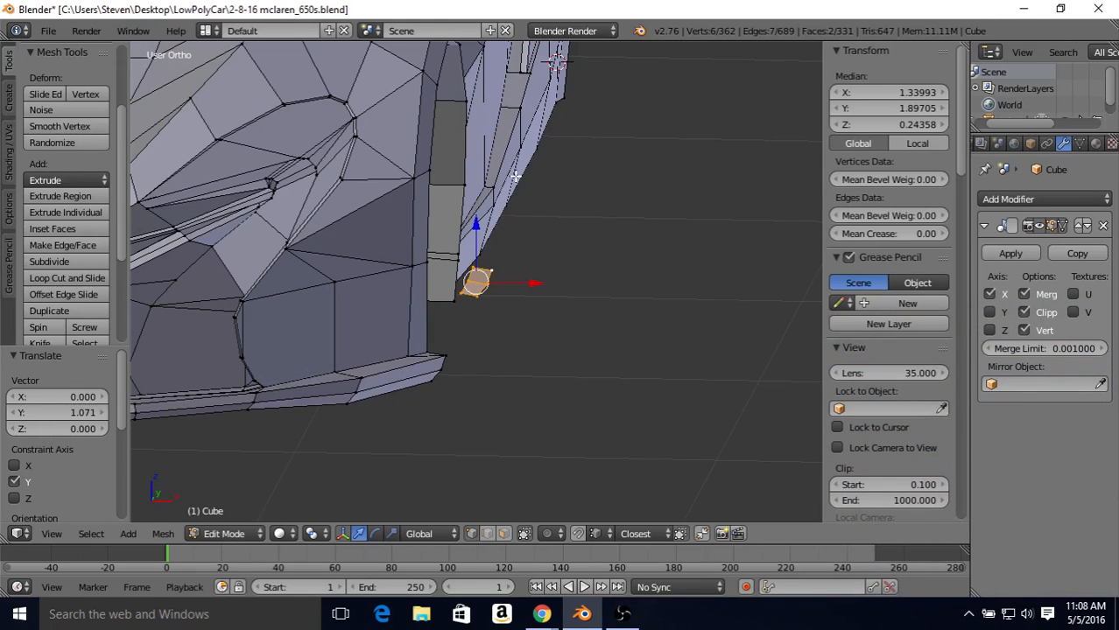
middle_drag(560, 211, 393, 220)
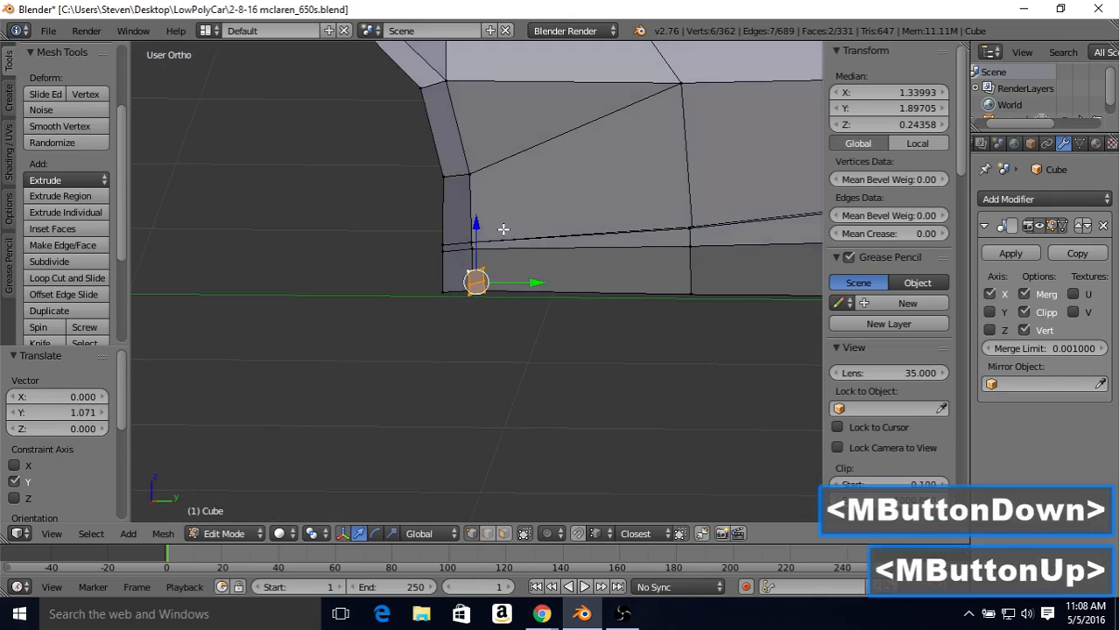
middle_drag(502, 231, 506, 238)
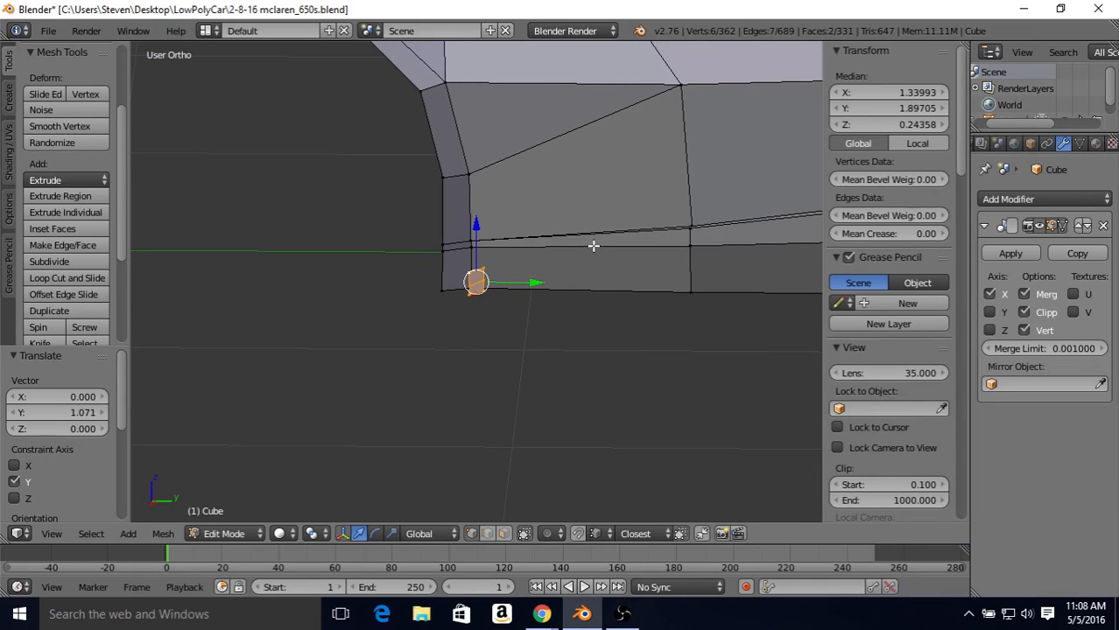
Step: Flatten the duplicated faces by scaling them to 0 along Y
key(s)
key(y)
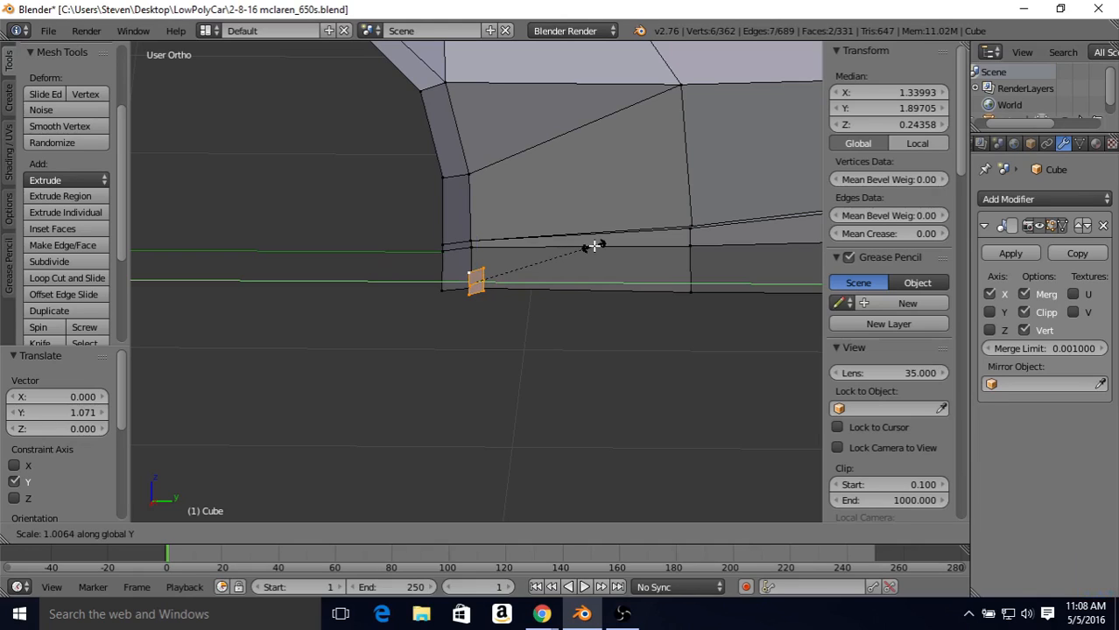
key(0)
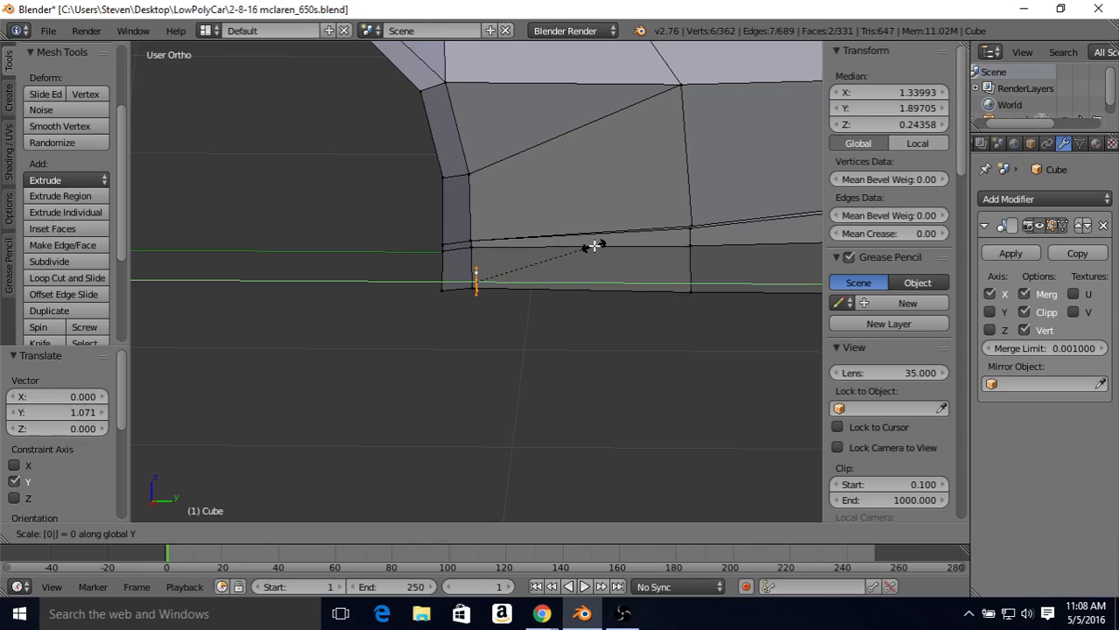
key(Return)
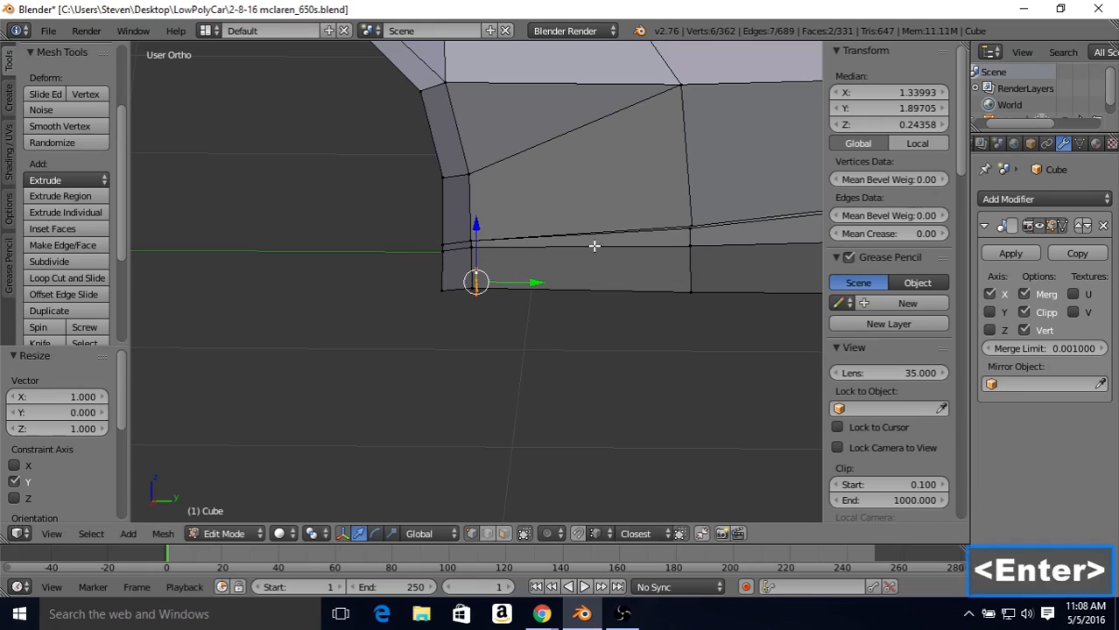
Step: Extrude the flattened faces 0.631 along Y to start a skirt strip running along the sill
middle_drag(549, 255, 523, 247)
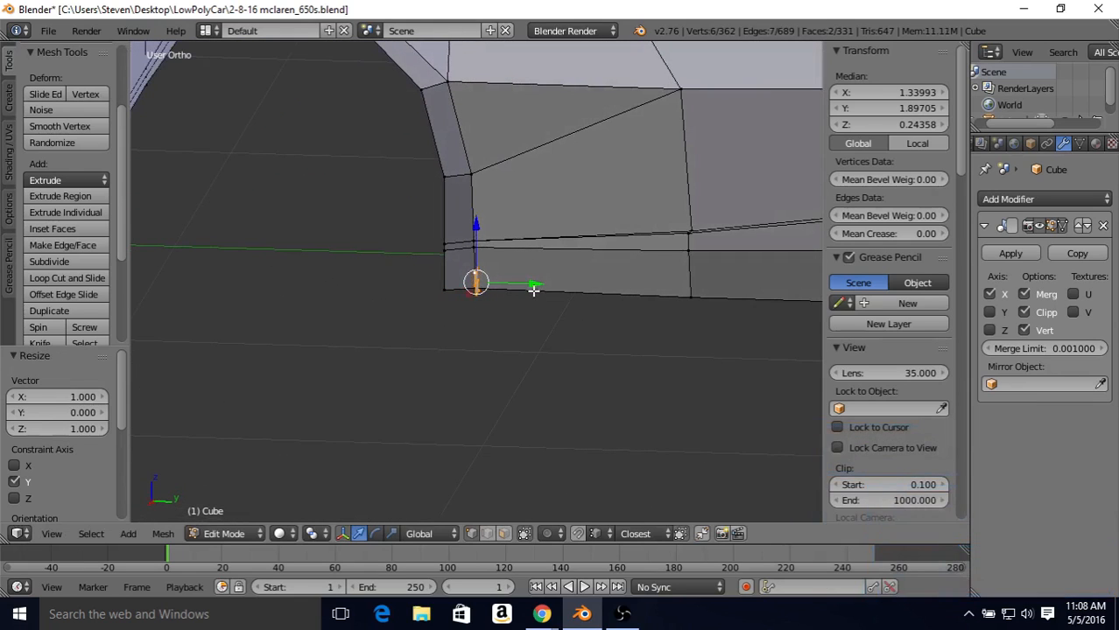
middle_drag(531, 289, 534, 282)
scroll(557, 280, down, 1)
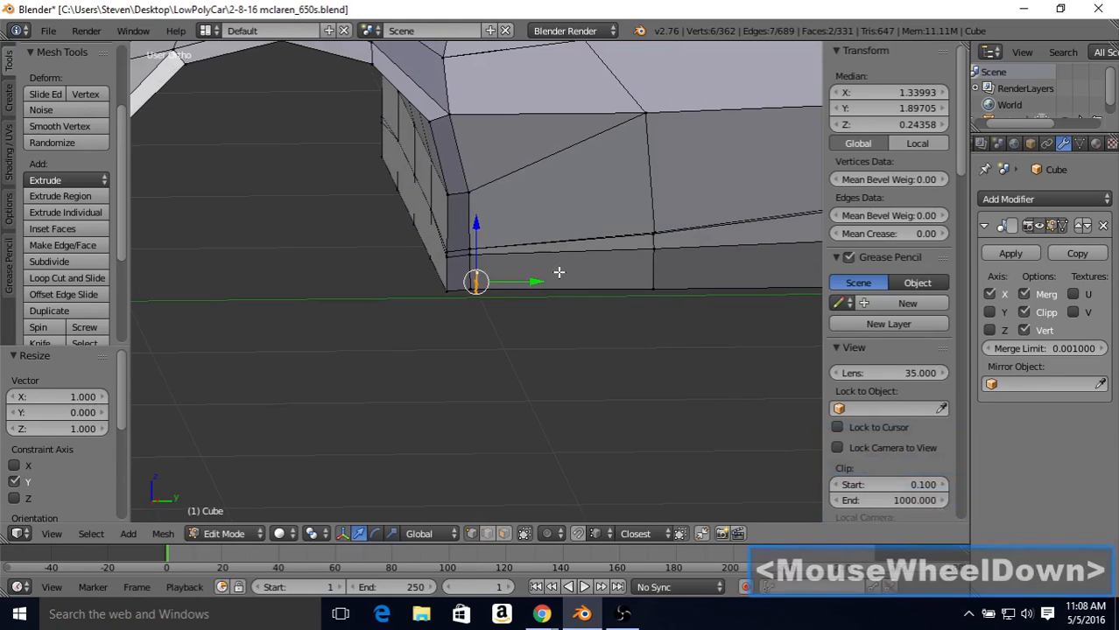
key(e)
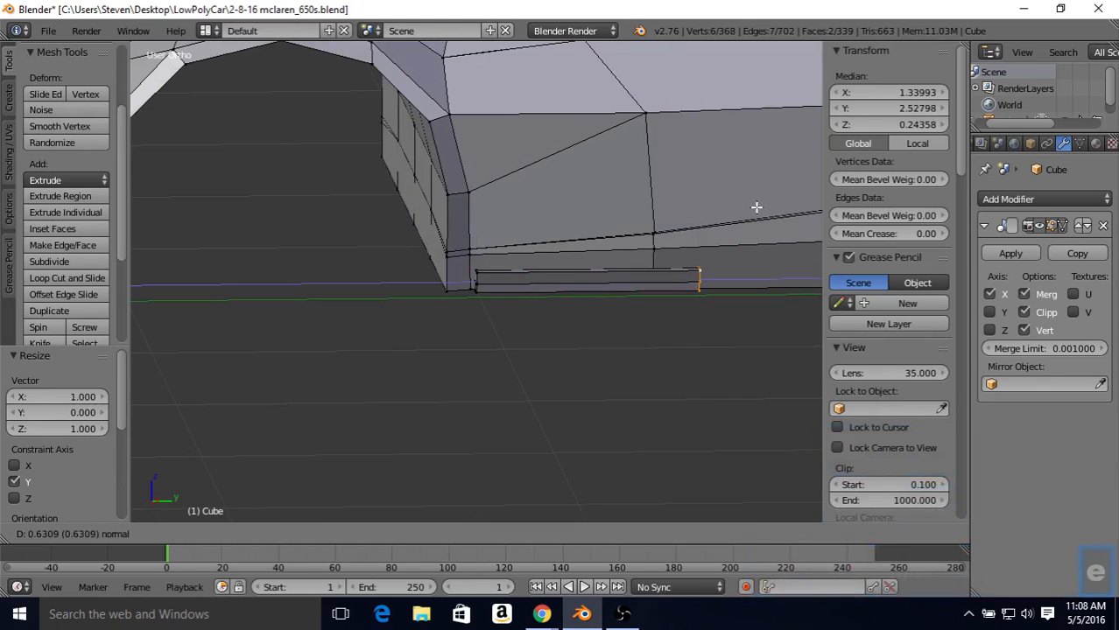
click(756, 209)
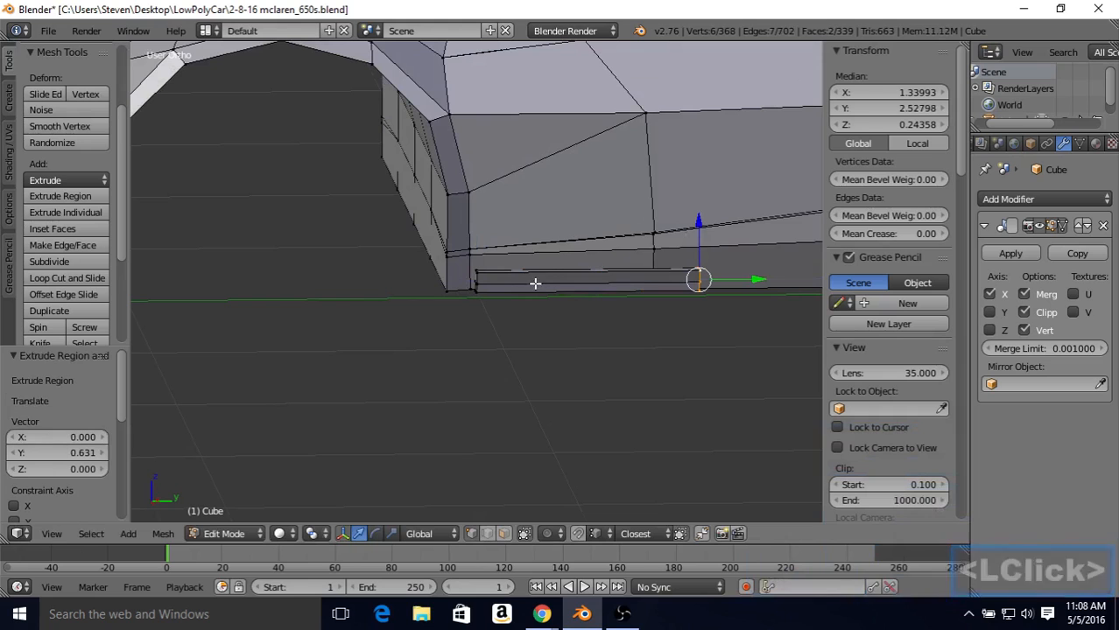
Step: In the right wireframe view, move the strip's extruded rear end a further 0.401 along Y
mouse_move(566, 267)
middle_down()
mouse_move(604, 247)
mouse_move(572, 260)
middle_up()
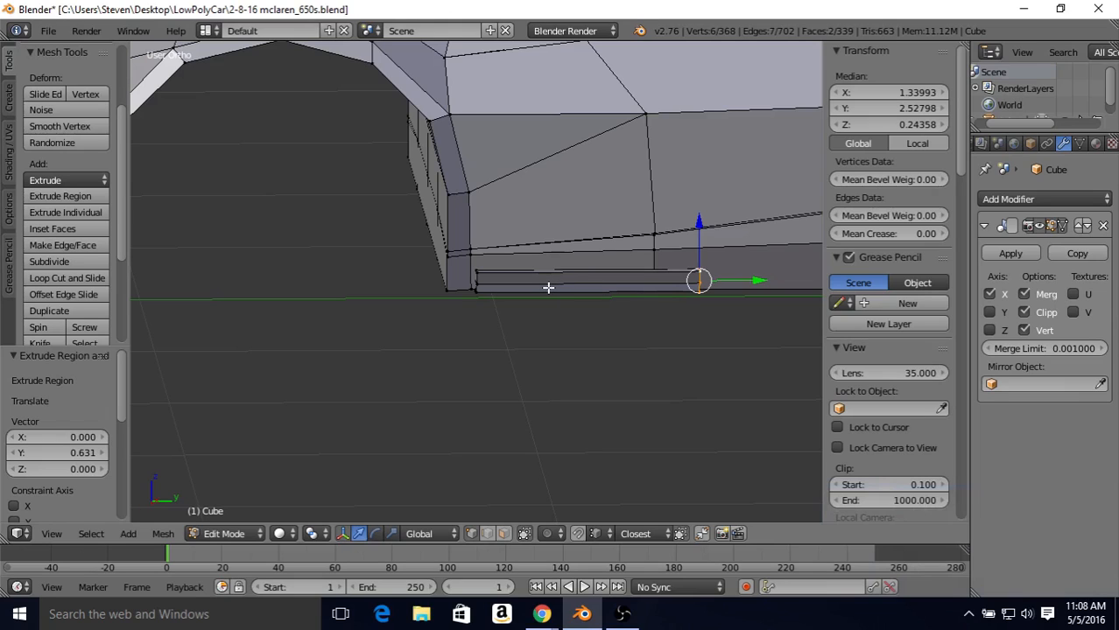
key(KP_3)
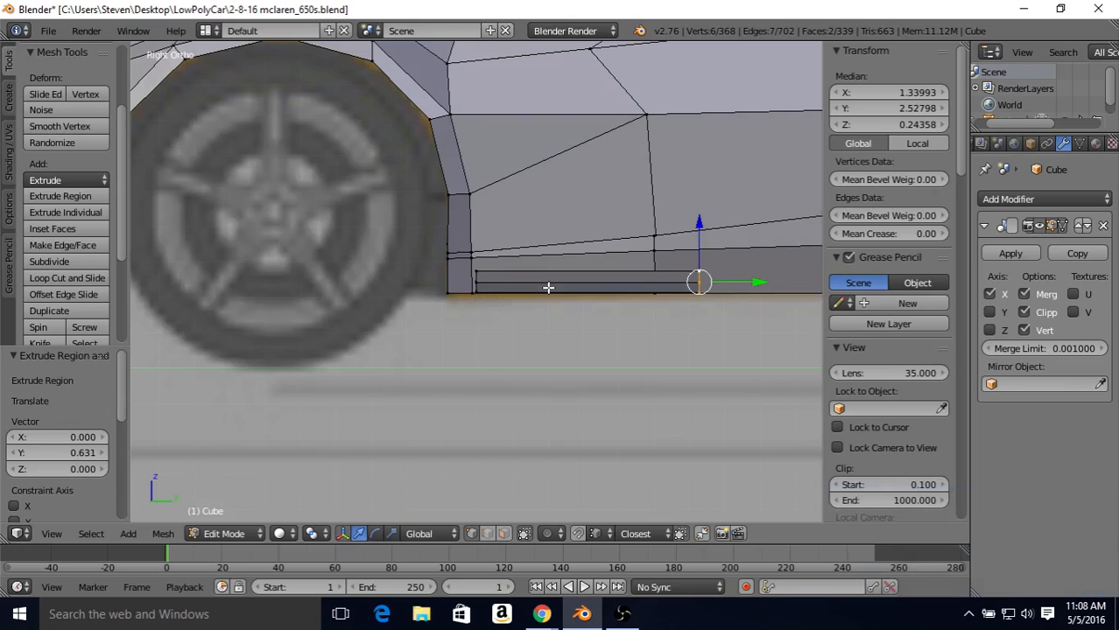
key(z)
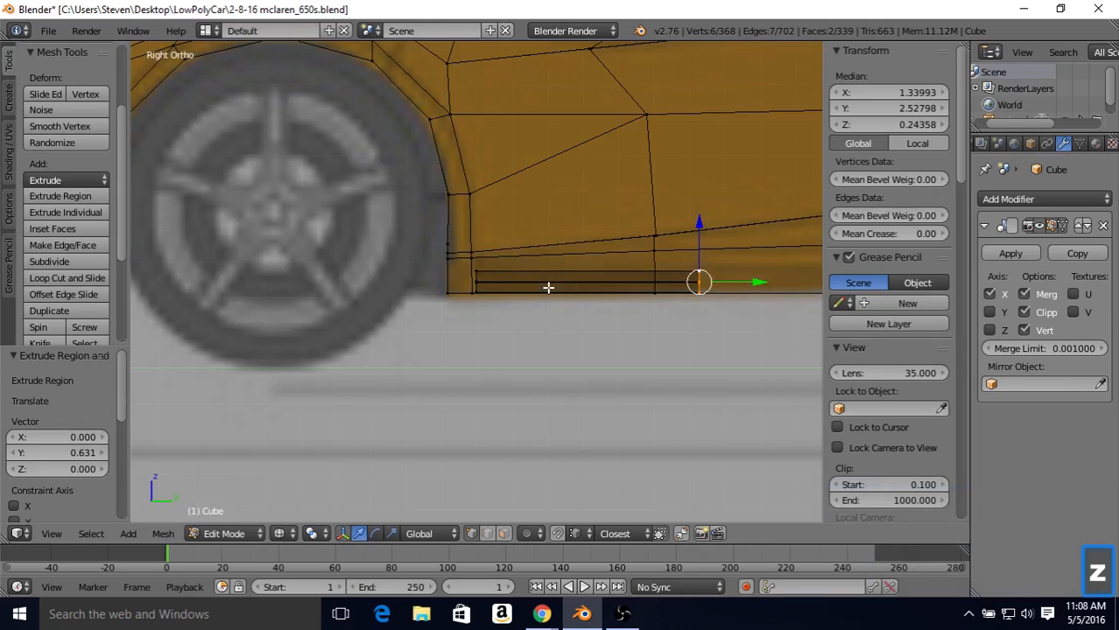
shift+middle_drag(549, 285, 468, 281)
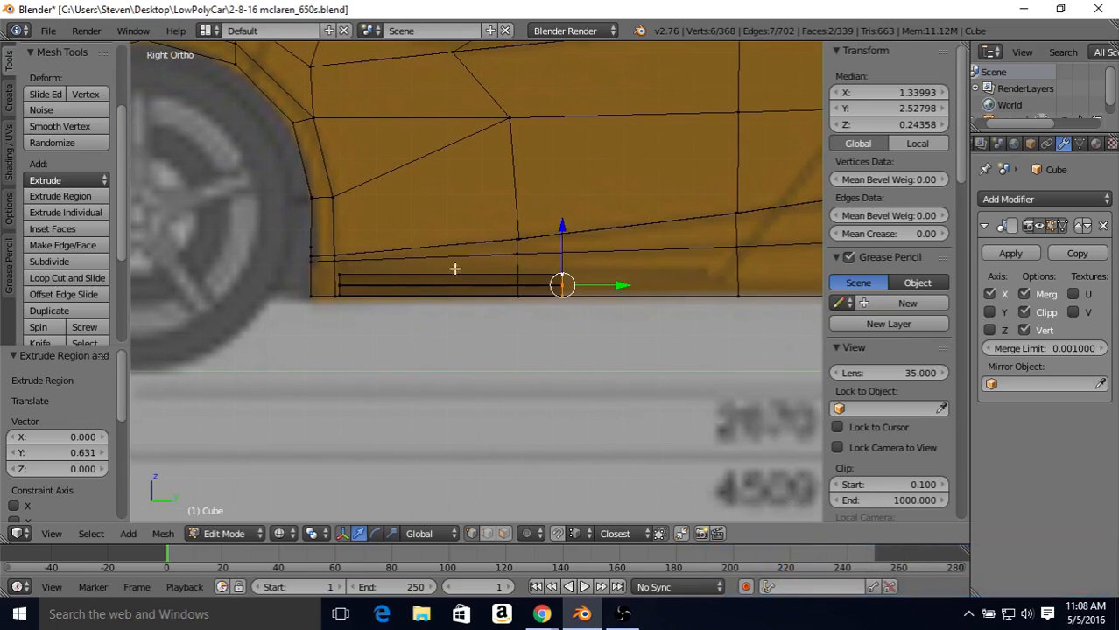
drag(601, 285, 742, 272)
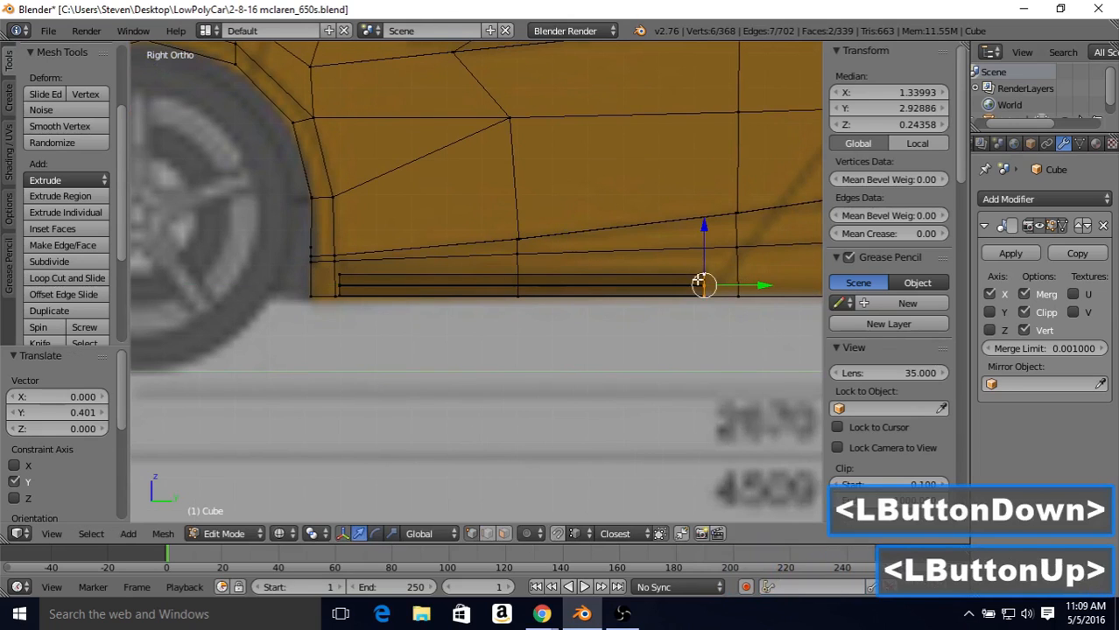
Step: Select the strip's front end vertices and move them -0.082 along Y to line up with the wheel arch edge
right_click(342, 274)
key(b)
drag(338, 274, 351, 301)
key(z)
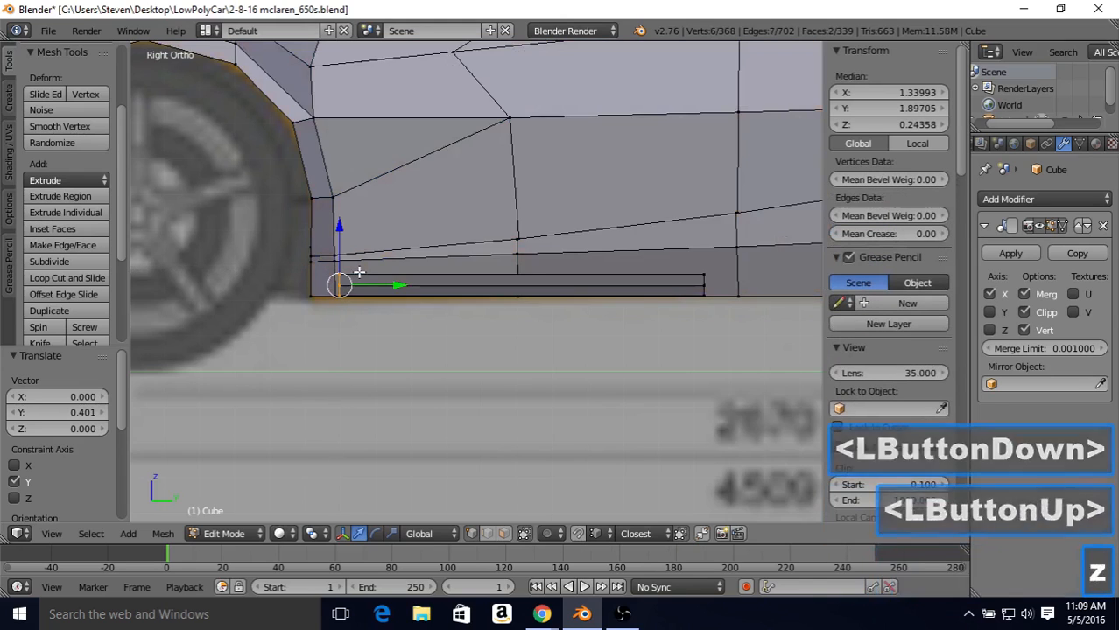
mouse_move(347, 298)
middle_down()
mouse_move(442, 265)
mouse_move(383, 264)
middle_up()
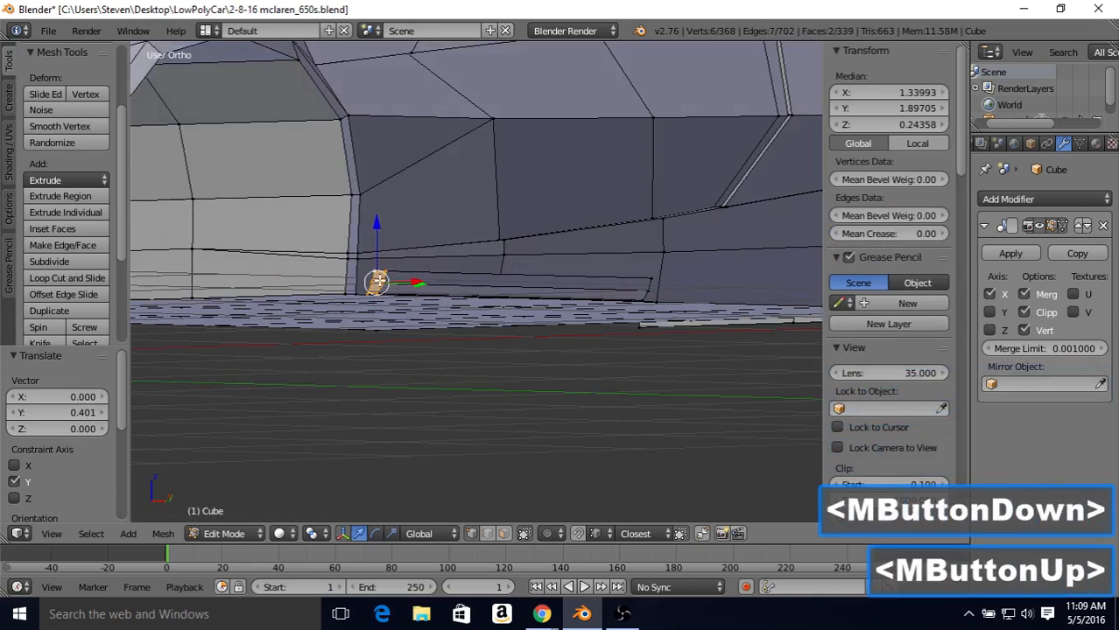
key(KP_3)
key(z)
drag(394, 285, 310, 289)
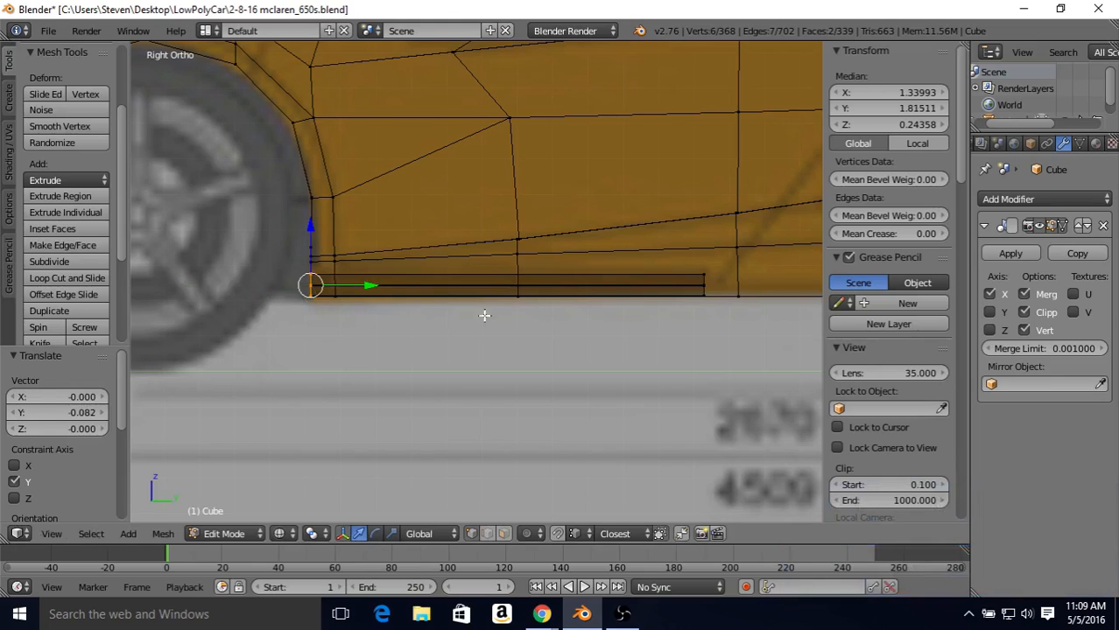
Step: Add the strip's rear end vertices to the selection and move the whole strip 0.019 along Z
key(b)
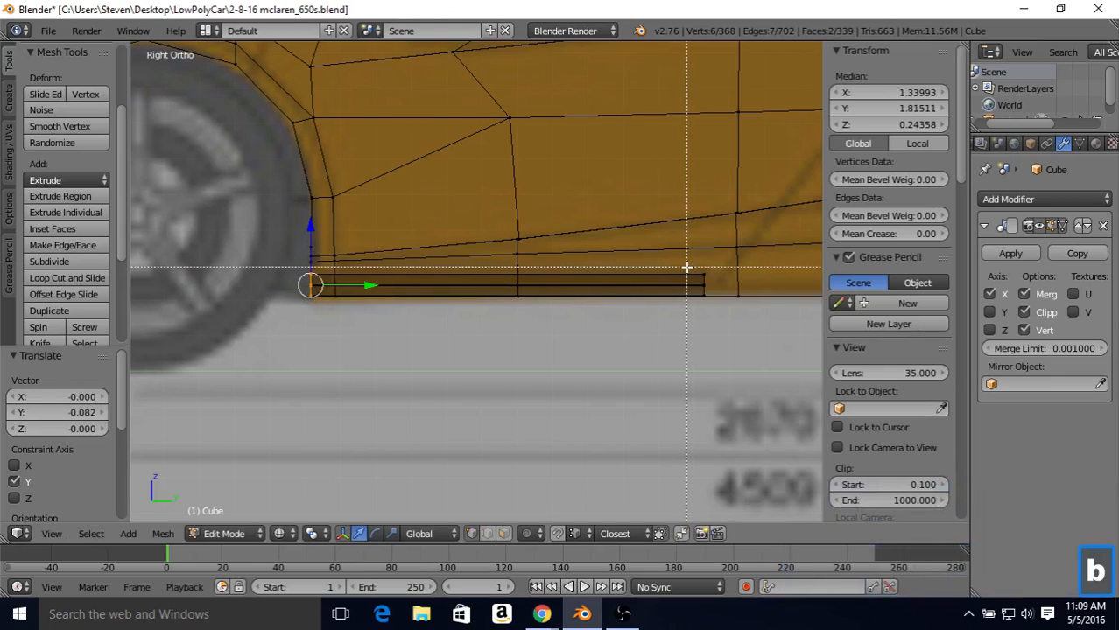
drag(688, 267, 704, 308)
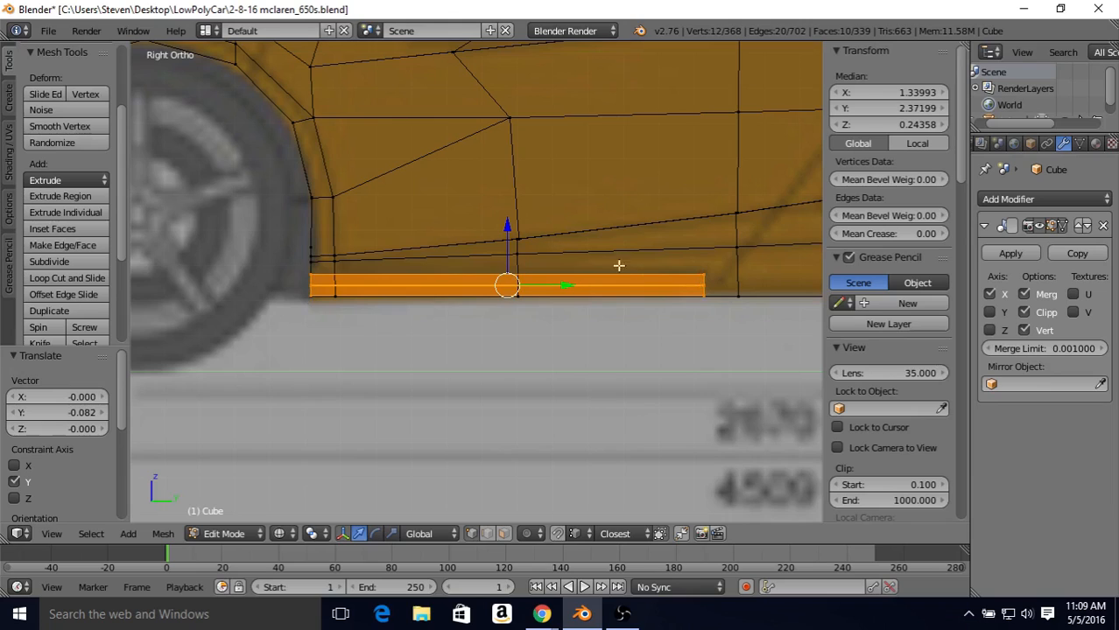
drag(507, 226, 509, 220)
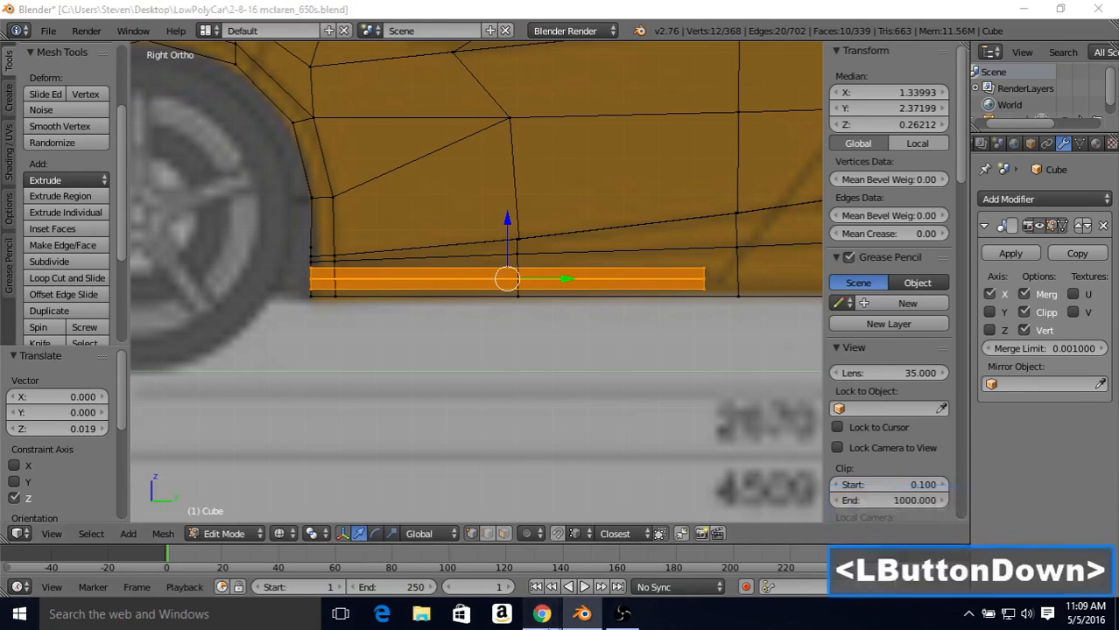
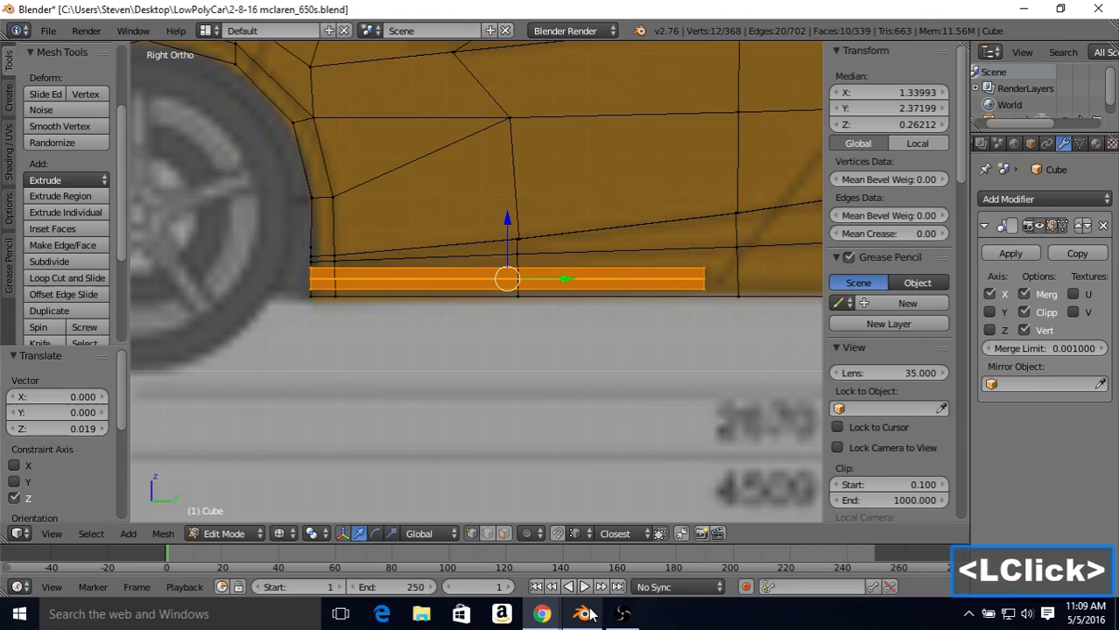
Step: In solid shading, select the six vertices at the skirt strip's rear end and merge them at center
mouse_move(680, 247)
middle_down()
mouse_move(639, 220)
mouse_move(638, 239)
mouse_move(655, 243)
mouse_move(365, 334)
middle_up()
key(z)
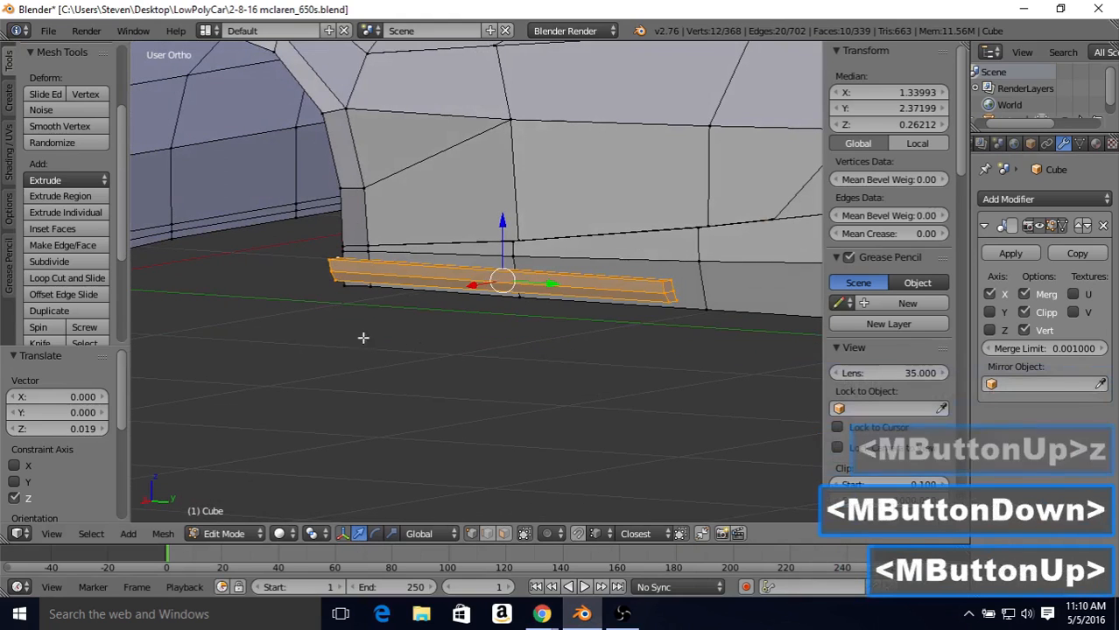
middle_drag(606, 252, 567, 268)
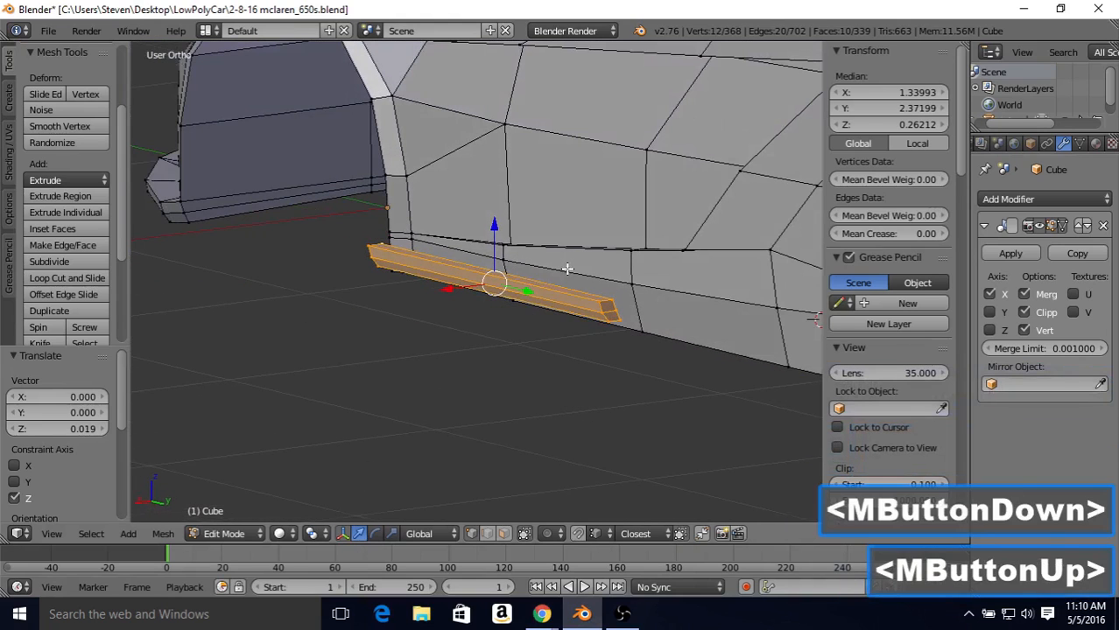
right_click(600, 302)
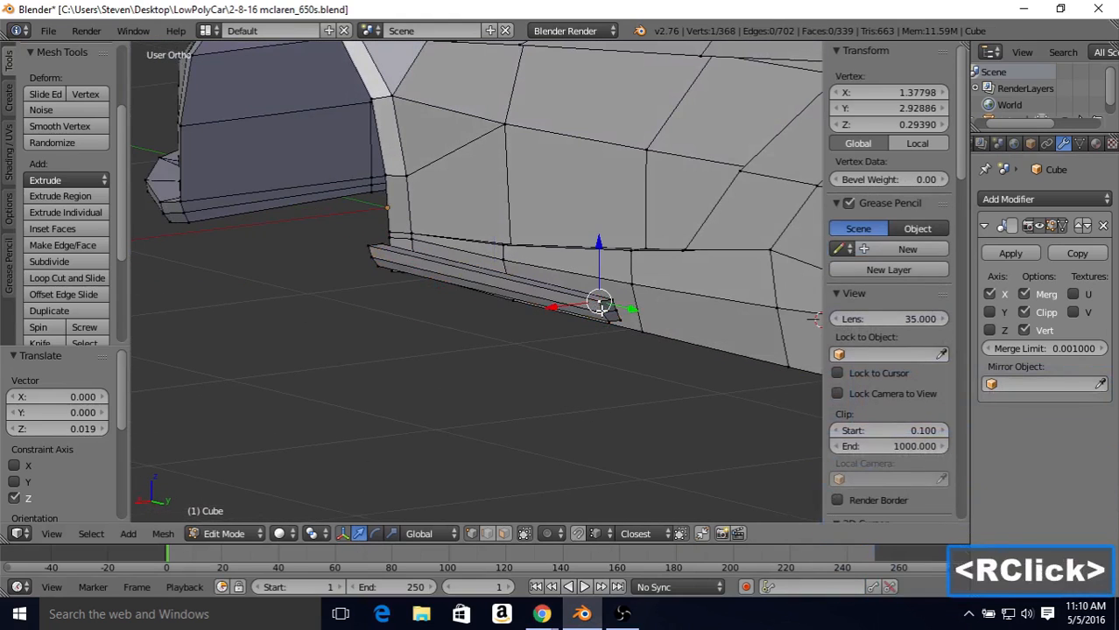
shift+right_click(603, 302)
shift+right_click(608, 304)
shift+right_click(610, 306)
shift+right_click(617, 308)
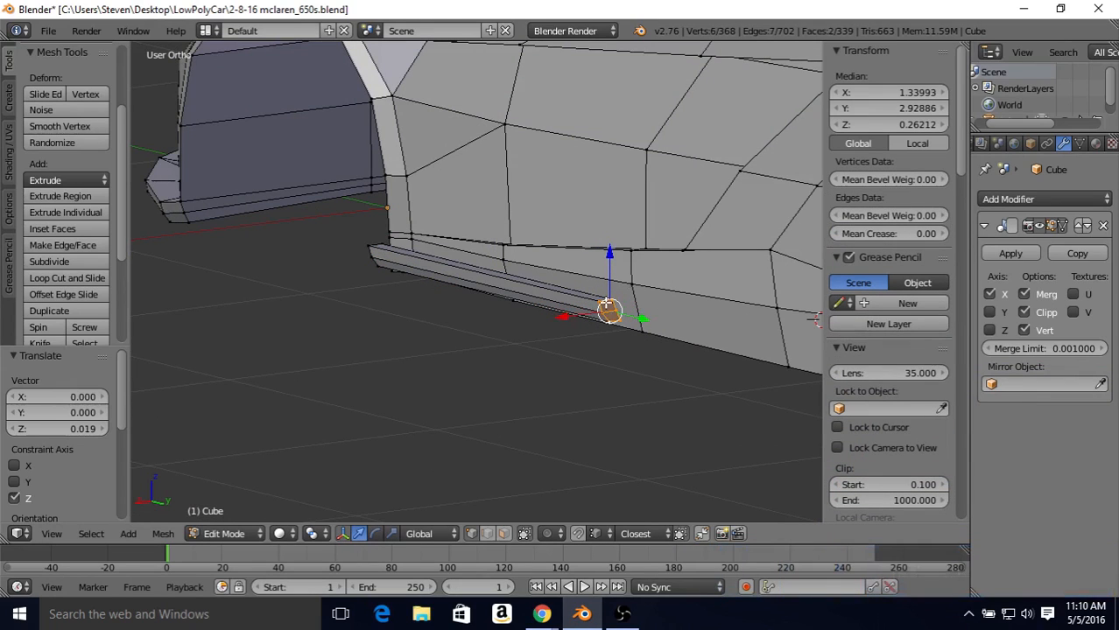
key(alt+m)
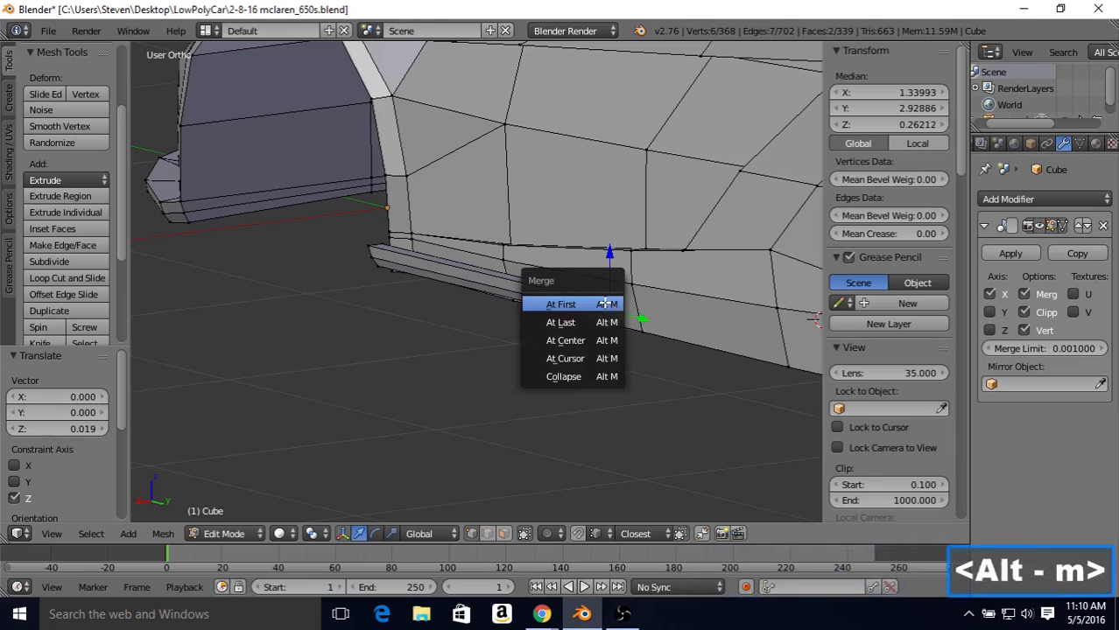
click(575, 338)
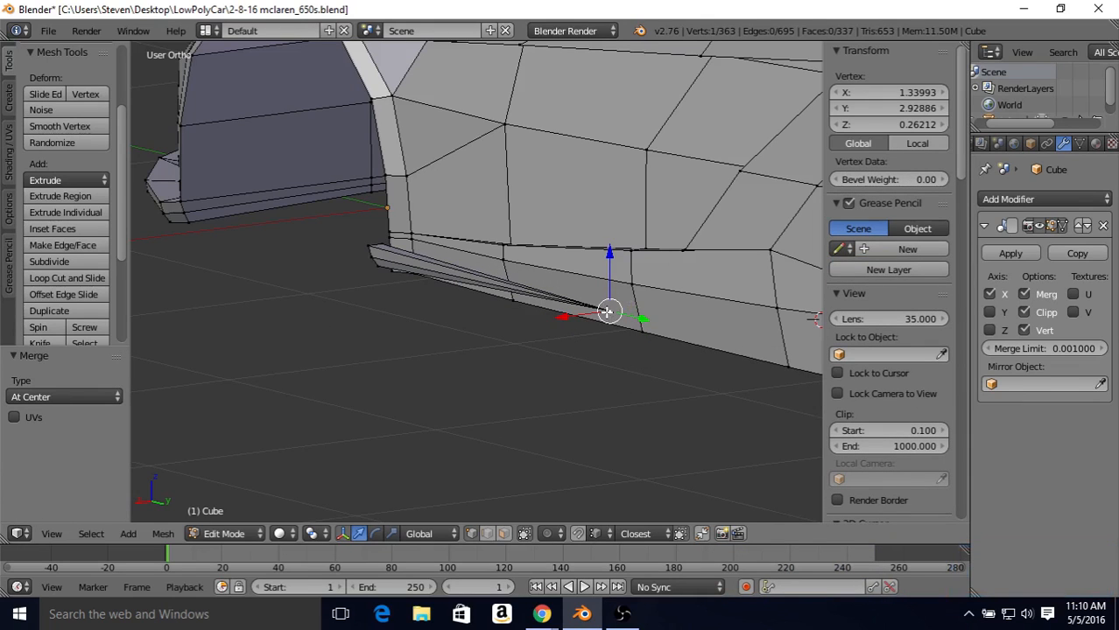
Step: At the strip's front end, select the three lower and outer vertices and merge them at last onto the upper outer vertex
middle_drag(491, 284, 537, 270)
middle_drag(456, 269, 450, 294)
right_click(393, 296)
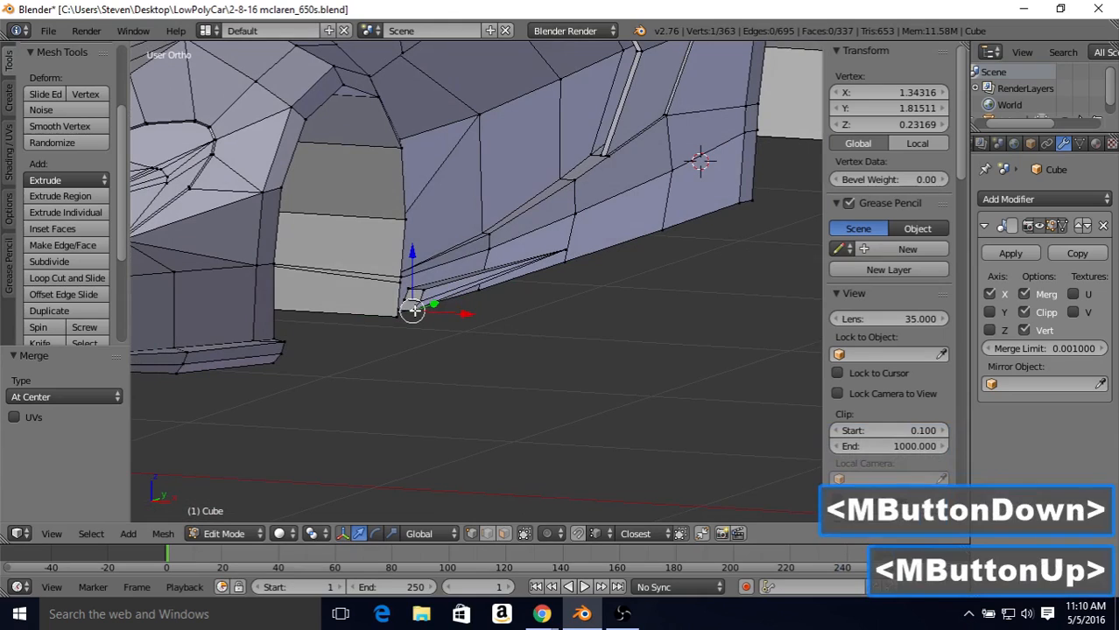
shift+right_click(416, 298)
shift+right_click(422, 291)
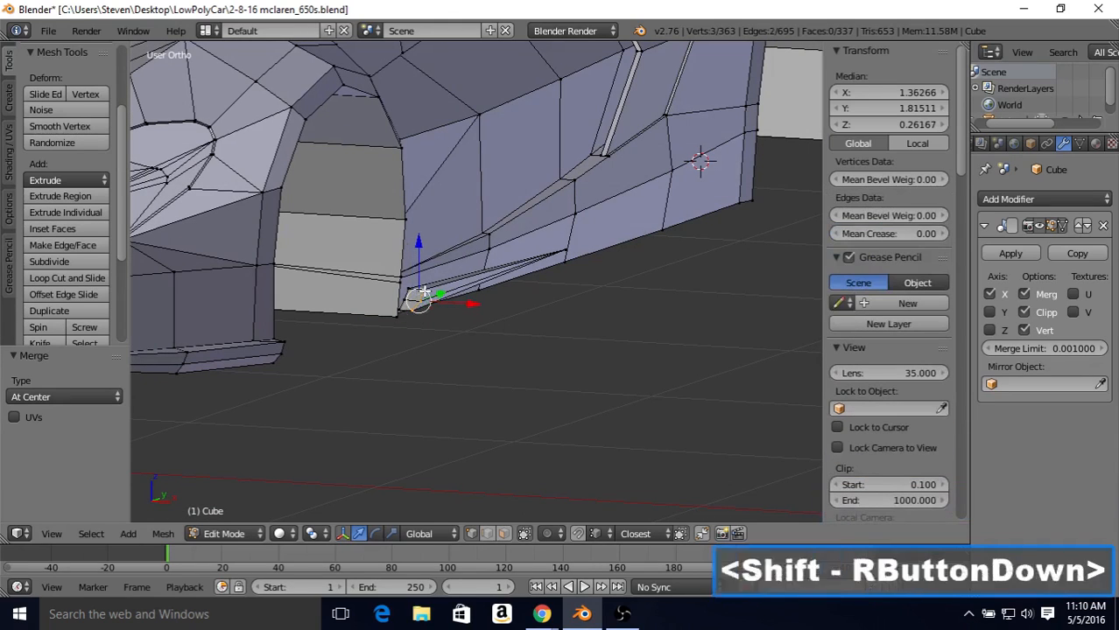
key(alt+m)
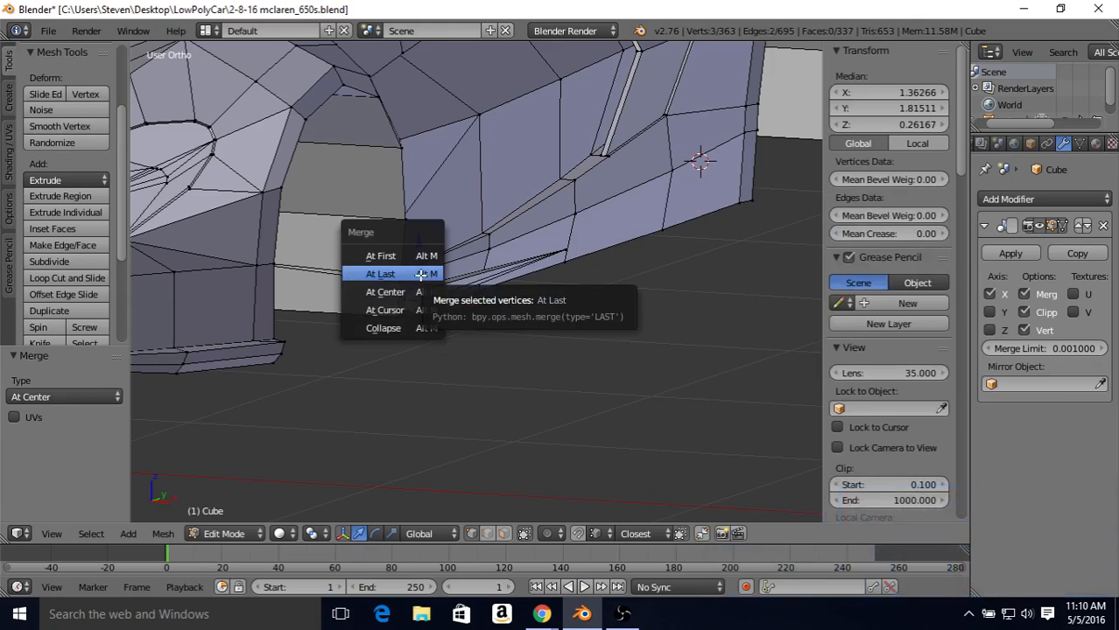
click(421, 274)
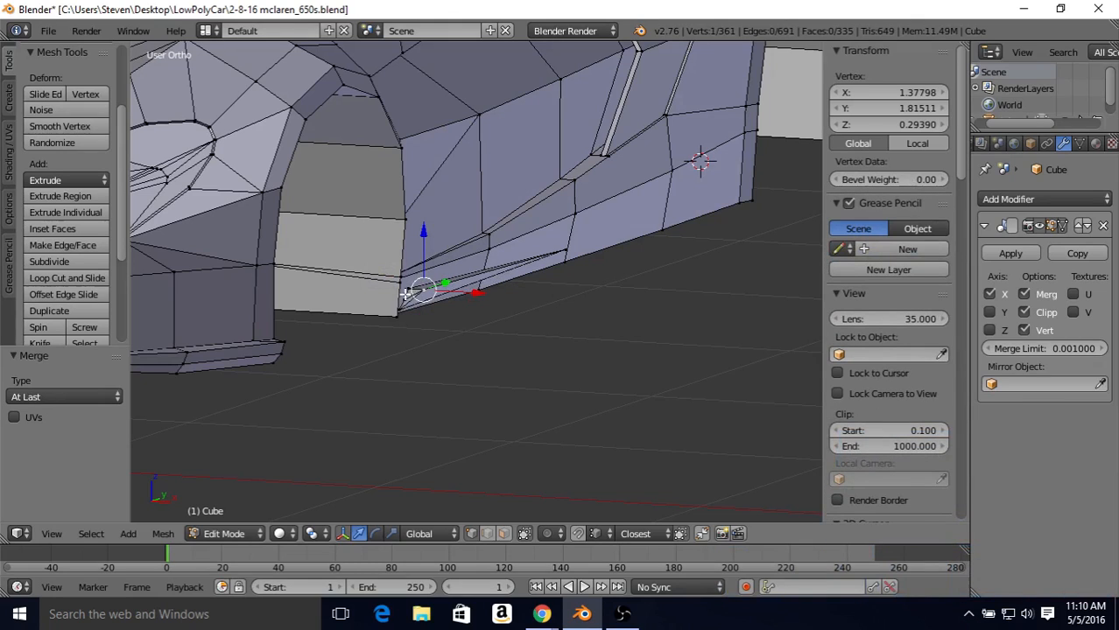
Step: Merge the front end's middle inner vertex into the upper inner one at last, and check the strip's shape in object mode
right_click(405, 297)
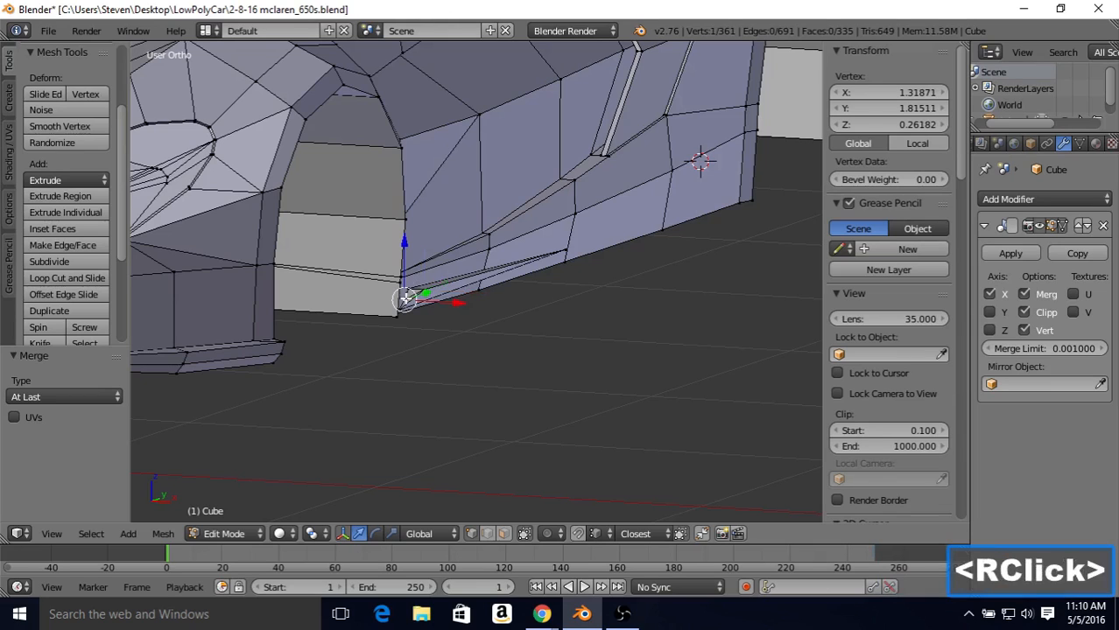
shift+right_click(409, 288)
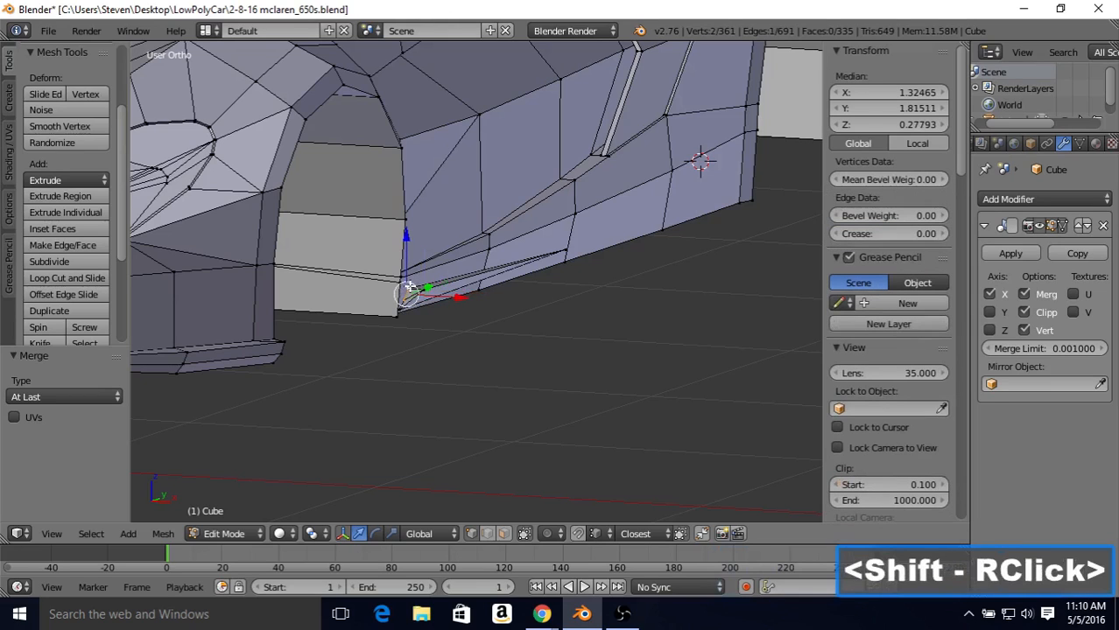
key(alt+m)
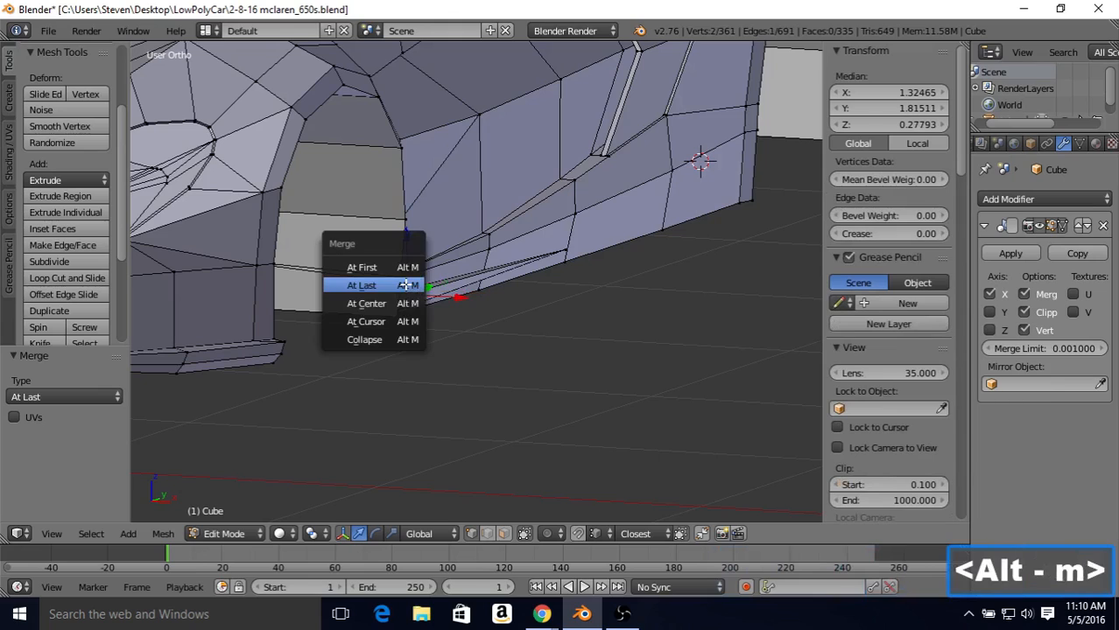
click(405, 285)
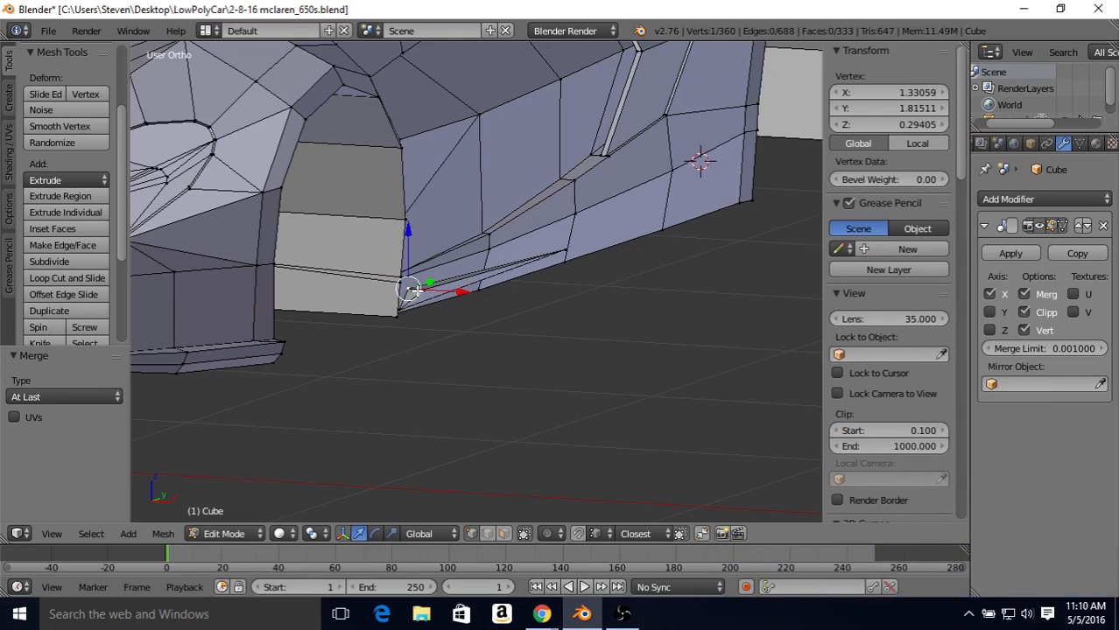
key(Tab)
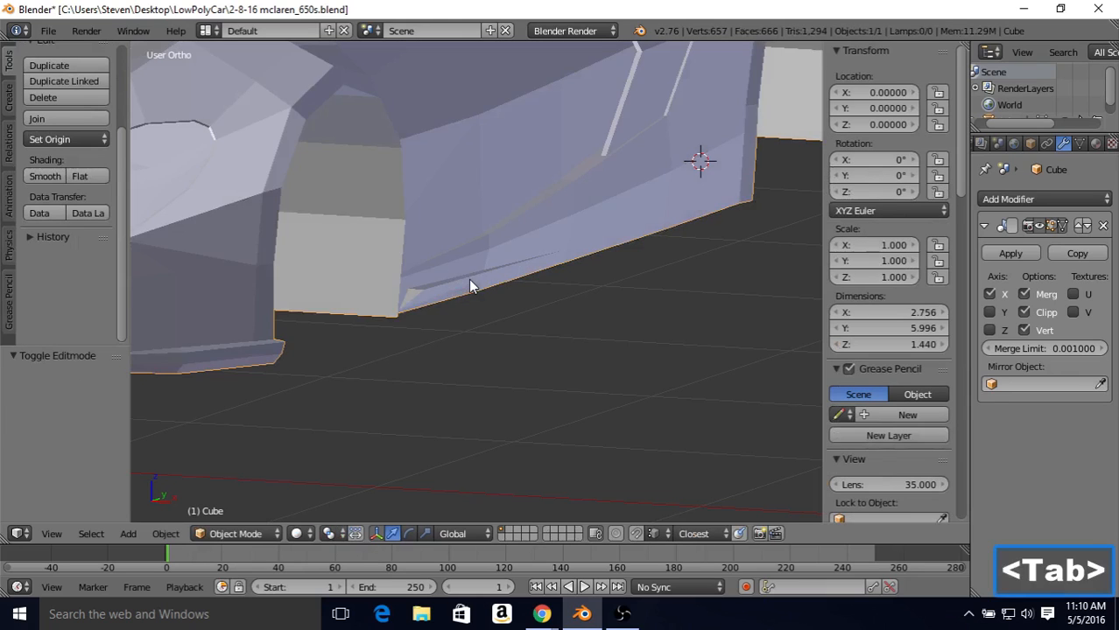
middle_drag(468, 279, 402, 275)
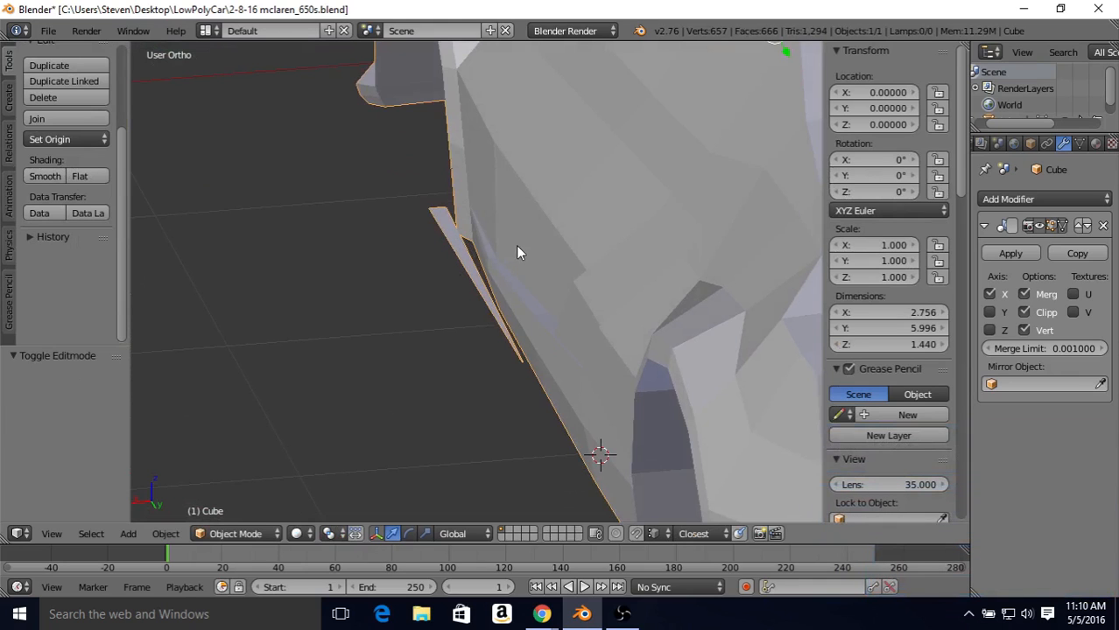
Step: Move the front end's upper inner vertex -0.028 along X, snapping it in line with the wheel arch's lower corner
key(Tab)
middle_drag(399, 230, 429, 292)
right_click(433, 297)
right_click(429, 293)
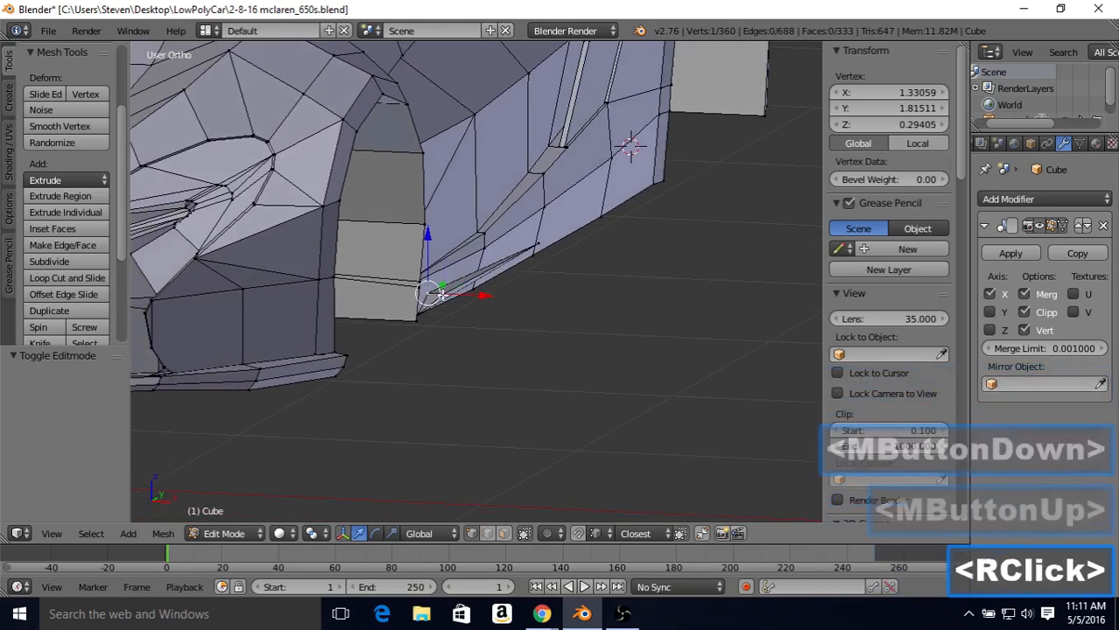
drag(474, 297, 417, 310)
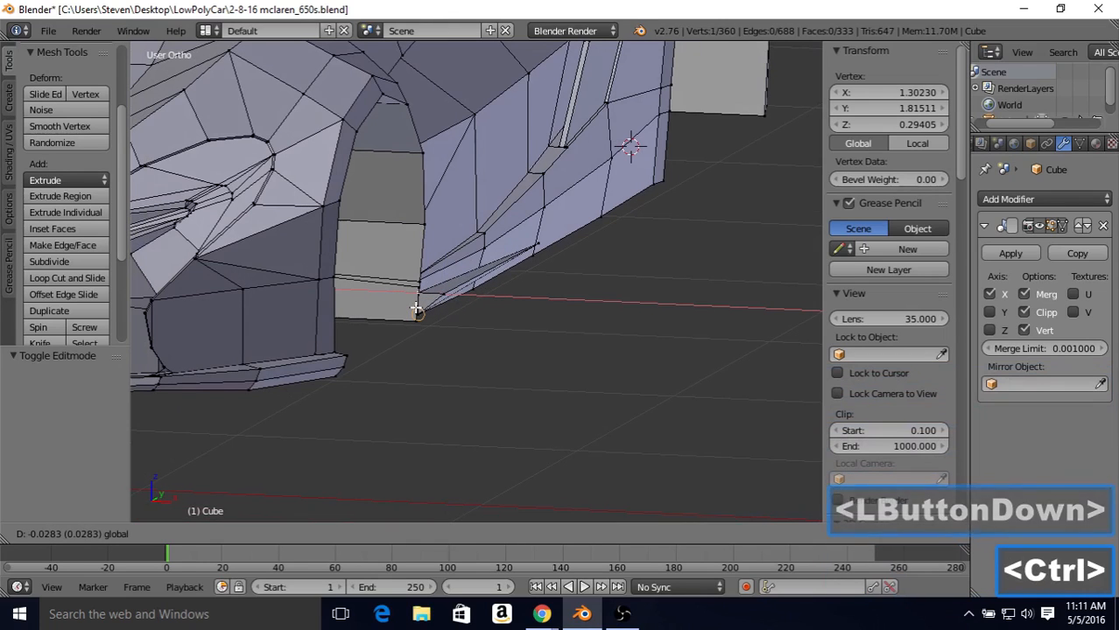
ctrl+drag(417, 311, 417, 310)
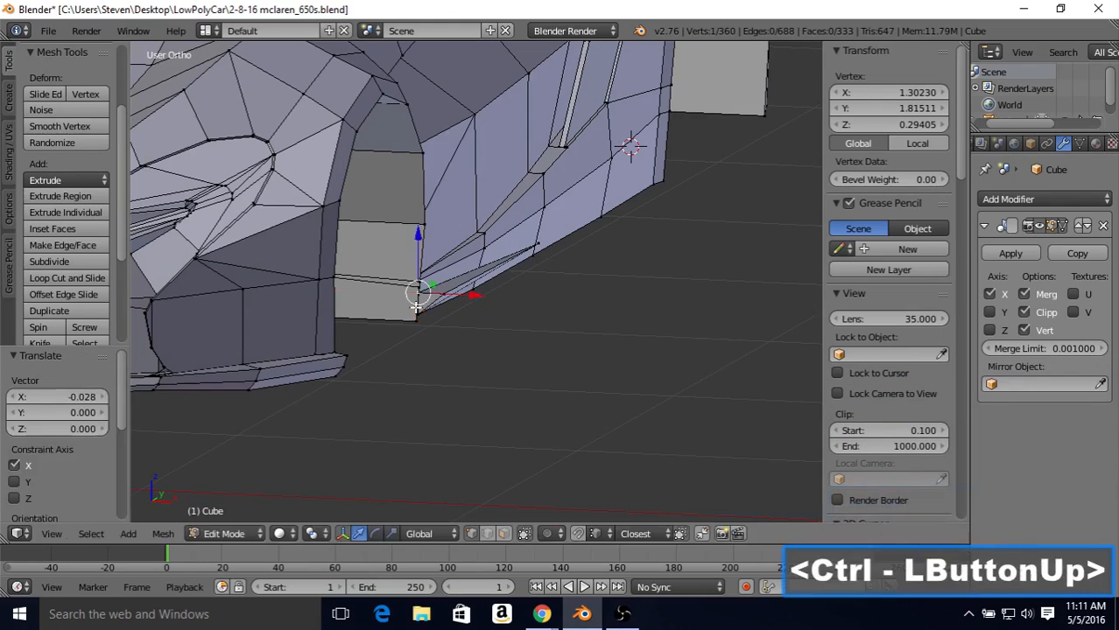
Step: Select the strip's three front vertices and rear tip, and move the whole strip -0.006 along X, snapped to the wheel arch's lower corner
scroll(488, 284, up, 2)
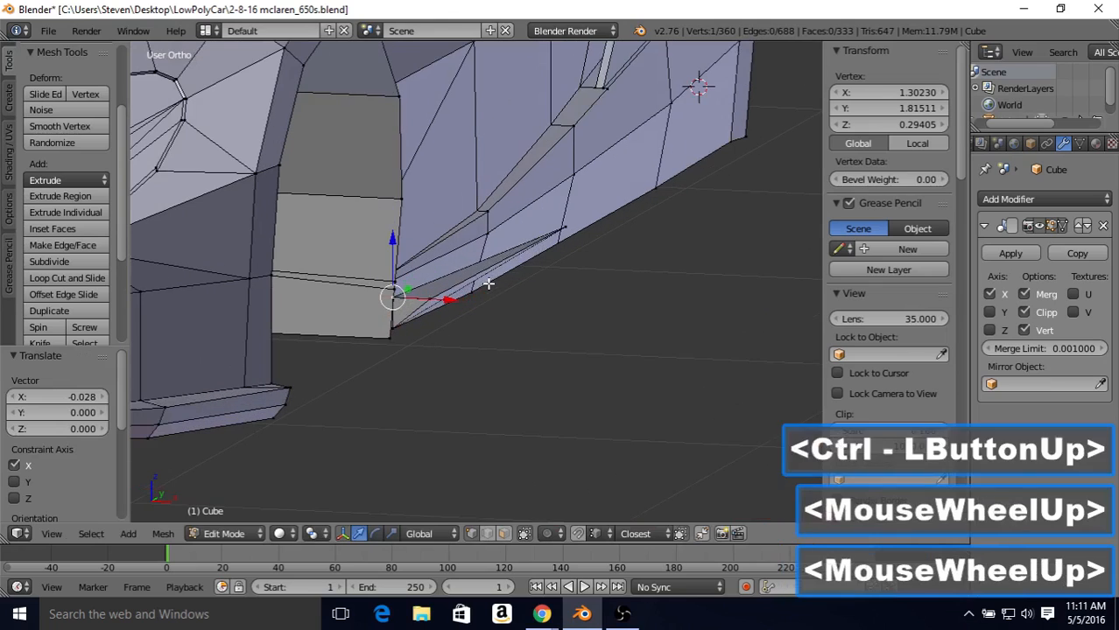
shift+right_click(391, 328)
shift+right_click(425, 301)
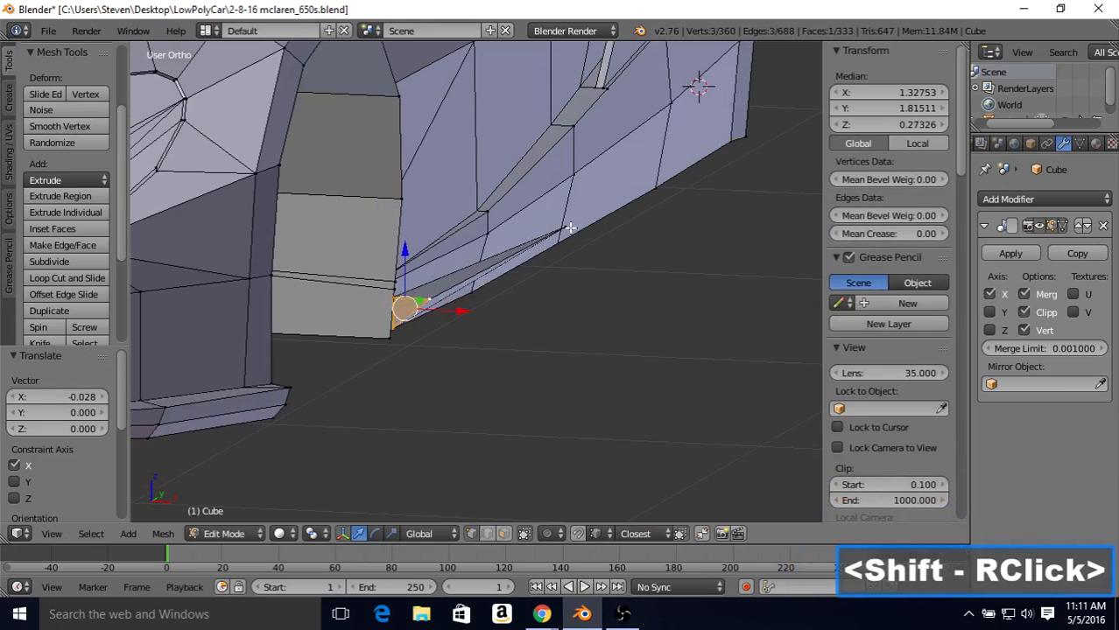
shift+right_click(568, 228)
middle_drag(568, 229, 264, 302)
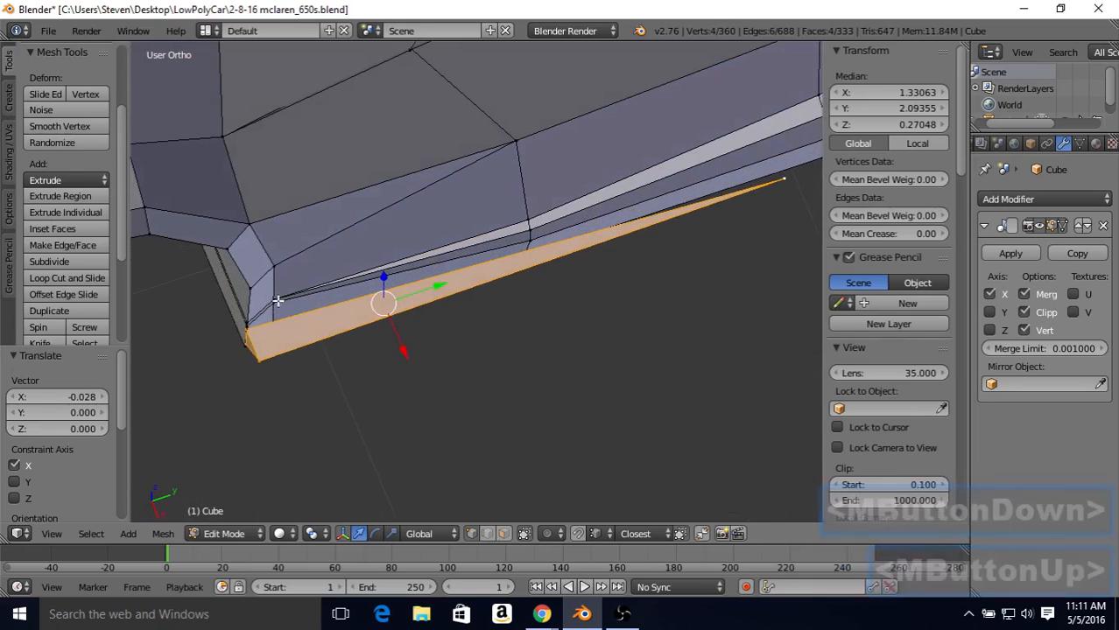
middle_drag(380, 325, 402, 297)
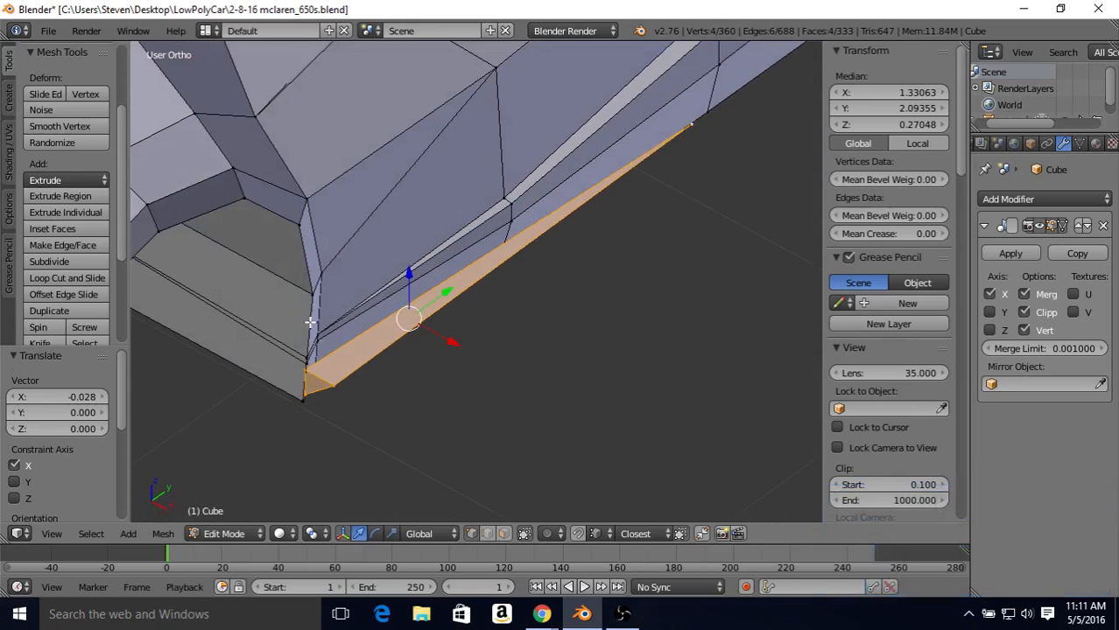
middle_drag(317, 327, 470, 225)
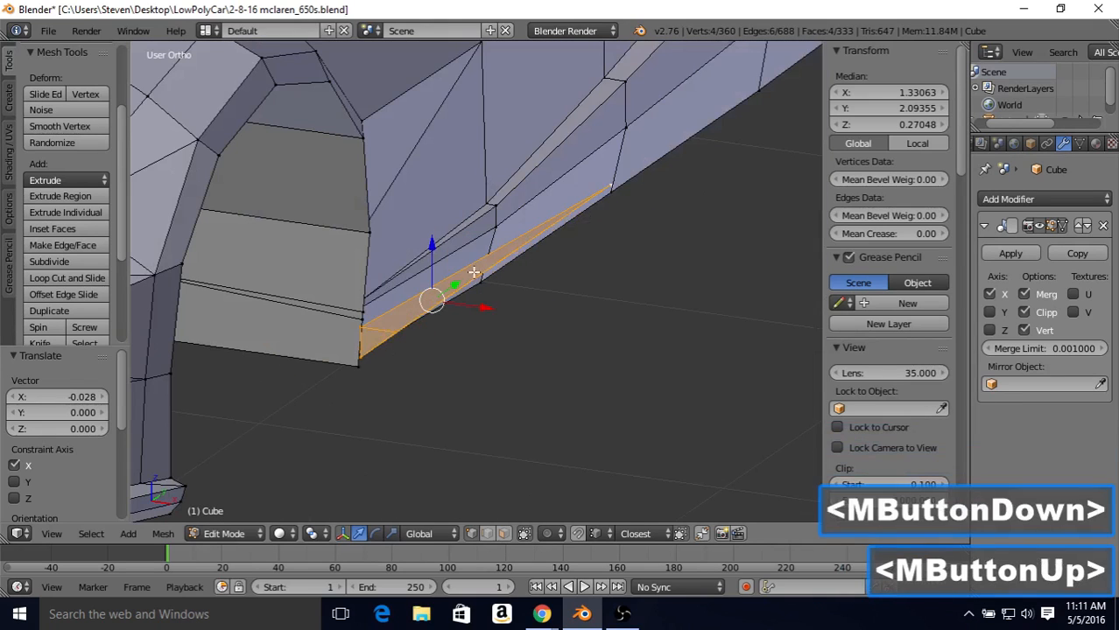
drag(478, 308, 362, 366)
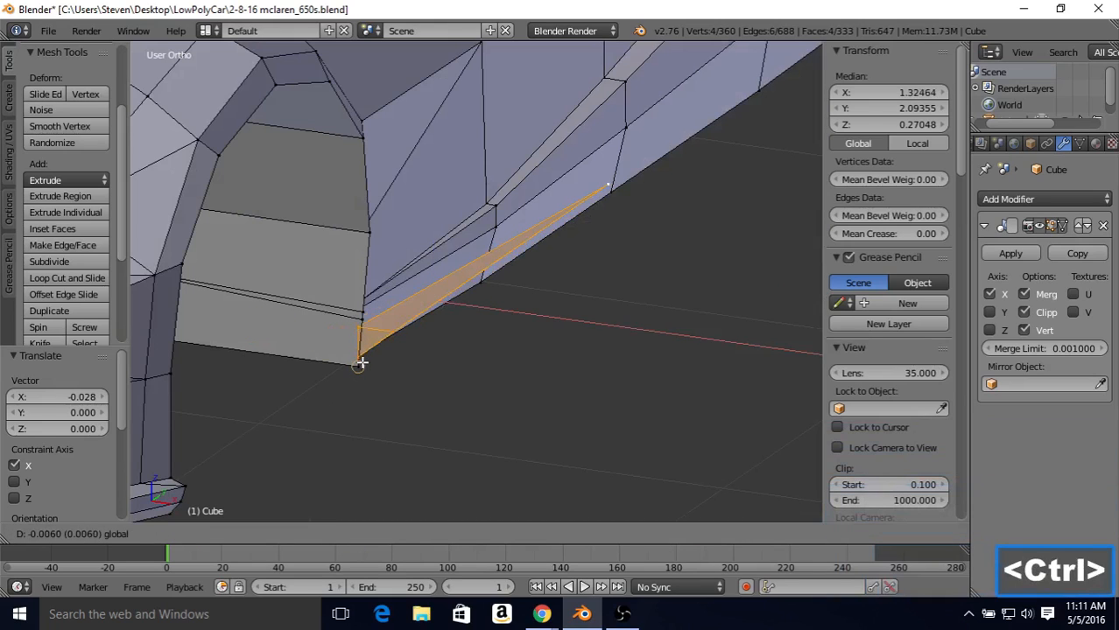
ctrl+drag(362, 365, 363, 366)
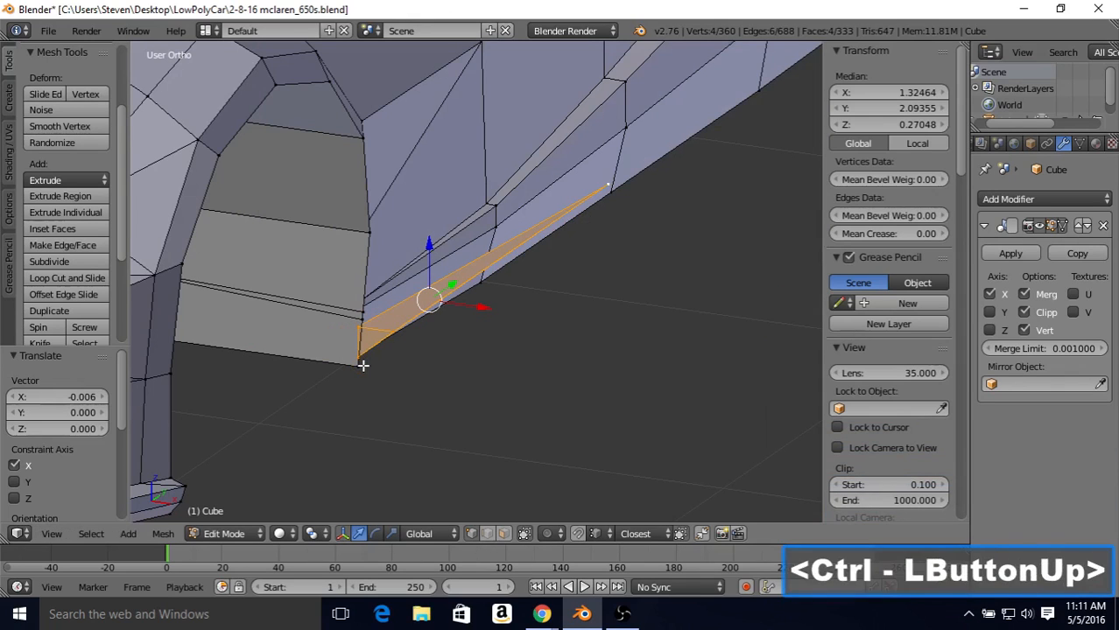
Step: Move the strip's upper inner front vertex 0.009 along X to meet the body edge, and check the result in object mode
right_click(357, 326)
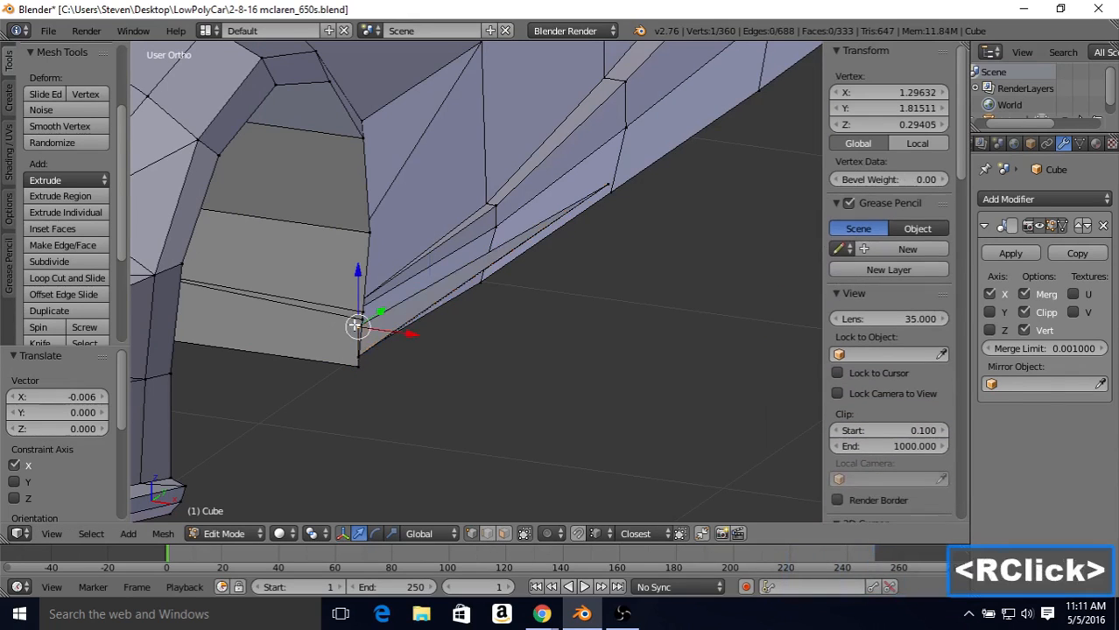
mouse_move(363, 325)
ctrl+mouse_down()
mouse_move(374, 320)
mouse_move(366, 326)
ctrl+mouse_up()
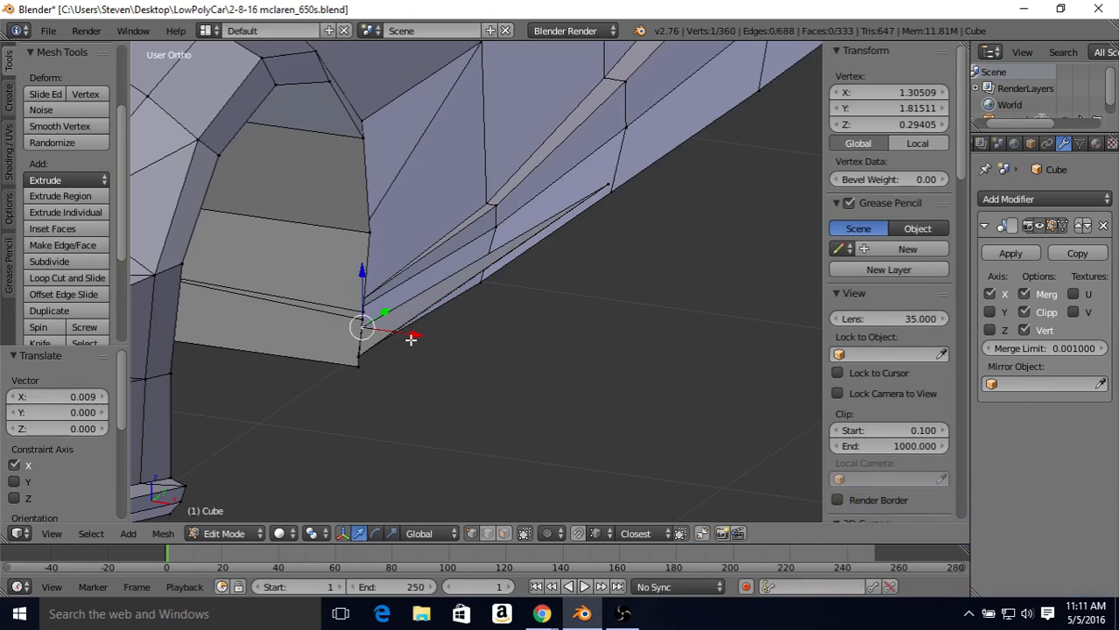
key(Tab)
middle_drag(443, 353, 449, 276)
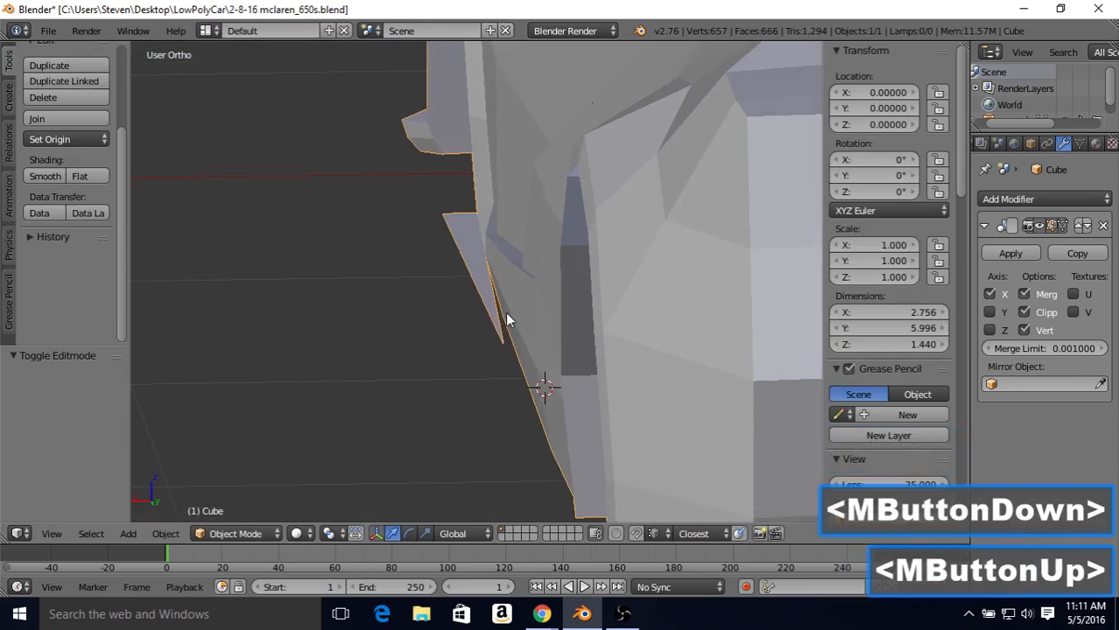
Step: Move the strip's rear tip vertex inward along X to 1.31114 so it meets the body side, checking it in object mode
key(Tab)
right_click(498, 340)
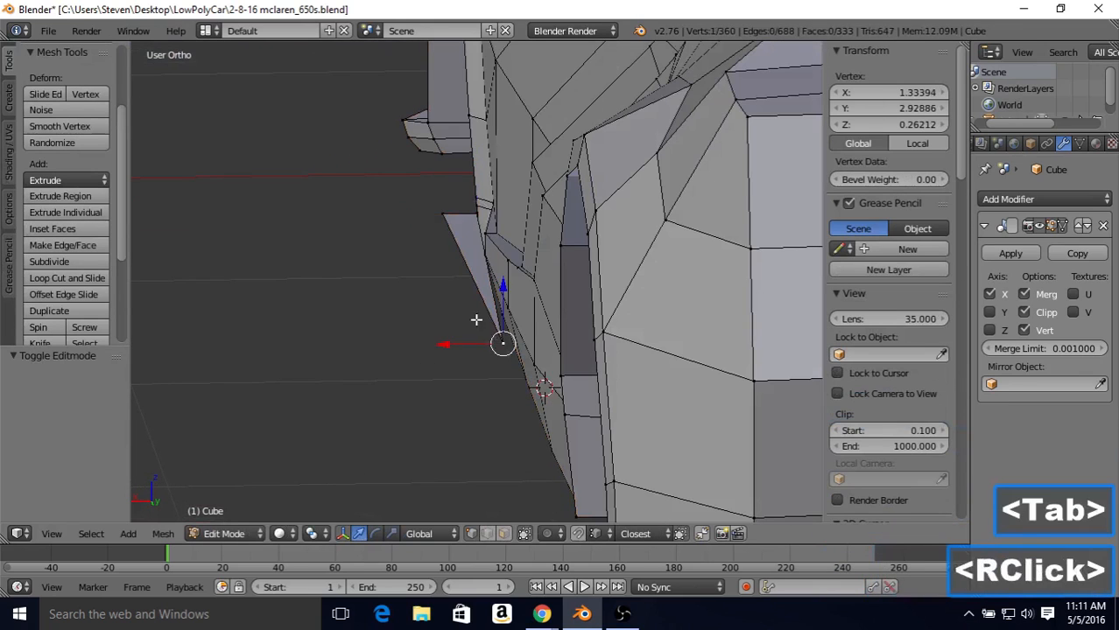
middle_drag(475, 320, 513, 354)
drag(491, 344, 498, 343)
key(Tab)
mouse_move(493, 298)
middle_down()
mouse_move(561, 334)
mouse_move(527, 302)
mouse_move(486, 295)
mouse_move(497, 287)
middle_up()
key(Tab)
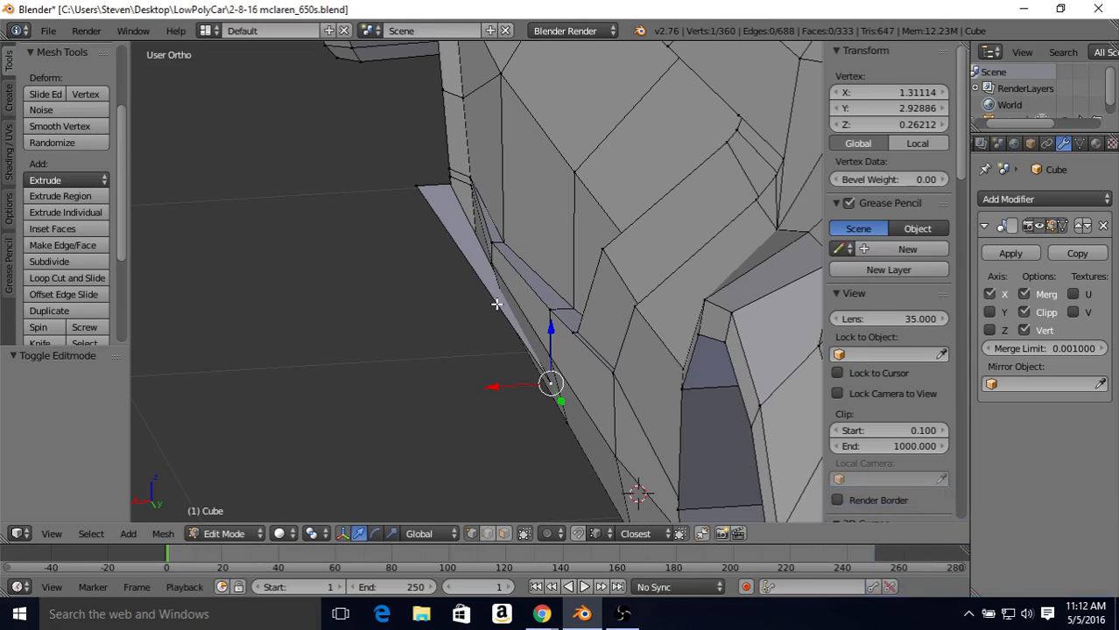
middle_drag(466, 246, 569, 281)
middle_click(473, 257)
key(Tab)
key(Tab)
key(ctrl+r)
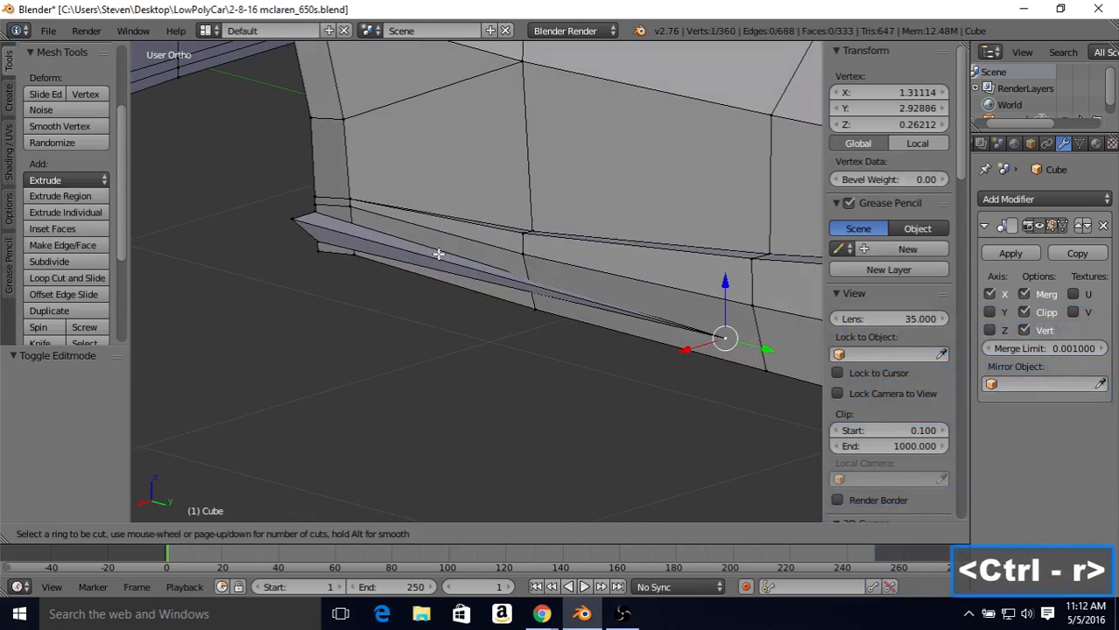
right_click(435, 253)
Step: Select the side skirt strip's three lengthwise edges and subdivide them with one cut
middle_drag(435, 253, 490, 429)
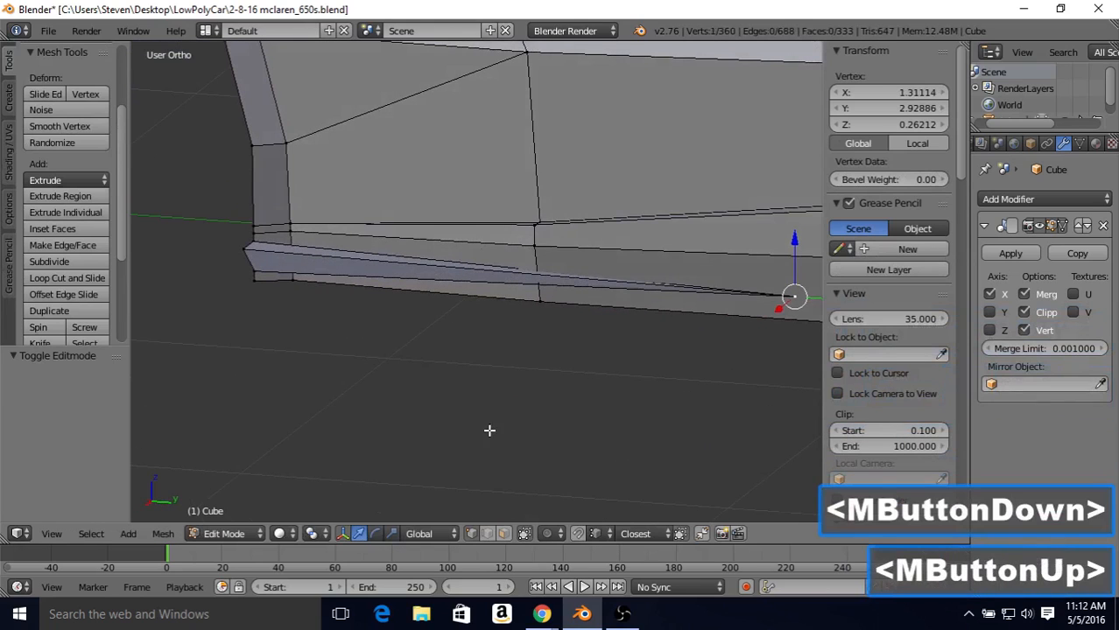
click(484, 535)
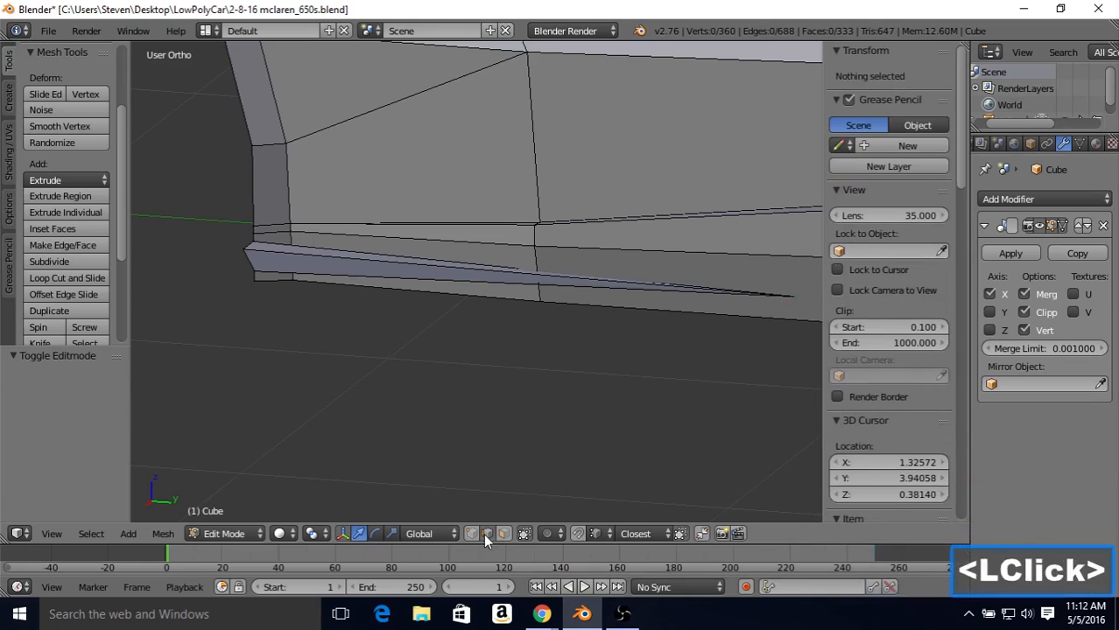
right_click(457, 268)
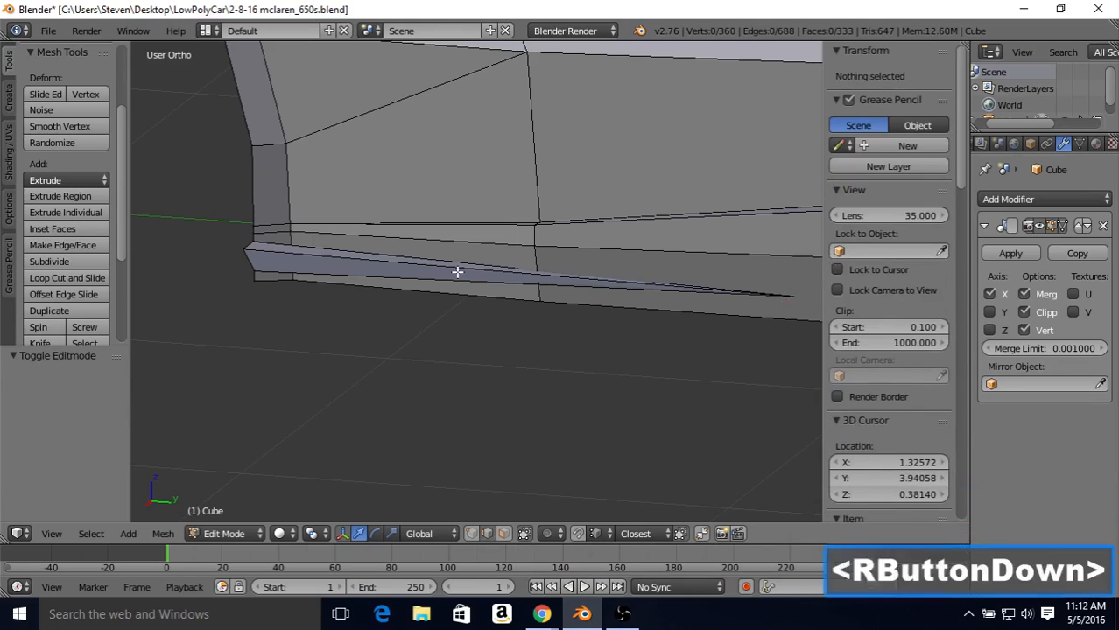
shift+right_click(446, 267)
shift+right_click(446, 280)
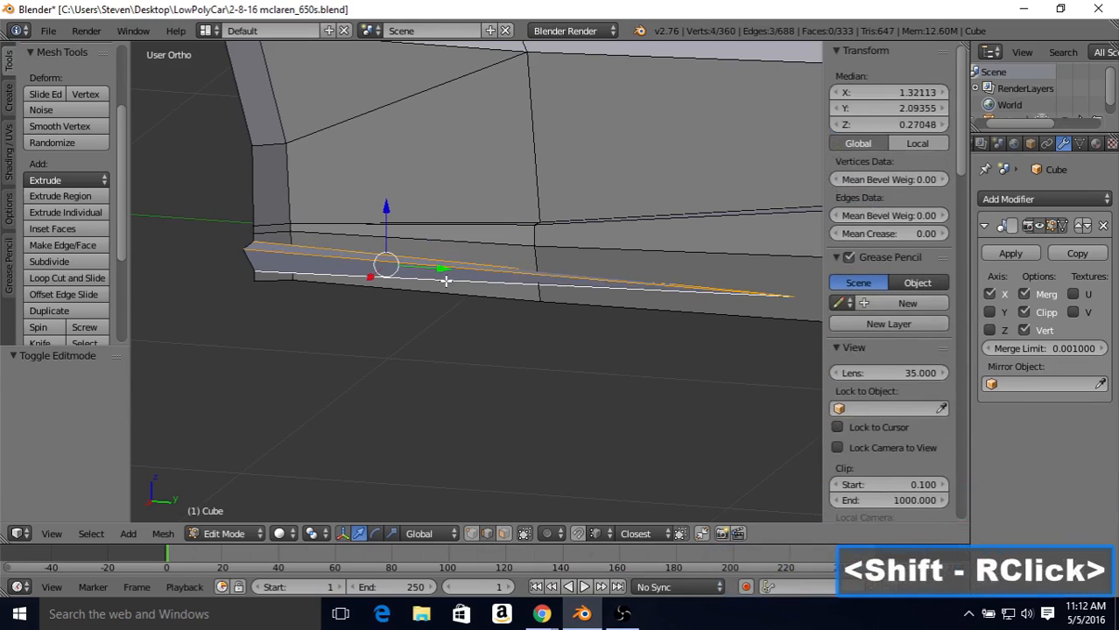
click(57, 263)
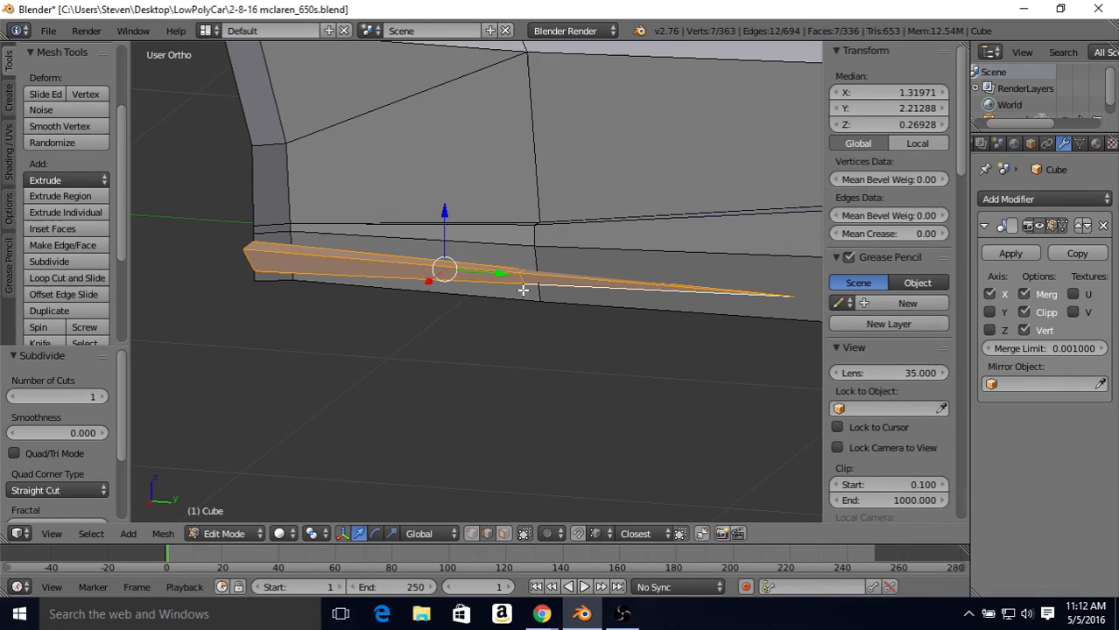
Step: Select the strip's new middle edge loop and slide its vertices toward the rear tip by a factor of 0.053, in line with the body's vertical edge
middle_drag(517, 264, 537, 277)
scroll(537, 277, up, 1)
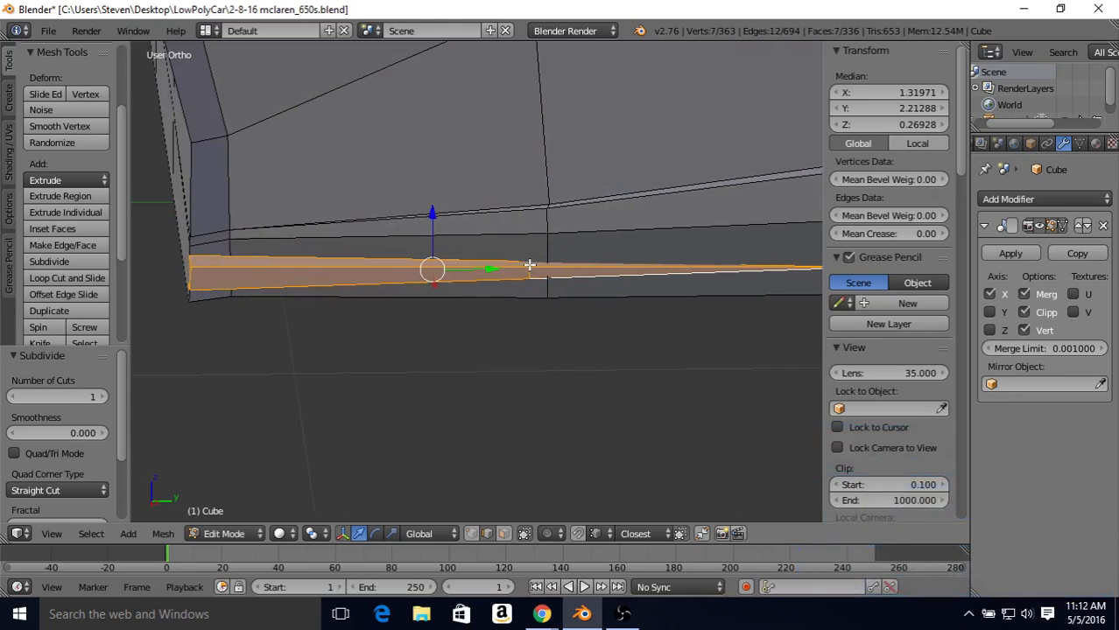
key(alt)
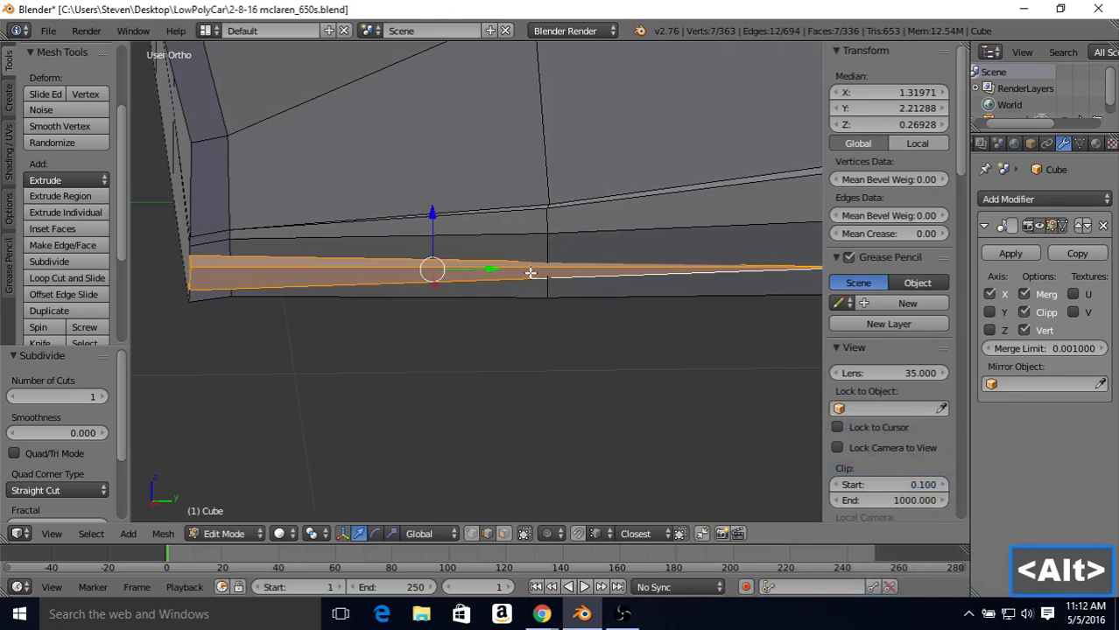
alt+right_click(530, 273)
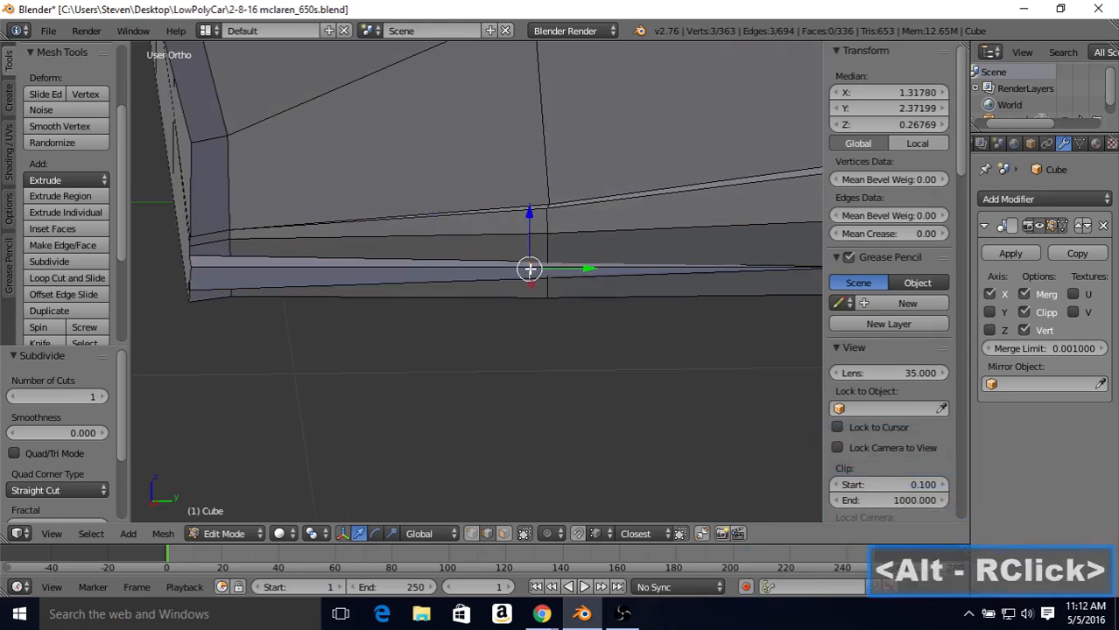
key(z)
mouse_move(529, 269)
middle_down()
mouse_move(605, 234)
mouse_move(492, 263)
middle_up()
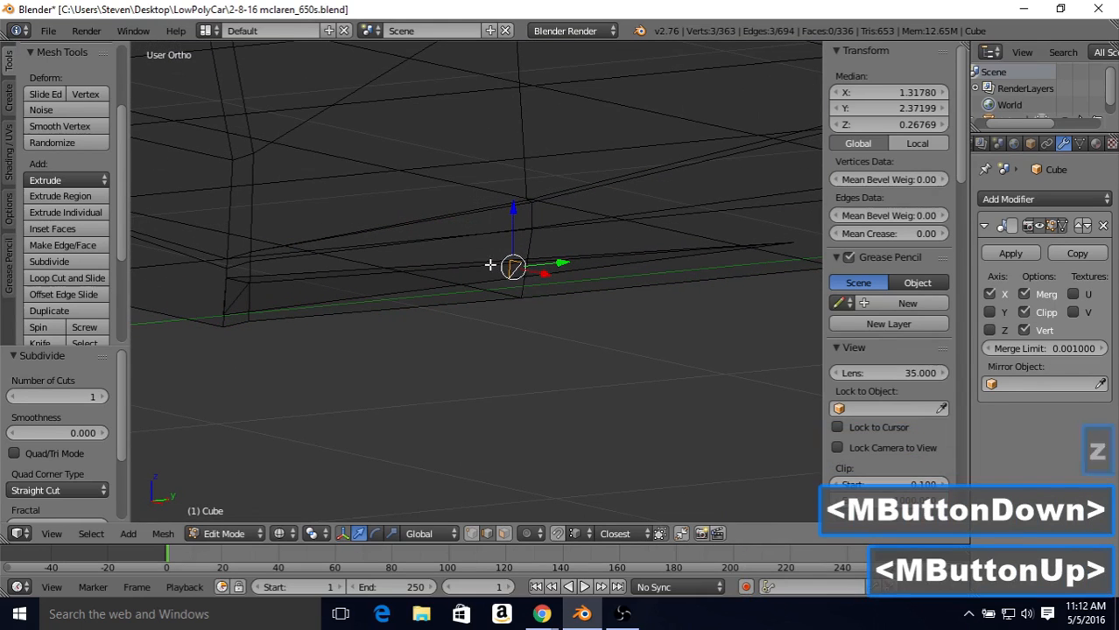
key(z)
mouse_move(569, 255)
middle_down()
mouse_move(584, 230)
mouse_move(525, 237)
middle_up()
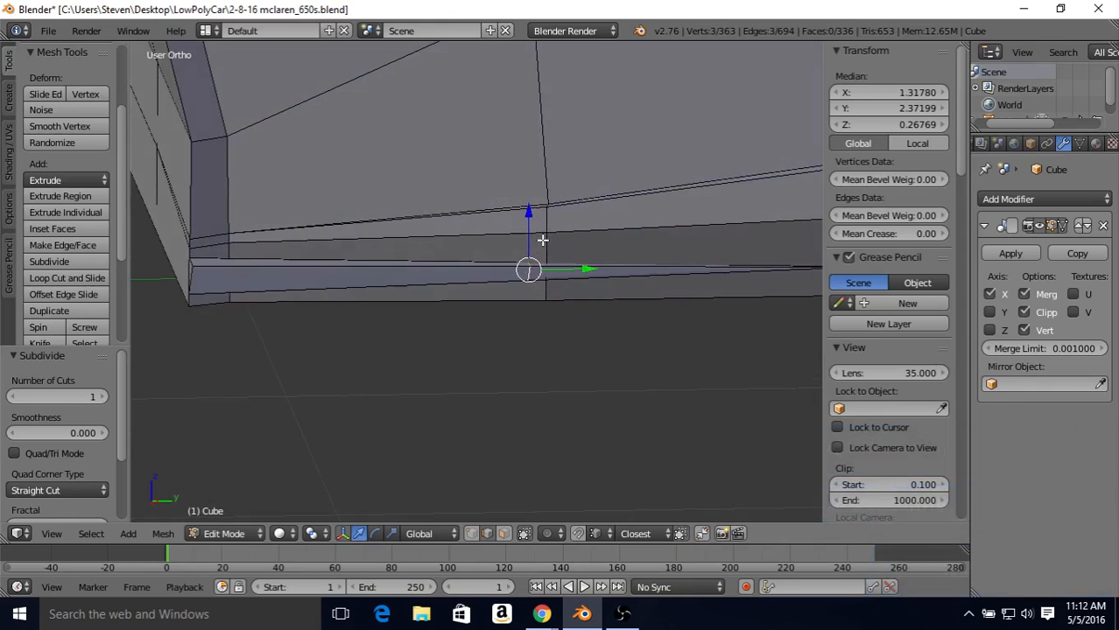
key(shift+v)
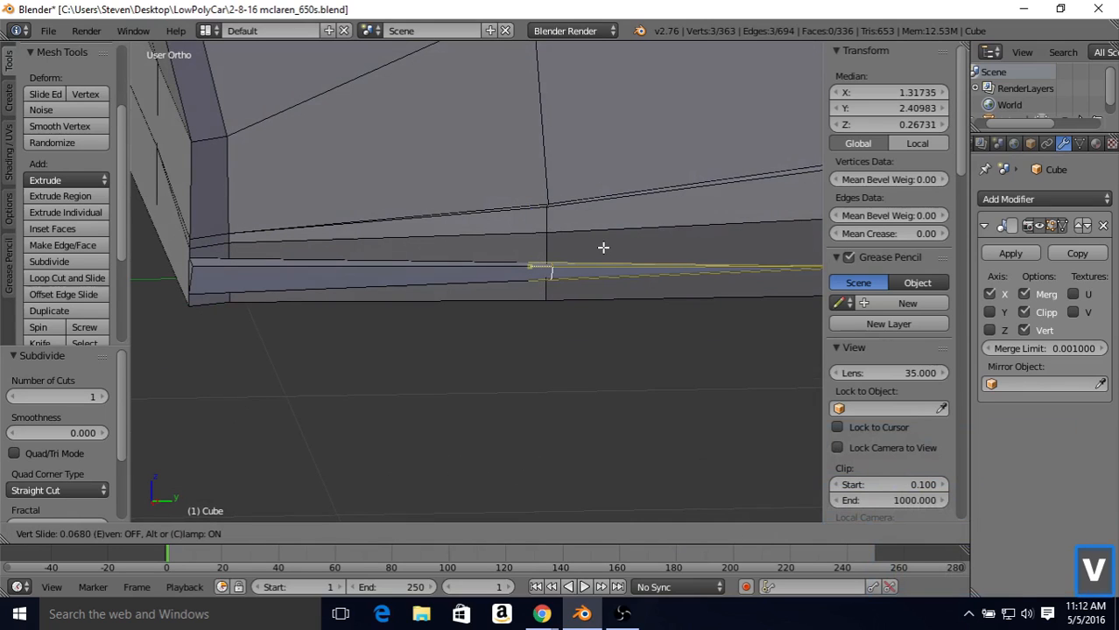
click(595, 252)
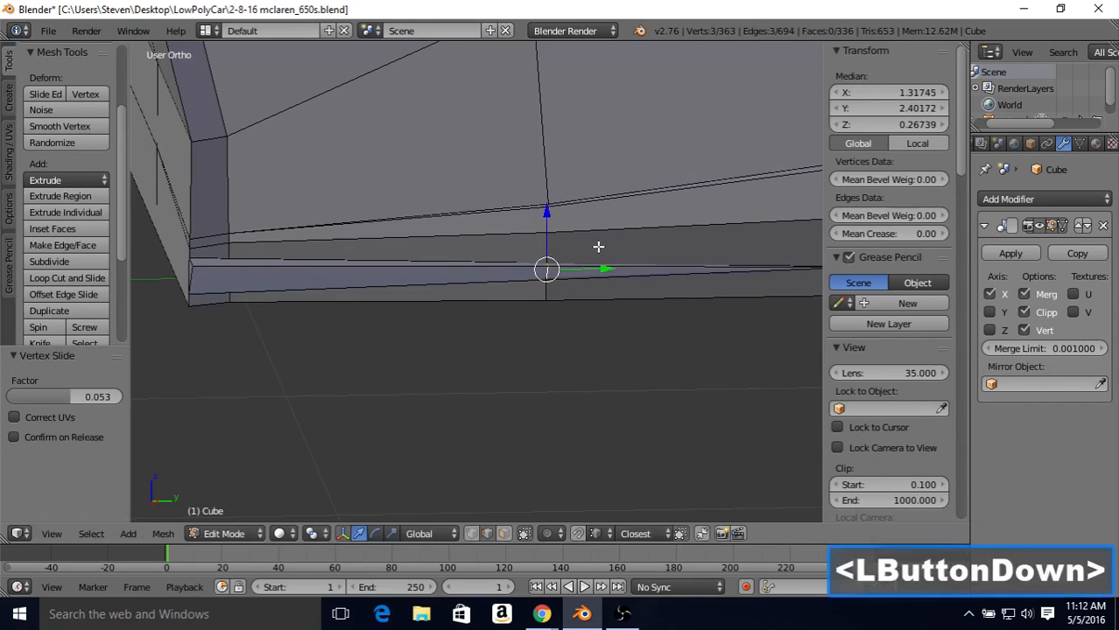
Step: Move the strip's middle edge loop 0.009 outward along X
middle_drag(554, 296, 416, 319)
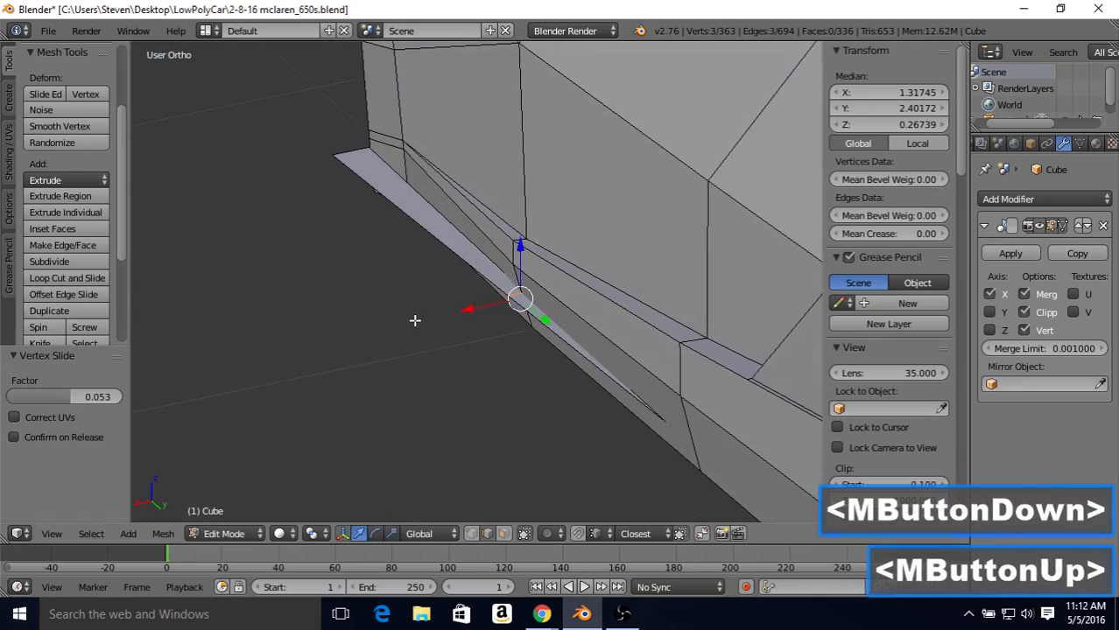
drag(475, 308, 471, 307)
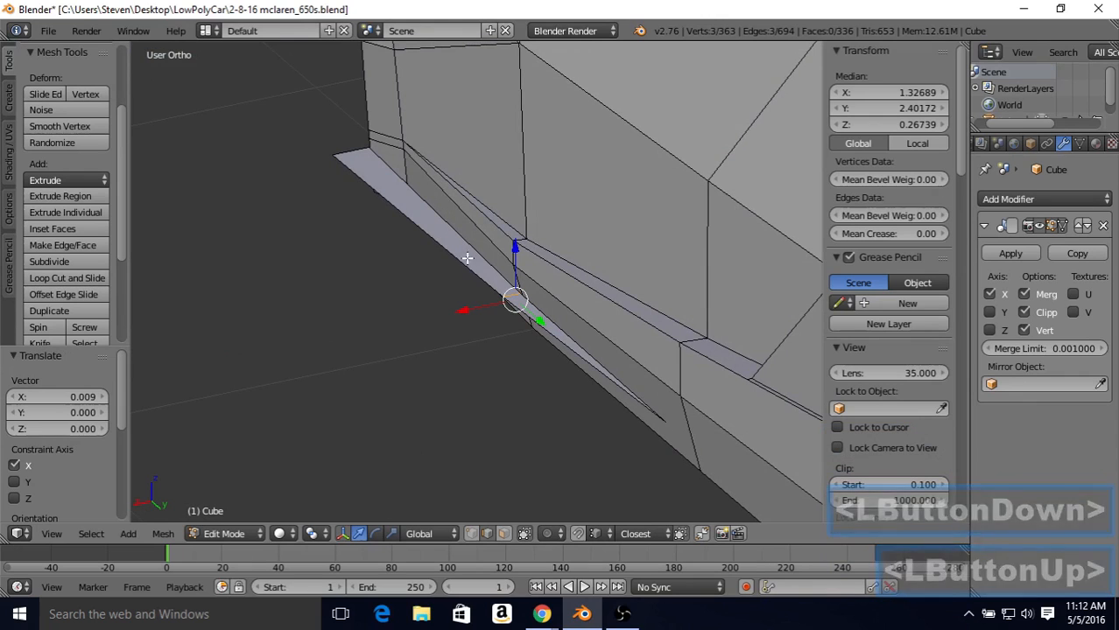
middle_drag(439, 187, 490, 219)
middle_drag(490, 219, 370, 277)
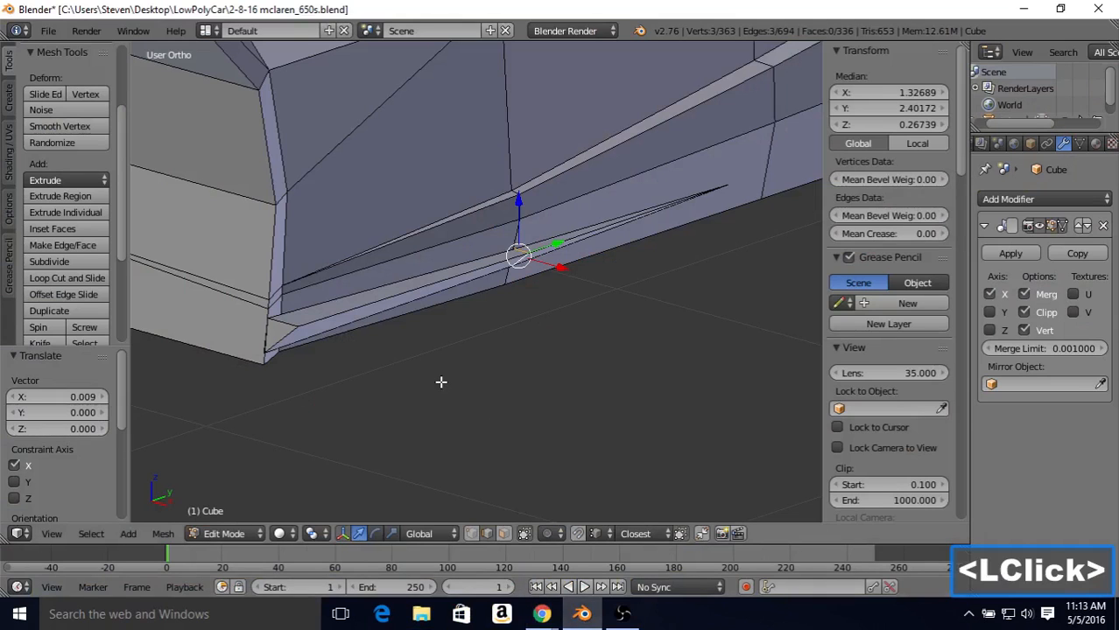
Step: Inset the strip's triangular front end face with a thickness of 0.0094
click(504, 534)
right_click(273, 329)
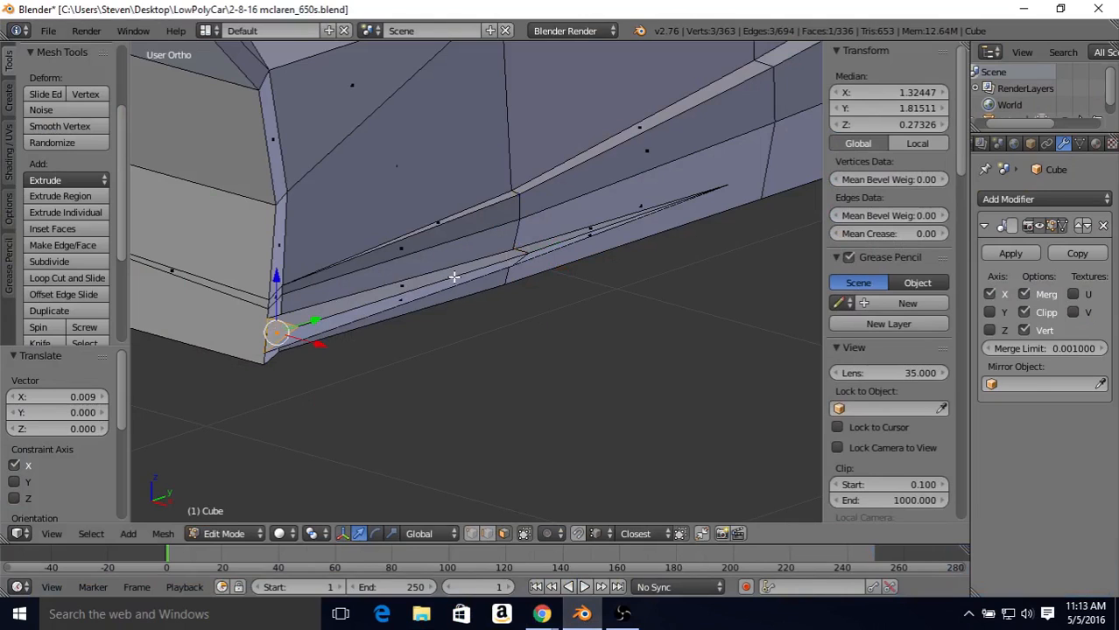
key(i)
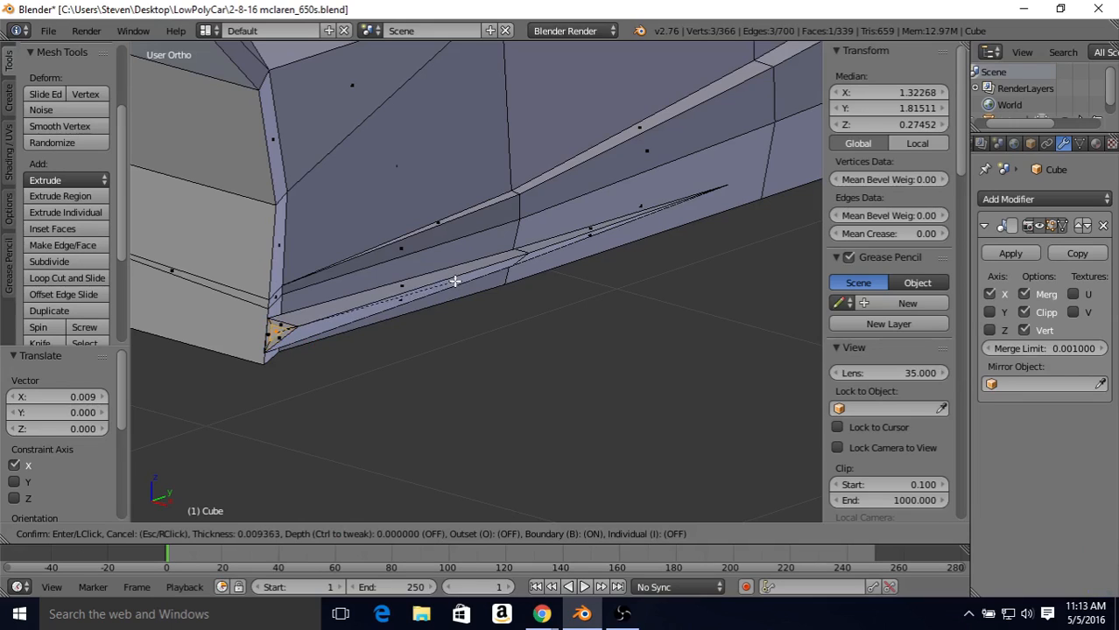
click(455, 281)
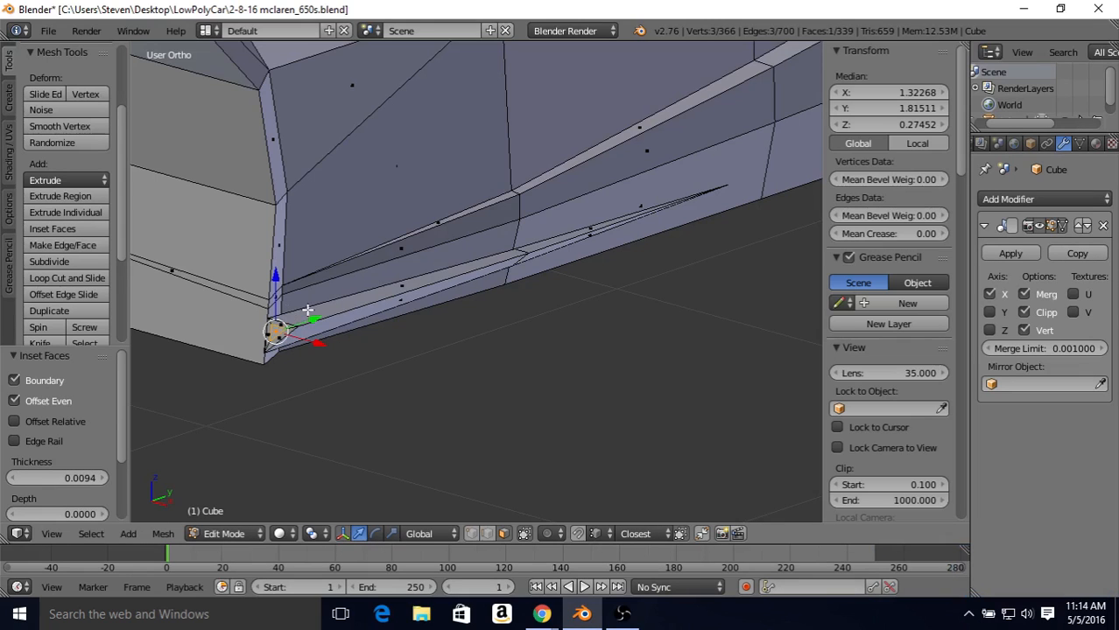
Step: Delete the inset face at the strip's front end to open it, and check the strip in object mode
middle_drag(316, 349, 409, 331)
key(Delete)
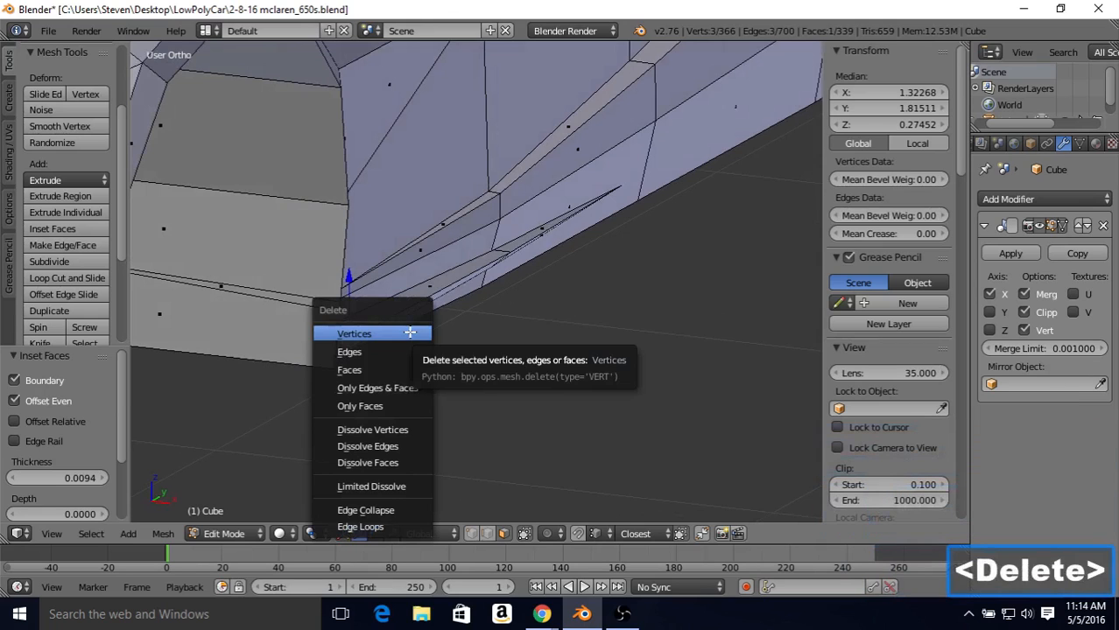
click(365, 370)
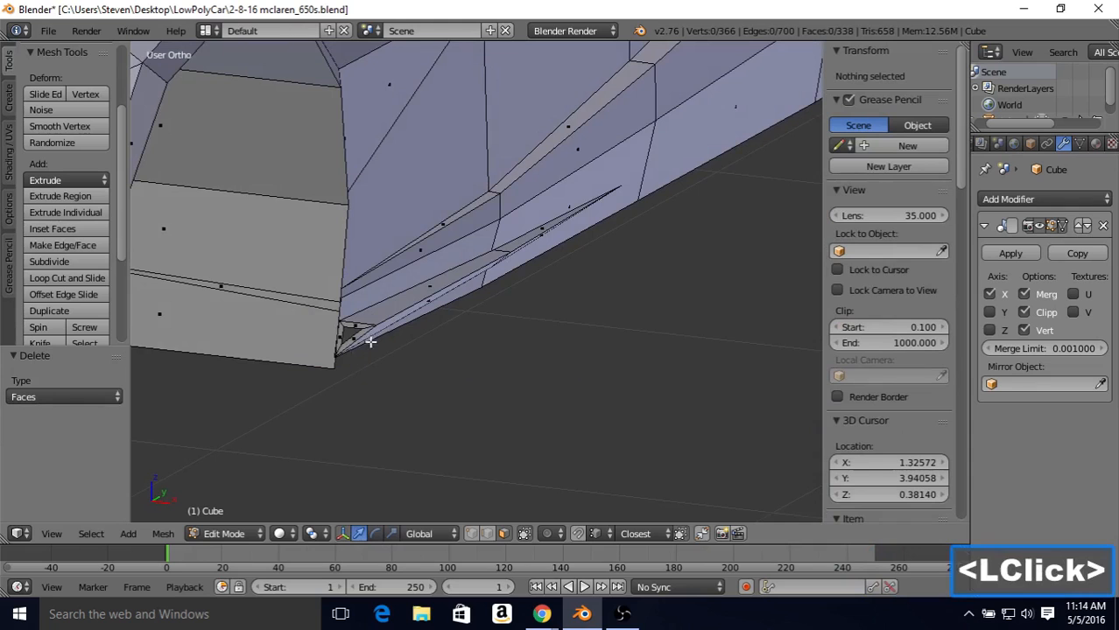
key(Tab)
middle_drag(355, 350, 457, 428)
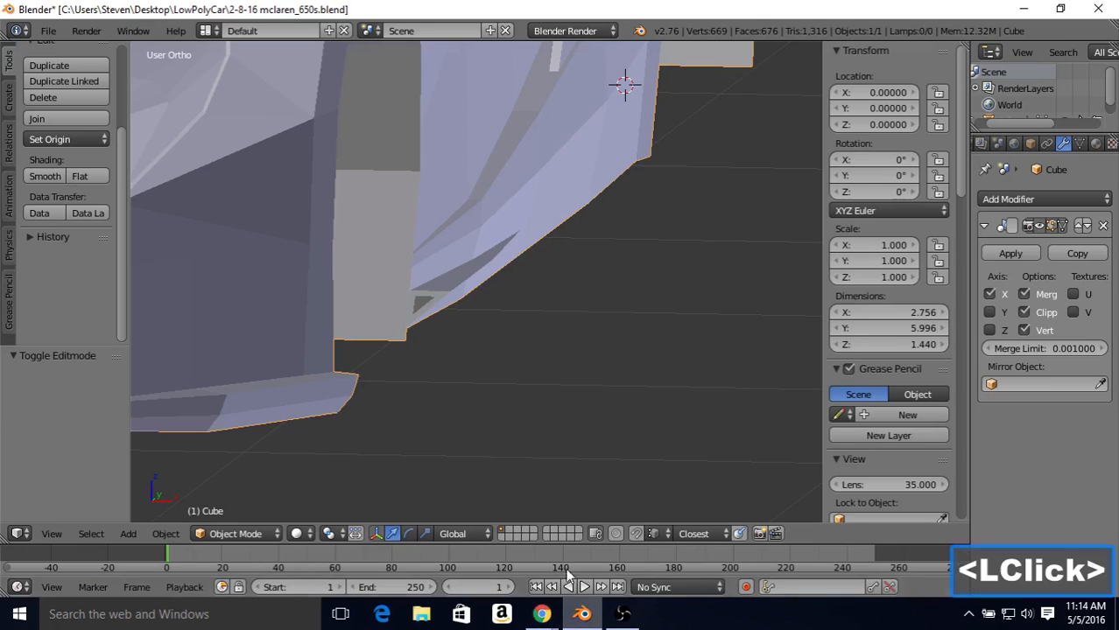
middle_drag(564, 357, 452, 310)
key(Tab)
key(Tab)
scroll(452, 310, up, 1)
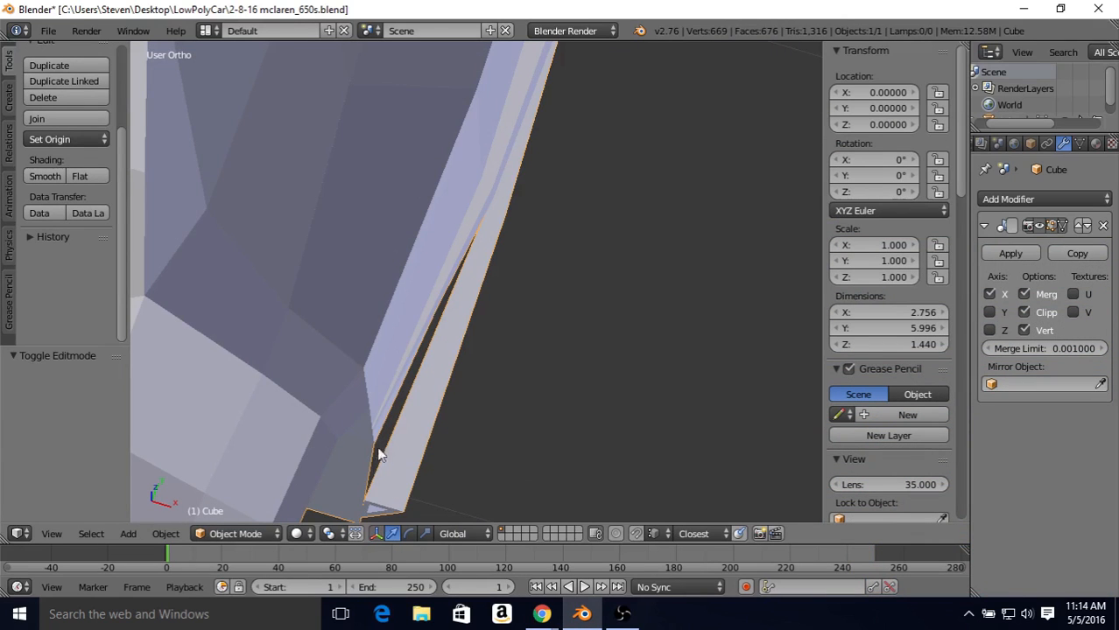
middle_drag(397, 430, 325, 391)
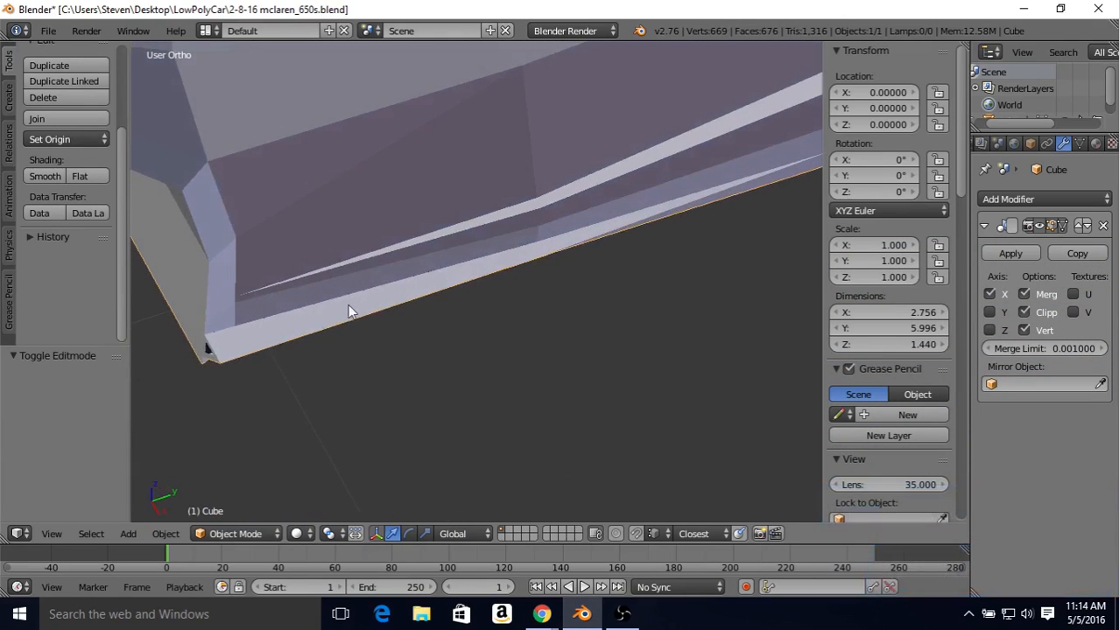
Step: Select the body's three lower vertices just behind the wheel arch edge, move them 0.035 along X toward the strip, and check the body in object mode
key(Tab)
middle_drag(350, 310, 245, 250)
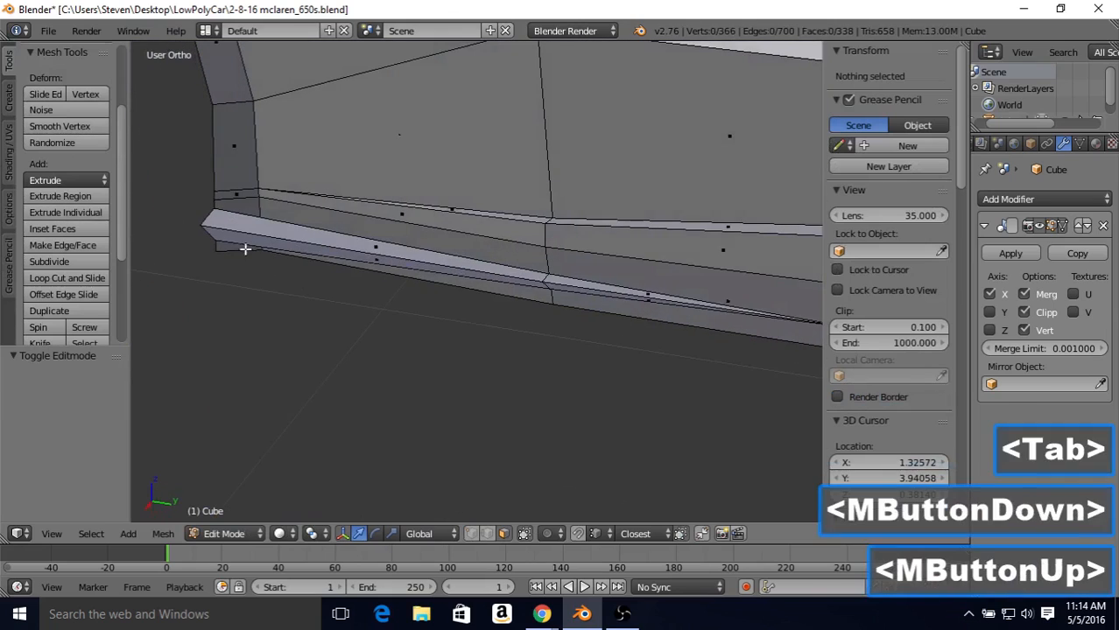
click(472, 533)
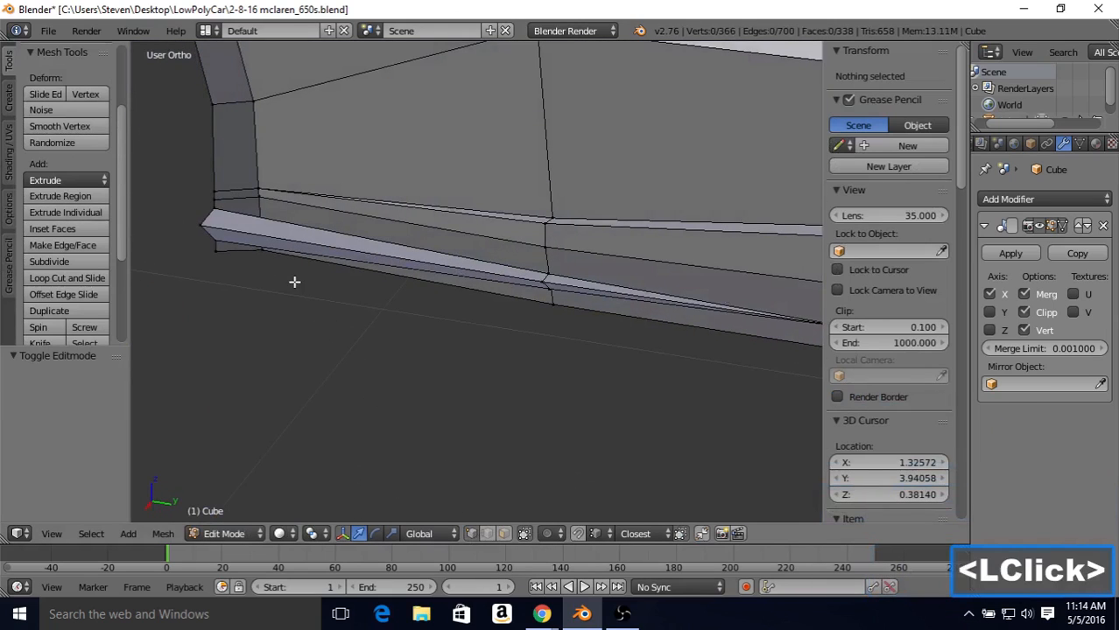
right_click(266, 200)
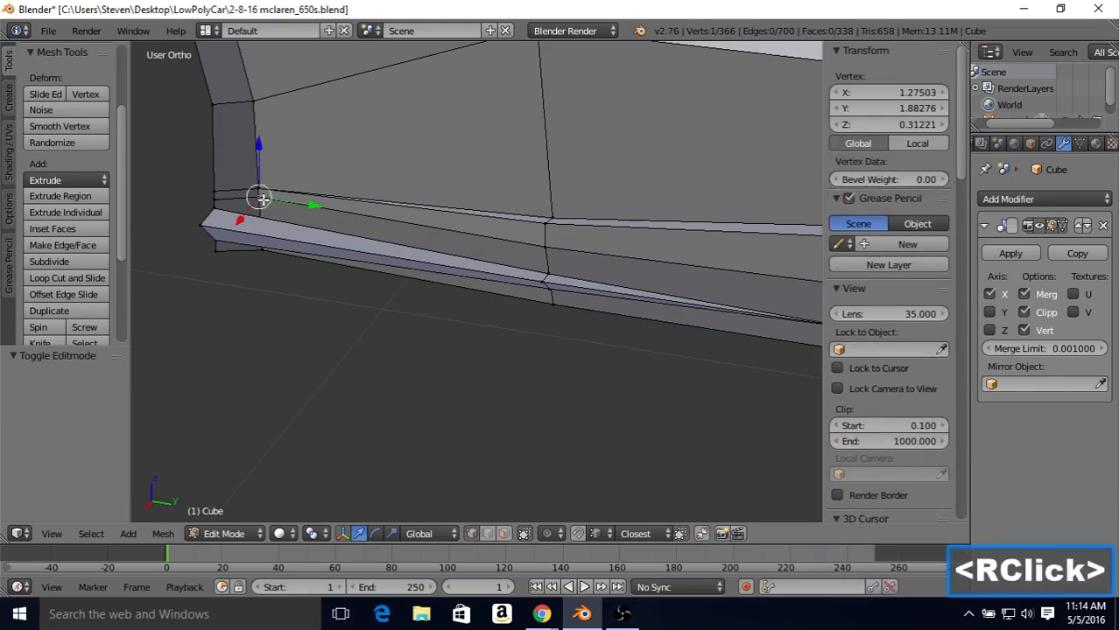
shift+right_click(261, 189)
middle_drag(287, 180, 282, 208)
shift+right_click(257, 260)
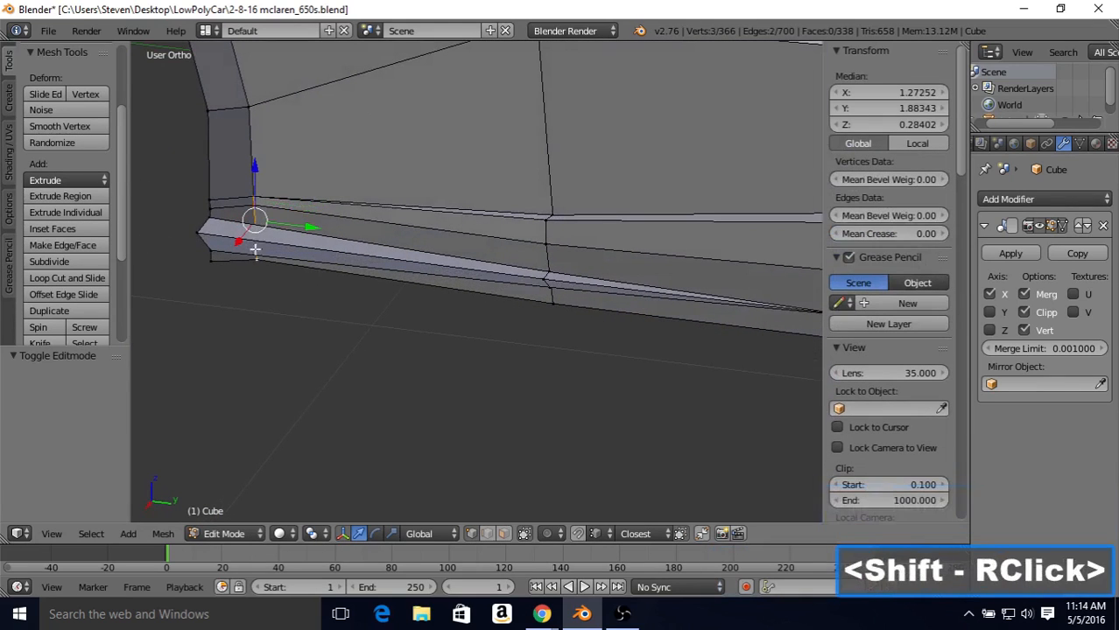
middle_drag(297, 147, 260, 209)
drag(265, 175, 254, 179)
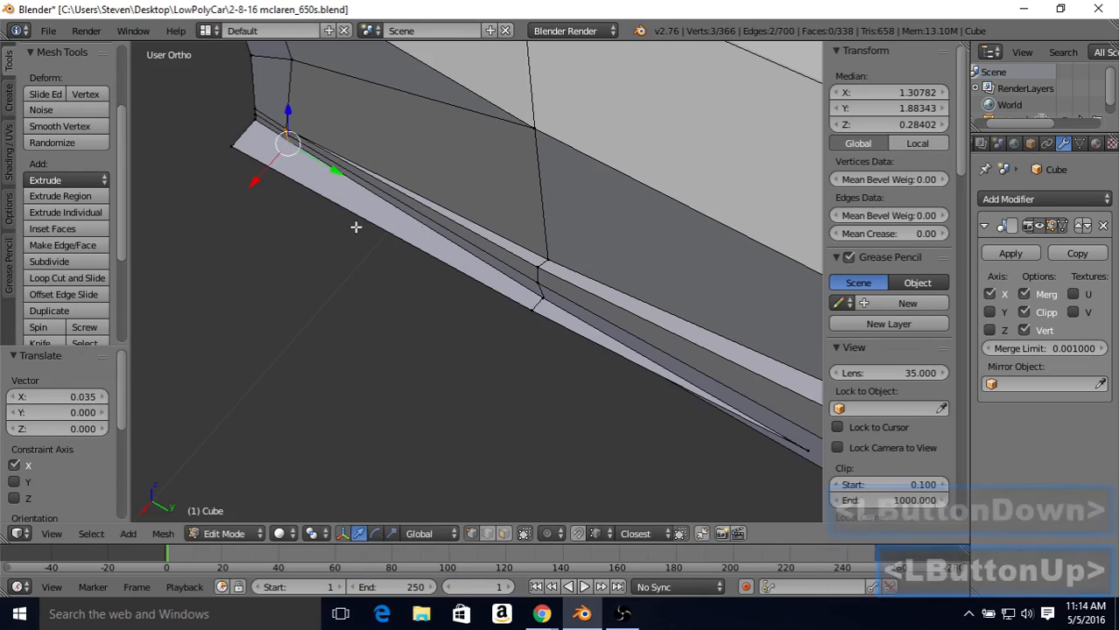
middle_drag(357, 228, 348, 135)
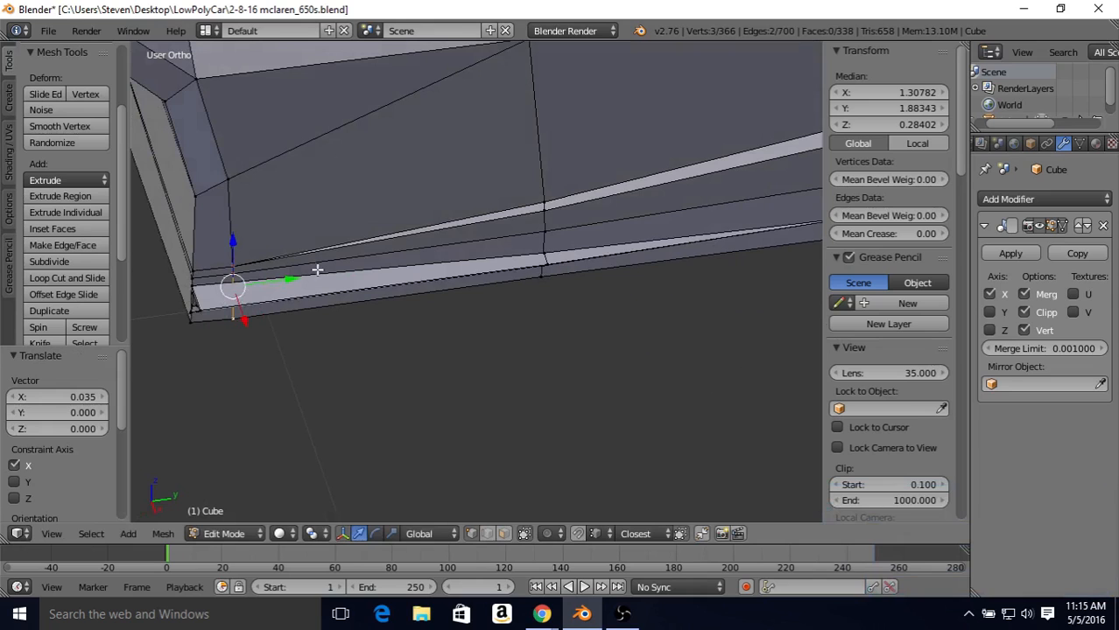
scroll(316, 269, down, 3)
middle_drag(317, 267, 319, 215)
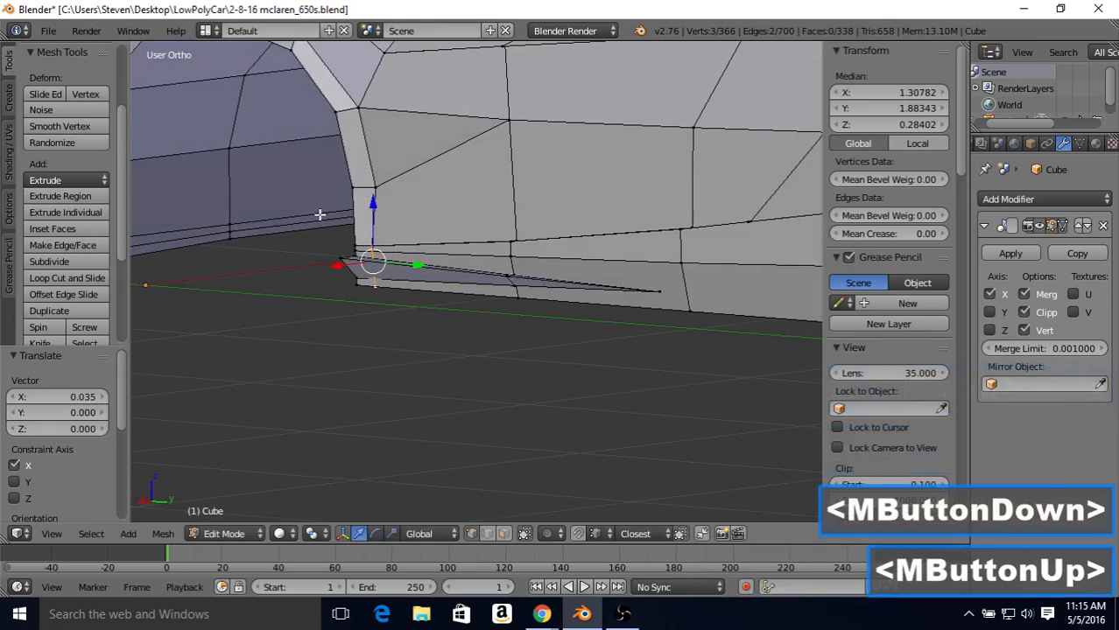
key(Tab)
scroll(341, 197, down, 4)
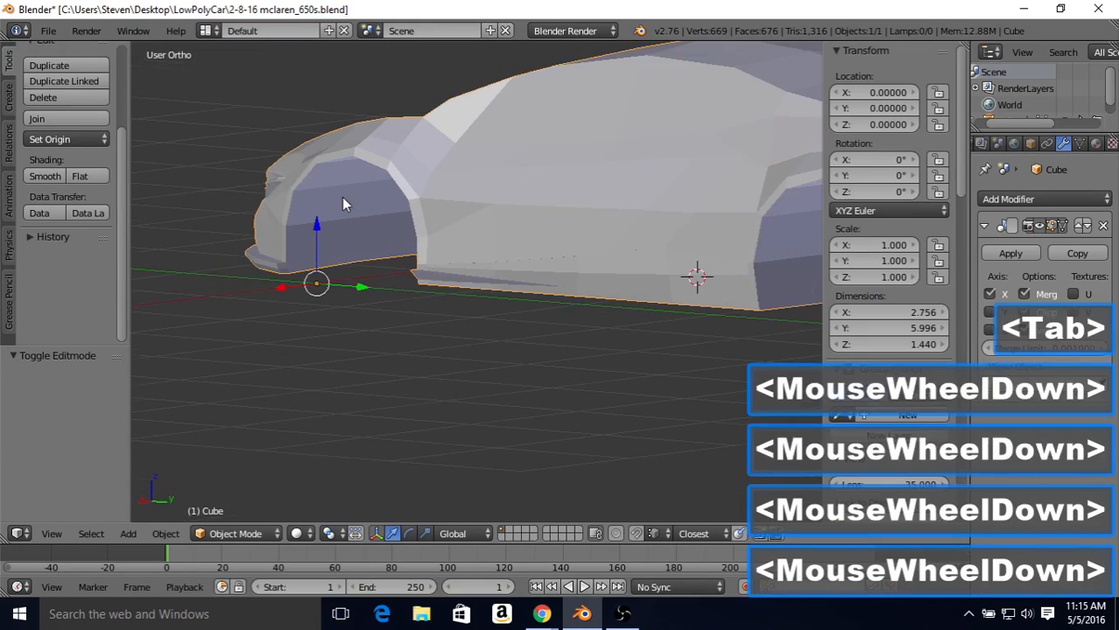
mouse_move(388, 187)
middle_down()
mouse_move(416, 200)
mouse_move(381, 196)
middle_up()
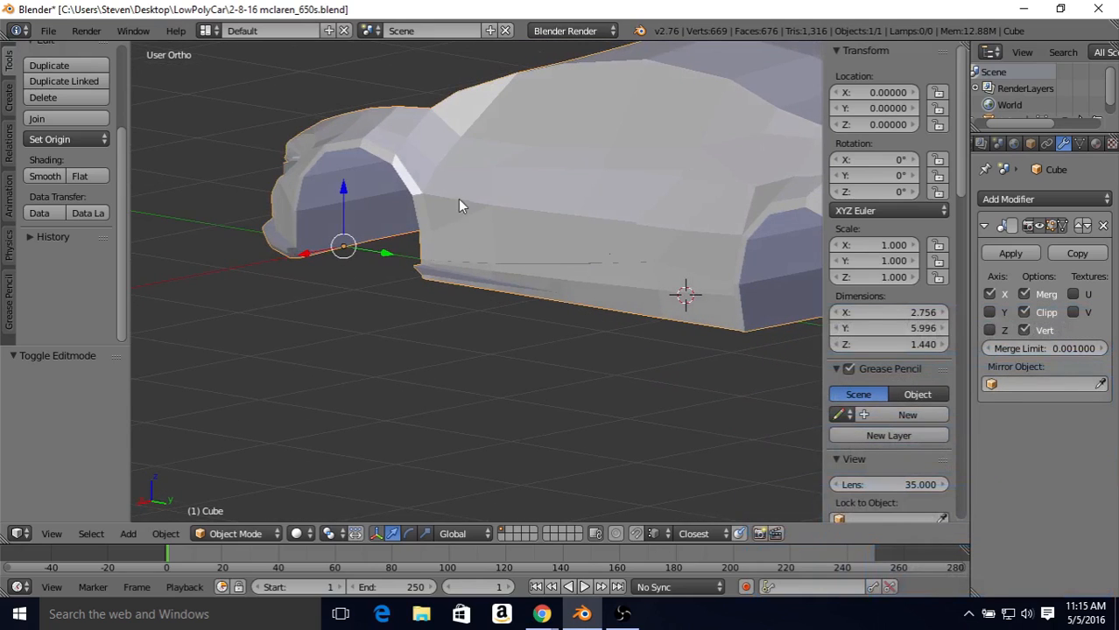
Step: Adjust the body vertex above the strip, just behind the front wheel arch, along X and check the side surface in object mode
key(Tab)
right_click(452, 232)
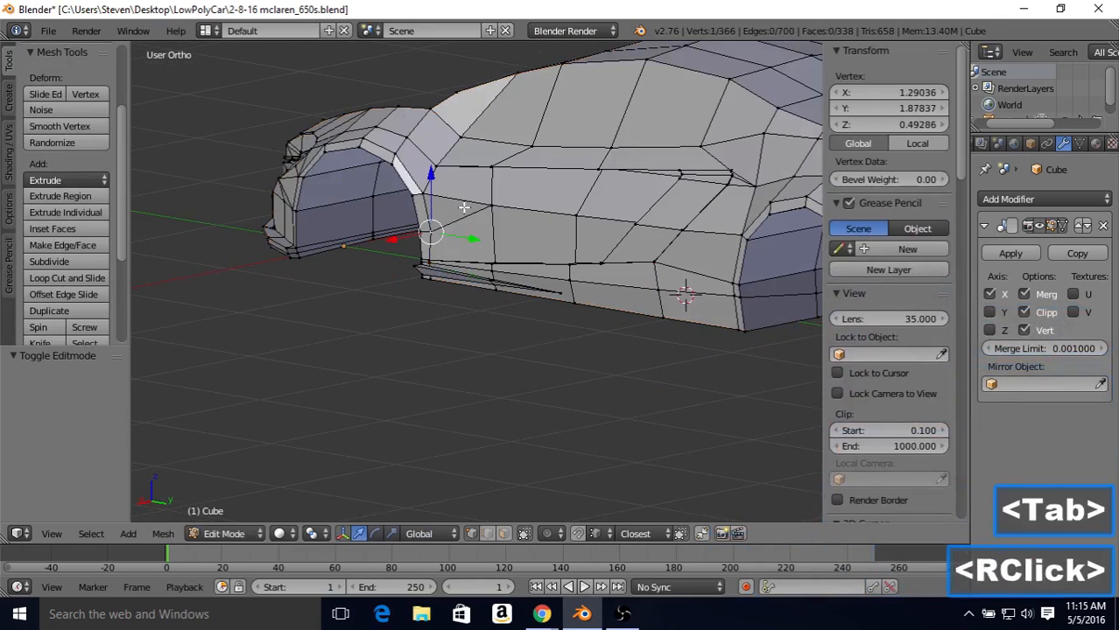
middle_drag(453, 232, 426, 232)
drag(397, 238, 395, 234)
key(Tab)
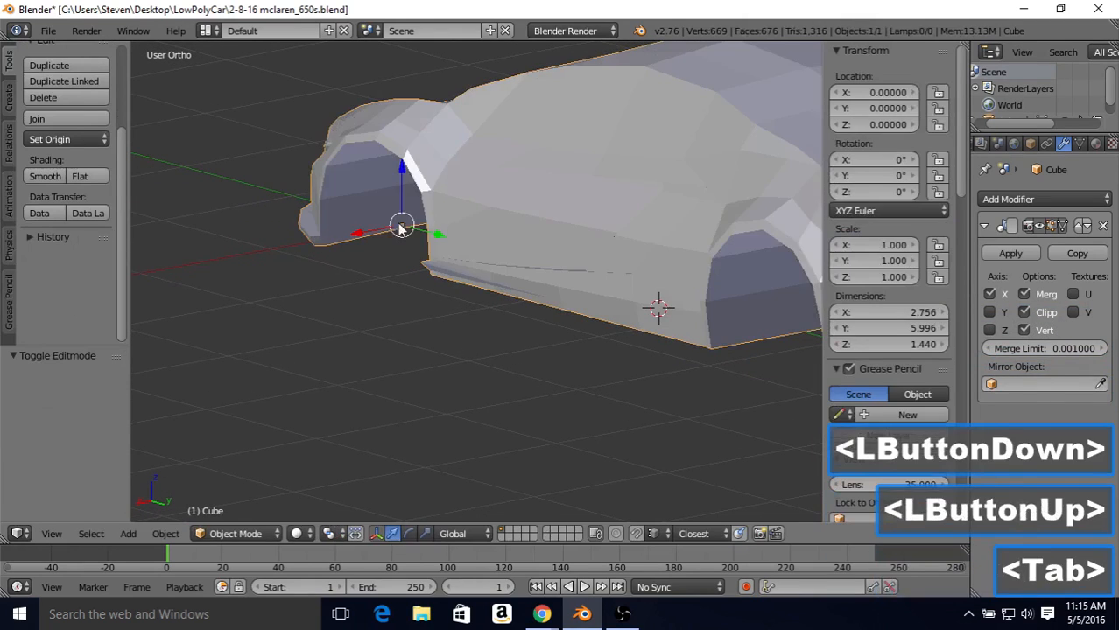
middle_drag(400, 225, 417, 217)
key(Tab)
drag(406, 239, 433, 254)
key(Tab)
Step: Try to move the vertex on the rear edge of the front wheel arch along X and check the side in object mode
scroll(429, 247, down, 2)
middle_drag(429, 248, 435, 222)
key(Tab)
right_click(434, 224)
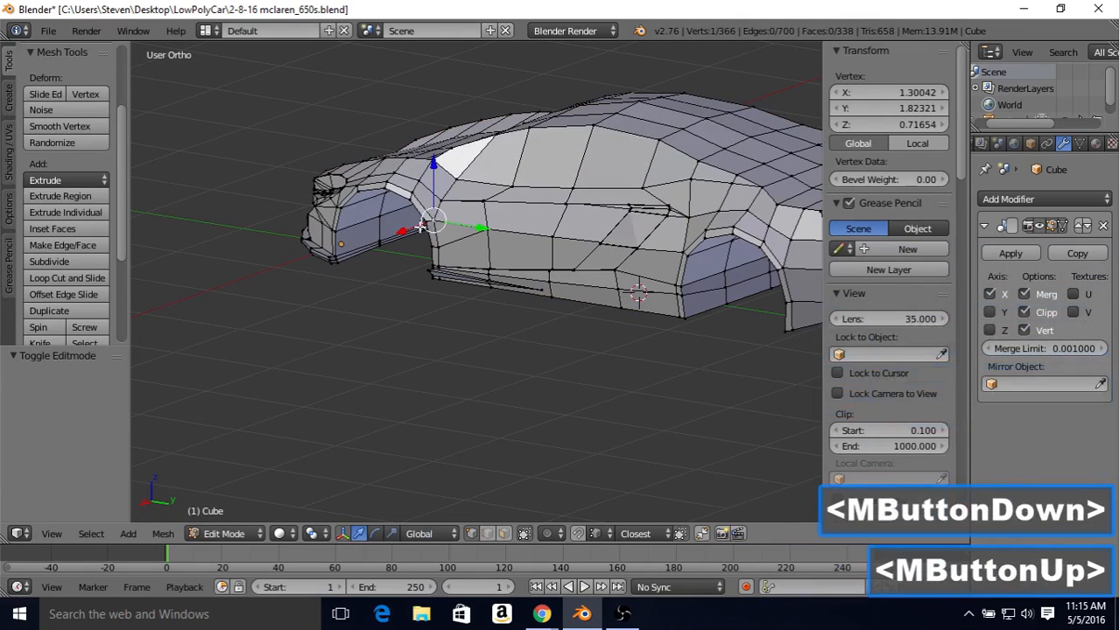
drag(417, 229, 413, 233)
key(Tab)
mouse_move(415, 236)
middle_down()
mouse_move(446, 205)
mouse_move(533, 213)
mouse_move(422, 230)
middle_up()
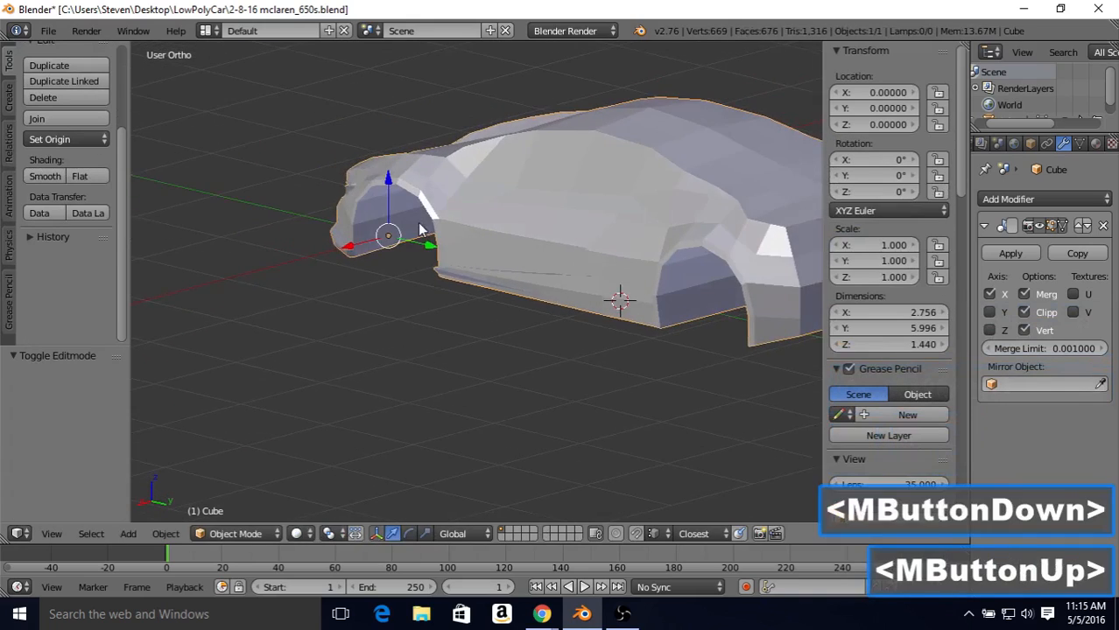
Step: Return to edit mode and undo the last move of the wheel arch edge vertex
scroll(437, 224, up, 2)
key(Tab)
key(ctrl+z)
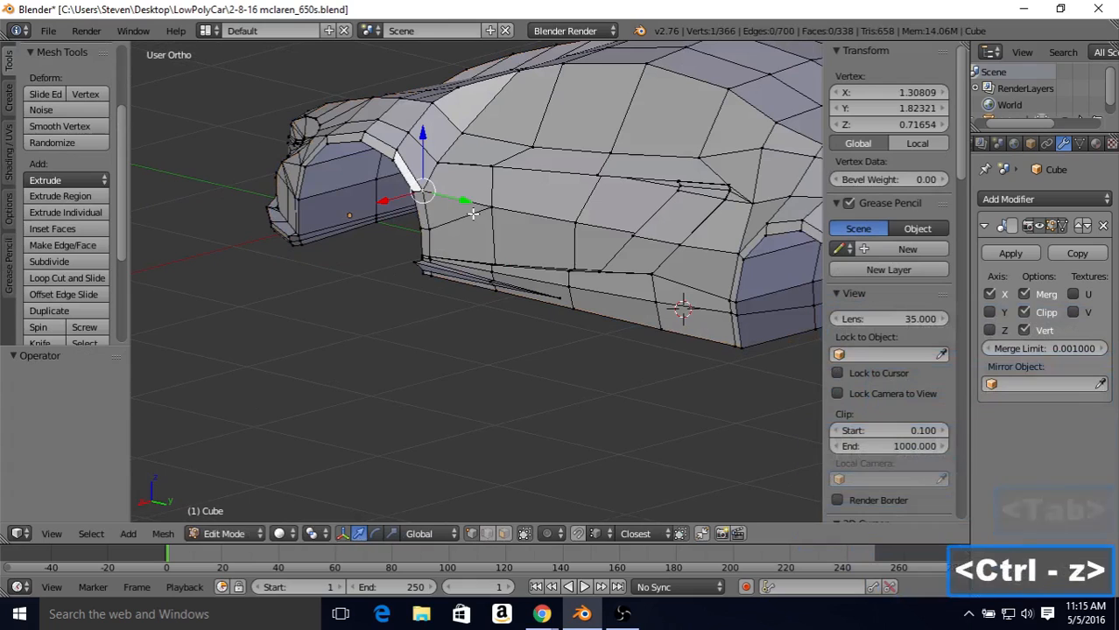
Step: Adjust the lower vertex just behind the front wheel arch edge along X and check the side surface in object mode
right_click(428, 230)
drag(393, 242, 396, 241)
key(Tab)
key(Tab)
key(Tab)
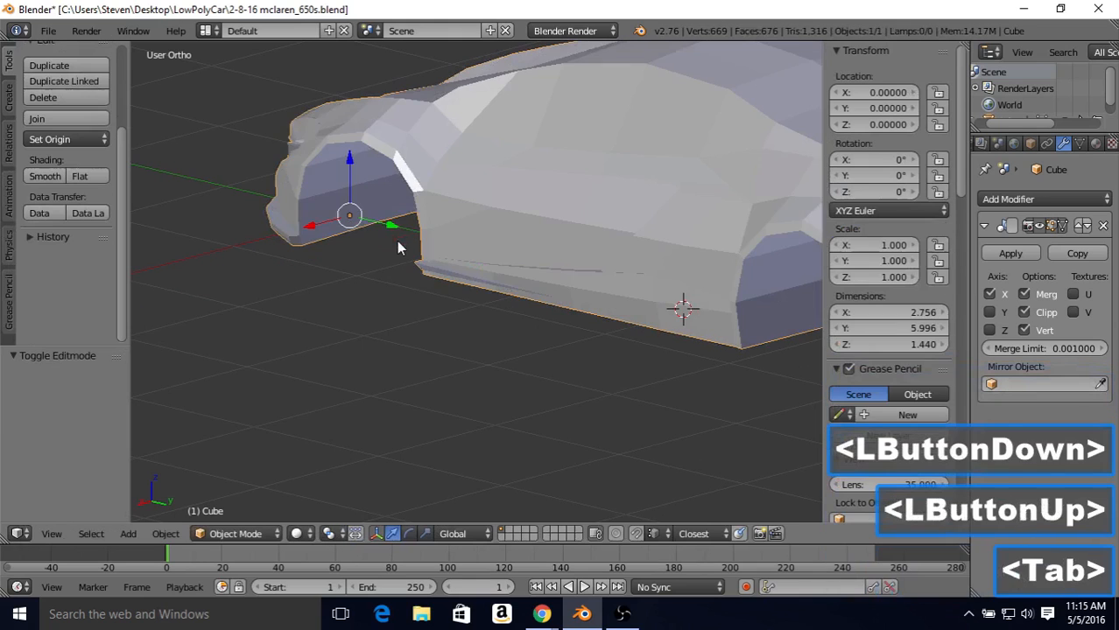
scroll(396, 241, down, 1)
scroll(397, 241, down, 1)
middle_drag(397, 241, 575, 213)
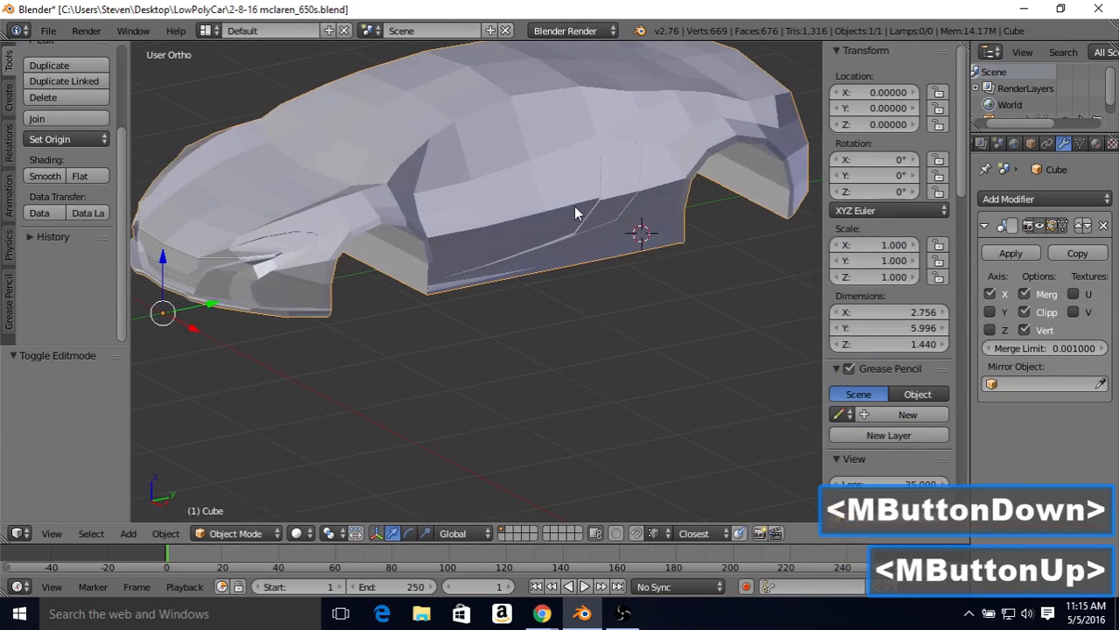
Step: Move the side crease vertex one column behind the front wheel arch inward along X to about 1.282 and check the shading in object mode
middle_click(490, 209)
scroll(487, 225, up, 2)
key(Tab)
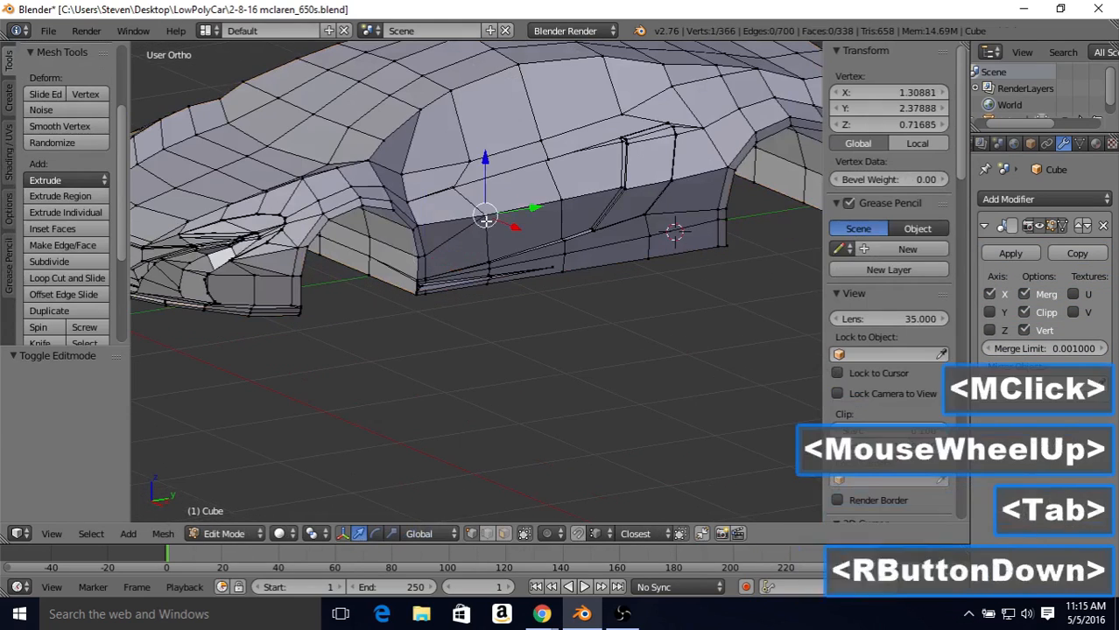
right_click(488, 221)
drag(503, 227, 503, 227)
key(Tab)
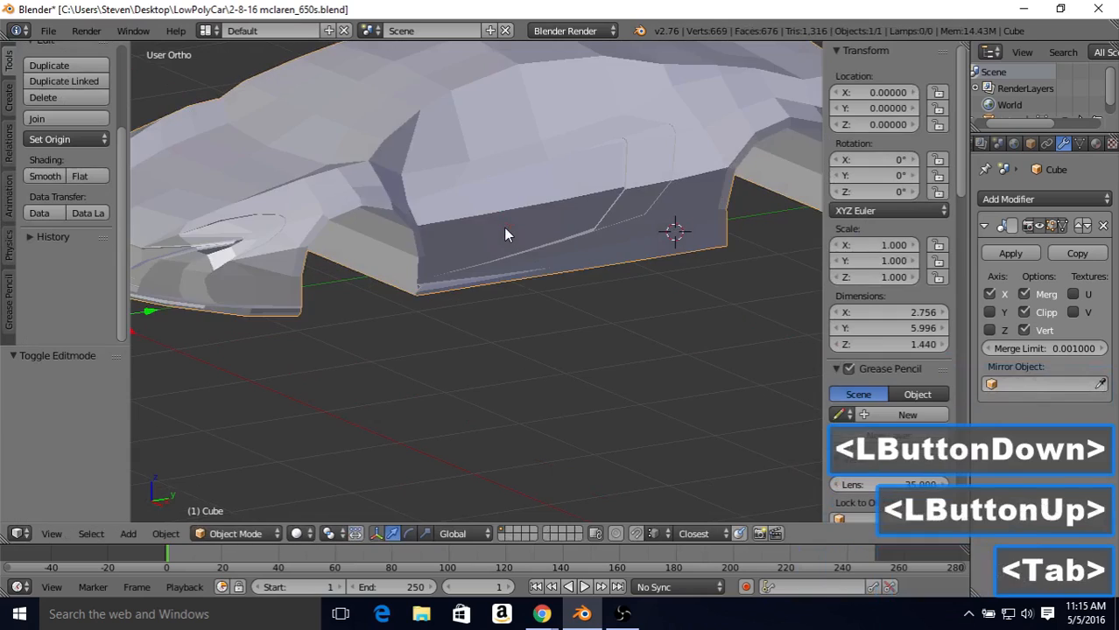
middle_drag(504, 227, 420, 221)
Step: Try to move the same side crease vertex about 0.014 further inward along X and inspect the shading
key(Tab)
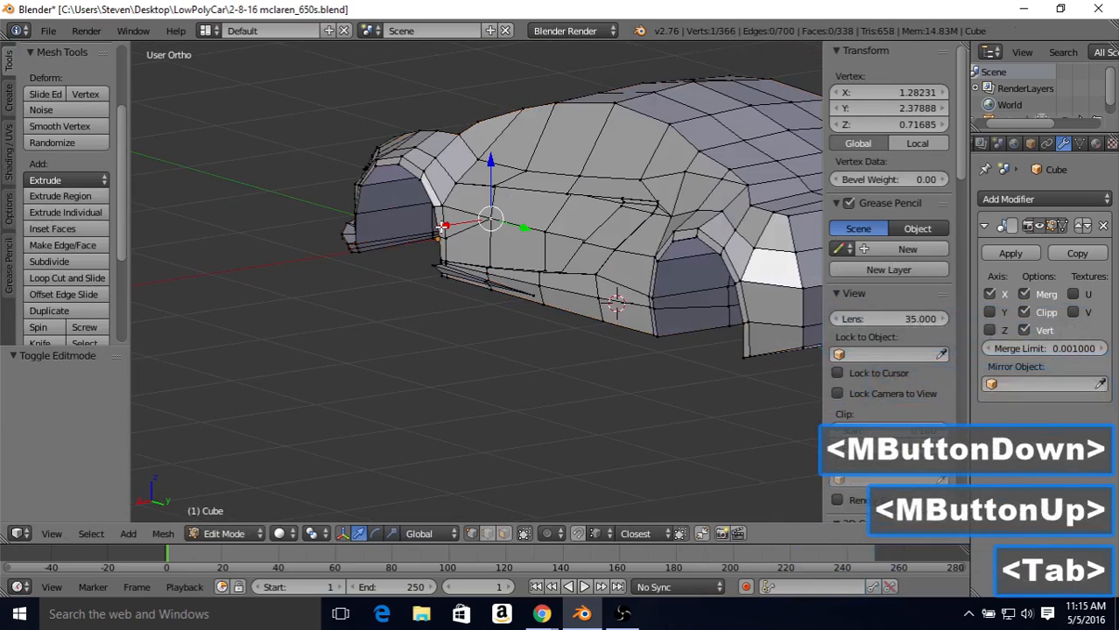
drag(439, 230, 442, 228)
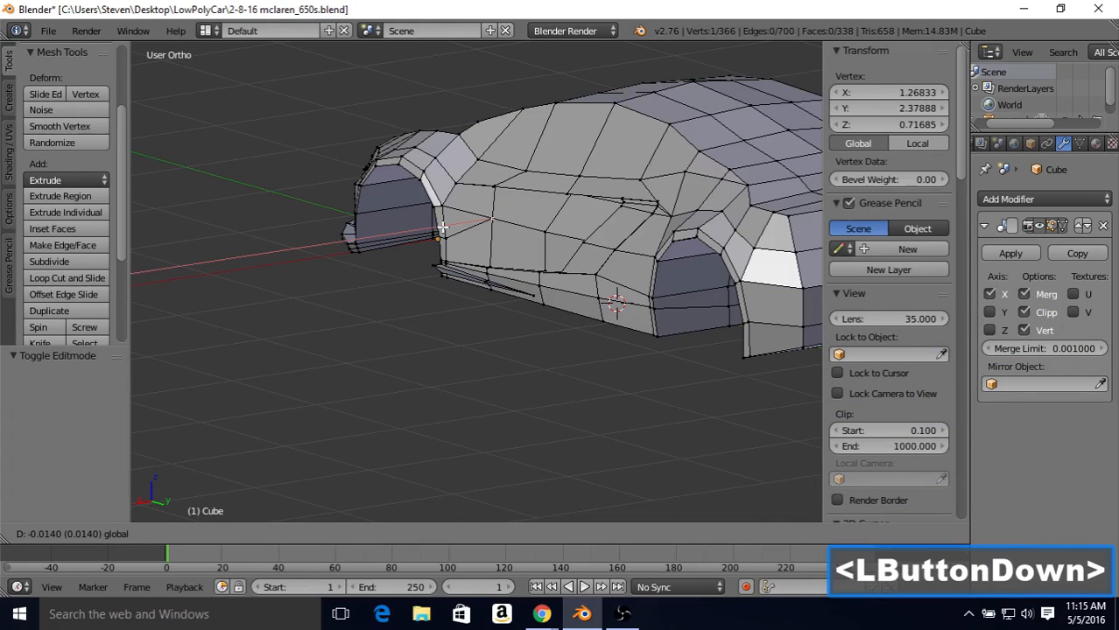
drag(442, 227, 443, 226)
key(Tab)
middle_drag(444, 221, 503, 230)
Step: Undo the crease vertex's extra inward move and check the body side in object mode
key(Tab)
key(ctrl+z)
key(Tab)
scroll(504, 234, down, 1)
scroll(446, 222, up, 1)
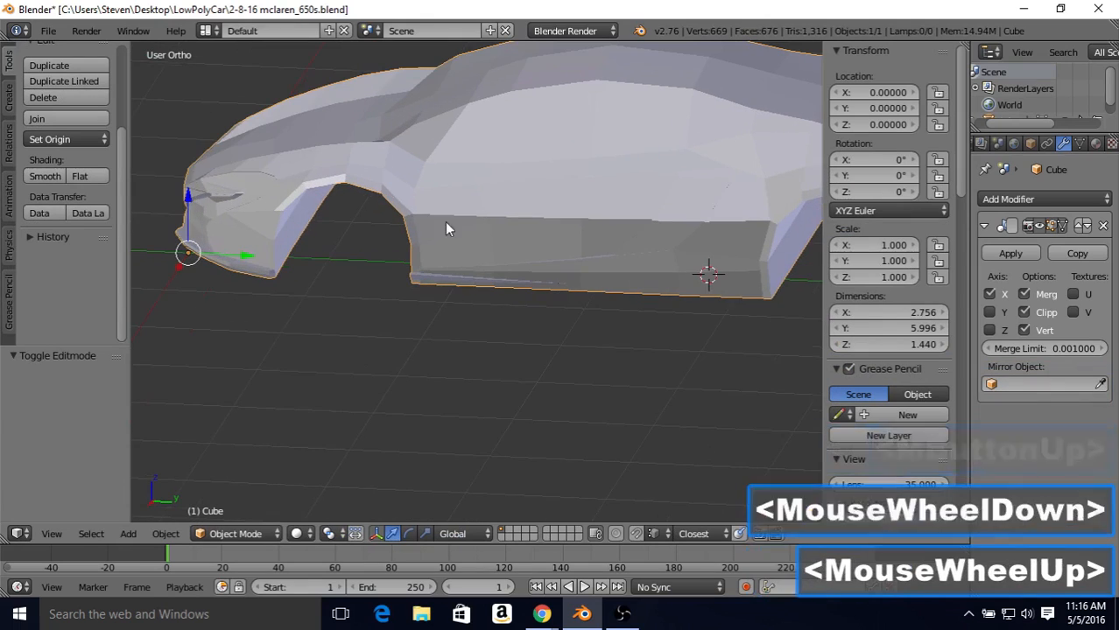
Step: Select the two long outer edges of the side skirt strip and bevel them with an offset of about 0.0067 and one segment
middle_drag(427, 225, 425, 290)
scroll(459, 290, up, 4)
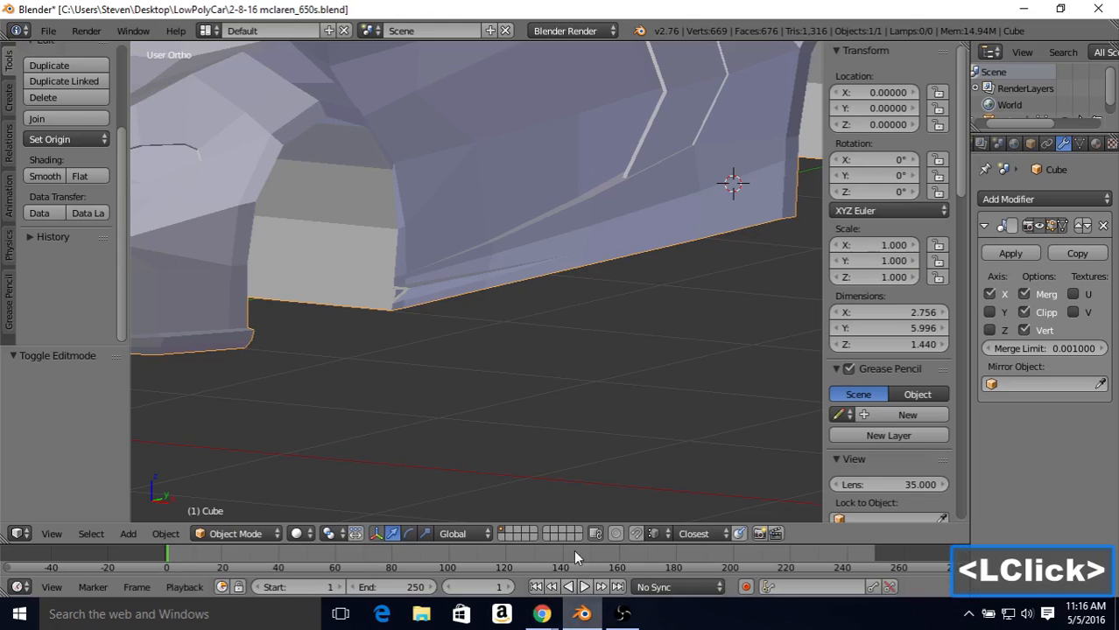
key(Tab)
scroll(463, 309, up, 1)
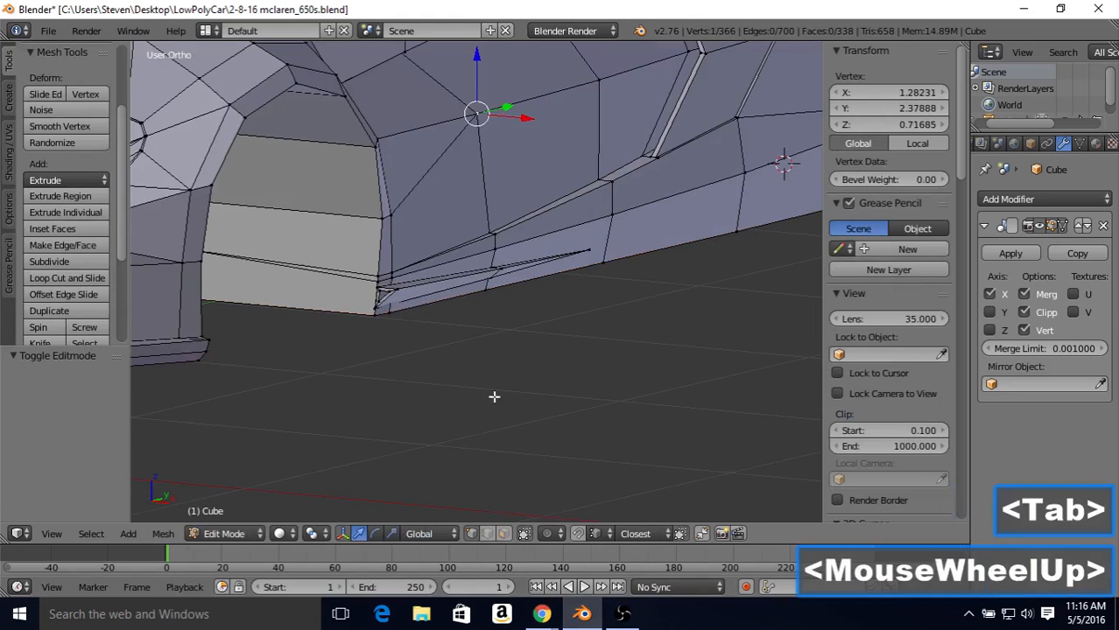
click(488, 534)
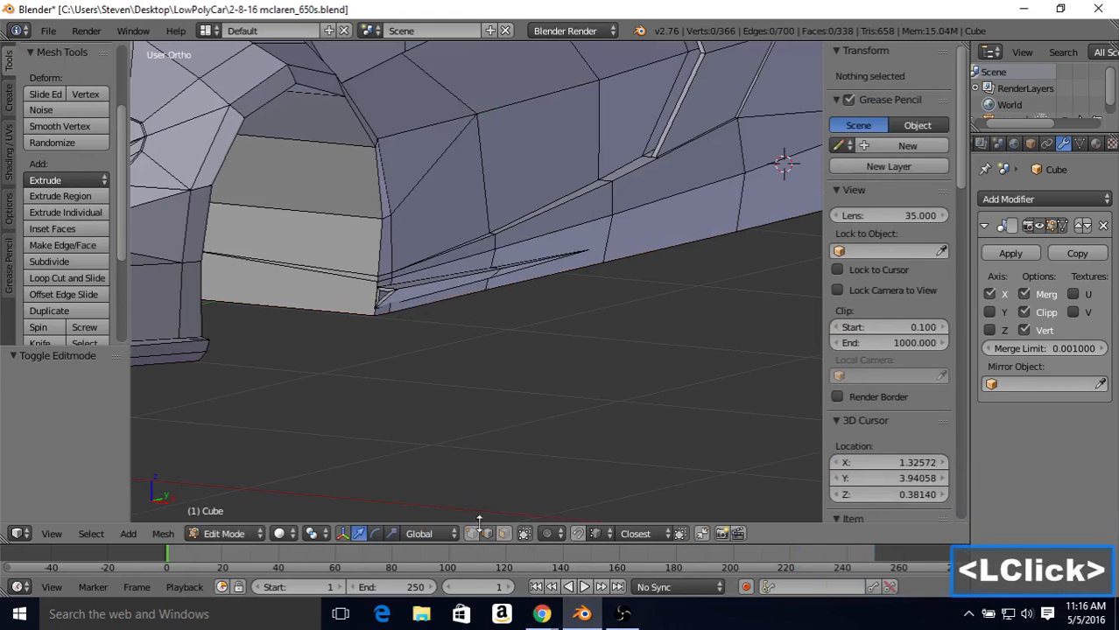
right_click(431, 289)
right_click(486, 283)
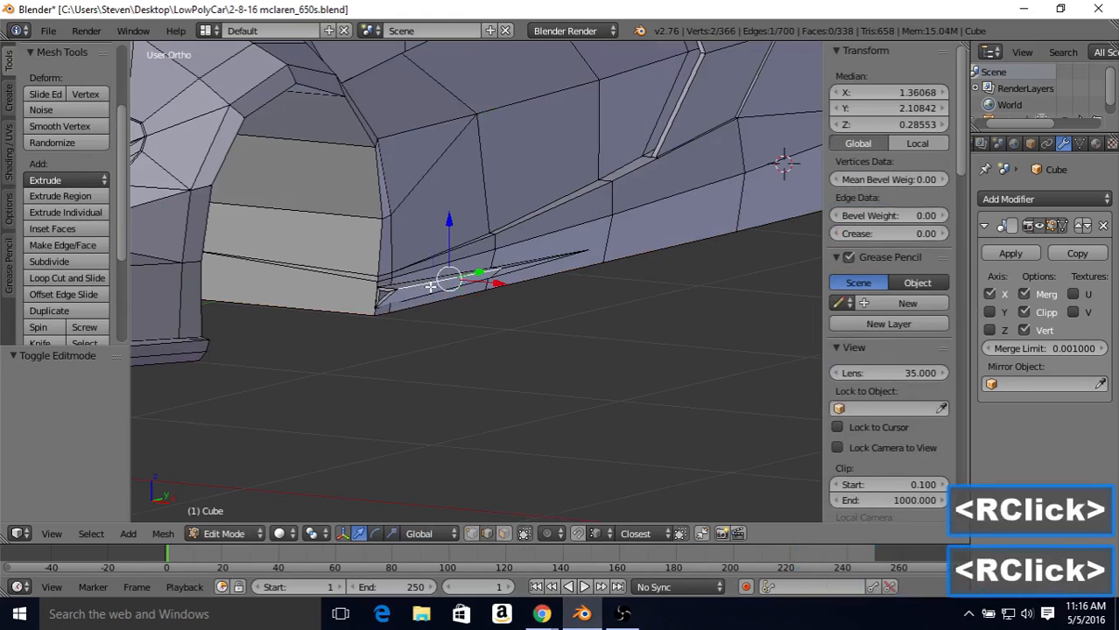
shift+right_click(503, 267)
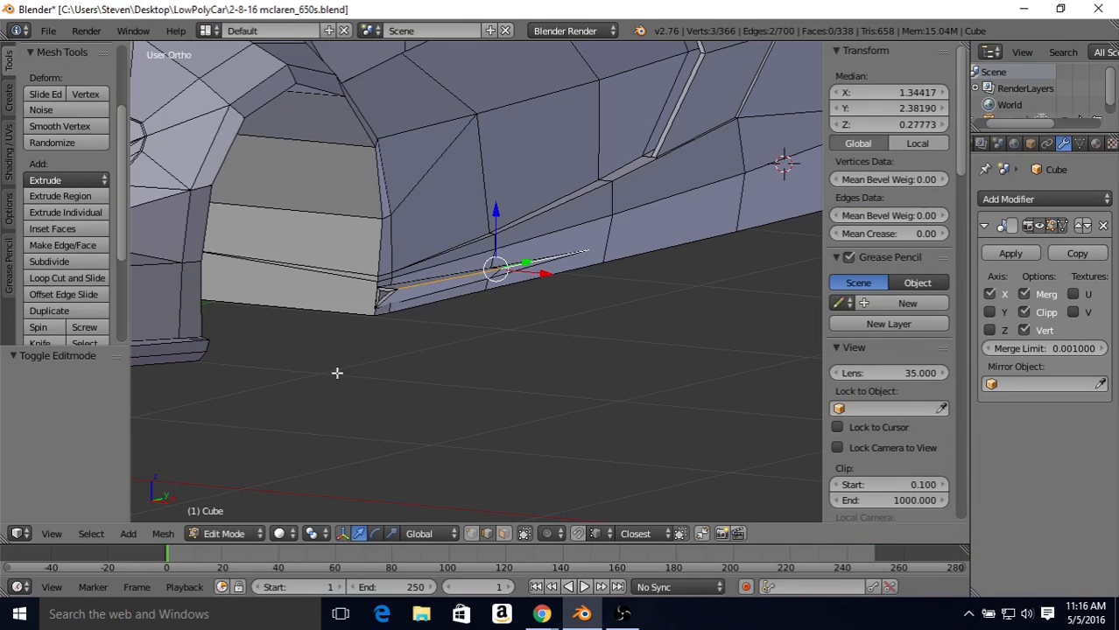
click(163, 534)
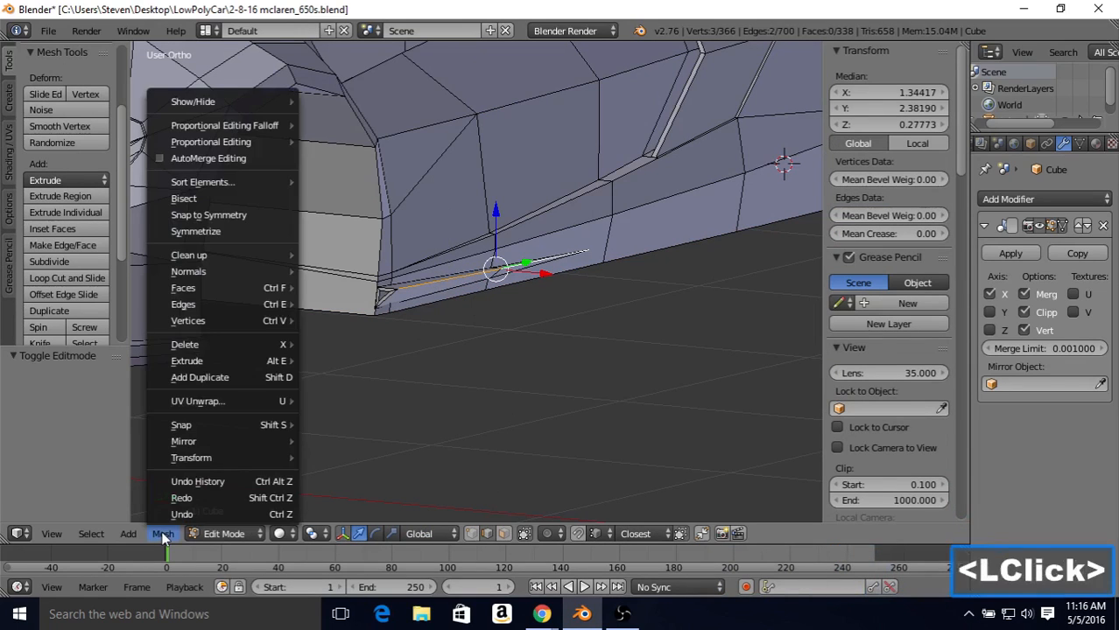
mouse_move(222, 307)
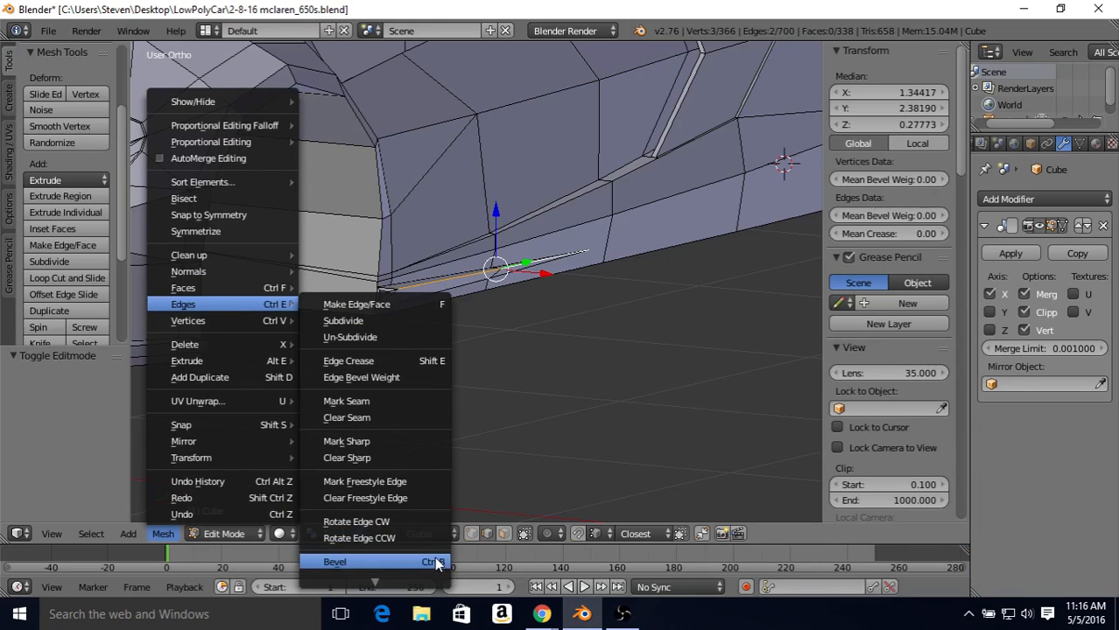
click(348, 564)
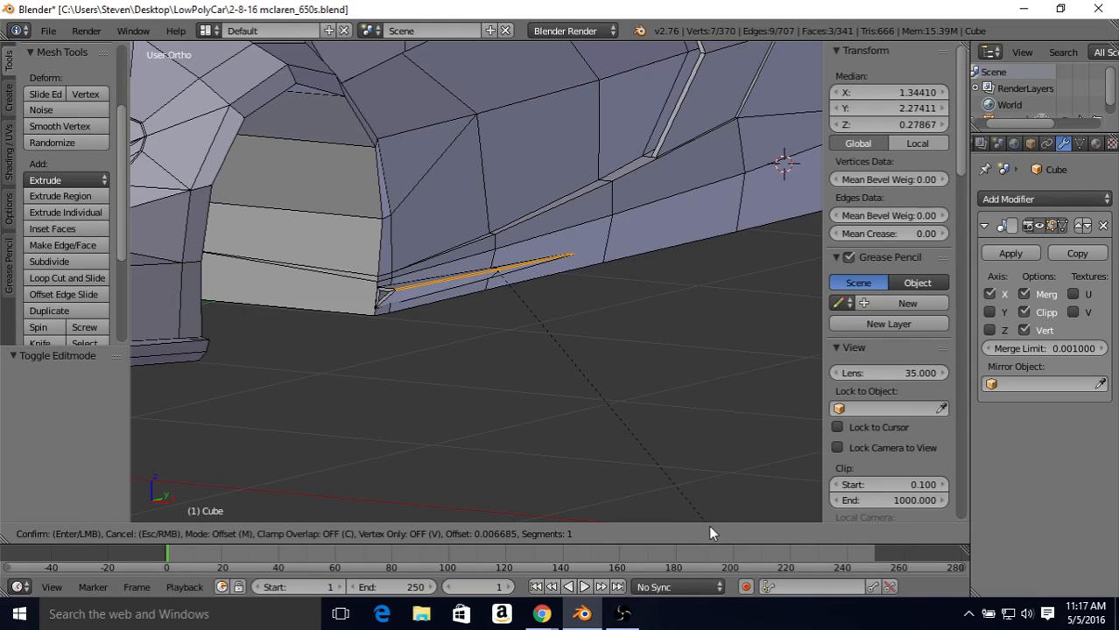
click(709, 528)
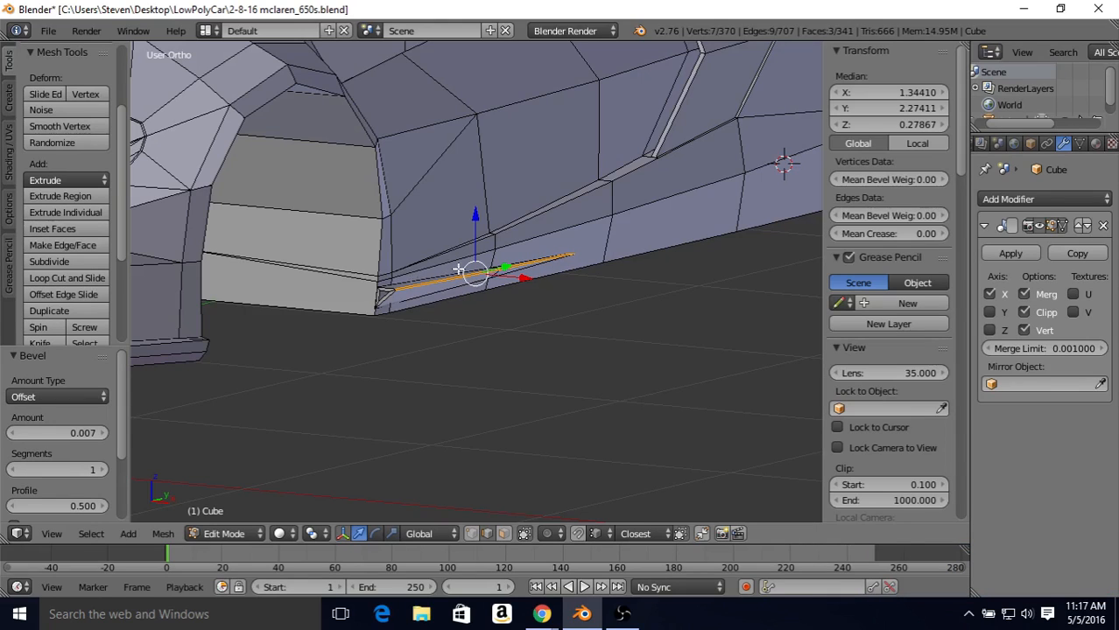
Step: In the right side view, box-select the two vertices at the strip's rear tip in wireframe and move them 0.090 along Y
middle_drag(536, 261, 516, 249)
middle_drag(516, 248, 499, 237)
key(3)
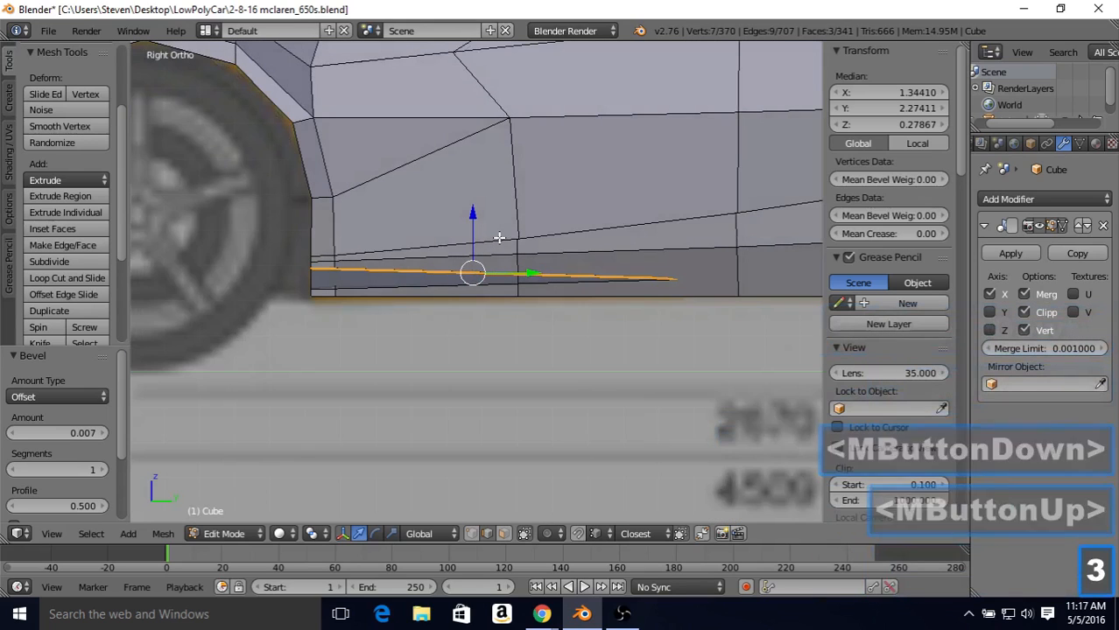
key(Tab)
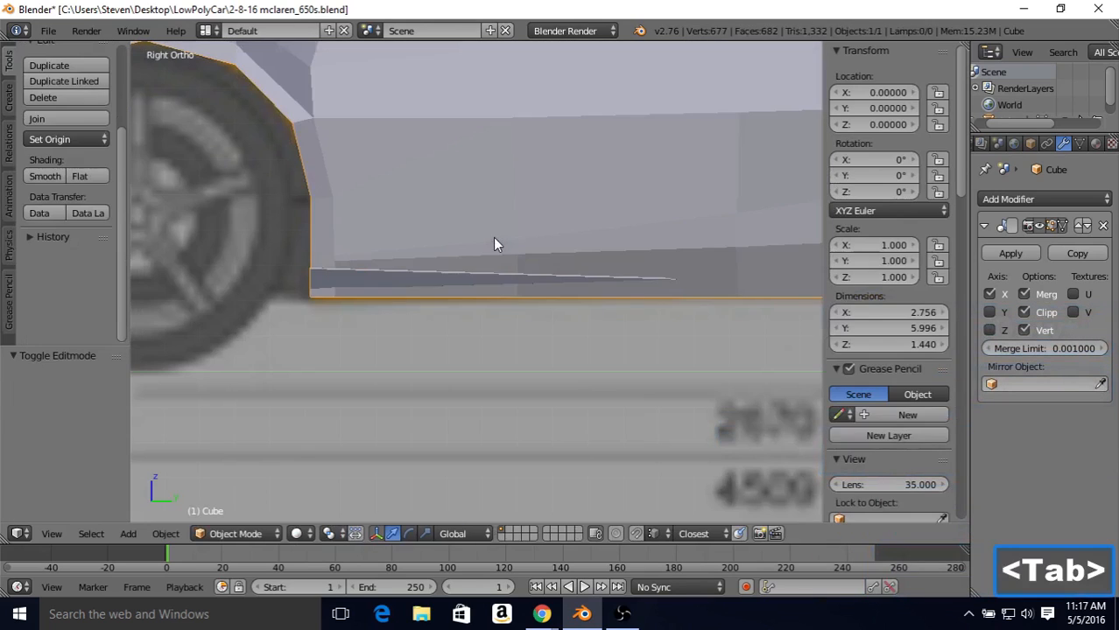
key(Tab)
key(a)
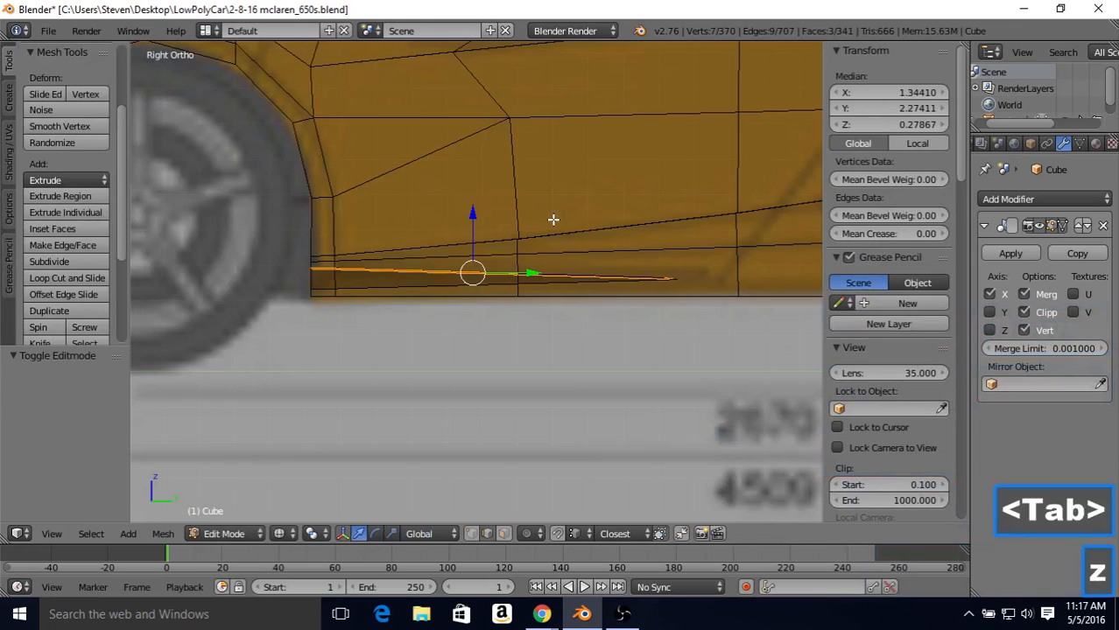
key(z)
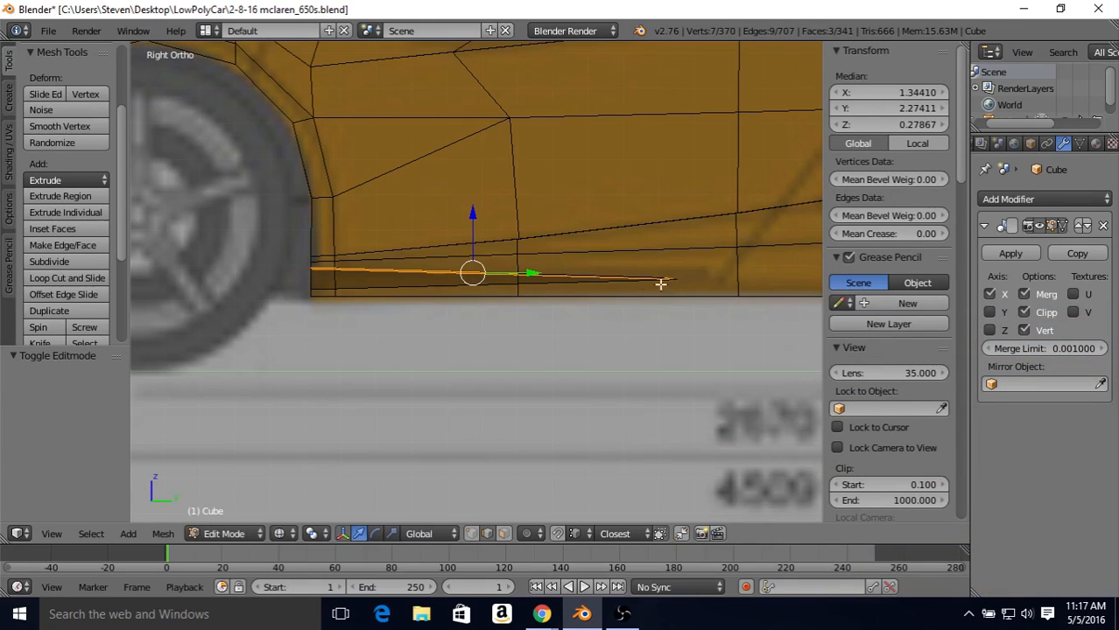
click(471, 534)
right_click(664, 279)
key(b)
drag(658, 269, 748, 276)
key(b)
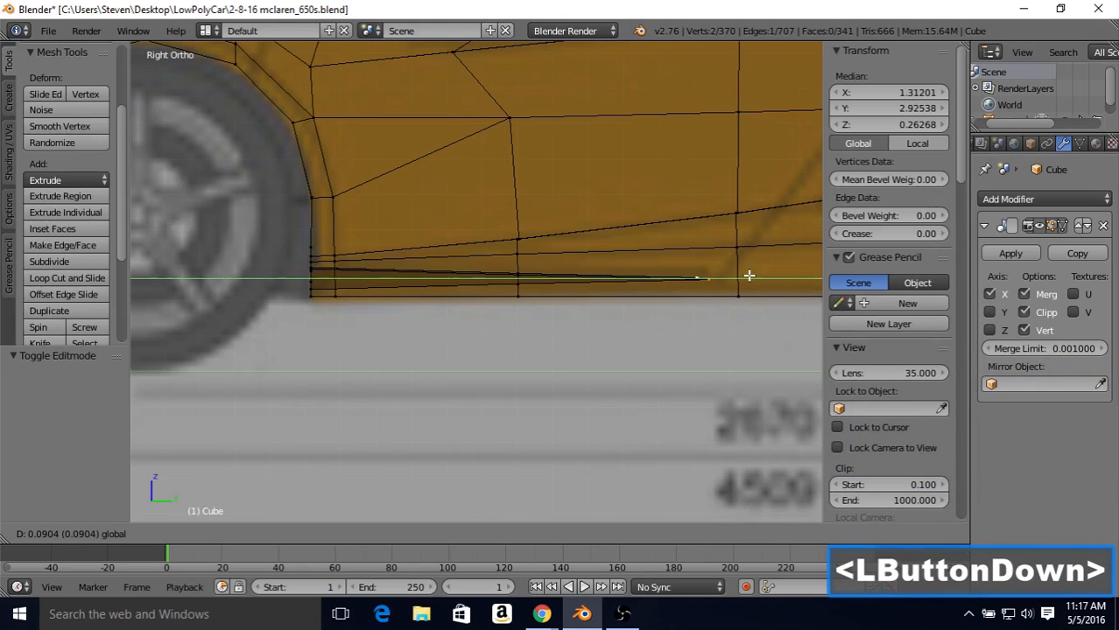
drag(748, 276, 749, 276)
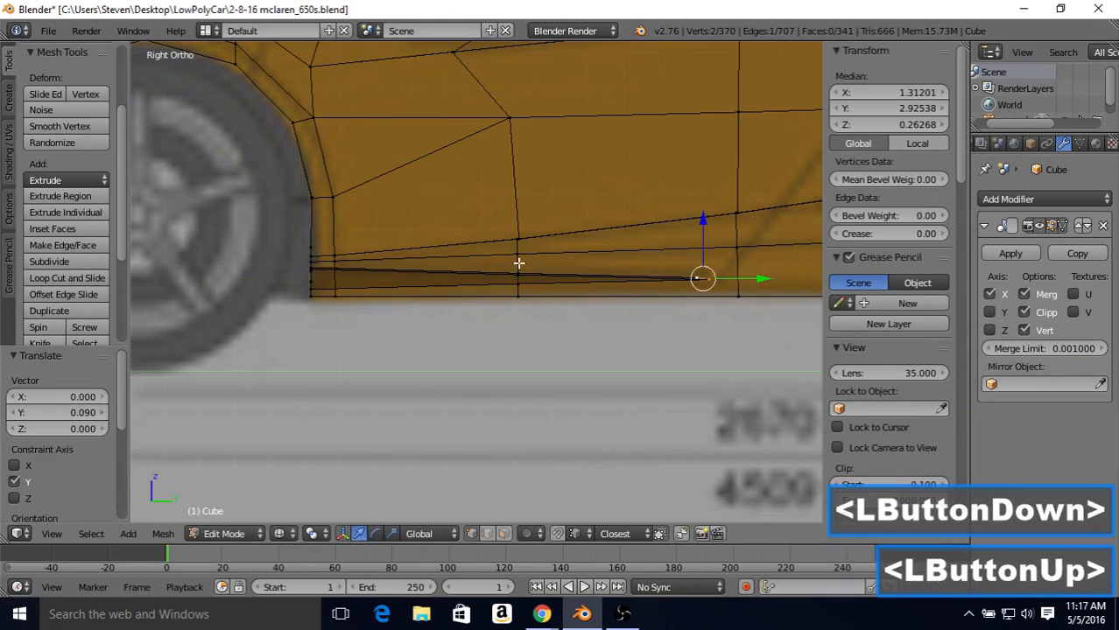
key(Tab)
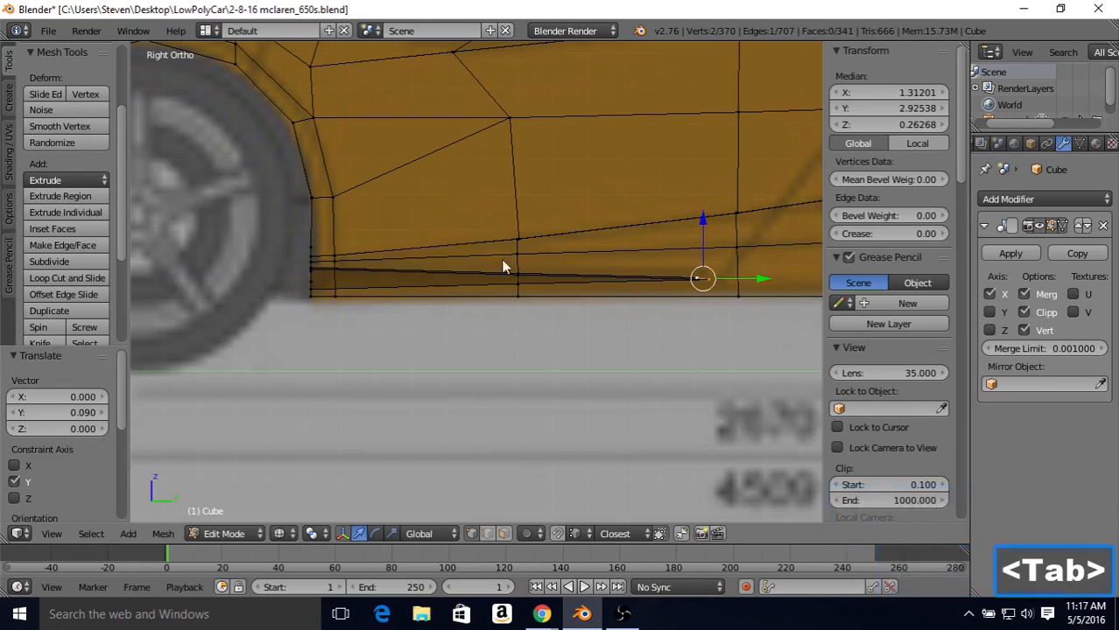
key(Tab)
key(z)
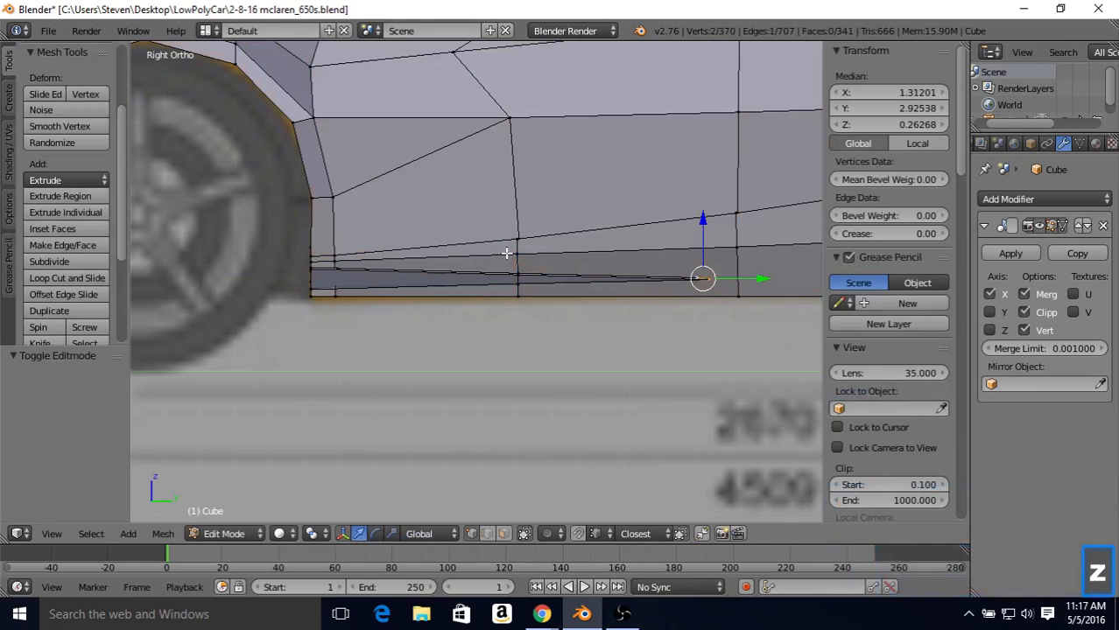
Step: Slide the upper bevel vertex at the strip's front end inward along its edge with a factor of 0.105
mouse_move(500, 252)
middle_down()
mouse_move(573, 259)
mouse_move(607, 275)
mouse_move(554, 270)
middle_up()
scroll(554, 270, up, 1)
scroll(554, 269, up, 1)
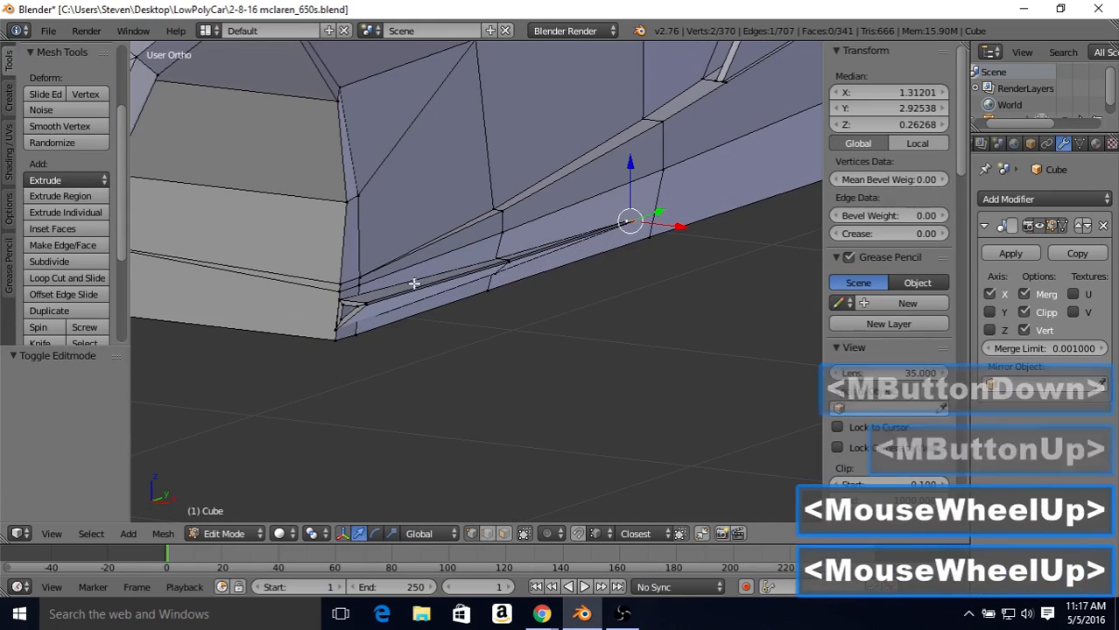
right_click(360, 298)
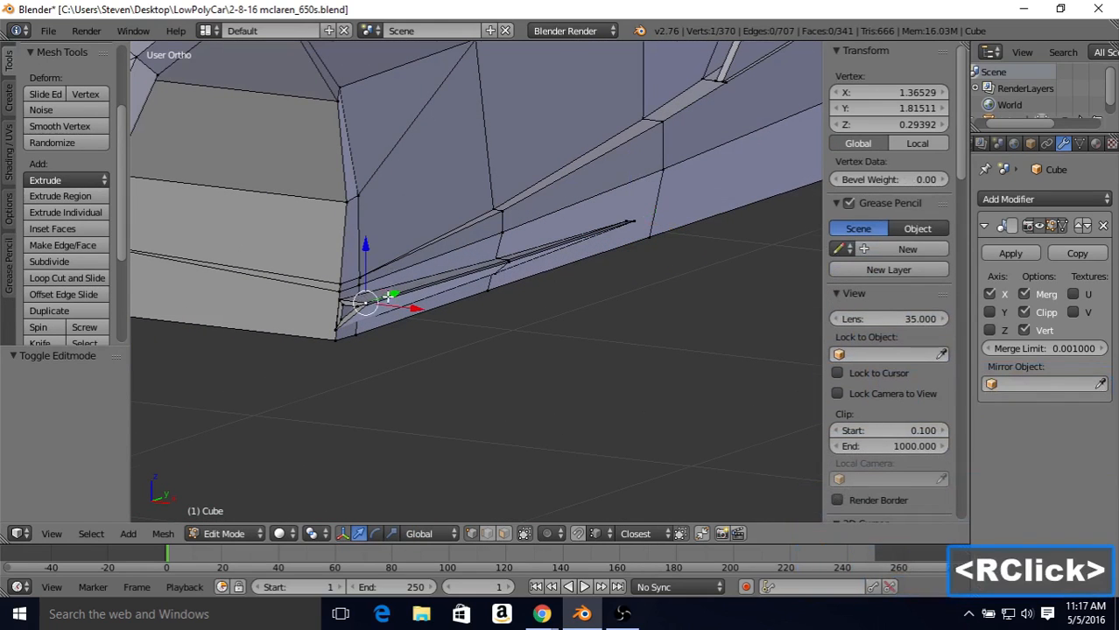
scroll(389, 296, up, 2)
middle_drag(389, 296, 412, 297)
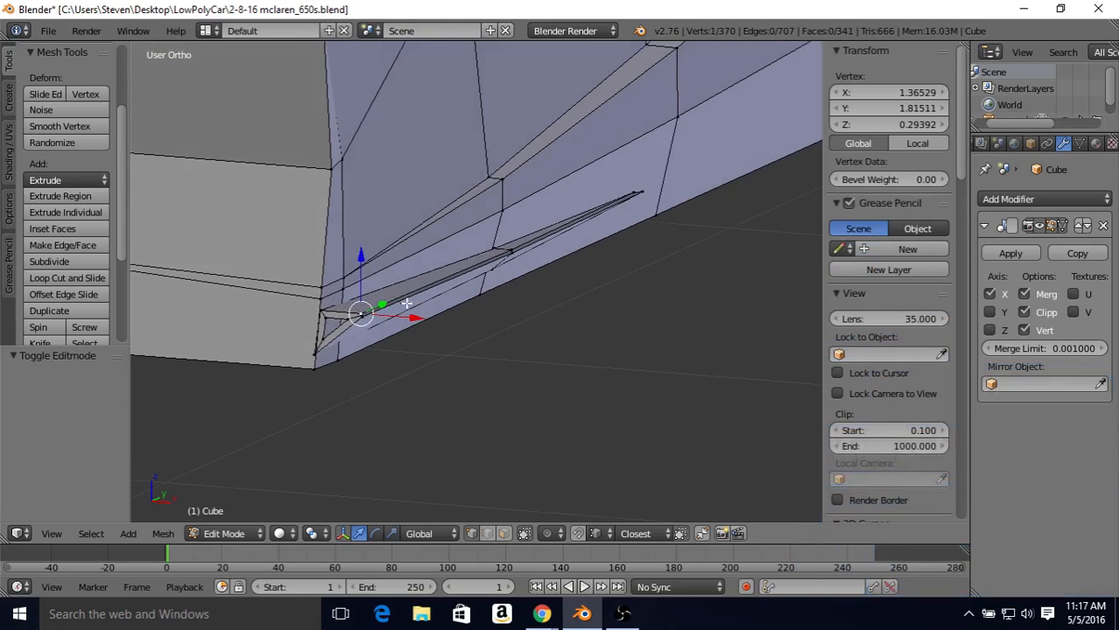
key(shift+v)
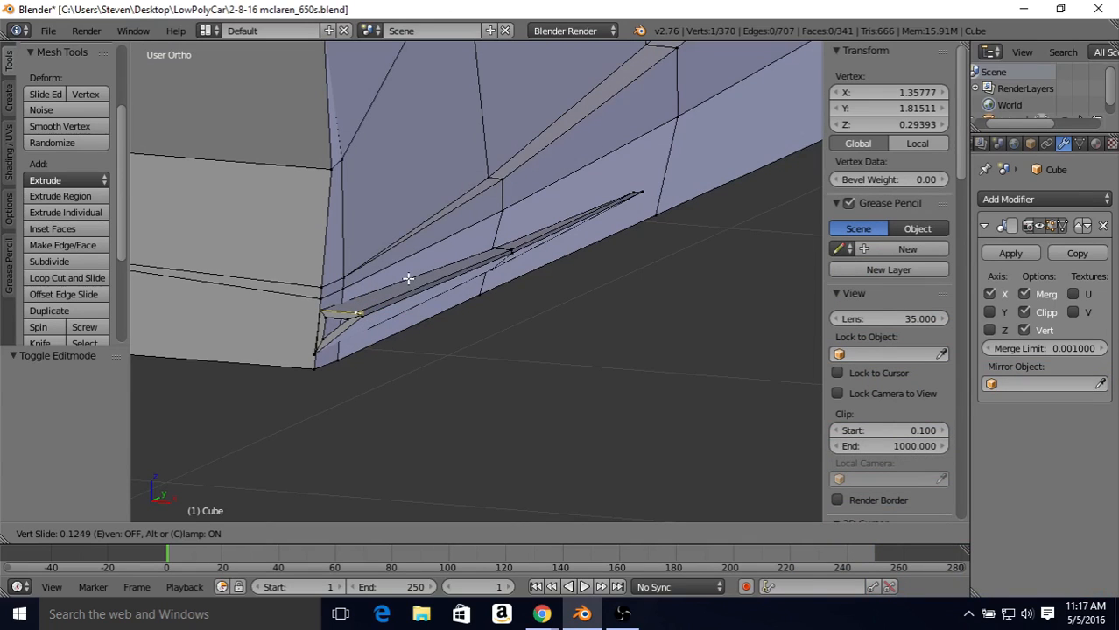
click(409, 279)
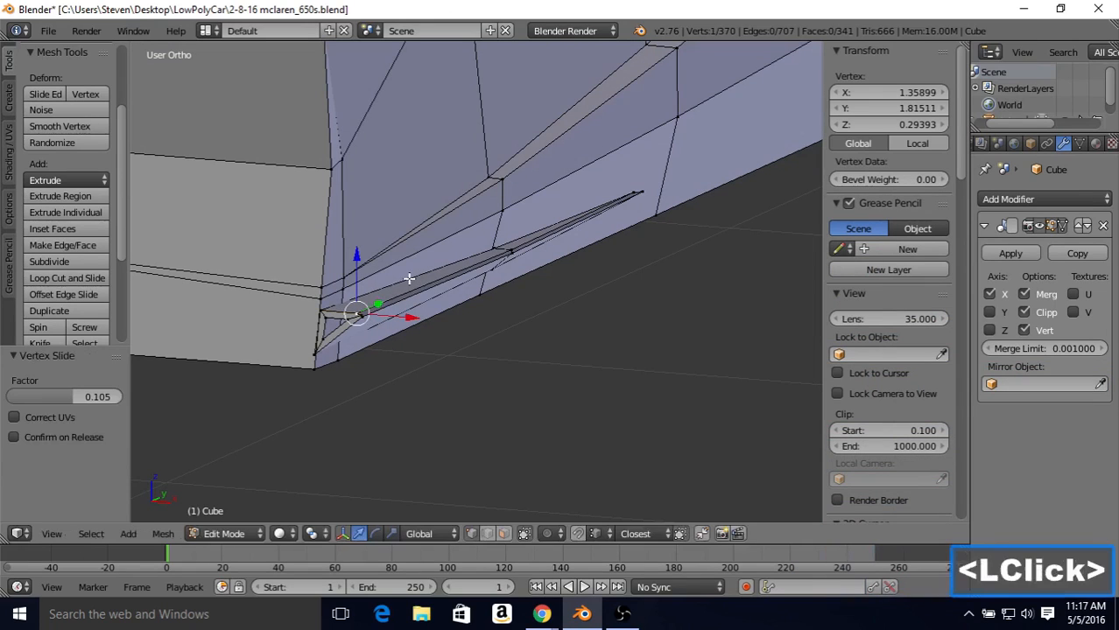
Step: Slide the lower bevel vertex at the strip's front end along its edge with a factor of 0.070
right_click(369, 320)
key(shift+v)
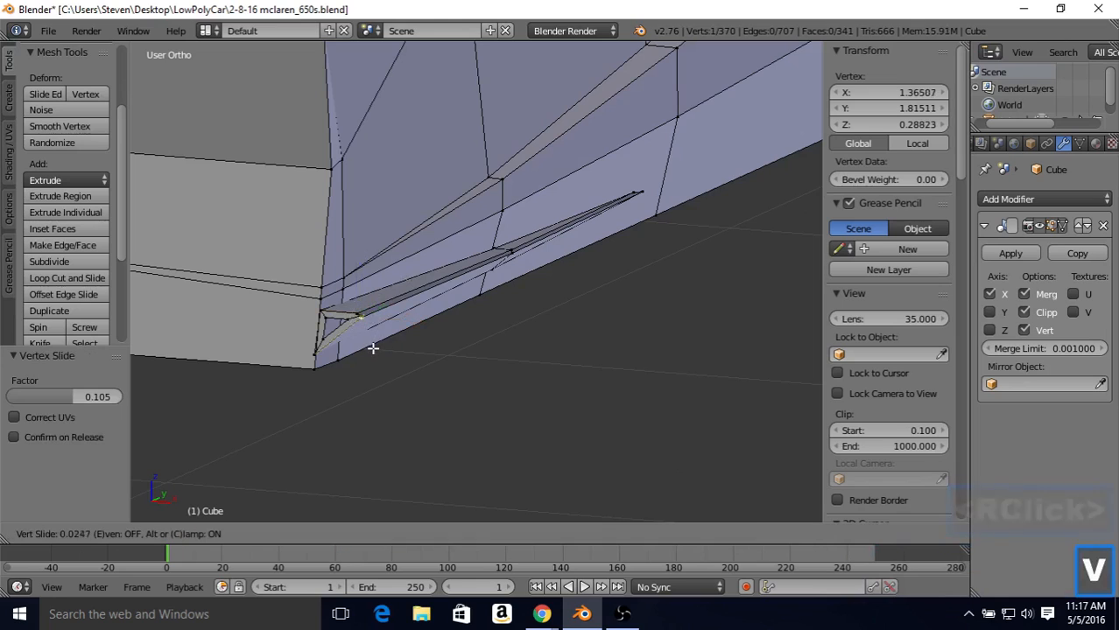
click(376, 334)
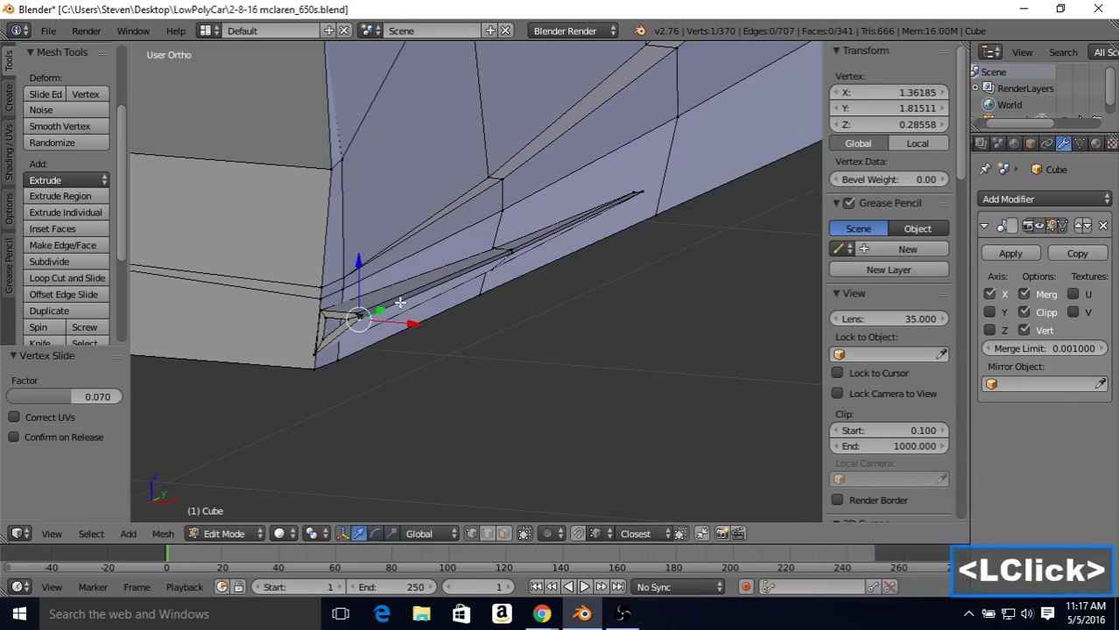
scroll(399, 302, up, 3)
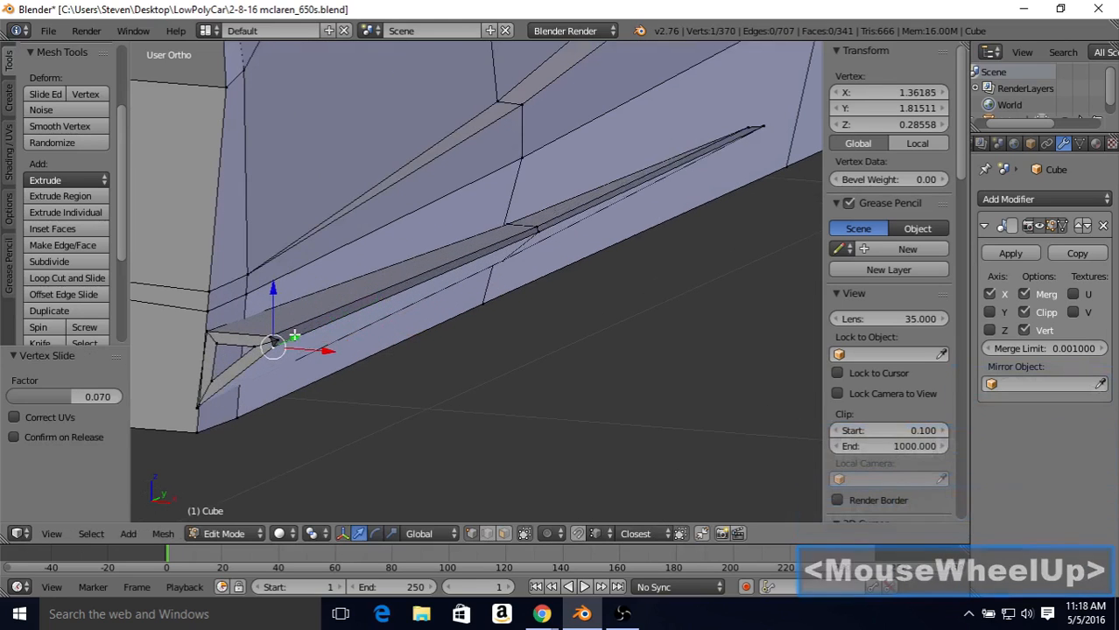
Step: Select the two nearly coincident vertices at the upper corner of the side skirt strip's front end and merge them at the last one
right_click(272, 333)
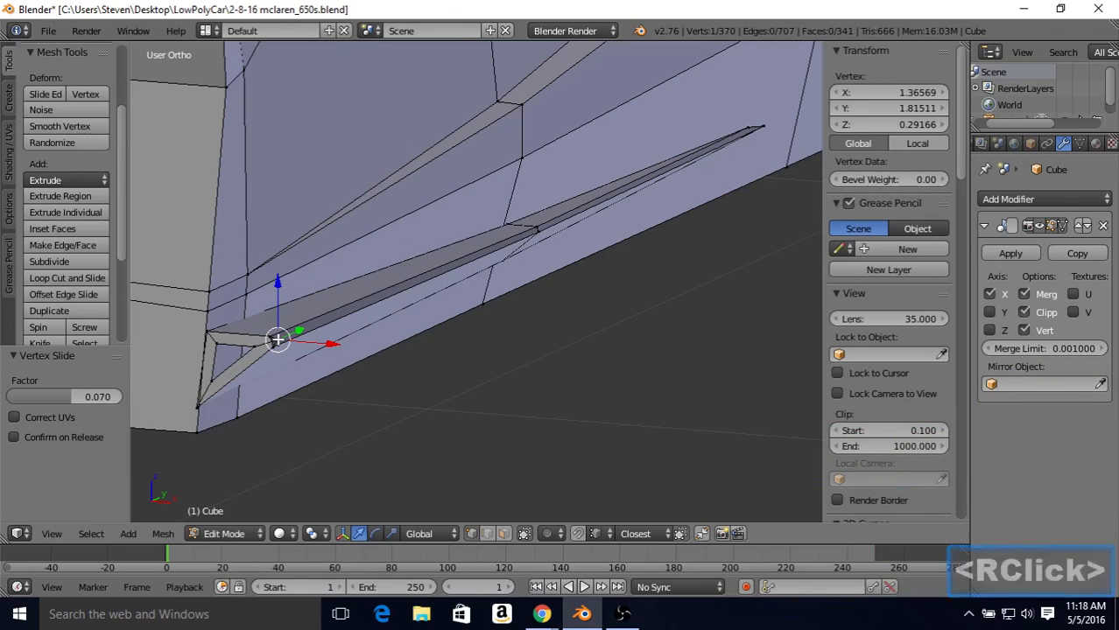
shift+right_click(271, 336)
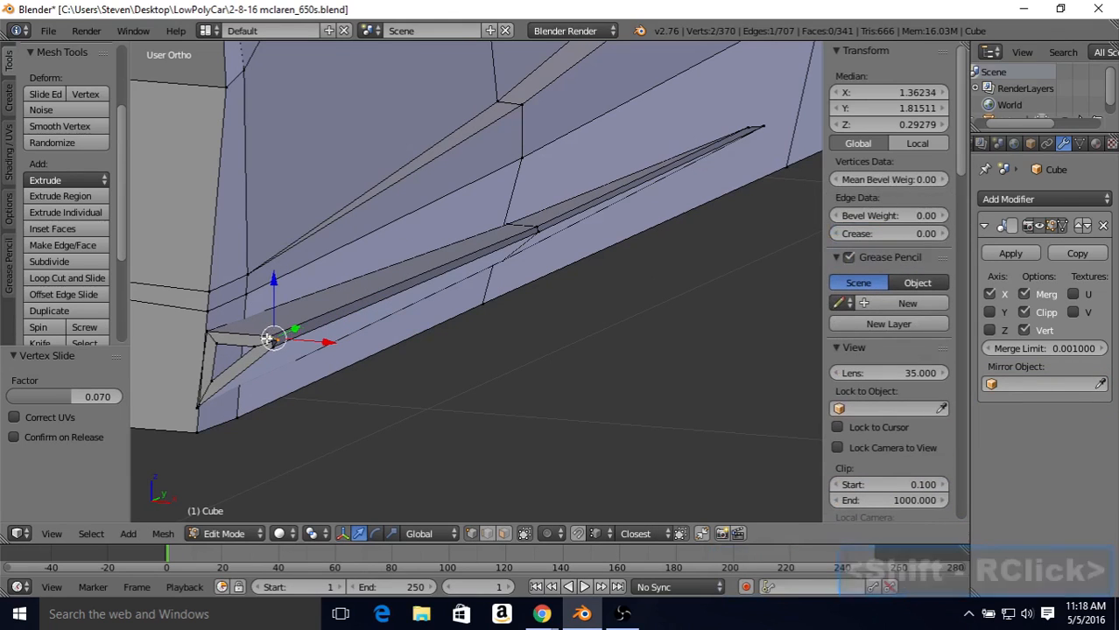
key(alt)
key(alt+m)
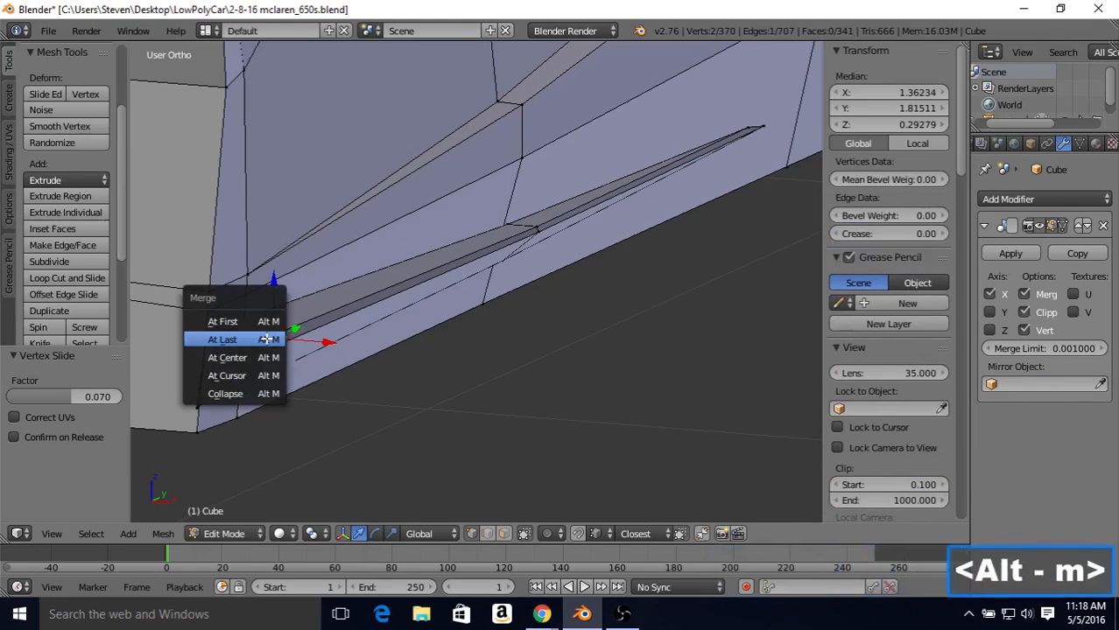
click(268, 337)
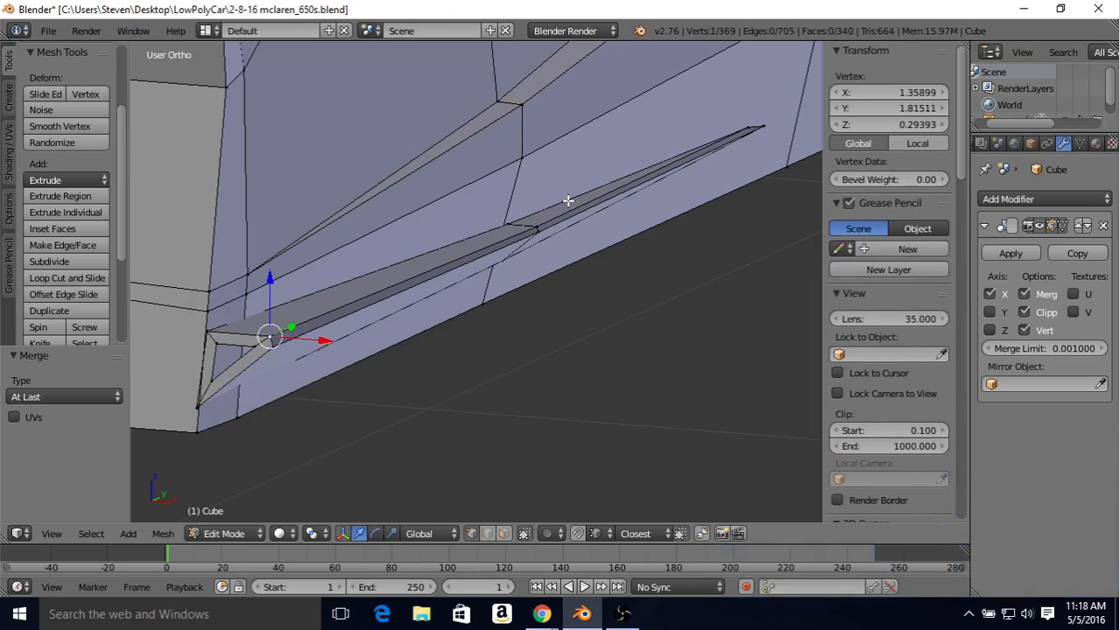
Step: At the strip's middle cross-section, slide the upper outer vertex inward by a factor of 0.115 and the lower one by about 0.023
right_click(535, 223)
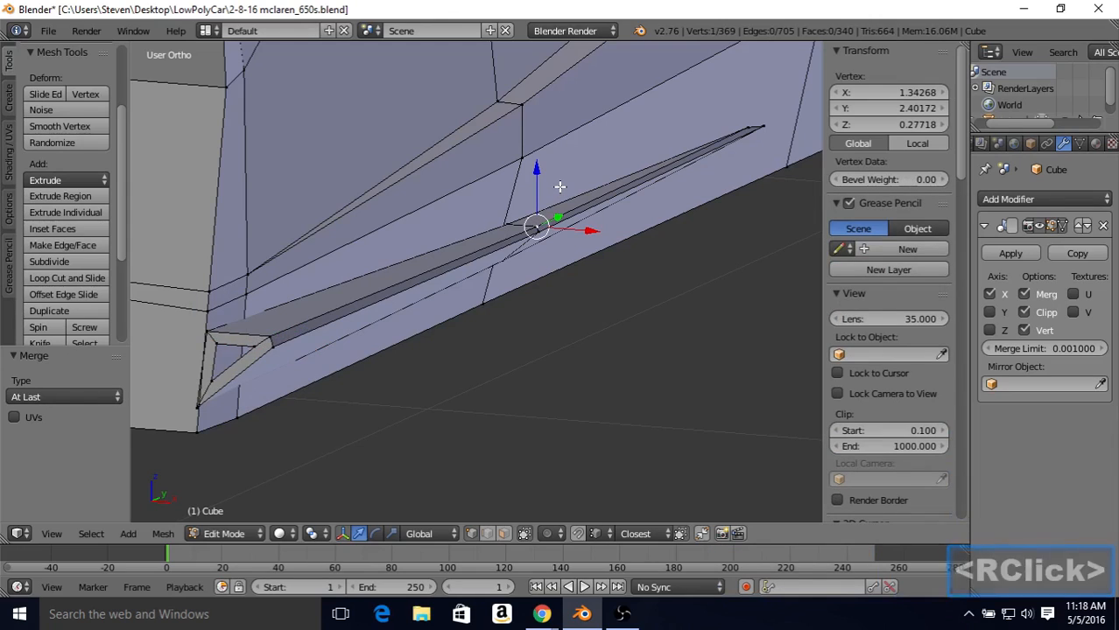
key(shift+v)
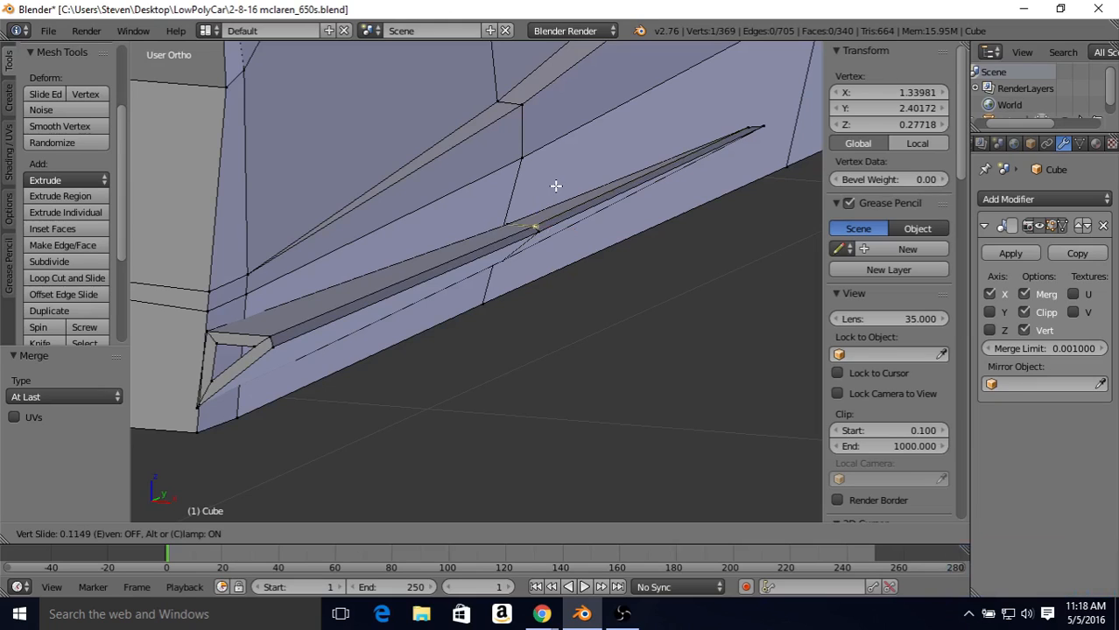
click(555, 187)
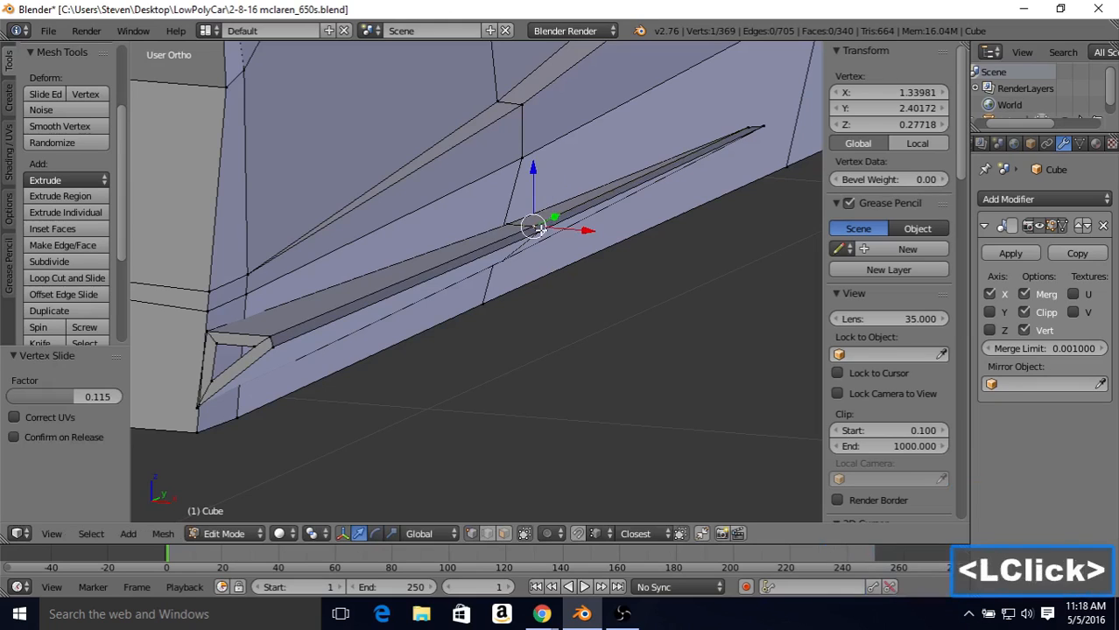
right_click(538, 229)
key(shift+v)
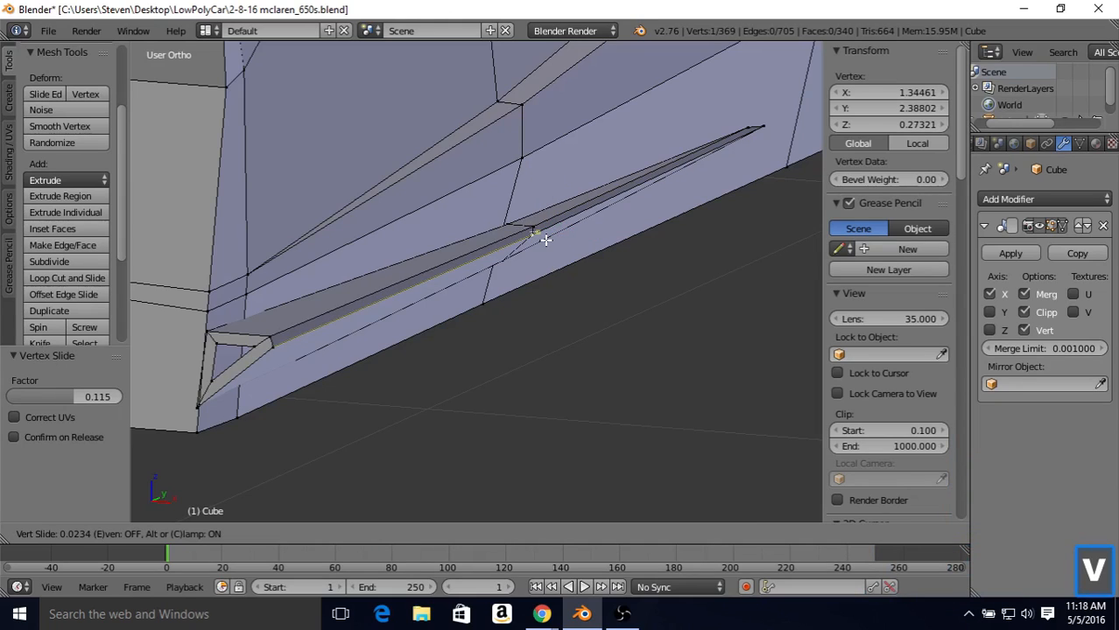
click(543, 236)
Step: Leave mesh editing and examine the beveled side skirt strip and the lower body side from several angles
key(Tab)
scroll(524, 250, down, 4)
middle_drag(524, 247, 435, 280)
scroll(468, 204, down, 1)
scroll(430, 230, down, 2)
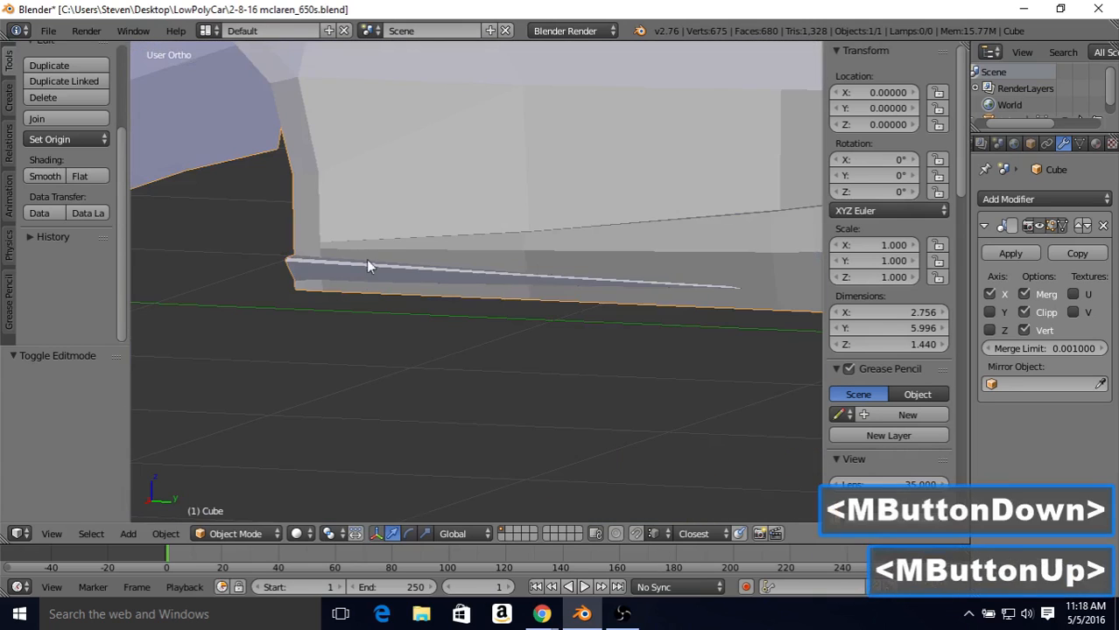
scroll(392, 240, down, 4)
middle_drag(439, 208, 604, 234)
middle_drag(577, 237, 674, 188)
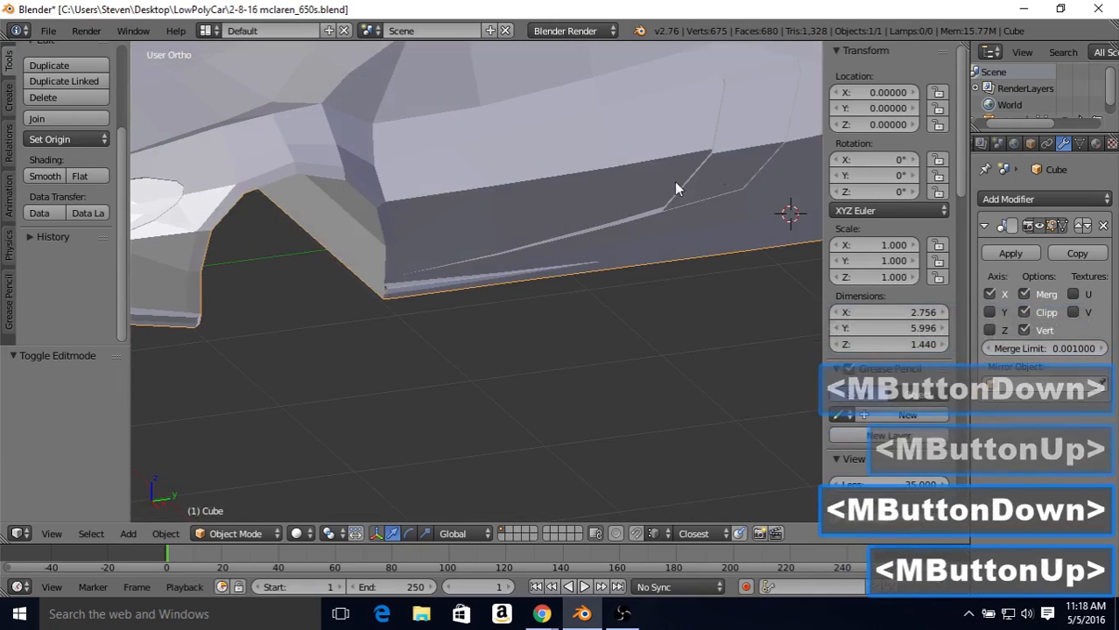
middle_drag(568, 209, 477, 198)
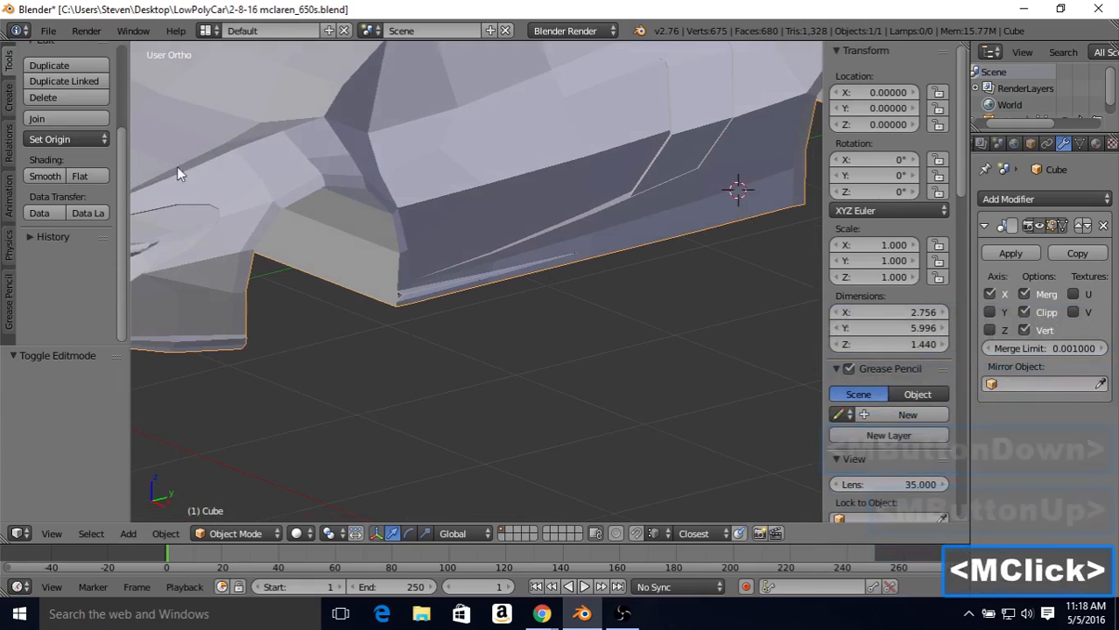
Step: Save the car model to its existing file
click(51, 32)
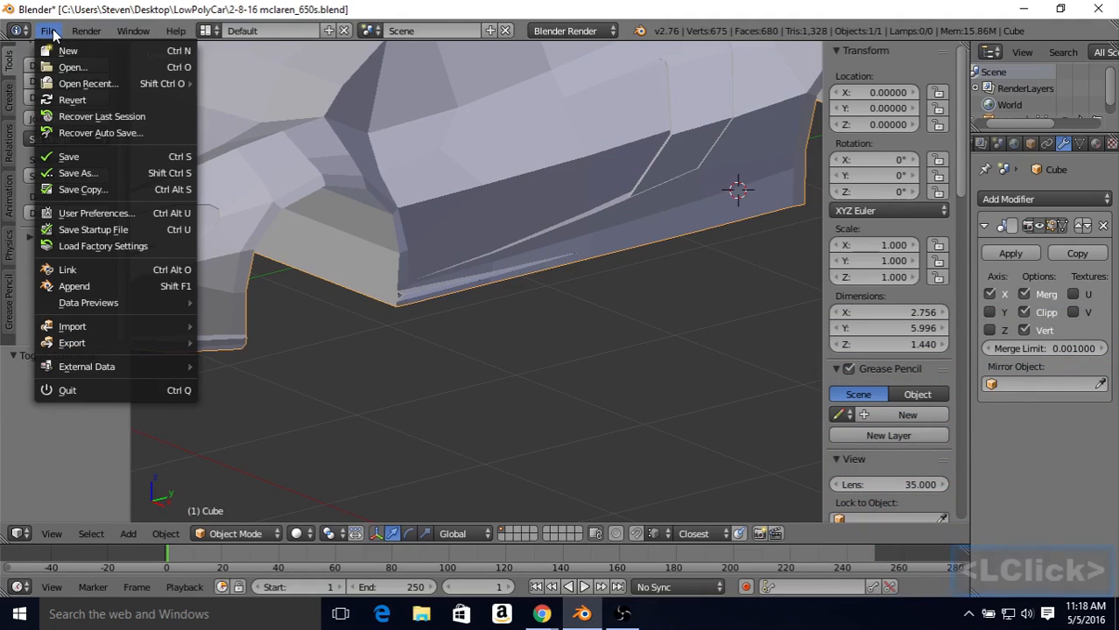
click(69, 158)
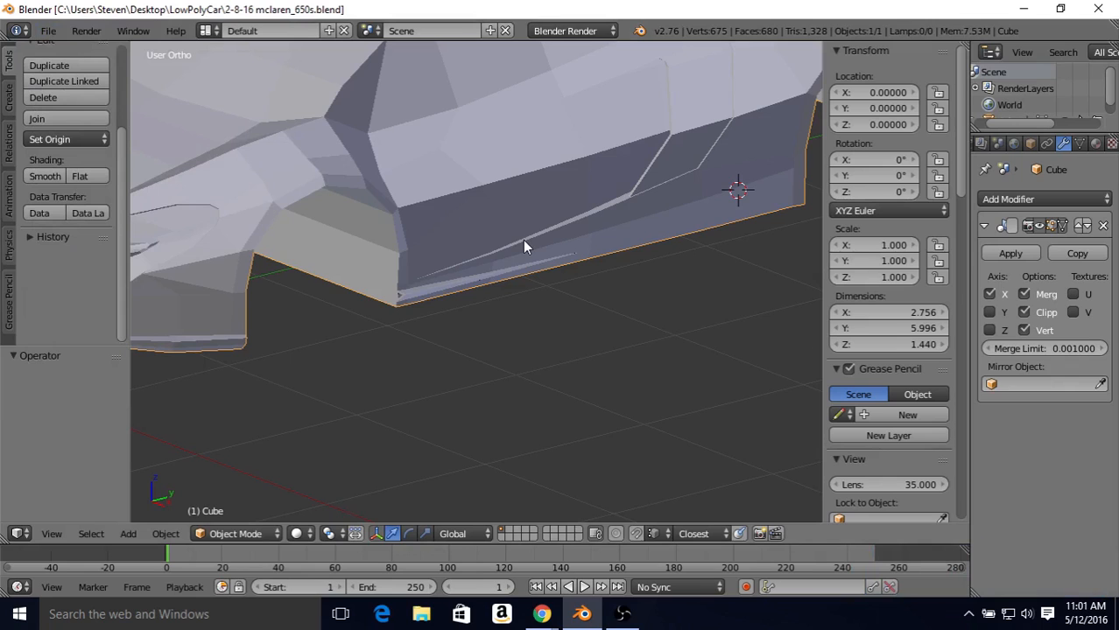
Step: In the right side wireframe view, add one centered loop cut running from behind the side window over the rear wheel arch
key(KP_3)
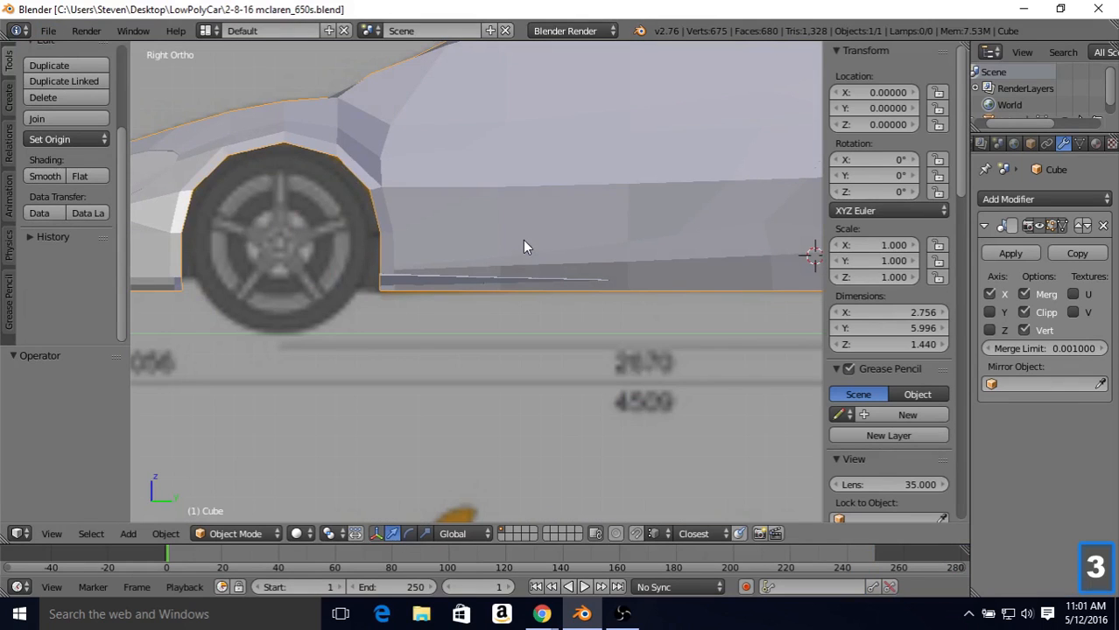
key(Tab)
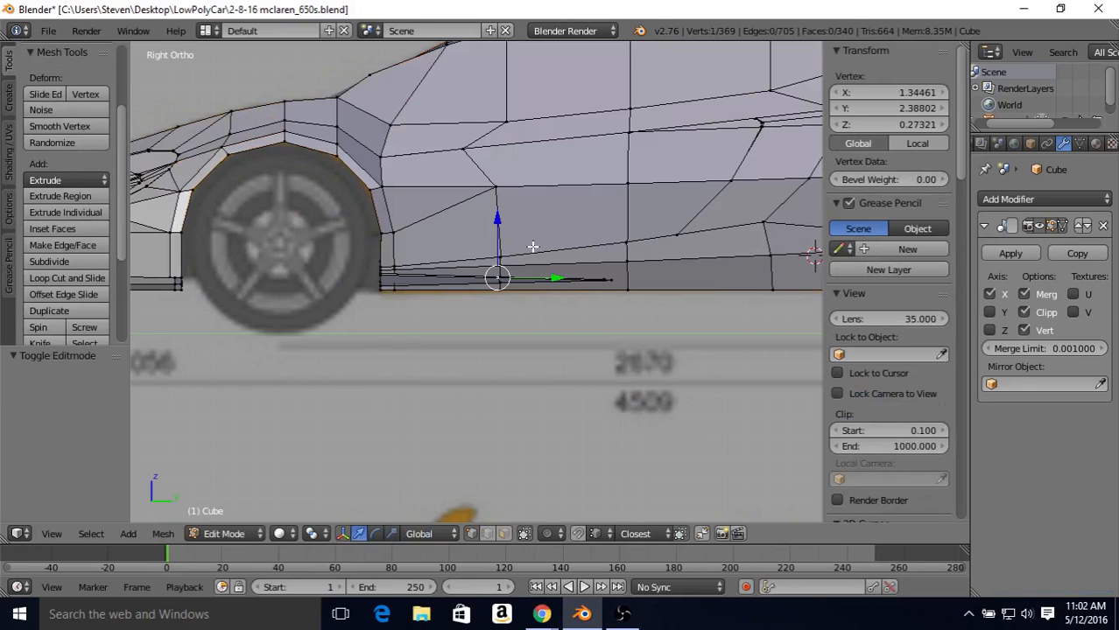
key(z)
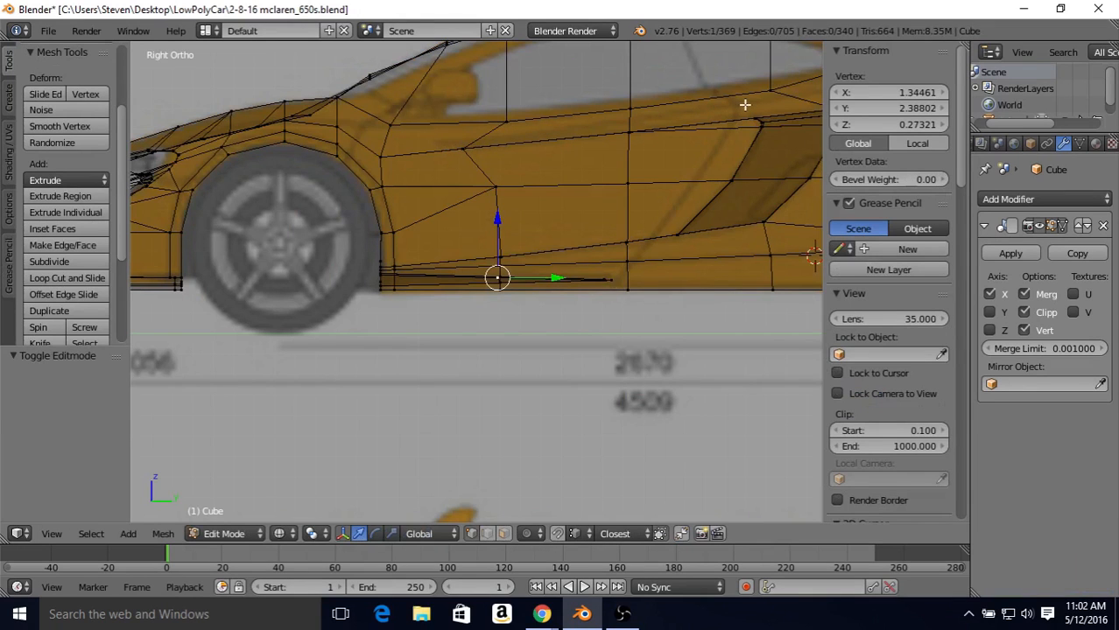
shift+middle_drag(742, 105, 508, 182)
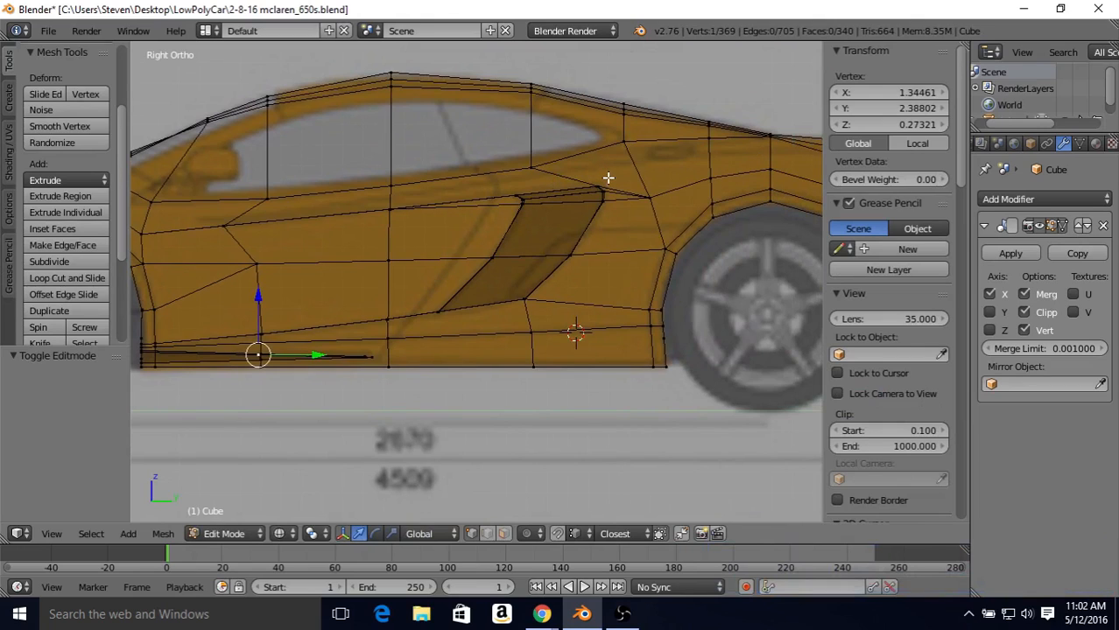
key(ctrl)
key(ctrl+r)
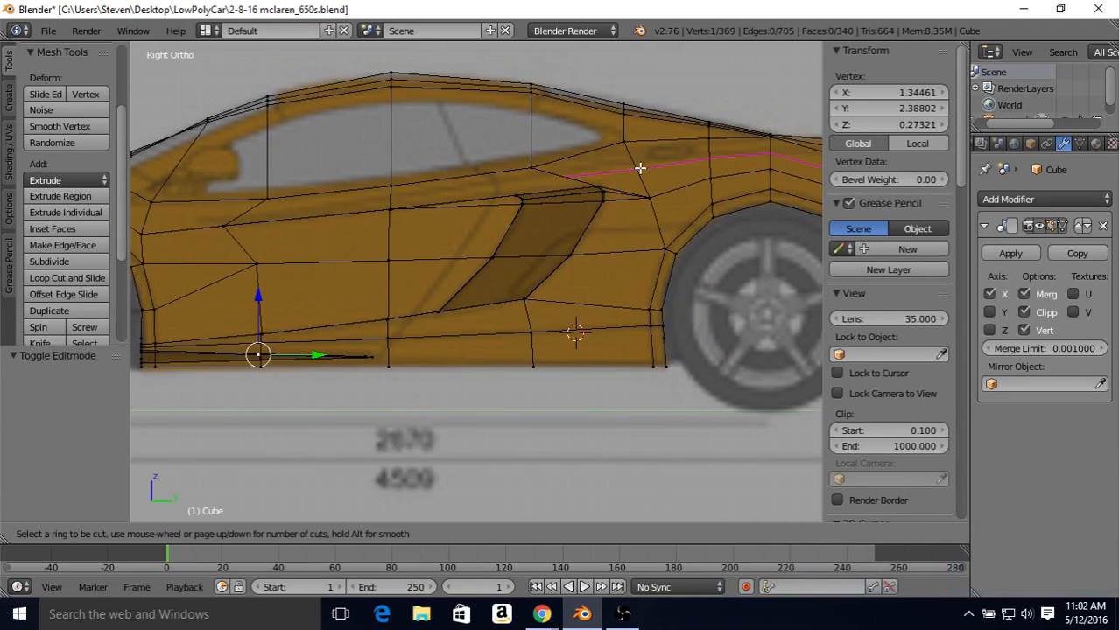
click(640, 168)
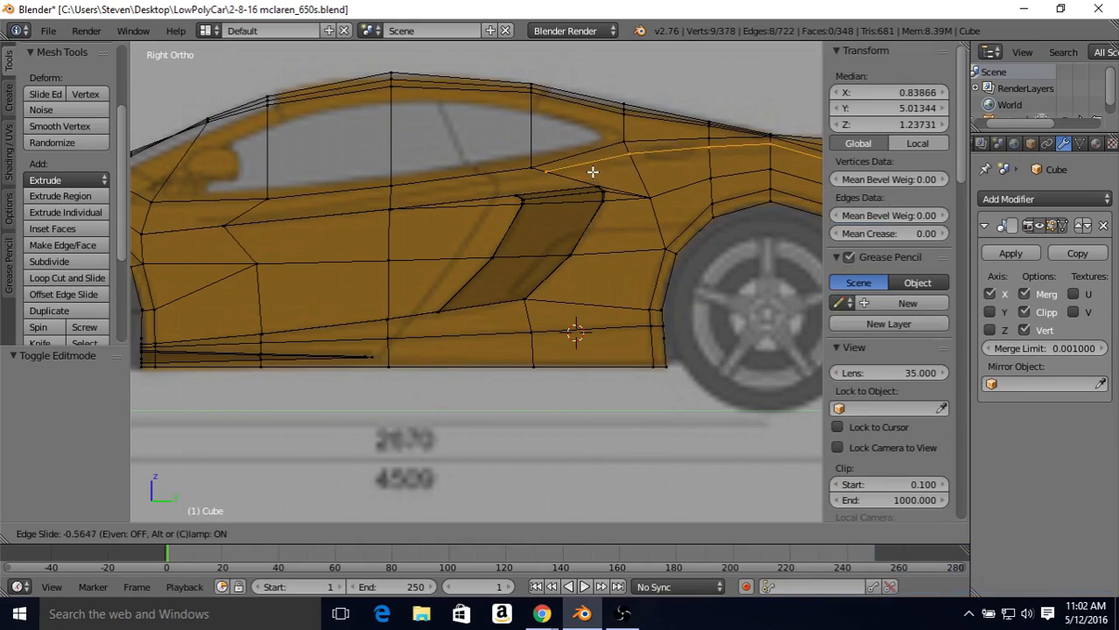
right_click(600, 180)
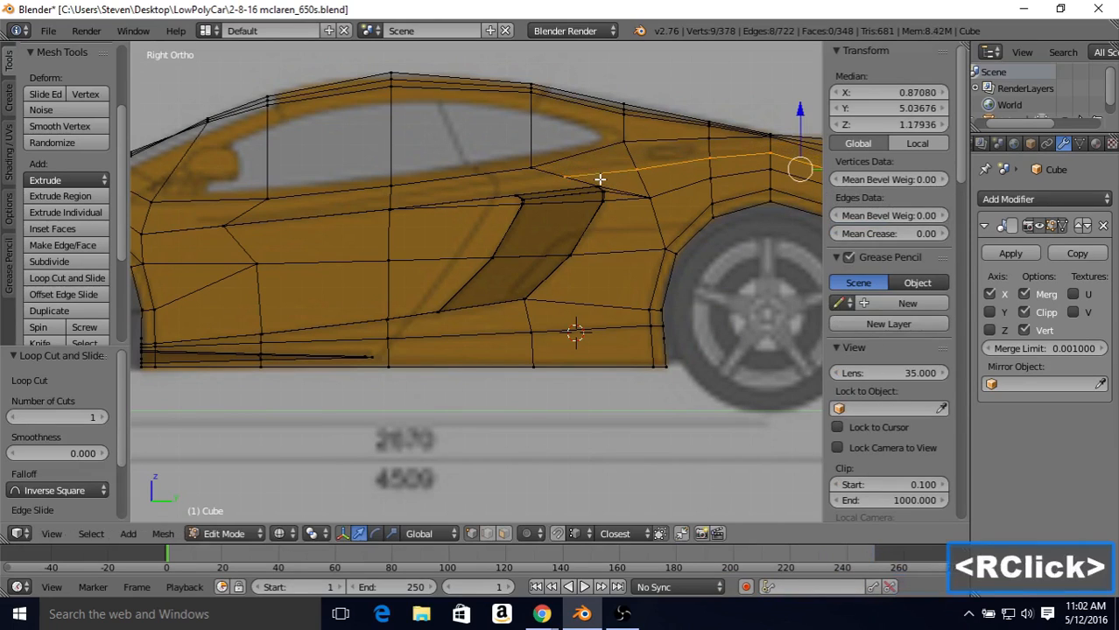
Step: Select the three short cross edges of the body band below the front side window and subdivide them with one cut
click(486, 533)
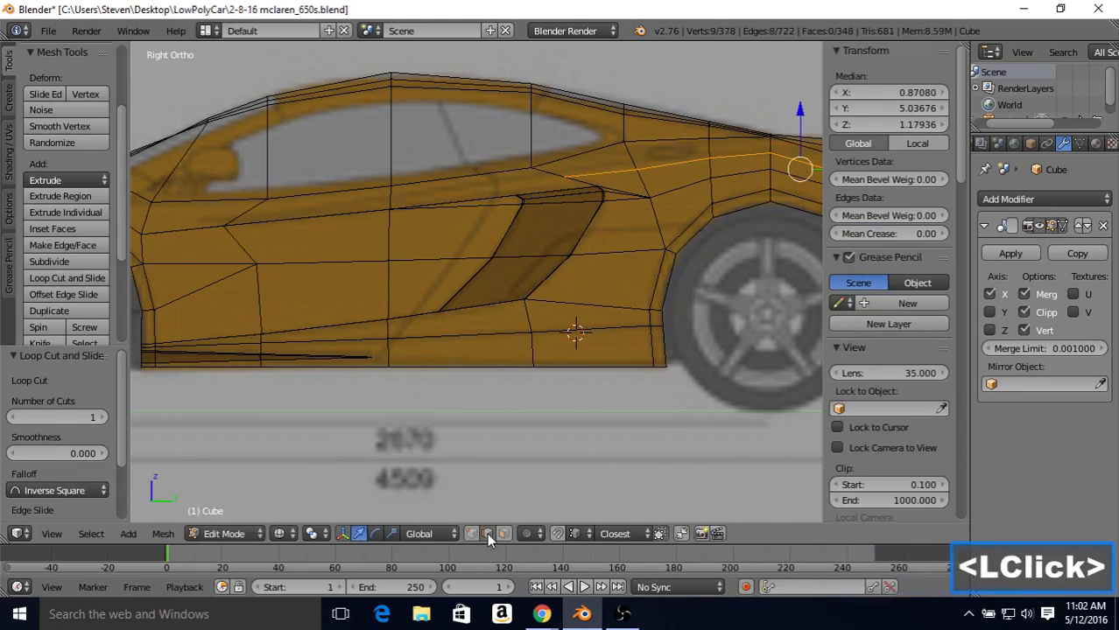
shift+middle_drag(522, 194, 614, 226)
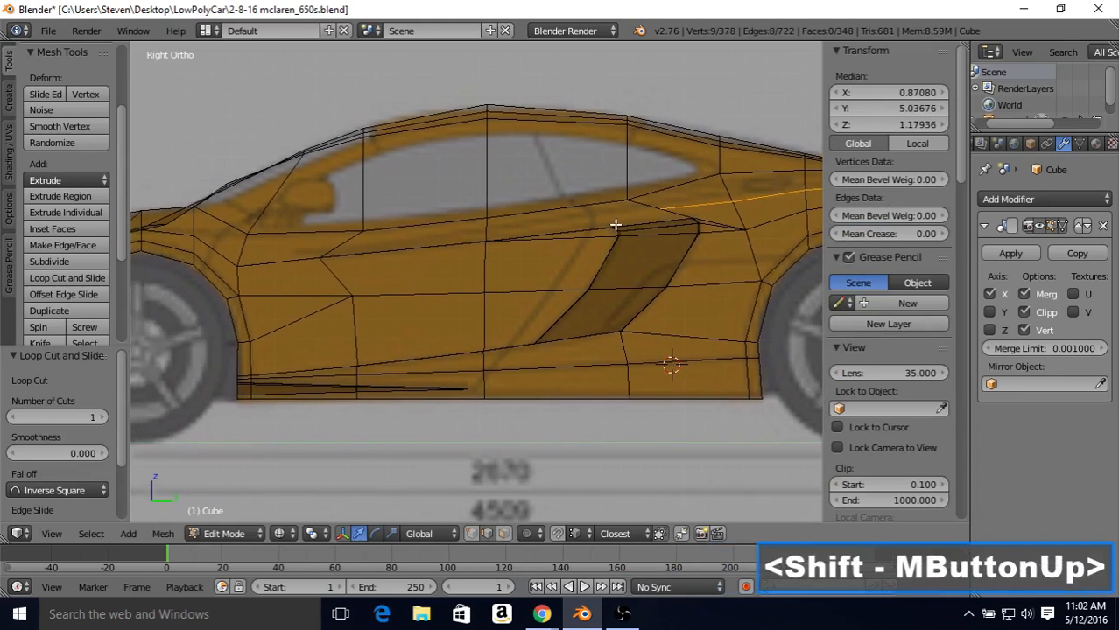
right_click(487, 229)
shift+right_click(349, 236)
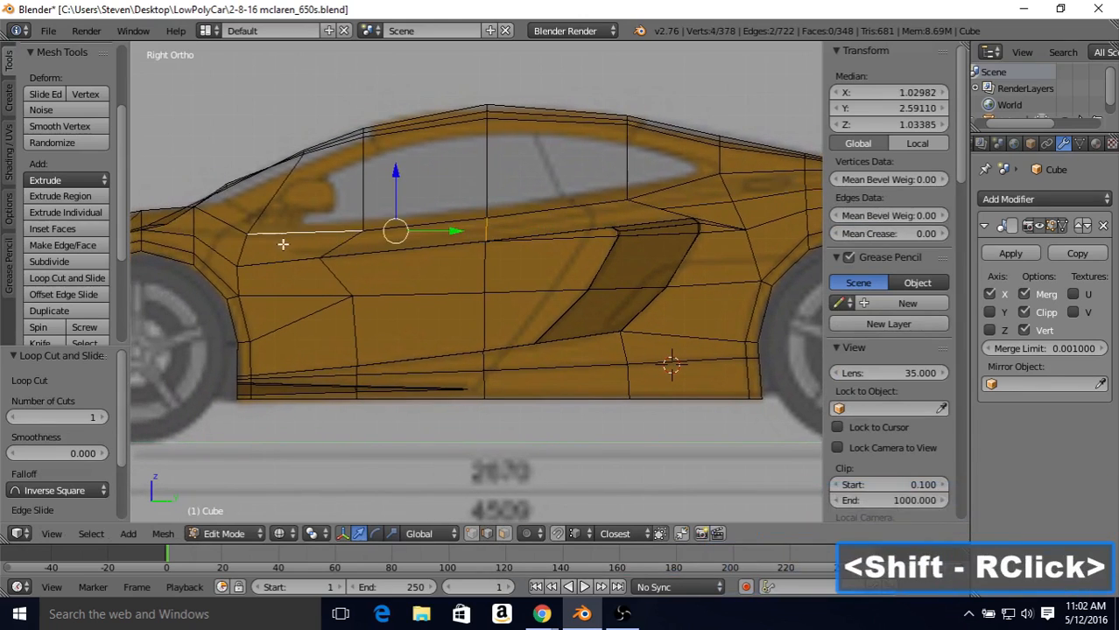
shift+right_click(318, 232)
shift+right_click(335, 245)
shift+right_click(239, 246)
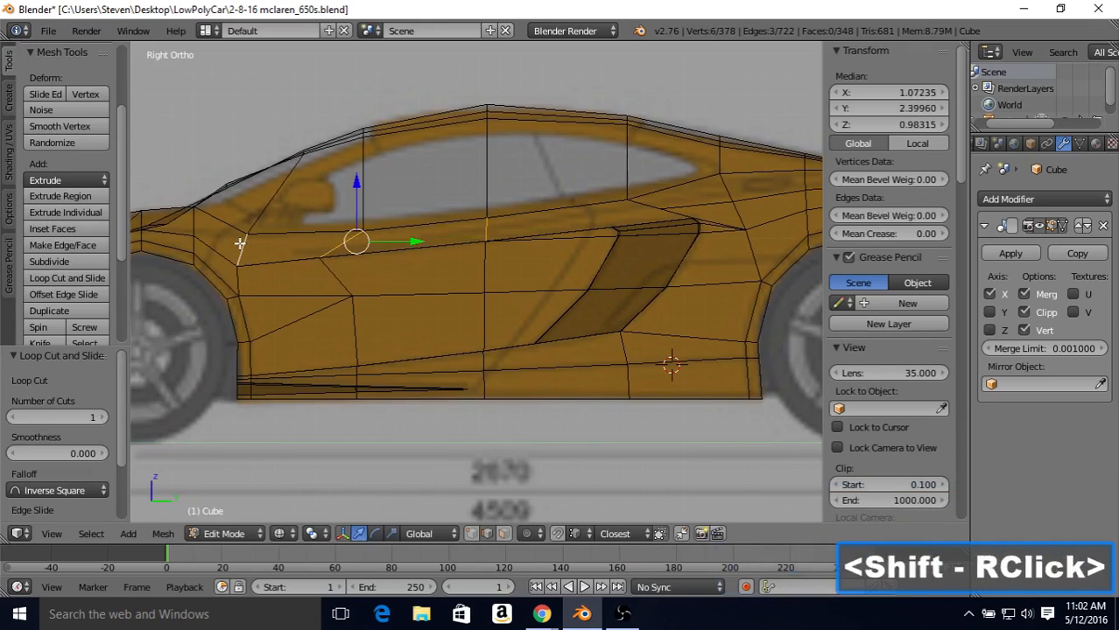
click(41, 263)
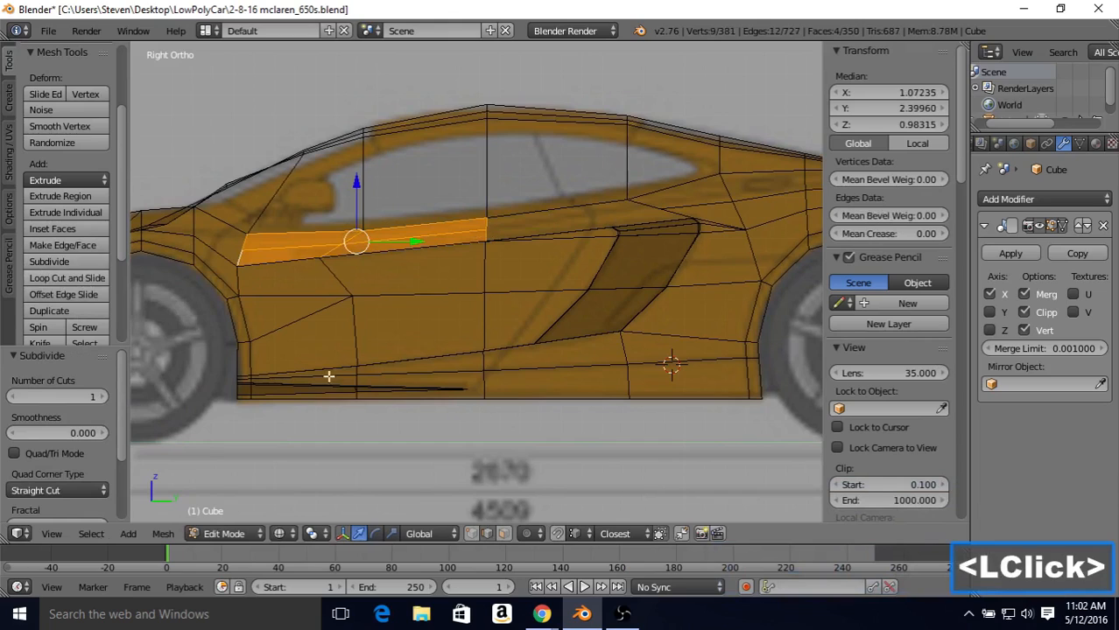
Step: Connect the new vertex below the middle of the side window to the front end vertex of the rear loop cut
click(472, 533)
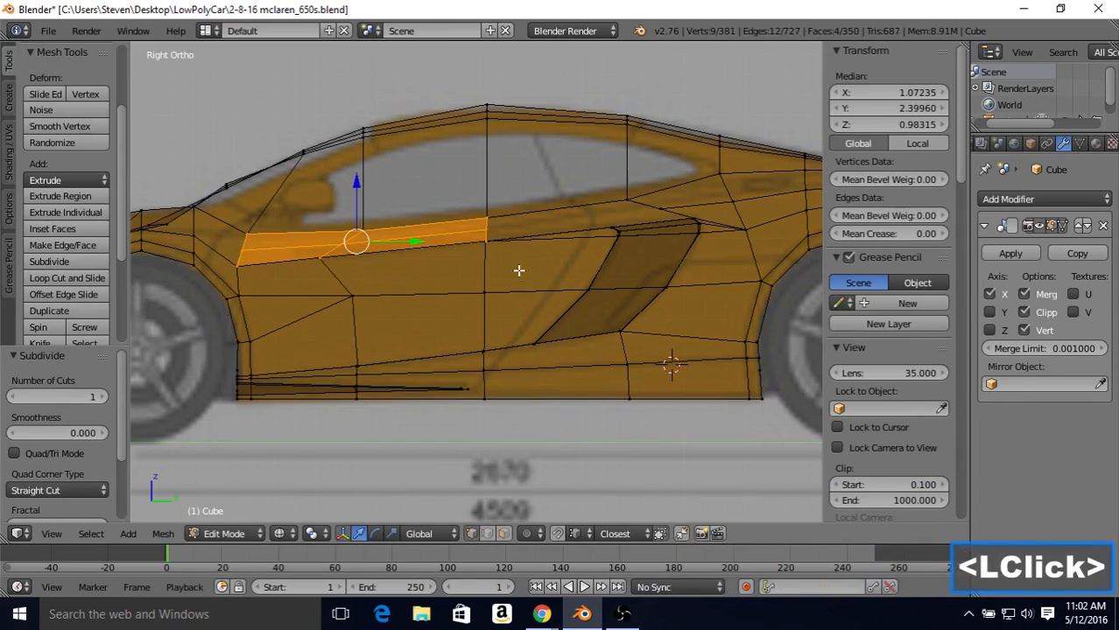
right_click(486, 229)
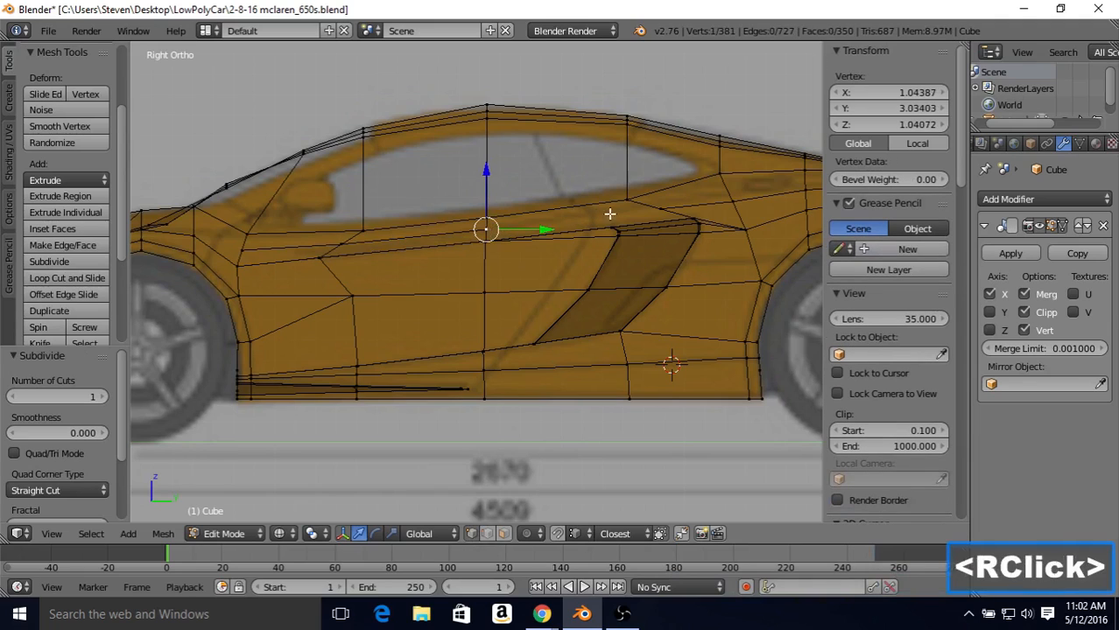
shift+right_click(655, 209)
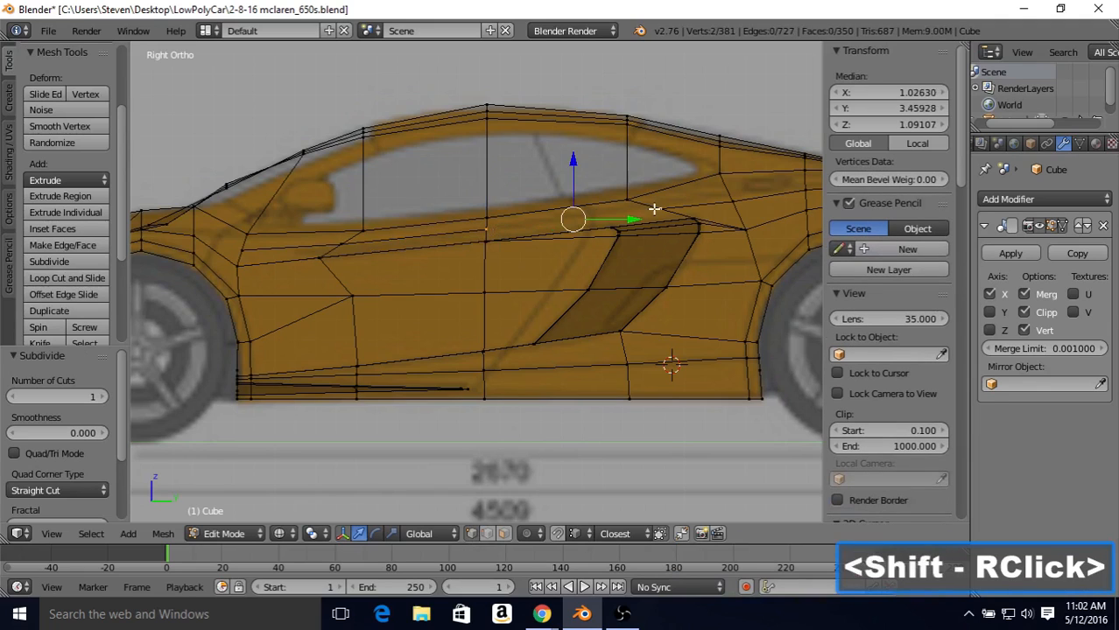
key(j)
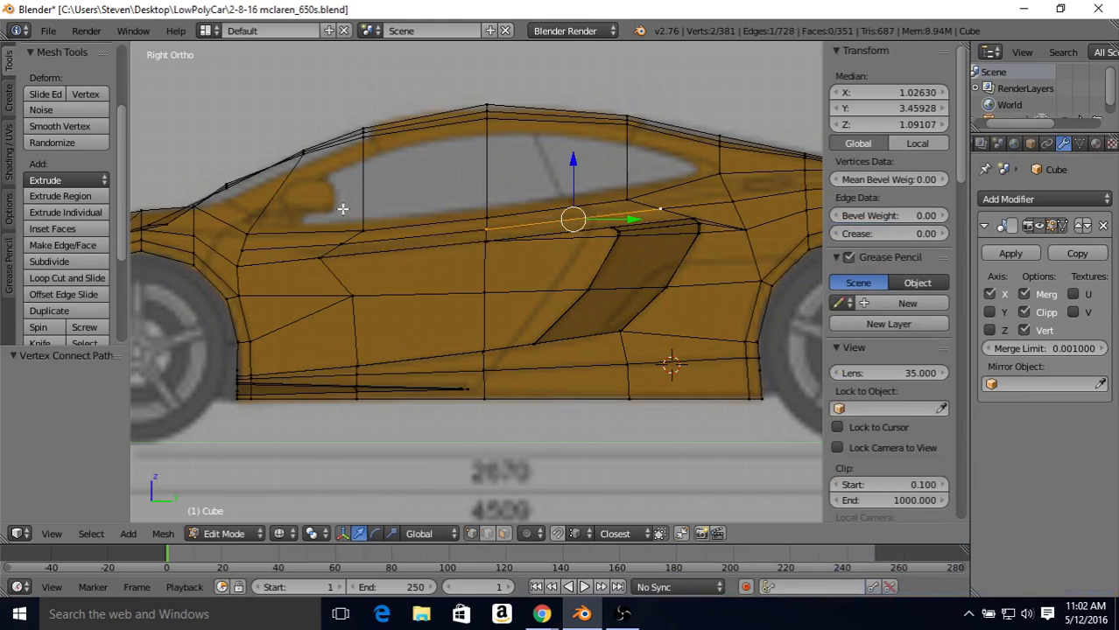
Step: Behind the front wheel arch, connect the band's new front vertex and the vertex below it to the adjacent fender vertices
right_click(241, 251)
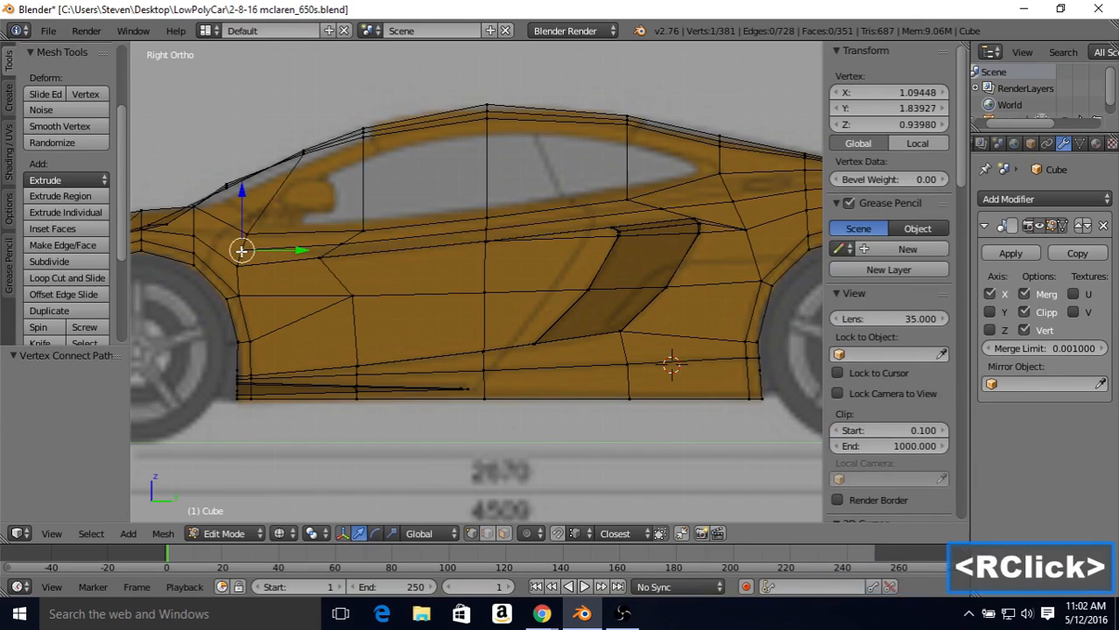
shift+right_click(193, 234)
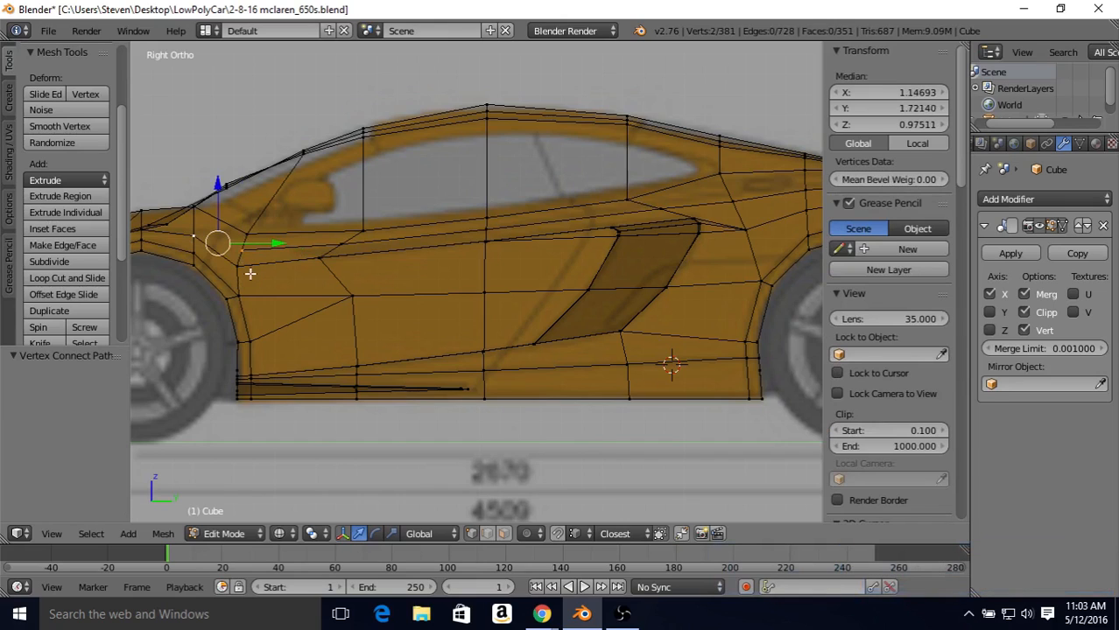
key(j)
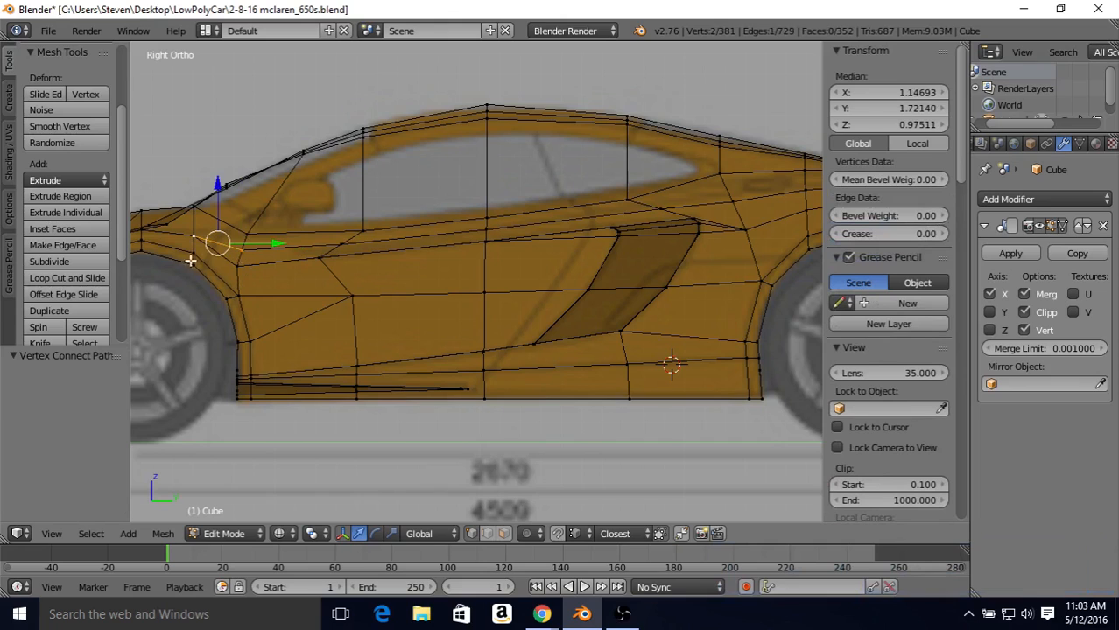
right_click(236, 265)
shift+right_click(198, 254)
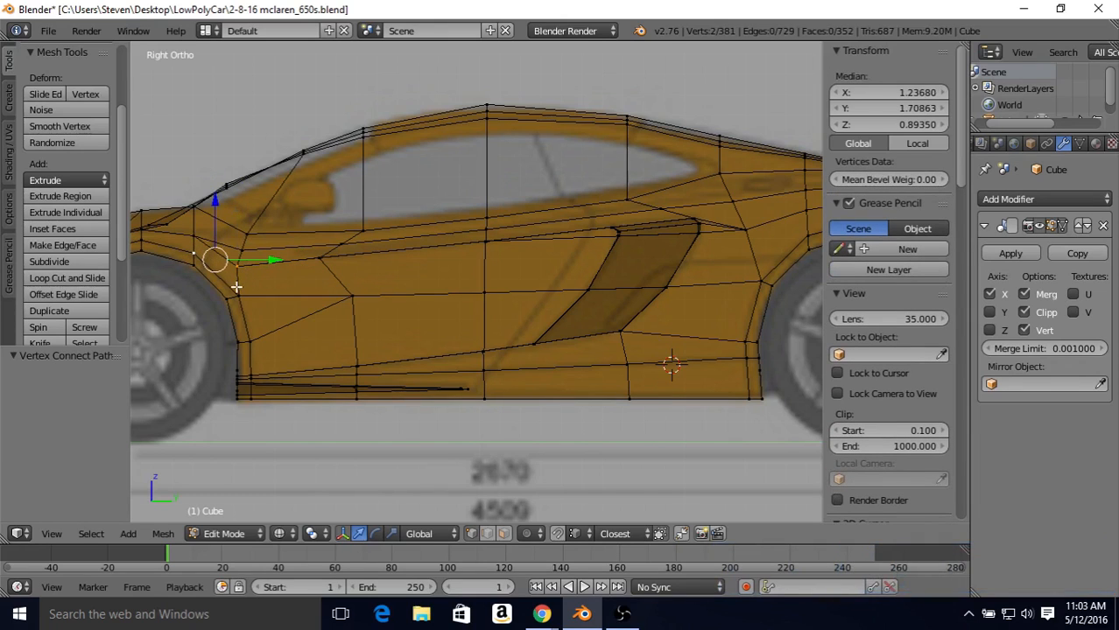
key(j)
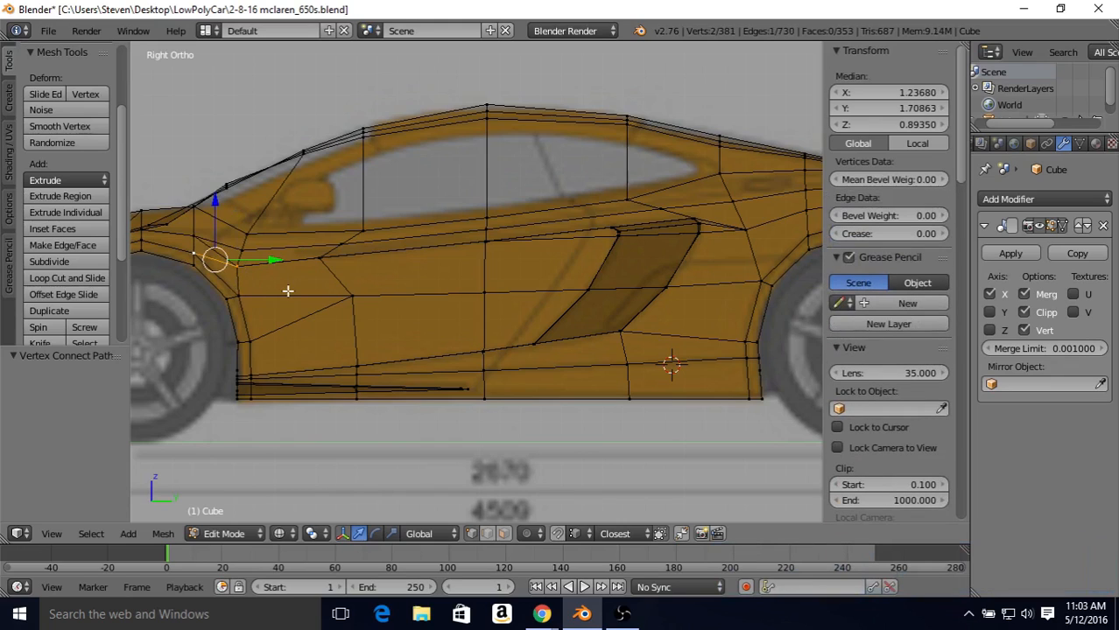
Step: In edge mode, select the short edge behind the front wheel arch, just above the last connection, and dissolve it
click(488, 535)
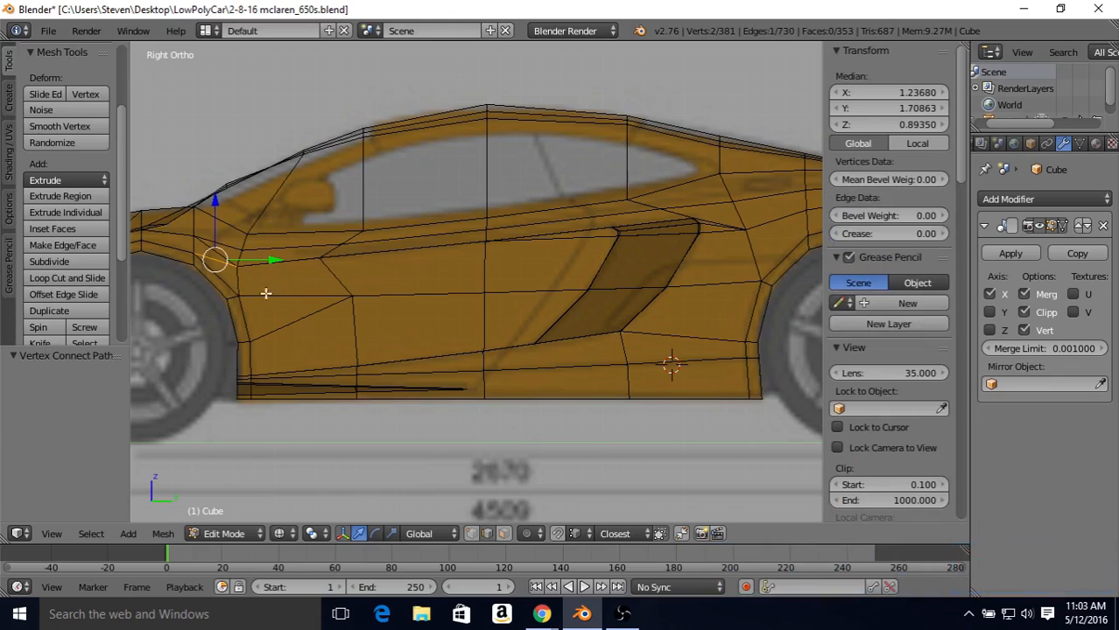
right_click(219, 253)
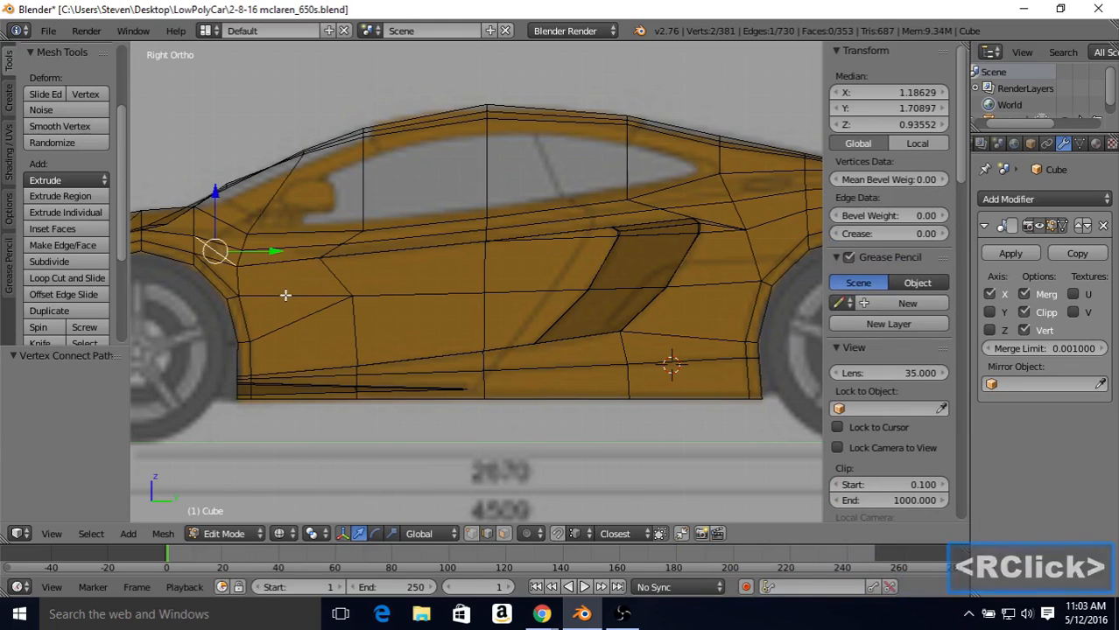
key(Delete)
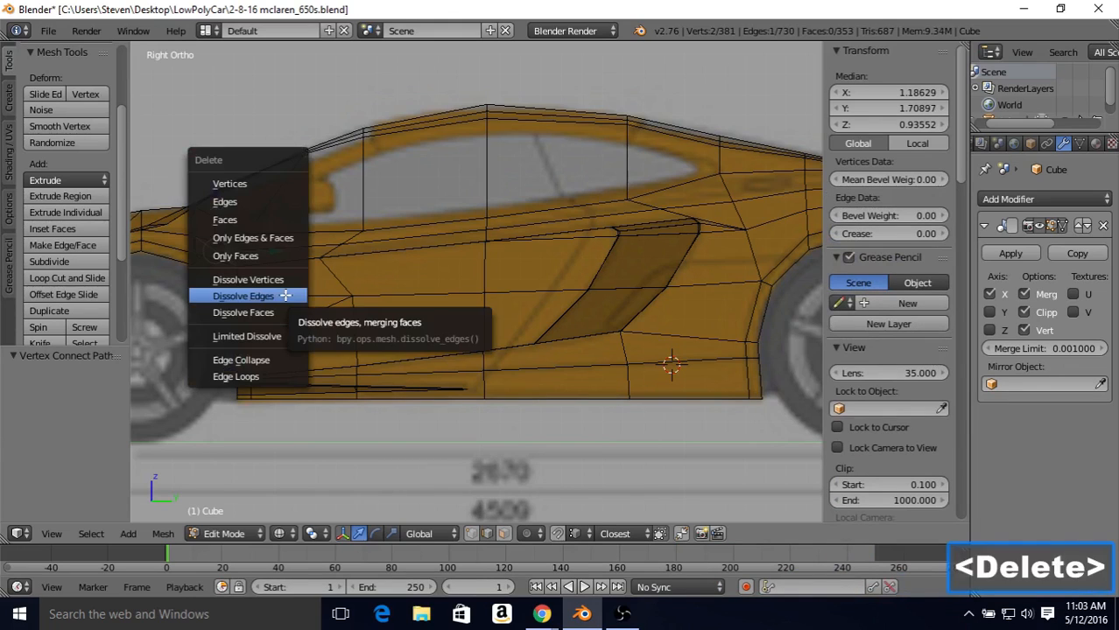
click(227, 296)
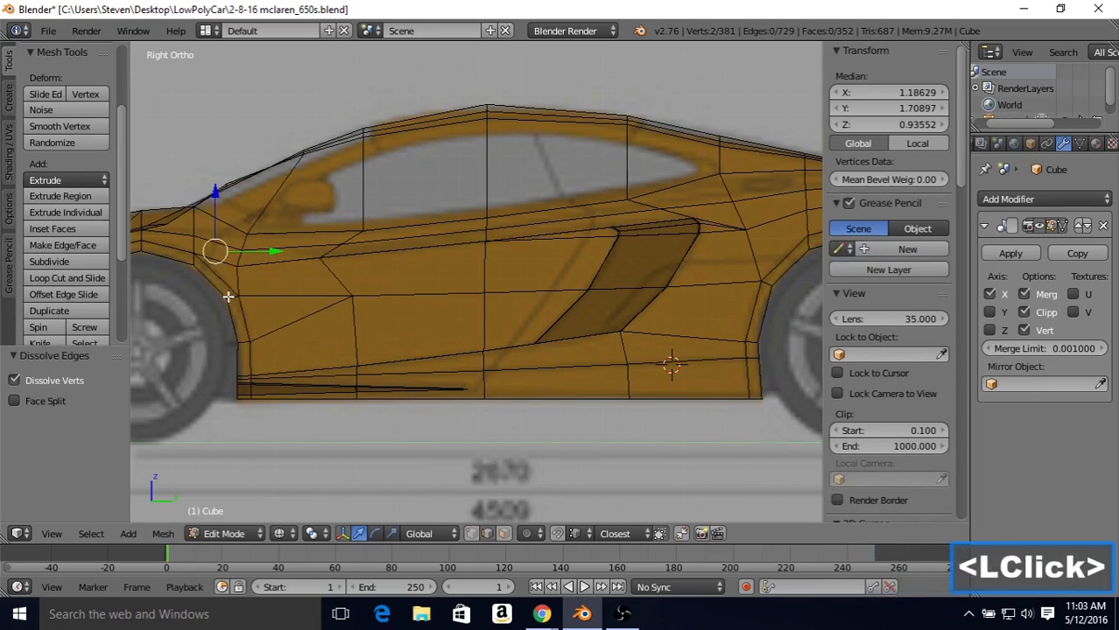
Step: Inspect the car body's side in solid shading outside mesh editing, from an angled view and the right side view
key(Tab)
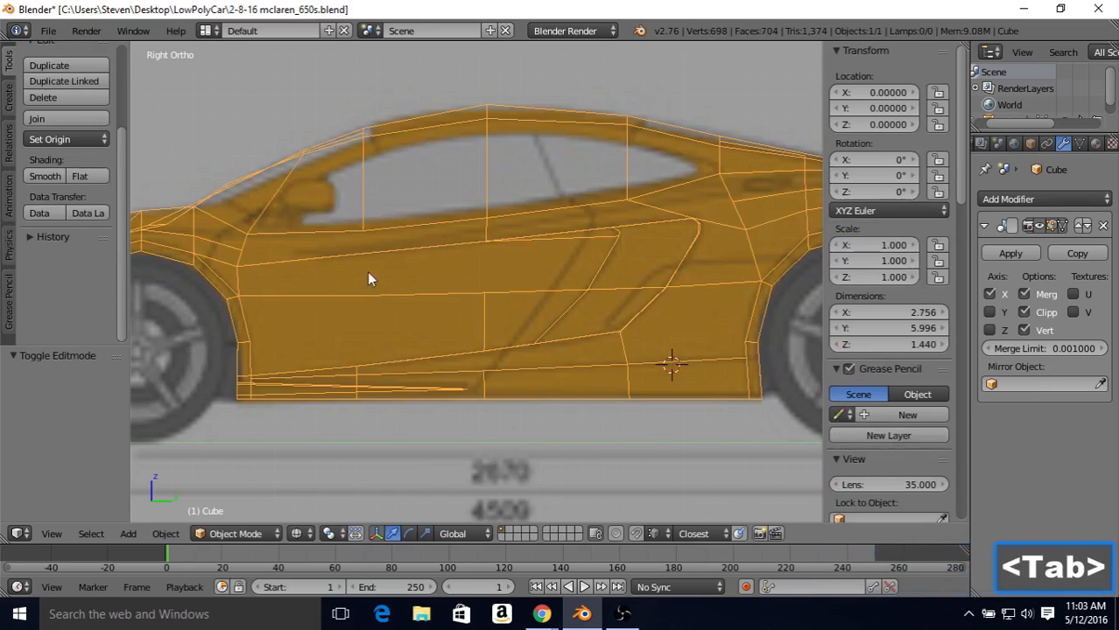
scroll(406, 279, down, 2)
key(z)
mouse_move(406, 276)
middle_down()
mouse_move(521, 262)
mouse_move(499, 247)
mouse_move(539, 243)
mouse_move(468, 253)
mouse_move(478, 232)
middle_up()
middle_click(478, 232)
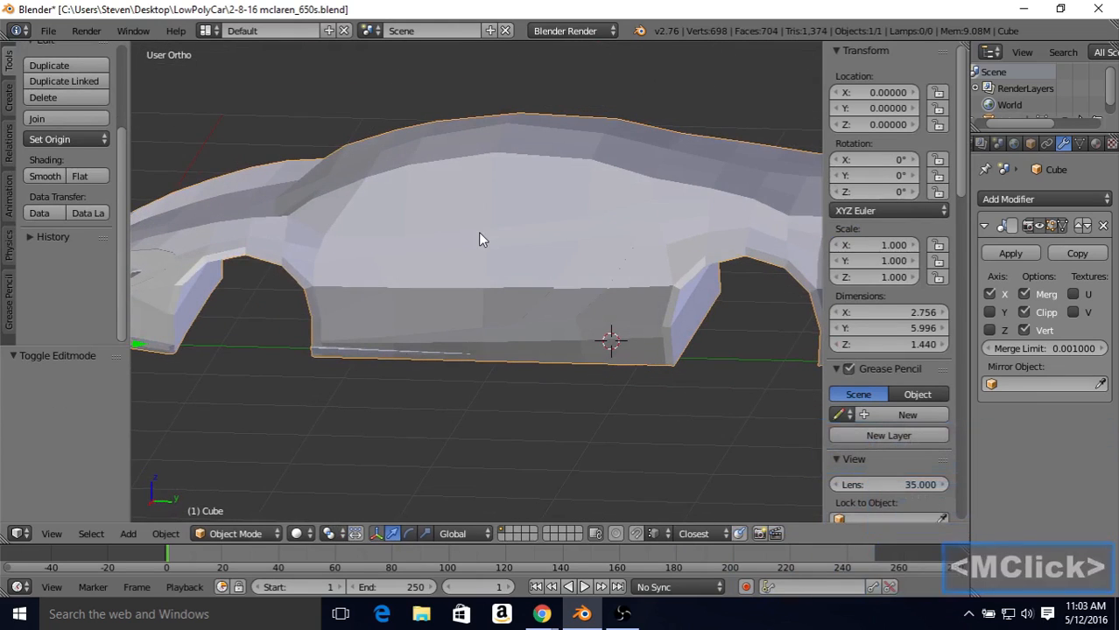
key(KP_3)
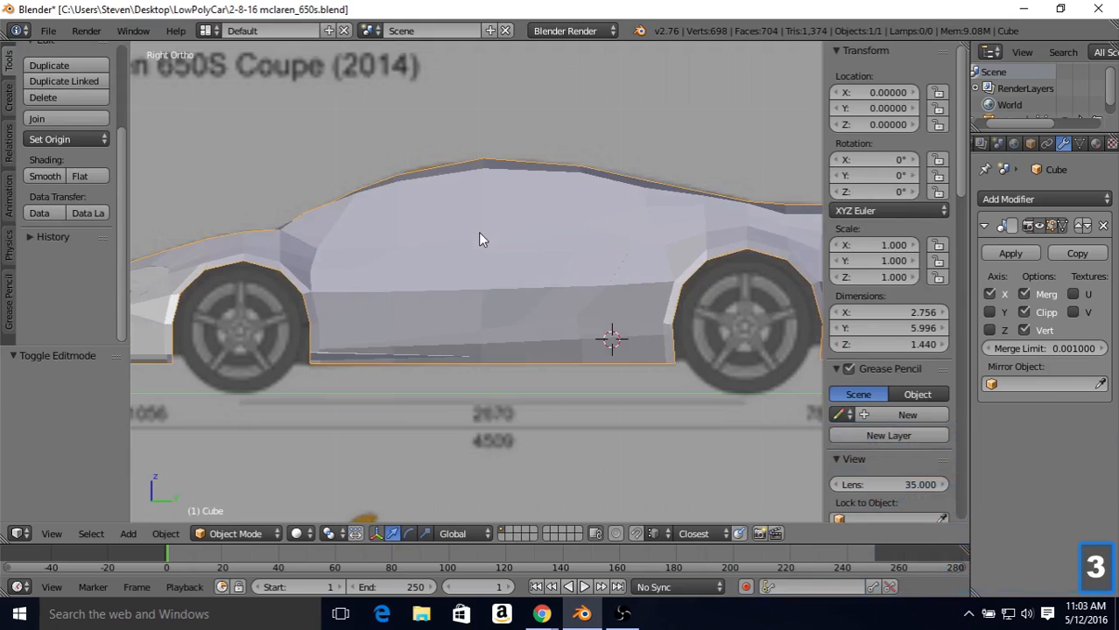
Step: In wireframe vertex editing, slide the band's vertex below the front side window forward by 0.501, then downward by 0.155 and 0.300
key(Tab)
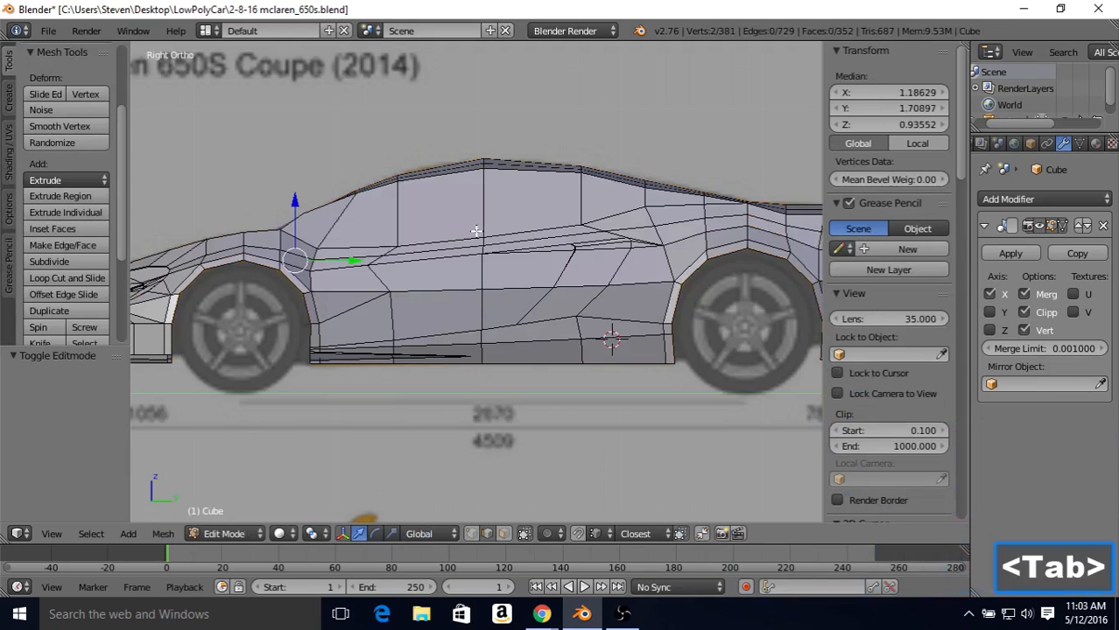
key(z)
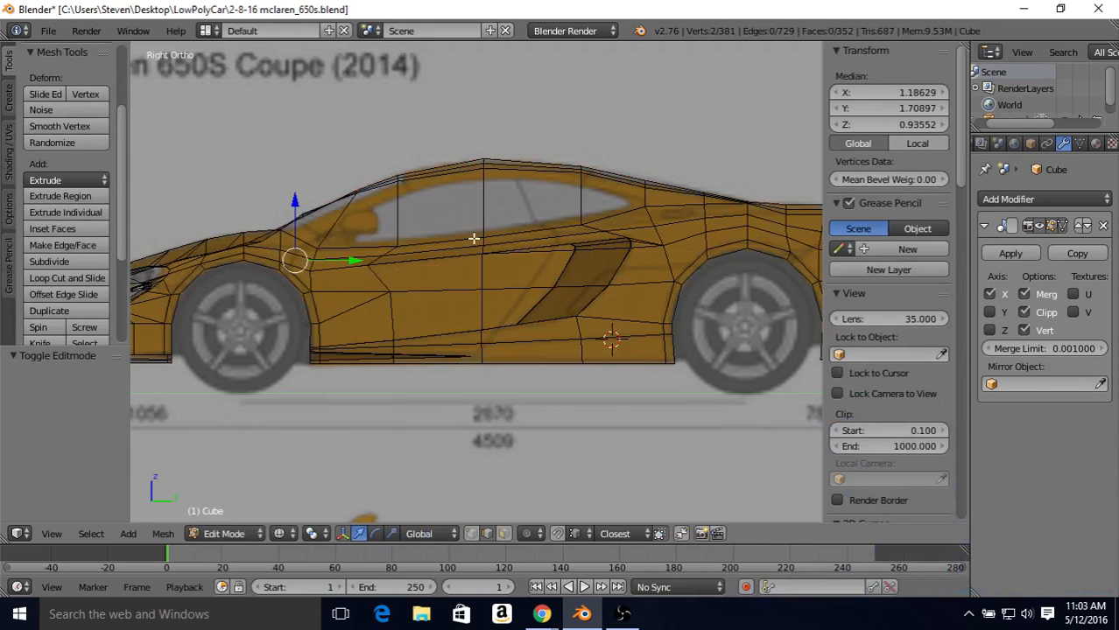
scroll(423, 254, up, 2)
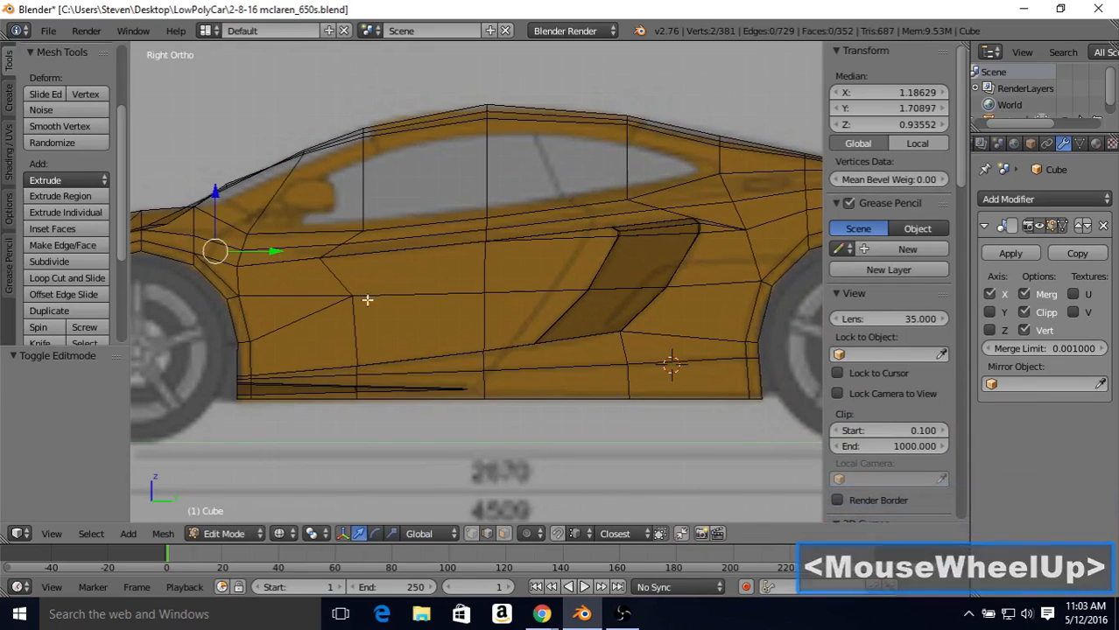
click(472, 533)
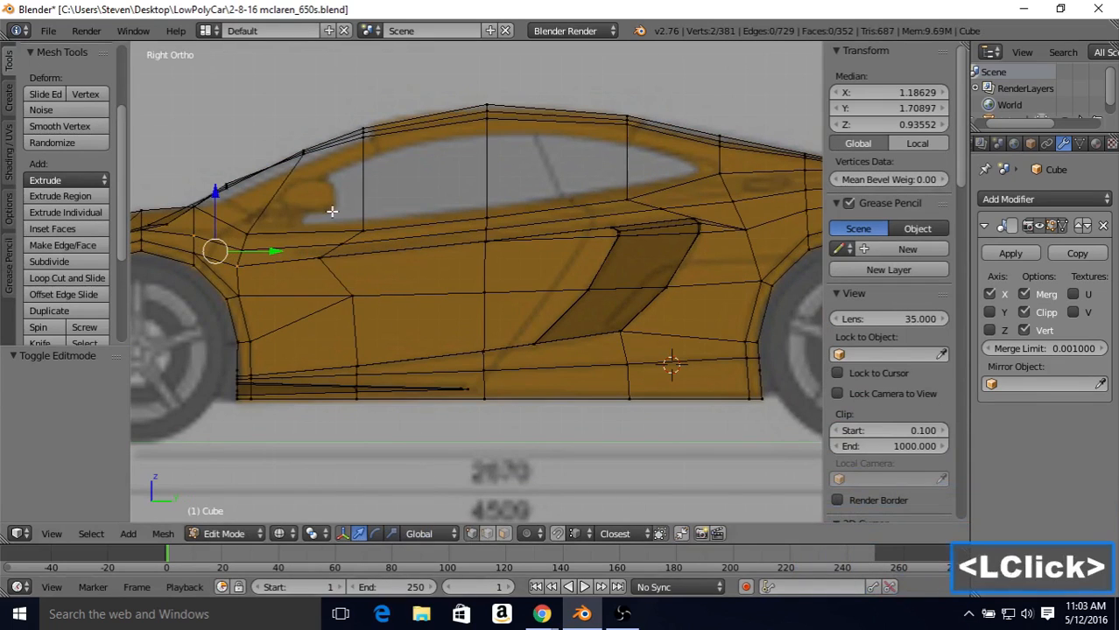
right_click(344, 244)
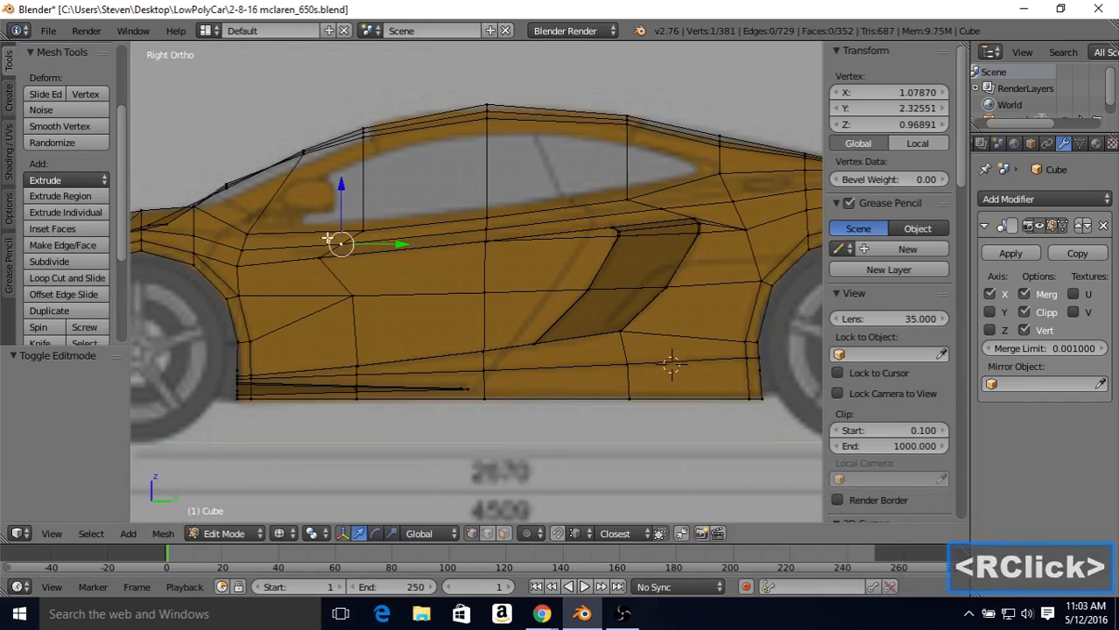
key(shift+v)
click(240, 259)
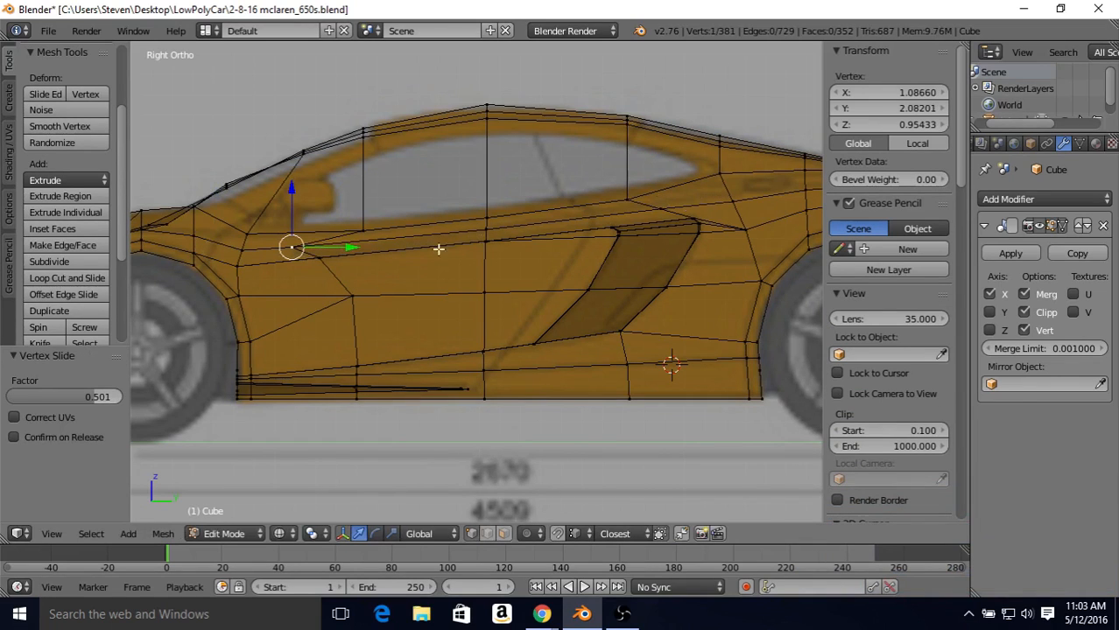
key(shift+v)
click(318, 286)
key(shift+v)
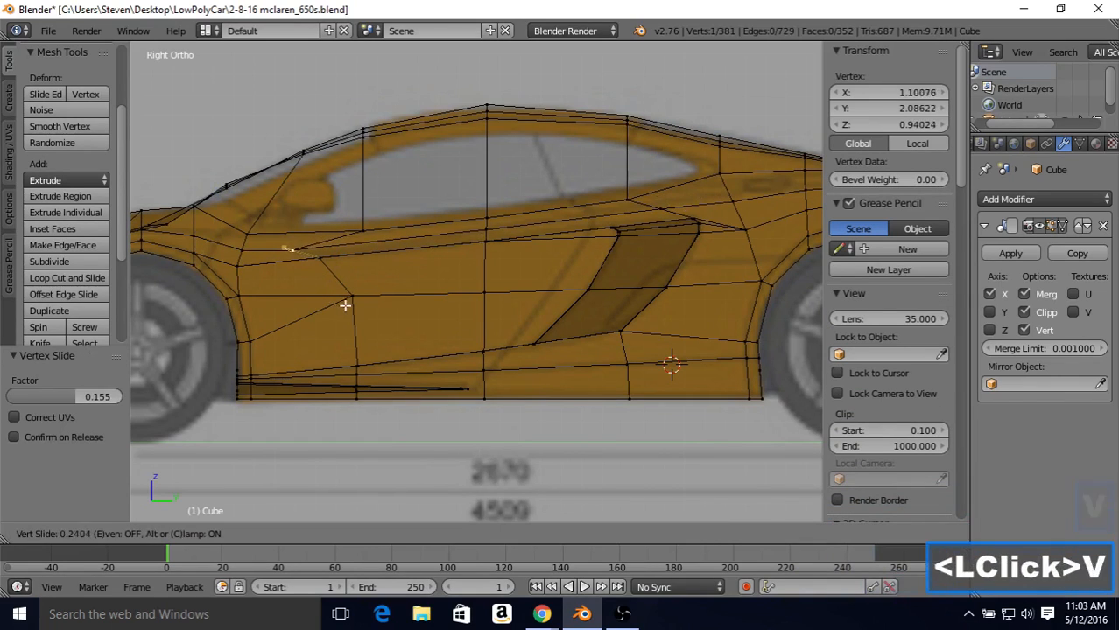
click(347, 308)
Step: Slide the band vertex below the middle of the side window upward by 0.213 and the one below the window's rear by 0.466
right_click(505, 224)
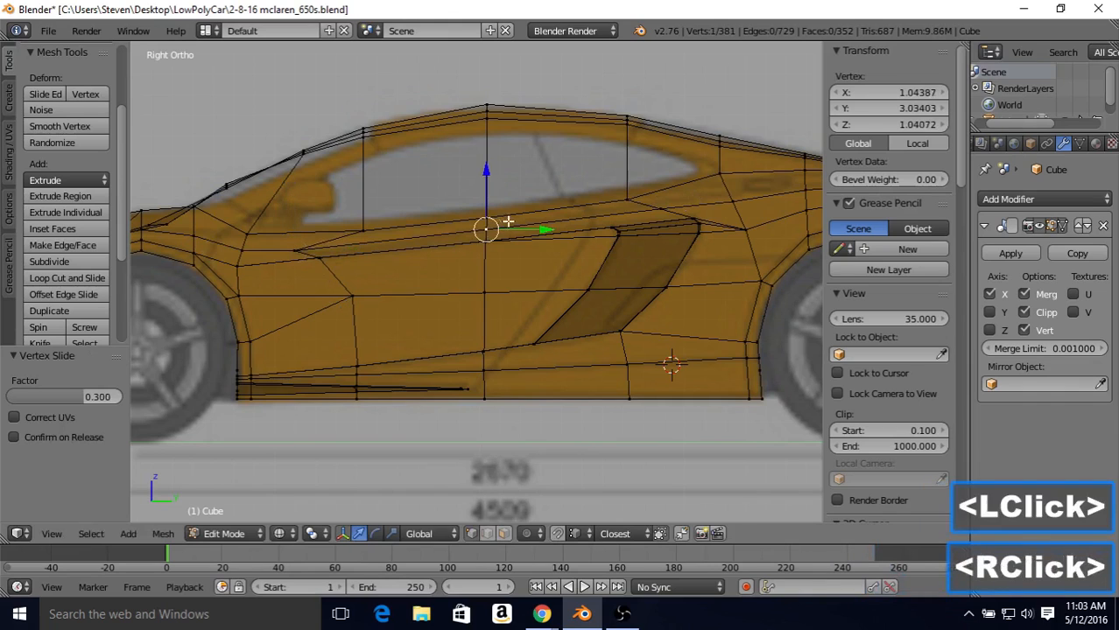
key(shift+v)
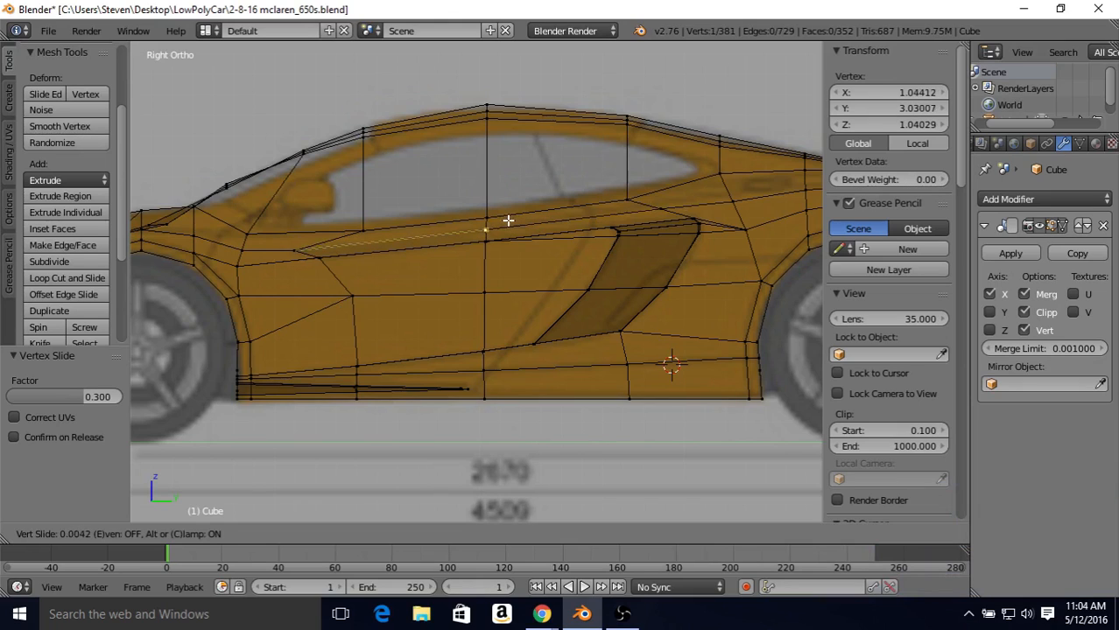
click(510, 223)
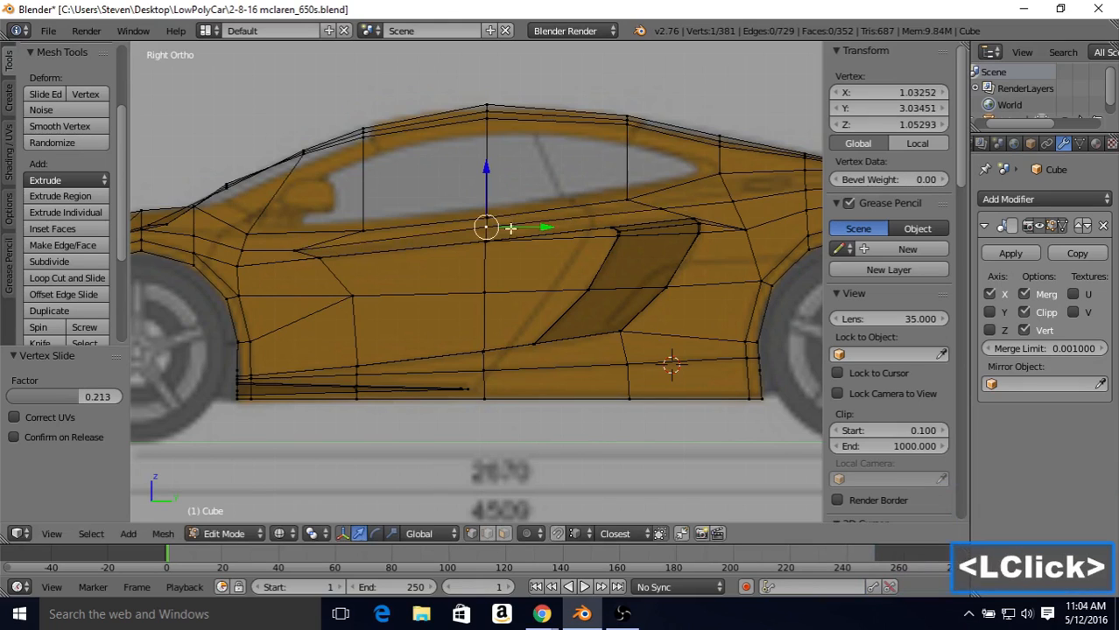
right_click(660, 210)
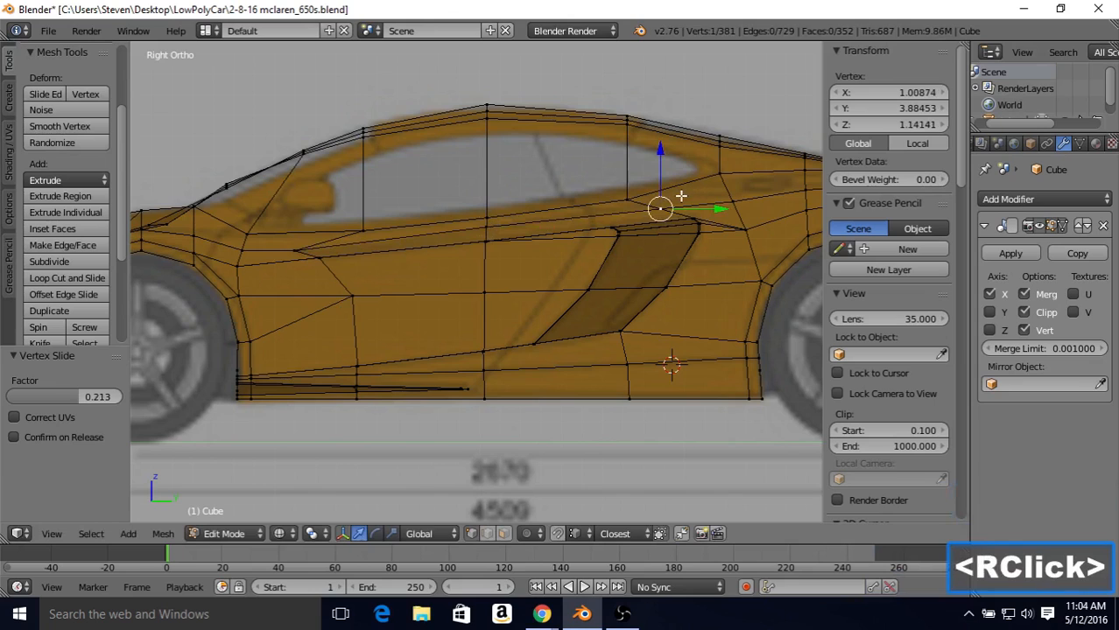
key(shift+v)
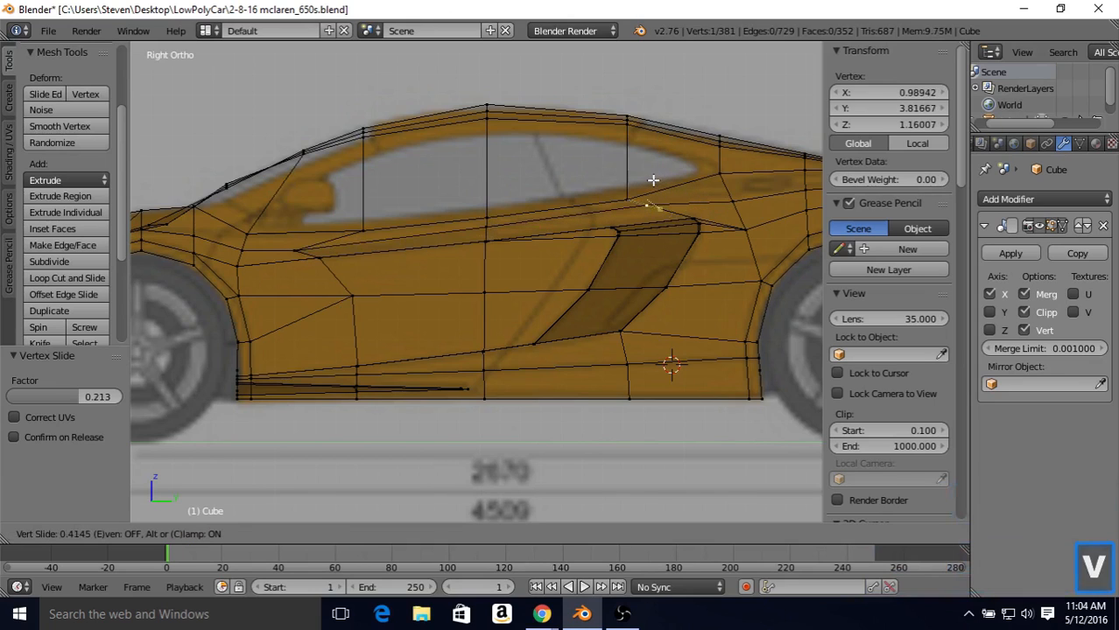
click(652, 179)
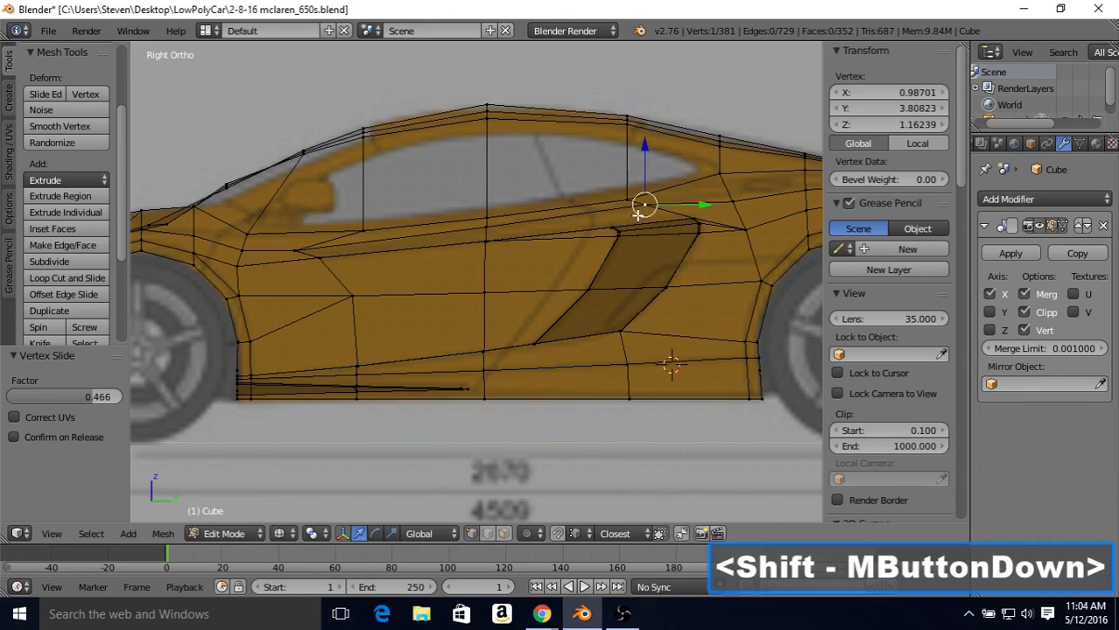
Step: Slide the next two band vertices behind the side window upward by factors of 0.273 and 0.205
shift+middle_drag(622, 254, 537, 255)
right_click(529, 256)
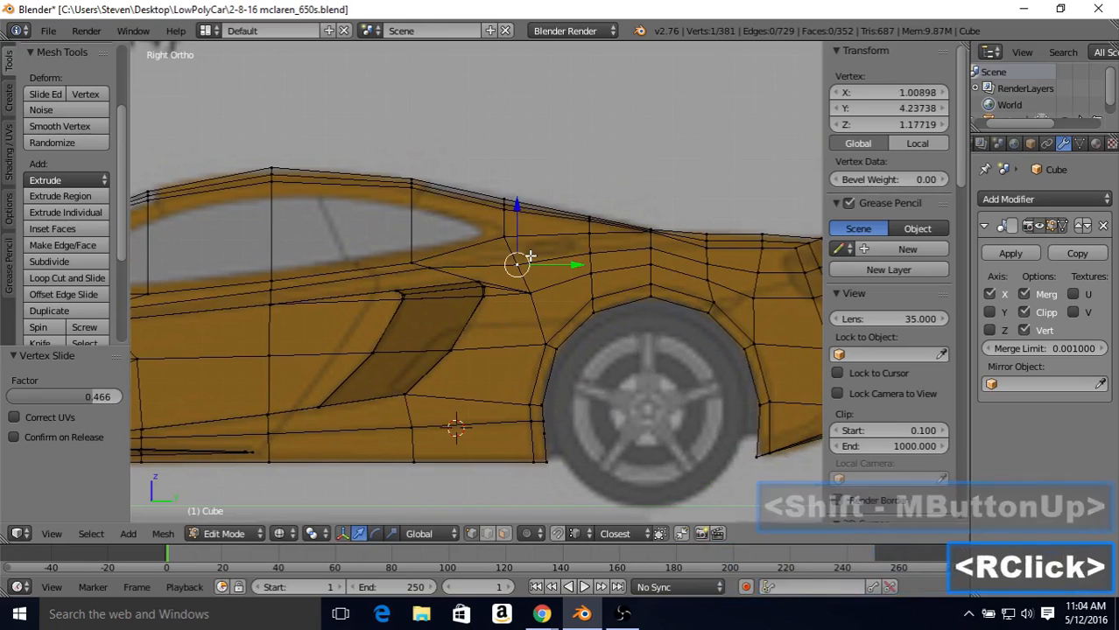
key(shift+v)
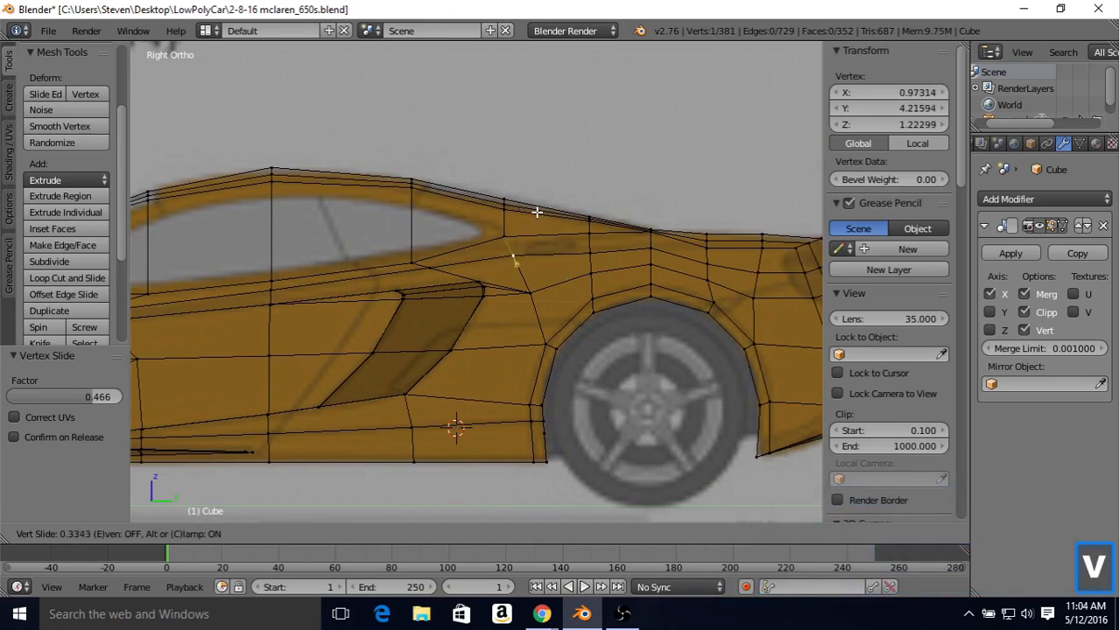
click(537, 216)
right_click(619, 258)
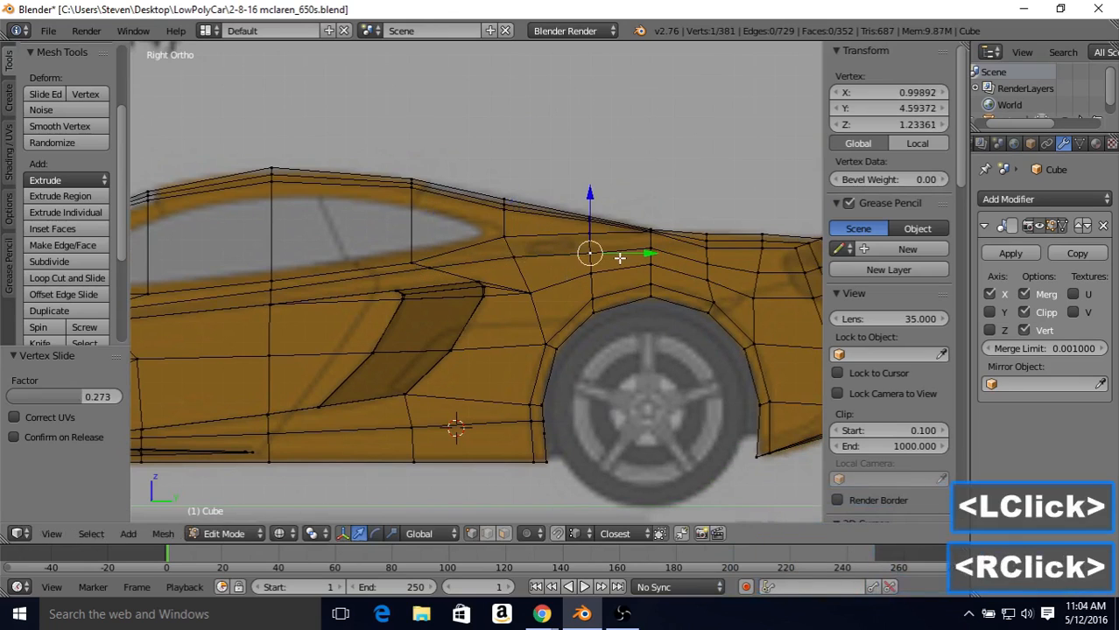
key(shift+v)
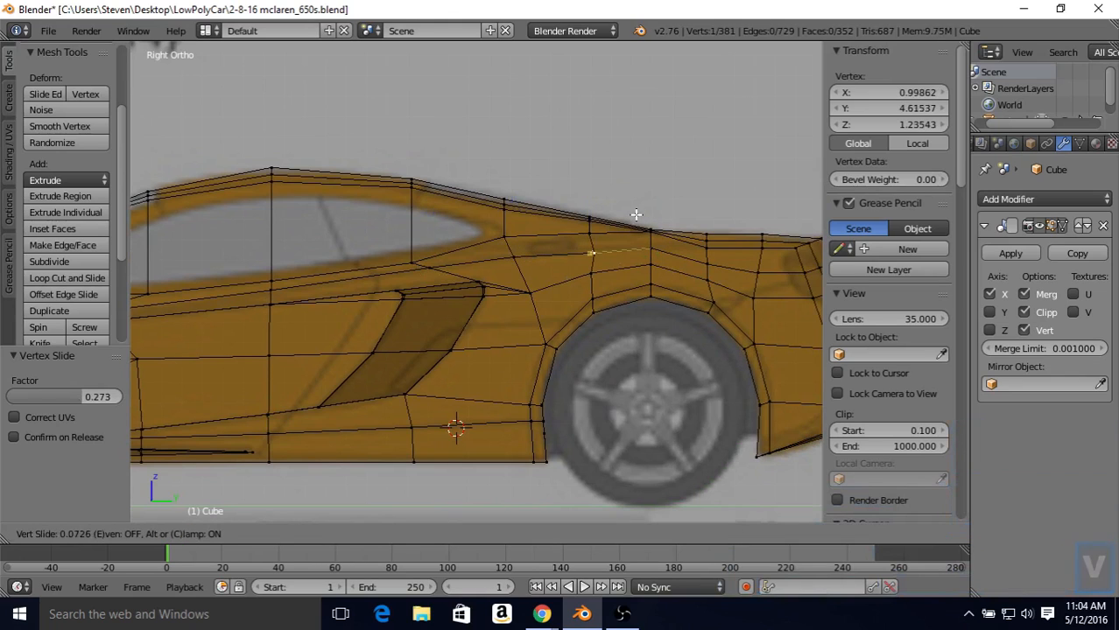
click(635, 216)
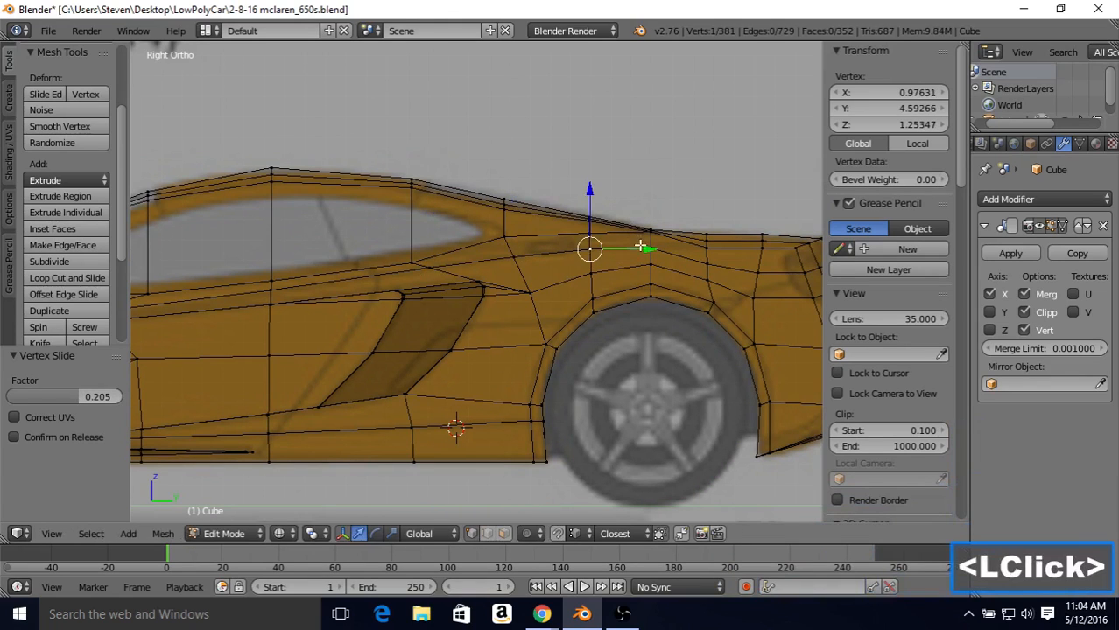
Step: Slide the three band vertices above and behind the rear wheel's center upward by factors of 0.150, 0.834 and 0.492
right_click(650, 249)
key(shift+v)
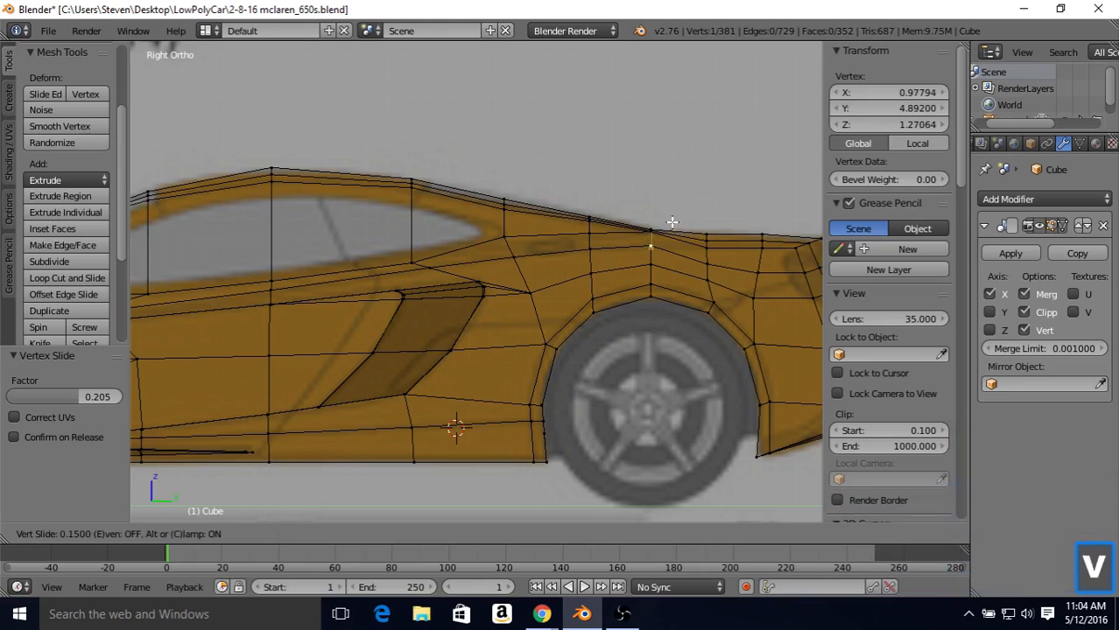
click(671, 223)
right_click(703, 256)
key(shift+v)
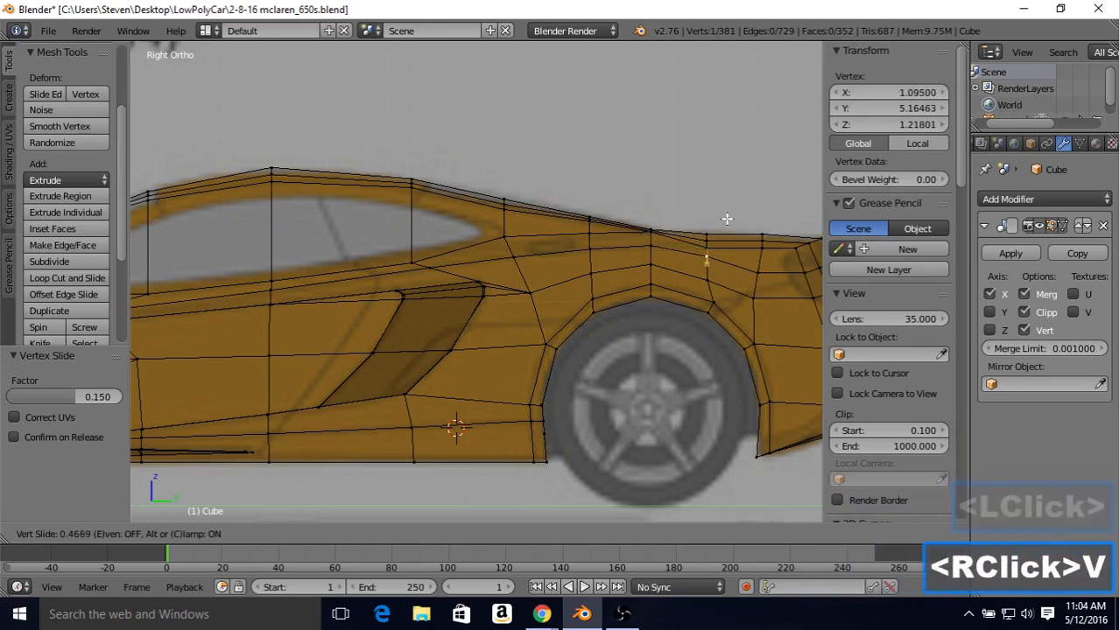
click(726, 216)
right_click(756, 257)
key(shift+v)
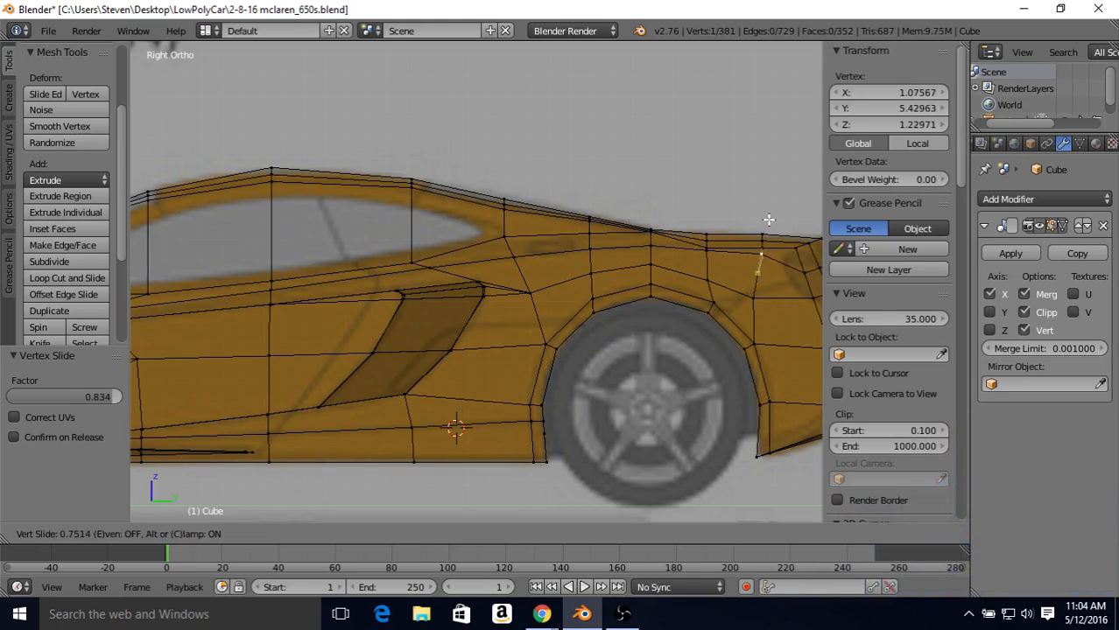
click(768, 226)
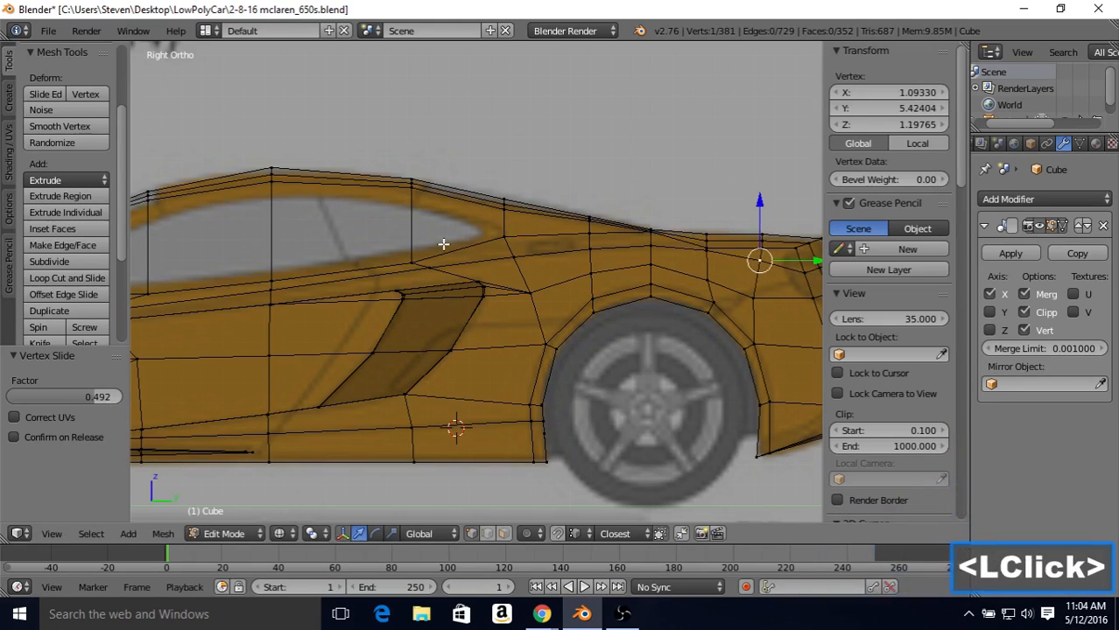
shift+middle_drag(410, 236, 577, 197)
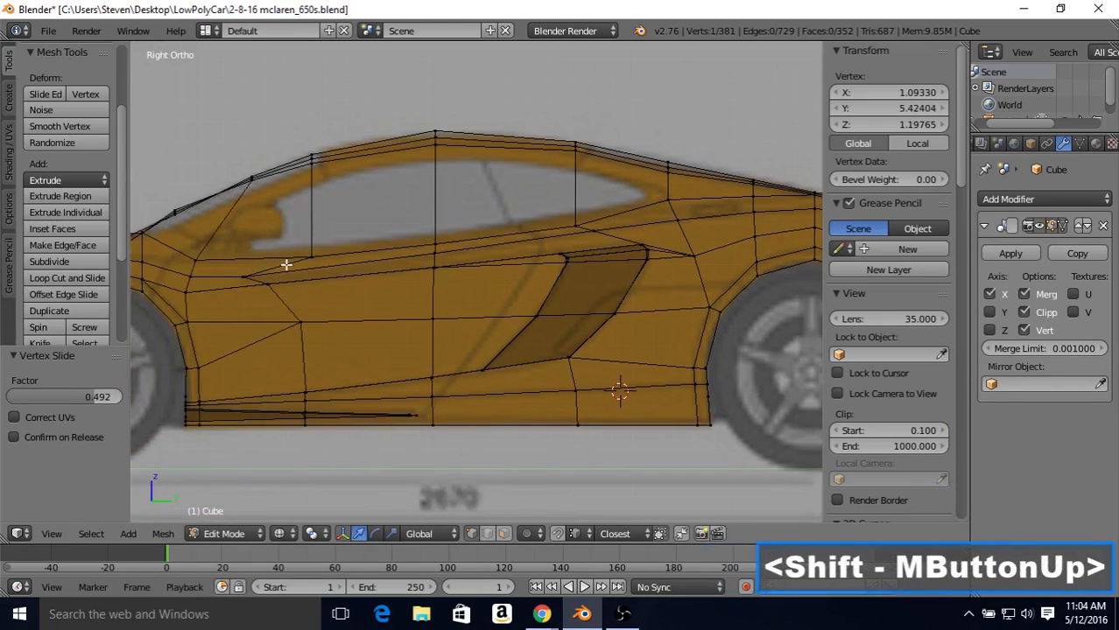
right_click(435, 252)
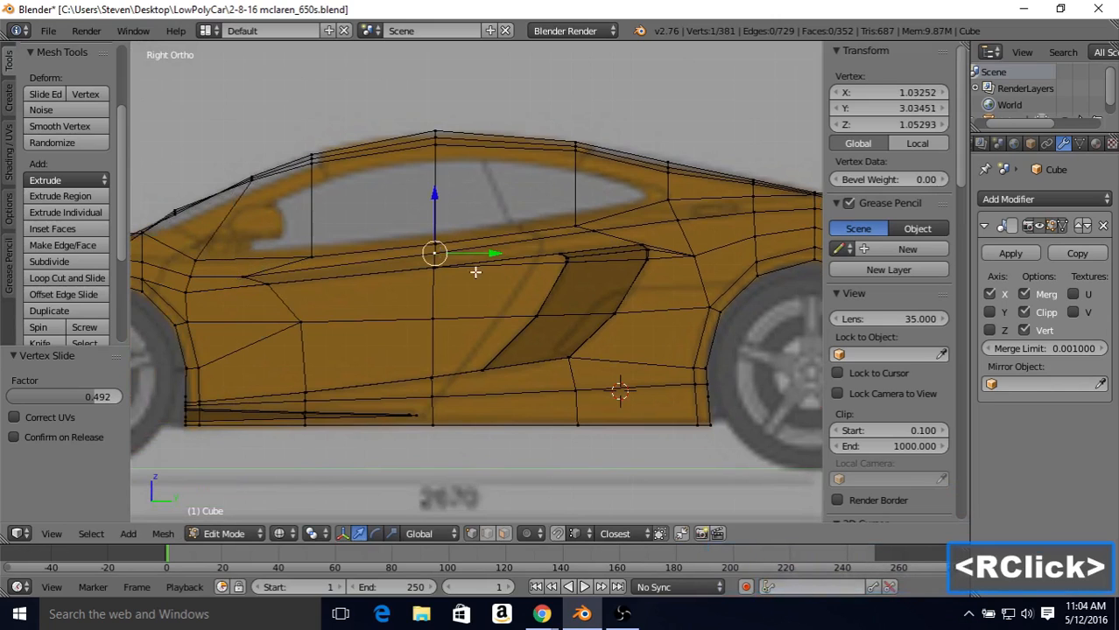
key(v)
key(v)
click(480, 277)
shift+middle_drag(405, 238, 479, 228)
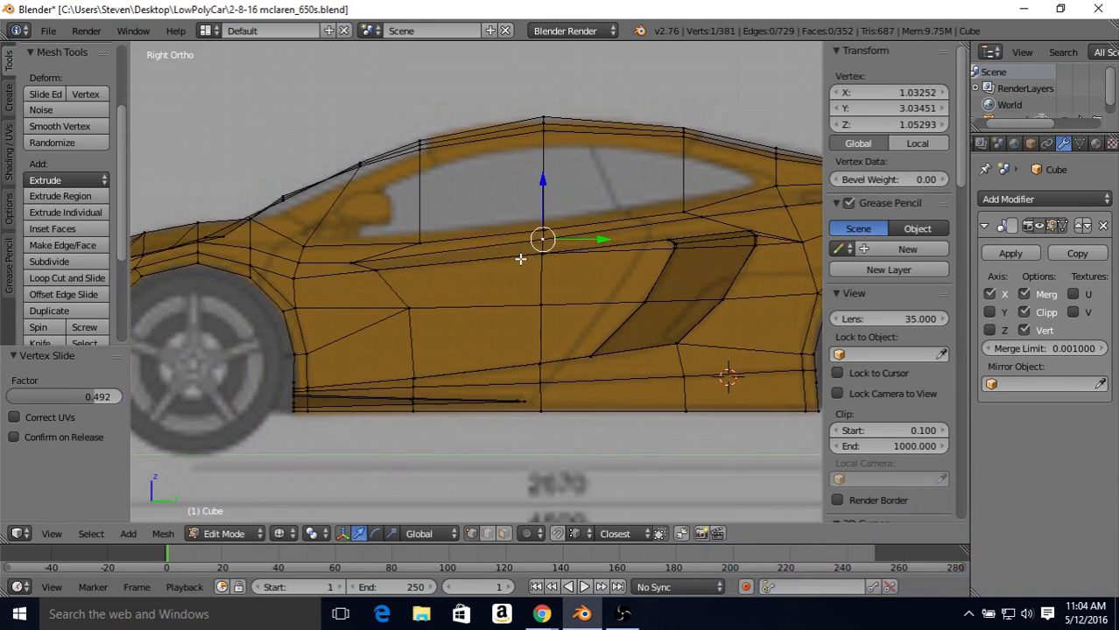
Step: Compare the body side's outline around the air intake with the blueprint in the top view
key(KP_7)
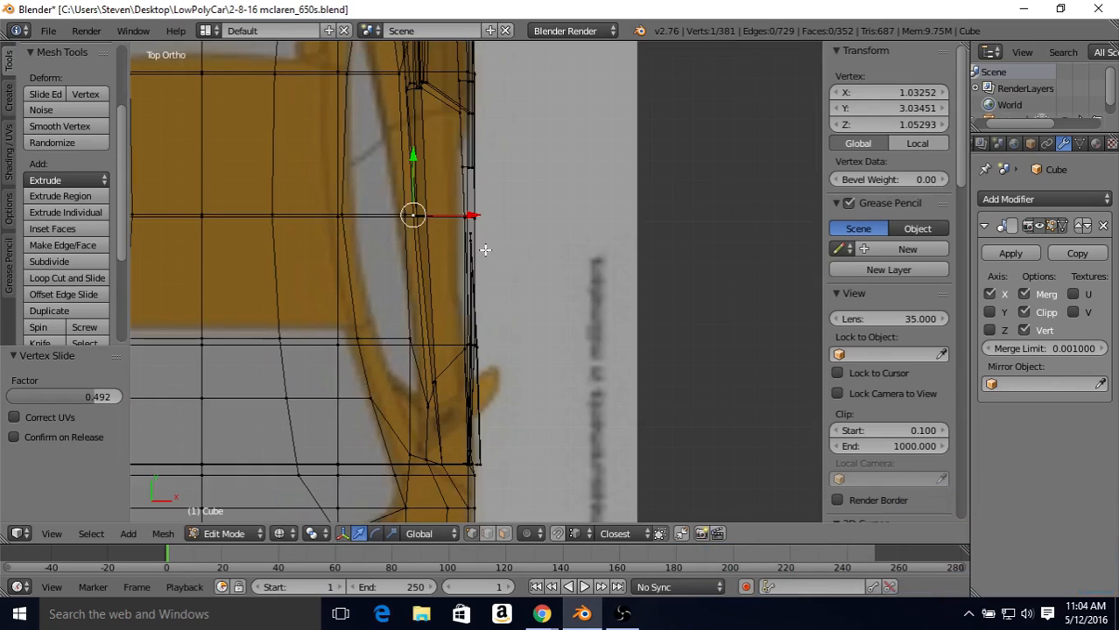
shift+middle_drag(454, 213, 458, 389)
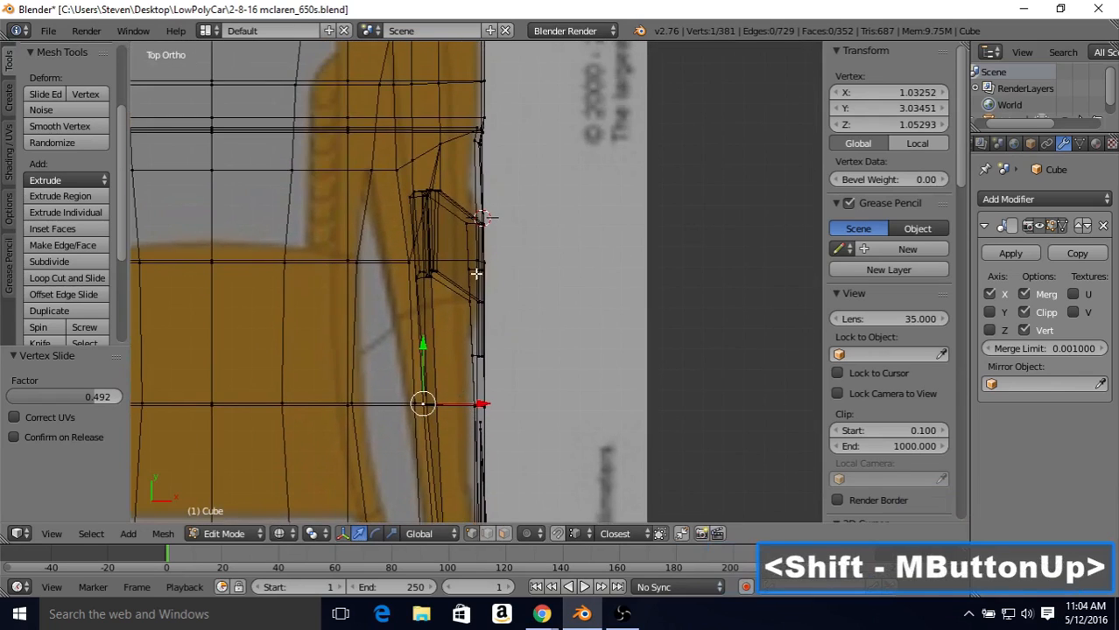
shift+middle_drag(475, 273, 472, 361)
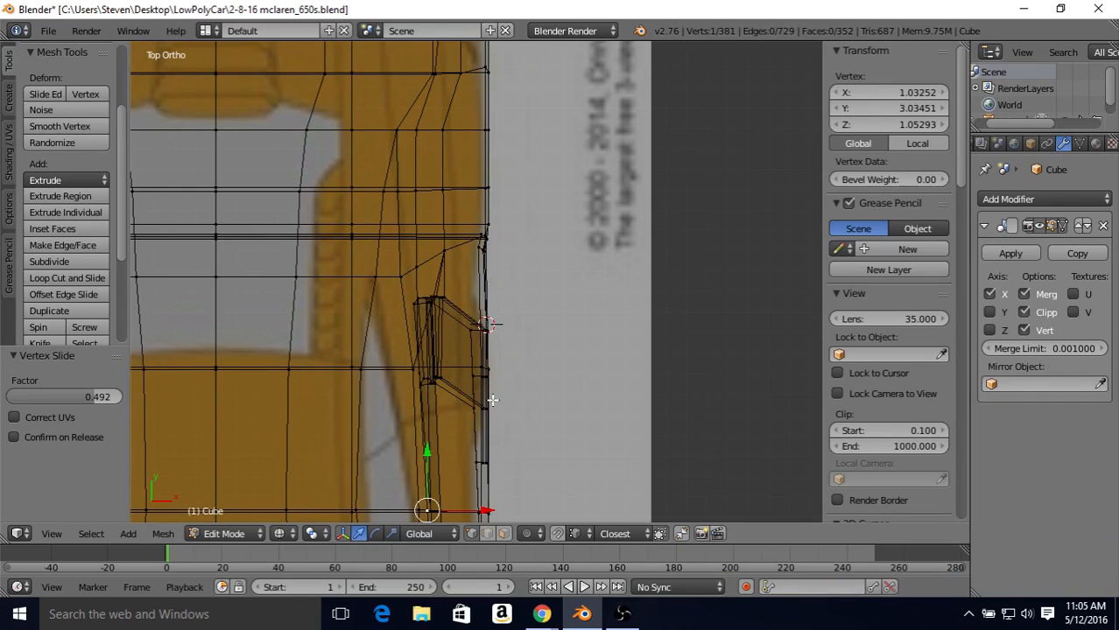
shift+middle_drag(493, 400, 496, 347)
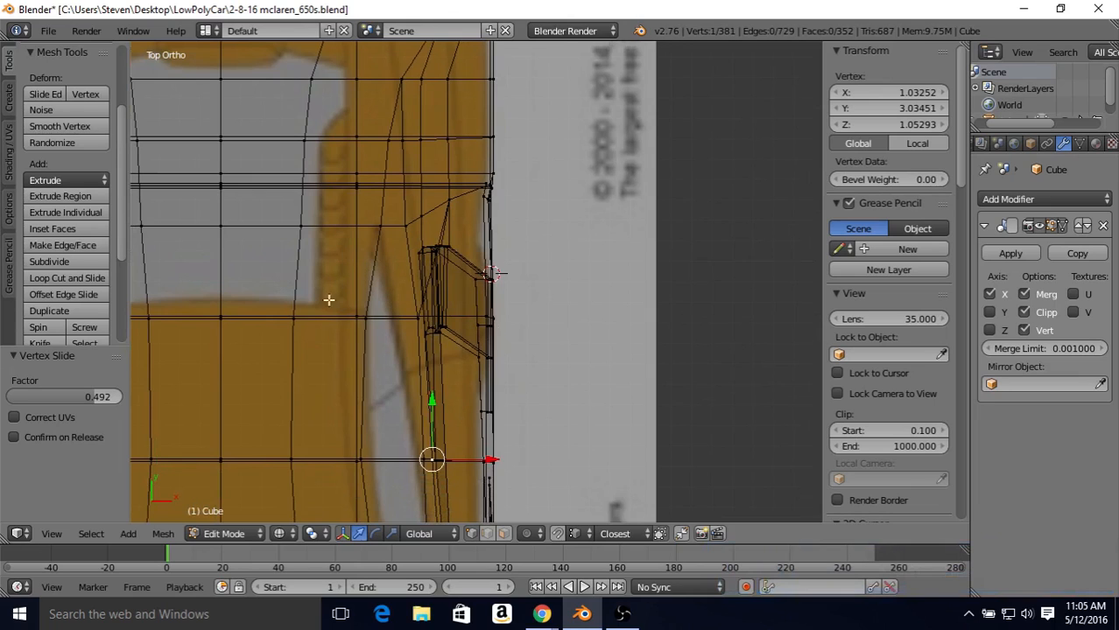
Step: Box-select all vertices along the side air intake's upper edge, including its front and rear corners
shift+middle_drag(474, 323, 429, 280)
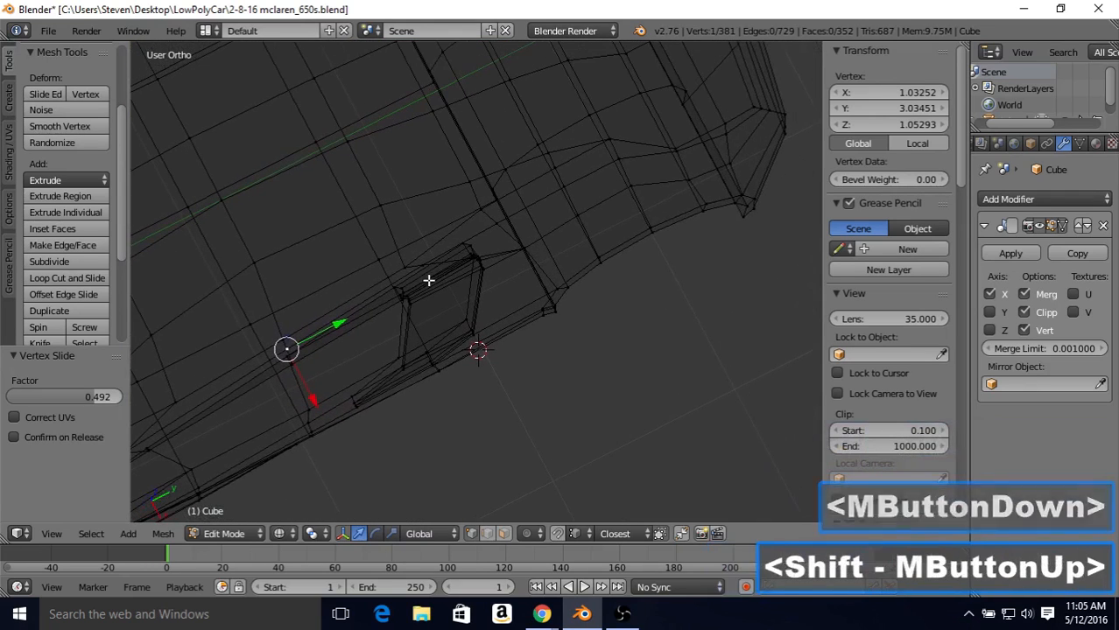
right_click(463, 245)
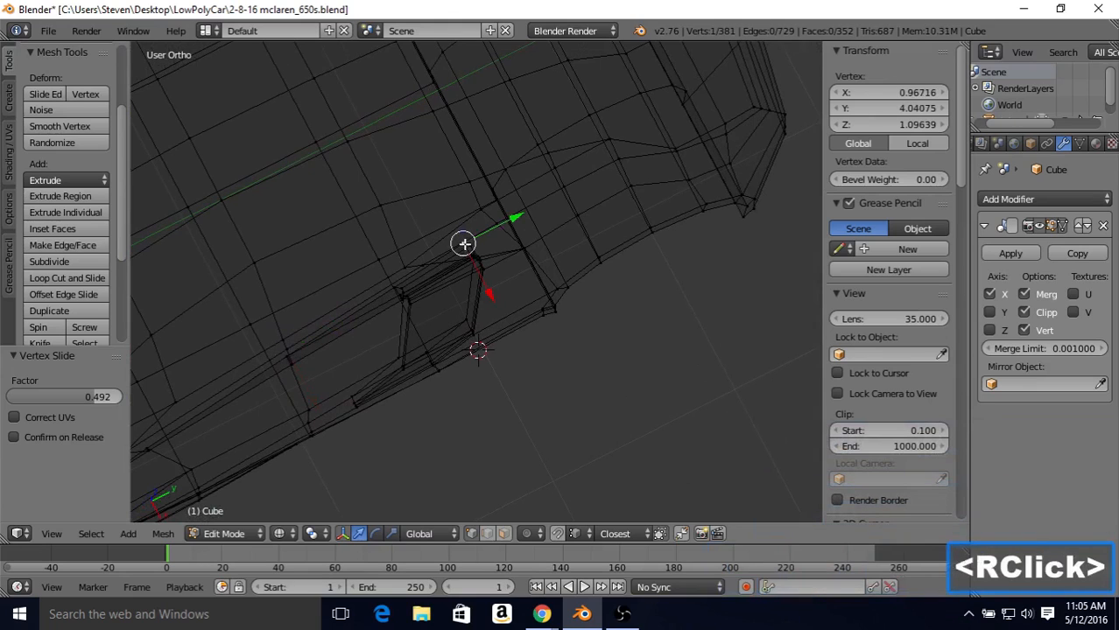
key(b)
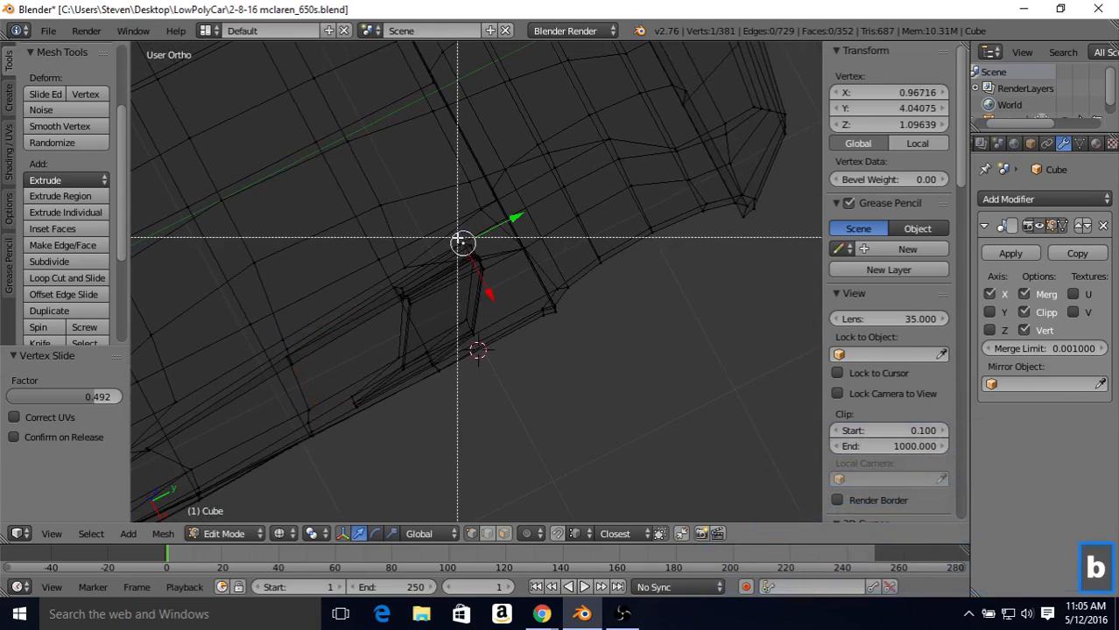
drag(462, 243, 492, 285)
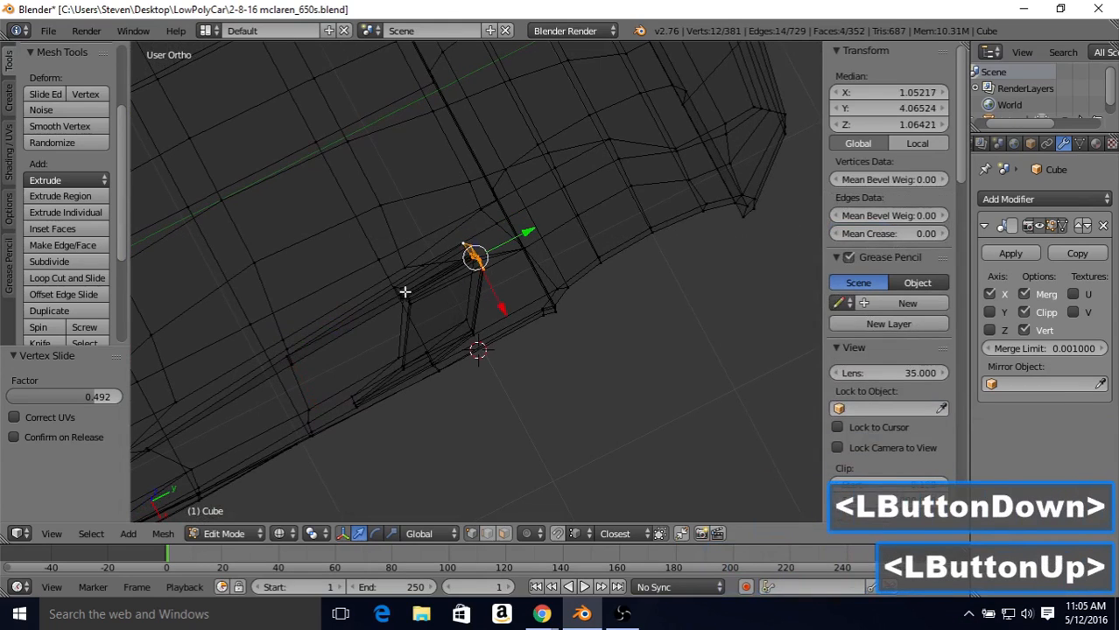
key(b)
drag(378, 279, 428, 311)
middle_drag(424, 311, 467, 154)
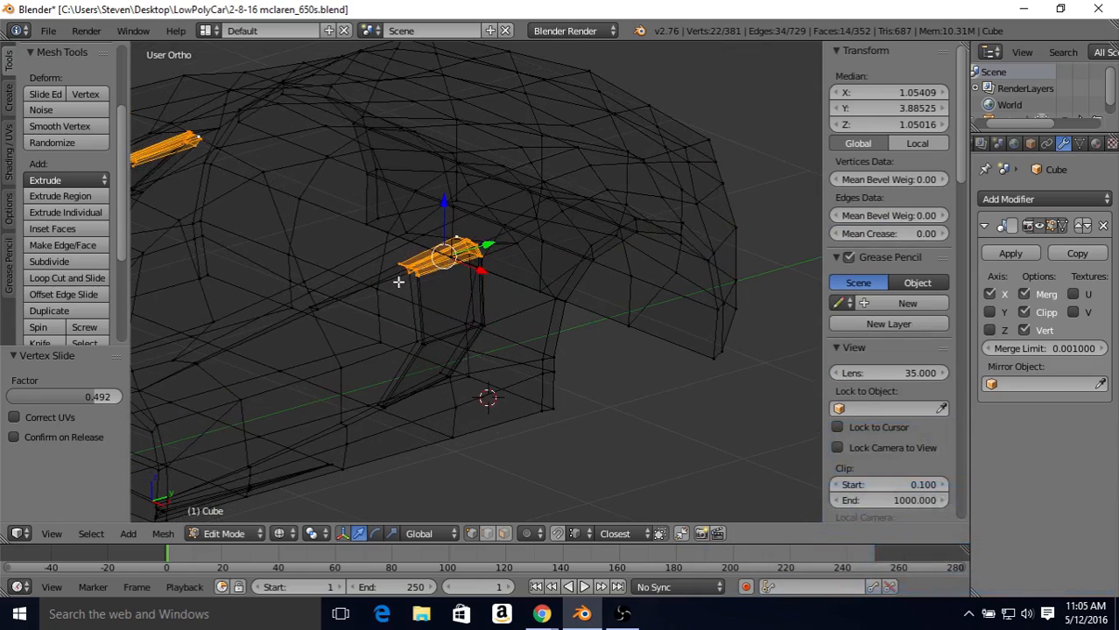
middle_drag(401, 254, 470, 274)
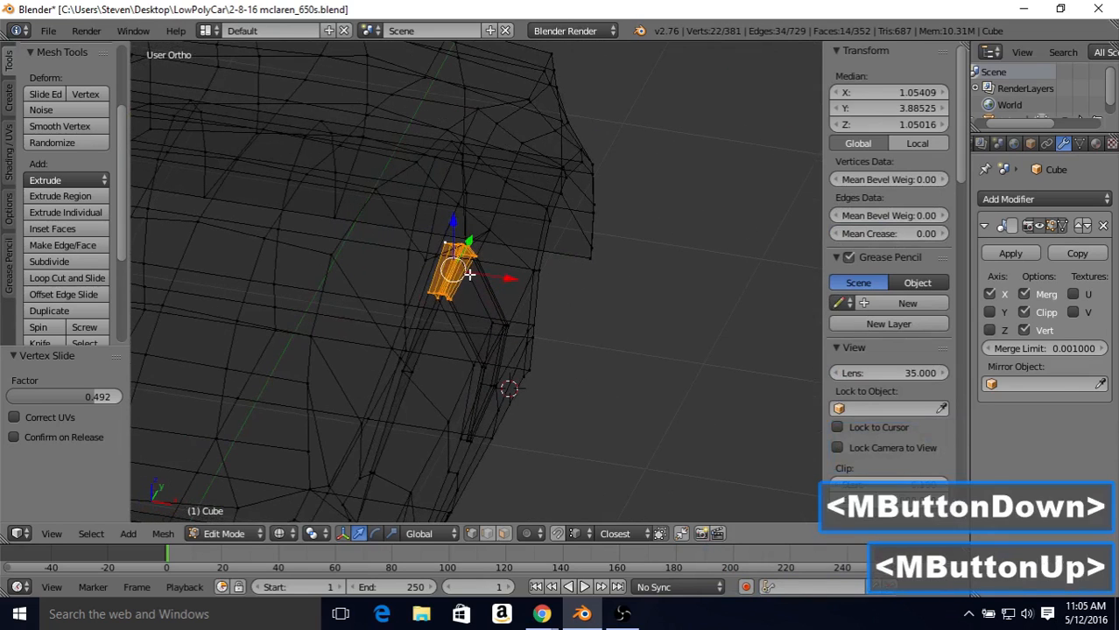
Step: Move the selected upper edge of the air intake outward along X by about 0.14 and check it in solid shading
key(KP_7)
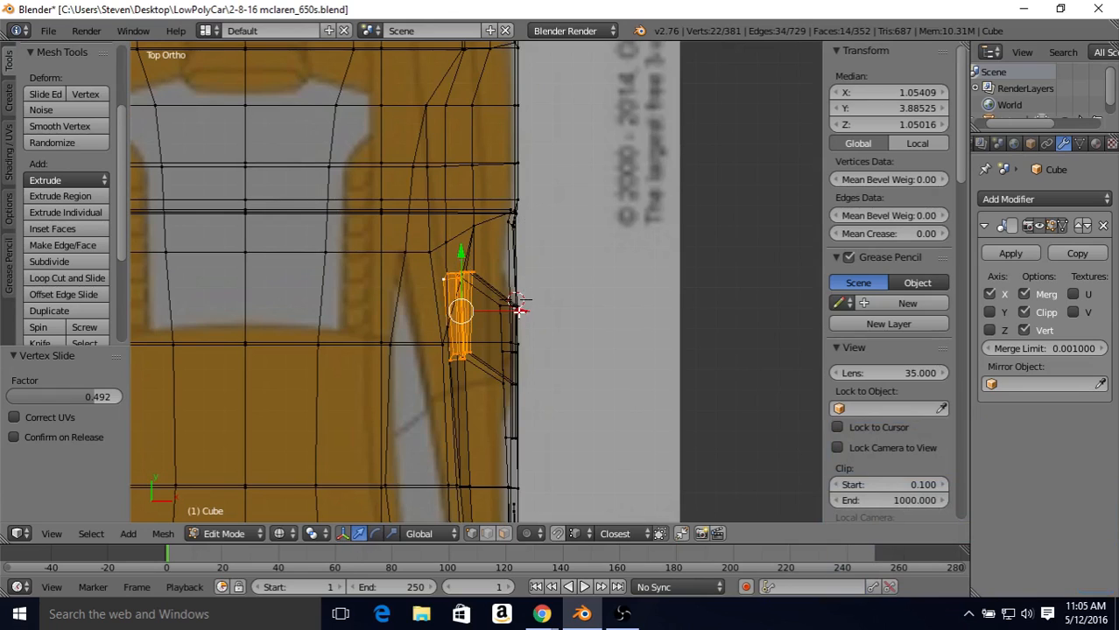
mouse_move(519, 310)
mouse_down()
mouse_move(541, 315)
mouse_move(516, 322)
mouse_up()
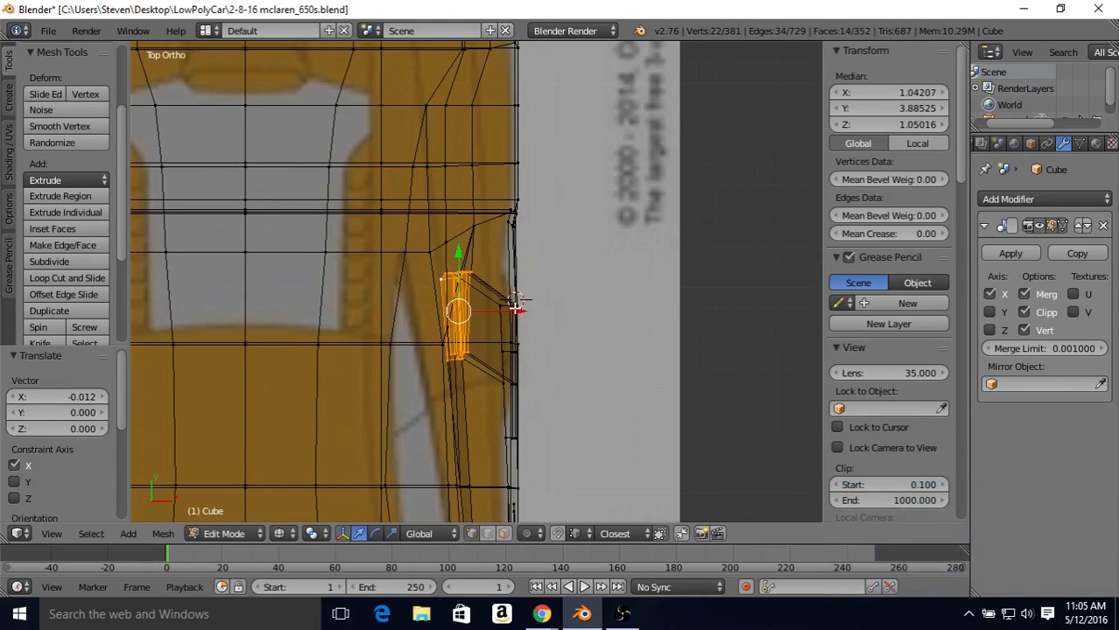
drag(516, 311, 528, 310)
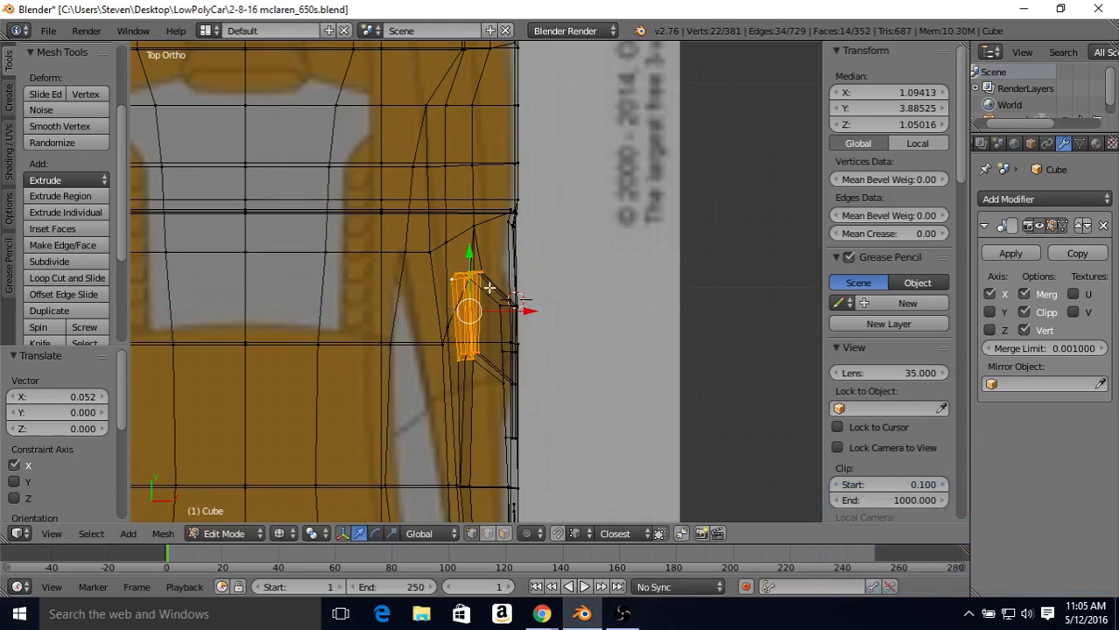
drag(521, 310, 535, 312)
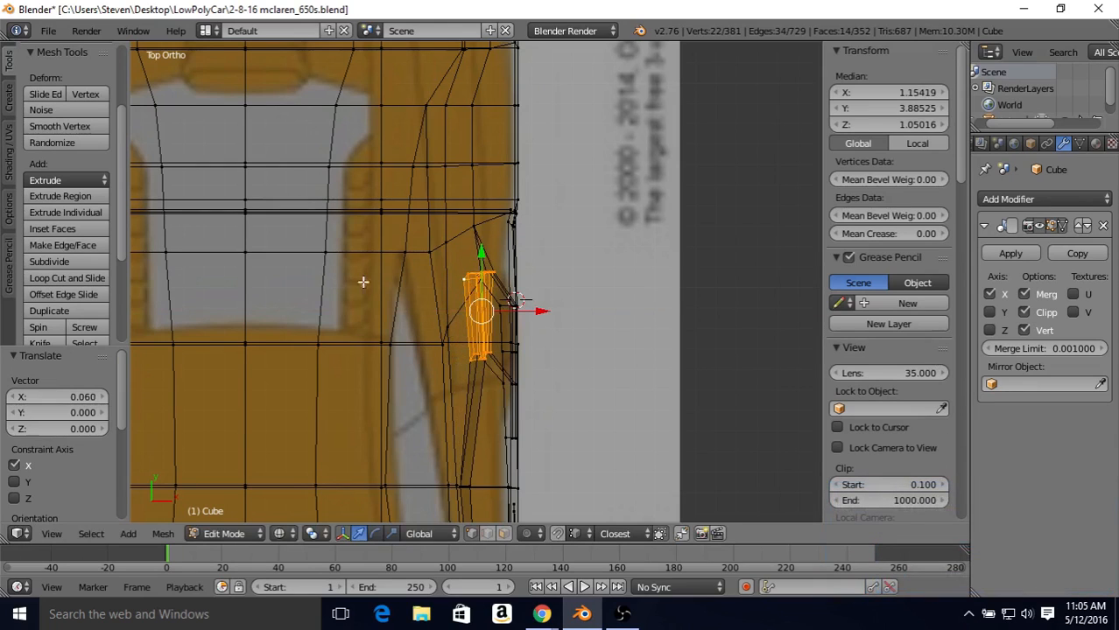
drag(536, 310, 547, 316)
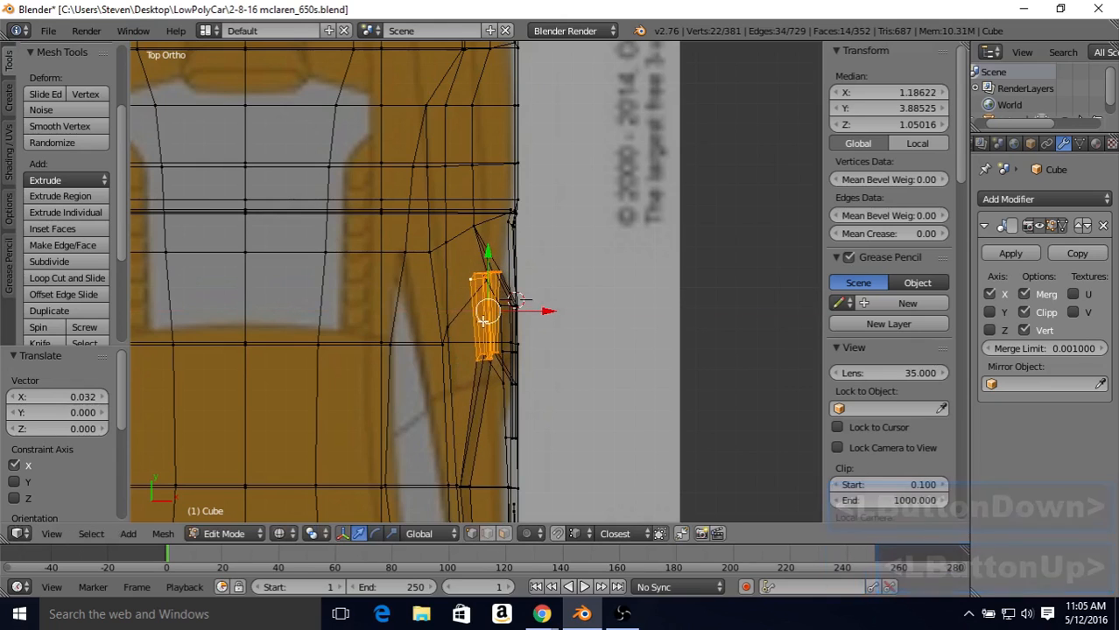
click(547, 313)
key(Tab)
mouse_move(545, 317)
middle_down()
mouse_move(544, 362)
mouse_move(515, 262)
mouse_move(528, 288)
mouse_move(501, 280)
mouse_move(512, 263)
mouse_move(466, 292)
mouse_move(559, 281)
mouse_move(612, 298)
mouse_move(561, 310)
mouse_move(549, 330)
mouse_move(531, 312)
mouse_move(504, 311)
middle_up()
key(z)
key(Tab)
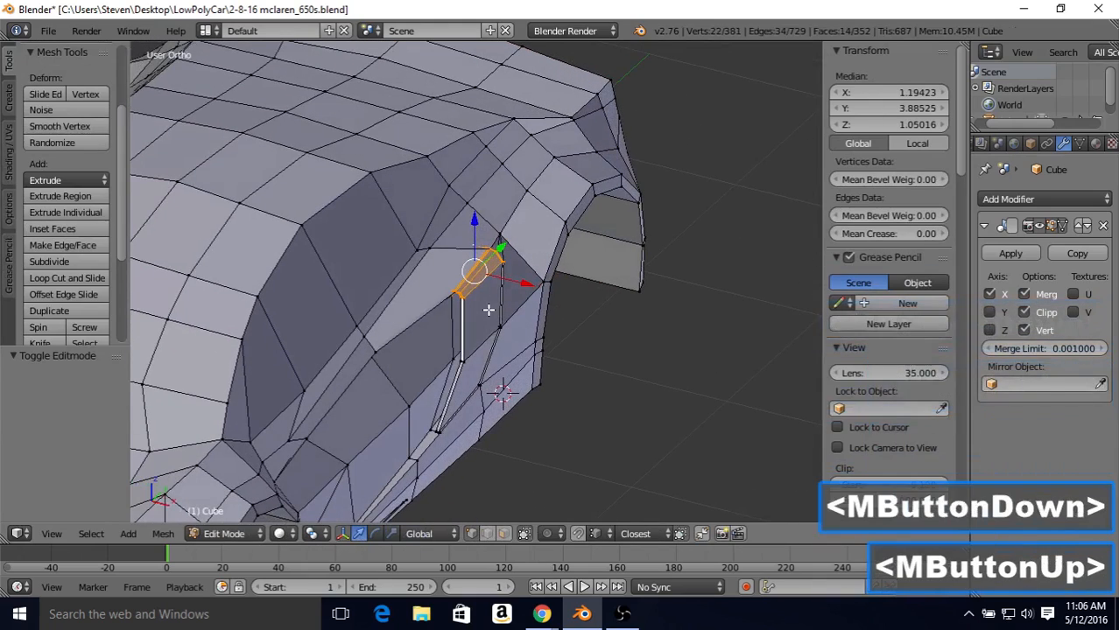
key(KP_7)
key(z)
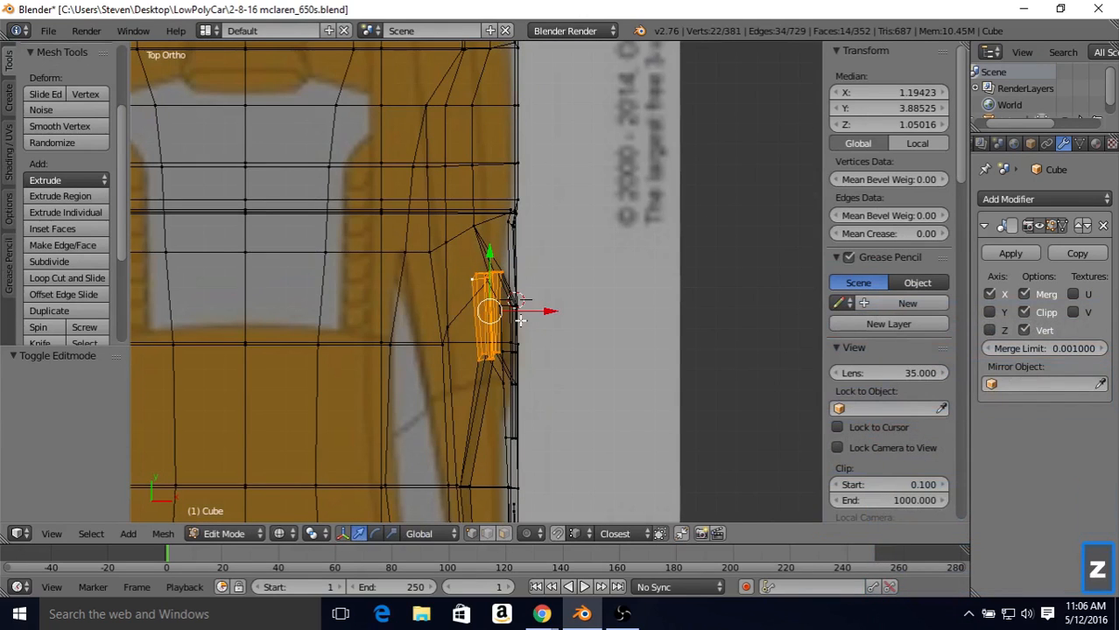
Step: Move the side vertices ahead of the air intake outward along X by 0.152 and the pair beside the mirror by 0.136
shift+middle_drag(486, 352, 440, 181)
right_click(420, 316)
key(b)
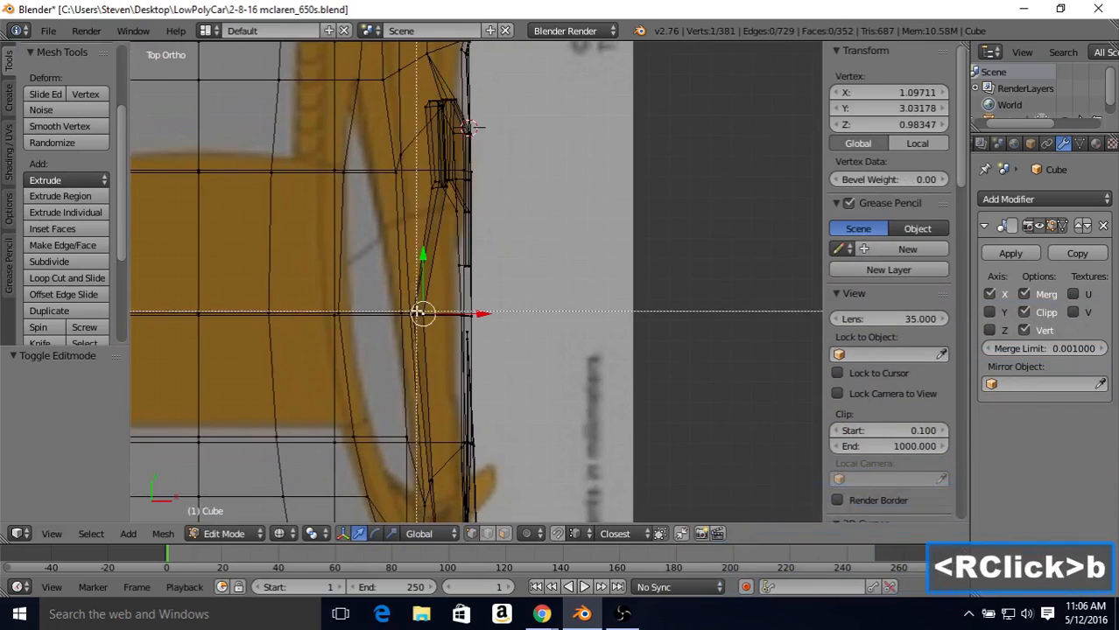
drag(423, 315, 507, 325)
right_click(431, 475)
key(b)
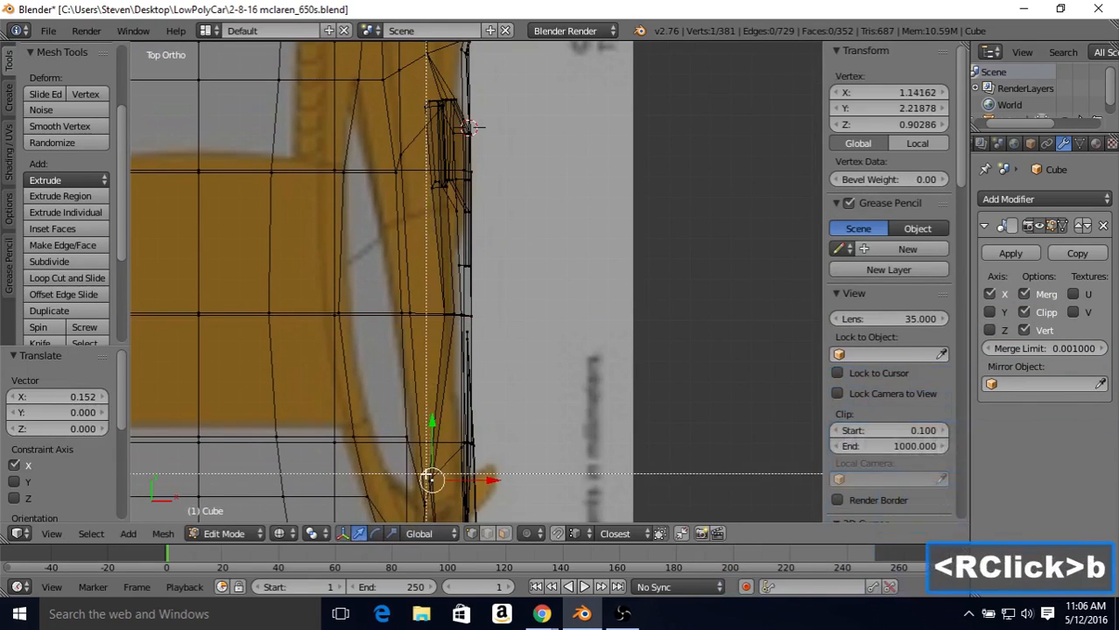
drag(420, 468, 515, 479)
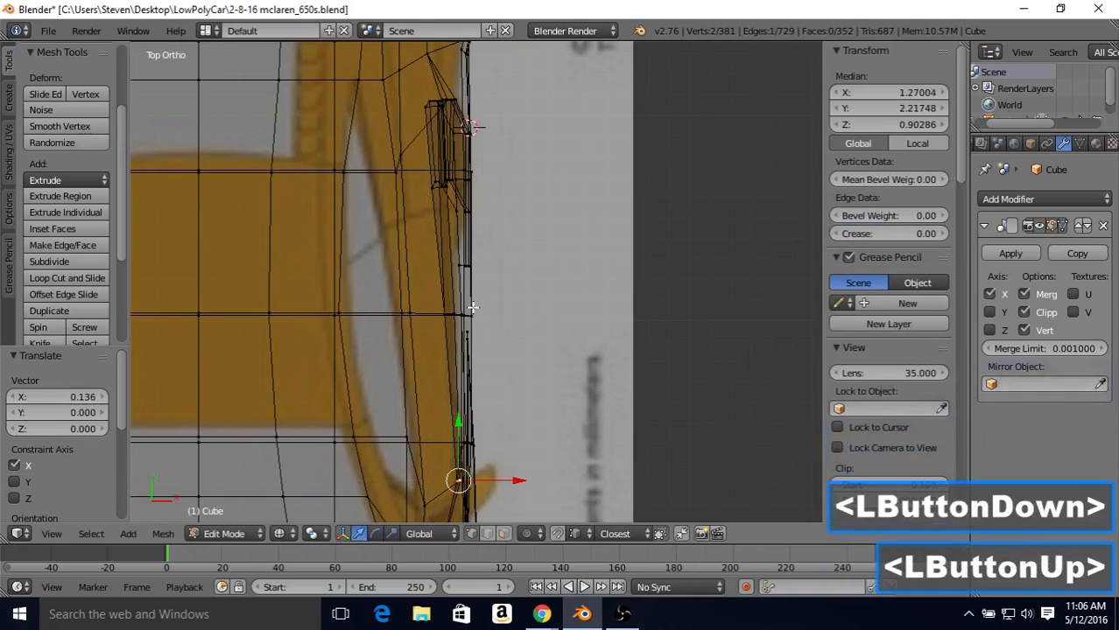
Step: Move the three band vertices from the intake's rear to above the rear wheel's center outward along X by about 0.088
shift+middle_drag(465, 275, 480, 448)
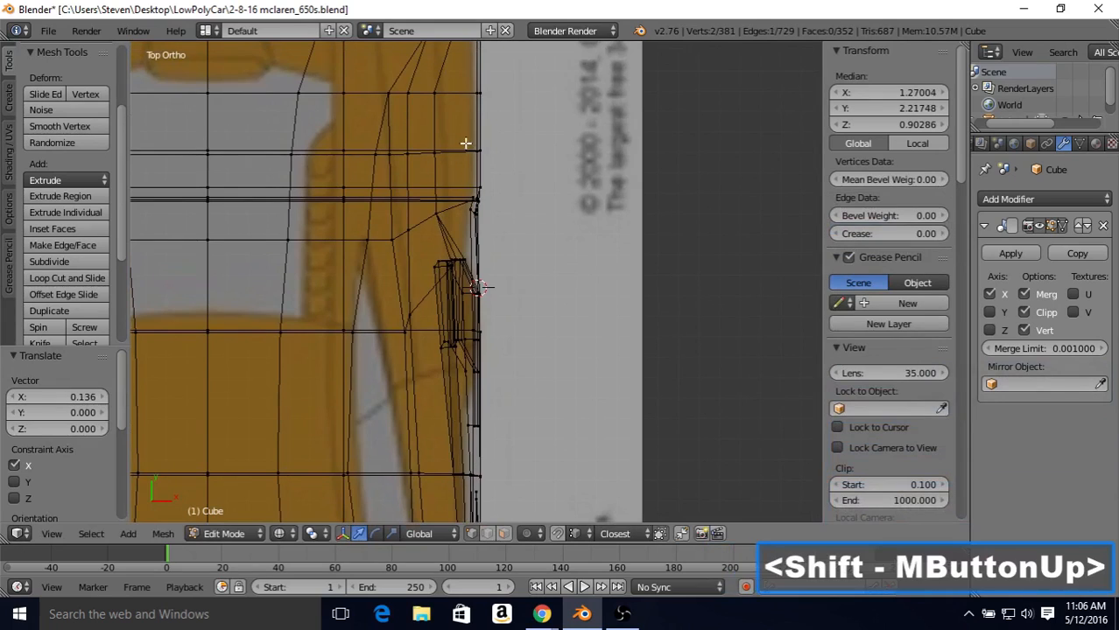
shift+middle_drag(464, 152, 453, 243)
right_click(426, 303)
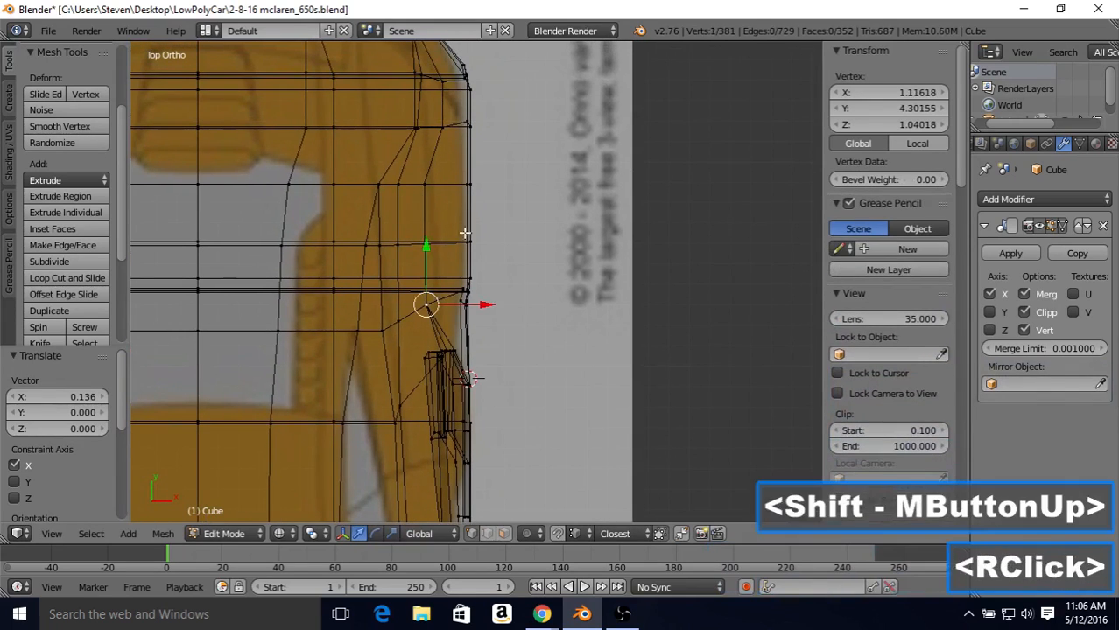
key(shift+v)
right_click(451, 244)
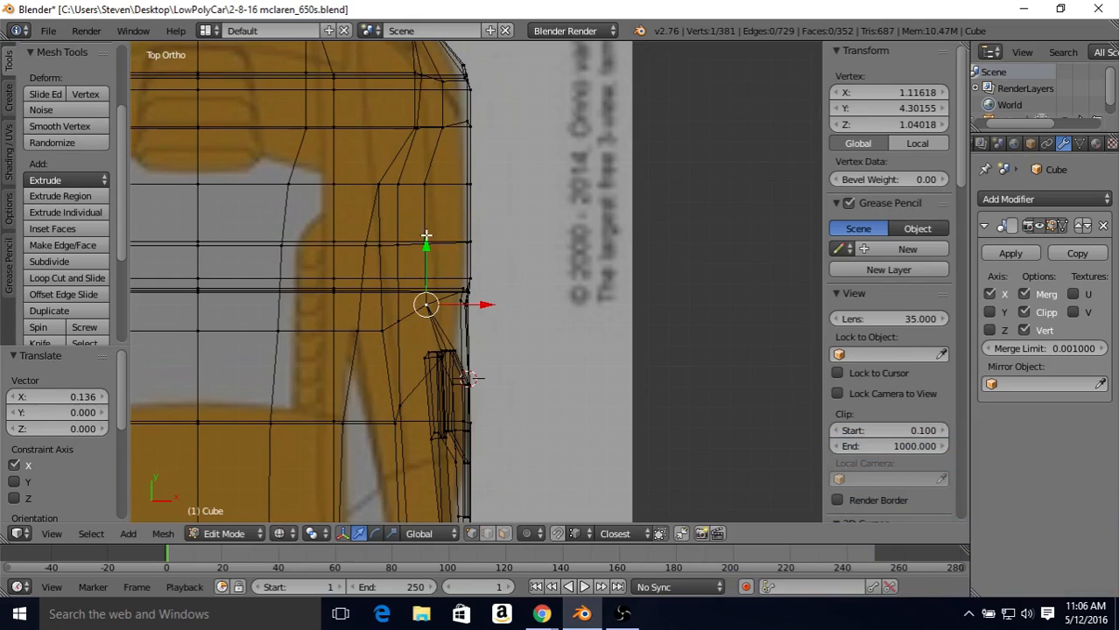
shift+right_click(426, 187)
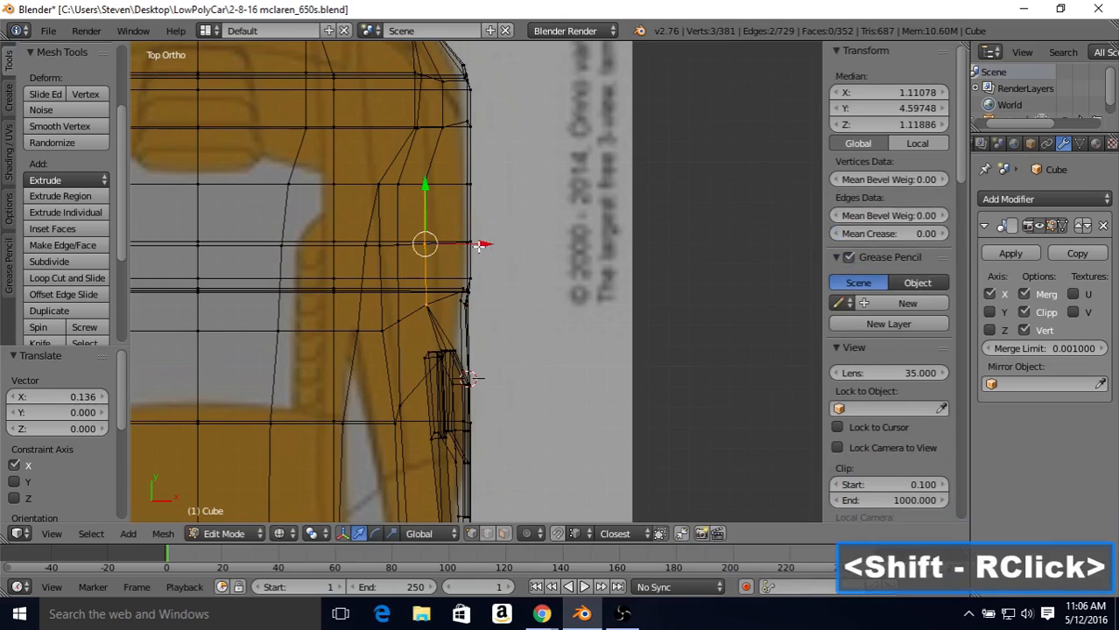
drag(480, 245, 500, 245)
Step: Examine the reshaped body side around the air intake and rear wheel arch in solid shading
key(Tab)
key(z)
mouse_move(486, 292)
middle_down()
mouse_move(504, 247)
mouse_move(519, 313)
mouse_move(490, 289)
middle_up()
middle_drag(490, 288, 378, 213)
middle_drag(378, 214, 410, 257)
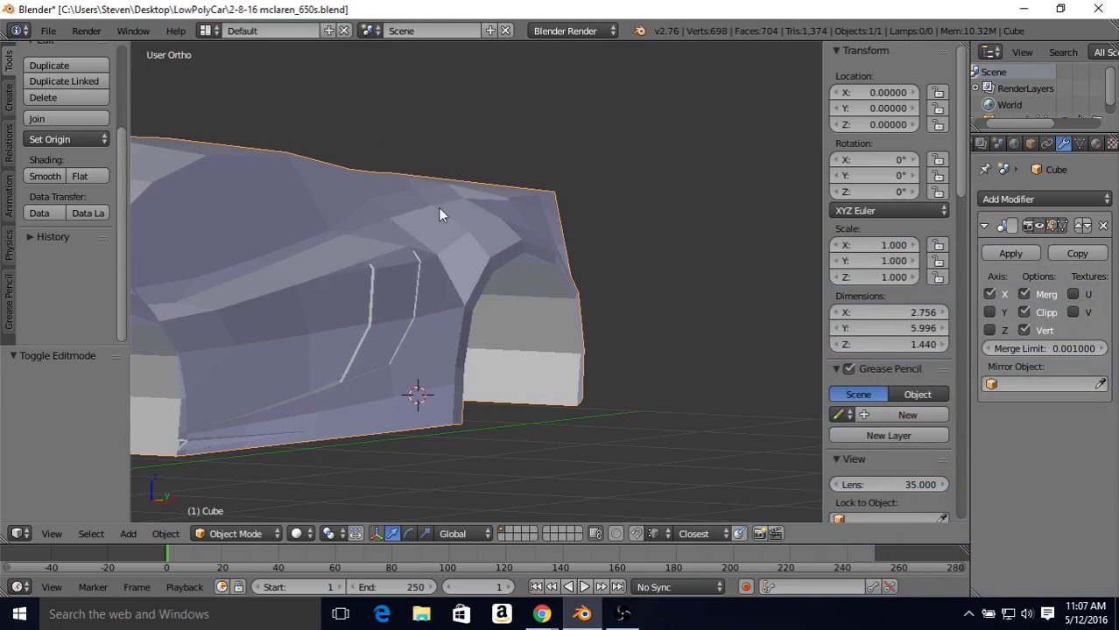
middle_drag(415, 231, 453, 243)
key(KP_7)
key(Tab)
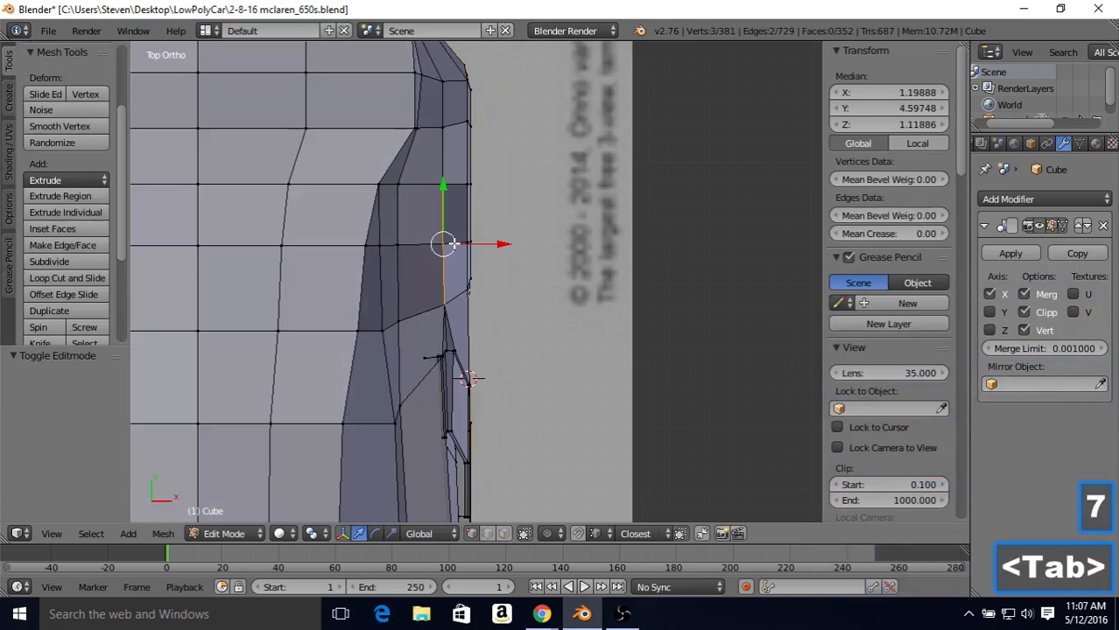
key(z)
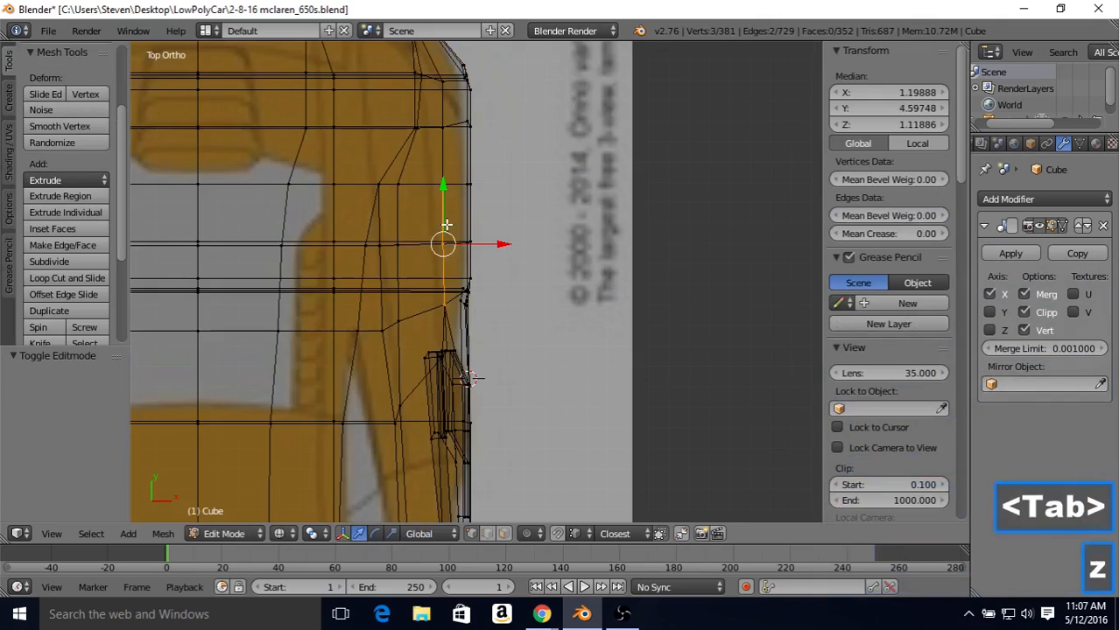
Step: Try sliding the upper vertex above the rear wheel's center outward along its edge by 0.704, and undo the slide
right_click(396, 181)
key(shift+v)
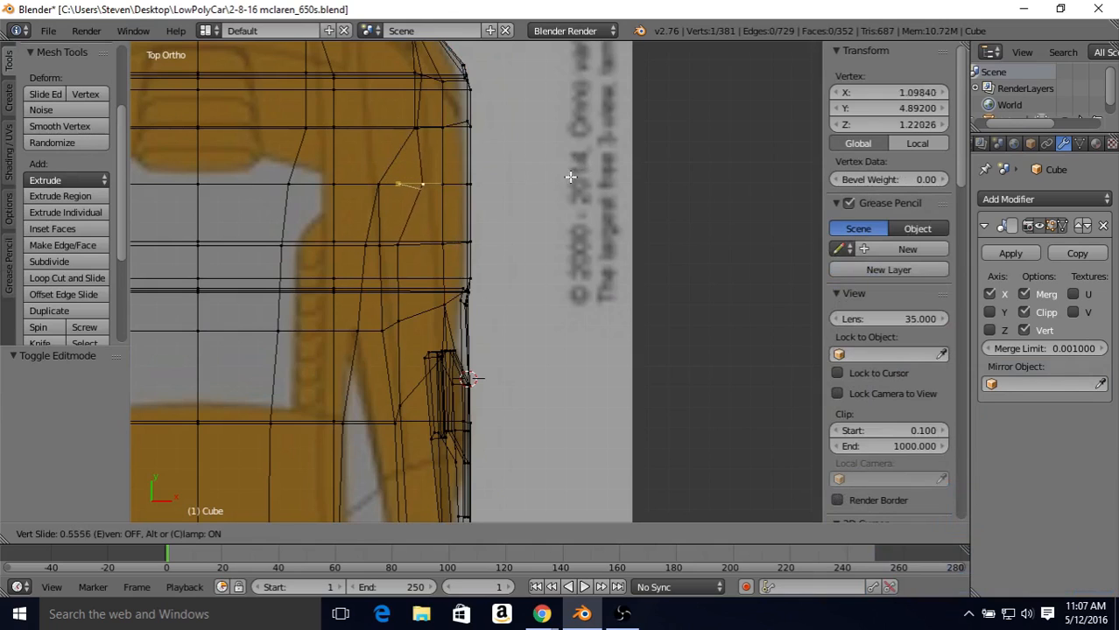
right_click(548, 177)
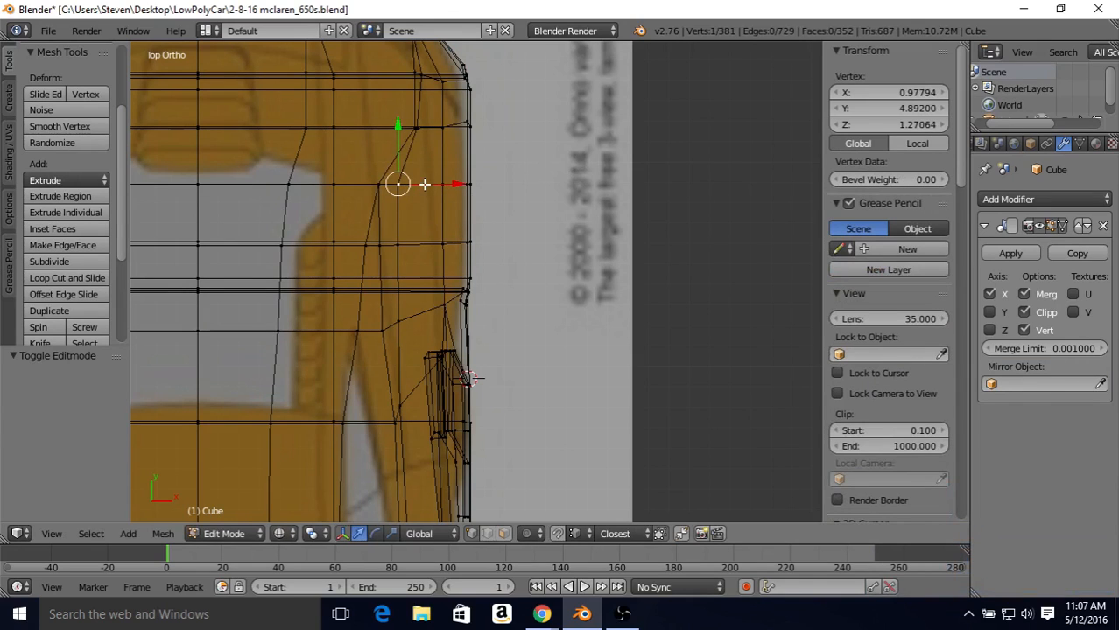
key(KP_3)
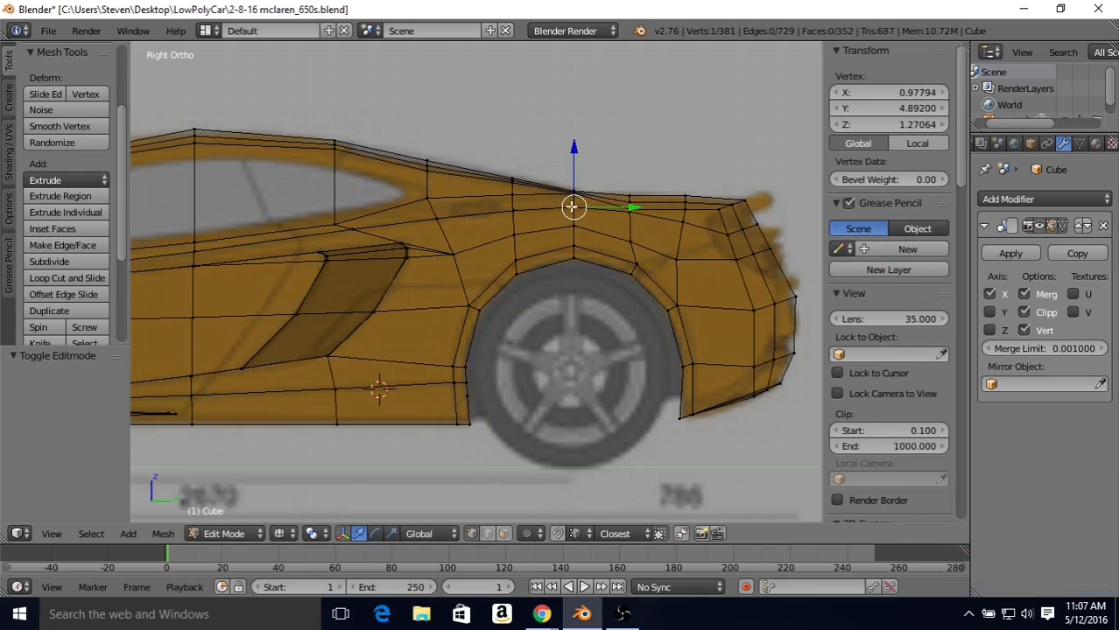
key(KP_7)
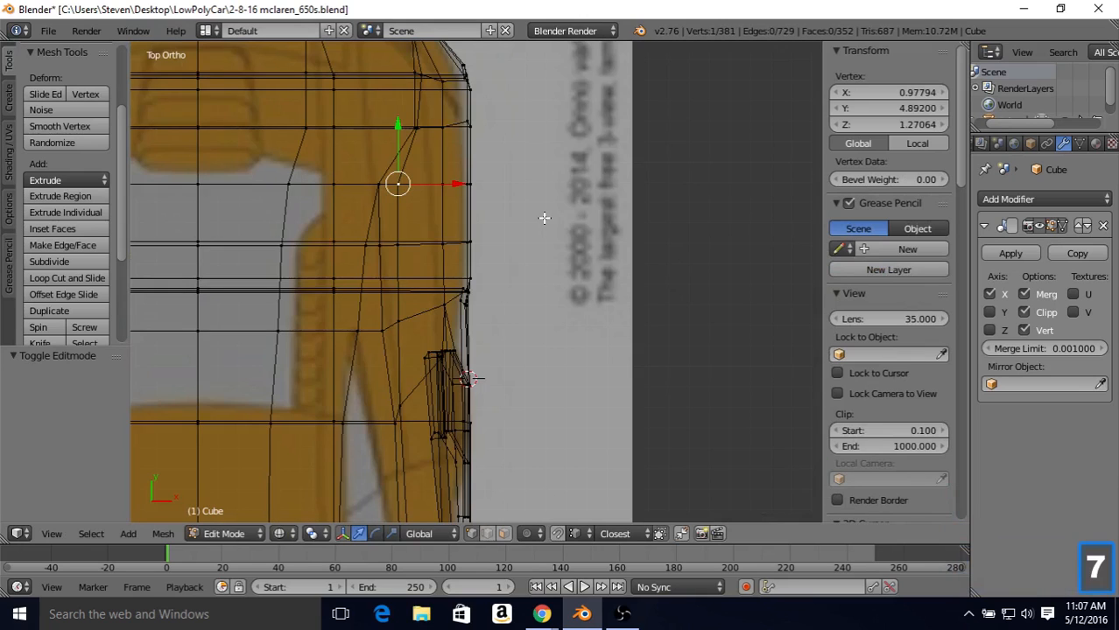
key(shift+v)
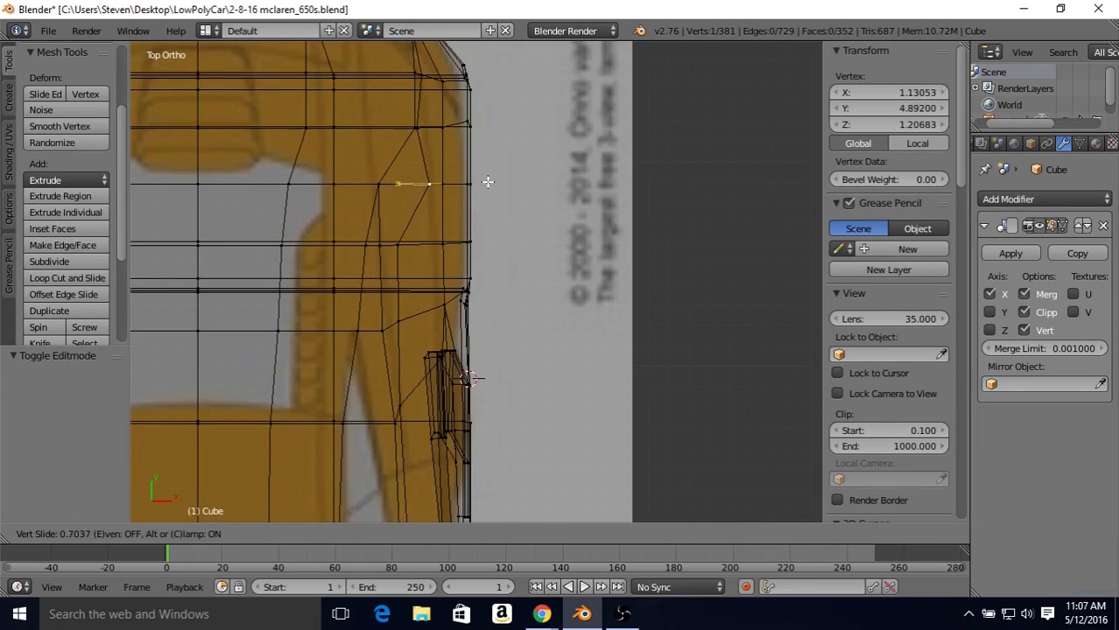
click(488, 182)
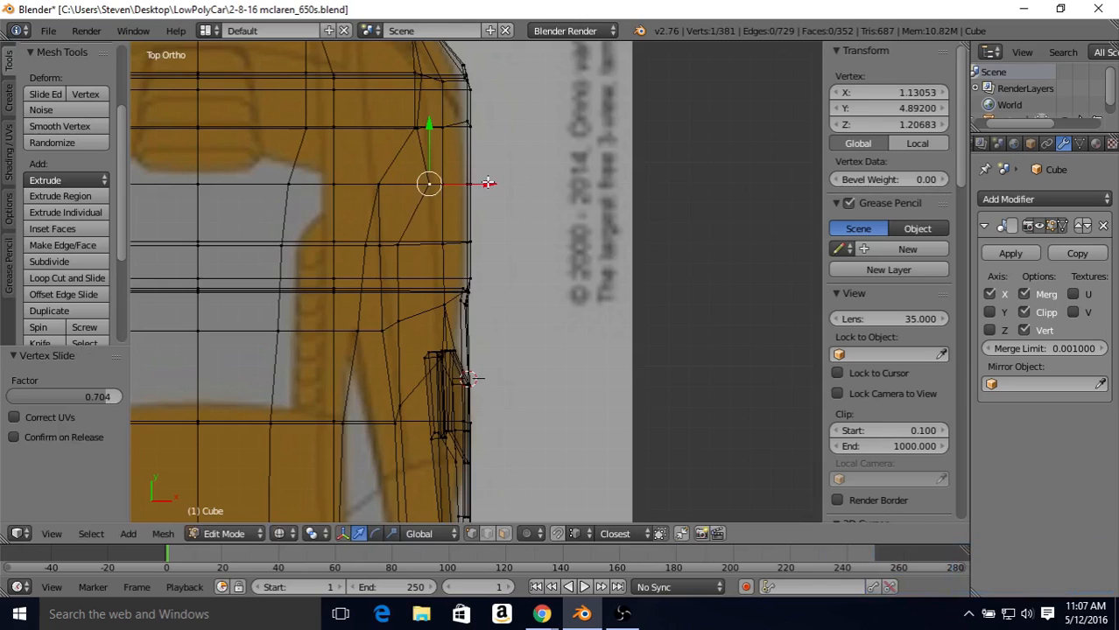
key(KP_3)
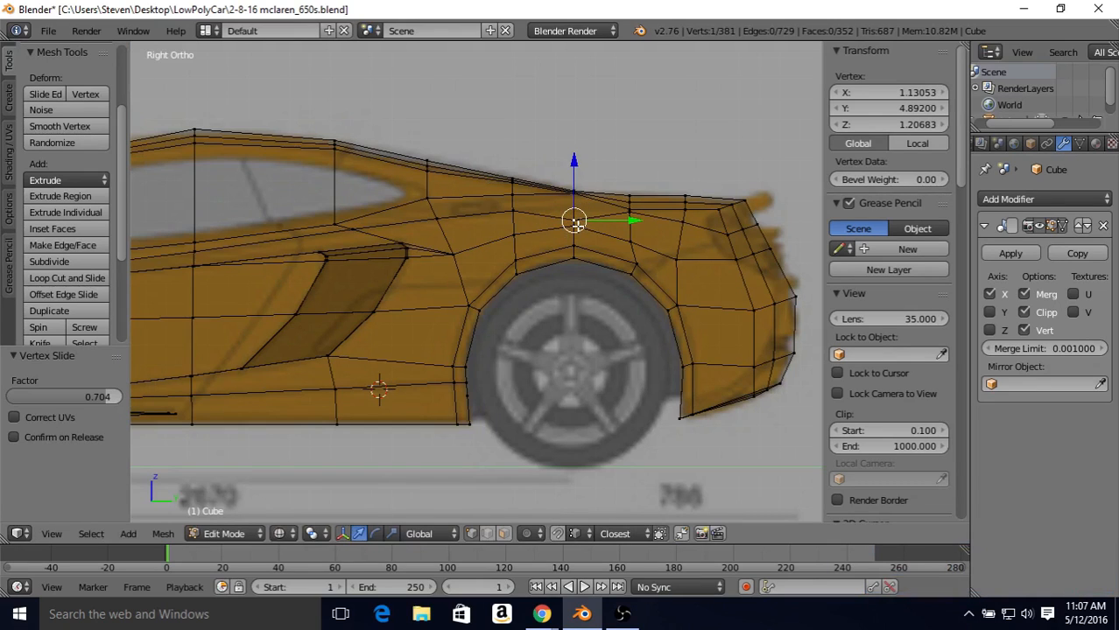
key(ctrl)
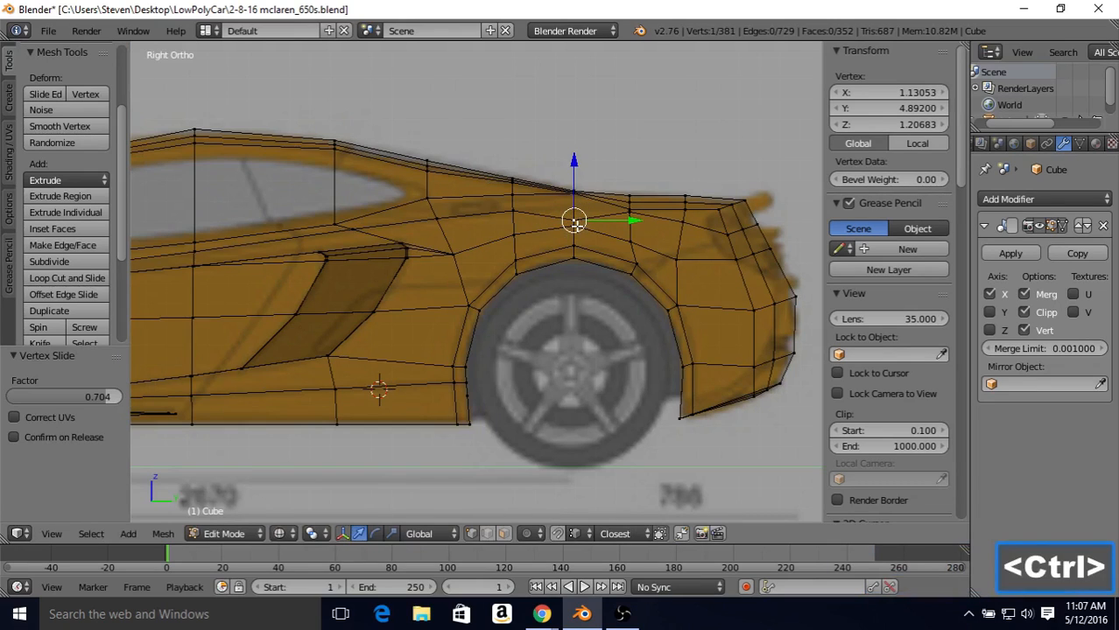
key(ctrl+z)
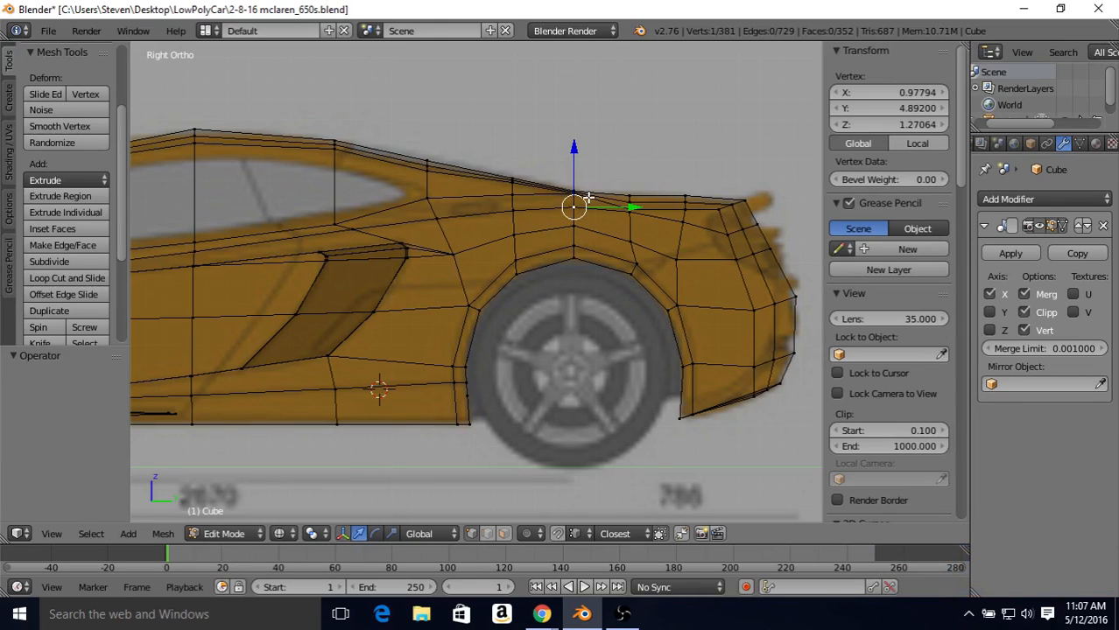
Step: Move the upper vertex above the rear wheel's center outward along X by 0.152, then the two ahead of it, the last by 0.184
key(KP_7)
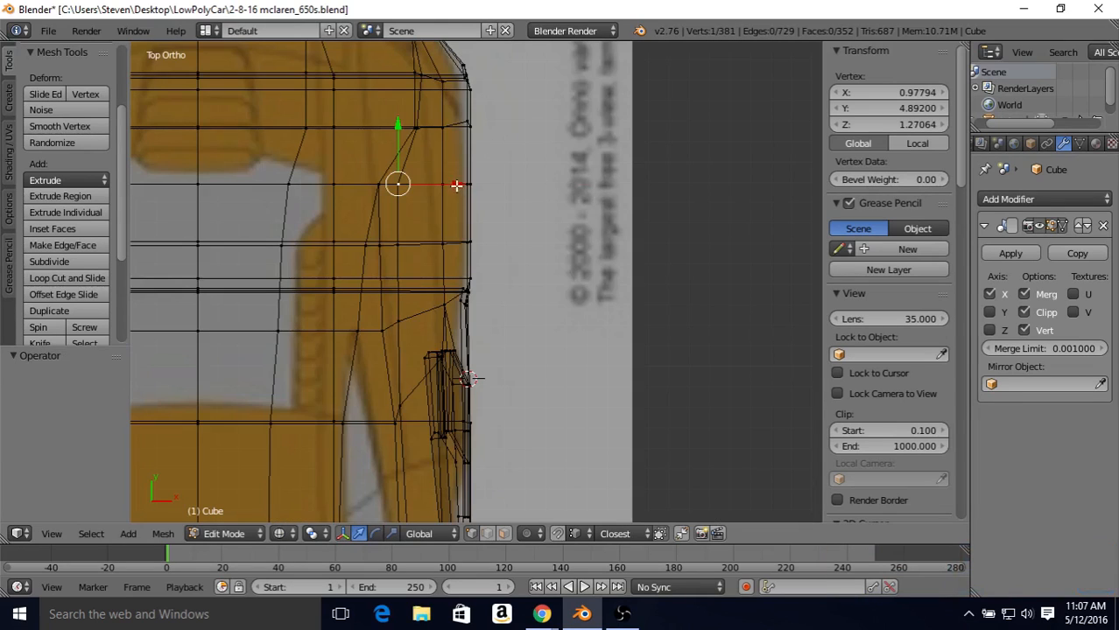
drag(456, 184, 489, 197)
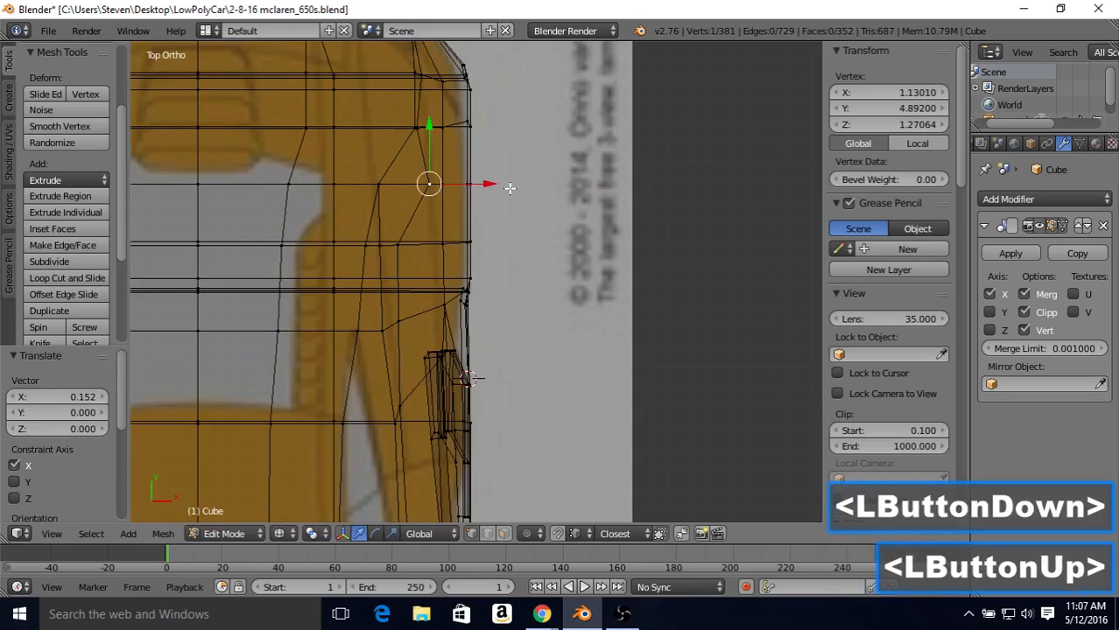
right_click(398, 243)
drag(463, 244, 506, 251)
right_click(399, 321)
drag(457, 321, 498, 322)
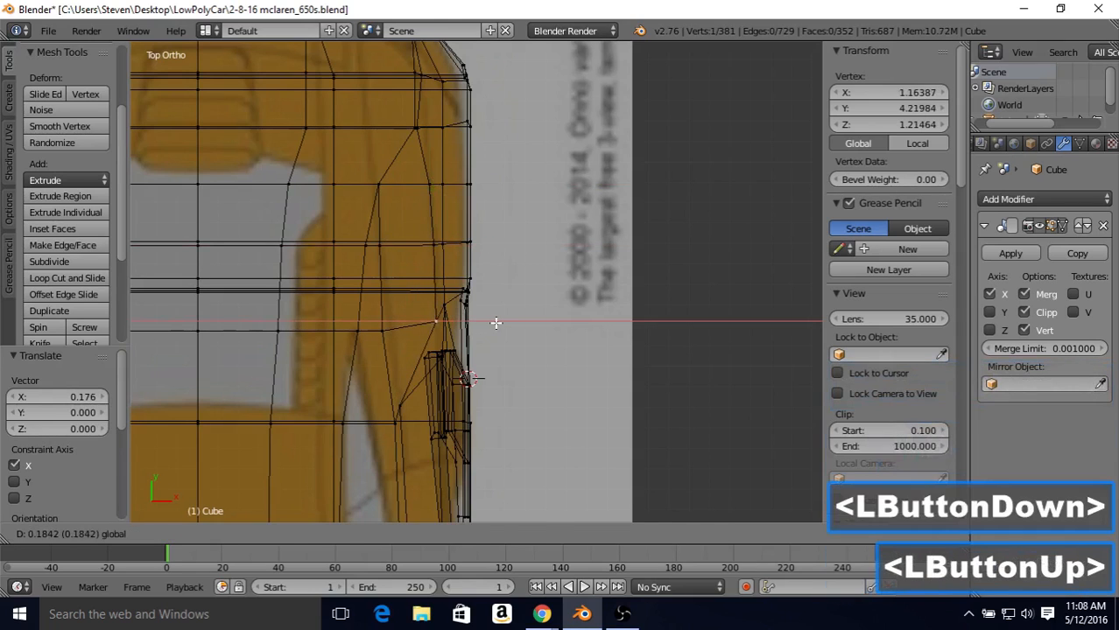
Step: Move the upper edge-line vertex behind the rear wheel's center outward along X by 0.044
right_click(416, 128)
drag(462, 128, 469, 129)
shift+middle_drag(469, 128, 470, 207)
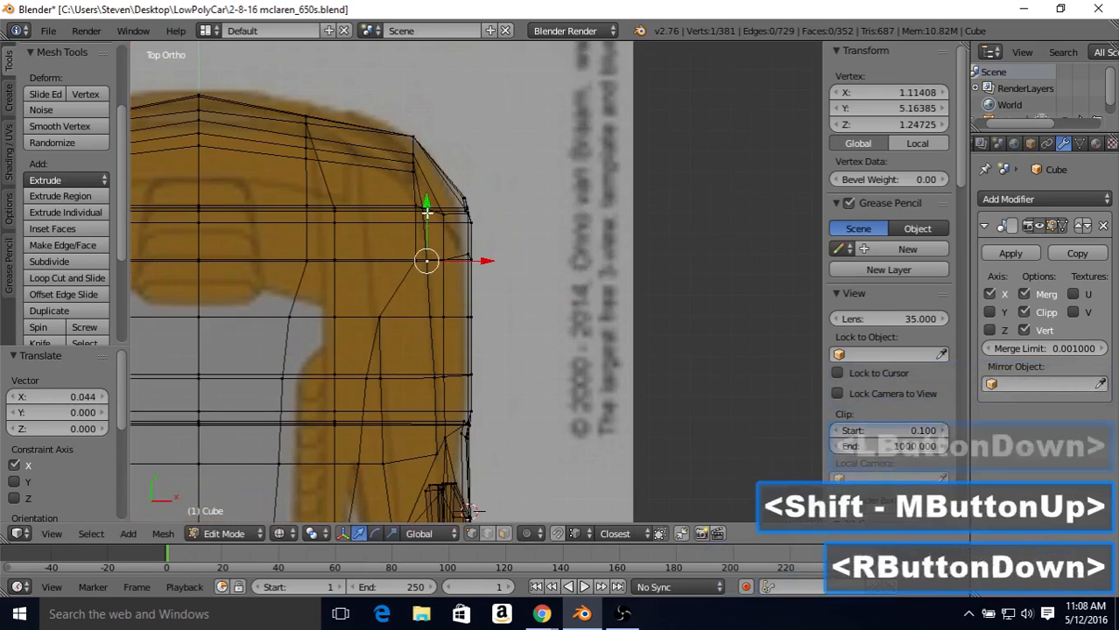
right_click(466, 202)
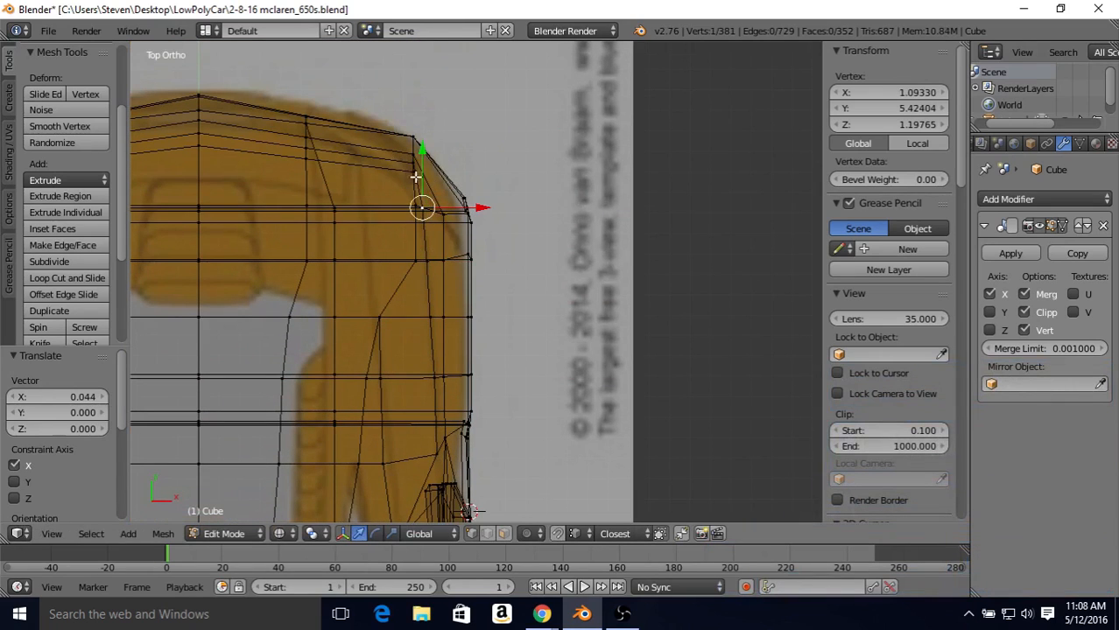
Step: Move the edge-line vertex beside the air intake outward along X, and the one at the door's middle by 0.140 plus a further 0.024
shift+middle_drag(419, 292, 439, 242)
right_click(429, 316)
drag(468, 314, 522, 325)
right_click(427, 468)
drag(489, 473, 512, 474)
shift+middle_drag(468, 444, 451, 372)
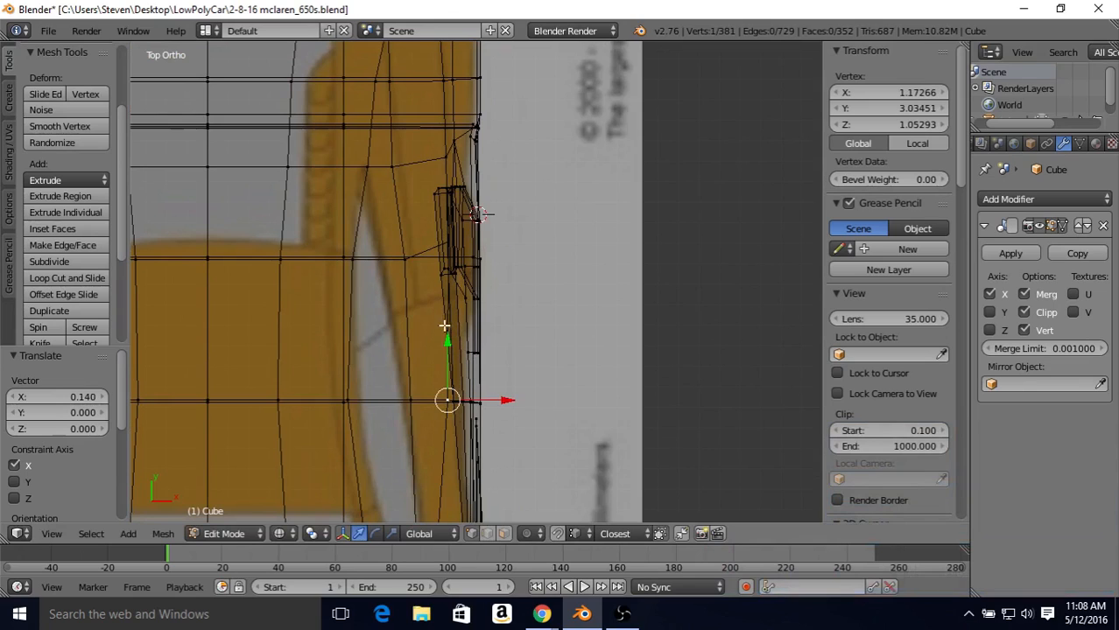
drag(484, 401, 492, 409)
shift+middle_drag(492, 408, 510, 204)
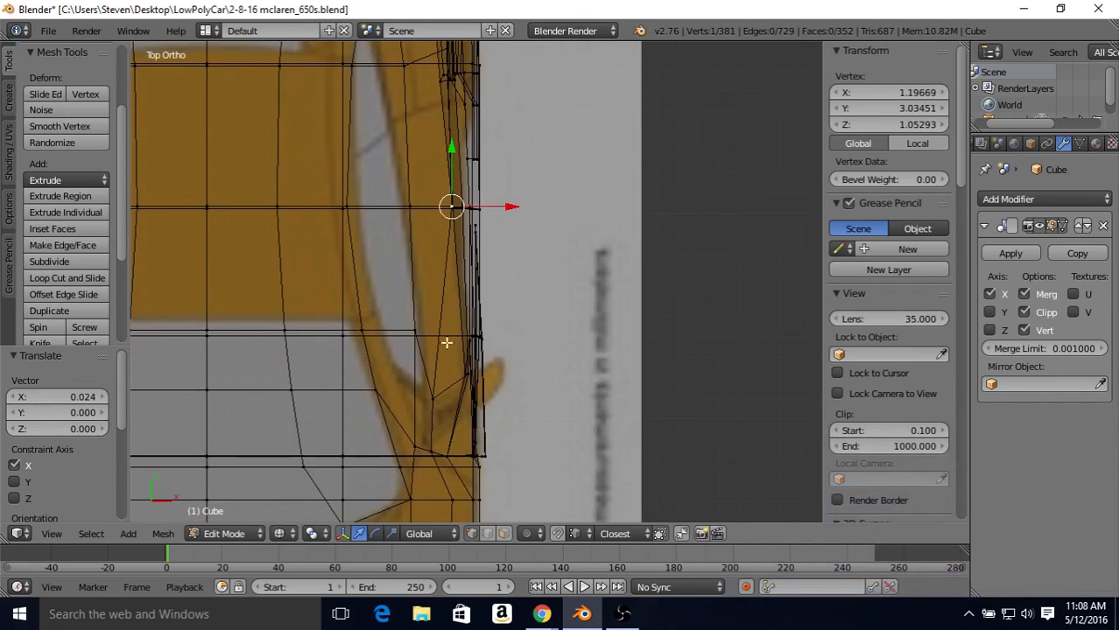
Step: Move the edge-line vertex near the door's front outward along X by about 0.164
right_click(437, 386)
shift+middle_drag(485, 394, 490, 364)
drag(492, 362, 531, 373)
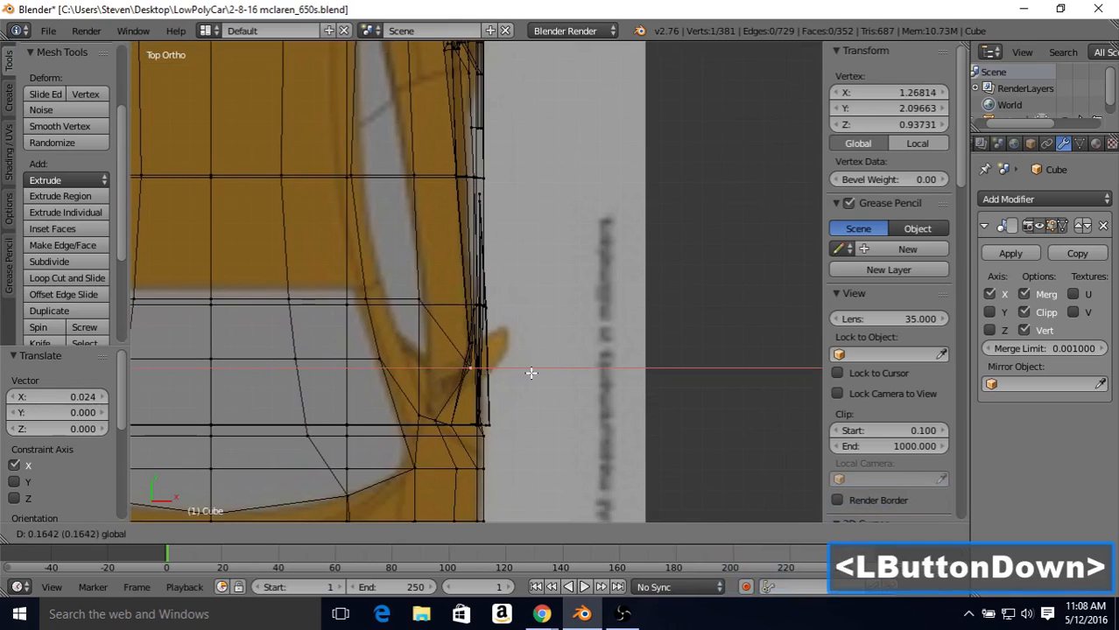
drag(531, 373, 531, 374)
Step: Check the body side in solid shading and nudge the edge-line vertex near the door's front slightly back inward along X
key(Tab)
mouse_move(505, 315)
middle_down()
mouse_move(399, 188)
mouse_move(249, 280)
mouse_move(299, 279)
mouse_move(591, 197)
middle_up()
key(z)
key(Tab)
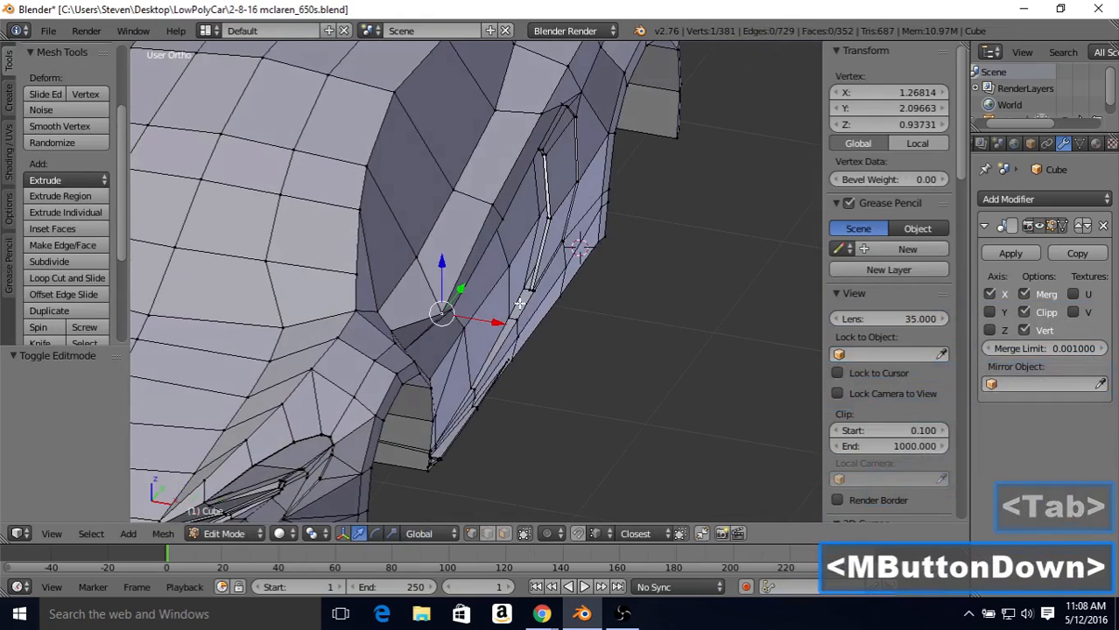
drag(496, 322, 491, 322)
middle_drag(491, 322, 464, 236)
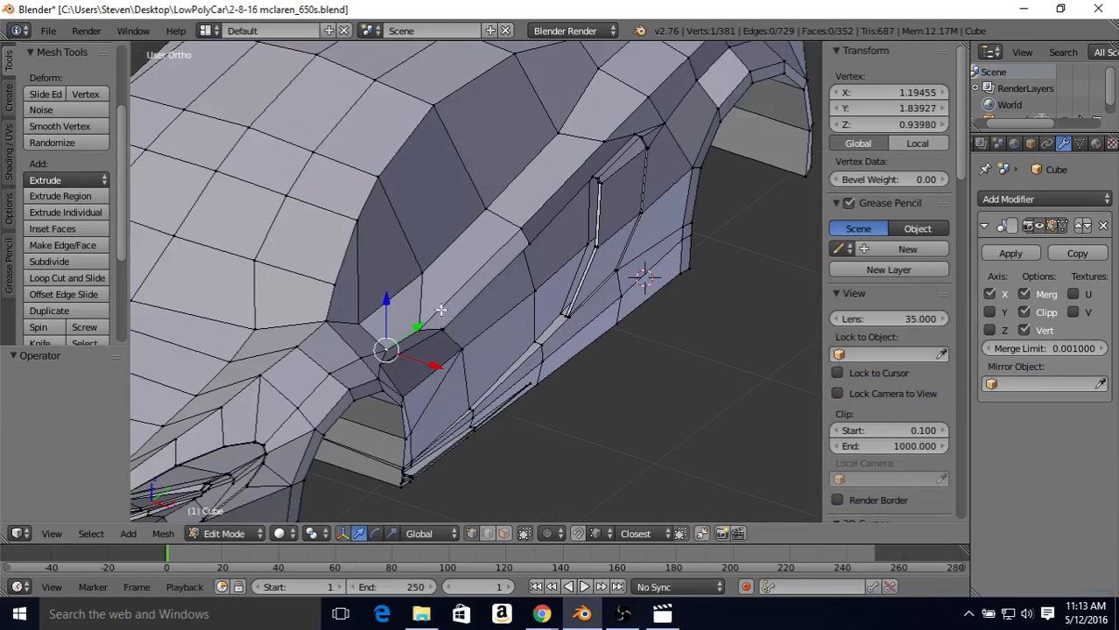
Step: Move the edge-line vertex just behind the front wheel arch outward along X by 0.014
middle_drag(441, 310, 246, 308)
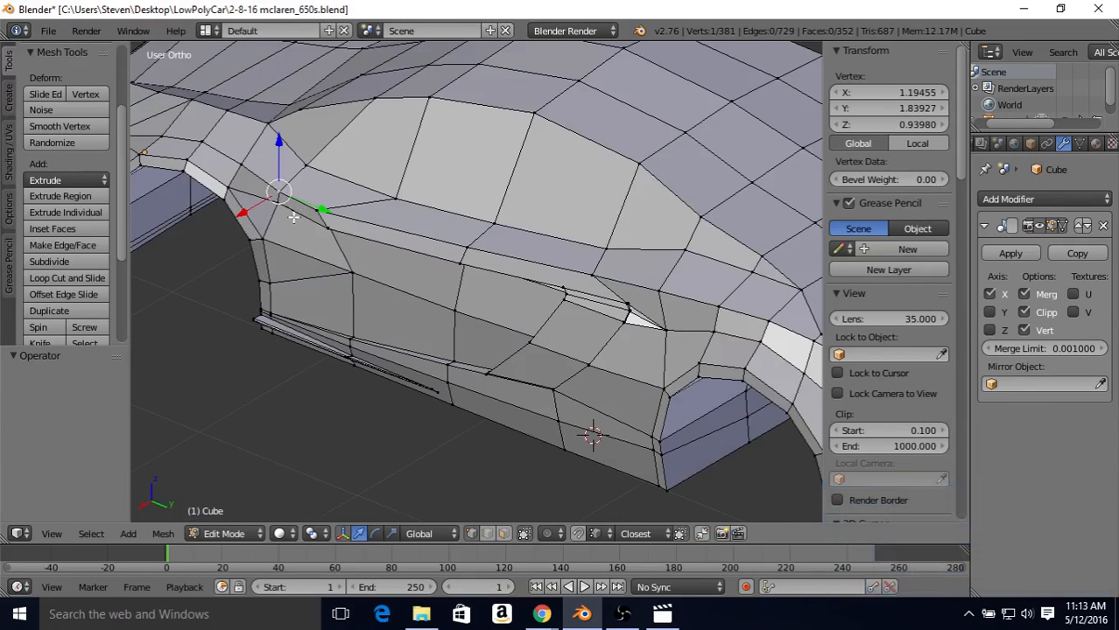
shift+middle_drag(302, 210, 374, 304)
right_click(350, 295)
mouse_move(329, 308)
mouse_down()
mouse_move(321, 318)
mouse_move(324, 299)
mouse_up()
right_click(349, 283)
middle_drag(327, 300, 533, 366)
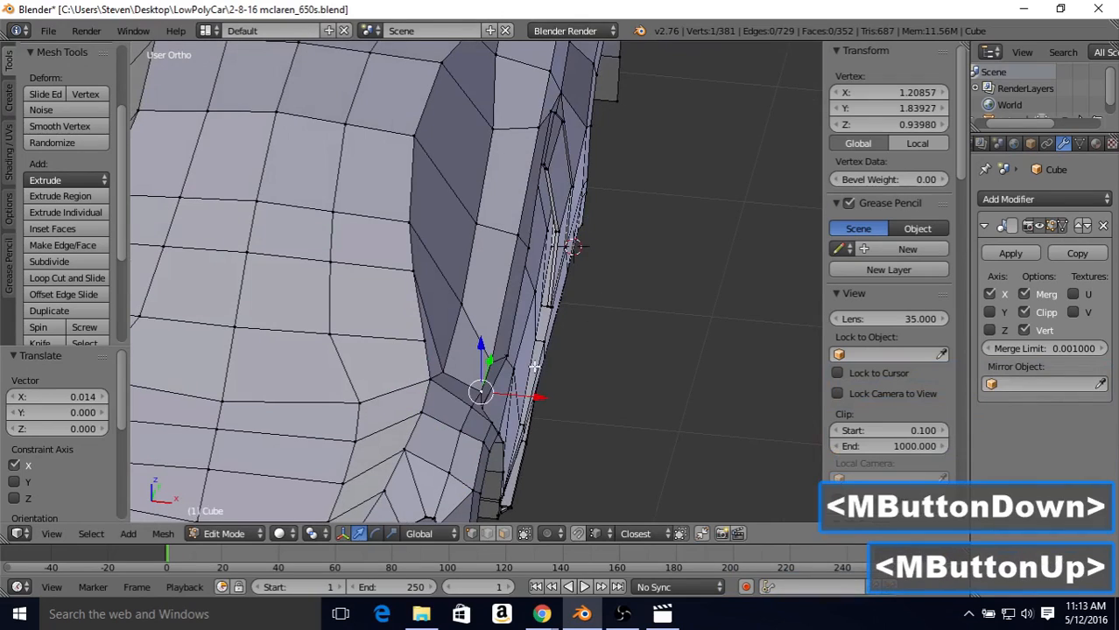
right_click(501, 392)
drag(526, 412, 535, 396)
right_click(483, 391)
Step: Try moving the vertex just below the edge line at the door's front inward along X by about 0.012 and back outward
key(Tab)
middle_drag(535, 391, 495, 293)
middle_drag(495, 293, 341, 340)
key(Tab)
right_click(387, 295)
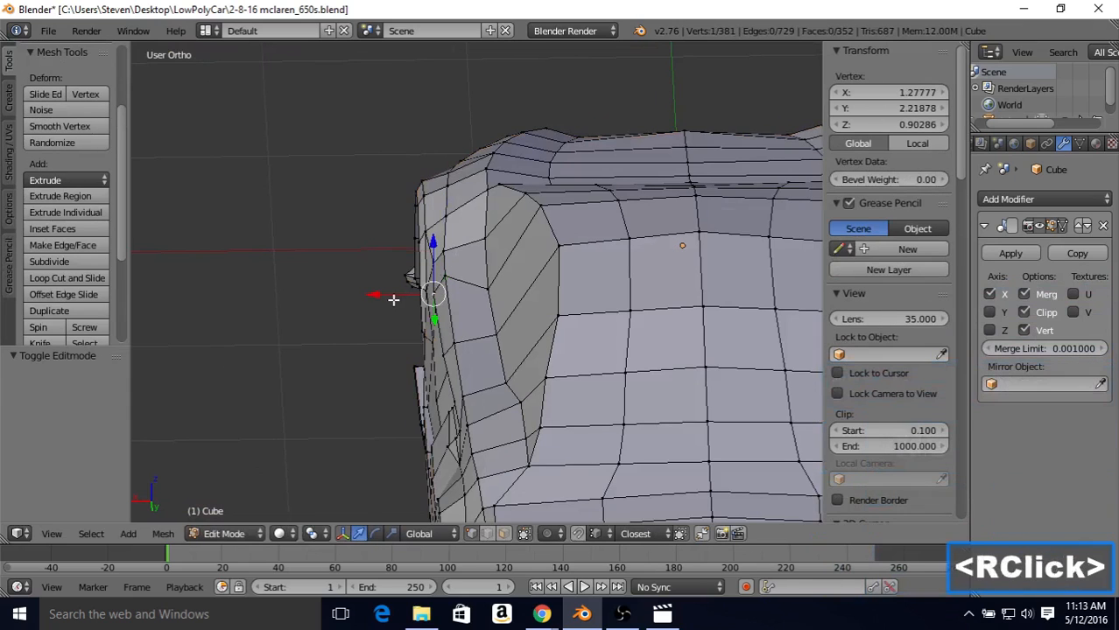
drag(386, 296, 391, 309)
key(Tab)
scroll(401, 322, down, 2)
middle_drag(402, 319, 452, 340)
key(Tab)
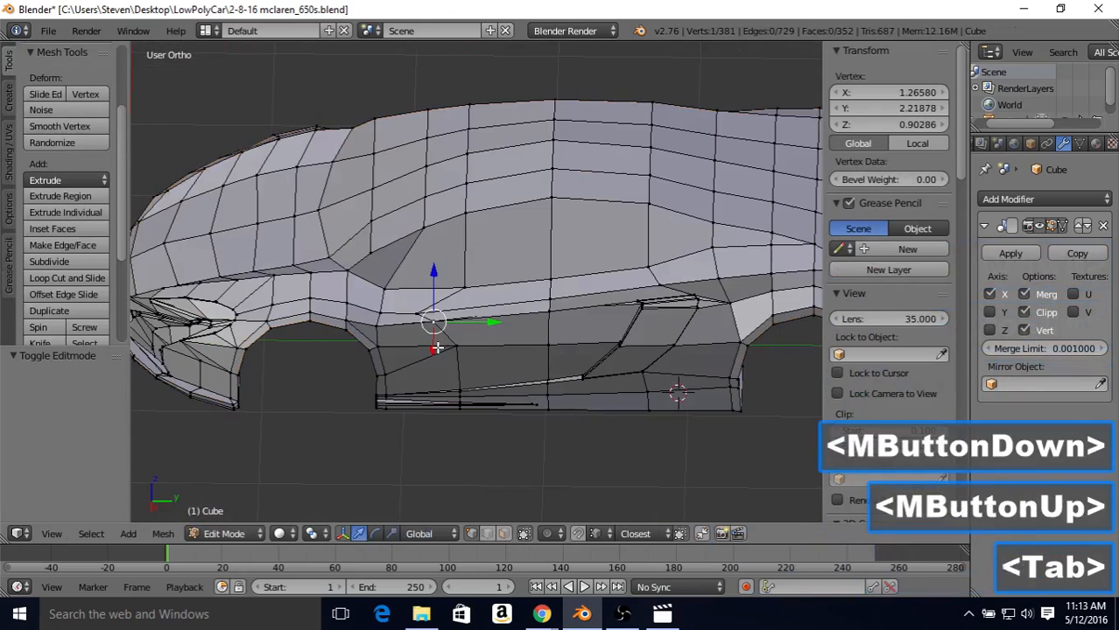
drag(435, 348, 438, 346)
Step: Move the vertex just below the edge line at the door's front inward along X by 0.012
key(Tab)
middle_drag(438, 346, 636, 295)
key(Tab)
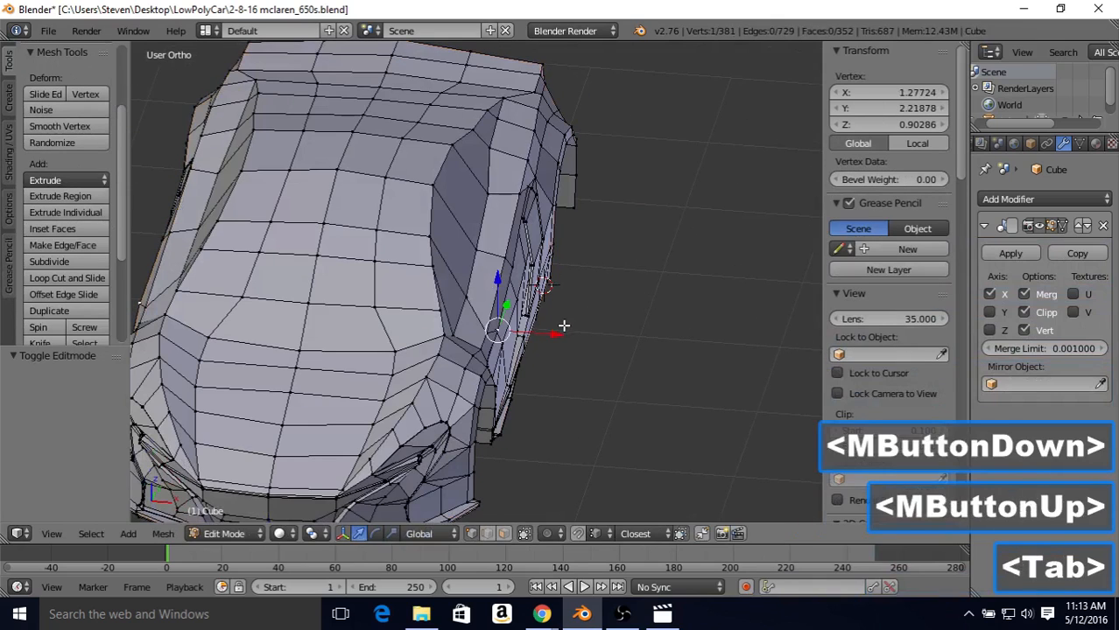
drag(565, 326, 554, 336)
Step: Nudge the vertex below the edge line at the door's middle slightly inward along X and check the body in Object Mode
right_click(521, 269)
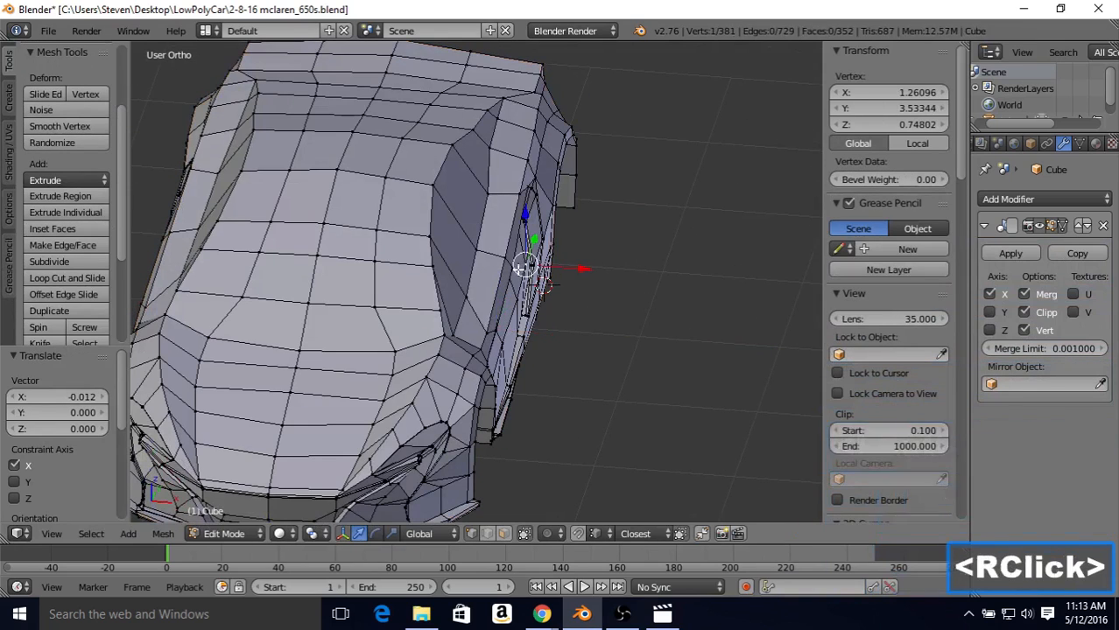
right_click(548, 271)
drag(547, 271, 544, 273)
key(Tab)
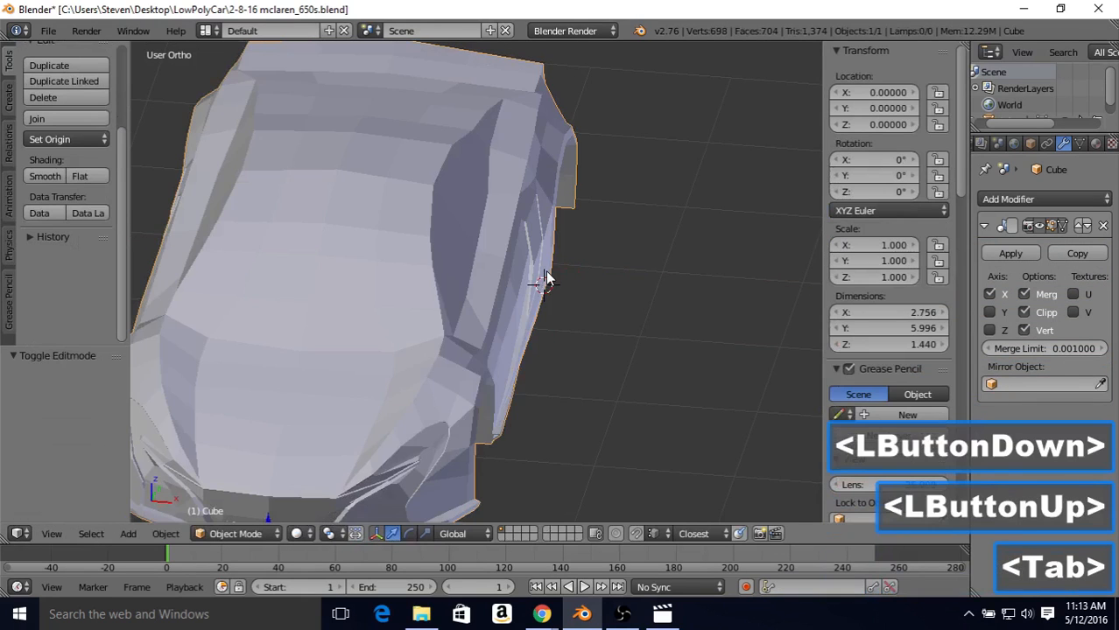
middle_drag(544, 273, 519, 256)
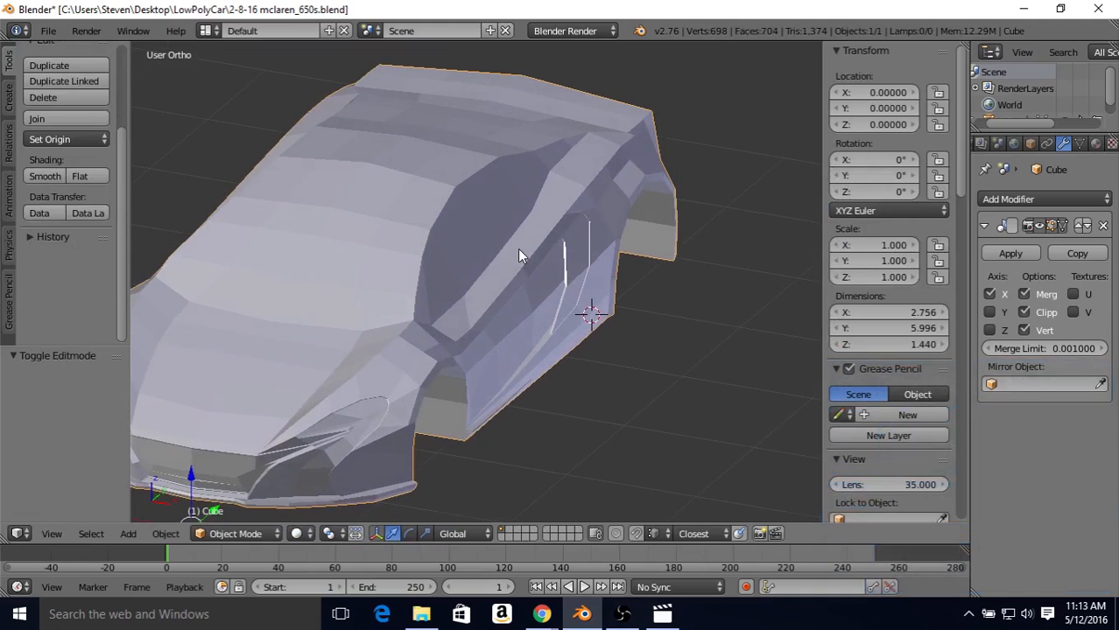
Step: Compare the body side's wireframe with the blueprint in top view around the door and air intake
key(KP_7)
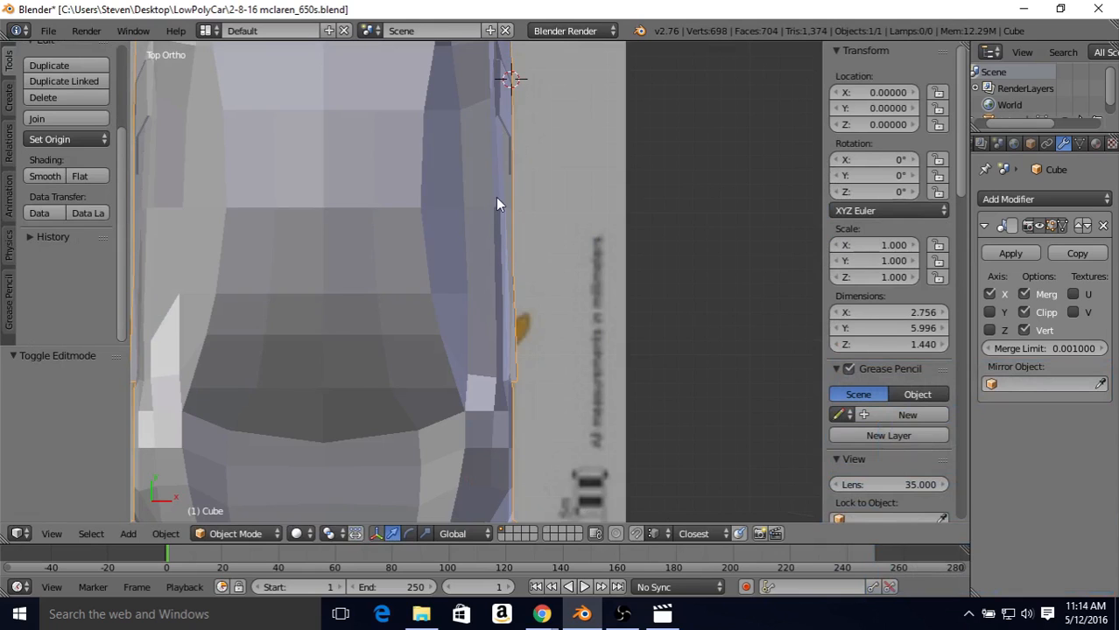
key(Tab)
key(z)
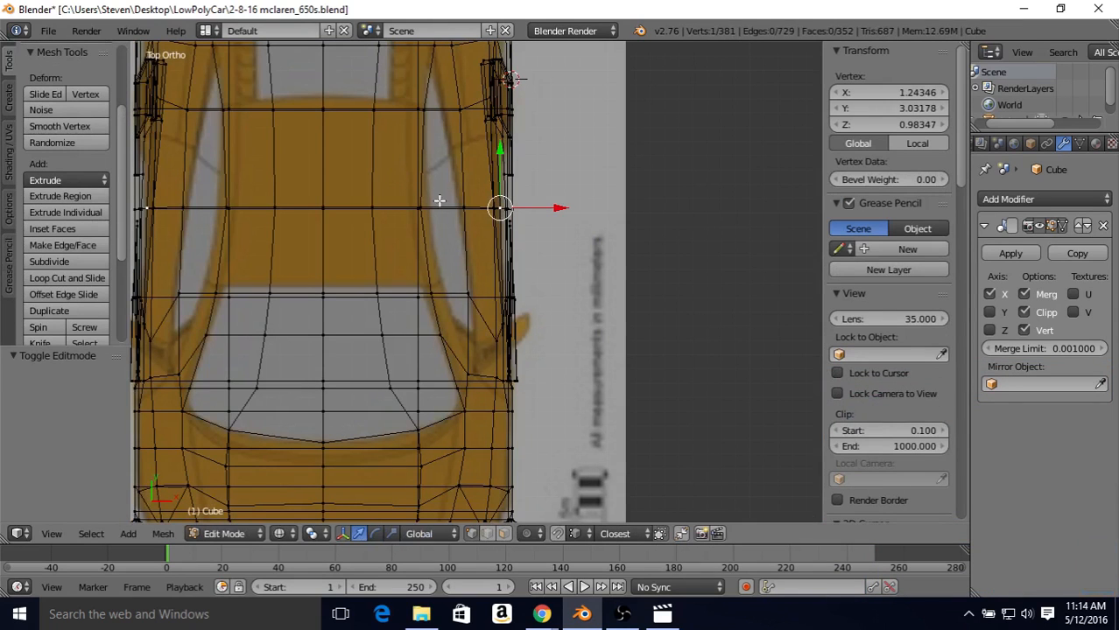
shift+middle_drag(440, 200, 382, 257)
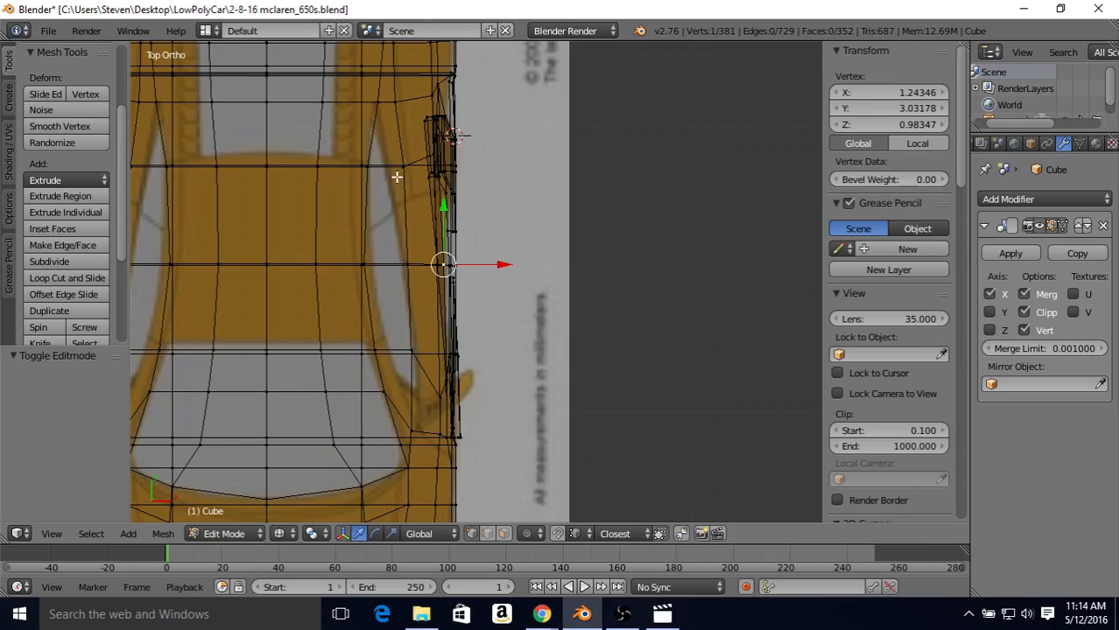
shift+middle_drag(396, 176, 409, 225)
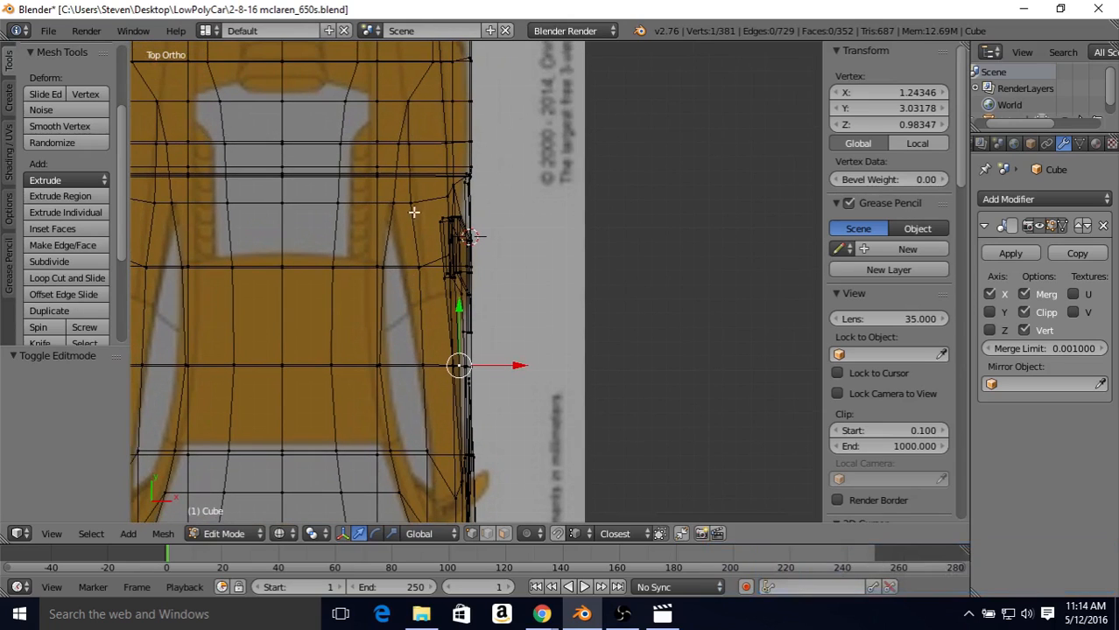
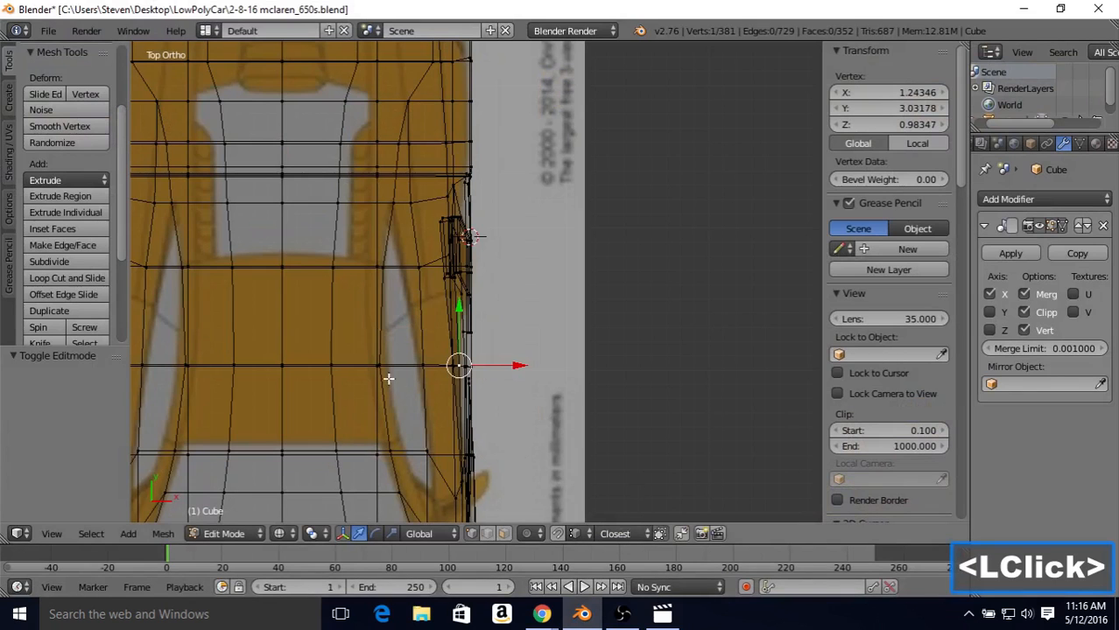
Step: Inspect the shaded body, and move the vertex below the side window's rear part outward along X by 0.035 in top view
right_click(420, 271)
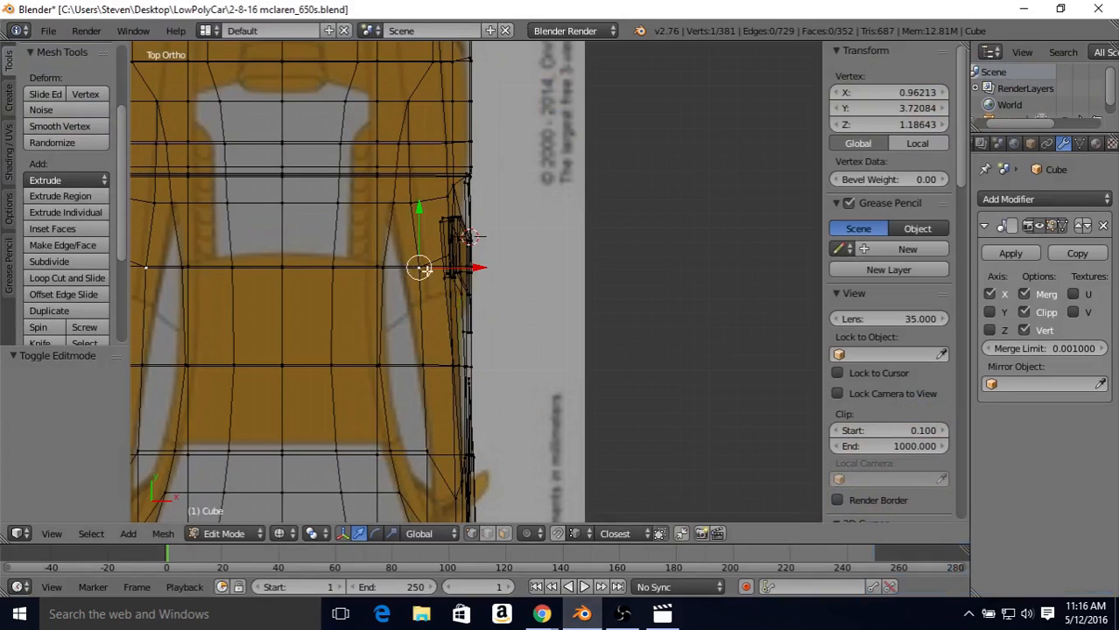
key(z)
key(Tab)
middle_drag(479, 272, 389, 147)
middle_drag(390, 150, 389, 247)
key(KP_7)
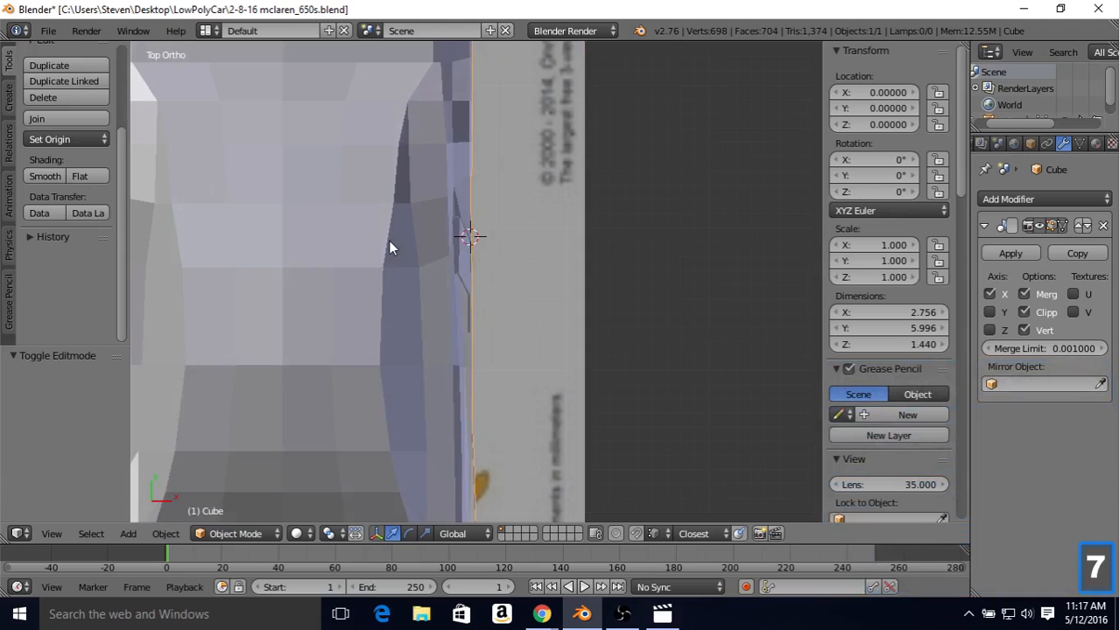
key(Tab)
key(z)
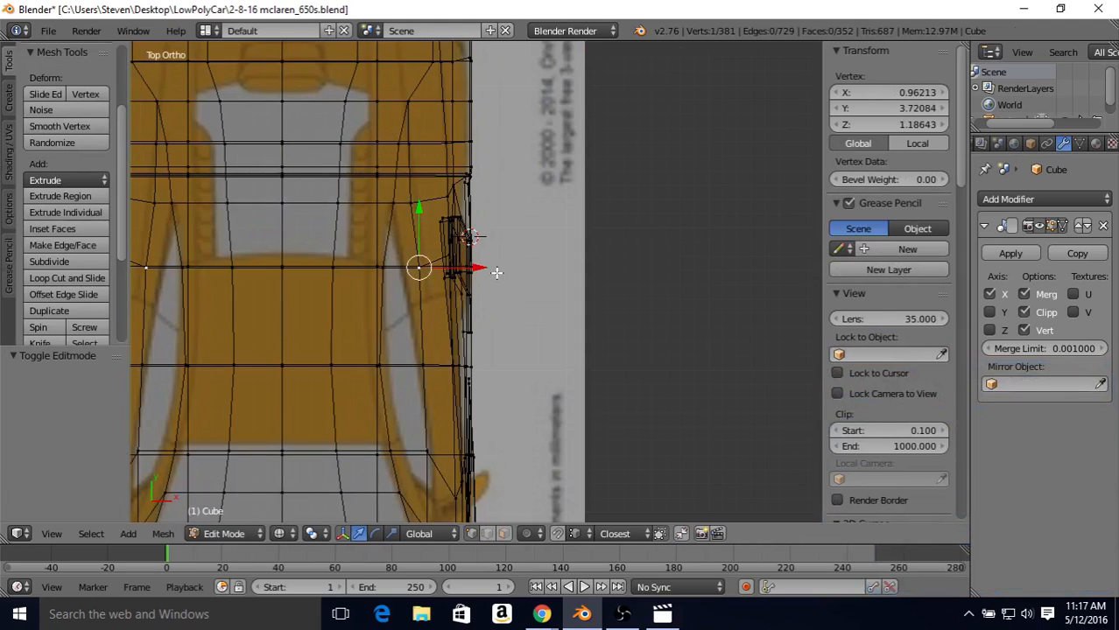
drag(478, 267, 480, 268)
Step: Move the vertex behind the side window outward along X by 0.040 and the one below the window's middle by 0.075
right_click(449, 204)
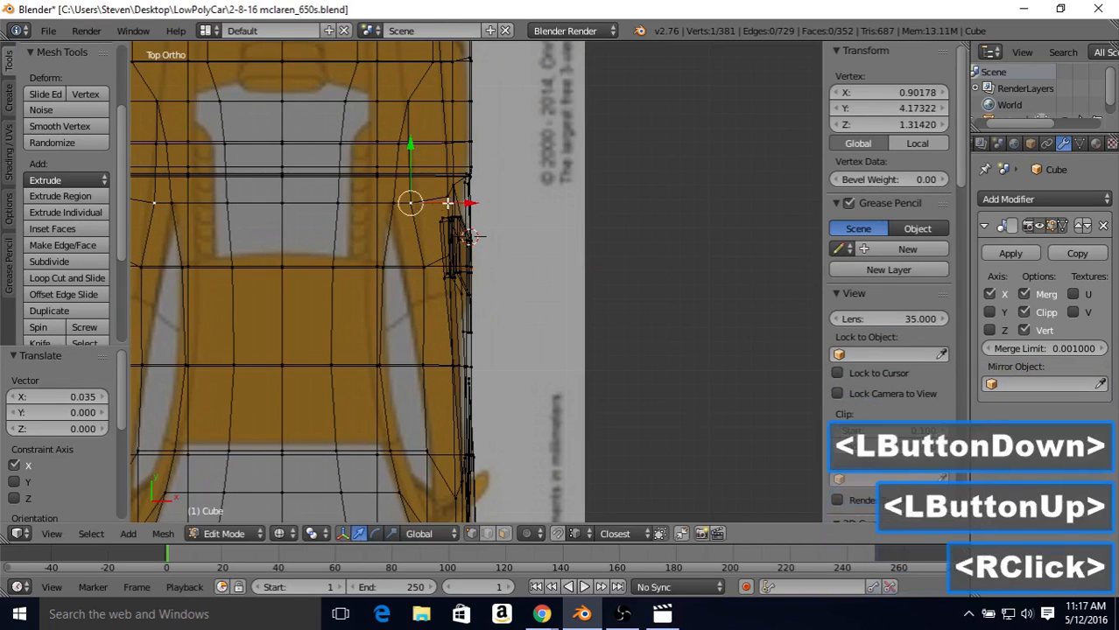
drag(451, 205, 458, 210)
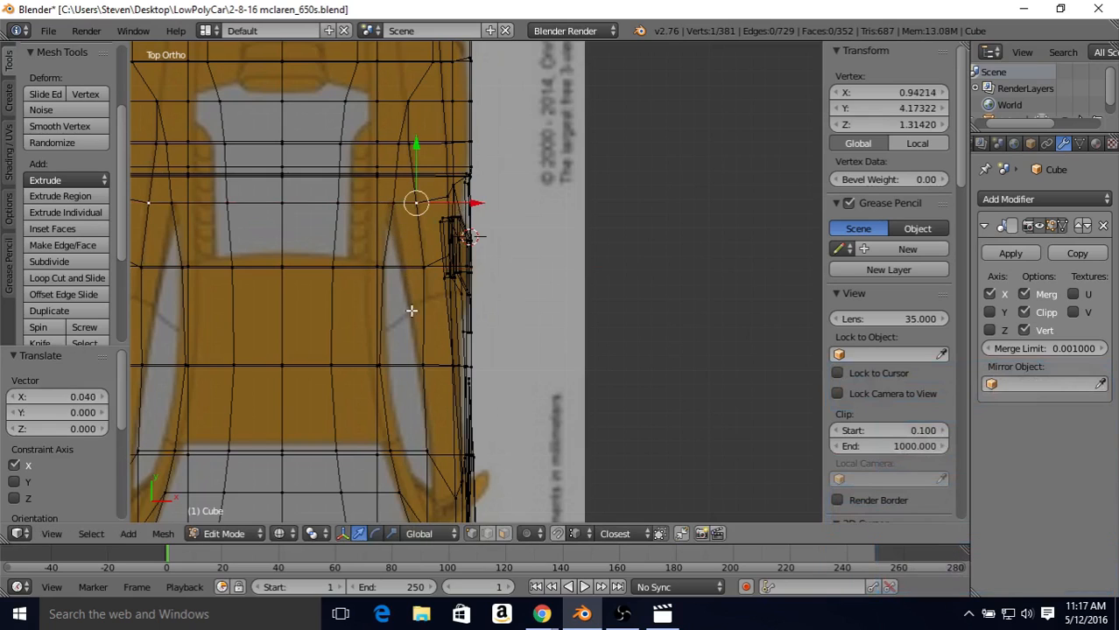
right_click(422, 365)
drag(475, 365, 484, 361)
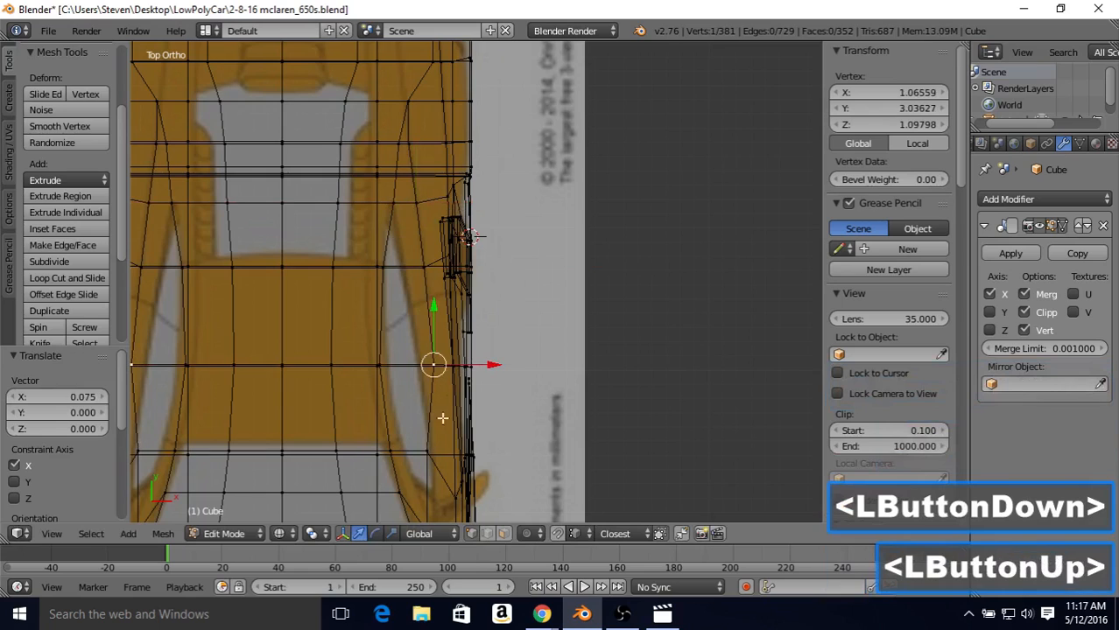
Step: Move the two front vertices of the window's lower line outward along X, by 0.081 and 0.075 at the foremost
right_click(425, 450)
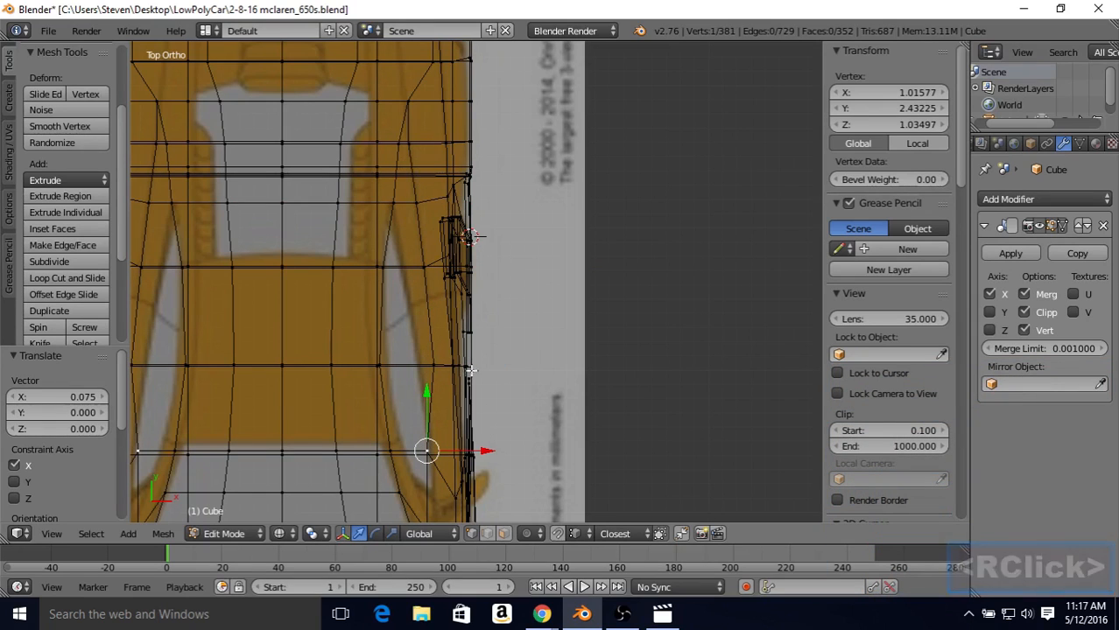
drag(487, 450, 493, 453)
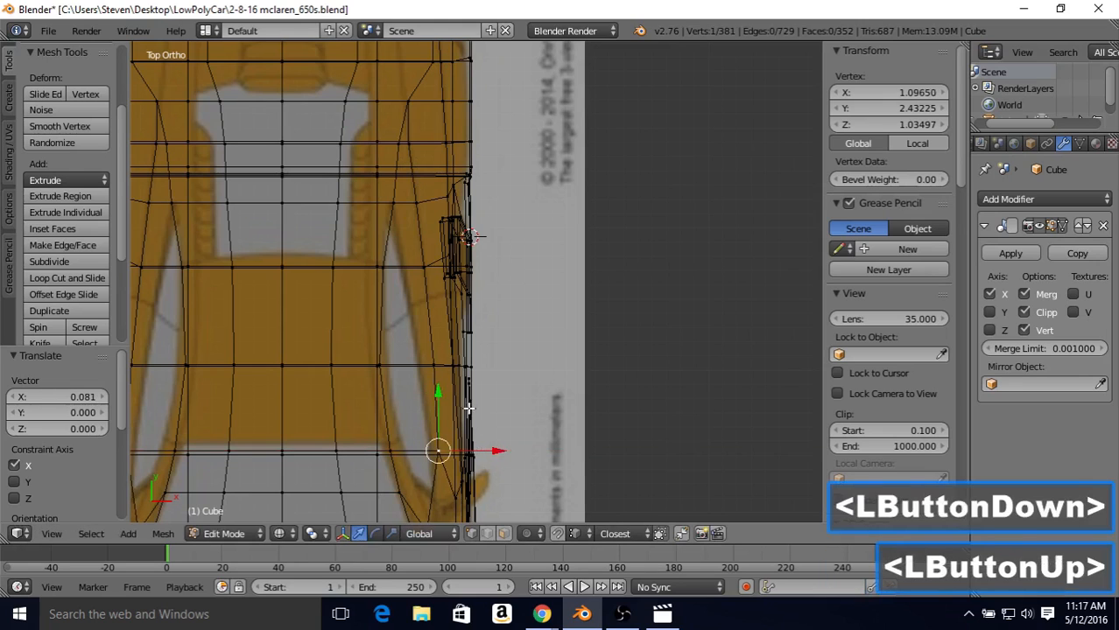
shift+middle_drag(446, 384, 442, 237)
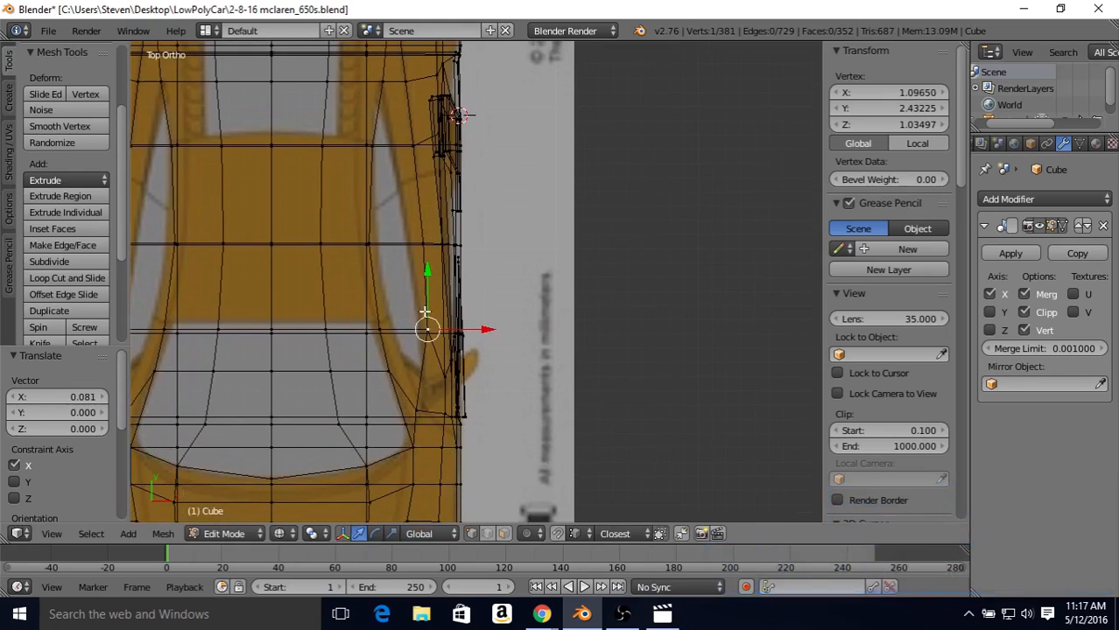
right_click(422, 410)
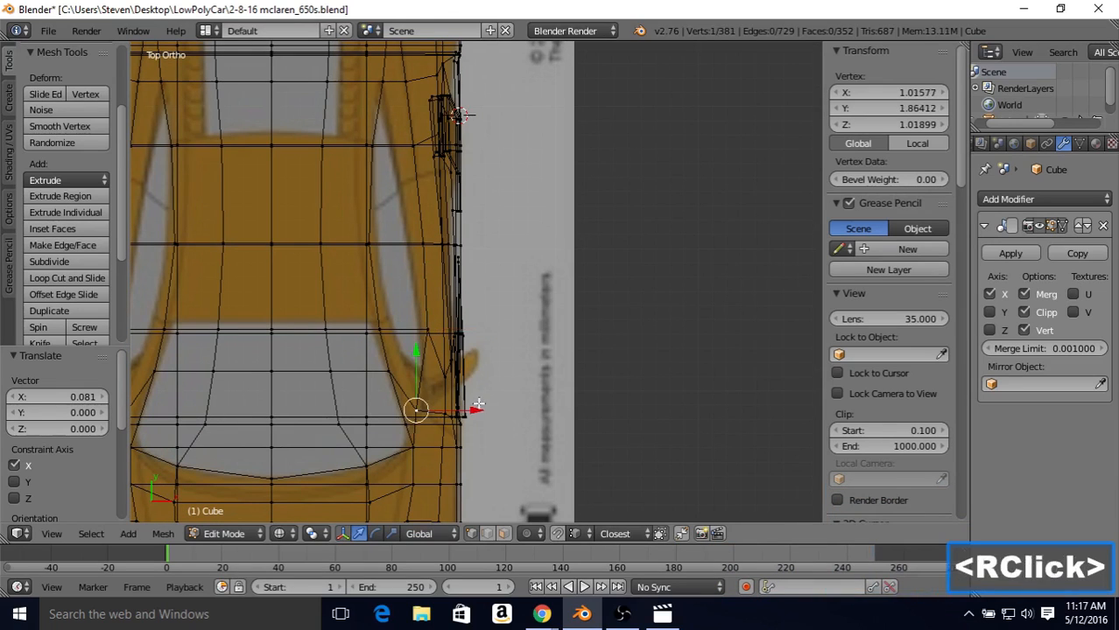
drag(464, 410, 476, 419)
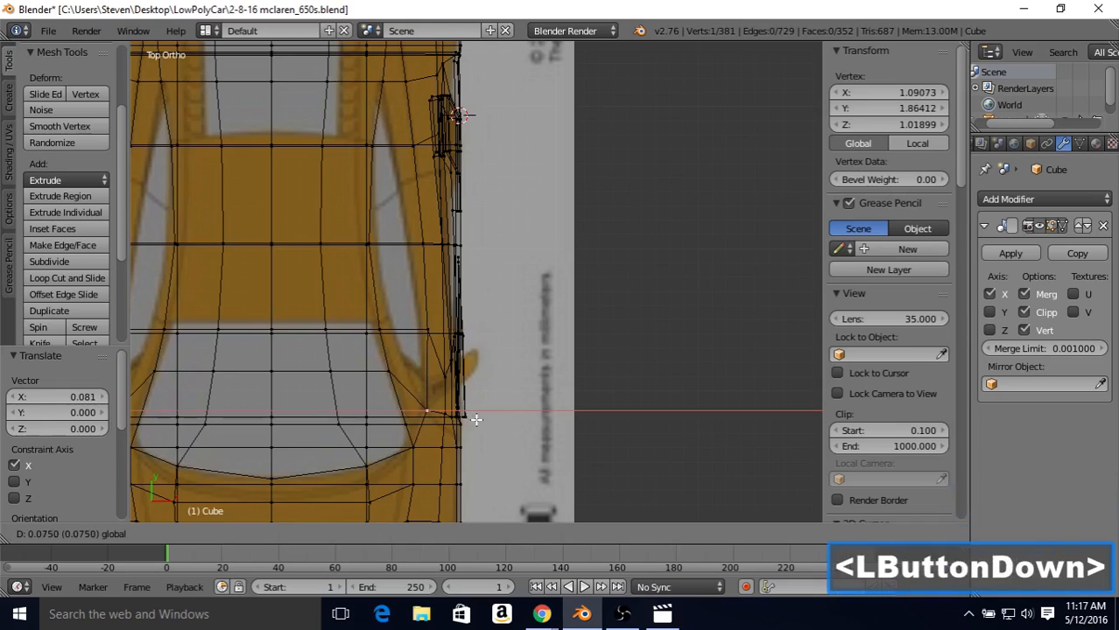
drag(476, 419, 474, 418)
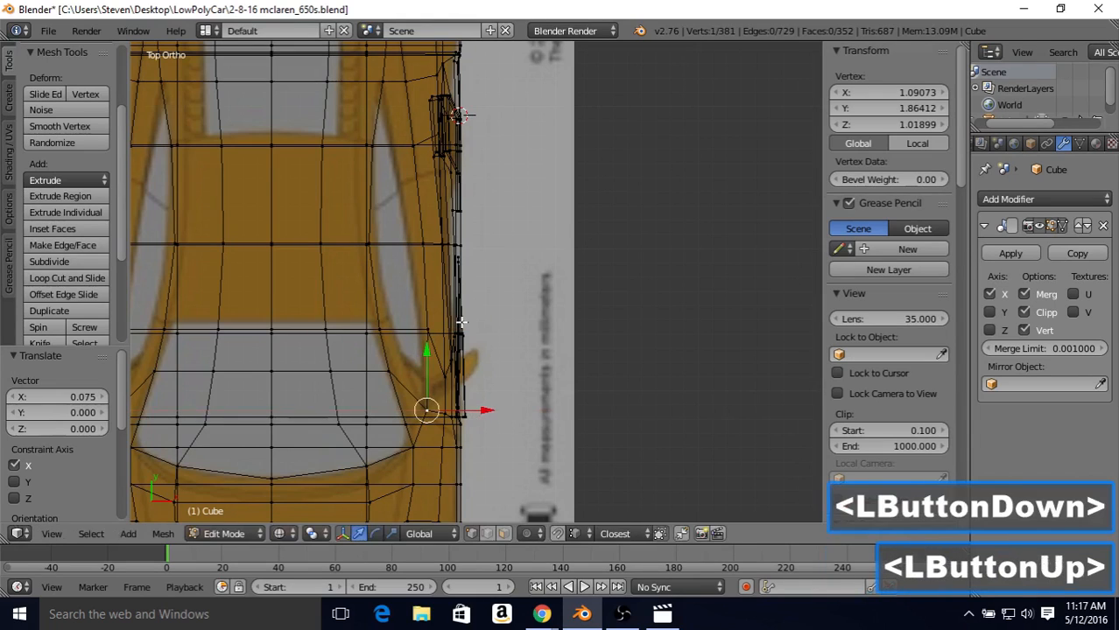
Step: Check the shaded side, and slide the vertex below the window's front forward along its edge by a factor of 0.501 in side view
key(Tab)
middle_drag(455, 362, 425, 270)
key(z)
mouse_move(467, 313)
middle_down()
mouse_move(427, 192)
mouse_move(445, 249)
mouse_move(383, 249)
mouse_move(414, 288)
mouse_move(303, 291)
mouse_move(392, 293)
middle_up()
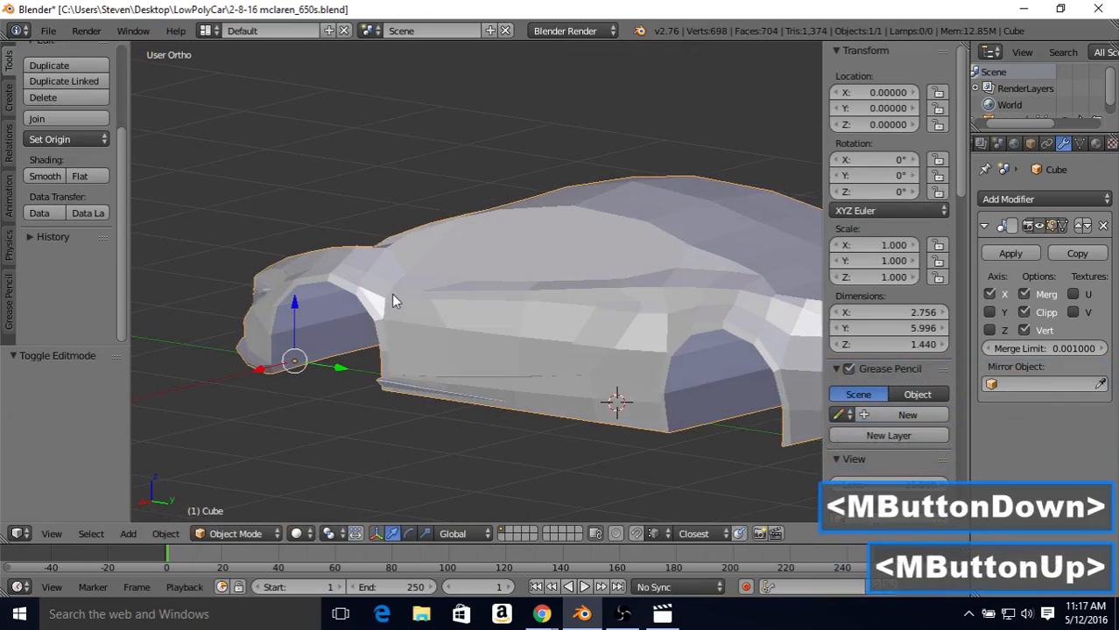
middle_drag(496, 264, 578, 263)
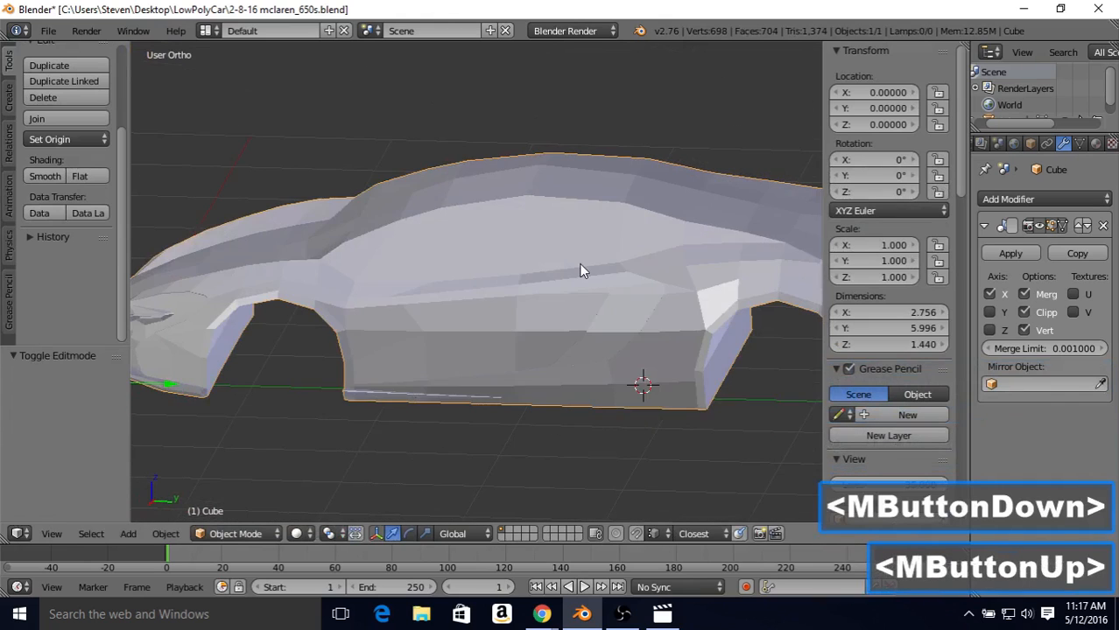
key(KP_3)
key(Tab)
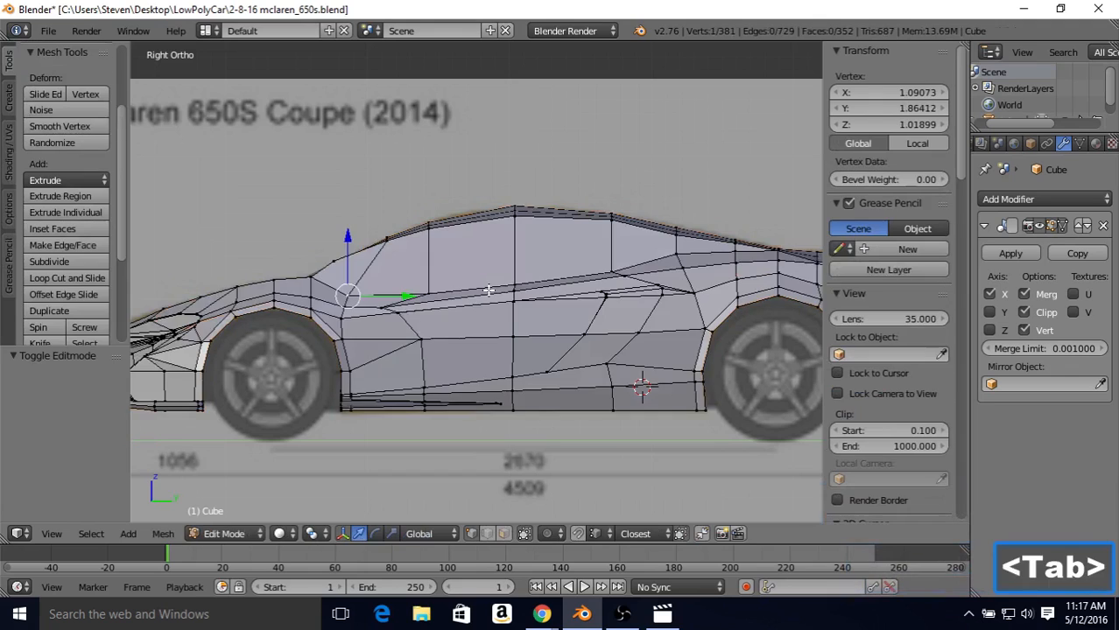
key(z)
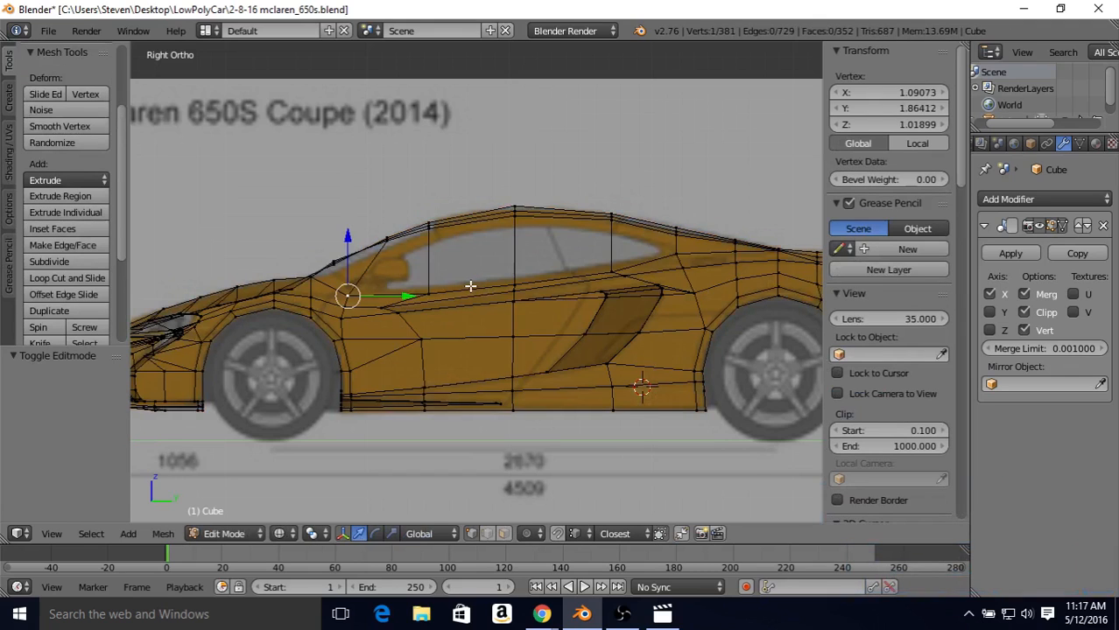
scroll(467, 288, up, 2)
right_click(415, 297)
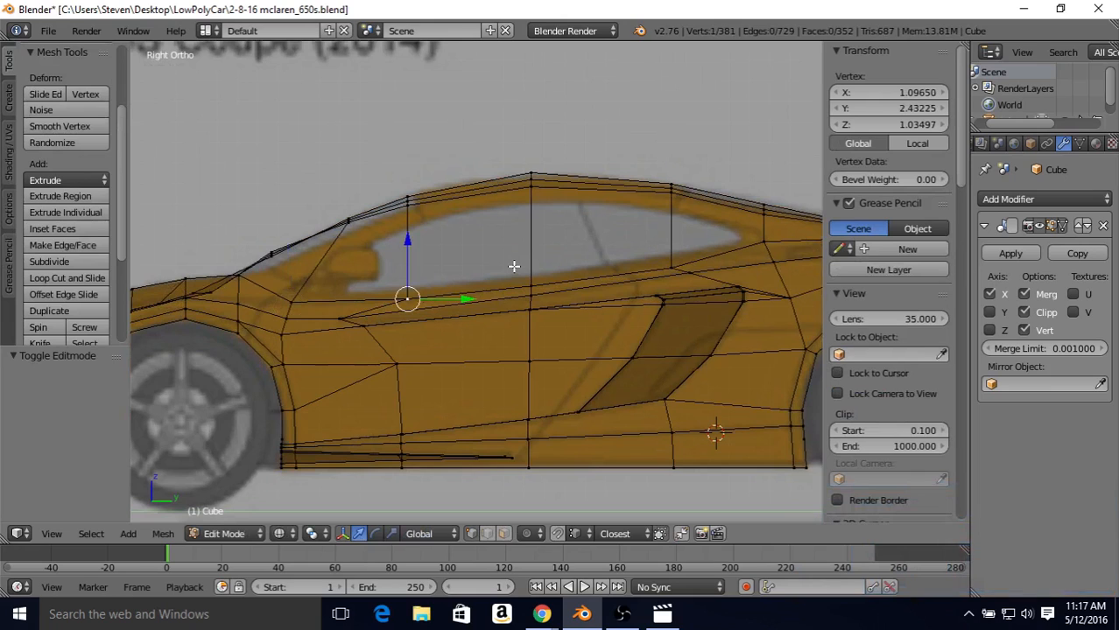
key(shift+v)
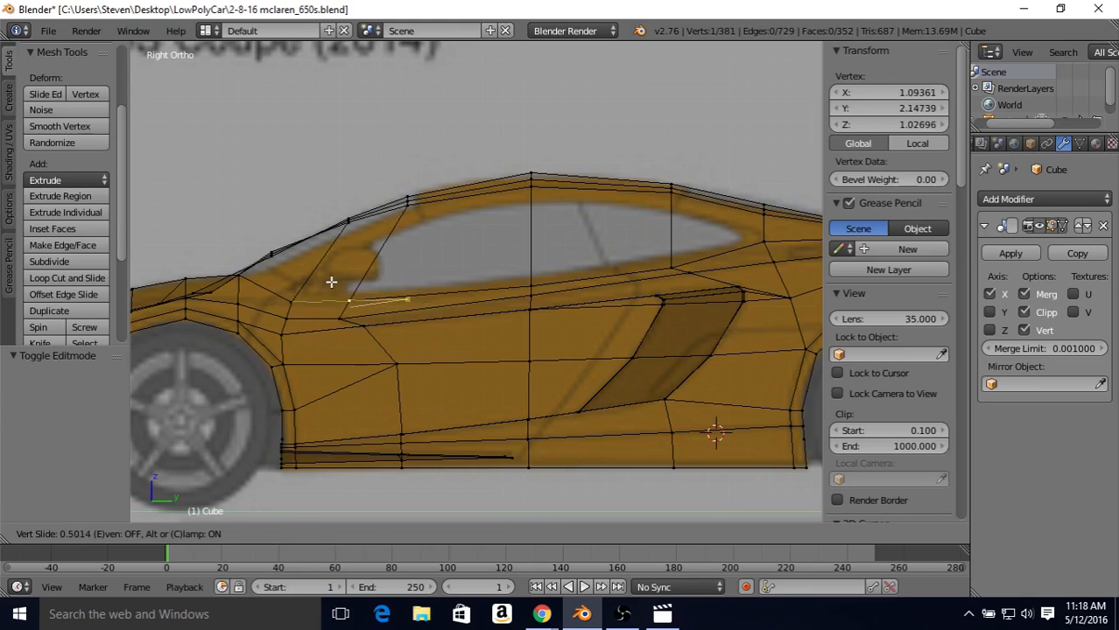
click(331, 281)
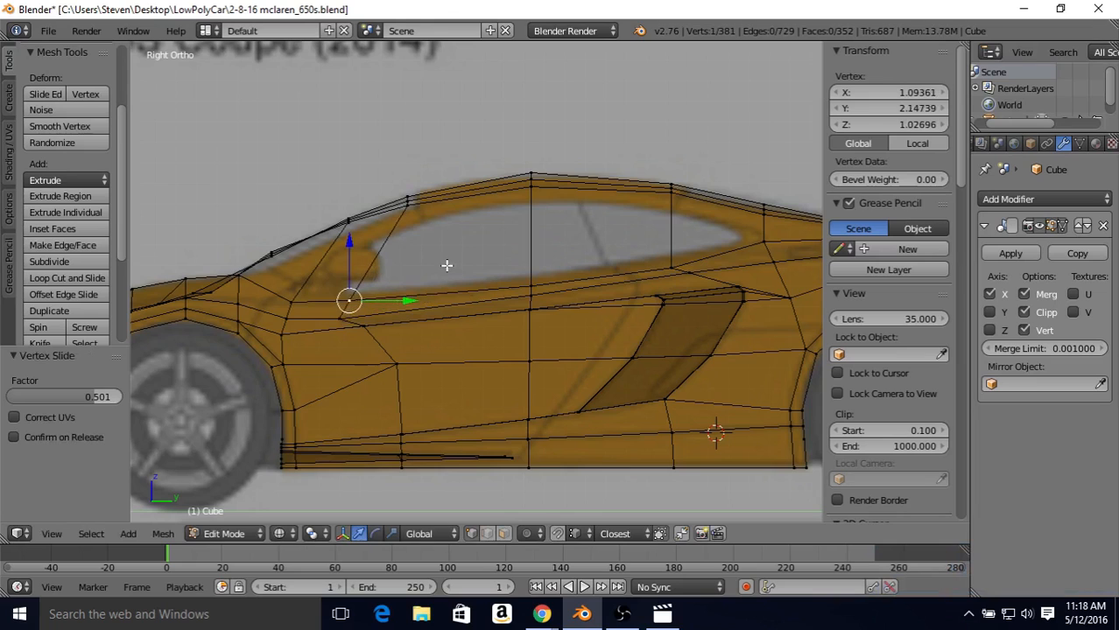
Step: Slide the two foremost vertices of the window's lower line down along their edges, by factors 0.124 and 0.140
right_click(297, 303)
key(shift+v)
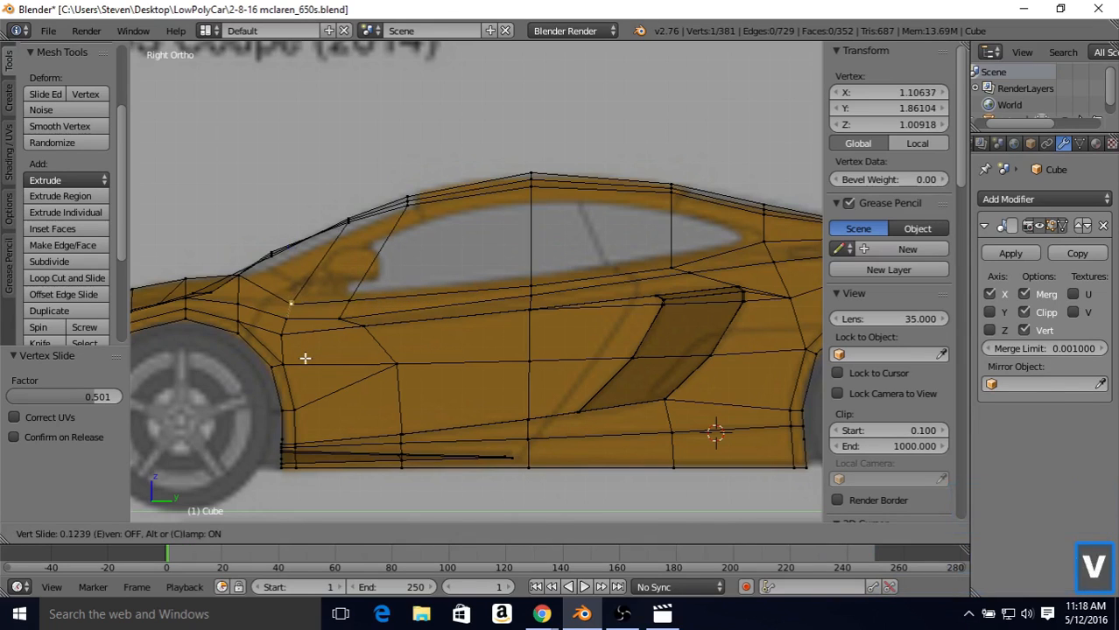
click(359, 317)
key(shift+v)
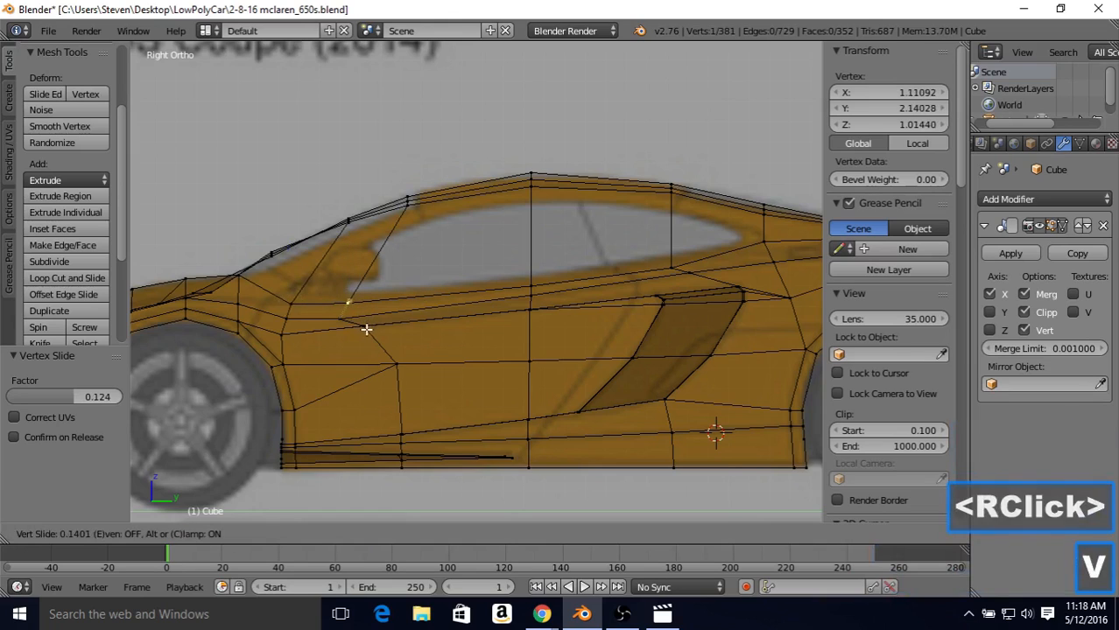
click(342, 328)
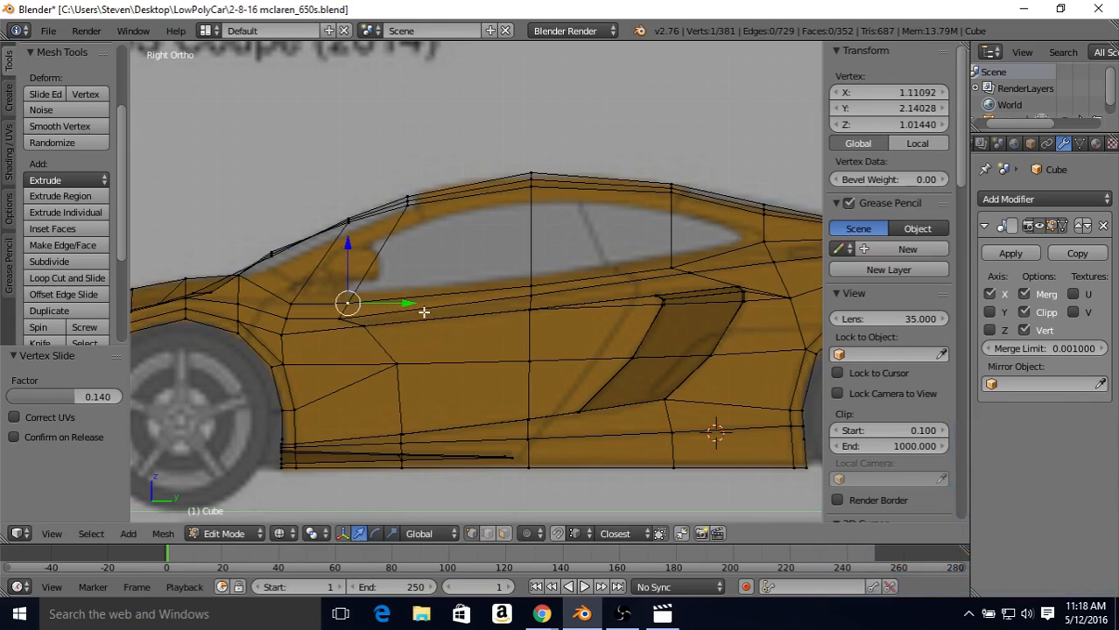
Step: Slide the vertex just behind the side window down along its edge by a factor of 0.339
mouse_move(570, 289)
shift+middle_down()
mouse_move(597, 282)
mouse_move(502, 305)
mouse_move(578, 287)
shift+middle_up()
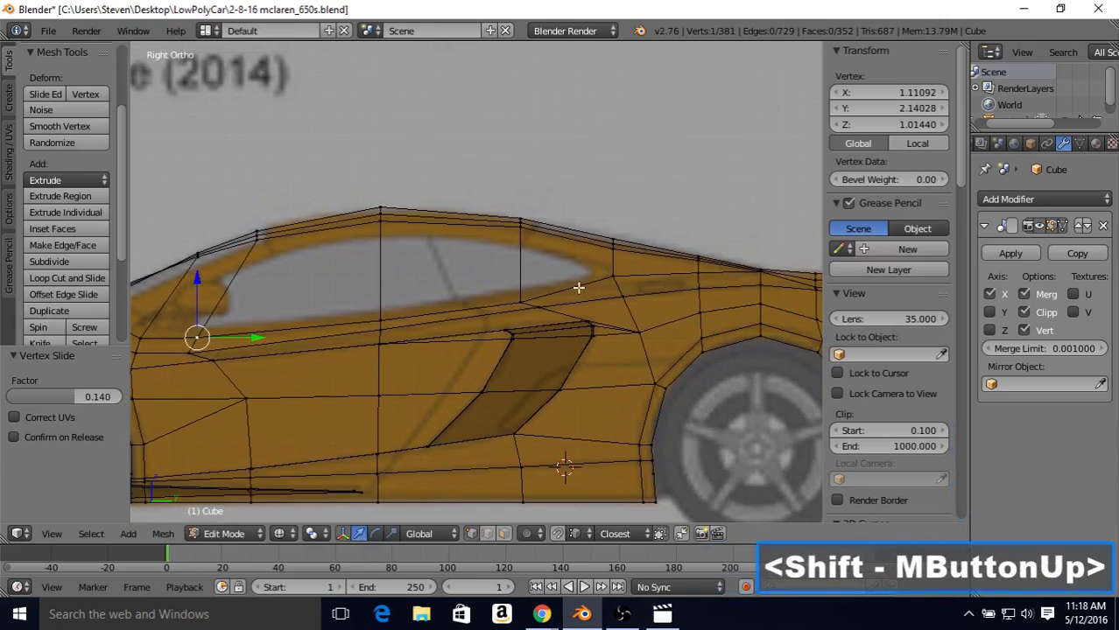
right_click(612, 279)
key(shift+v)
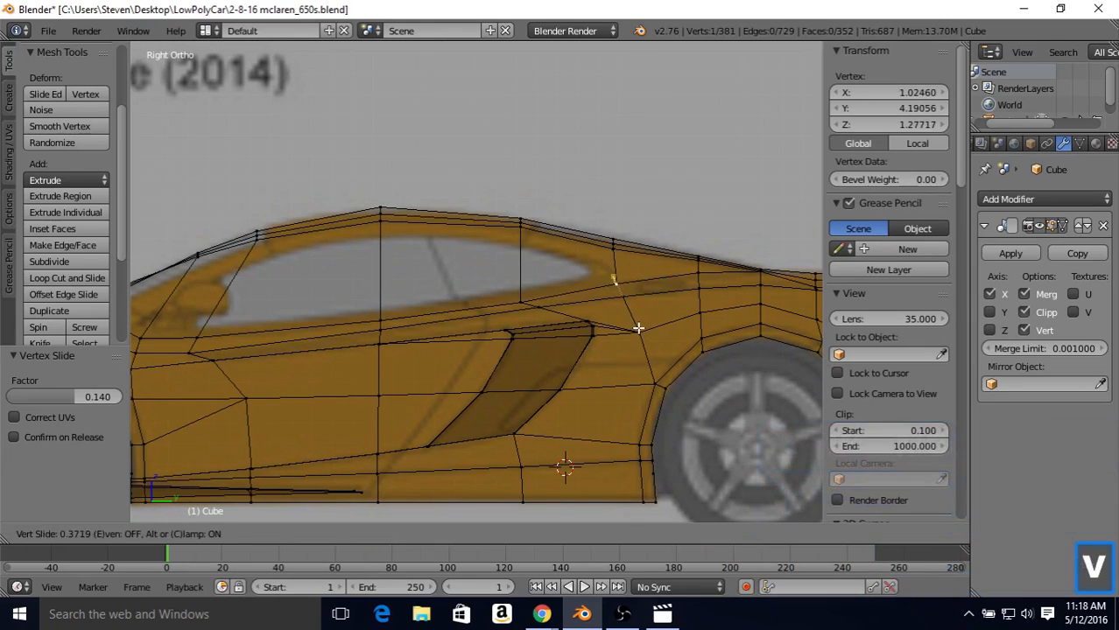
click(636, 325)
Step: Slide the next two vertices of the line over the rear wheel down along their edges, by factors 0.265 and 0.235
shift+middle_drag(622, 316, 422, 346)
right_click(500, 300)
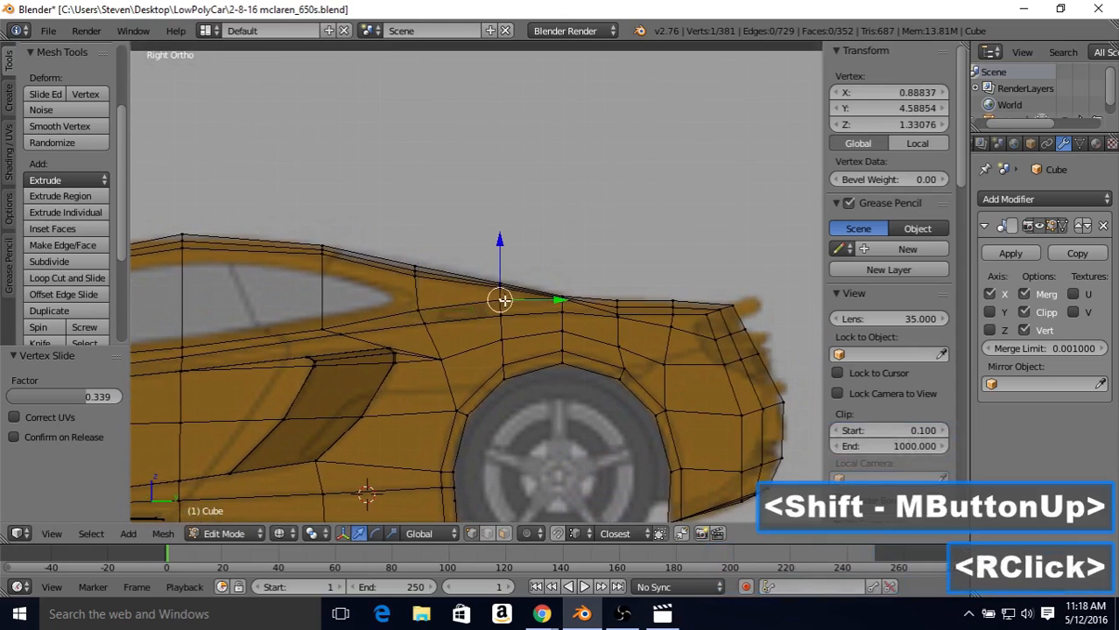
key(shift+v)
click(514, 312)
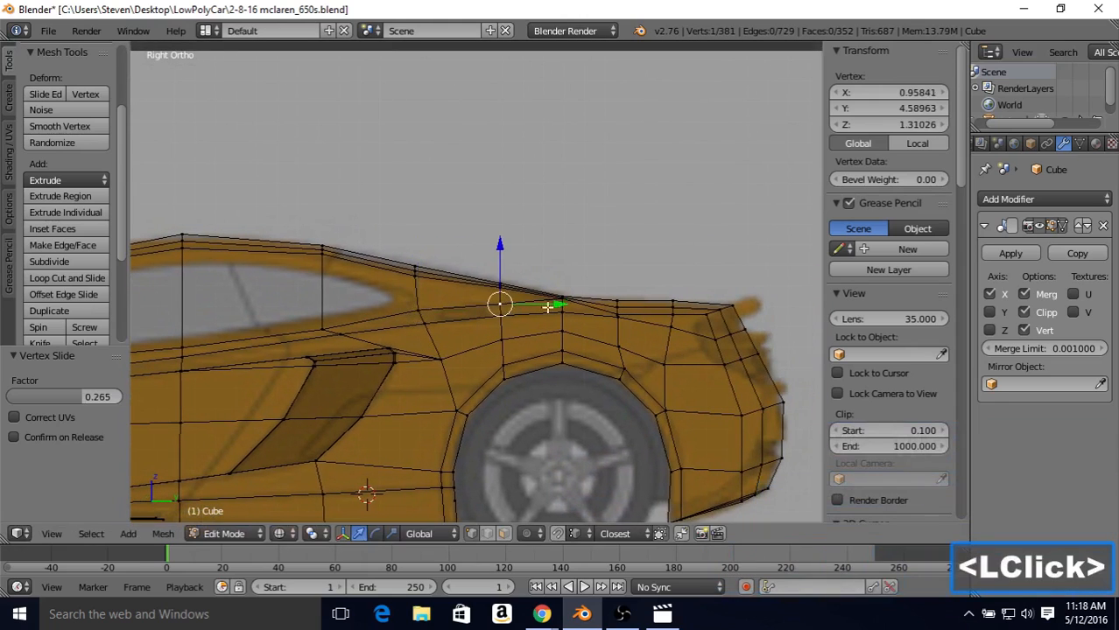
right_click(561, 300)
key(shift+v)
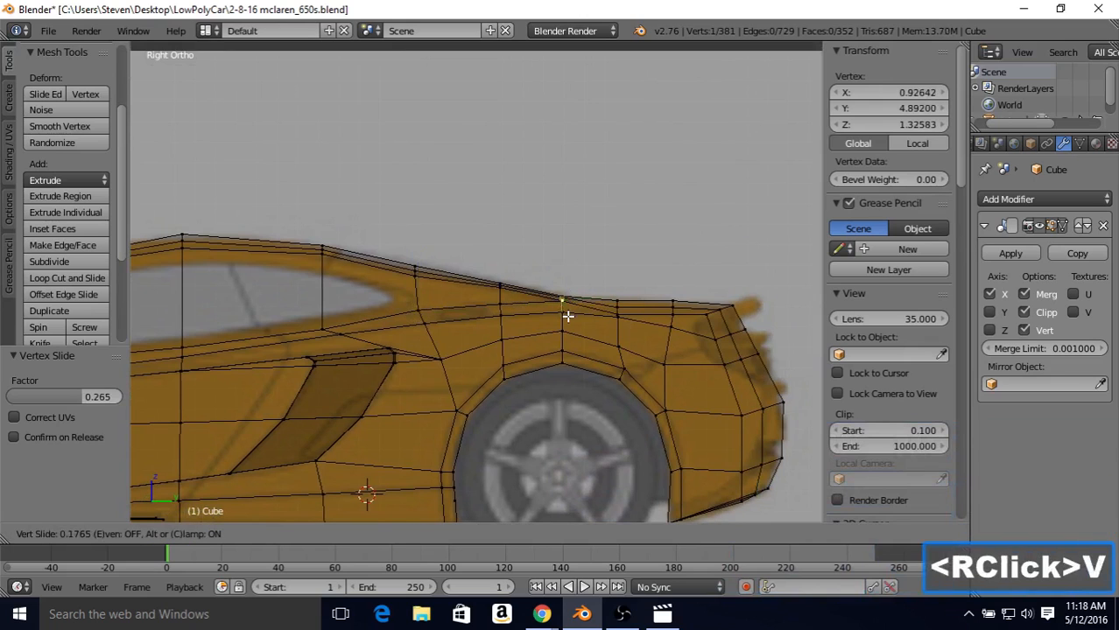
click(569, 317)
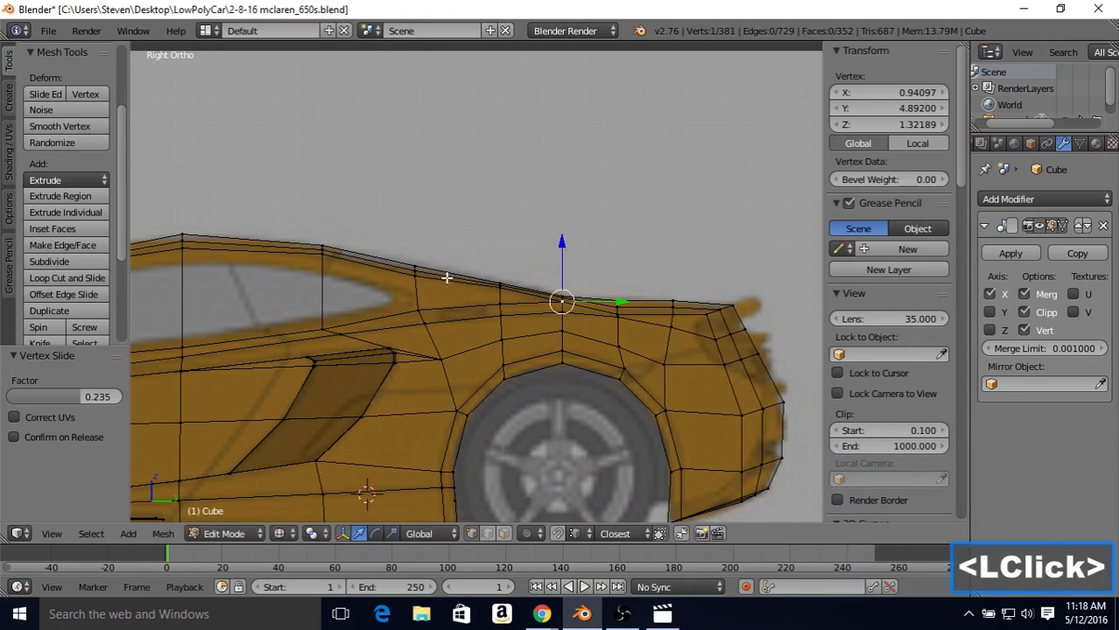
Step: In top view, move the vertex just behind the side window inward along X by 0.076
shift+middle_drag(445, 277, 611, 217)
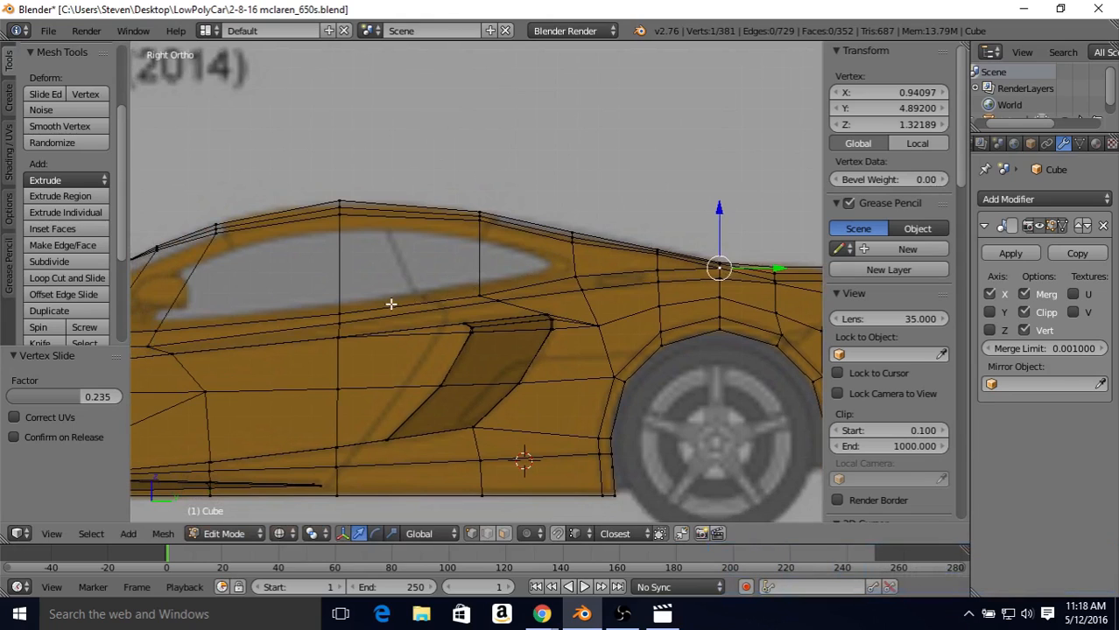
shift+middle_drag(382, 238, 583, 195)
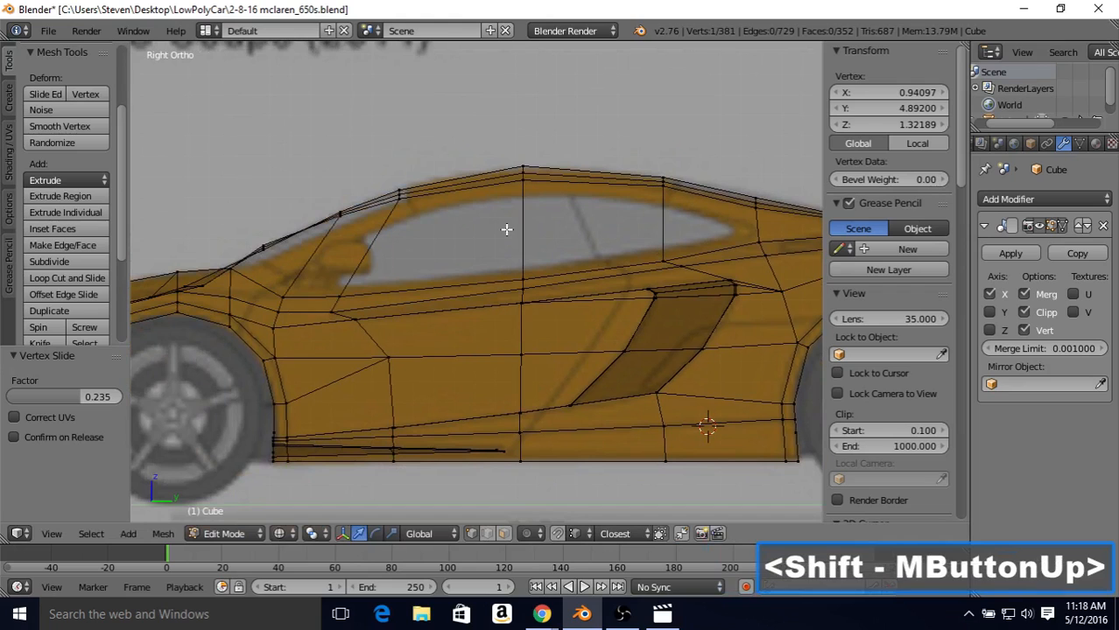
key(KP_7)
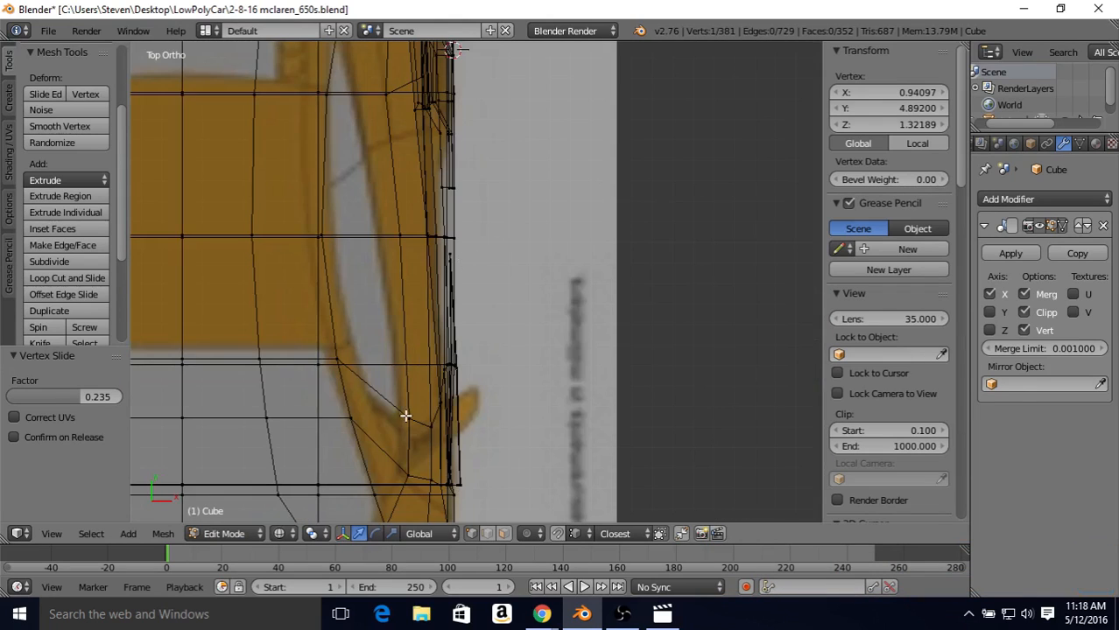
shift+middle_drag(409, 270, 395, 334)
right_click(383, 194)
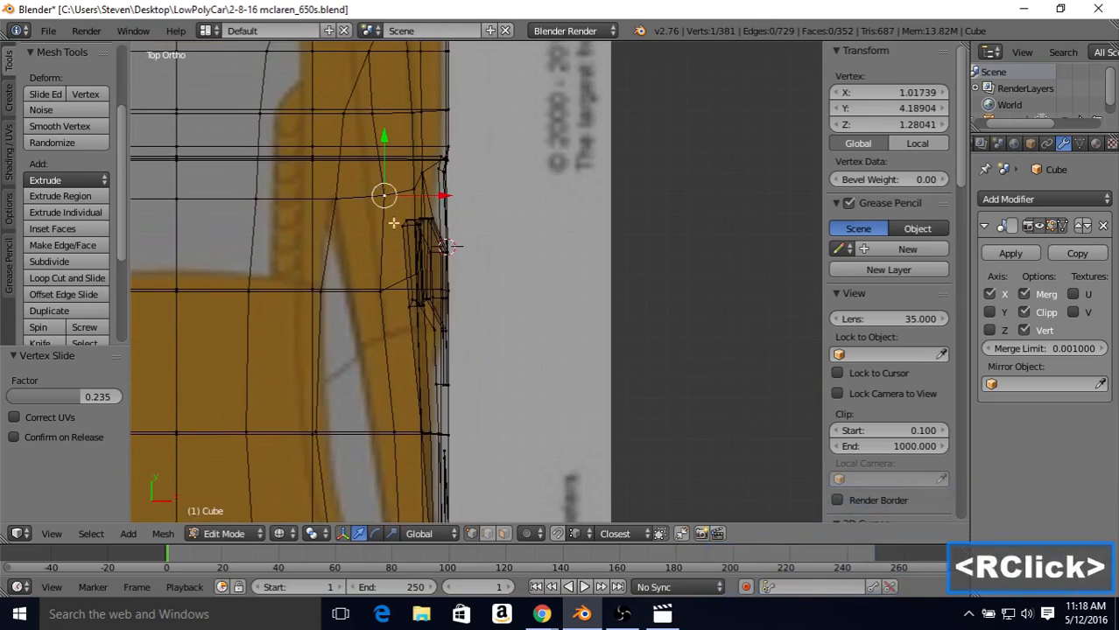
drag(445, 199, 427, 194)
Step: Move the next two vertices of the line over the rear wheel inward along X, the rearmost by 0.076
shift+middle_drag(404, 154, 410, 307)
right_click(380, 290)
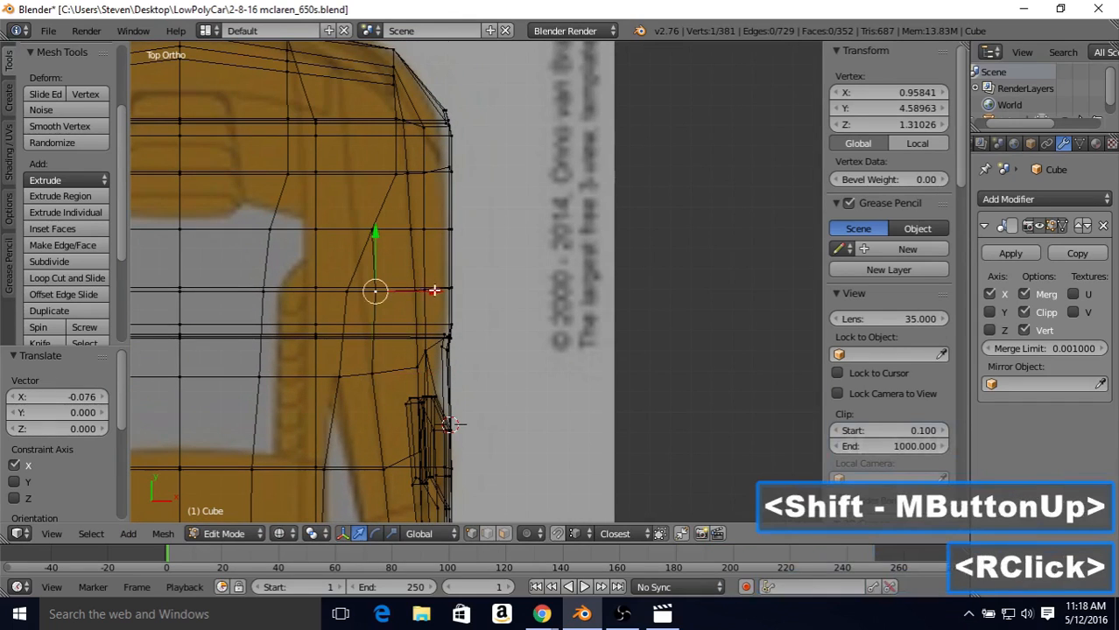
drag(438, 290, 417, 291)
right_click(371, 228)
drag(425, 229, 409, 225)
Step: Move the following vertex toward the rear of the line inward along X by 0.220
right_click(394, 175)
drag(437, 175, 403, 173)
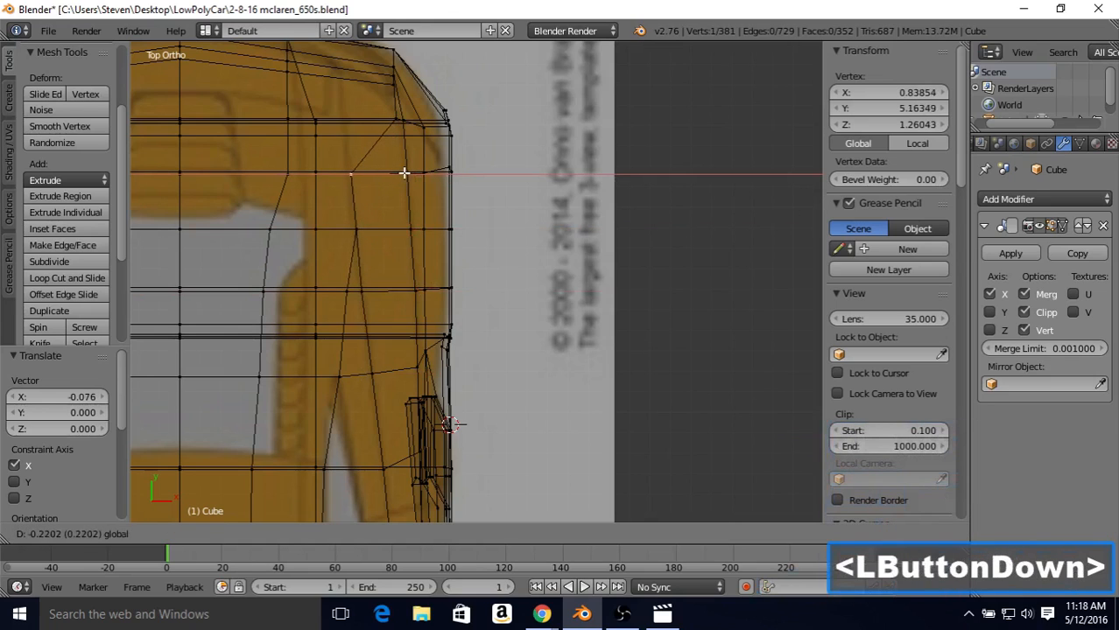
drag(403, 173, 404, 172)
Step: Move the next two vertices toward the rear end of the line inward along X, the first by 0.260 and the rearmost to X 0.788
shift+middle_drag(404, 172, 403, 217)
right_click(395, 162)
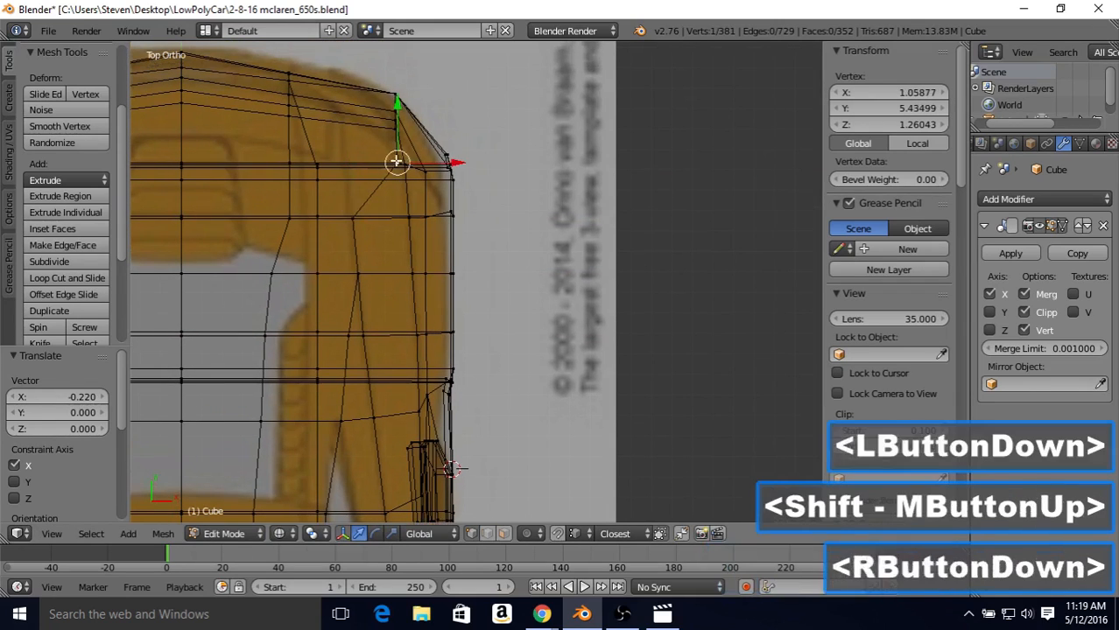
click(444, 162)
drag(445, 161, 391, 156)
shift+middle_drag(388, 157, 388, 245)
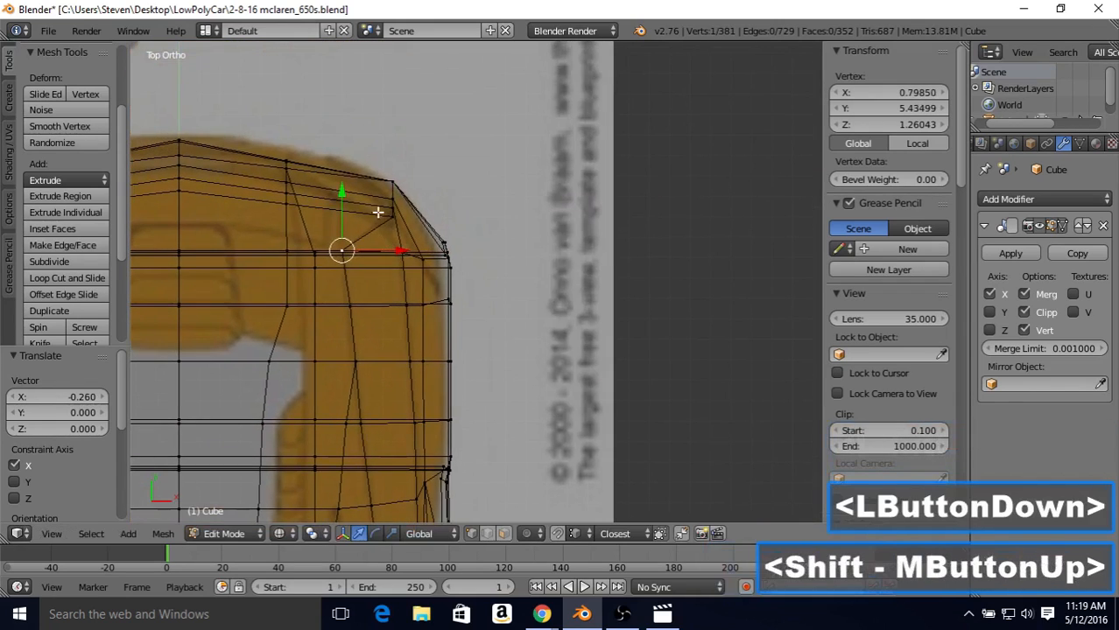
right_click(394, 217)
drag(436, 221, 387, 211)
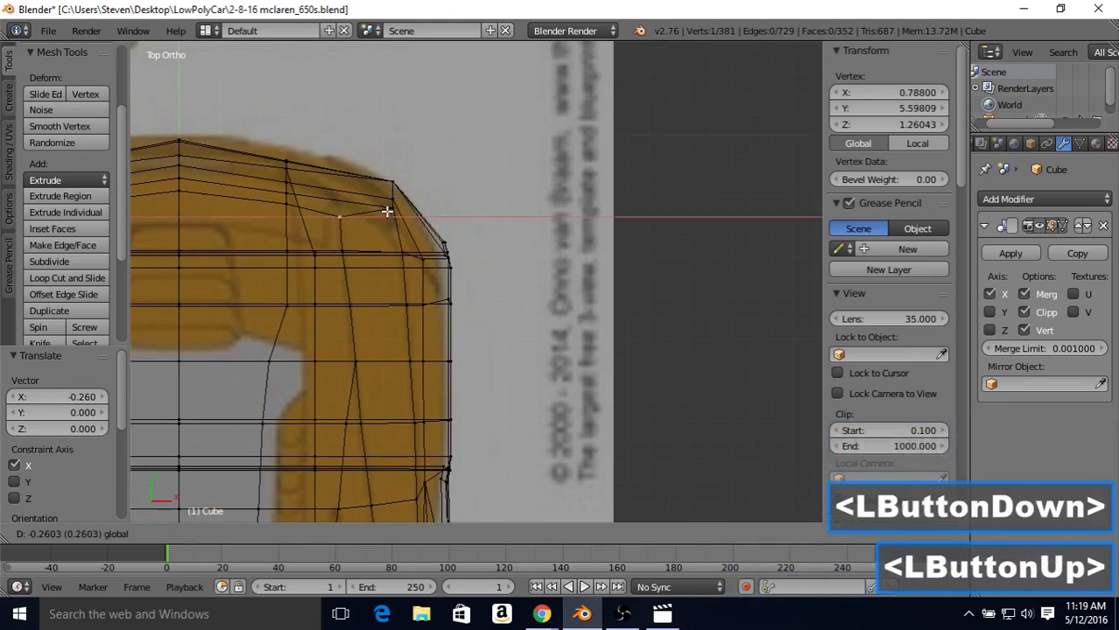
Step: Smooth the line at the rear by nudging the vertex ahead of the rearmost outward along X by 0.008 and the next two inward by 0.008
right_click(341, 251)
drag(392, 251, 395, 249)
right_click(370, 296)
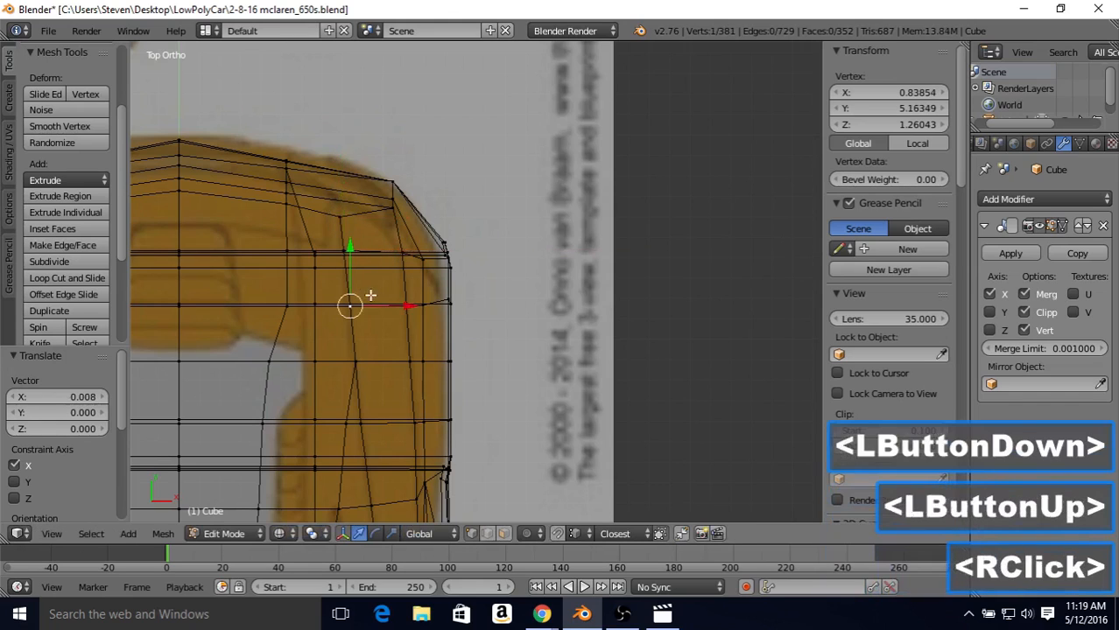
drag(402, 303, 403, 305)
shift+middle_drag(403, 306, 448, 274)
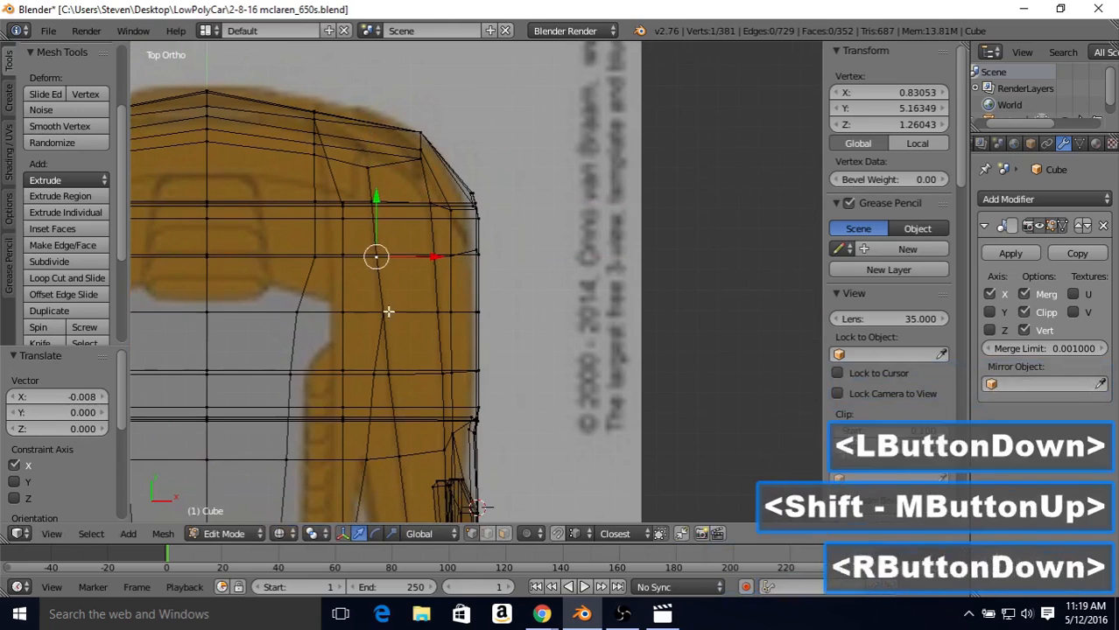
right_click(385, 311)
drag(436, 312, 434, 310)
shift+middle_drag(373, 399, 396, 244)
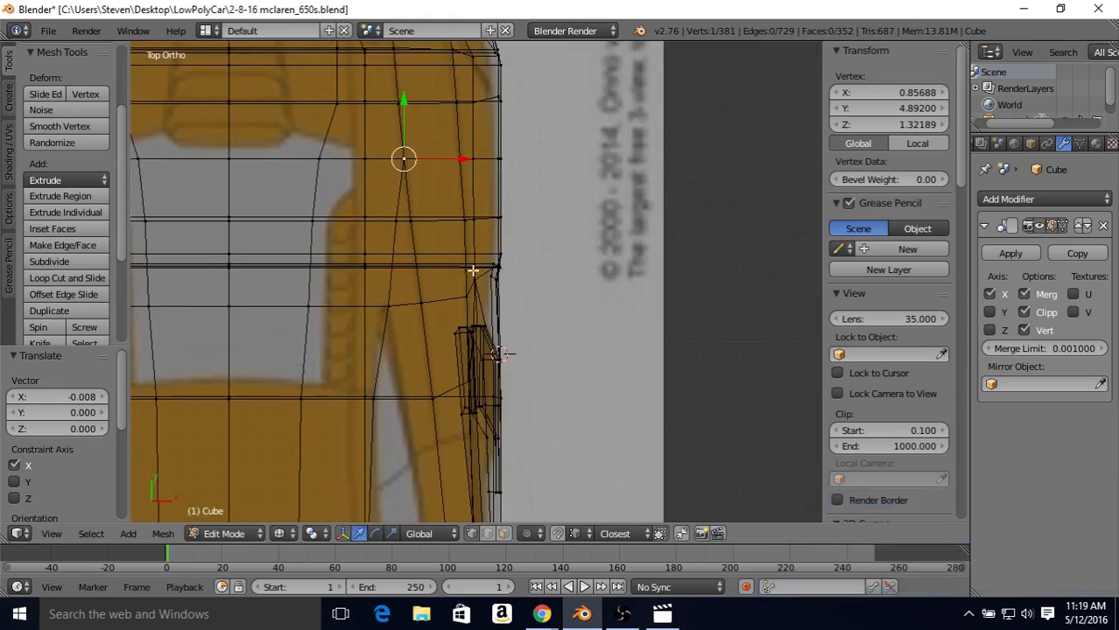
Step: Select the side intake and the door-side vertices forward to the mirror, without stray vertices, and move them inward along X by about 0.03
shift+middle_drag(484, 344, 481, 234)
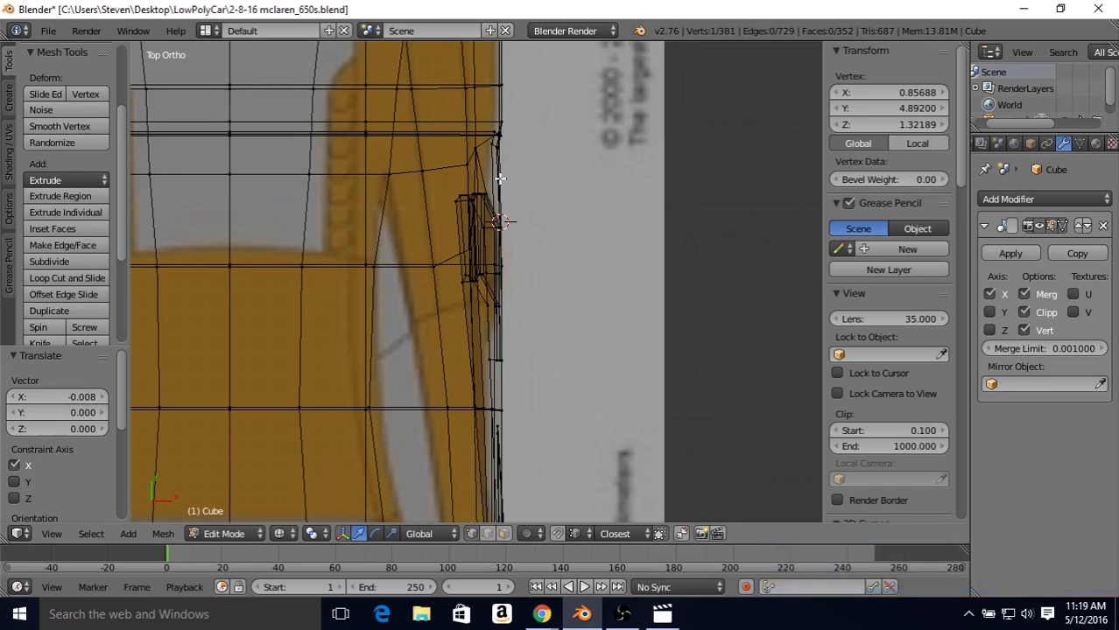
click(618, 587)
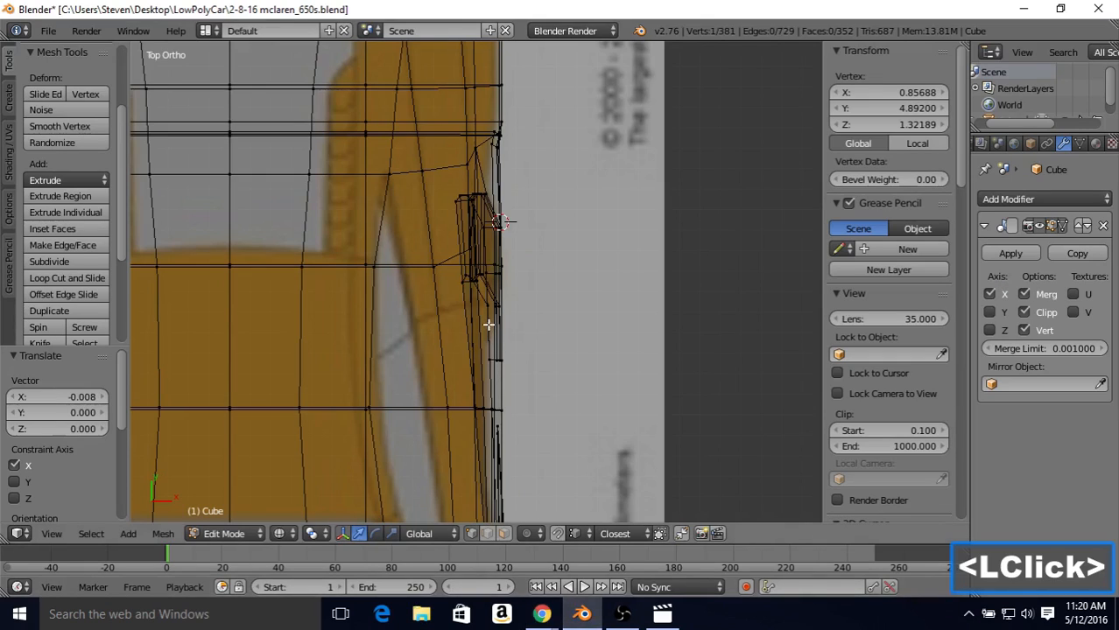
right_click(454, 191)
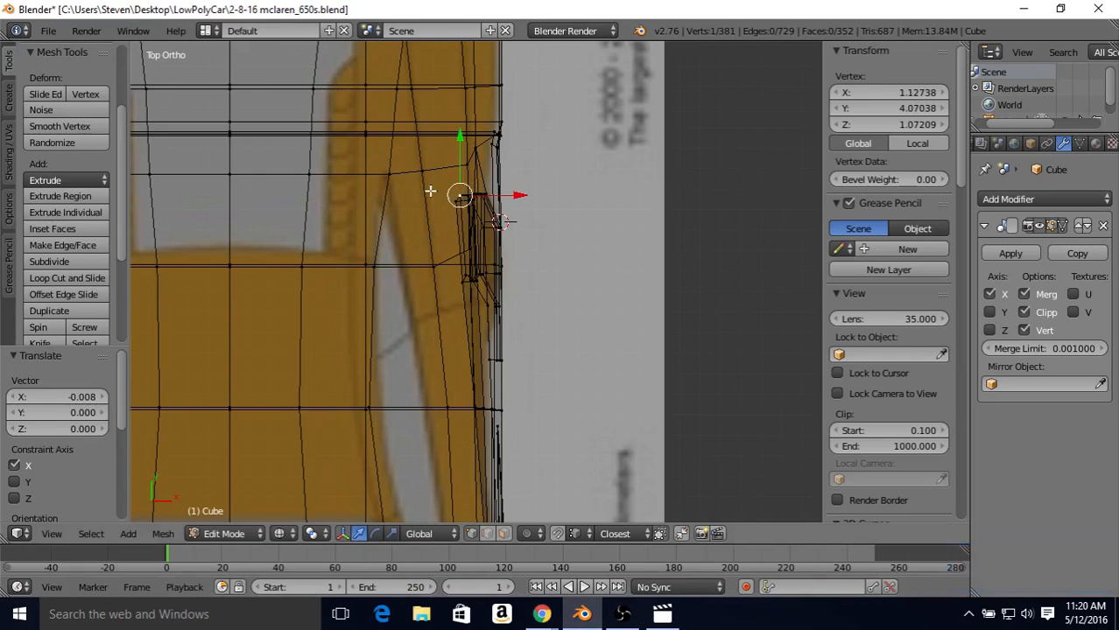
key(b)
drag(442, 181, 549, 425)
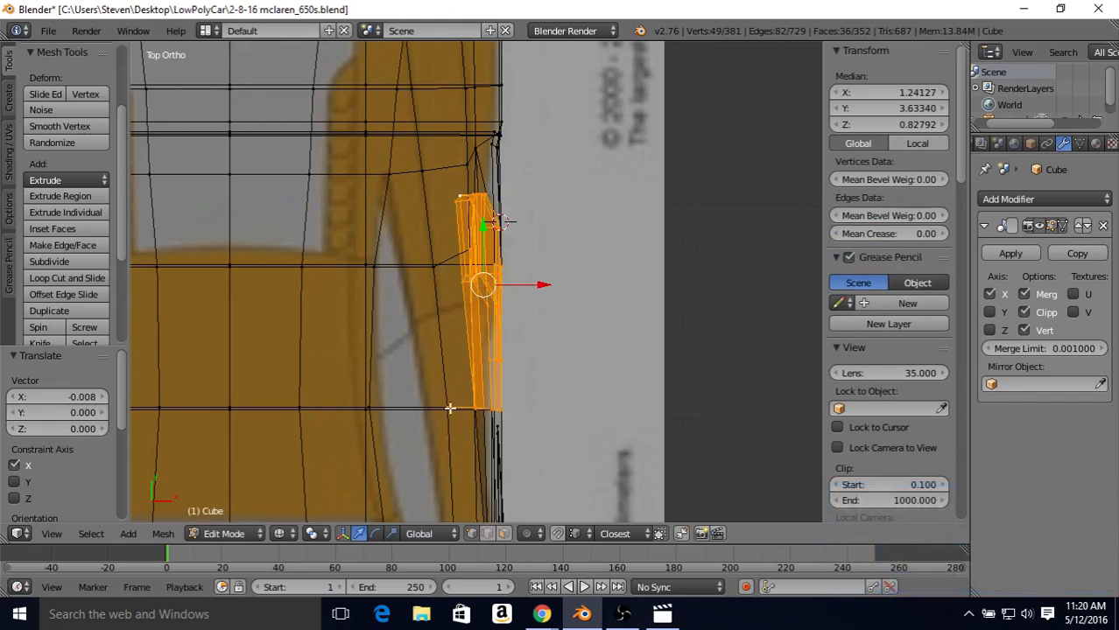
shift+right_click(496, 390)
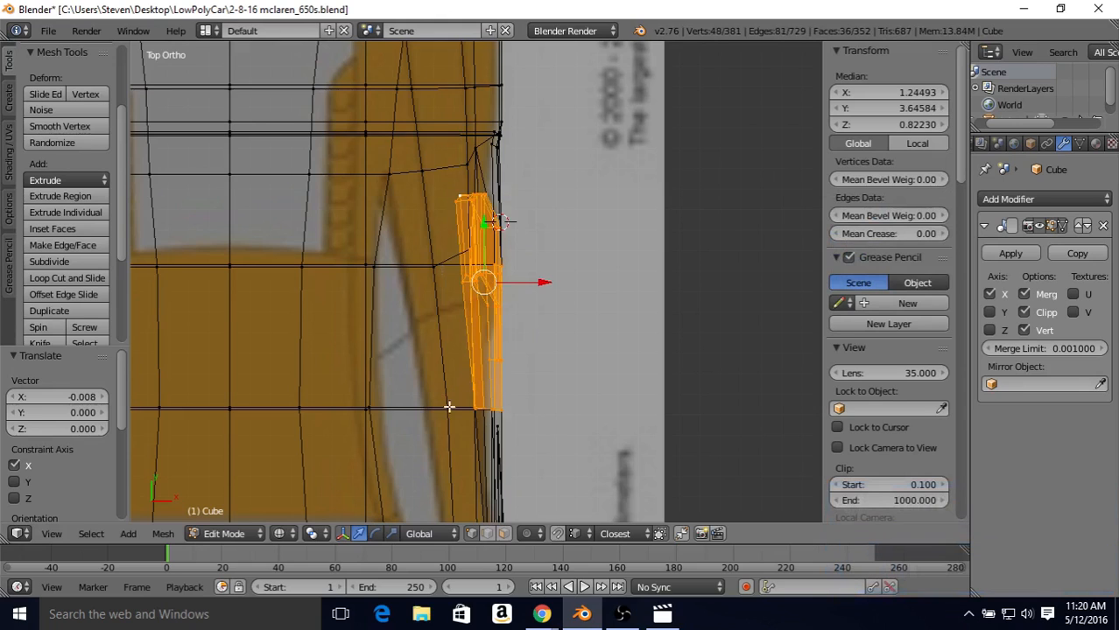
shift+middle_drag(499, 340, 480, 177)
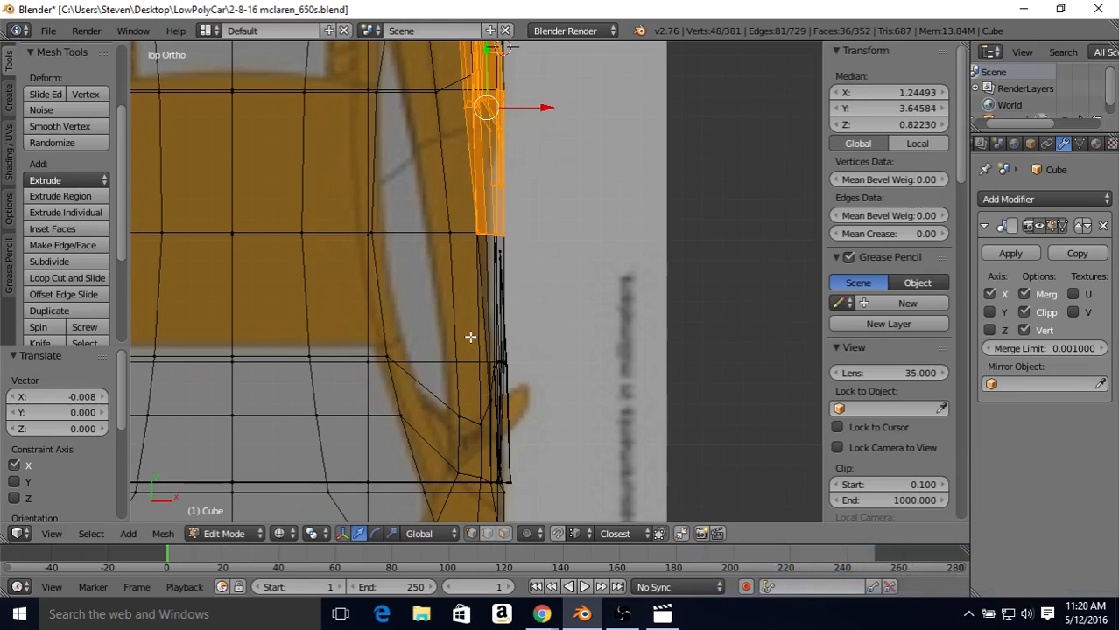
key(b)
drag(471, 337, 543, 437)
drag(542, 437, 542, 436)
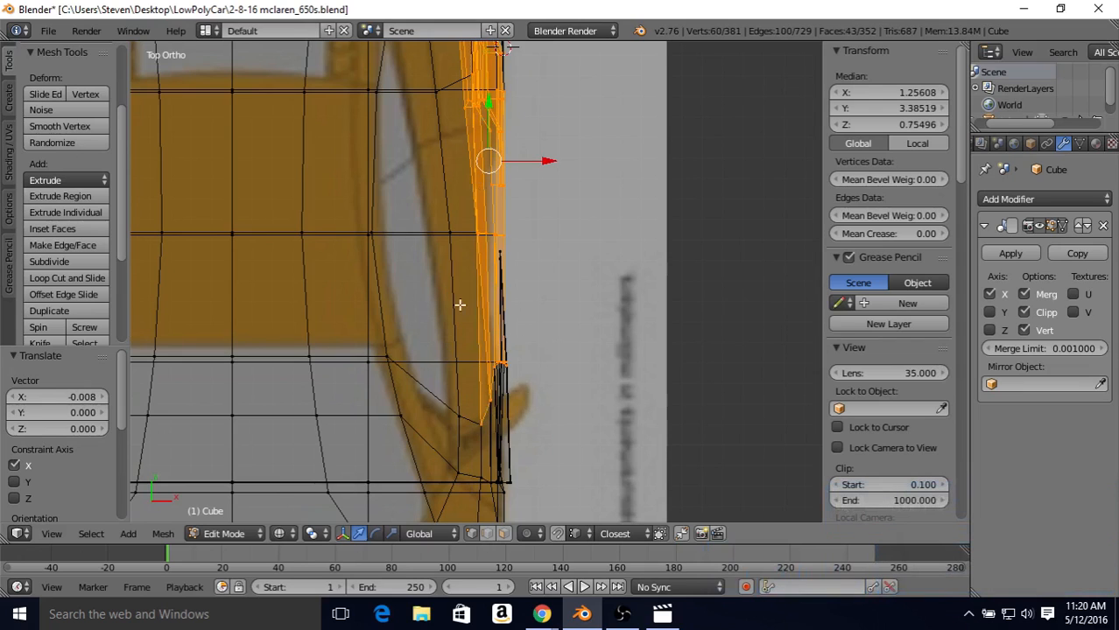
shift+middle_drag(460, 305, 439, 409)
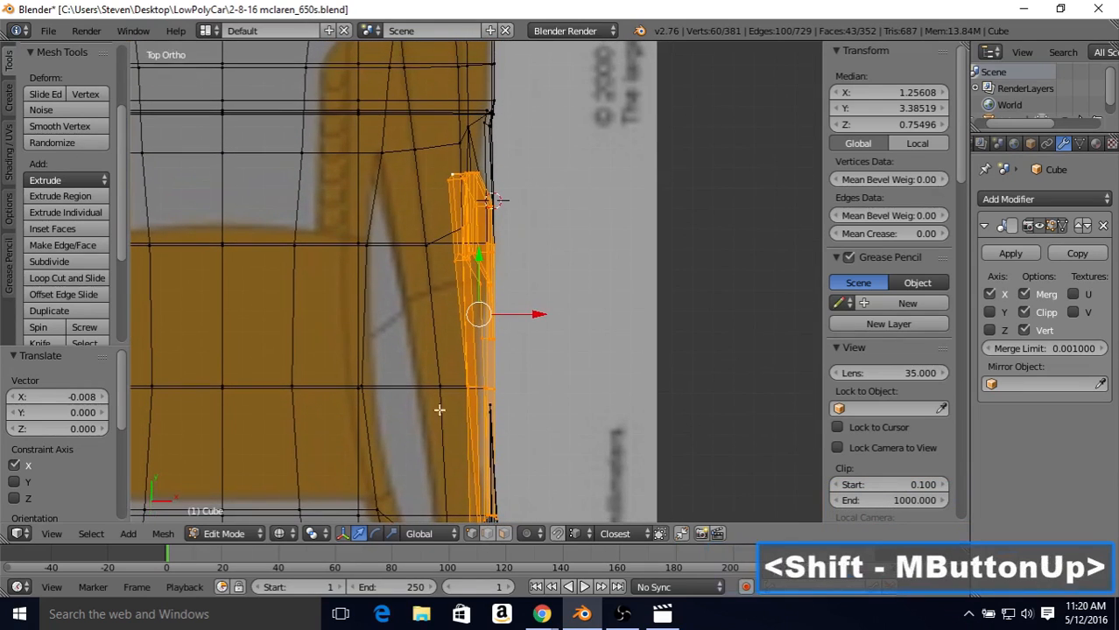
shift+middle_drag(516, 430, 540, 295)
key(b)
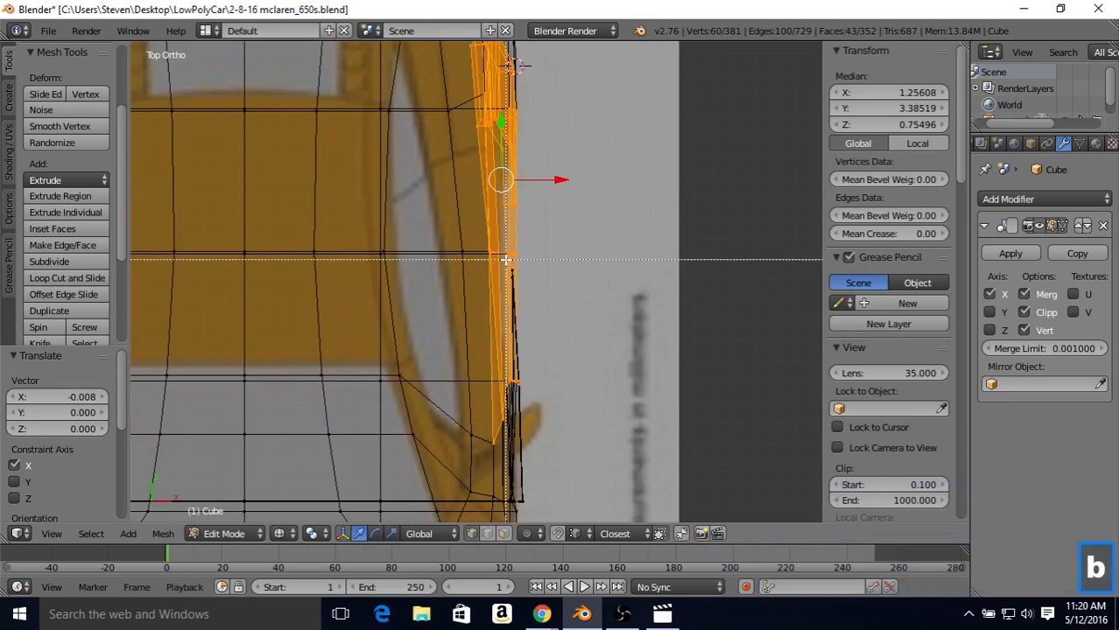
drag(514, 269, 521, 291)
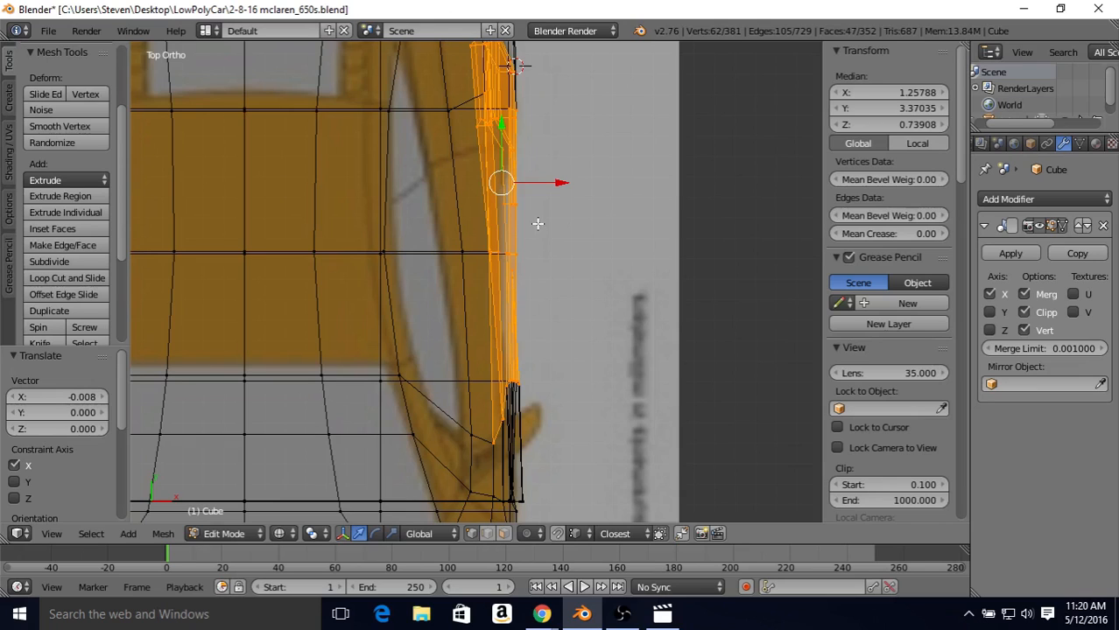
shift+middle_drag(522, 222, 522, 299)
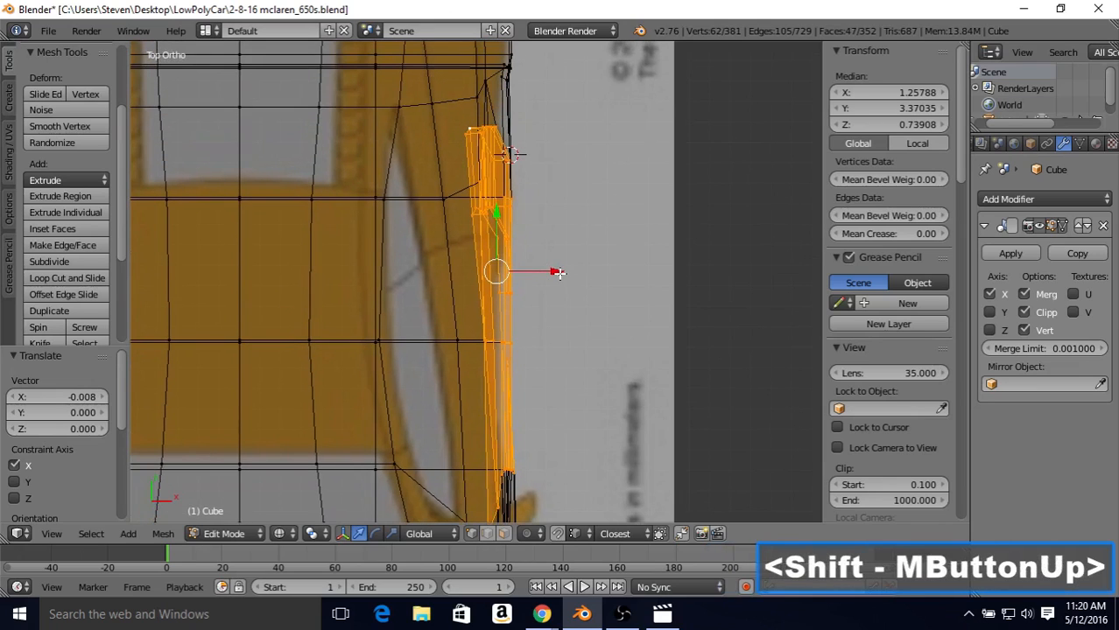
drag(558, 273, 554, 269)
Step: Examine the body's side curvature and intake in solid shading, from several angles and from the top against the blueprint
key(Tab)
middle_drag(495, 304, 473, 238)
key(z)
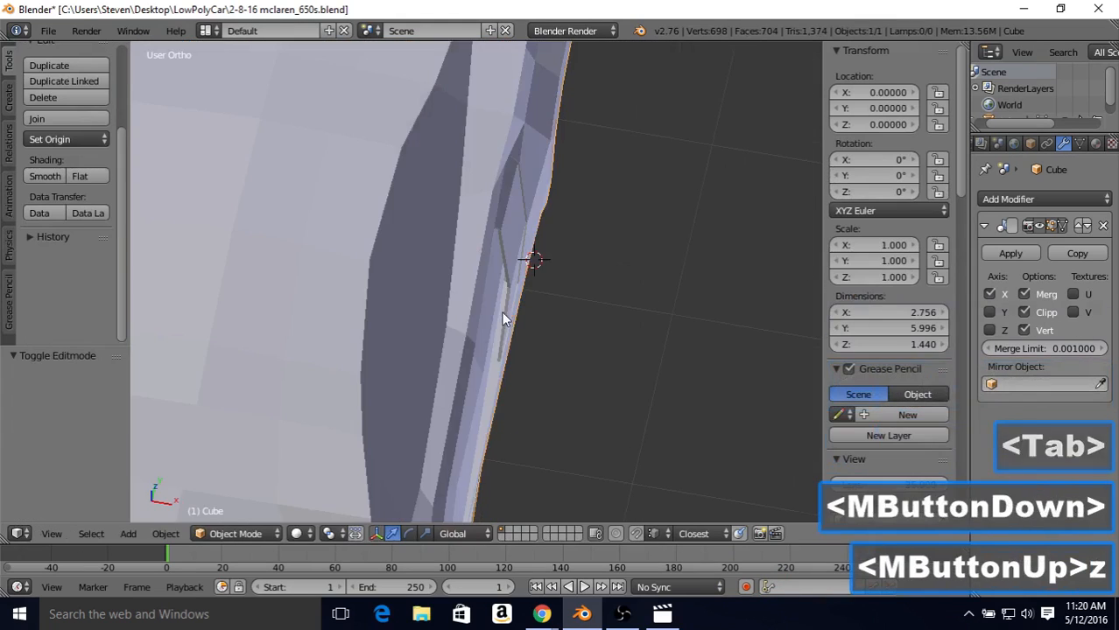
mouse_move(501, 311)
middle_down()
mouse_move(473, 232)
mouse_move(407, 215)
mouse_move(520, 271)
middle_up()
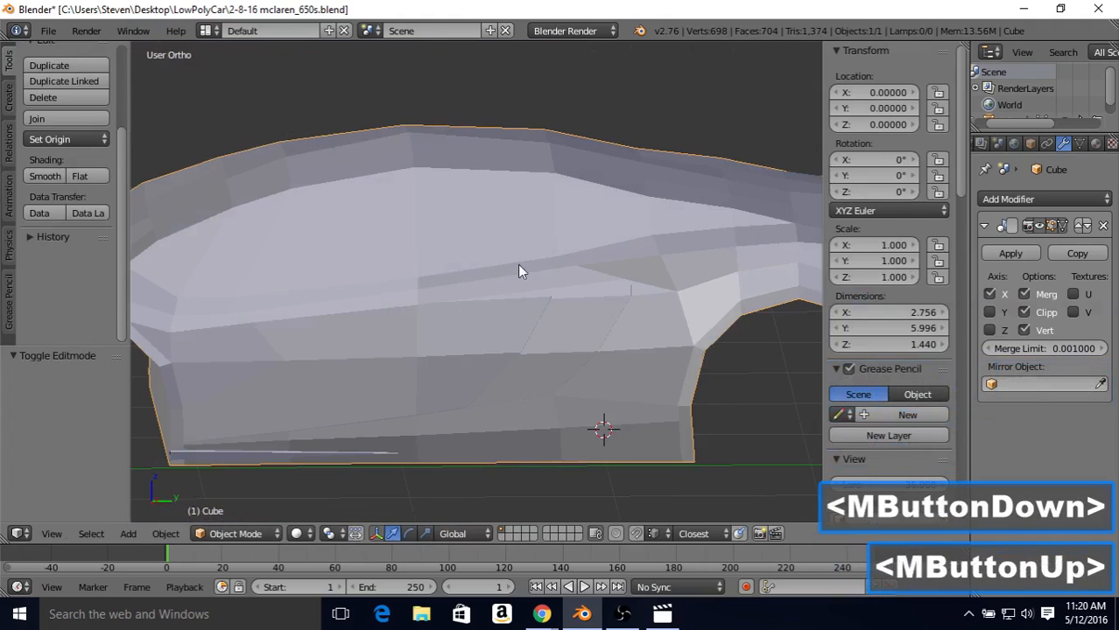
middle_drag(467, 329, 610, 344)
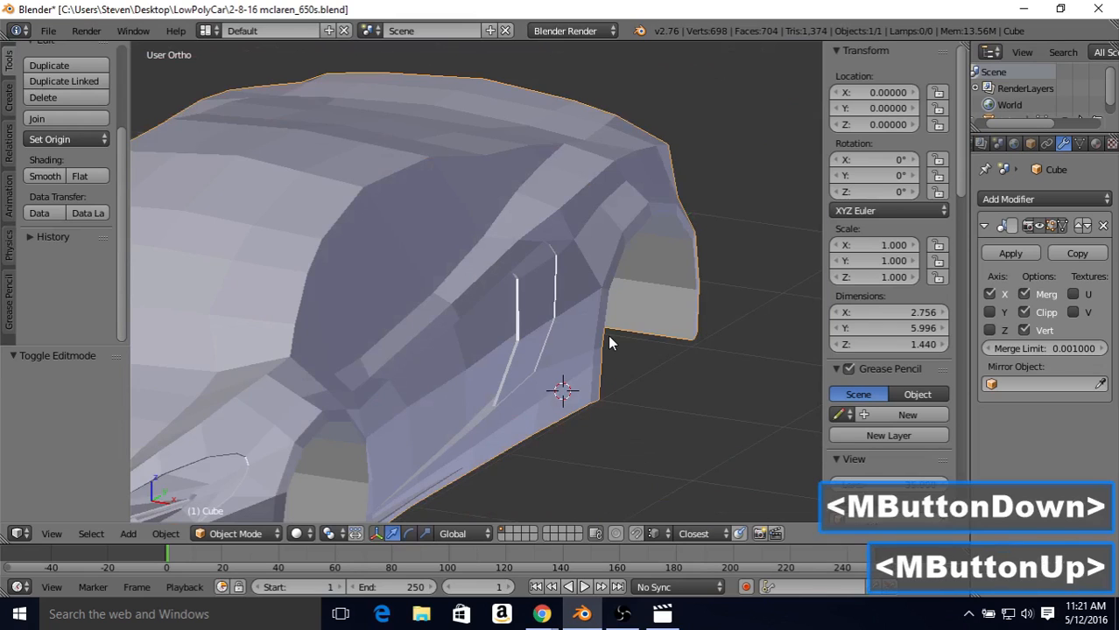
key(KP_7)
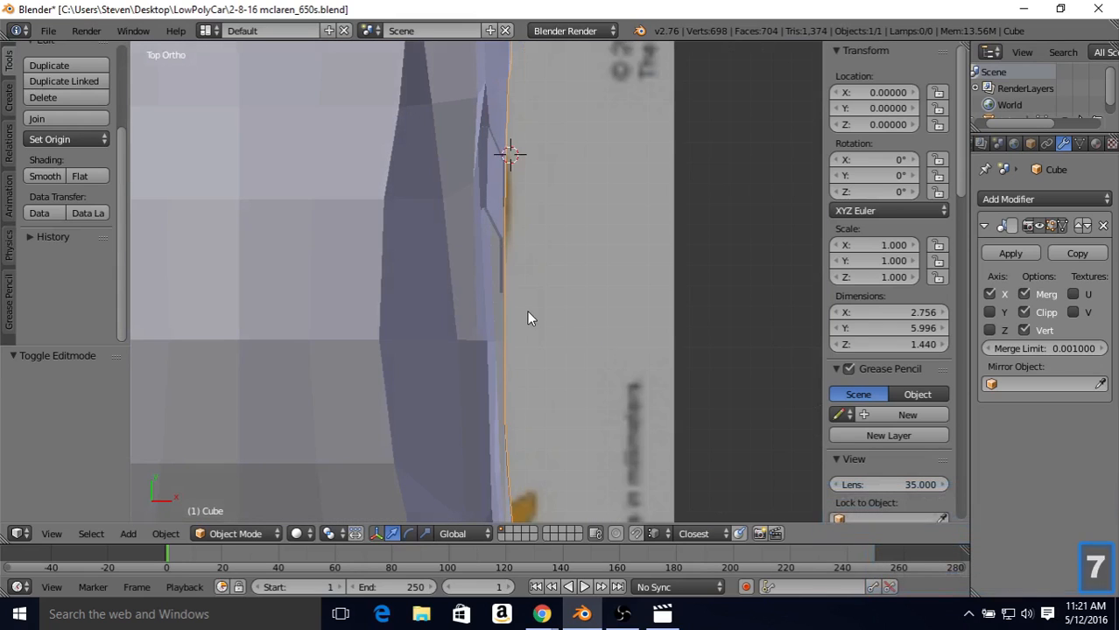
scroll(528, 317, down, 3)
shift+middle_drag(464, 251, 537, 201)
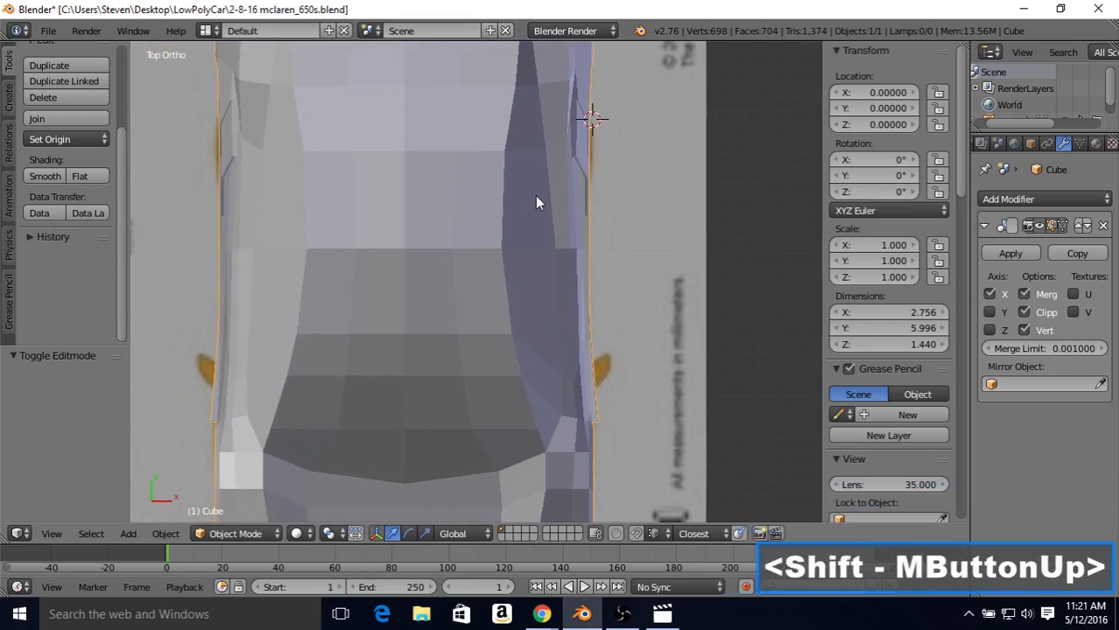
scroll(520, 217, down, 2)
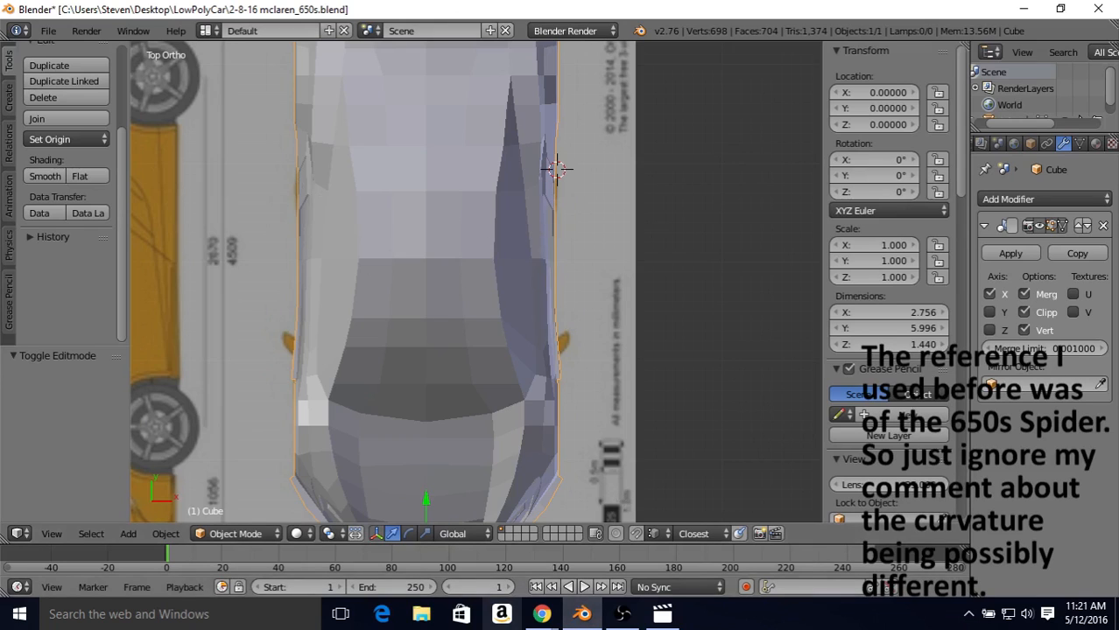
shift+middle_drag(495, 275, 518, 362)
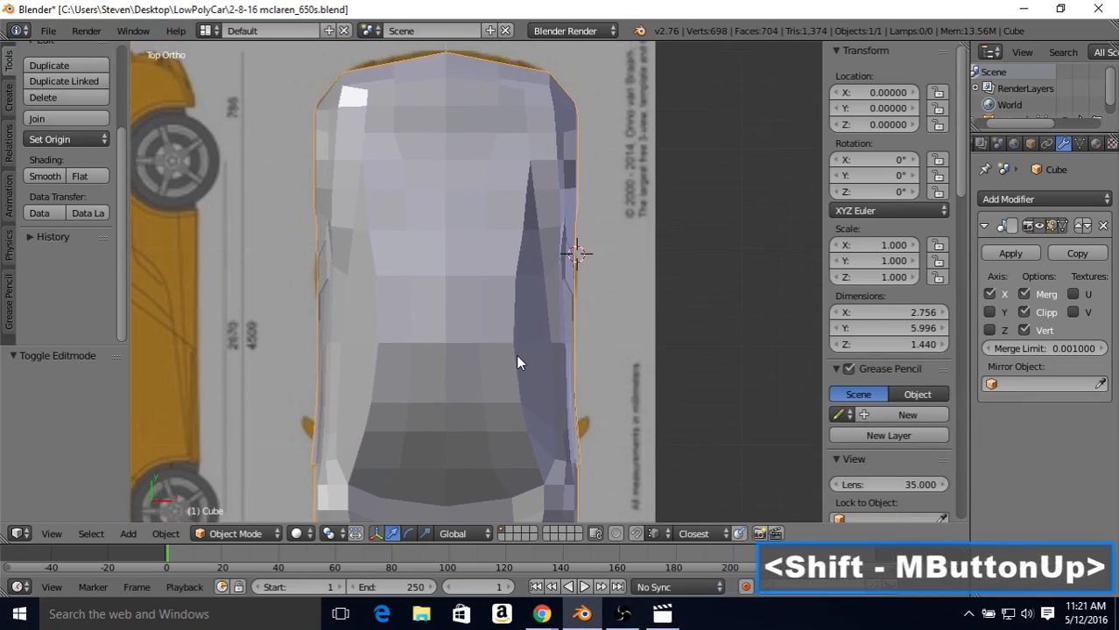
middle_drag(498, 284, 464, 298)
scroll(465, 316, up, 2)
scroll(467, 313, up, 3)
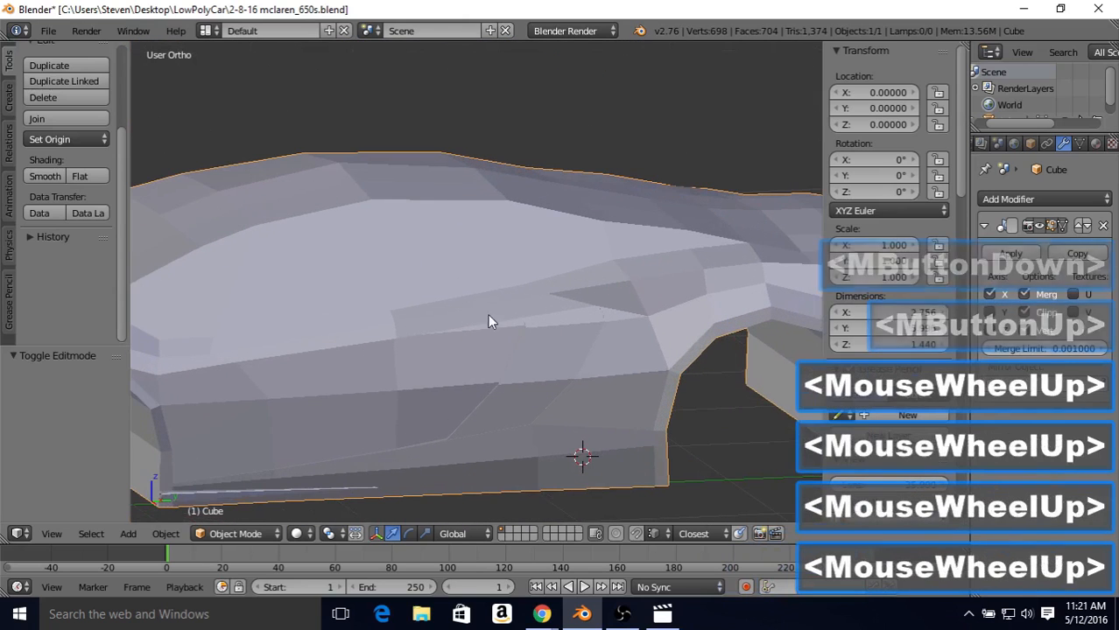
Step: In mesh editing with a wireframe top view, select the vertices at the rear end of the inner side intake
key(Tab)
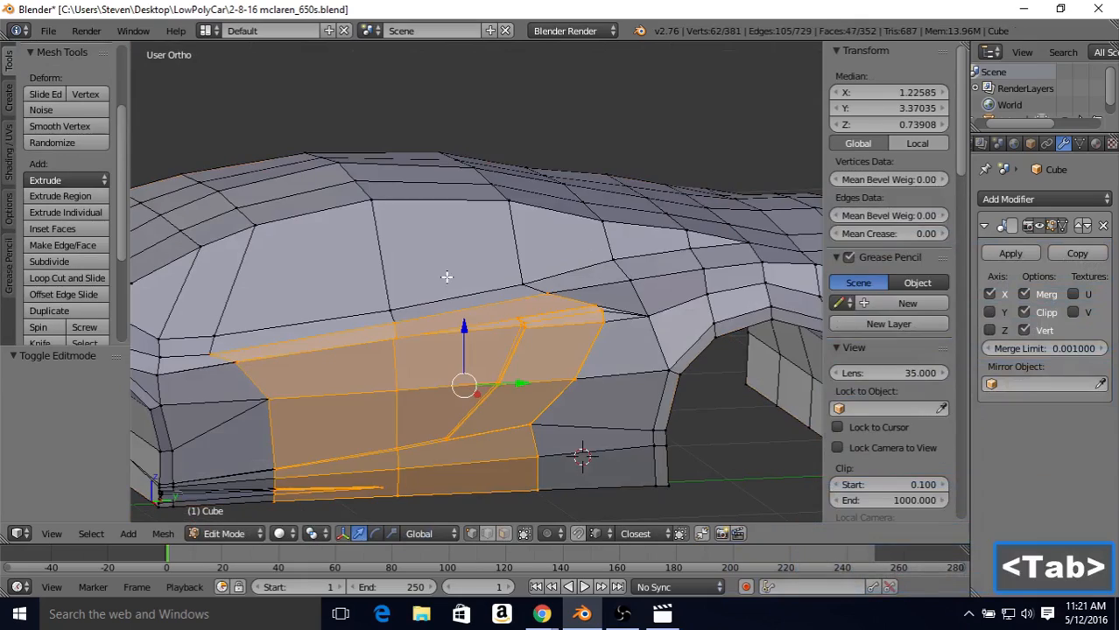
middle_drag(634, 286, 672, 259)
right_click(654, 253)
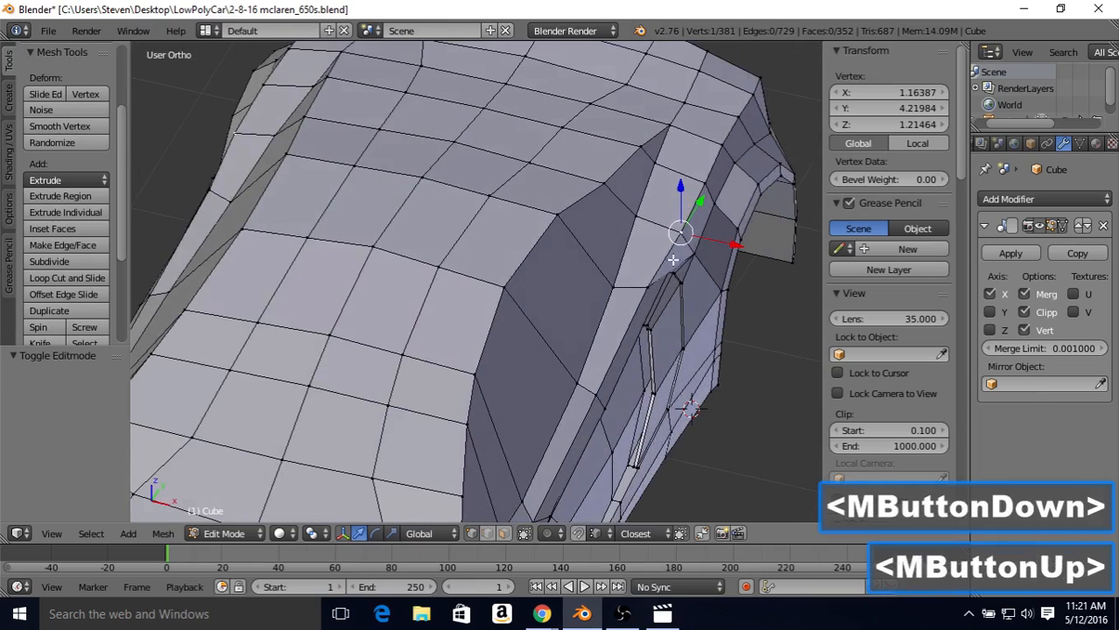
key(KP_7)
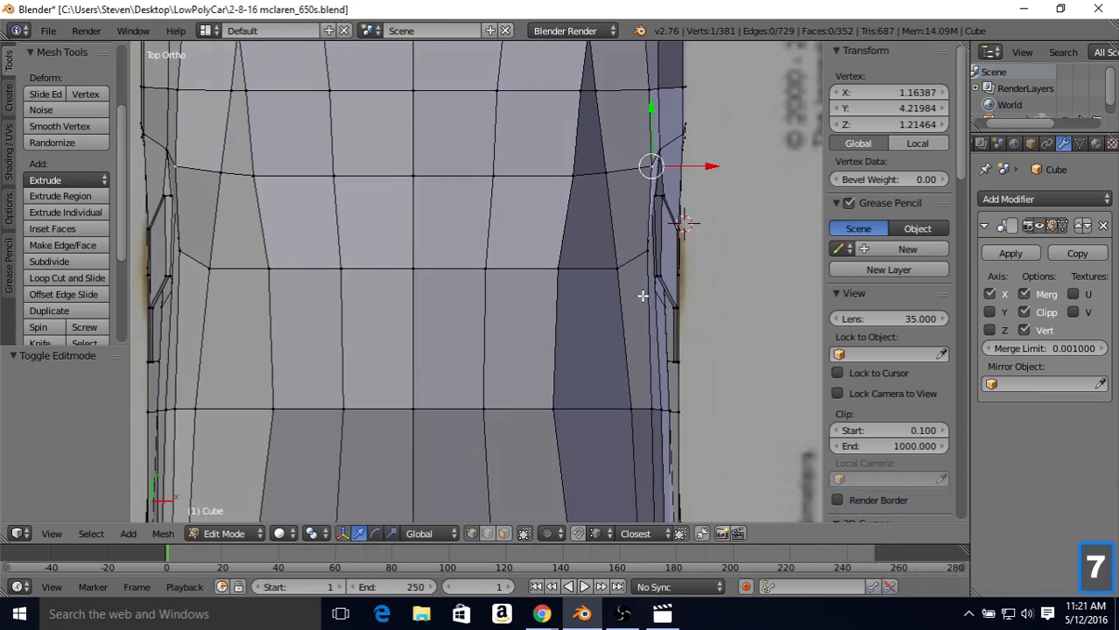
key(z)
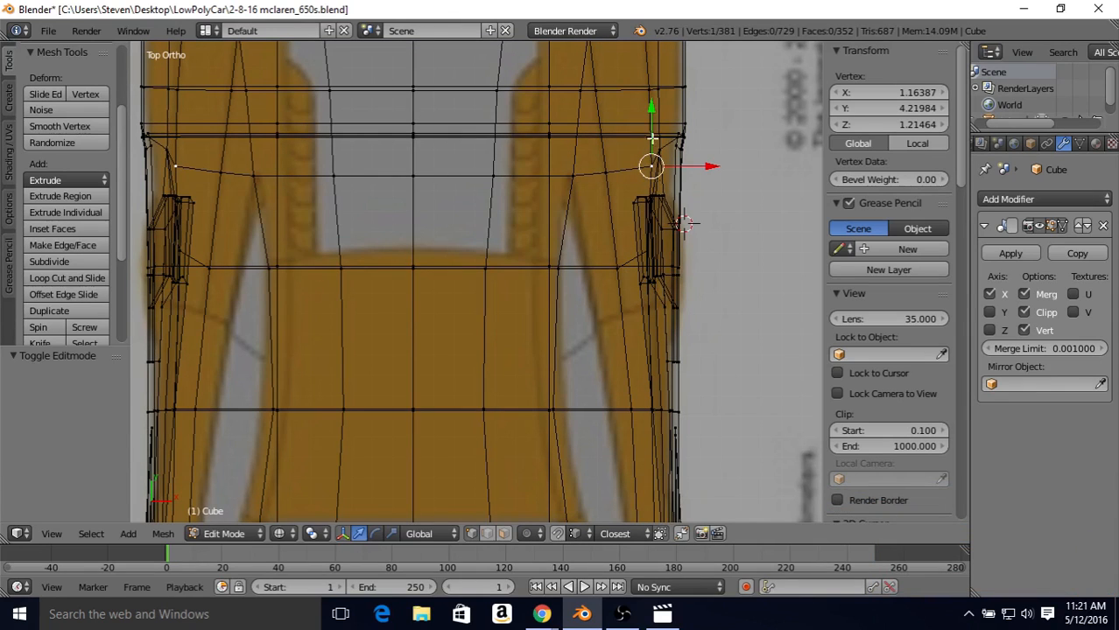
right_click(633, 202)
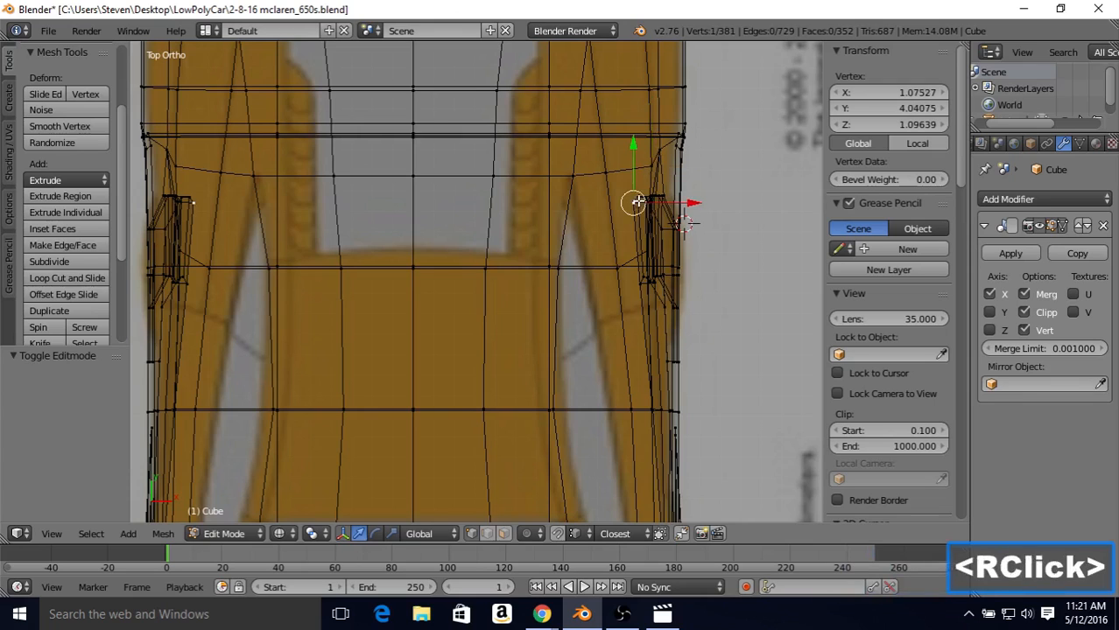
key(b)
drag(630, 188, 669, 239)
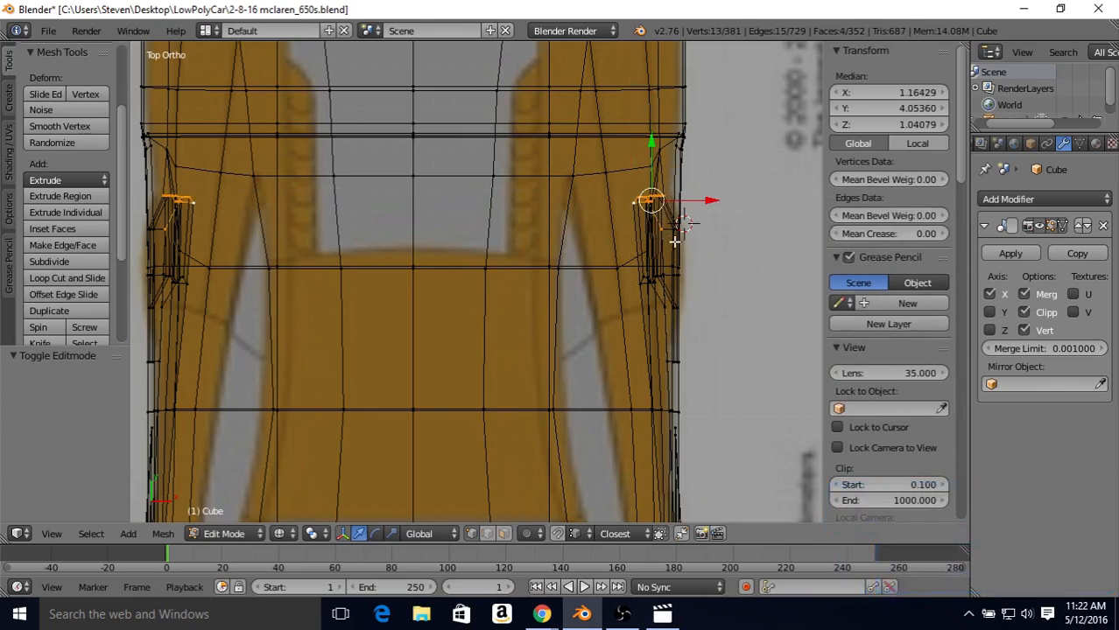
Step: Add the remaining upper inner intake vertices to the selection, drop the stray one, and move them outward along X by 0.032
key(z)
mouse_move(668, 239)
middle_down()
mouse_move(689, 275)
mouse_move(607, 187)
mouse_move(651, 448)
middle_up()
key(b)
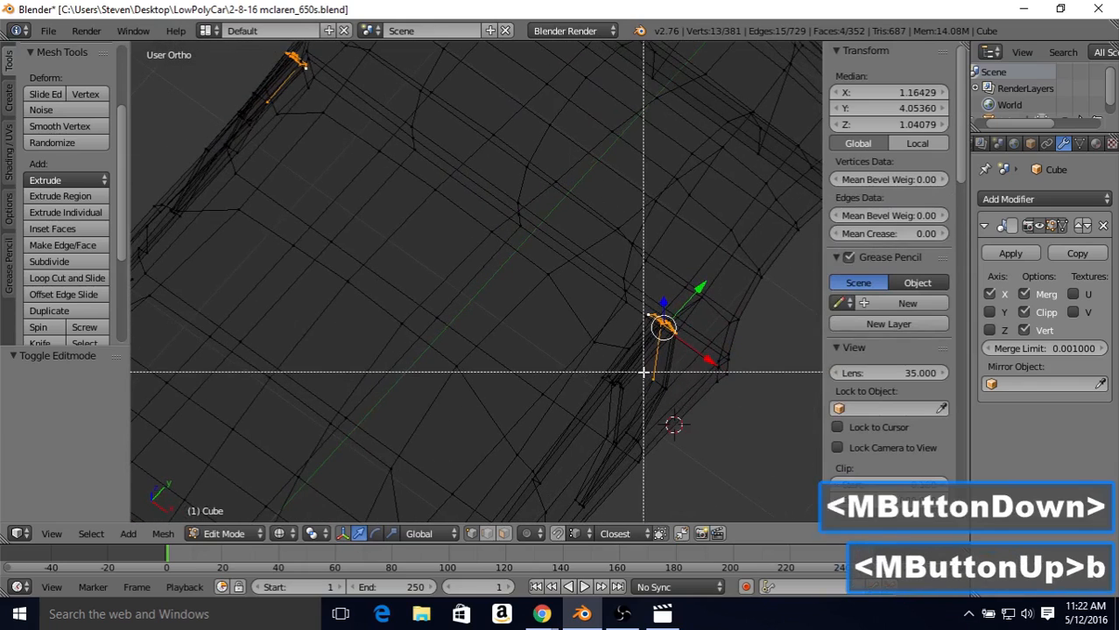
middle_drag(643, 373, 669, 396)
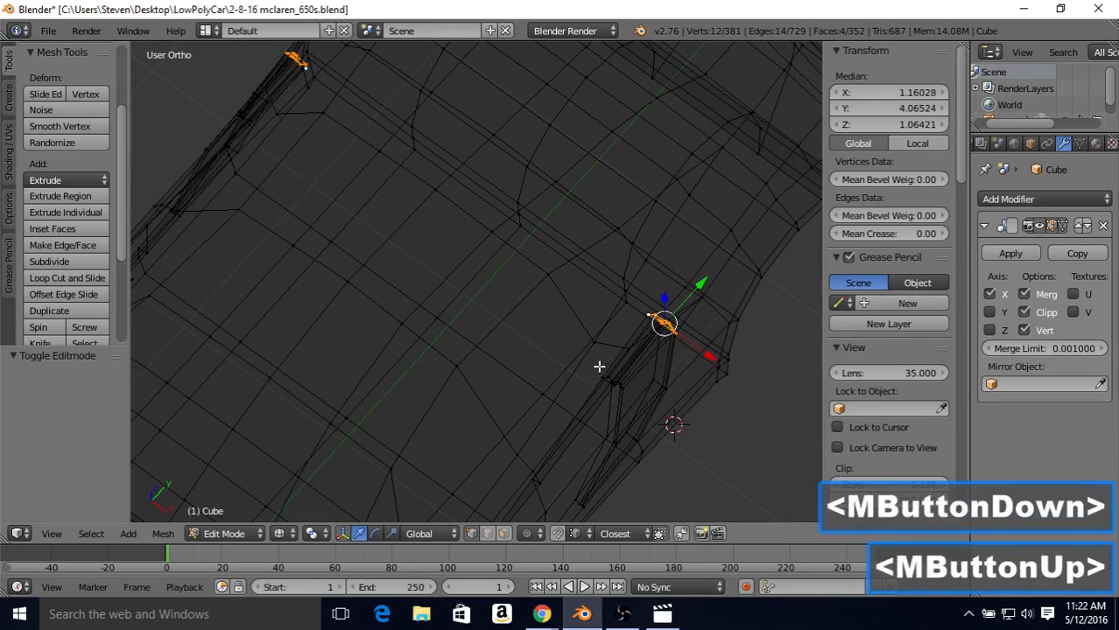
key(b)
drag(597, 370, 632, 404)
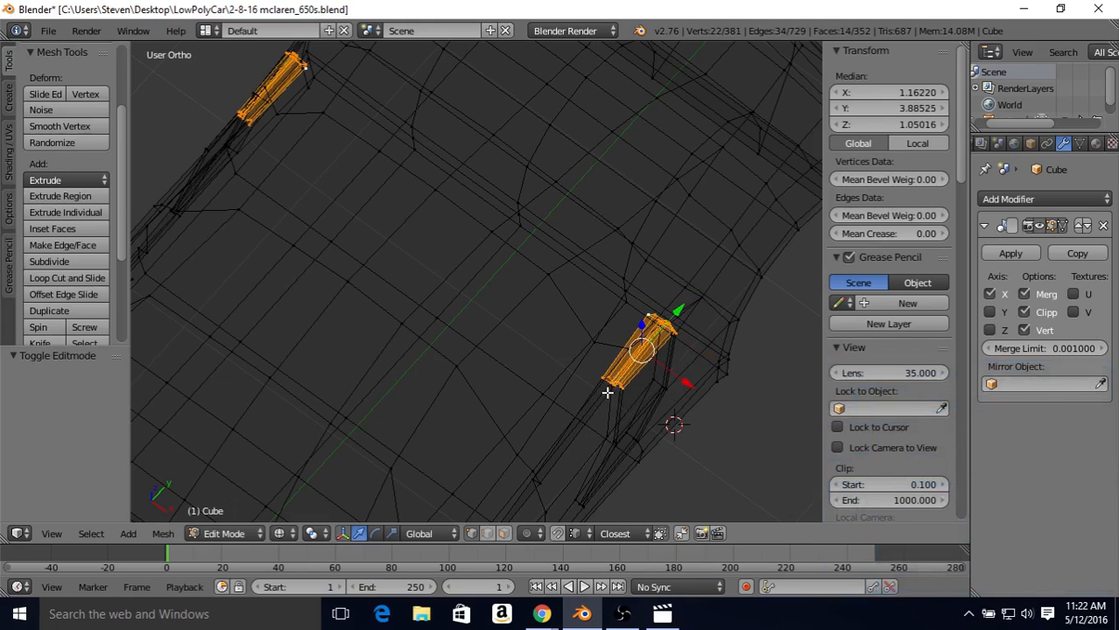
middle_drag(607, 393, 628, 308)
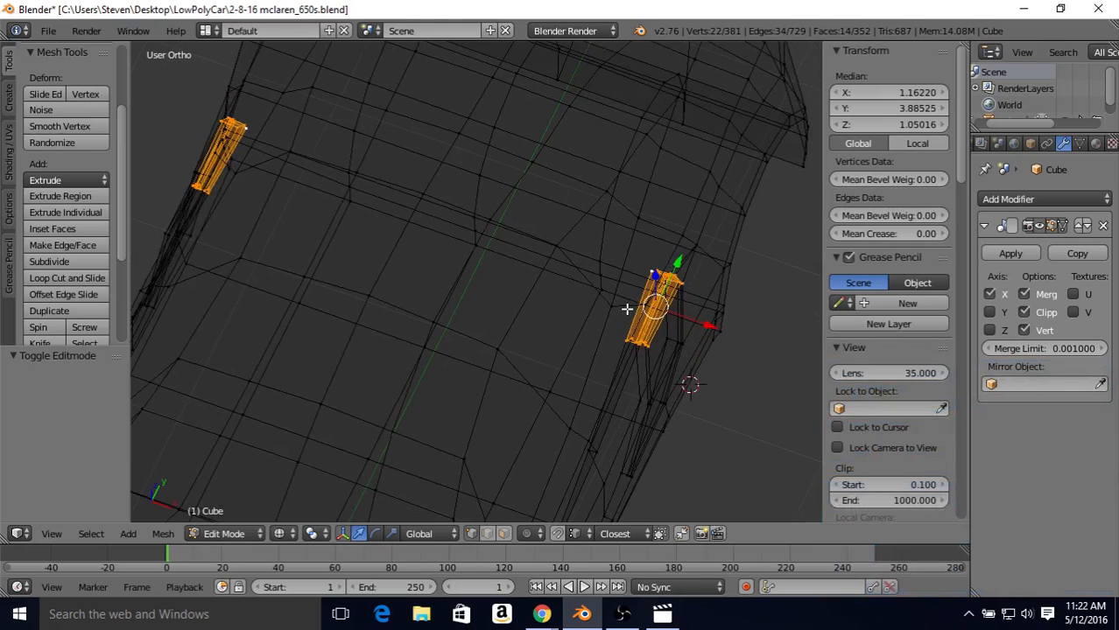
key(KP_7)
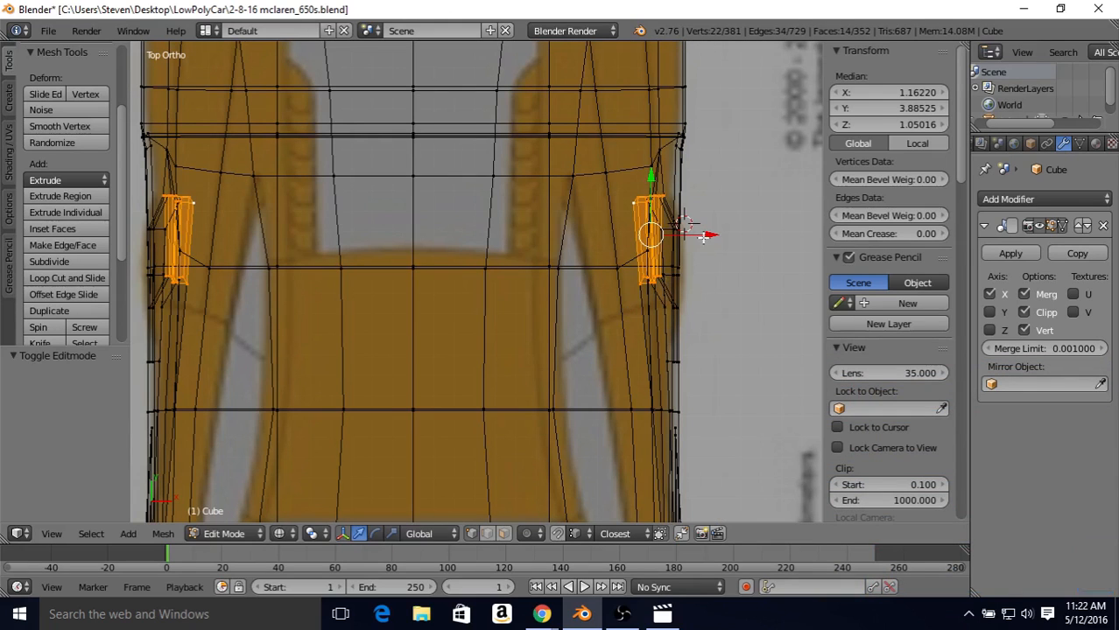
drag(703, 236, 711, 240)
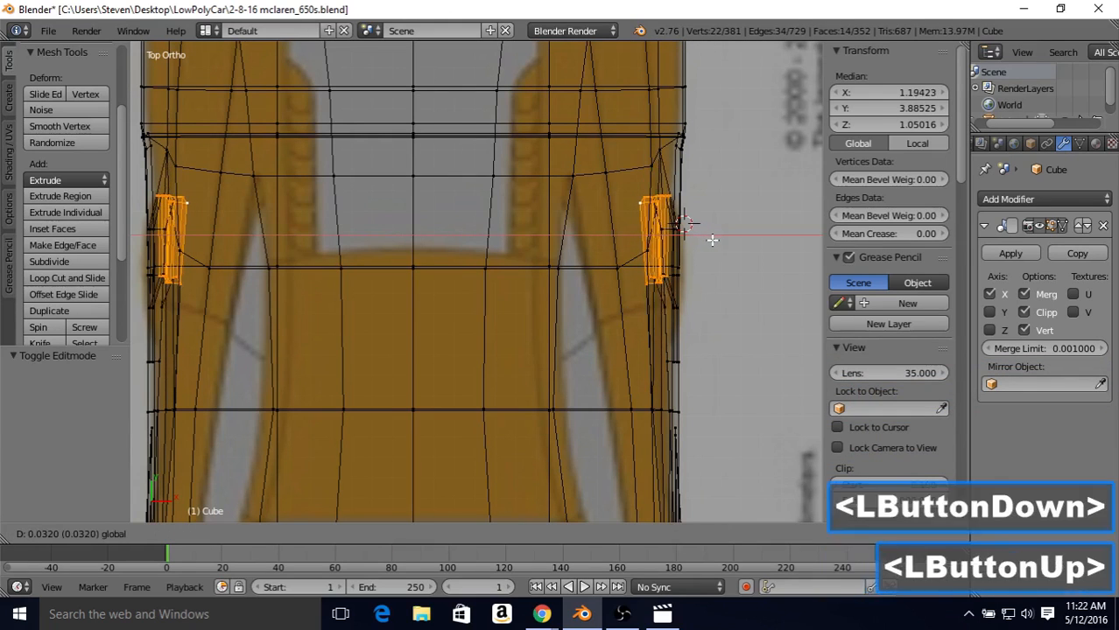
Step: In solid shading, nudge the selected upper intake vertices outward along X by about 0.004 more and check the side
key(Tab)
key(z)
mouse_move(687, 277)
middle_down()
mouse_move(589, 116)
mouse_move(613, 176)
middle_up()
middle_drag(612, 175, 711, 282)
key(Tab)
drag(713, 290, 715, 292)
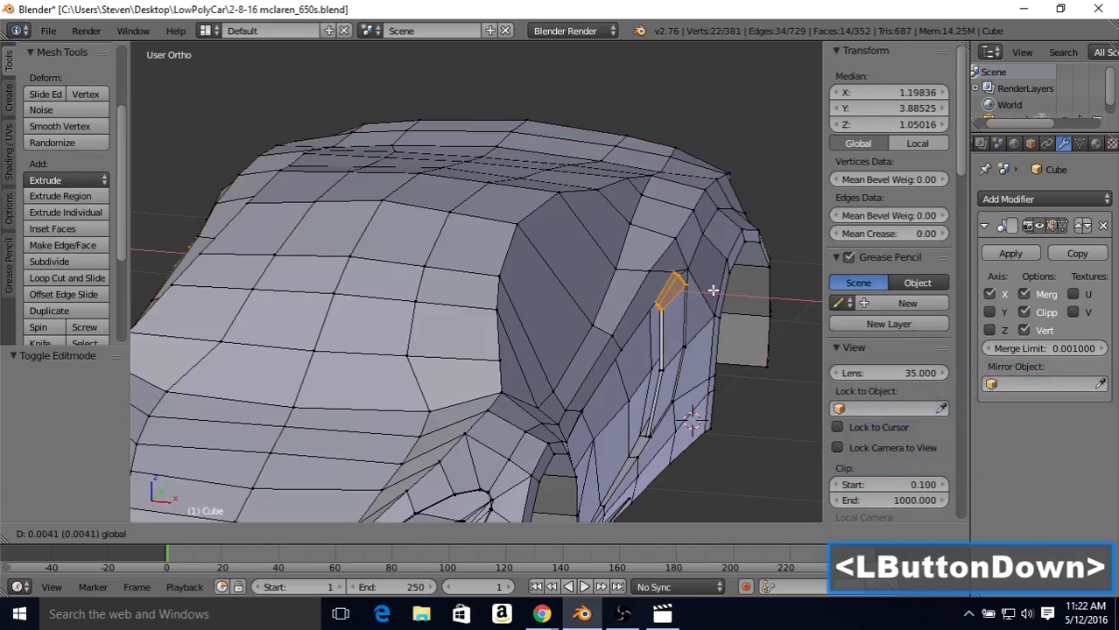
drag(713, 289, 710, 287)
key(Tab)
middle_drag(709, 287, 497, 258)
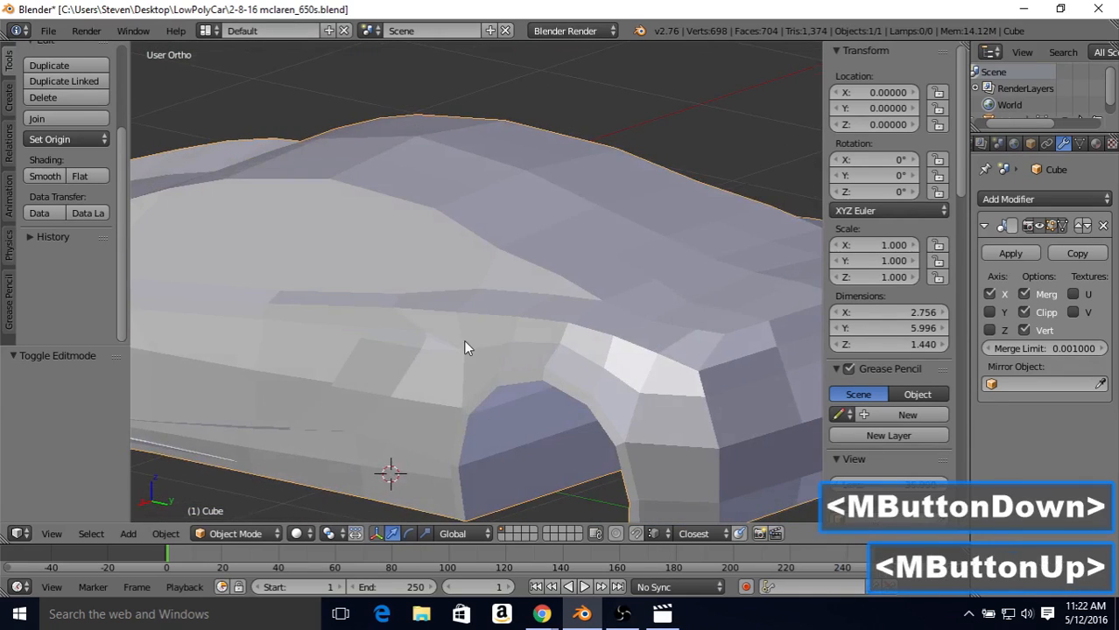
middle_drag(465, 348, 550, 317)
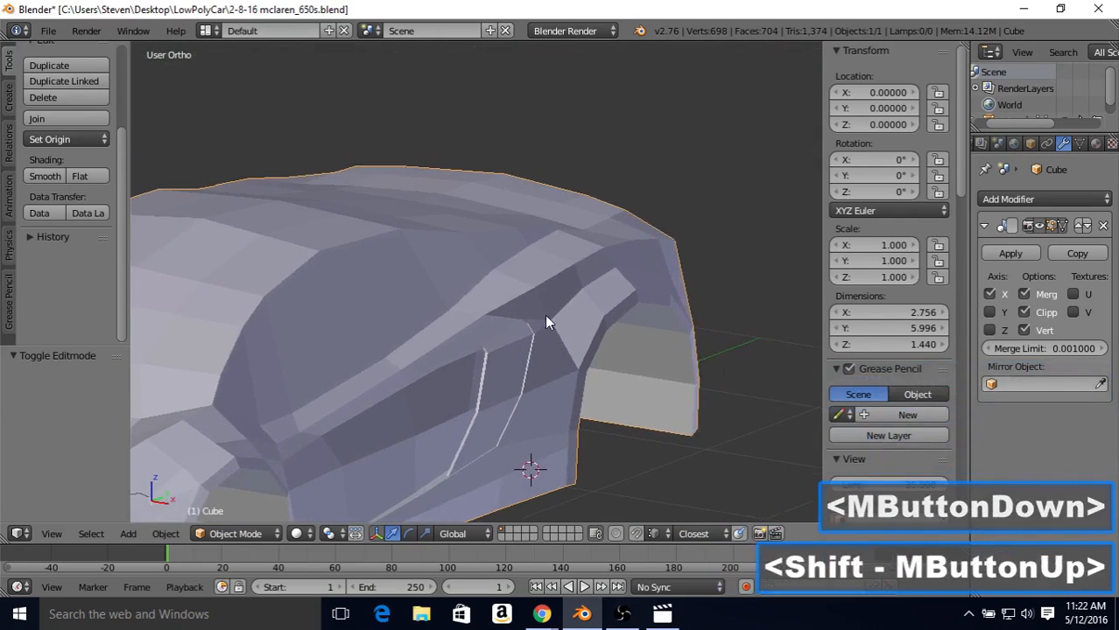
Step: Select the four vertices along the line above the rear wheel arch and nudge them slightly outward along X
key(Tab)
right_click(581, 285)
shift+right_click(617, 265)
shift+right_click(645, 268)
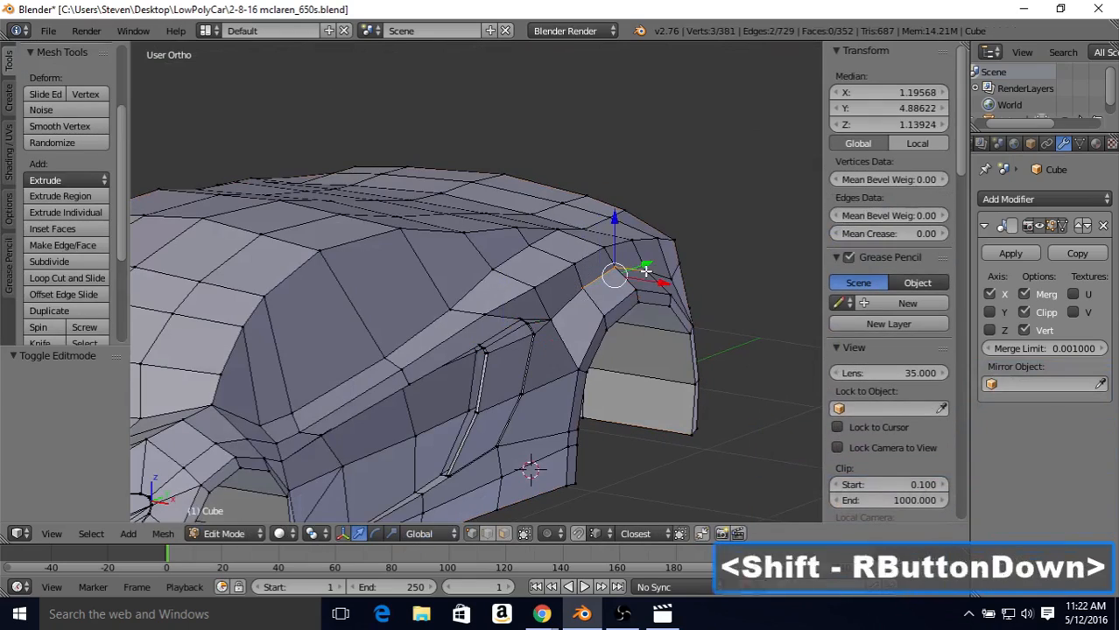
middle_drag(649, 292, 413, 364)
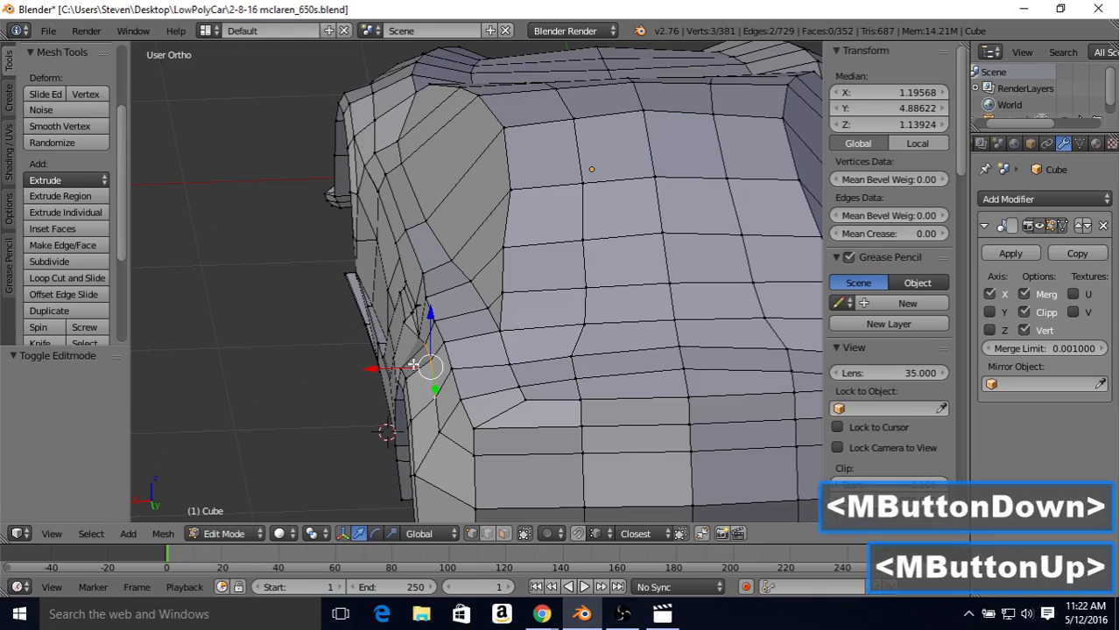
shift+right_click(436, 433)
drag(388, 385, 379, 385)
key(Tab)
middle_drag(388, 339, 577, 312)
Step: Select the single vertex just behind the side intake's upper rear corner and move it slightly outward along X
key(Tab)
right_click(558, 312)
middle_drag(586, 271, 603, 257)
drag(602, 320, 612, 319)
key(Tab)
middle_drag(612, 319, 317, 331)
key(Tab)
drag(359, 343, 358, 344)
key(Tab)
middle_drag(359, 344, 366, 340)
key(Tab)
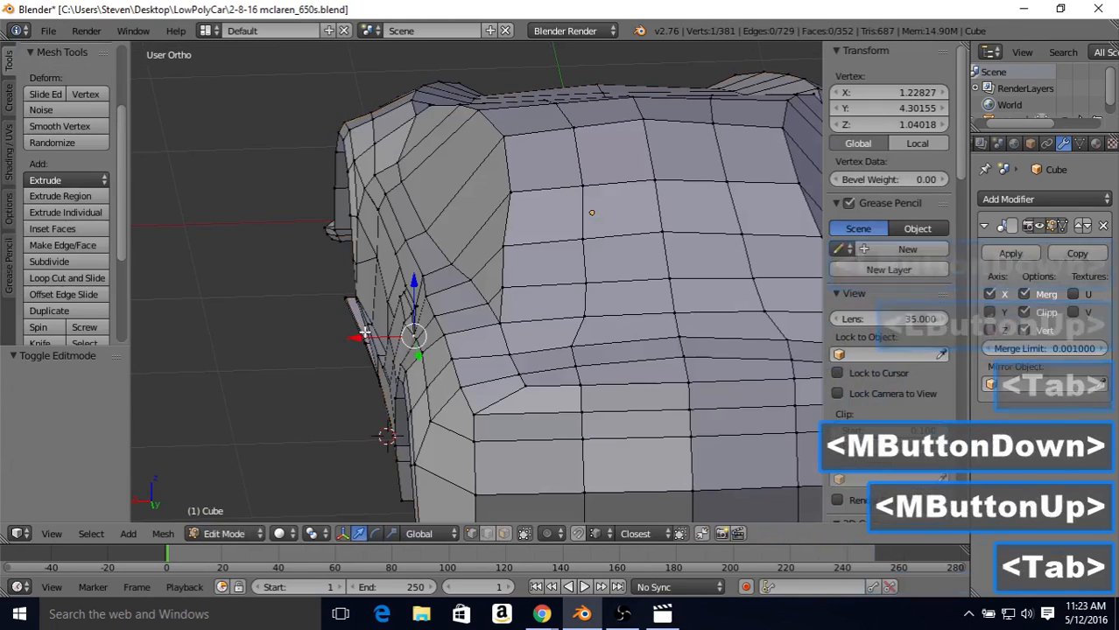
key(Tab)
middle_drag(387, 288, 396, 351)
Step: Try moving the two vertices at the intake's upper rear corner inward along X by about 0.014, and undo it
key(Tab)
middle_drag(432, 296, 676, 288)
right_click(532, 325)
key(b)
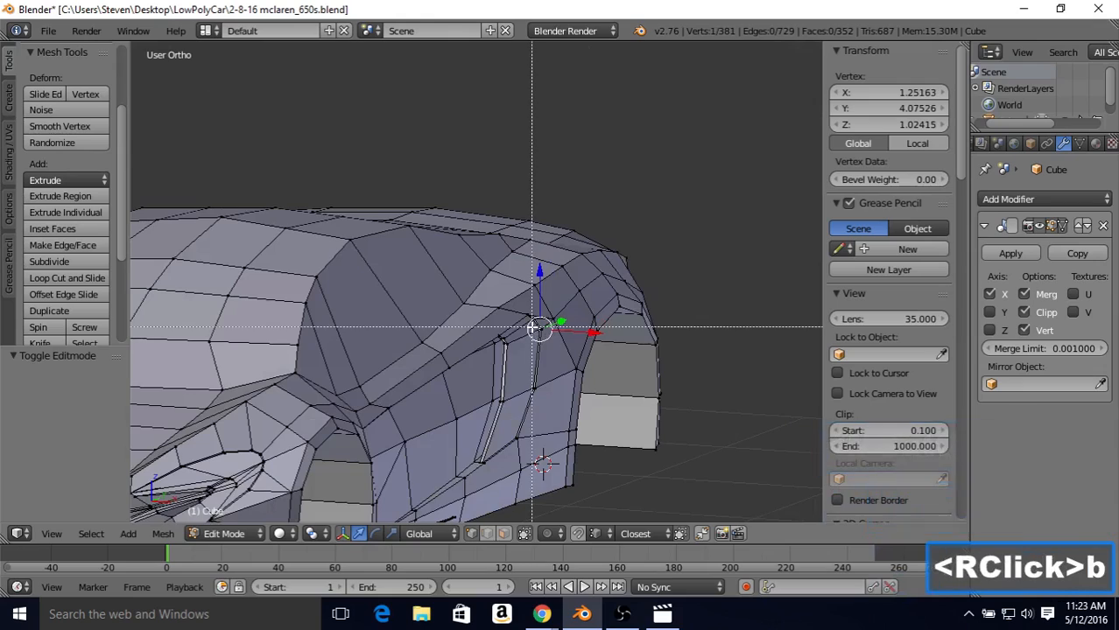
drag(533, 325, 544, 333)
scroll(544, 332, up, 4)
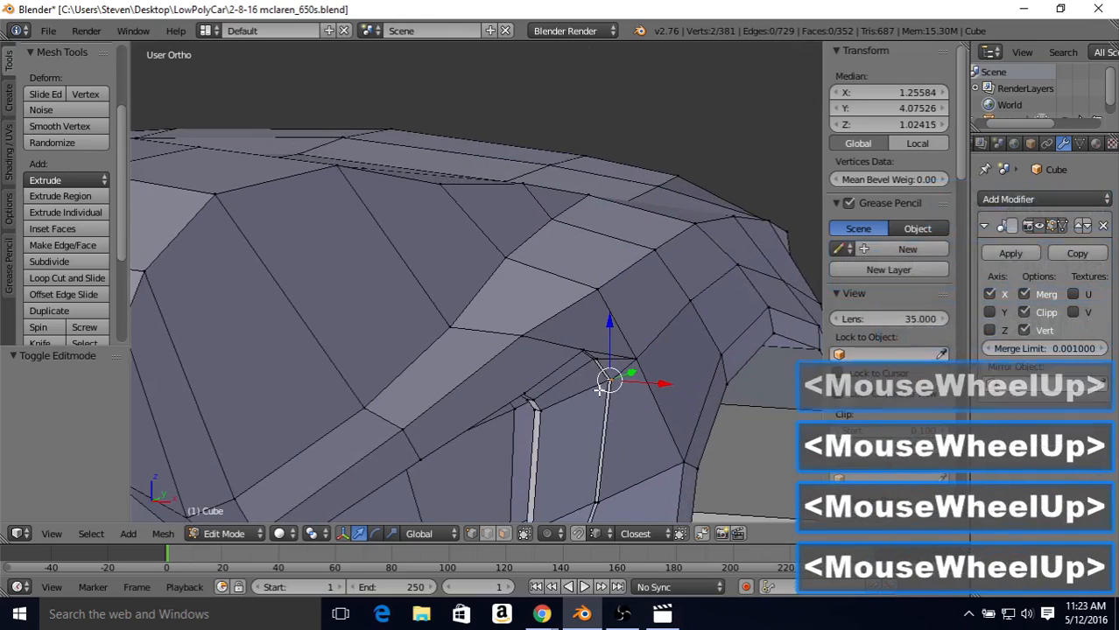
shift+middle_drag(598, 405, 366, 291)
scroll(368, 302, down, 1)
drag(366, 291, 371, 294)
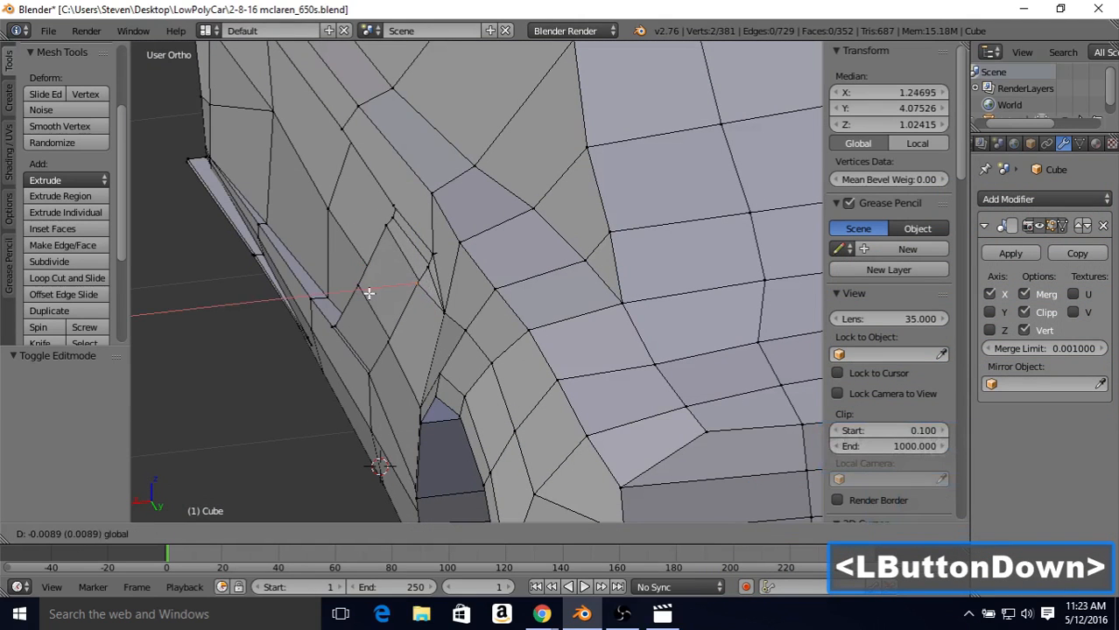
drag(371, 293, 370, 292)
key(Tab)
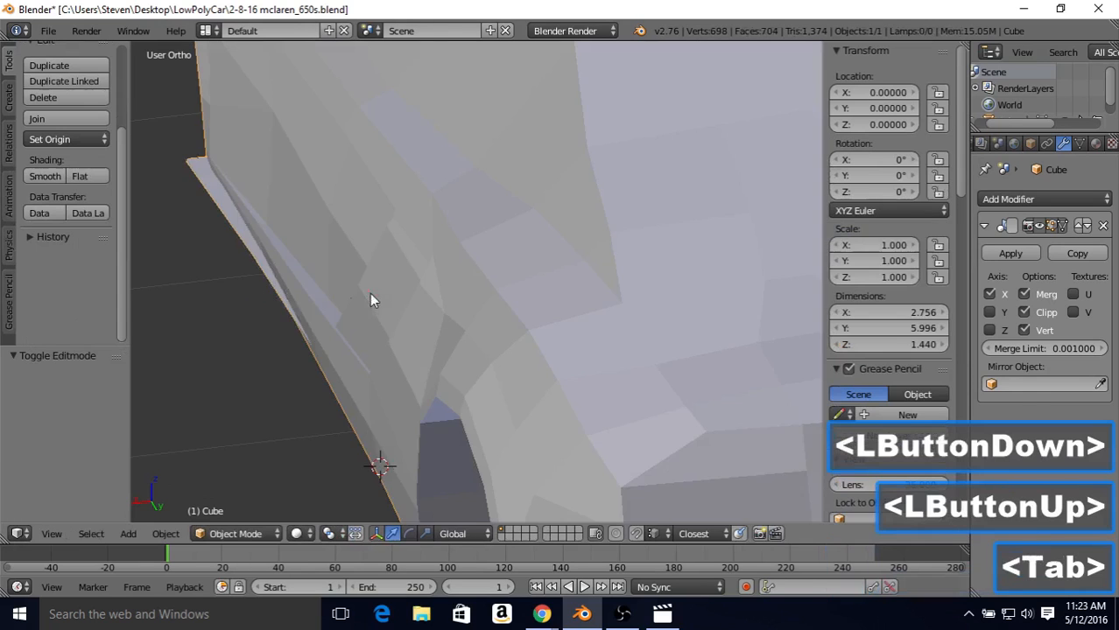
scroll(390, 279, down, 3)
middle_drag(389, 278, 514, 262)
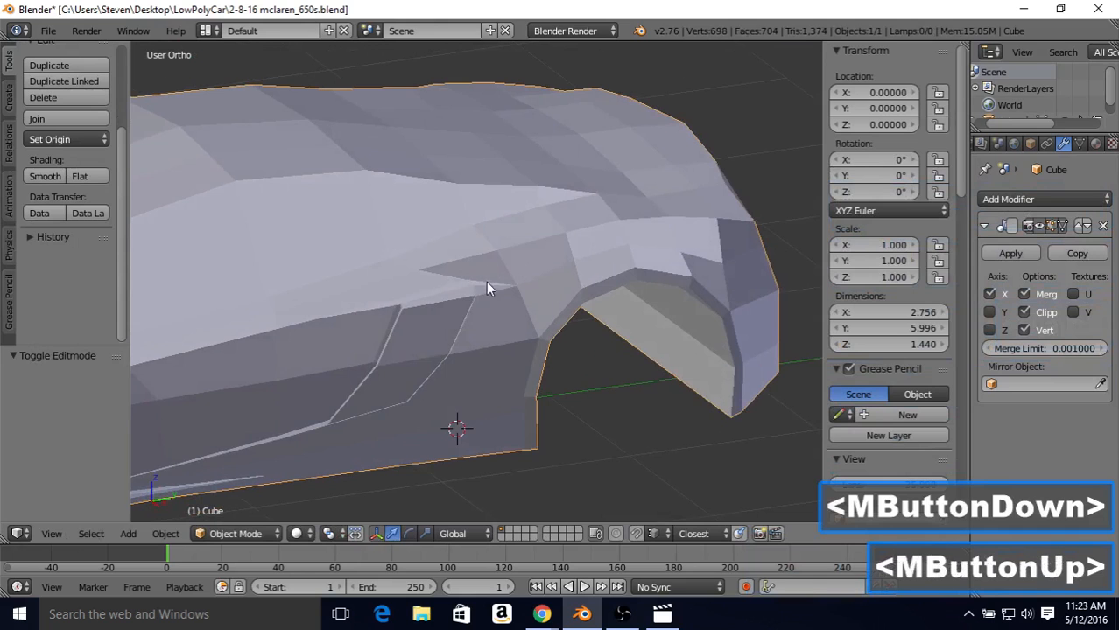
key(Tab)
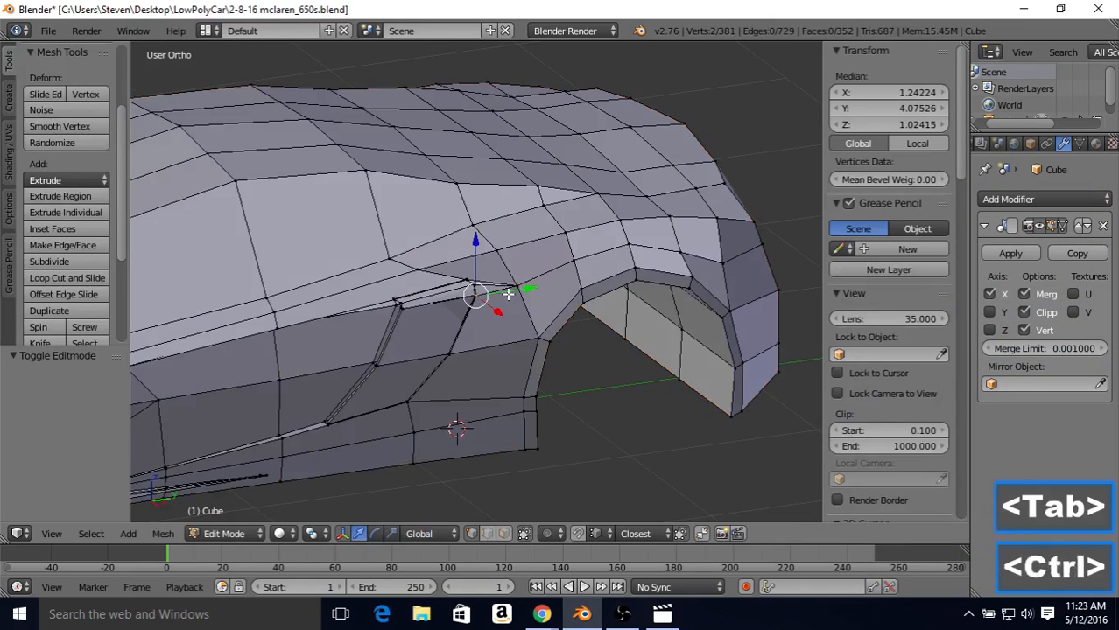
key(ctrl+z)
Step: Examine the body's side in object mode from several angles and save the current file
key(Tab)
middle_drag(510, 301, 481, 274)
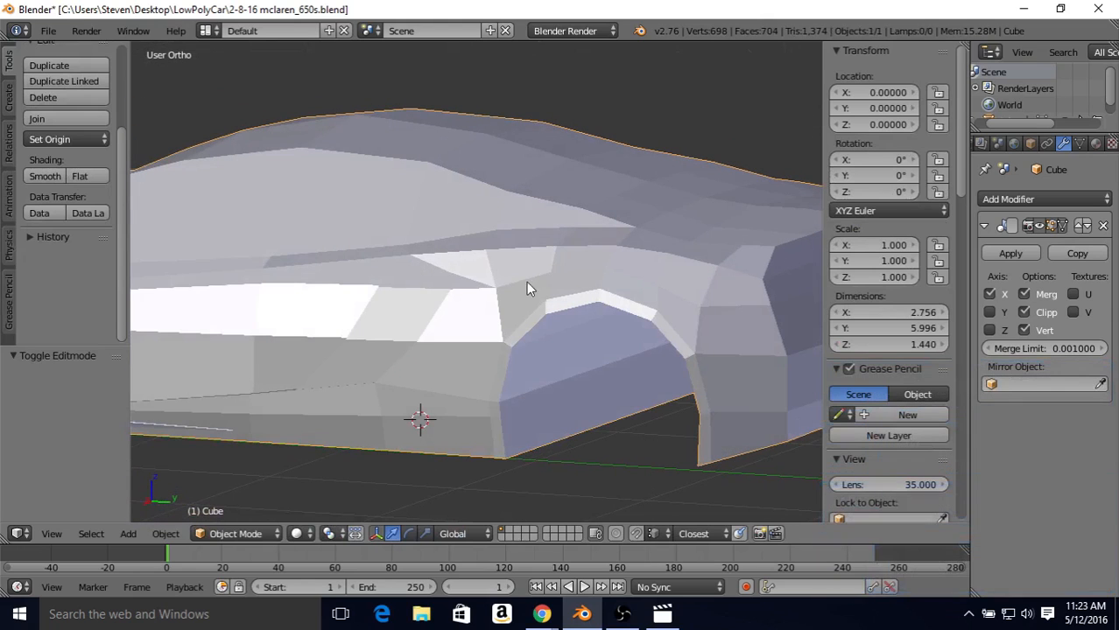
middle_drag(528, 284, 562, 282)
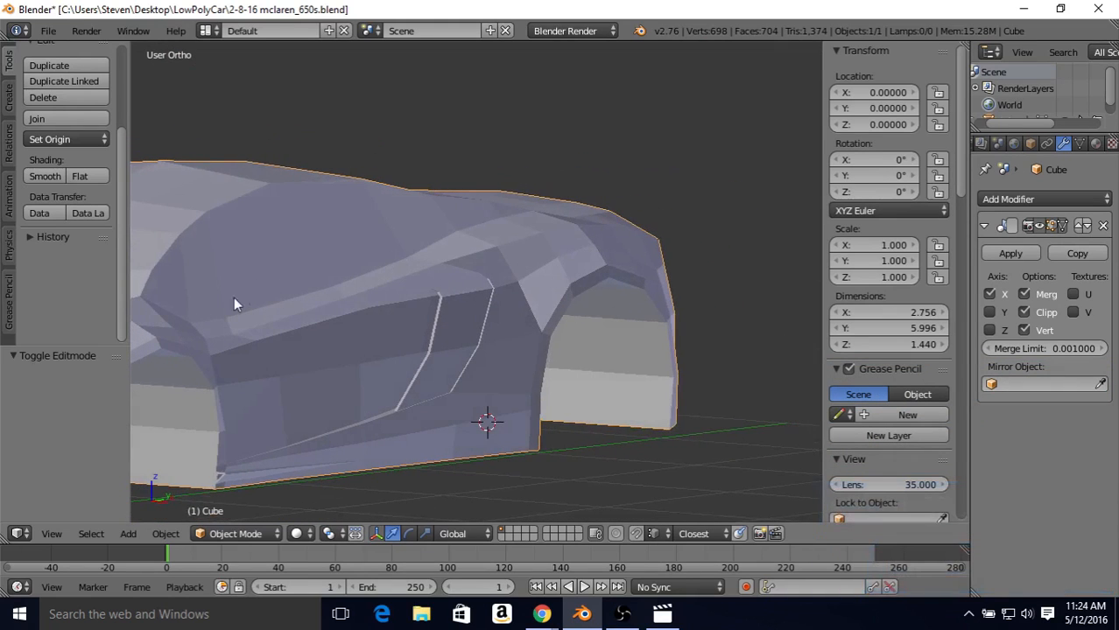
middle_drag(402, 305, 482, 320)
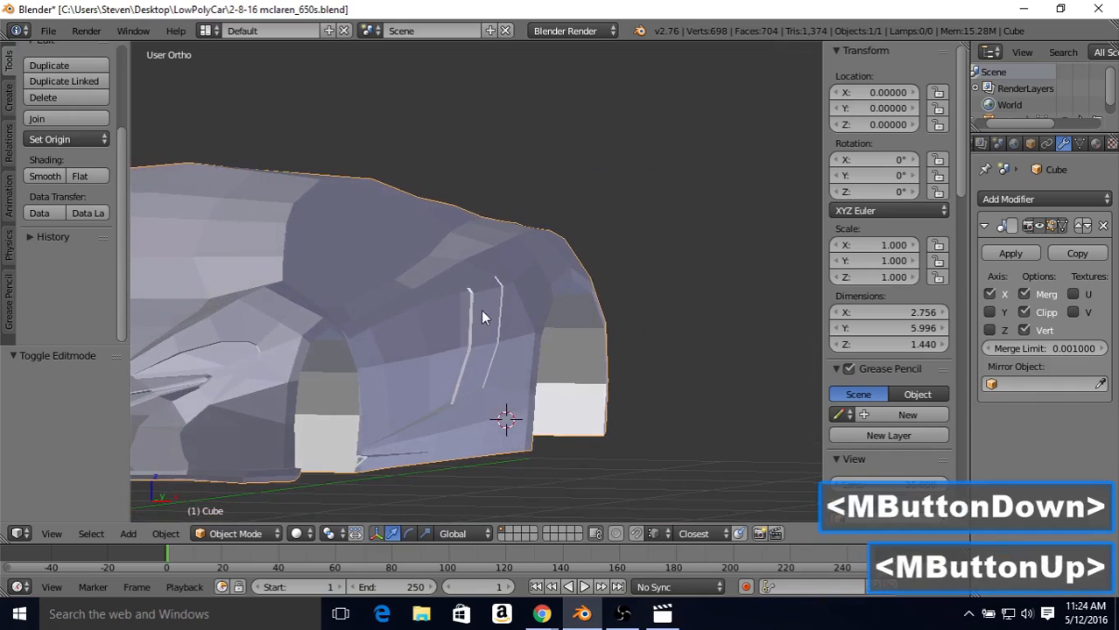
middle_drag(486, 367, 411, 273)
middle_drag(412, 273, 566, 282)
middle_click(427, 270)
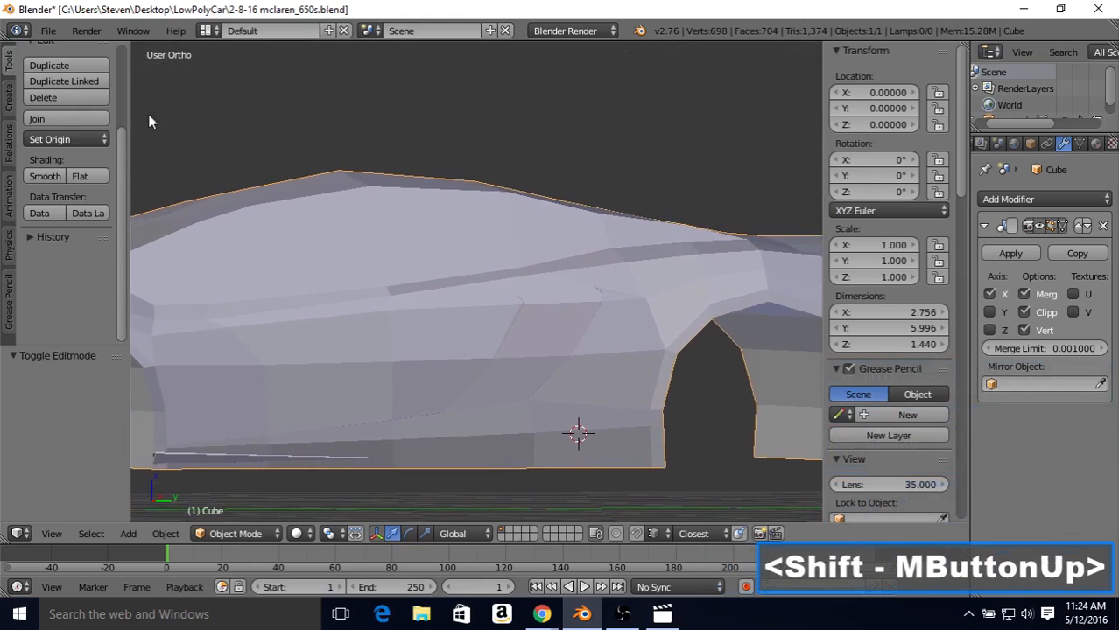
click(45, 31)
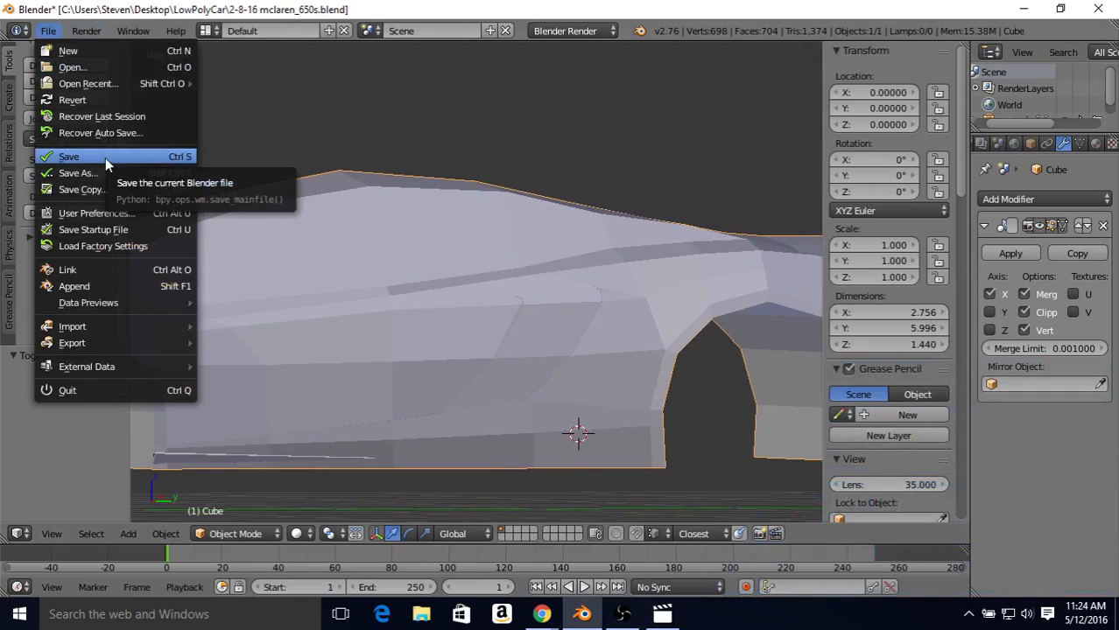
click(101, 157)
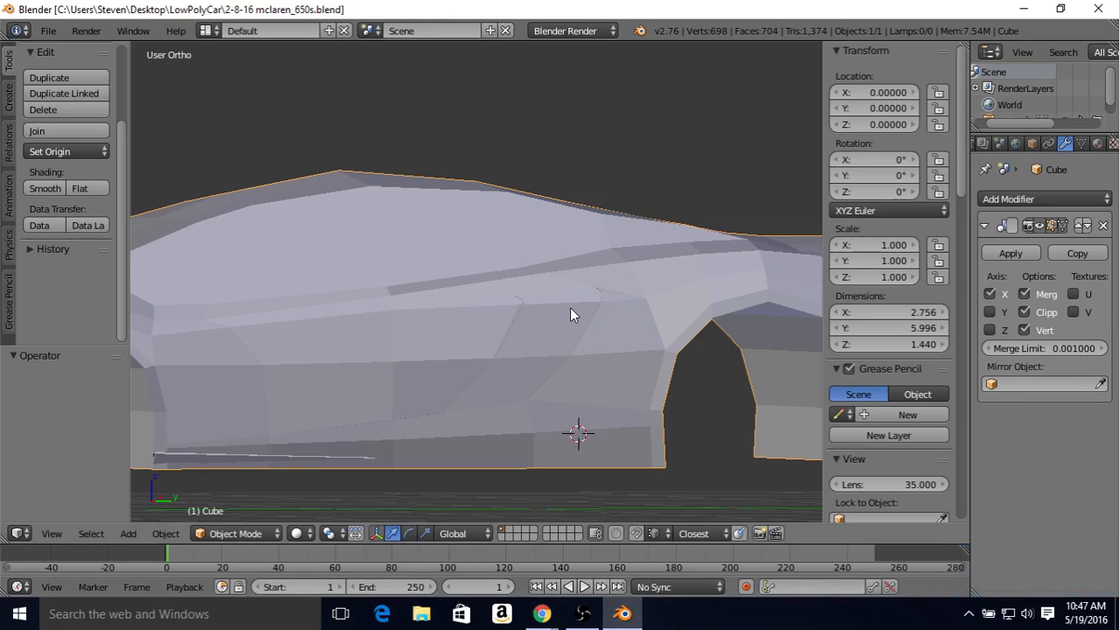
Step: Subdivide with one cut the five short edges below the door's shoulder line, from ahead of the intake to the front wheel arch
key(Tab)
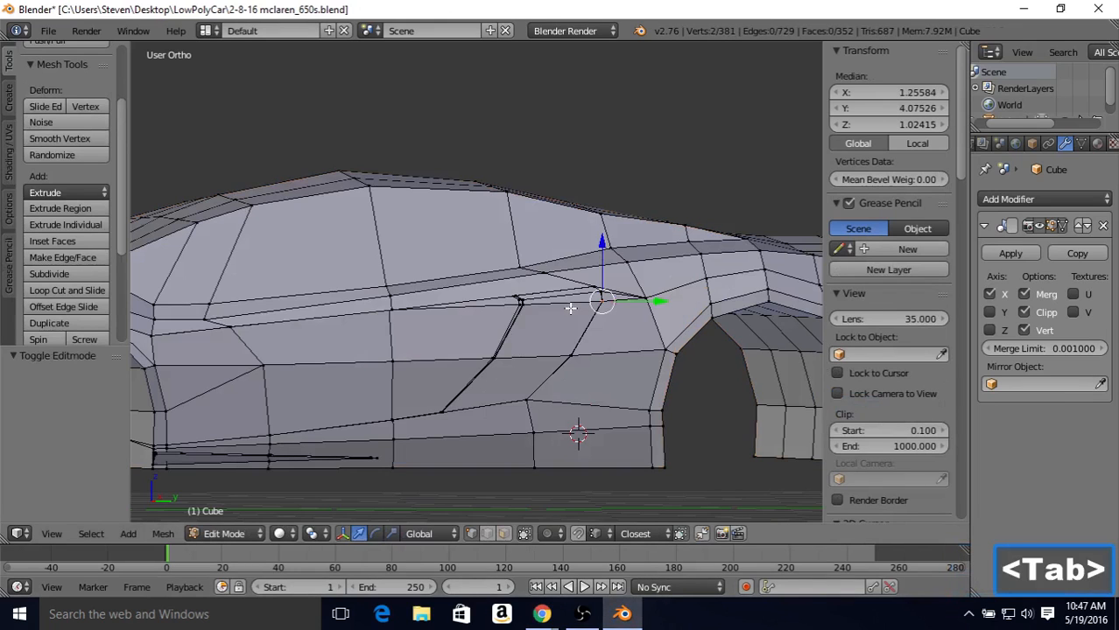
middle_drag(425, 357, 497, 338)
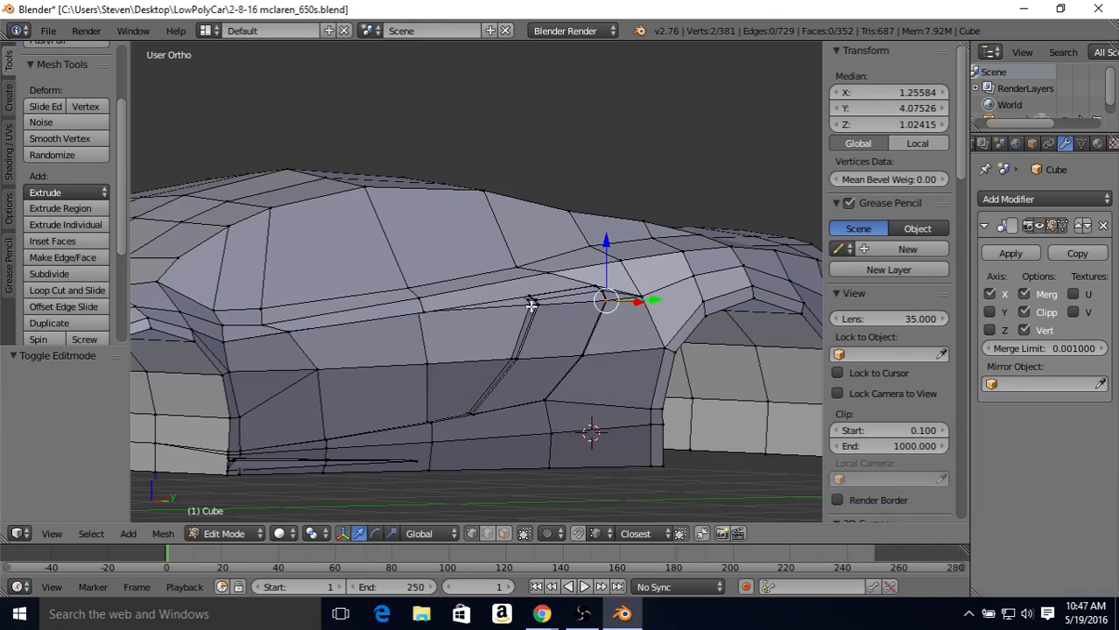
click(487, 534)
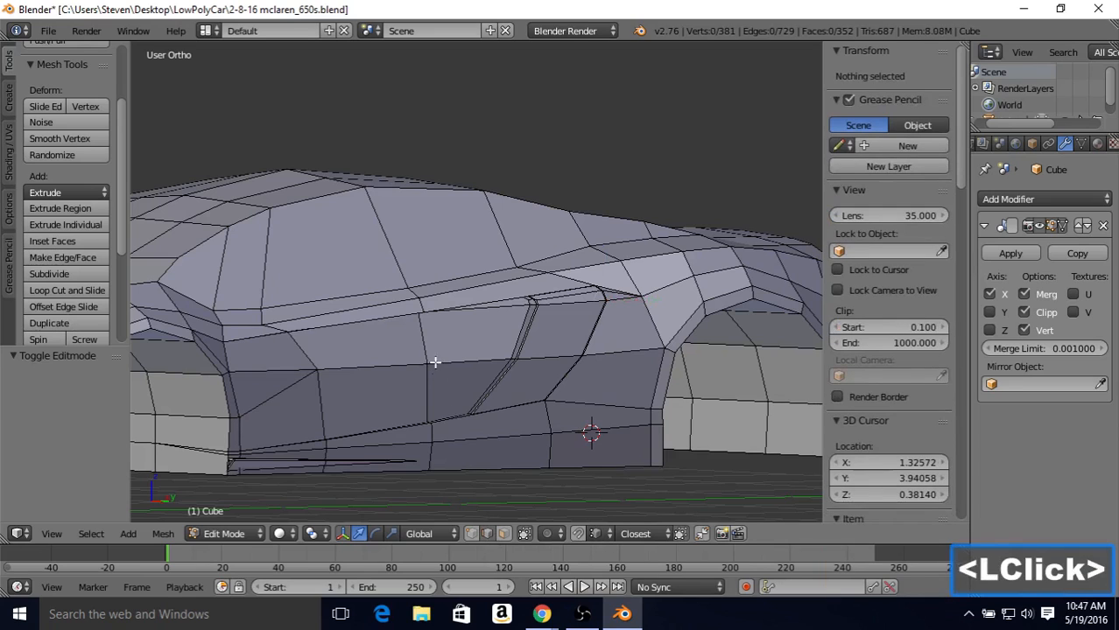
right_click(424, 336)
shift+right_click(303, 349)
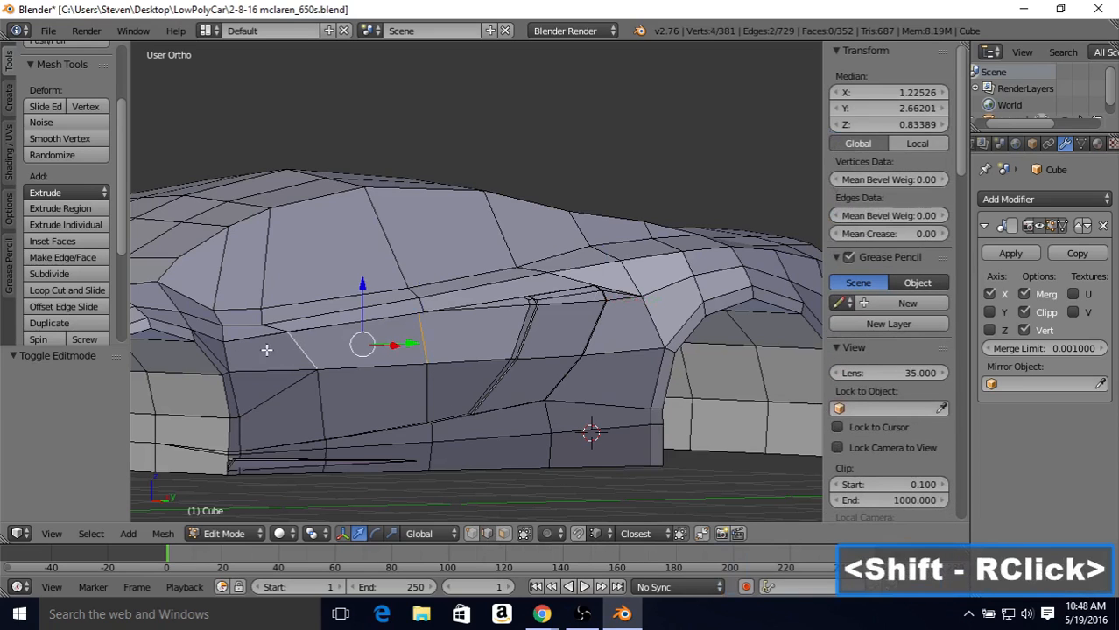
shift+right_click(223, 352)
shift+right_click(214, 354)
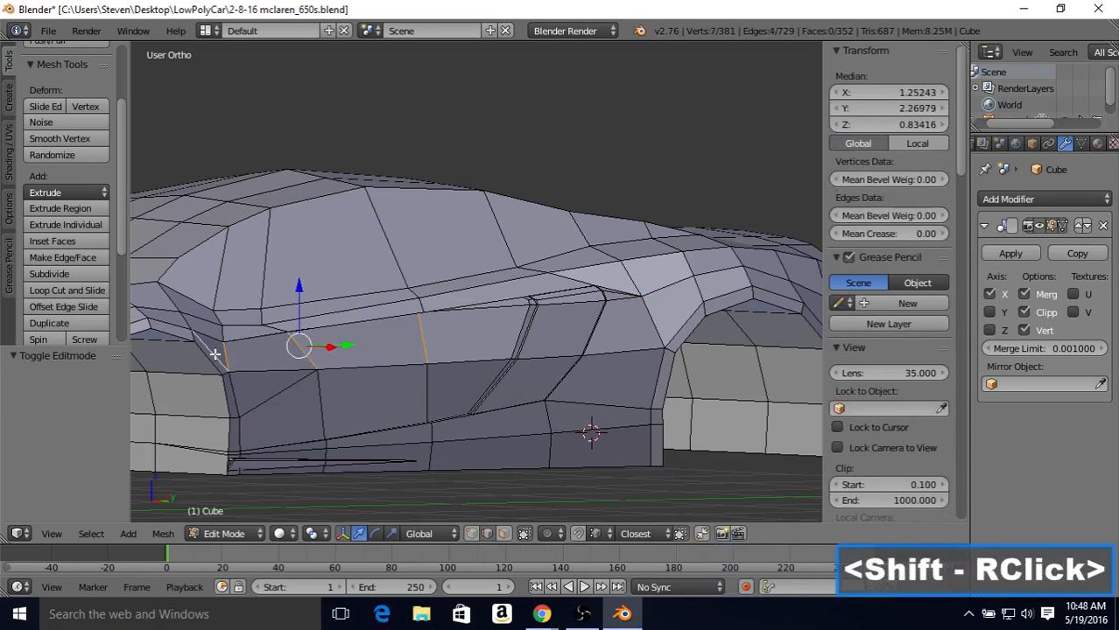
shift+right_click(209, 358)
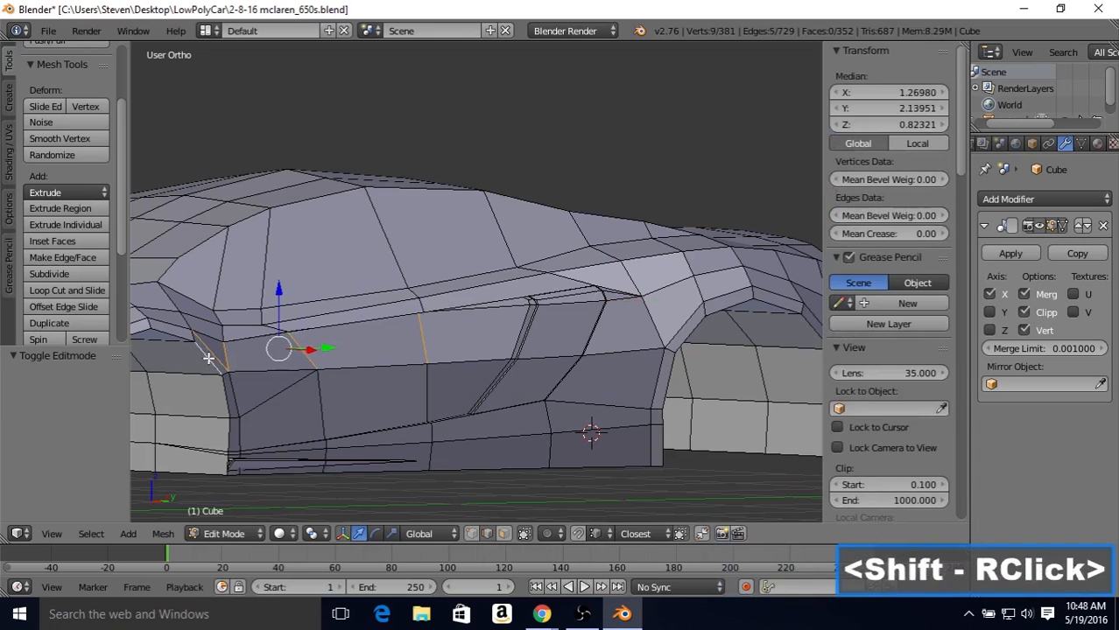
click(73, 274)
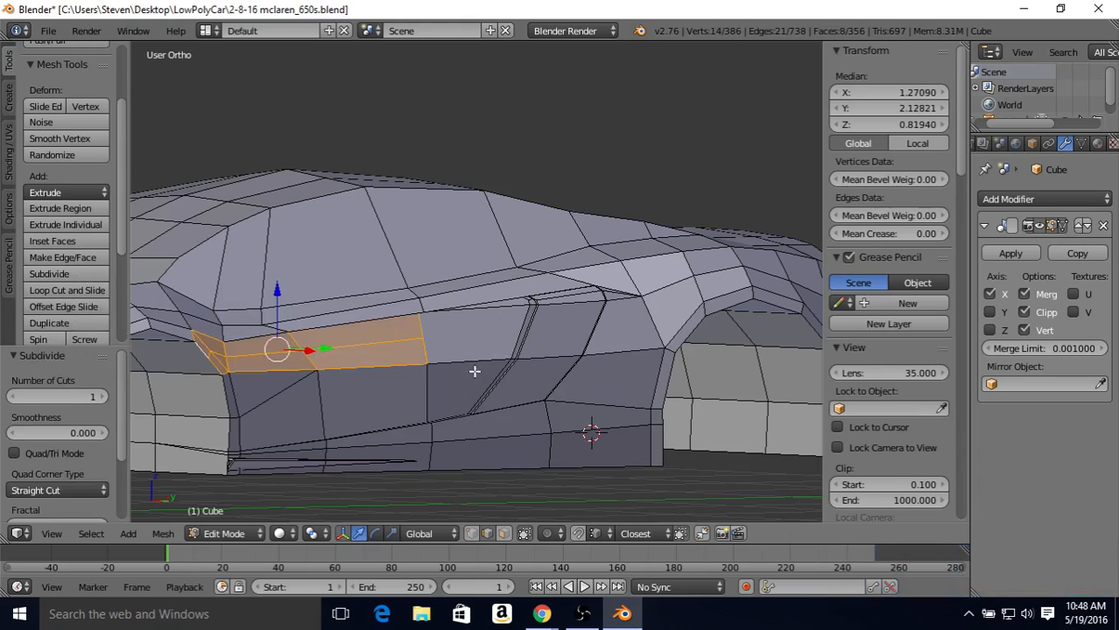
Step: Connect the new midpoint vertex at the rear of the subdivided band to the vertex at the side intake's upper front corner
click(472, 535)
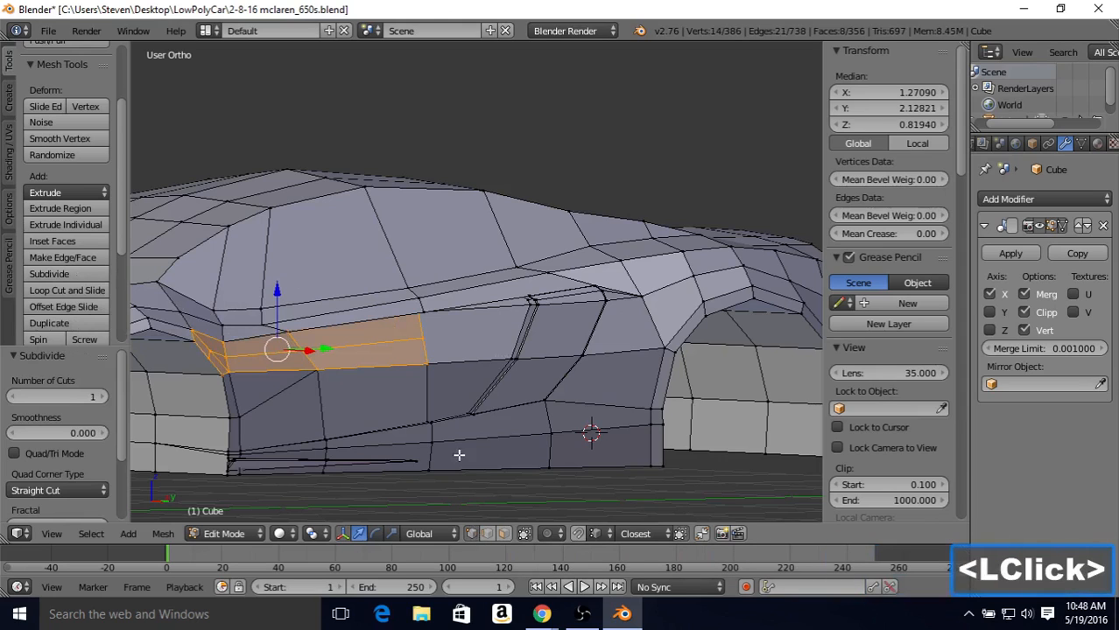
right_click(422, 340)
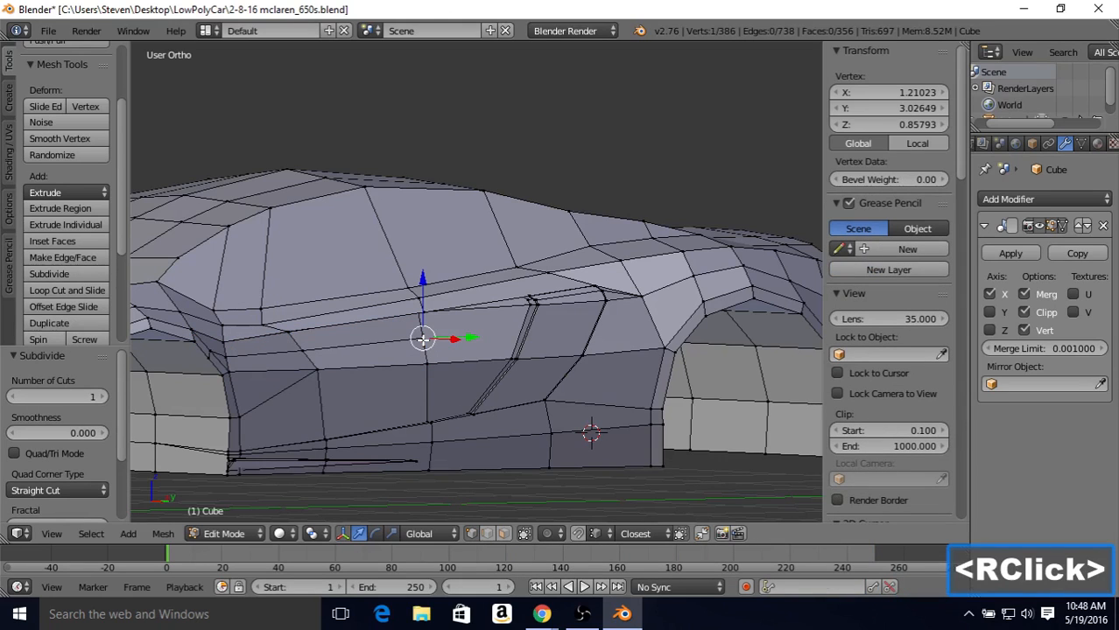
shift+right_click(529, 305)
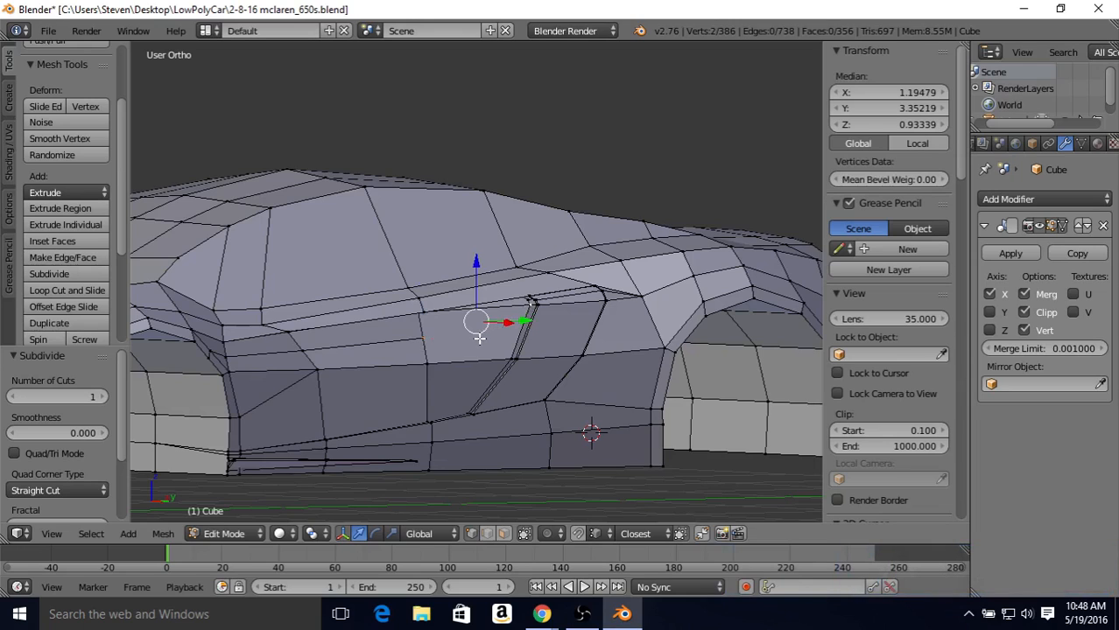
key(j)
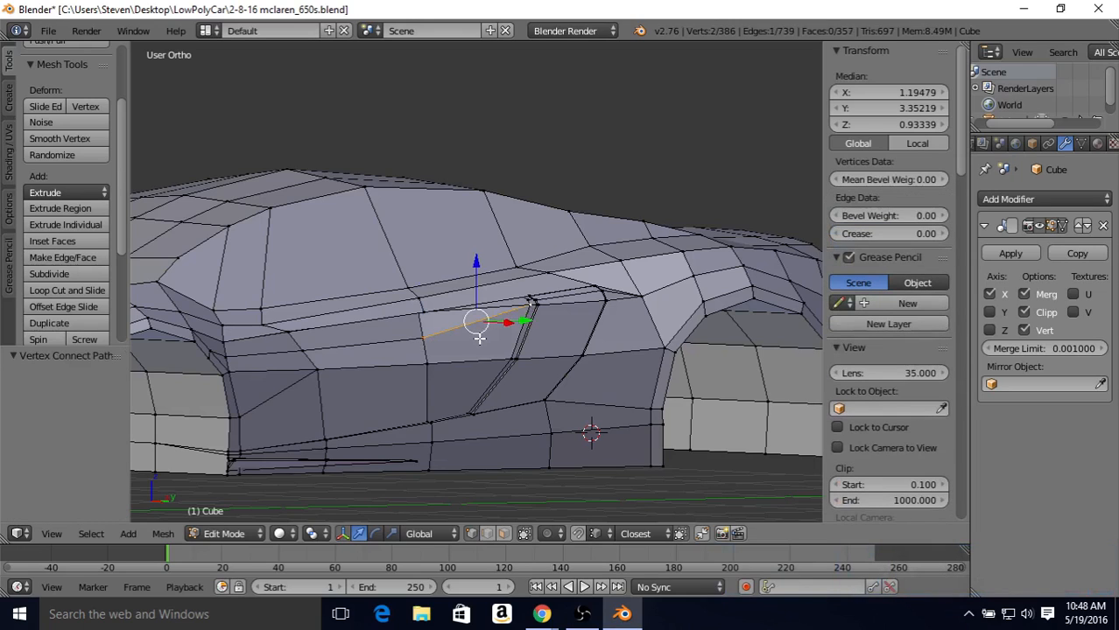
Step: Connect the shoulder-line vertex above the rear midpoint vertex to the recessed vertex at the side intake's upper front corner
middle_drag(464, 359, 348, 321)
scroll(457, 343, up, 3)
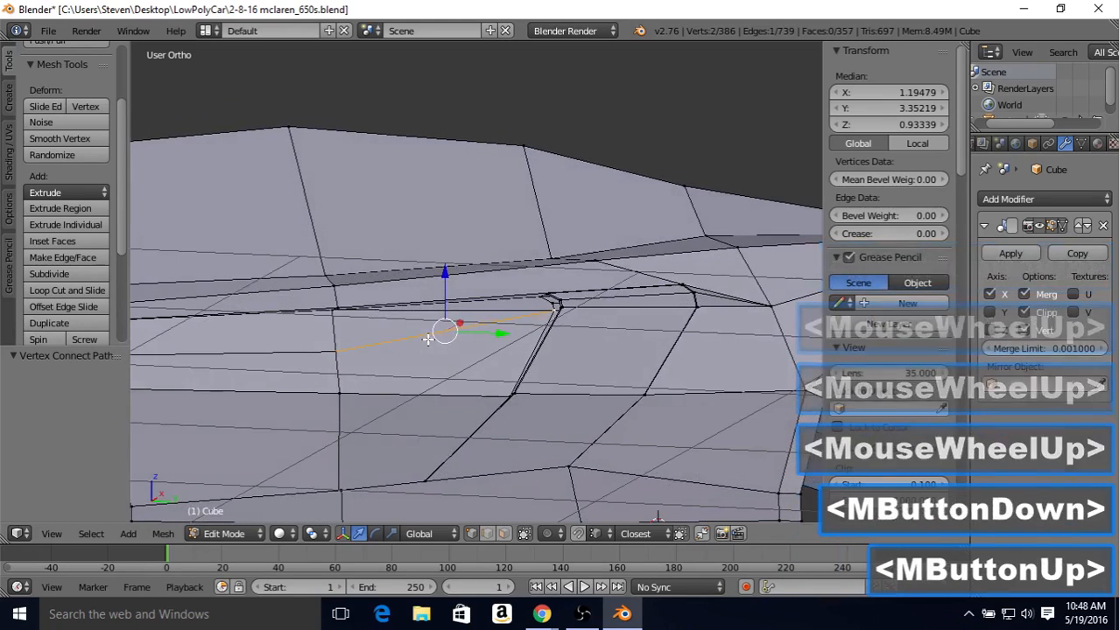
right_click(331, 312)
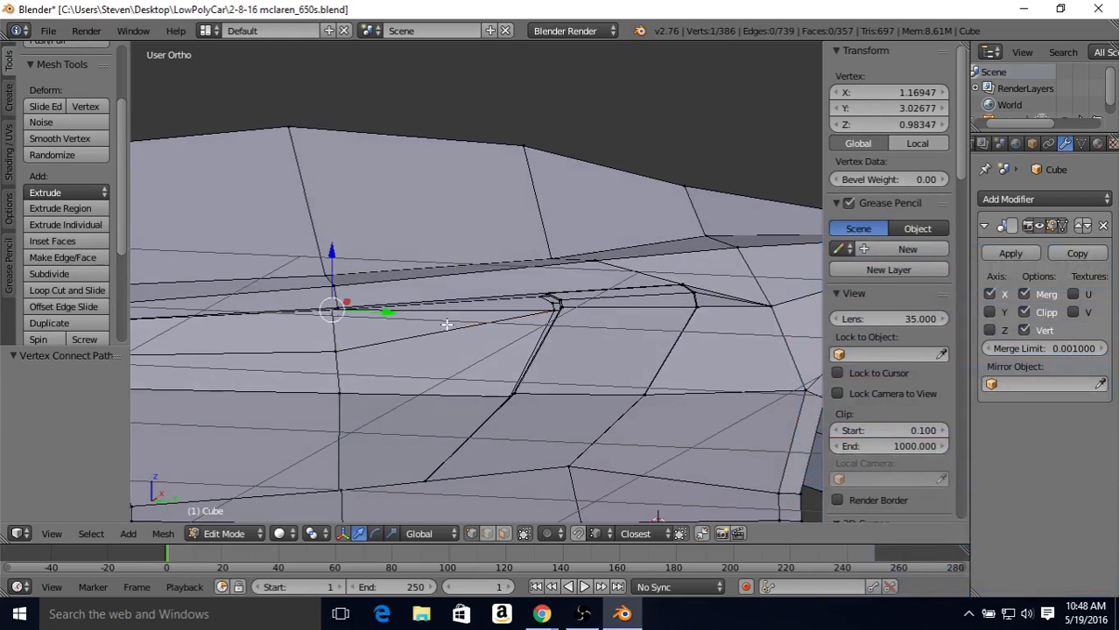
shift+right_click(553, 304)
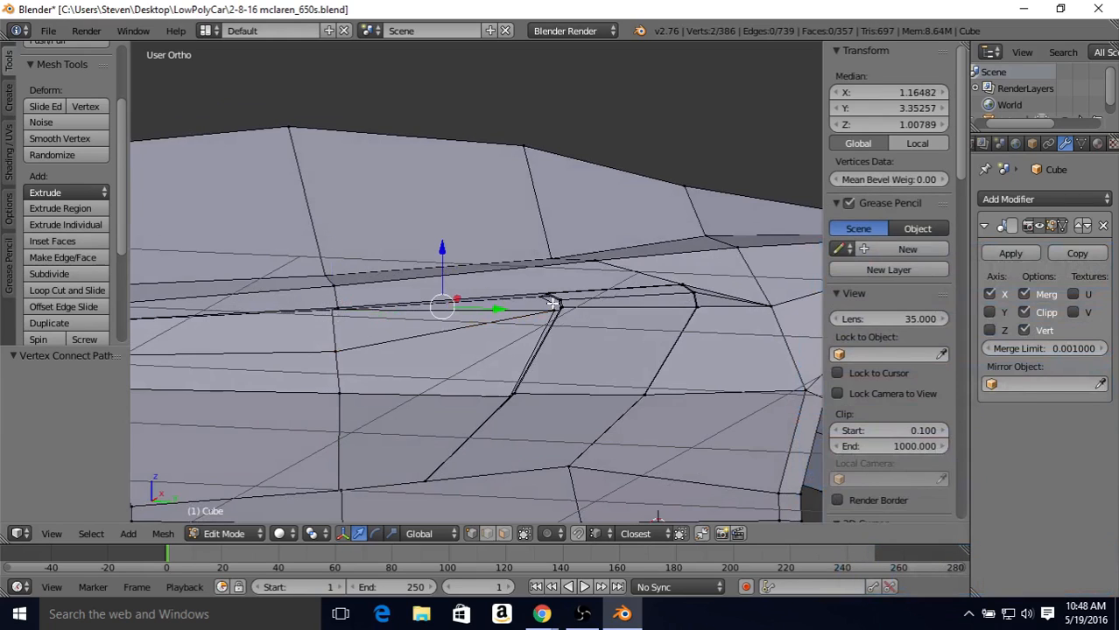
key(j)
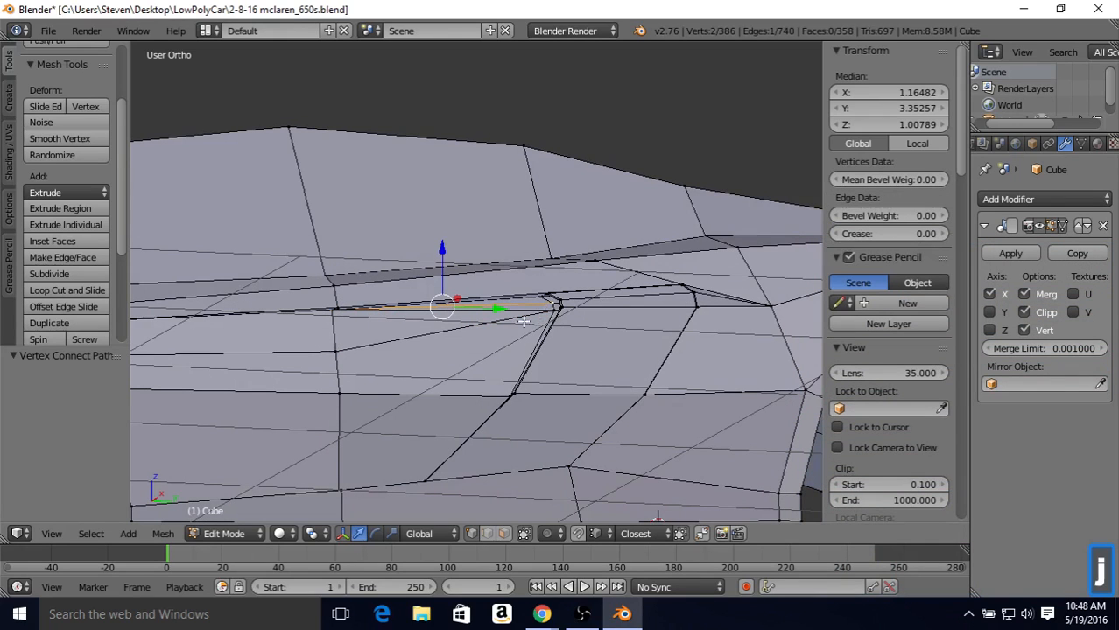
Step: Slide the rear midpoint vertex ahead of the side intake up toward the door's shoulder line by a factor of 0.750
middle_drag(424, 330, 411, 343)
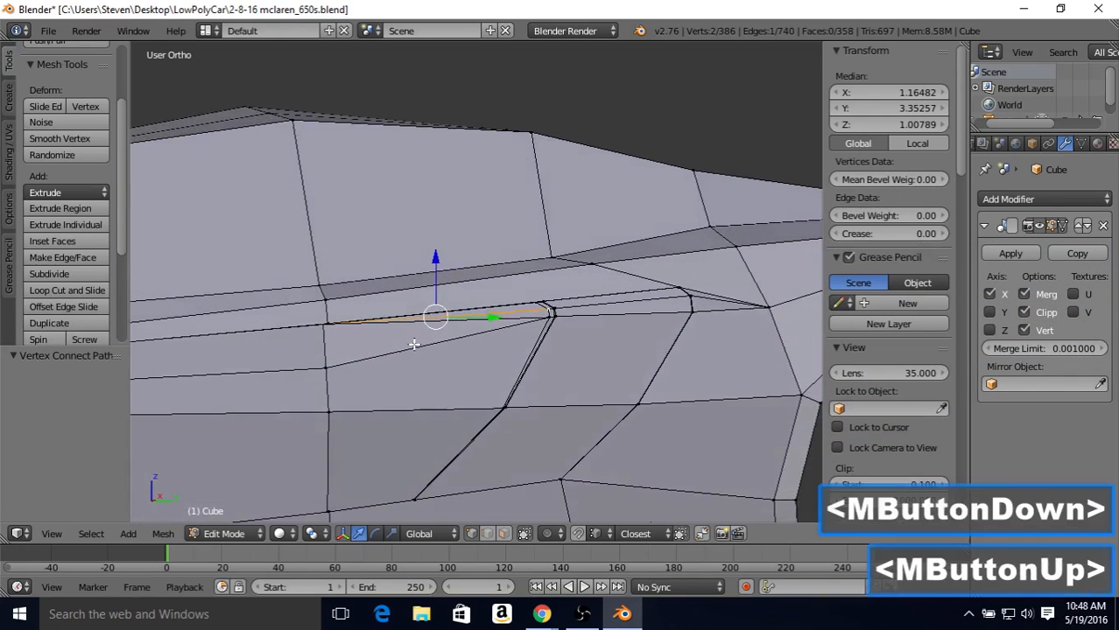
right_click(321, 368)
scroll(321, 369, down, 2)
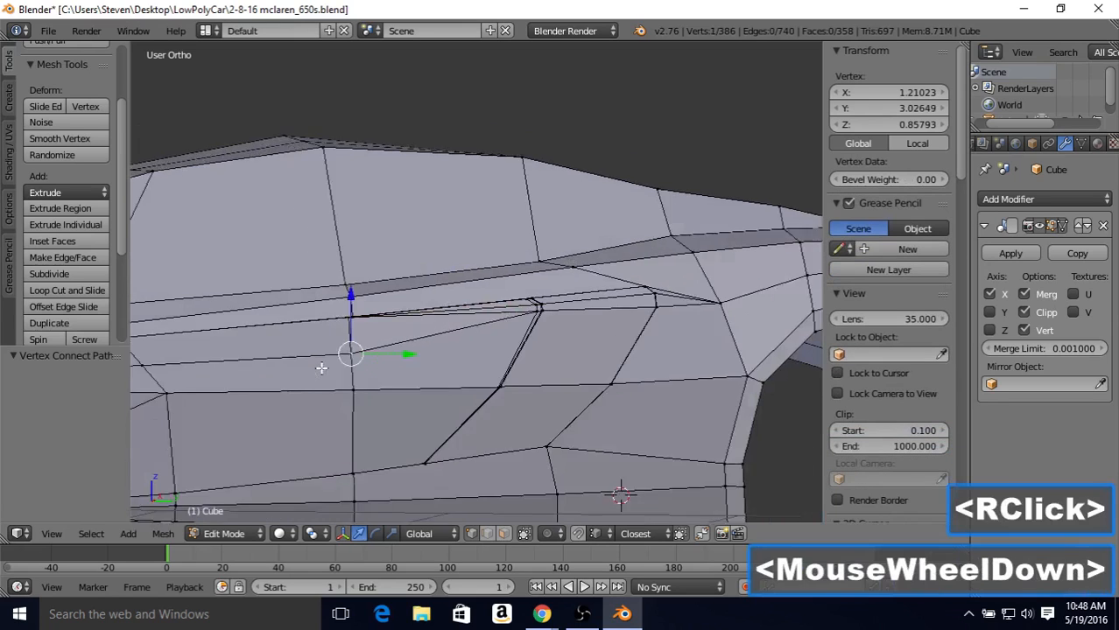
shift+middle_drag(389, 327, 509, 334)
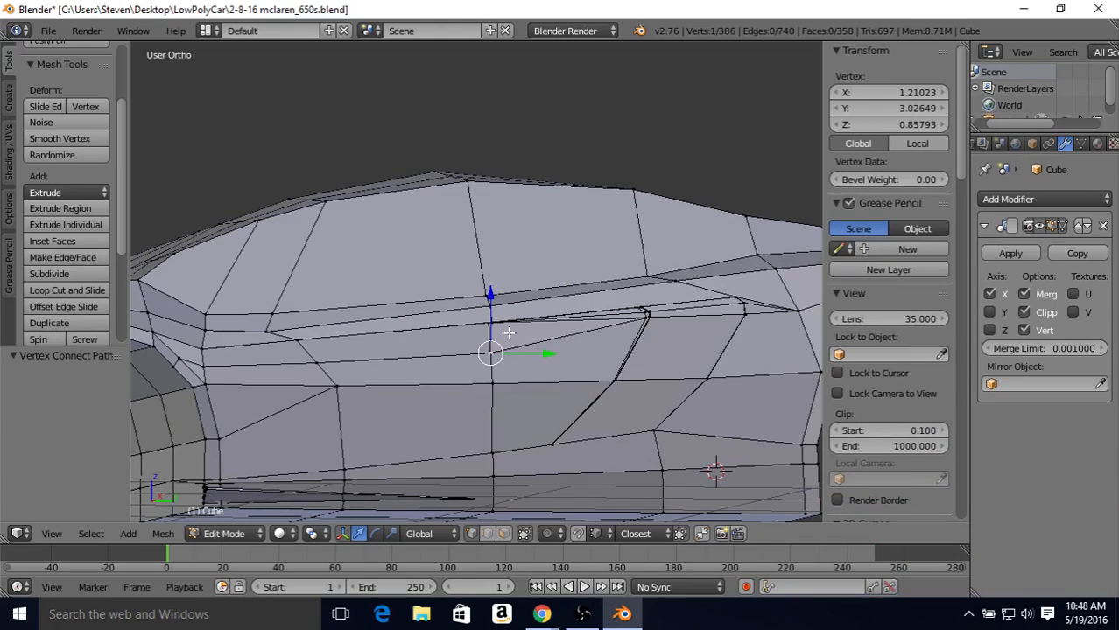
key(shift+v)
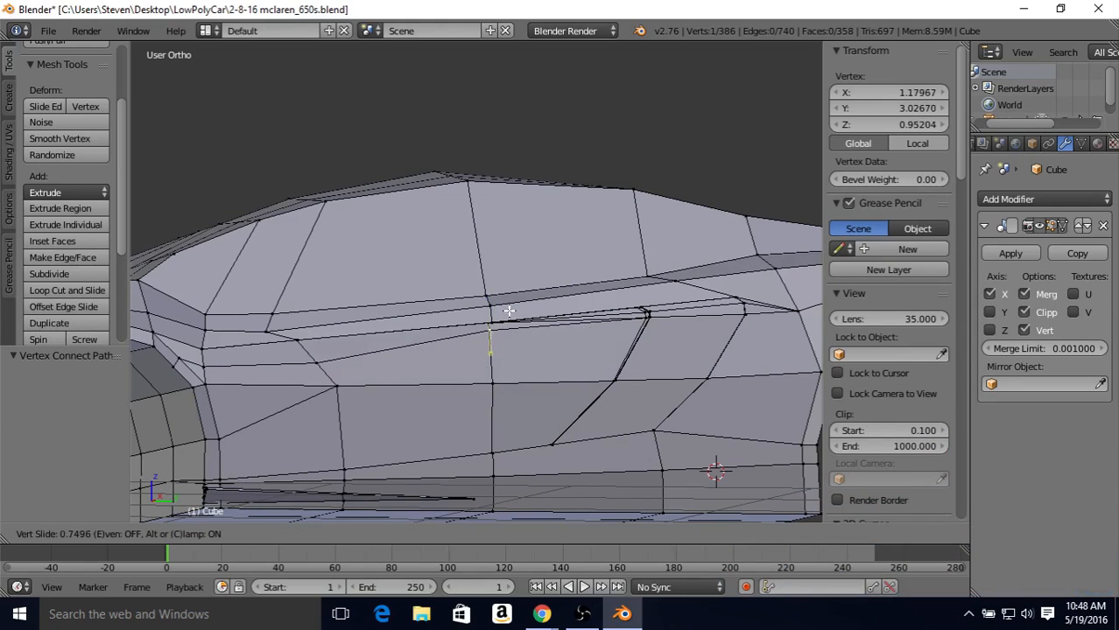
click(508, 311)
Step: Slide the next two midpoint vertices toward the front wheel arch up to the shoulder line, by factors of 0.656 and 0.529
right_click(317, 355)
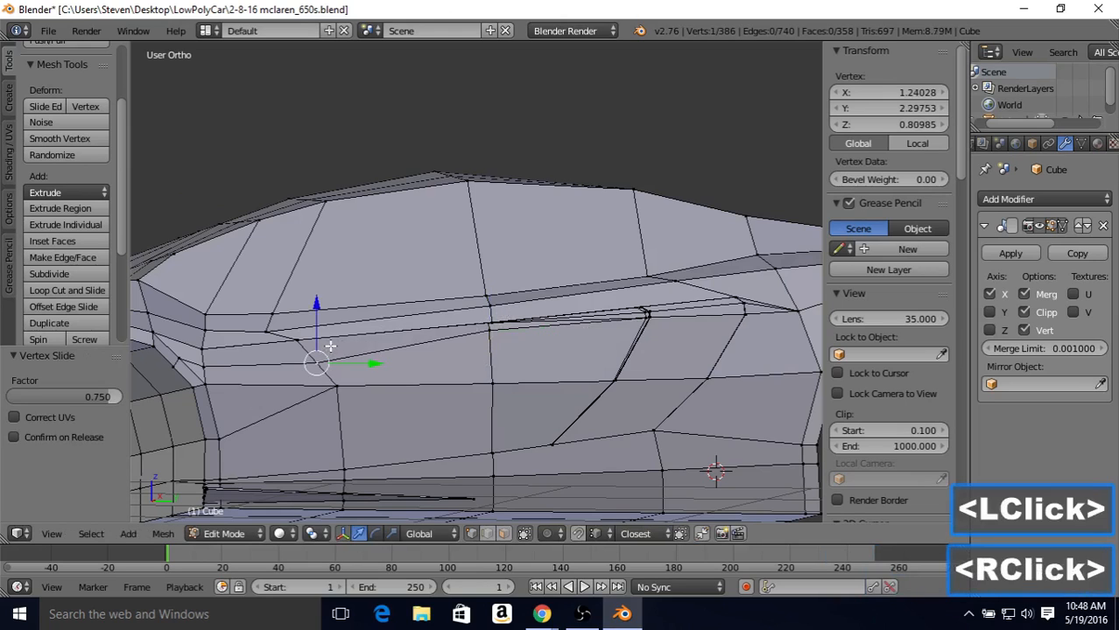
key(shift+v)
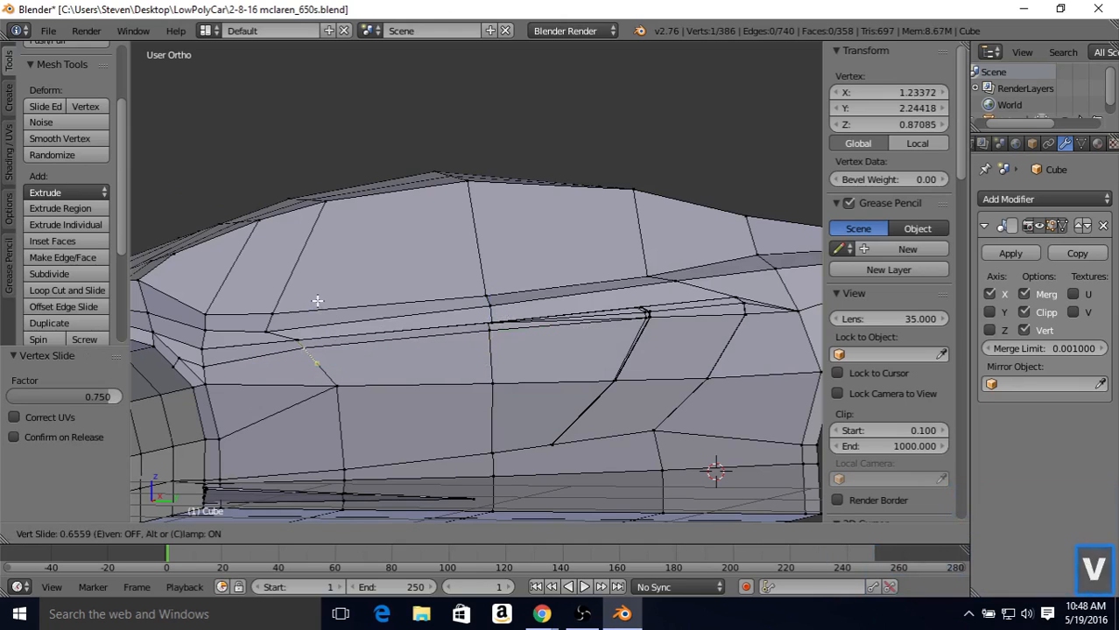
click(318, 303)
right_click(213, 359)
key(shift+v)
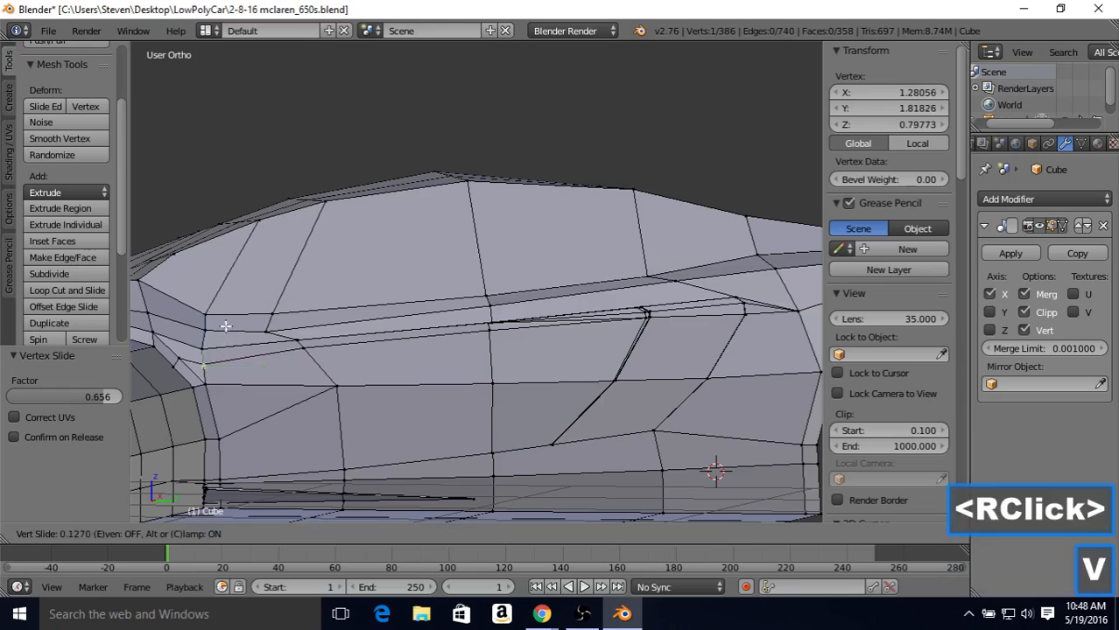
click(226, 320)
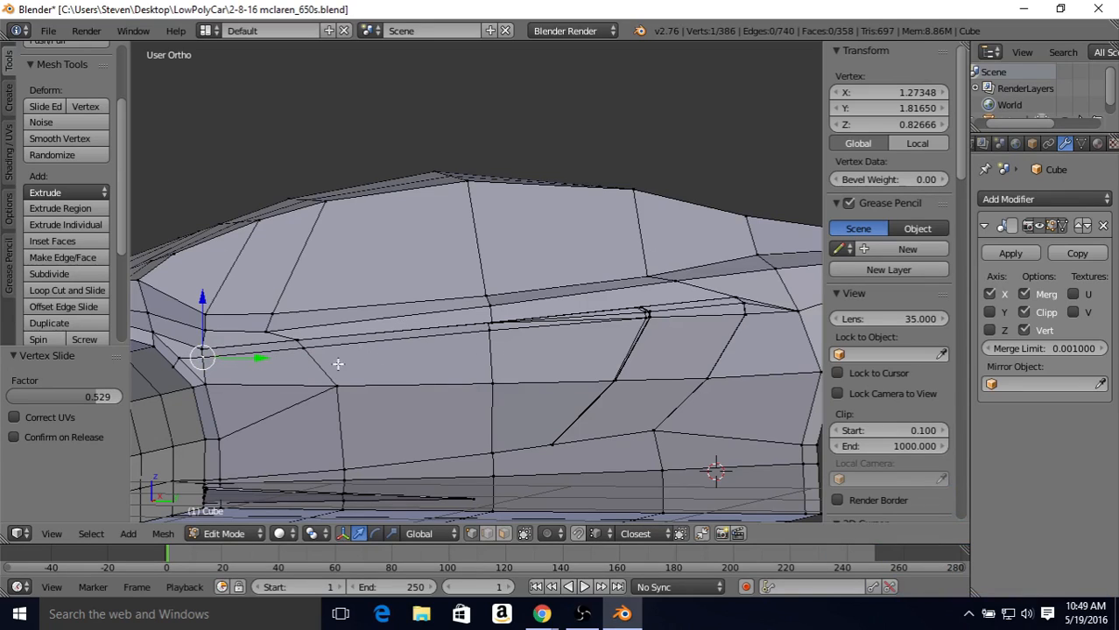
Step: Connect the new vertex on the front wheel arch's edge to the opposite vertex inside the wheel well
middle_drag(273, 357, 333, 324)
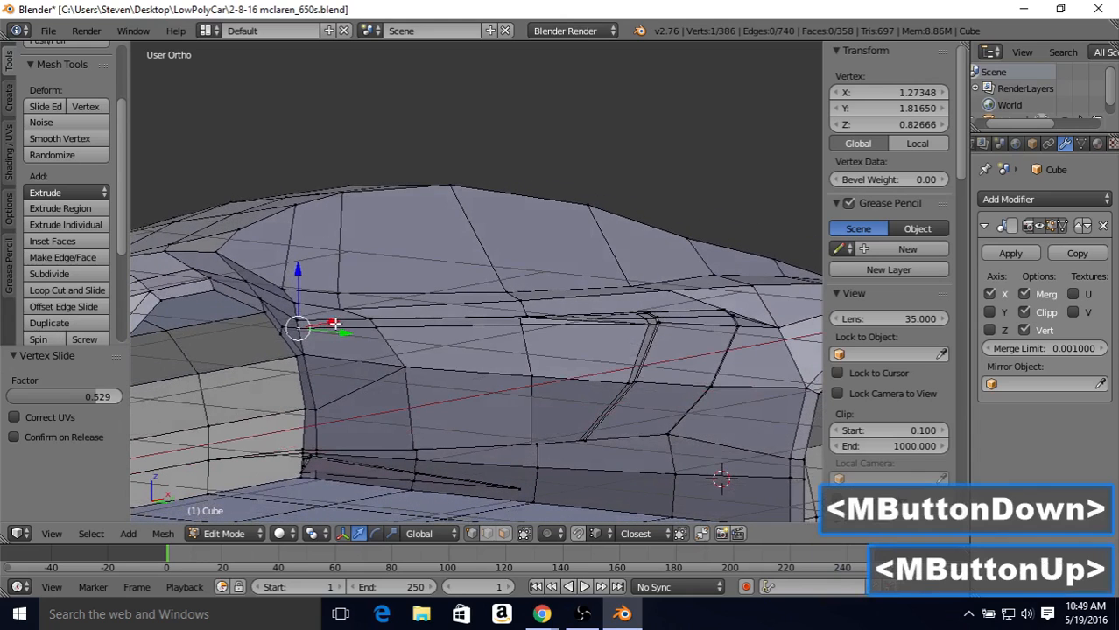
right_click(276, 334)
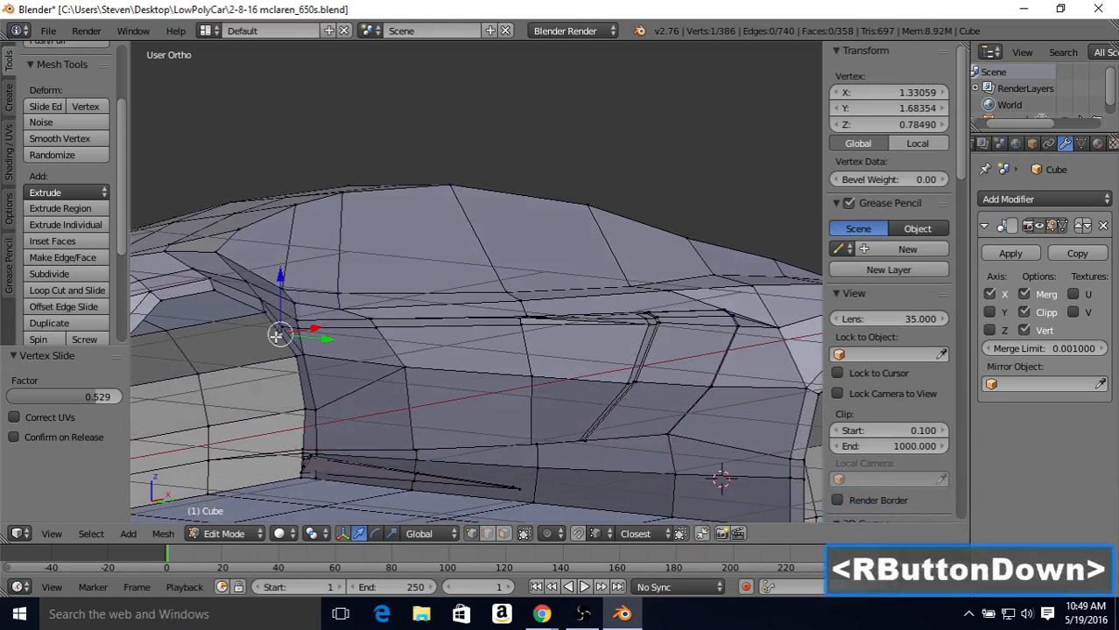
shift+right_click(168, 332)
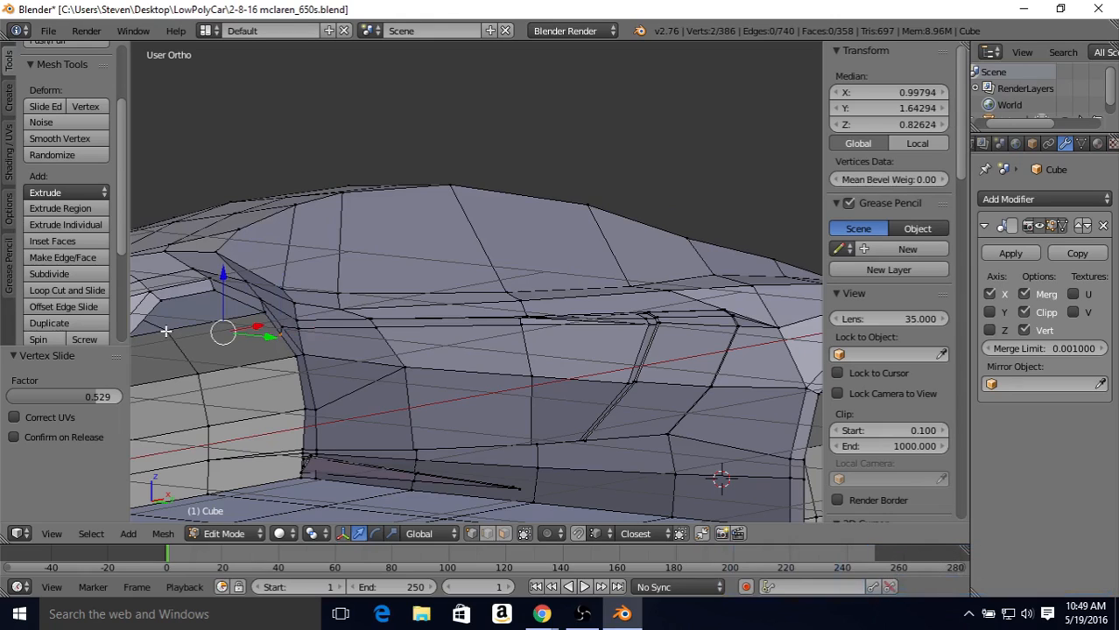
key(j)
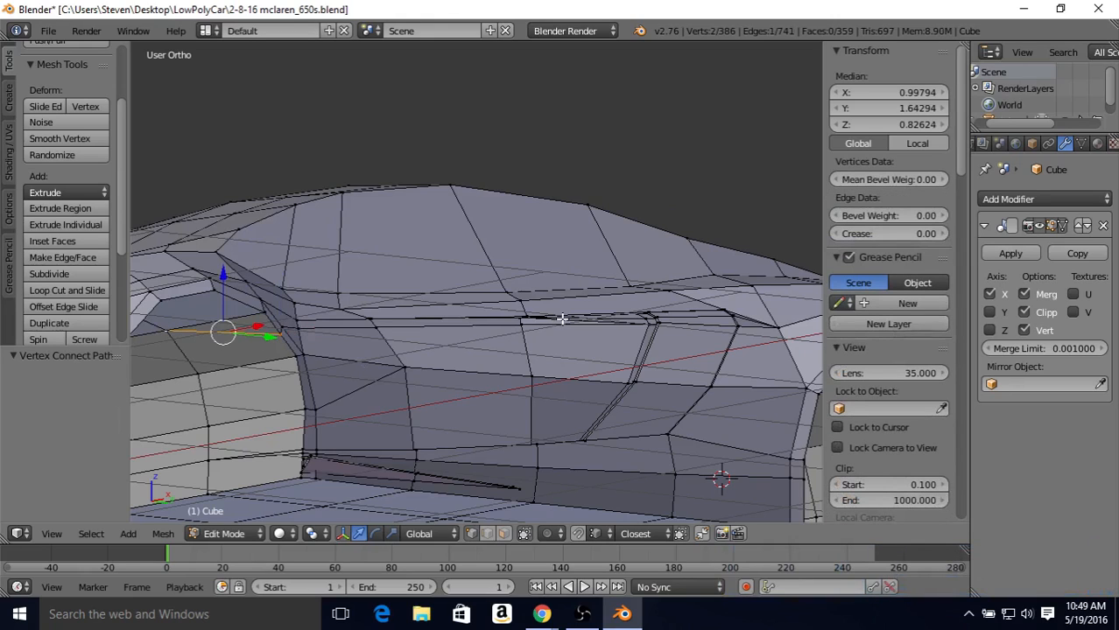
Step: Dissolve the diagonal edge between the shoulder-line vertex and the outer vertex at the side intake's upper front corner
middle_drag(565, 317, 487, 337)
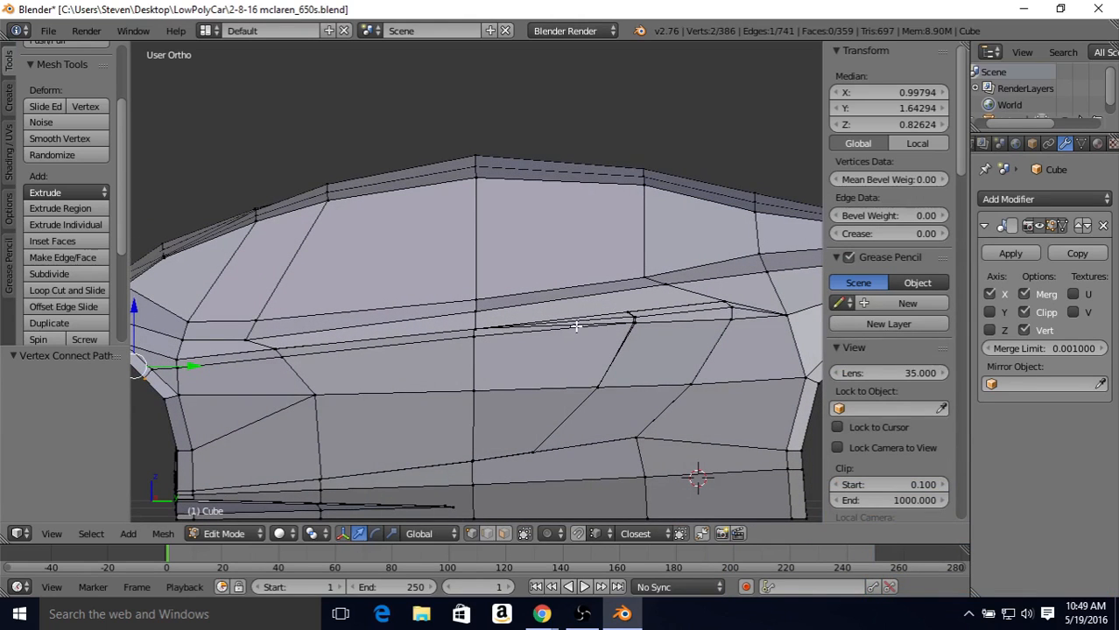
scroll(576, 325, up, 3)
shift+middle_drag(576, 353, 506, 316)
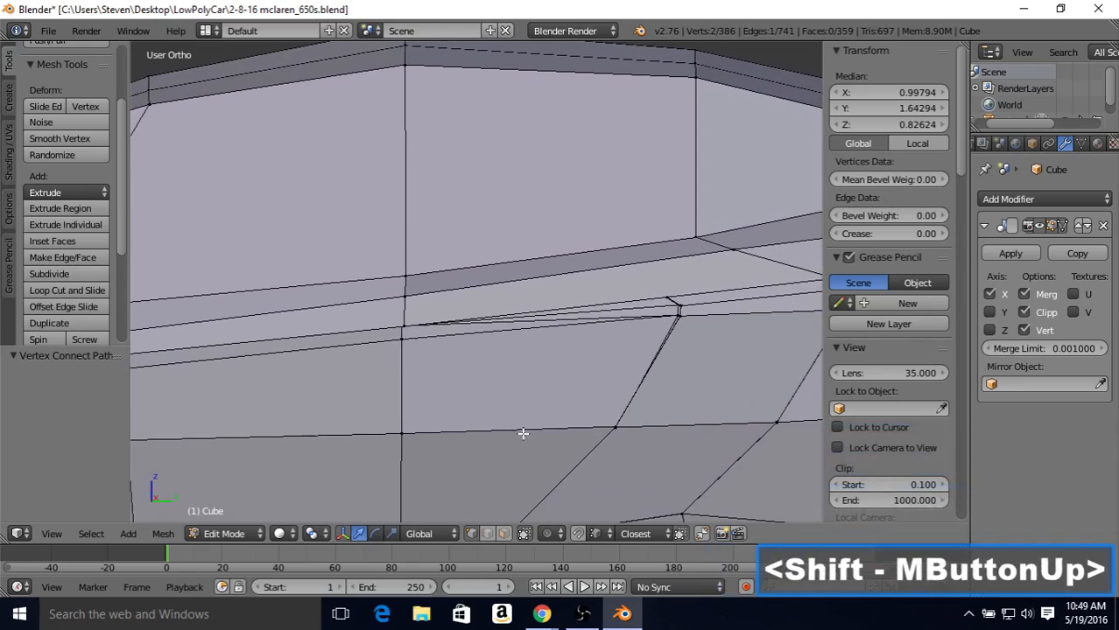
click(487, 533)
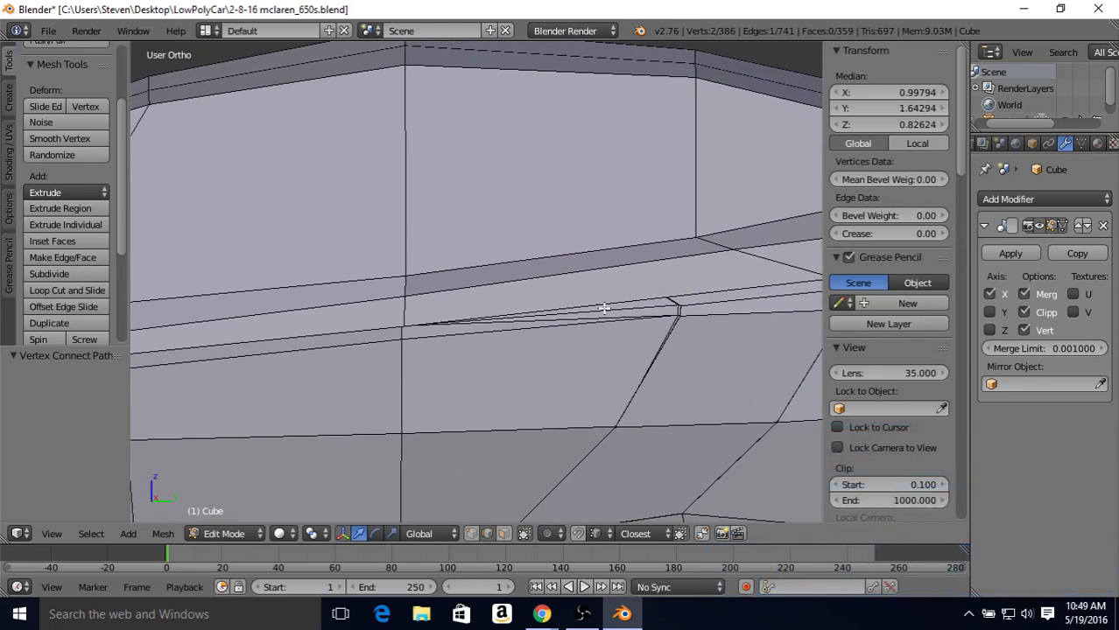
right_click(517, 325)
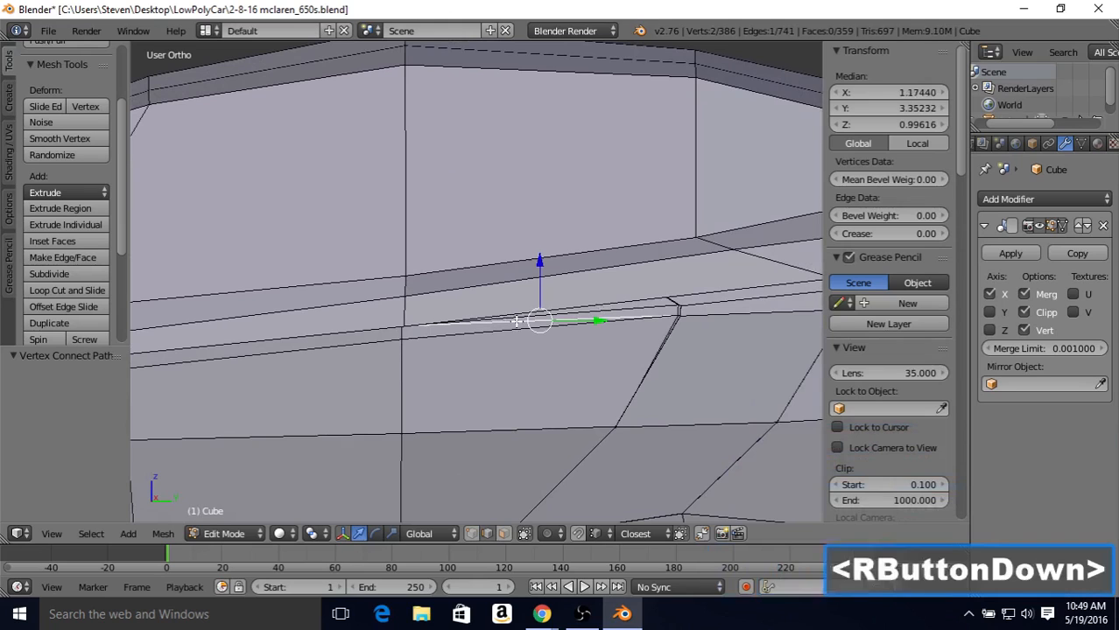
key(Delete)
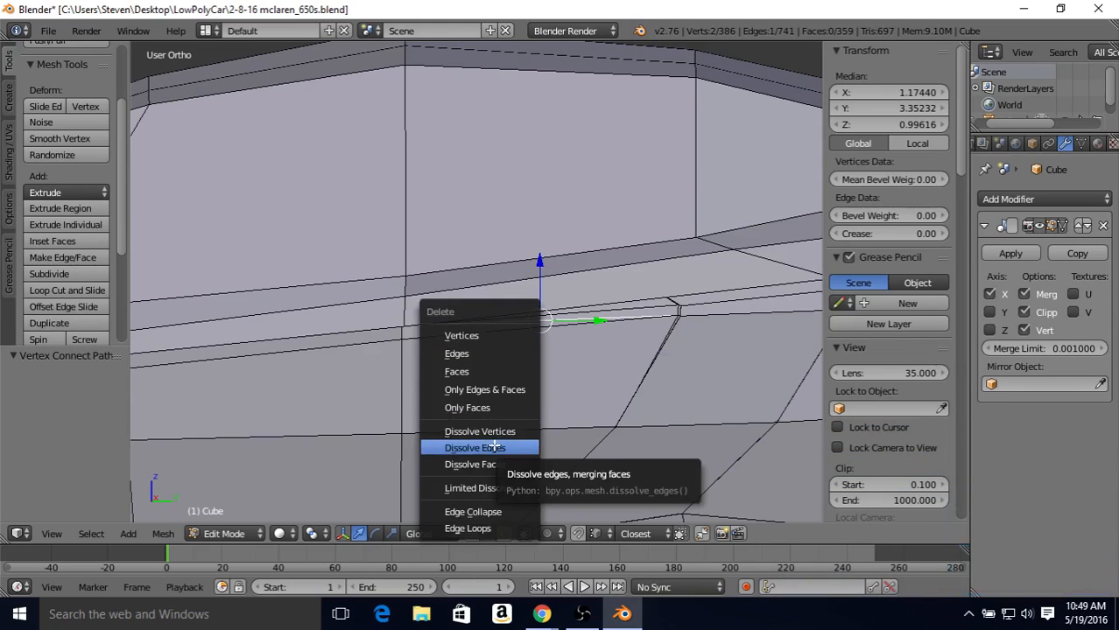
click(495, 447)
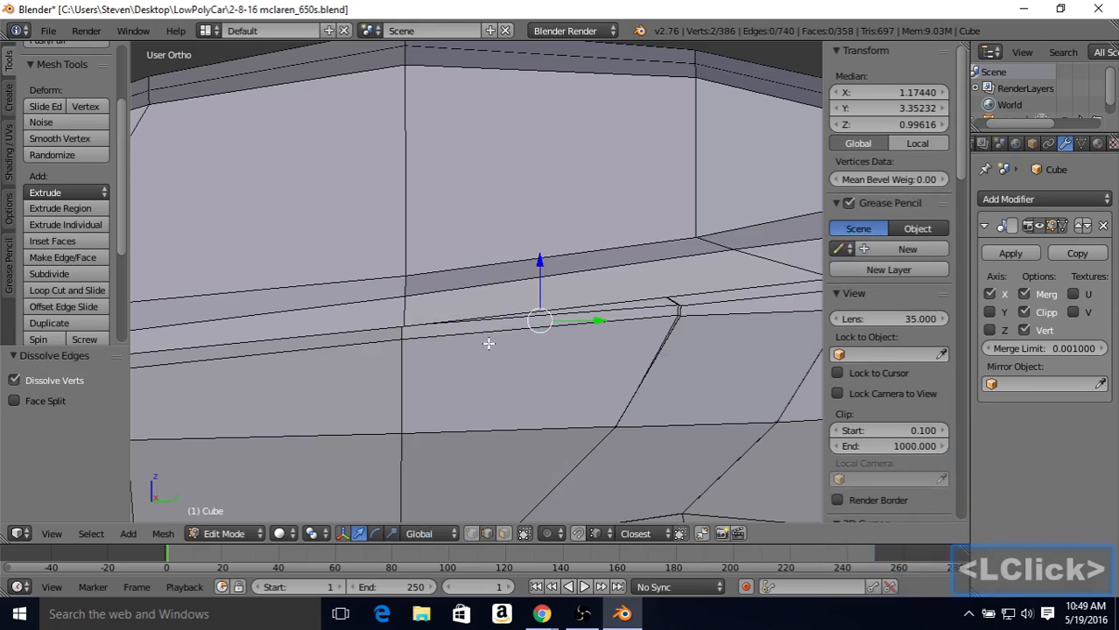
Step: Check the door crease in object mode and move the recessed vertex at the intake's upper front corner outward 0.019 along X
scroll(487, 341, down, 2)
middle_drag(487, 321, 532, 298)
key(Tab)
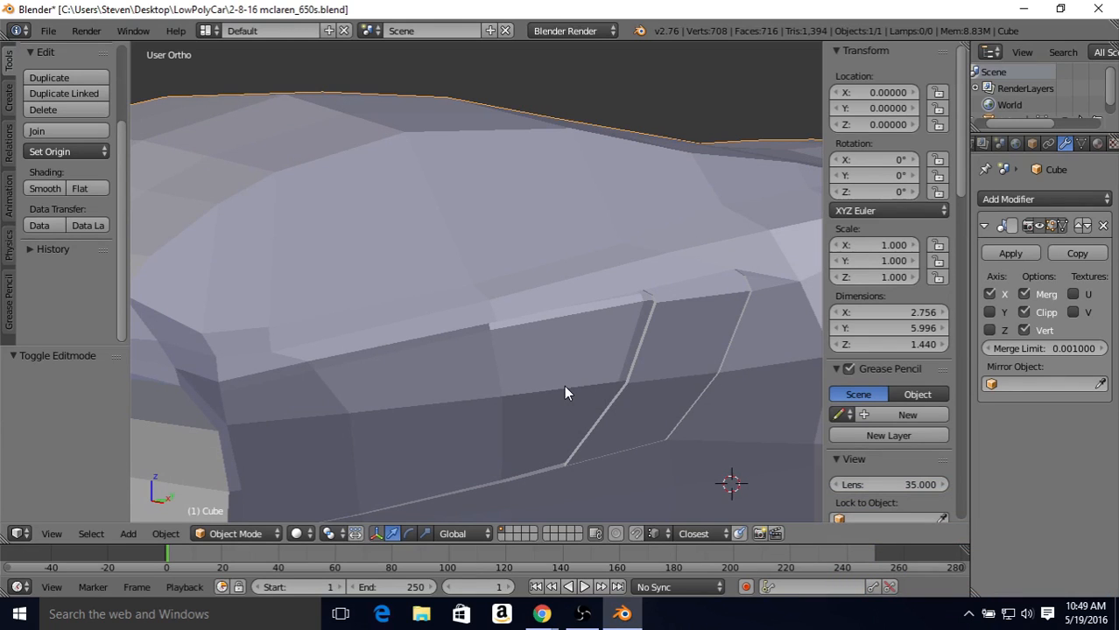
key(Tab)
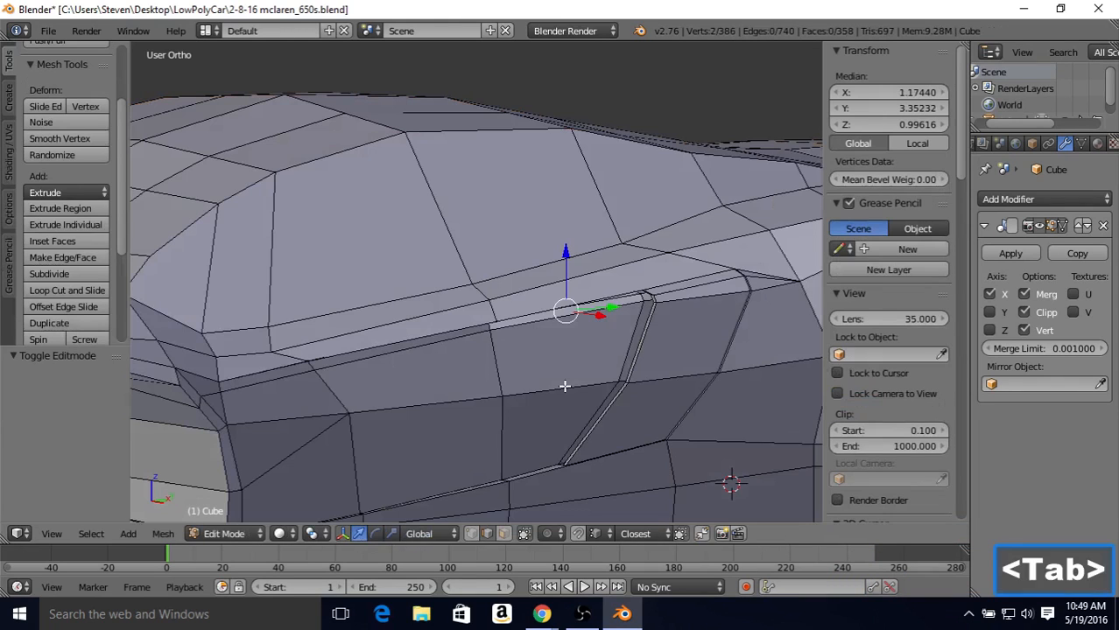
click(472, 533)
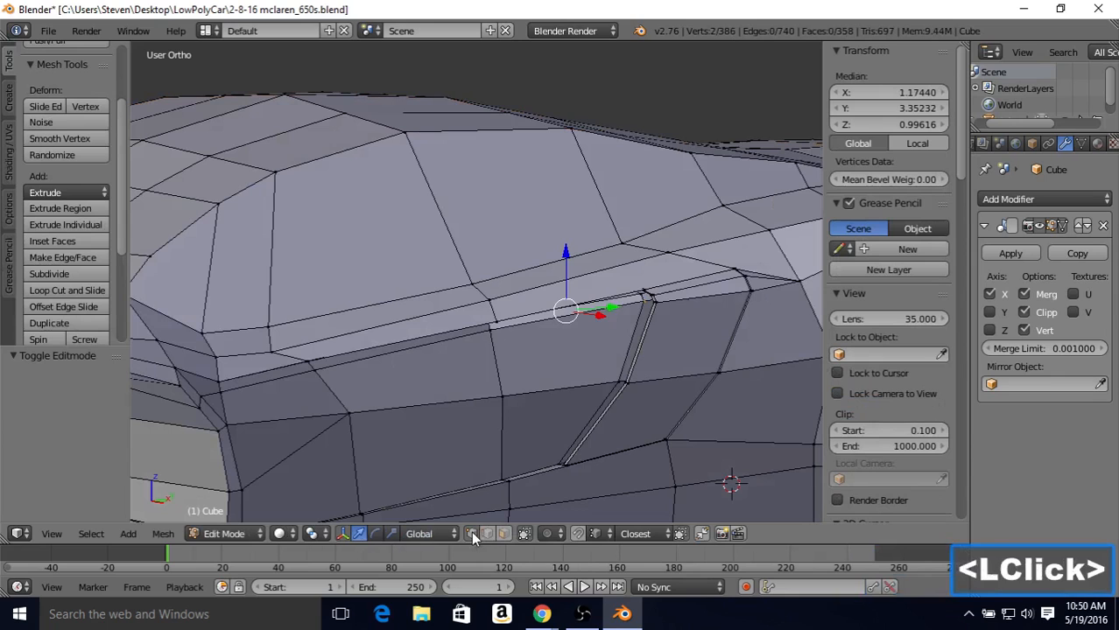
right_click(641, 295)
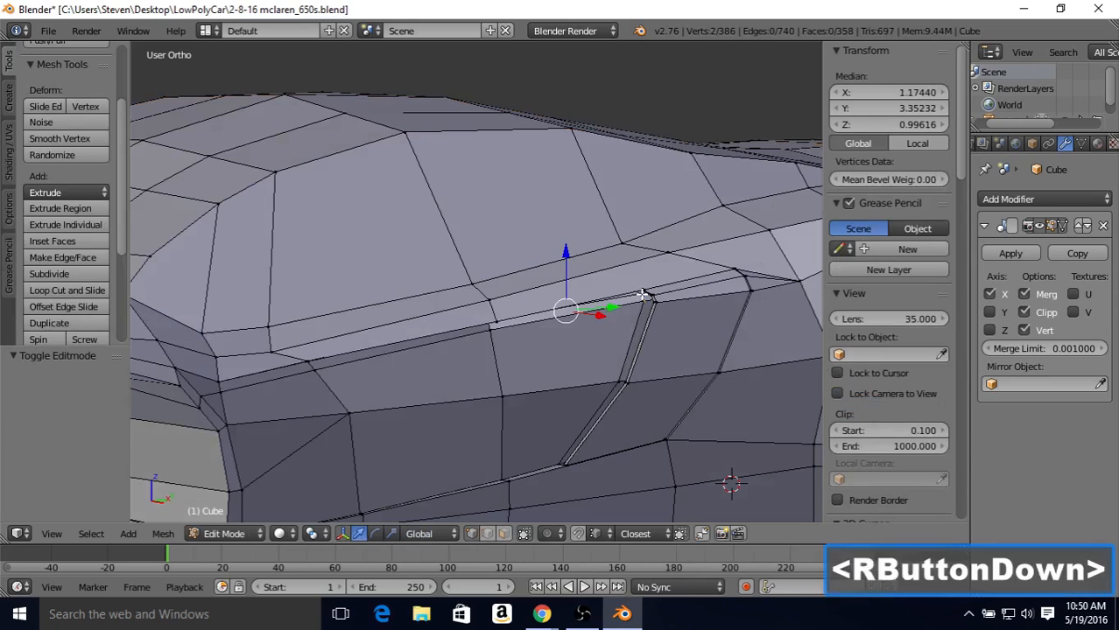
middle_drag(641, 295, 667, 310)
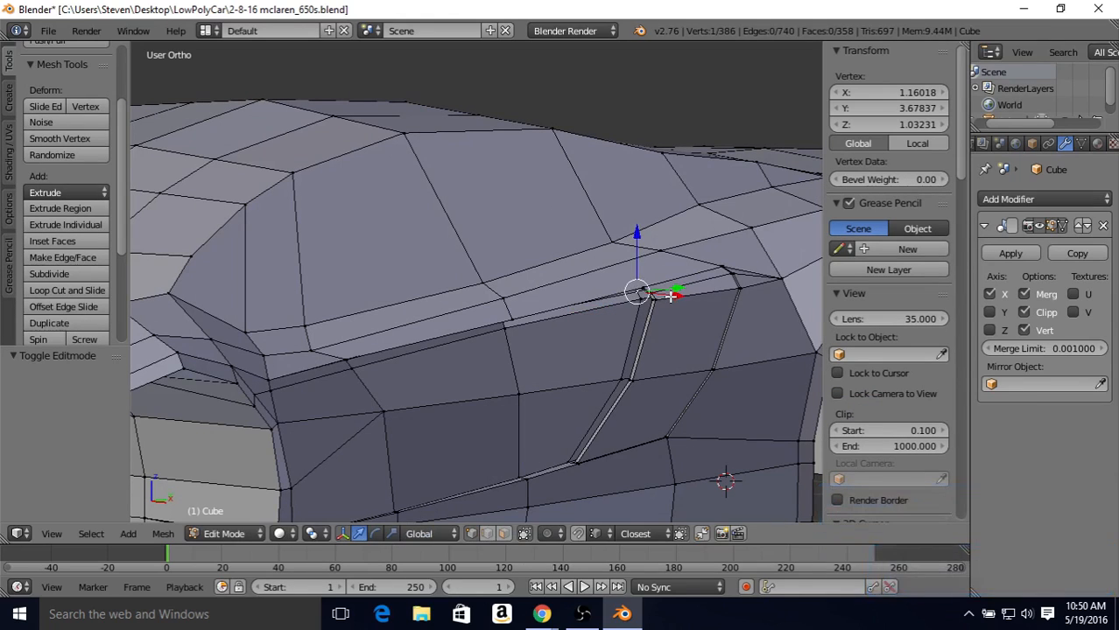
drag(670, 294, 638, 315)
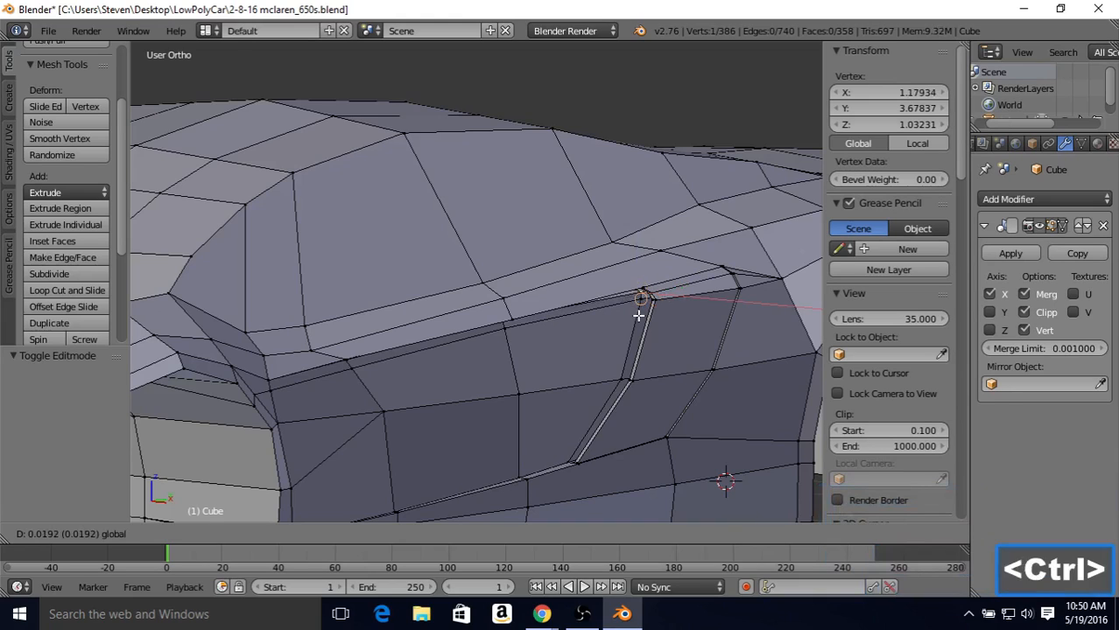
ctrl+click(638, 315)
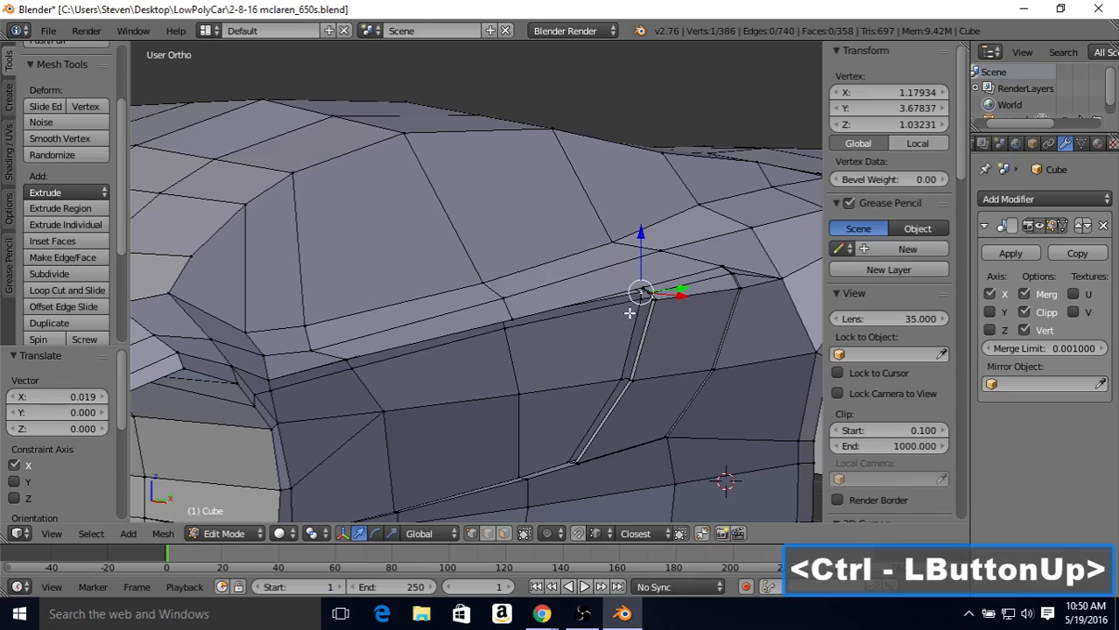
Step: Move the hidden recessed vertex just above it at the intake's upper front corner outward 0.036 along X, selecting it in wireframe
middle_drag(629, 314, 645, 295)
scroll(646, 326, up, 3)
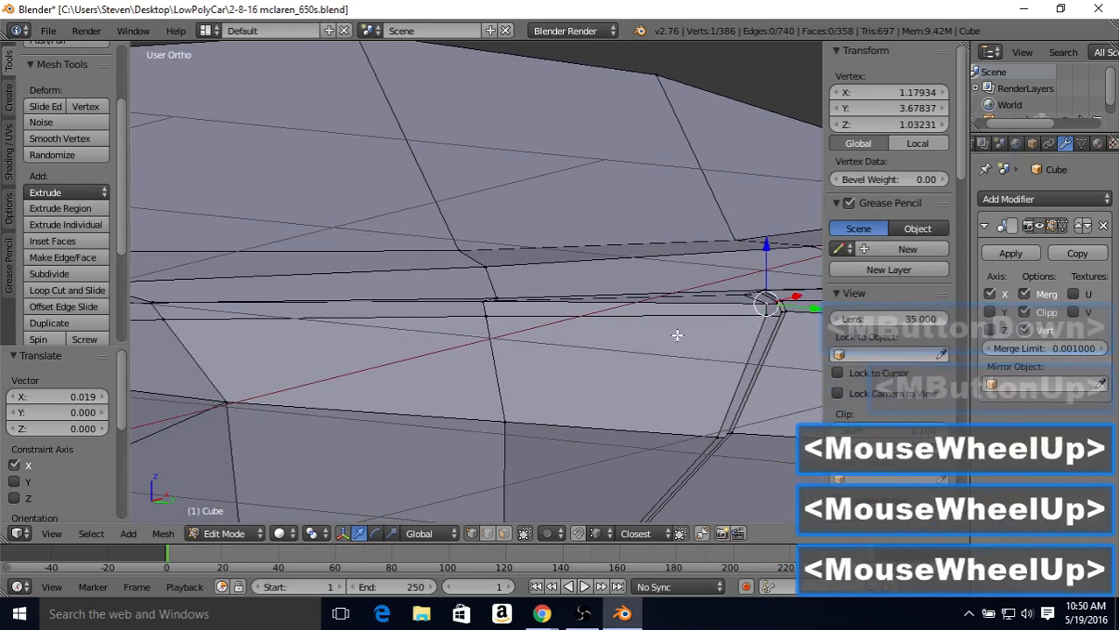
shift+middle_drag(676, 335, 612, 311)
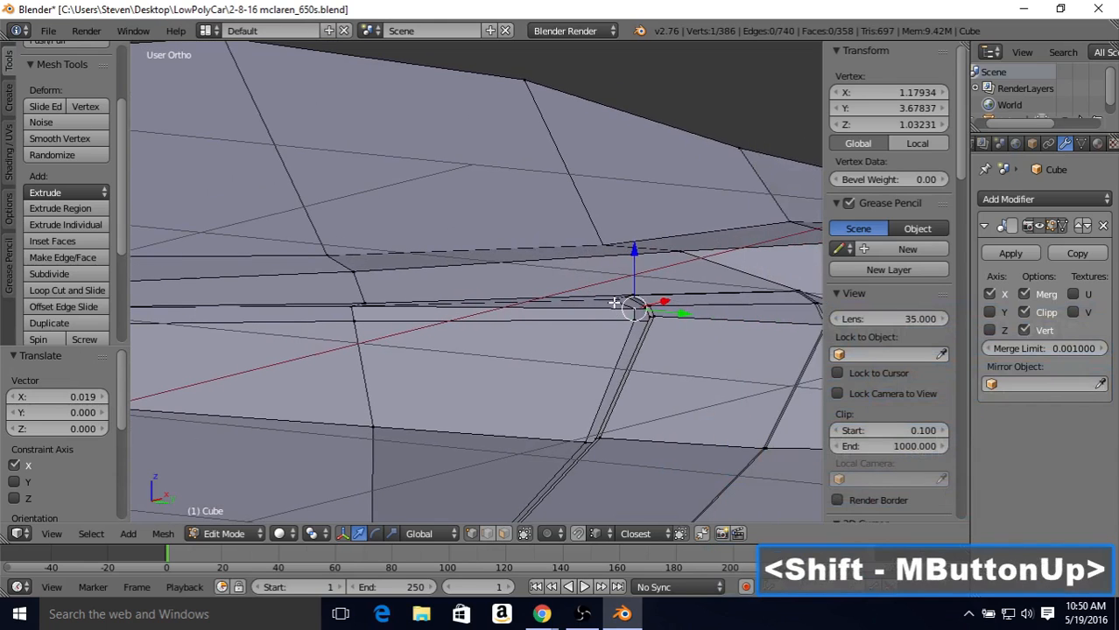
right_click(624, 301)
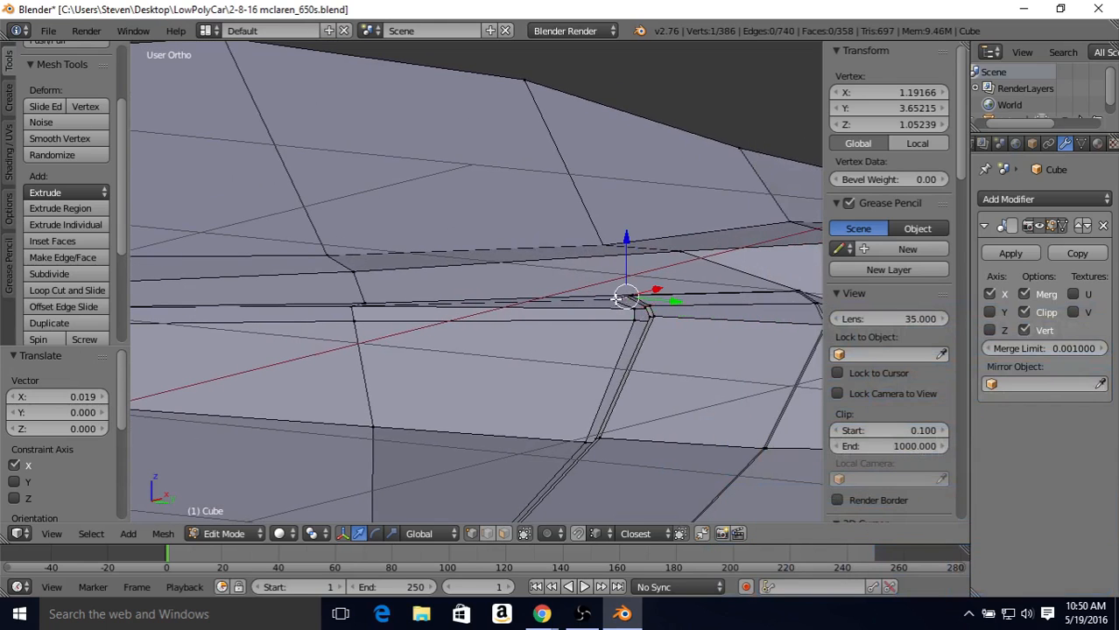
right_click(616, 299)
right_click(609, 300)
middle_drag(606, 304, 601, 312)
scroll(600, 311, up, 3)
right_click(711, 302)
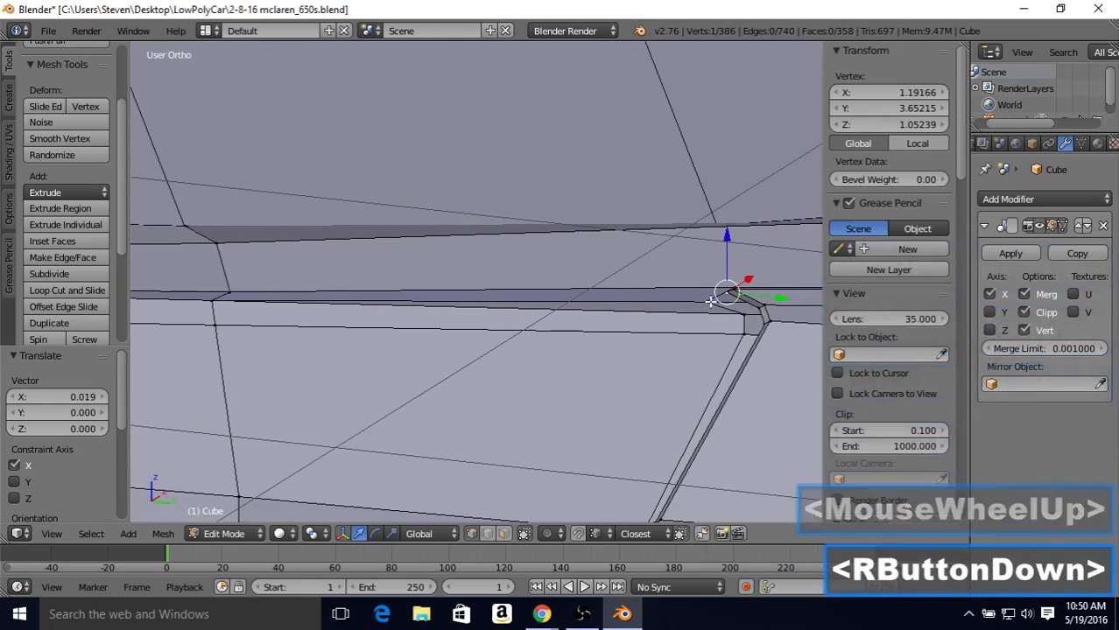
right_click(711, 302)
middle_drag(710, 302, 703, 321)
right_click(702, 322)
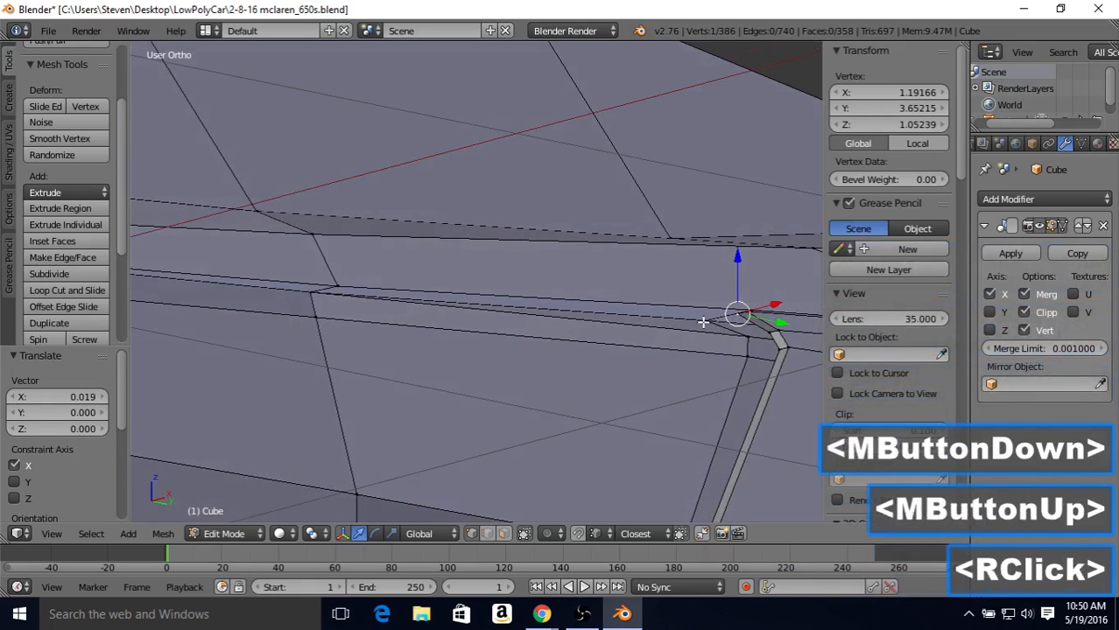
key(z)
right_click(705, 319)
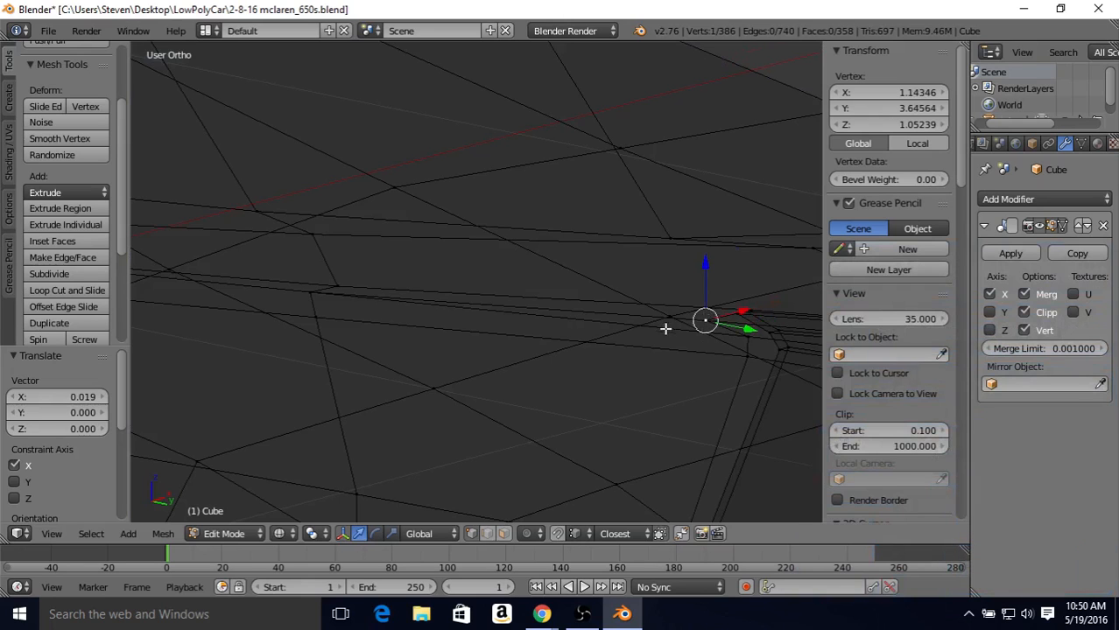
key(z)
scroll(655, 323, down, 1)
middle_drag(655, 324, 702, 310)
drag(702, 310, 686, 335)
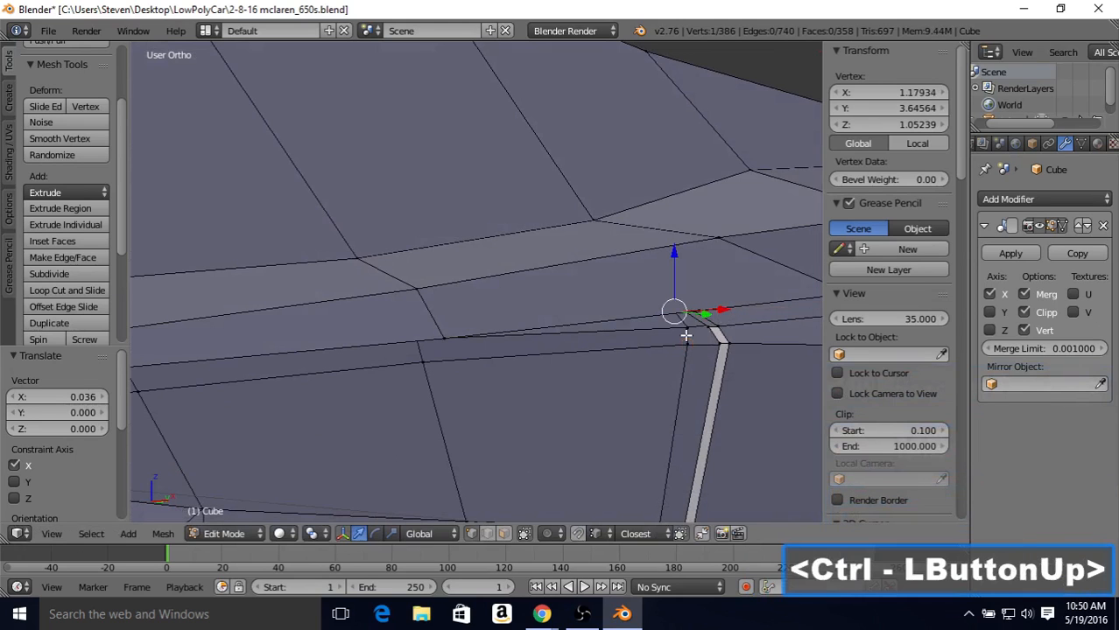
Step: Move the selected recessed vertex at the side intake's upper front corner inward along X to 1.17363 and check the shading in object mode
middle_drag(675, 354, 644, 316)
scroll(665, 350, down, 1)
key(Tab)
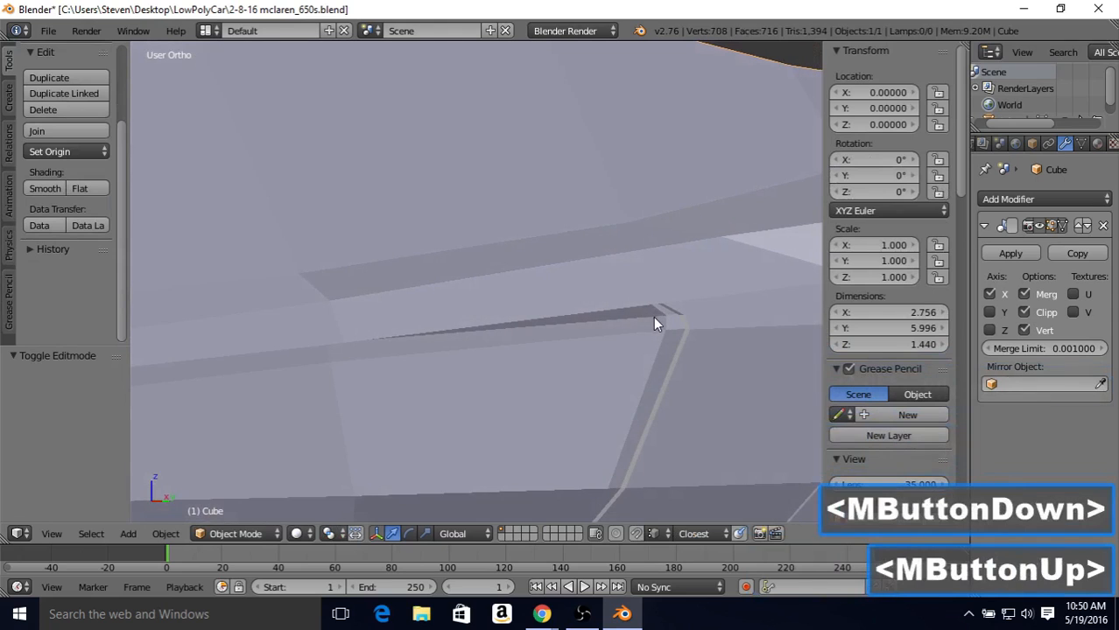
key(Tab)
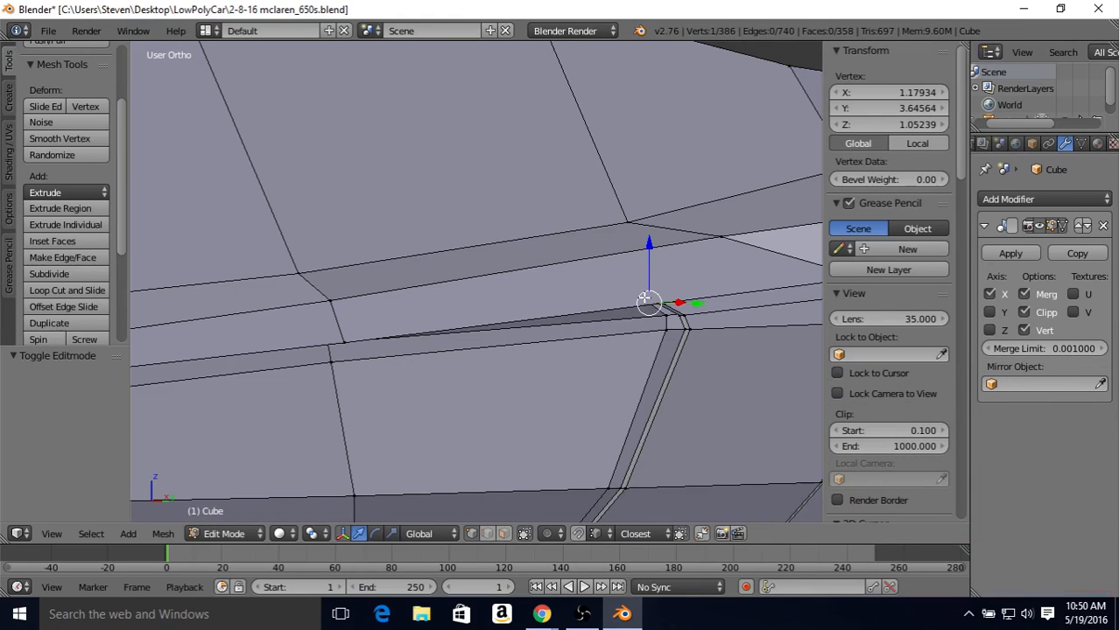
mouse_move(681, 291)
middle_down()
mouse_move(709, 301)
mouse_move(698, 304)
middle_up()
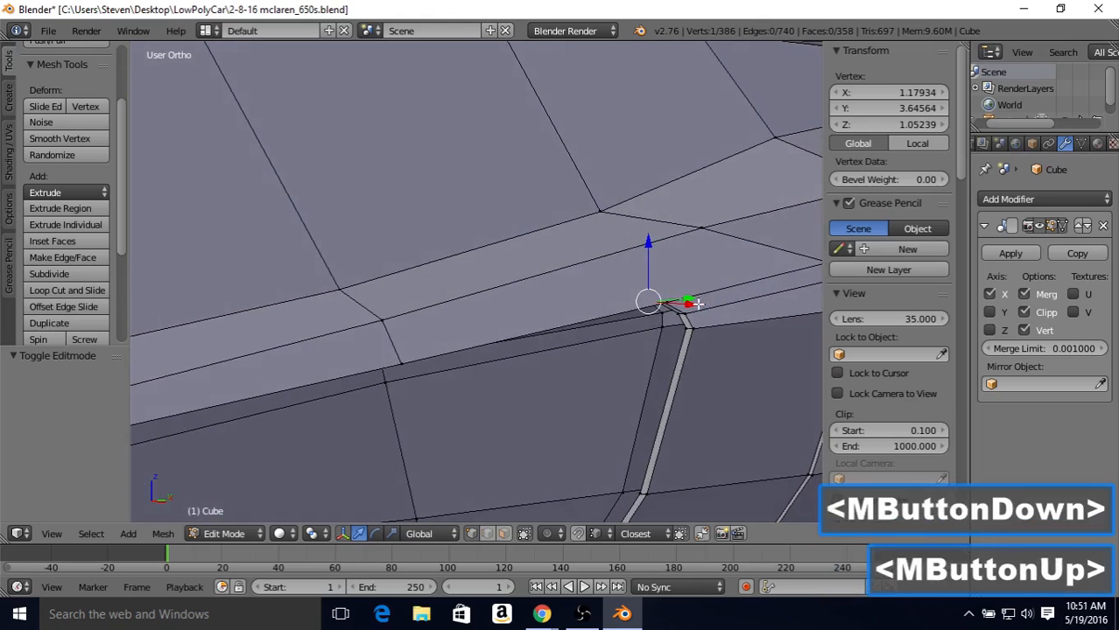
drag(691, 305, 690, 307)
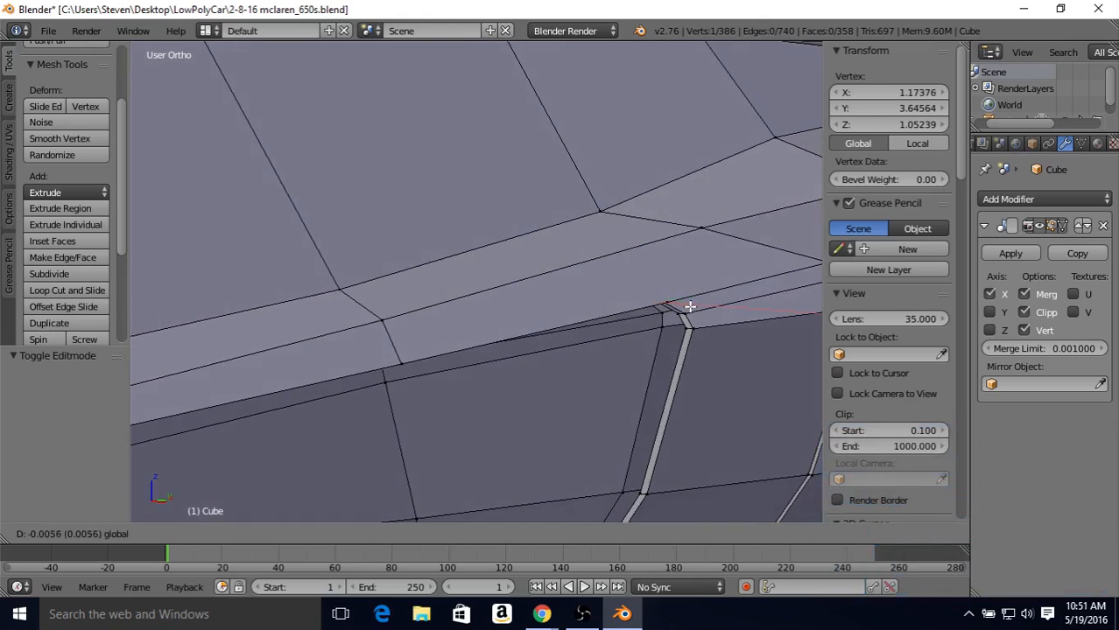
click(690, 306)
key(Tab)
middle_drag(643, 331, 610, 316)
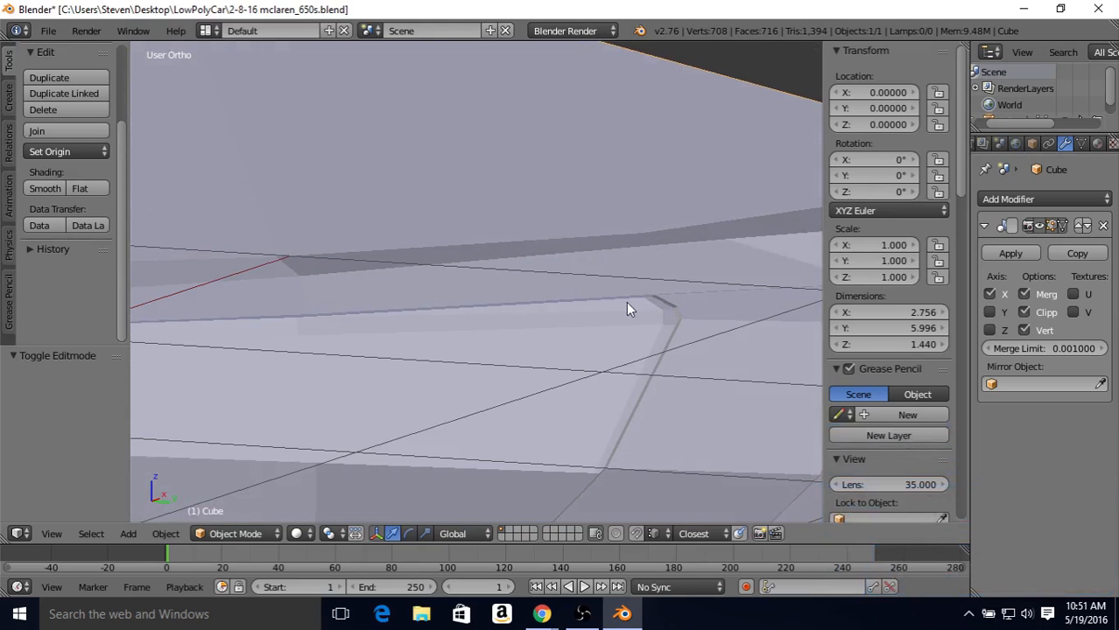
middle_drag(624, 312, 697, 282)
key(Tab)
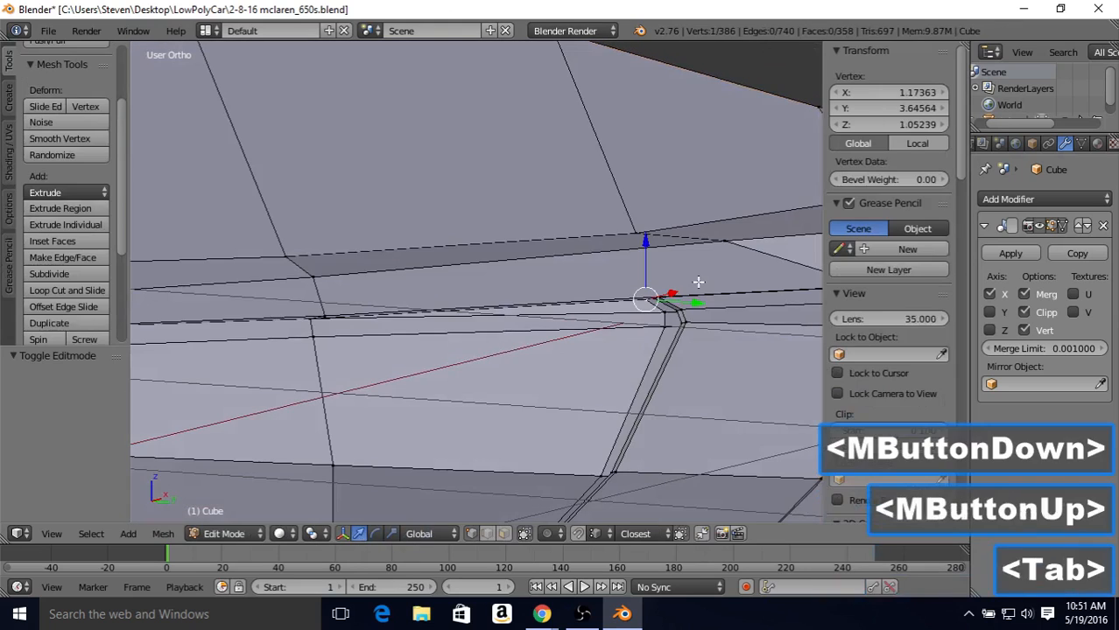
Step: Shift the recessed intake corner vertex further inward along X to 1.16337, checking the door crease in object mode between adjustments
drag(677, 290, 669, 292)
key(Tab)
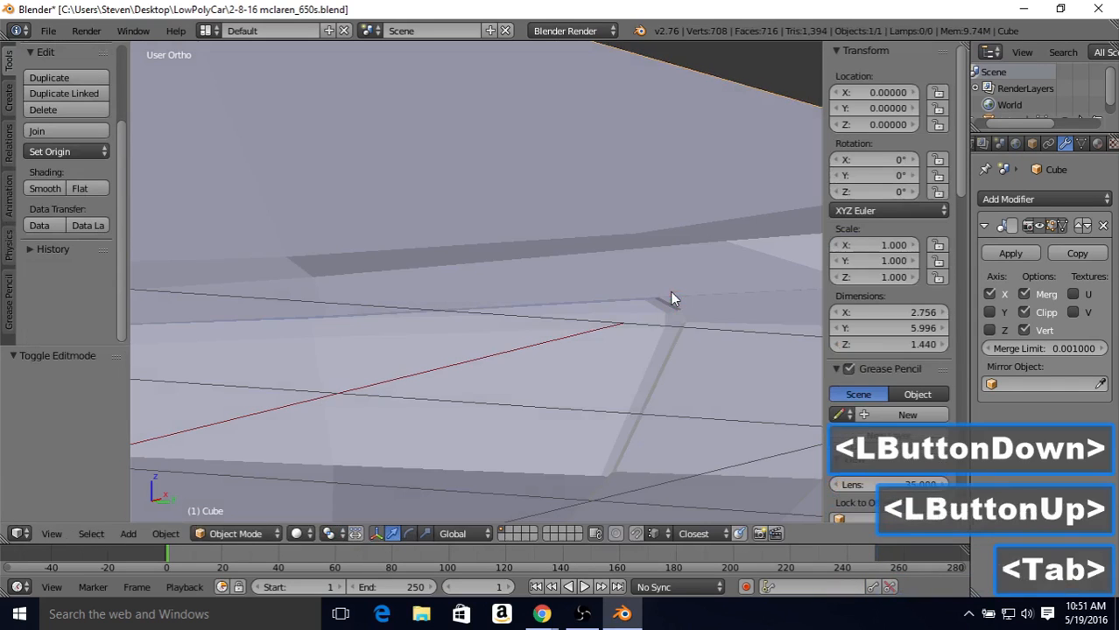
middle_drag(669, 293, 673, 307)
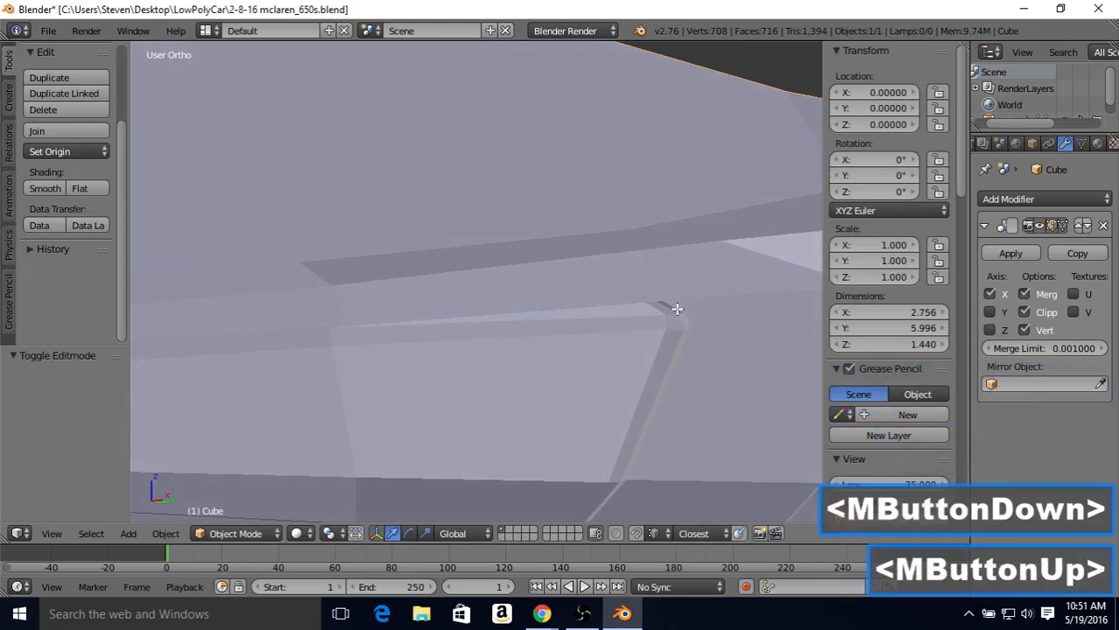
key(Tab)
drag(677, 295, 674, 294)
key(Tab)
middle_drag(674, 294, 673, 293)
key(Tab)
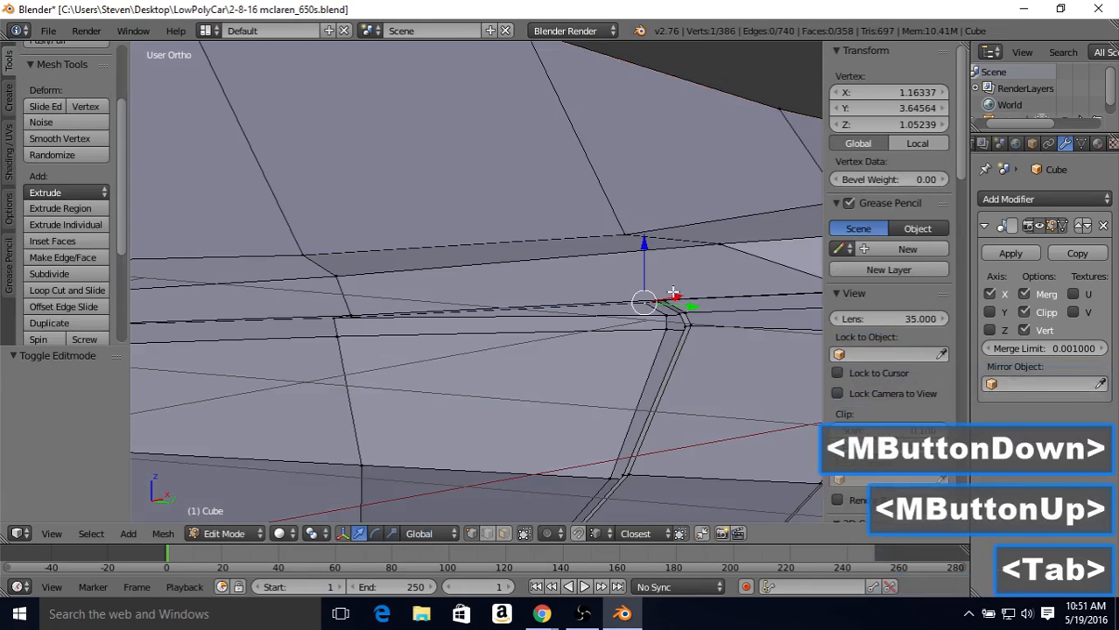
Step: Nudge the recessed intake corner vertex outward along X to 1.16757 and inspect the crease without the mesh edges
drag(673, 294, 674, 299)
key(Tab)
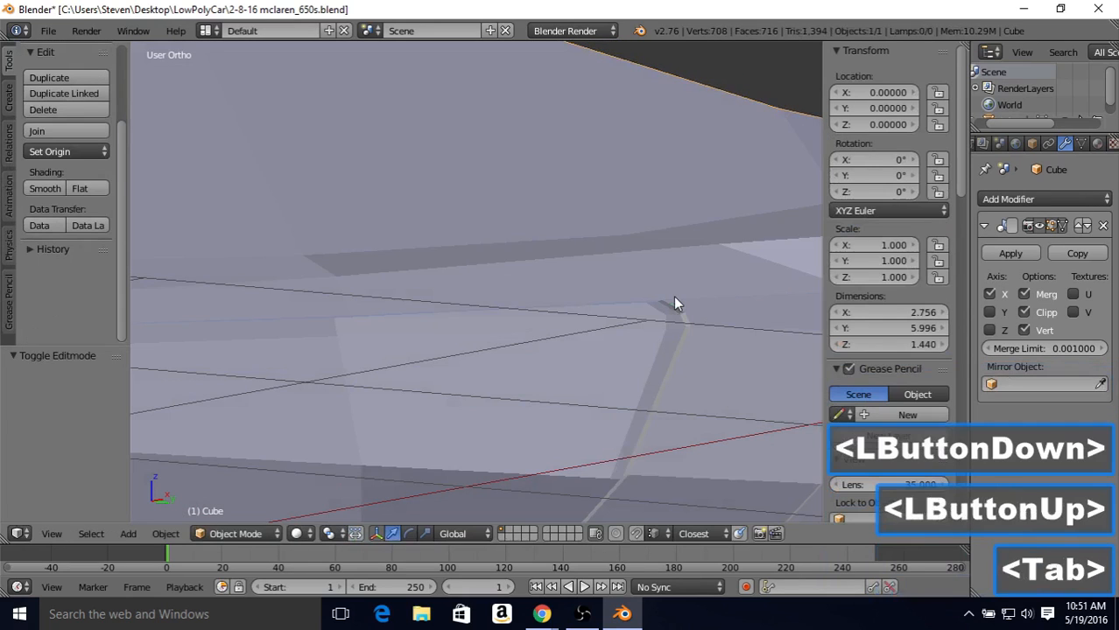
middle_drag(673, 295, 670, 306)
key(Tab)
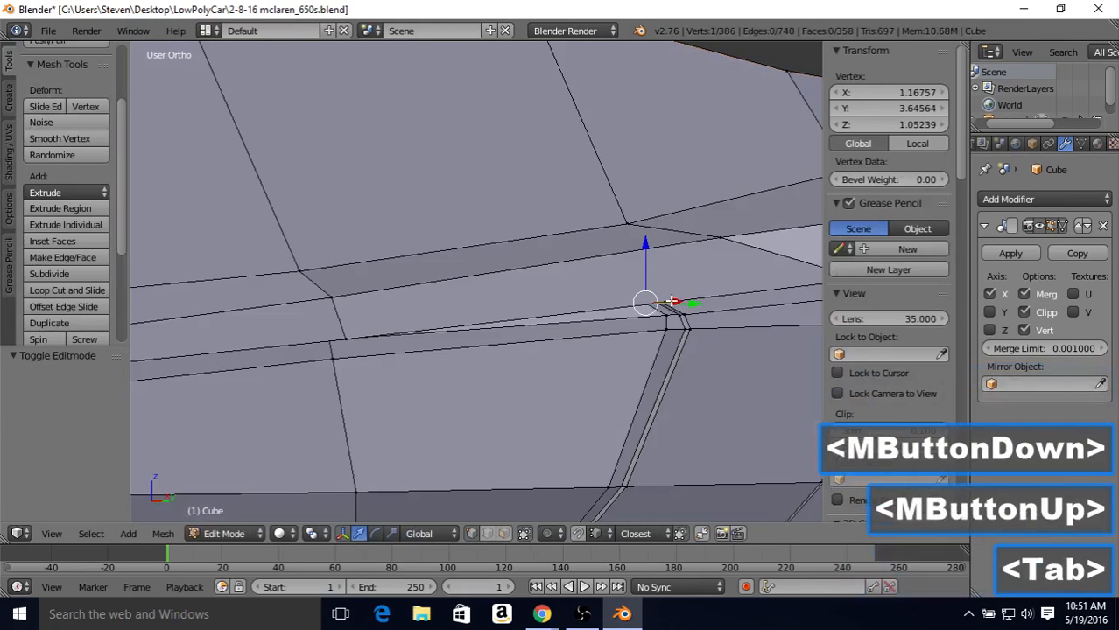
Step: Move the recessed intake corner vertex inward along X to 1.15813 and compare the surface in object mode
drag(671, 302, 666, 297)
key(Tab)
key(Tab)
key(Tab)
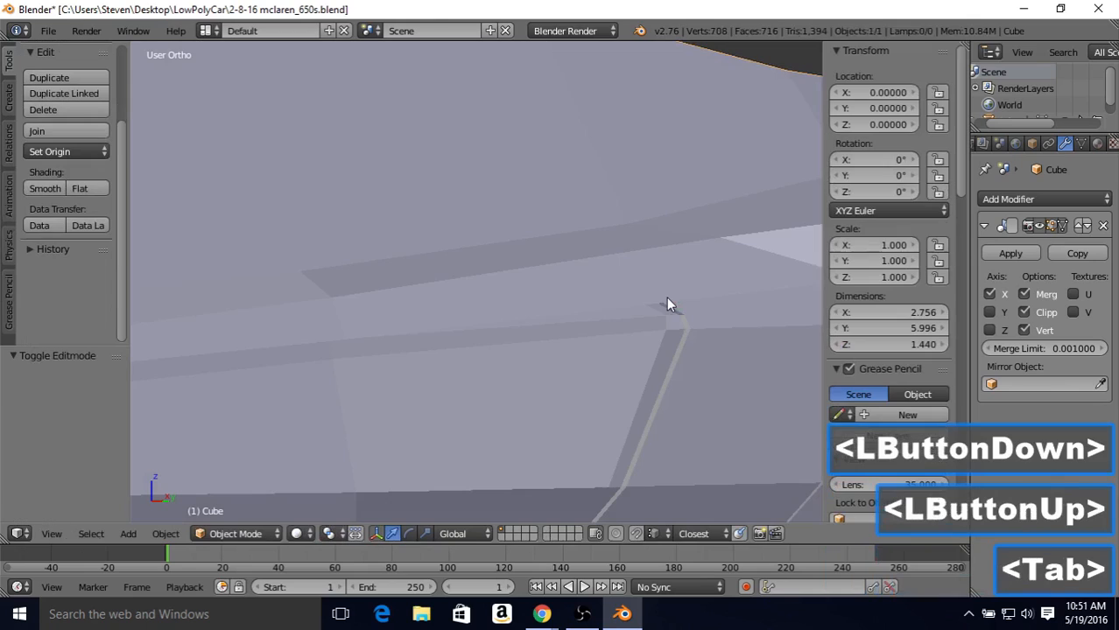
Step: Fine-tune the recessed intake corner vertex along X to 1.16507, checking the corner's shading from several angles in object mode
key(Tab)
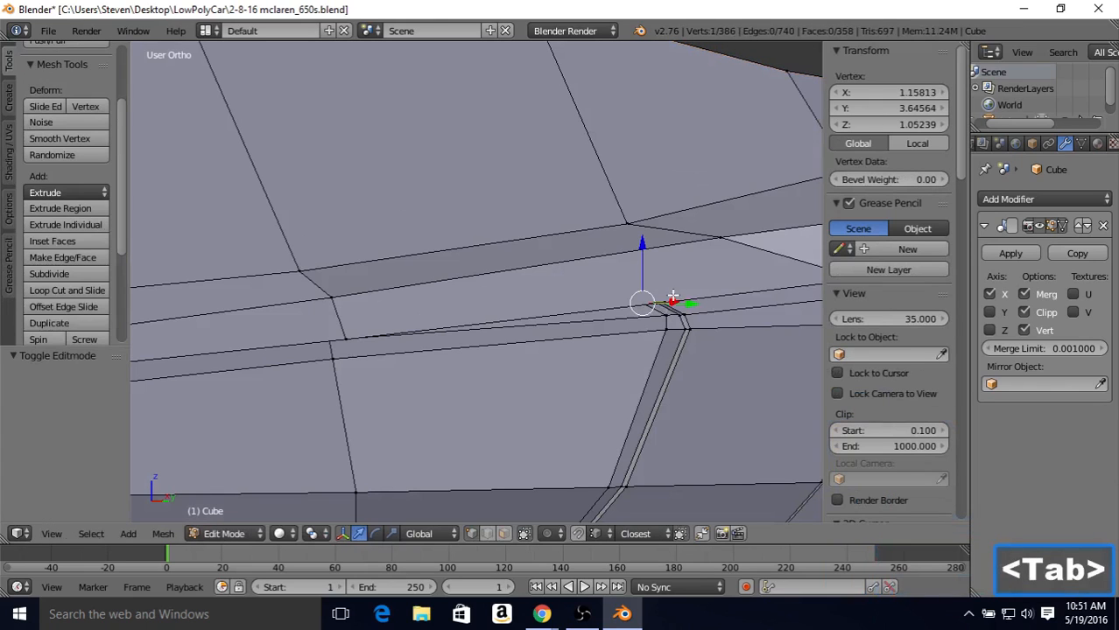
middle_drag(654, 291, 671, 306)
drag(670, 302, 648, 294)
key(Tab)
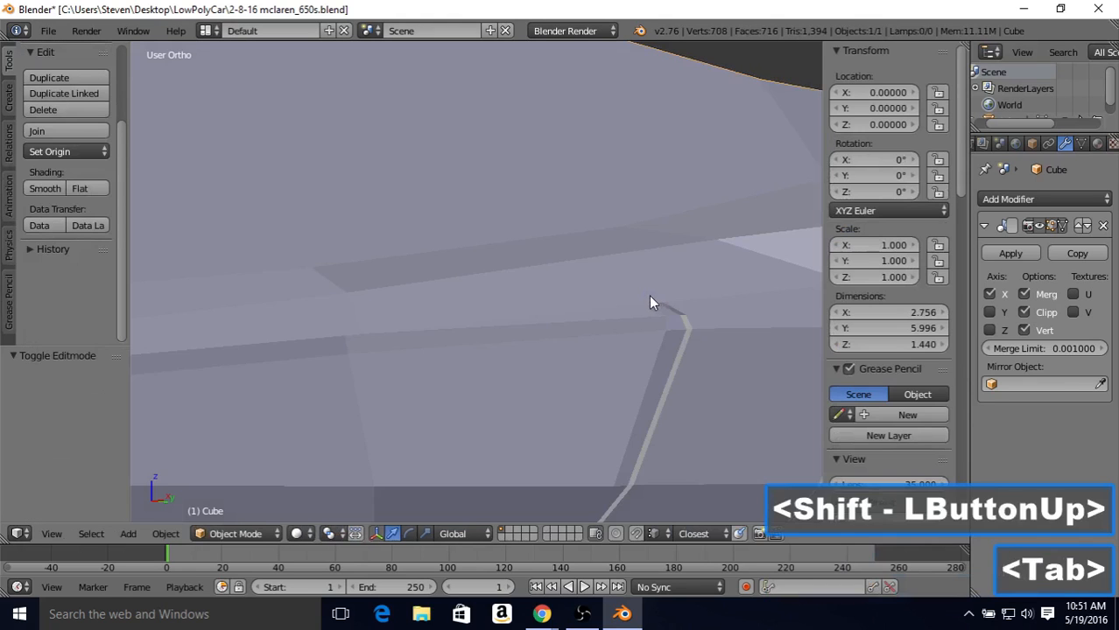
scroll(647, 296, down, 2)
middle_drag(647, 297, 674, 302)
scroll(639, 298, up, 5)
key(Tab)
scroll(645, 307, down, 1)
drag(681, 303, 672, 302)
key(Tab)
scroll(684, 313, down, 2)
middle_drag(684, 307, 664, 302)
scroll(664, 302, up, 2)
Step: Move the recessed intake corner vertex outward along X to 1.17173 and check the door and intake in object mode
key(Tab)
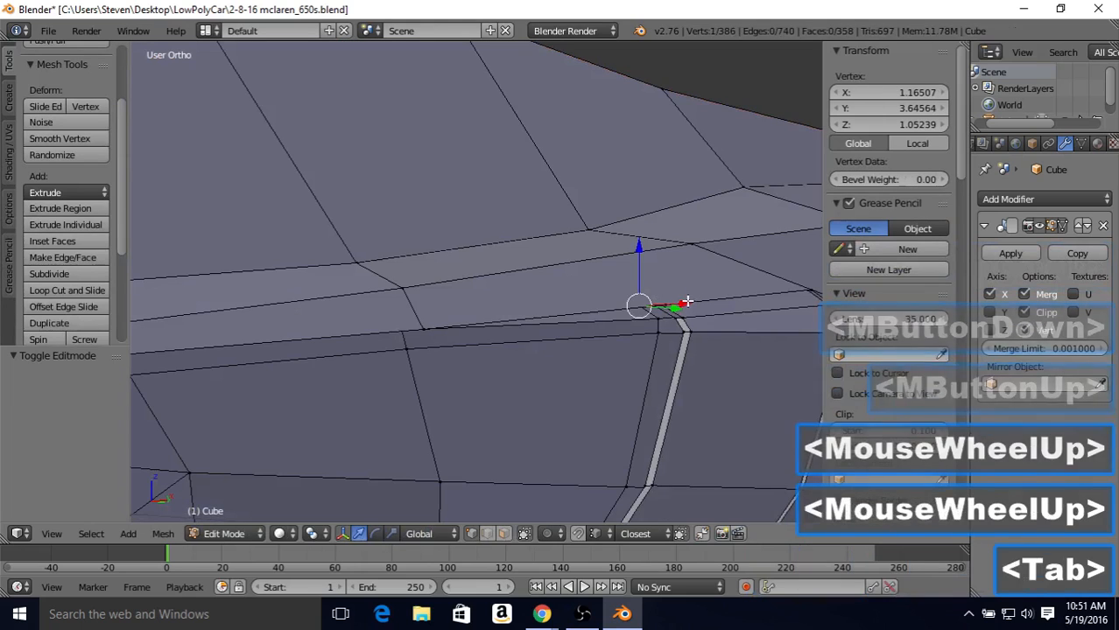
drag(690, 302, 688, 303)
key(Tab)
scroll(688, 303, down, 2)
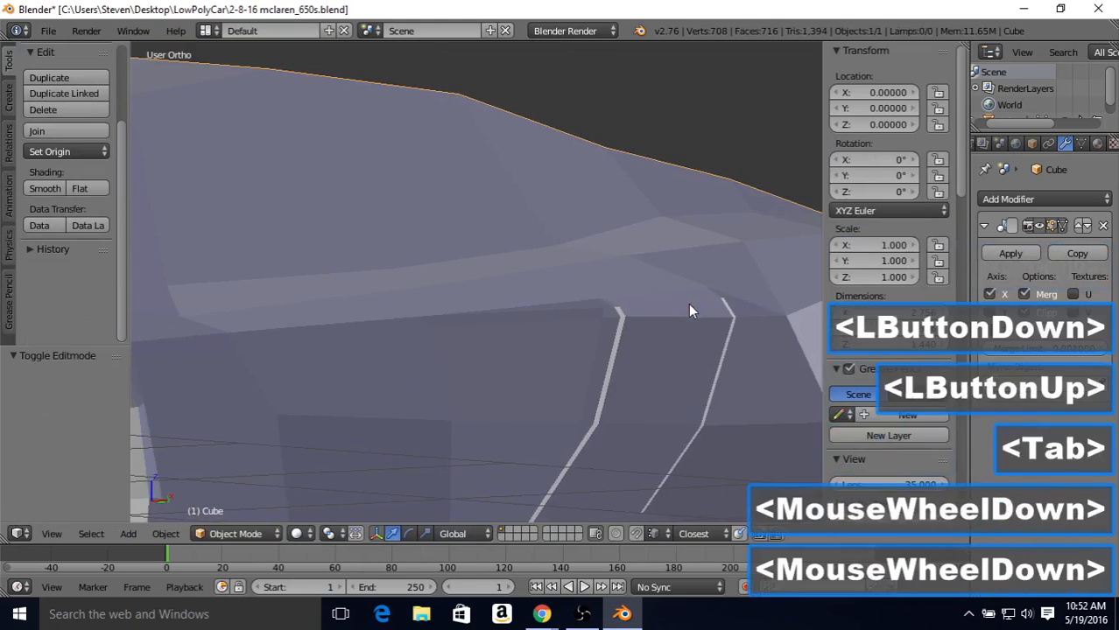
middle_drag(688, 303, 635, 293)
Step: Pull the recessed intake corner vertex back inward along X to 1.16657 and review the body side in object mode
key(Tab)
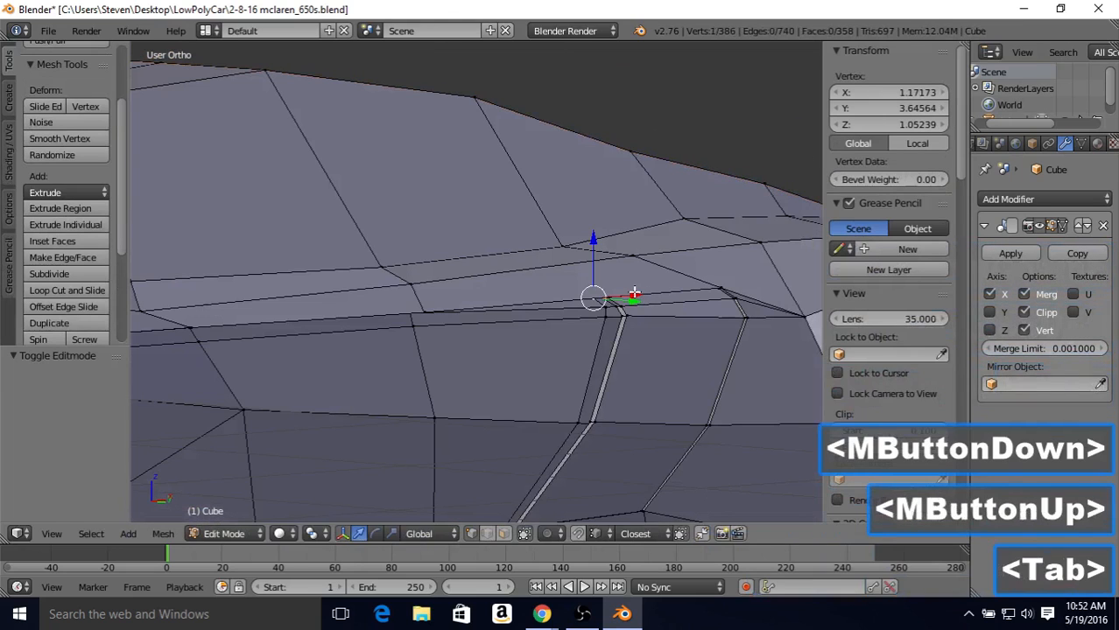
drag(634, 292, 631, 290)
key(Tab)
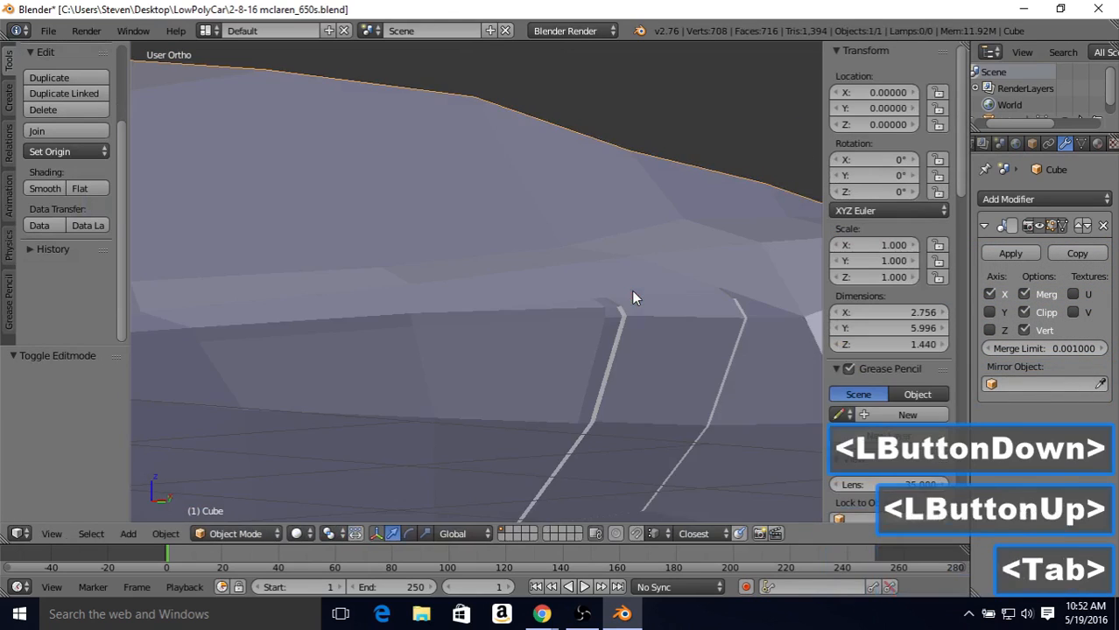
middle_drag(631, 289, 499, 304)
scroll(550, 307, down, 1)
Step: Move the recessed intake corner vertex slightly outward along X to 1.17018 and check the corner from the front in object mode
key(Tab)
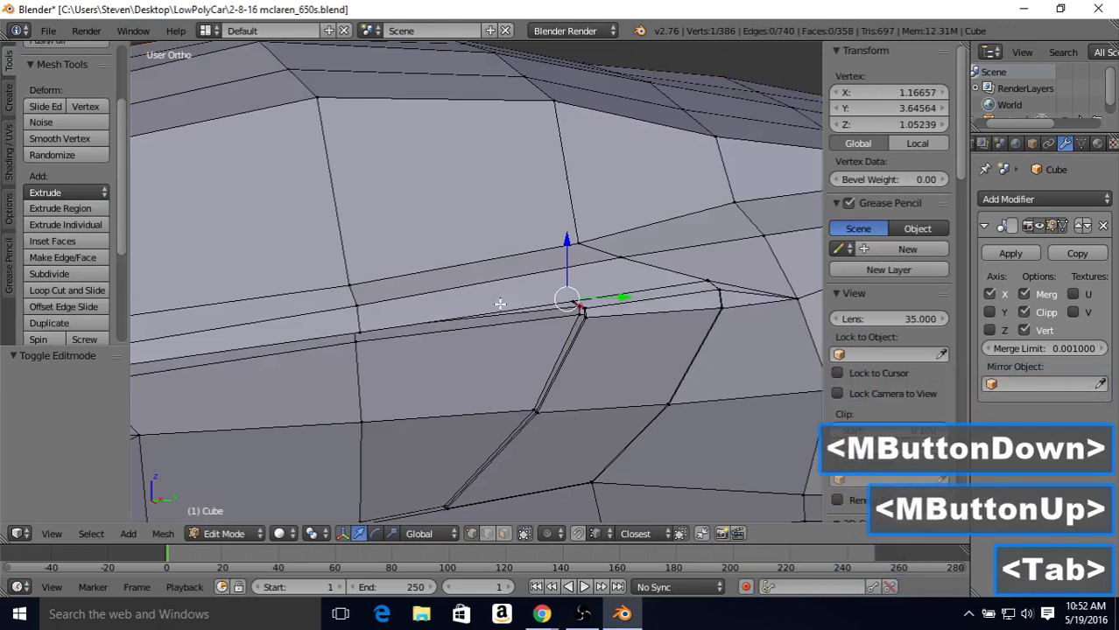
middle_drag(605, 290, 613, 294)
drag(613, 295, 614, 297)
key(Tab)
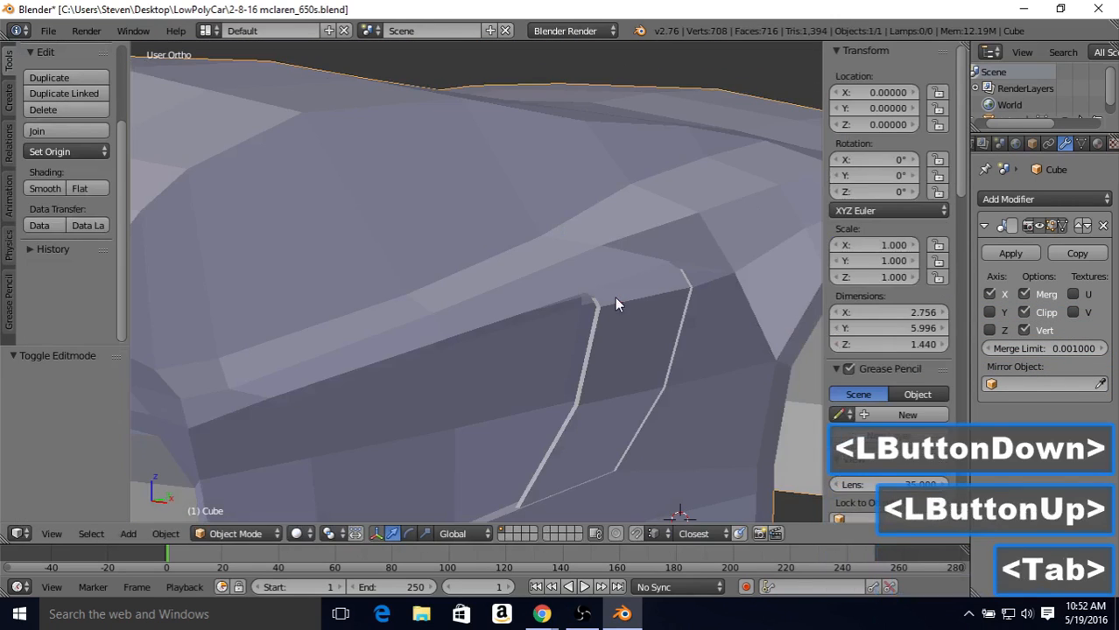
mouse_move(614, 297)
middle_down()
mouse_move(608, 280)
mouse_move(618, 301)
middle_up()
scroll(618, 300, up, 1)
Step: Set the recessed intake corner vertex's final position by moving it outward along X to 1.17535, and check the whole side in object mode
key(Tab)
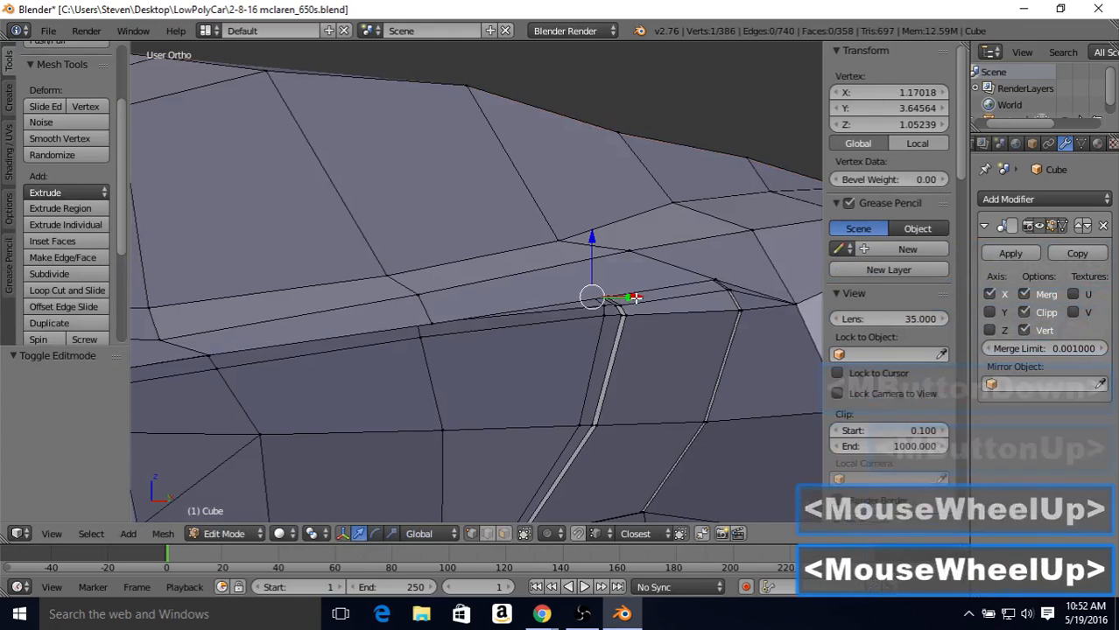
drag(630, 300, 637, 306)
key(Tab)
scroll(637, 302, down, 1)
middle_drag(635, 302, 557, 297)
key(Tab)
scroll(506, 305, down, 2)
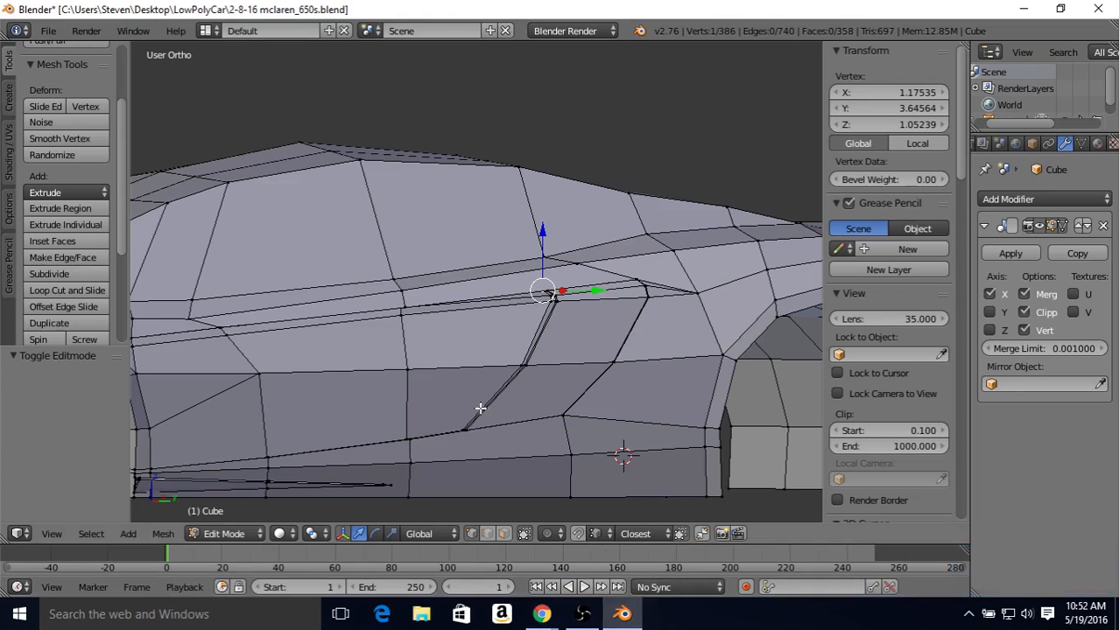
Step: Switch to face selection and select the seven door faces between the front wheel arch and the side intake
click(503, 533)
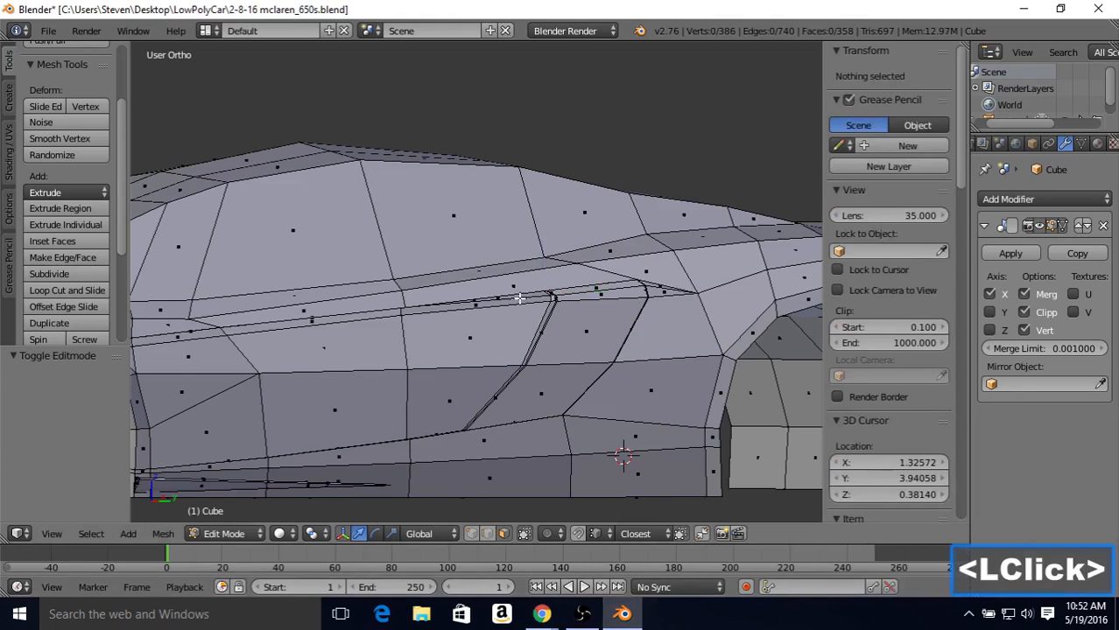
right_click(499, 317)
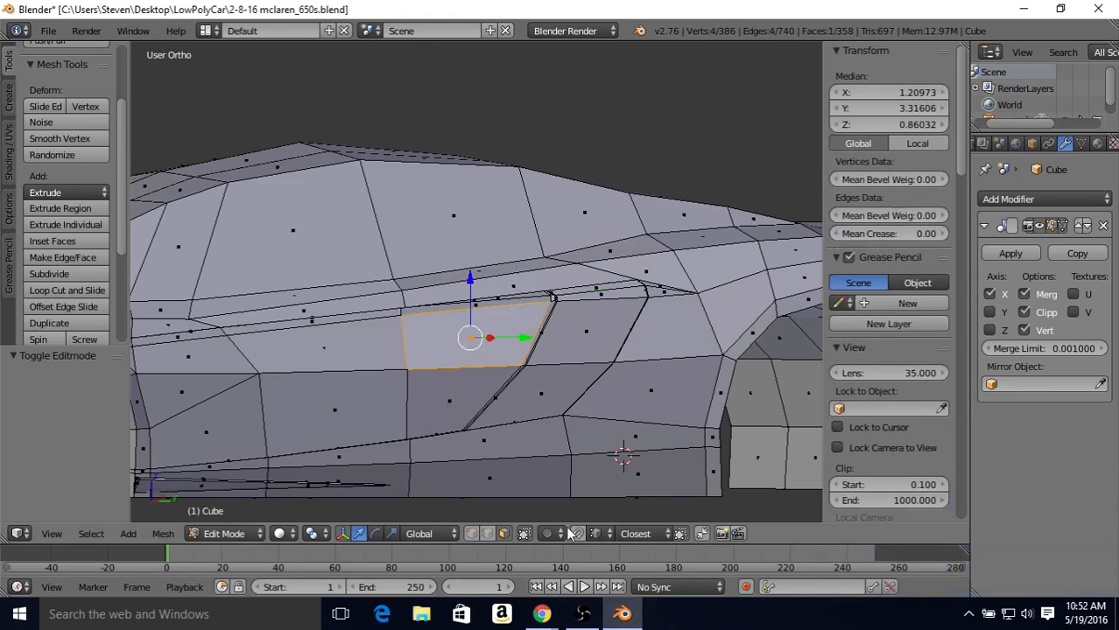
shift+right_click(446, 394)
shift+right_click(326, 348)
shift+right_click(335, 408)
shift+right_click(197, 355)
shift+right_click(213, 426)
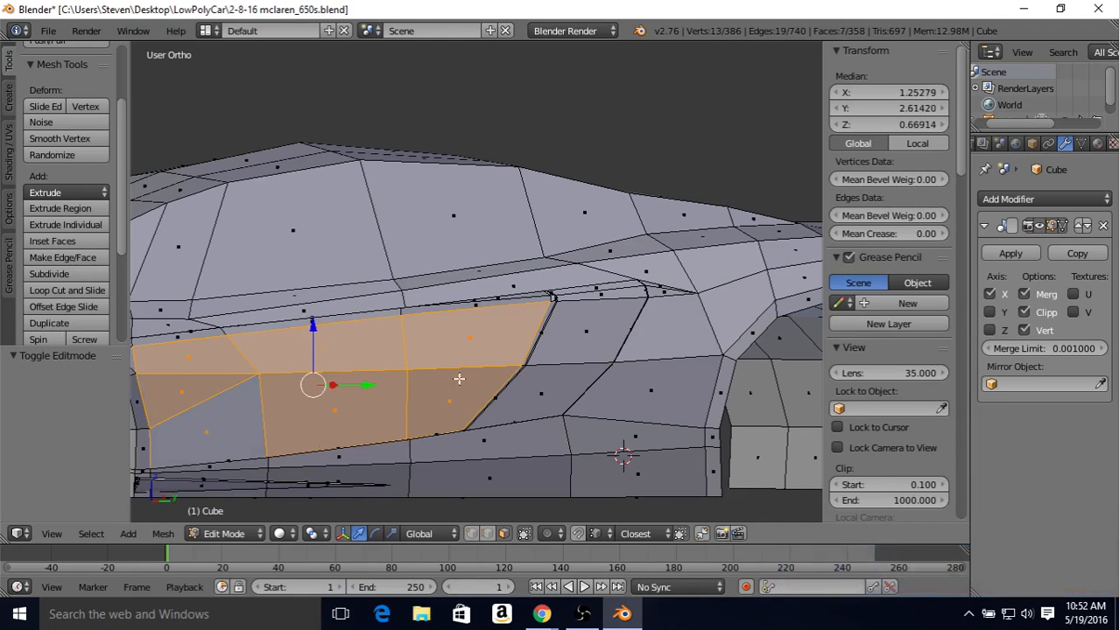
Step: Extrude the selected door faces in place with zero offset
shift+middle_drag(425, 363, 495, 331)
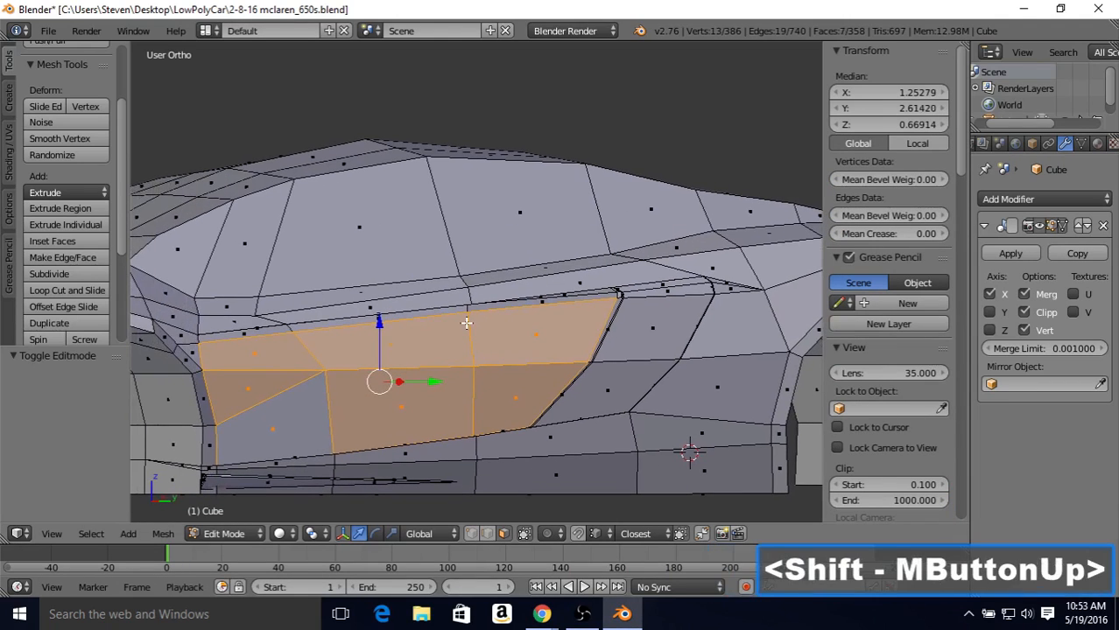
key(e)
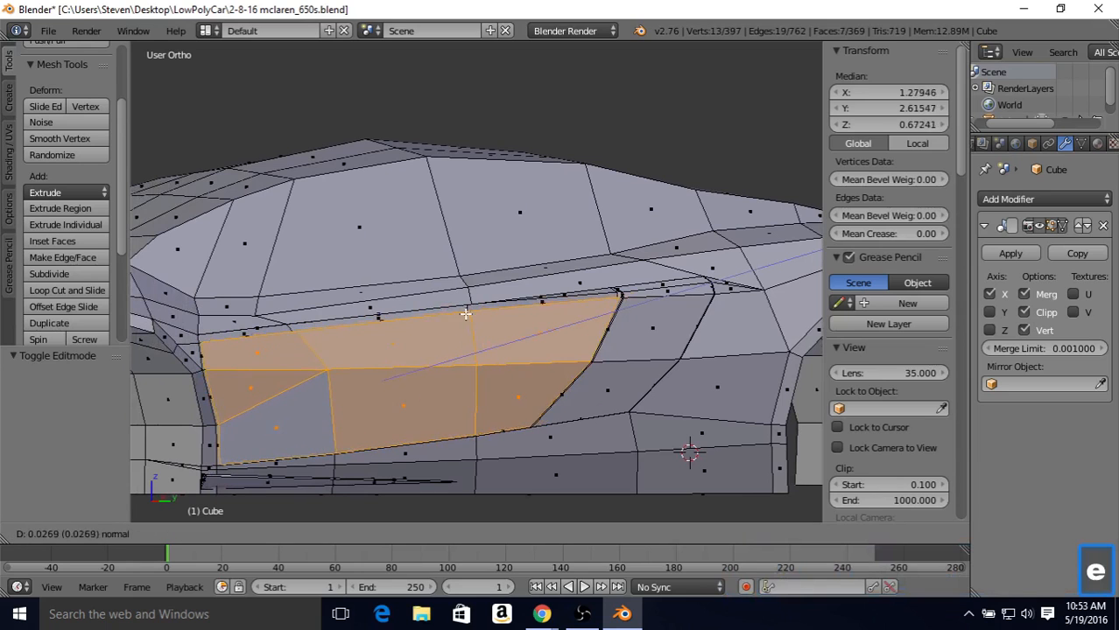
right_click(449, 258)
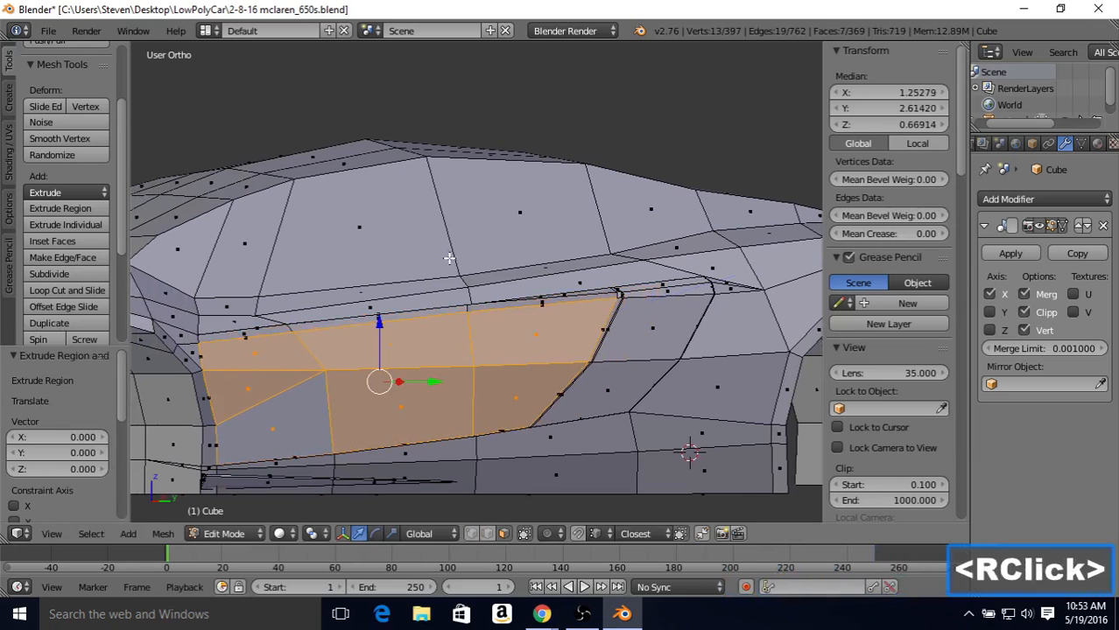
Step: Rotate the extruded door faces 0.265° about the global Z axis
middle_drag(449, 281, 461, 291)
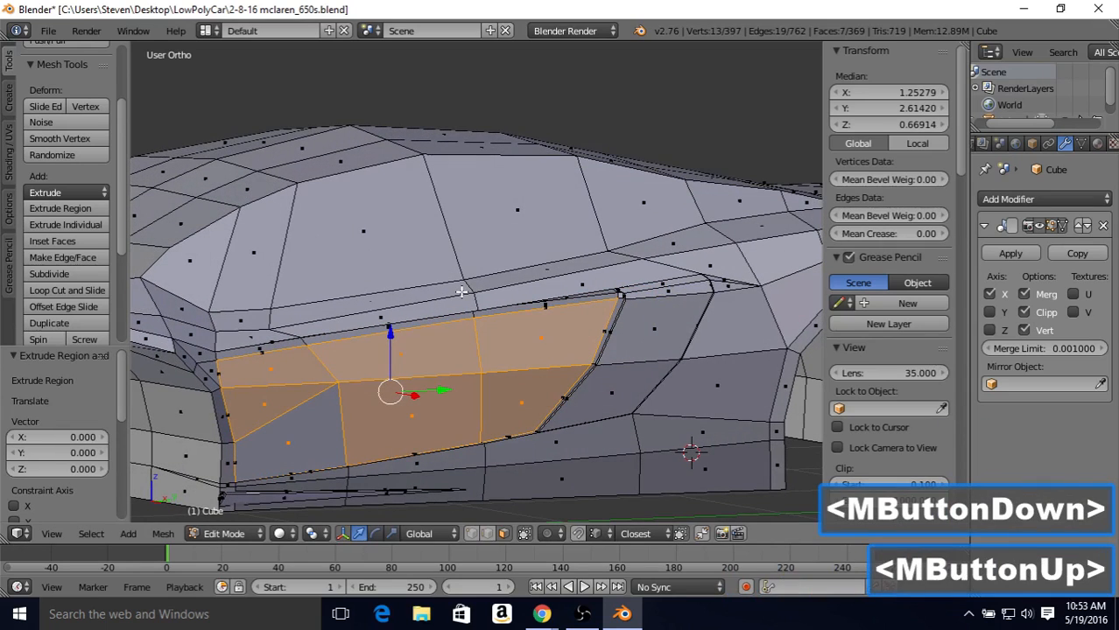
key(r)
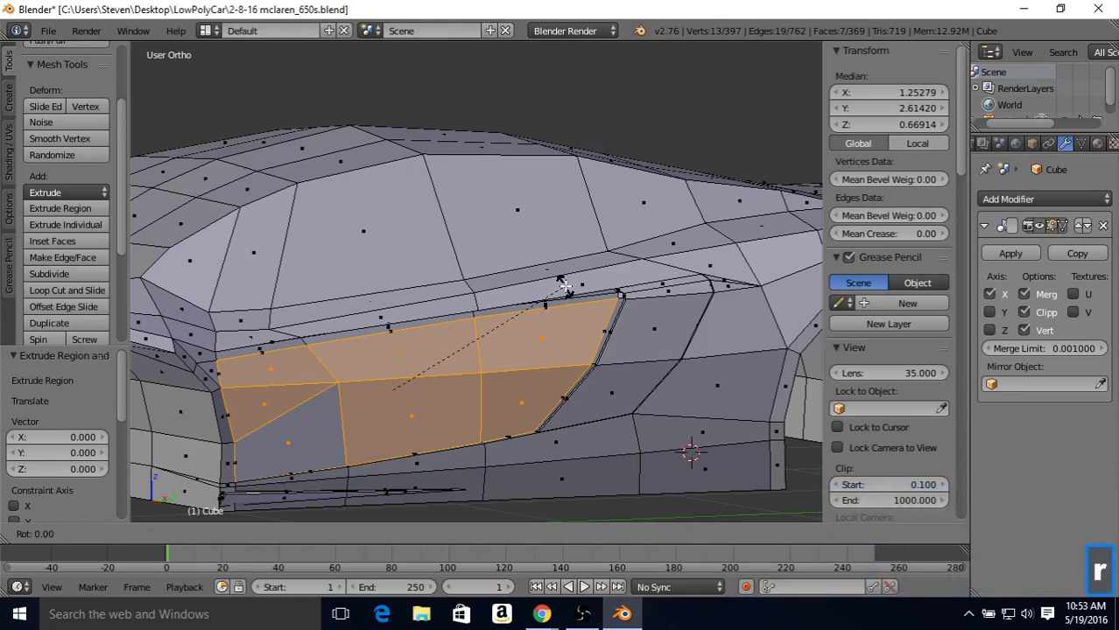
key(z)
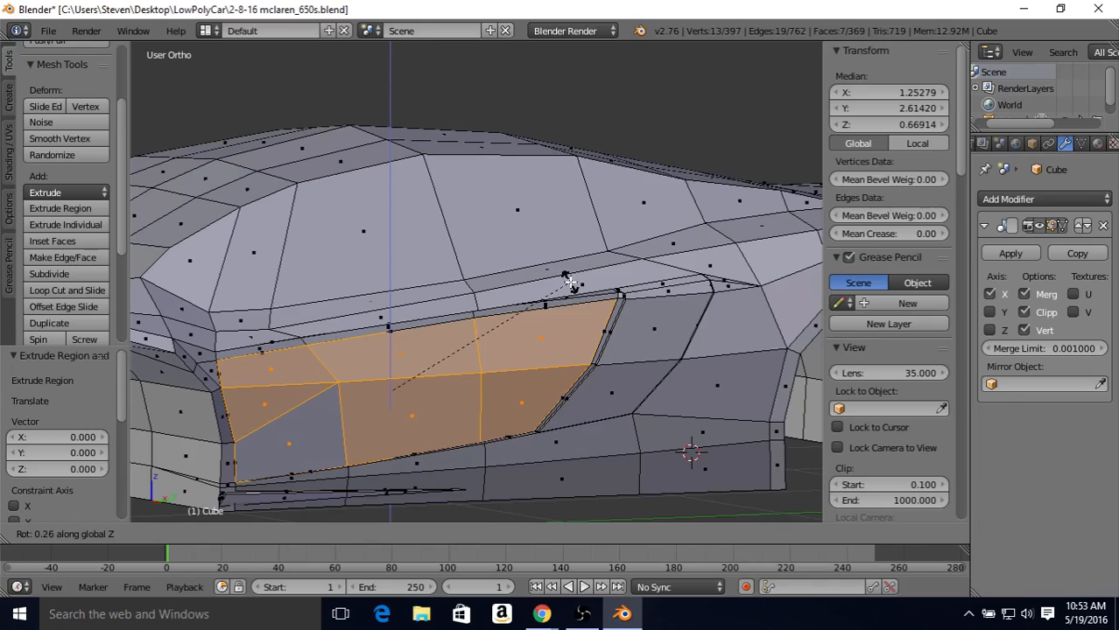
click(570, 282)
Step: Display the mesh in wireframe and move the extruded door faces inward 0.003 along X
middle_drag(570, 282, 352, 345)
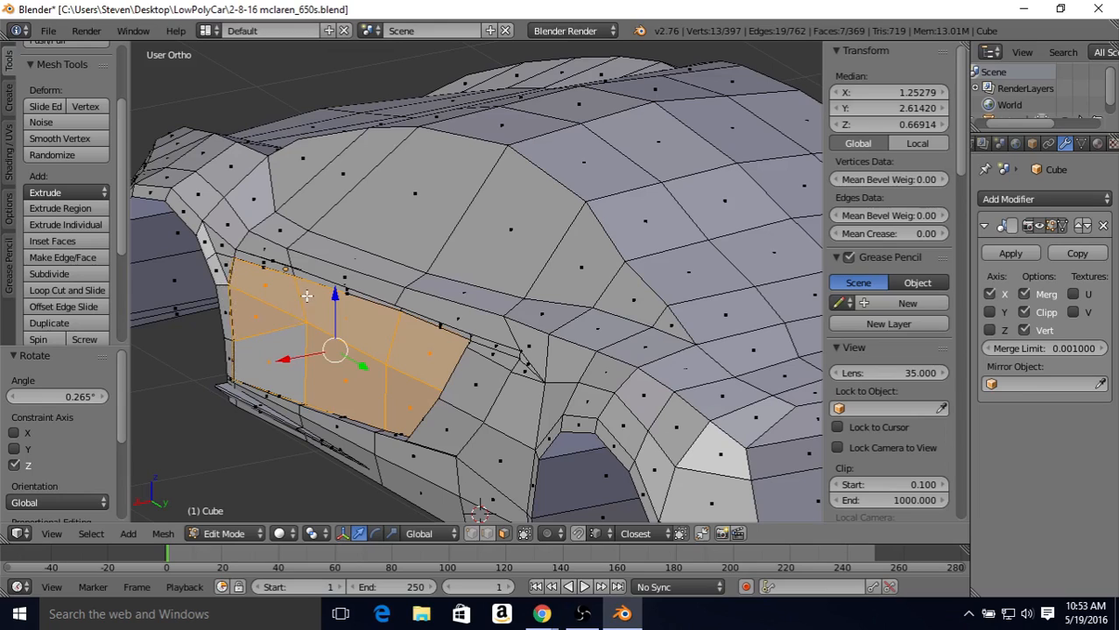
shift+middle_drag(308, 297, 434, 274)
scroll(357, 313, up, 2)
scroll(355, 314, up, 2)
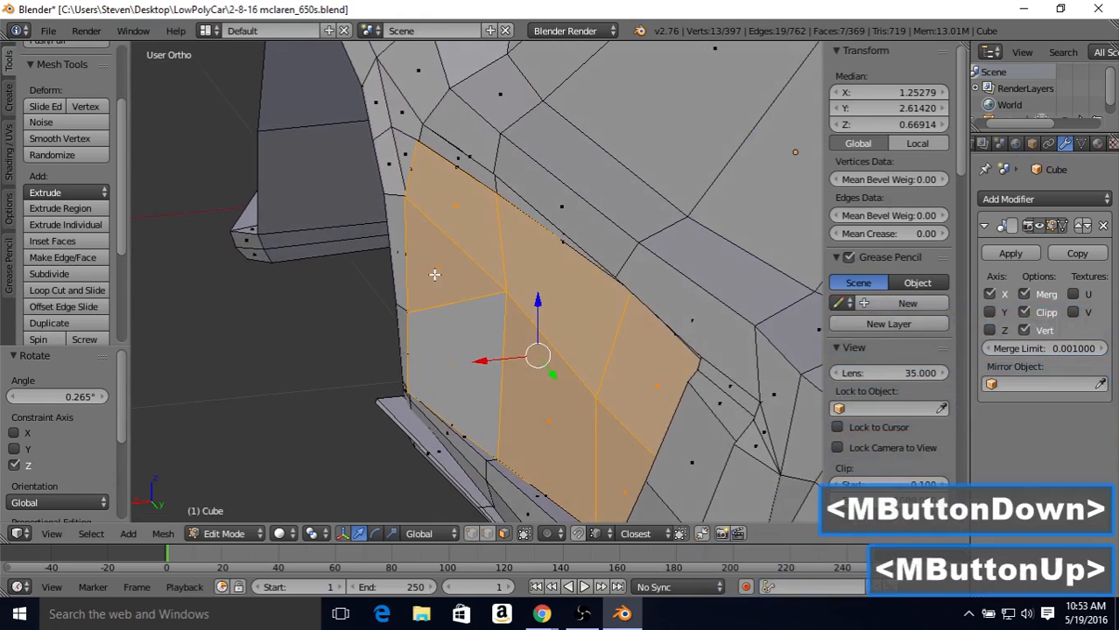
key(z)
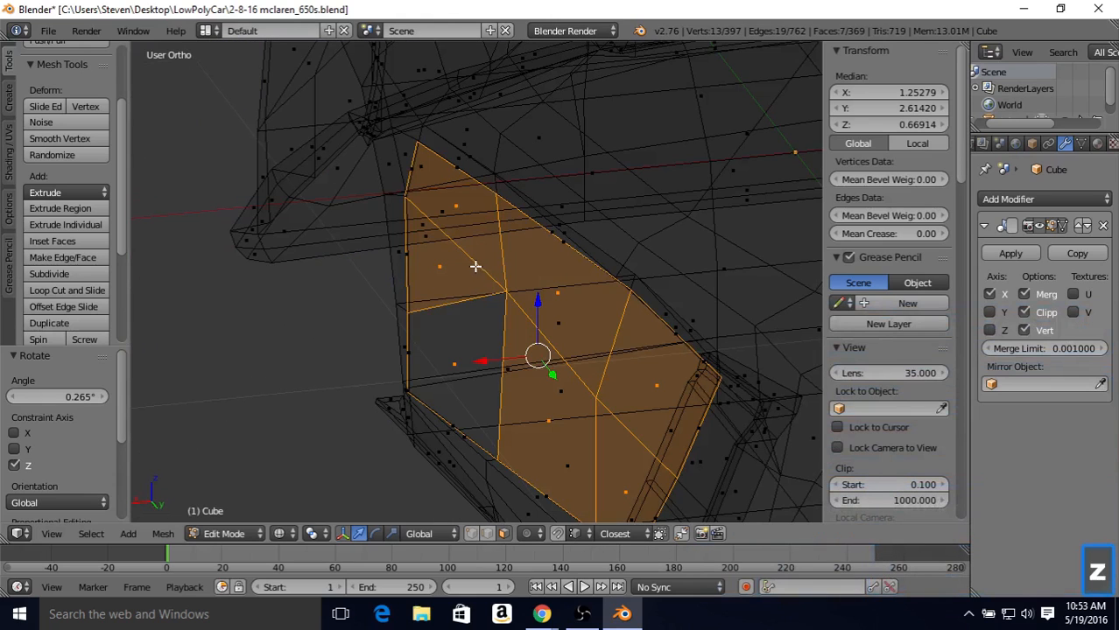
drag(483, 360, 486, 359)
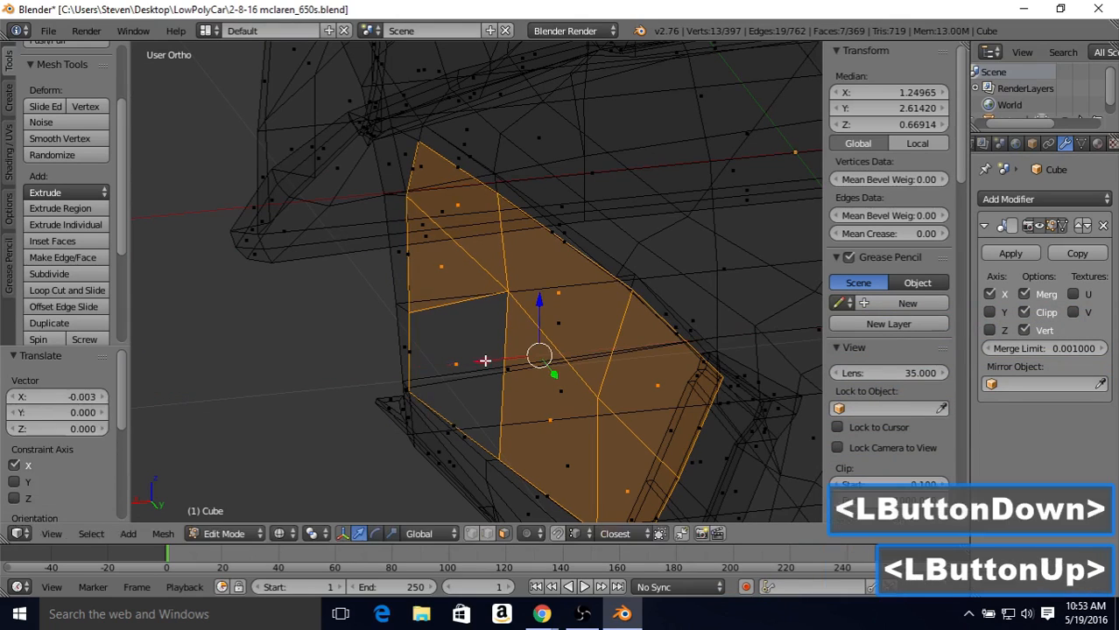
Step: Check the offset door panel in solid shading, examining the gap along its outline from several angles
scroll(432, 276, down, 2)
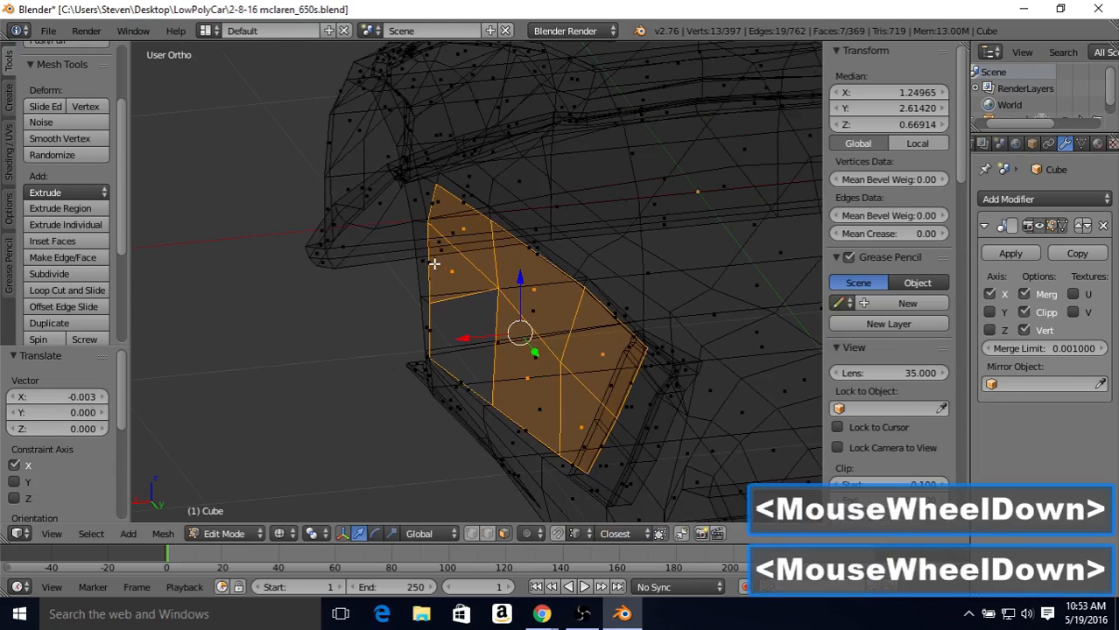
key(Tab)
key(z)
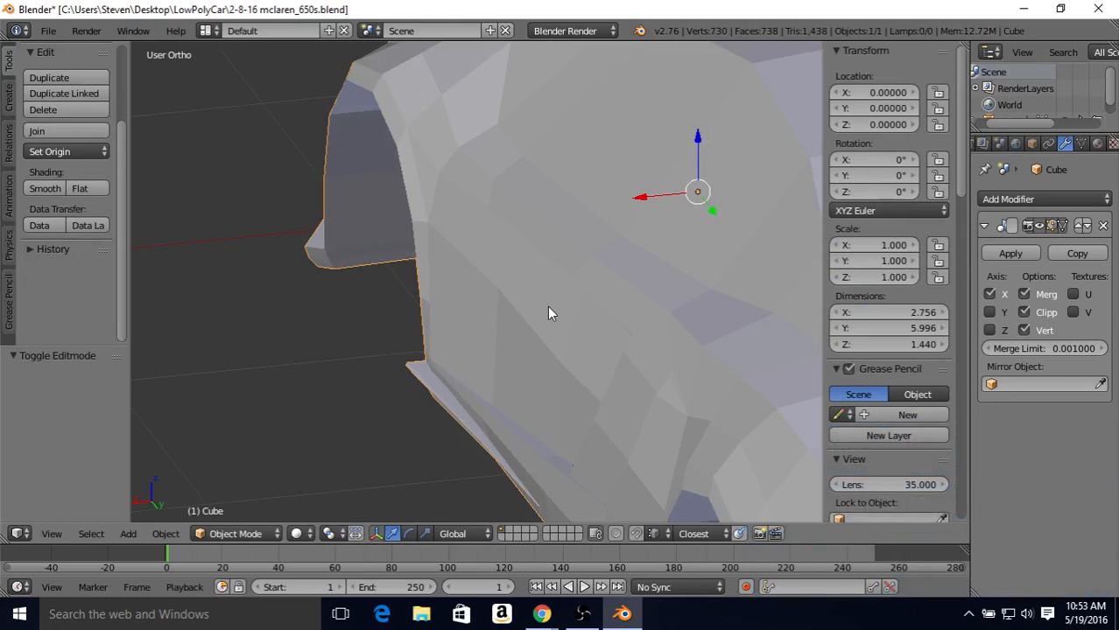
middle_drag(549, 312, 709, 308)
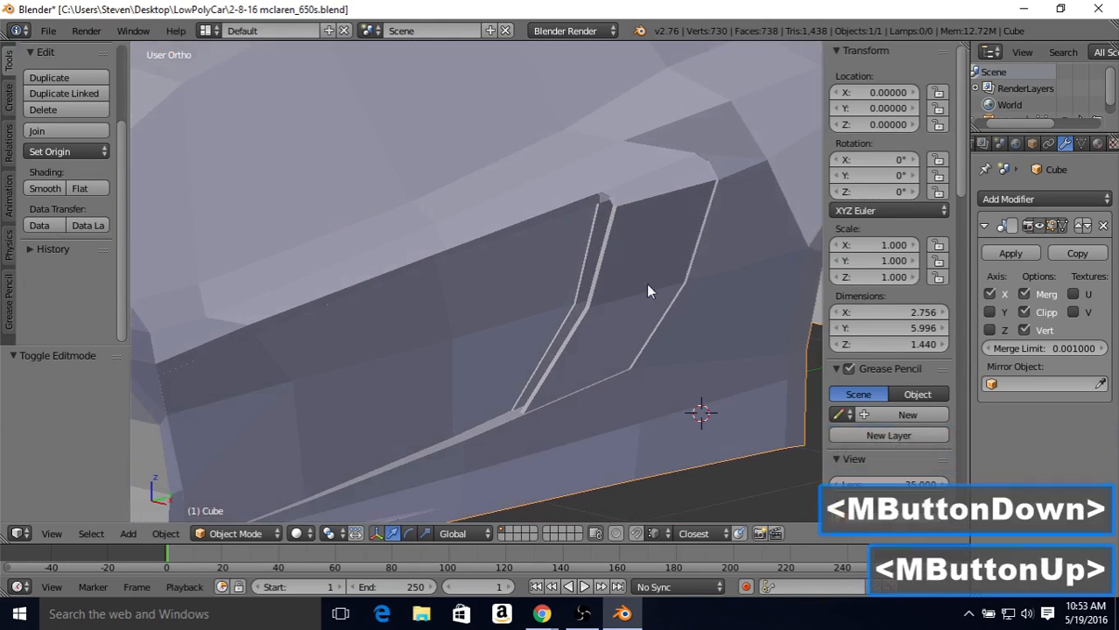
middle_drag(515, 415, 554, 422)
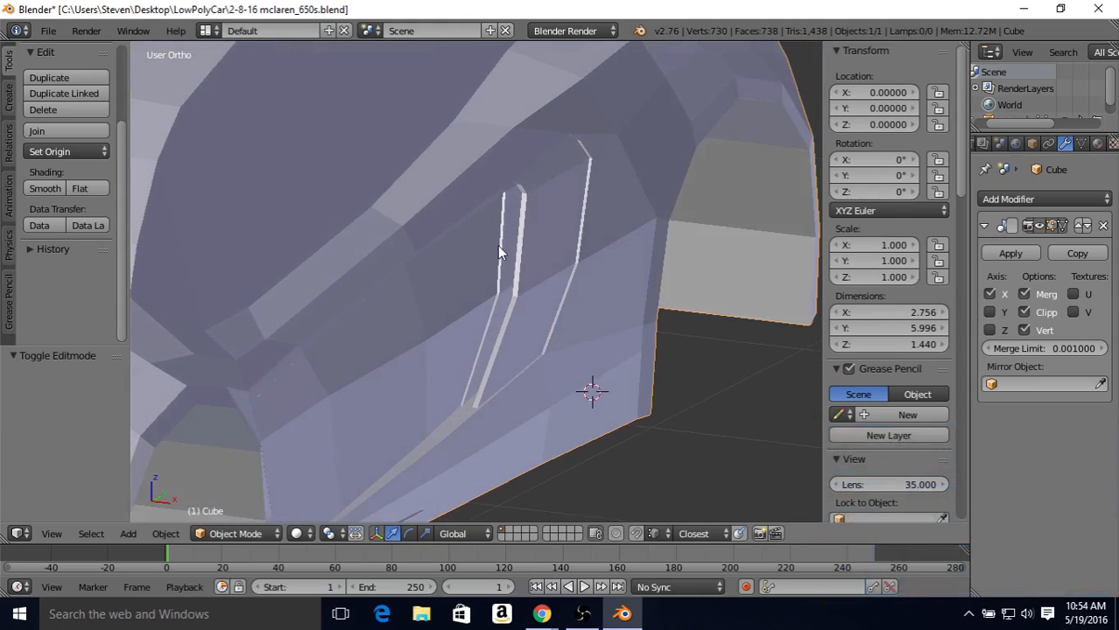
middle_drag(550, 322, 503, 300)
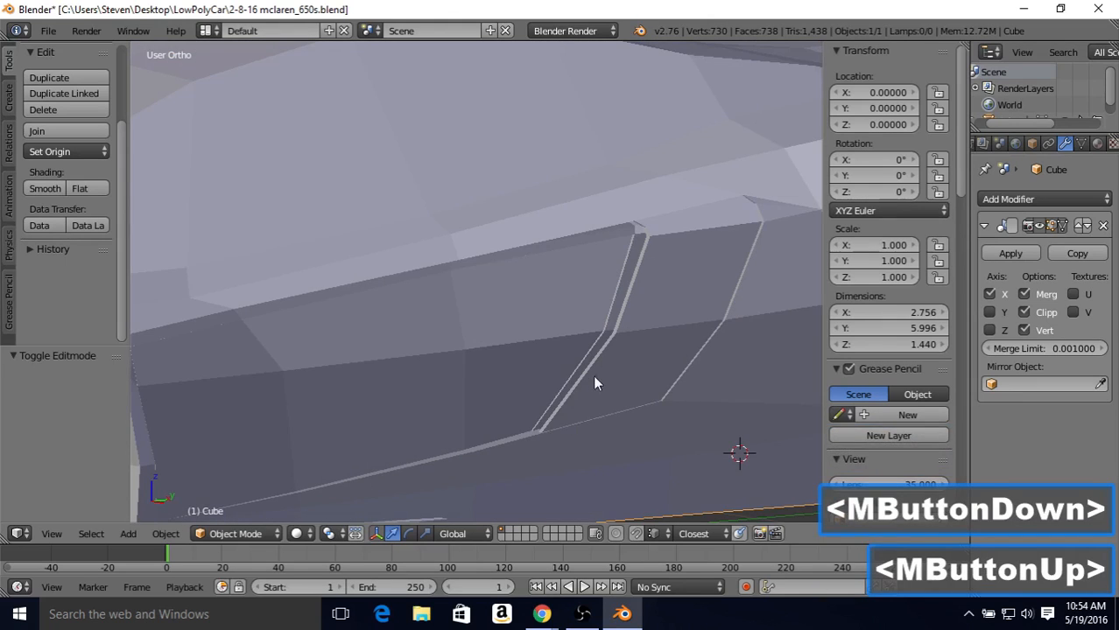
middle_drag(594, 382, 447, 378)
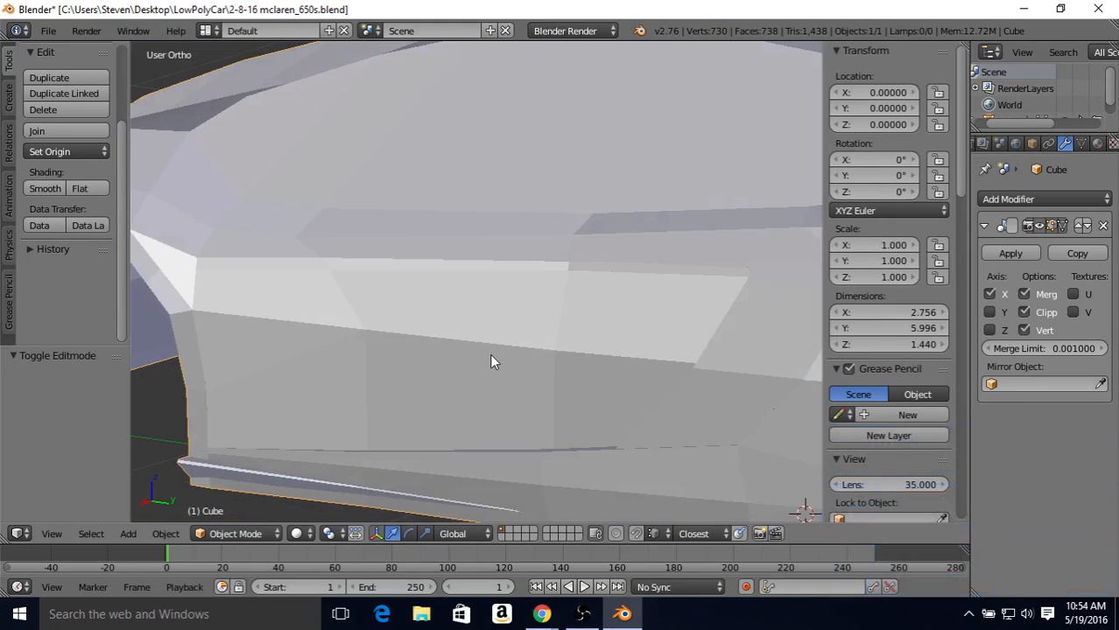
key(Tab)
middle_drag(504, 394, 619, 352)
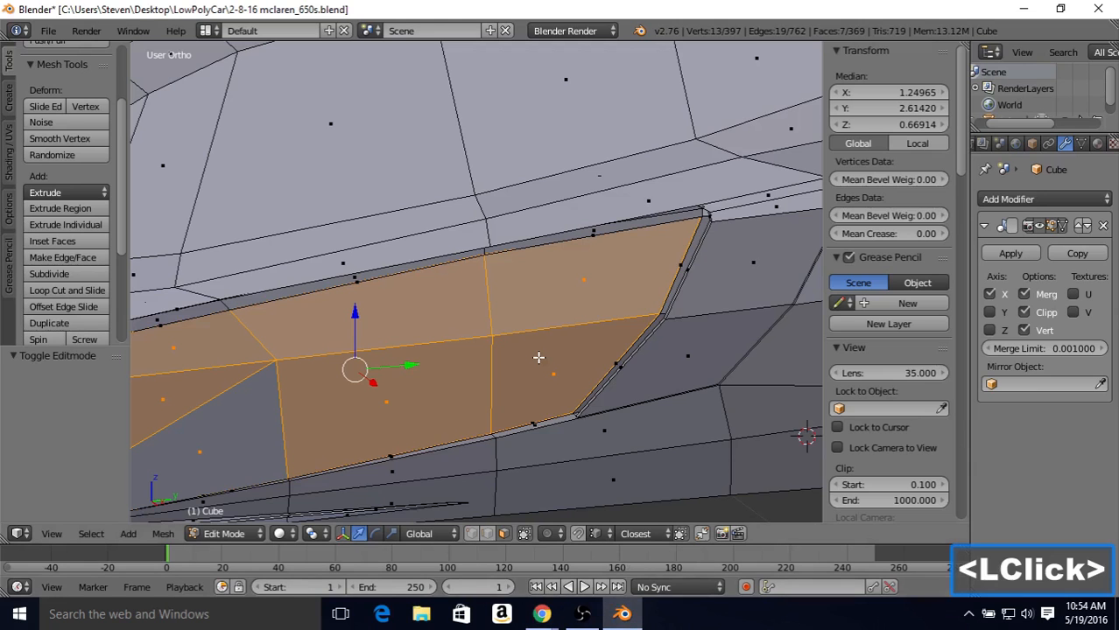
key(Tab)
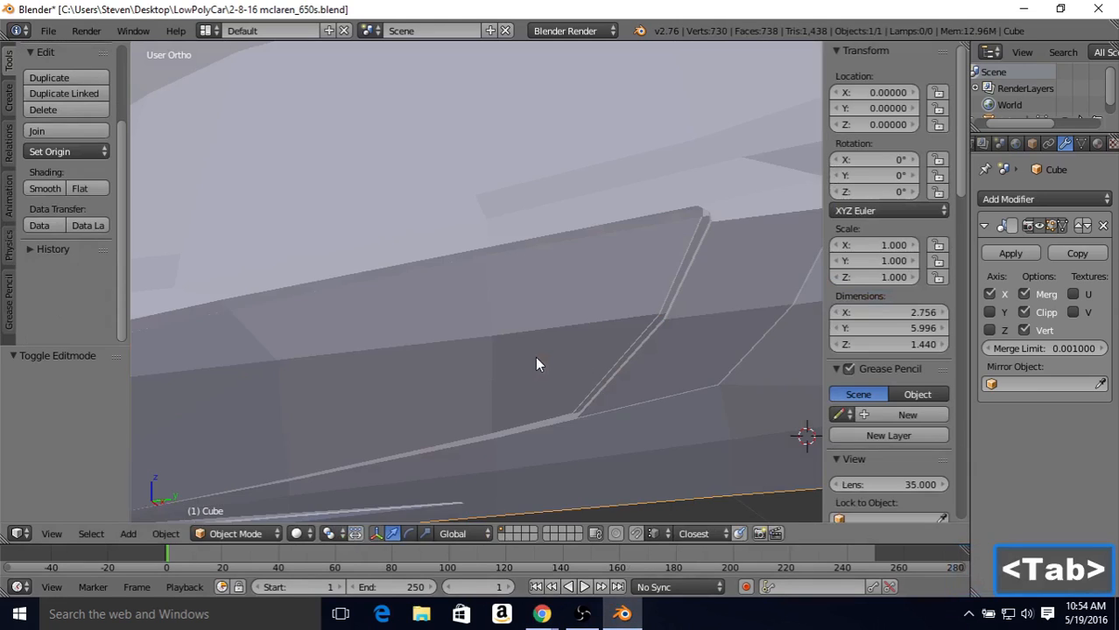
scroll(525, 358, down, 2)
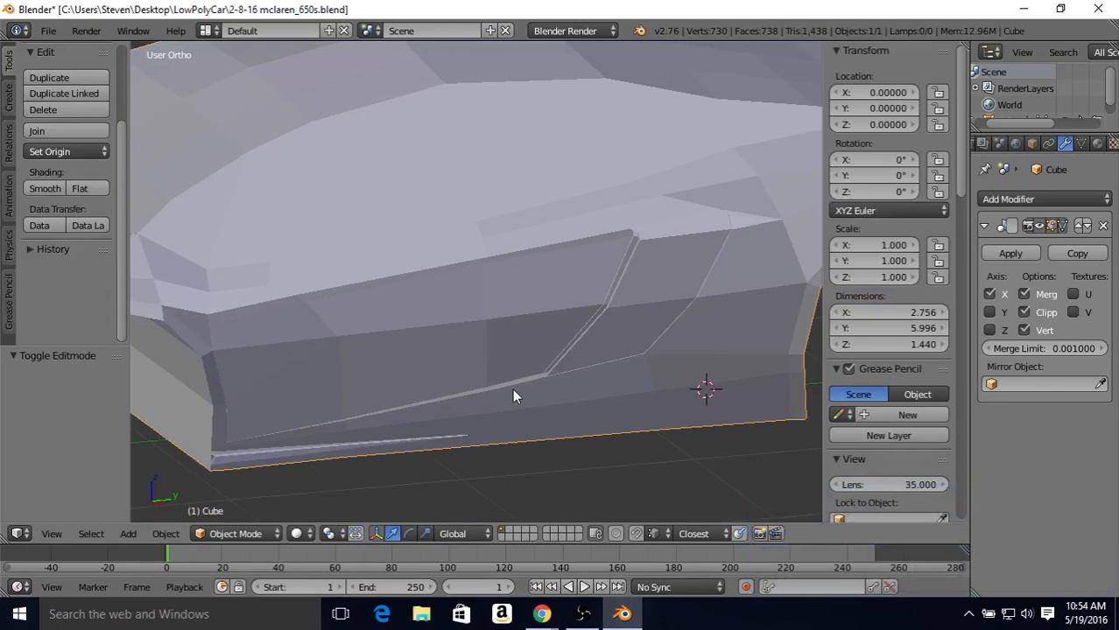
Step: Examine the selected door faces in the mesh up close, along the panel's lower edge and its front end by the wheel arch
key(Tab)
scroll(498, 415, up, 2)
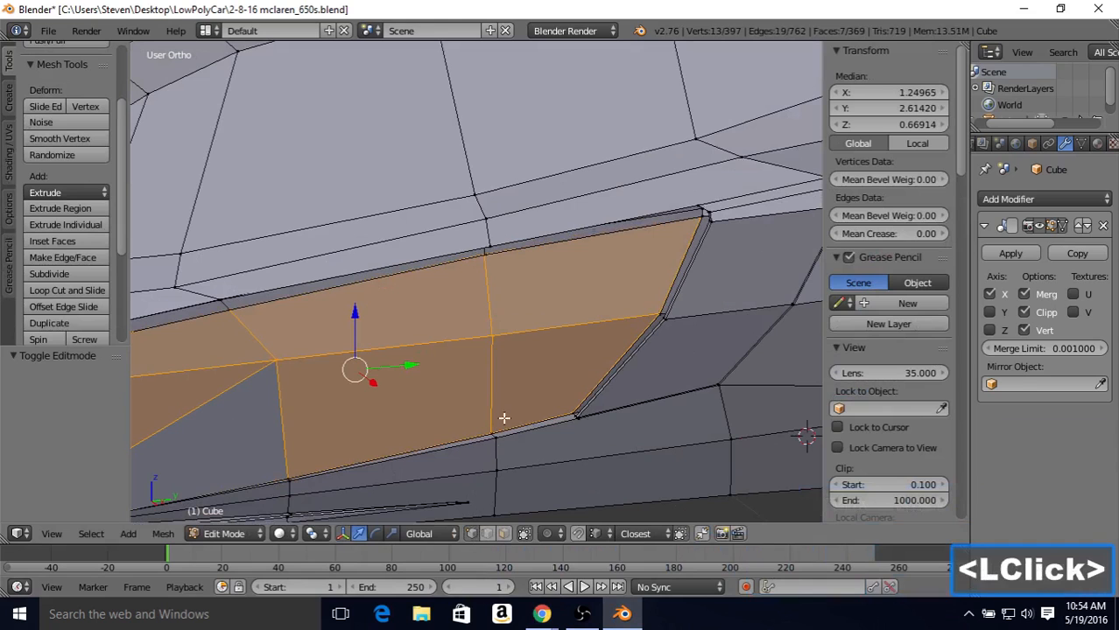
middle_drag(503, 418, 533, 412)
shift+middle_drag(396, 417, 515, 364)
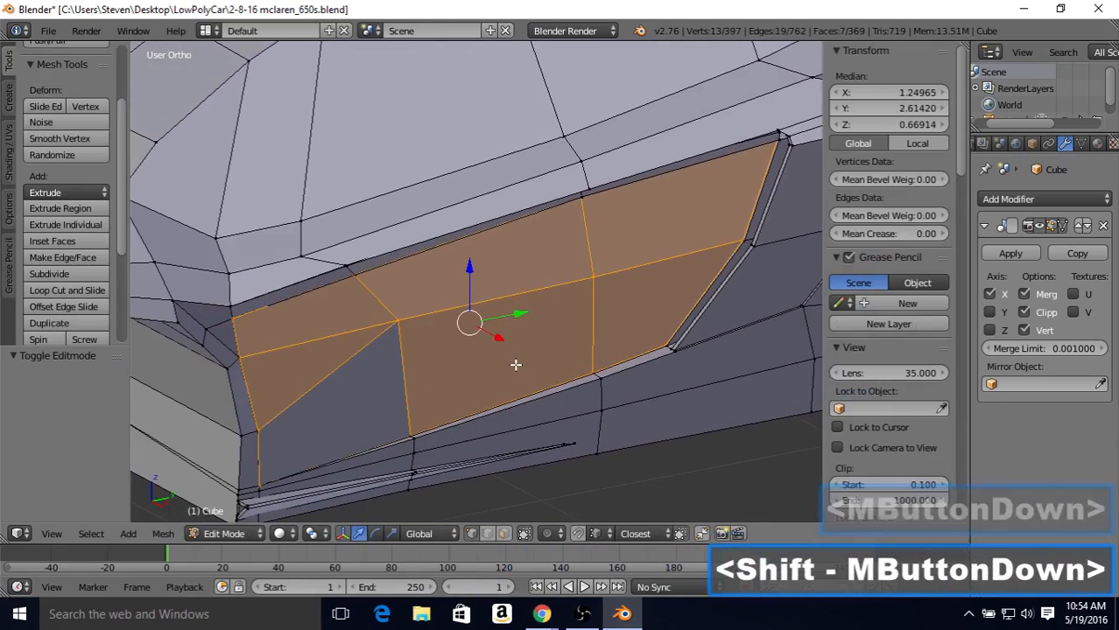
scroll(445, 454, up, 3)
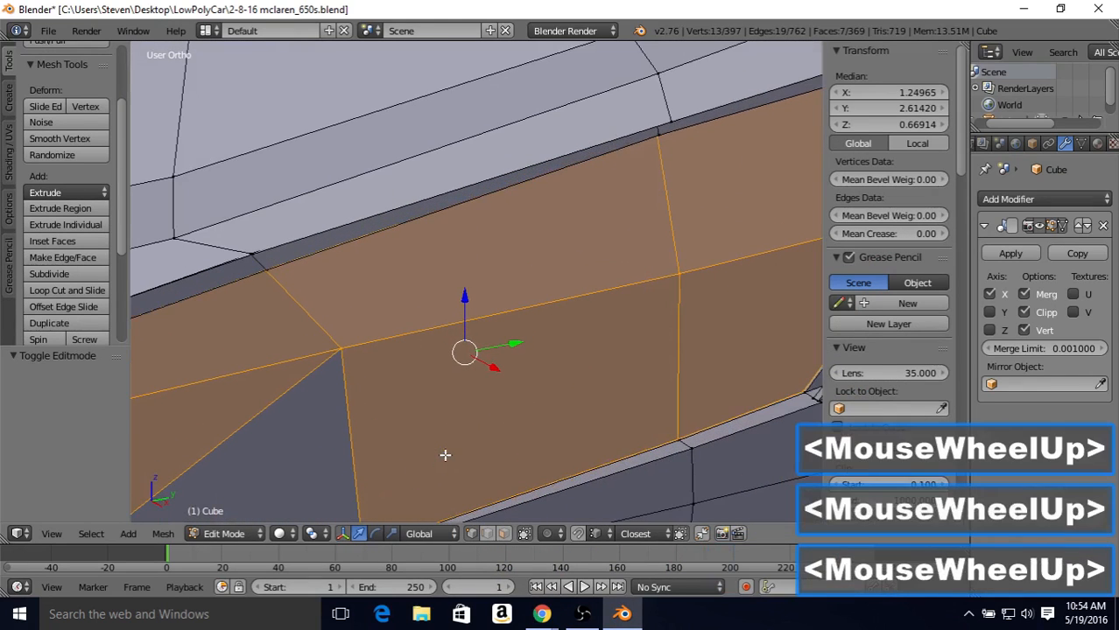
shift+middle_drag(444, 454, 525, 324)
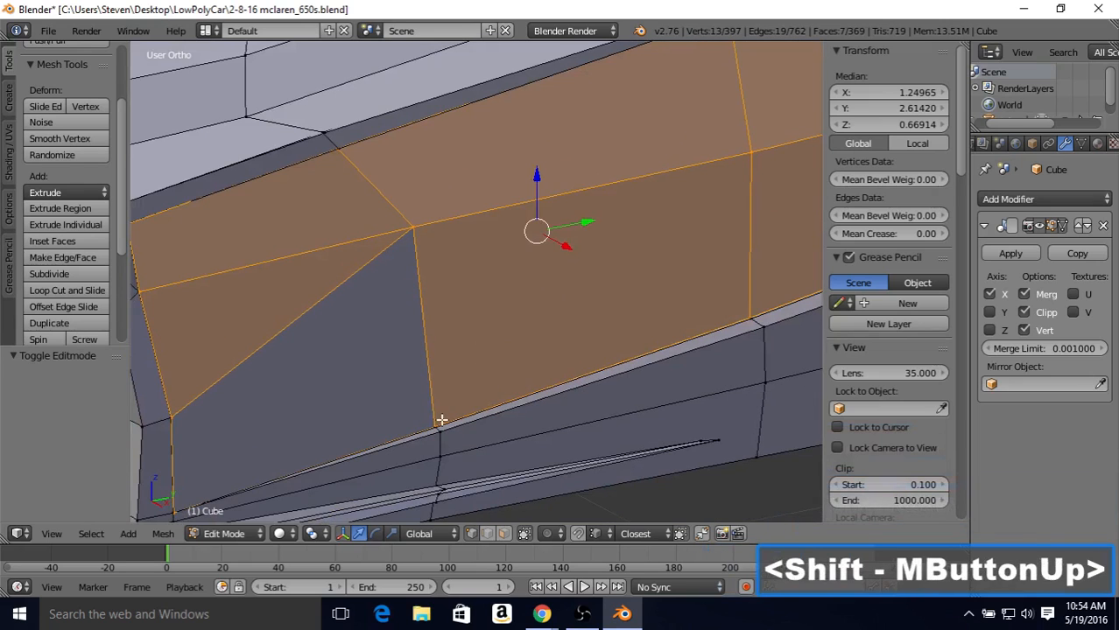
middle_drag(437, 414, 229, 441)
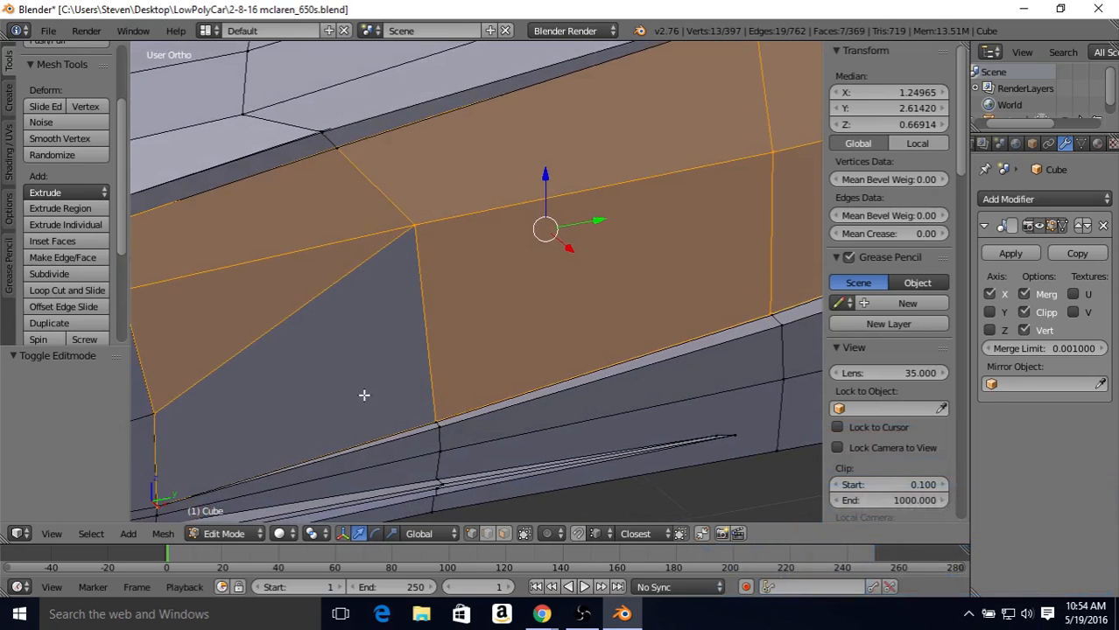
middle_drag(405, 381, 289, 368)
scroll(342, 320, down, 2)
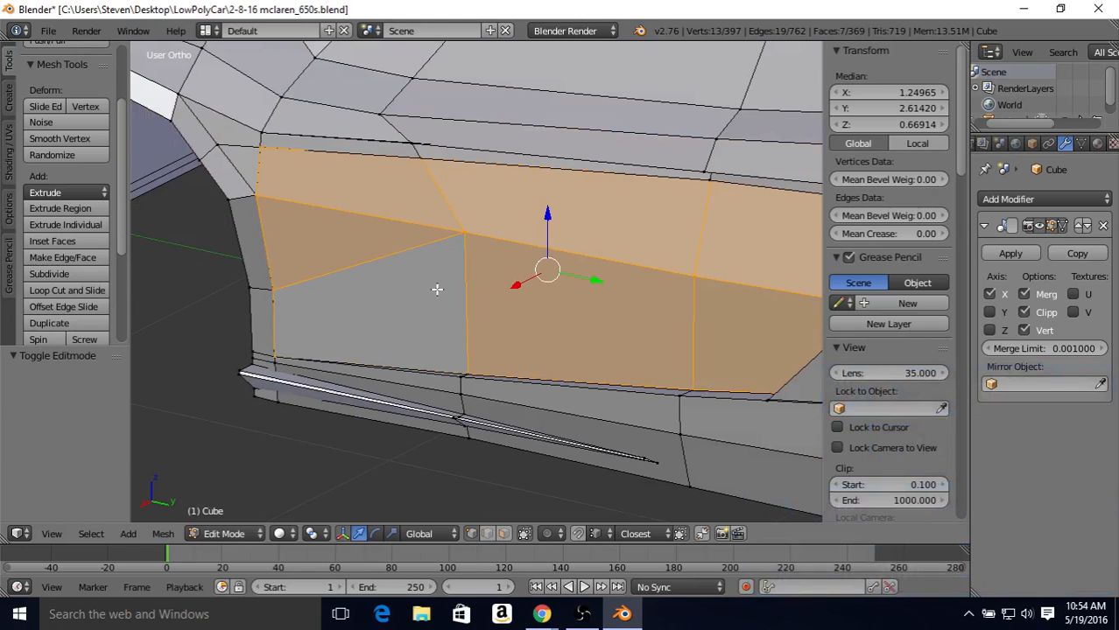
Step: Display the mesh in wireframe and reduce the selection to the four vertices along the door panel's front edge
scroll(437, 289, down, 2)
middle_drag(442, 287, 454, 191)
key(z)
scroll(512, 266, down, 2)
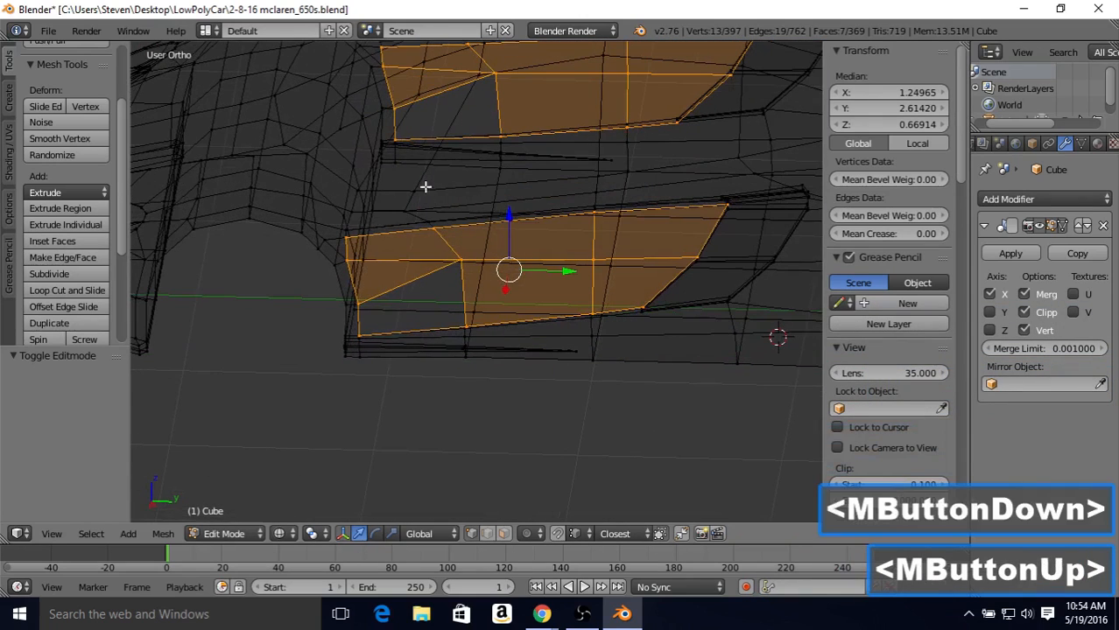
key(b)
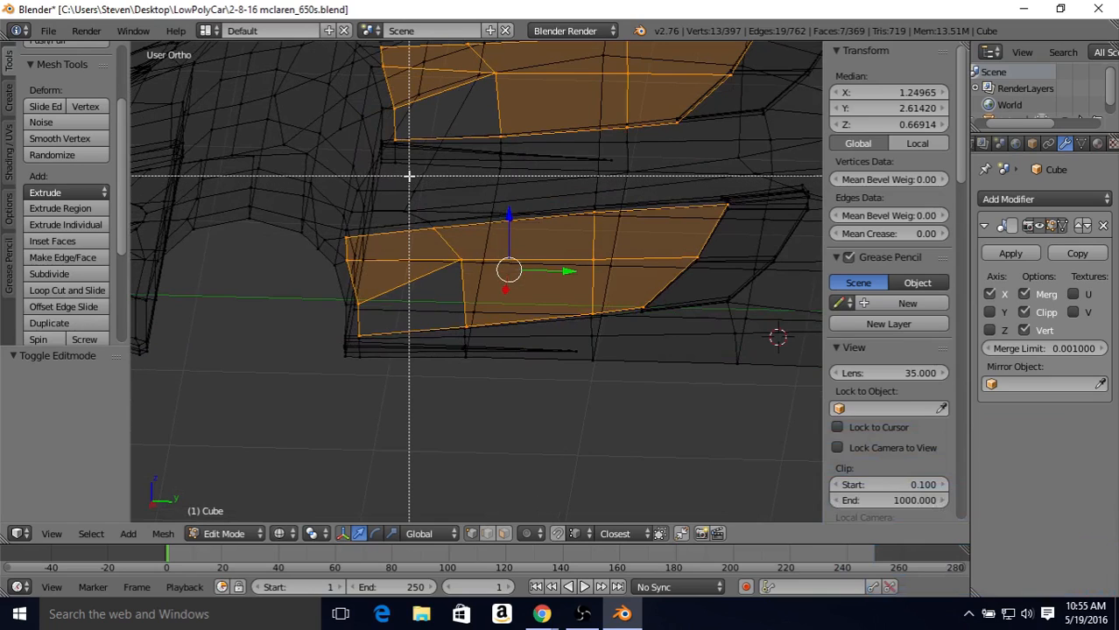
middle_drag(409, 176, 755, 339)
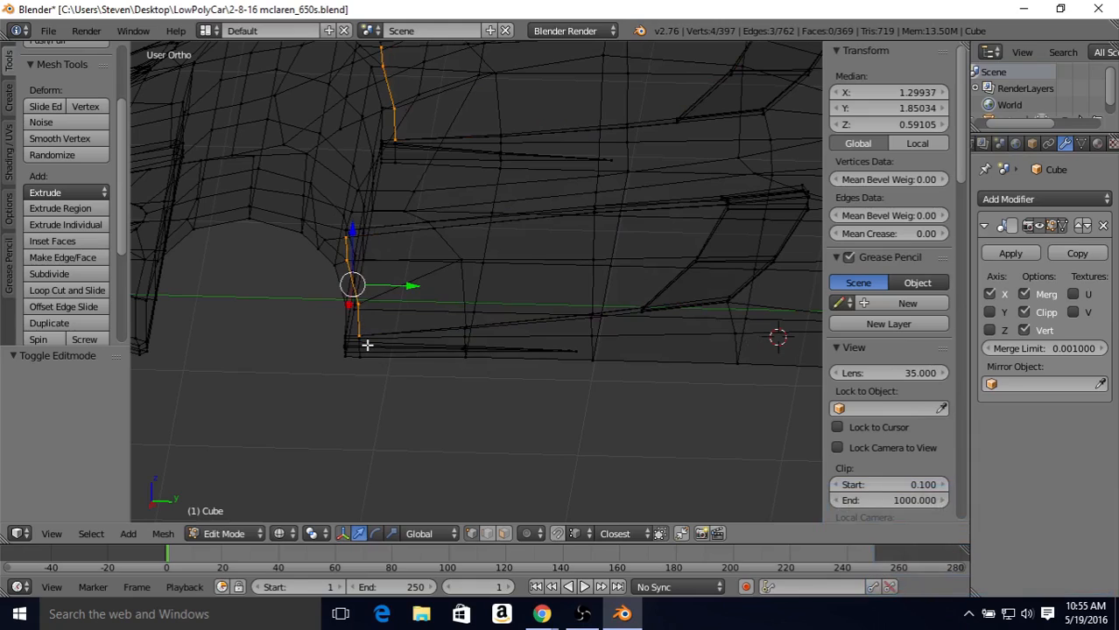
Step: Move the four front-edge door vertices inward 0.097 along X, away from the neighbouring body vertices
middle_drag(446, 284, 422, 276)
scroll(392, 254, up, 2)
middle_drag(422, 276, 369, 277)
middle_click(370, 277)
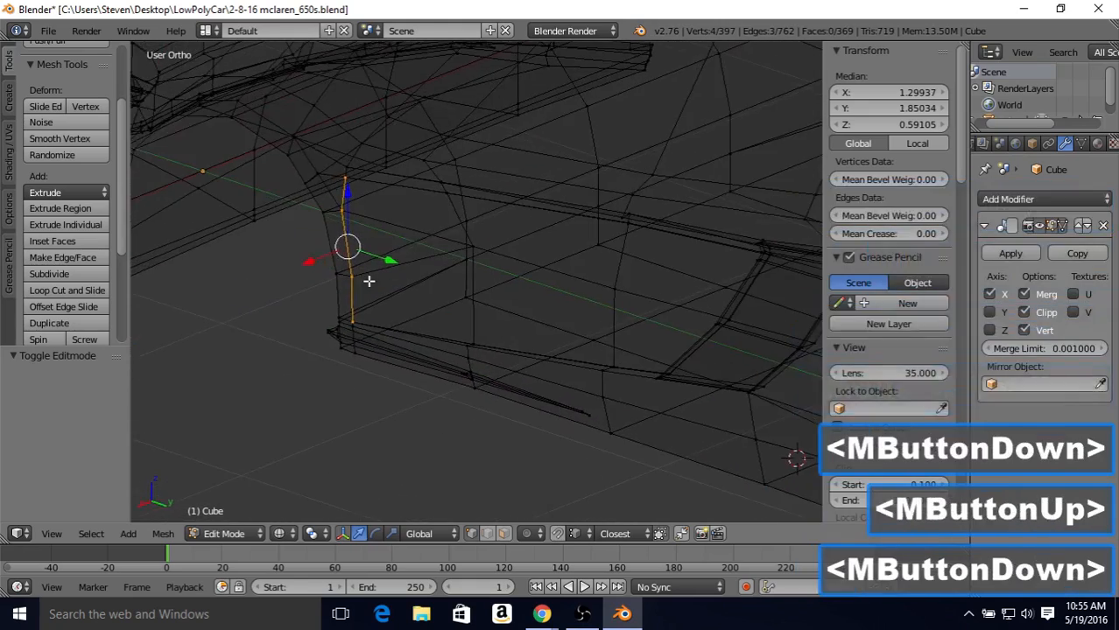
drag(305, 260, 362, 280)
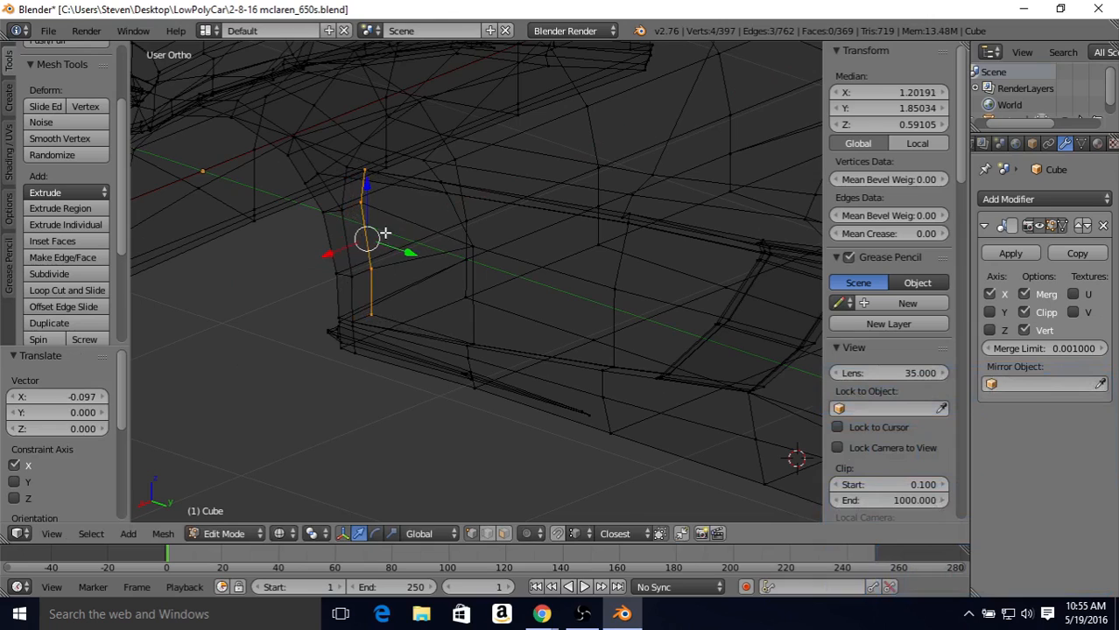
Step: Merge the topmost front-edge door vertex into the matching body vertex with At Last
middle_drag(384, 233, 383, 275)
scroll(402, 261, up, 2)
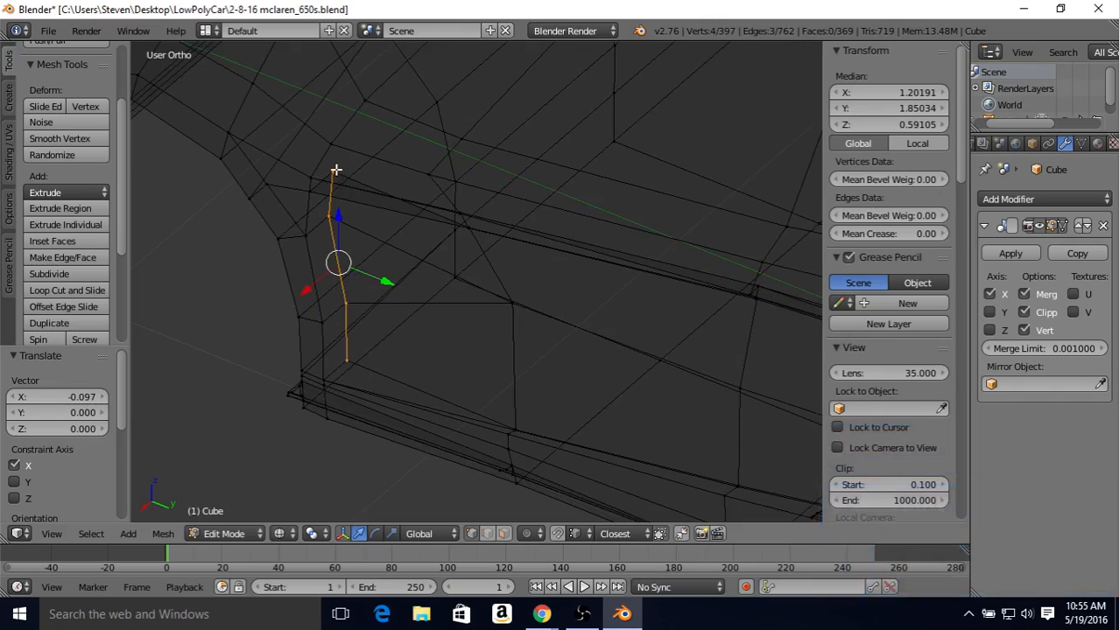
middle_drag(334, 171, 366, 227)
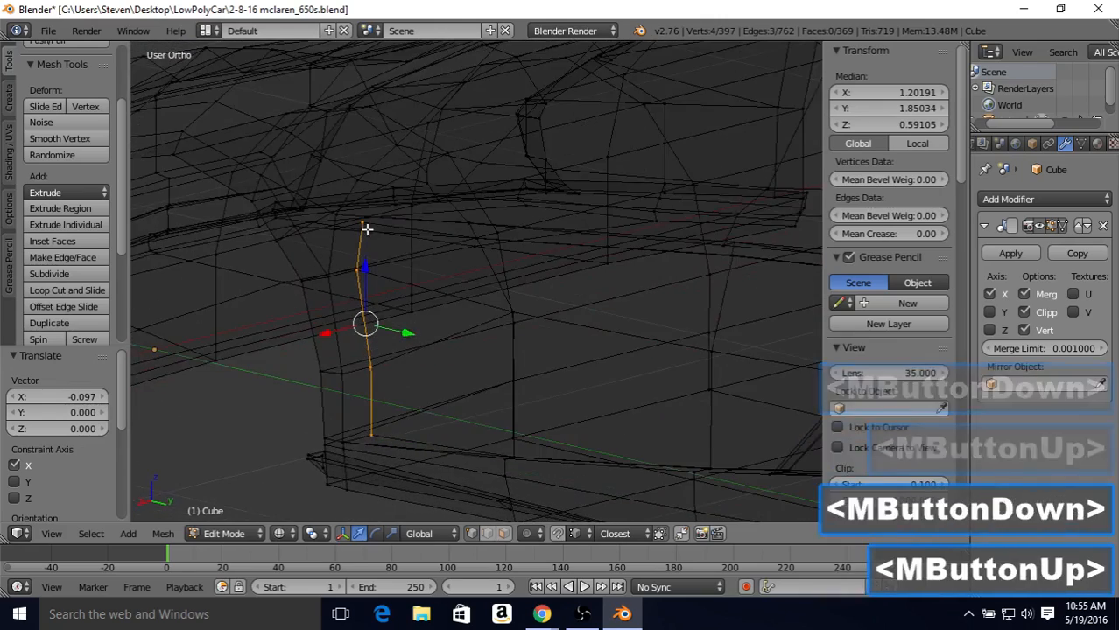
right_click(361, 224)
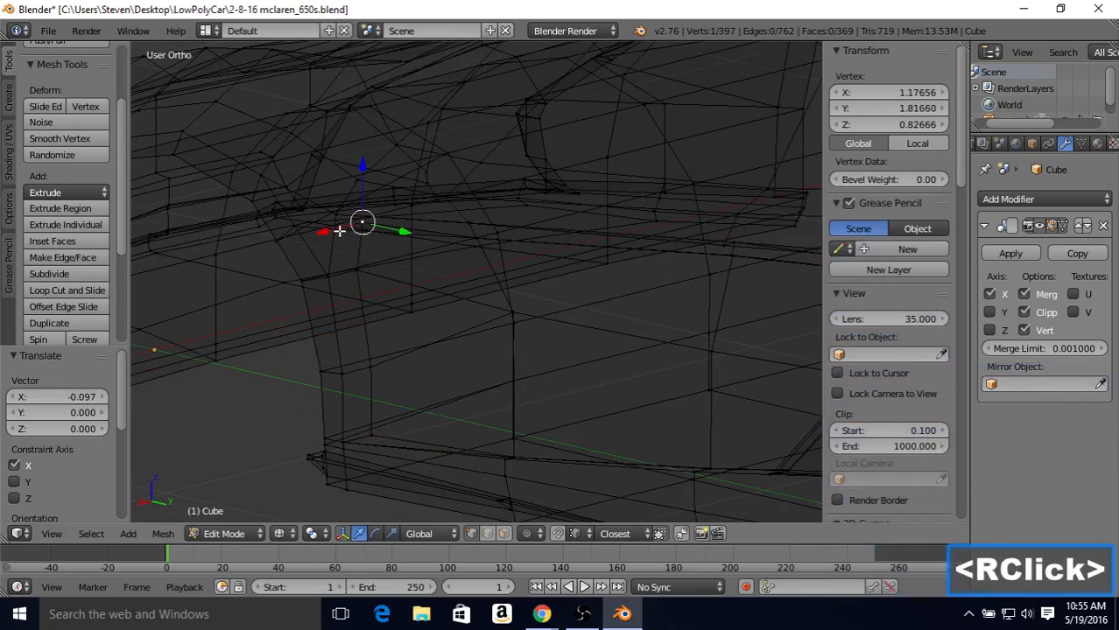
shift+right_click(335, 231)
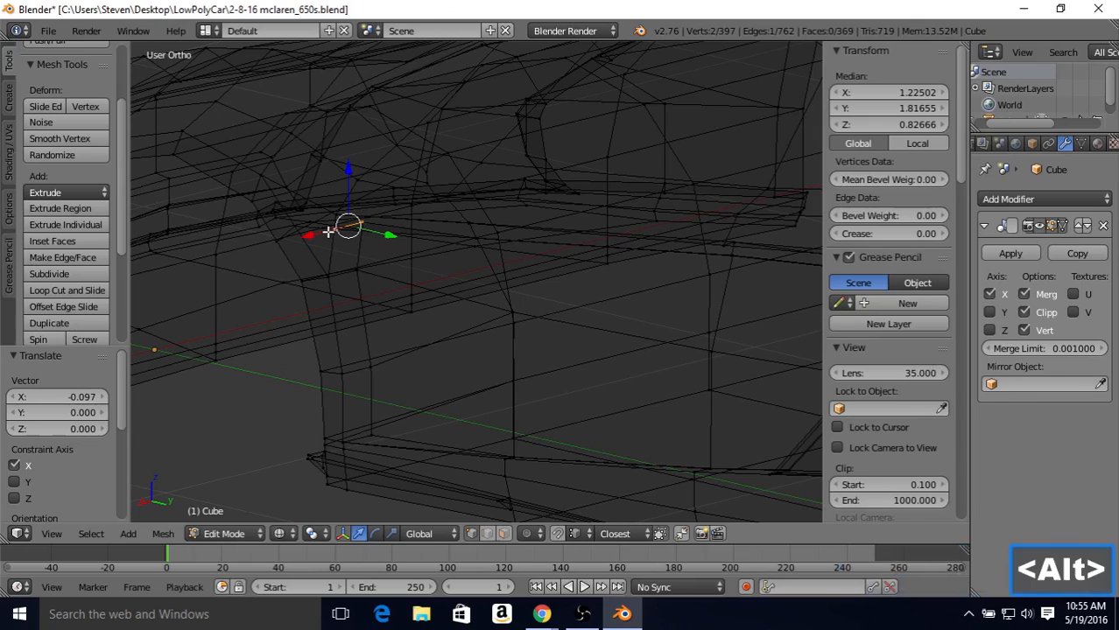
key(alt+m)
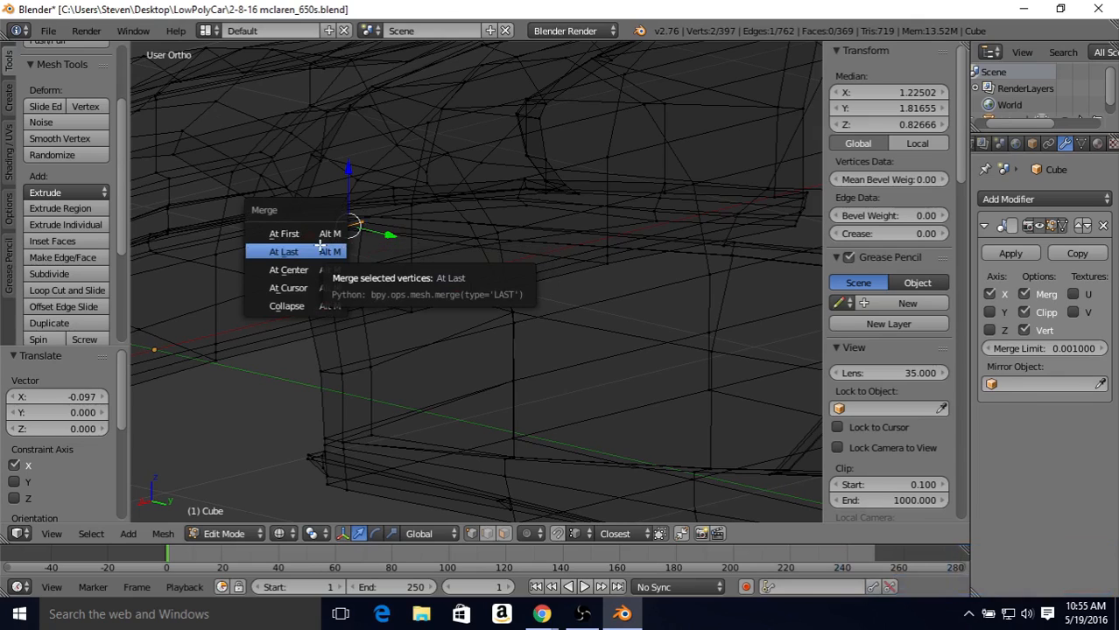
click(319, 248)
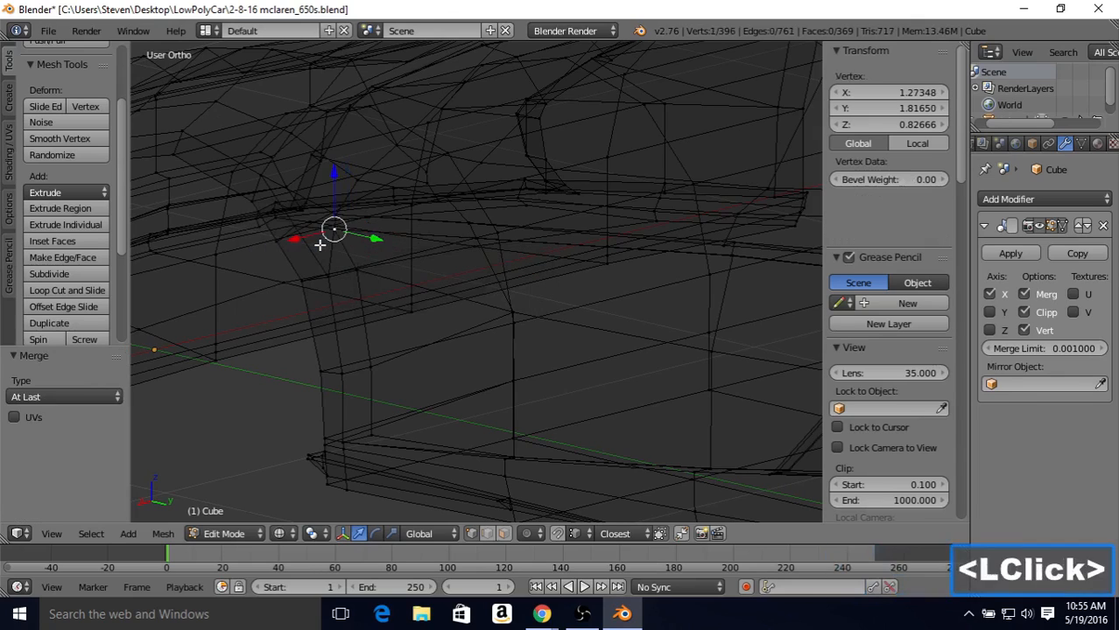
Step: Merge the second front-edge door vertex from the top into its matching body vertex with At Last
right_click(356, 270)
shift+right_click(329, 280)
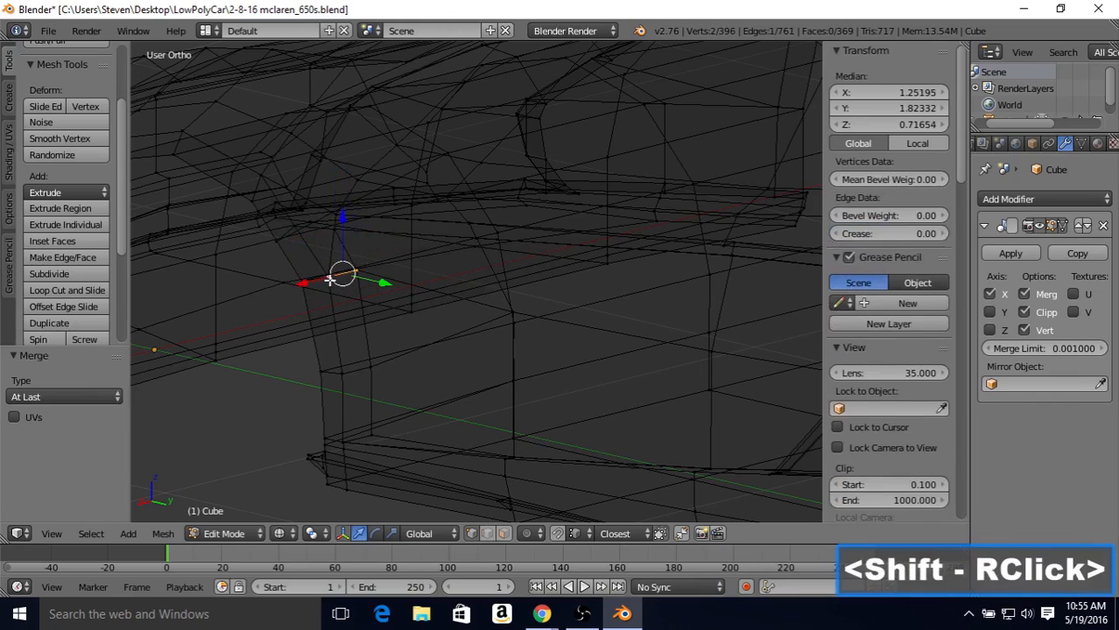
key(alt+m)
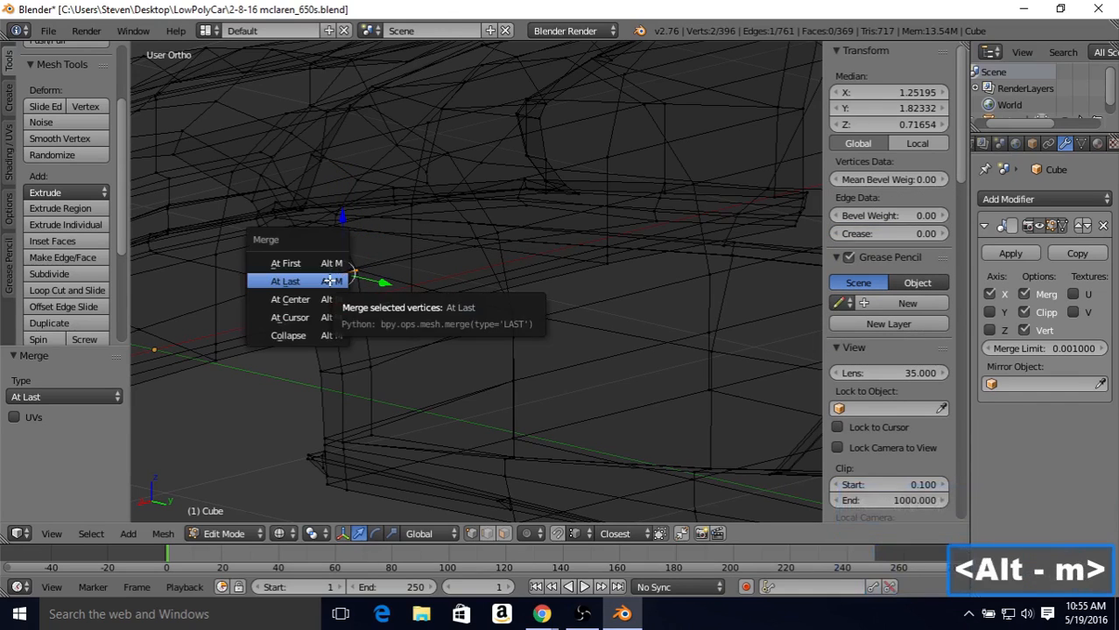
click(329, 280)
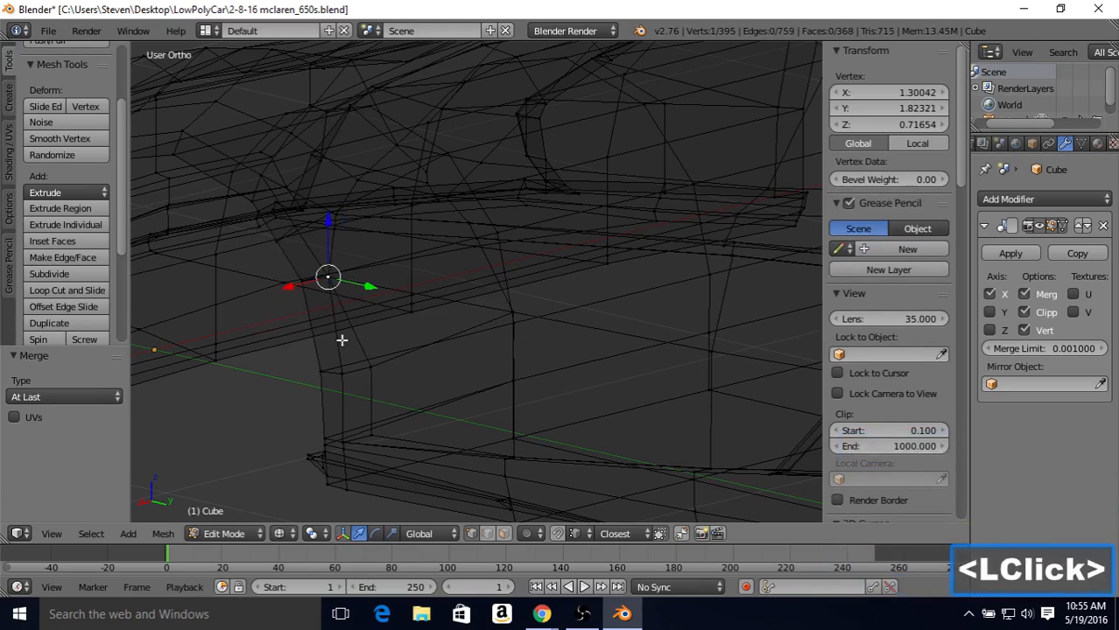
Step: Merge the third front-edge door vertex from the top into its matching body vertex with At Last
right_click(367, 365)
shift+right_click(349, 373)
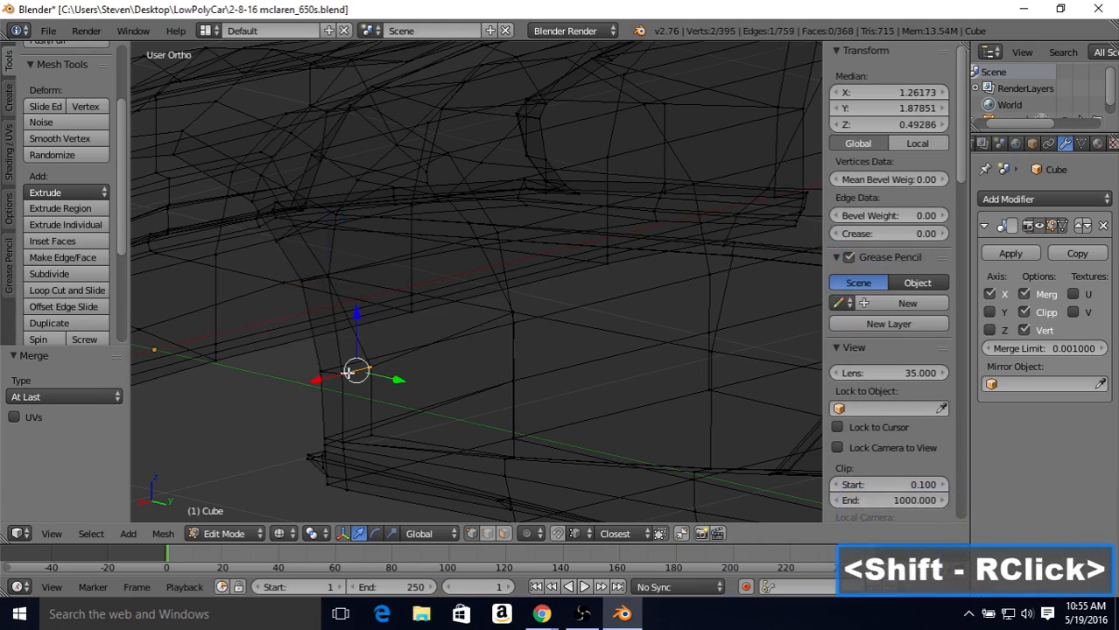
key(alt+m)
click(347, 372)
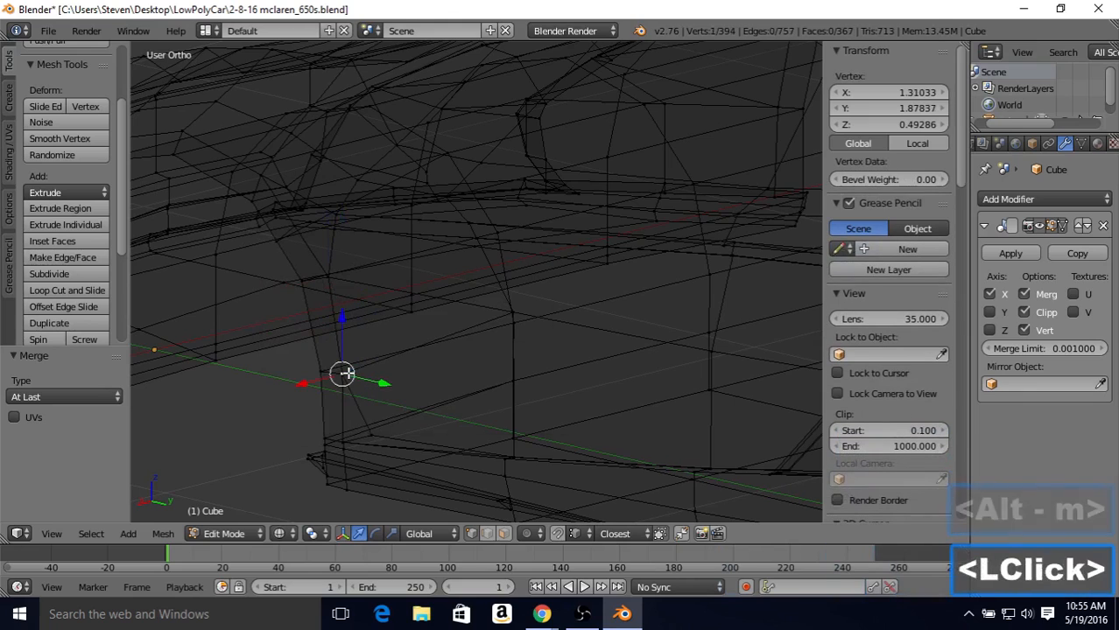
Step: Merge the lowest front-edge door vertex into the body vertex above the side sill with At Last
right_click(369, 430)
shift+right_click(344, 442)
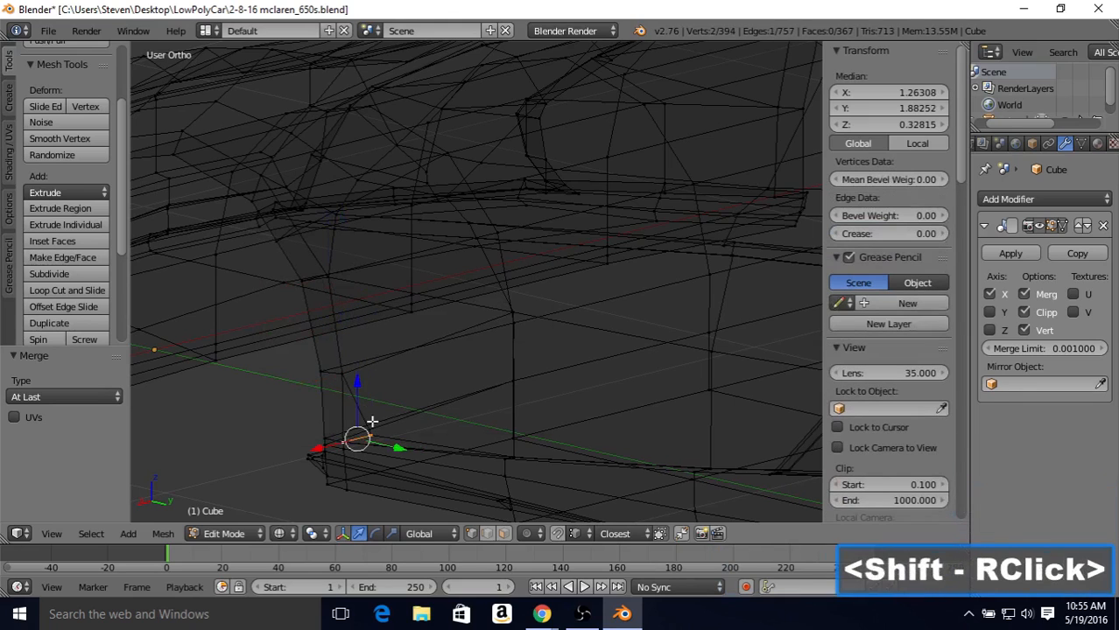
key(alt+m)
click(372, 422)
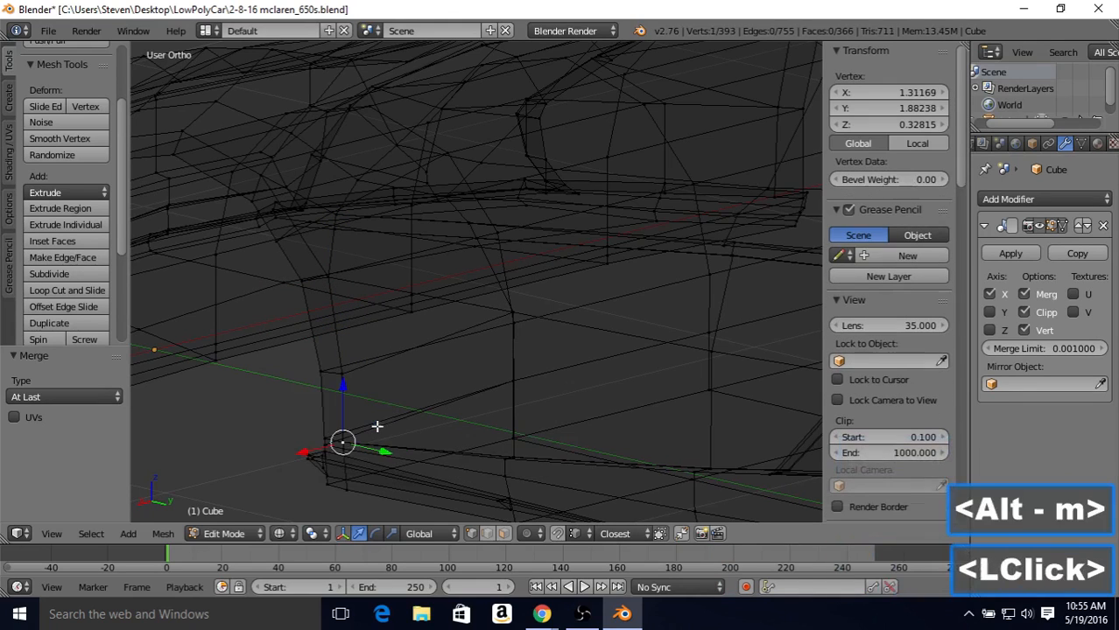
scroll(396, 388, down, 2)
middle_drag(450, 321, 504, 347)
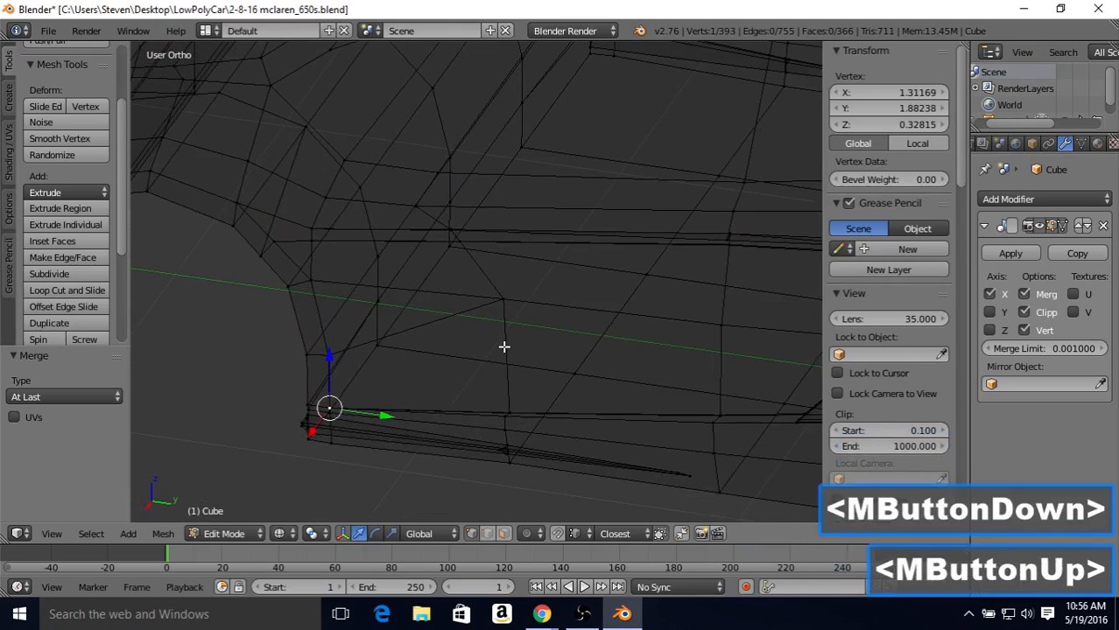
key(Tab)
key(Tab)
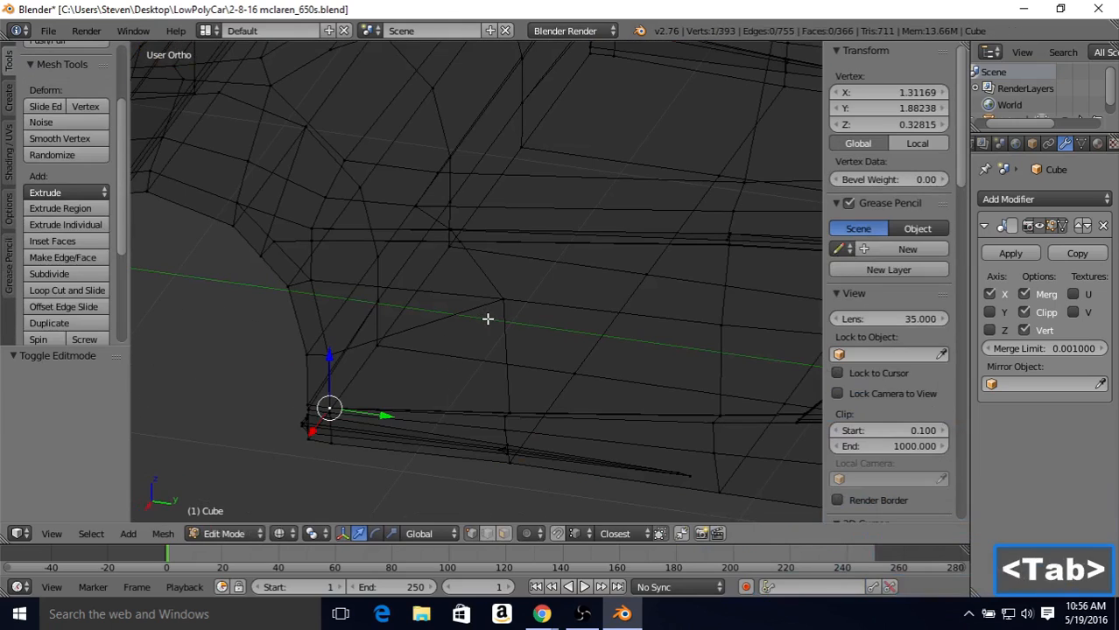
Step: Select the three free vertices along the door's lower edge in solid view and raise them about 0.004 along Z
key(z)
mouse_move(499, 348)
middle_down()
mouse_move(487, 391)
mouse_move(517, 413)
mouse_move(510, 419)
mouse_move(550, 405)
mouse_move(463, 334)
middle_up()
scroll(549, 417, up, 3)
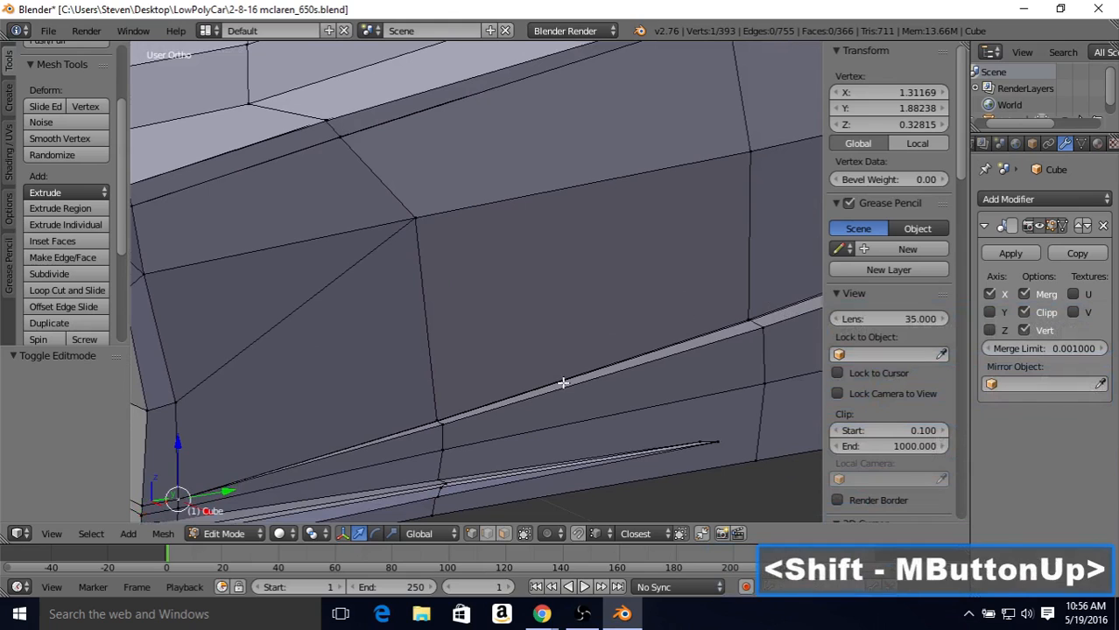
scroll(515, 433, up, 3)
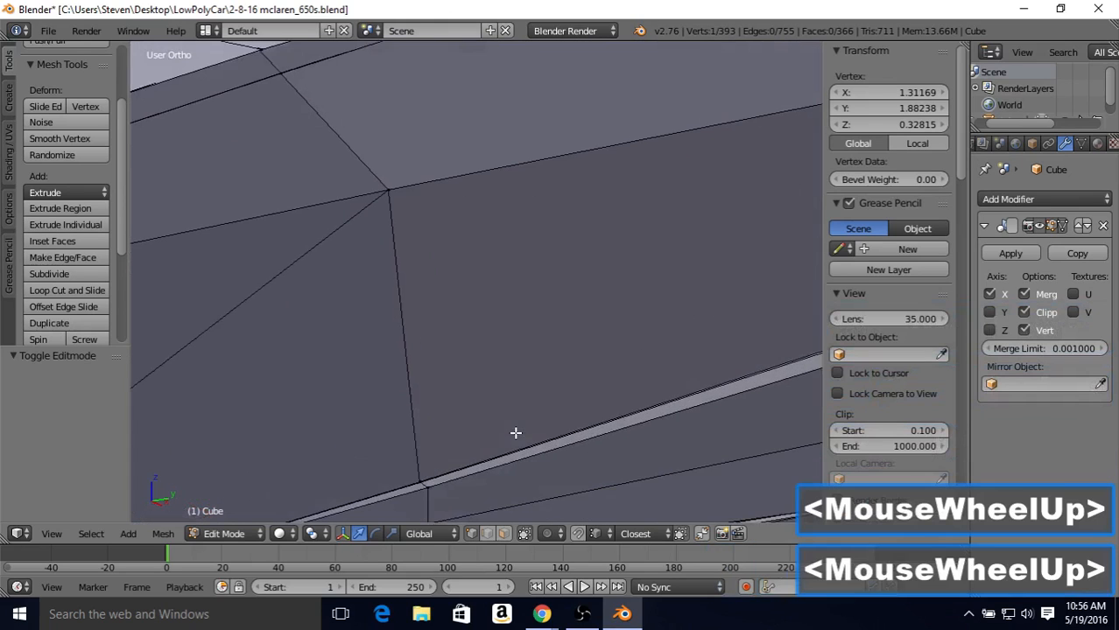
middle_drag(489, 444, 531, 384)
right_click(451, 429)
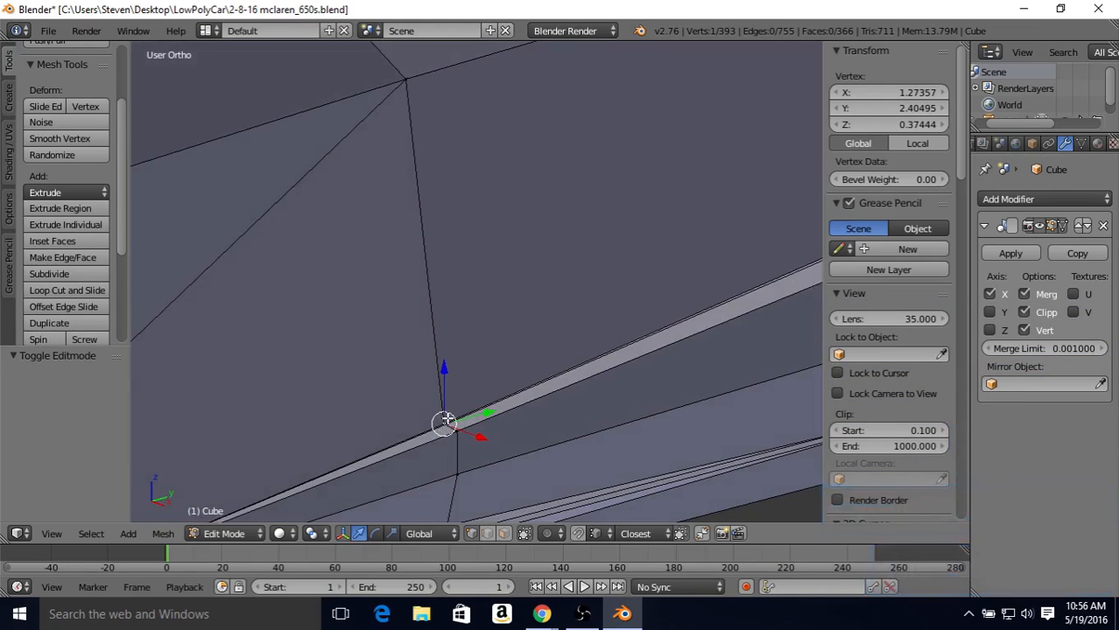
drag(446, 371, 446, 330)
right_click(445, 330)
drag(446, 363, 570, 292)
right_click(439, 305)
right_click(451, 238)
shift+middle_drag(632, 283, 438, 301)
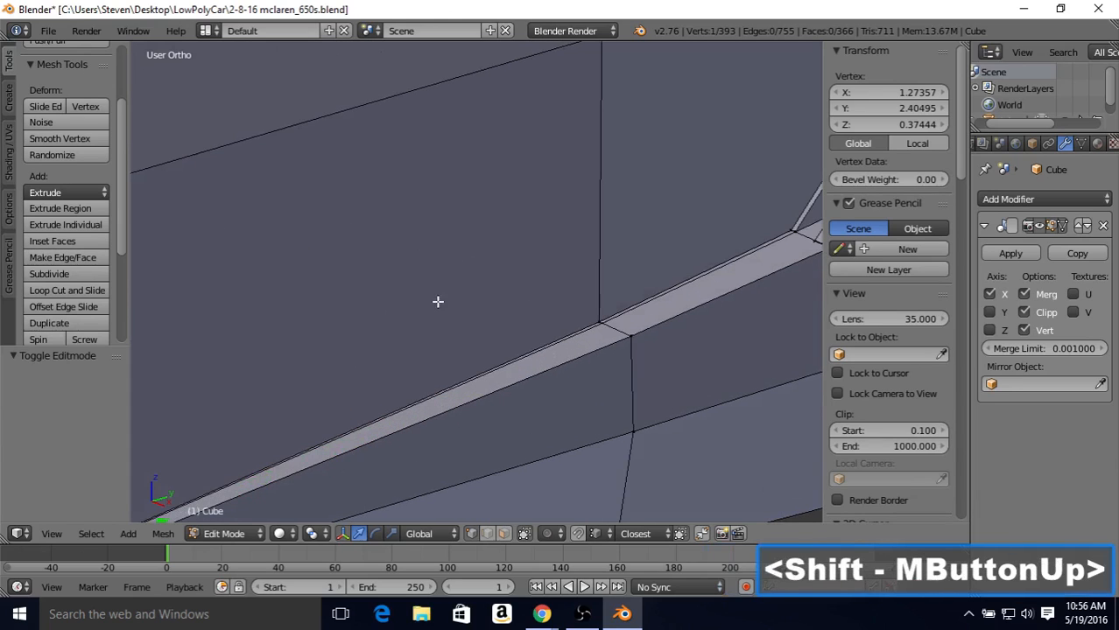
shift+right_click(596, 314)
shift+middle_drag(609, 300, 619, 324)
shift+right_click(665, 309)
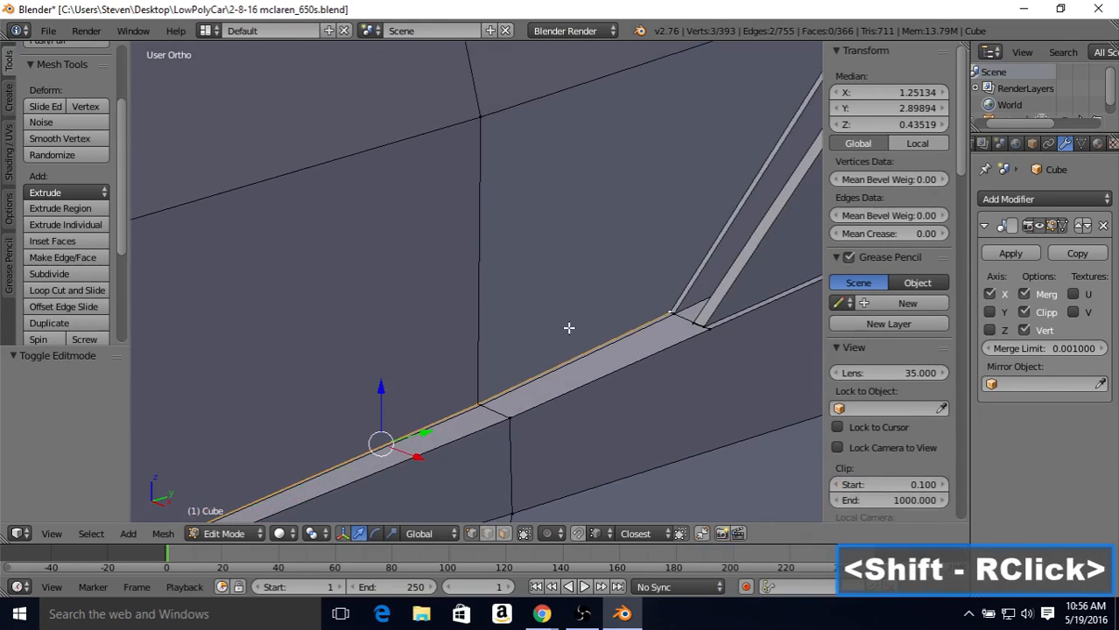
scroll(569, 327, down, 3)
middle_drag(512, 332, 390, 330)
scroll(479, 311, down, 2)
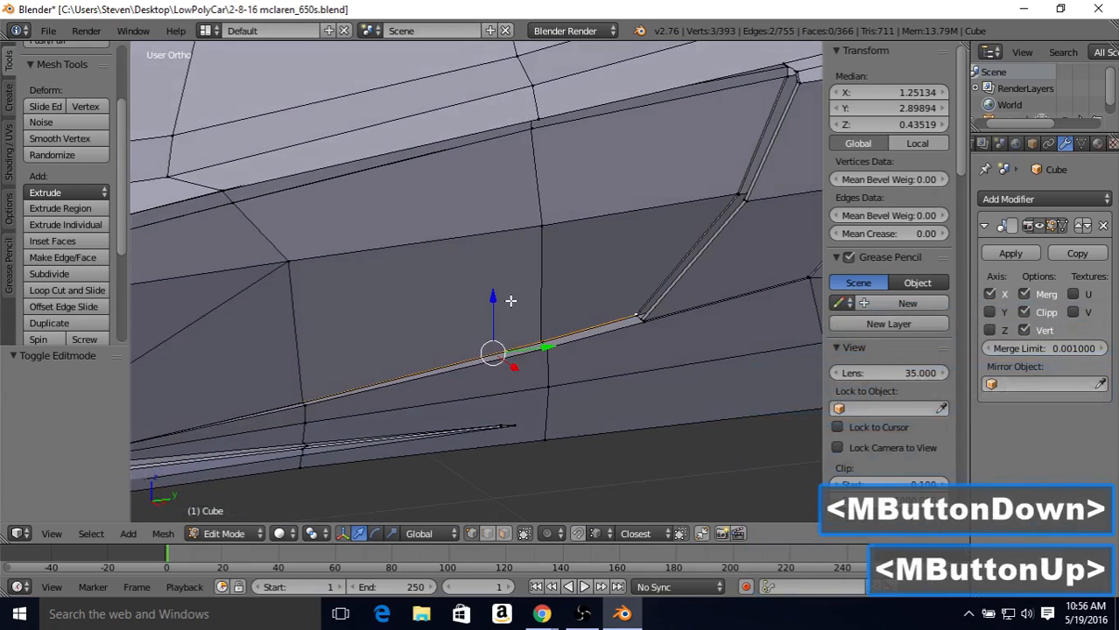
drag(493, 298, 490, 298)
key(Tab)
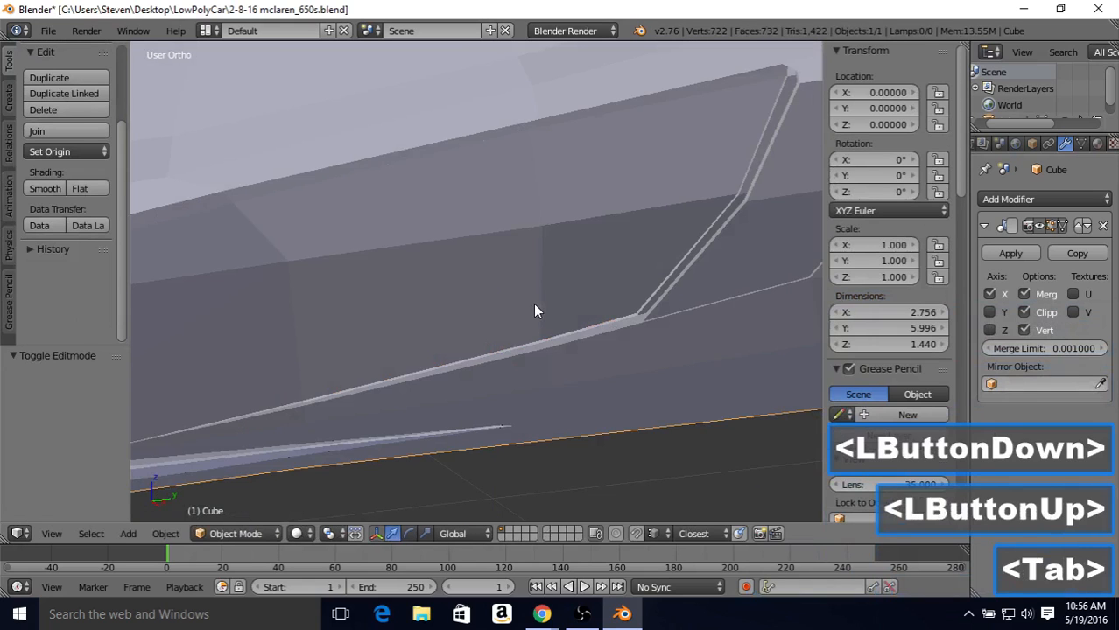
Step: Raise the door's lower edge about another 0.002 along Z to widen the gap, and check the shaded body
middle_drag(536, 311, 471, 308)
key(Tab)
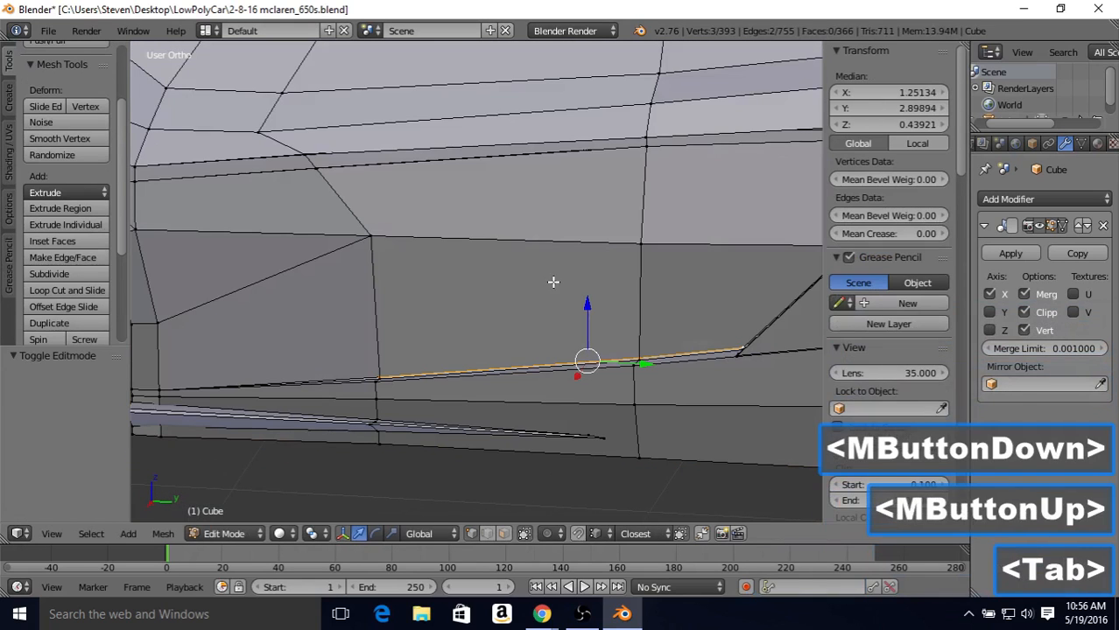
drag(585, 301, 585, 300)
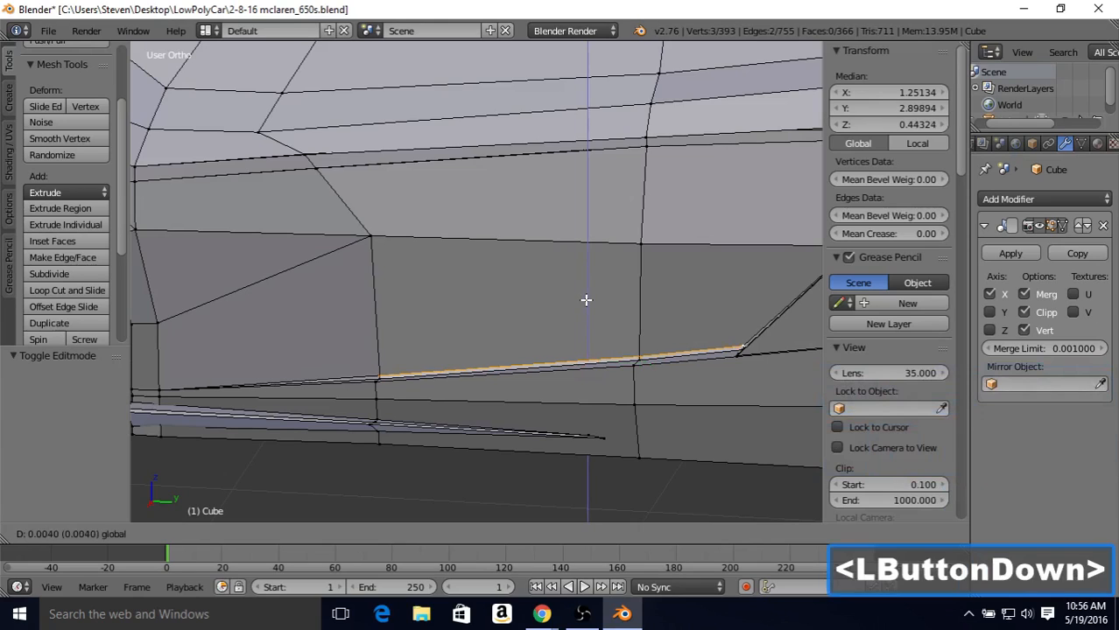
drag(586, 300, 585, 300)
key(Tab)
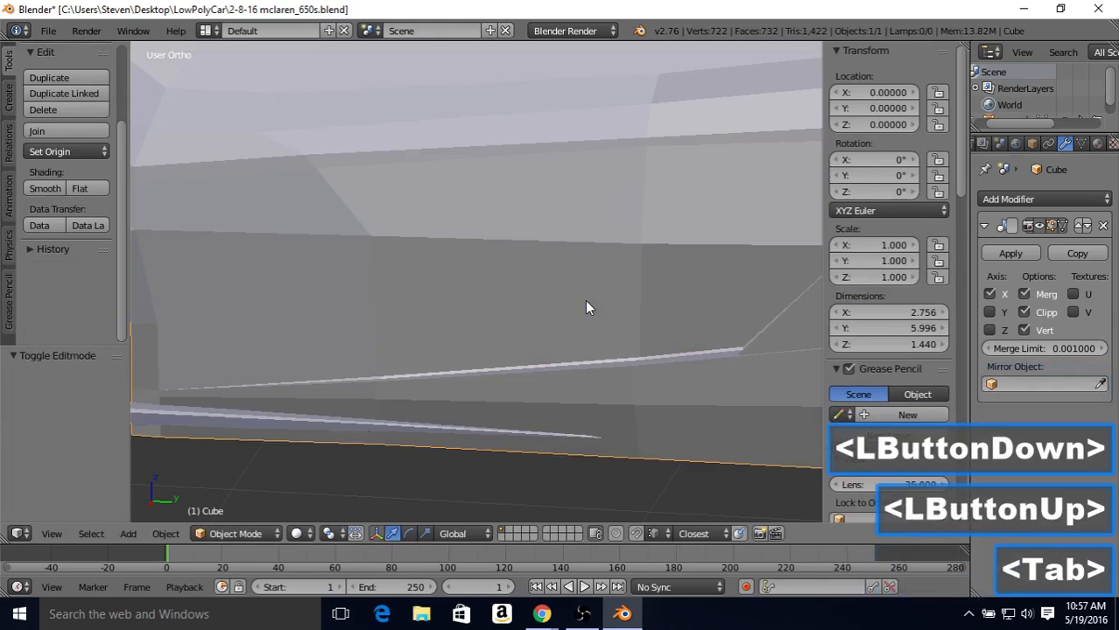
scroll(527, 293, down, 3)
middle_drag(527, 292, 499, 290)
scroll(562, 312, up, 2)
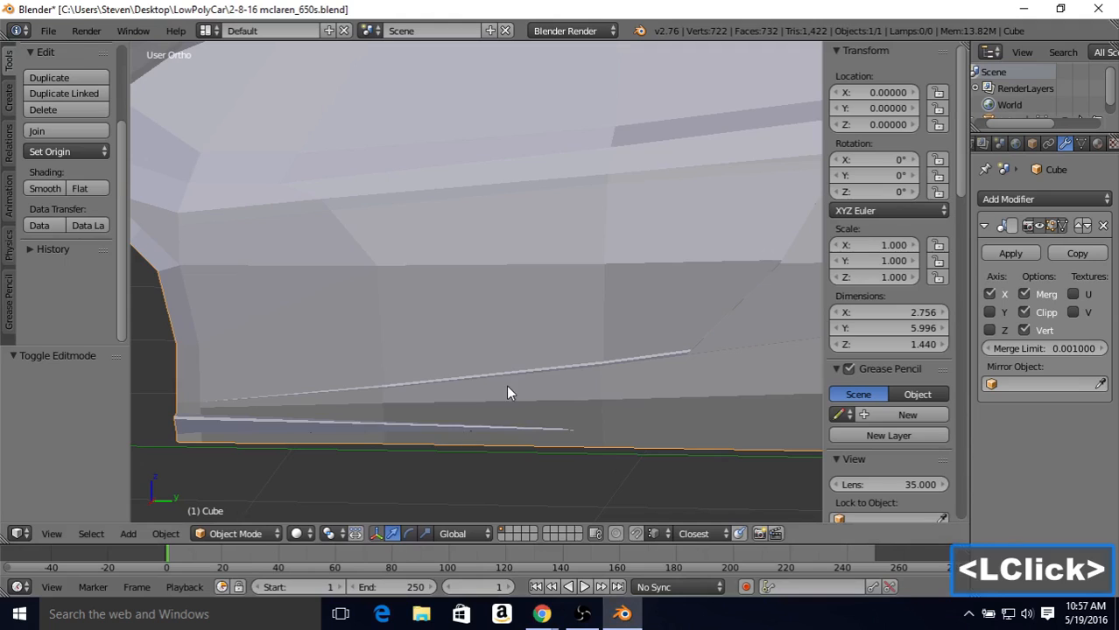
Step: Try to adjust the height of the foremost free vertex on the door's lower edge
key(Tab)
middle_drag(507, 386, 428, 393)
key(Tab)
key(Tab)
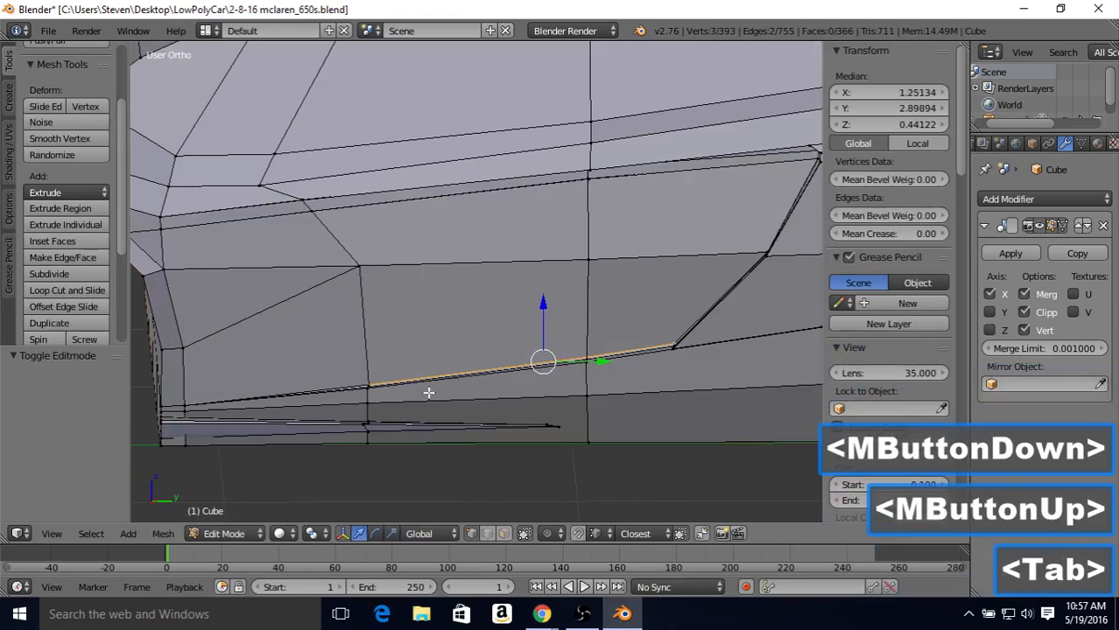
right_click(366, 380)
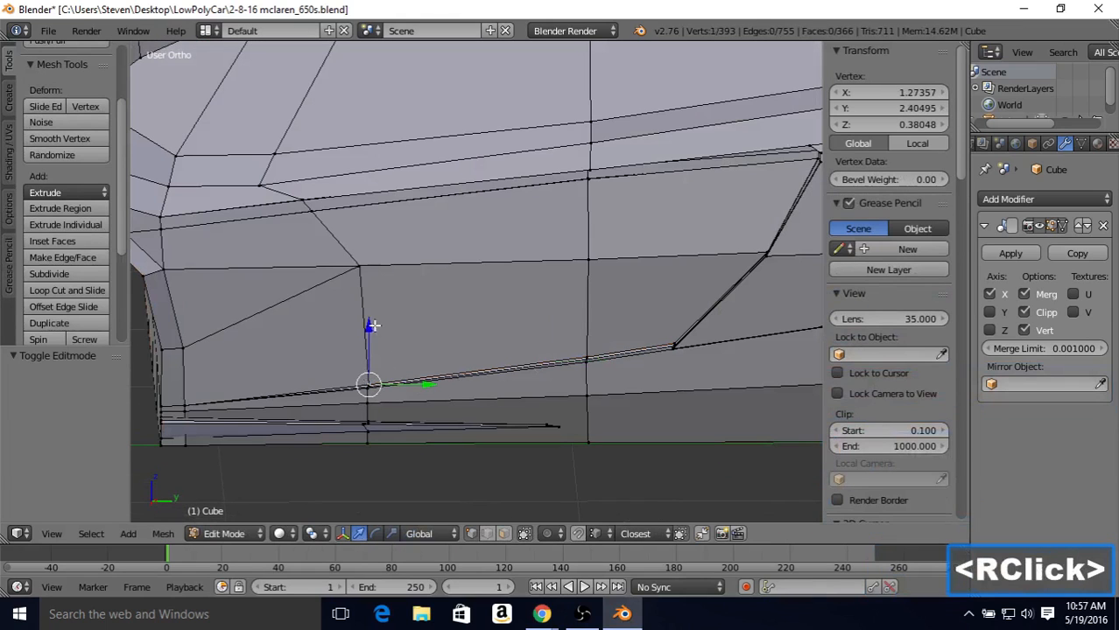
drag(372, 326, 366, 324)
key(Tab)
scroll(410, 348, down, 1)
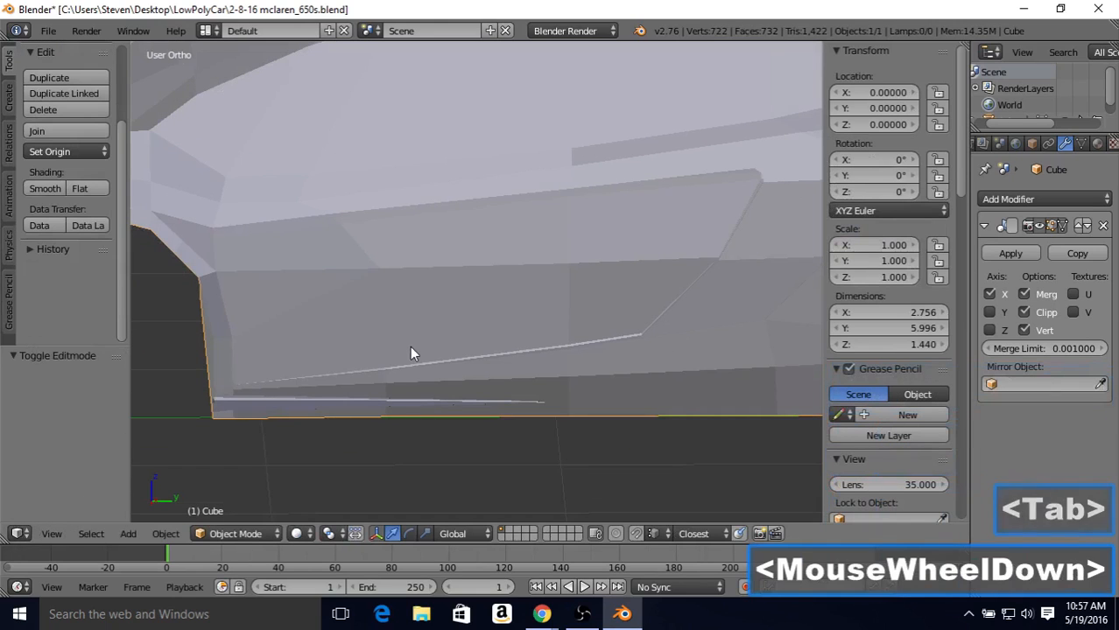
middle_drag(574, 273, 626, 289)
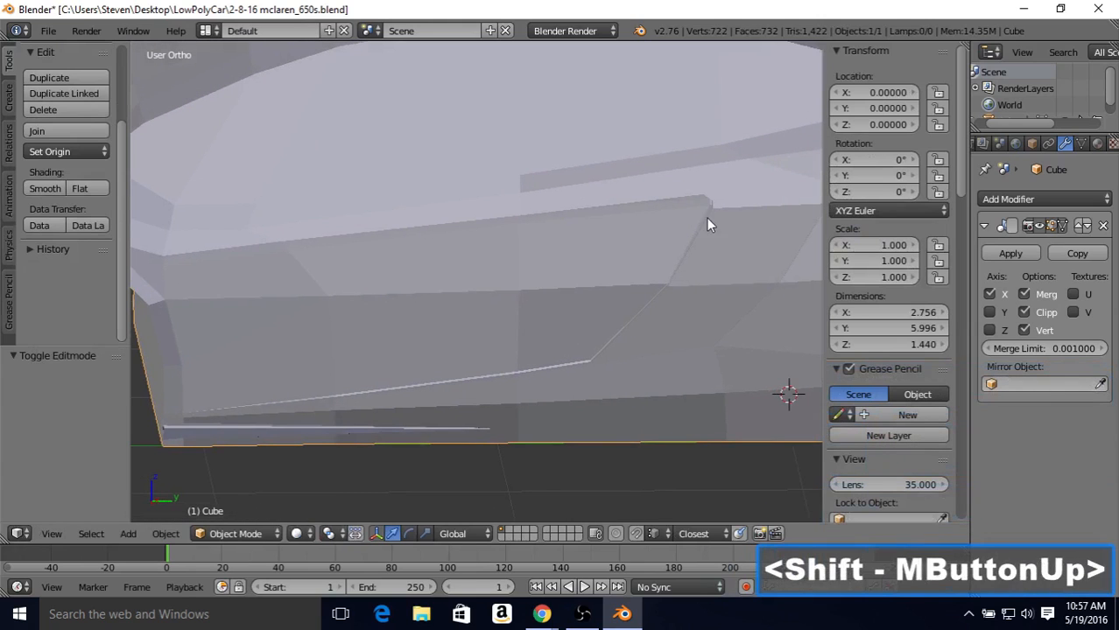
Step: Select the two vertices of the door's upper rear edge segment and shift them about -0.003 along Y
key(Tab)
scroll(600, 372, up, 1)
scroll(601, 373, up, 3)
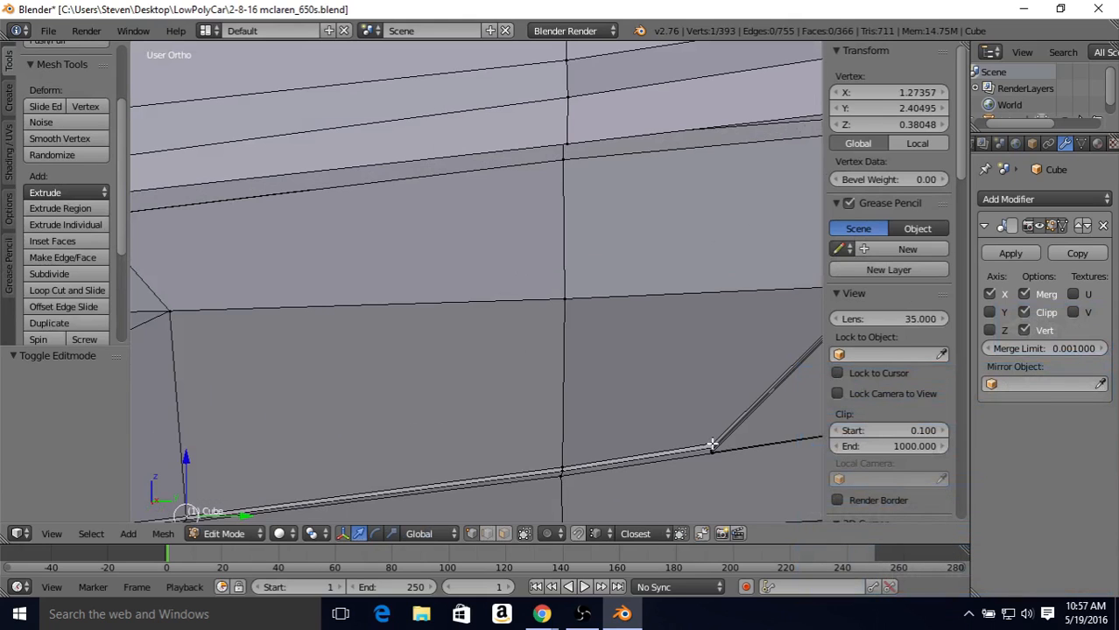
shift+middle_drag(691, 324, 519, 319)
scroll(631, 304, up, 2)
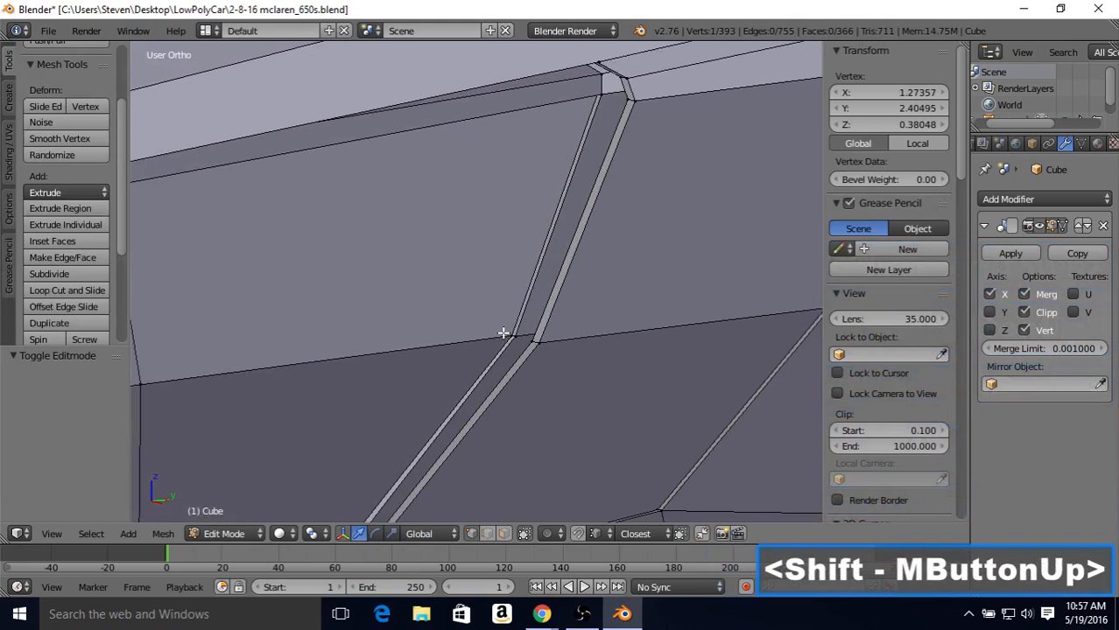
right_click(506, 334)
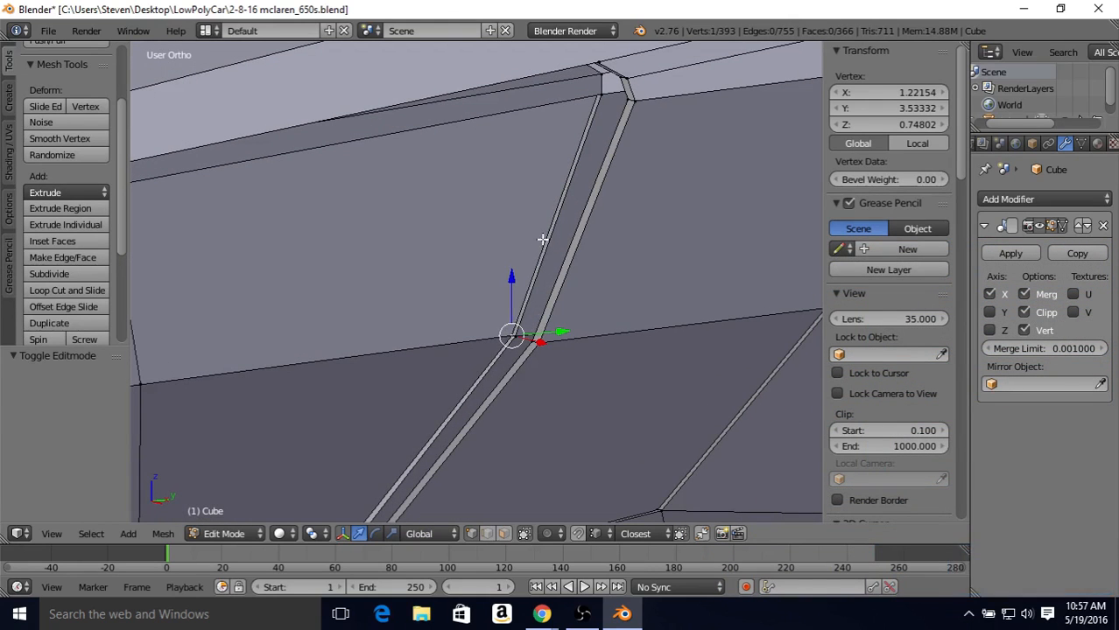
middle_drag(542, 240, 554, 226)
scroll(554, 226, up, 3)
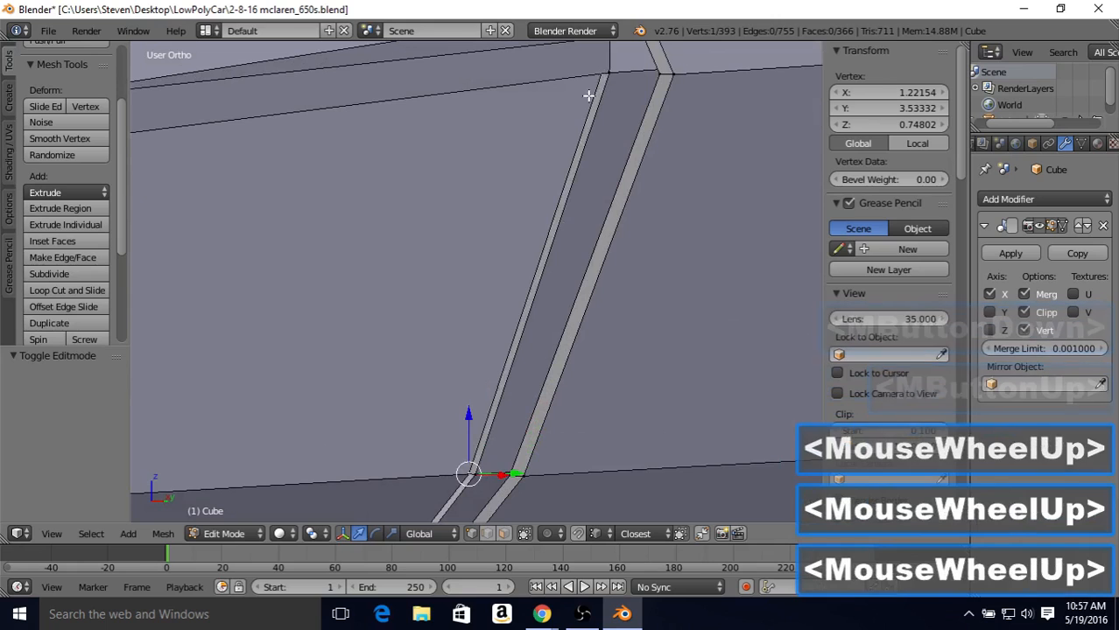
middle_drag(592, 95, 489, 344)
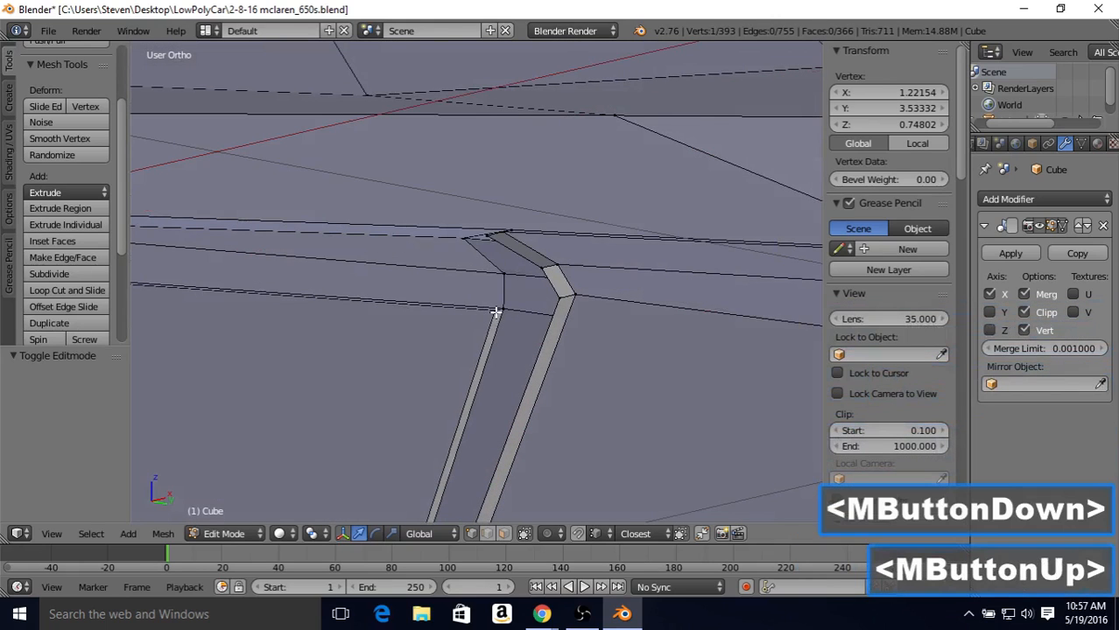
shift+right_click(494, 314)
scroll(472, 348, down, 4)
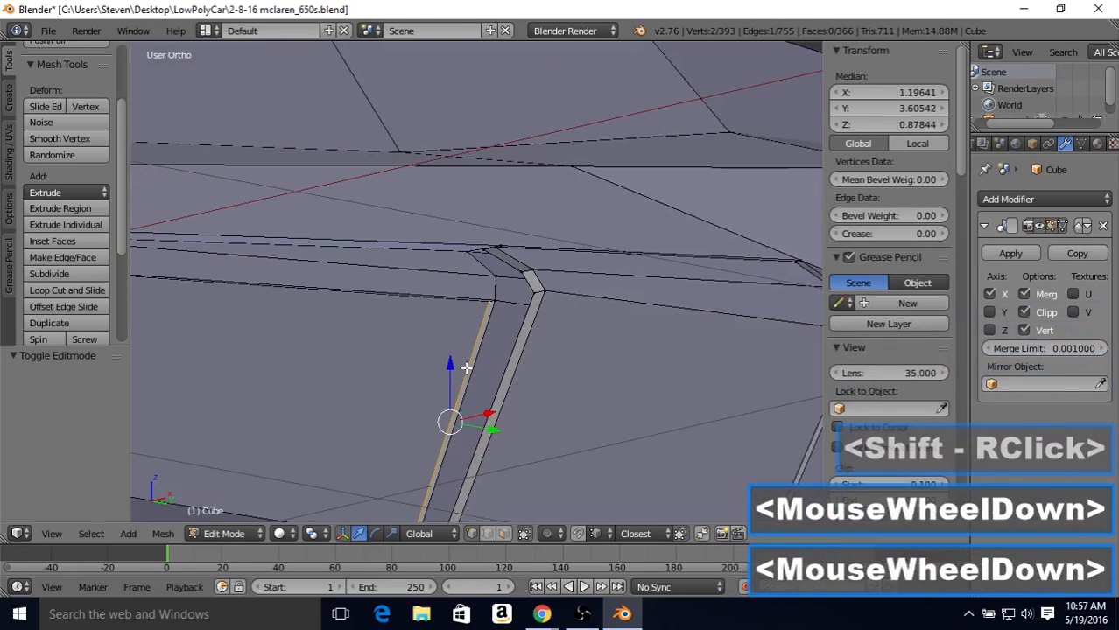
scroll(465, 368, down, 1)
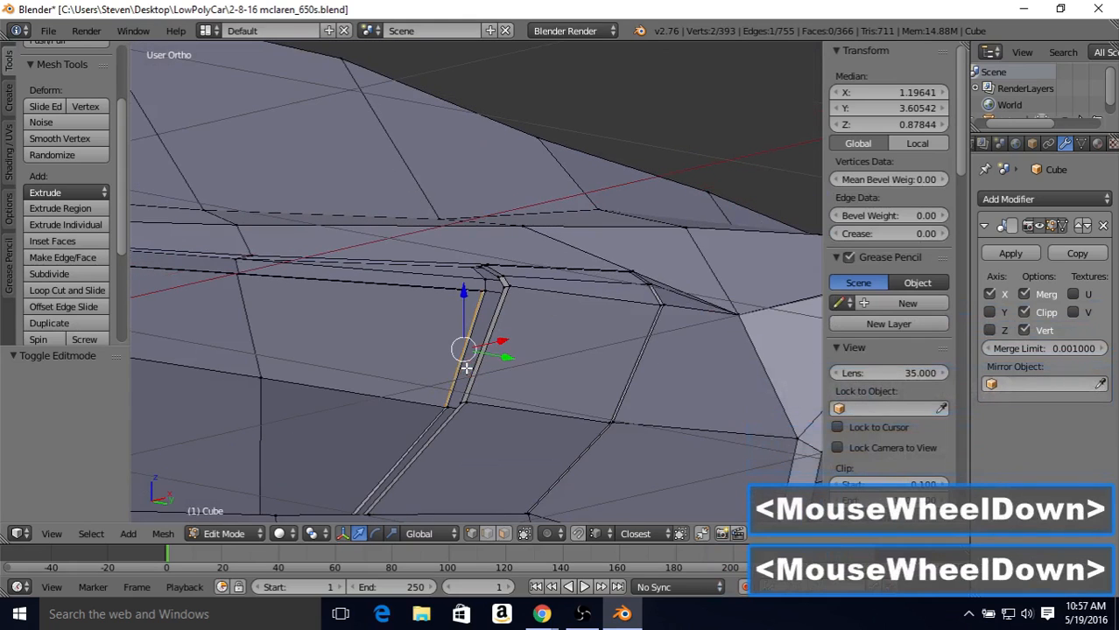
middle_drag(465, 368, 426, 408)
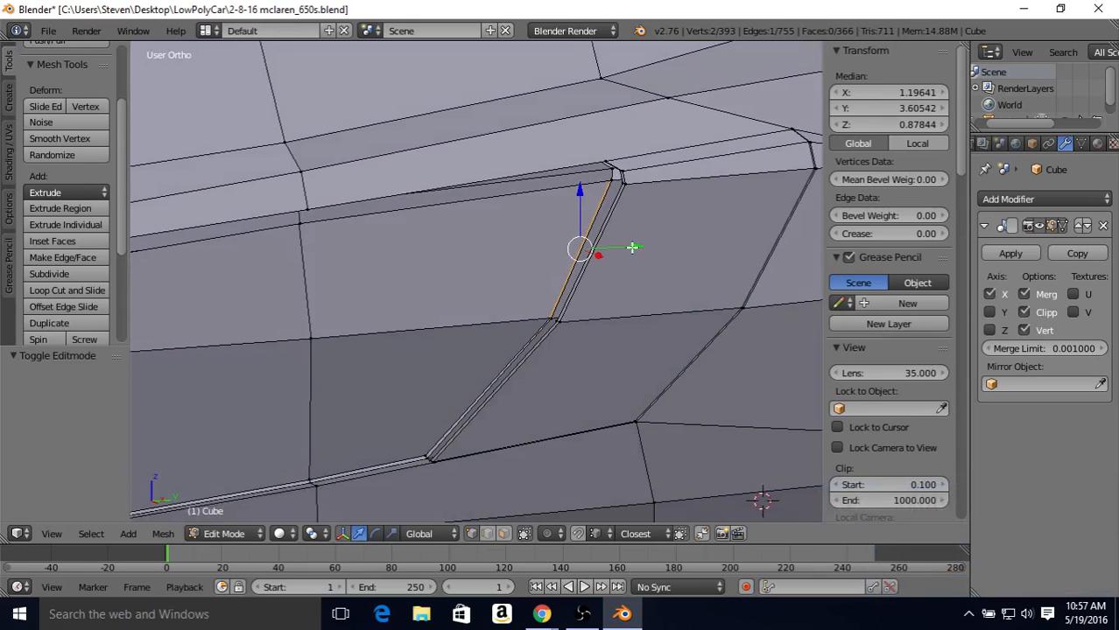
drag(632, 246, 630, 246)
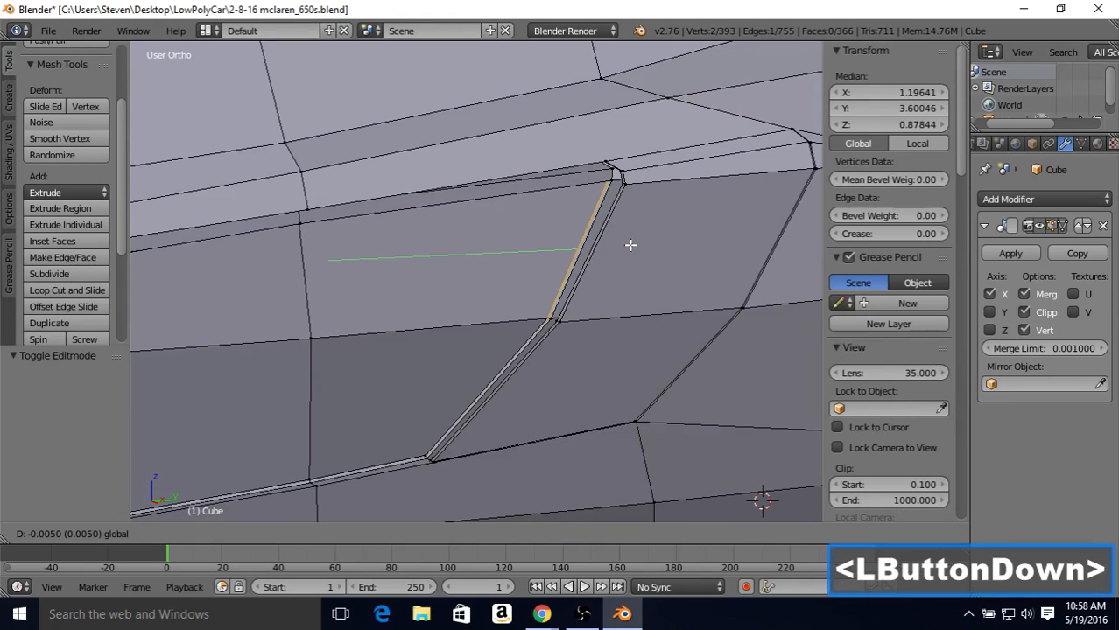
drag(630, 245, 631, 246)
drag(629, 245, 631, 246)
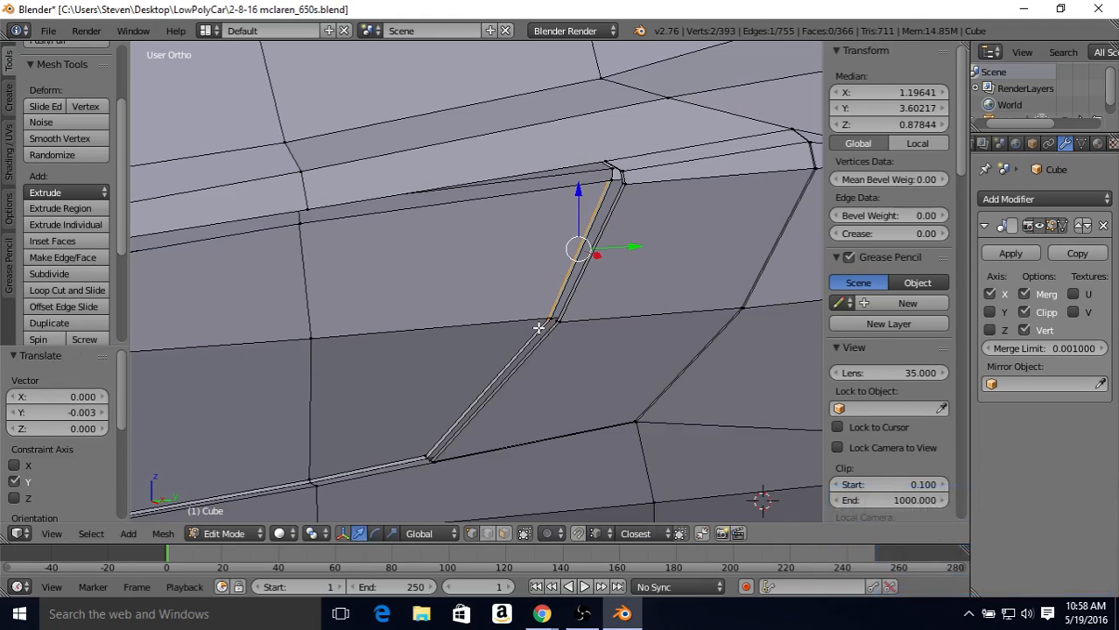
key(Tab)
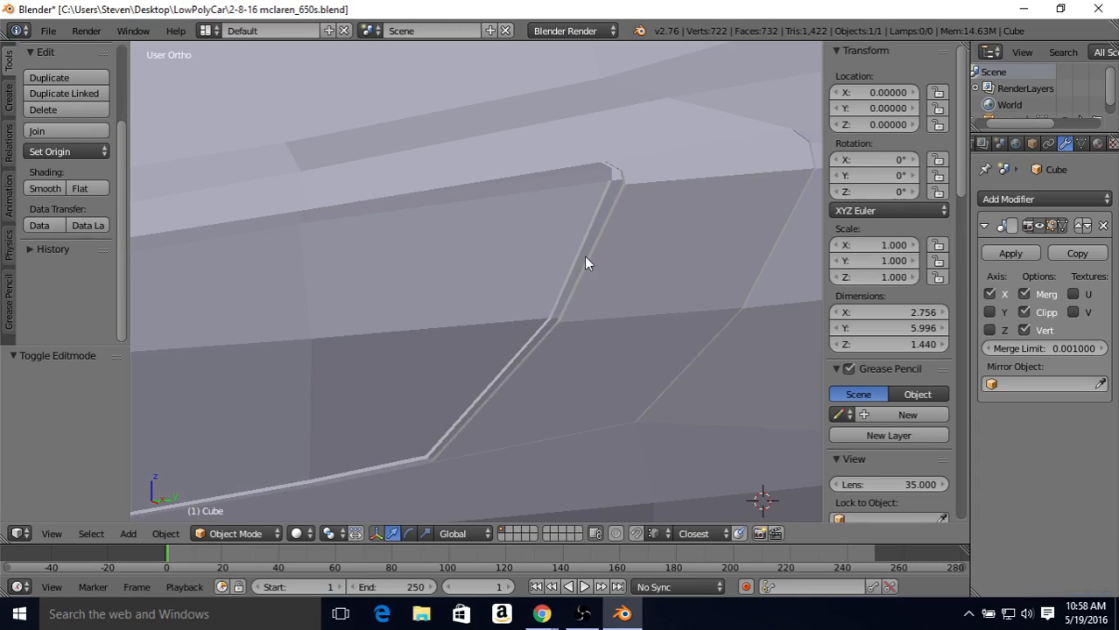
Step: Nudge the door's upper rear edge segment slightly farther along Y and check the gap in the shaded body
scroll(560, 278, down, 2)
mouse_move(529, 295)
middle_down()
mouse_move(519, 317)
mouse_move(500, 317)
mouse_move(531, 309)
middle_up()
scroll(531, 309, up, 3)
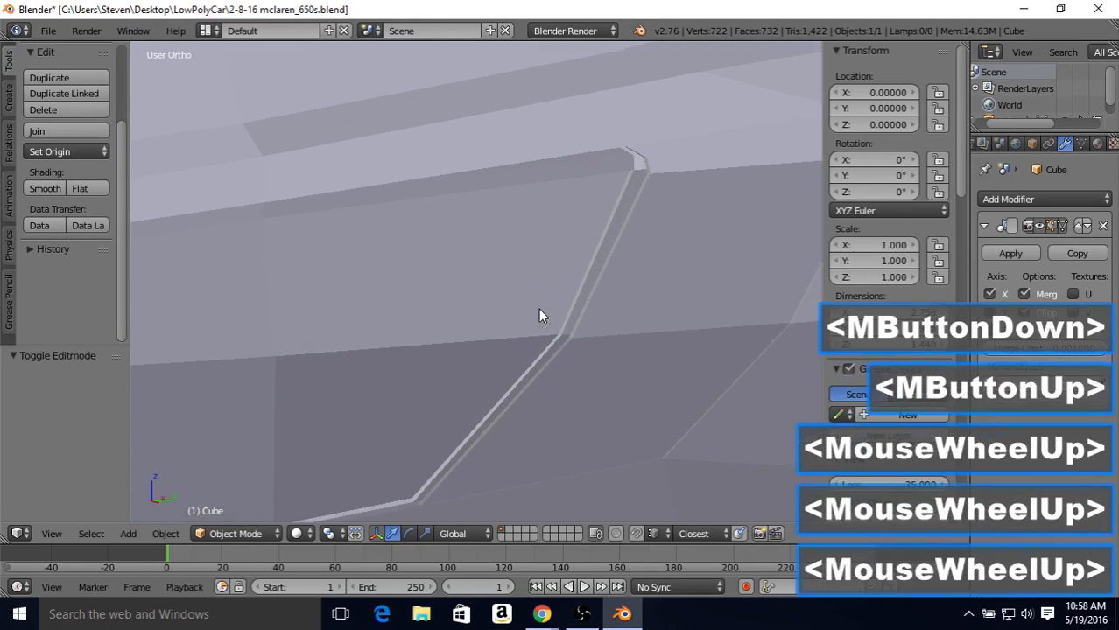
key(Tab)
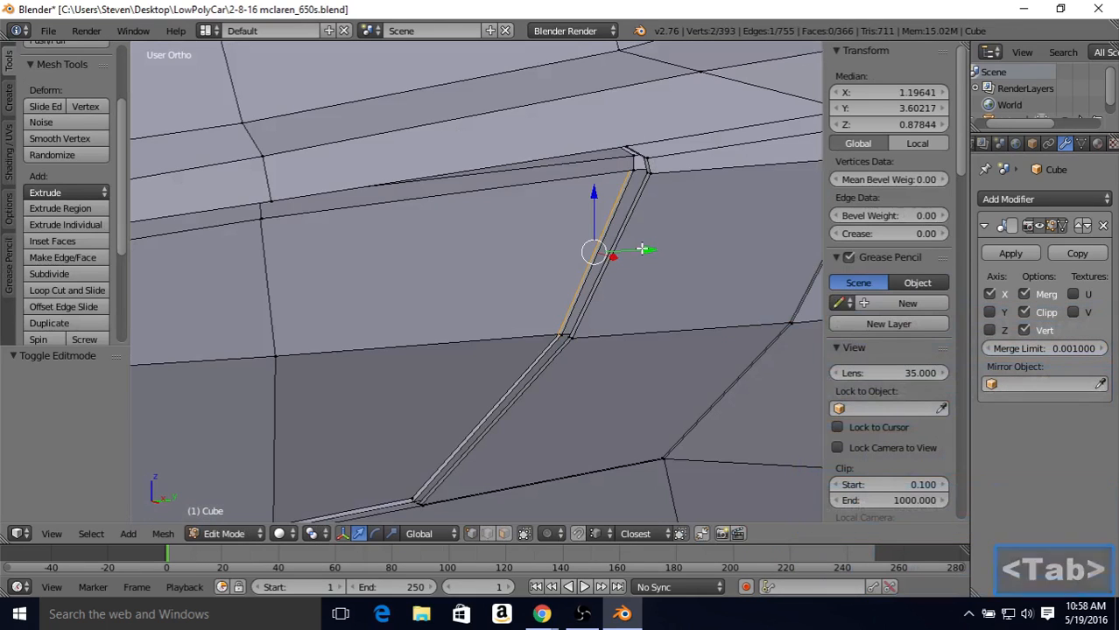
drag(642, 250, 641, 249)
key(Tab)
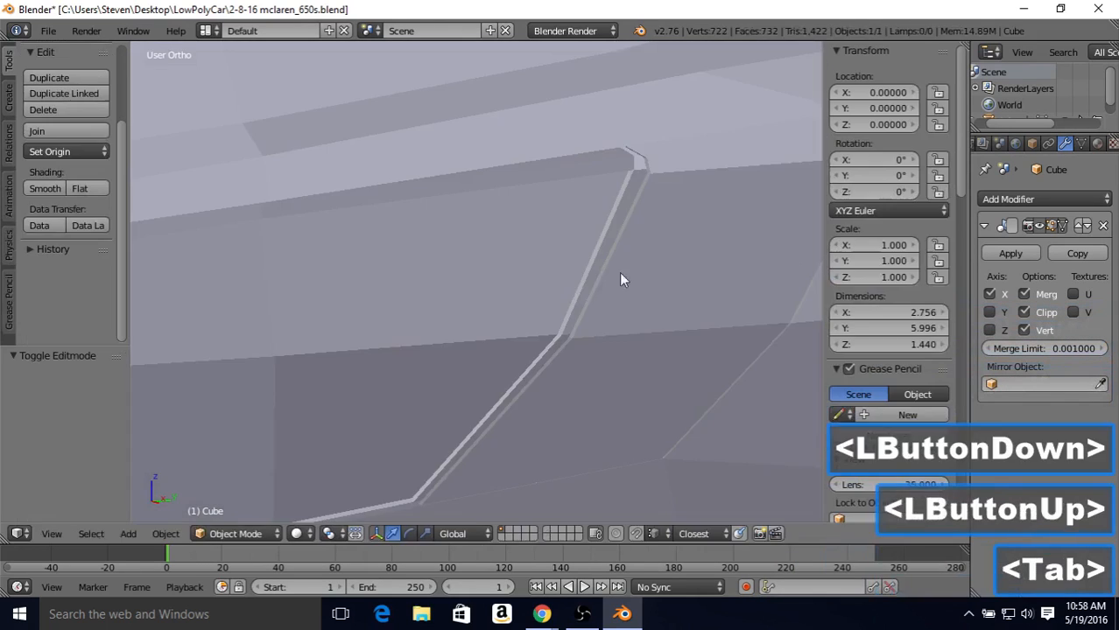
scroll(569, 302, down, 2)
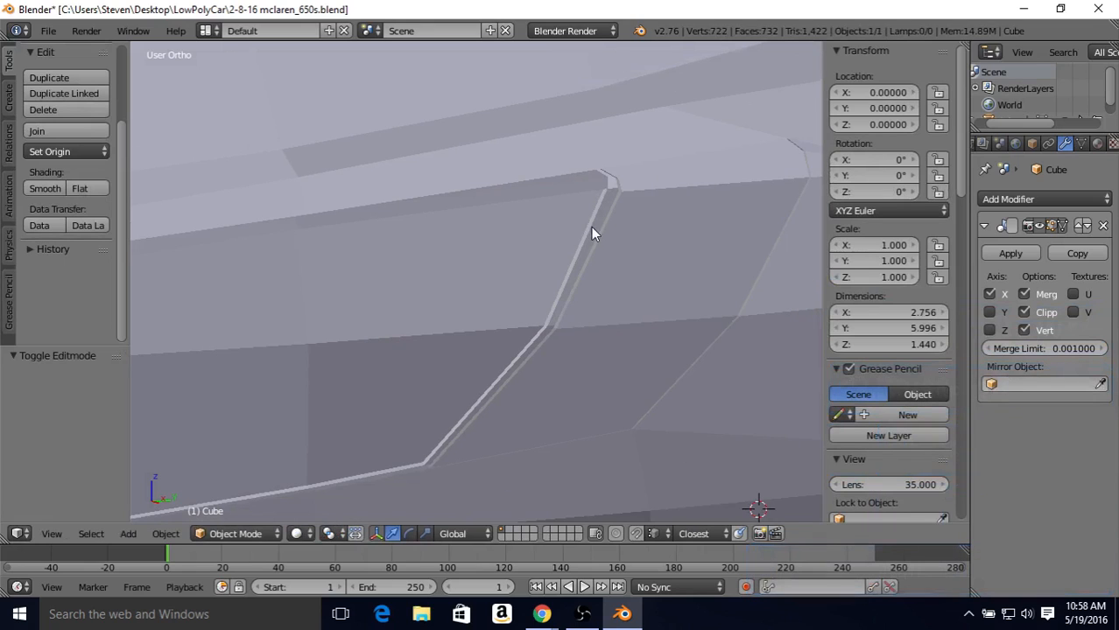
scroll(550, 302, down, 2)
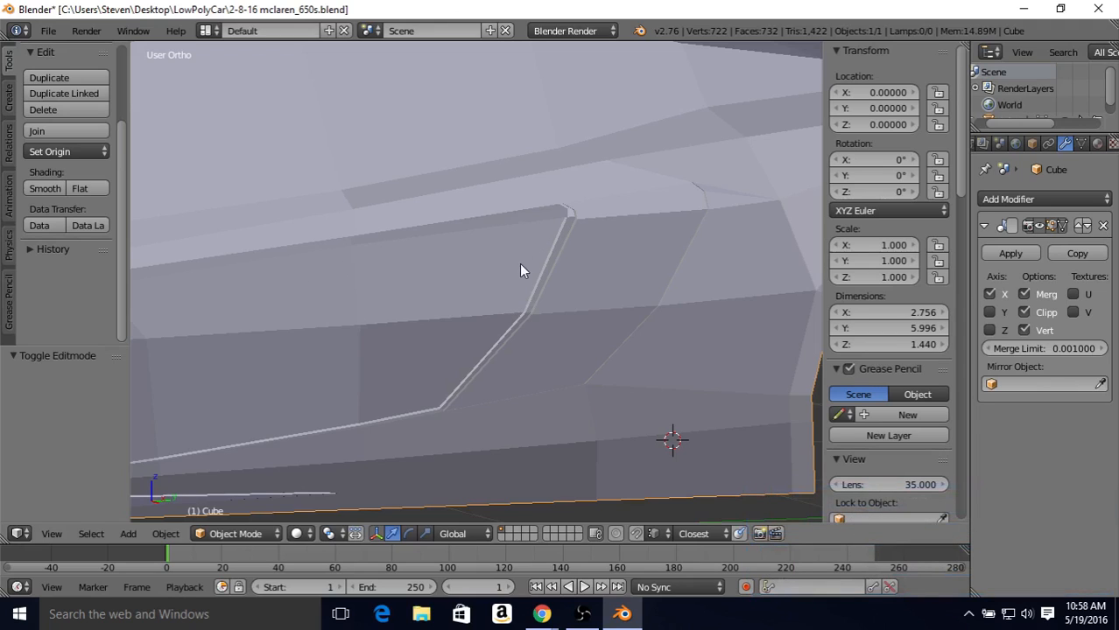
Step: Select the three vertices along the door's upper edge, from its rear corner forward
scroll(516, 267, up, 2)
key(Tab)
middle_drag(514, 267, 580, 225)
scroll(535, 311, up, 3)
middle_drag(555, 329, 500, 418)
right_click(502, 411)
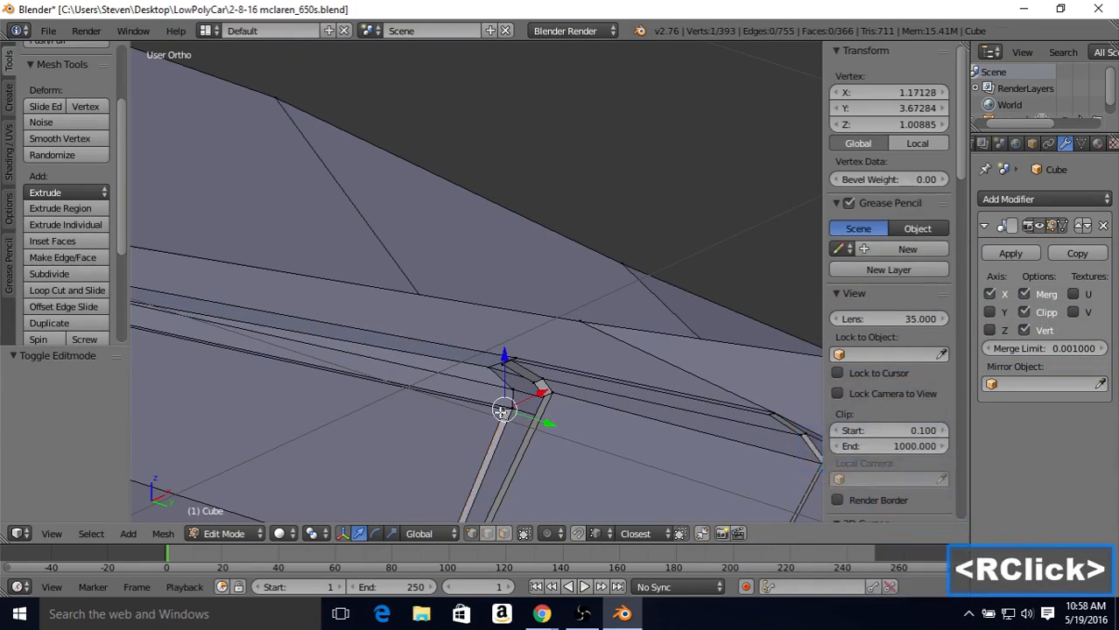
shift+middle_drag(309, 359, 457, 321)
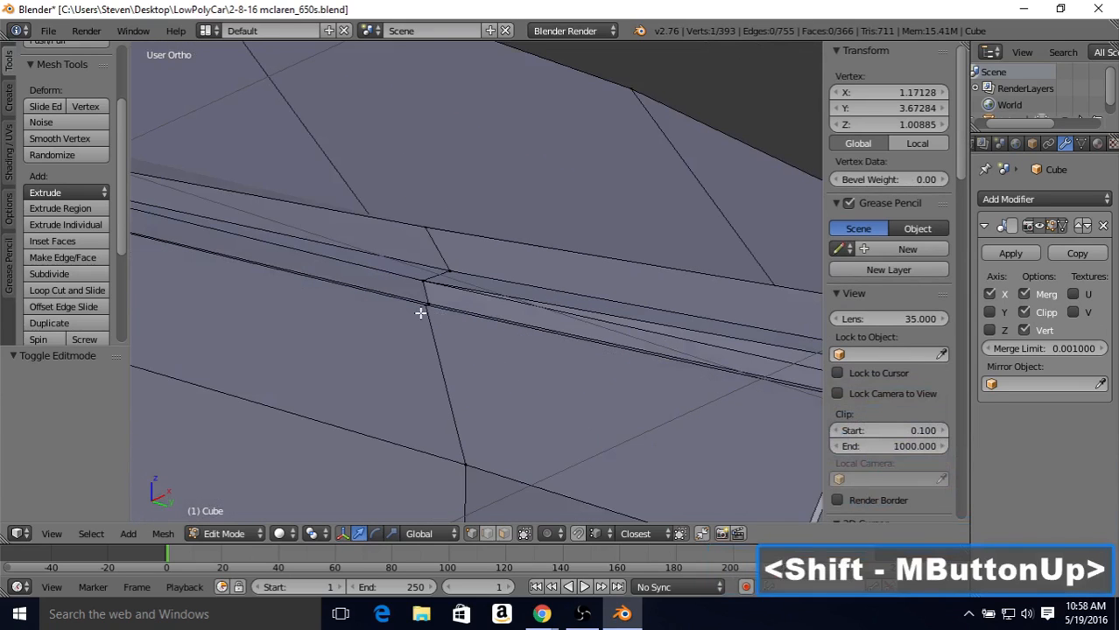
shift+right_click(423, 310)
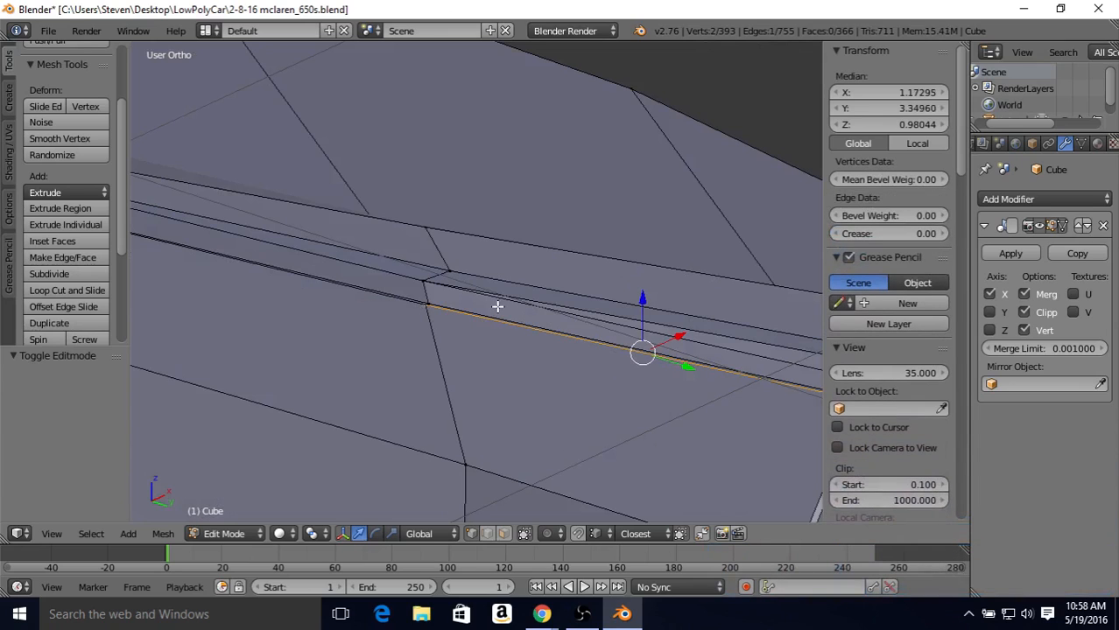
shift+middle_drag(424, 282, 751, 322)
middle_drag(280, 252, 320, 265)
shift+right_click(157, 318)
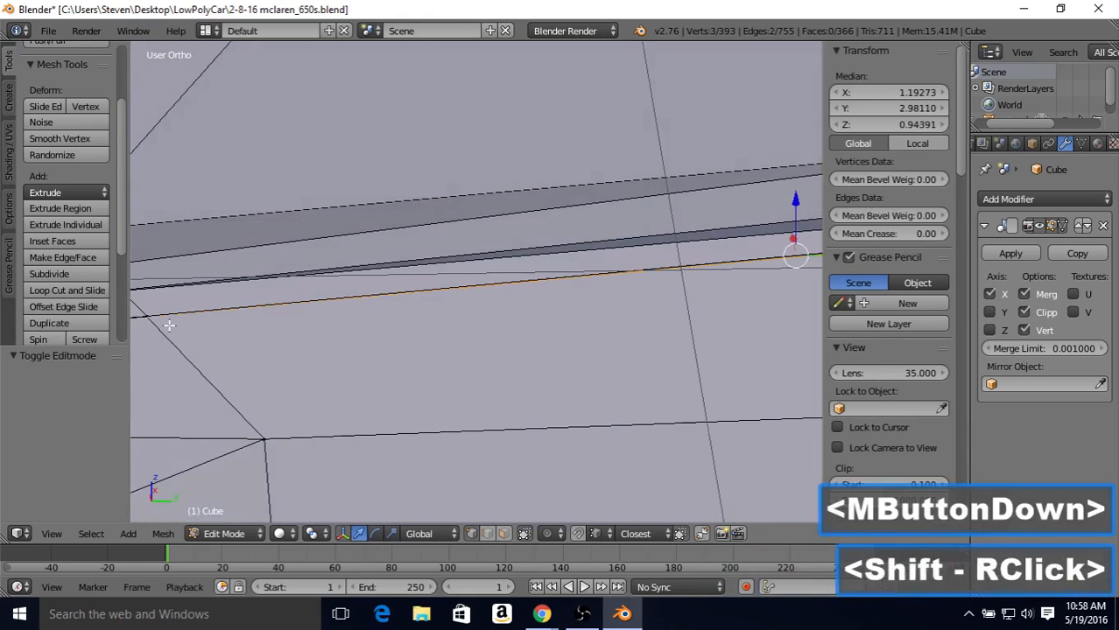
Step: Lower the door's upper edge about 0.009 along Z to widen the gap, and check the shaded body
scroll(269, 294, down, 5)
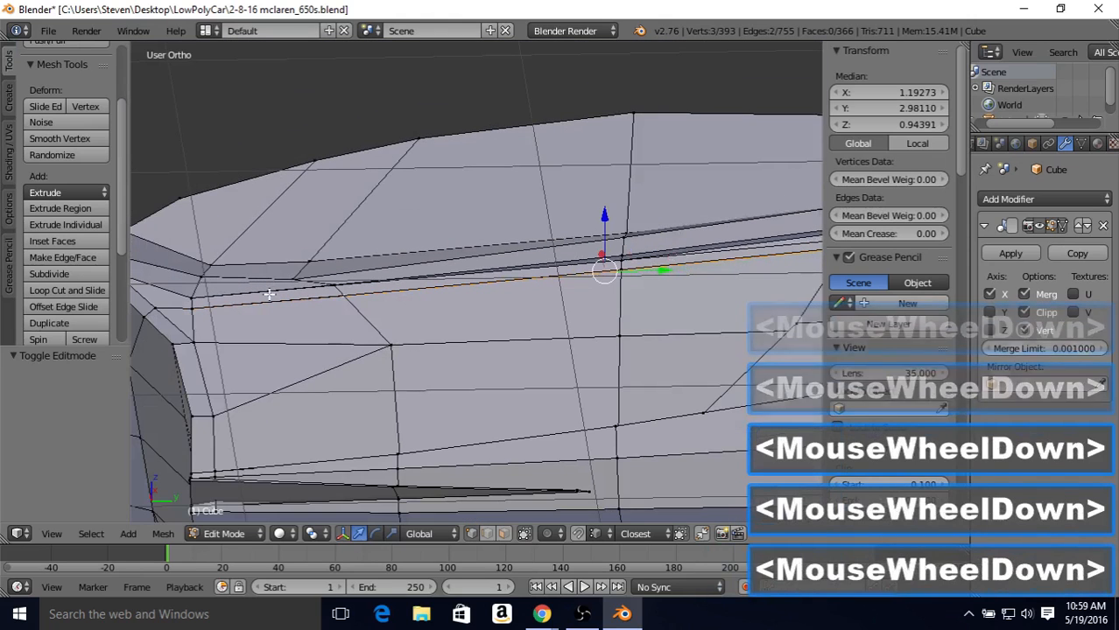
scroll(268, 294, up, 5)
shift+middle_drag(286, 284, 366, 270)
scroll(366, 270, down, 8)
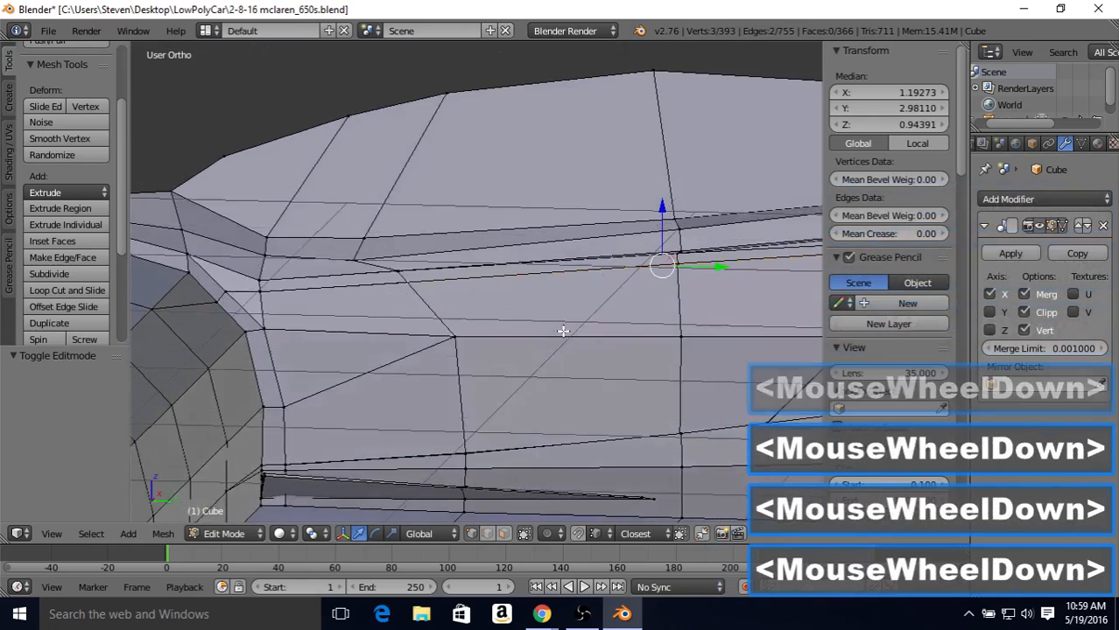
middle_drag(562, 331, 584, 210)
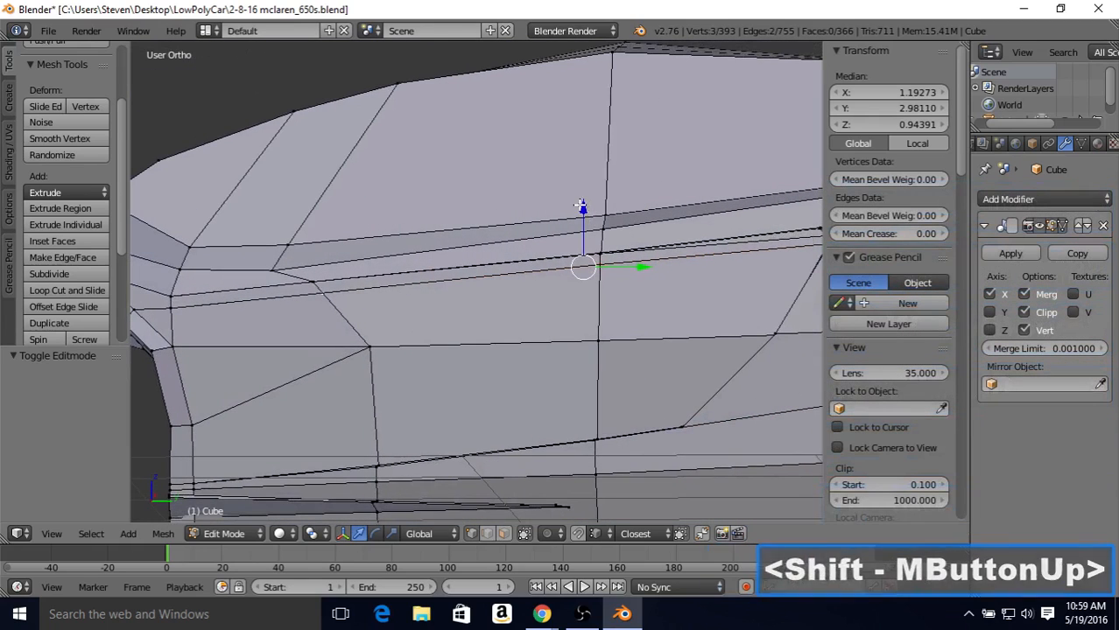
drag(583, 207, 582, 261)
key(Tab)
scroll(524, 267, down, 3)
middle_drag(522, 265, 516, 289)
scroll(553, 267, up, 2)
scroll(543, 295, down, 3)
mouse_move(516, 289)
middle_down()
mouse_move(496, 293)
mouse_move(526, 298)
middle_up()
scroll(525, 298, up, 2)
click(615, 269)
Step: Shift the door's upper edge outward about 0.01 along X in small moves, checking the shaded body
key(Tab)
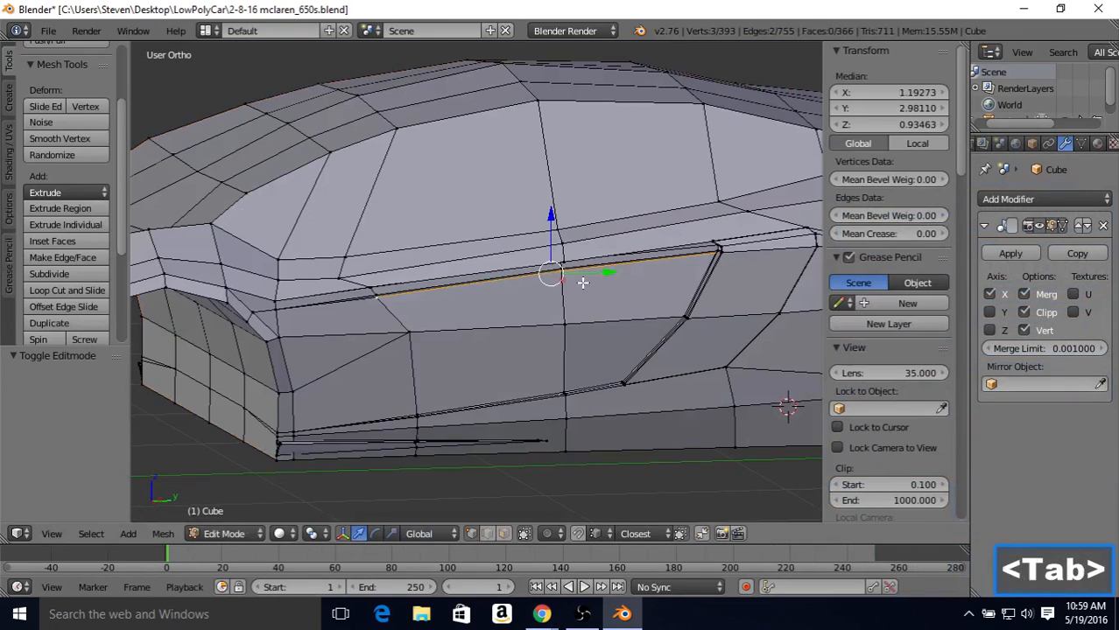
scroll(582, 282, up, 2)
middle_drag(577, 273, 596, 254)
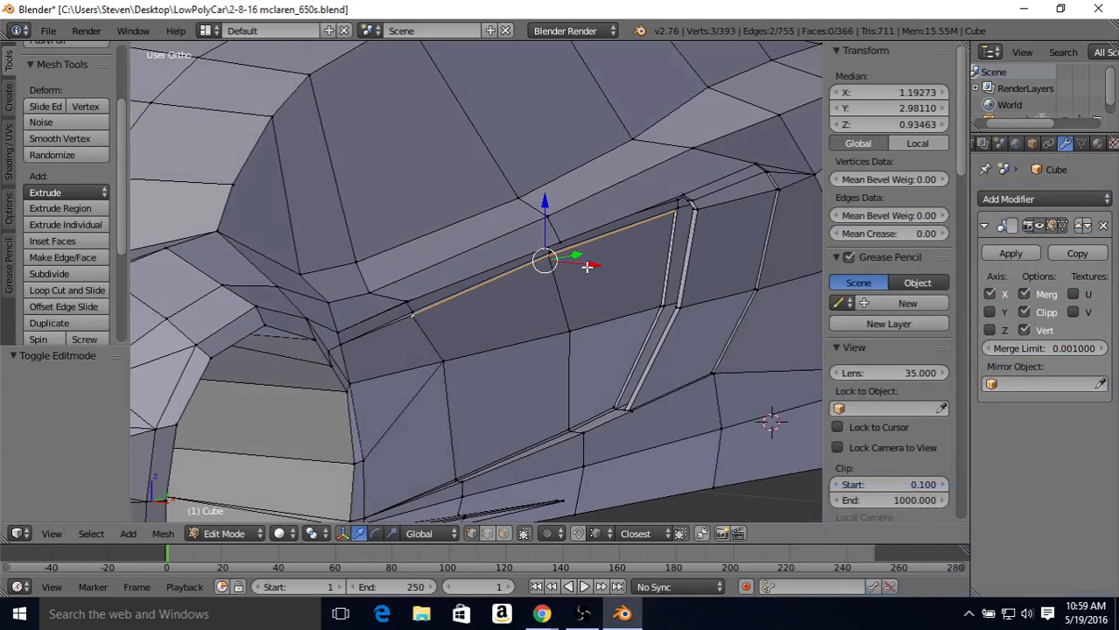
drag(586, 267, 588, 267)
key(Tab)
scroll(592, 264, down, 2)
mouse_move(596, 261)
middle_down()
mouse_move(597, 252)
mouse_move(501, 260)
mouse_move(590, 263)
middle_up()
key(Tab)
drag(584, 267, 585, 270)
key(Tab)
scroll(585, 271, down, 3)
mouse_move(584, 268)
middle_down()
mouse_move(522, 258)
mouse_move(380, 275)
mouse_move(569, 280)
middle_up()
scroll(573, 279, up, 3)
scroll(602, 280, up, 3)
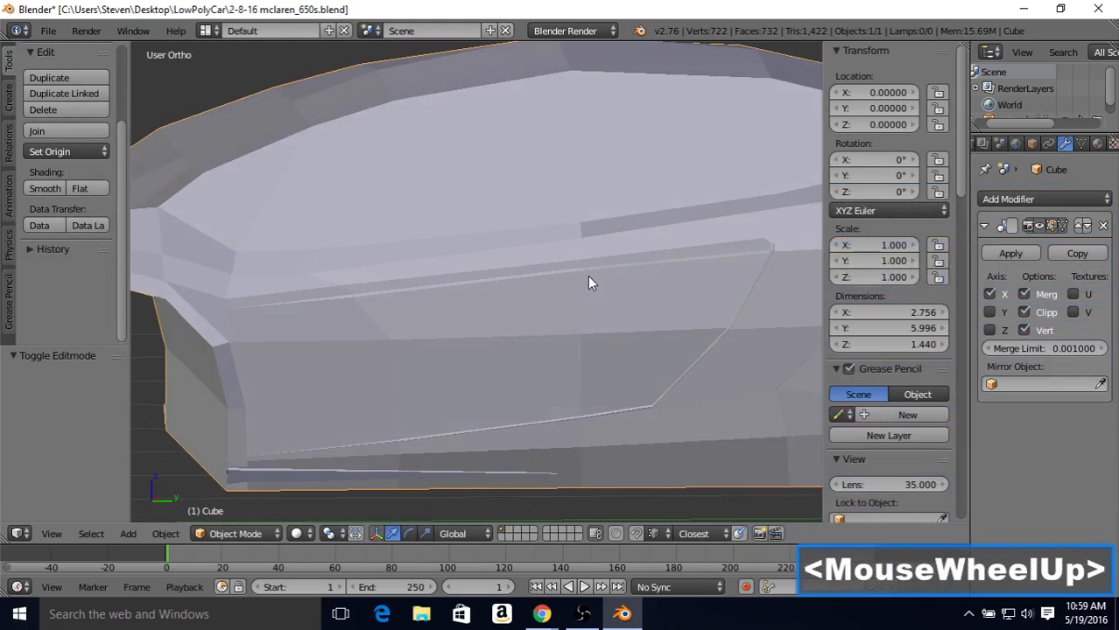
Step: Select the middle vertex of the door's upper edge, nudge it outward along X and check the shaded side
middle_drag(587, 279, 560, 290)
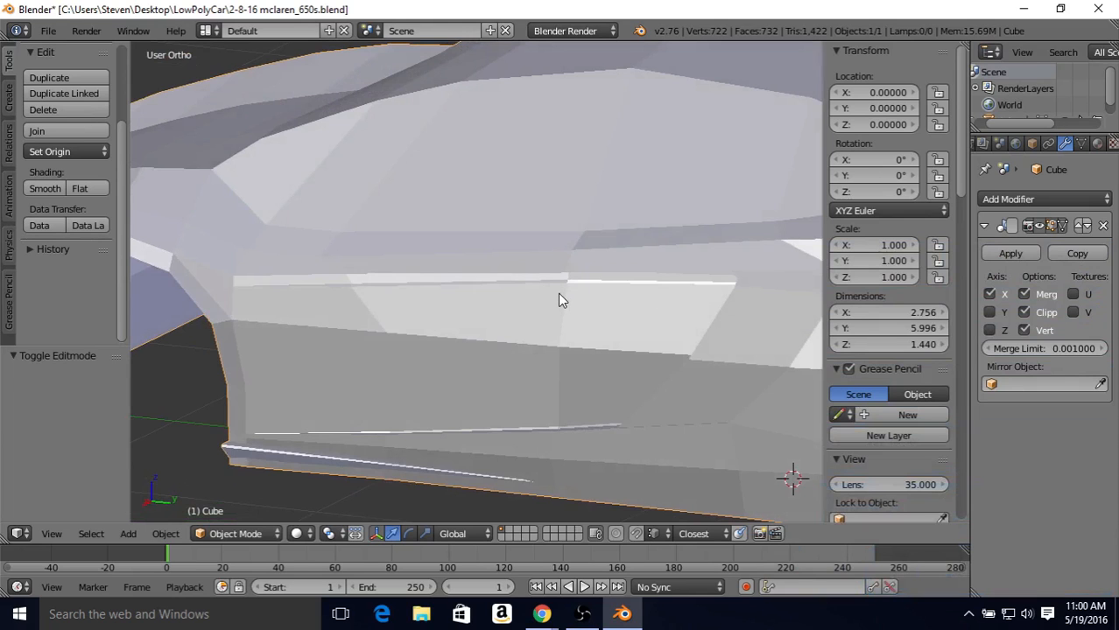
middle_drag(562, 294, 546, 265)
key(Tab)
right_click(582, 270)
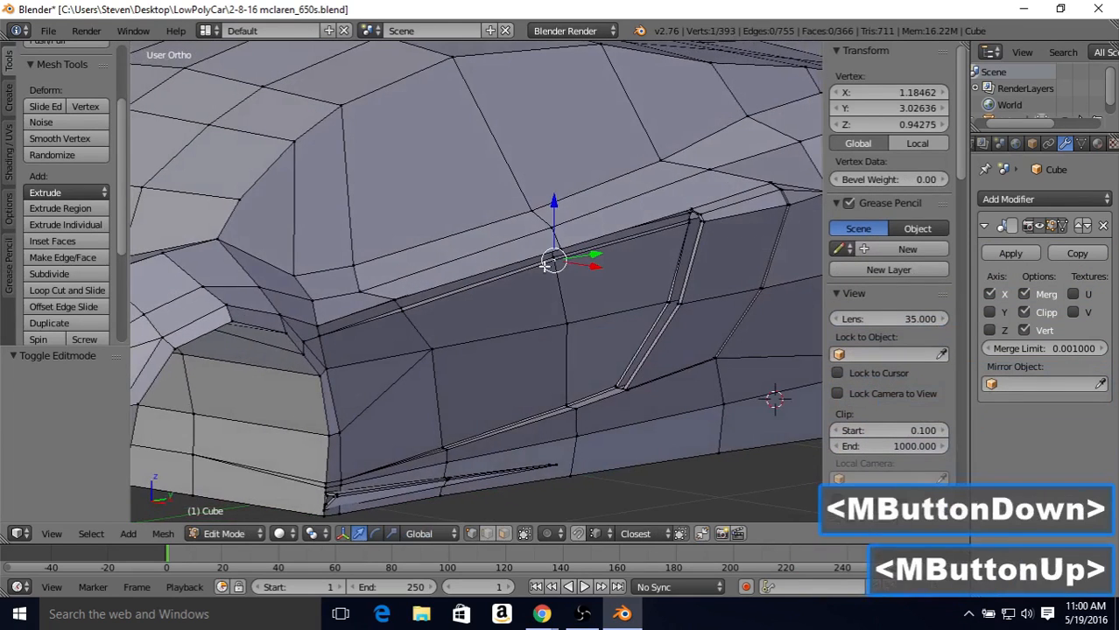
drag(588, 265, 593, 268)
key(Tab)
middle_drag(593, 275, 645, 257)
scroll(585, 242, down, 2)
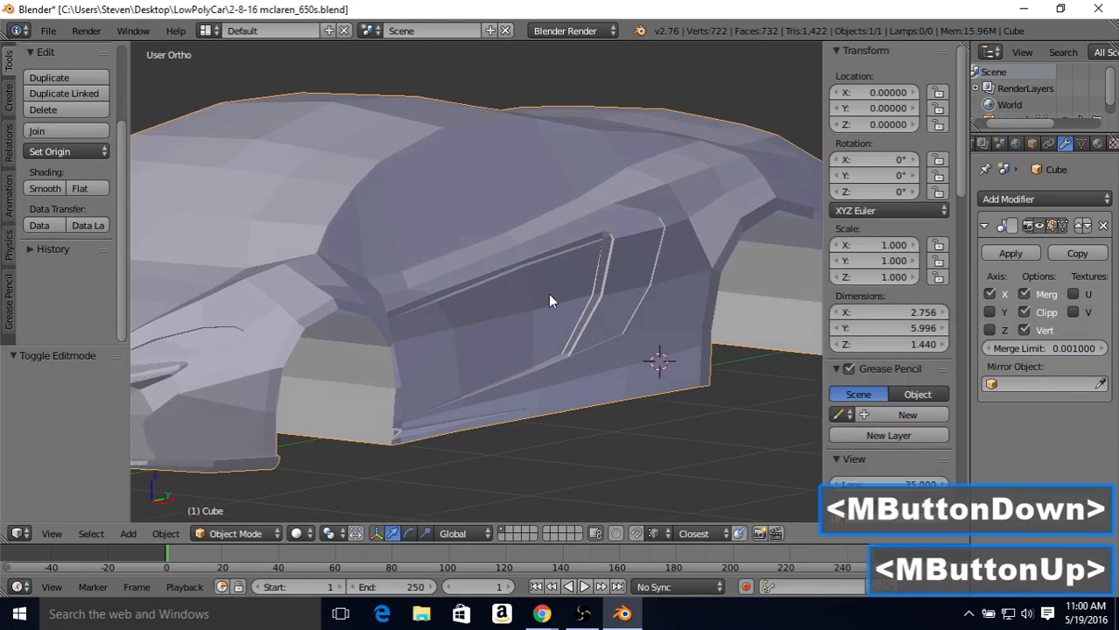
Step: Select the rear corner vertex of the door's upper edge and move it about -0.0093 along X, then check the shading
scroll(579, 291, up, 5)
middle_drag(604, 299, 666, 283)
key(Tab)
right_click(720, 255)
key(Tab)
scroll(648, 295, down, 2)
key(Tab)
scroll(671, 290, up, 3)
shift+middle_drag(665, 282, 394, 302)
middle_drag(394, 302, 486, 242)
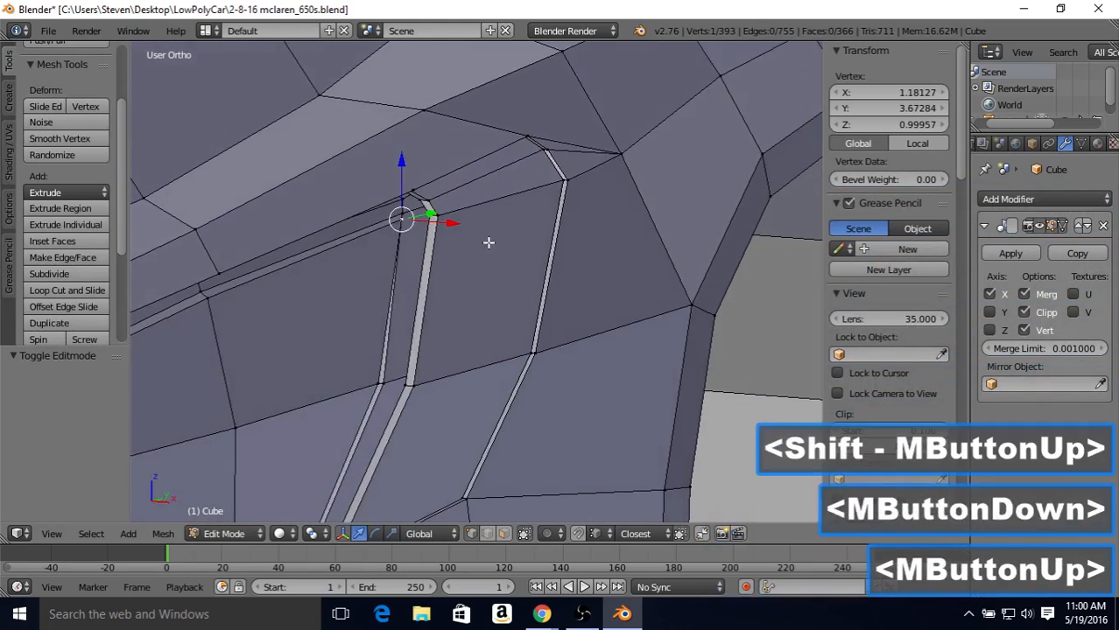
key(g)
key(x)
click(451, 227)
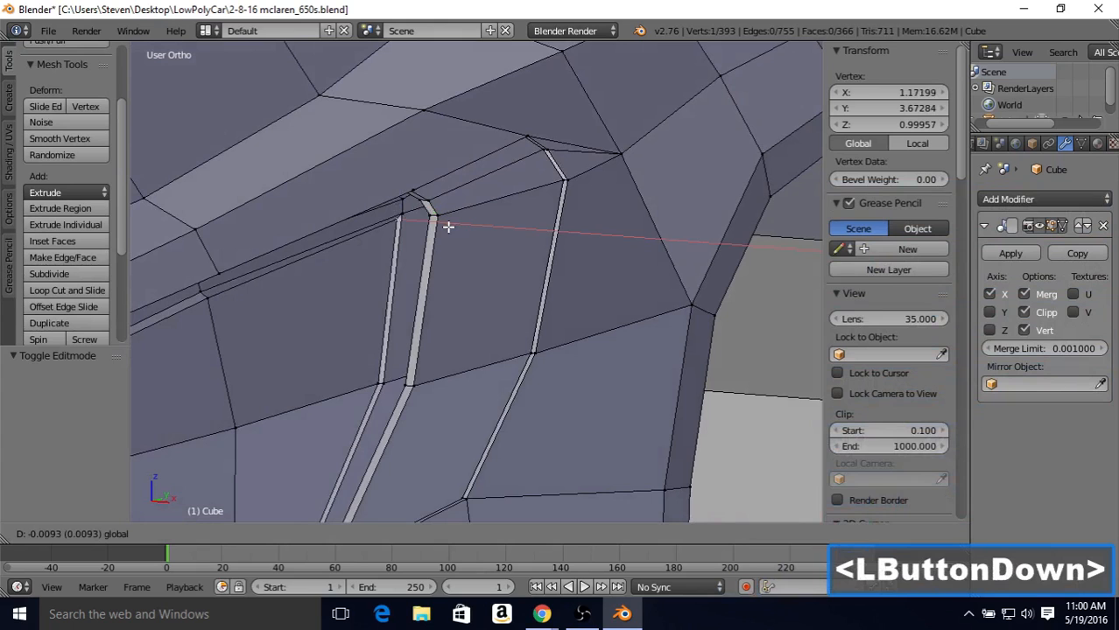
key(Tab)
scroll(449, 230, down, 2)
middle_drag(440, 219, 470, 305)
Step: Move the middle vertex of the door's upper edge outward along X to about 1.205 and check the shaded gap
key(Tab)
right_click(432, 252)
middle_drag(431, 252, 326, 286)
middle_click(325, 286)
drag(339, 297, 342, 301)
key(Tab)
scroll(339, 299, down, 2)
mouse_move(338, 298)
middle_down()
mouse_move(433, 294)
mouse_move(281, 290)
mouse_move(403, 295)
middle_up()
middle_drag(403, 295, 433, 296)
Step: Add the adjacent vertex just above to the selection, nudge both vertices outward along X and check the shaded body
key(Tab)
scroll(433, 296, up, 1)
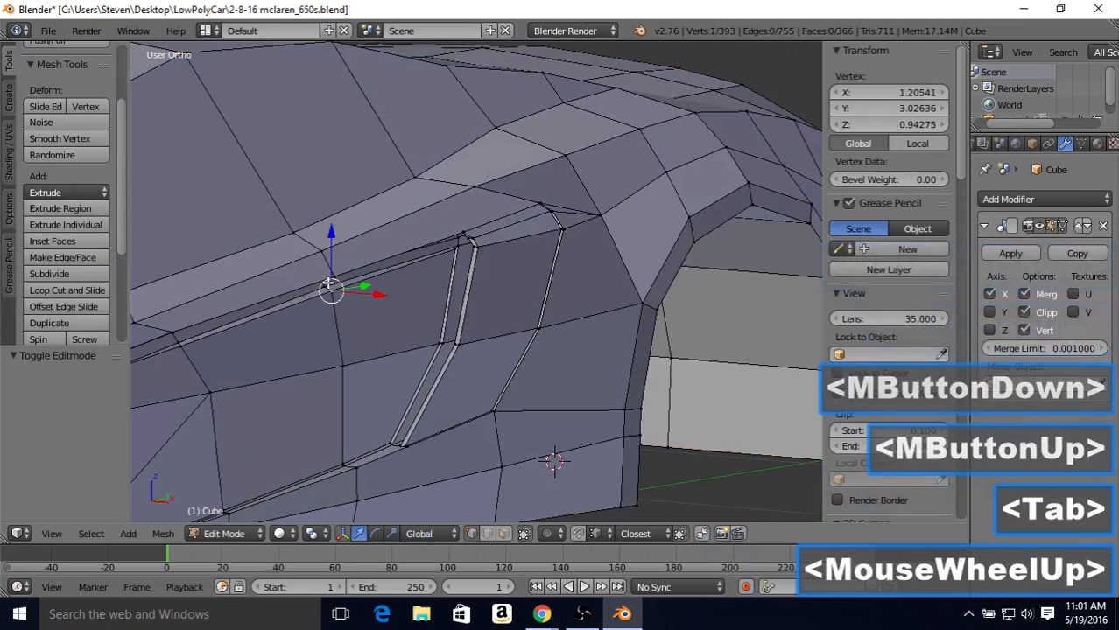
shift+right_click(368, 293)
drag(368, 293, 373, 295)
key(Tab)
scroll(373, 295, down, 2)
middle_drag(400, 295, 296, 313)
key(Tab)
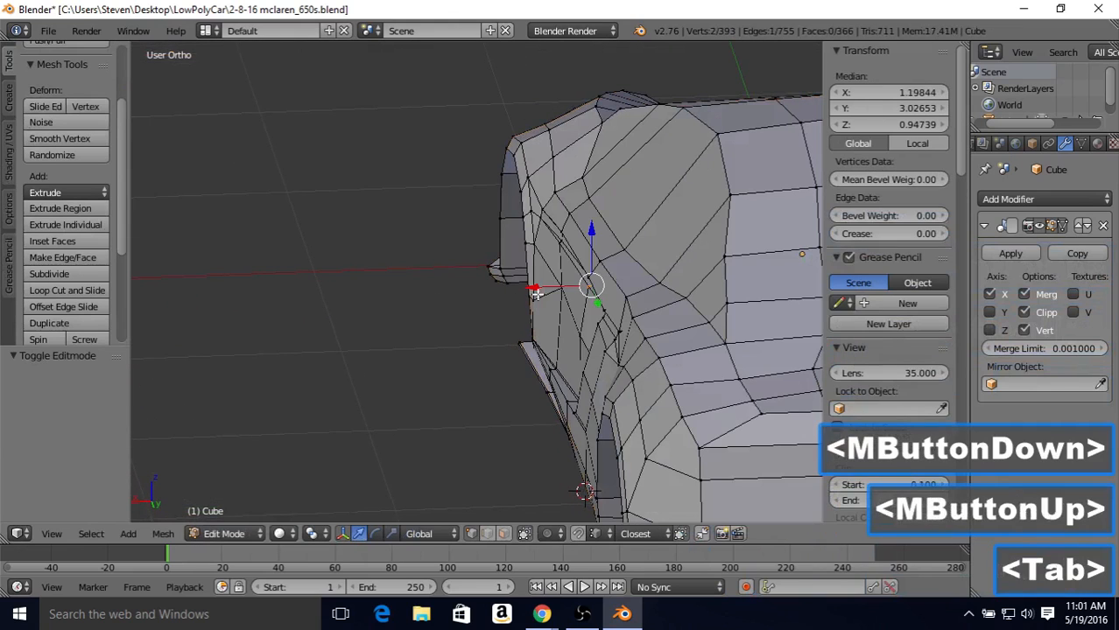
Step: Select only the door's upper middle vertex and move it outward along X to about 1.208
right_click(582, 287)
drag(536, 289, 525, 295)
key(Tab)
Step: Inspect the shaded door gap from several angles and save the file
middle_drag(488, 300, 584, 271)
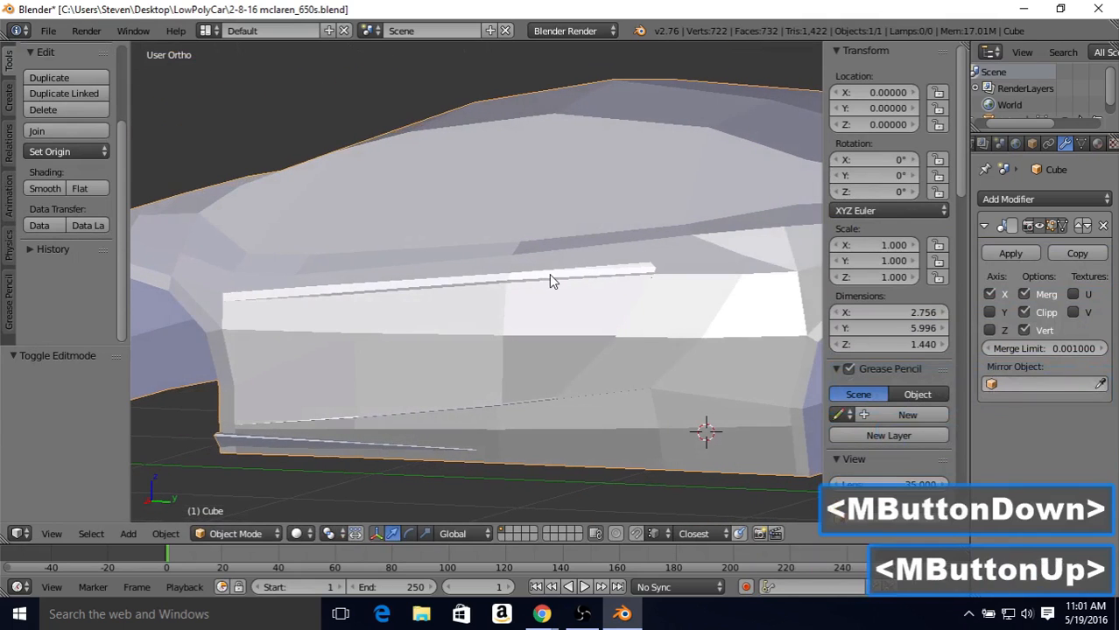
middle_drag(517, 337, 480, 264)
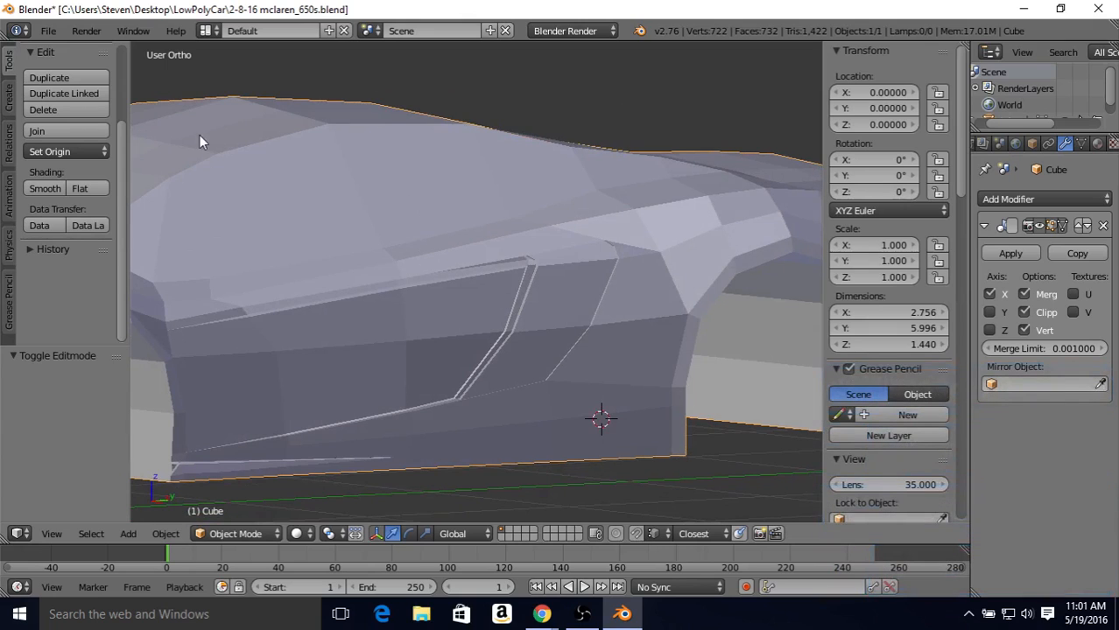
click(48, 30)
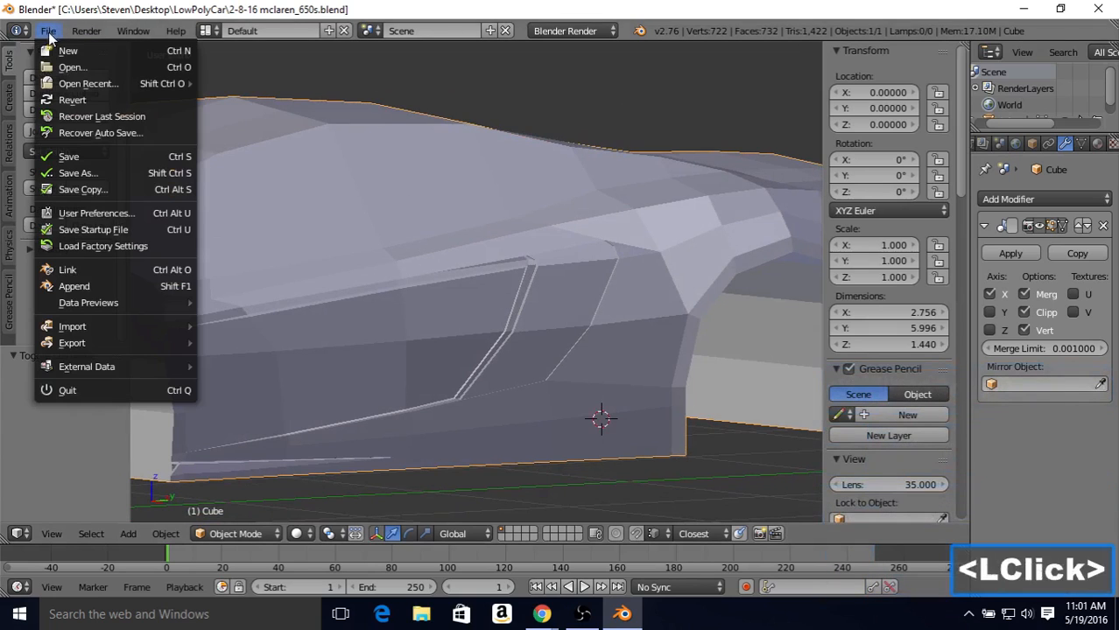
click(80, 156)
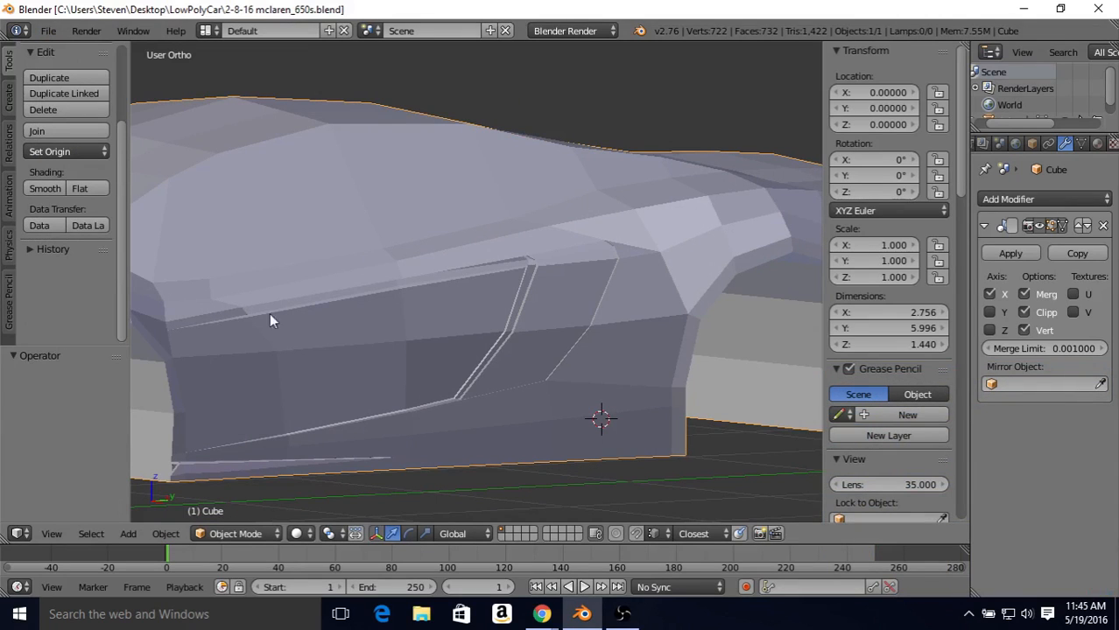
Step: Set the X coordinate of the front vertex of the door's upper gap, beside the front wheel arch, to 1.25721
middle_drag(350, 306, 280, 311)
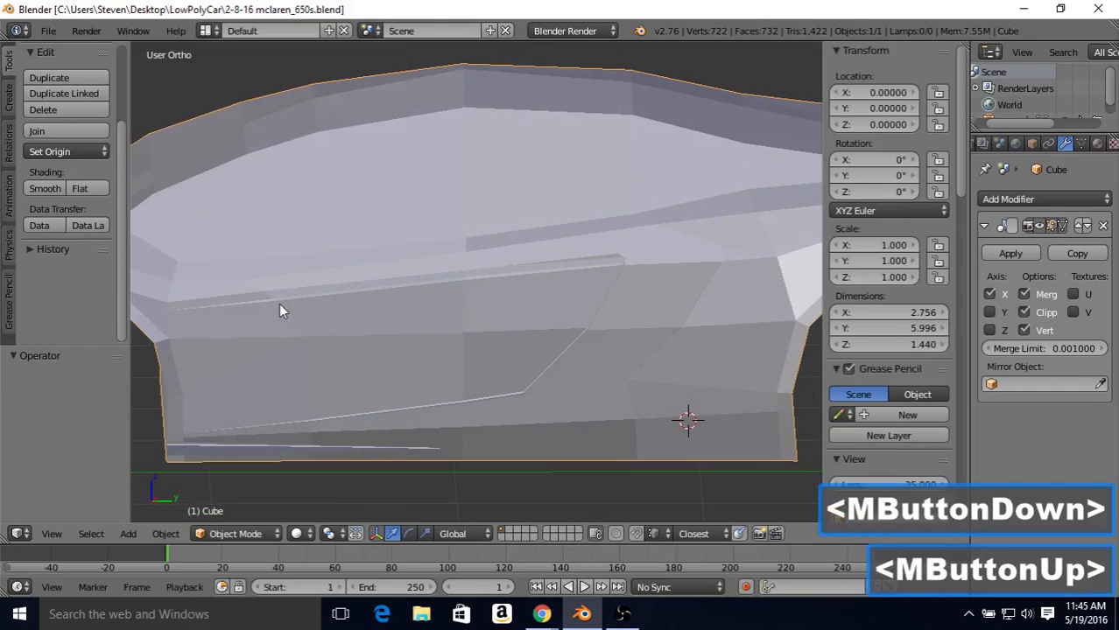
key(Tab)
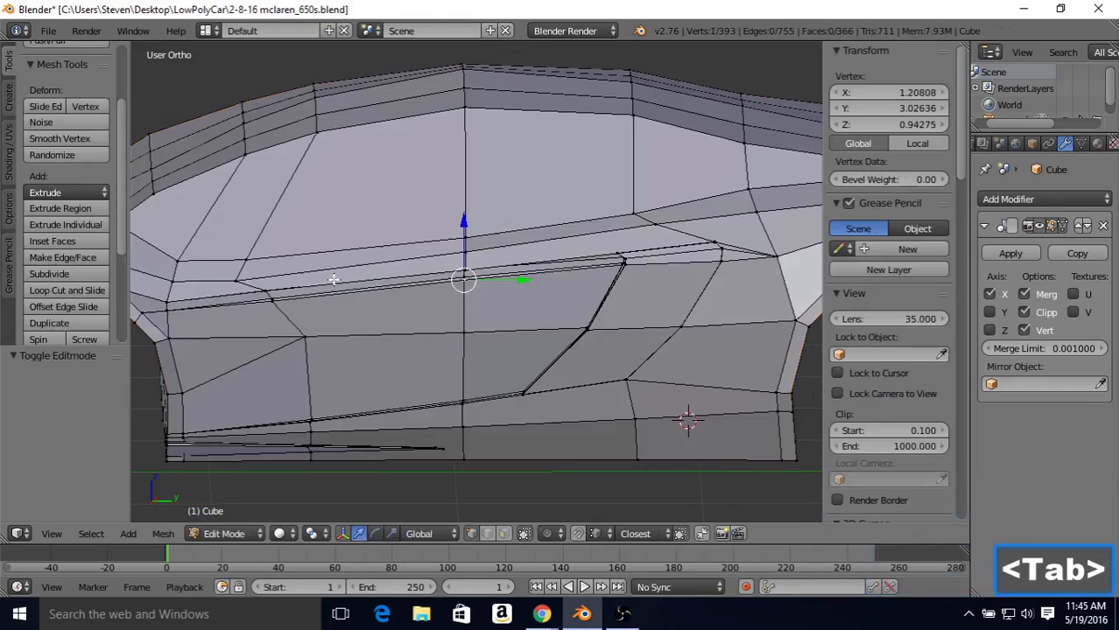
right_click(171, 298)
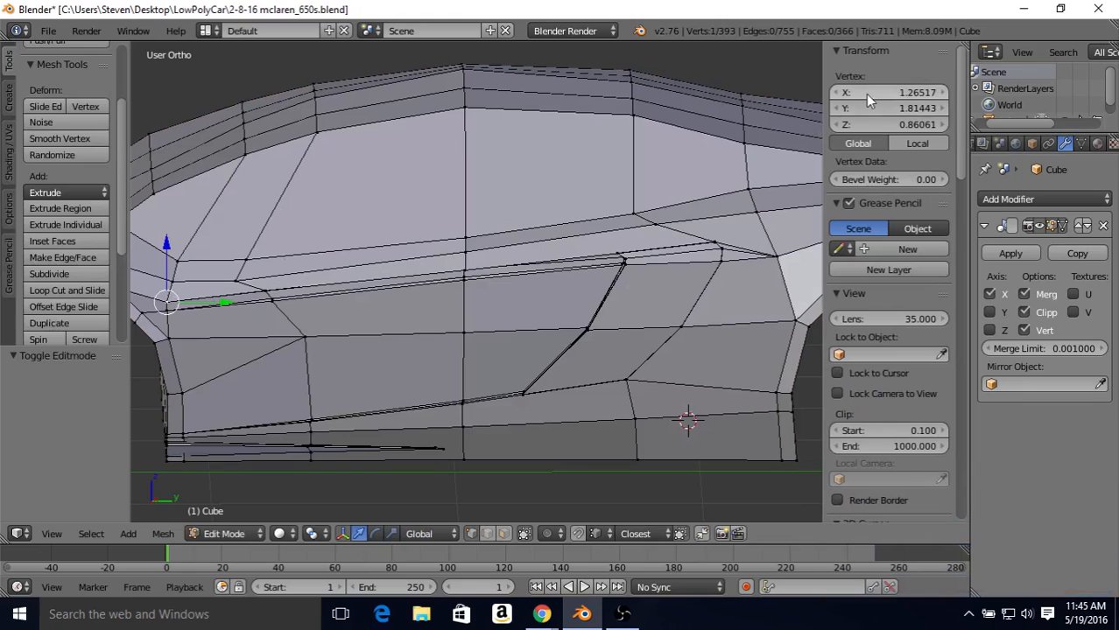
click(917, 92)
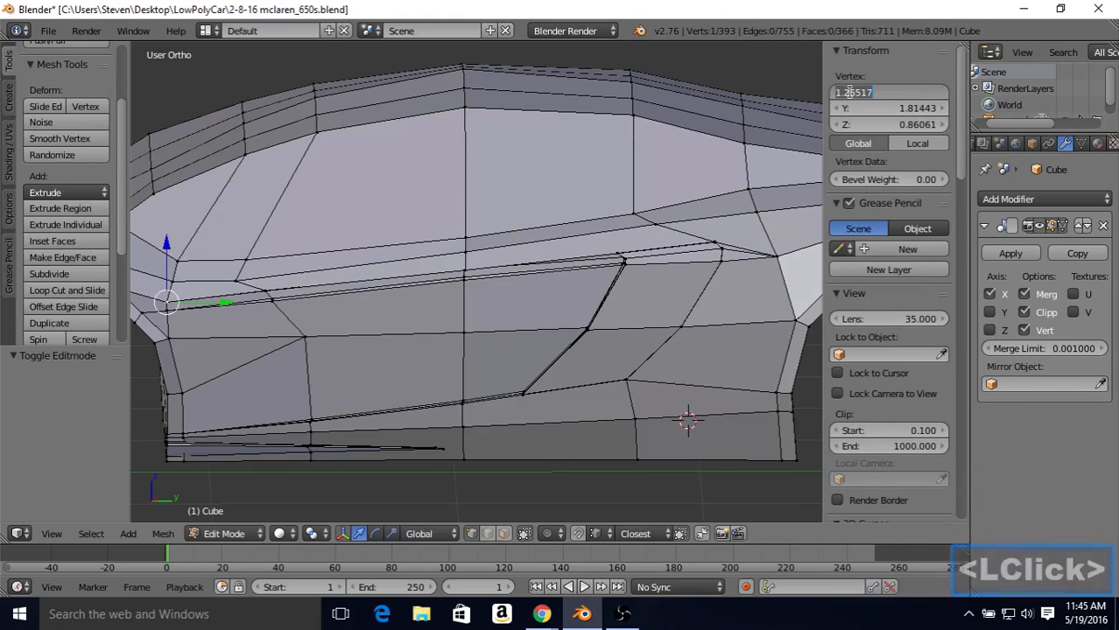
drag(854, 91, 869, 93)
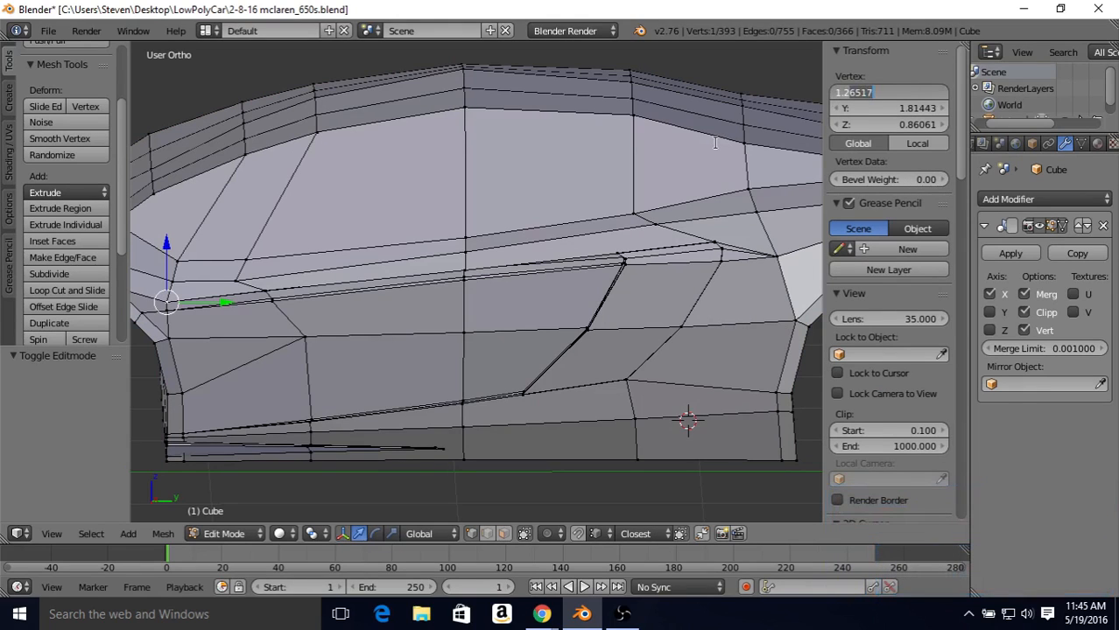
text(5721)
key(Return)
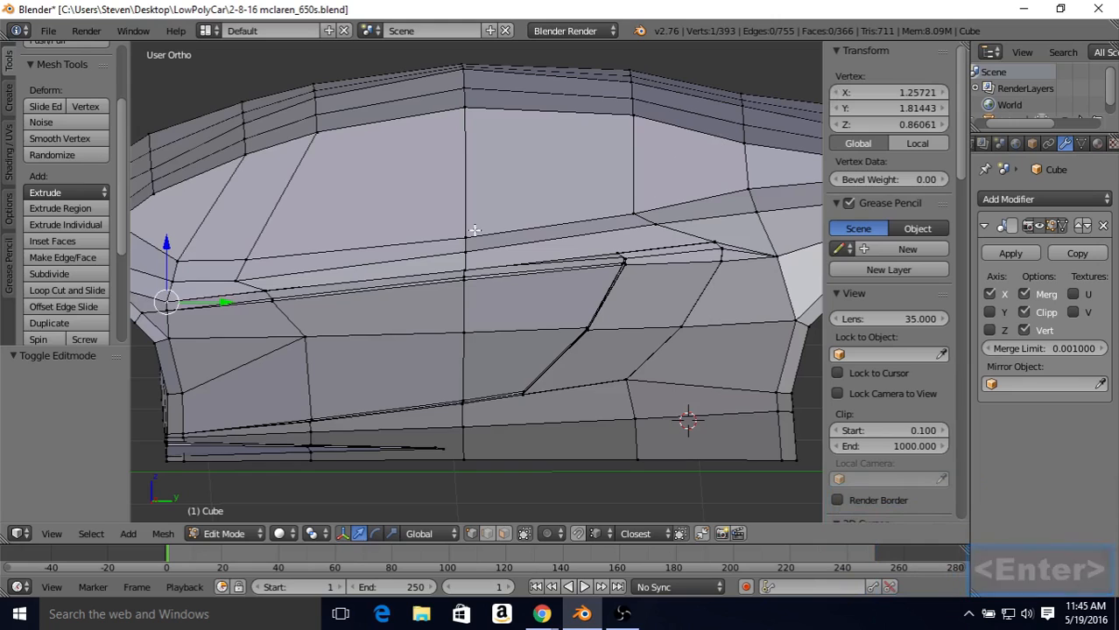
Step: Check the front end of the door's upper gap in the shaded body and save the changes to the file
key(Tab)
mouse_move(464, 264)
middle_down()
mouse_move(429, 288)
mouse_move(386, 274)
mouse_move(330, 299)
mouse_move(425, 304)
mouse_move(338, 286)
mouse_move(492, 243)
mouse_move(461, 258)
mouse_move(438, 251)
middle_up()
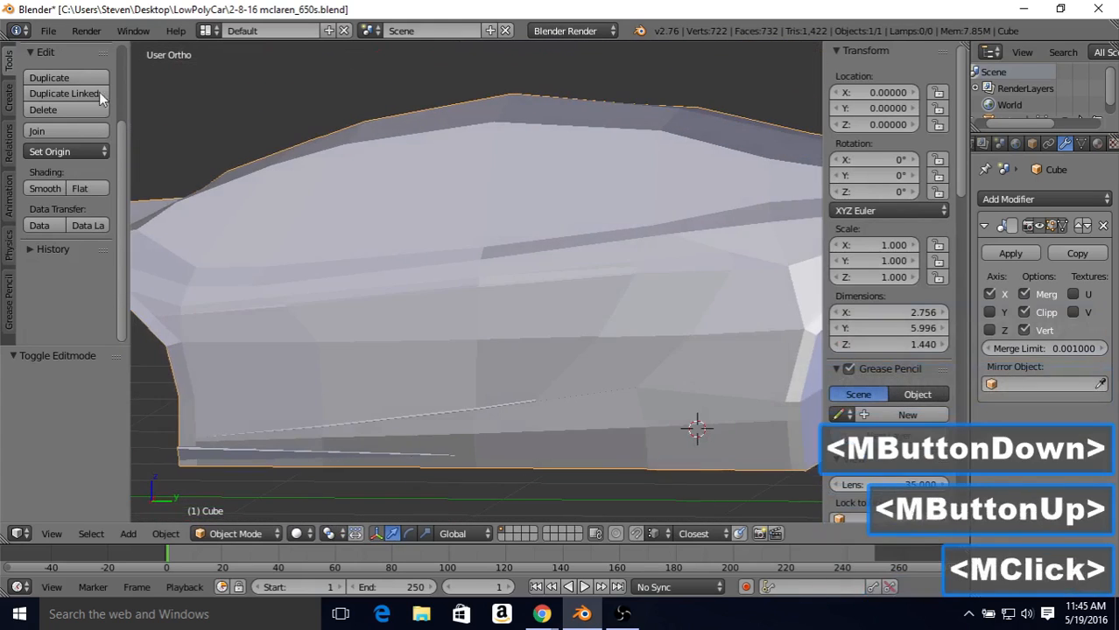
click(51, 33)
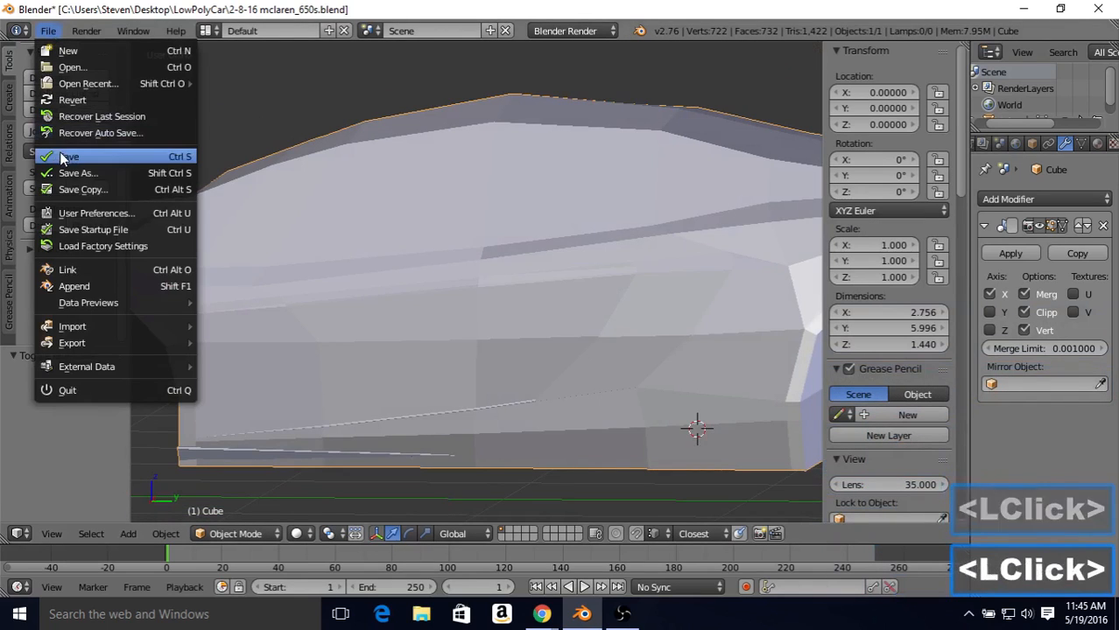
click(72, 158)
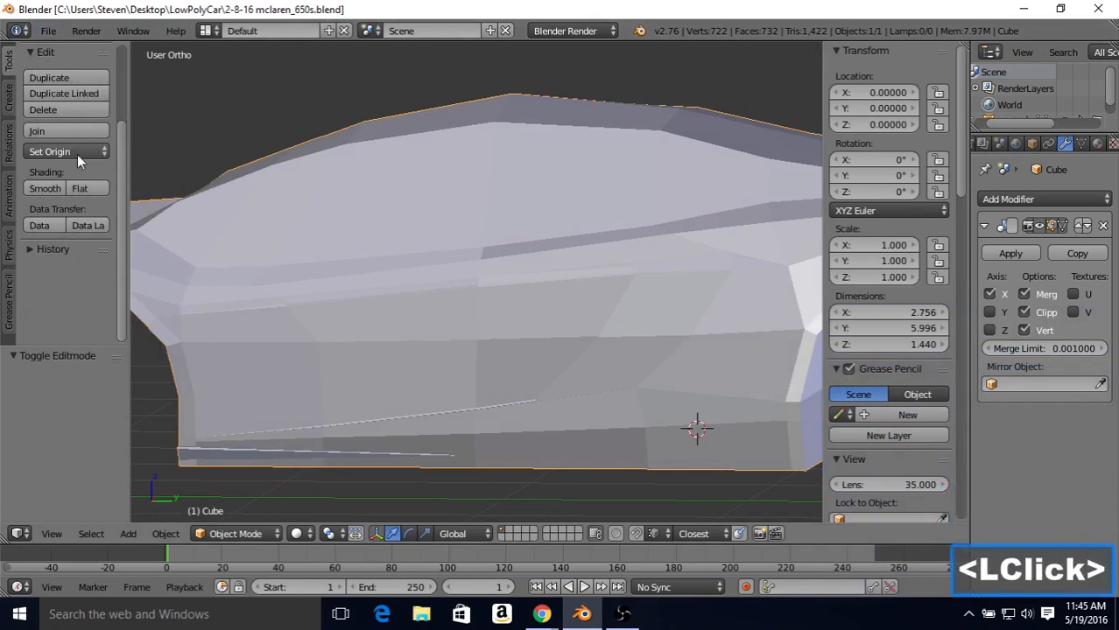
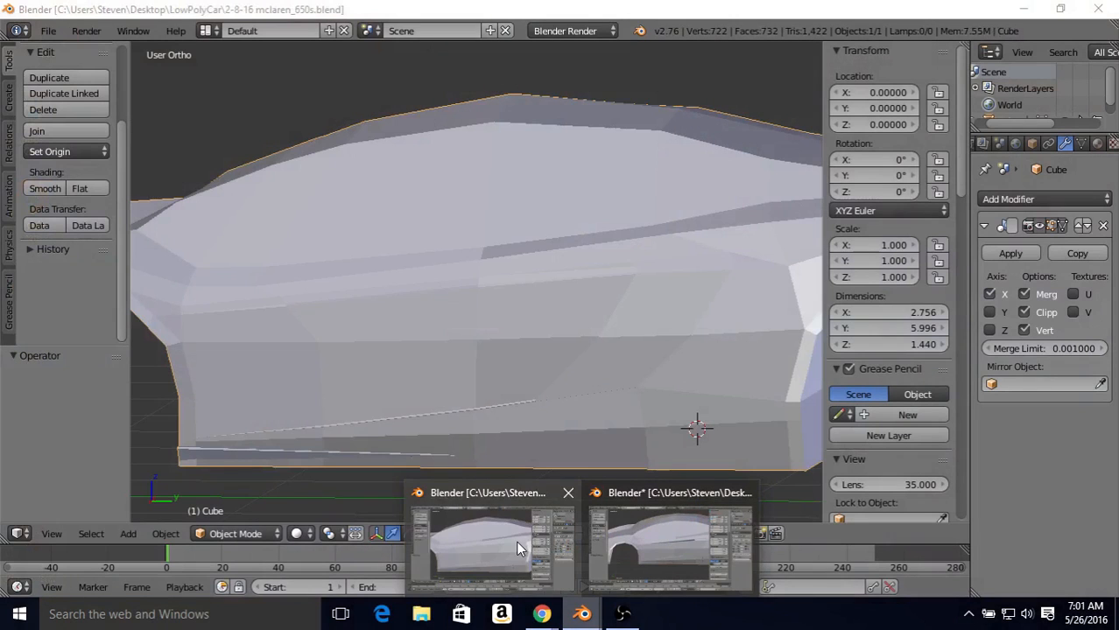
Step: Switch to the other open Blender window and enter Edit Mode on the car body mesh
click(515, 541)
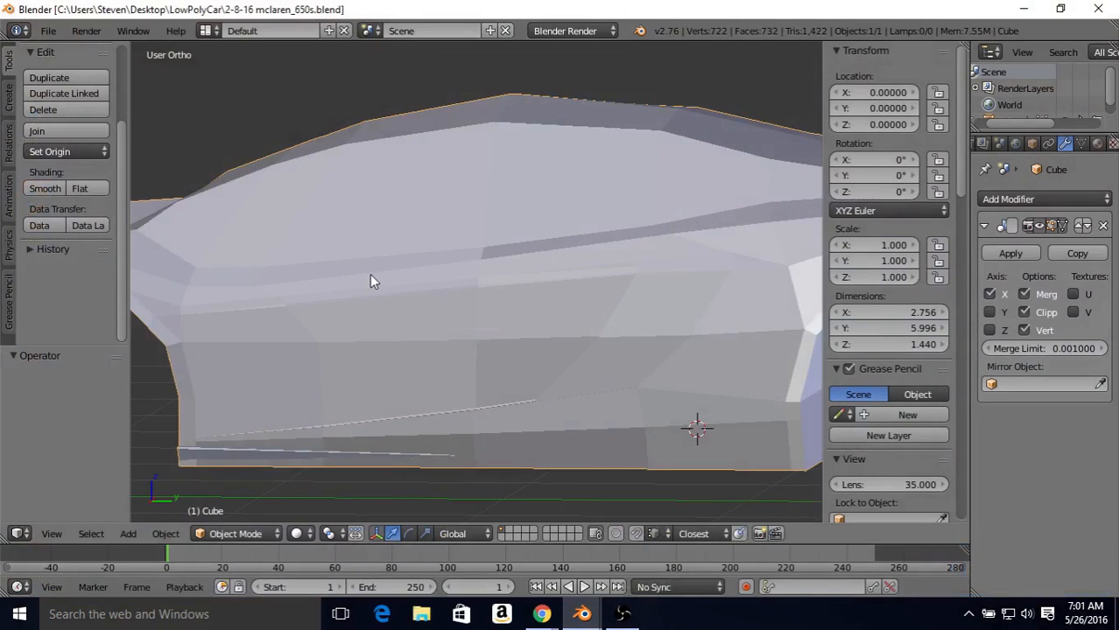
key(Tab)
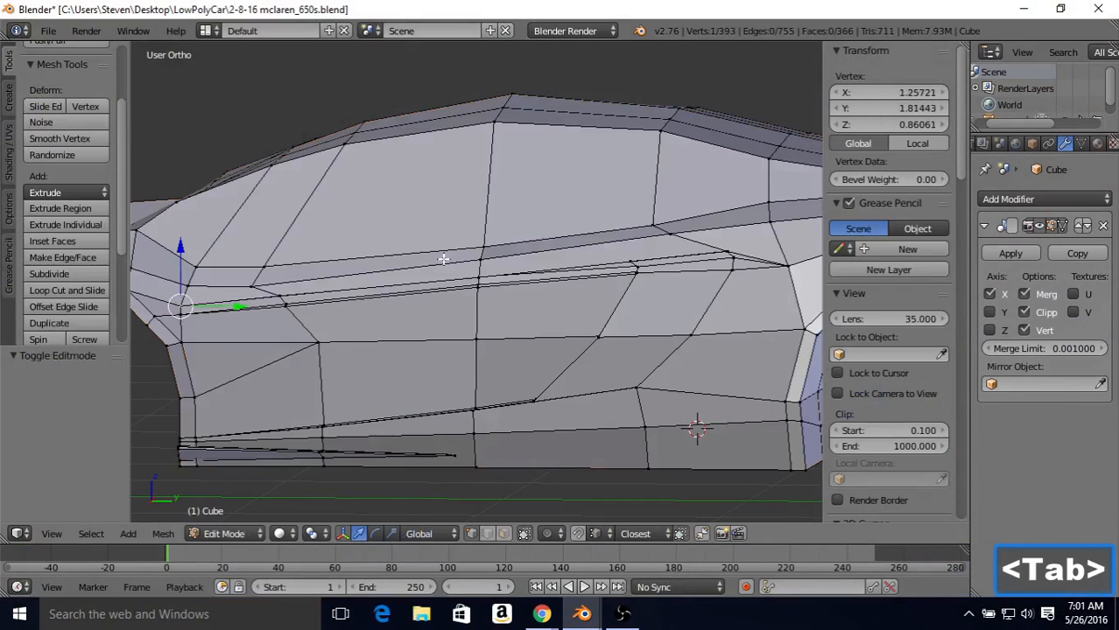
scroll(494, 298, up, 2)
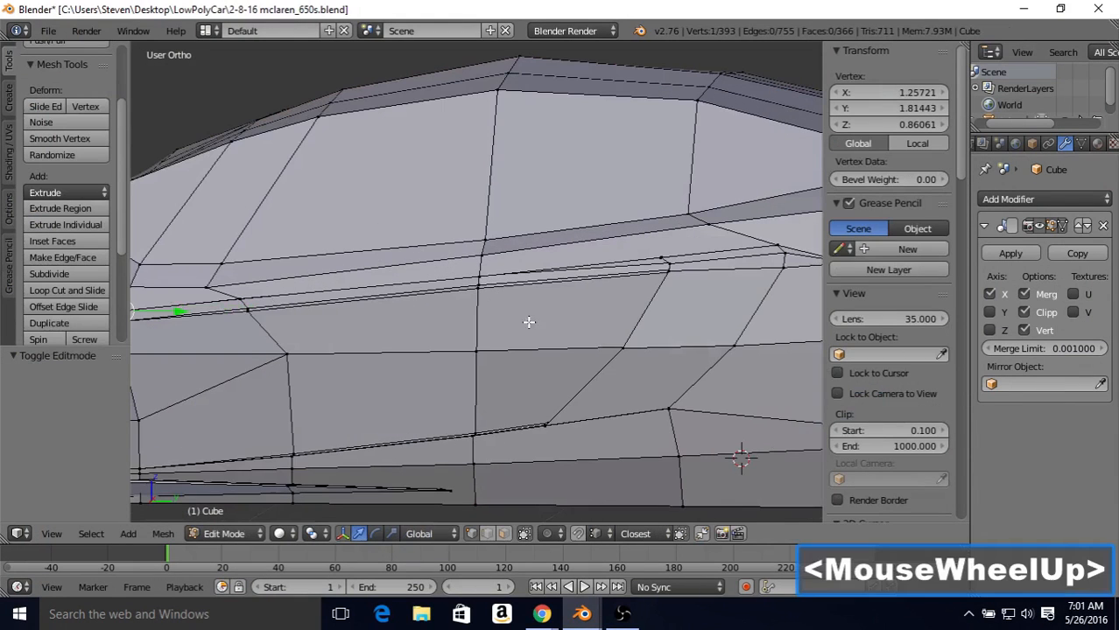
Step: Select all geometry linked to the corner vertex of the slanted side panel piece and hide it
right_click(668, 265)
middle_drag(609, 330, 623, 307)
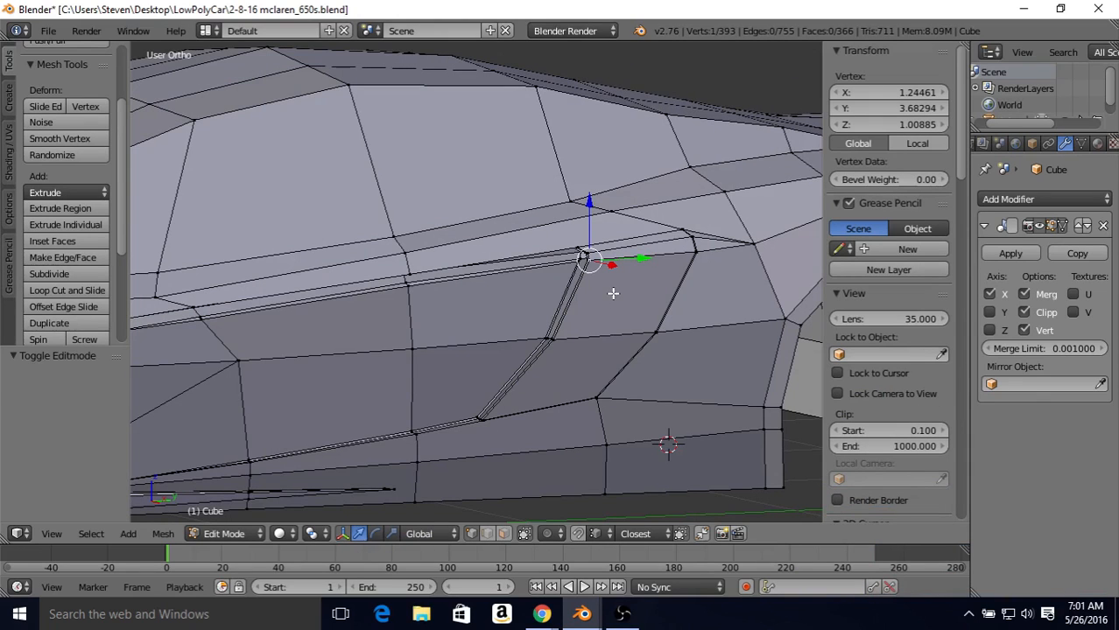
key(i)
scroll(613, 293, up, 2)
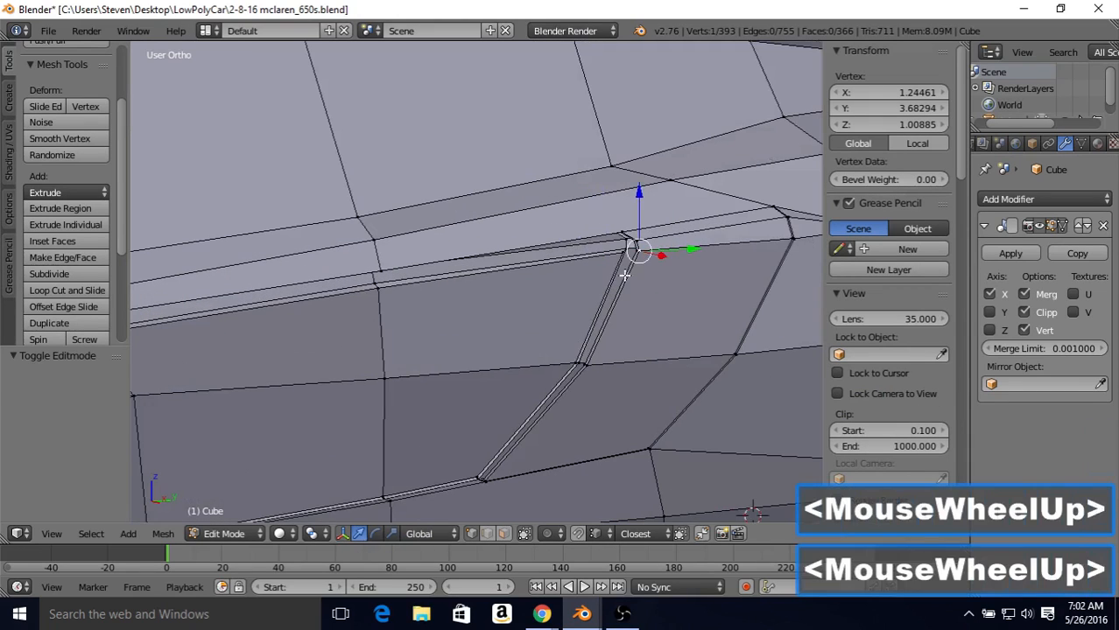
click(92, 534)
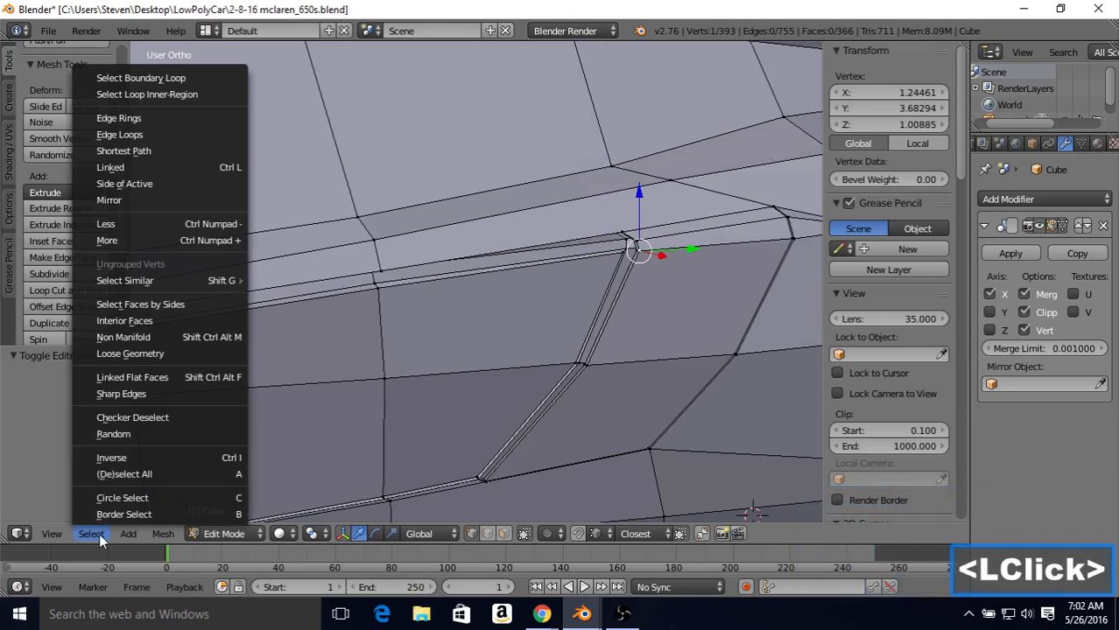
click(122, 168)
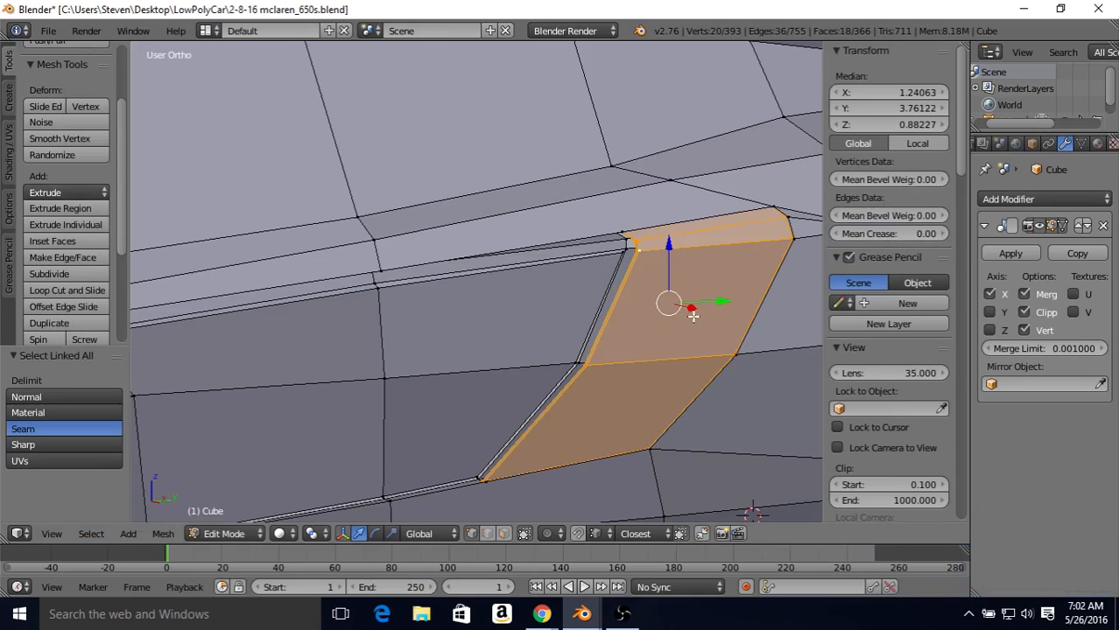
key(h)
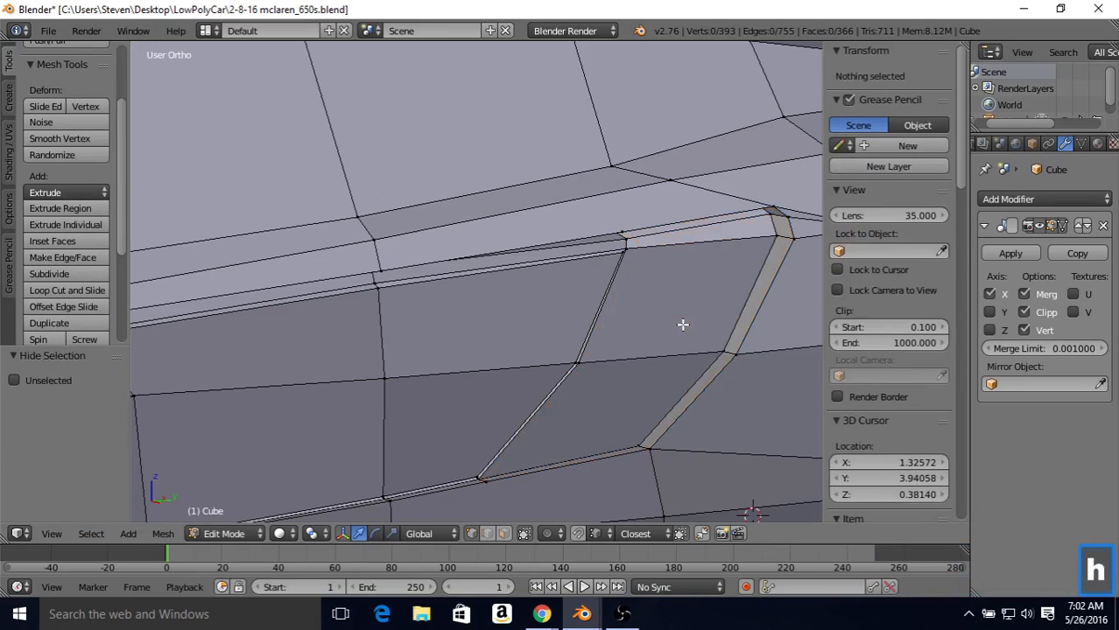
Step: Merge the three closely stacked vertices where the vertical edge line crosses the middle of the side crease, using At Last
middle_drag(506, 333, 495, 306)
scroll(470, 330, up, 2)
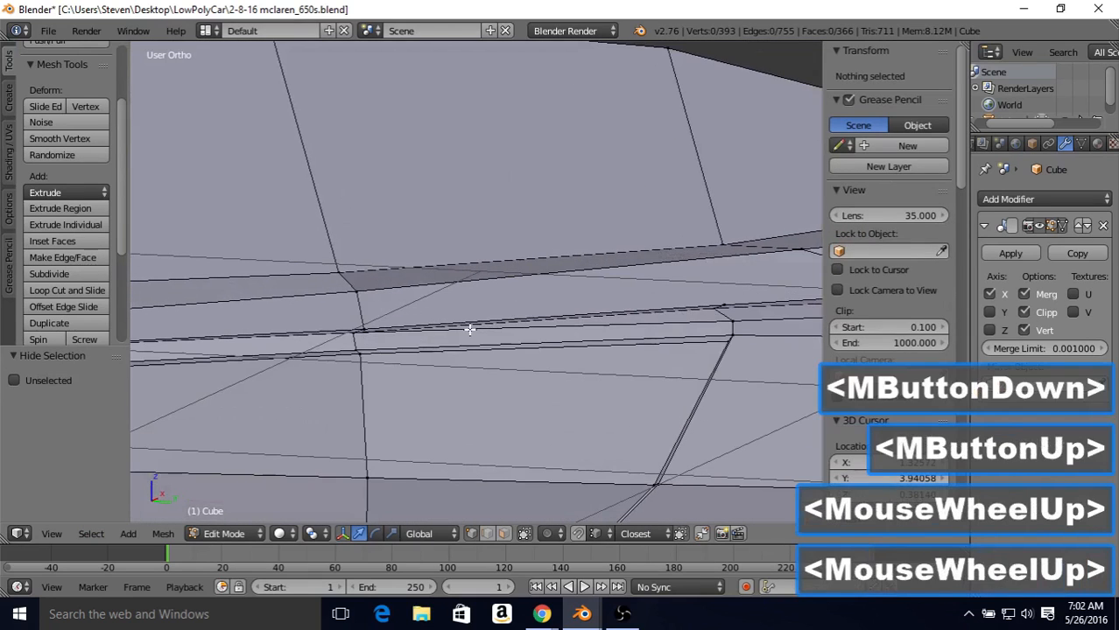
shift+middle_drag(451, 339, 594, 242)
scroll(549, 265, up, 3)
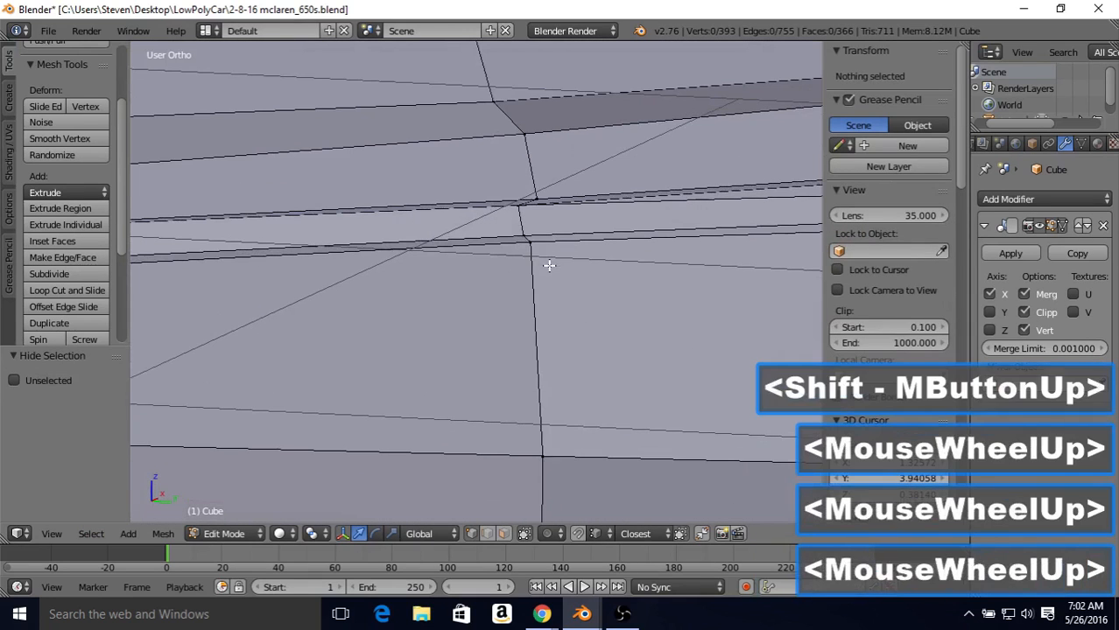
right_click(516, 207)
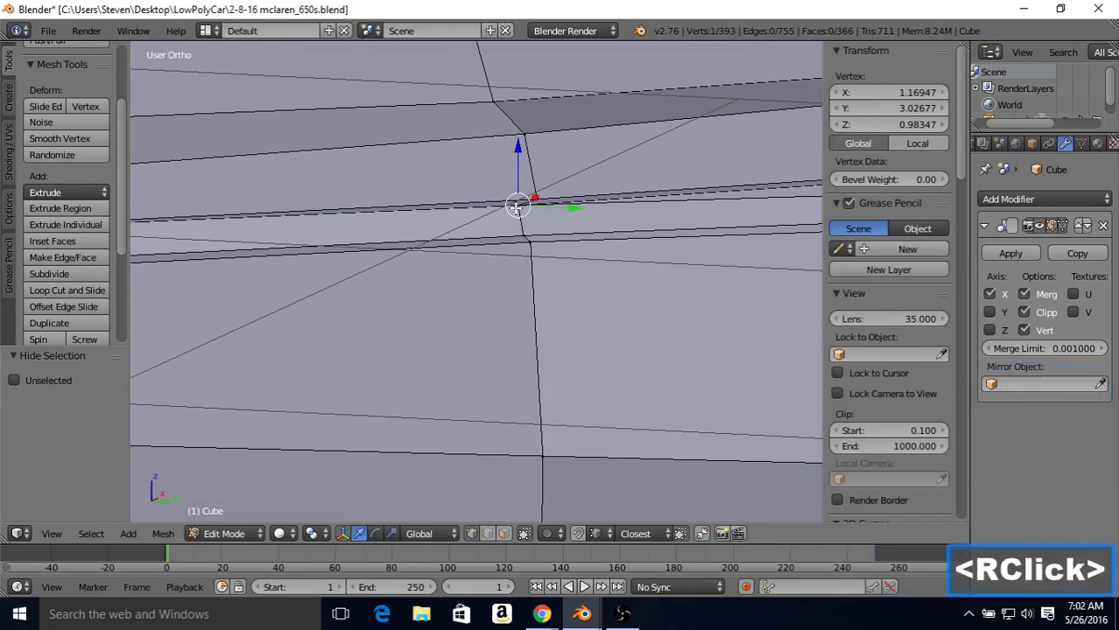
shift+right_click(525, 232)
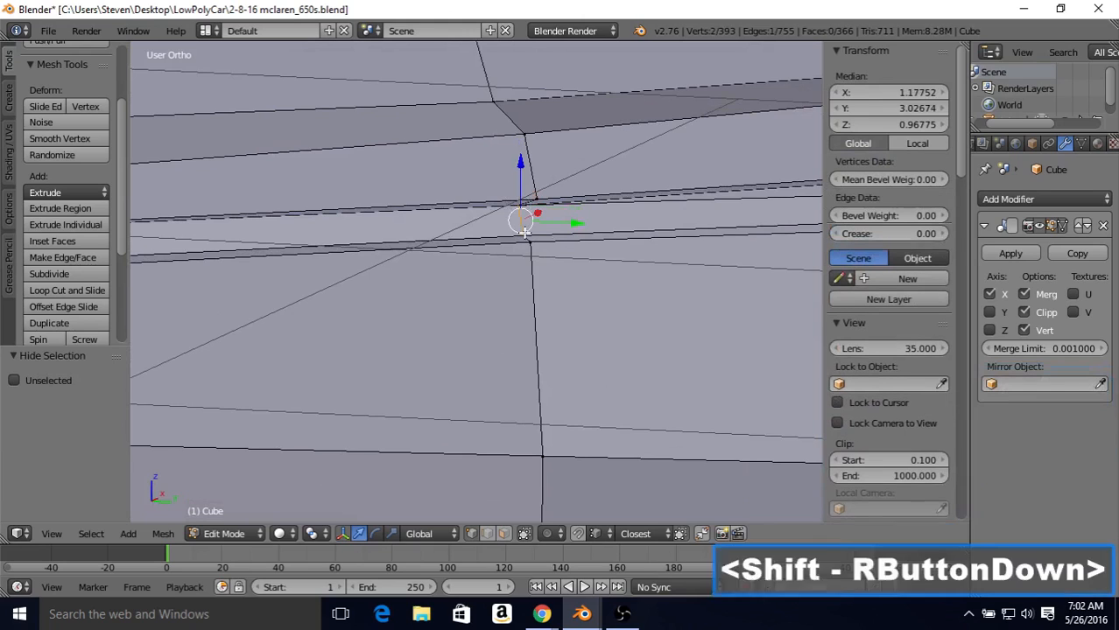
shift+right_click(529, 242)
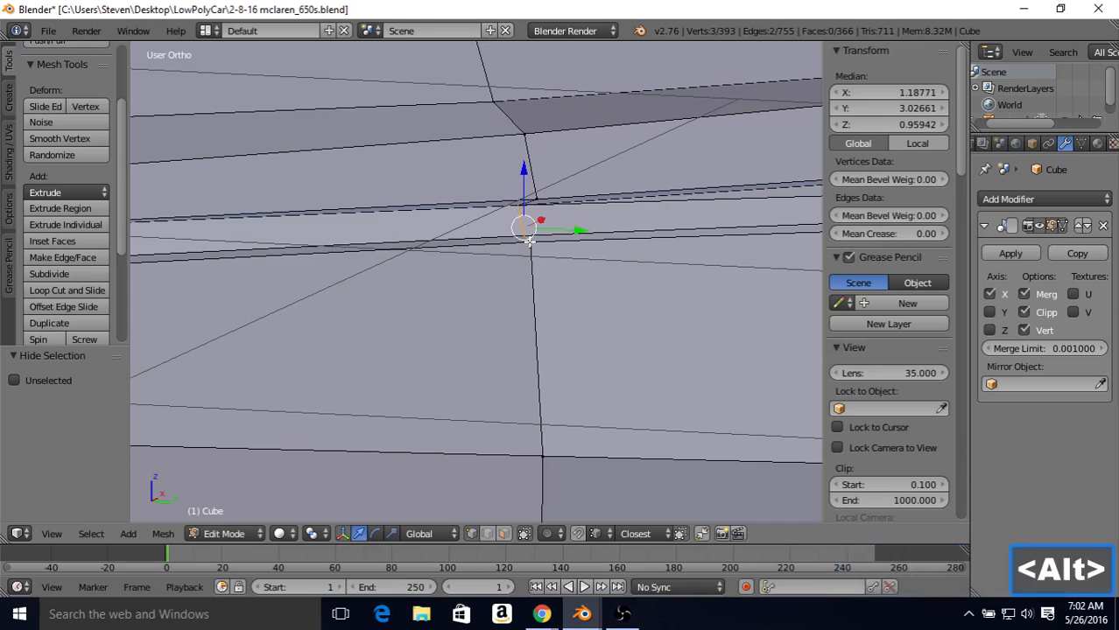
key(alt+m)
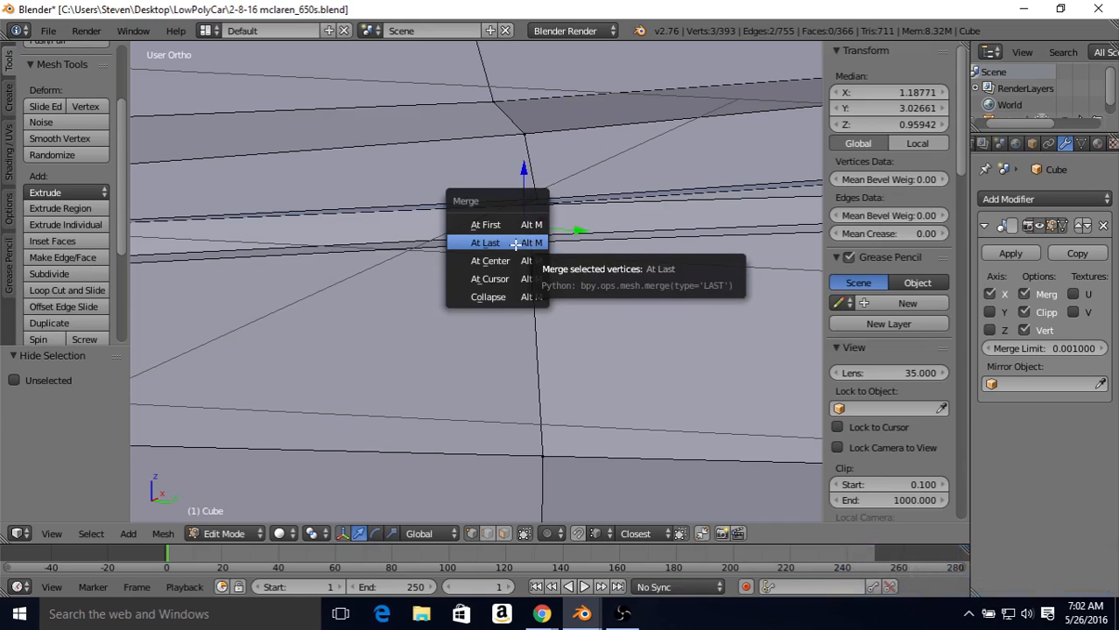
click(519, 243)
Step: Merge the three crease vertices at the top of the slanted narrow gap into one, using At Last
scroll(615, 256, down, 2)
shift+middle_drag(630, 263, 302, 296)
right_click(617, 239)
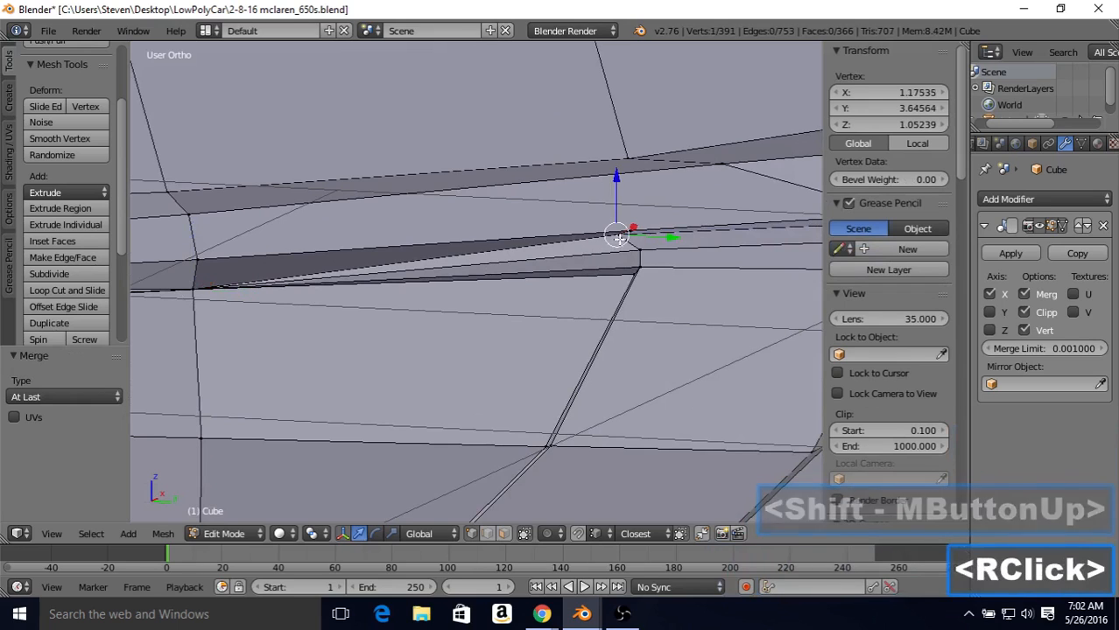
shift+right_click(641, 262)
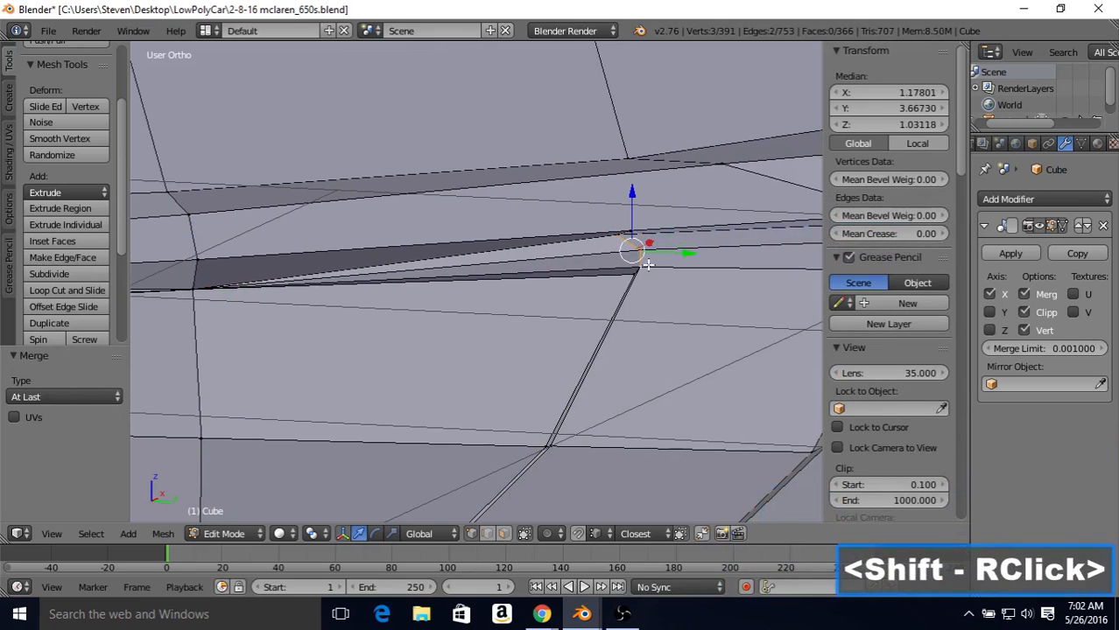
middle_drag(616, 273, 619, 284)
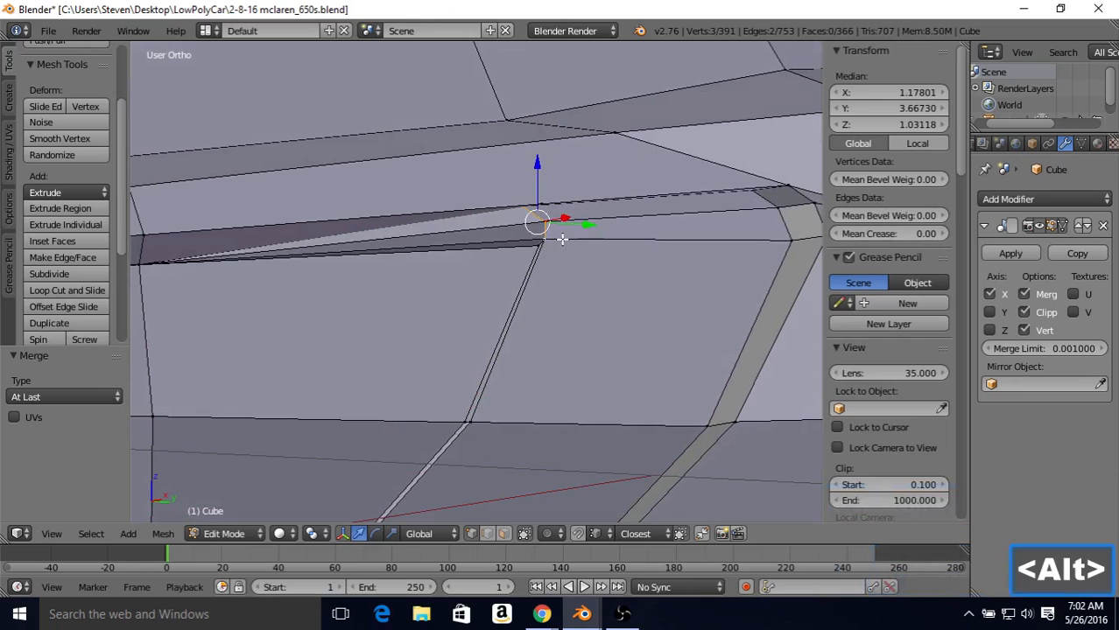
key(alt+m)
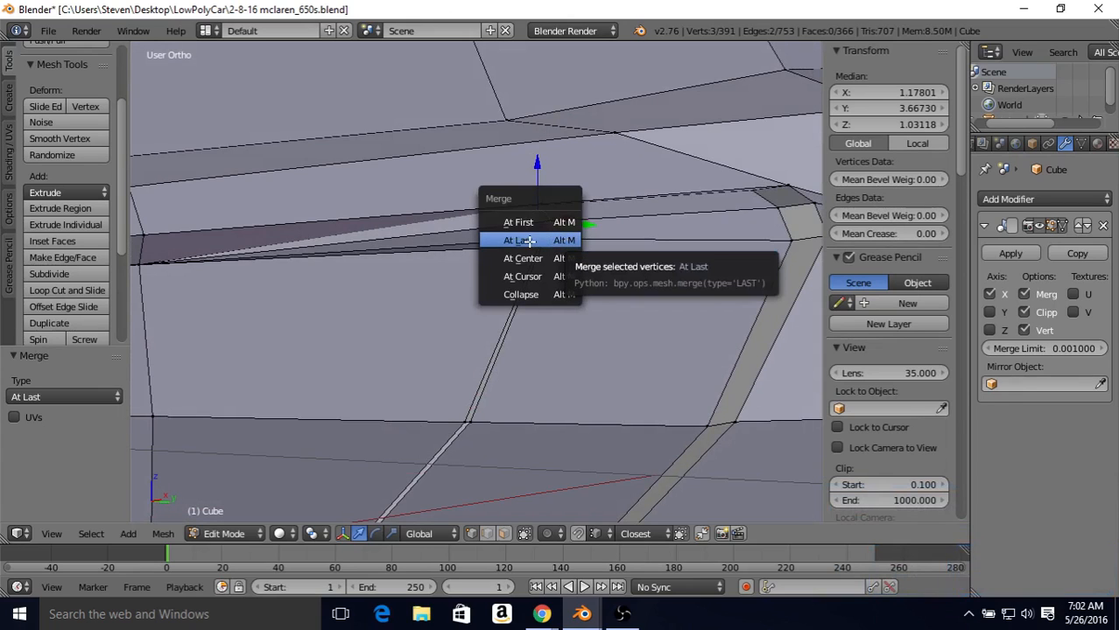
click(529, 241)
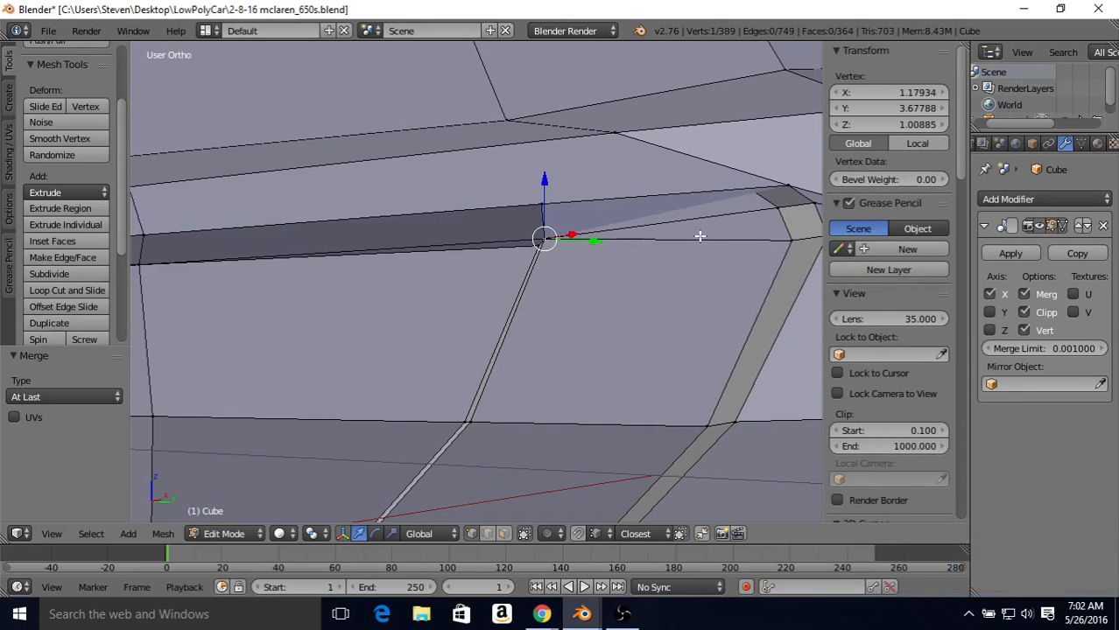
Step: Merge the three inner vertices at the far upper corner of the hidden panel's opening, using At Last
shift+middle_drag(701, 234, 407, 252)
middle_drag(484, 234, 458, 224)
scroll(572, 260, up, 2)
key(z)
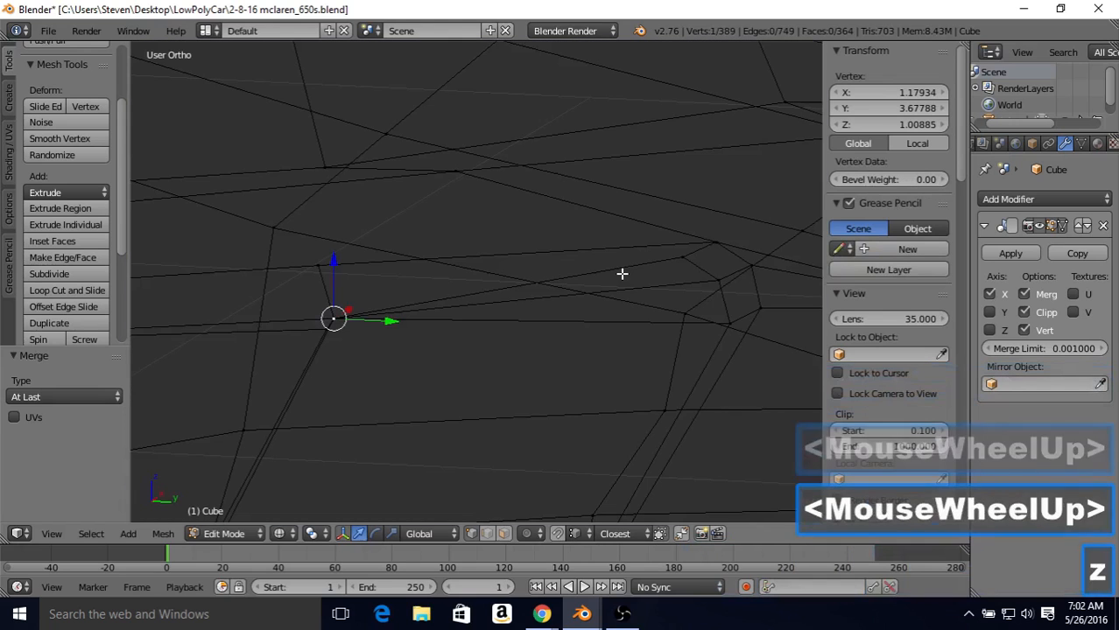
right_click(683, 258)
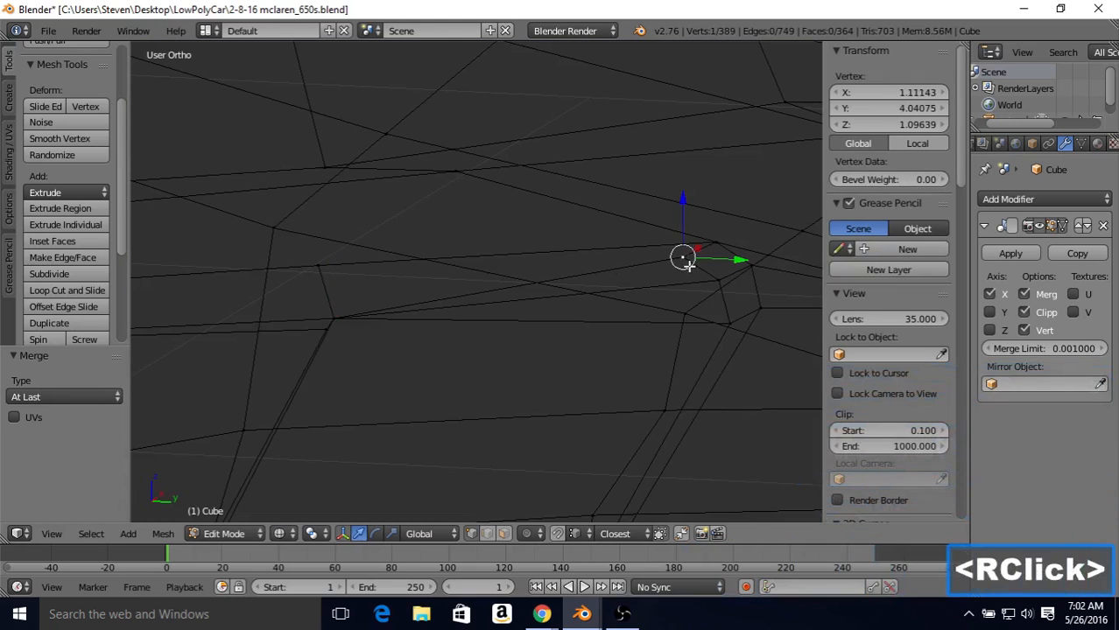
key(z)
shift+right_click(718, 283)
shift+right_click(726, 321)
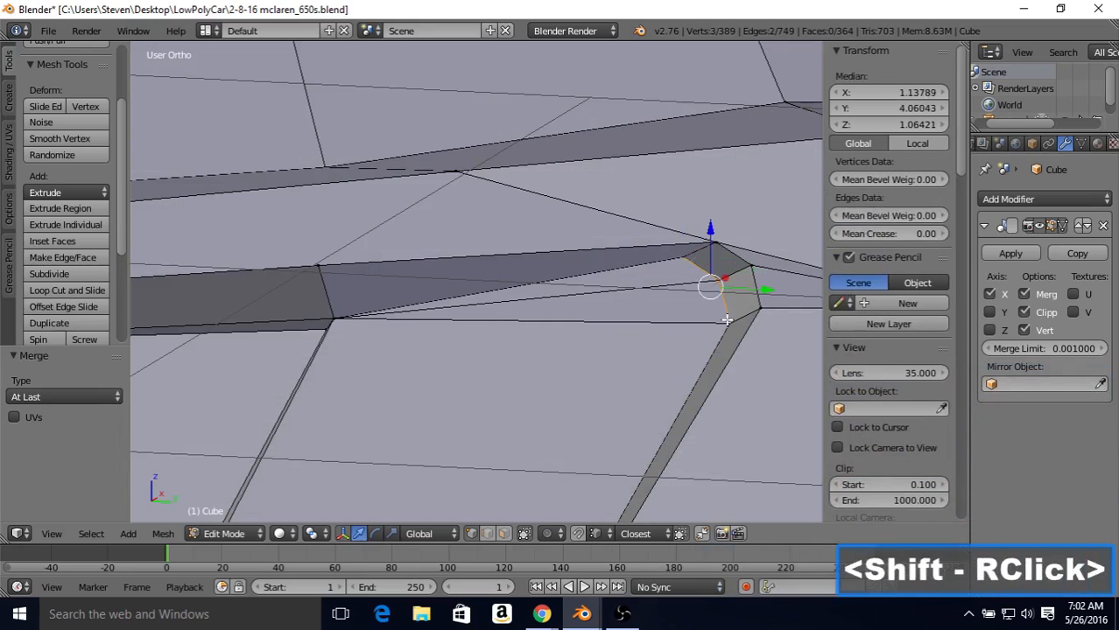
key(alt+m)
click(692, 320)
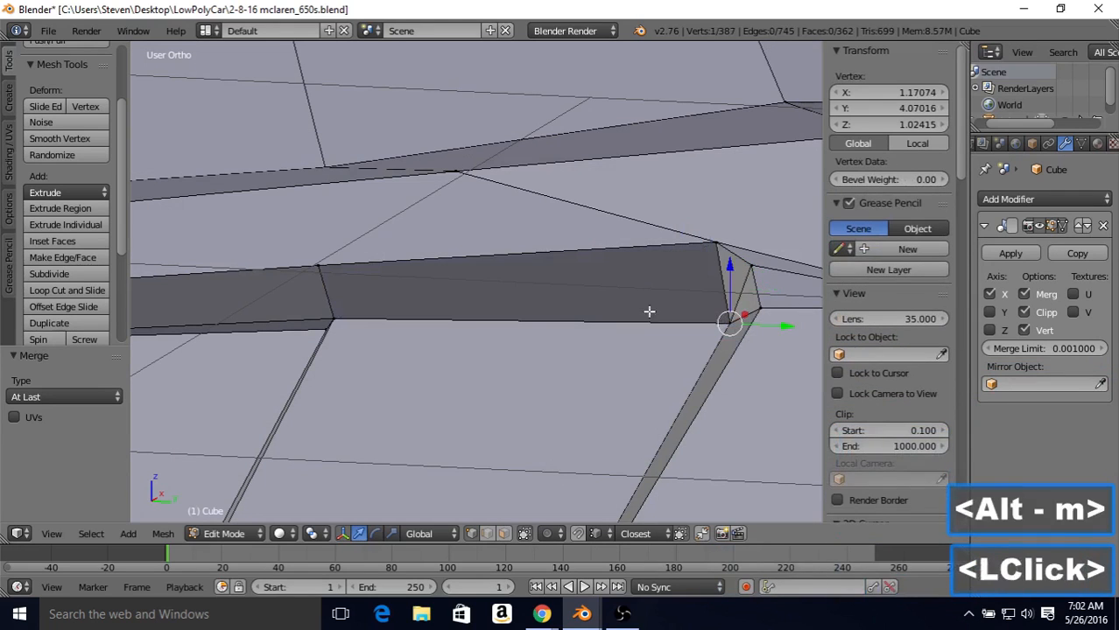
Step: Reveal the hidden side panel geometry
scroll(518, 323, down, 2)
scroll(525, 317, down, 1)
shift+middle_drag(508, 302, 561, 274)
scroll(557, 265, down, 1)
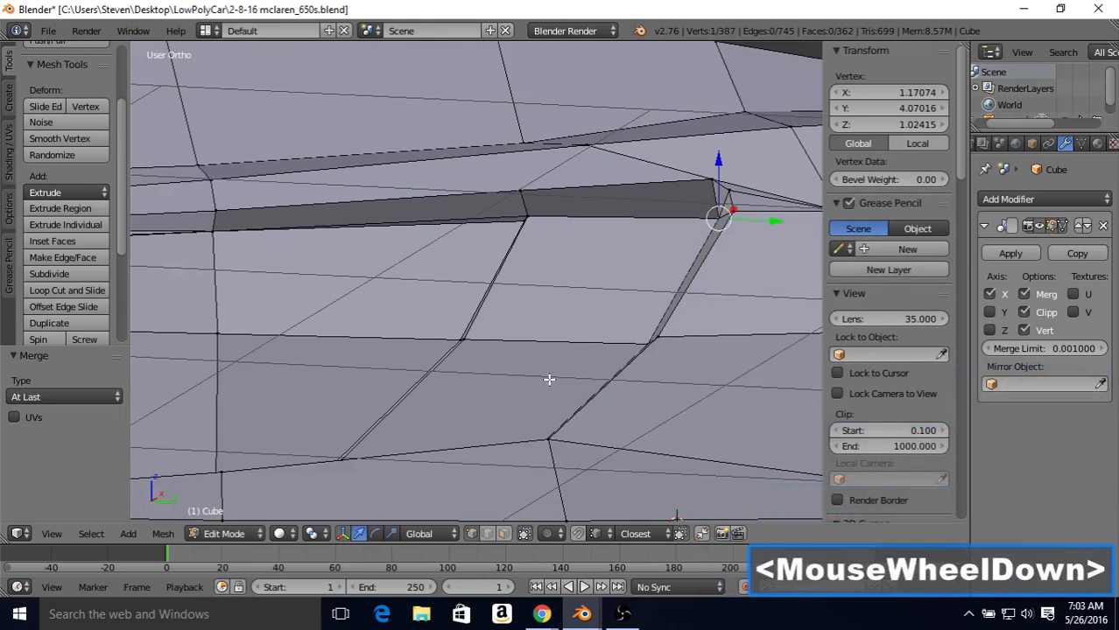
middle_drag(496, 382, 545, 352)
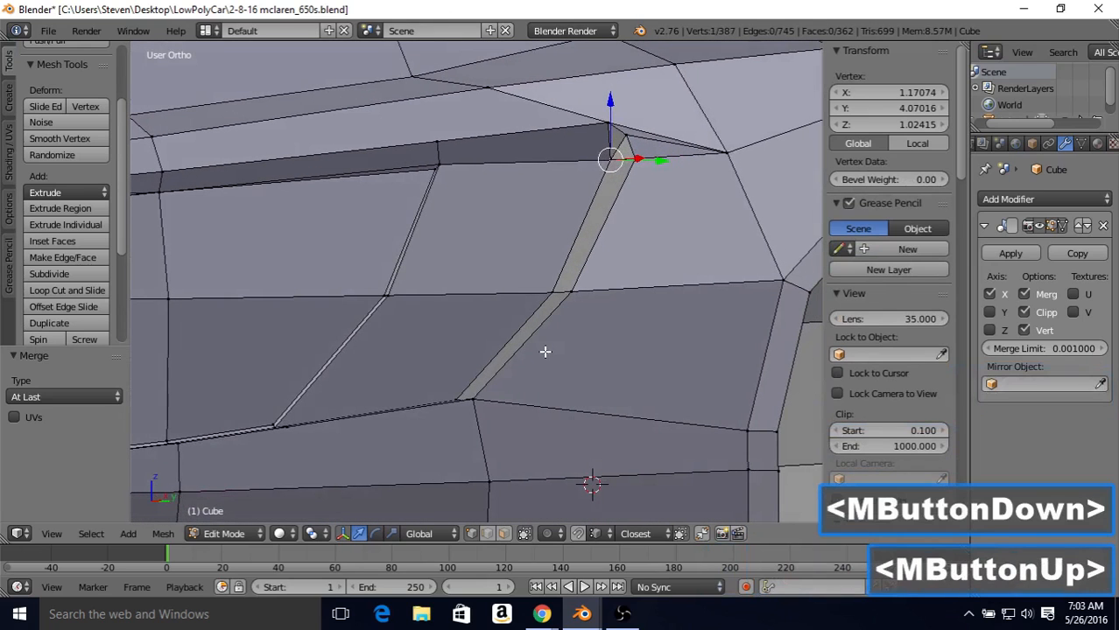
key(alt+h)
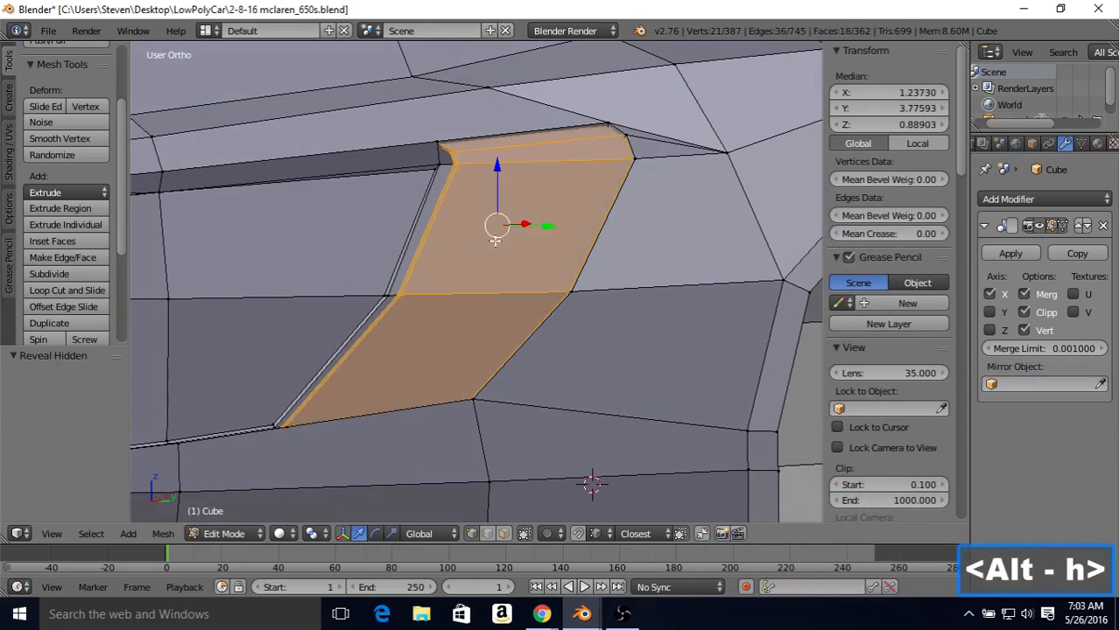
Step: Merge the three vertices across the strip at the opposite end of the side crease into the lowest one, using At Last
shift+middle_drag(309, 210, 599, 275)
right_click(313, 206)
scroll(482, 269, up, 8)
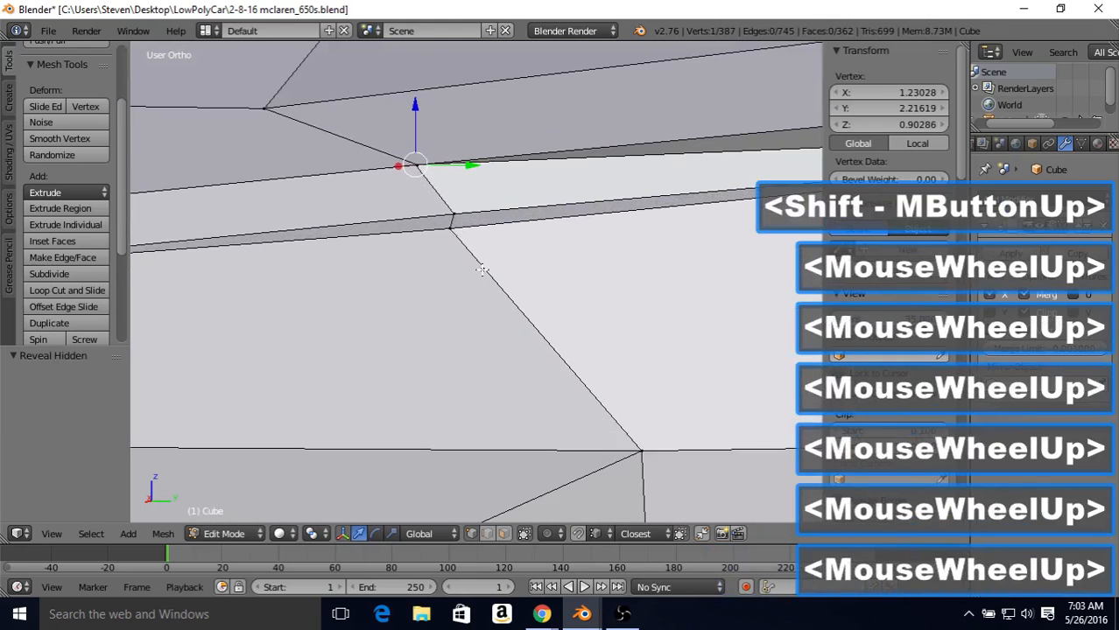
middle_drag(482, 268, 399, 212)
scroll(400, 213, up, 1)
middle_click(400, 213)
scroll(400, 212, up, 2)
shift+middle_drag(332, 146, 400, 222)
shift+middle_drag(360, 171, 359, 175)
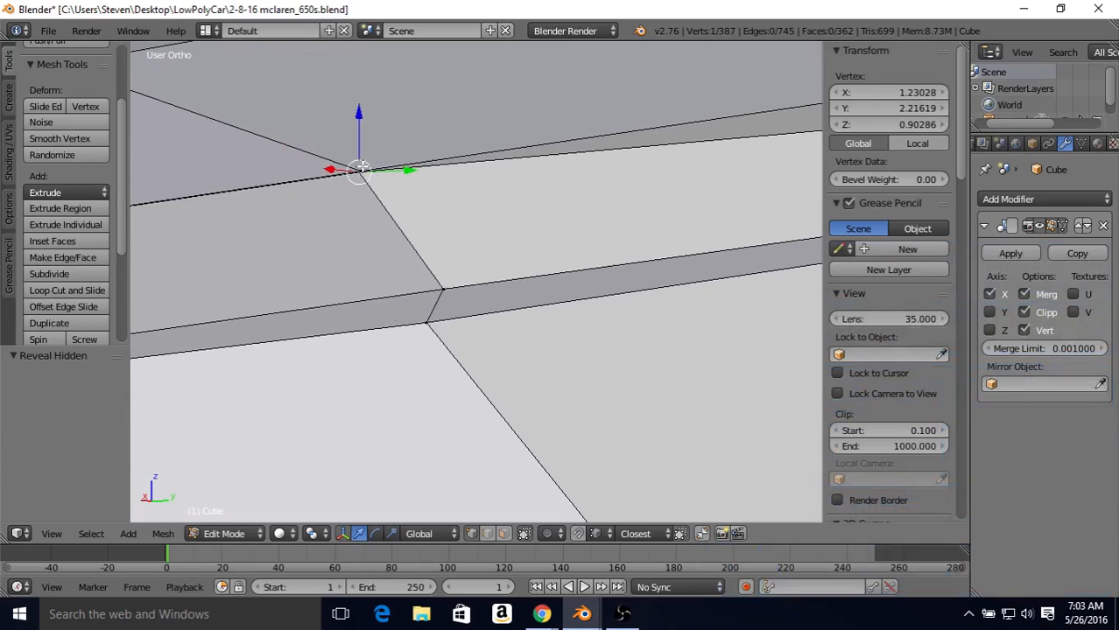
key(KP_Decimal)
middle_drag(446, 235, 504, 248)
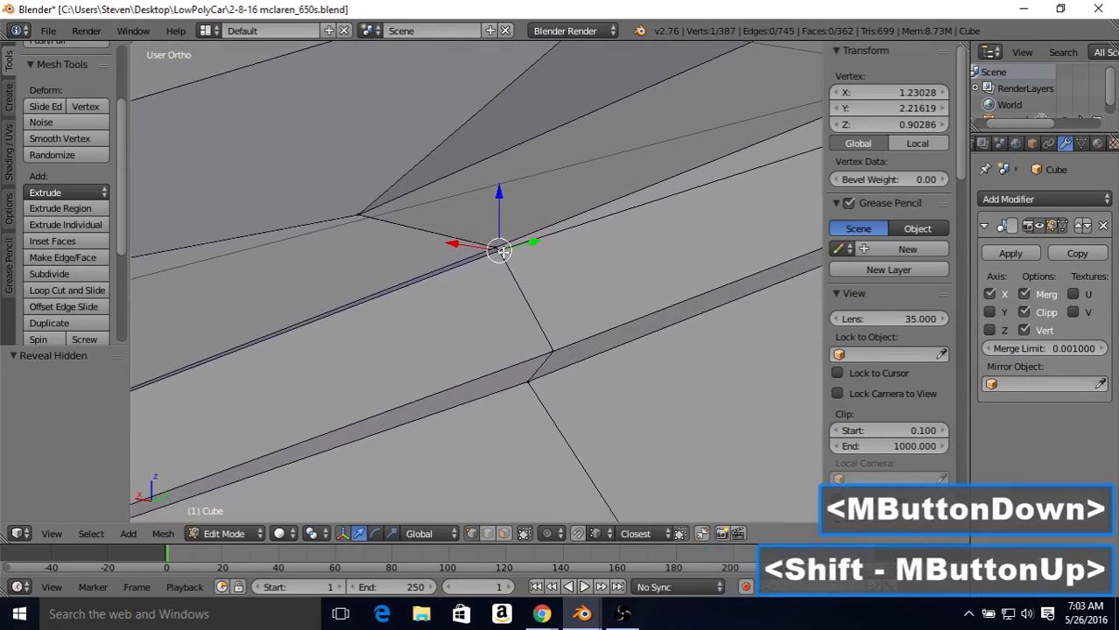
scroll(489, 229, up, 2)
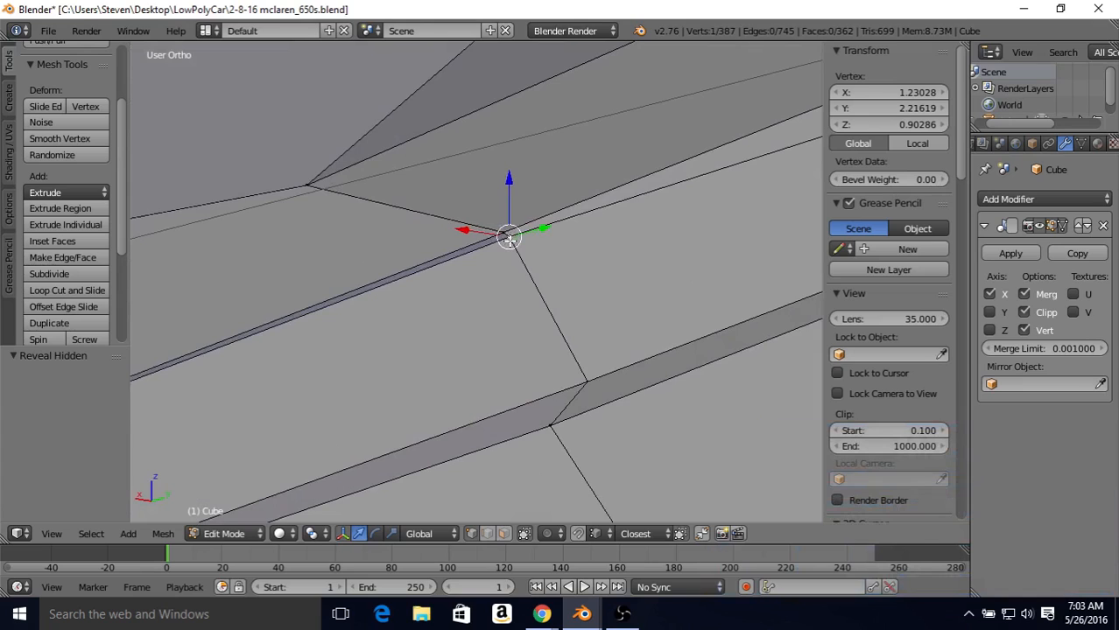
scroll(509, 238, down, 2)
middle_drag(501, 253, 613, 360)
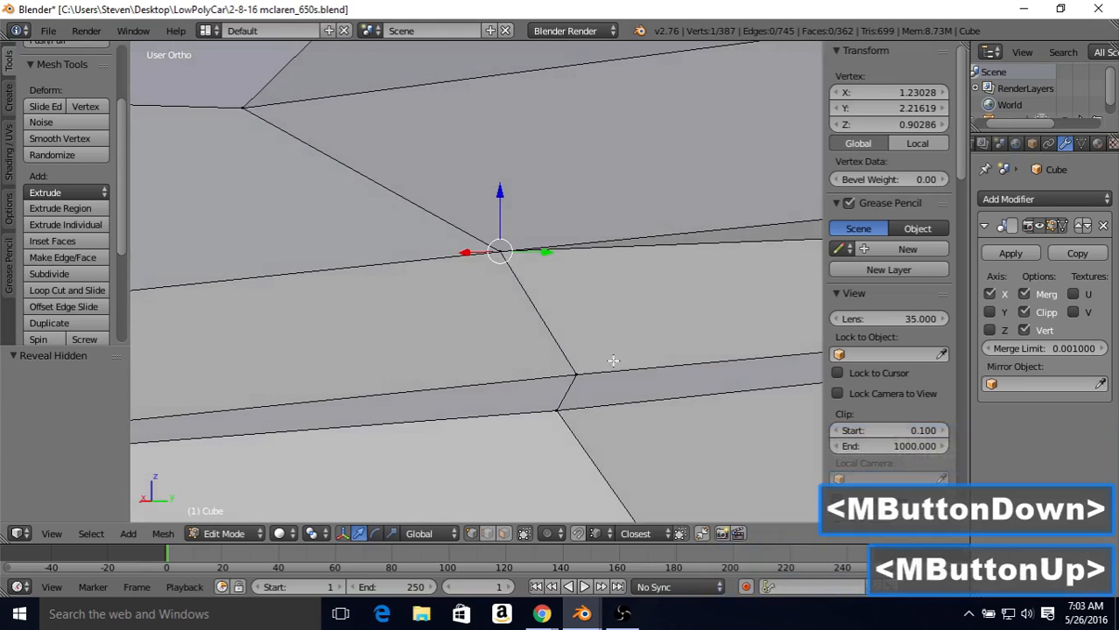
shift+right_click(603, 377)
shift+right_click(615, 412)
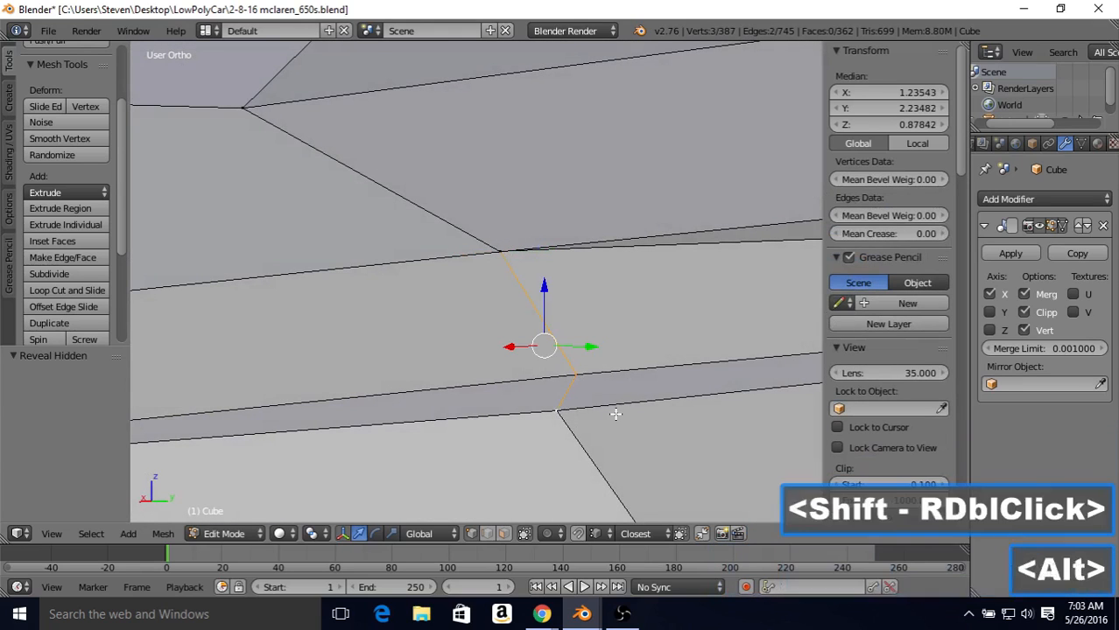
key(alt+m)
click(615, 415)
Step: Dissolve the surplus edge running through the narrow side strip between the front wheel arch and the merged crease vertex
scroll(560, 394, down, 5)
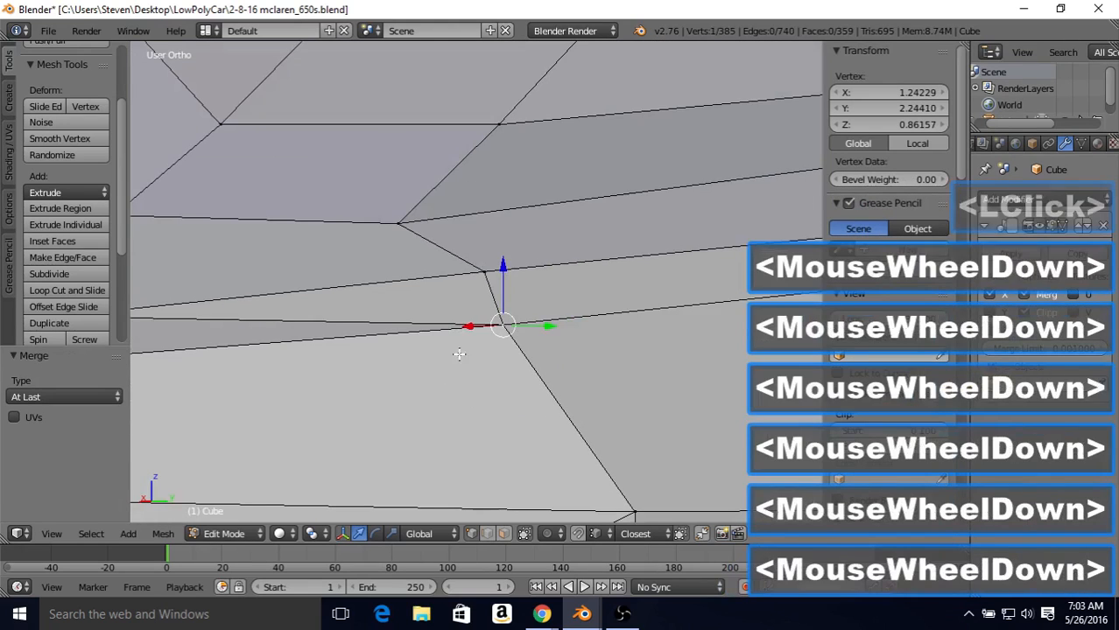
shift+middle_drag(402, 306, 575, 391)
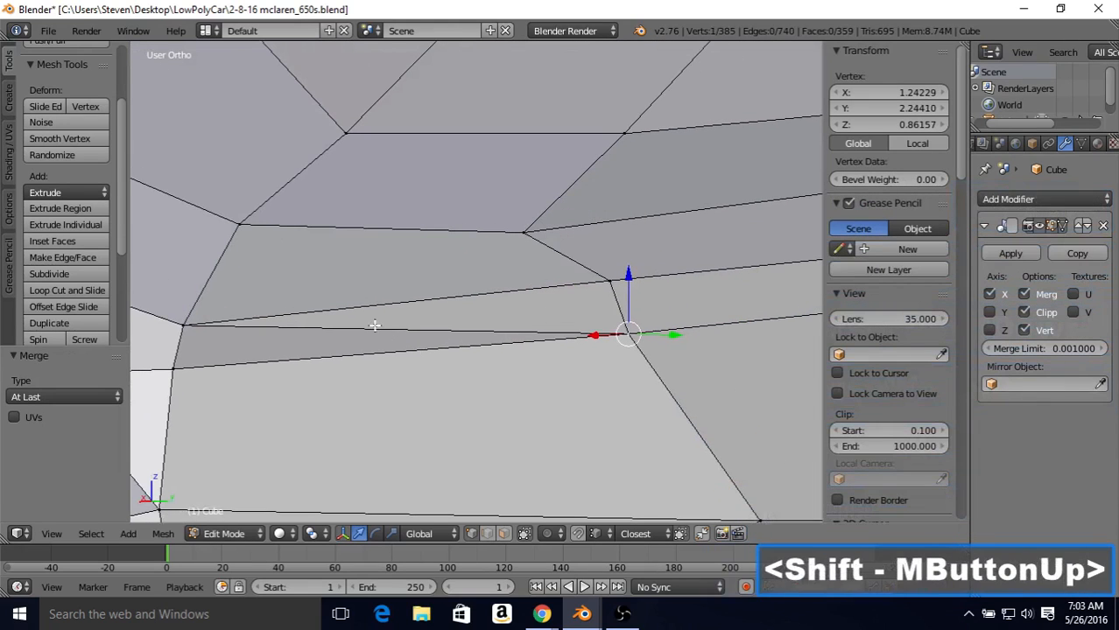
click(489, 534)
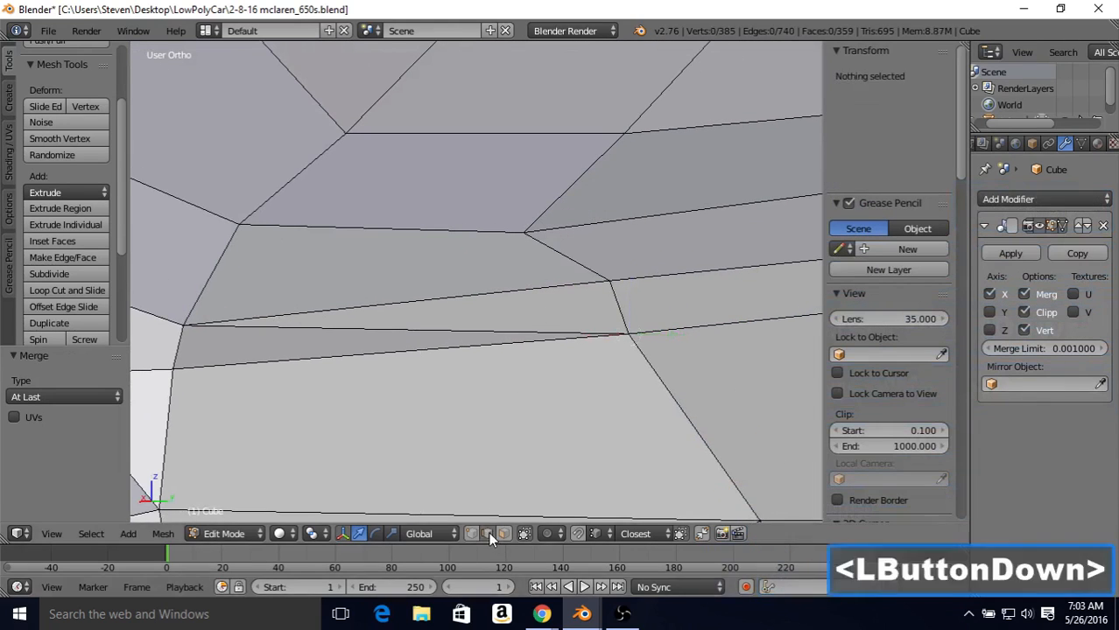
right_click(428, 323)
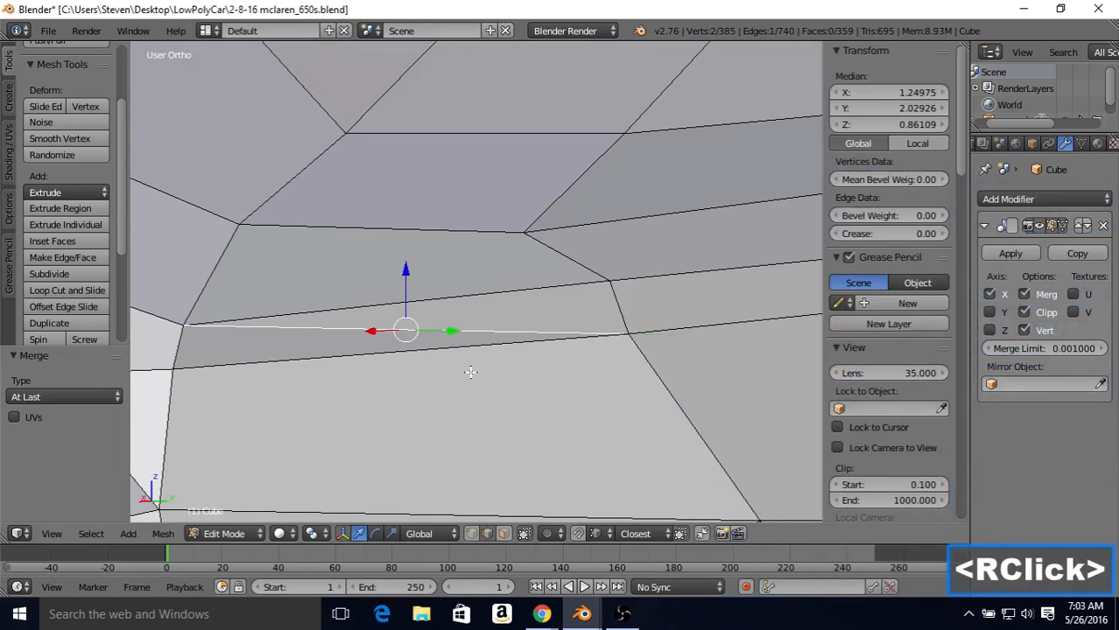
key(Delete)
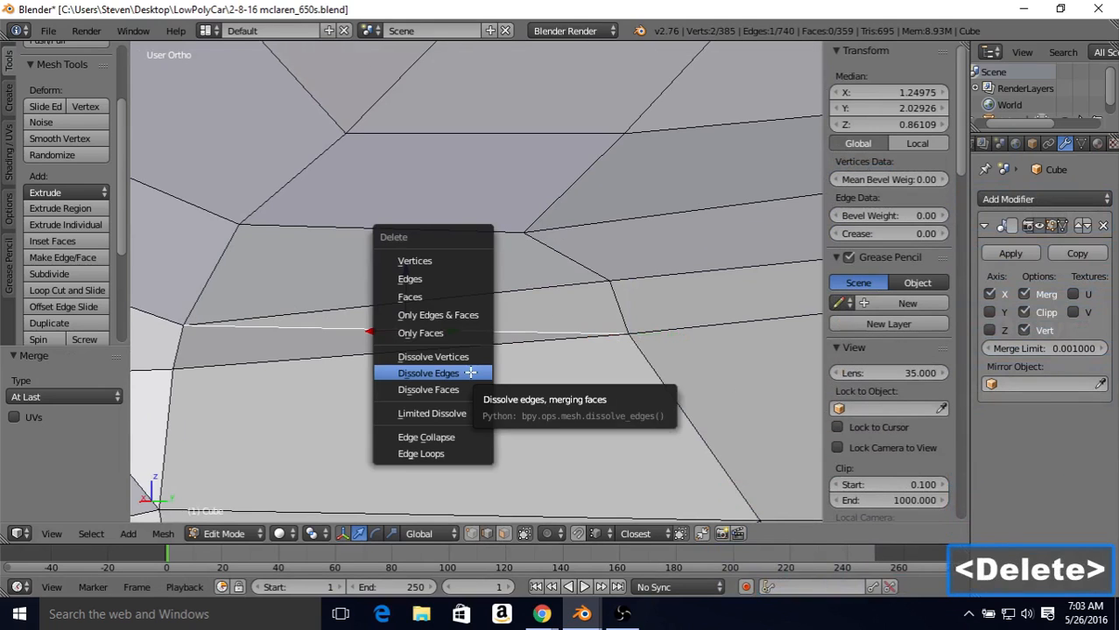
click(470, 373)
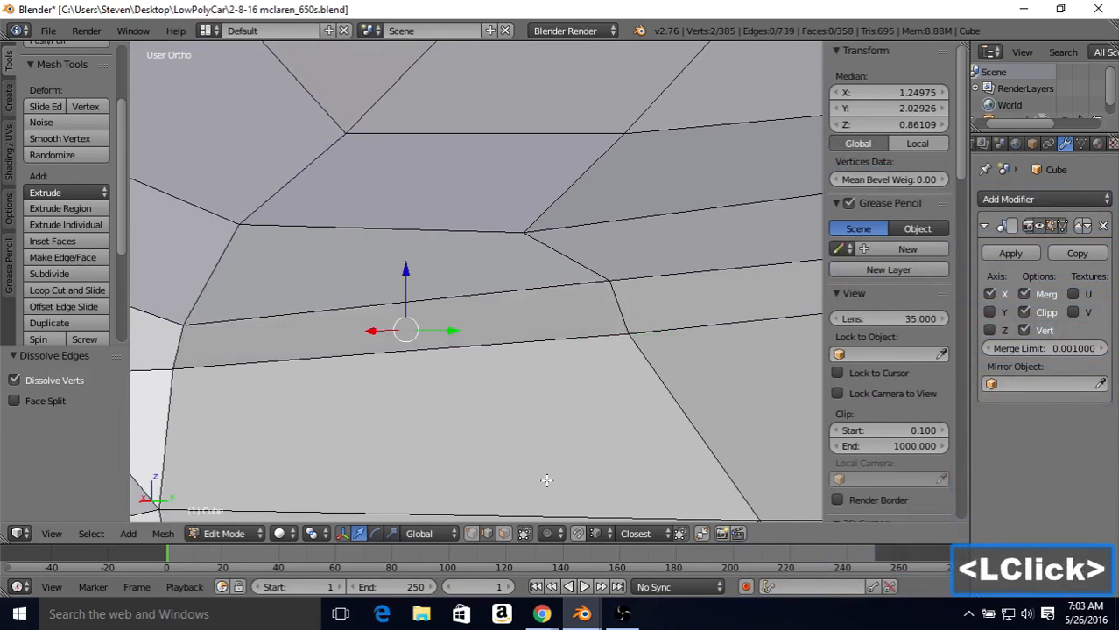
scroll(644, 312, down, 4)
key(Tab)
scroll(592, 308, down, 3)
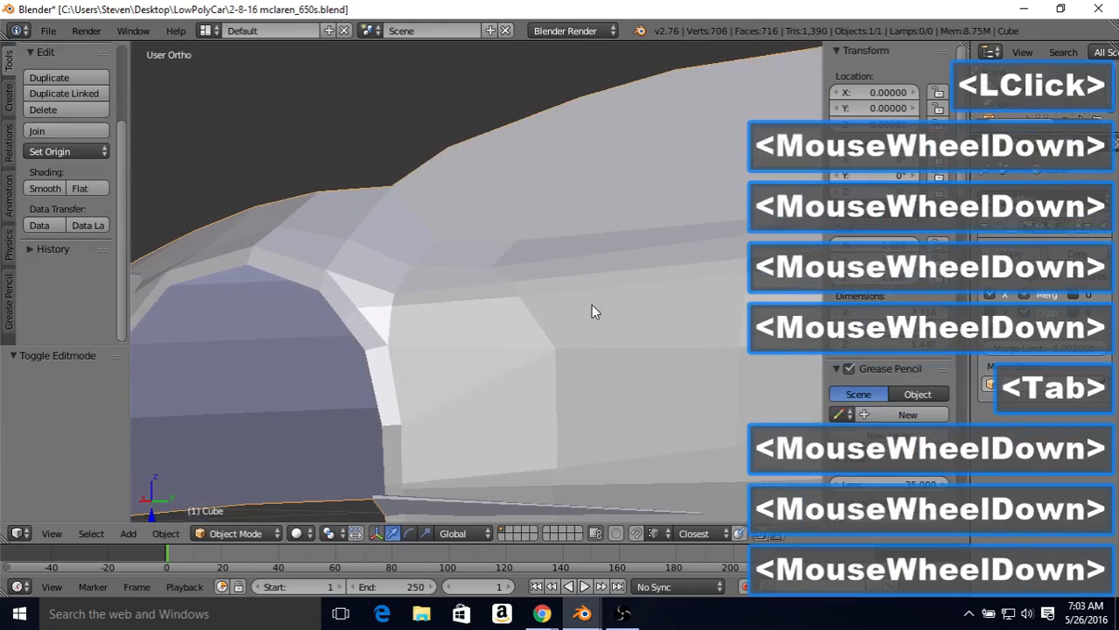
middle_drag(592, 308, 618, 265)
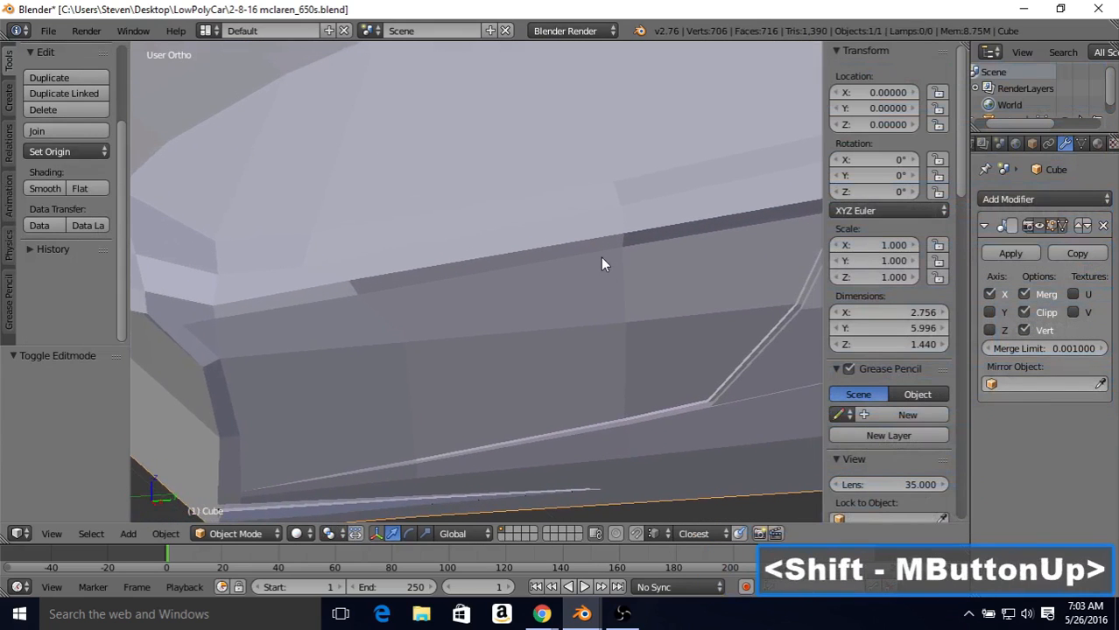
Step: Move the single crease vertex behind the front wheel arch inward by about 0.017 along X
key(Tab)
click(519, 445)
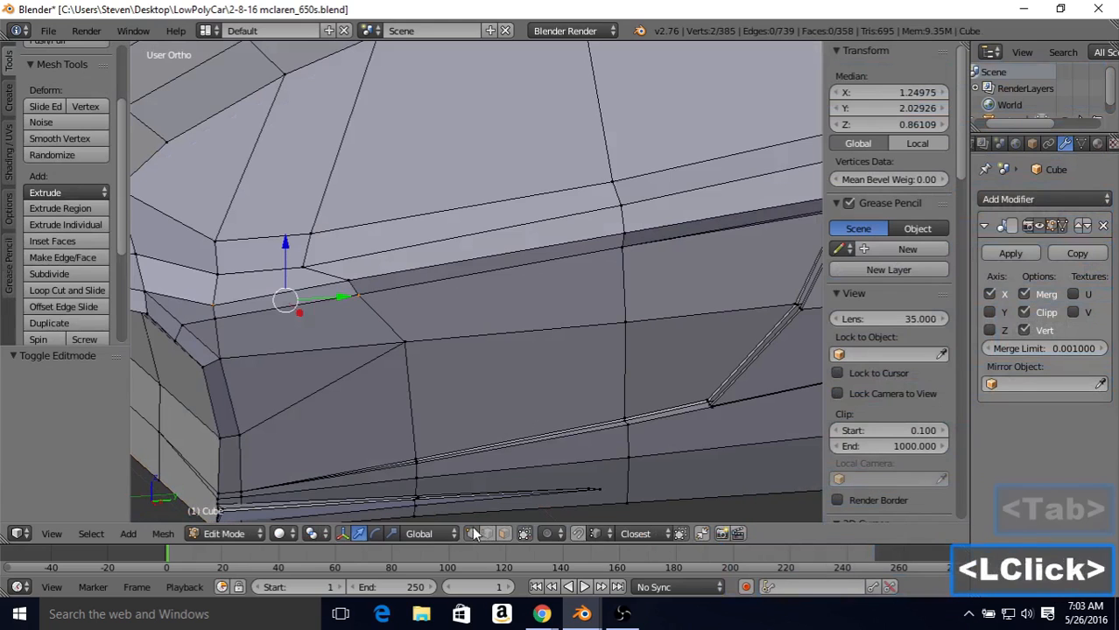
right_click(368, 290)
middle_drag(574, 194, 431, 242)
drag(446, 254, 454, 257)
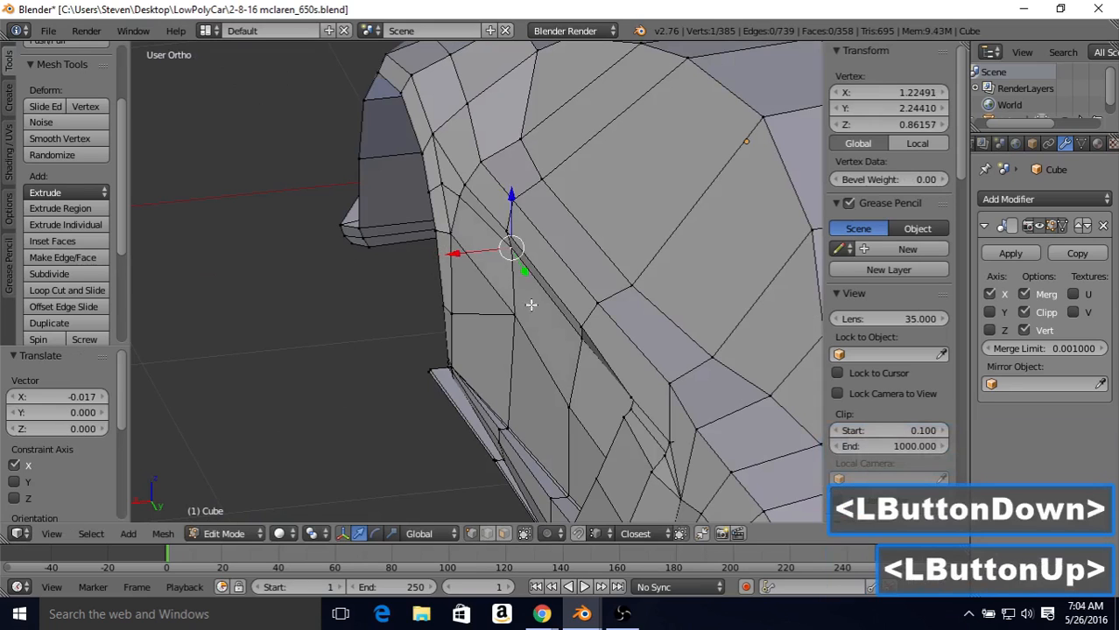
Step: Pull the next crease vertex toward the rear slightly inward along X and check the body shading
right_click(582, 328)
right_click(578, 341)
drag(527, 343, 527, 349)
key(Tab)
scroll(521, 299, down, 2)
middle_drag(521, 300, 564, 254)
Step: Move the front crease vertex further inward to X of about 1.207 and raise it by about 0.022 along Z
key(Tab)
right_click(453, 265)
middle_drag(480, 240, 470, 239)
drag(440, 263, 450, 260)
drag(473, 204, 473, 199)
middle_drag(474, 199, 545, 365)
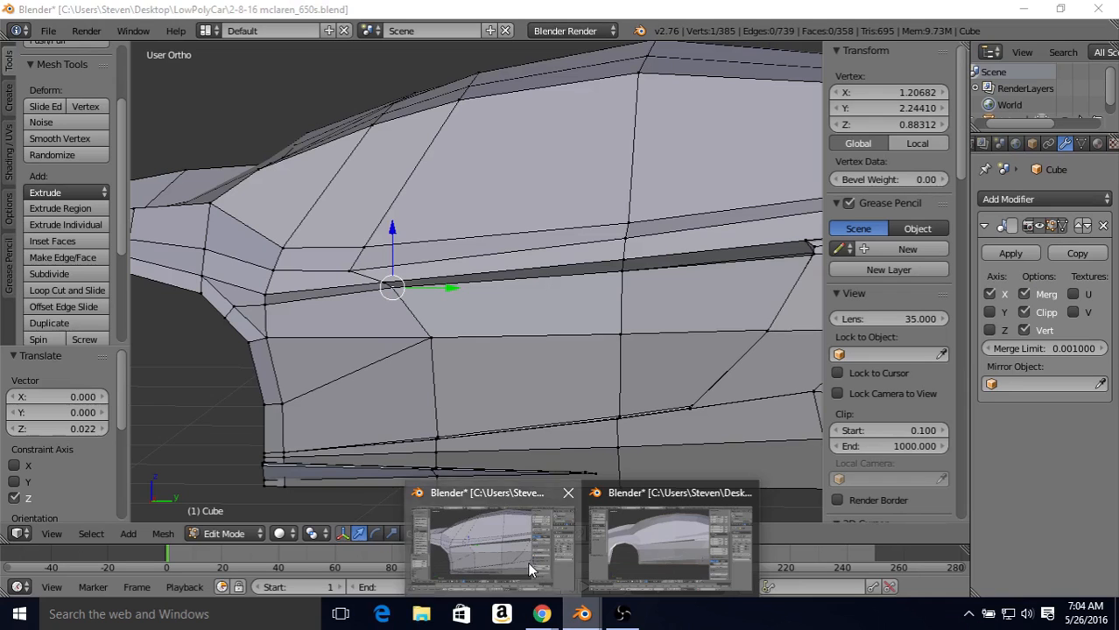
click(527, 562)
middle_drag(490, 207, 414, 213)
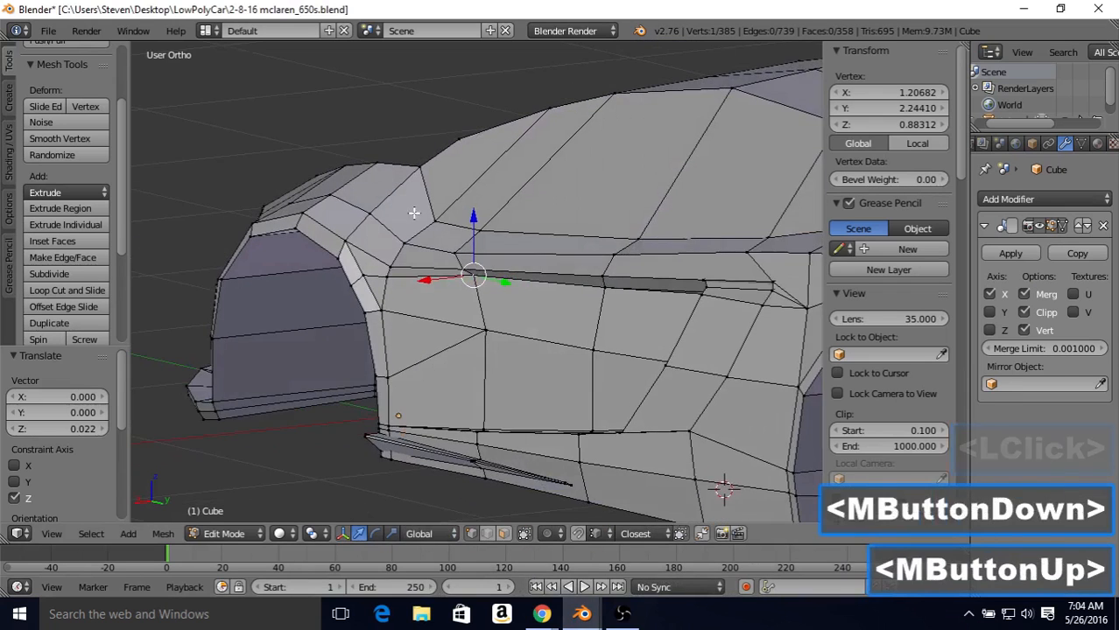
Step: Fine-tune the front crease vertex to about Y 2.224 and Z 0.891, checking the shaded body in between
scroll(414, 212, up, 2)
drag(472, 217, 472, 212)
drag(500, 275, 480, 268)
scroll(481, 265, down, 1)
key(Tab)
middle_drag(474, 232, 499, 237)
key(Tab)
drag(427, 281, 427, 286)
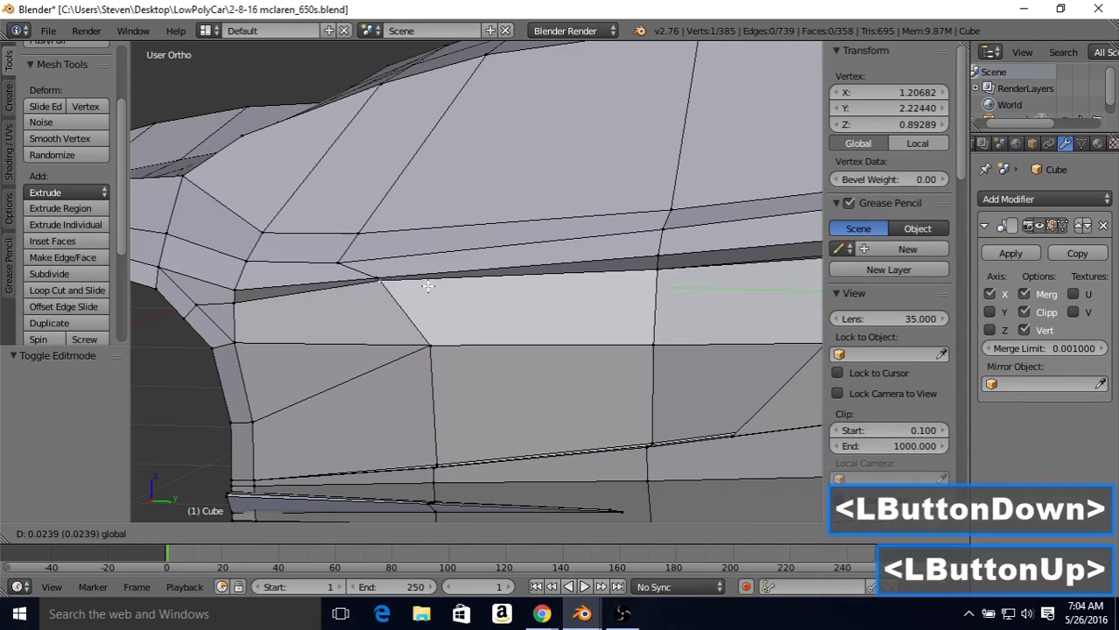
drag(376, 221, 568, 276)
Step: Move the mid-door crease vertex inward along X to about 1.187
right_click(658, 279)
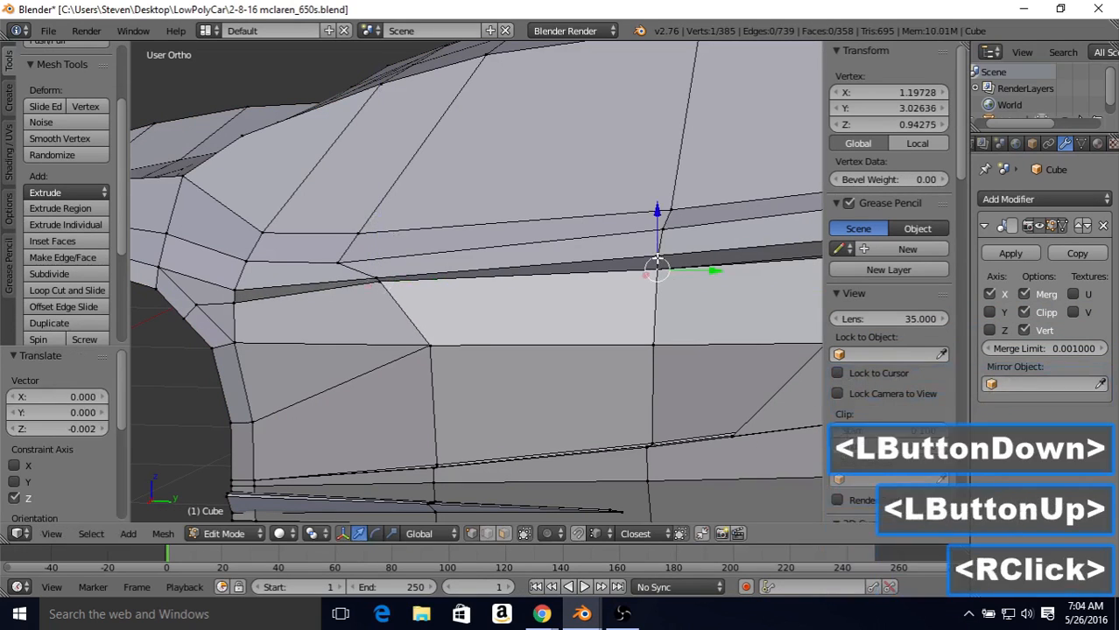
middle_drag(658, 279, 531, 320)
click(531, 321)
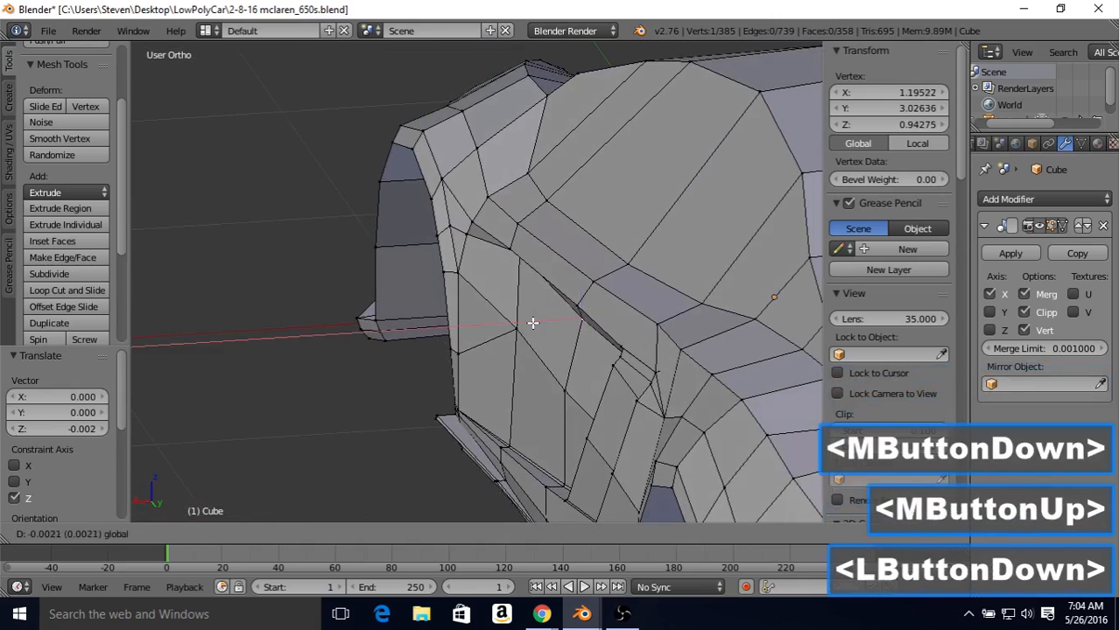
key(Tab)
scroll(528, 280, down, 2)
middle_drag(528, 276, 547, 240)
key(Tab)
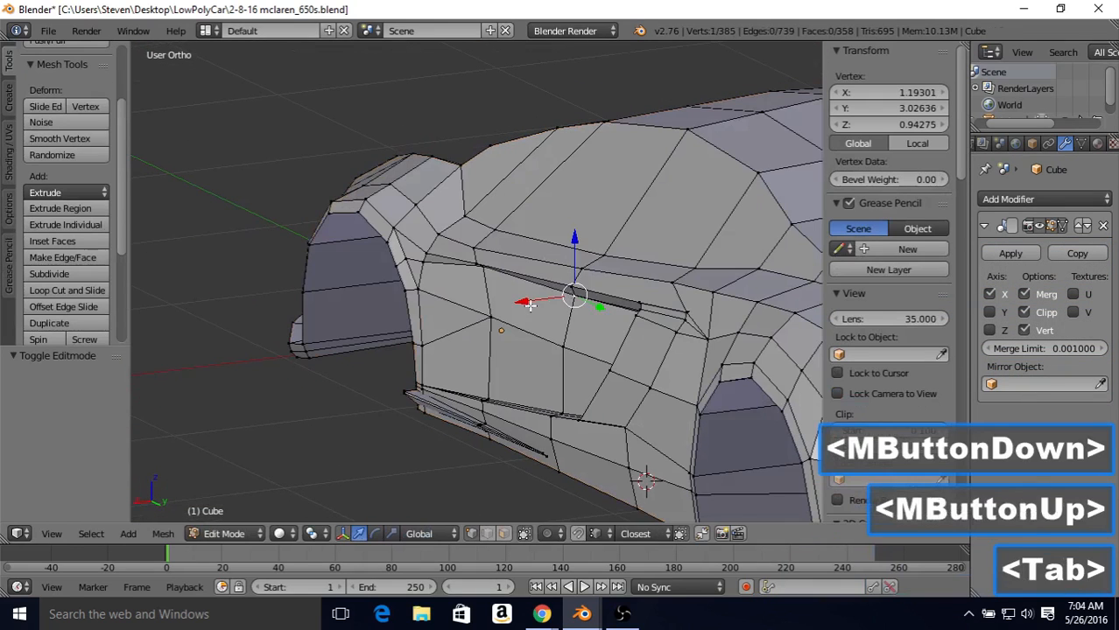
drag(530, 304, 526, 308)
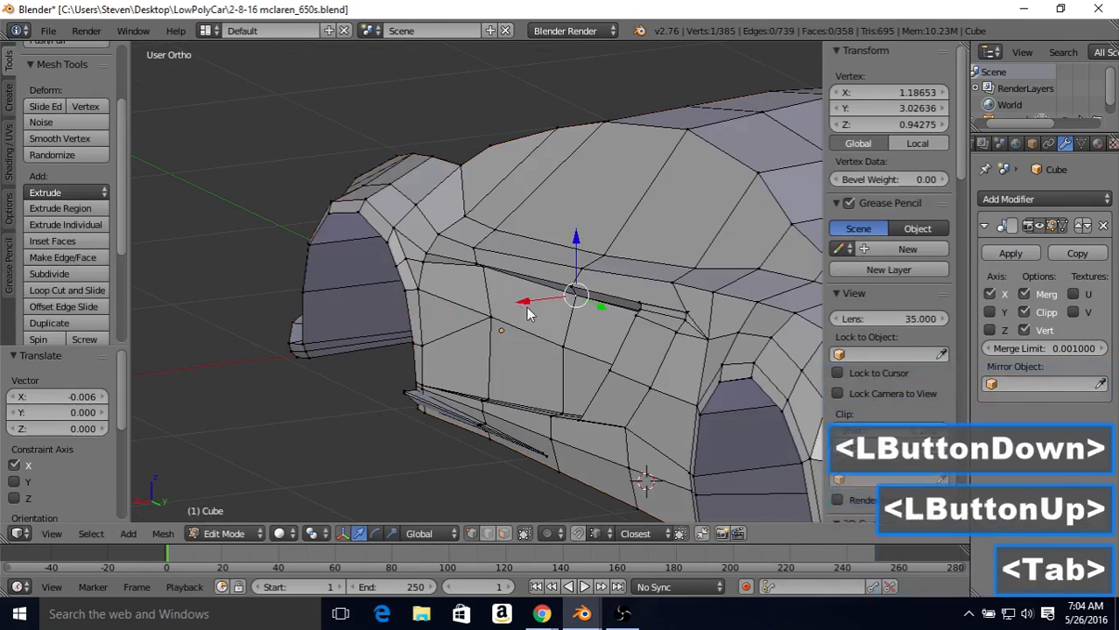
Step: Nudge the mid-door crease vertex further inward to X of about 1.183 and check the shading of the crease
key(Tab)
middle_drag(516, 236, 506, 291)
key(Tab)
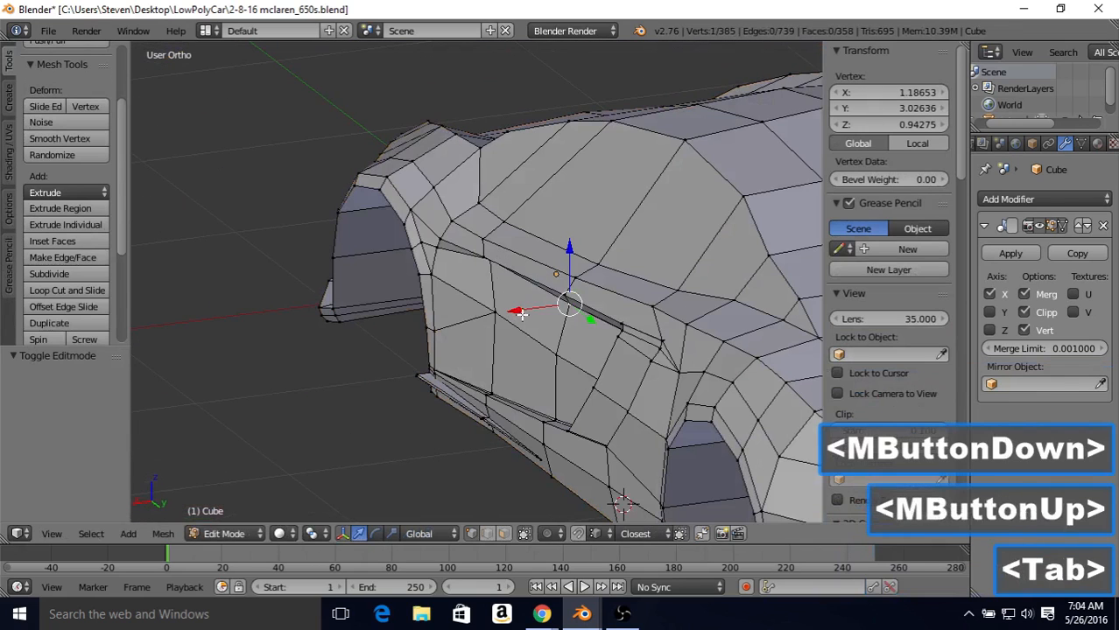
drag(521, 313, 520, 308)
key(Tab)
key(Tab)
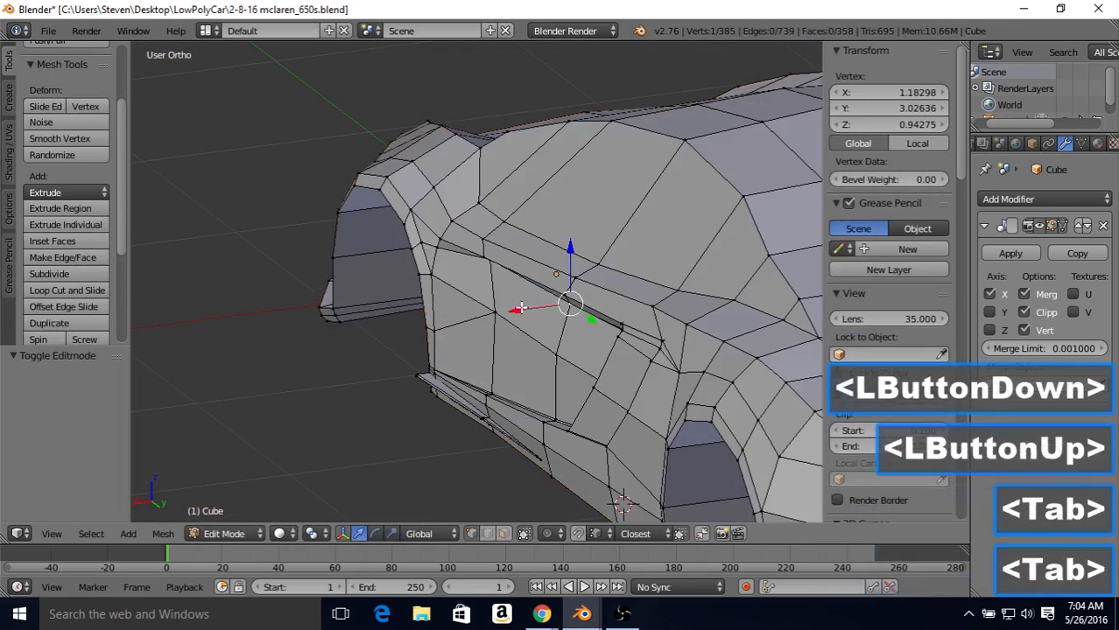
key(Tab)
middle_drag(494, 227, 560, 206)
Step: Move the front crease vertex outward along X to about 1.227 and check the shaded side
key(Tab)
right_click(439, 277)
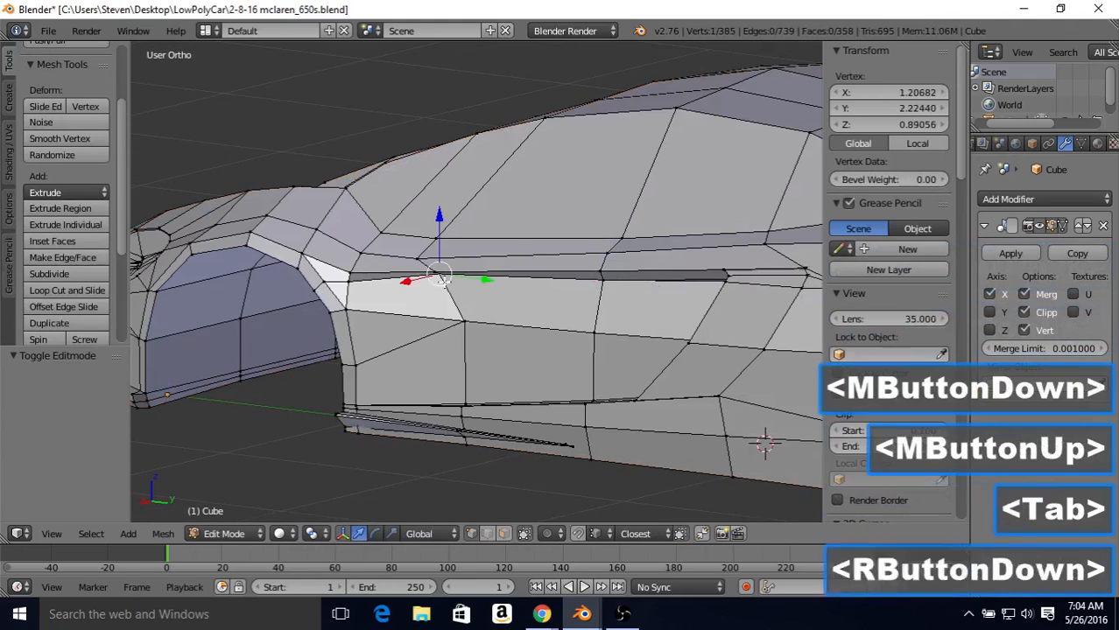
mouse_move(438, 277)
middle_down()
mouse_move(464, 270)
mouse_move(429, 266)
middle_up()
drag(428, 265, 439, 266)
key(Tab)
middle_drag(439, 266, 561, 201)
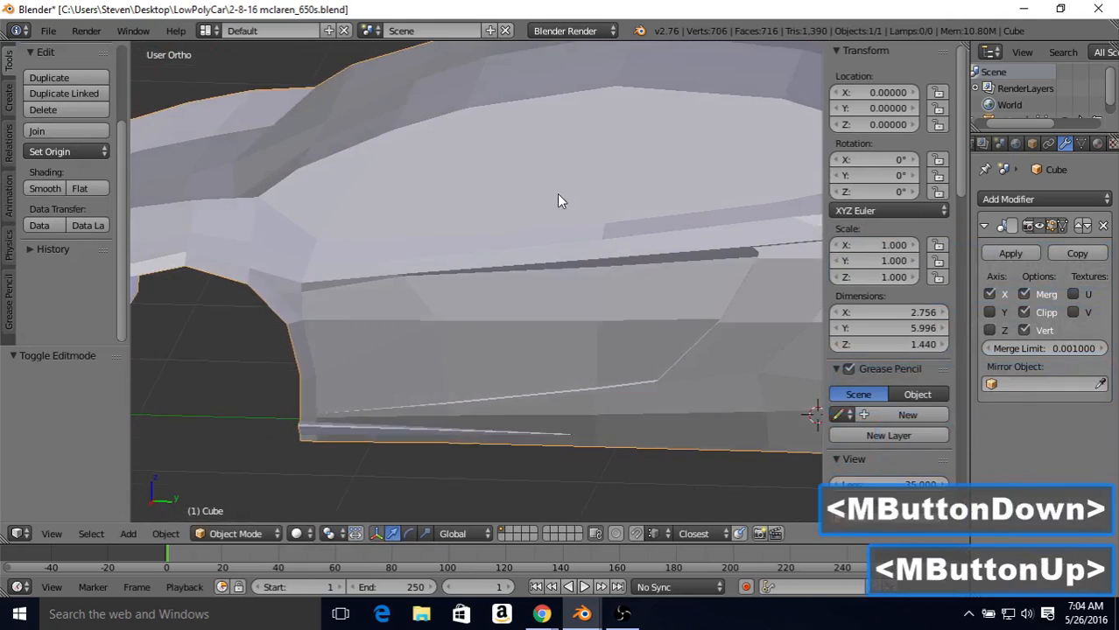
Step: Save the car model to its current Blender file
scroll(542, 257, down, 1)
mouse_move(541, 257)
middle_down()
mouse_move(592, 243)
mouse_move(623, 252)
mouse_move(527, 255)
middle_up()
click(48, 31)
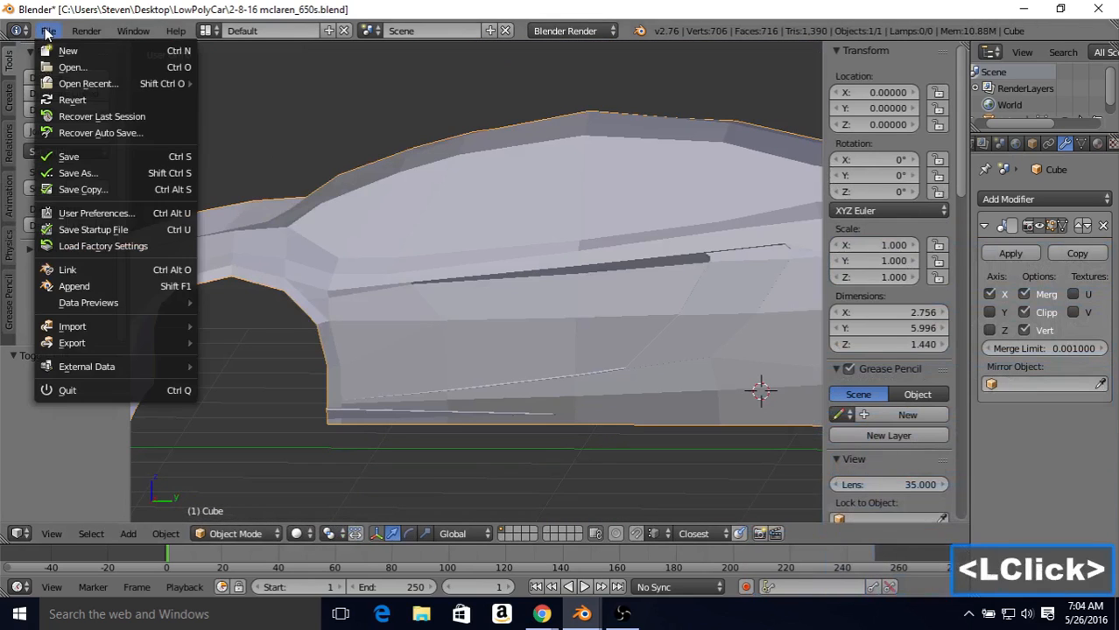
click(90, 160)
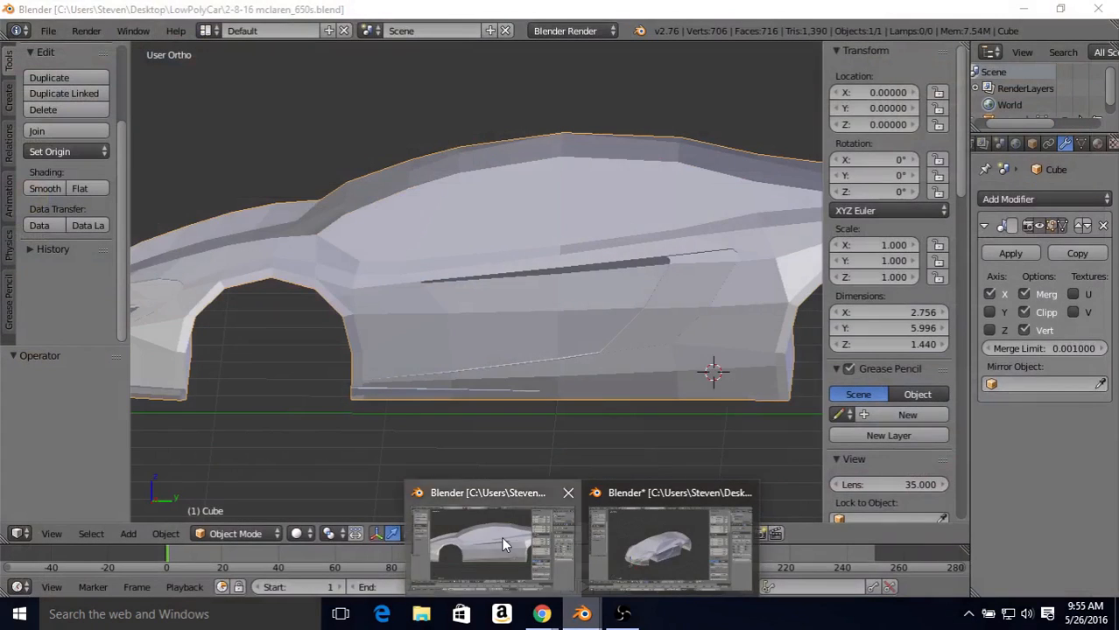
Step: Subdivide the four upright edges across the side window area with one cut
click(501, 536)
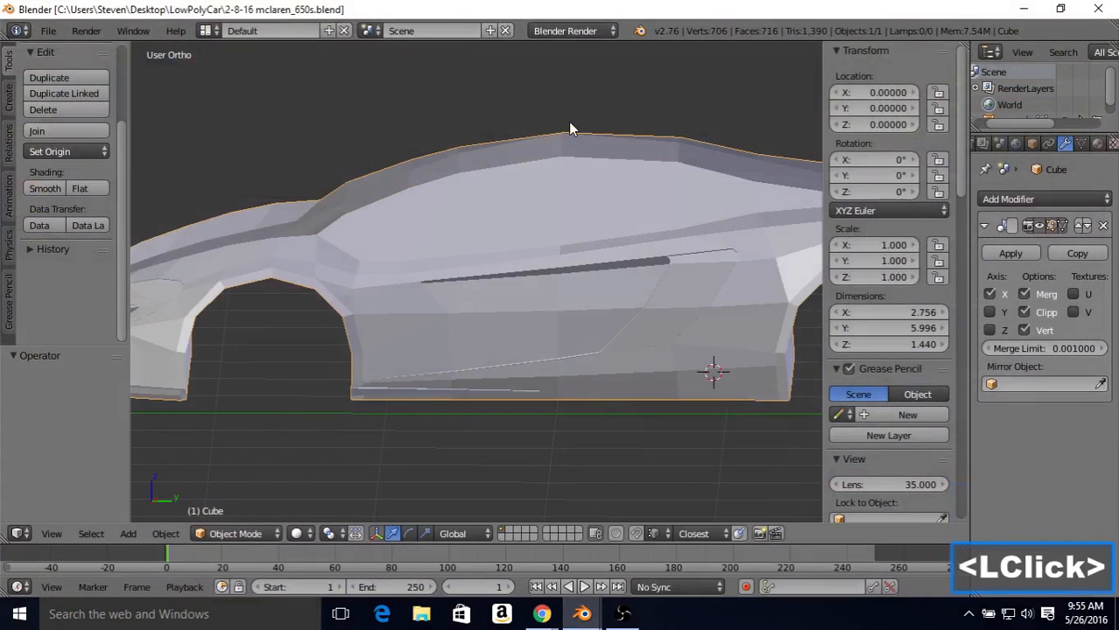
key(Tab)
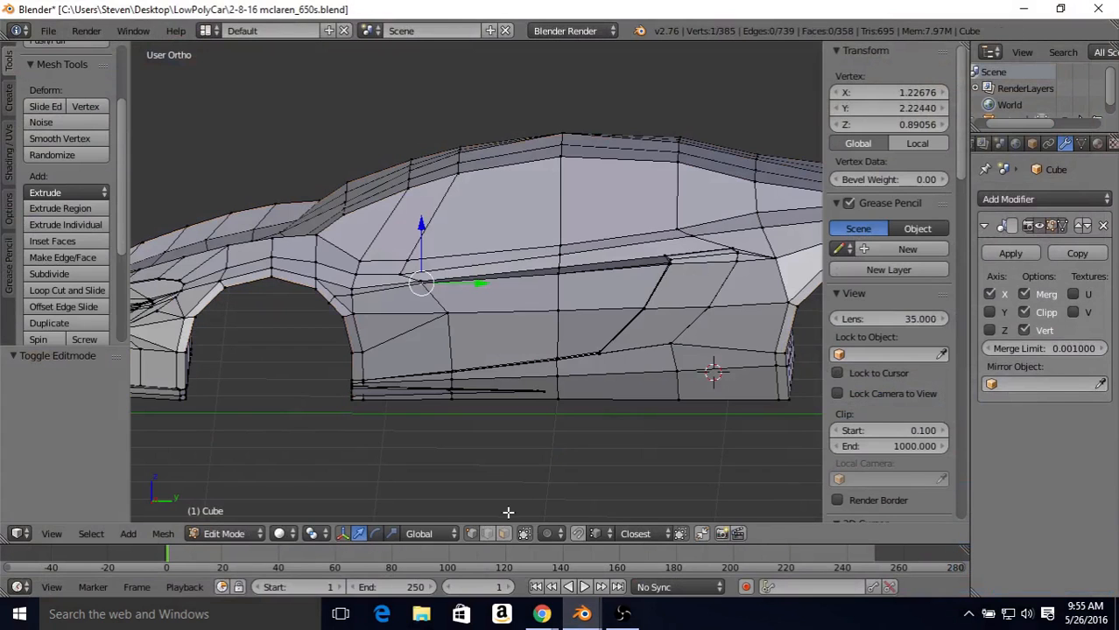
click(487, 533)
shift+middle_drag(546, 244, 501, 262)
right_click(636, 217)
shift+right_click(518, 223)
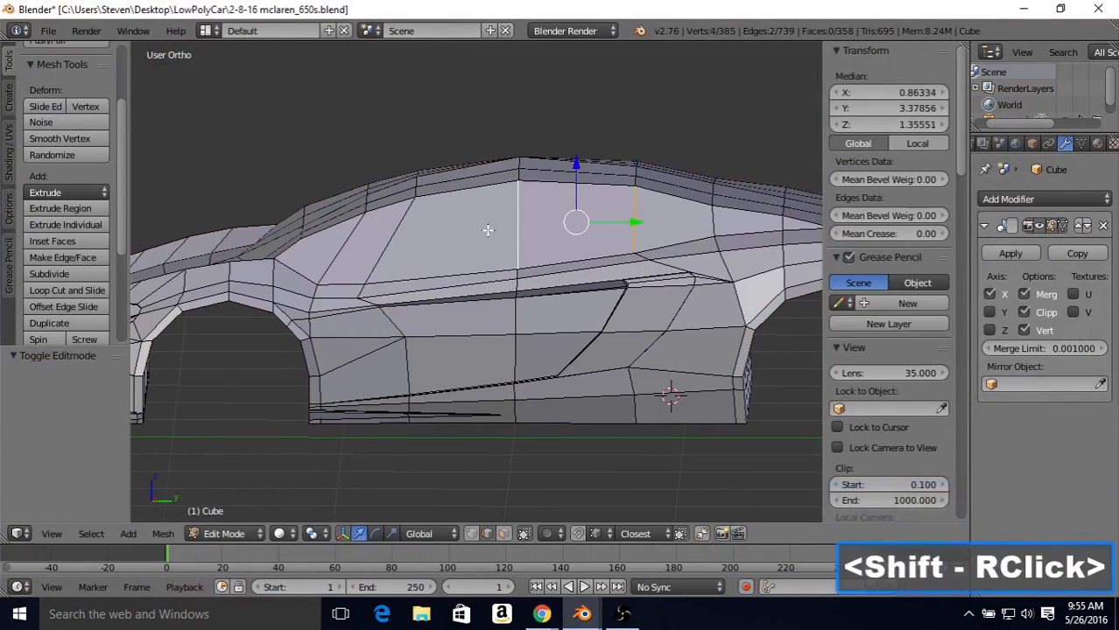
shift+right_click(391, 238)
shift+right_click(346, 245)
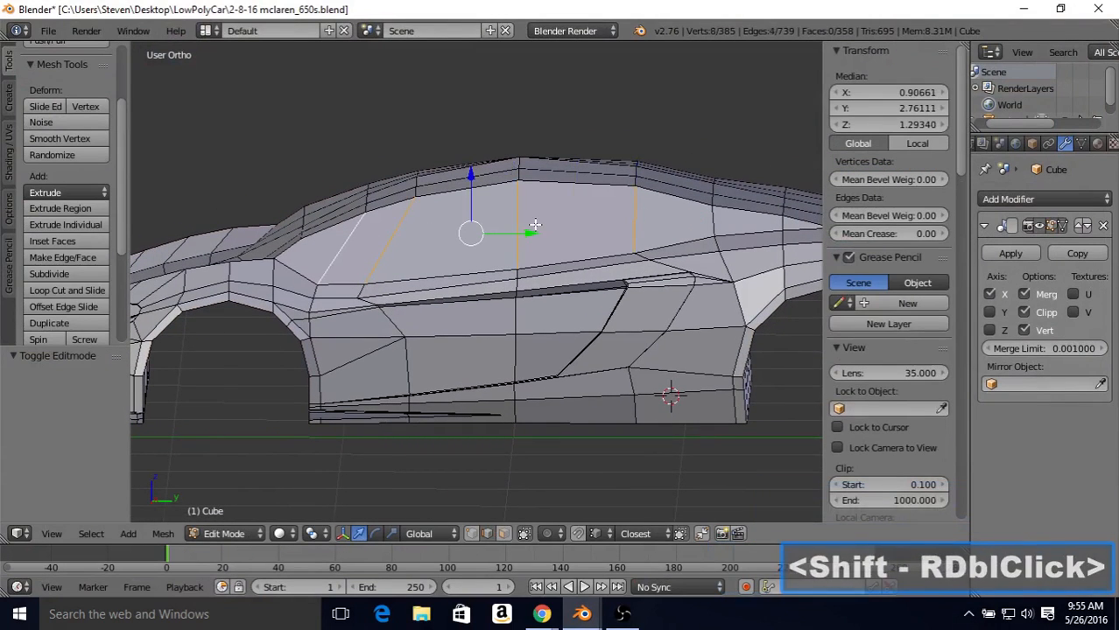
click(39, 277)
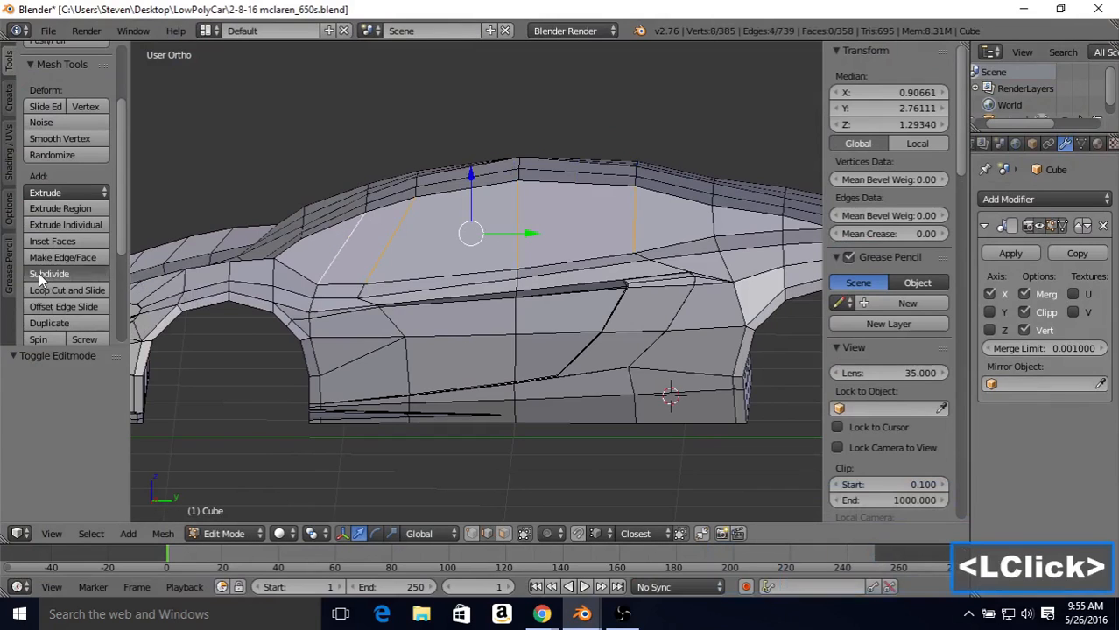
Step: Connect the rear end of the new window edge line to the roof-pillar vertex behind it
click(472, 534)
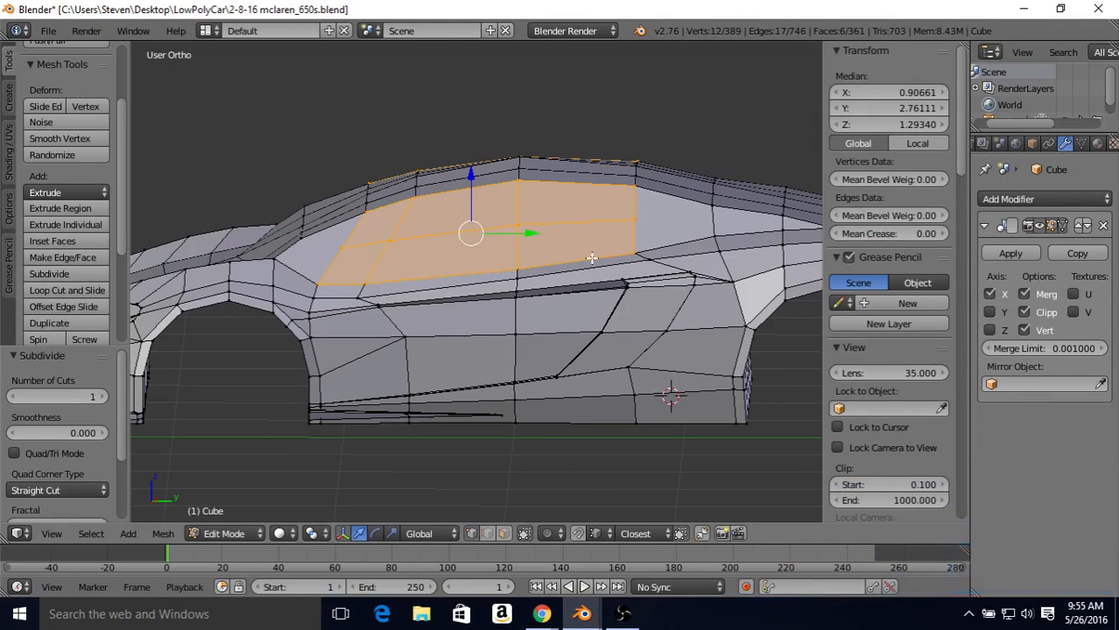
right_click(632, 220)
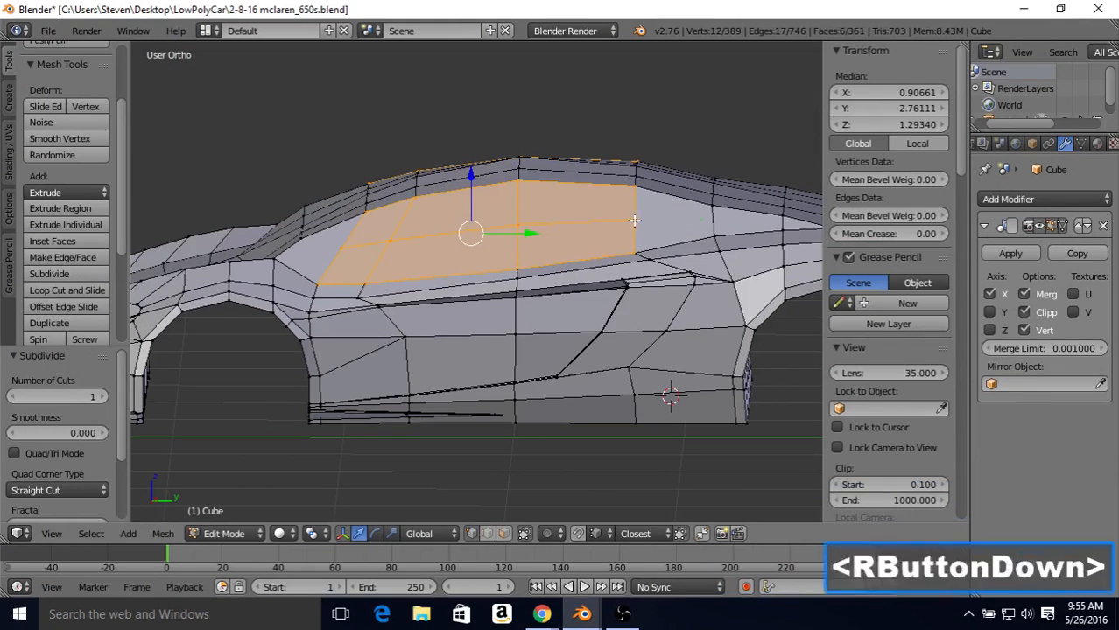
shift+right_click(714, 208)
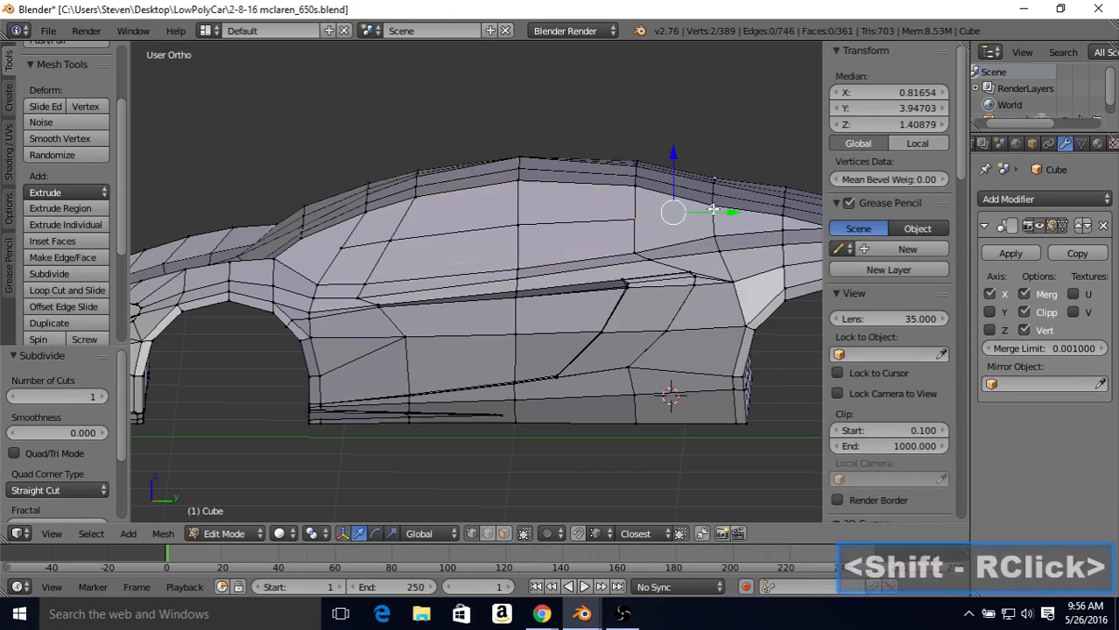
key(j)
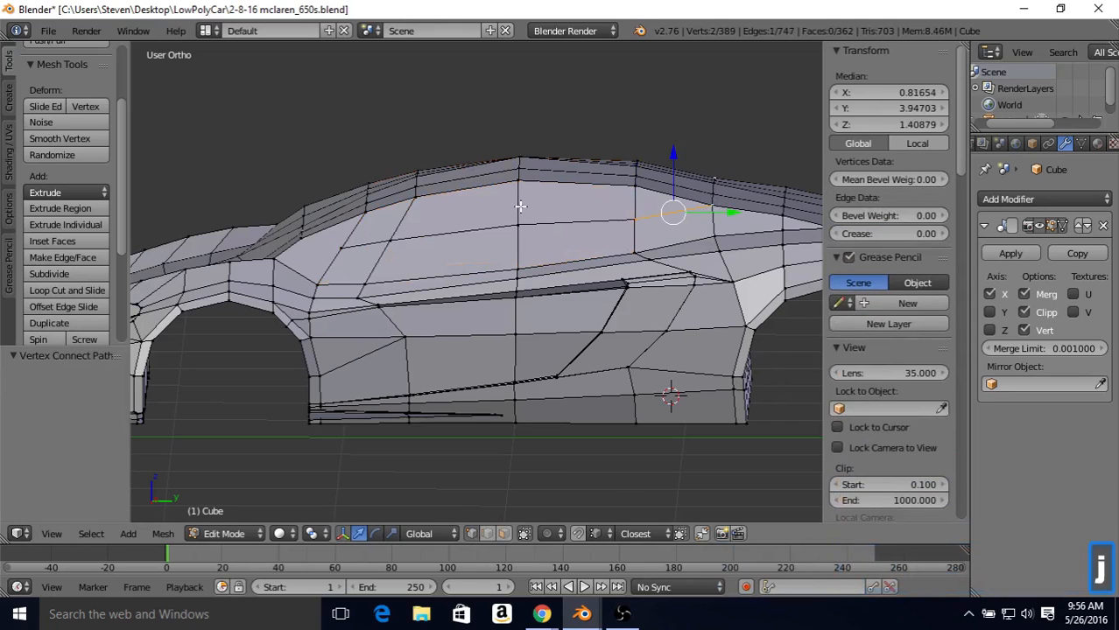
Step: Connect the front end of the new window edge line to the windshield-pillar vertex ahead of it
right_click(330, 256)
shift+right_click(301, 260)
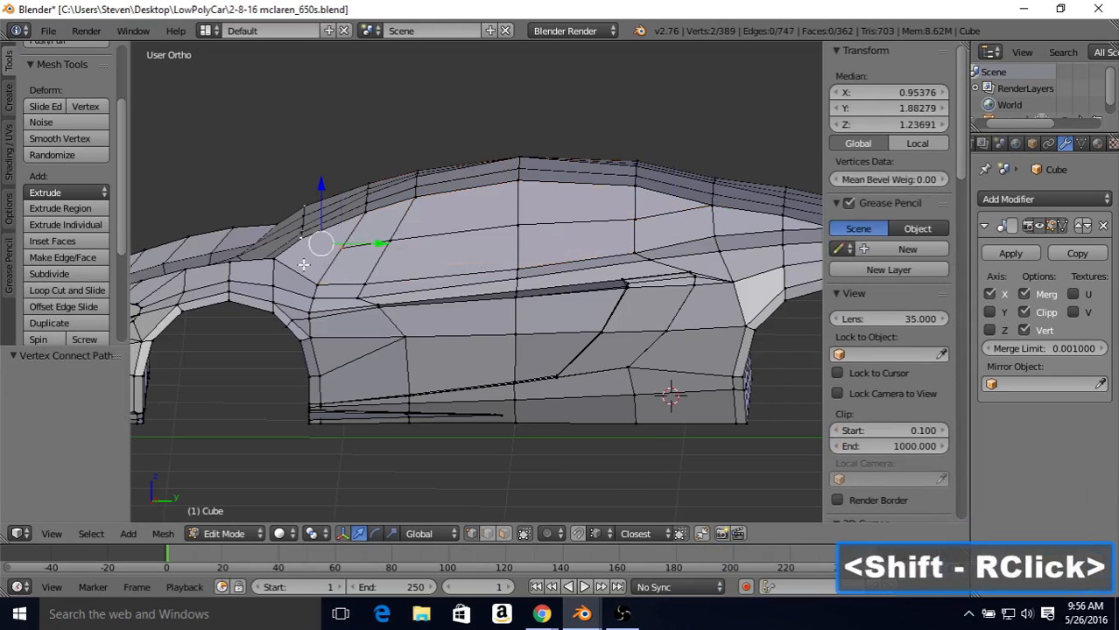
key(j)
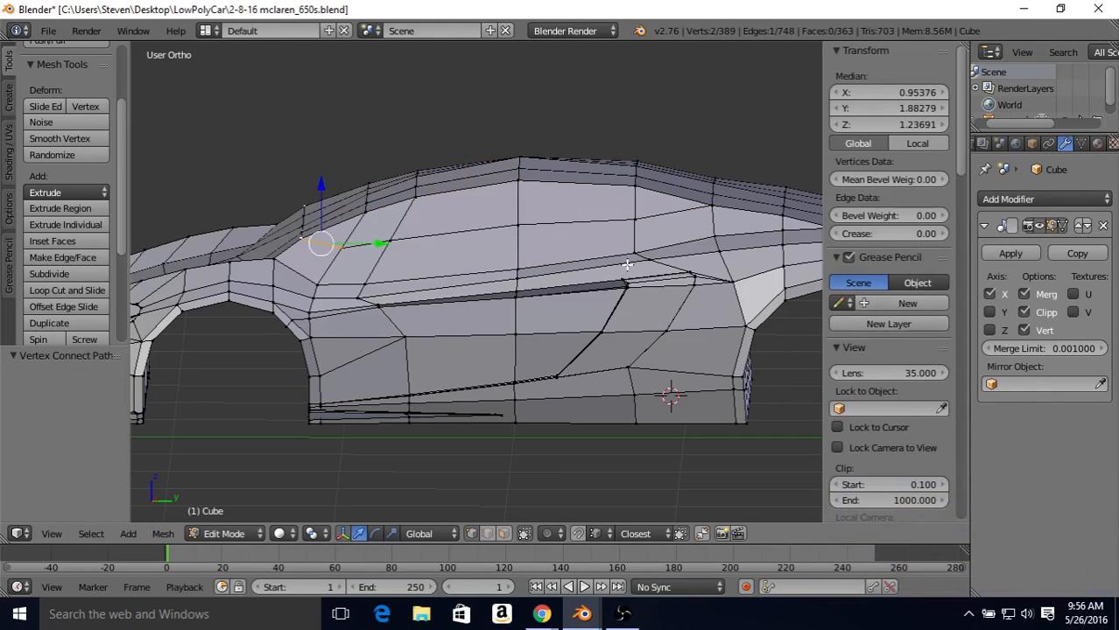
Step: In the wireframe side view, lower the three main window-line vertices onto the blueprint's lower window edge, by about 0.12, 0.20 and 0.18 from rear to front
key(KP_3)
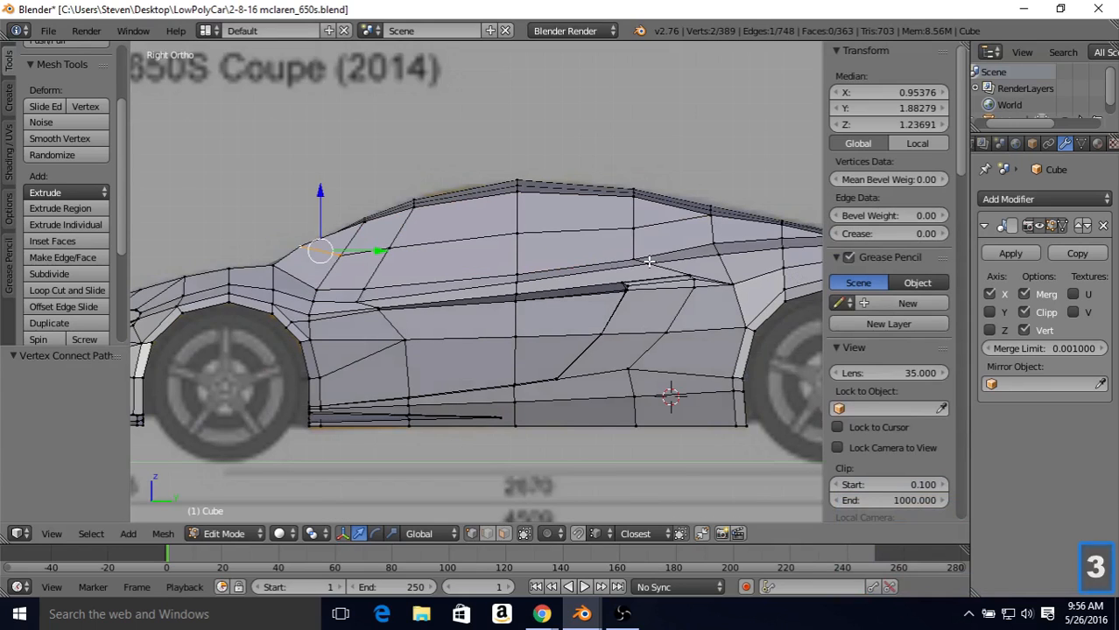
shift+middle_drag(552, 246, 524, 250)
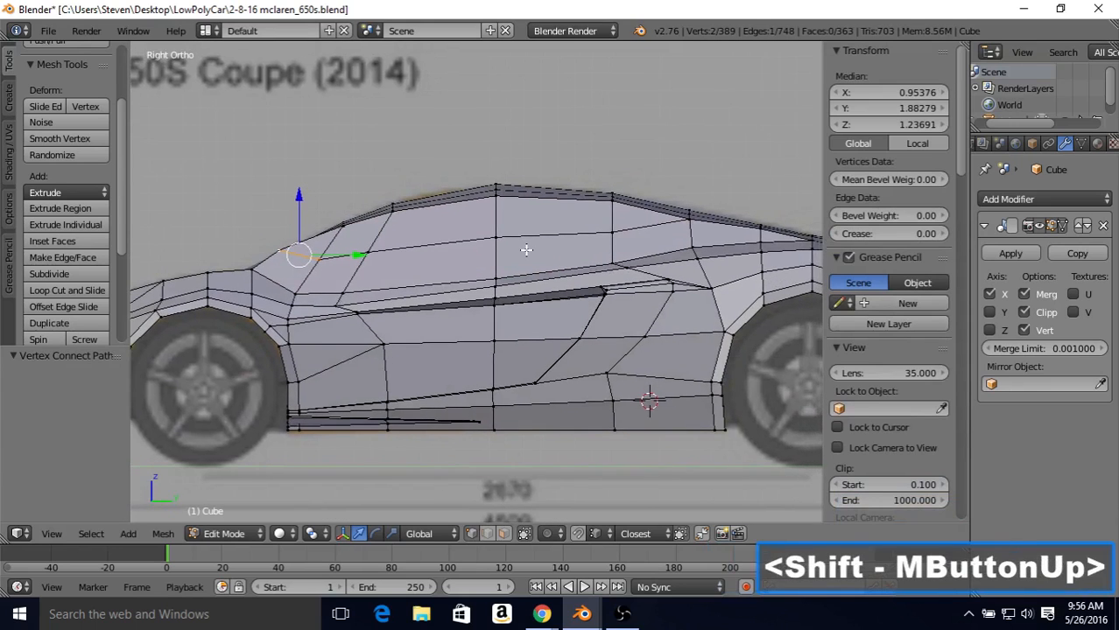
scroll(524, 247, up, 1)
key(z)
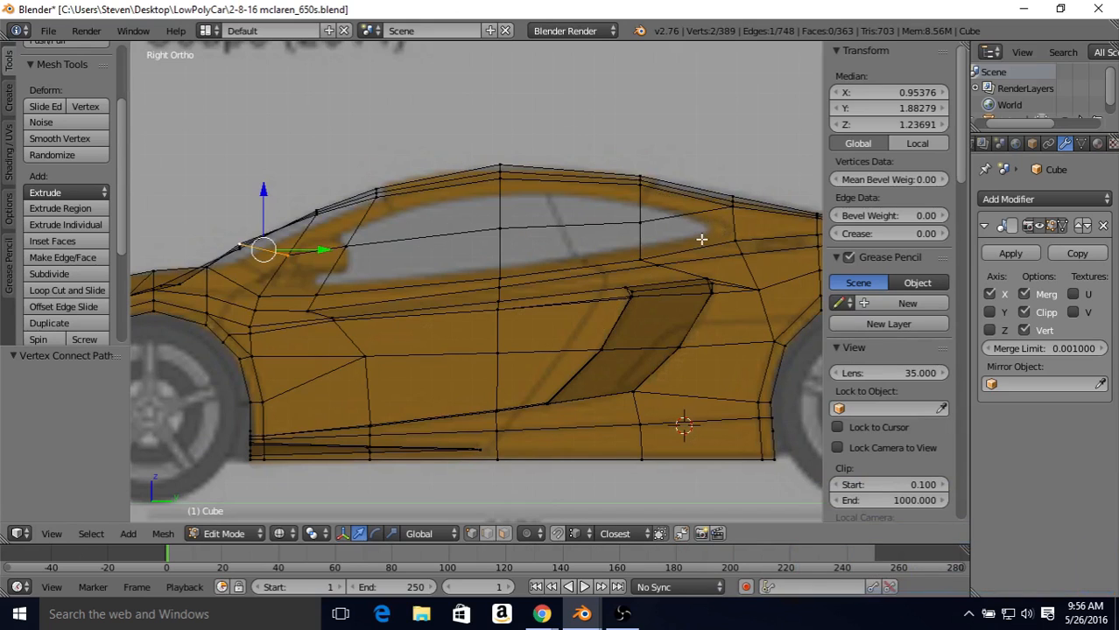
right_click(639, 219)
drag(639, 220, 639, 198)
right_click(506, 211)
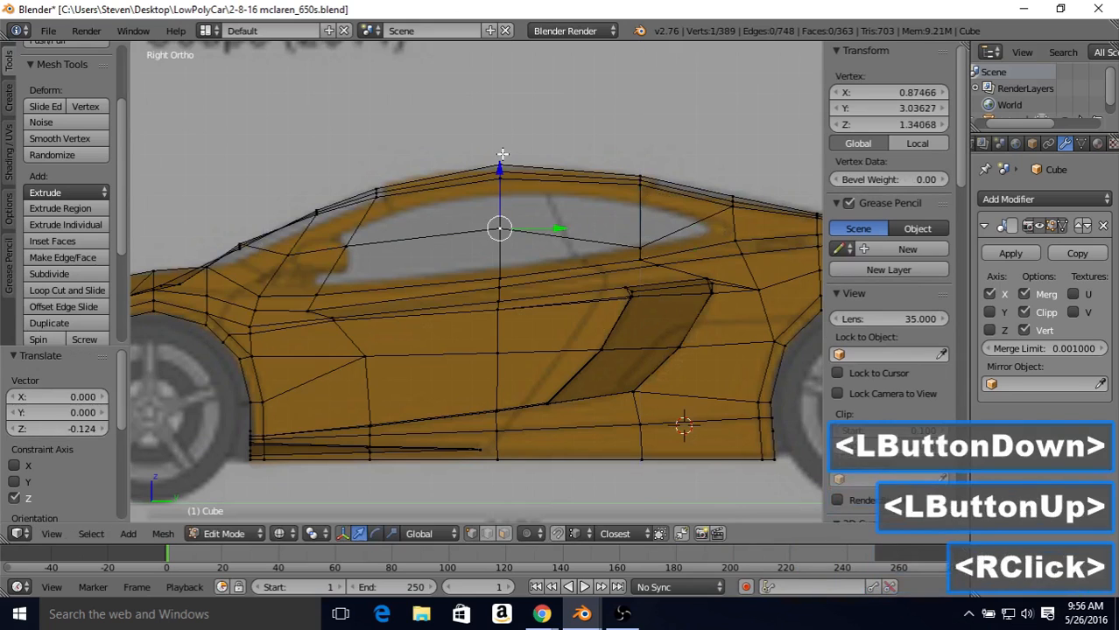
drag(500, 168, 498, 211)
right_click(362, 218)
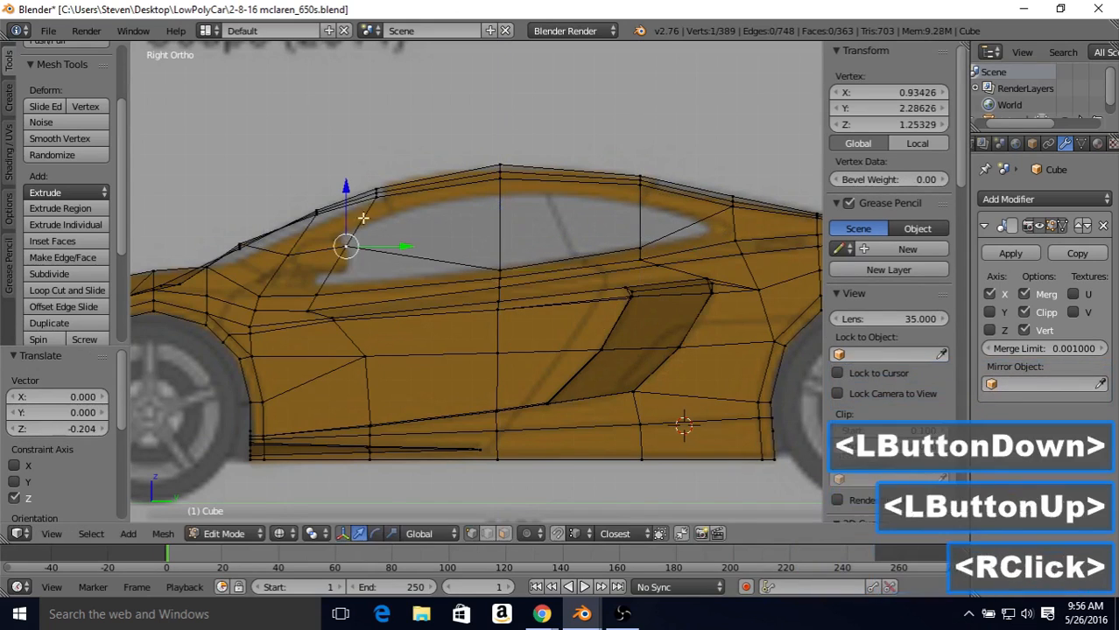
drag(346, 188, 346, 231)
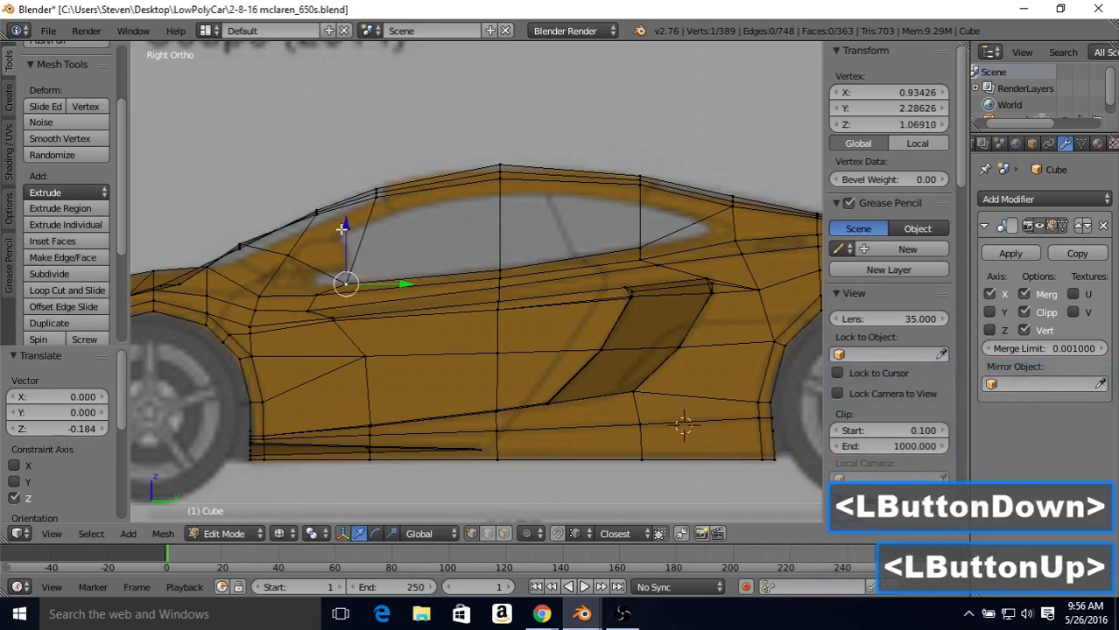
Step: Lower the windshield-pillar end vertex of the window line and shift it forward, and move the neighbouring front corner vertex forward about 0.14
right_click(351, 224)
right_click(296, 252)
drag(288, 197, 282, 228)
drag(333, 280, 309, 273)
drag(263, 235, 263, 231)
right_click(347, 279)
drag(372, 281, 344, 281)
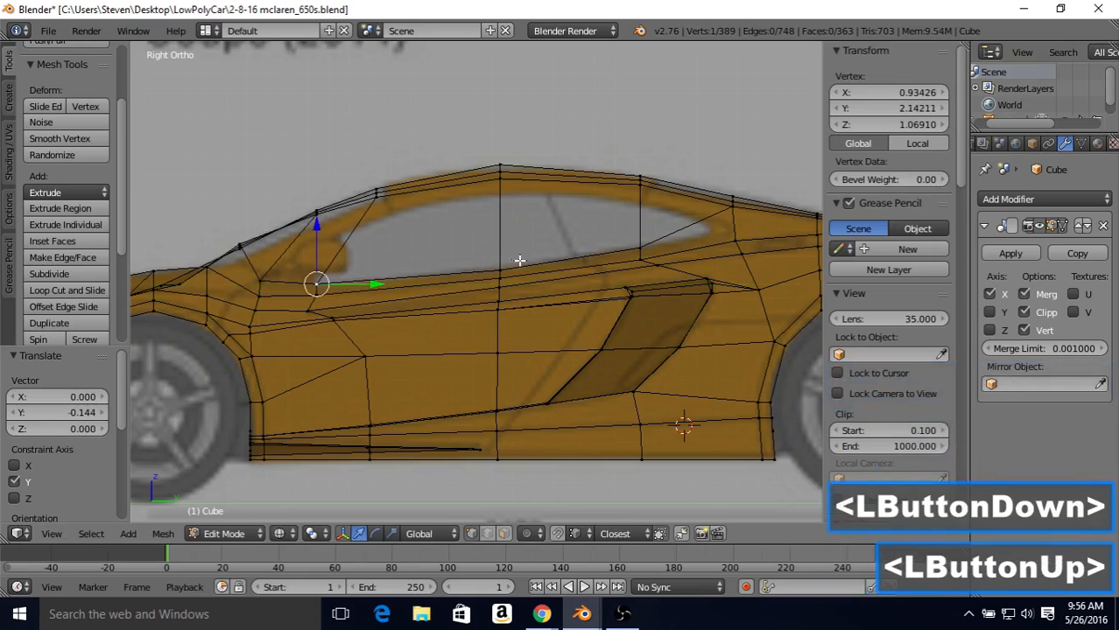
Step: Lower the middle and two rear roof-rail vertices onto the blueprint's upper window edge, by about 0.05, 0.08 and 0.09 from front to rear
shift+middle_drag(519, 261, 491, 242)
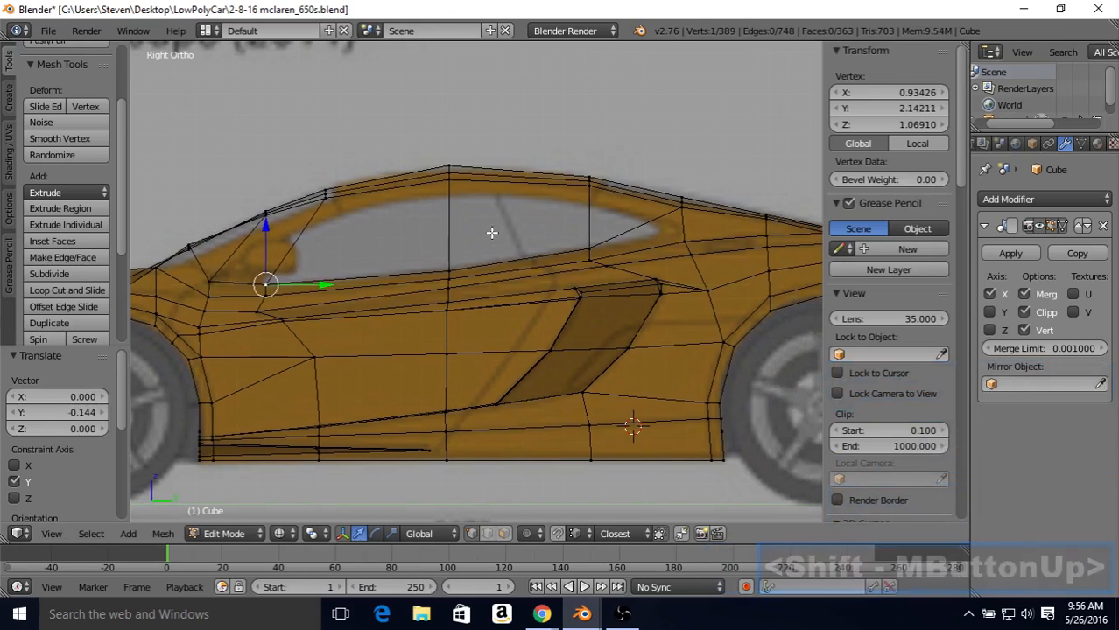
right_click(454, 187)
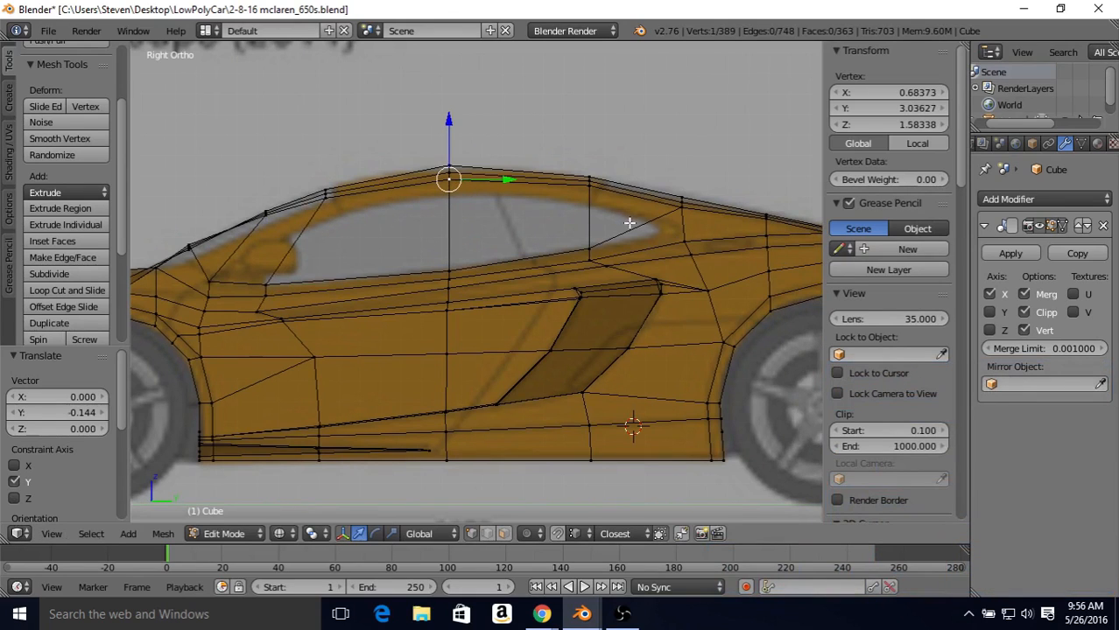
drag(449, 119, 449, 132)
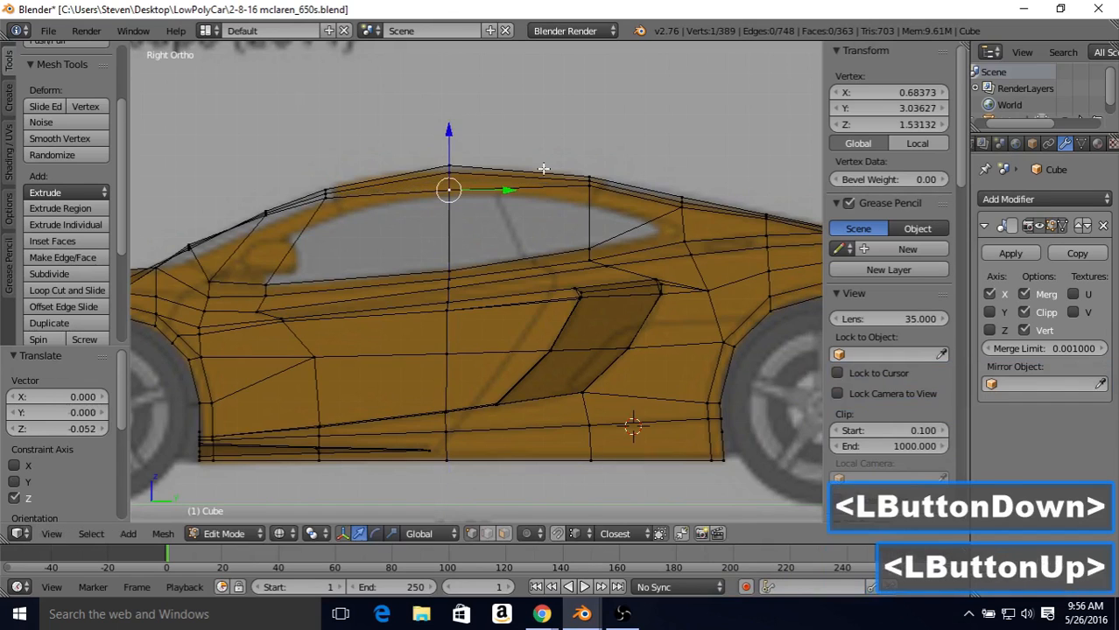
right_click(589, 179)
drag(592, 138, 590, 150)
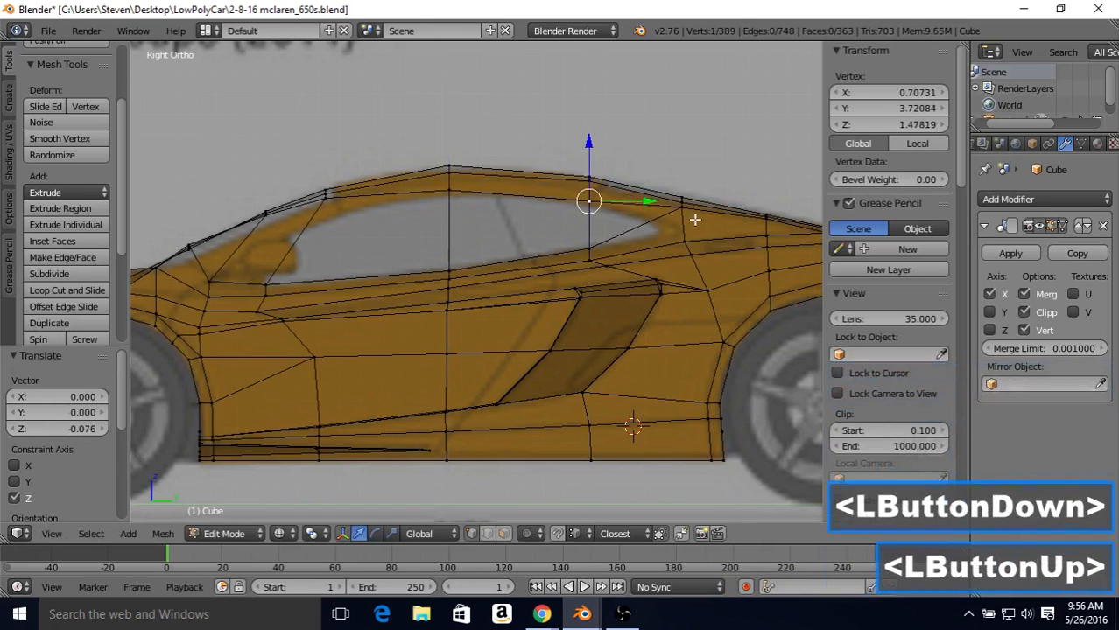
right_click(681, 205)
drag(681, 156, 683, 179)
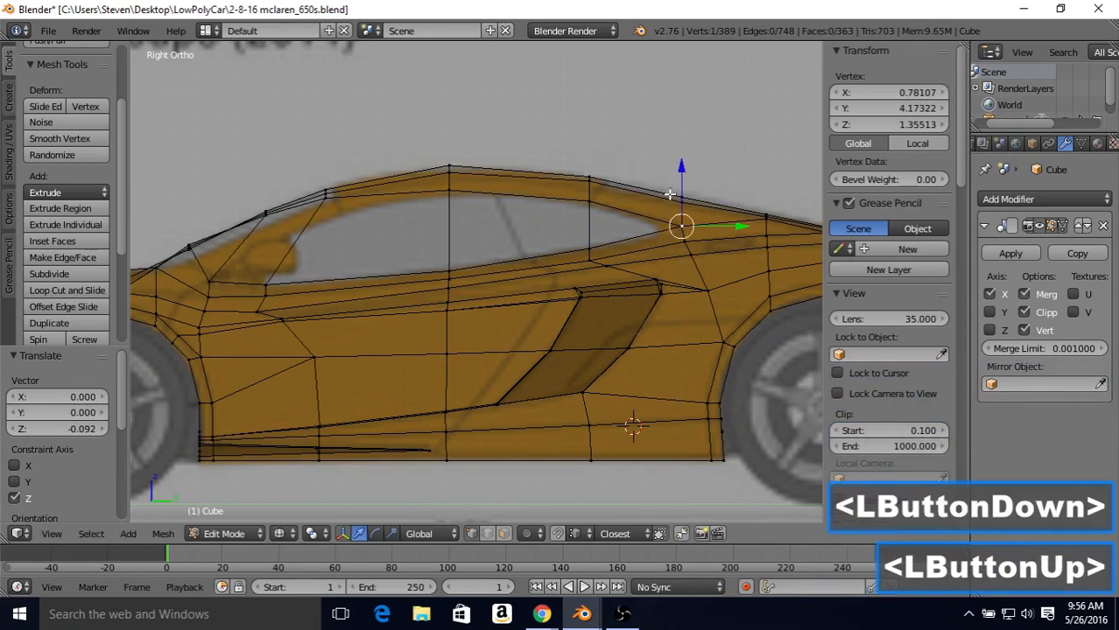
Step: Lower the two front roof-rail vertices onto the blueprint's upper window edge, the forward one by about 0.14
shift+middle_drag(390, 186, 445, 184)
right_click(380, 198)
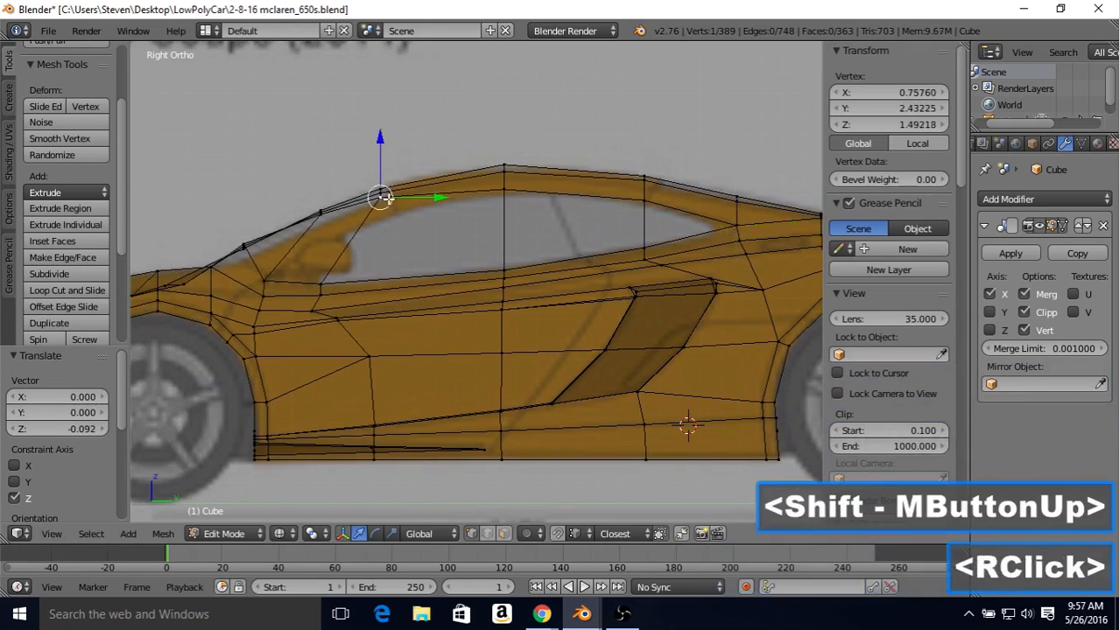
drag(379, 139, 324, 187)
right_click(321, 212)
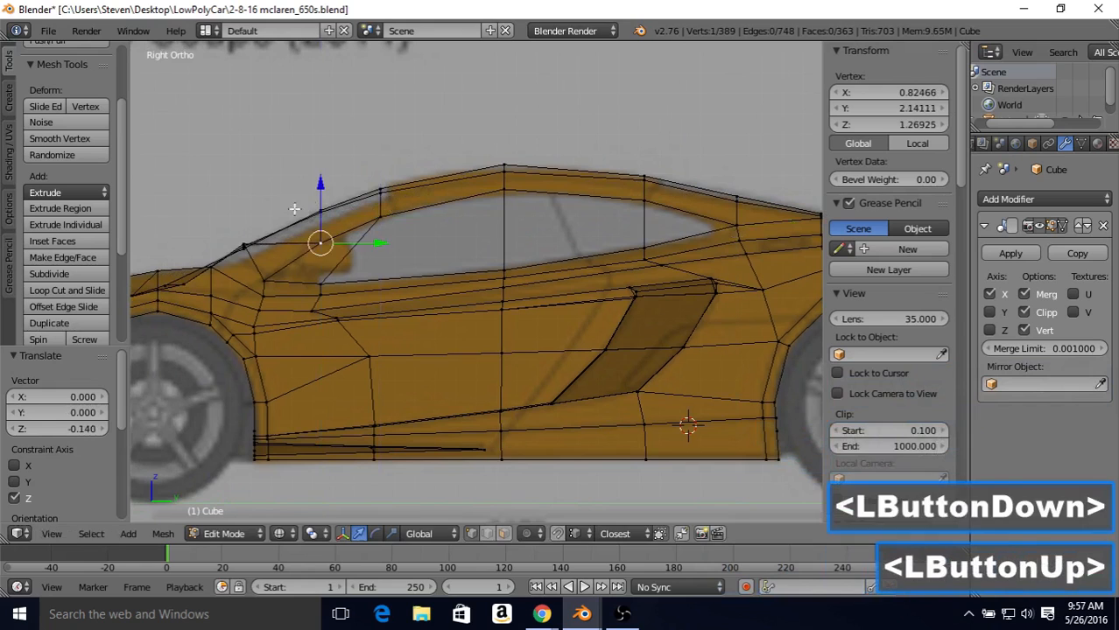
Step: Lower the pillar vertex at the base of the windshield and shift it rearward about 0.03 along Y
right_click(243, 243)
key(z)
drag(247, 187, 245, 210)
key(z)
drag(290, 264, 294, 265)
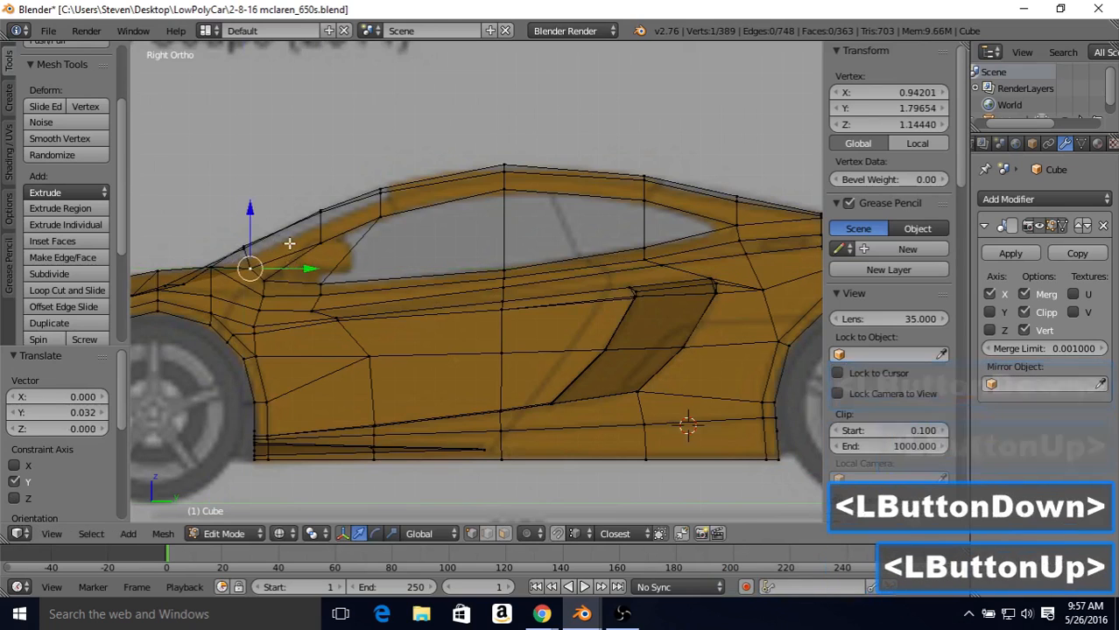
key(z)
key(z)
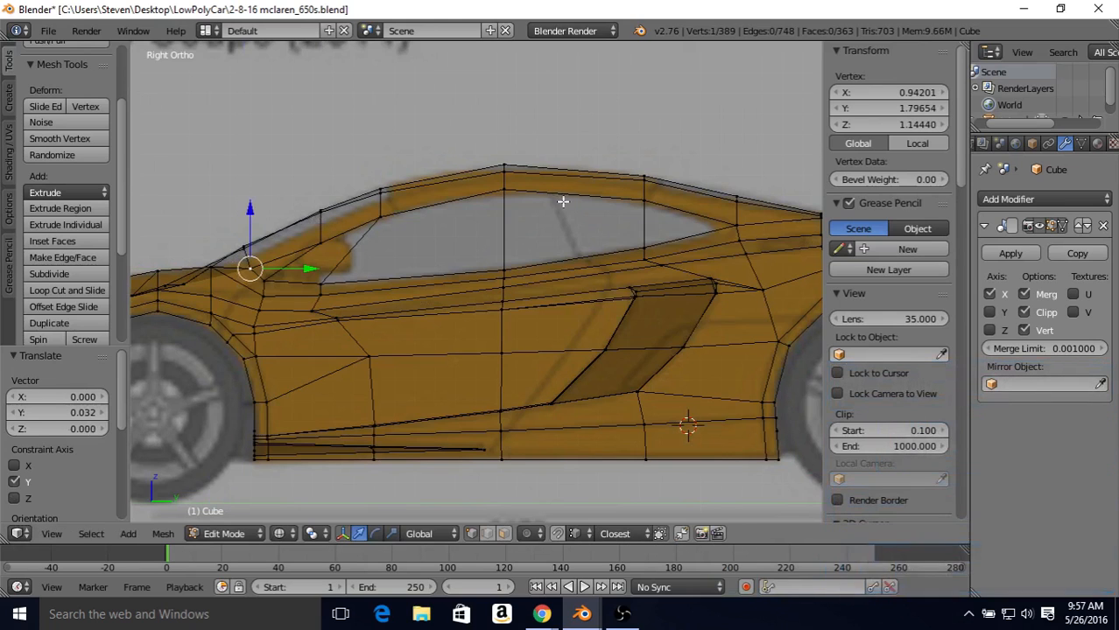
Step: In the top view, move the middle vertex of the lower window edge outward about 0.08 along X to match the blueprint
mouse_move(548, 193)
shift+middle_down()
mouse_move(453, 225)
mouse_move(529, 202)
mouse_move(532, 226)
shift+middle_up()
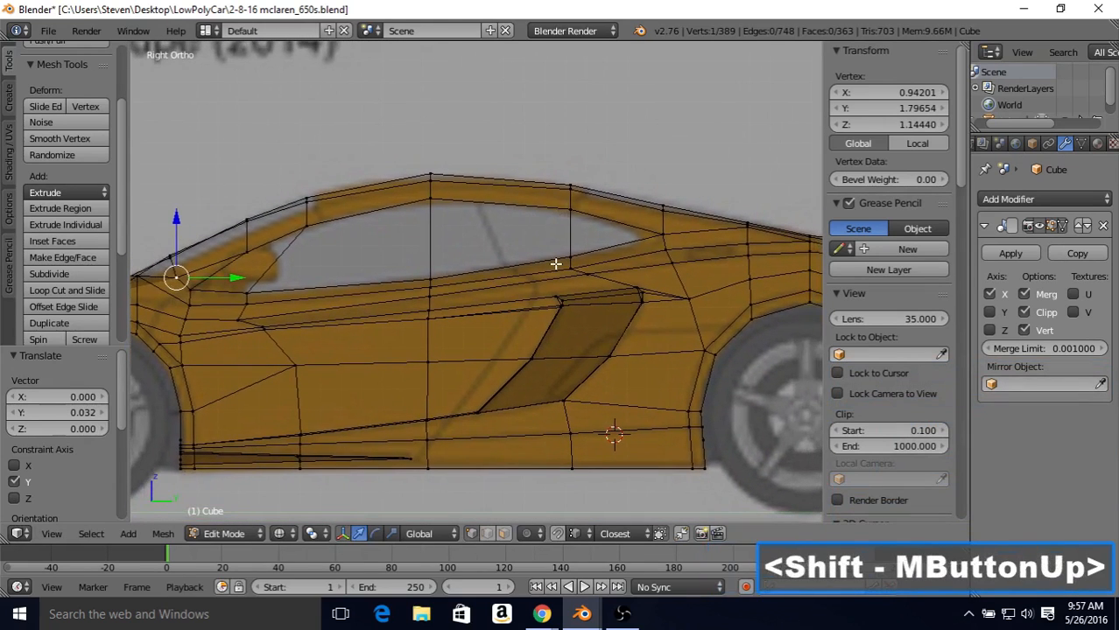
key(KP_7)
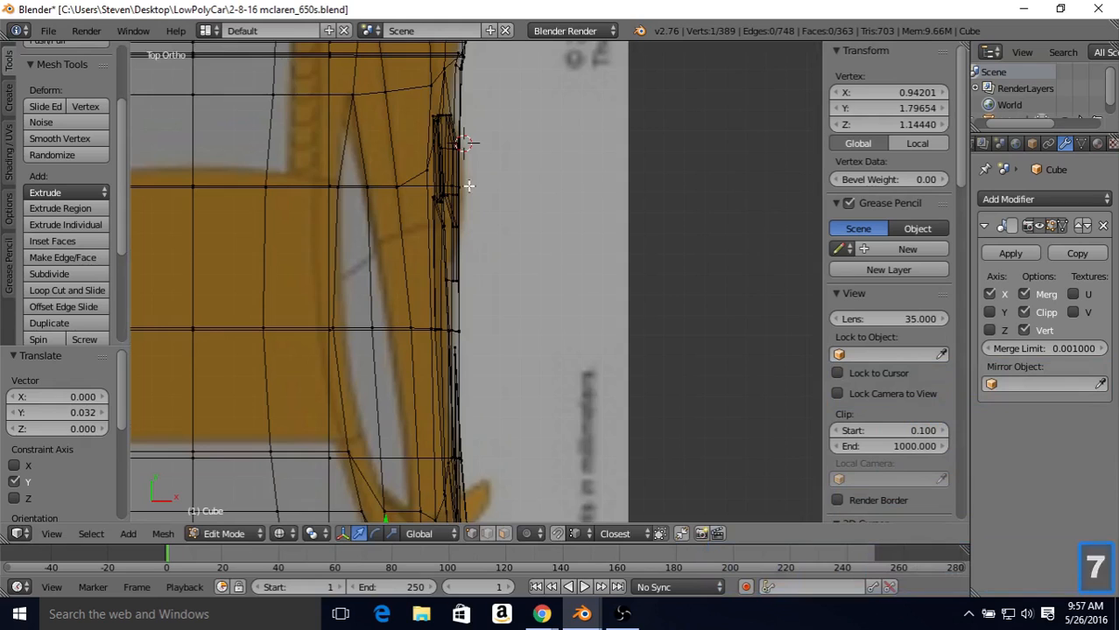
shift+middle_drag(424, 191, 464, 211)
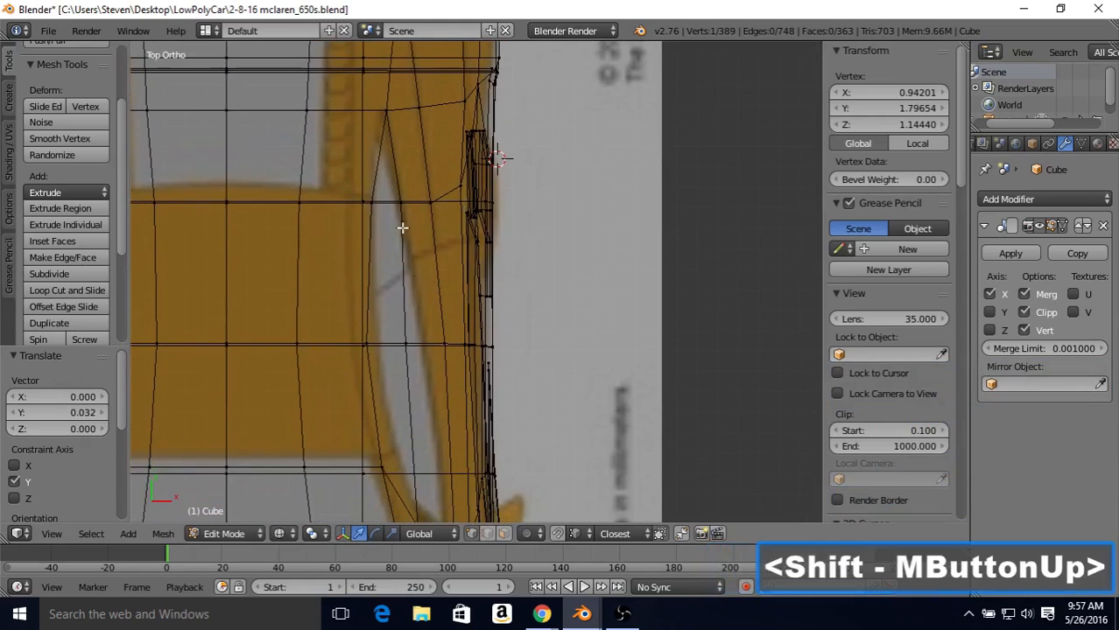
right_click(423, 351)
key(z)
key(z)
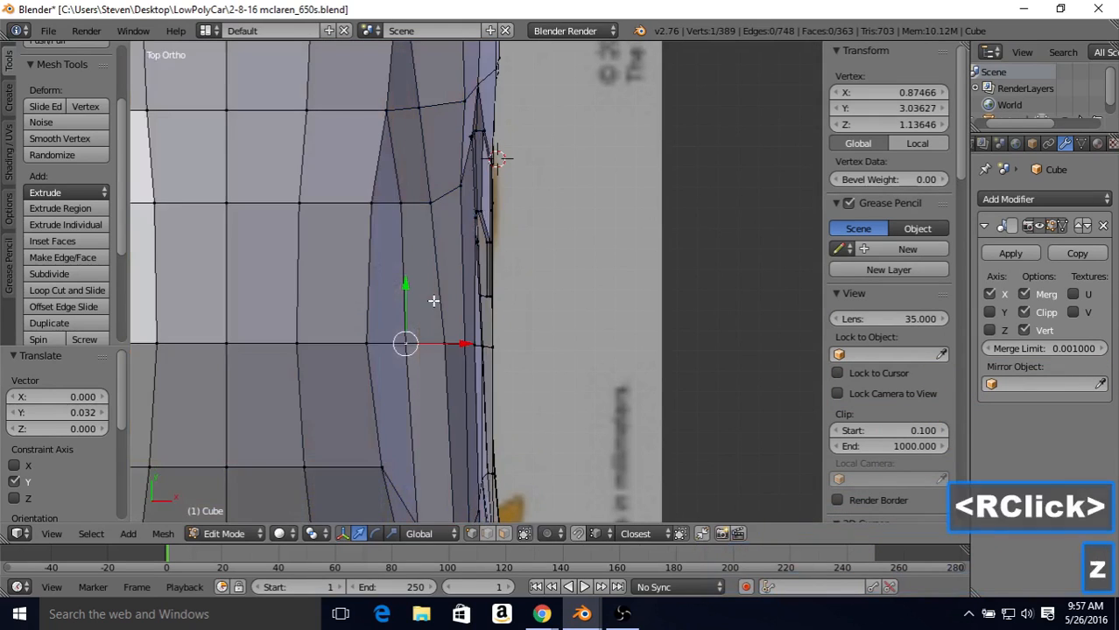
drag(450, 342, 469, 348)
Step: Move the two front vertices of the lower window edge outward along X, by about 0.14 and 0.10
shift+middle_drag(468, 347, 457, 313)
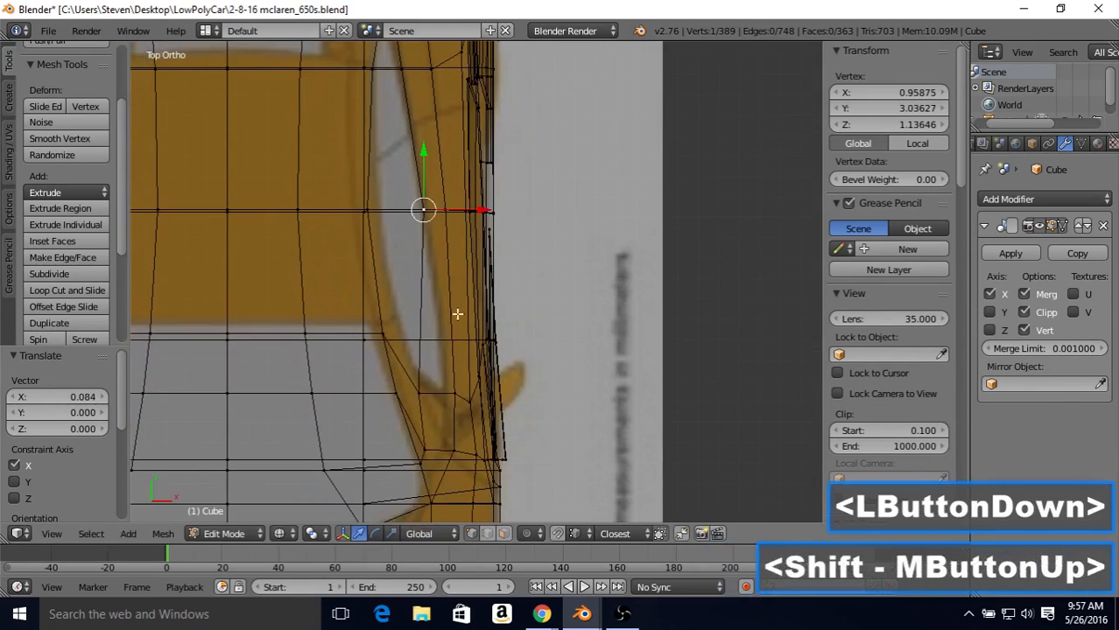
right_click(454, 391)
right_click(419, 392)
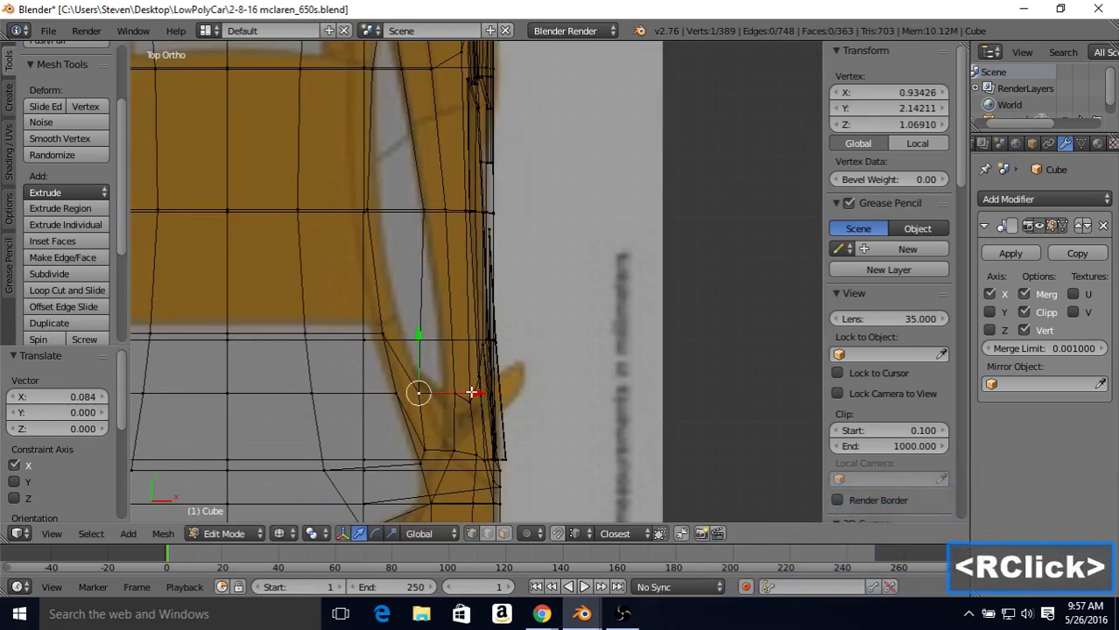
drag(465, 392, 503, 400)
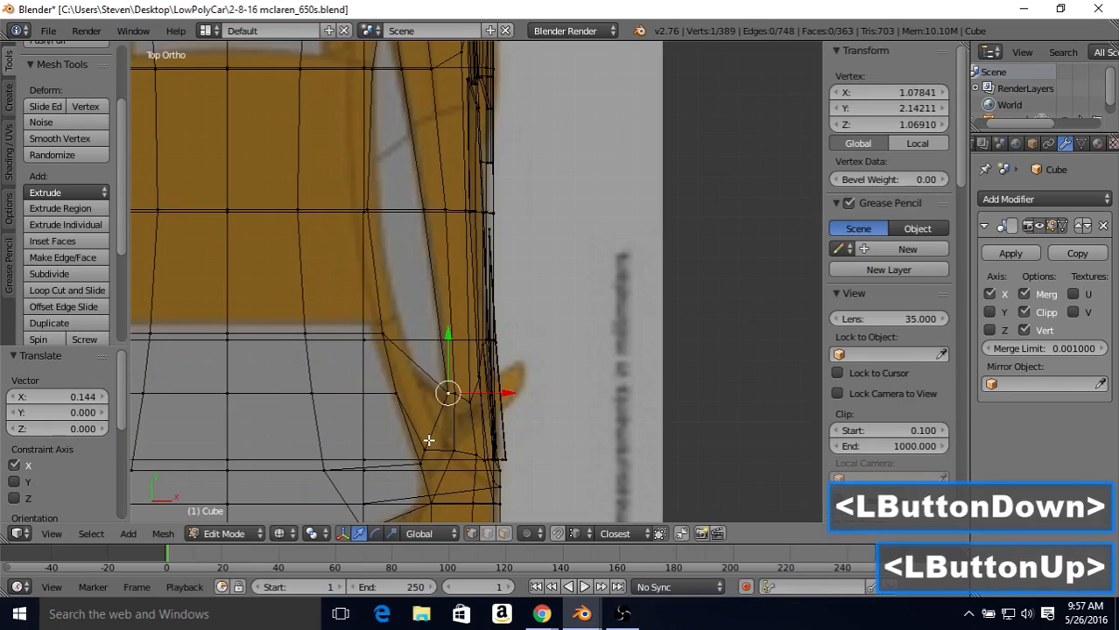
right_click(464, 429)
drag(484, 449, 504, 449)
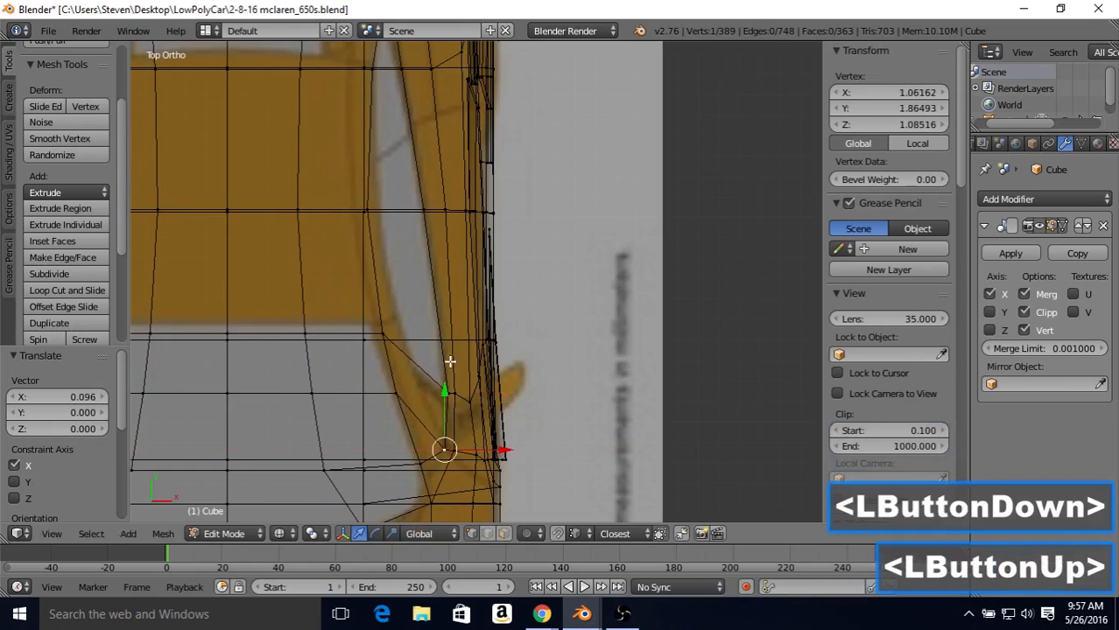
Step: Move the middle vertex of the upper window edge outward about 0.05 along X to follow the top-view blueprint
shift+middle_drag(391, 211, 448, 261)
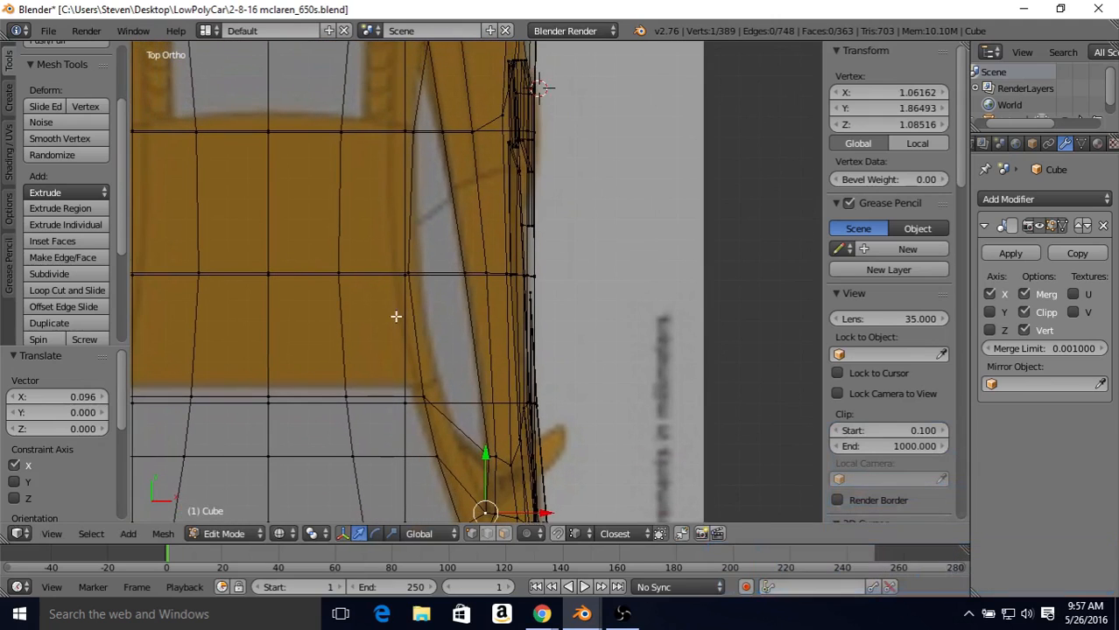
key(z)
key(z)
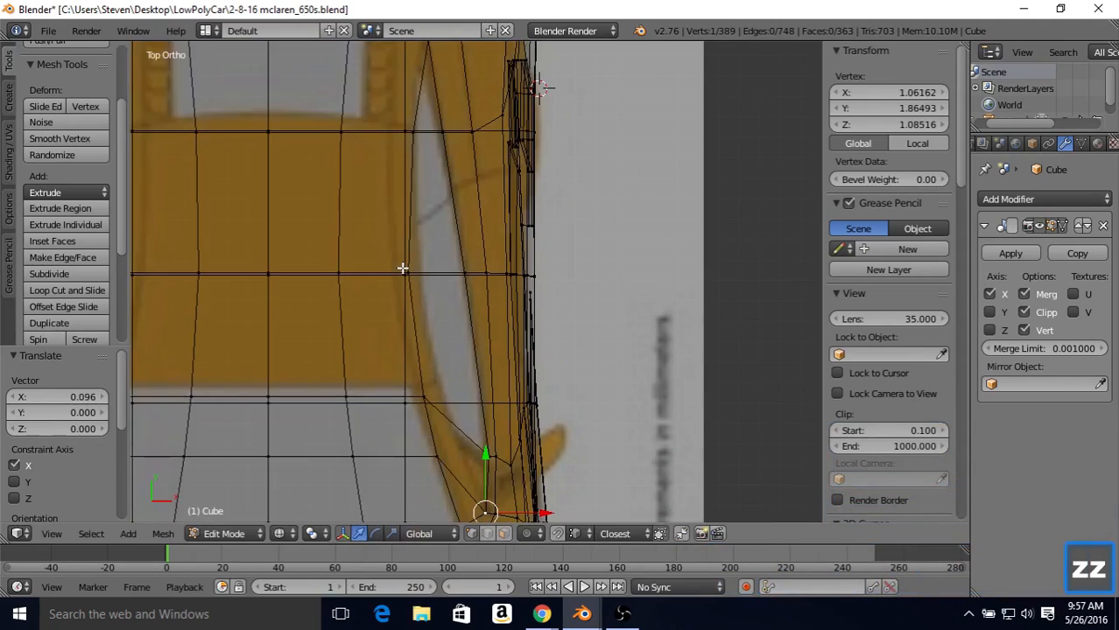
key(z)
key(z)
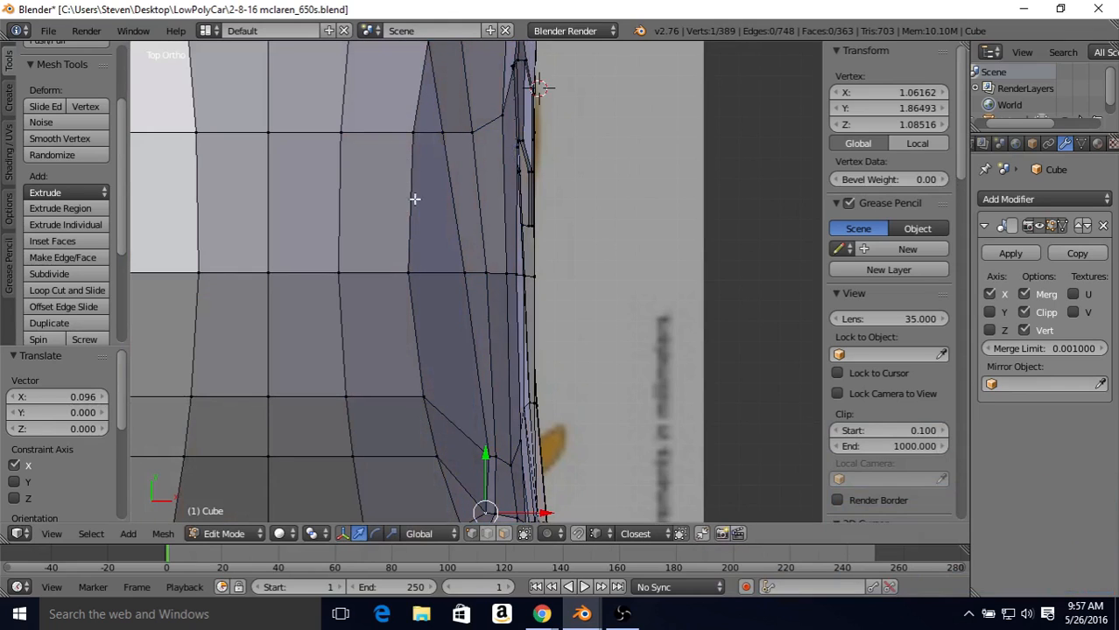
key(z)
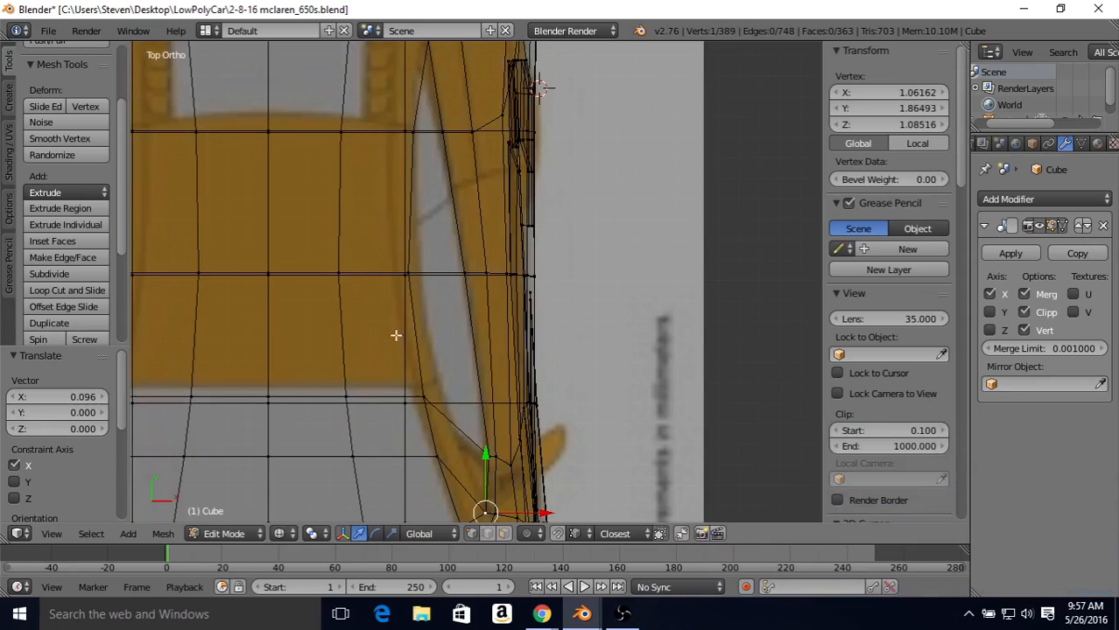
key(z)
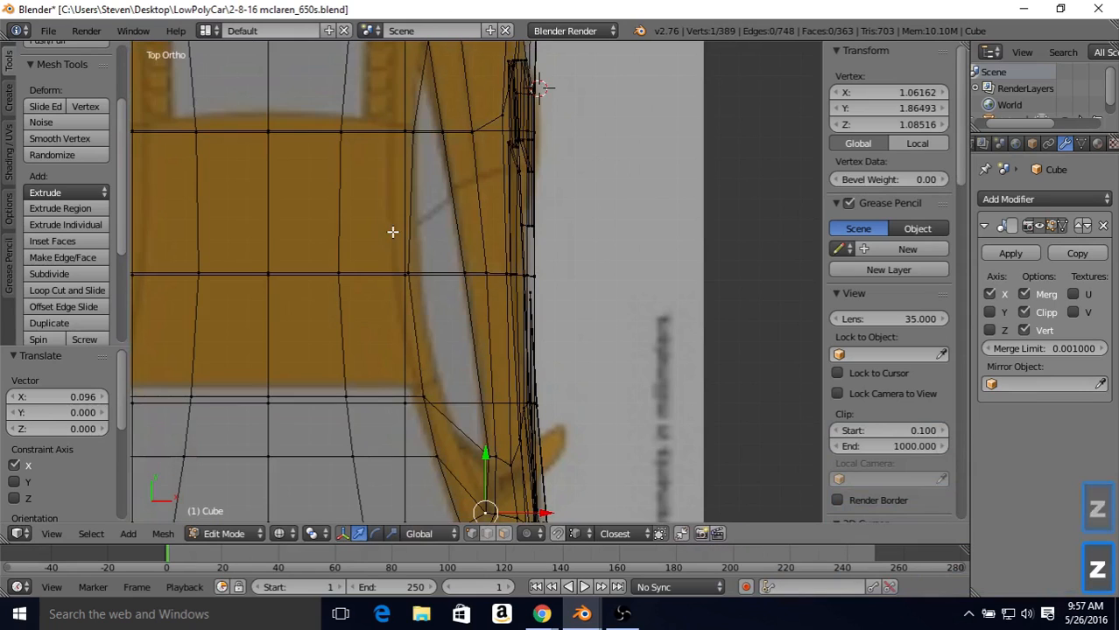
key(z)
right_click(420, 270)
drag(460, 274, 473, 275)
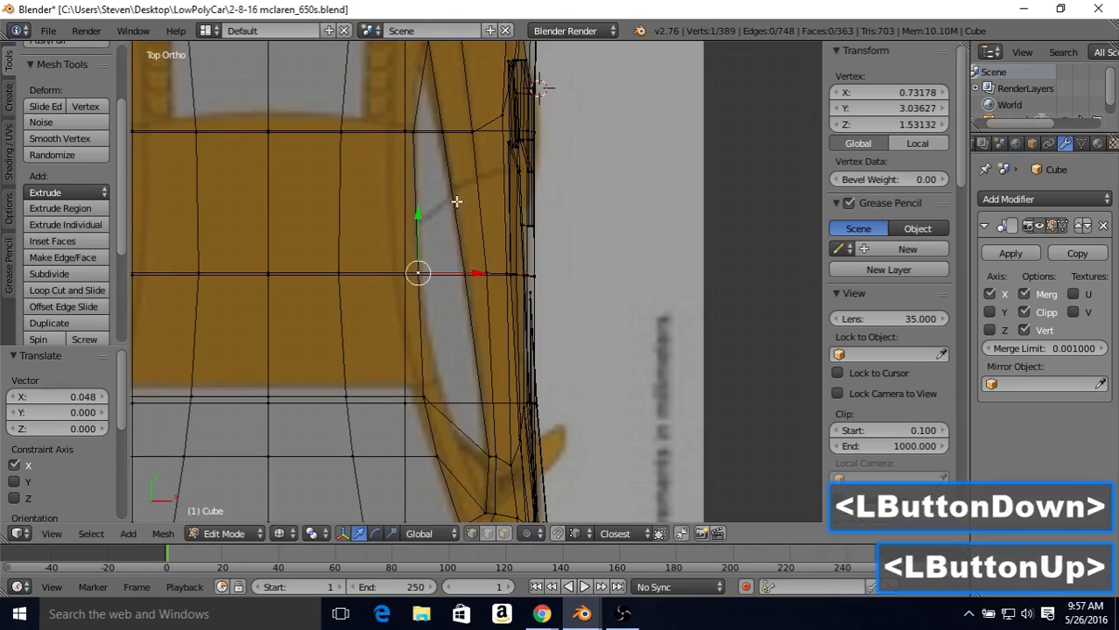
Step: Move the two front vertices of the upper window edge outward along X onto the blueprint outline, the foremost by about 0.13
right_click(427, 394)
drag(473, 394, 487, 403)
right_click(434, 455)
drag(477, 454, 506, 442)
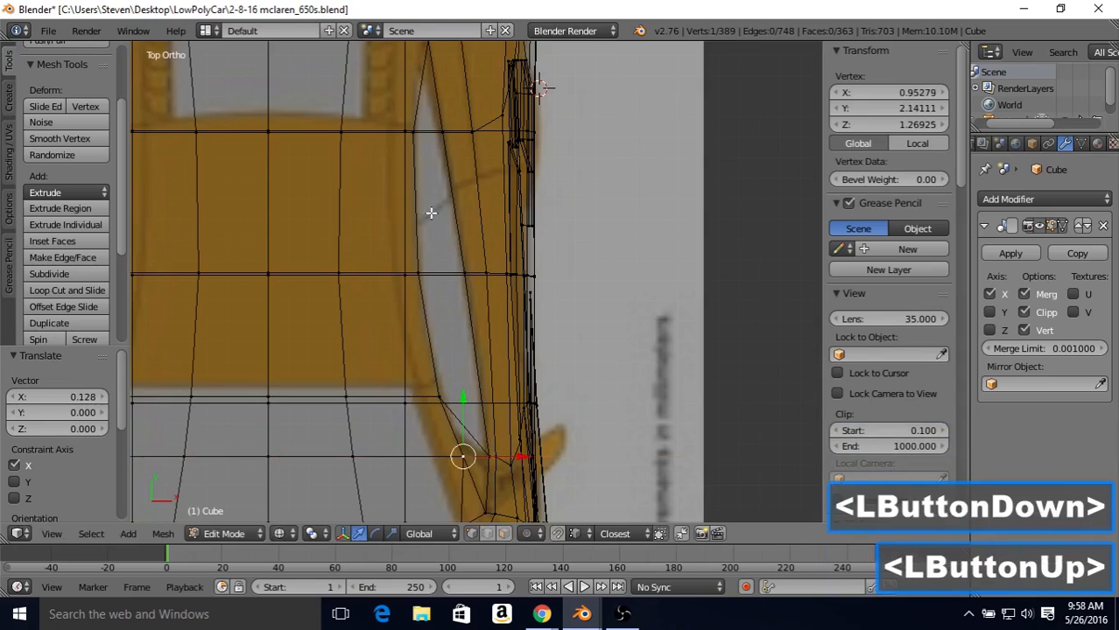
Step: Select the vertex at the rear tip of the side window and compare the window outline with the top-view blueprint in solid and wireframe shading
shift+middle_drag(430, 213, 434, 376)
right_click(444, 232)
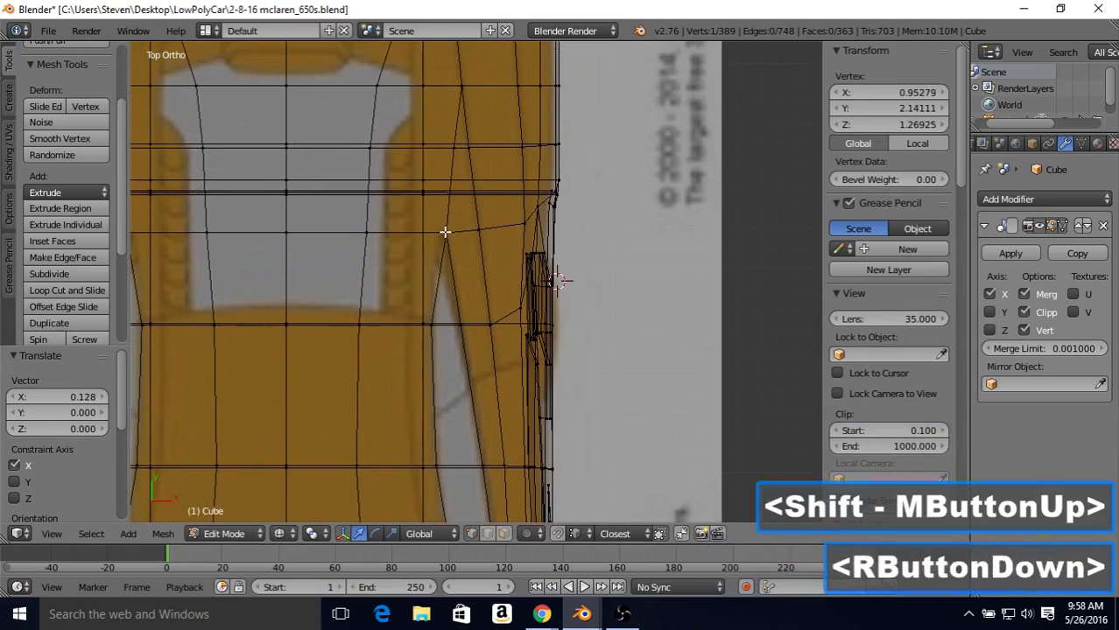
shift+middle_drag(461, 262, 461, 138)
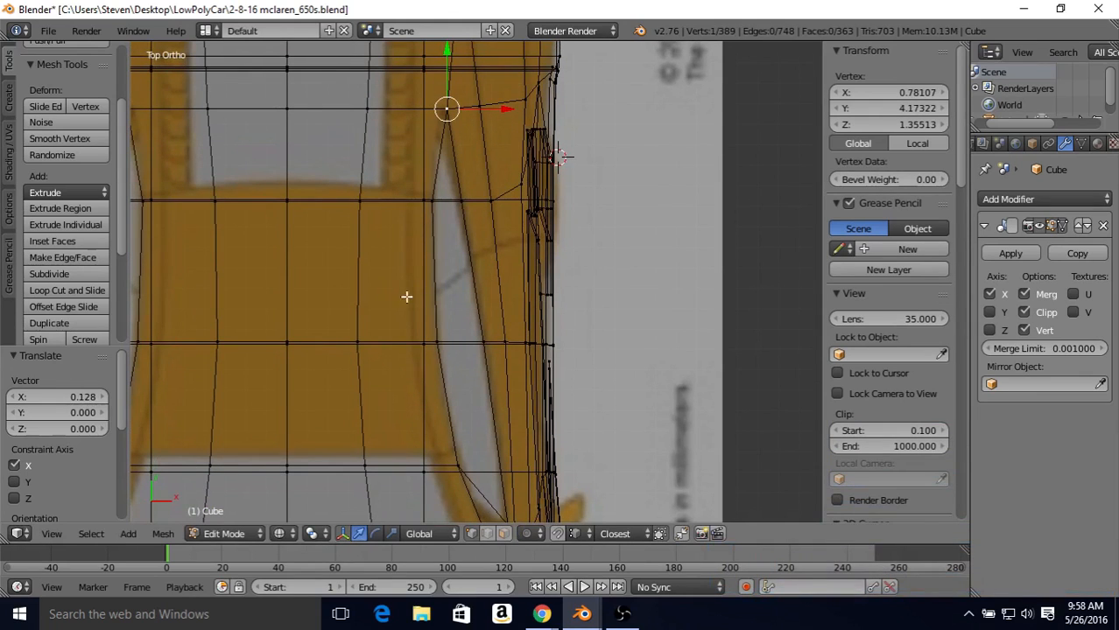
key(z)
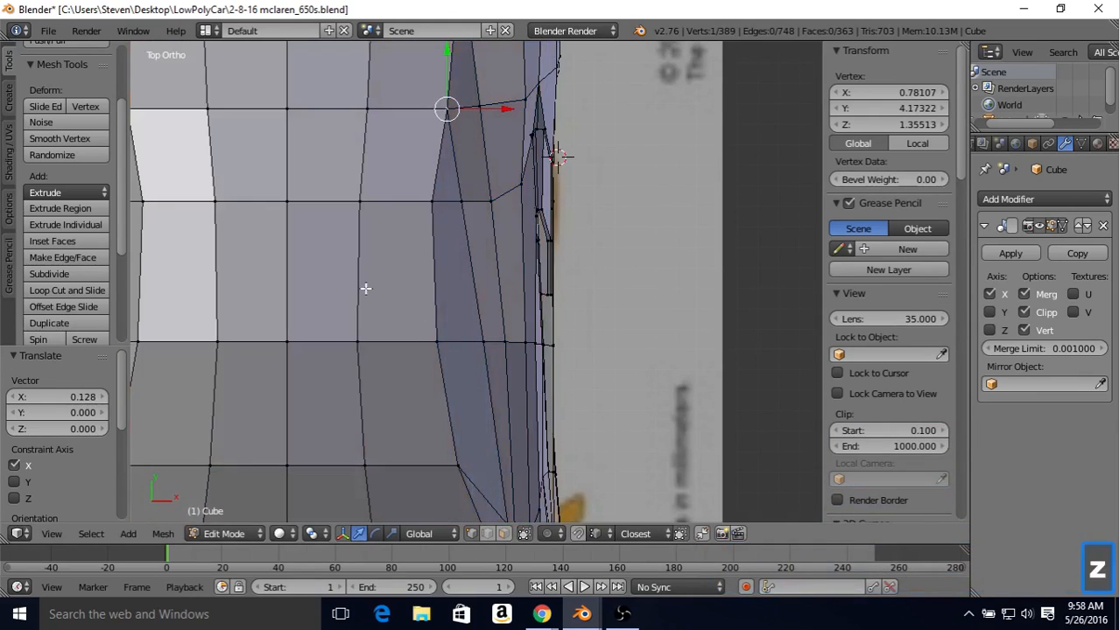
key(z)
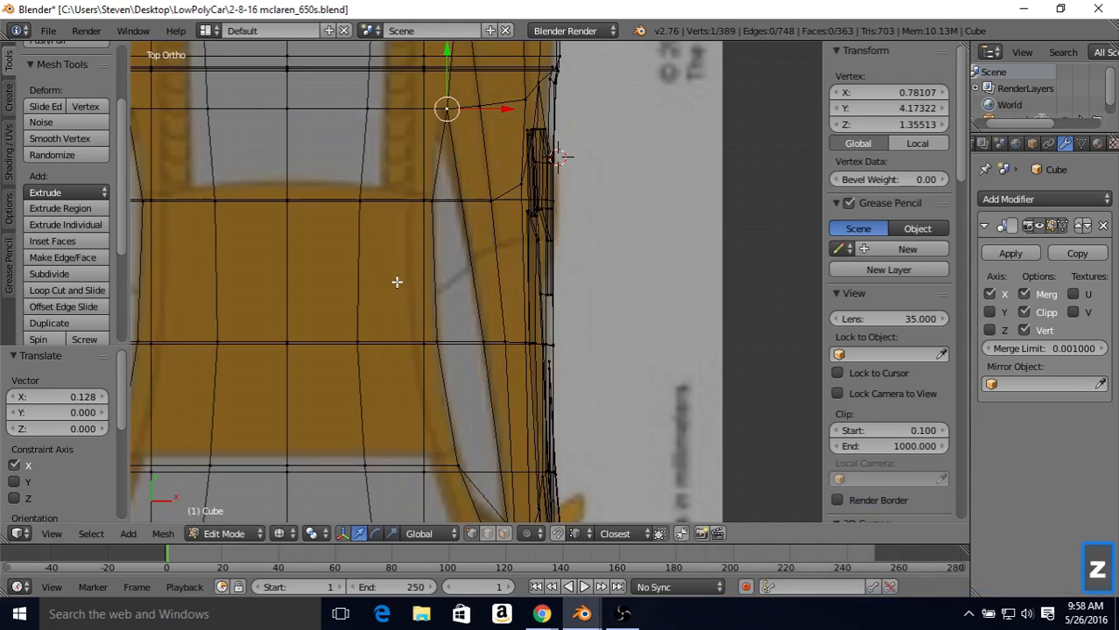
Step: Move three roof-edge vertices beside the side window outward along X, the middle one by about 0.27 and the foremost by about 0.37
right_click(361, 204)
drag(403, 203, 457, 205)
right_click(374, 325)
drag(413, 341, 465, 349)
right_click(362, 462)
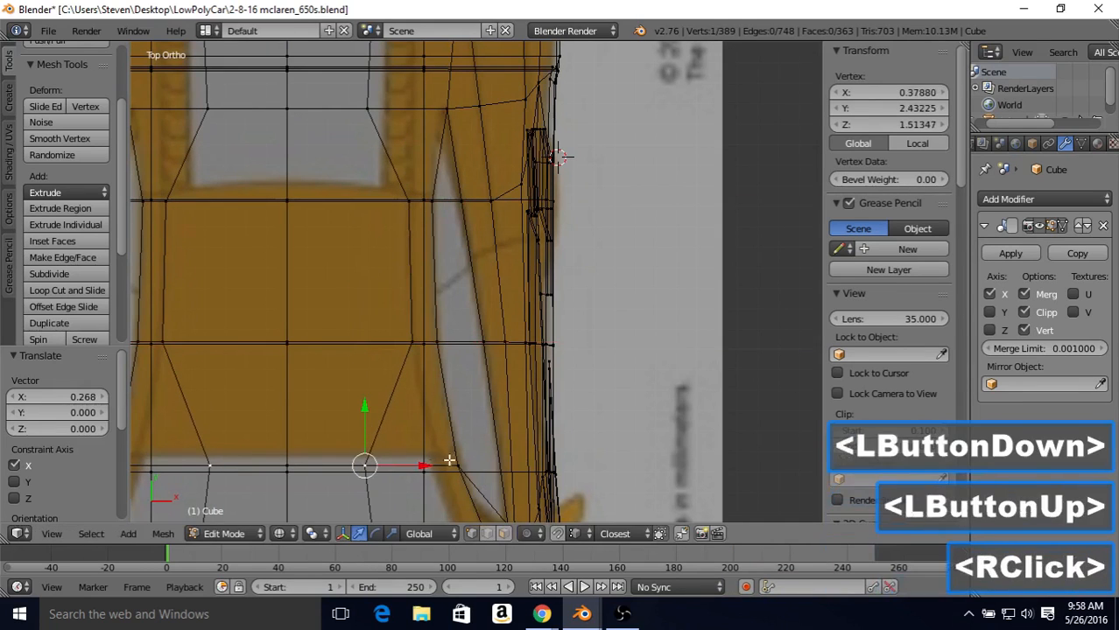
drag(422, 463, 496, 457)
Step: Shift the roof's front edge about 0.05 rearward along Y and its corner vertex about 0.02 inward along X to match the blueprint
shift+middle_drag(419, 332, 492, 208)
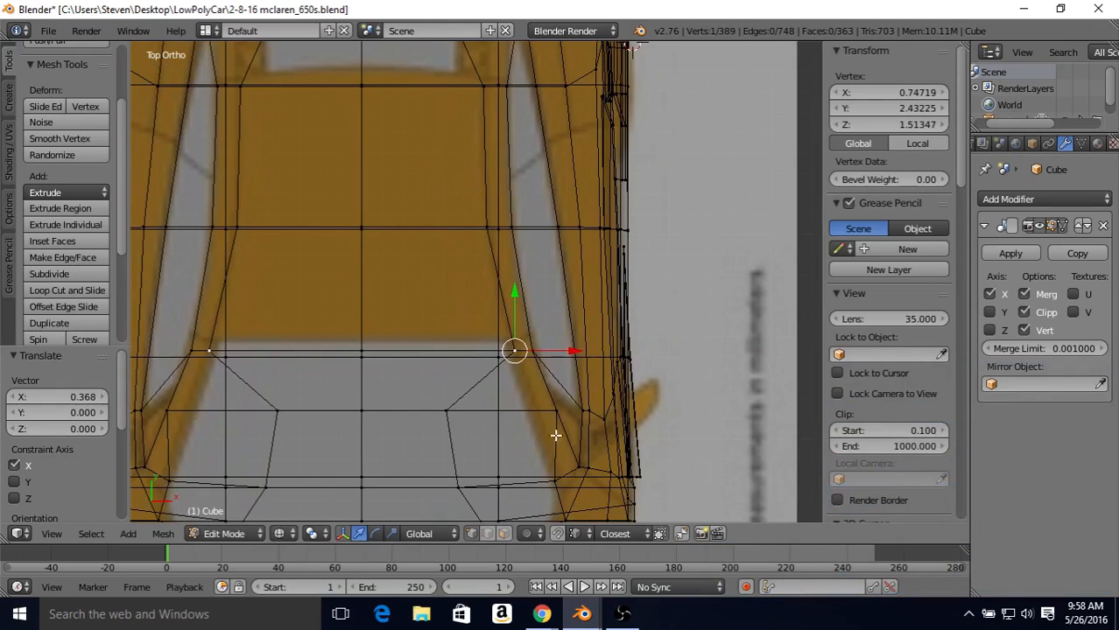
key(z)
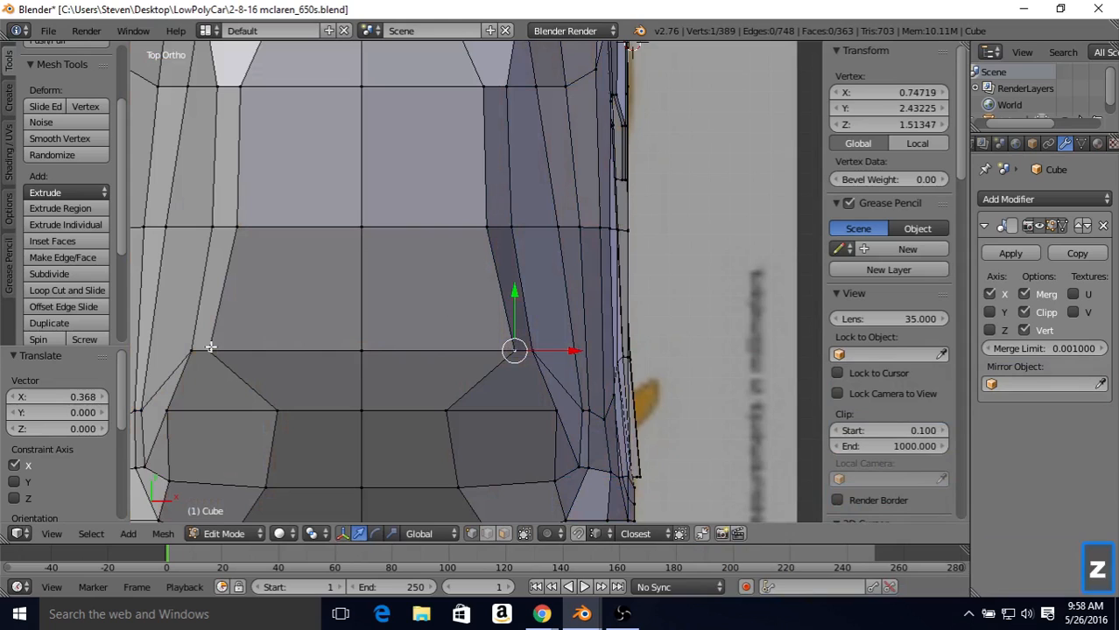
shift+right_click(362, 351)
key(z)
mouse_move(435, 292)
mouse_down()
mouse_move(442, 266)
mouse_move(448, 276)
mouse_up()
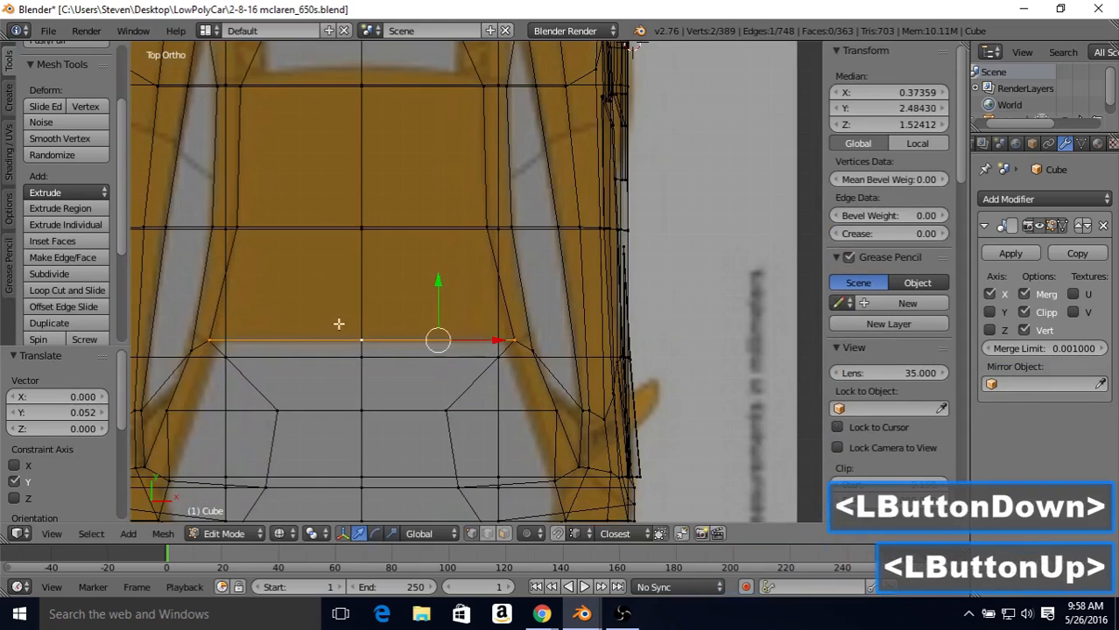
right_click(510, 340)
drag(569, 342, 560, 340)
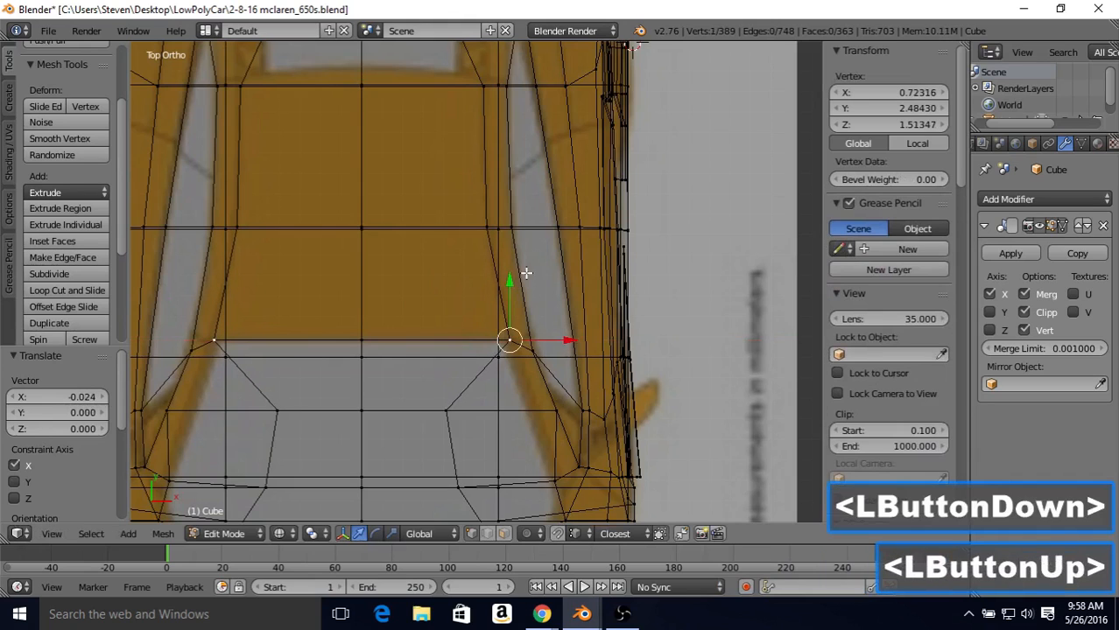
Step: Adjust the roof-edge vertex behind the front corner along X and move two windshield side vertices outward, the lower one by 0.42
right_click(489, 226)
drag(523, 230, 527, 231)
shift+middle_drag(507, 375, 469, 321)
right_click(418, 347)
drag(480, 348, 559, 345)
right_click(433, 424)
drag(496, 423, 585, 424)
Step: Move the two neighbouring vertices at the windshield's lower corner outward along X, the inner one by about 0.06
key(z)
right_click(556, 417)
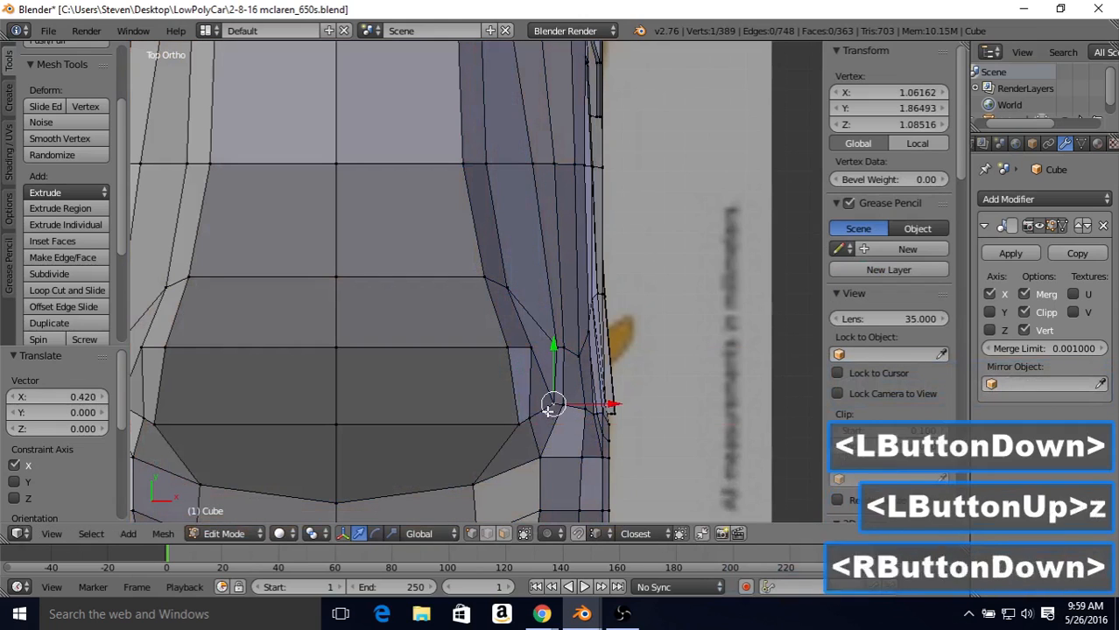
right_click(554, 419)
right_click(535, 414)
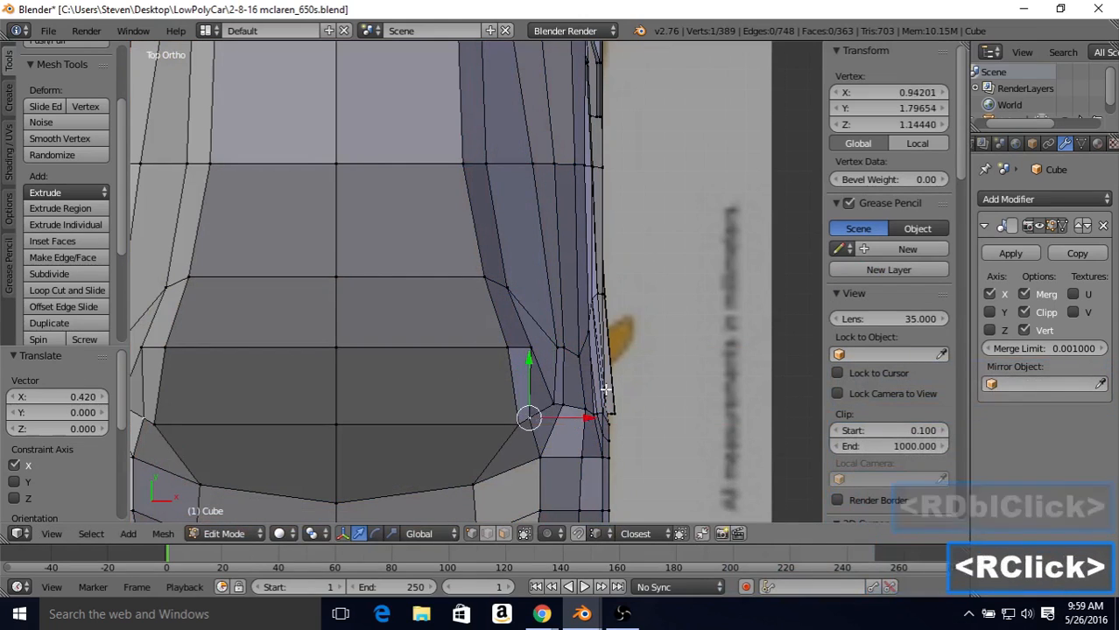
key(z)
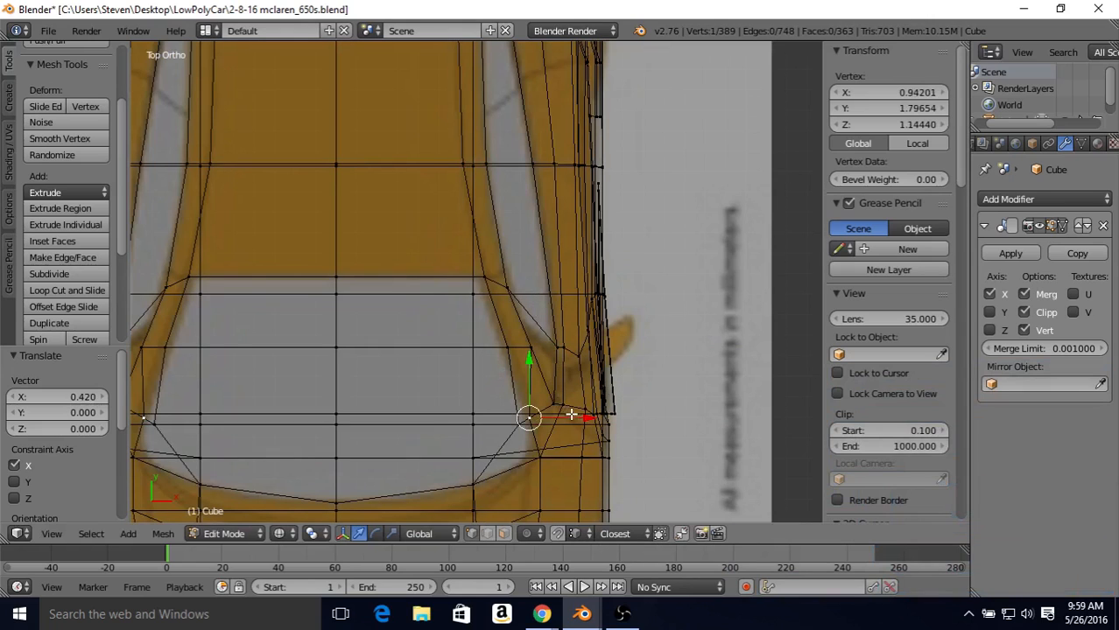
mouse_move(577, 420)
mouse_down()
mouse_move(594, 418)
mouse_move(583, 428)
mouse_up()
right_click(517, 422)
click(582, 428)
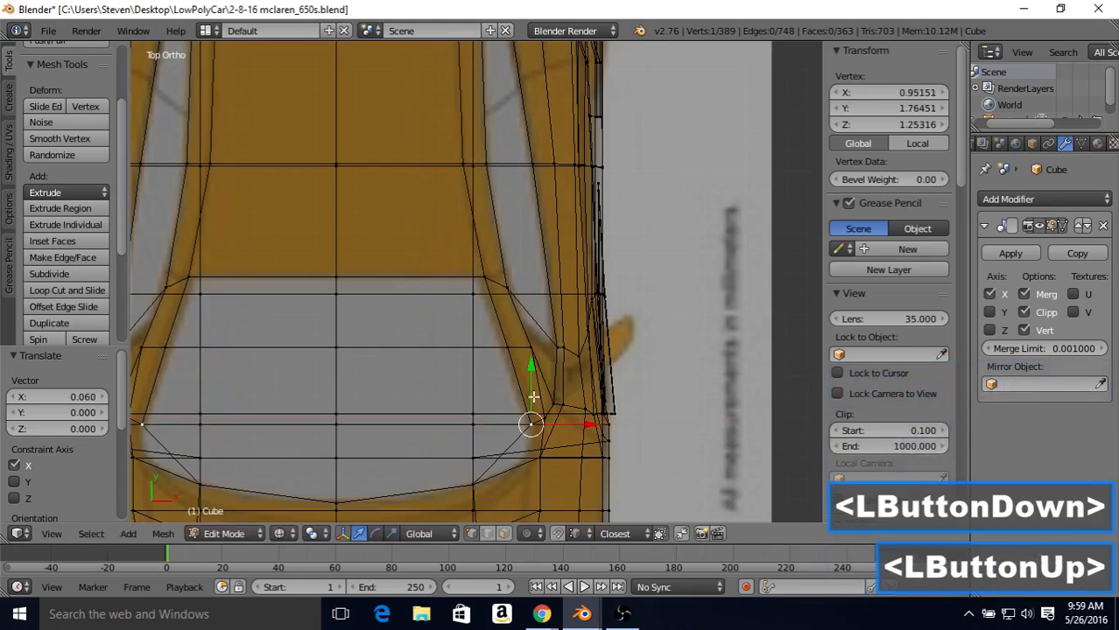
key(z)
key(z)
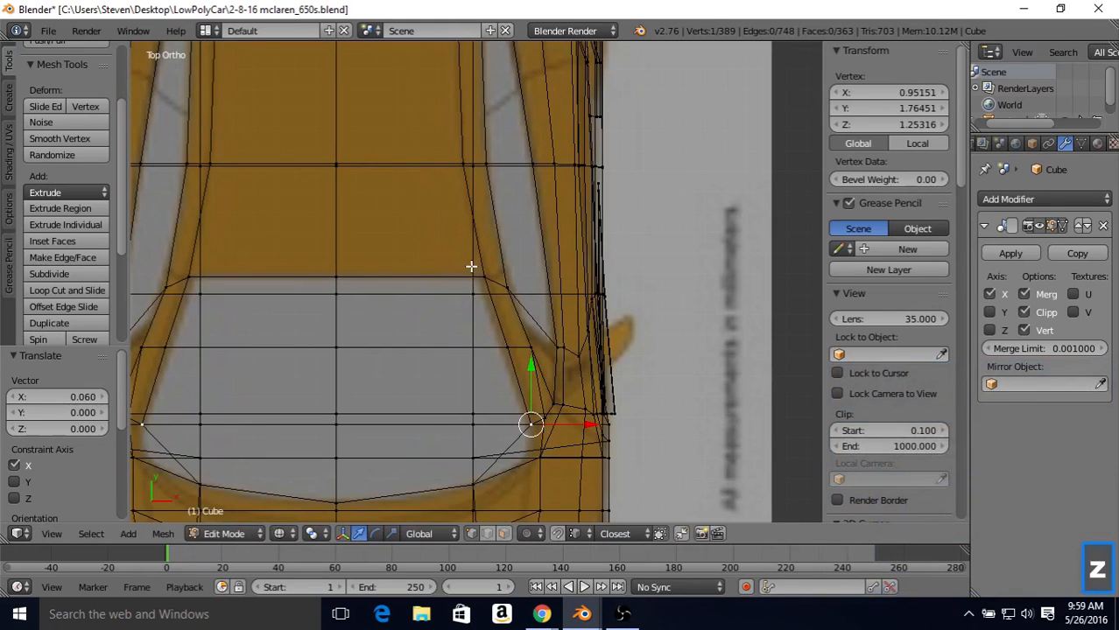
Step: Move the engine-cover edge vertex level with the side window's rear tip about 0.22 outward along X
shift+middle_drag(448, 231, 448, 324)
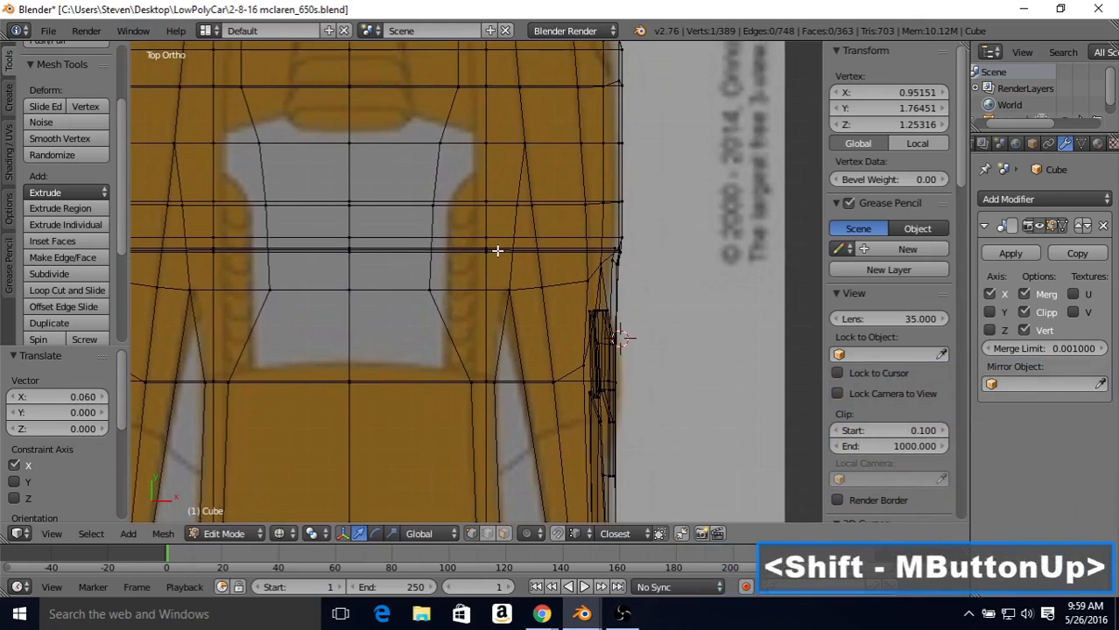
right_click(430, 290)
key(g)
key(x)
click(500, 295)
drag(500, 296, 533, 304)
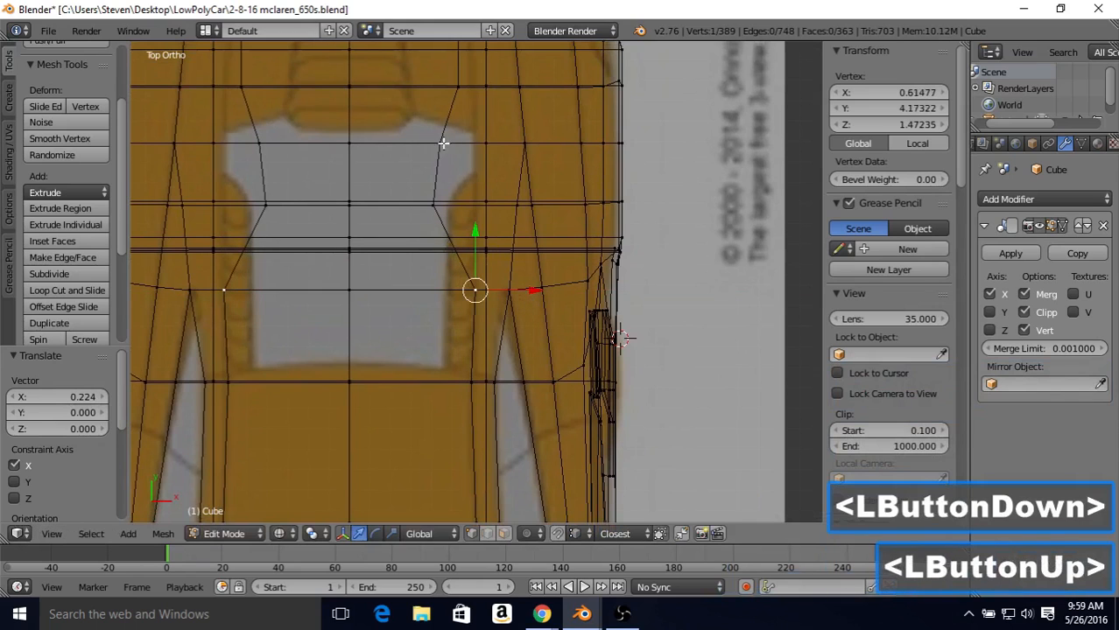
Step: Move the next two engine-cover edge vertices toward the tail outward along X, by about 0.21 and 0.17
shift+middle_drag(430, 179, 438, 294)
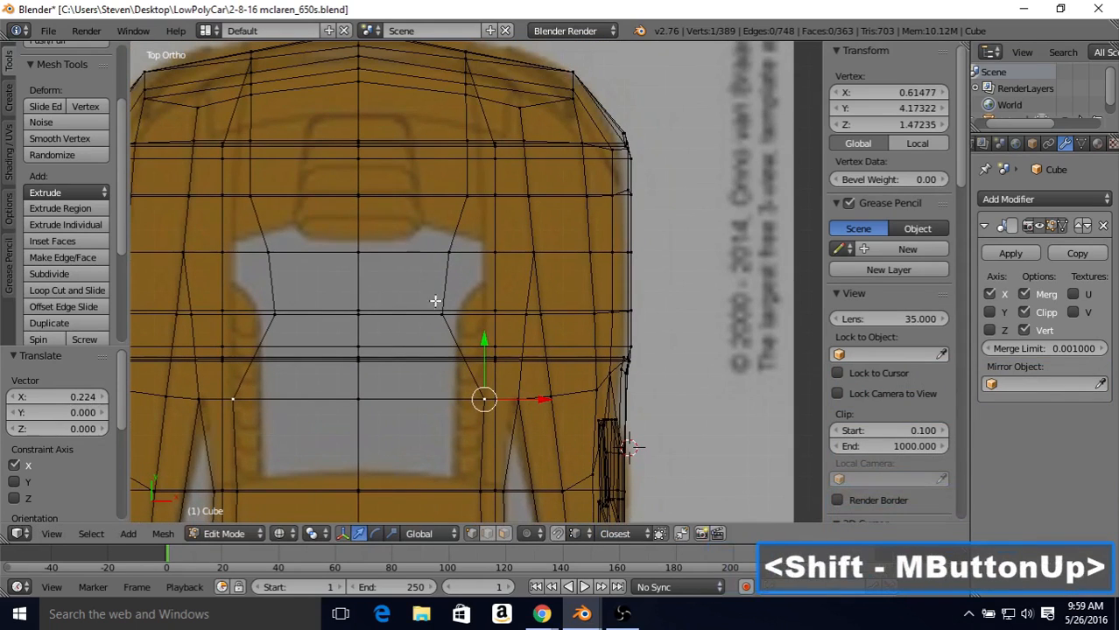
right_click(435, 302)
drag(496, 315, 536, 325)
right_click(474, 254)
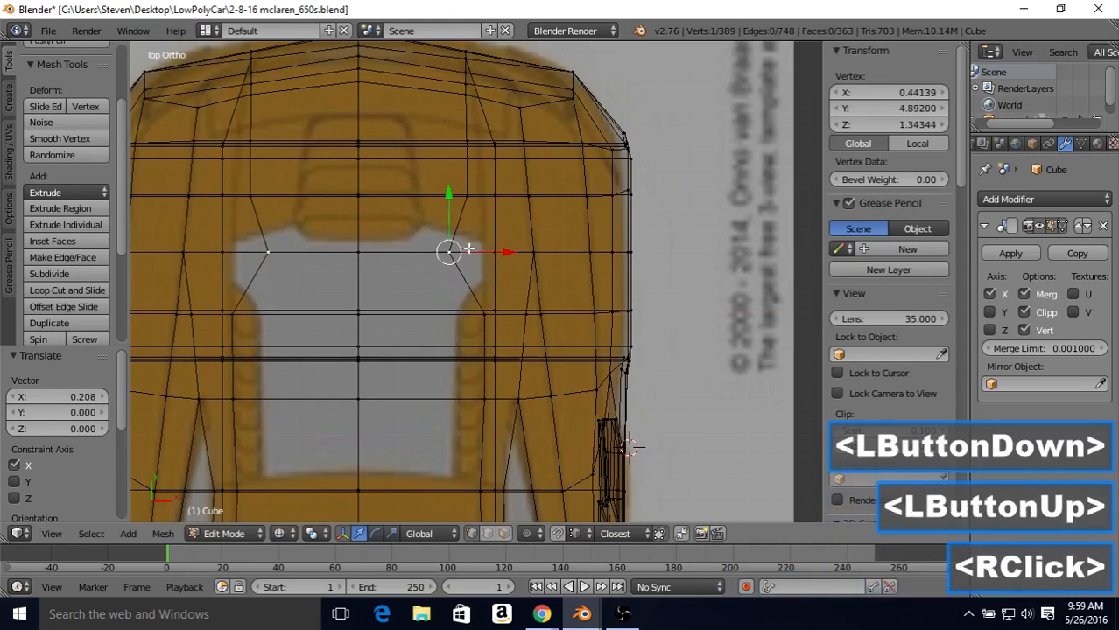
drag(473, 254, 542, 264)
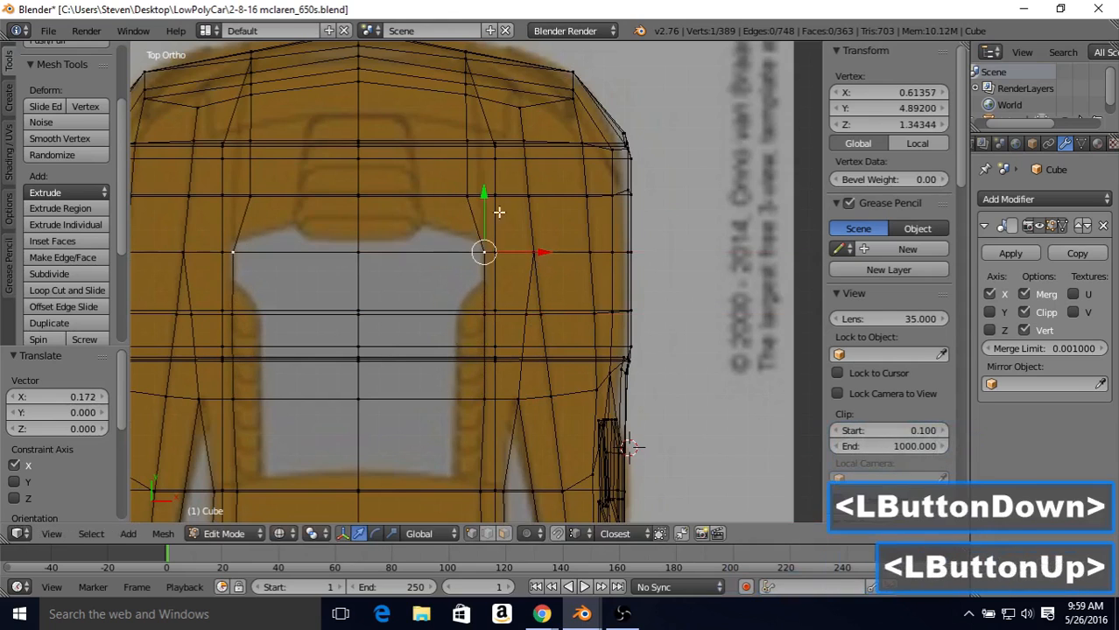
Step: Move the two rearmost deck vertices of the same edge line outward along X, the first by about 0.08, into a smooth line
right_click(473, 195)
drag(519, 193, 535, 197)
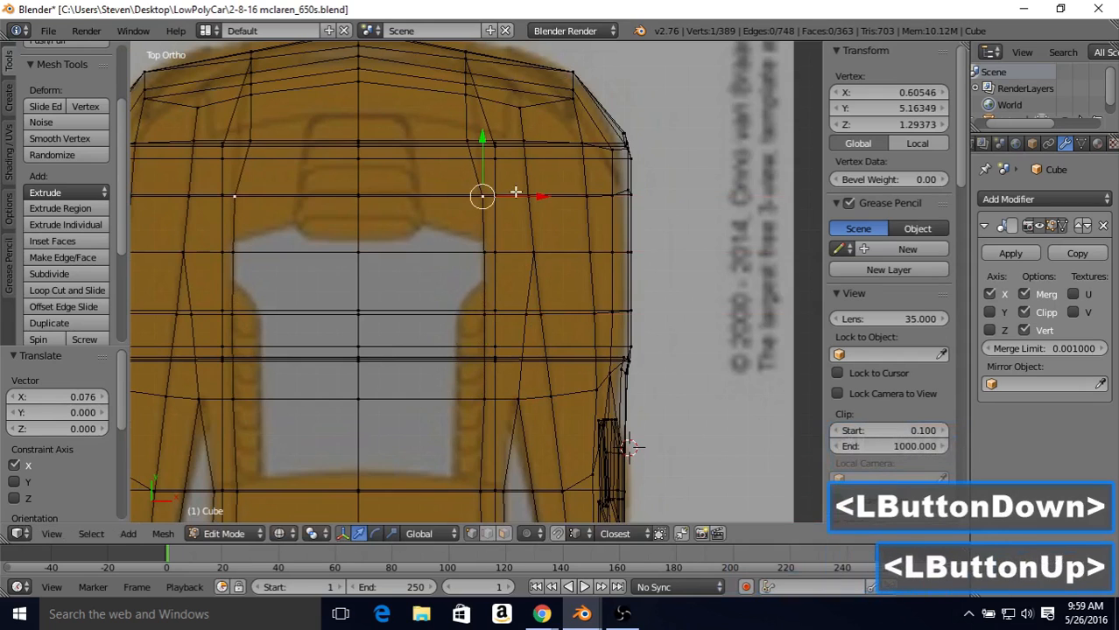
shift+middle_drag(535, 197, 534, 272)
right_click(467, 214)
drag(519, 214, 530, 222)
key(z)
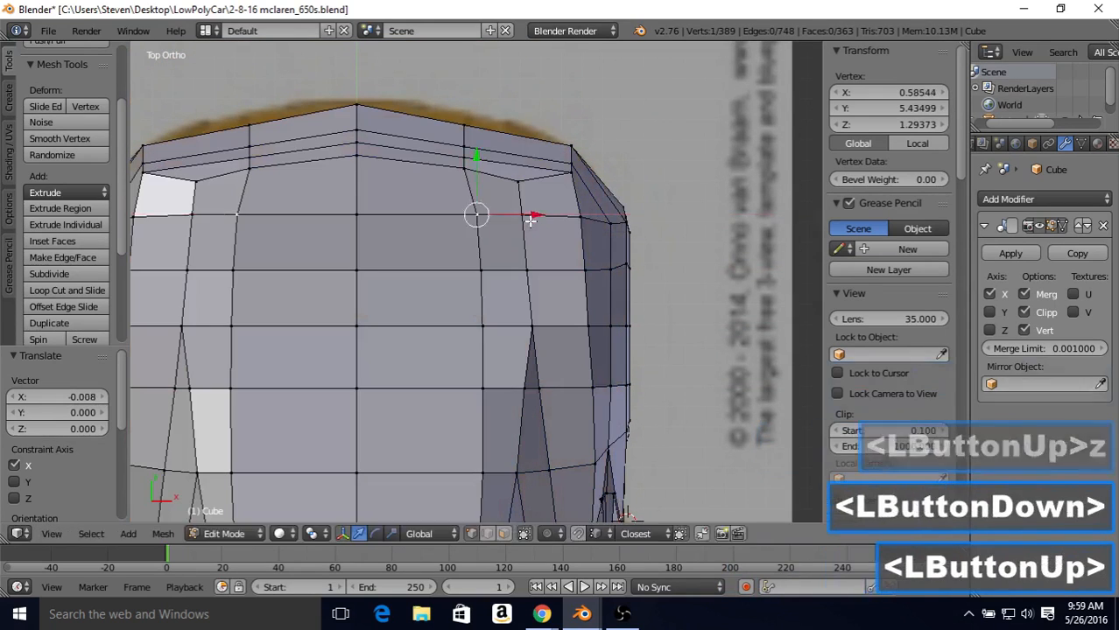
click(529, 221)
key(z)
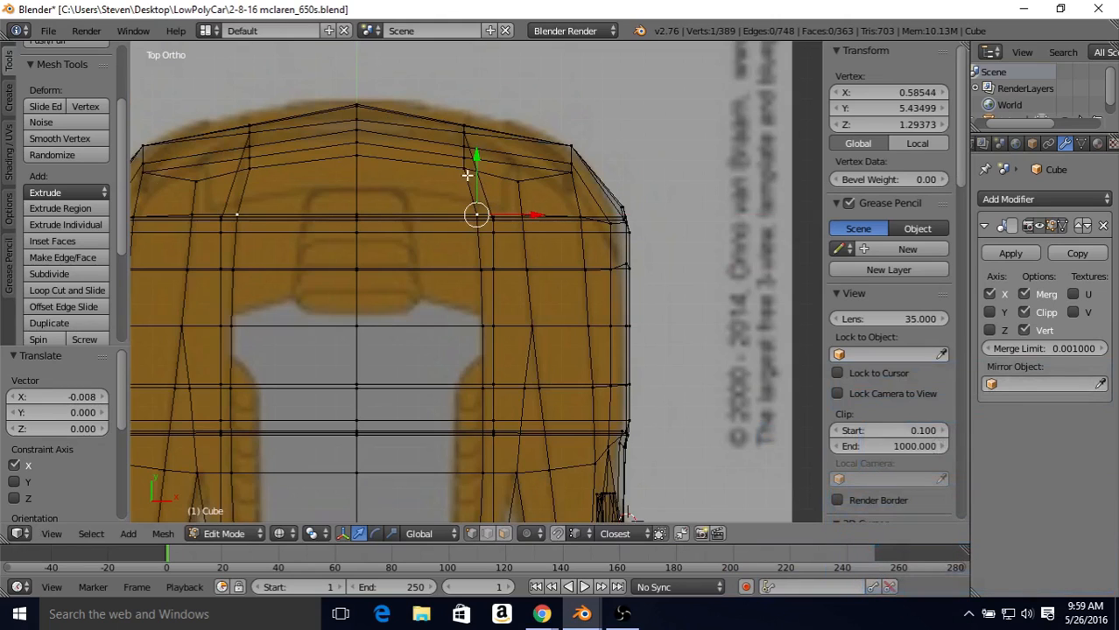
key(z)
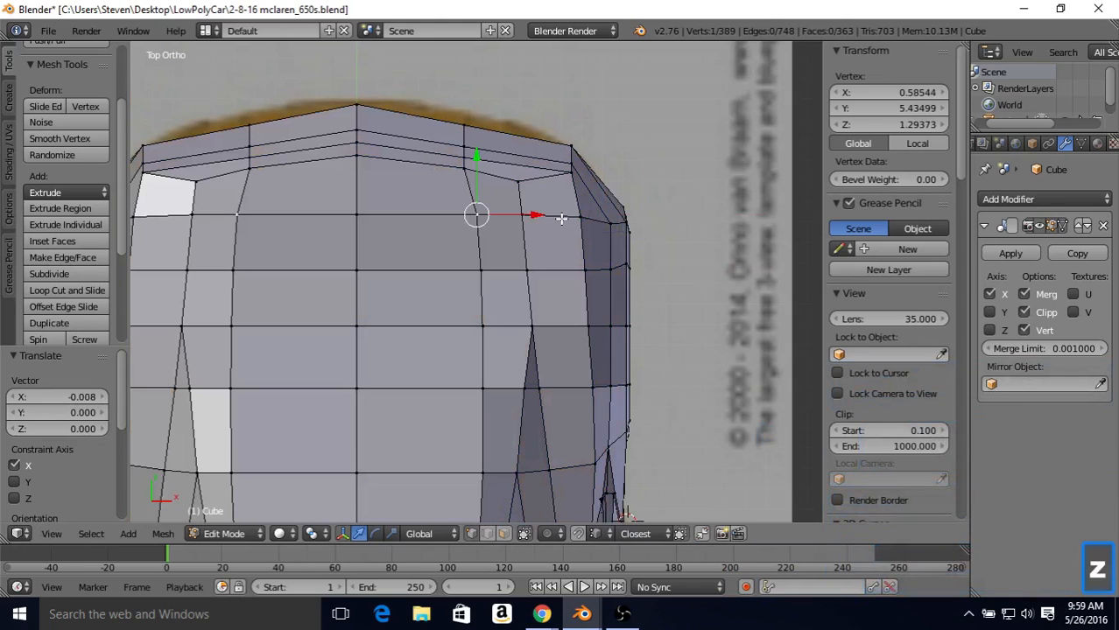
Step: Move the vertex at the side window's rear tip about 0.03 inward along X to follow the top-view blueprint
shift+middle_drag(553, 341, 538, 210)
key(z)
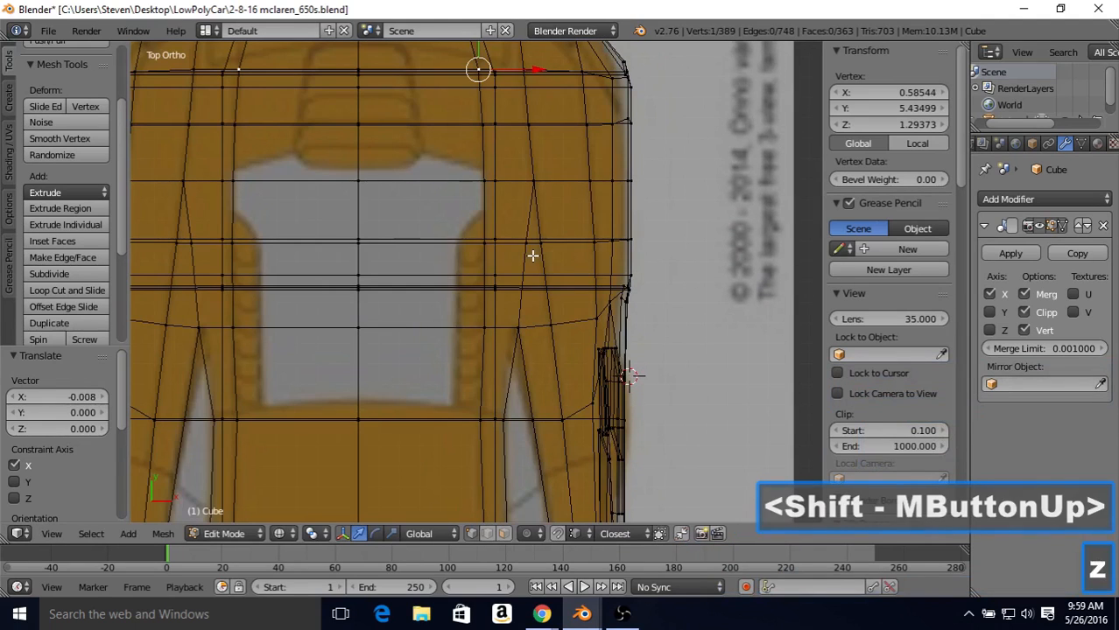
key(z)
right_click(517, 325)
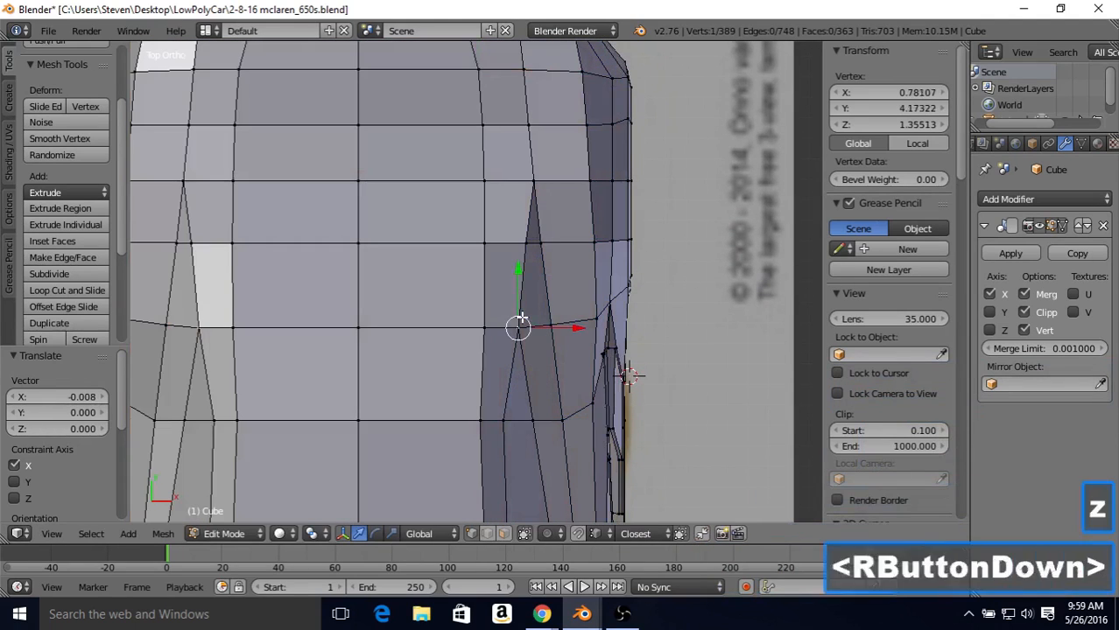
key(z)
drag(551, 325, 548, 322)
key(z)
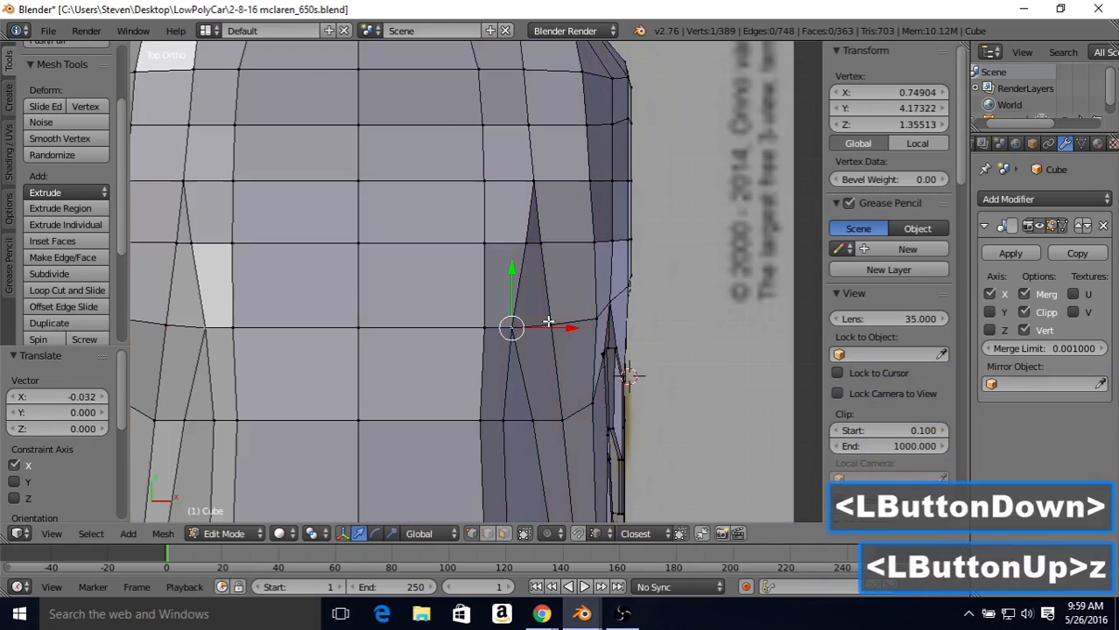
Step: Compare the roof and rear deck with the top-view reference photo and blueprint, viewing the body in object mode in solid and wireframe shading
shift+middle_drag(542, 325, 557, 231)
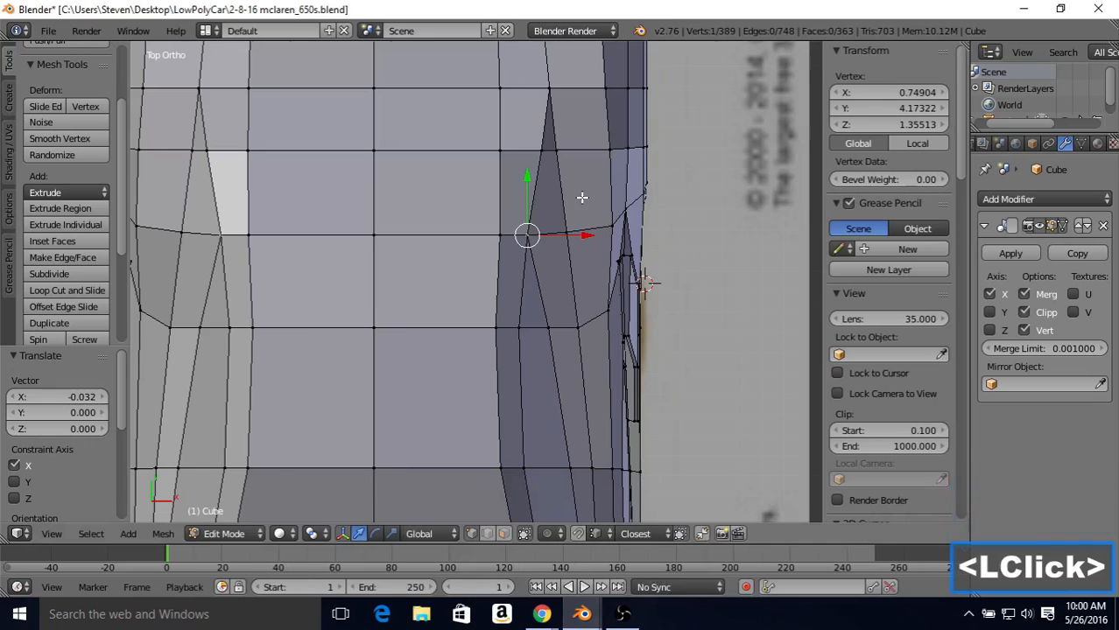
scroll(554, 229, down, 2)
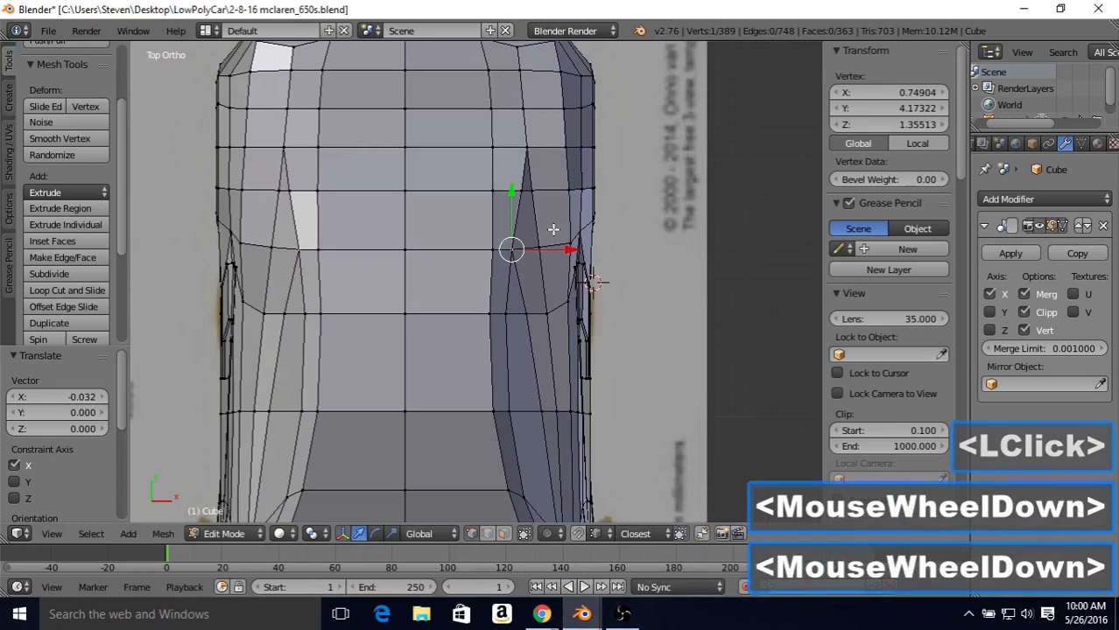
key(Tab)
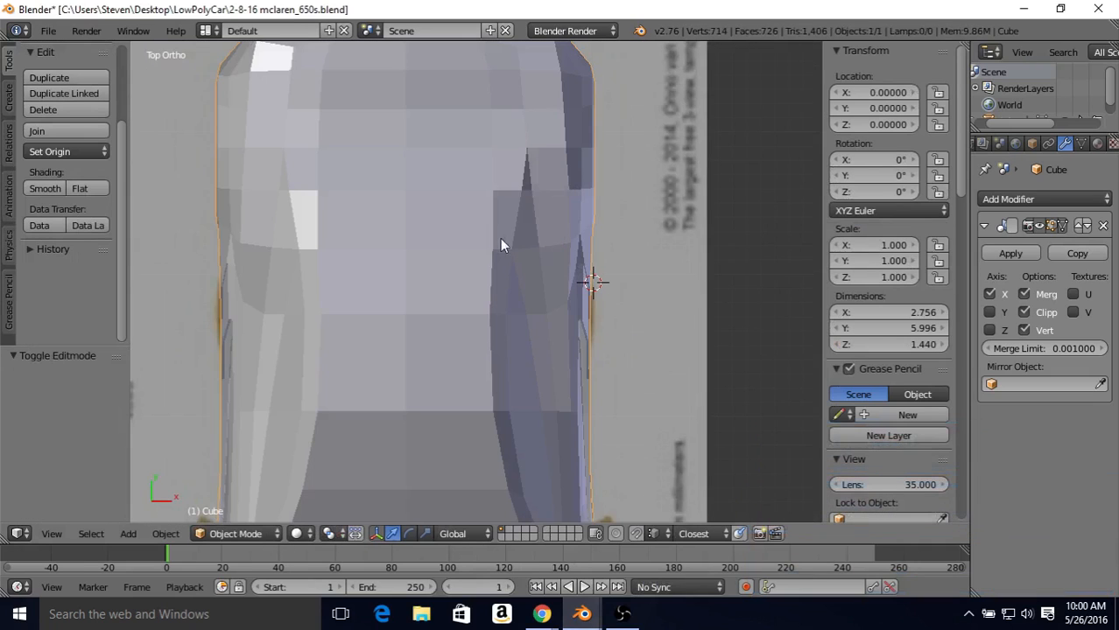
key(z)
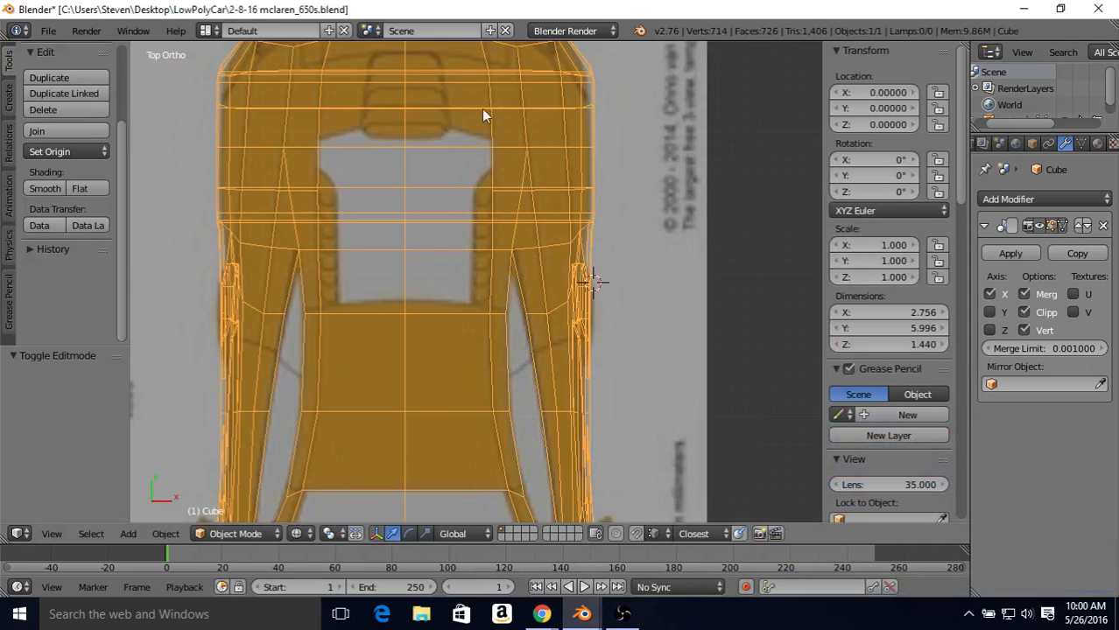
key(z)
middle_drag(489, 203, 502, 156)
key(Tab)
Step: Dissolve the diagonal edge on the rear quarter behind the side window's tip
mouse_move(547, 302)
middle_down()
mouse_move(507, 265)
mouse_move(552, 285)
middle_up()
click(488, 534)
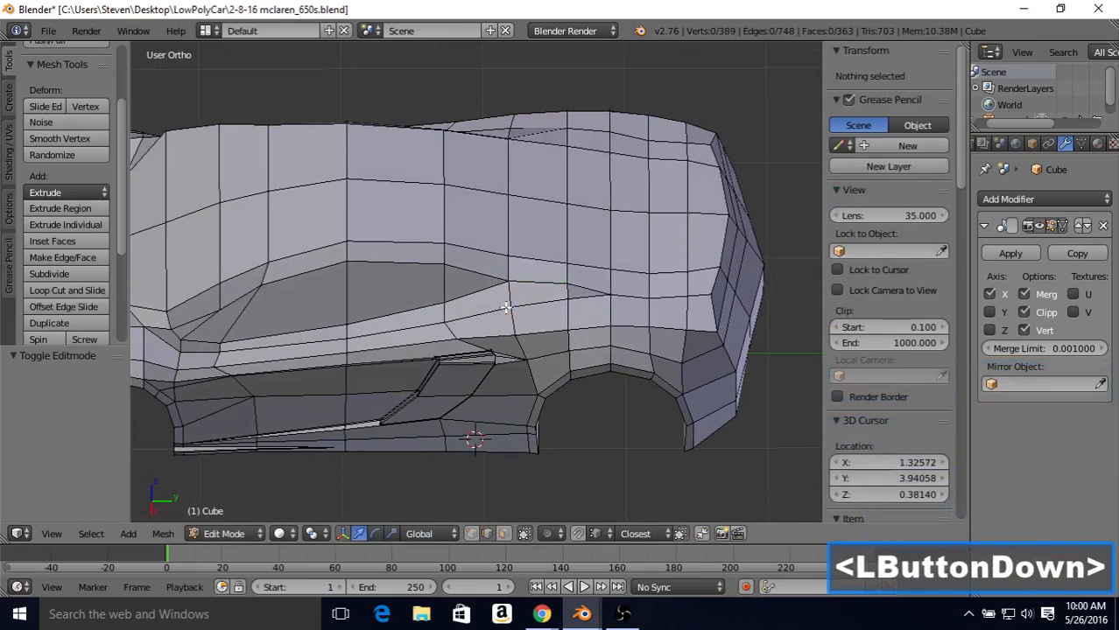
right_click(594, 290)
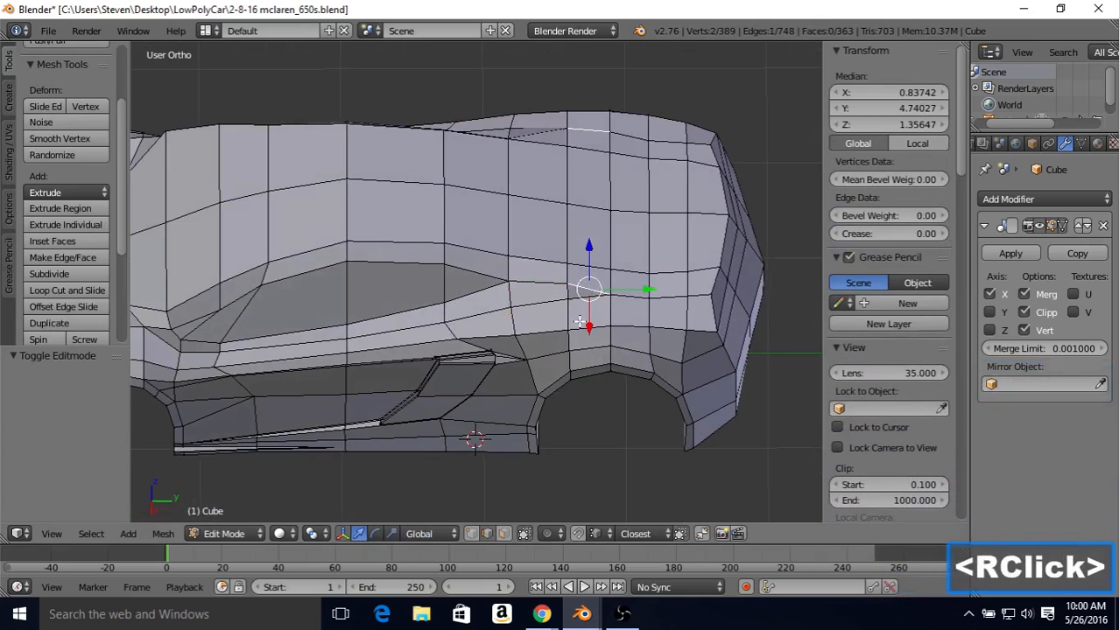
key(Delete)
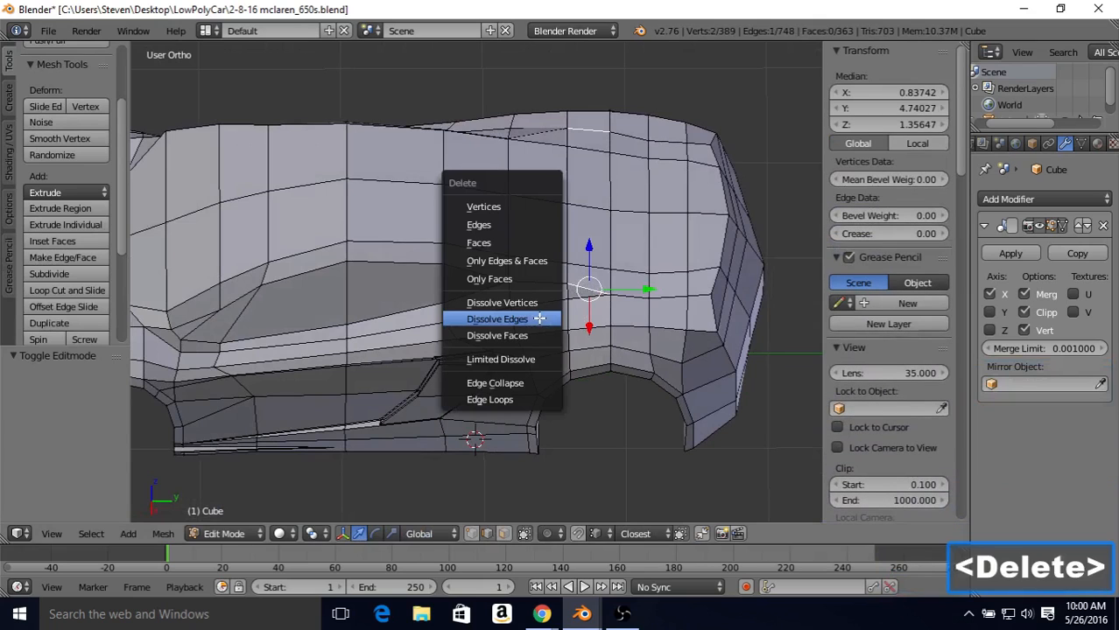
click(538, 316)
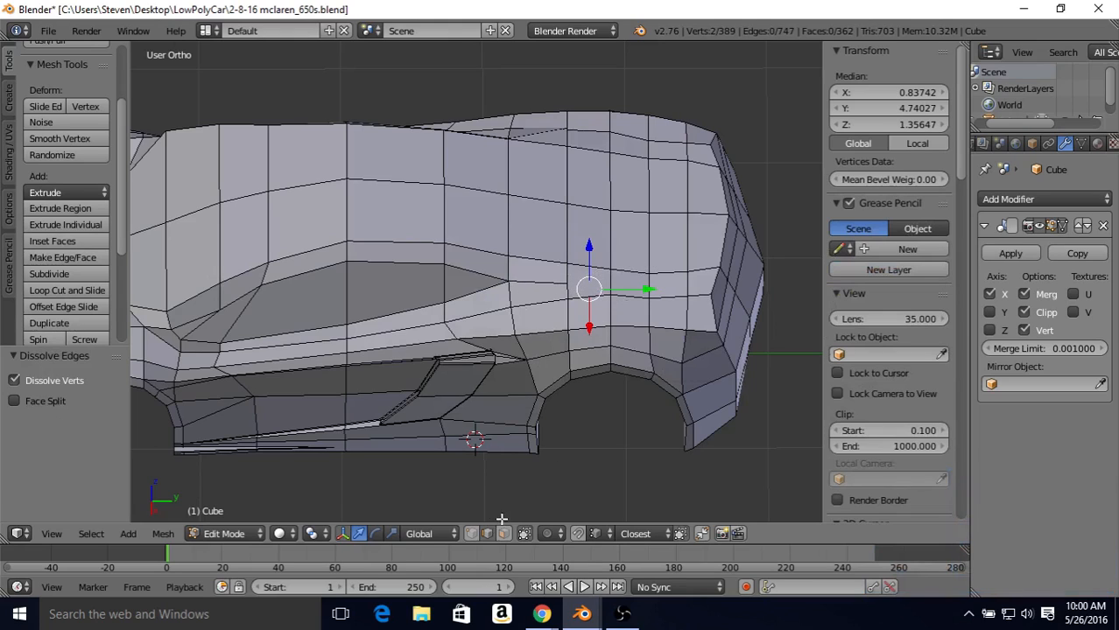
Step: Try connecting the rear-quarter vertex behind the window tip to the adjacent deck-edge vertex, and undo the connection
click(473, 538)
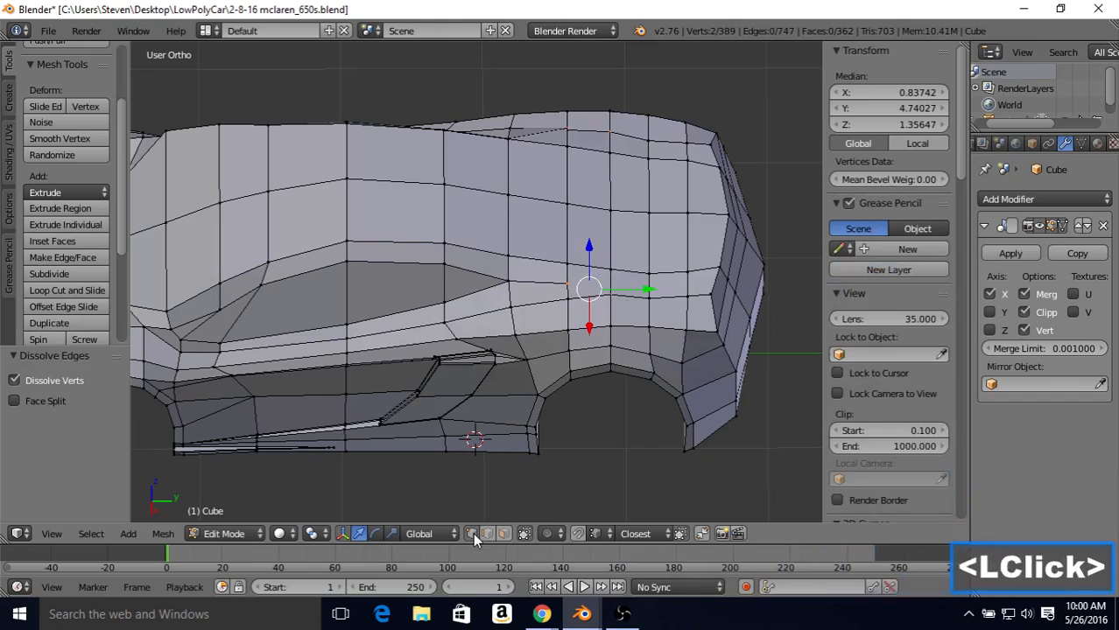
right_click(567, 283)
shift+right_click(604, 270)
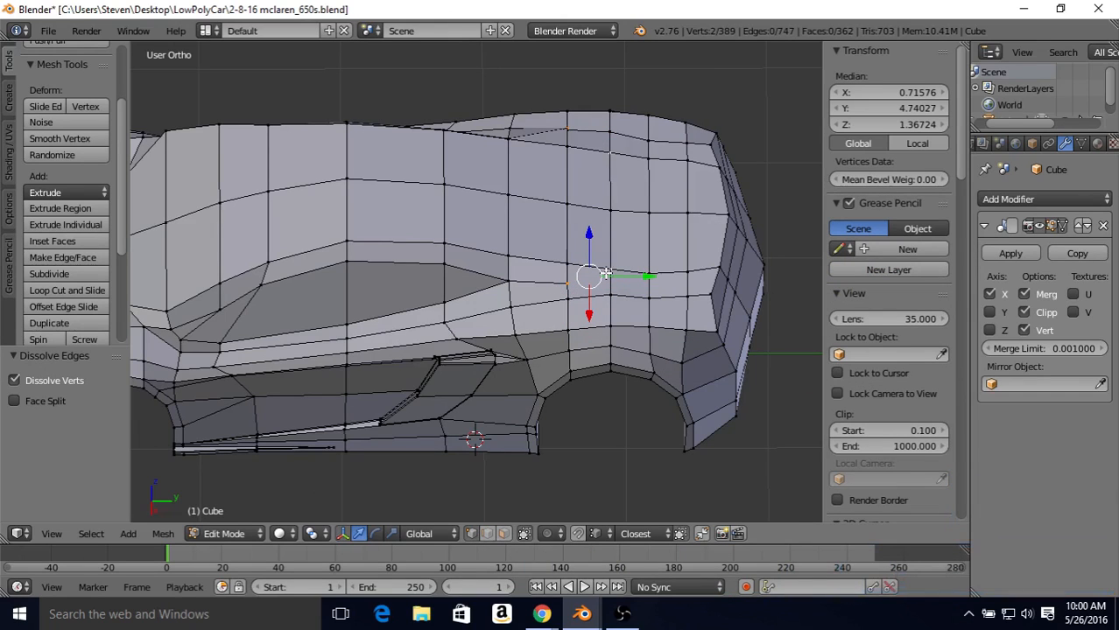
key(j)
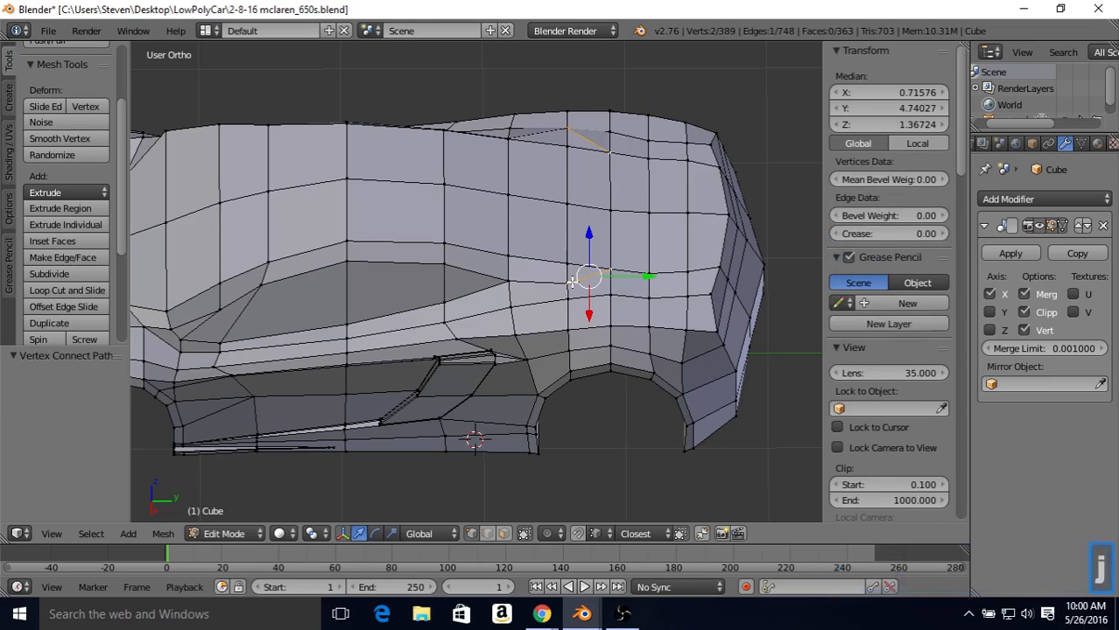
middle_drag(582, 259, 598, 266)
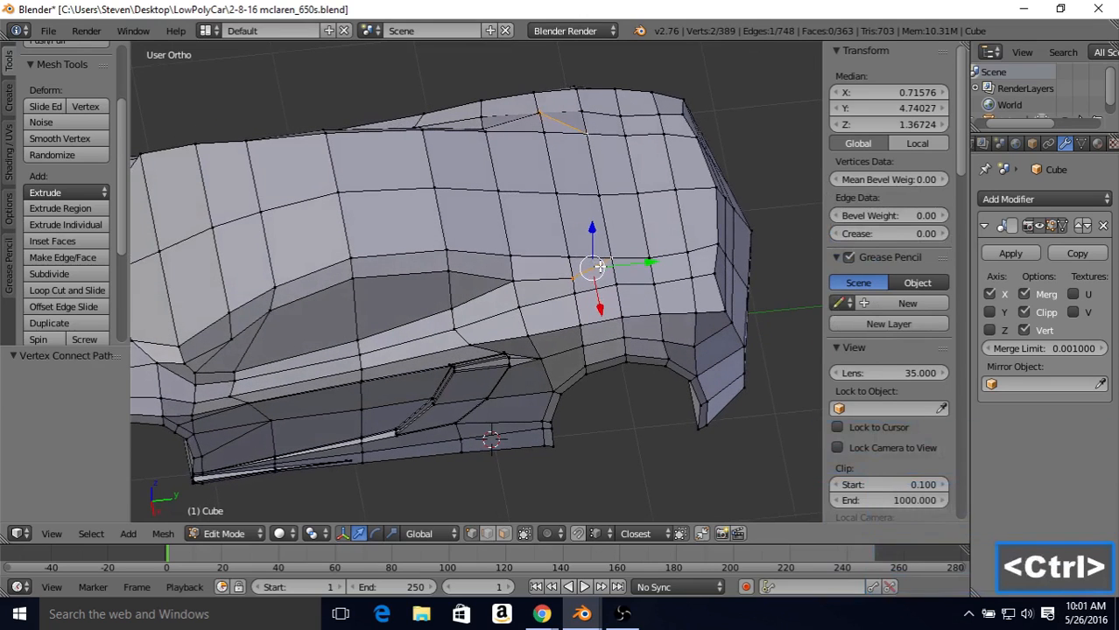
key(ctrl+z)
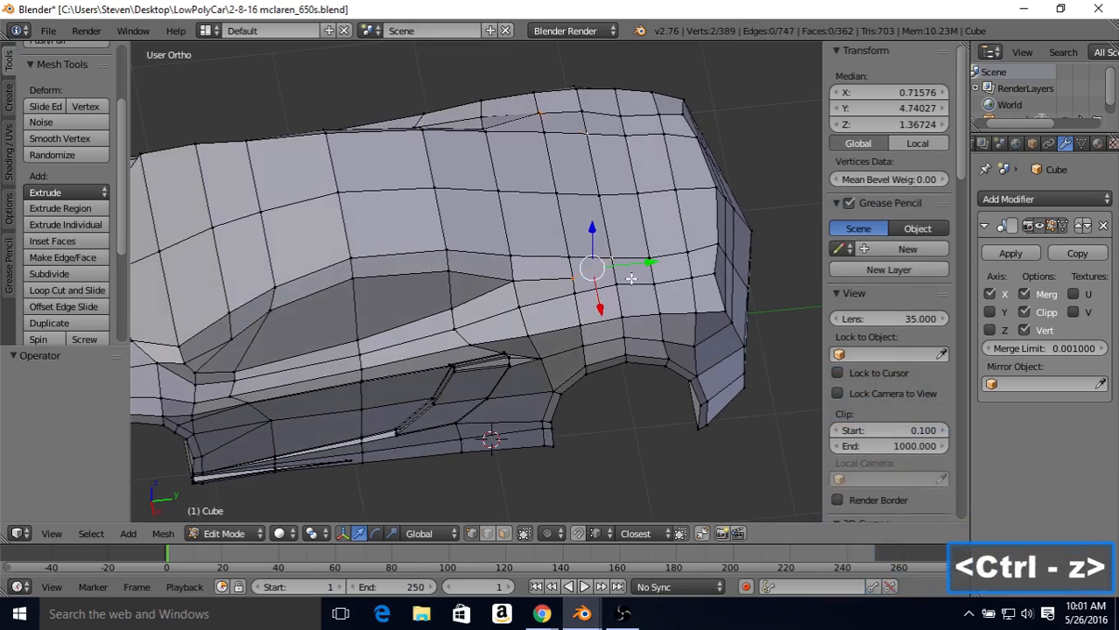
Step: Subdivide the crosswise edge on the rear quarter one column behind the loose vertex with a single cut
click(492, 536)
right_click(614, 273)
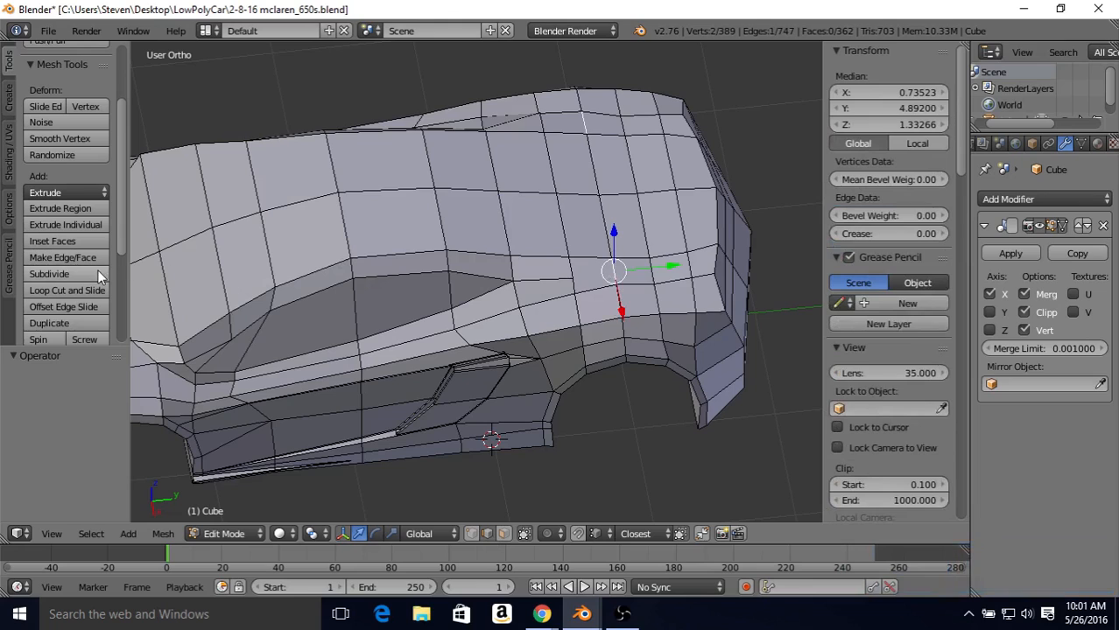
click(49, 274)
click(473, 534)
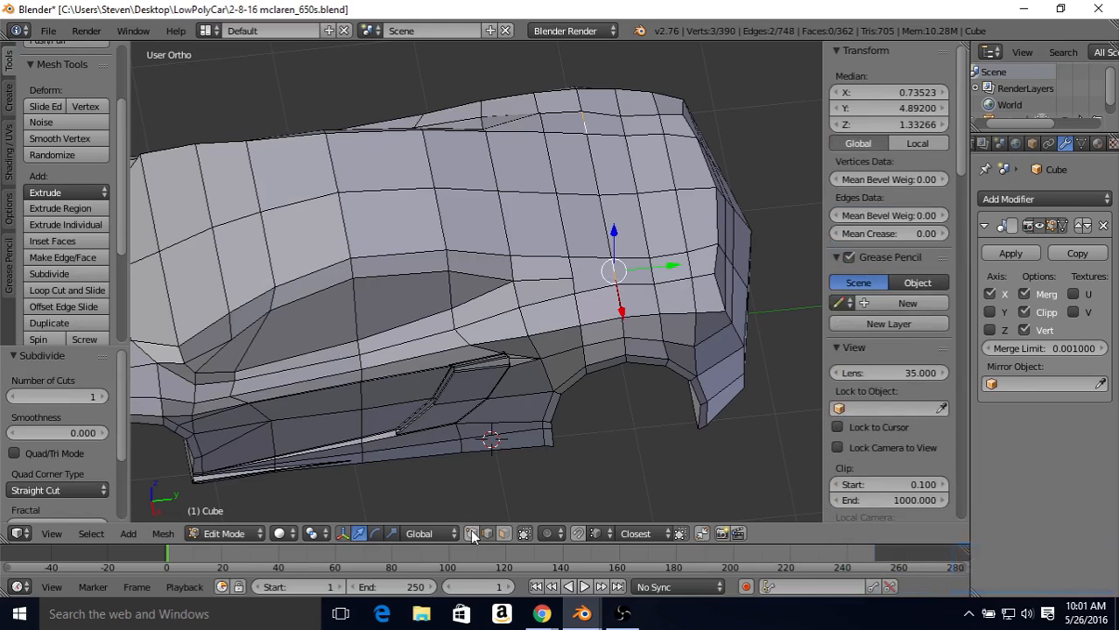
Step: Connect the rear-quarter vertex behind the window tip to the new midpoint, and the midpoint to the next deck vertex behind it
right_click(571, 277)
shift+right_click(615, 269)
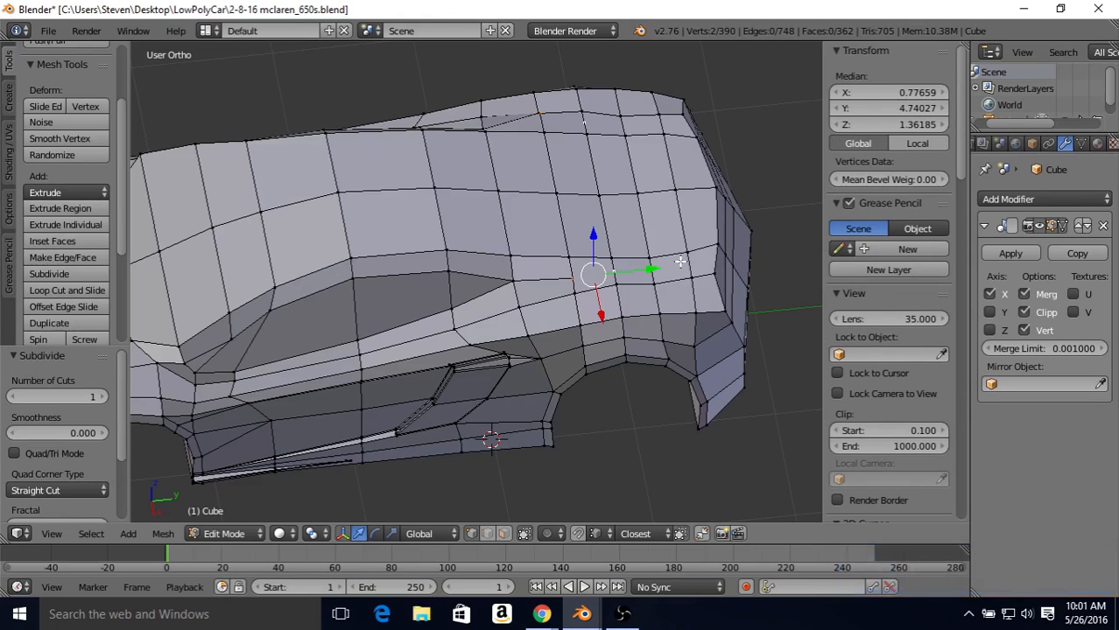
key(j)
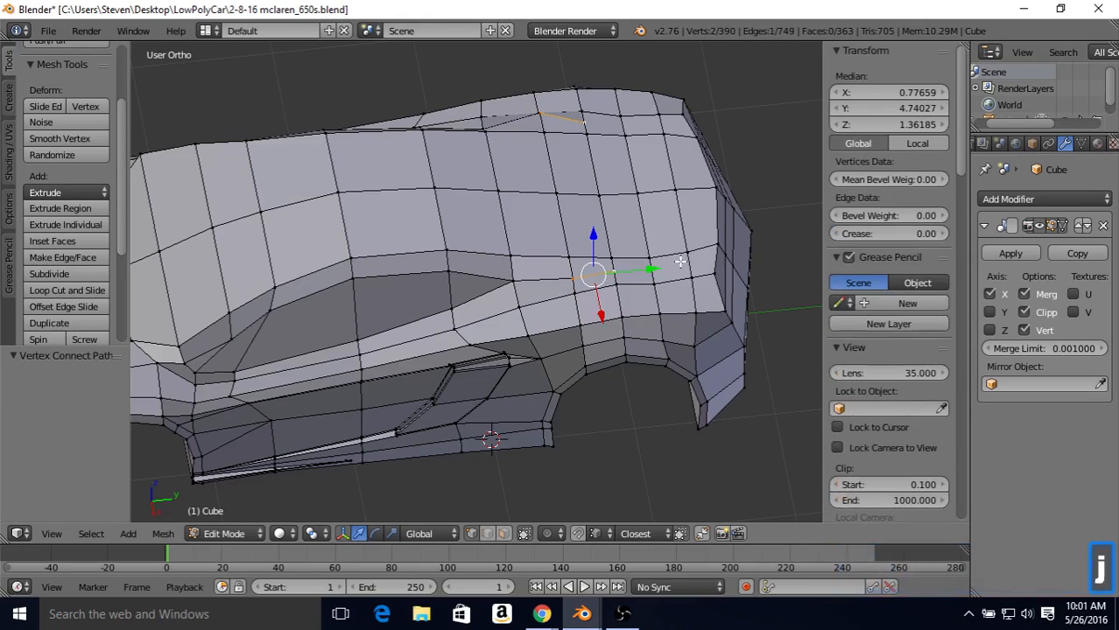
right_click(630, 270)
shift+right_click(616, 265)
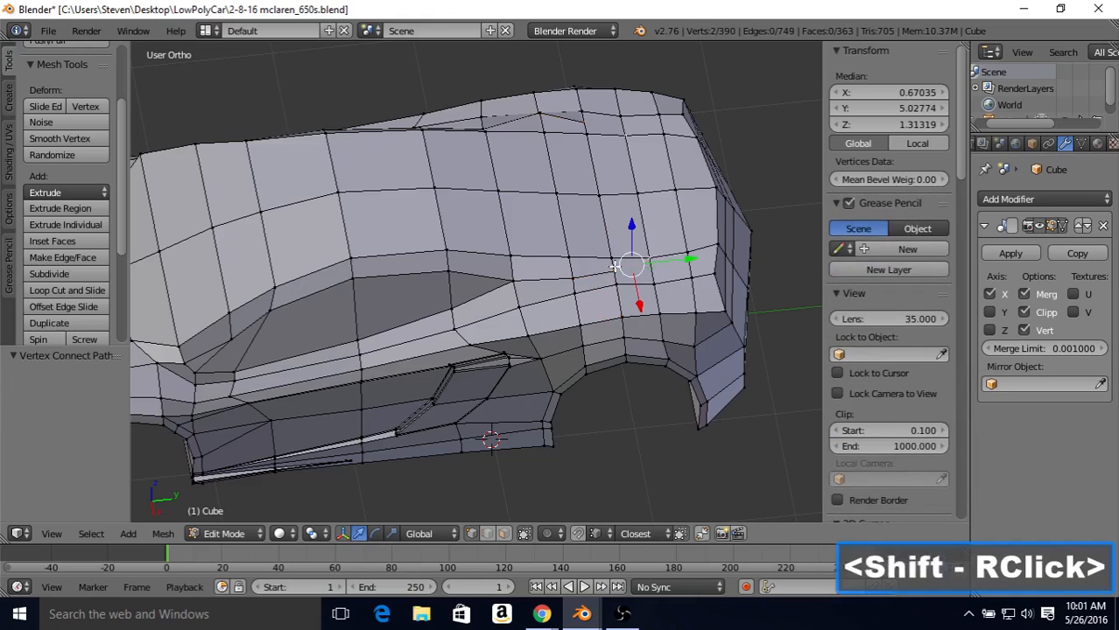
key(j)
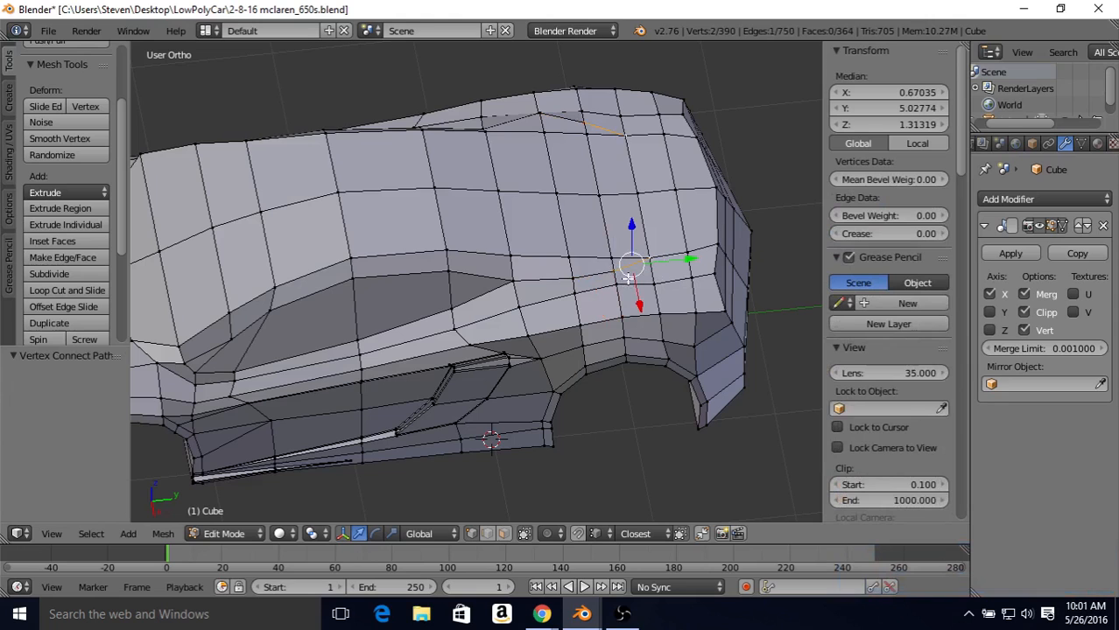
Step: Compare the new rear-quarter edge line with the top-view blueprint in solid and wireframe shading
key(KP_7)
key(z)
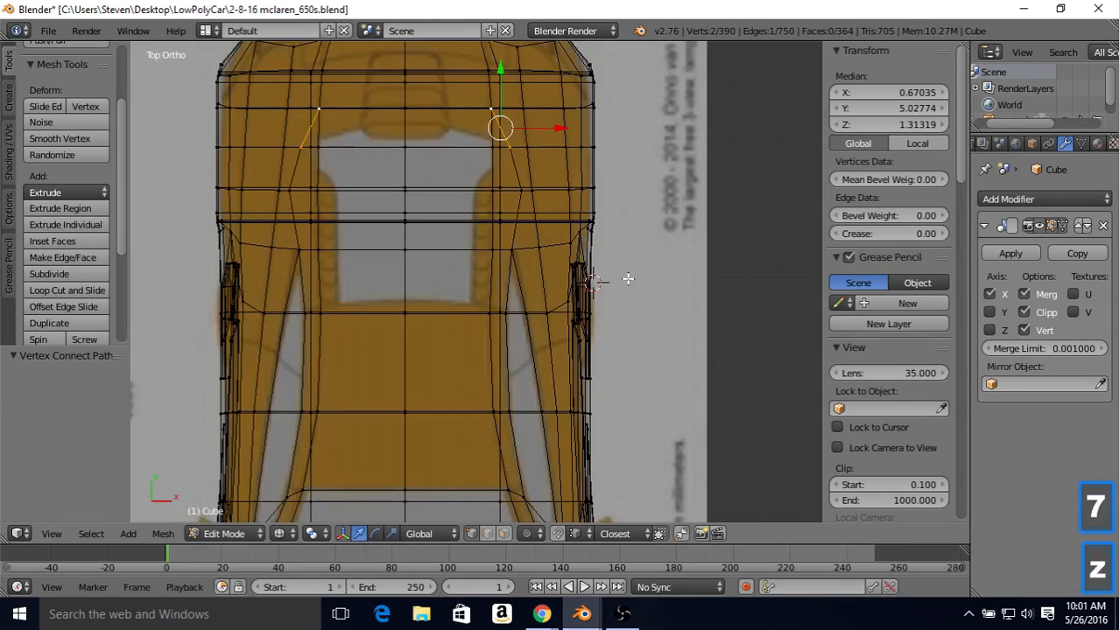
shift+middle_drag(442, 184, 456, 232)
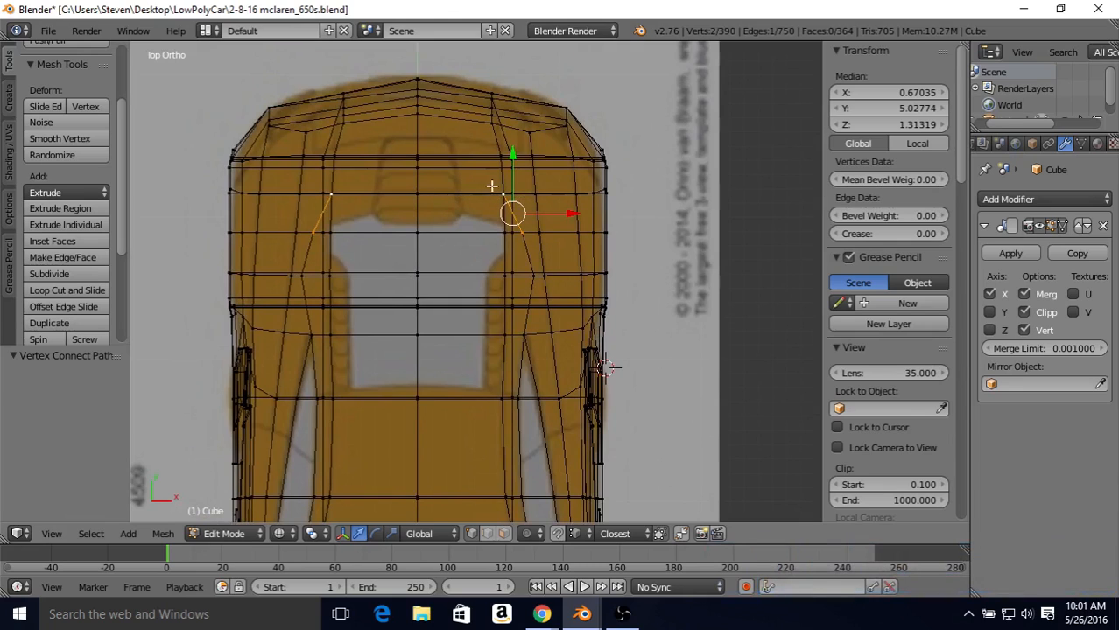
key(z)
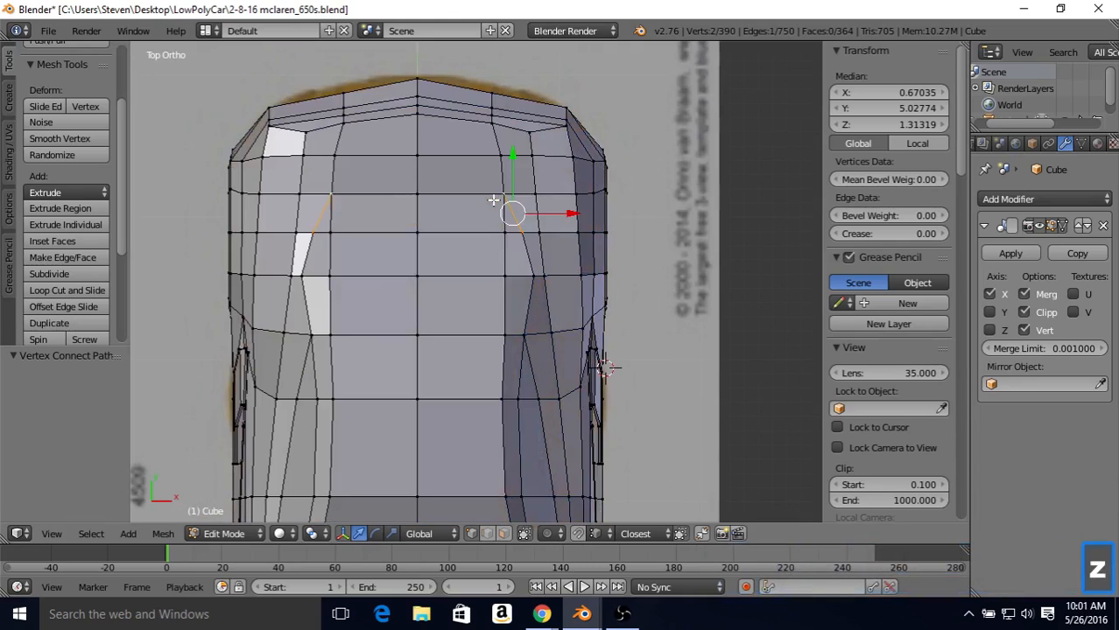
key(z)
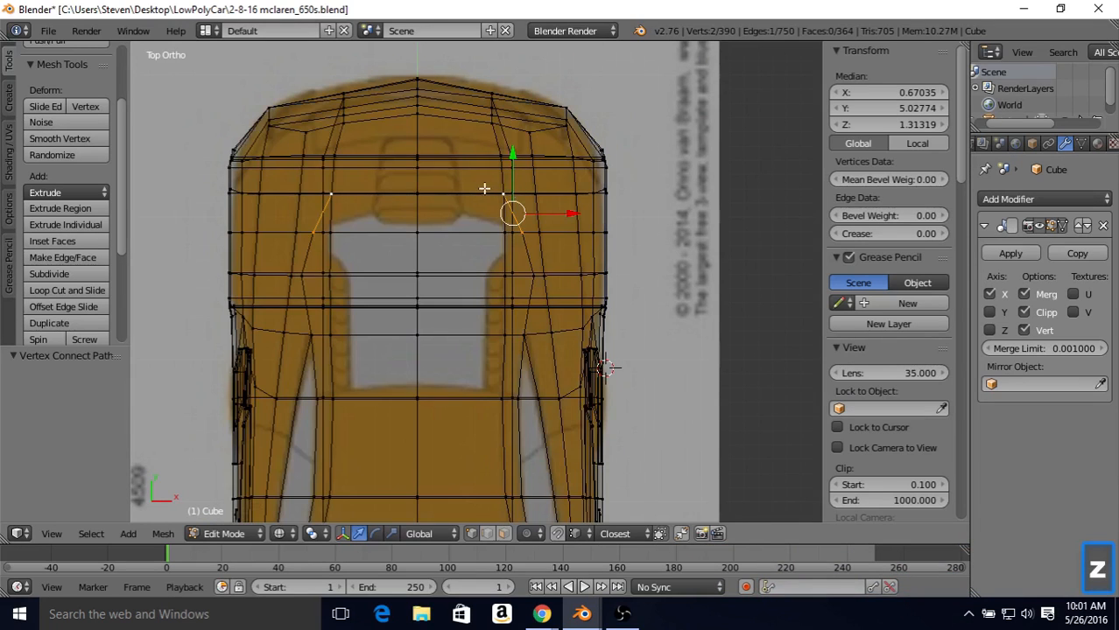
key(z)
key(z)
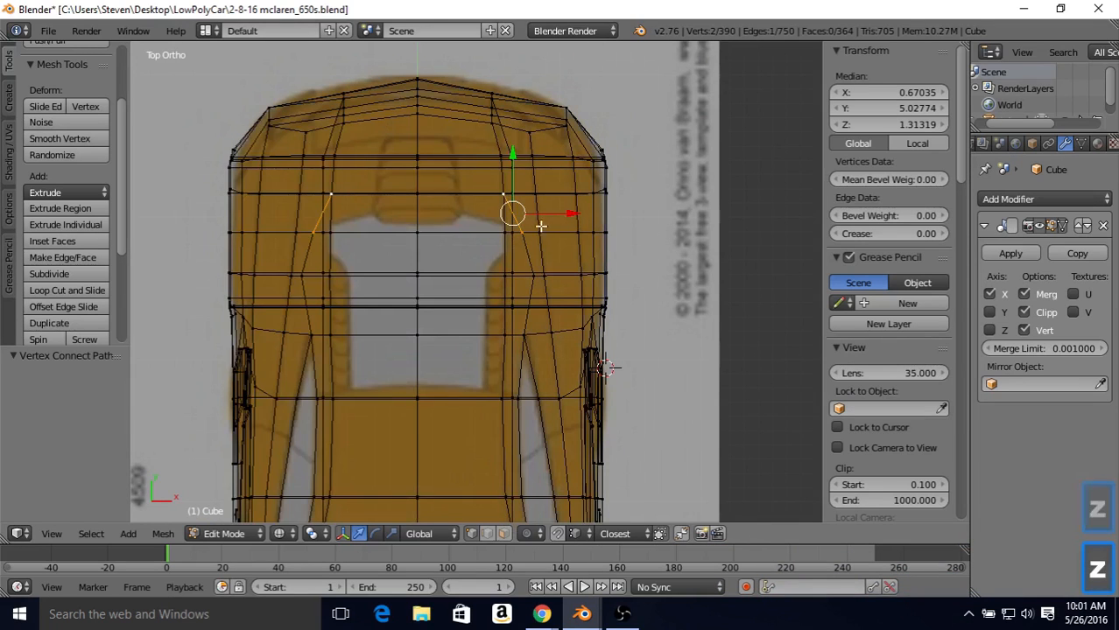
key(z)
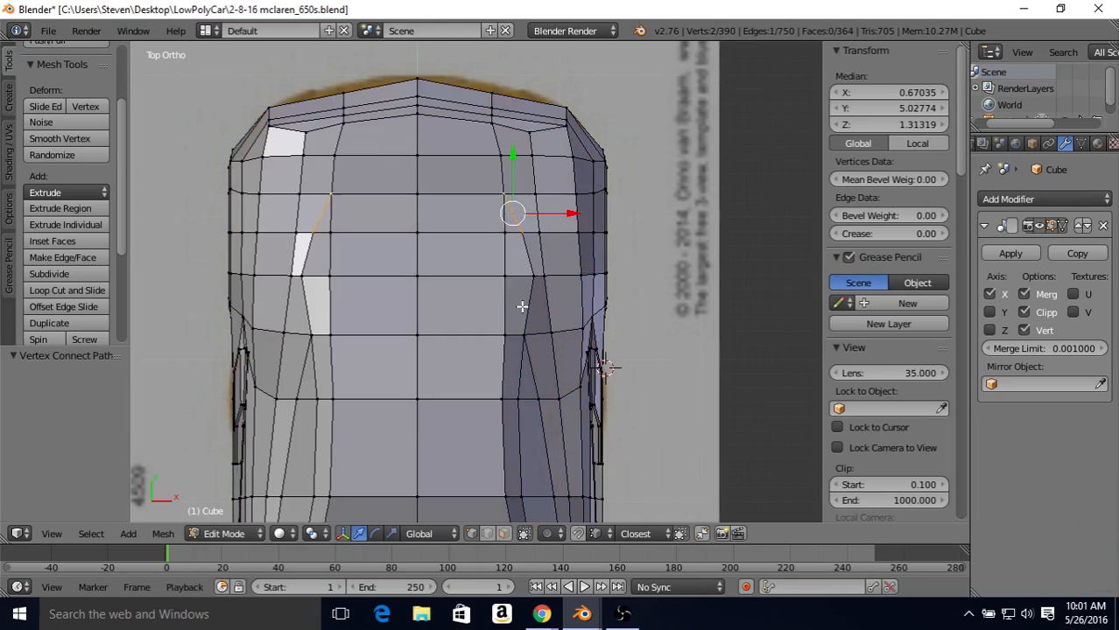
key(z)
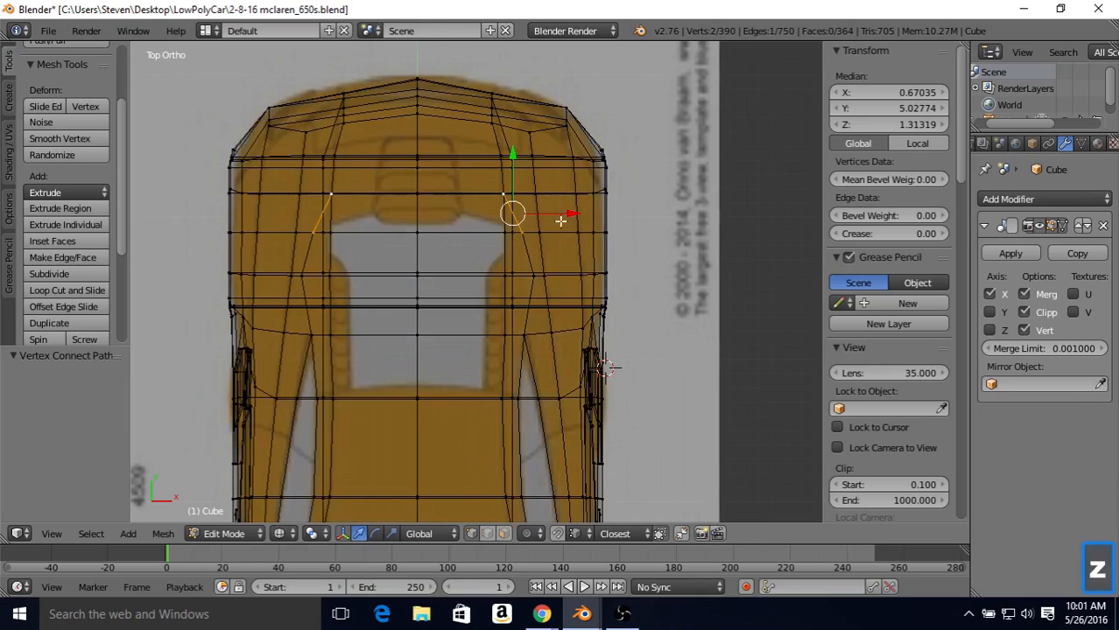
Step: Move the new midpoint vertex 0.058 inward along X and the vertex ahead of it 0.086 inward in top view
right_click(536, 232)
right_click(525, 234)
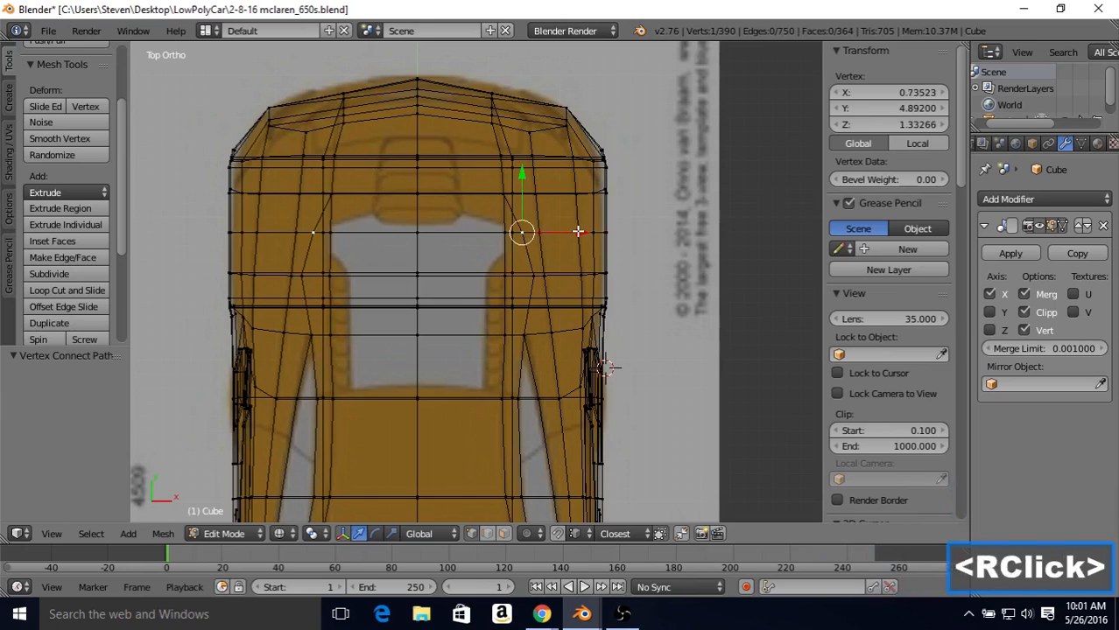
drag(577, 229, 570, 229)
right_click(532, 274)
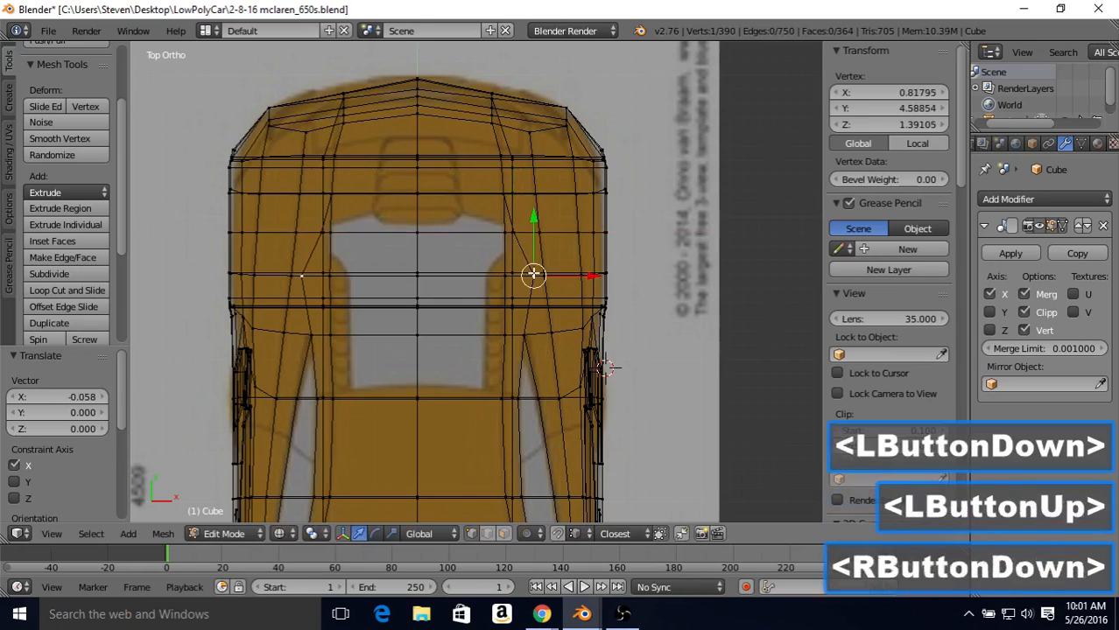
drag(582, 276, 578, 278)
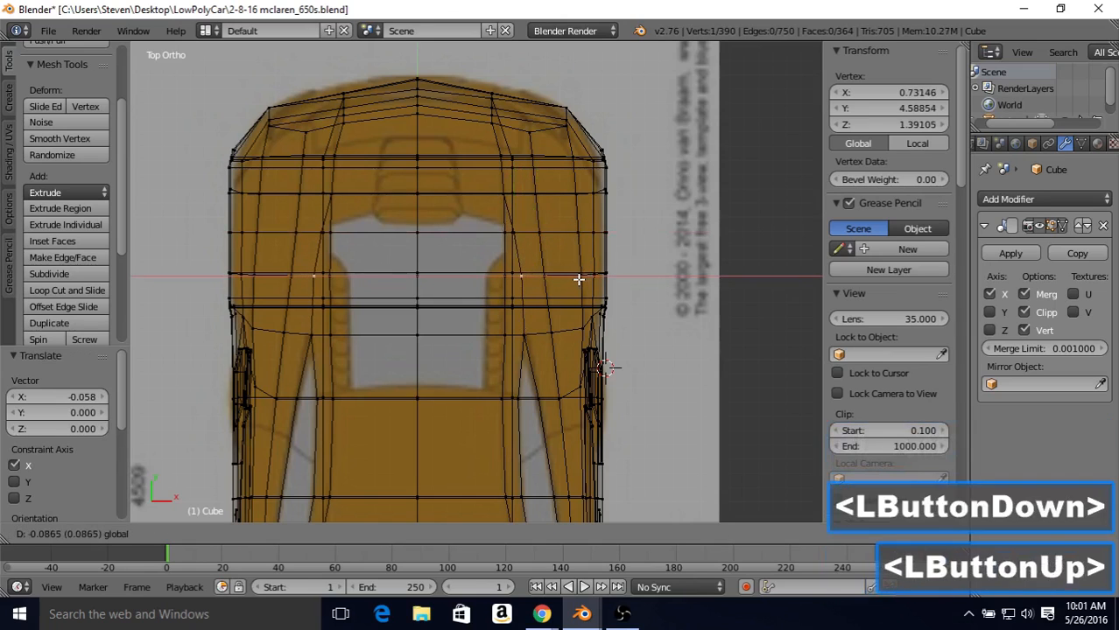
Step: Fine-tune the same two rear-quarter vertices further inward along X, the midpoint vertex by 0.023, to smooth the deck edge line
right_click(523, 334)
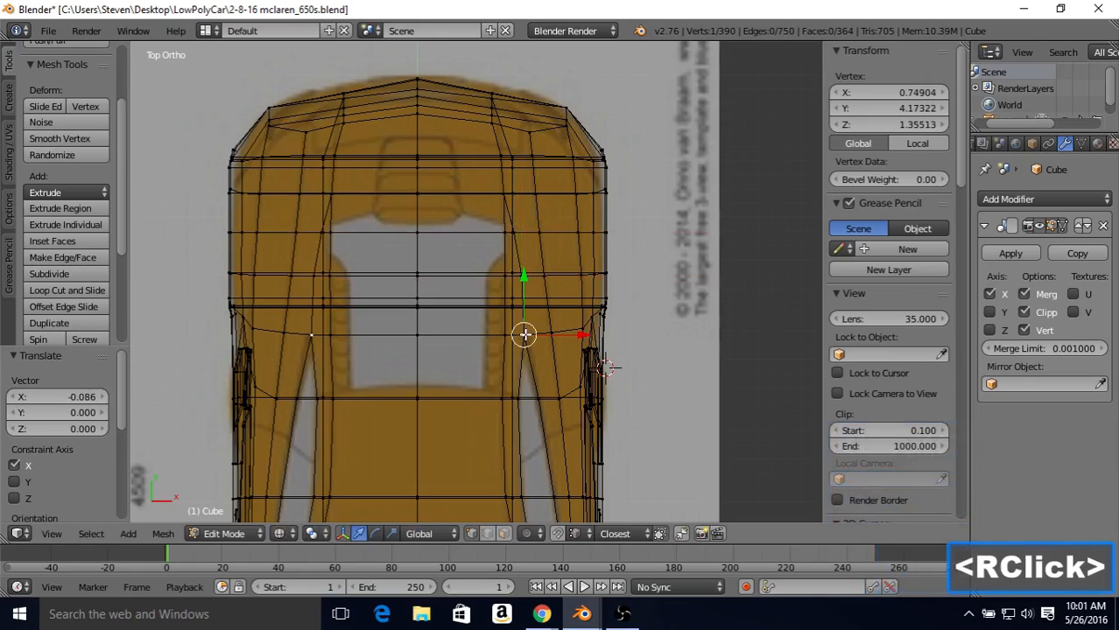
right_click(518, 275)
drag(578, 278, 576, 278)
right_click(513, 233)
drag(565, 235, 569, 232)
right_click(542, 273)
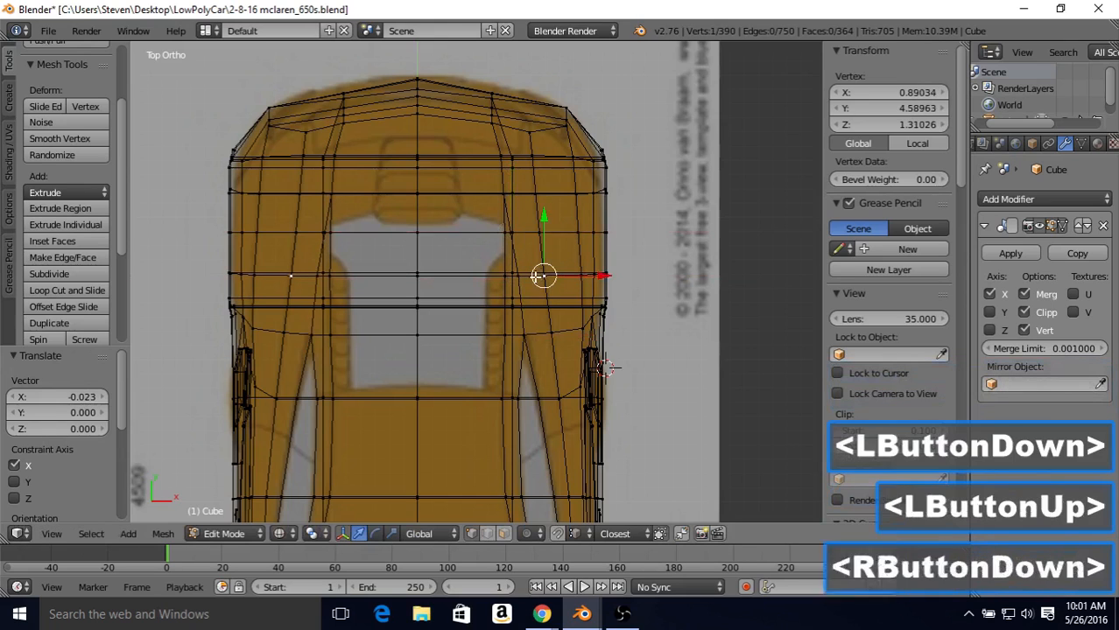
right_click(542, 271)
drag(578, 274, 575, 274)
Step: Lower the rear-quarter vertex behind the window tip by 0.048 along Z in the right side view
middle_drag(574, 274, 459, 249)
key(KP_3)
key(z)
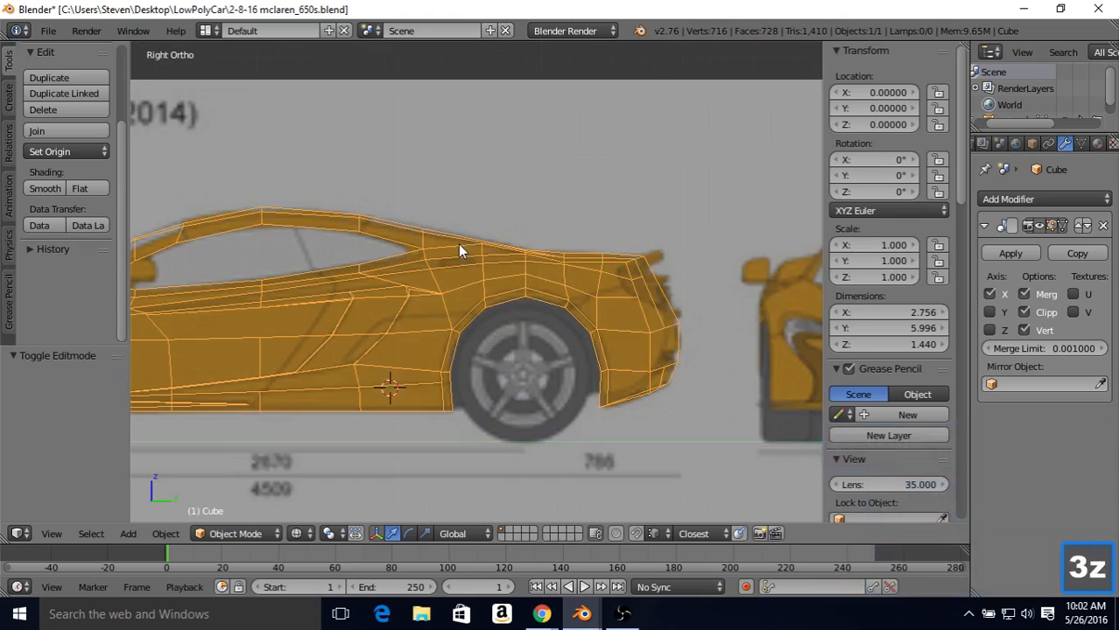
scroll(458, 244, up, 2)
key(Tab)
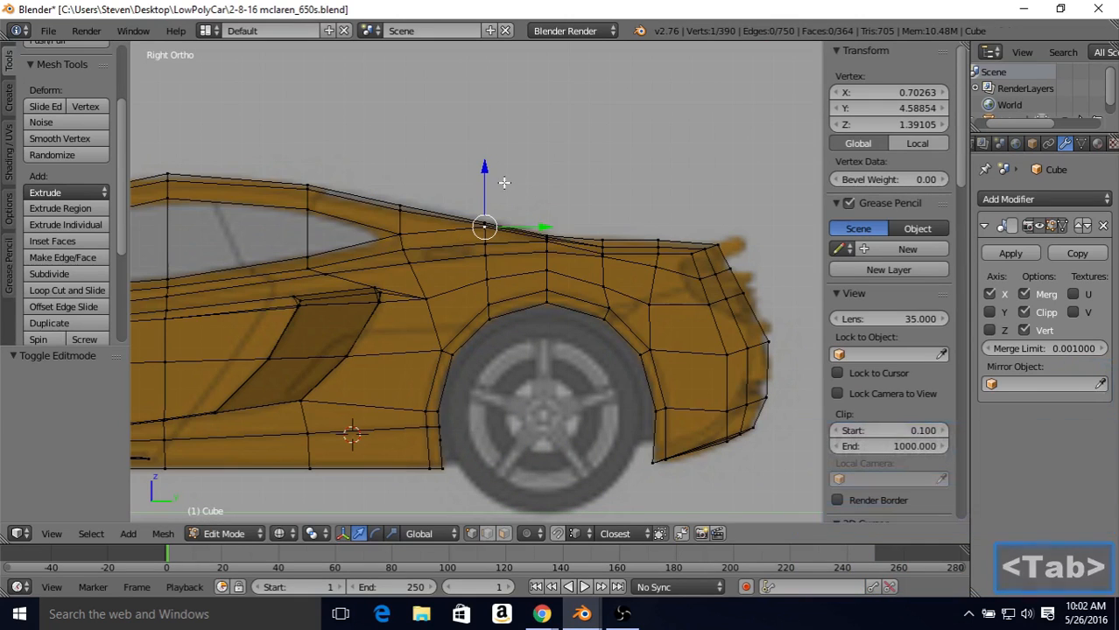
drag(487, 169, 487, 177)
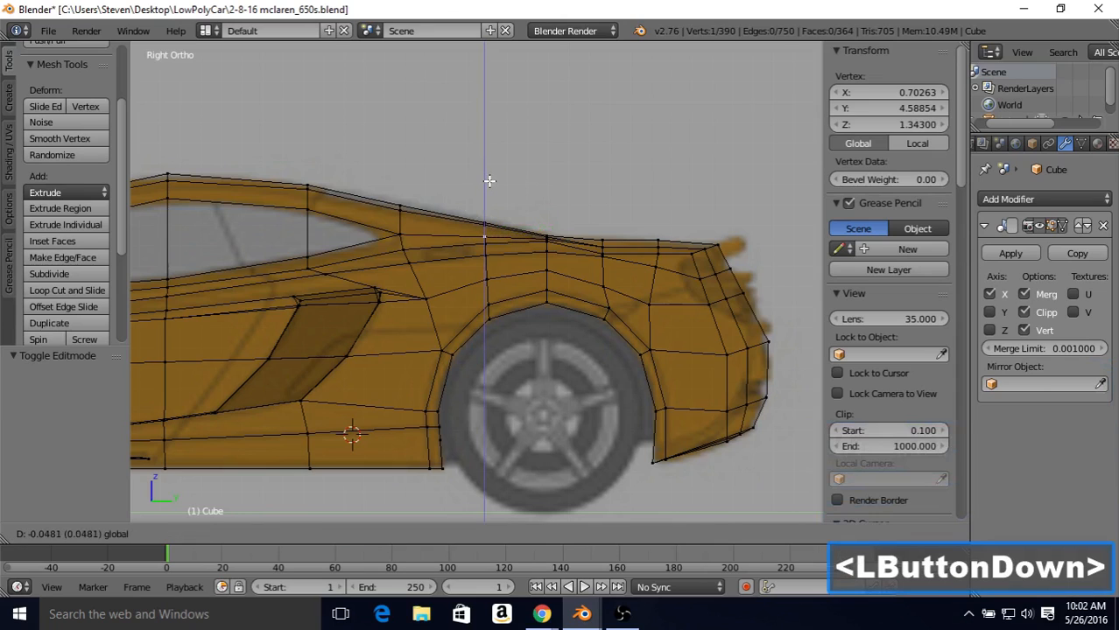
drag(488, 182, 487, 180)
Step: Lower the side roof-edge vertex at the roof's peak by 0.032 along Z and the one behind it by 0.036
shift+middle_drag(438, 200, 542, 210)
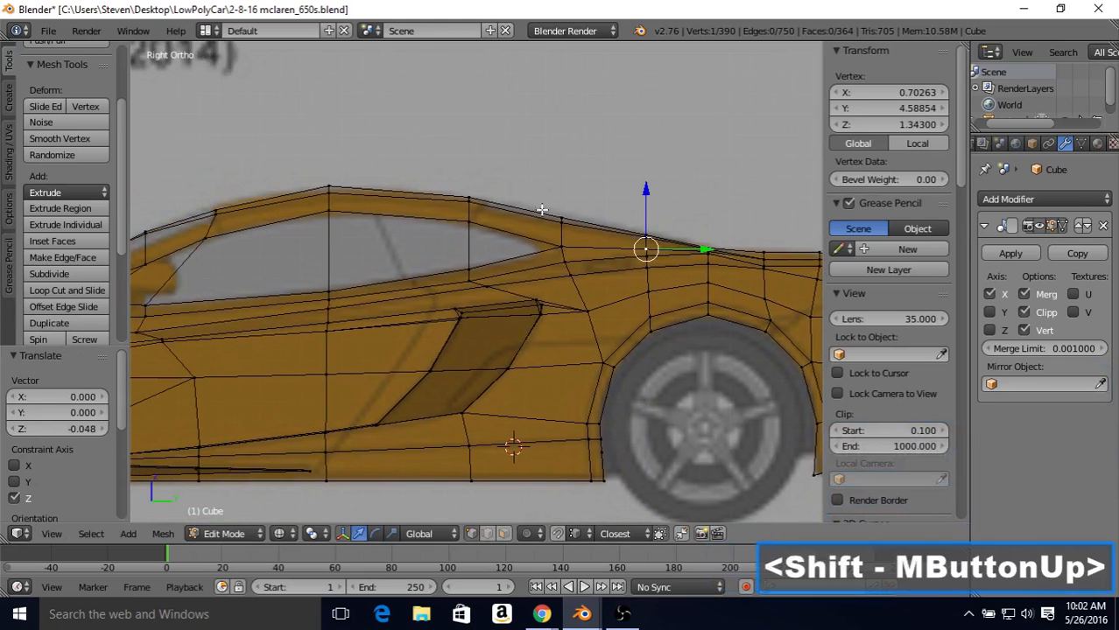
right_click(320, 192)
drag(329, 134, 331, 141)
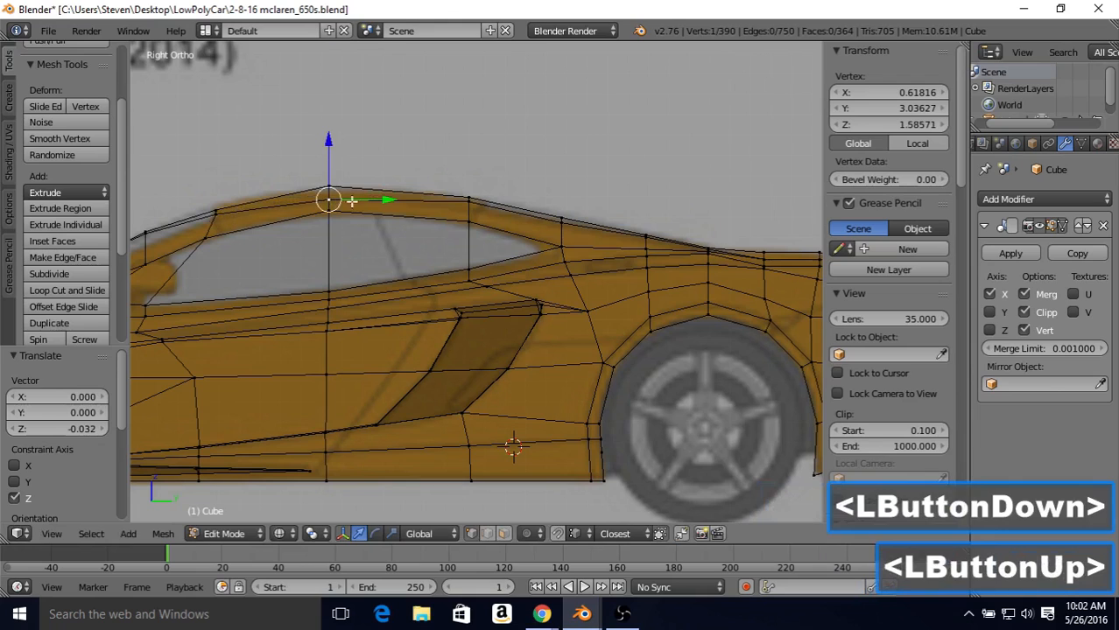
right_click(470, 202)
drag(469, 140, 472, 149)
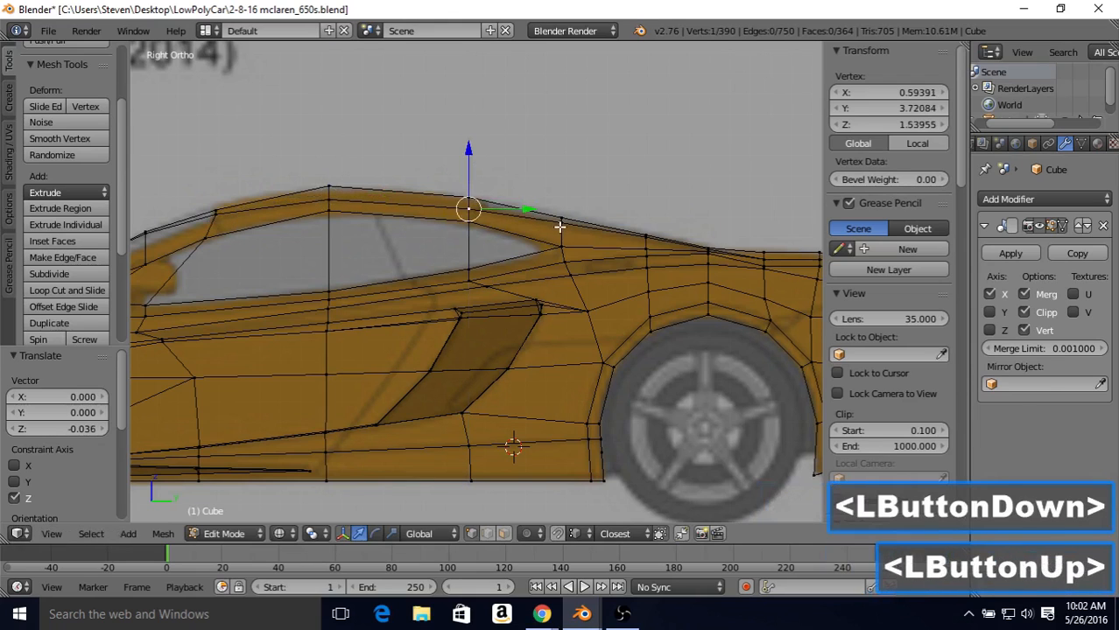
Step: Lower the next two vertices down the rear roofline by 0.020 and 0.016 along Z, and raise the first back 0.008
right_click(561, 225)
drag(564, 156, 566, 165)
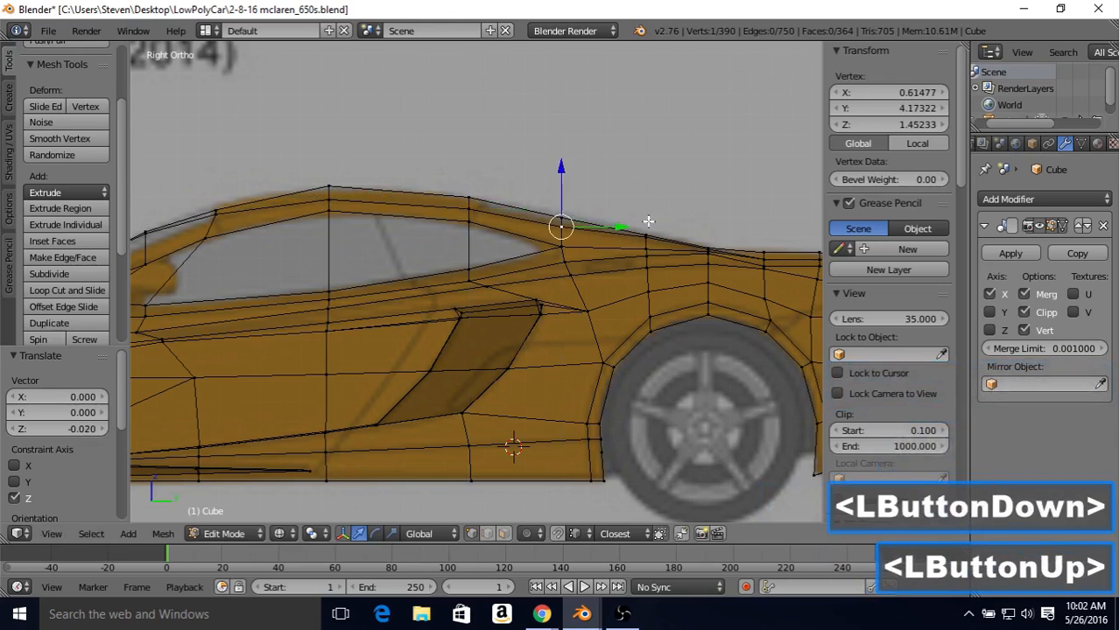
right_click(645, 237)
drag(644, 185, 645, 191)
right_click(564, 221)
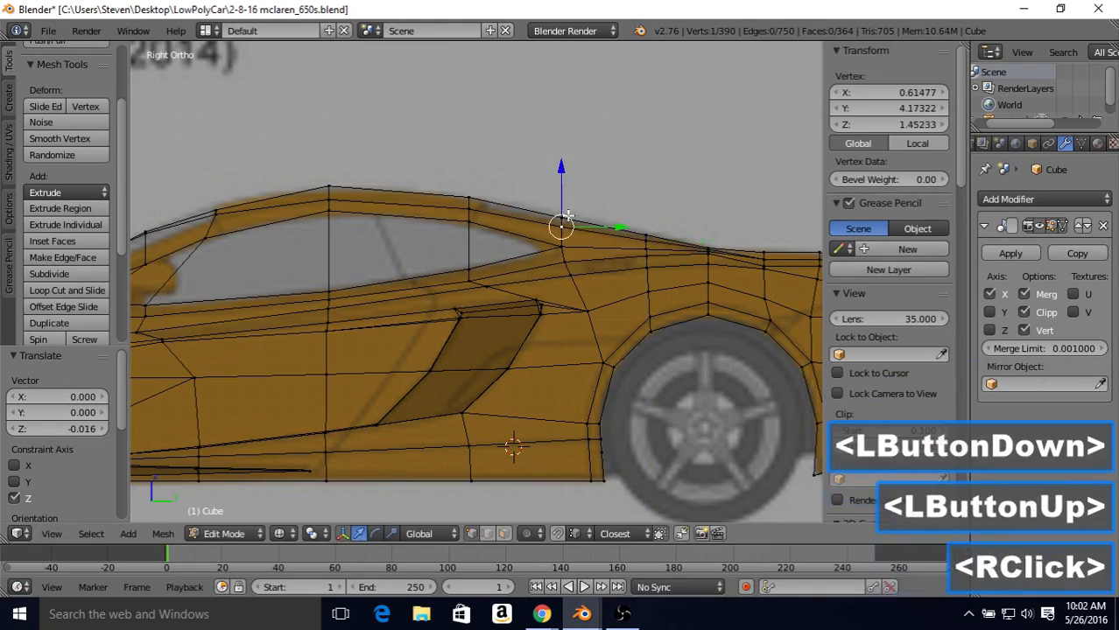
drag(563, 180, 563, 179)
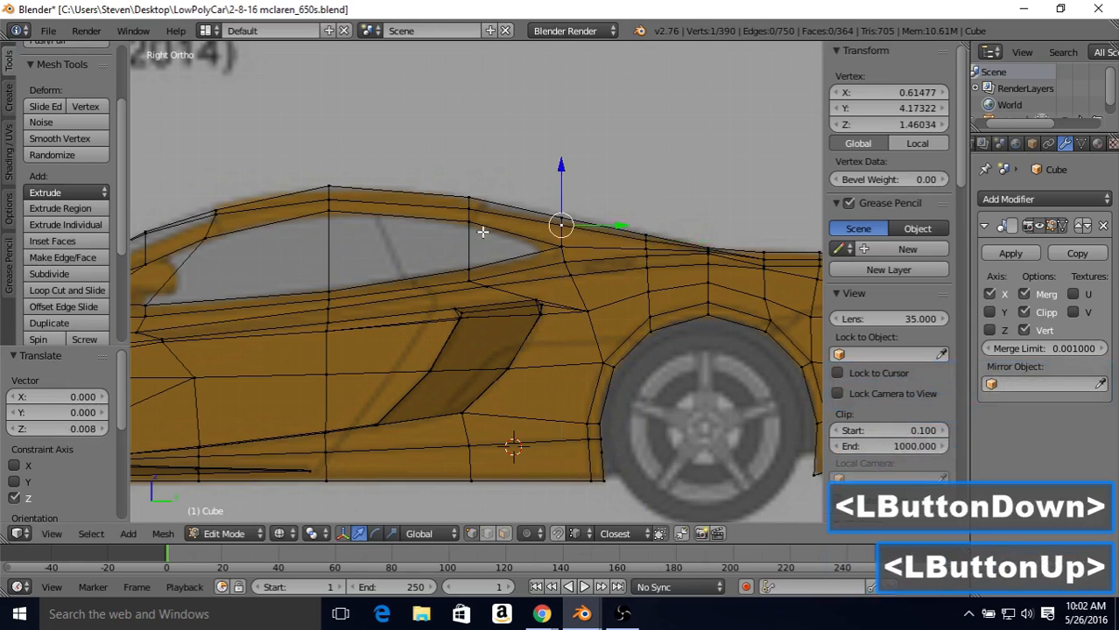
Step: Lower the windshield's upper corner vertex, the pillar vertex ahead of it by 0.064, and the centre roof peak by 0.028 along Z
shift+middle_drag(483, 232, 675, 222)
right_click(410, 204)
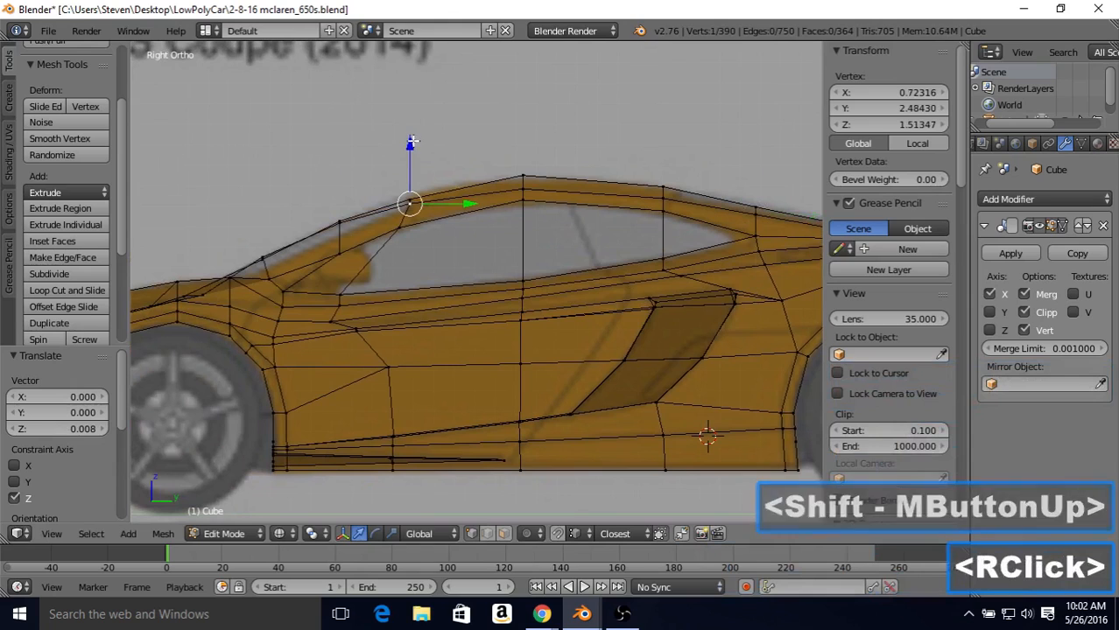
drag(411, 141, 416, 148)
right_click(340, 222)
drag(338, 162, 351, 177)
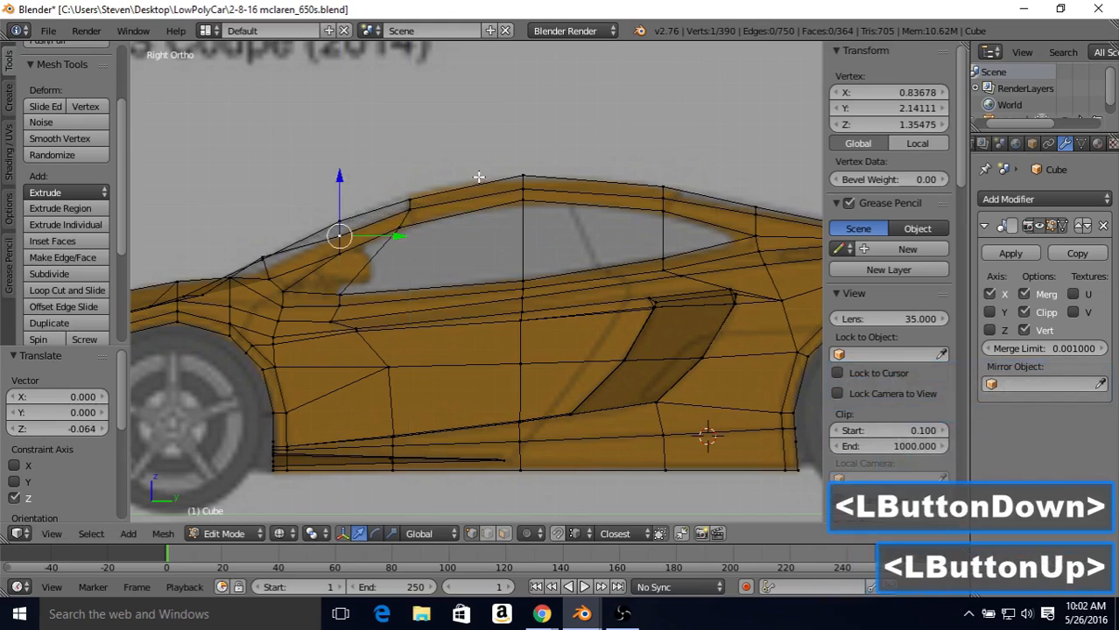
right_click(524, 174)
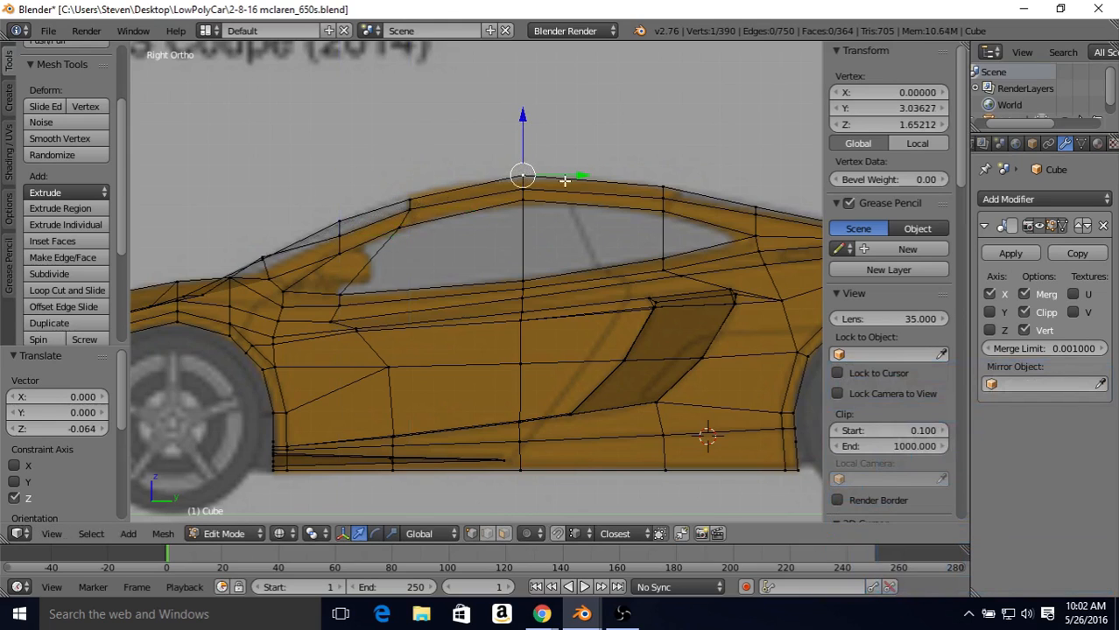
drag(523, 113, 525, 119)
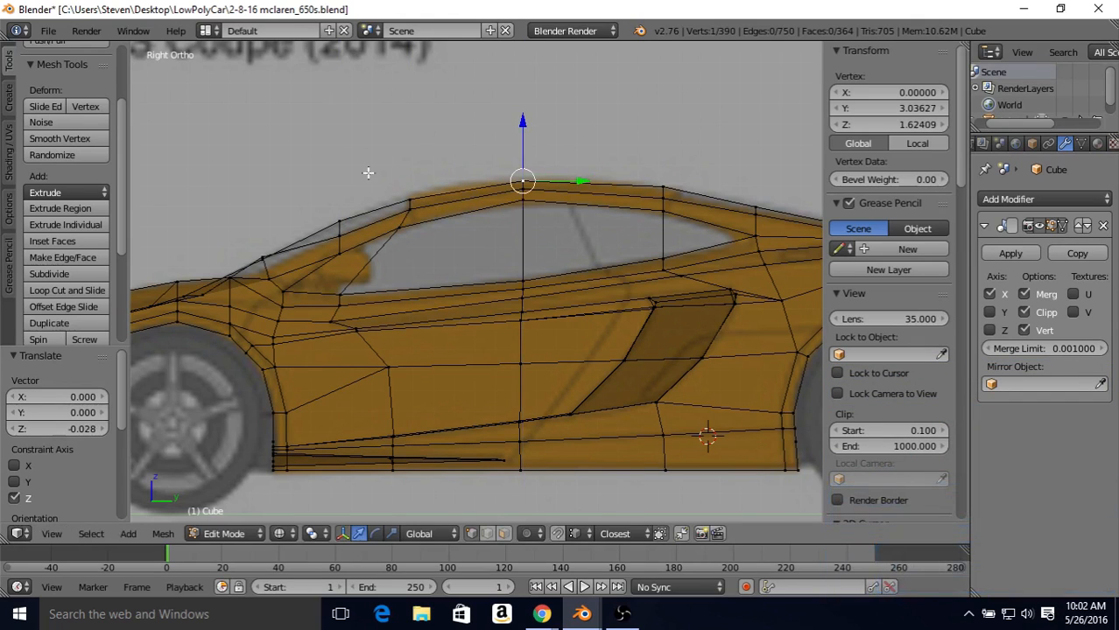
Step: Lower the vertex at the base of the windshield pillar by 0.068 along Z
shift+middle_drag(450, 141, 549, 133)
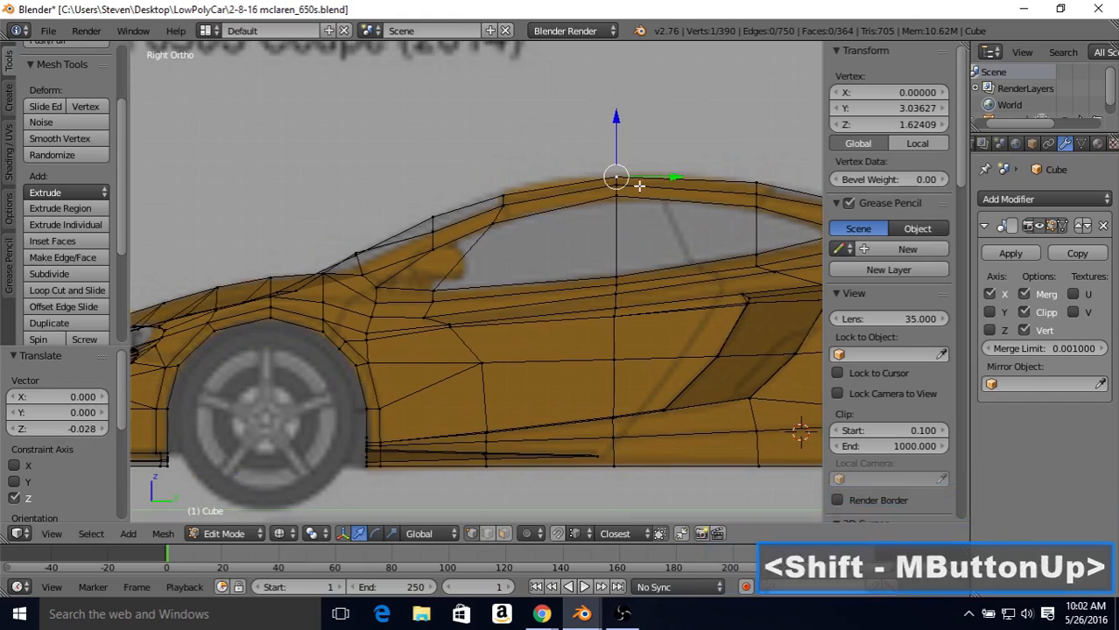
shift+middle_drag(469, 205, 501, 205)
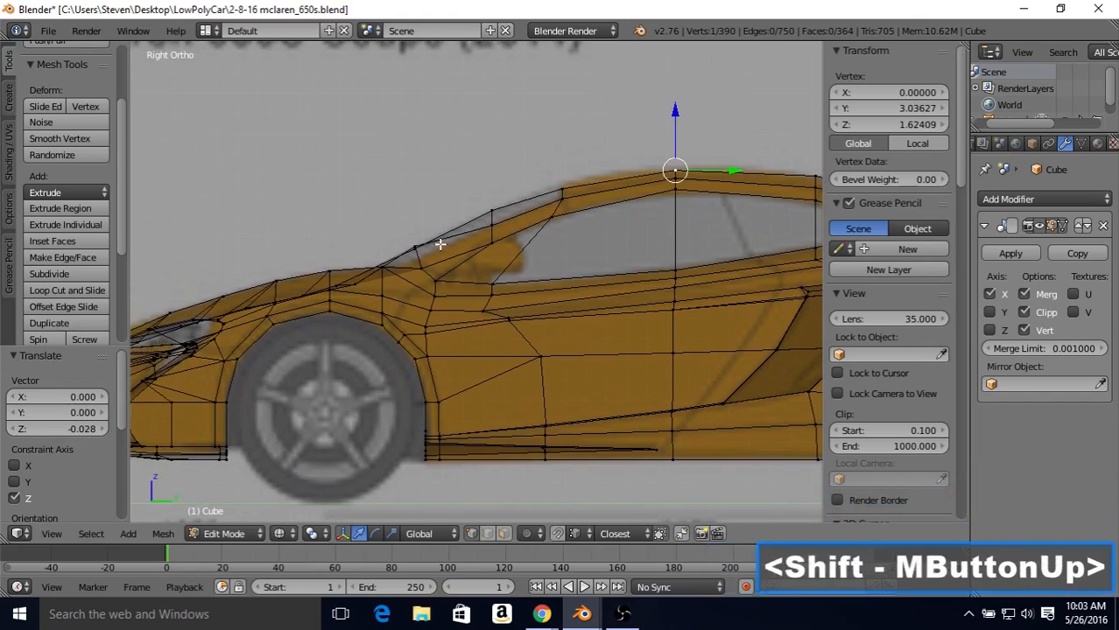
key(z)
right_click(418, 248)
key(z)
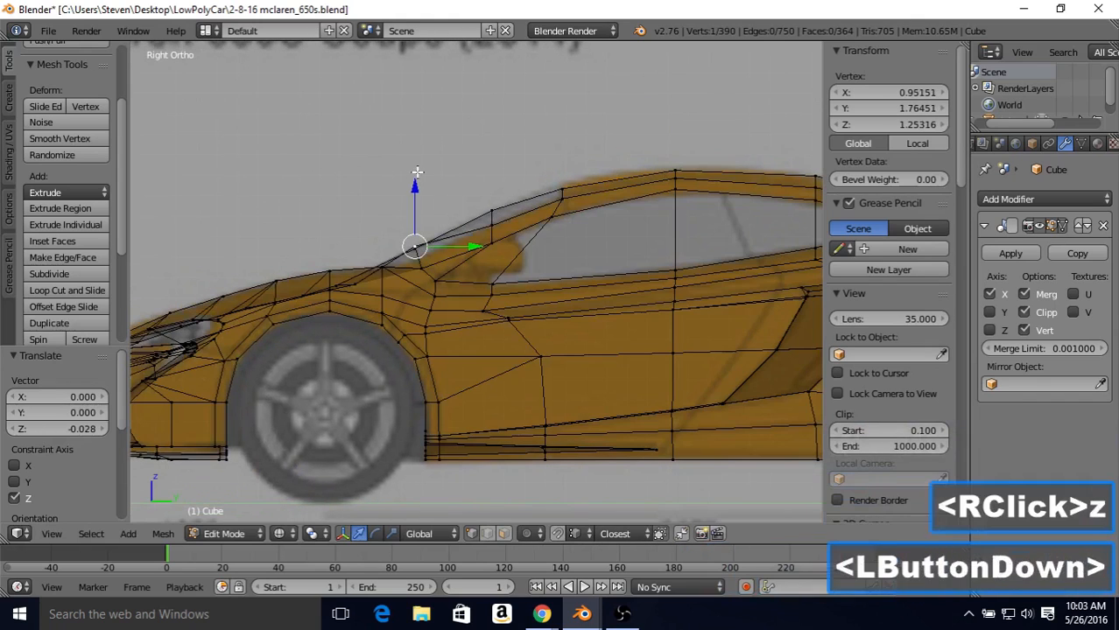
click(414, 181)
click(418, 203)
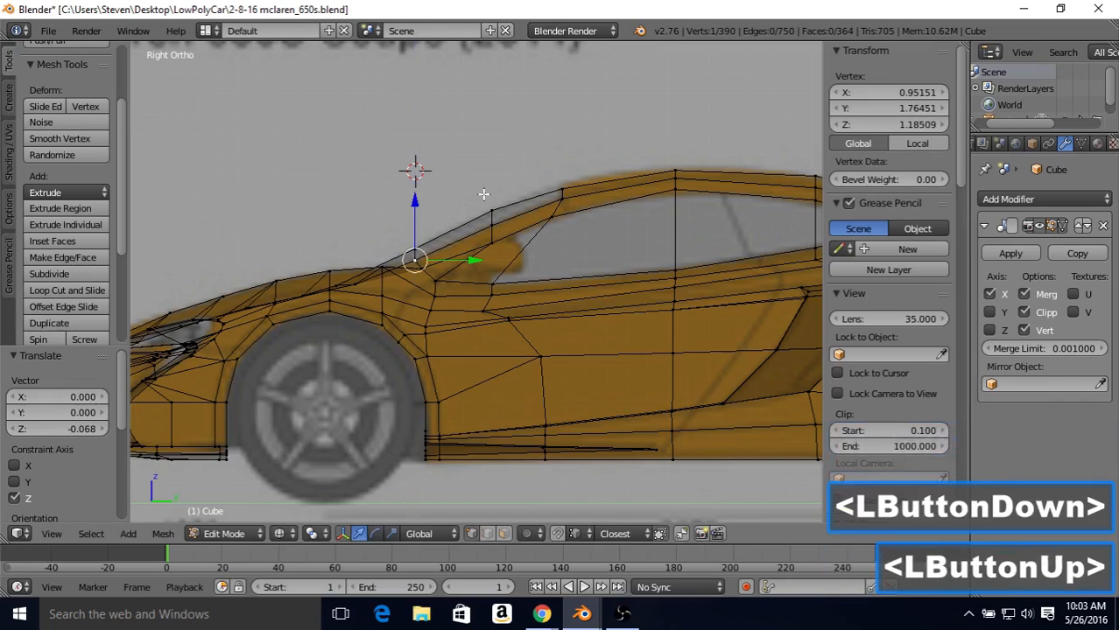
Step: Snap the 3D cursor back to the scene center
click(501, 151)
click(380, 159)
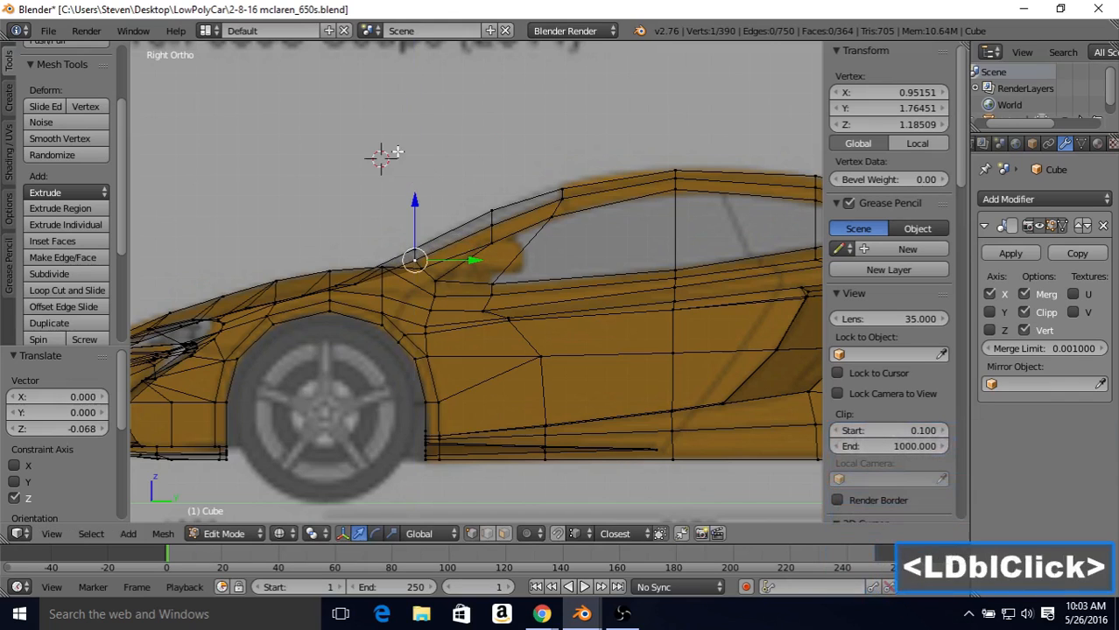
click(484, 128)
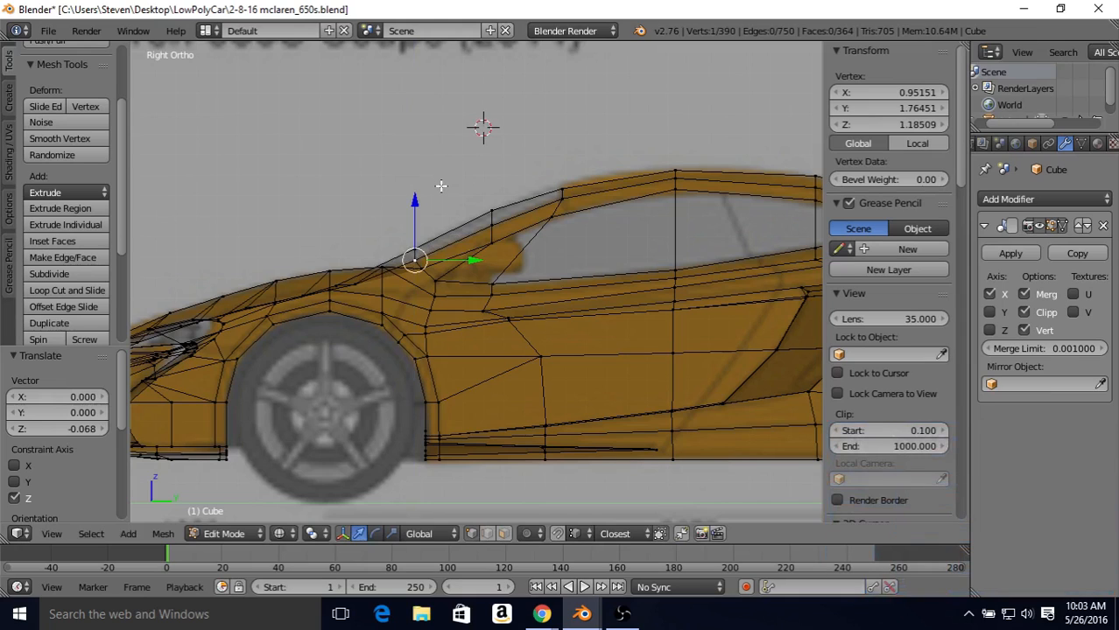
key(shift+s)
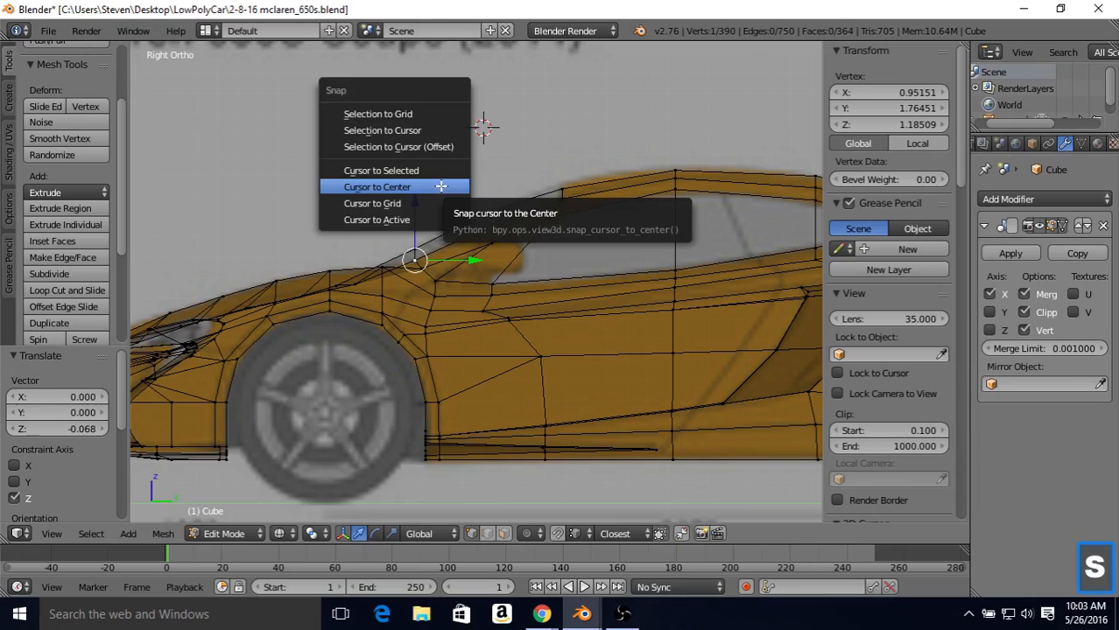
click(368, 187)
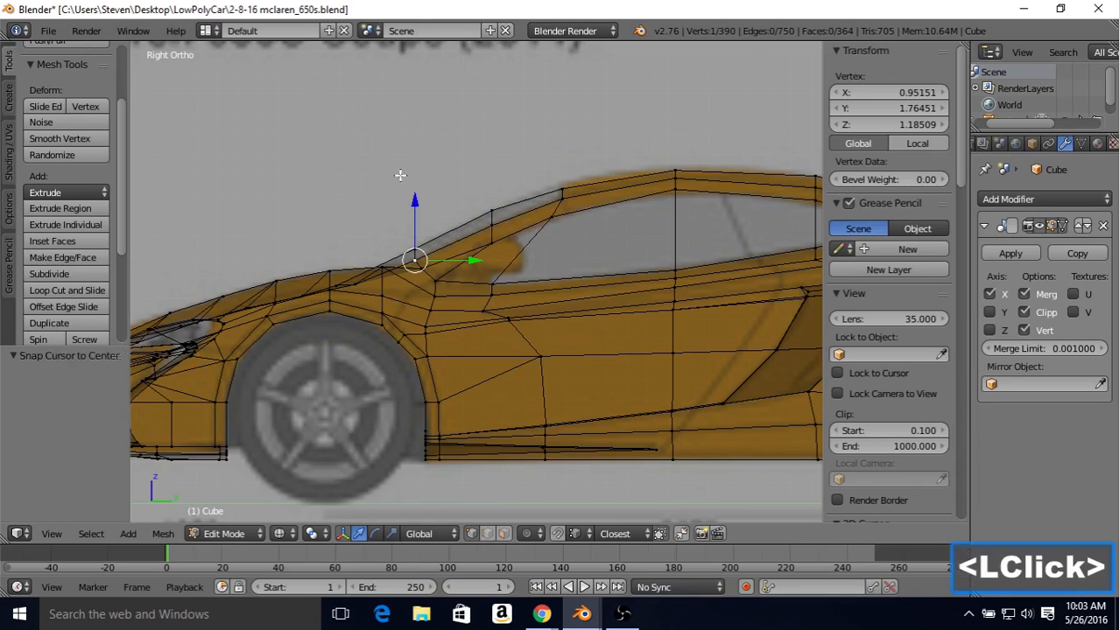
mouse_move(333, 263)
shift+middle_down()
mouse_move(539, 215)
mouse_move(463, 215)
mouse_move(333, 263)
shift+middle_up()
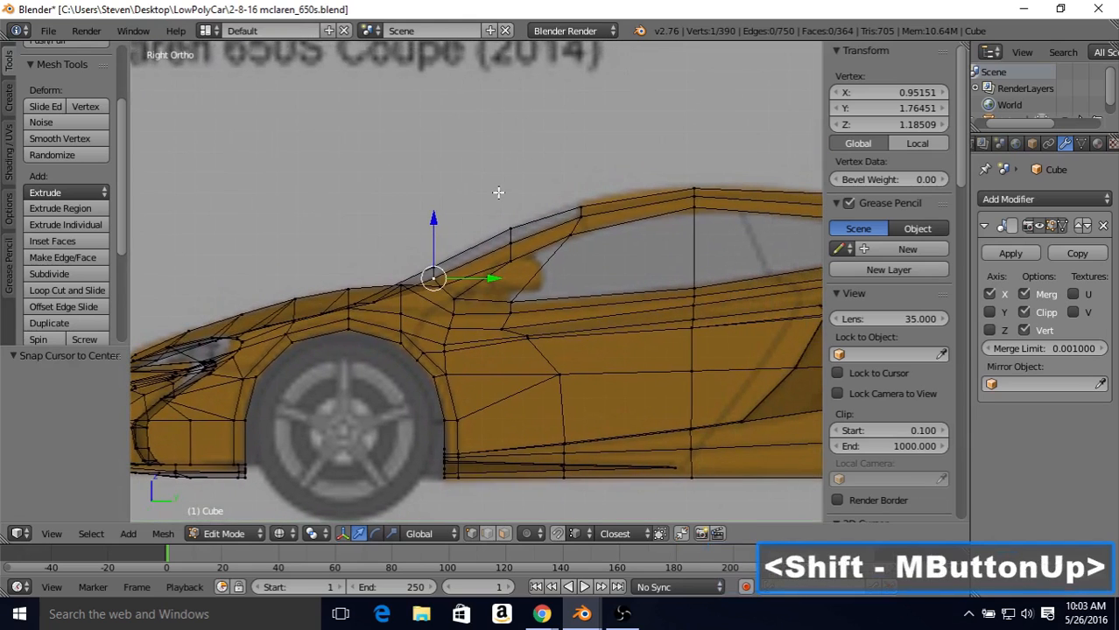
Step: Merge the vertex just below the windshield pillar's base into the pillar-base vertex, using At Last
key(z)
key(Tab)
mouse_move(485, 218)
middle_down()
mouse_move(515, 277)
mouse_move(607, 305)
mouse_move(609, 275)
mouse_move(559, 298)
middle_up()
key(Tab)
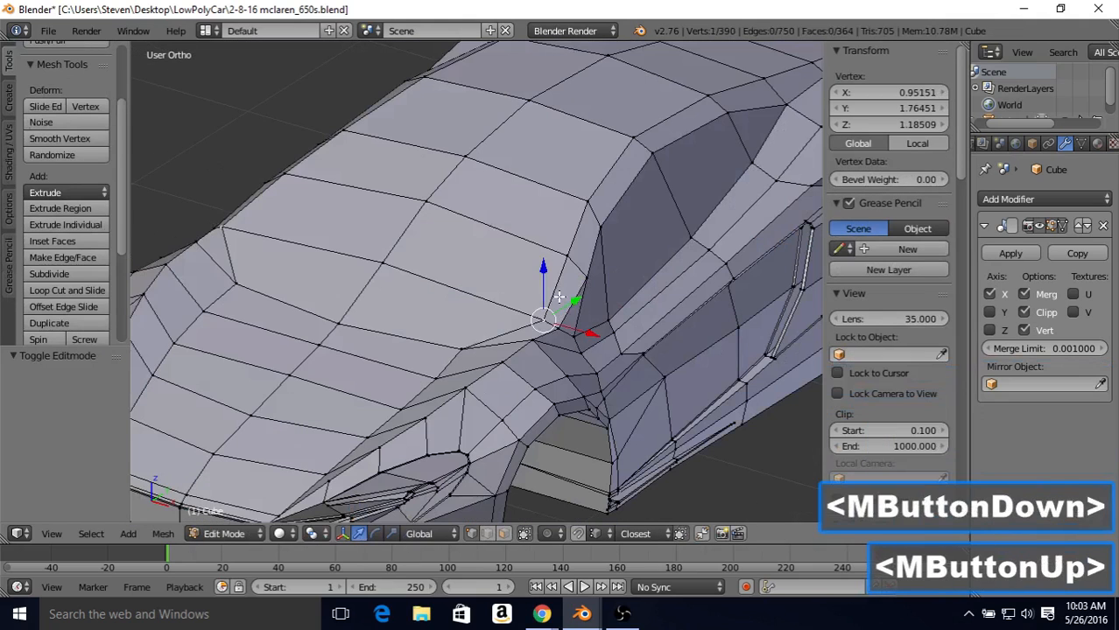
right_click(559, 328)
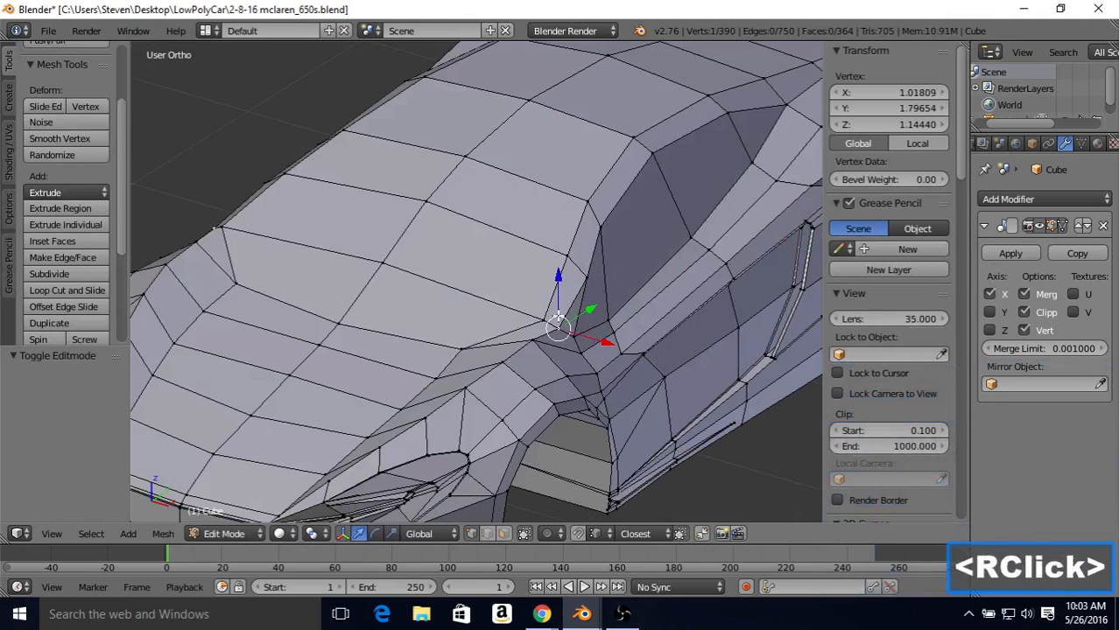
shift+right_click(541, 323)
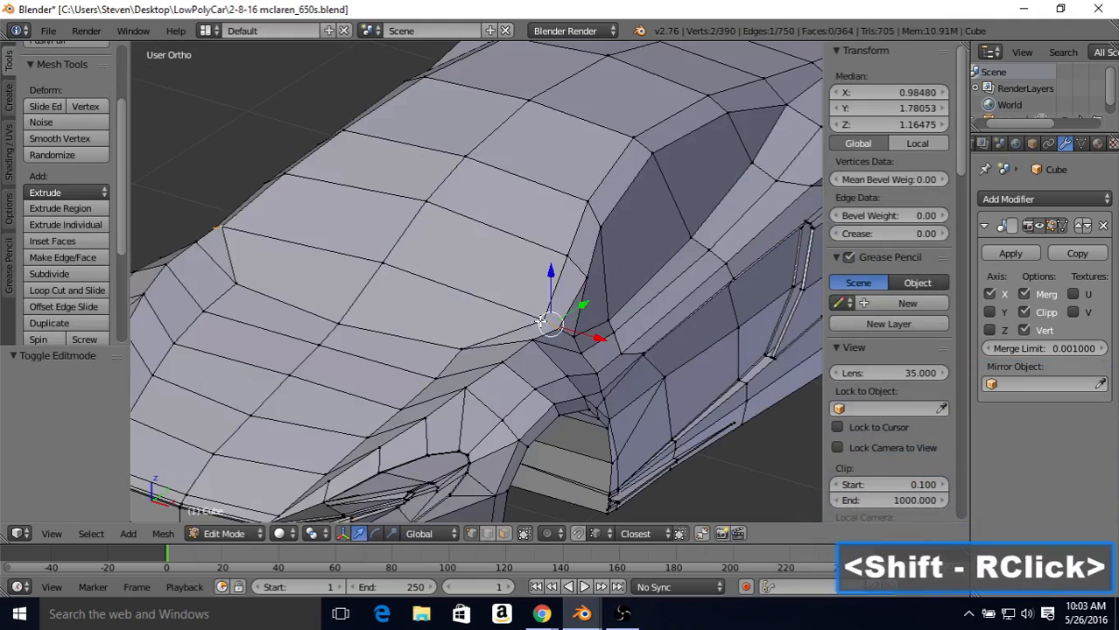
key(alt+m)
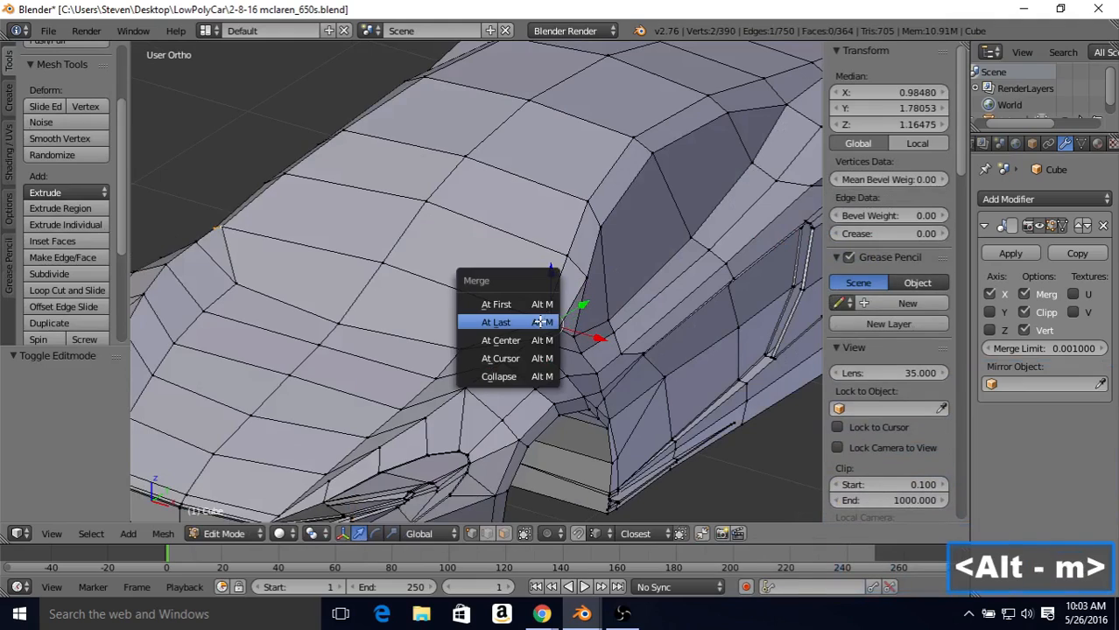
click(542, 323)
Step: Dissolve the diagonal edge running from the windshield pillar's base up to the pillar's lower side vertex
middle_drag(543, 297, 496, 449)
click(490, 532)
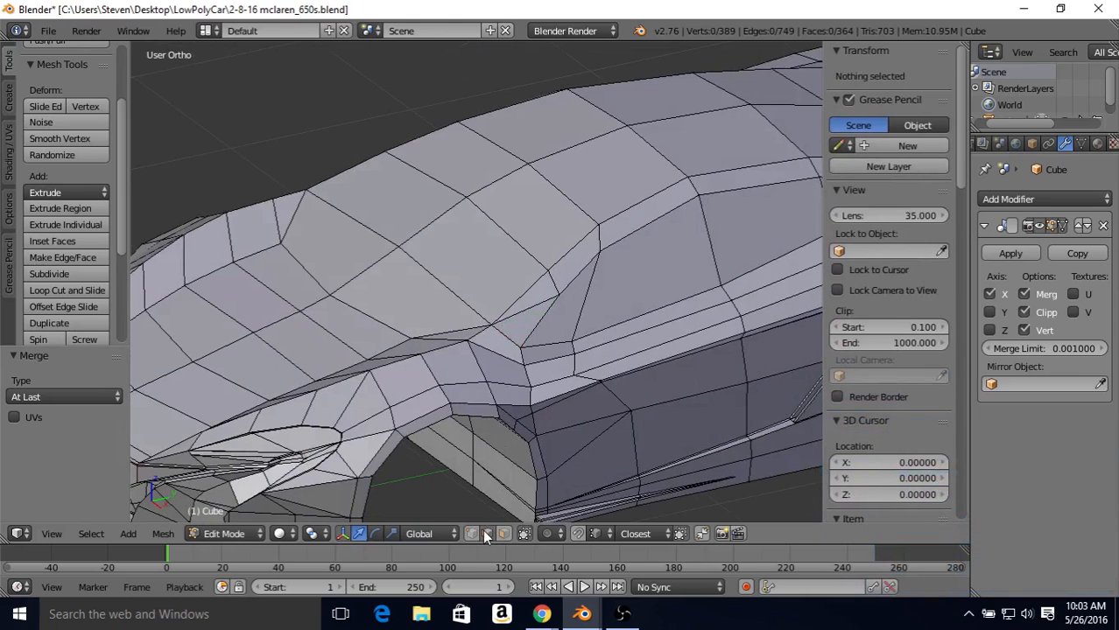
right_click(525, 316)
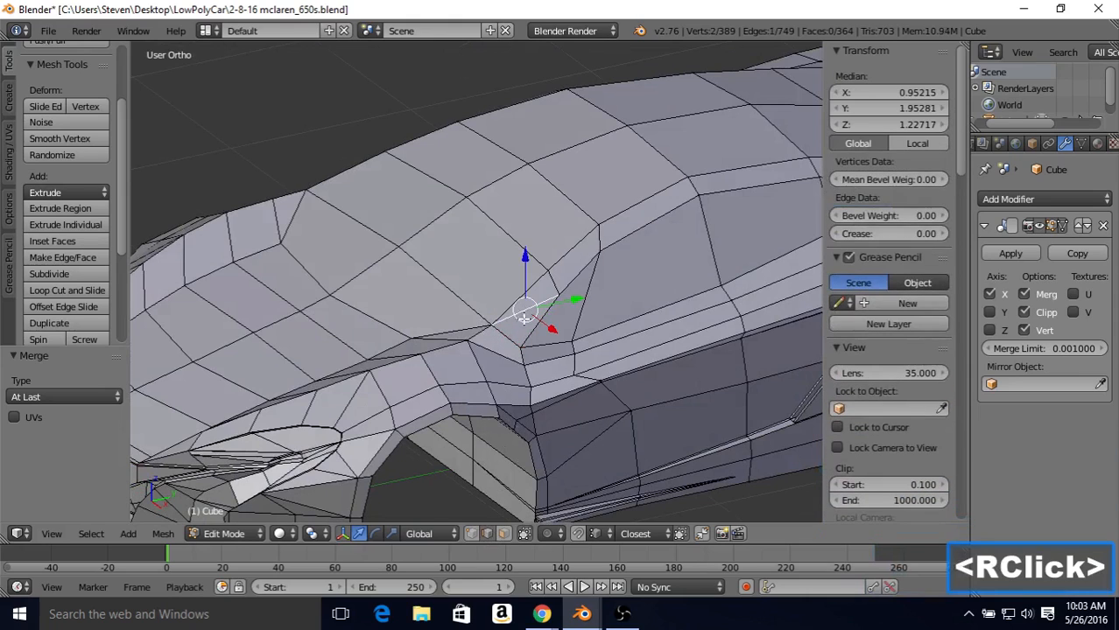
key(Delete)
click(498, 348)
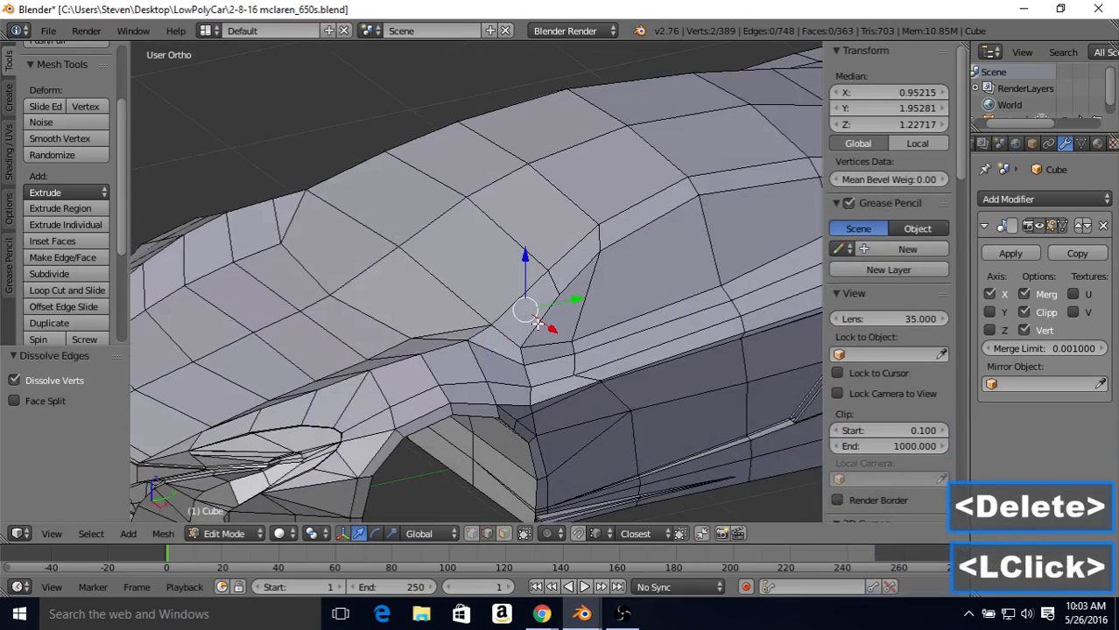
key(Tab)
middle_drag(600, 285, 535, 302)
key(Tab)
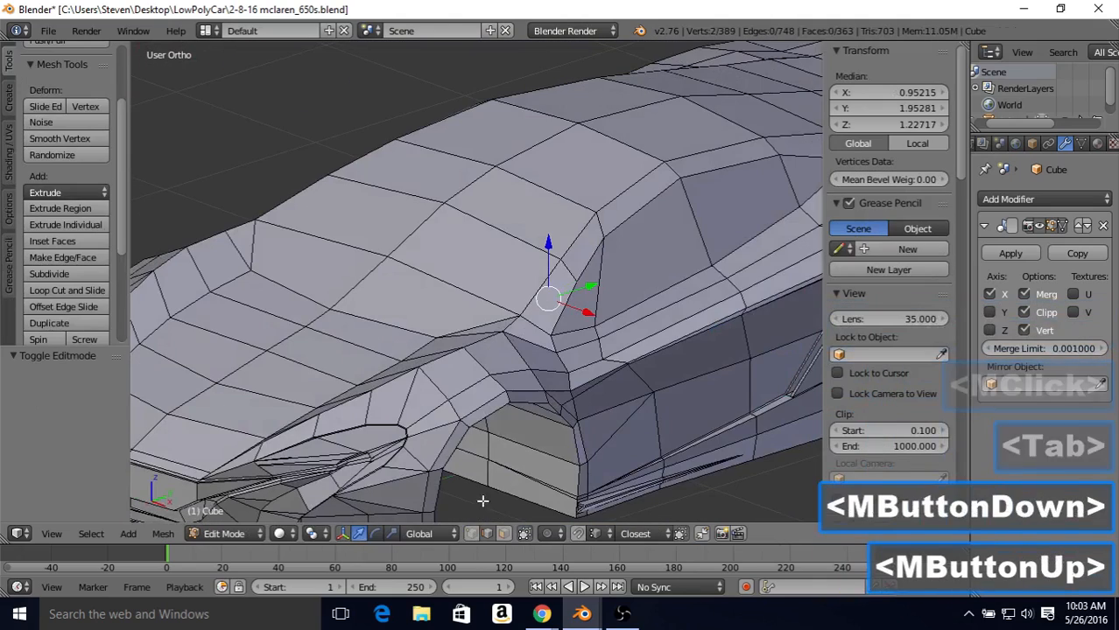
Step: In top view, move the fender vertex beside the windshield pillar's base to X 1.15042 and Y 1.78496
click(630, 343)
middle_click(609, 350)
key(7)
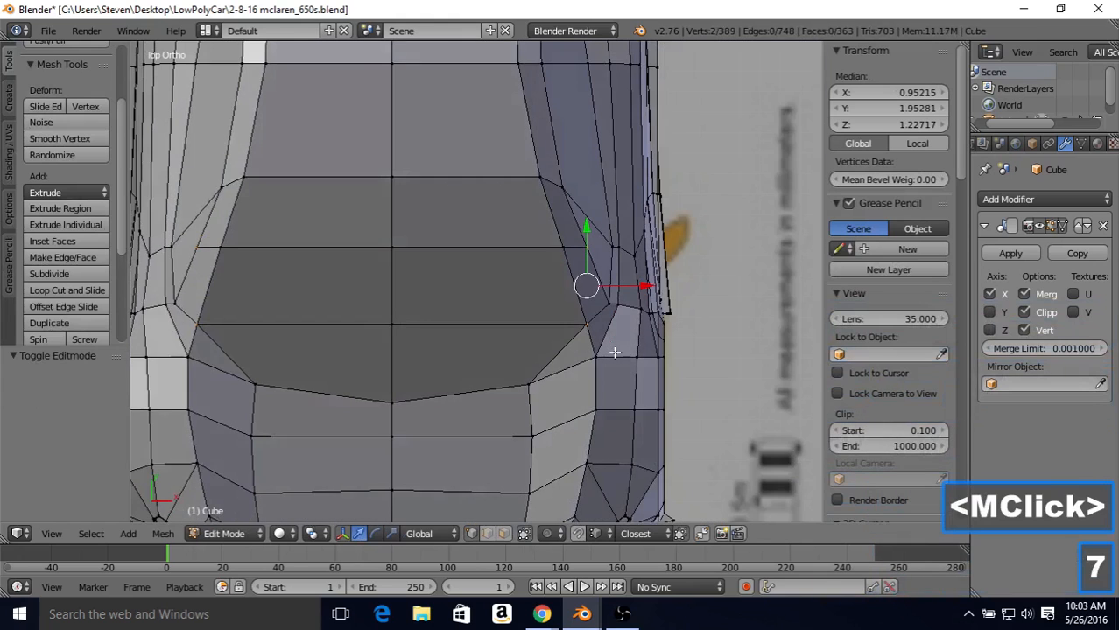
key(Tab)
key(Tab)
key(z)
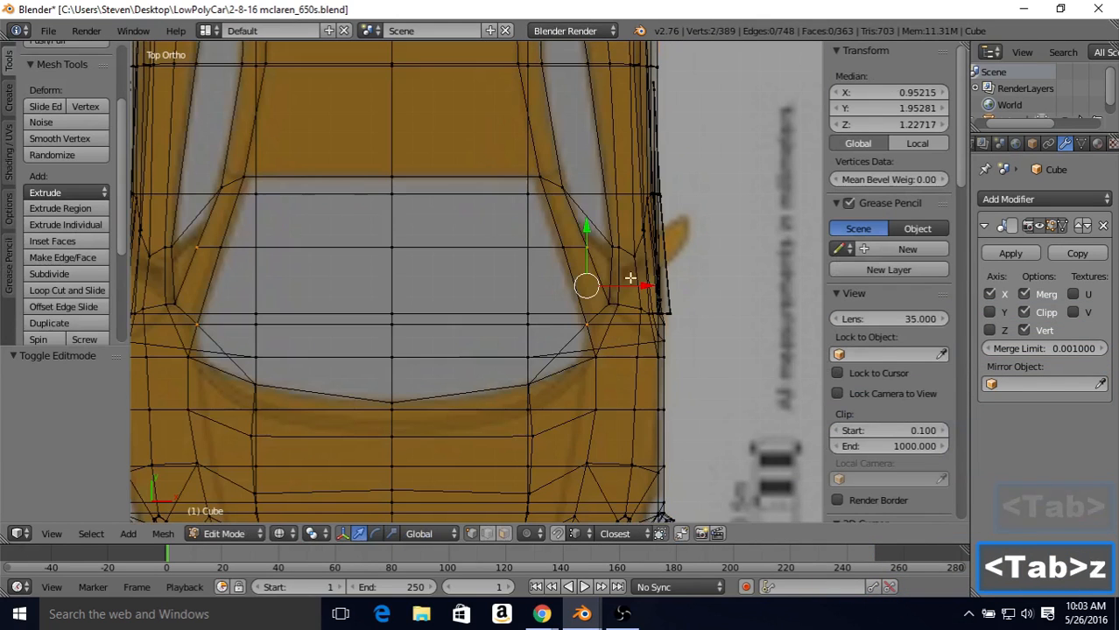
shift+middle_drag(633, 264, 532, 260)
key(z)
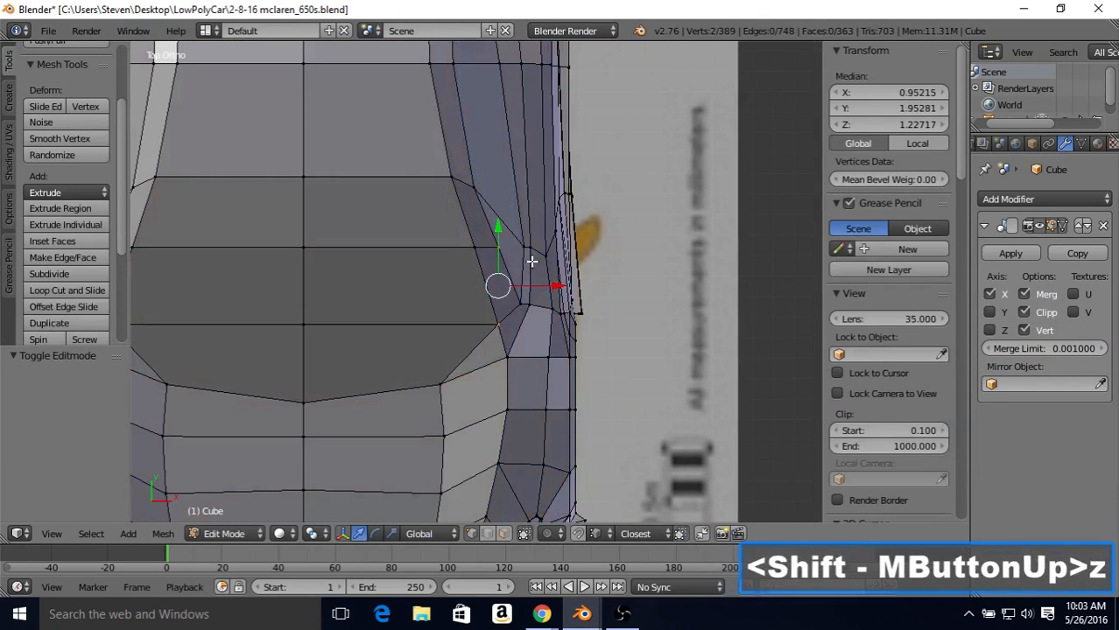
key(z)
right_click(531, 296)
drag(534, 241, 537, 271)
drag(567, 320, 578, 320)
drag(540, 267, 542, 272)
drag(597, 321, 595, 321)
key(Tab)
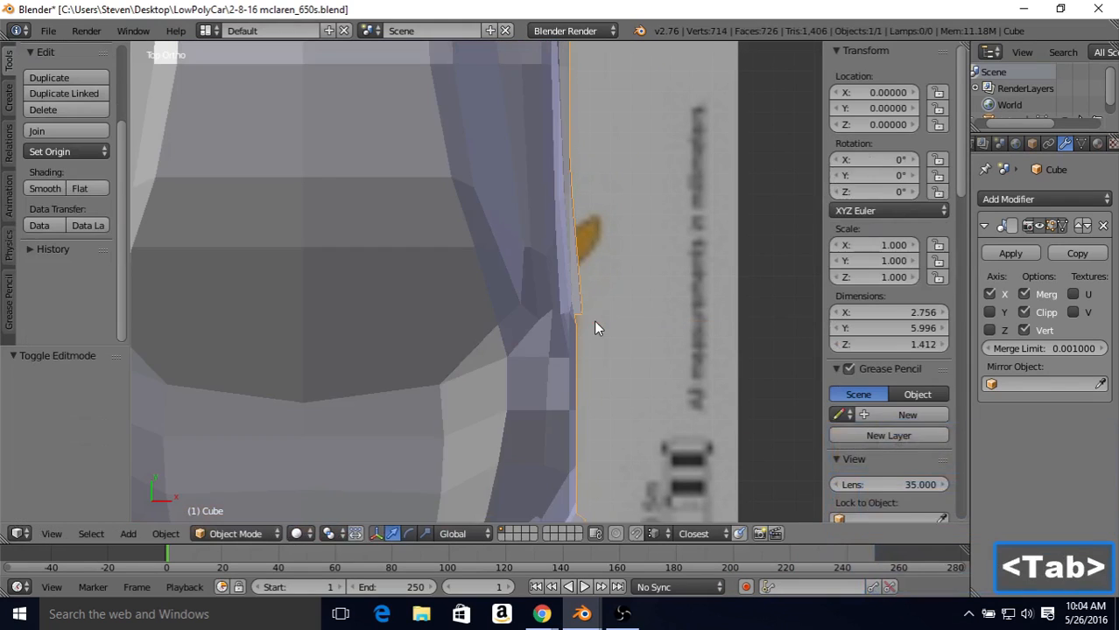
key(Tab)
key(z)
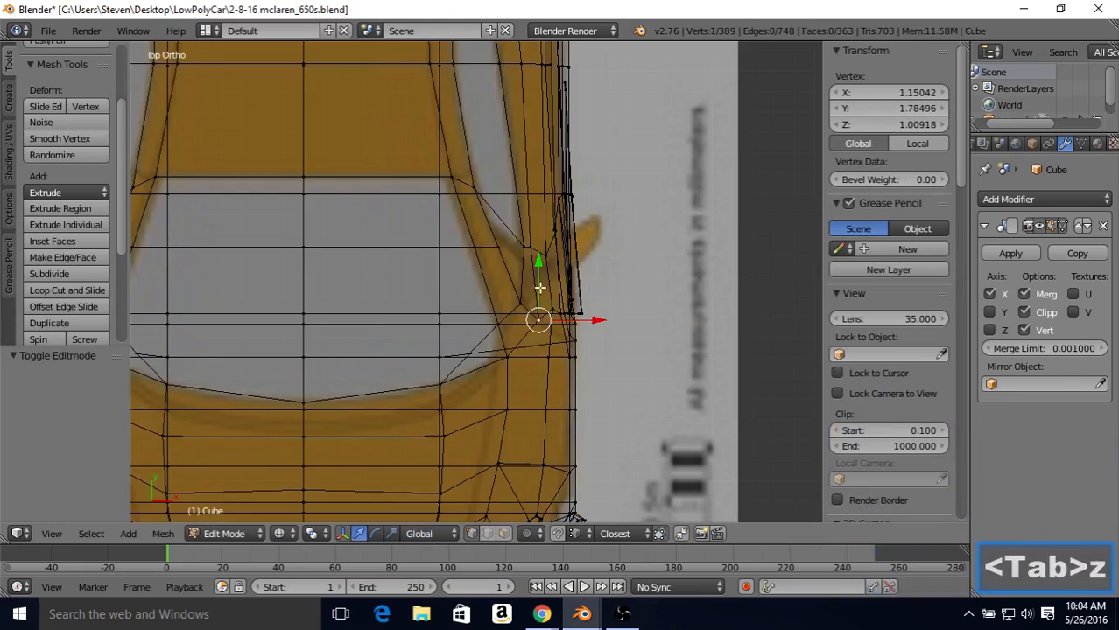
Step: Examine the side-window corner against the top blueprint and the pillar base and hood in an angled shaded view
right_click(524, 244)
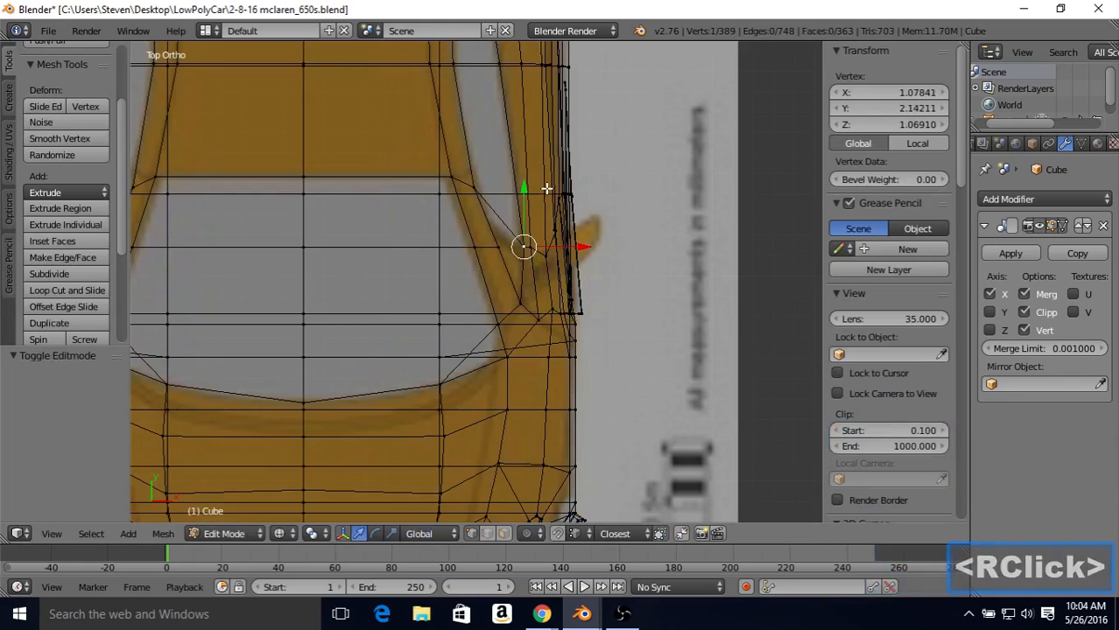
shift+middle_drag(544, 192, 549, 423)
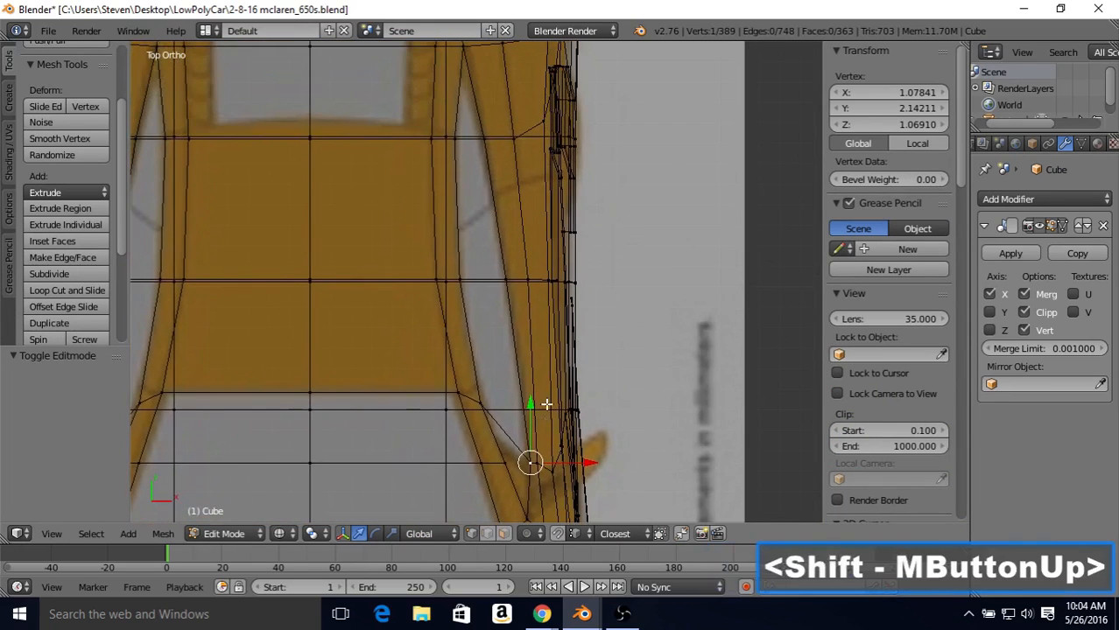
shift+middle_drag(510, 293, 516, 156)
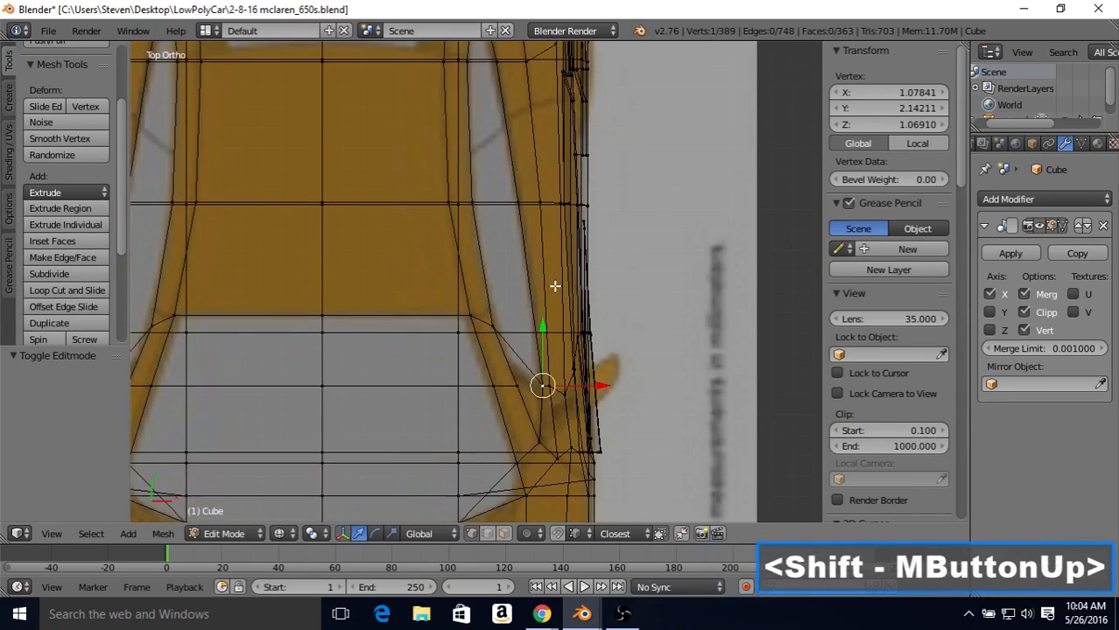
shift+middle_drag(554, 286, 559, 190)
key(z)
mouse_move(574, 267)
middle_down()
mouse_move(562, 198)
mouse_move(541, 233)
mouse_move(556, 177)
mouse_move(483, 174)
mouse_move(391, 226)
mouse_move(527, 220)
middle_up()
key(Tab)
mouse_move(375, 305)
middle_down()
mouse_move(394, 317)
mouse_move(492, 263)
mouse_move(595, 281)
middle_up()
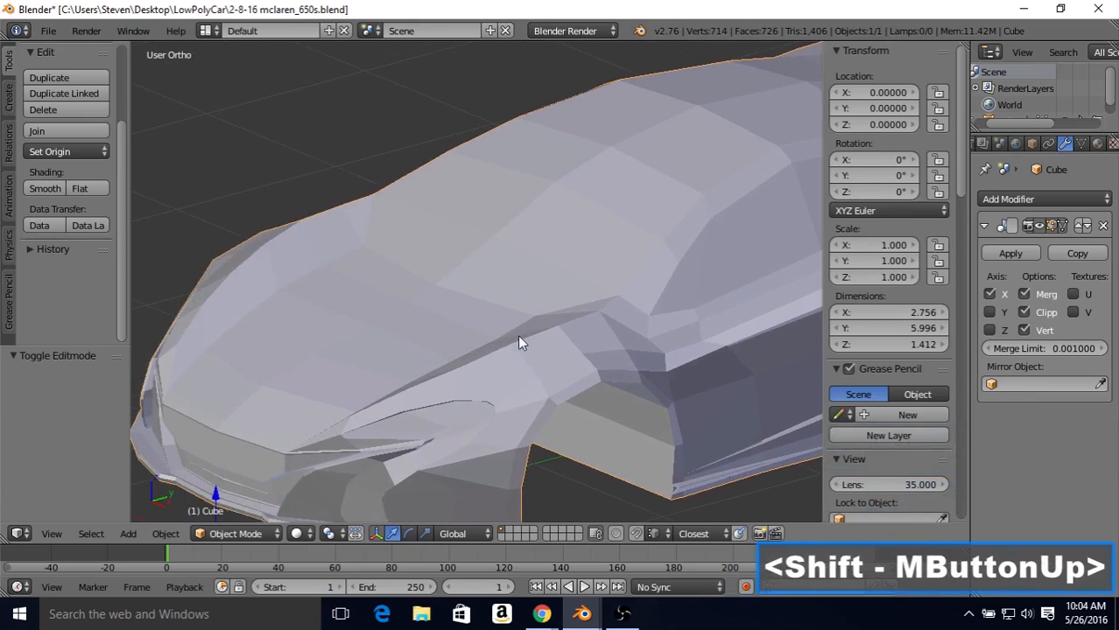
middle_drag(482, 357, 650, 299)
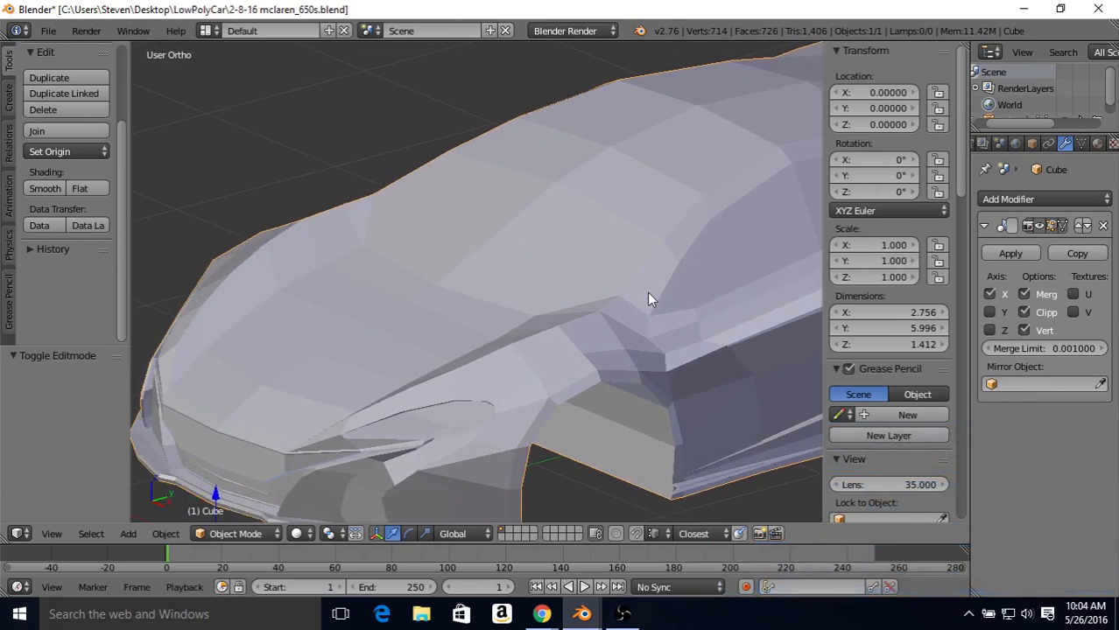
Step: Raise the vertex at the base of the windshield pillar along Z to 1.21471
key(Tab)
right_click(615, 291)
drag(618, 243, 617, 244)
key(Tab)
middle_drag(599, 272, 758, 229)
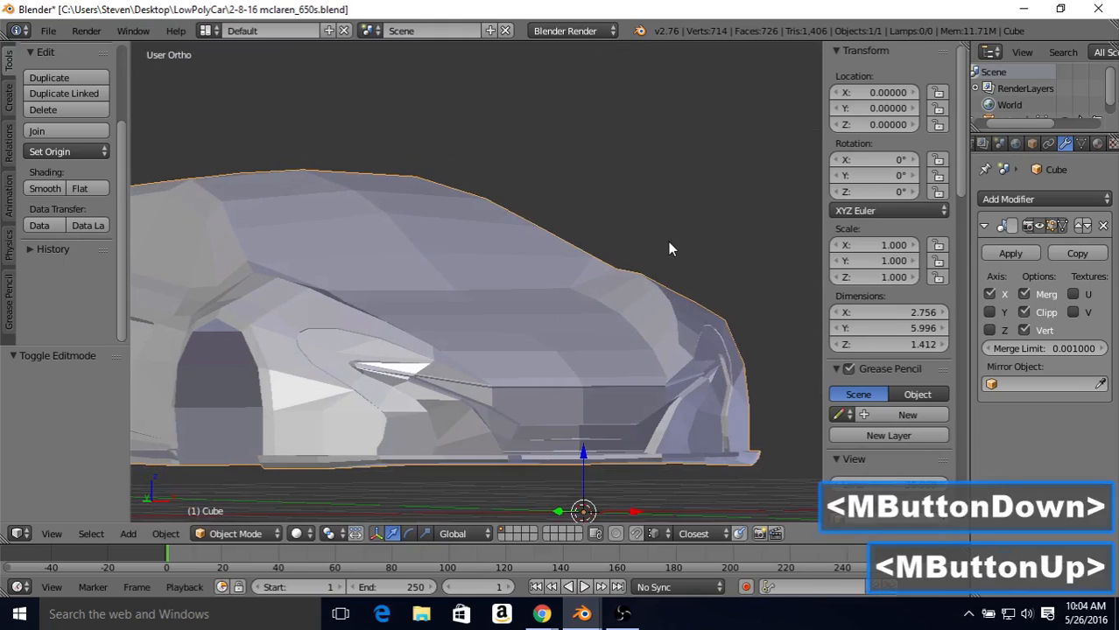
middle_drag(670, 245, 596, 268)
key(Tab)
drag(640, 207, 641, 207)
key(Tab)
middle_drag(617, 213, 537, 243)
key(Tab)
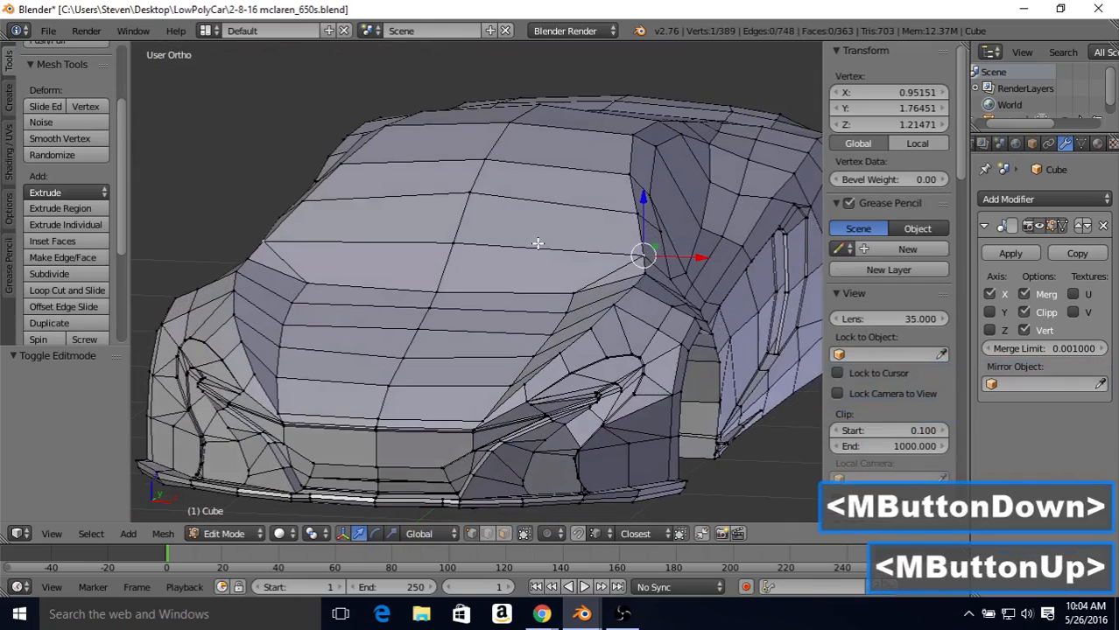
Step: In front view, raise the centre and corner vertices of the windshield's lower edge by 0.008 along Z
key(KP_1)
key(z)
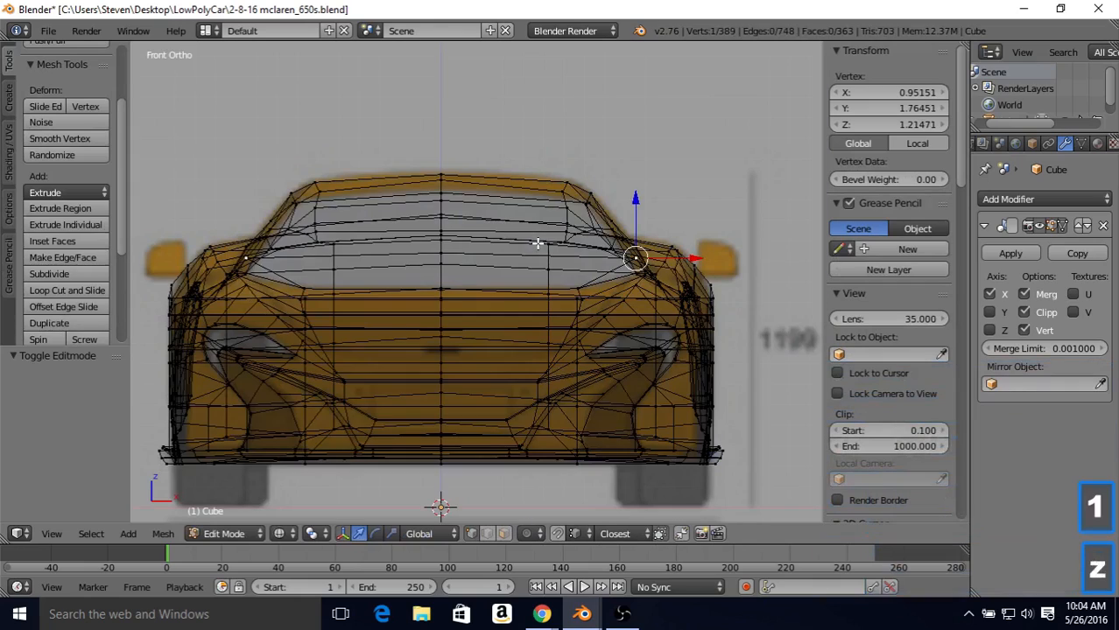
key(z)
shift+middle_drag(484, 236, 501, 263)
right_click(451, 291)
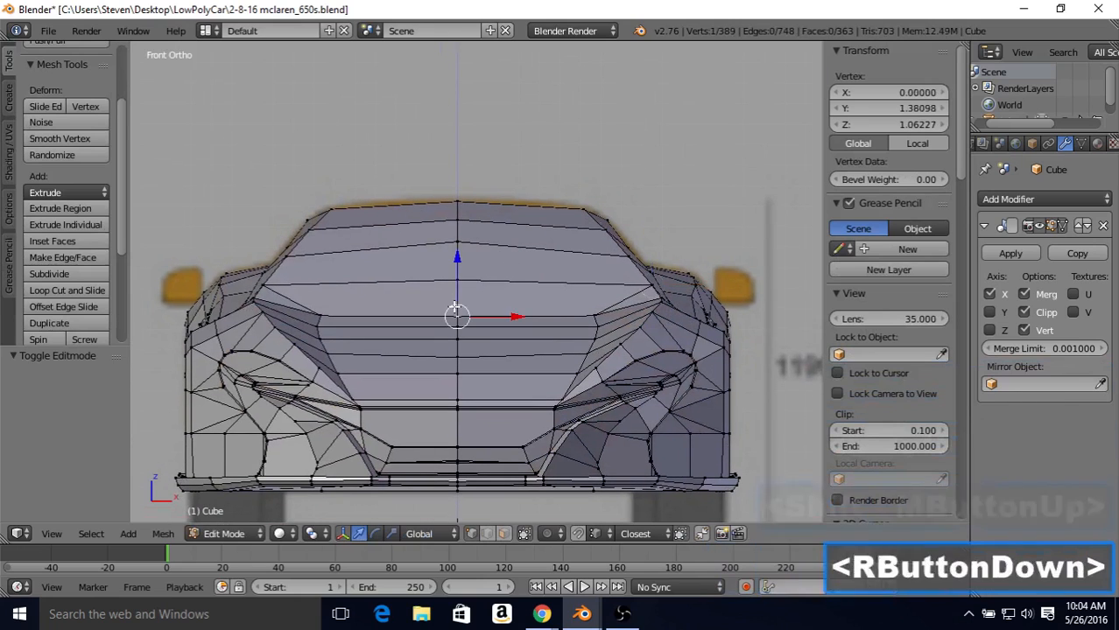
shift+right_click(575, 303)
key(z)
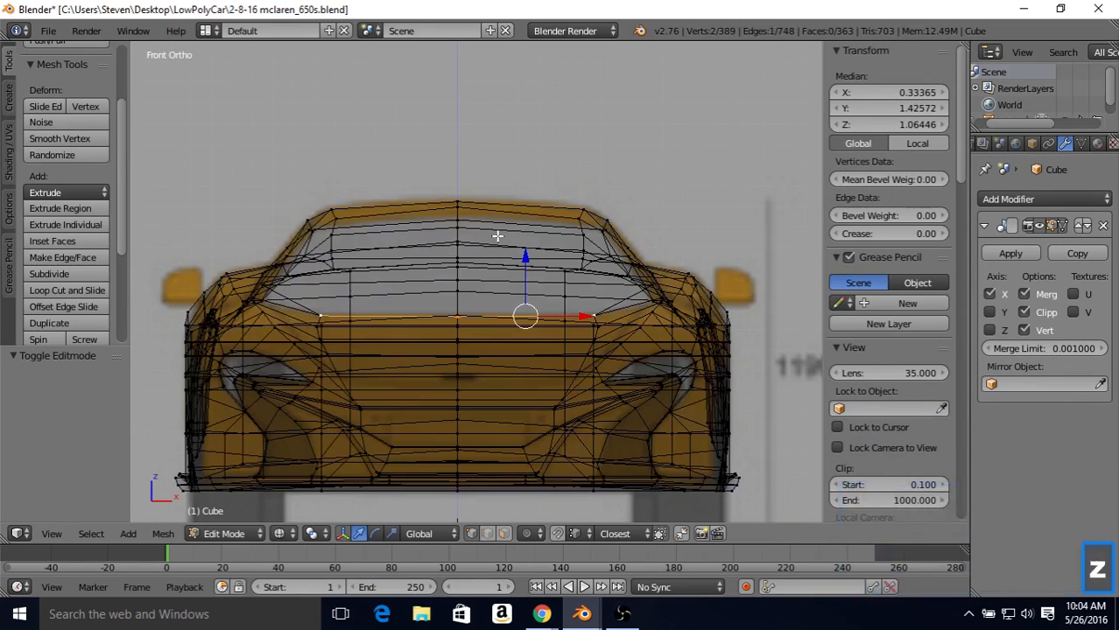
drag(521, 251, 526, 253)
key(z)
Step: Raise the three vertices along the hood's side crease just ahead of the windshield corner by 0.009 along Z
middle_drag(523, 262, 411, 295)
right_click(321, 303)
shift+right_click(283, 330)
shift+right_click(257, 357)
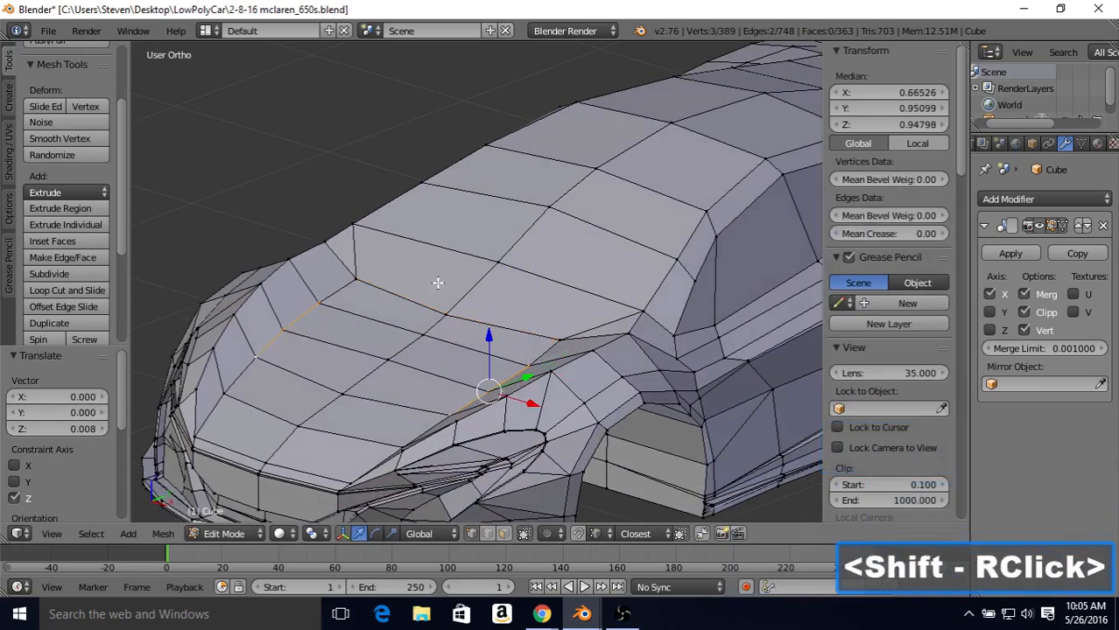
shift+middle_drag(462, 267, 509, 267)
drag(512, 315, 512, 359)
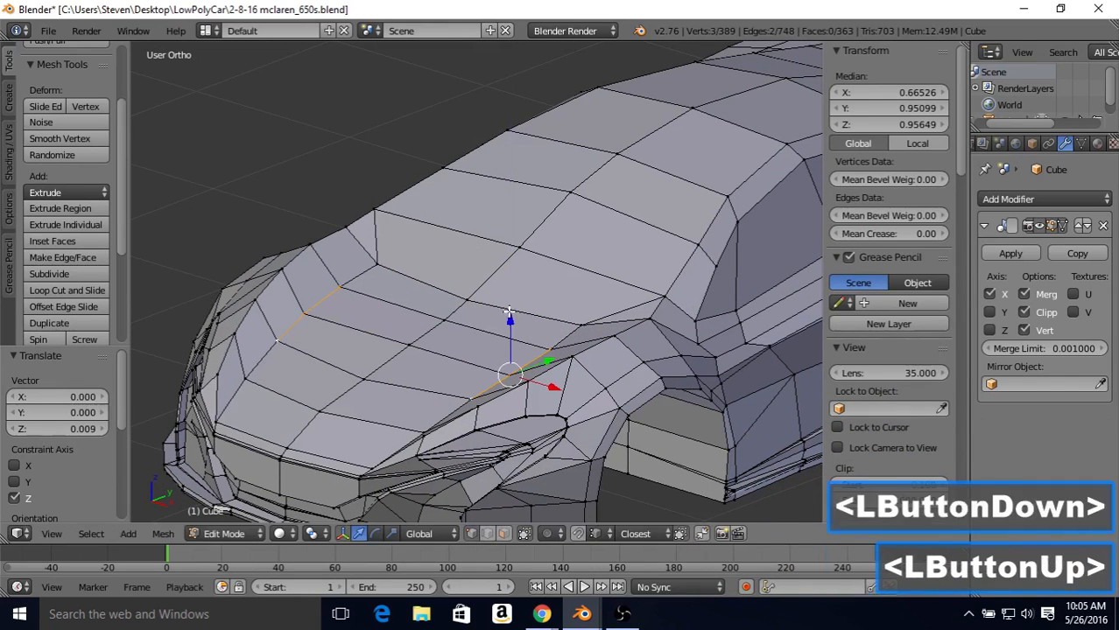
middle_click(473, 270)
key(Tab)
middle_drag(473, 269, 360, 297)
key(Tab)
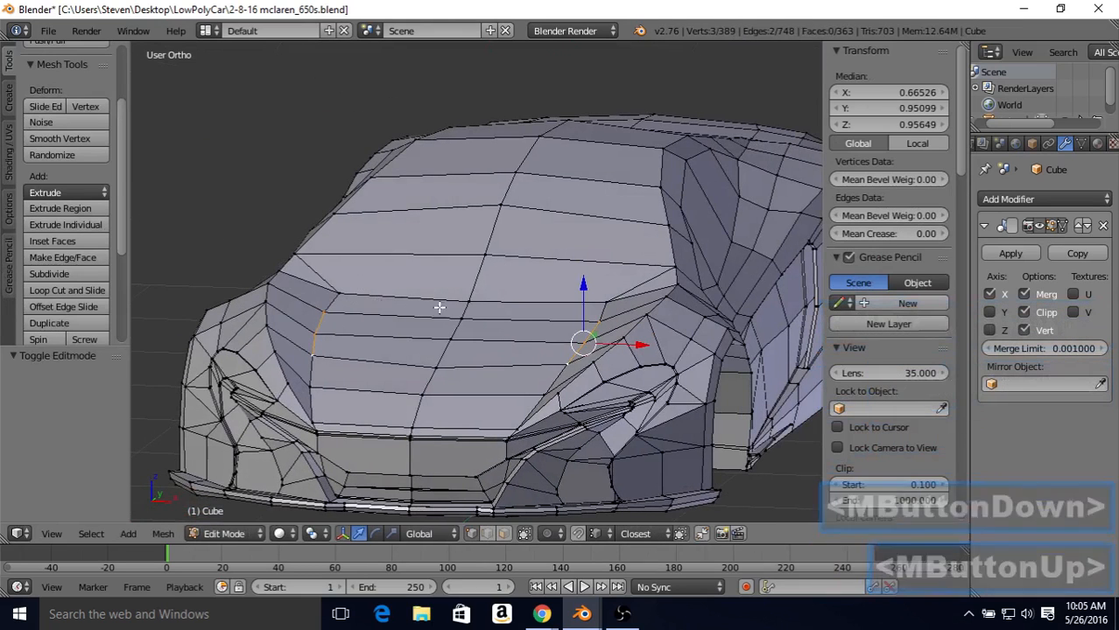
Step: Snap the three hood centreline vertices ahead of the windshield along Z to the heights of their matching side-crease vertices
right_click(487, 303)
drag(462, 263, 324, 311)
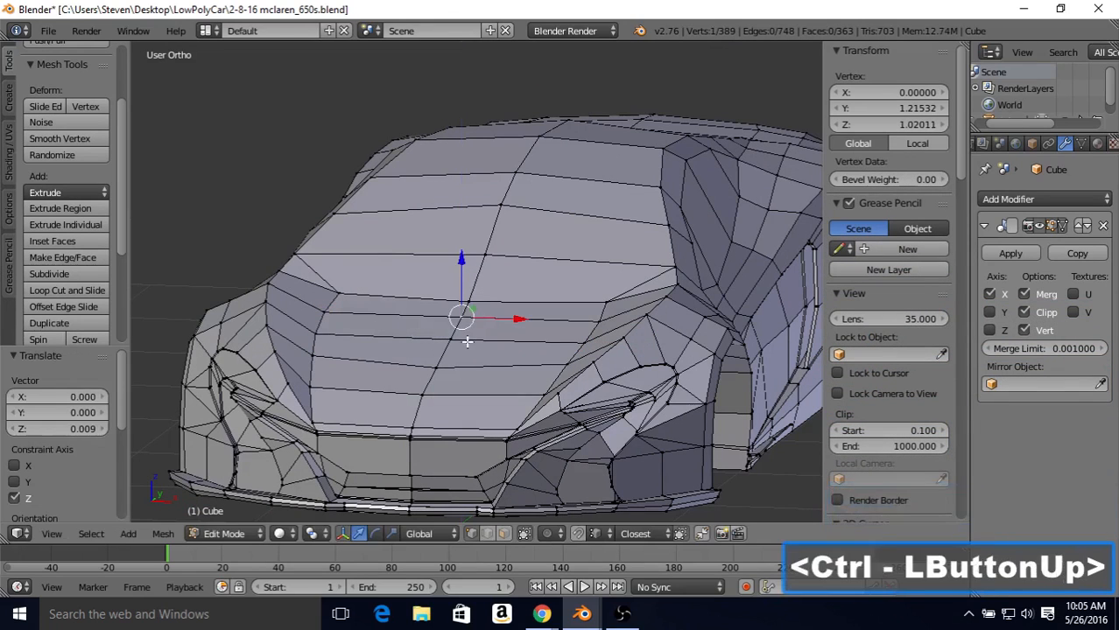
right_click(461, 339)
drag(451, 285, 325, 328)
right_click(436, 368)
drag(436, 314, 438, 278)
drag(434, 287, 430, 287)
drag(428, 278, 309, 350)
key(Tab)
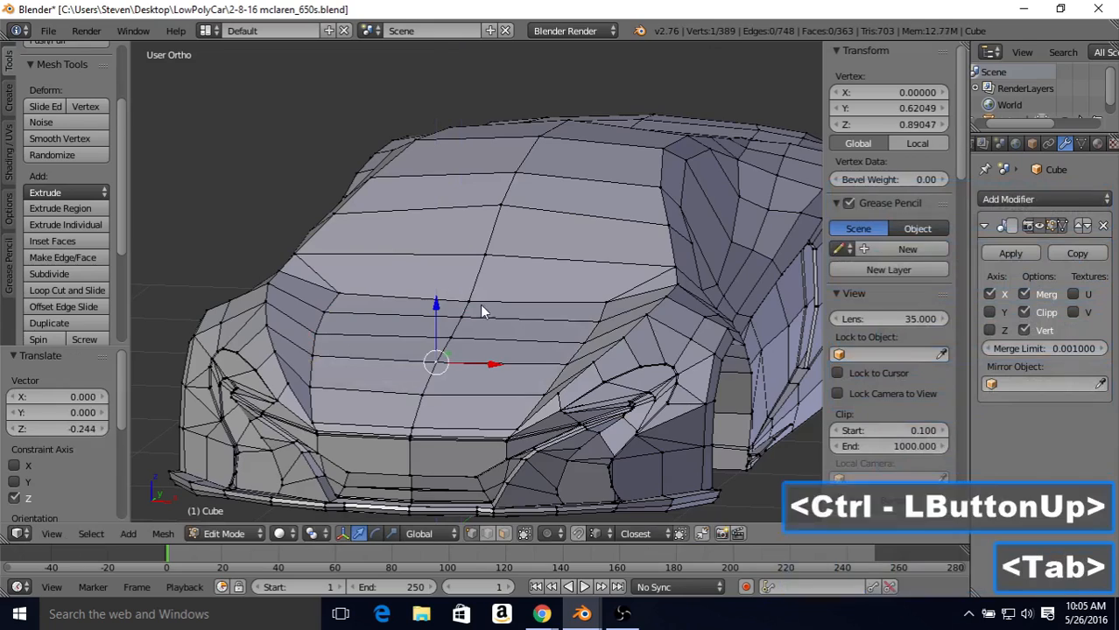
Step: Raise the hood's side vertex near the nose along Z to 0.79260
scroll(481, 304, down, 2)
scroll(492, 291, up, 1)
key(Tab)
key(Tab)
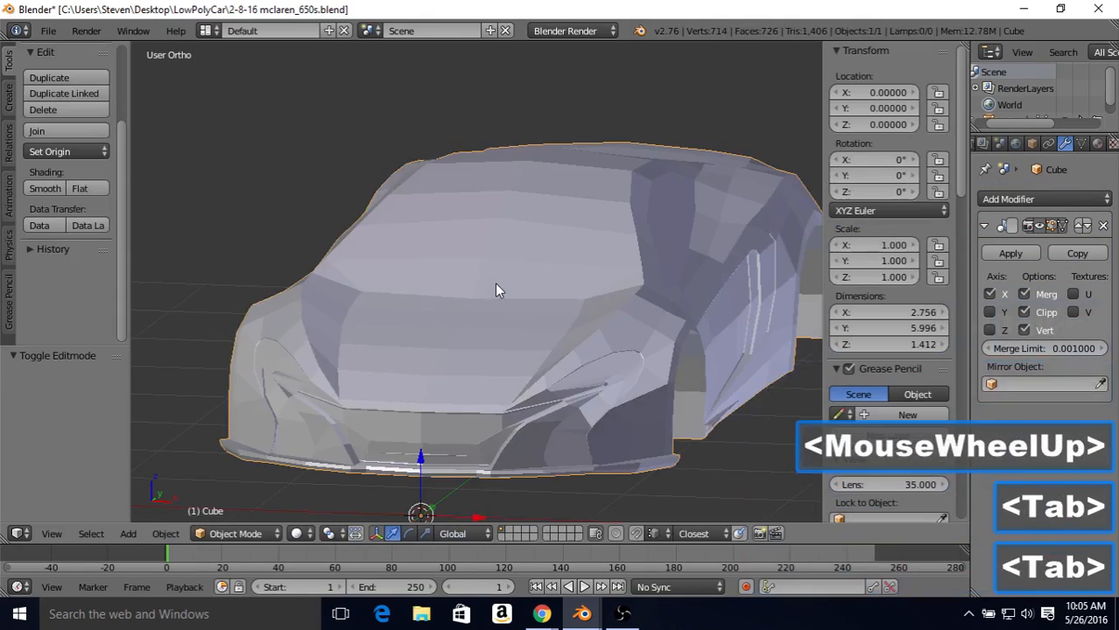
middle_drag(494, 282, 362, 300)
key(Tab)
right_click(298, 318)
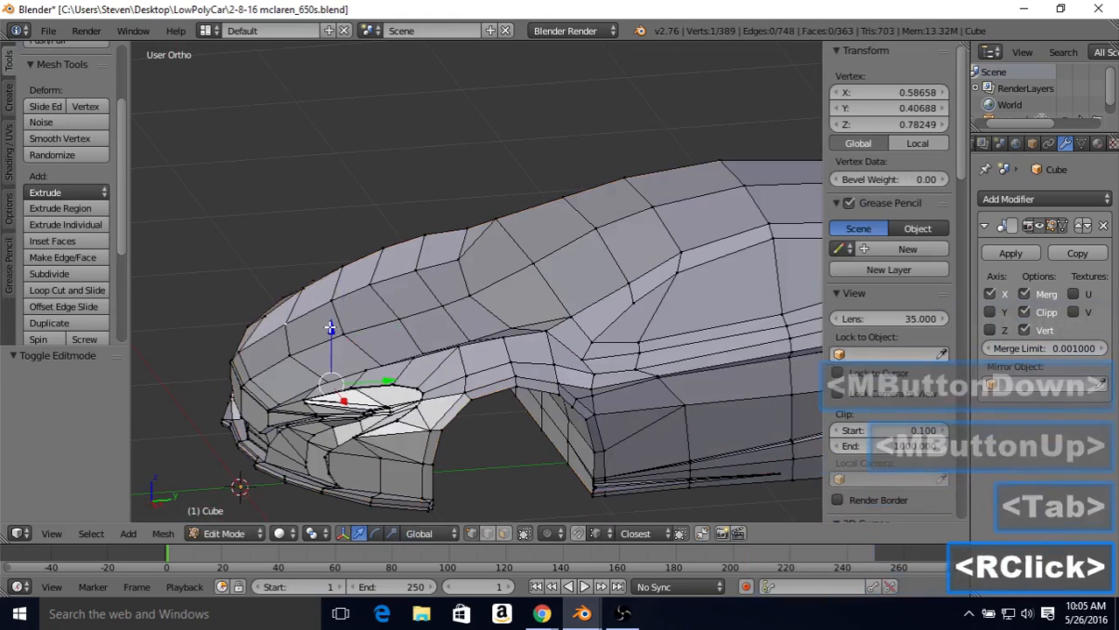
click(329, 324)
key(Tab)
middle_drag(336, 316, 347, 275)
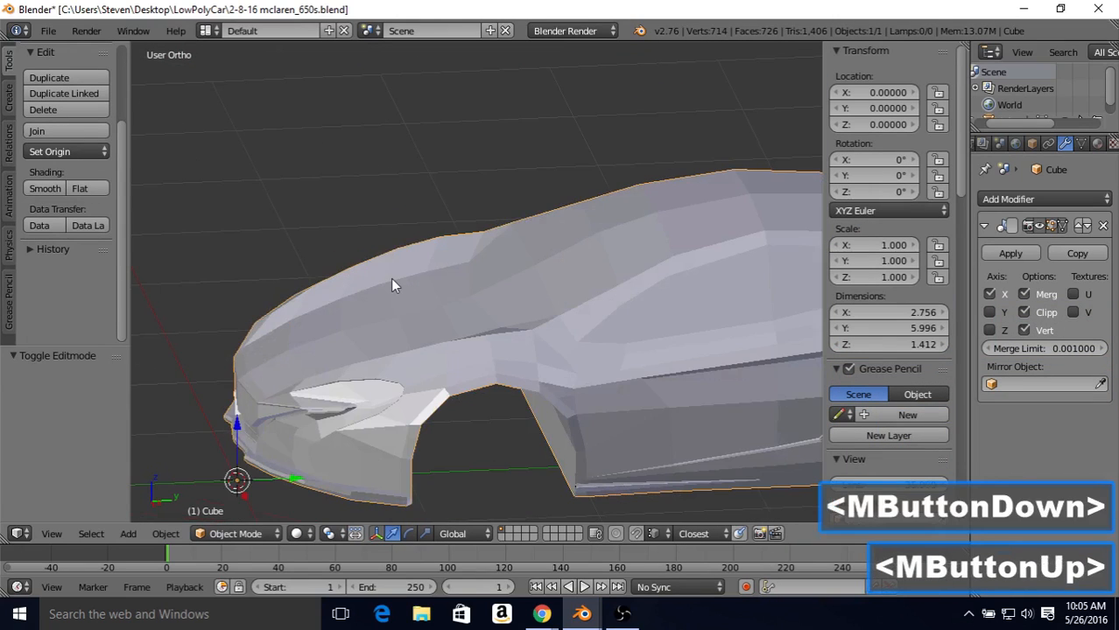
Step: In right view, lower the side window's front edge vertex along Z to 1.25724 and check the next upper frame vertex against the blueprint
key(KP_3)
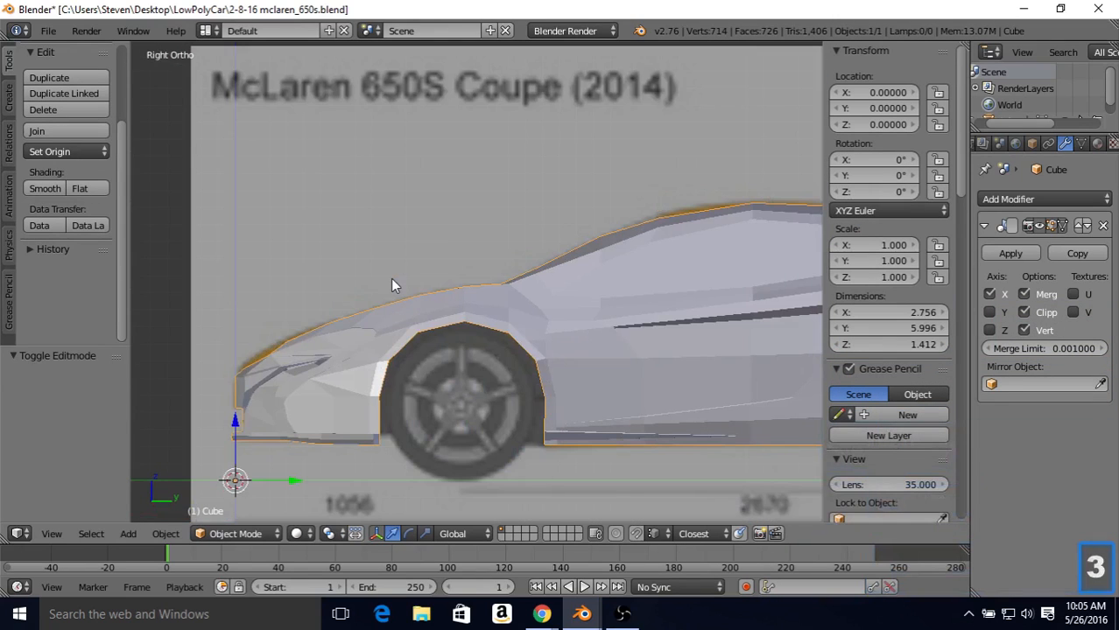
shift+middle_drag(532, 270, 496, 249)
key(Tab)
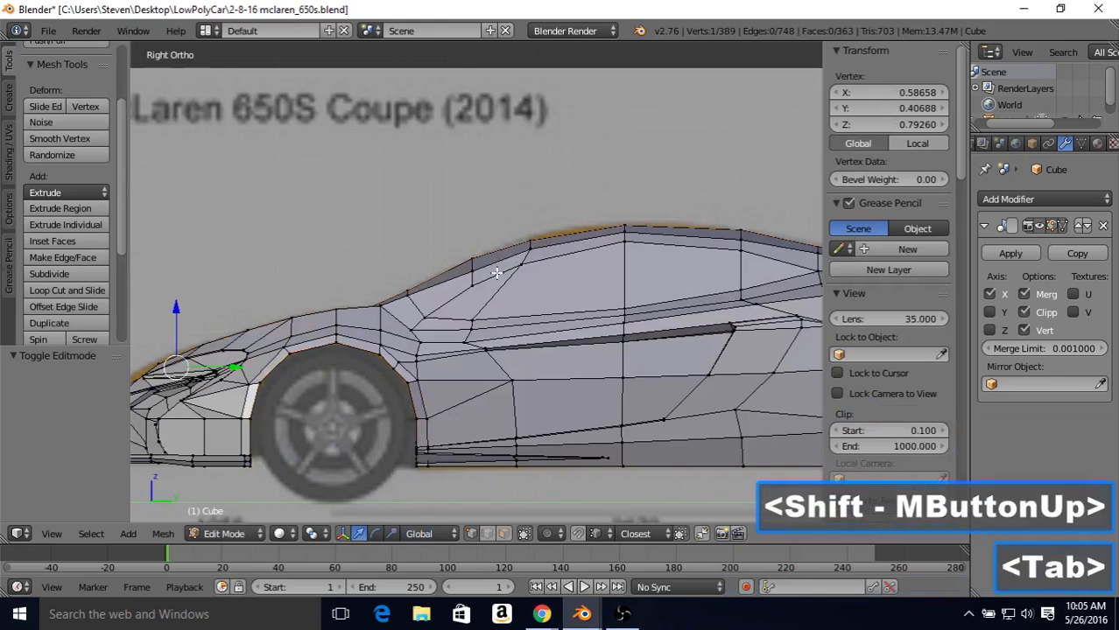
scroll(496, 274, up, 1)
key(z)
right_click(477, 282)
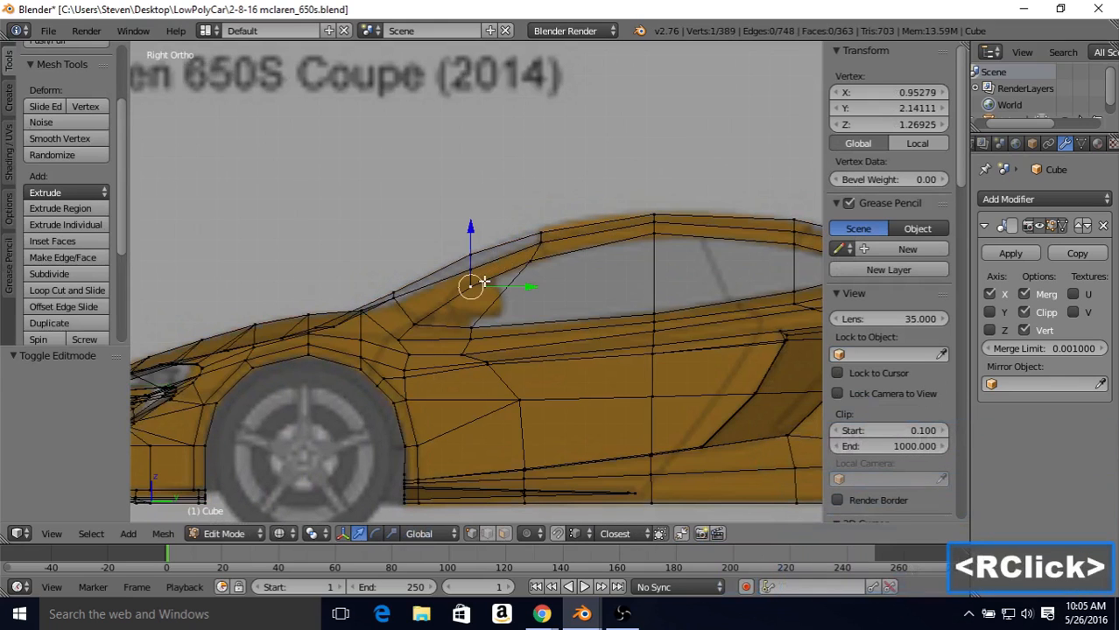
drag(475, 240, 533, 208)
right_click(531, 261)
right_click(667, 196)
drag(668, 194, 670, 196)
mouse_move(616, 264)
shift+middle_down()
mouse_move(574, 252)
mouse_move(535, 260)
mouse_move(483, 219)
mouse_move(419, 275)
mouse_move(472, 262)
mouse_move(457, 265)
shift+middle_up()
key(z)
key(Tab)
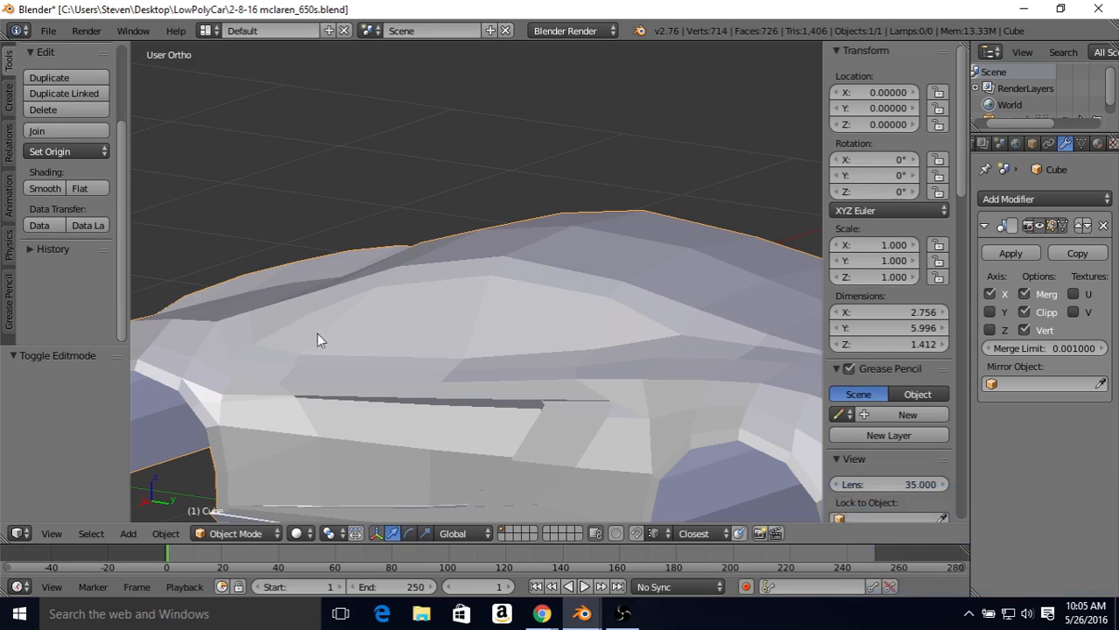
Step: Dissolve the diagonal edge crossing the front of the side window between its upper and lower borders
middle_drag(317, 340, 365, 361)
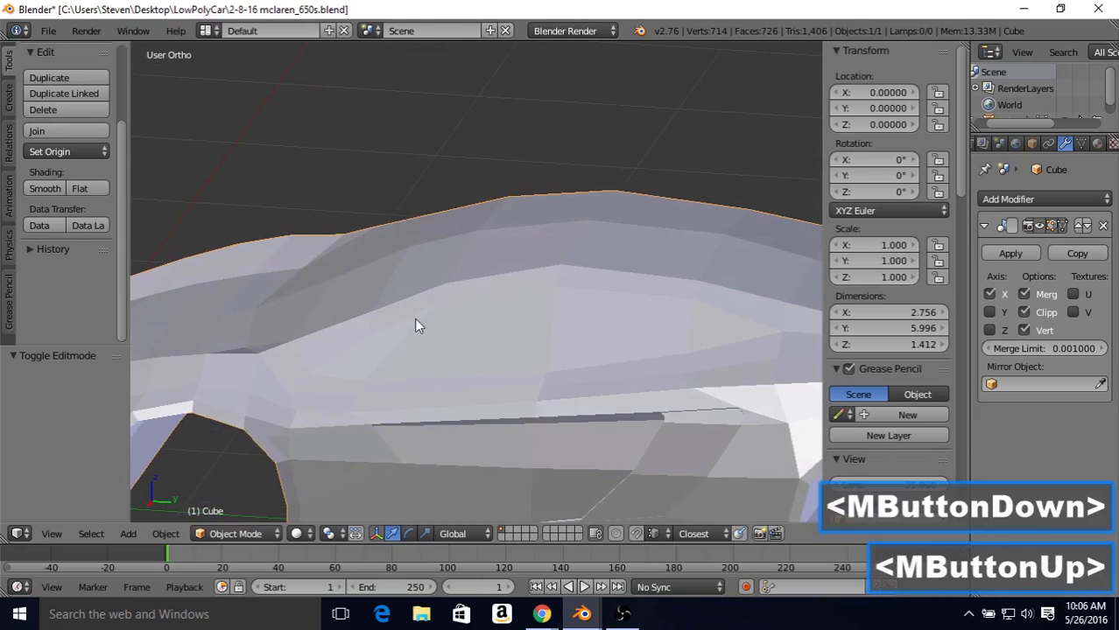
middle_drag(416, 320, 309, 284)
key(Tab)
click(518, 291)
key(Tab)
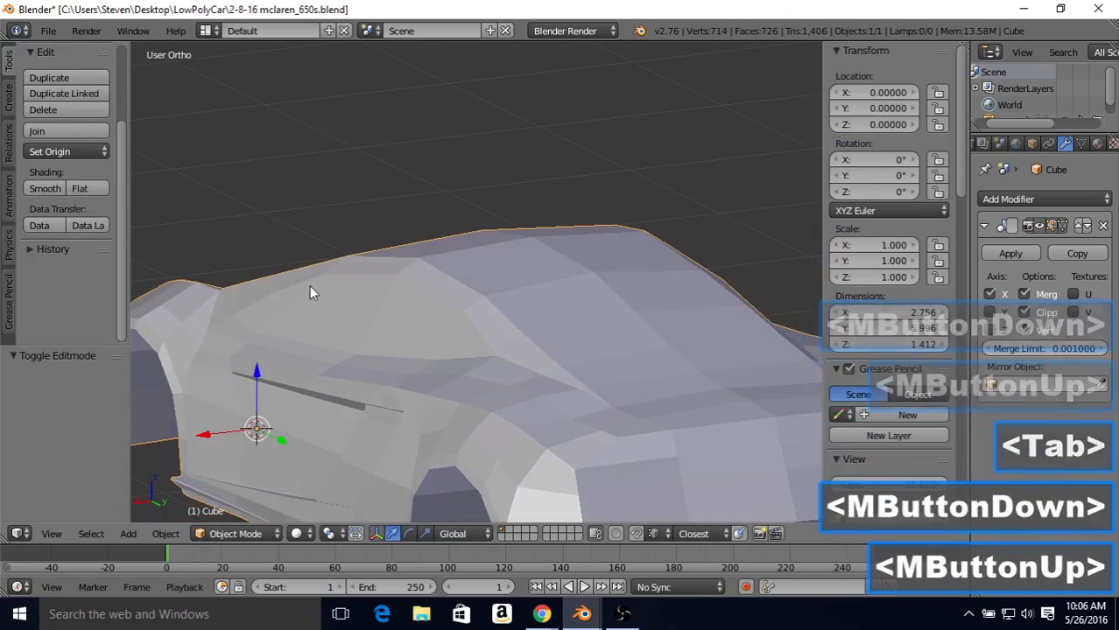
middle_drag(258, 331, 430, 316)
key(Tab)
middle_drag(494, 285, 520, 285)
right_click(410, 325)
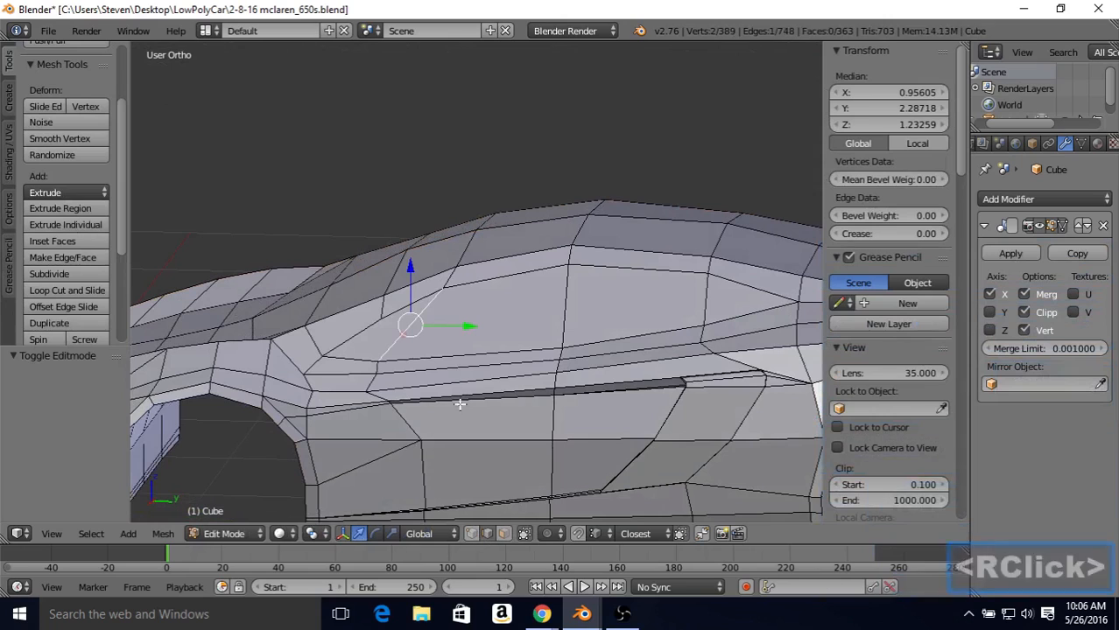
key(Delete)
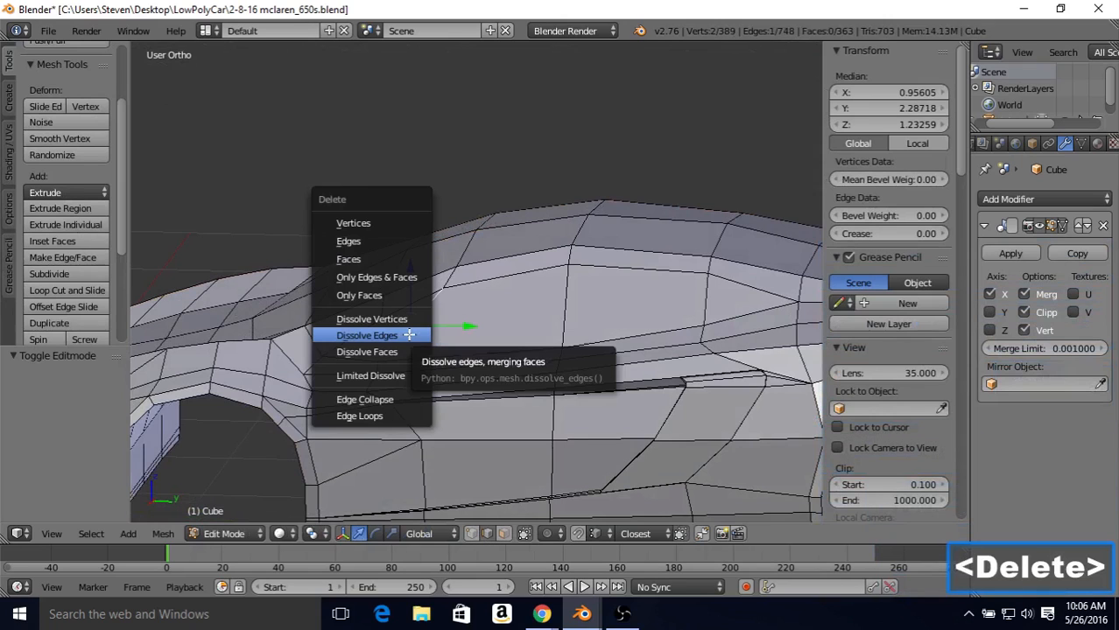
click(376, 337)
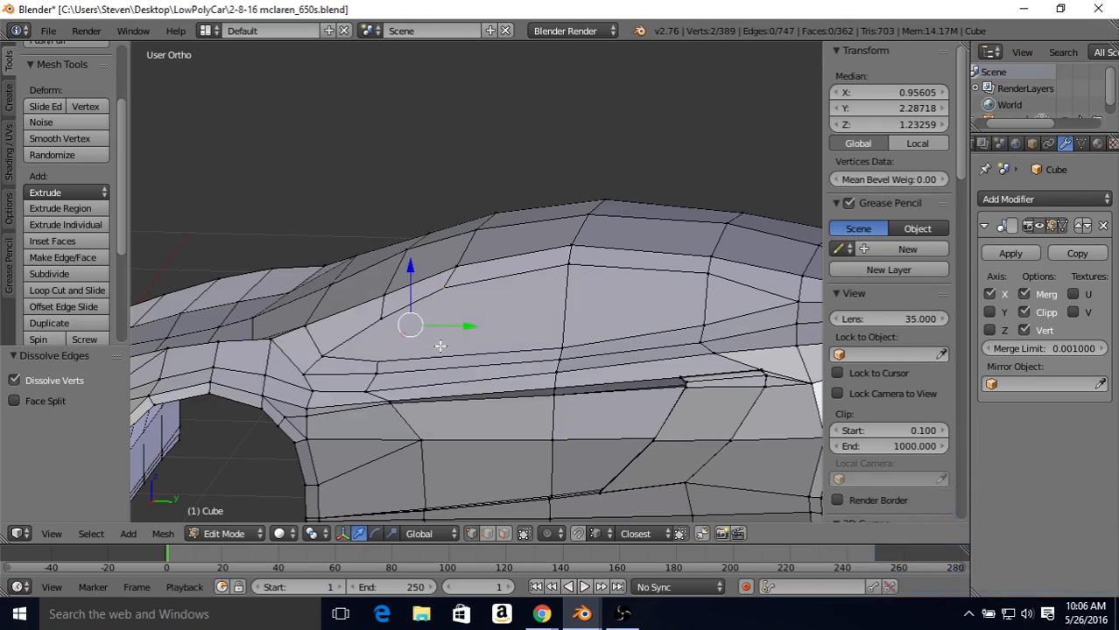
Step: Connect the side window's front edge vertex to the lower border vertex at mid-window, and inspect the body from several sides in Object Mode
right_click(377, 319)
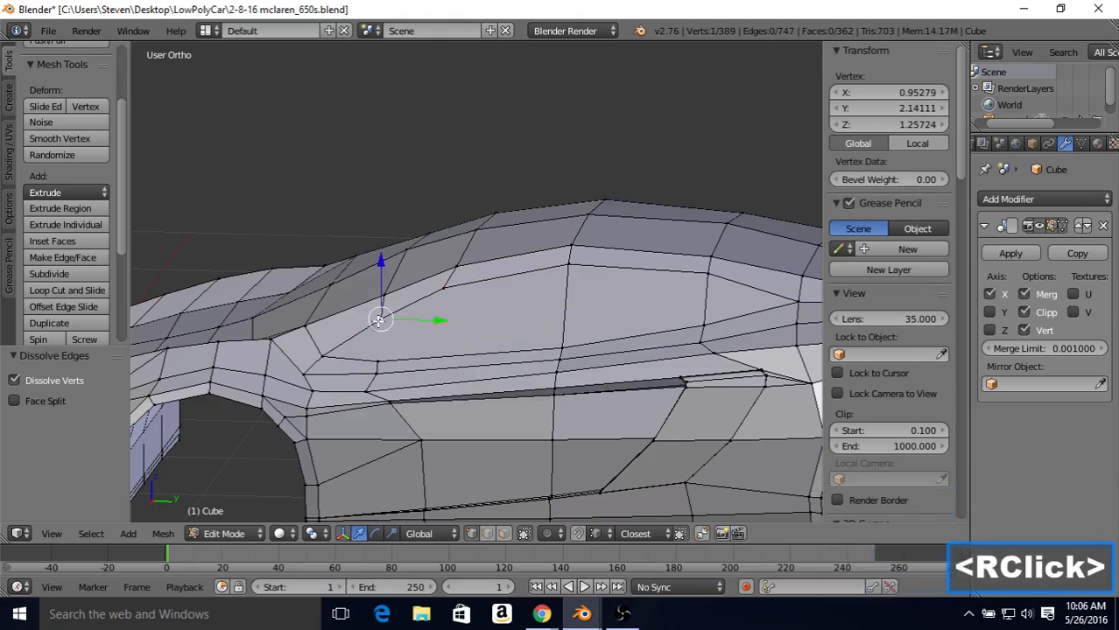
shift+right_click(561, 348)
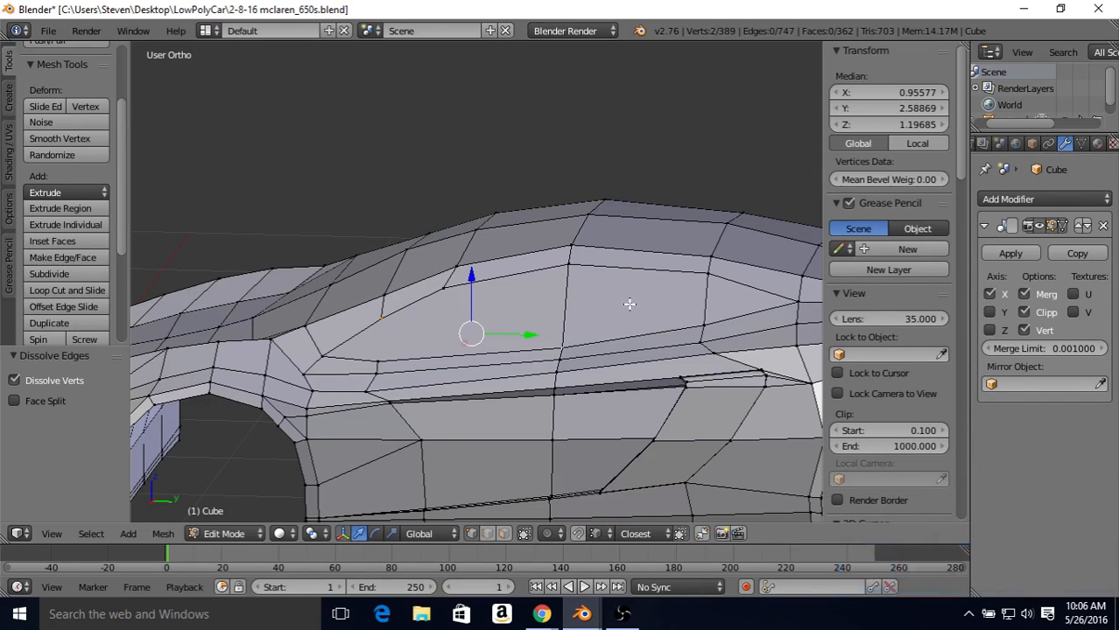
key(j)
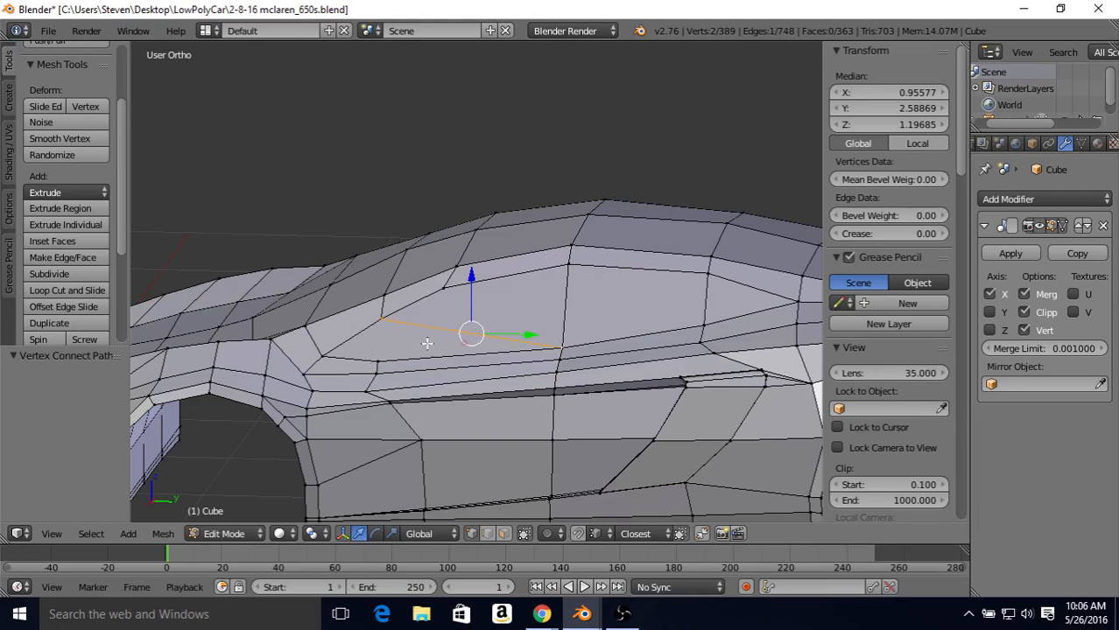
key(Tab)
scroll(492, 312, down, 2)
middle_drag(493, 308, 474, 251)
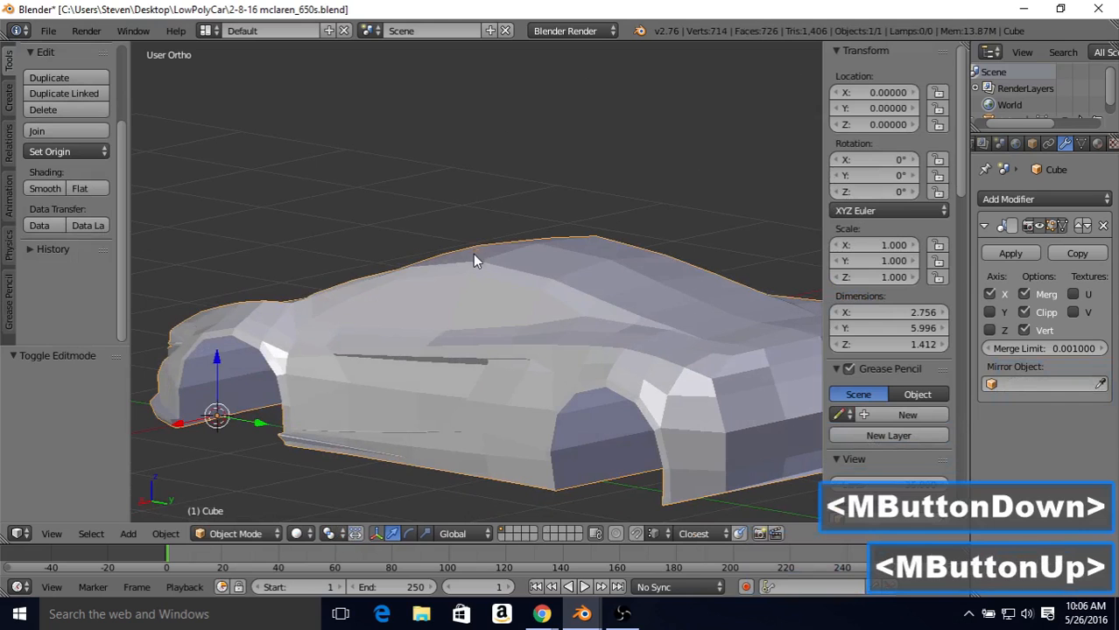
middle_drag(411, 273, 453, 251)
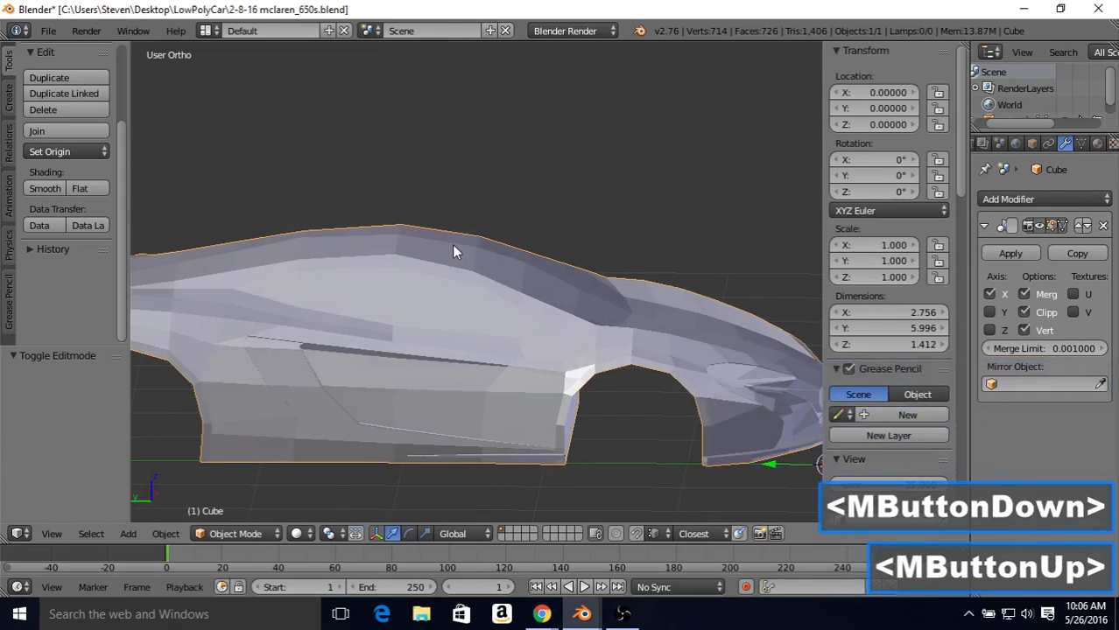
middle_drag(512, 287, 559, 258)
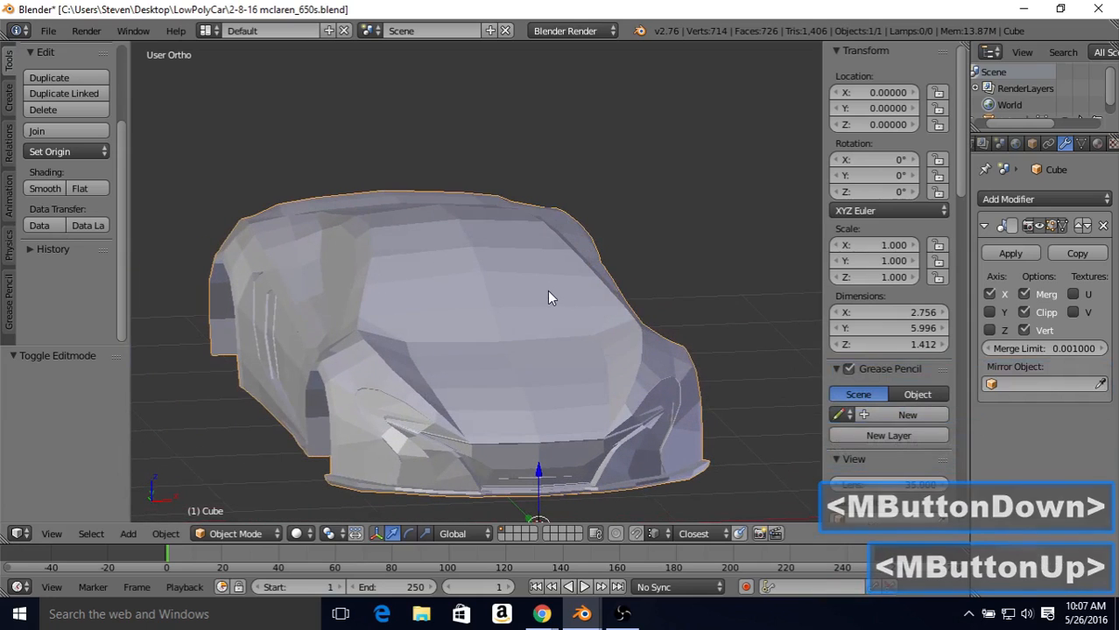
Step: Raise the vertex at the base of the windshield pillar along Z to 1.22456
middle_drag(566, 299, 492, 339)
scroll(493, 338, up, 2)
key(Tab)
right_click(494, 337)
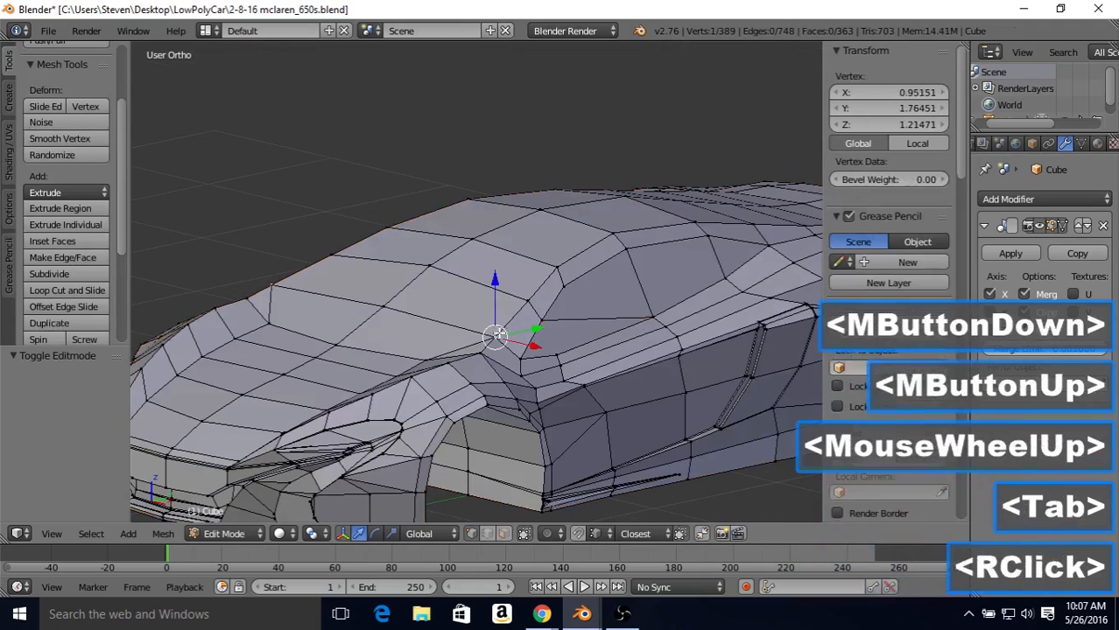
click(494, 289)
drag(495, 290, 494, 287)
key(Tab)
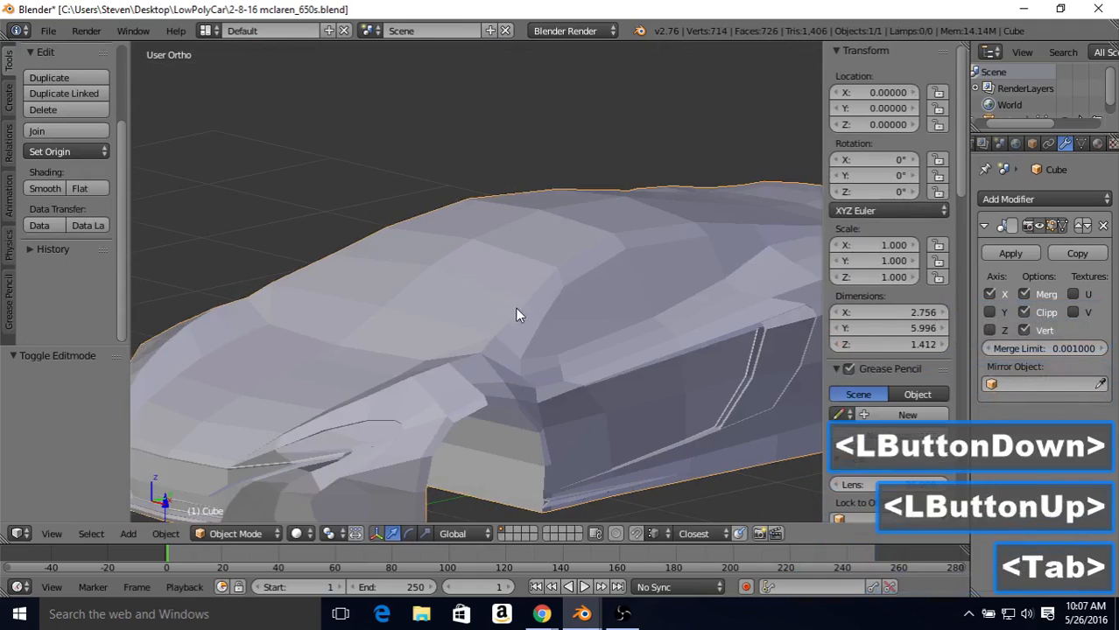
Step: Compare the pillar base vertex and windshield outline with the top-view blueprint in wireframe and solid shading
mouse_move(516, 308)
middle_down()
mouse_move(573, 353)
mouse_move(553, 323)
mouse_move(524, 317)
mouse_move(380, 351)
mouse_move(534, 342)
mouse_move(629, 380)
middle_up()
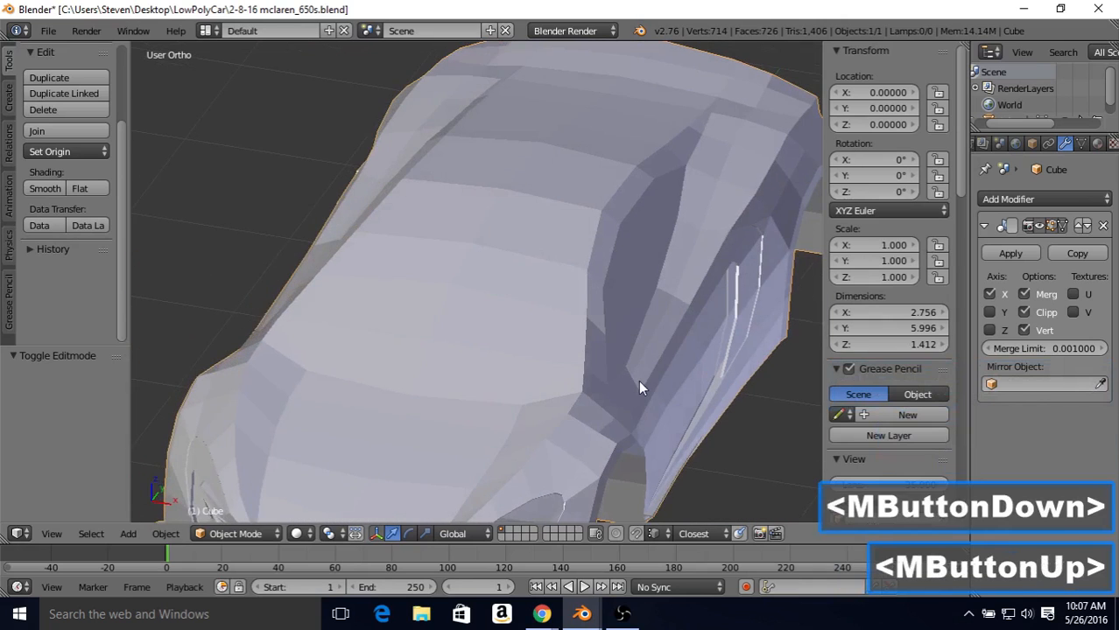
key(KP_7)
key(Tab)
key(z)
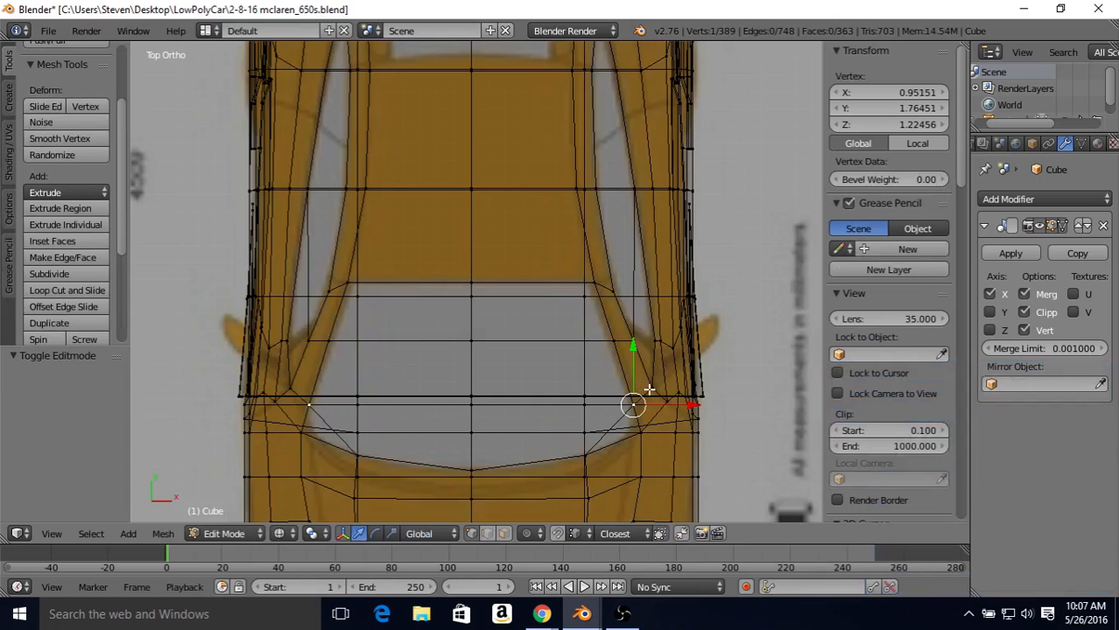
key(z)
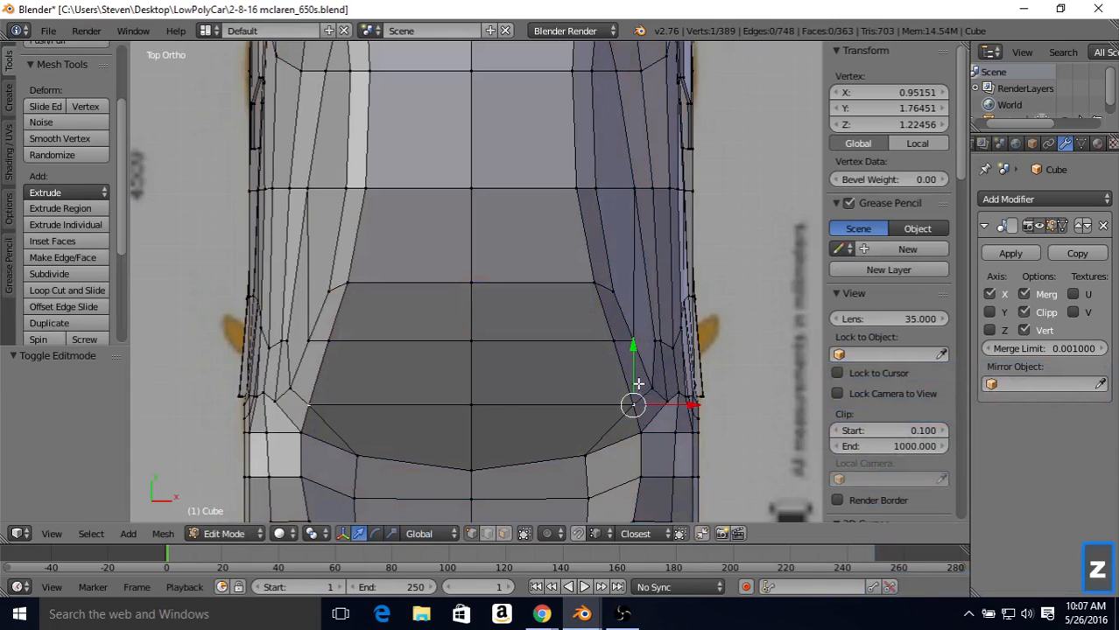
Step: Return to Object Mode in a perspective-angled view of the car and save the current blend file
middle_drag(638, 384, 344, 166)
scroll(344, 167, down, 2)
key(Tab)
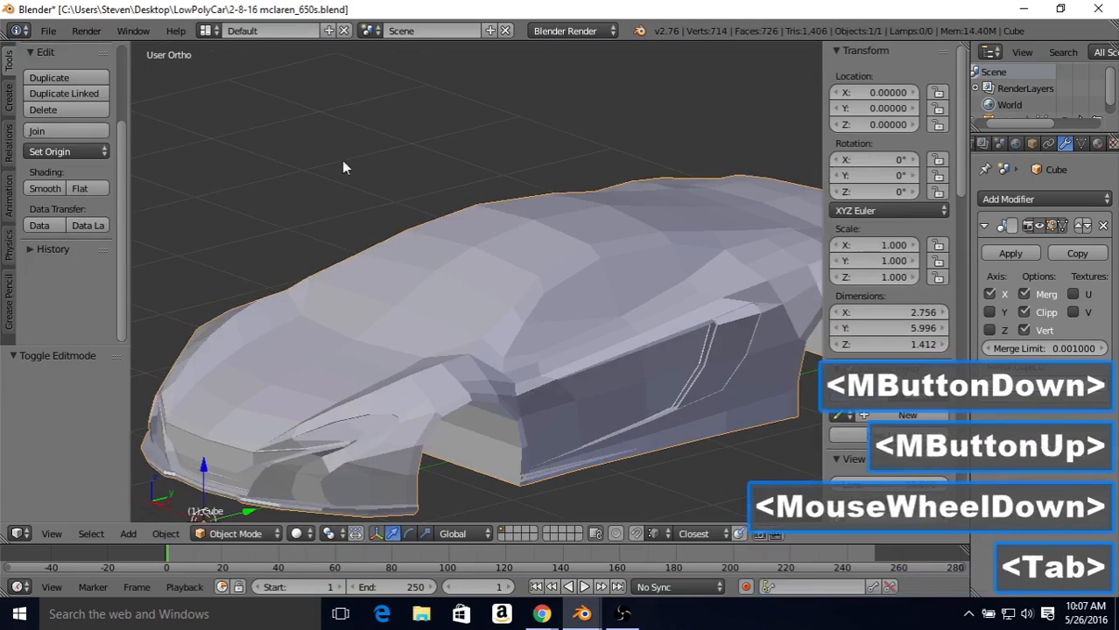
click(48, 30)
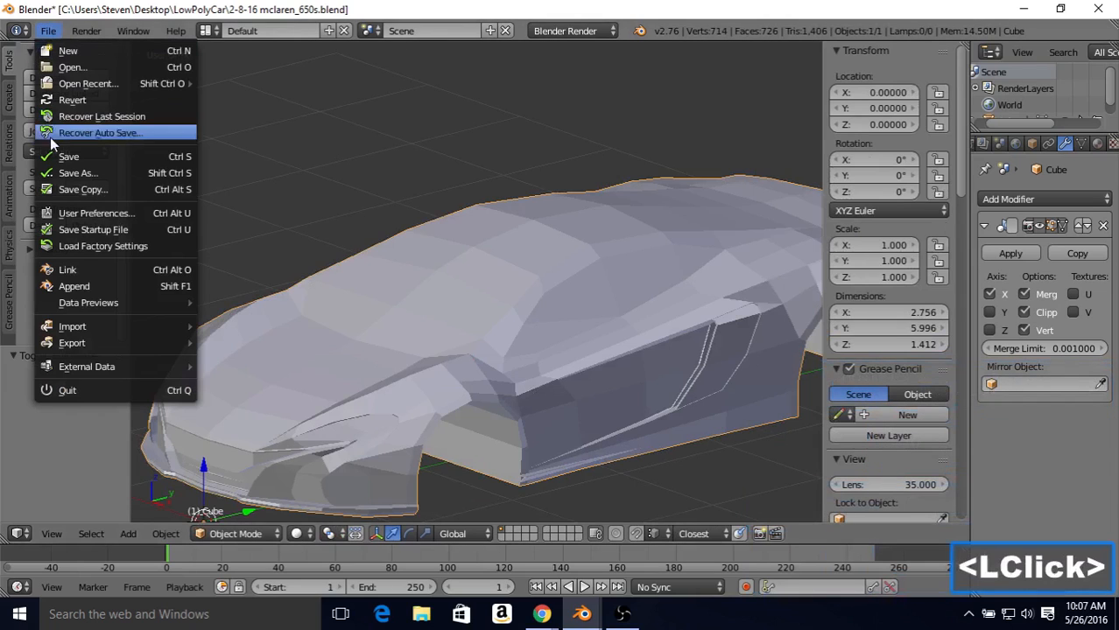
click(69, 157)
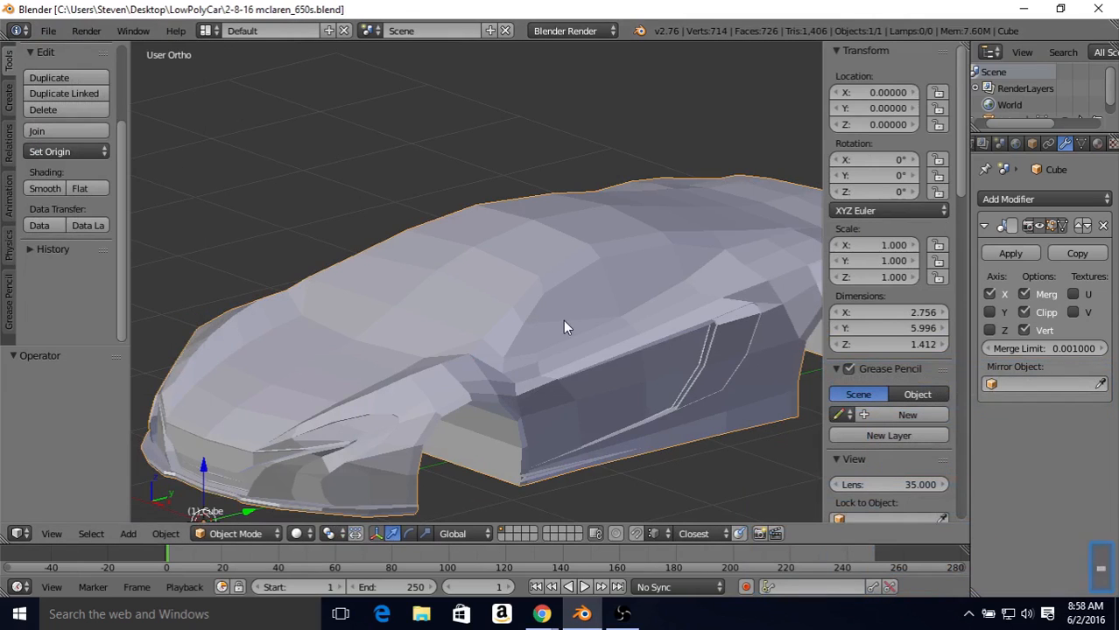
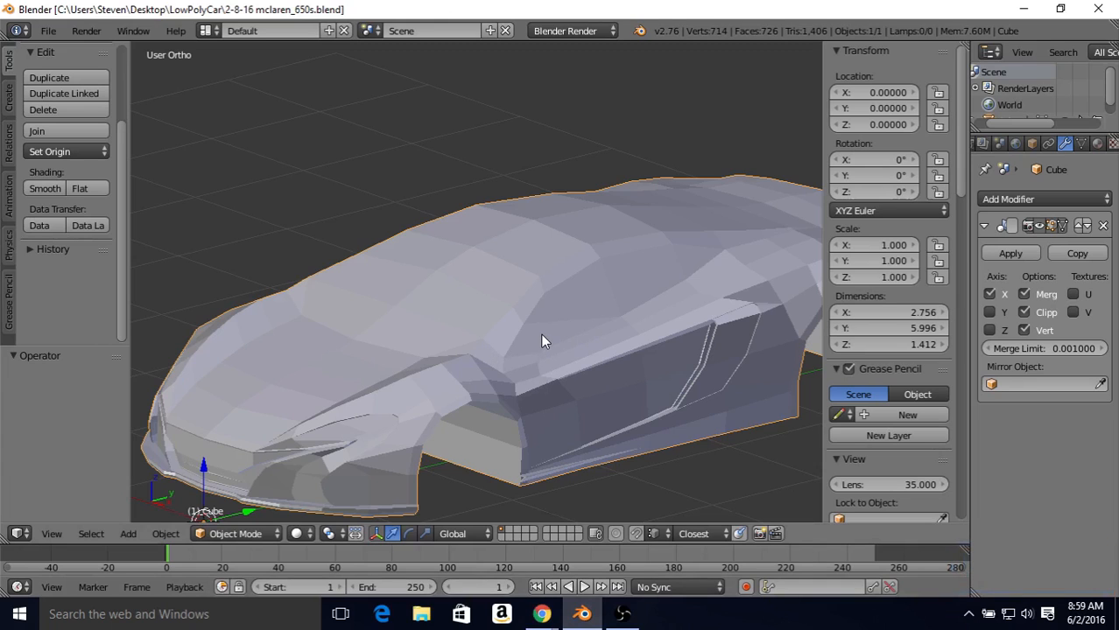
Step: In Edit Mode, merge the windshield pillar base vertex into the adjacent vertex in front of it with At Last
key(Tab)
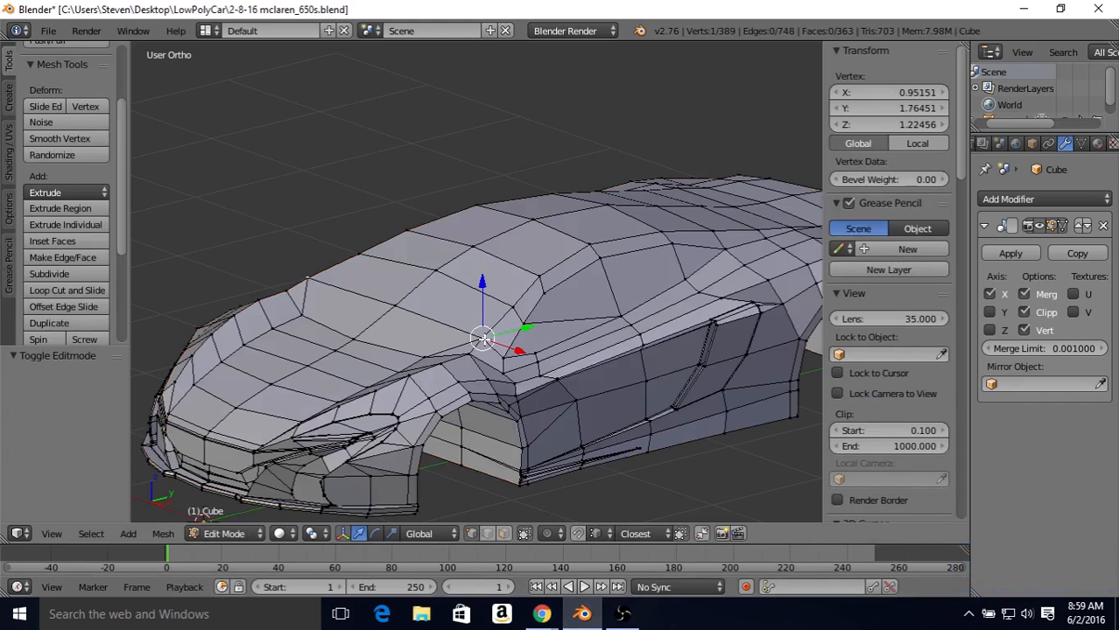
middle_drag(480, 333, 505, 329)
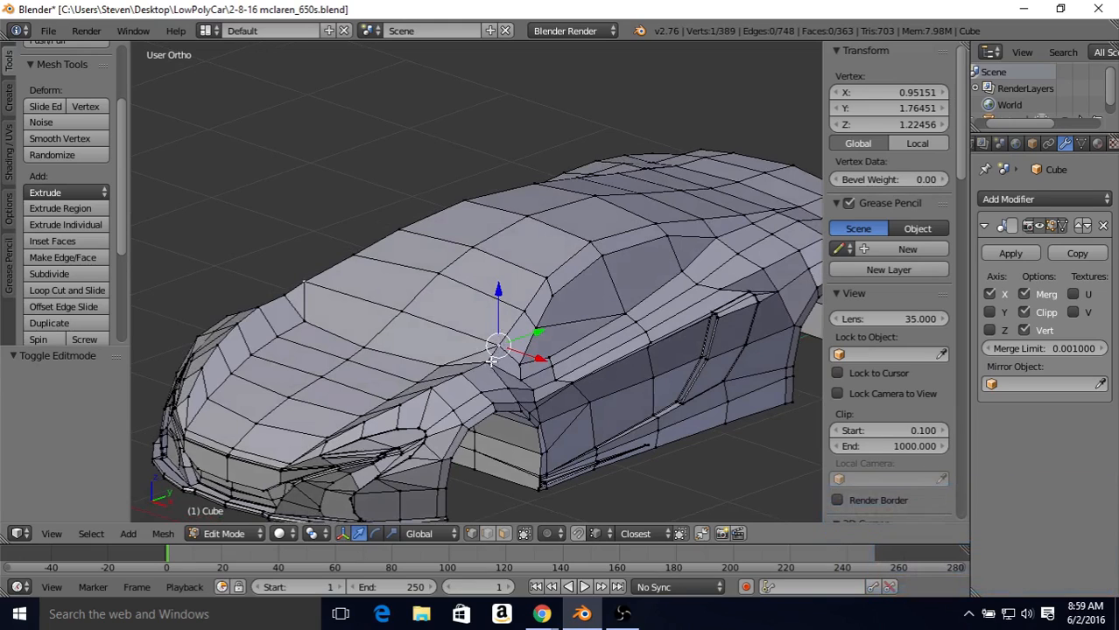
shift+right_click(486, 365)
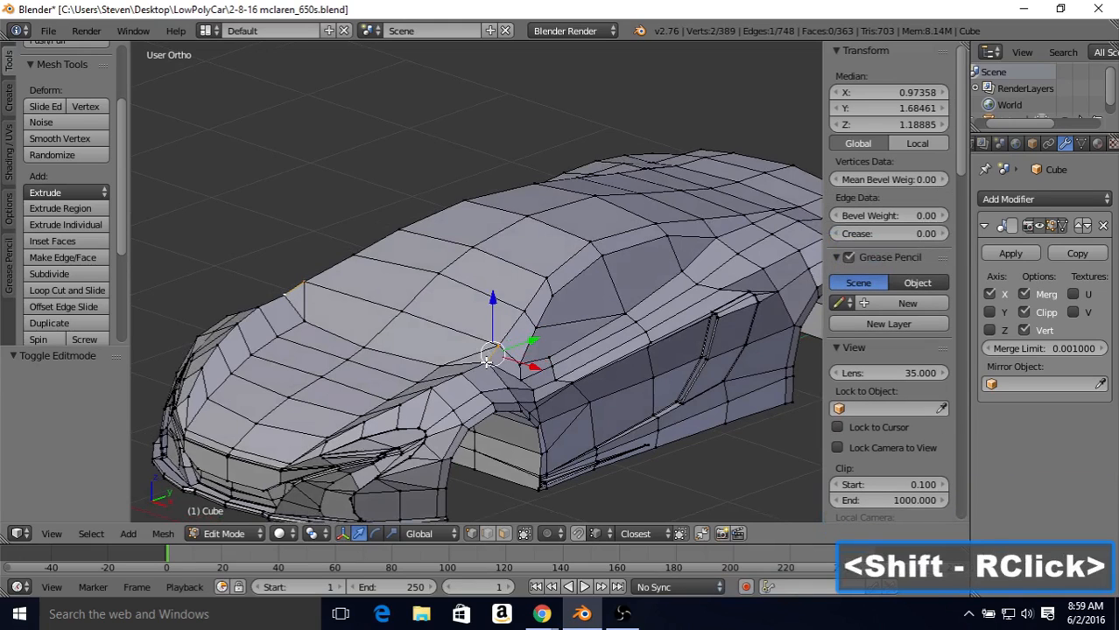
key(alt+m)
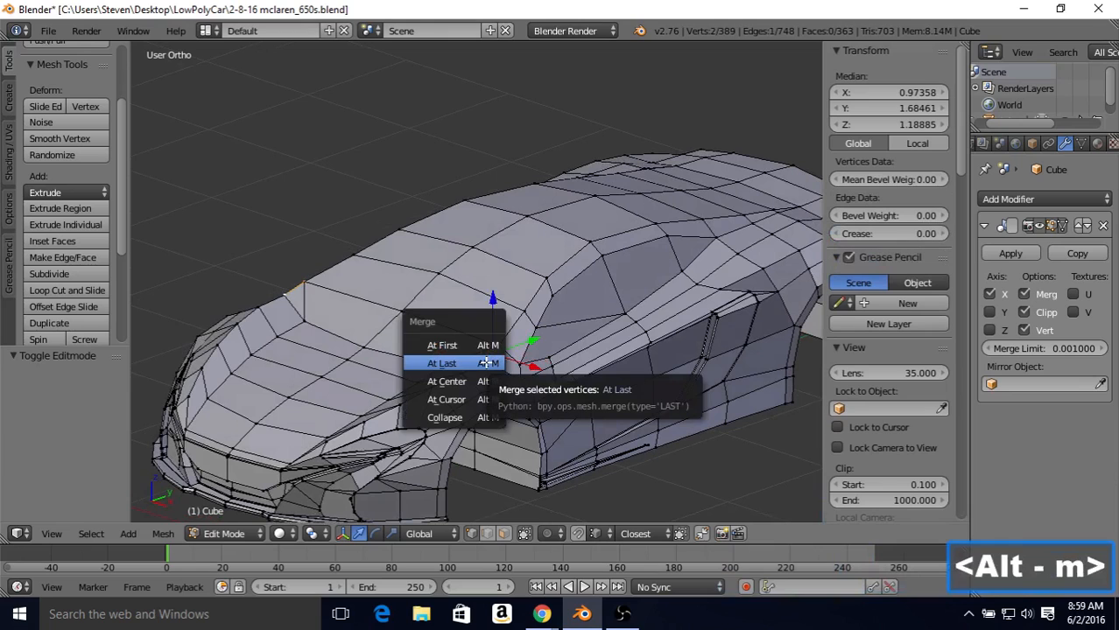
click(486, 363)
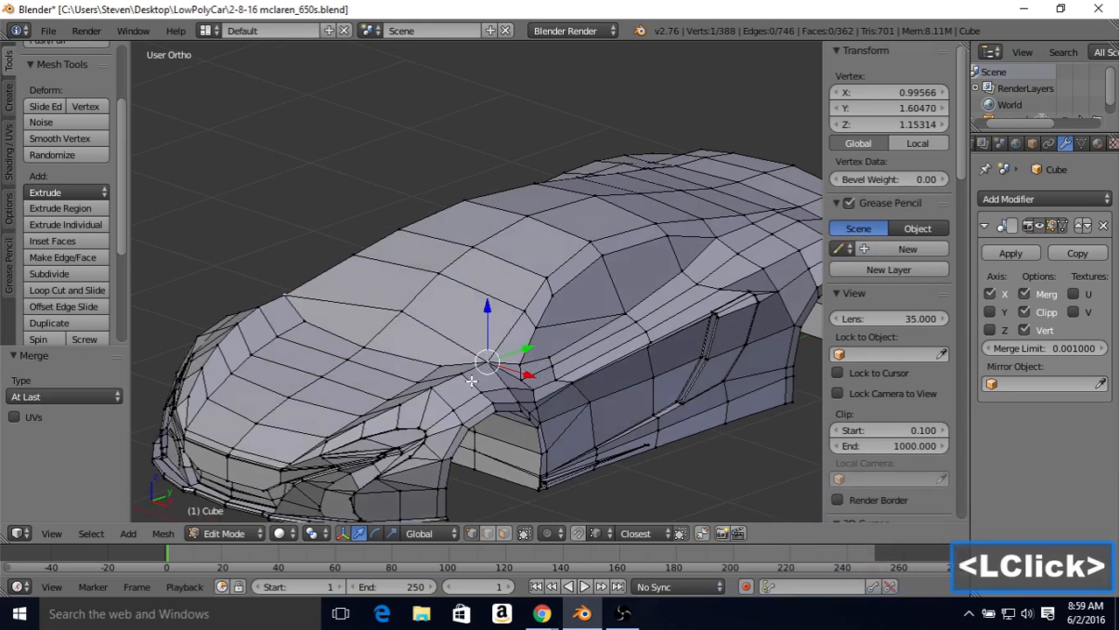
middle_drag(528, 293, 515, 301)
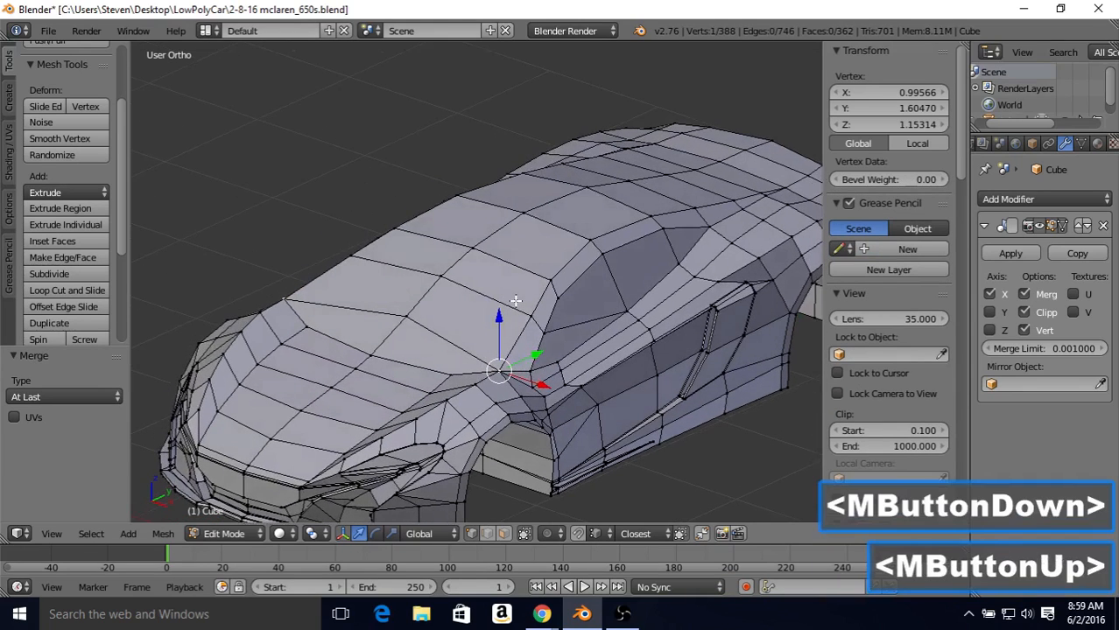
Step: Move the windshield side edge's two upper vertices -0.017 along X to match the top-view blueprint, and check the shape in Object Mode
key(KP_7)
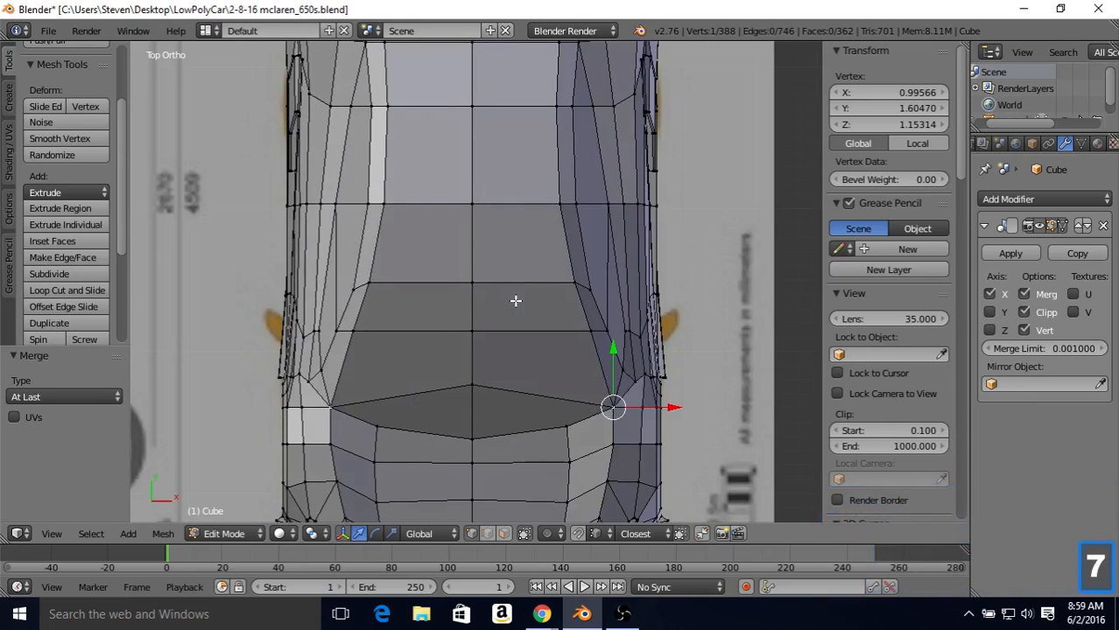
key(z)
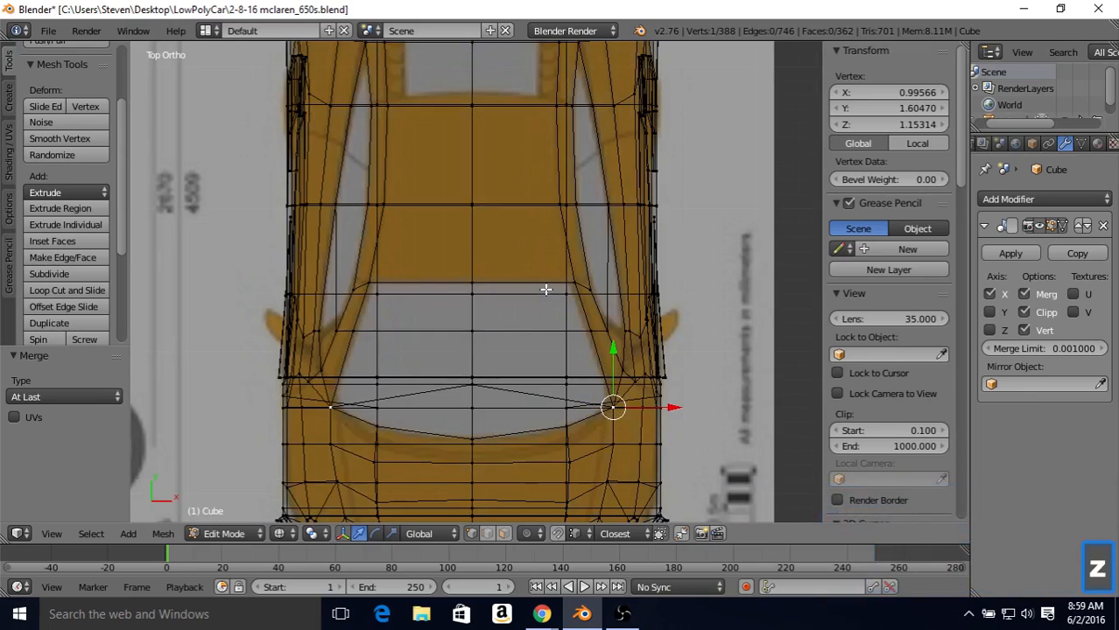
right_click(574, 283)
shift+right_click(581, 326)
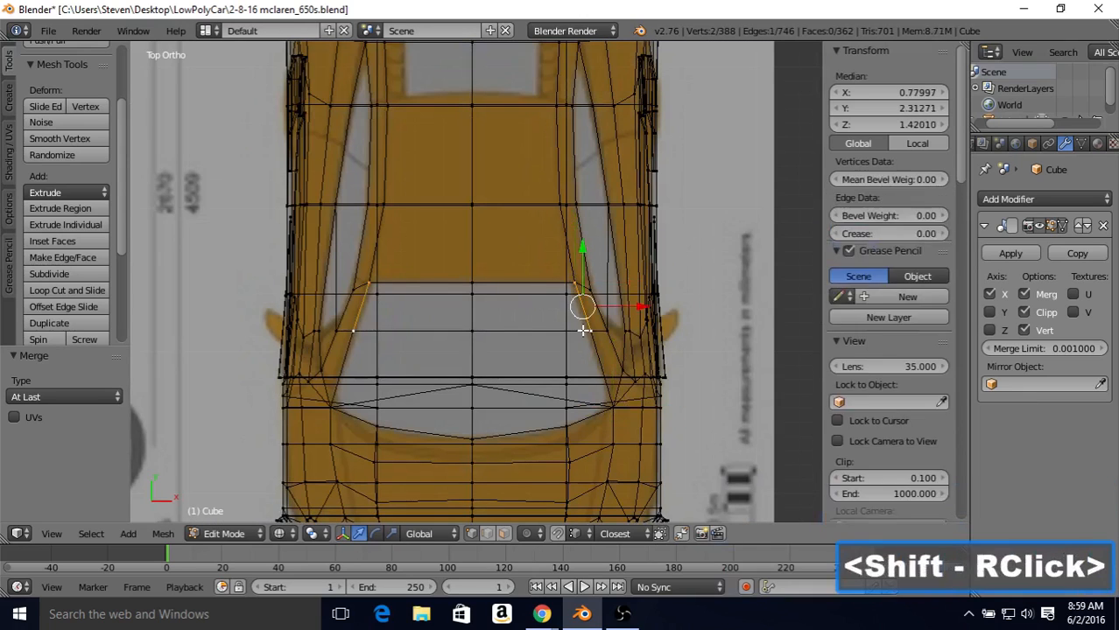
drag(639, 307, 636, 306)
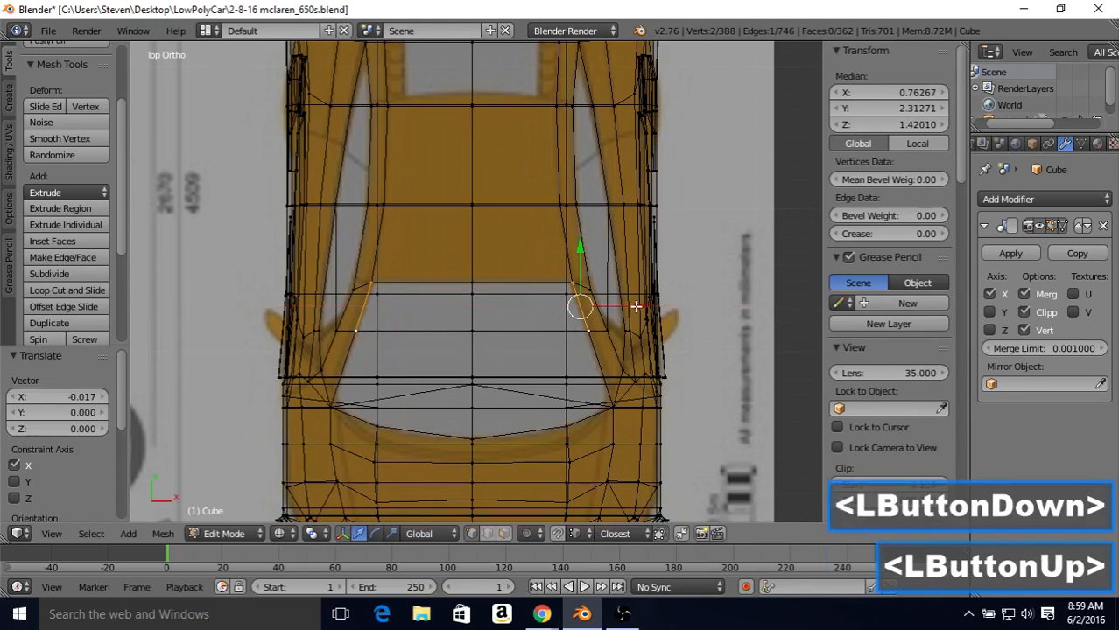
key(Tab)
key(z)
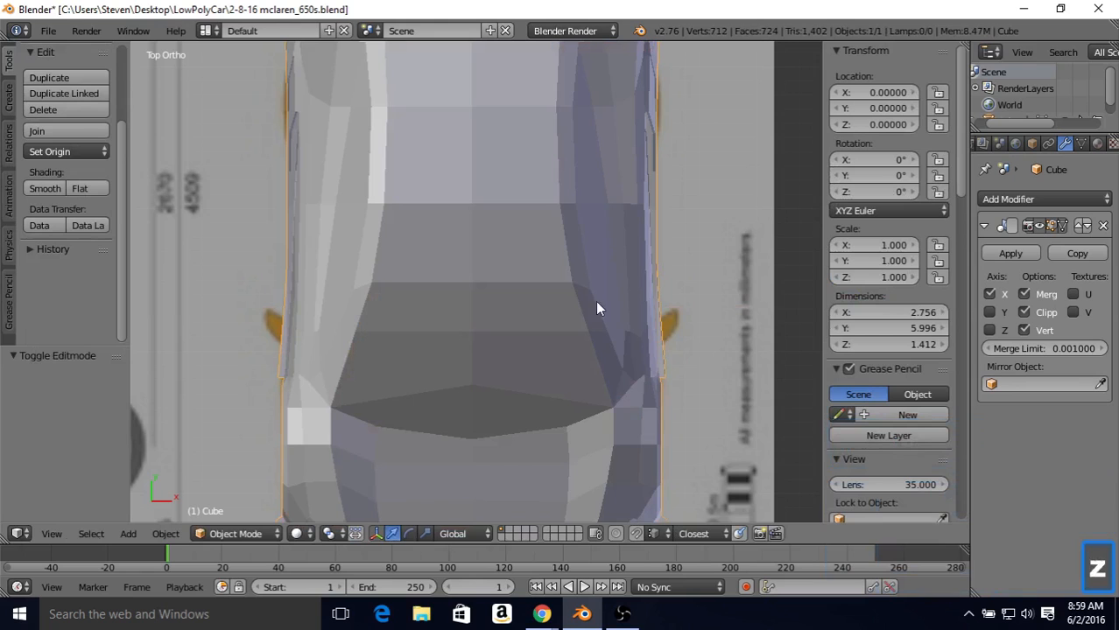
mouse_move(595, 300)
middle_down()
mouse_move(580, 330)
mouse_move(520, 226)
middle_up()
middle_drag(569, 293, 549, 257)
shift+middle_drag(616, 280, 548, 259)
middle_drag(623, 321, 600, 281)
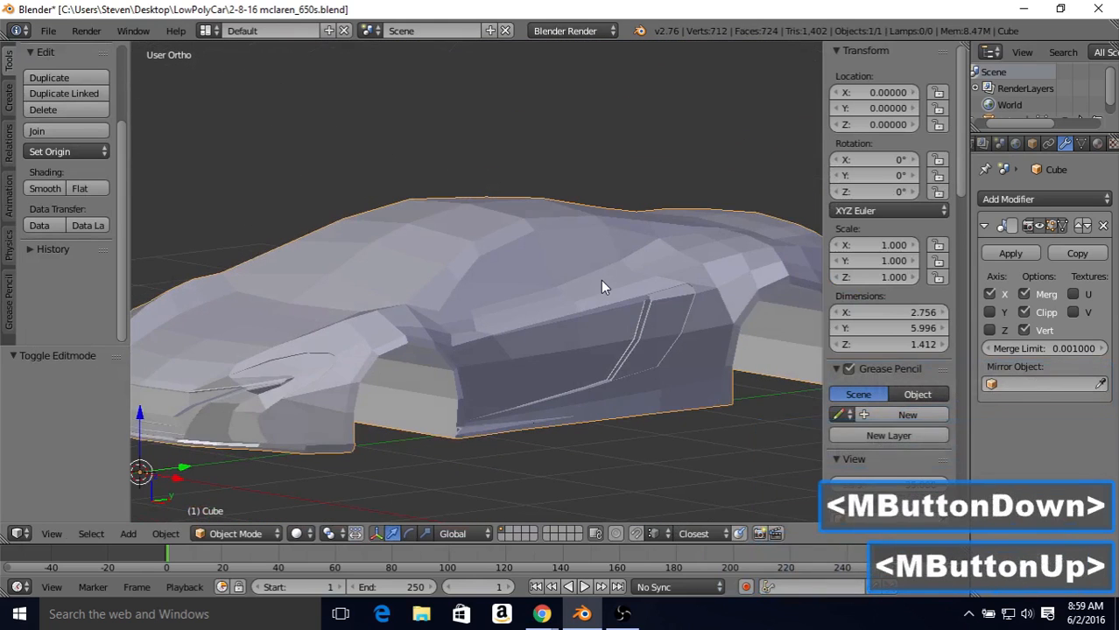
Step: Select all geometry linked to the side intake panel behind the door and hide it in Edit Mode
key(Tab)
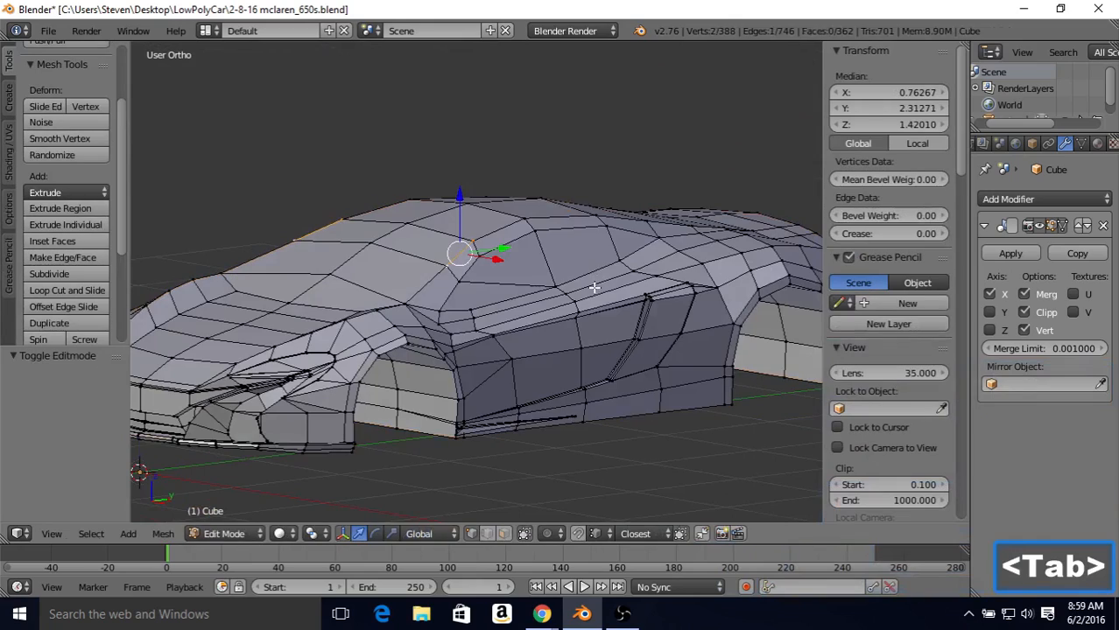
middle_drag(593, 288, 562, 289)
scroll(543, 287, up, 3)
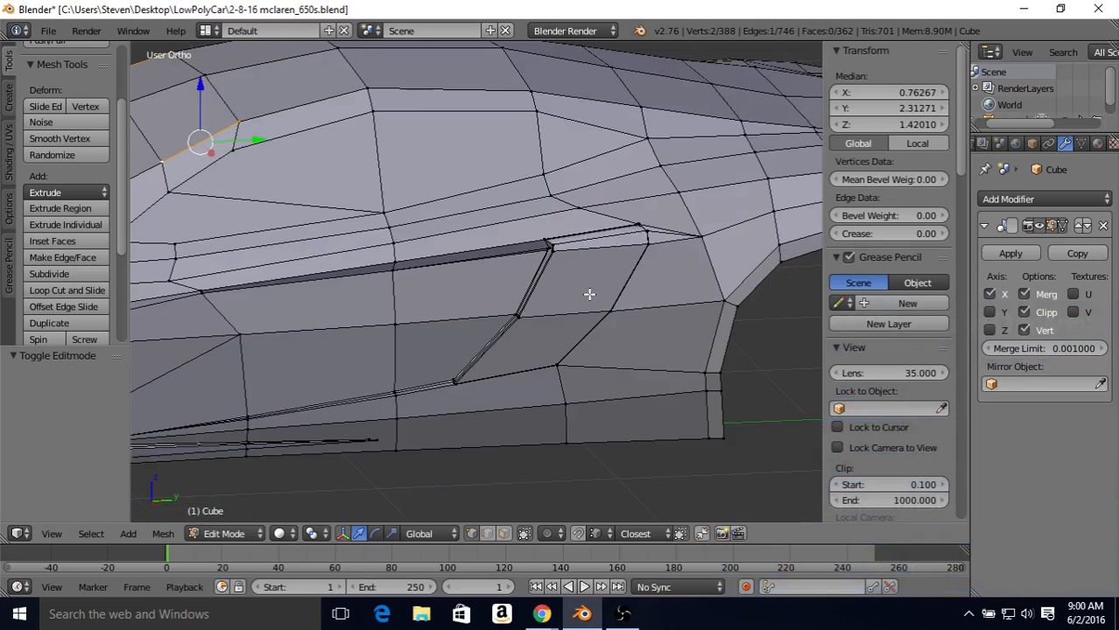
right_click(551, 252)
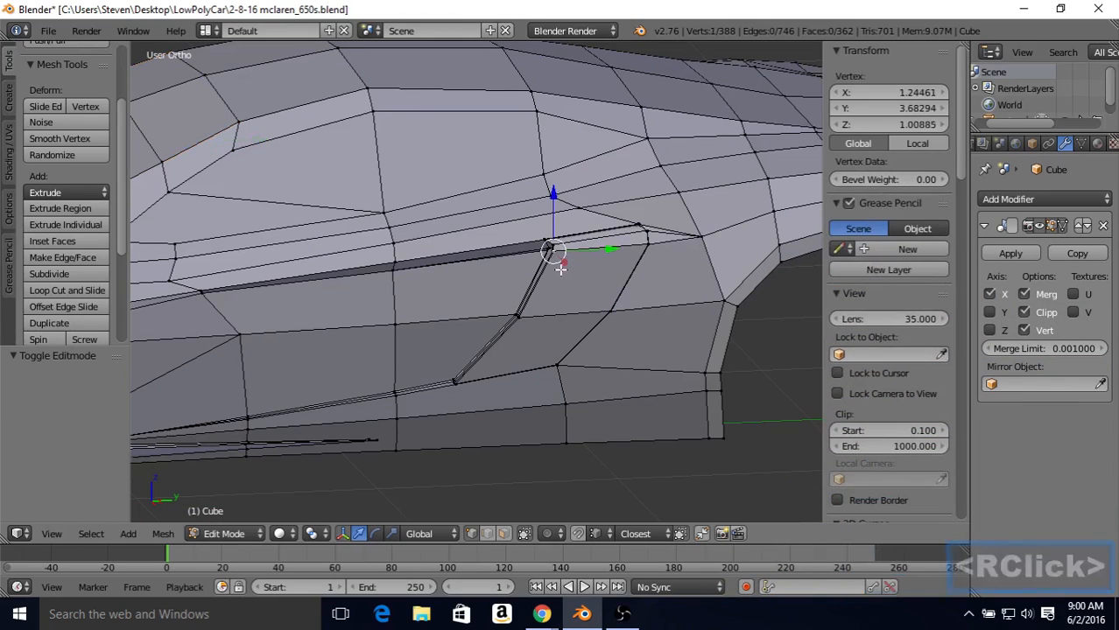
key(l)
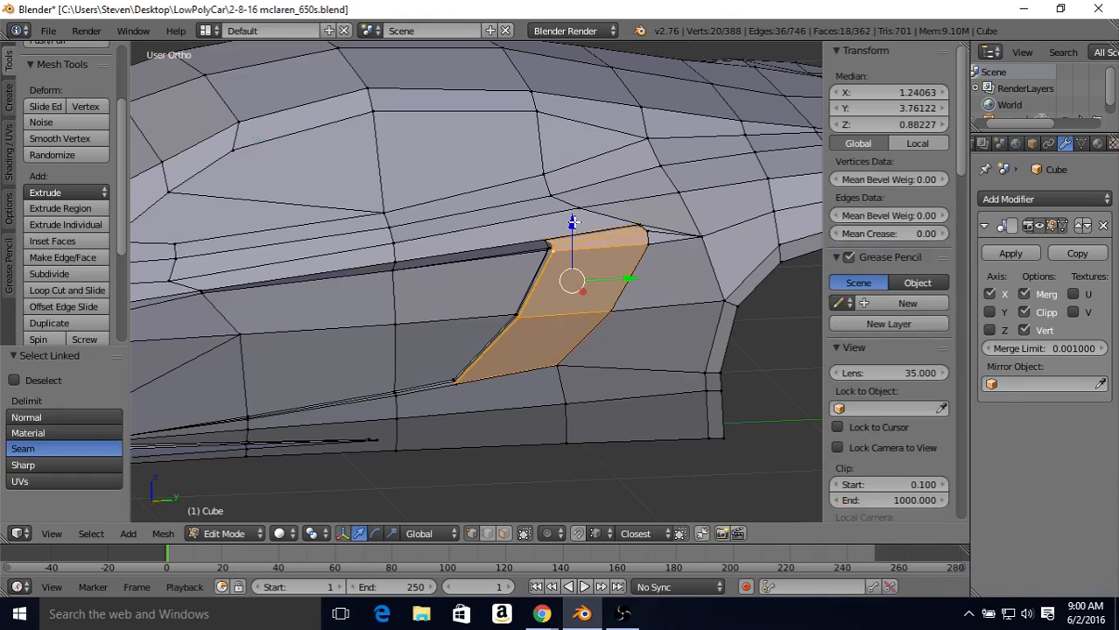
click(90, 534)
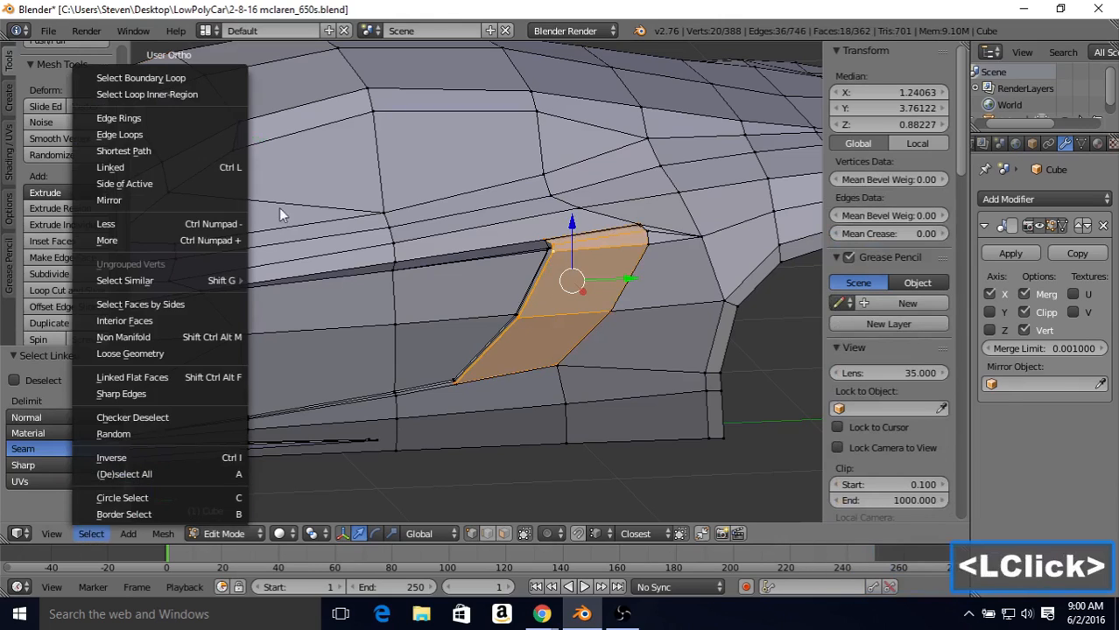
click(159, 167)
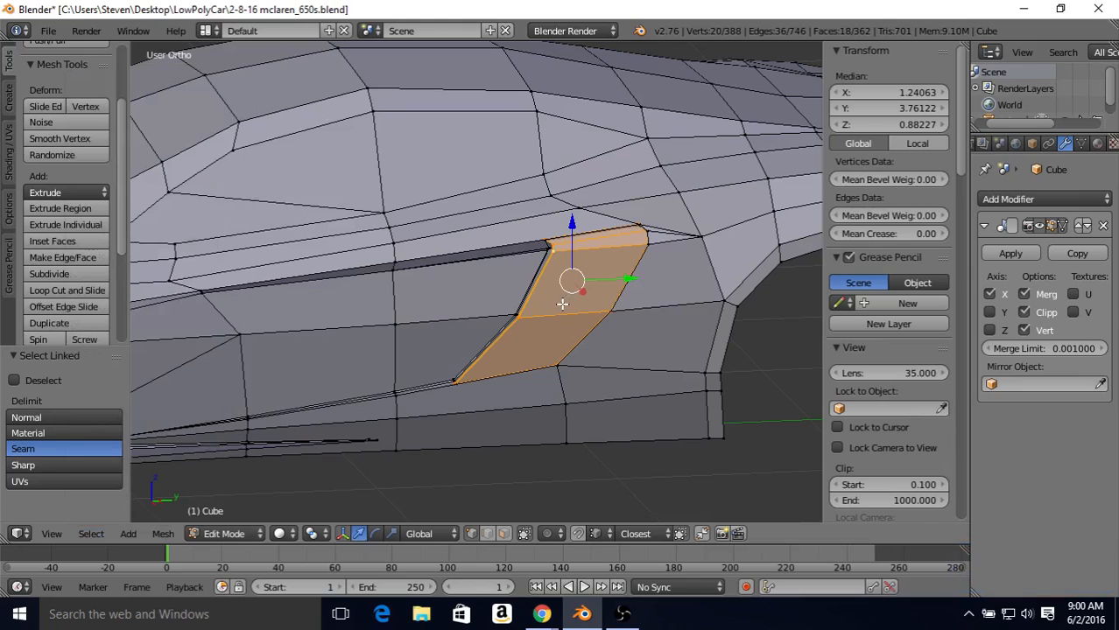
key(h)
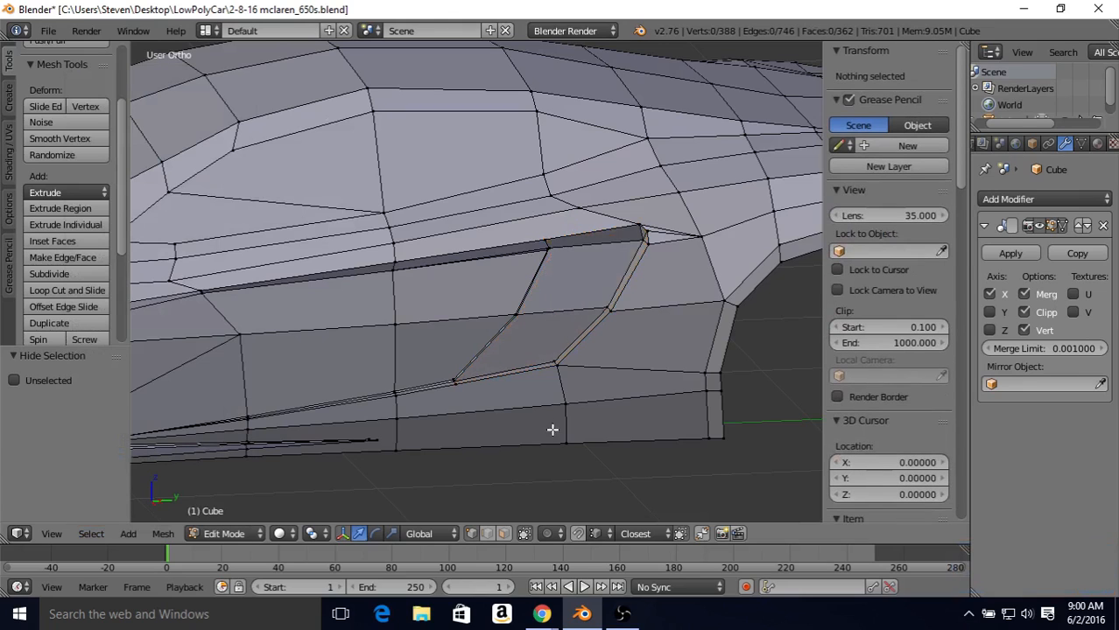
Step: Connect the intake opening's upper rear corner vertex to the body vertex diagonally above and behind it
right_click(638, 223)
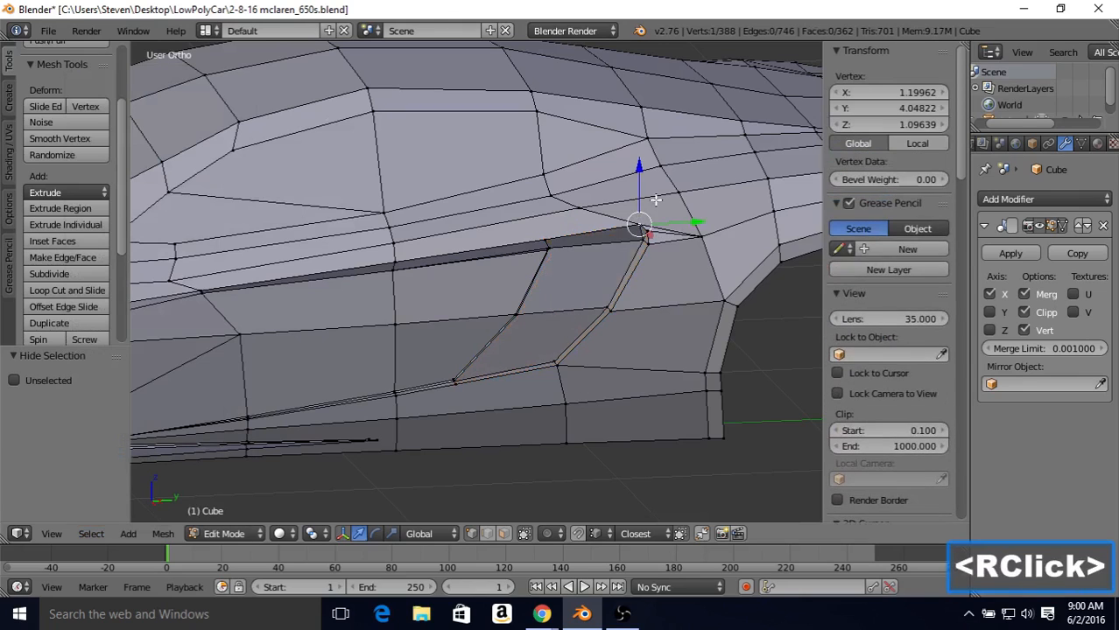
shift+right_click(676, 196)
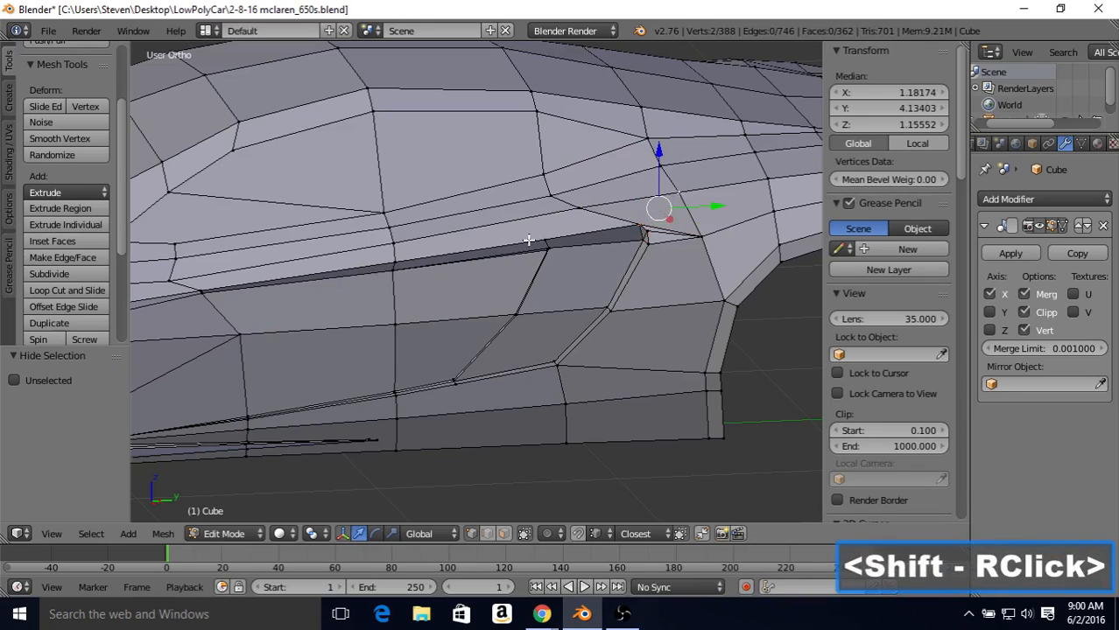
key(j)
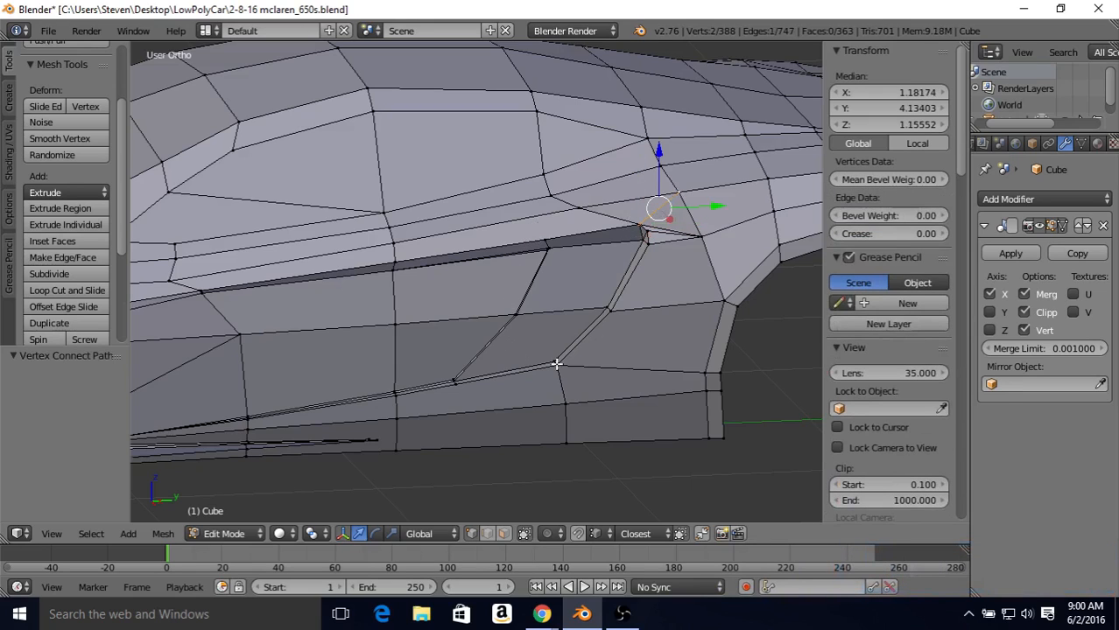
Step: Subdivide the edges radiating from the intake opening's lower, rear and upper borders with one cut
click(489, 534)
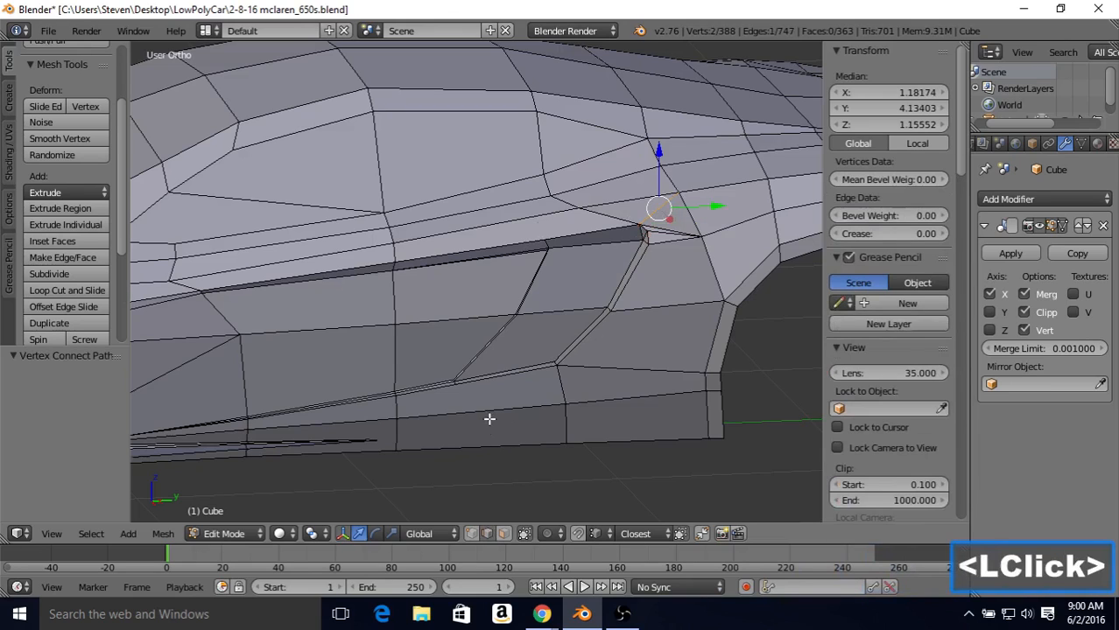
right_click(562, 383)
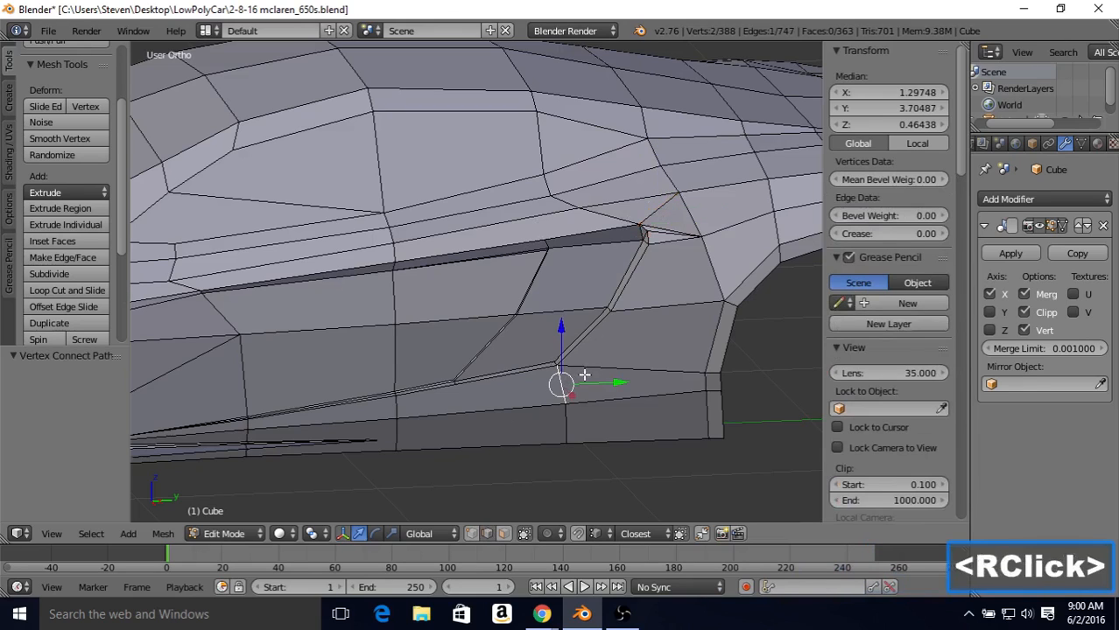
shift+right_click(603, 366)
shift+right_click(654, 300)
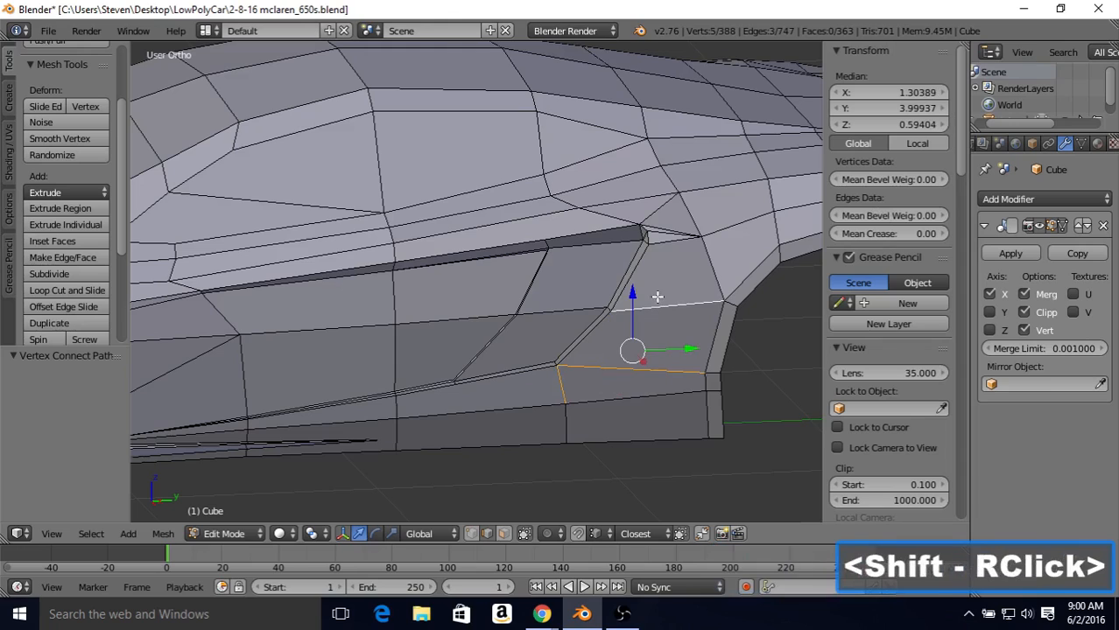
shift+right_click(675, 234)
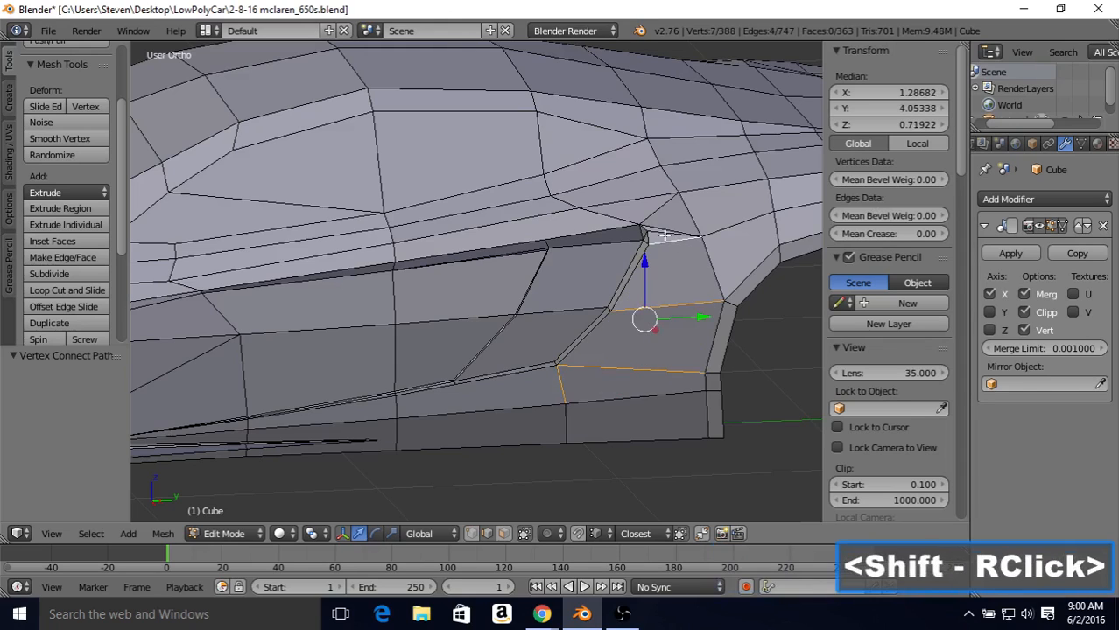
shift+right_click(665, 234)
shift+right_click(661, 222)
shift+right_click(646, 213)
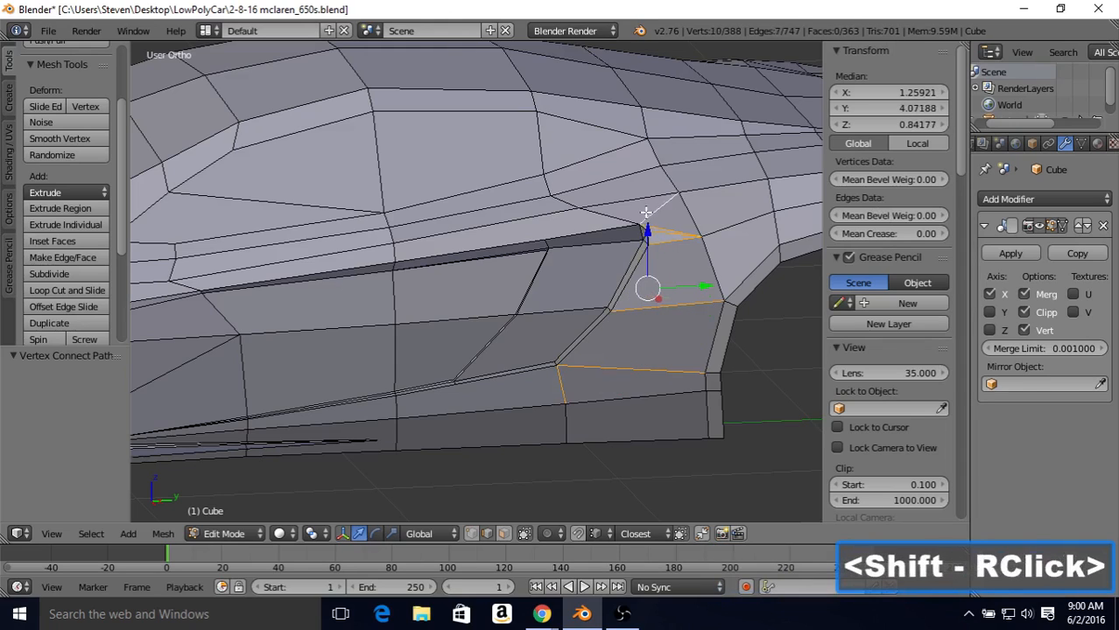
shift+right_click(596, 218)
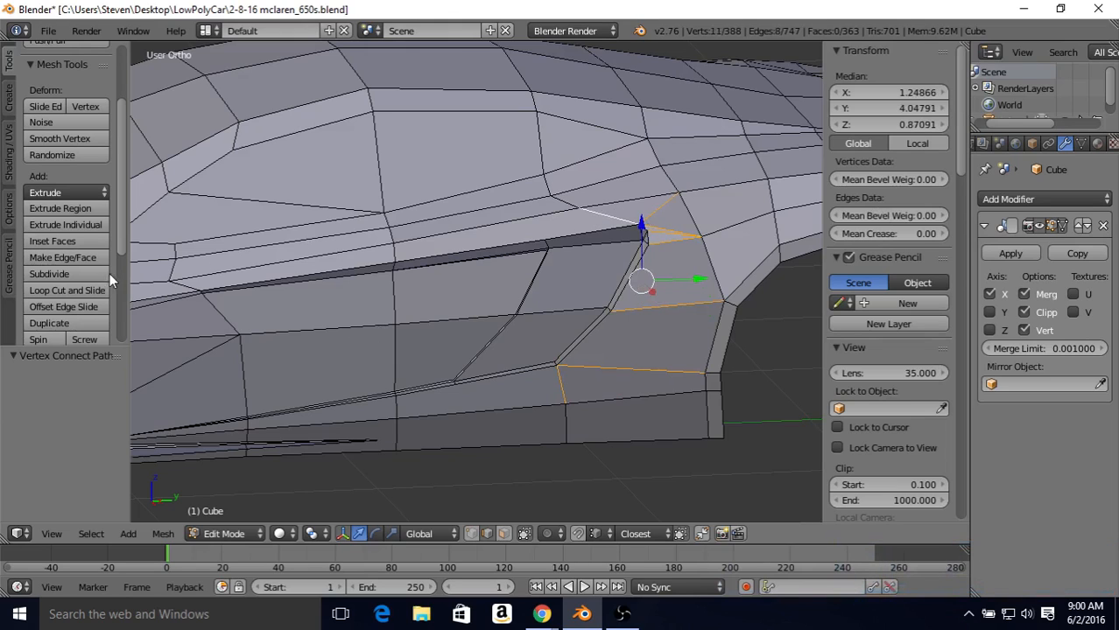
click(81, 274)
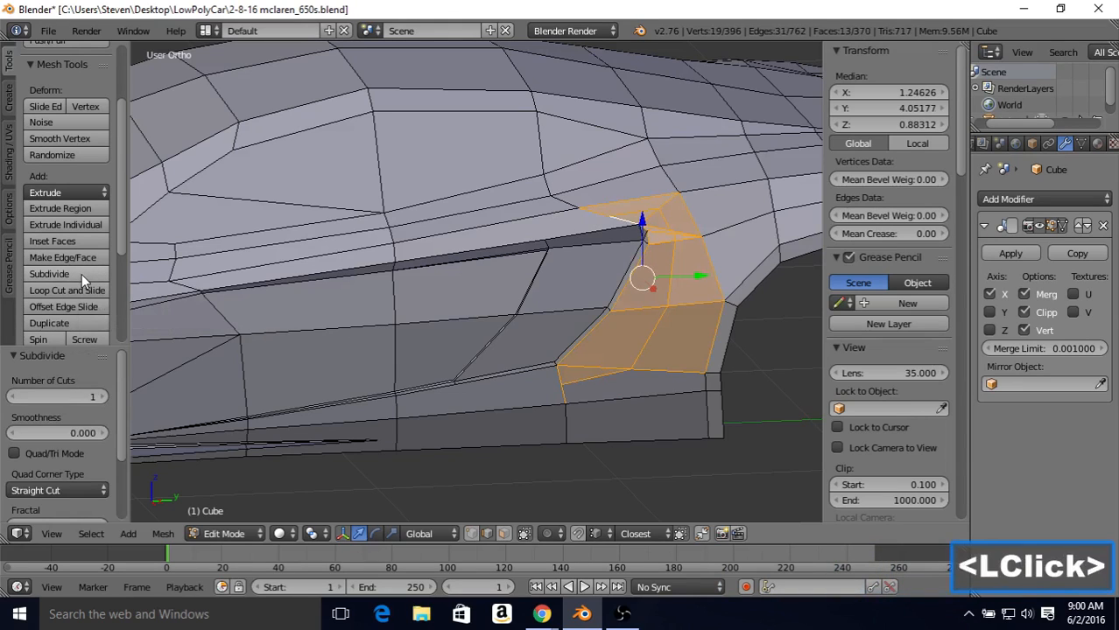
Step: Extend the new edge loop forward by connecting its lower end to the door's lower border vertex and its upper end to the upper border vertex
click(471, 534)
right_click(555, 388)
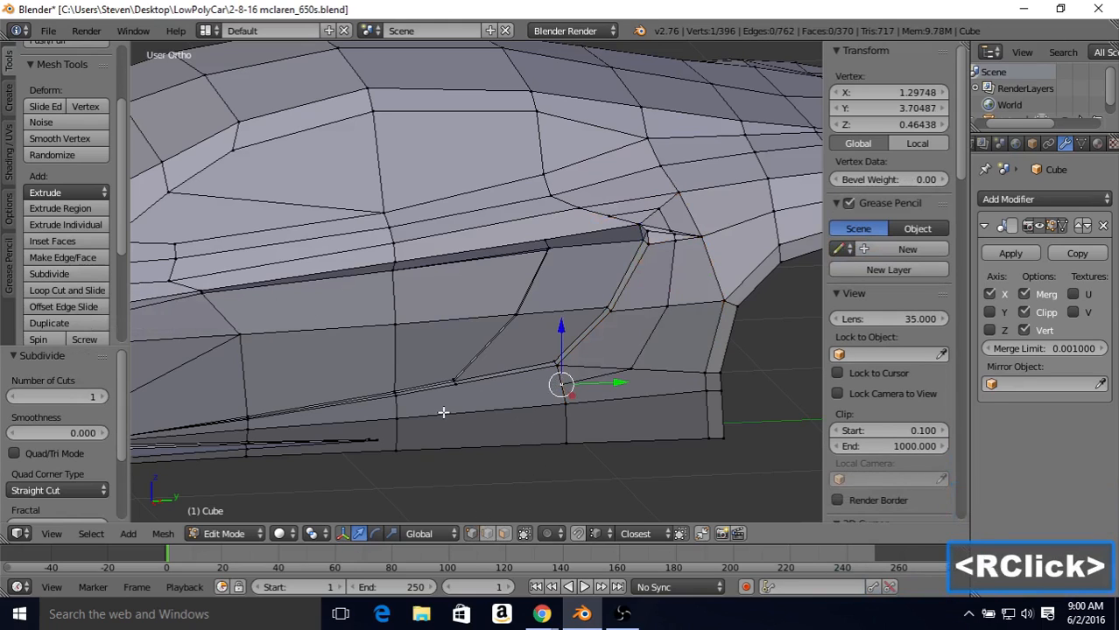
shift+right_click(404, 398)
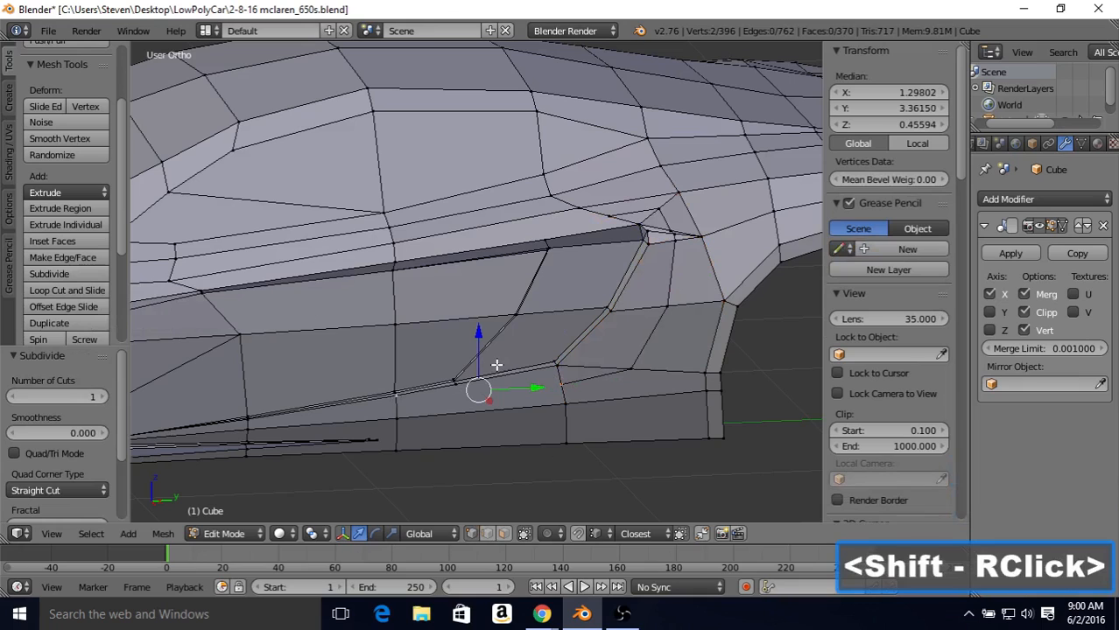
key(j)
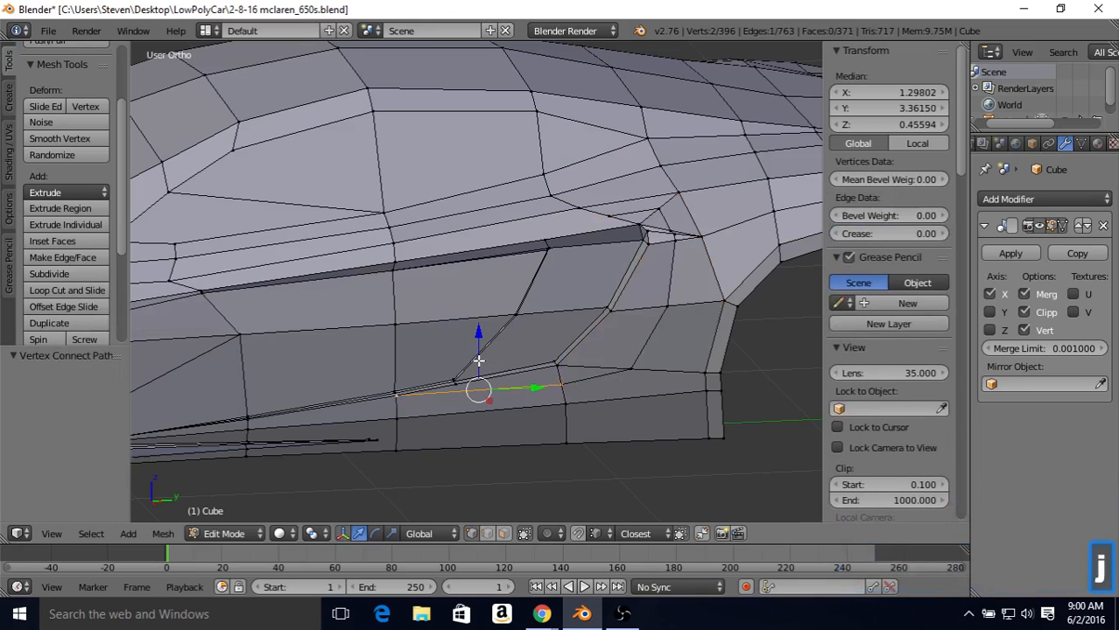
right_click(597, 218)
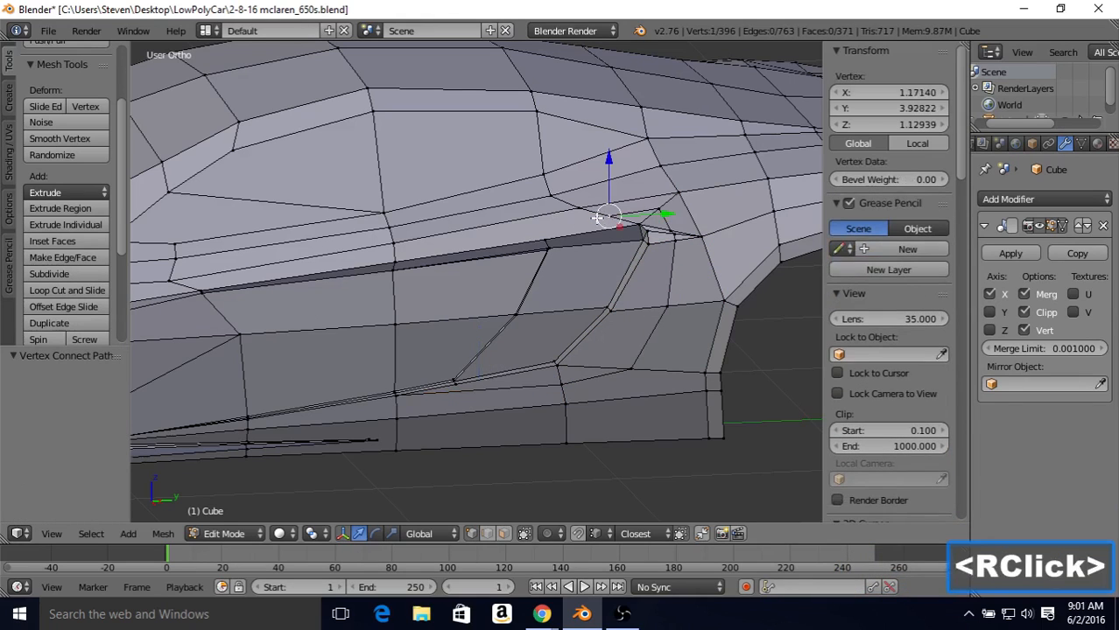
shift+right_click(395, 261)
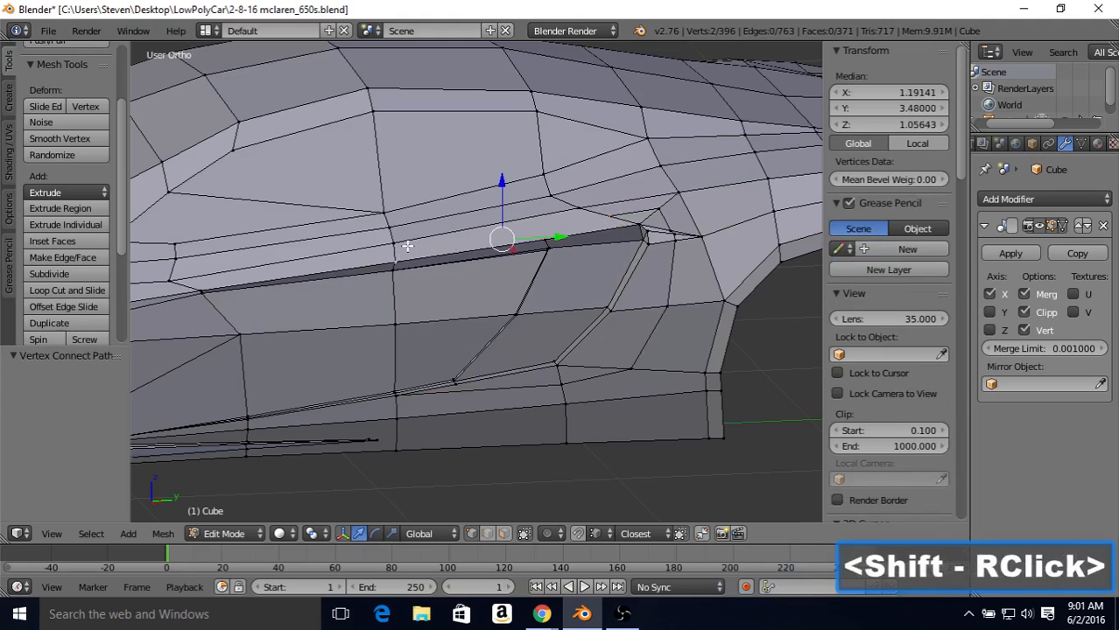
key(j)
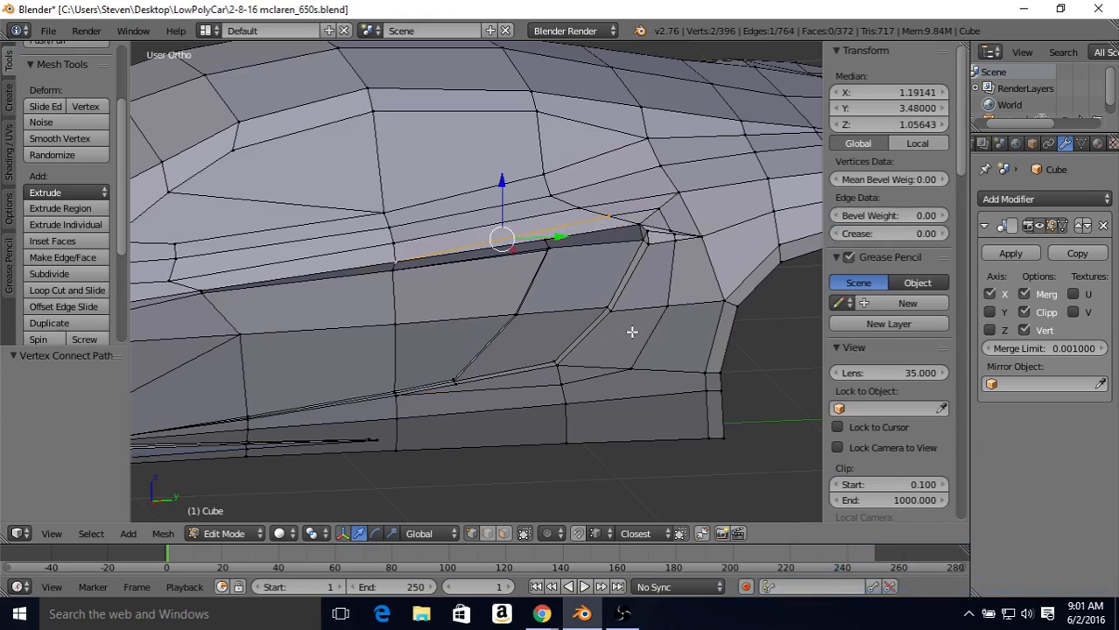
Step: Slide the new loop's vertices below and behind the intake opening toward its border, using factors of 0.415, 0.547 and 0.433
right_click(561, 382)
key(shift+v)
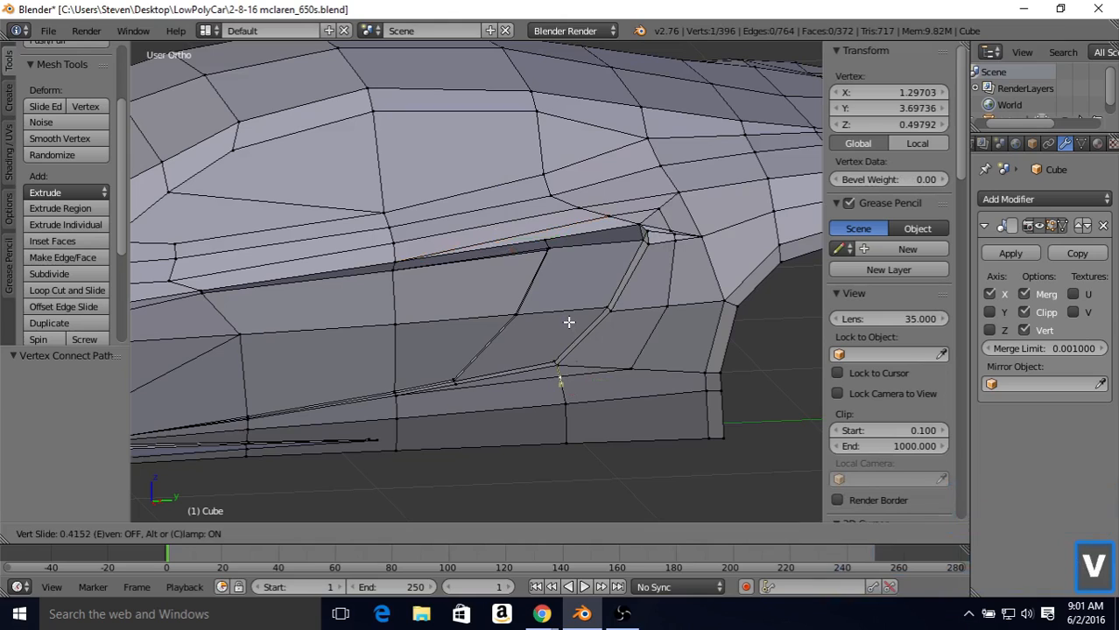
click(570, 322)
right_click(642, 364)
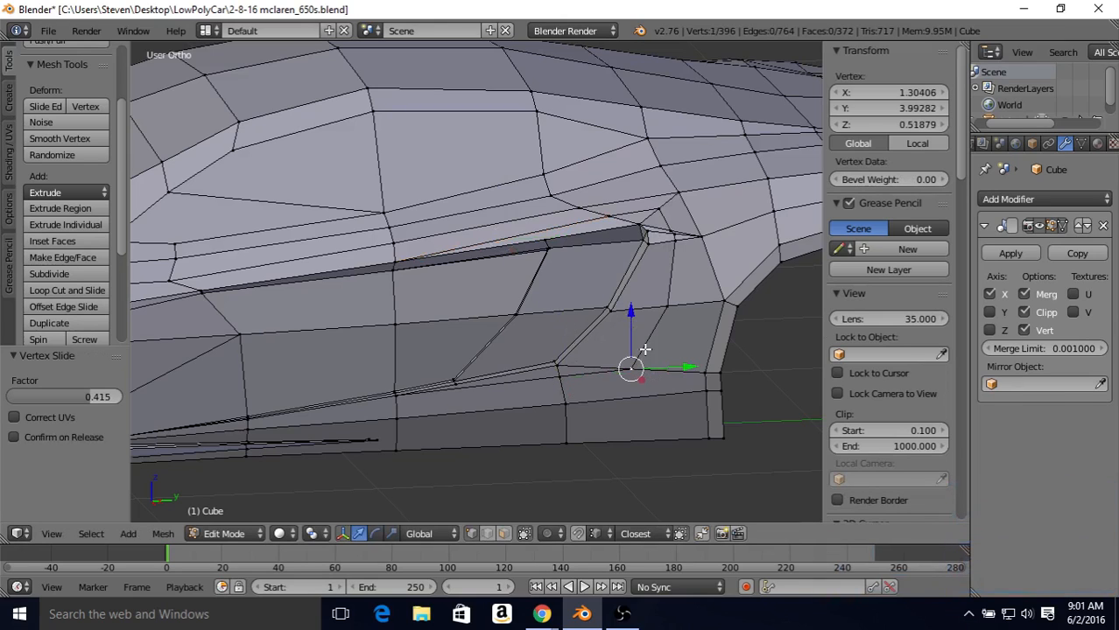
key(shift+v)
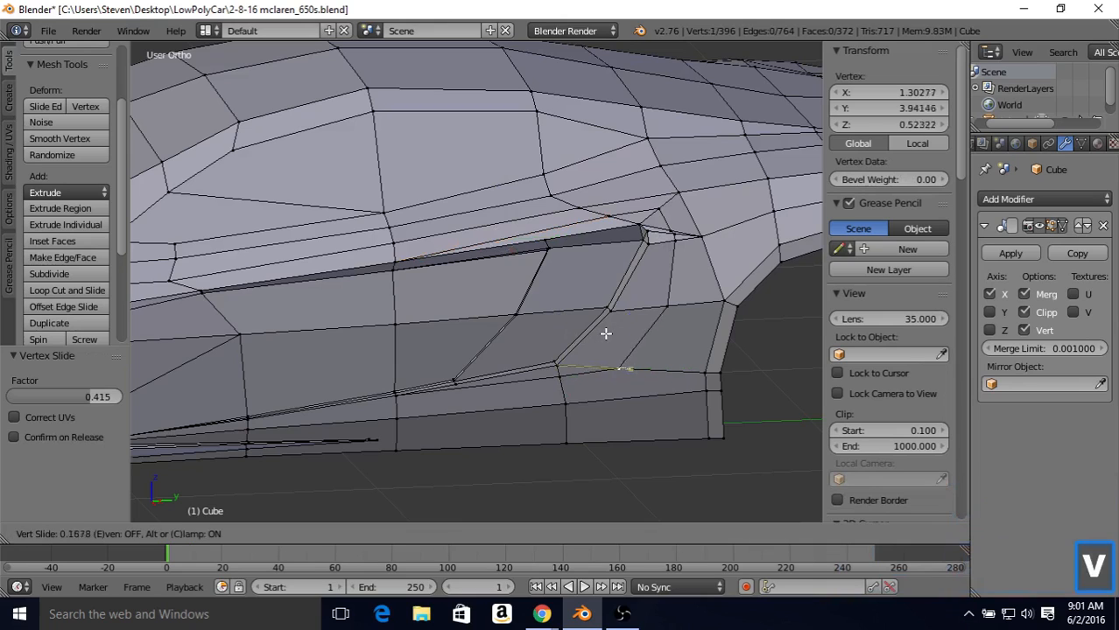
click(587, 329)
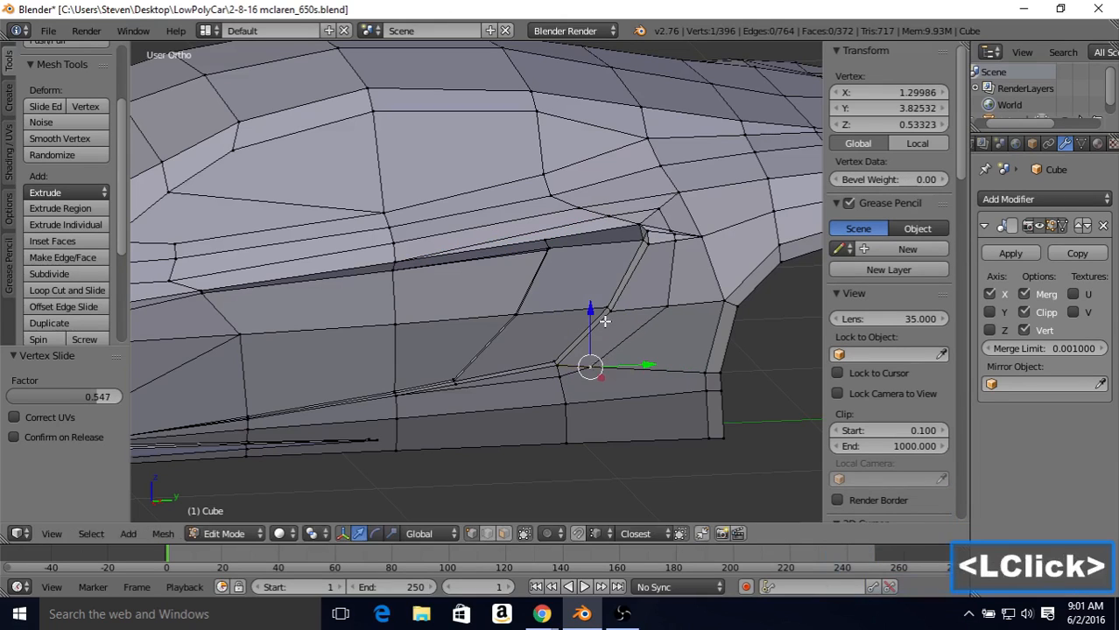
right_click(666, 307)
key(shift+v)
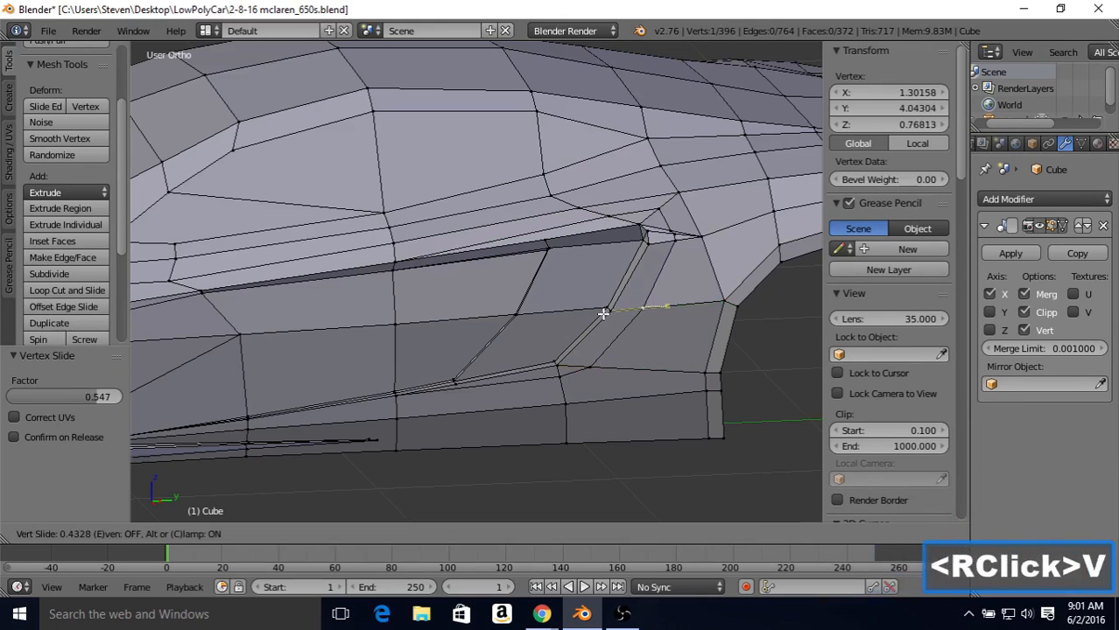
click(603, 313)
Step: Merge the loop vertex behind the intake's upper rear corner into the vertex diagonally above it, using At Last
shift+middle_drag(612, 251, 557, 279)
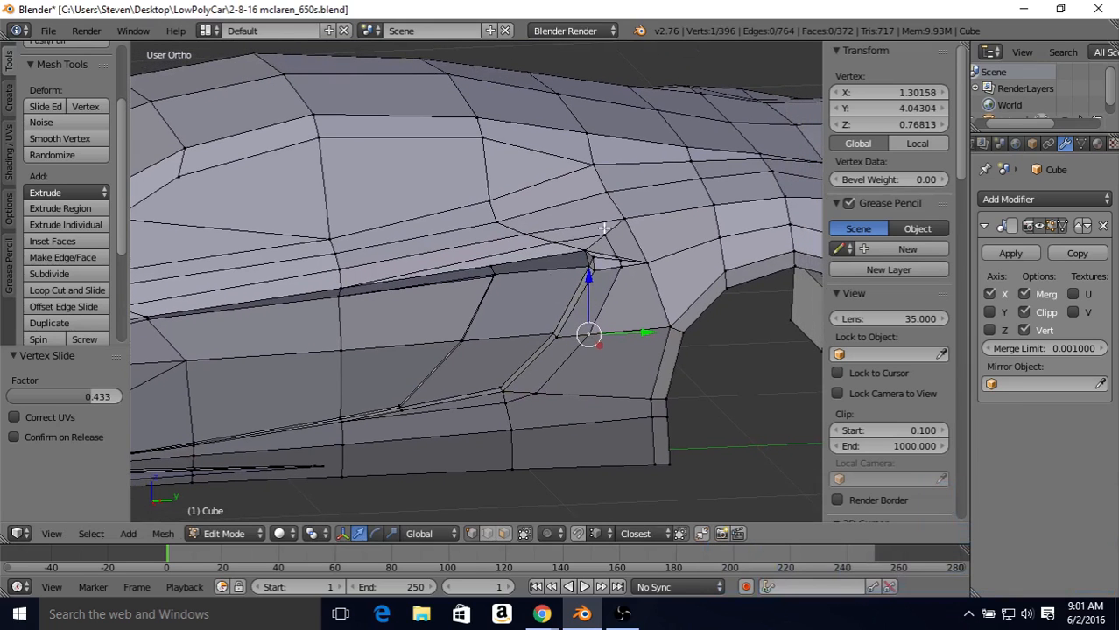
right_click(615, 253)
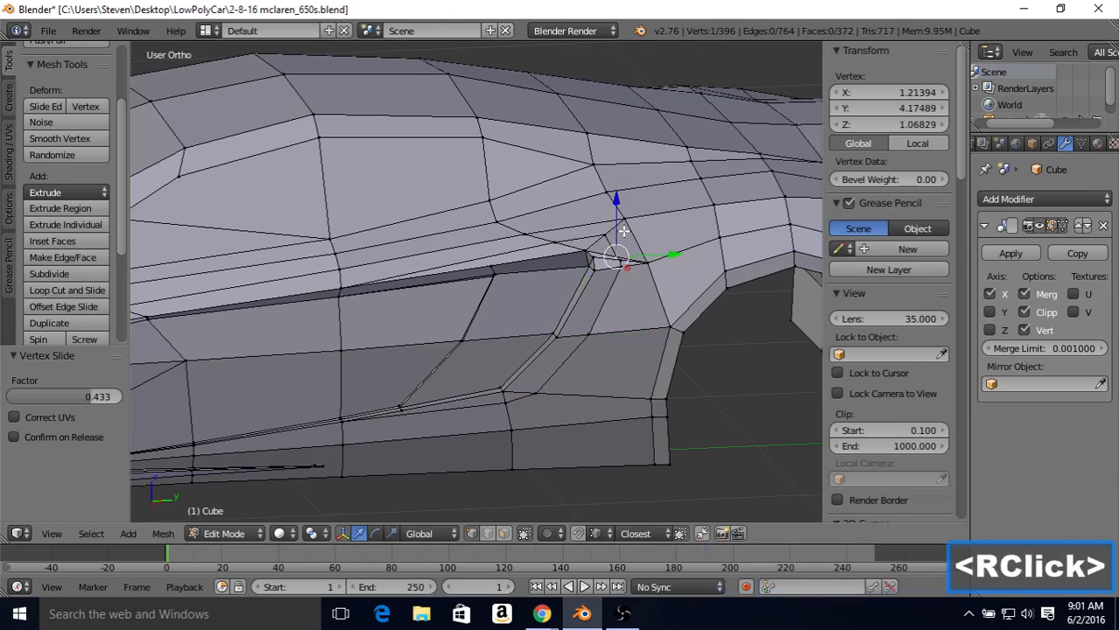
shift+right_click(605, 234)
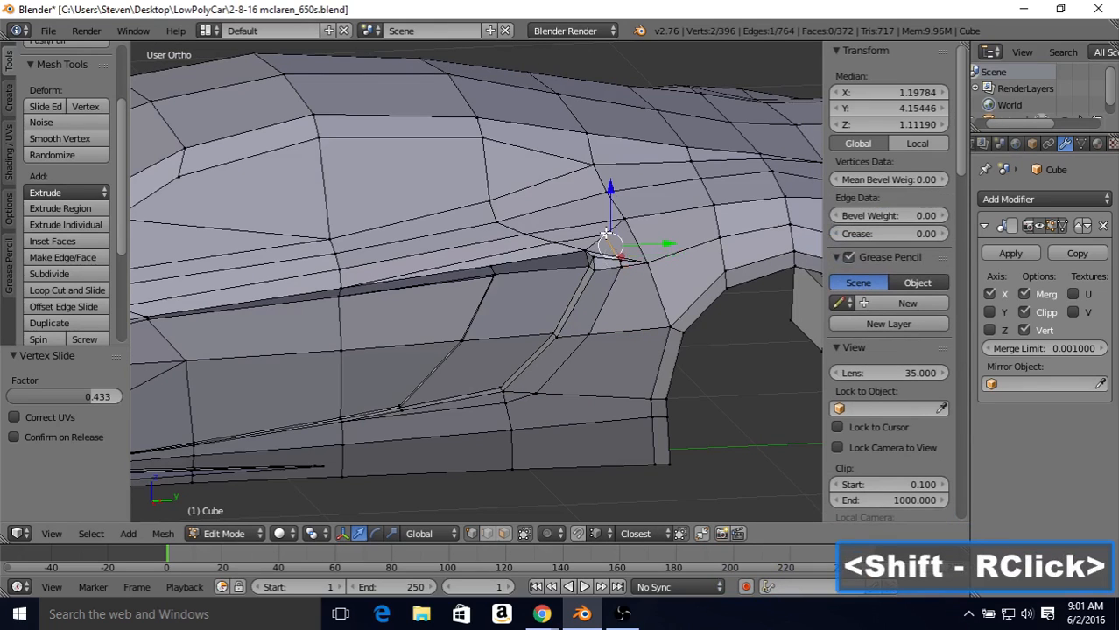
key(alt+m)
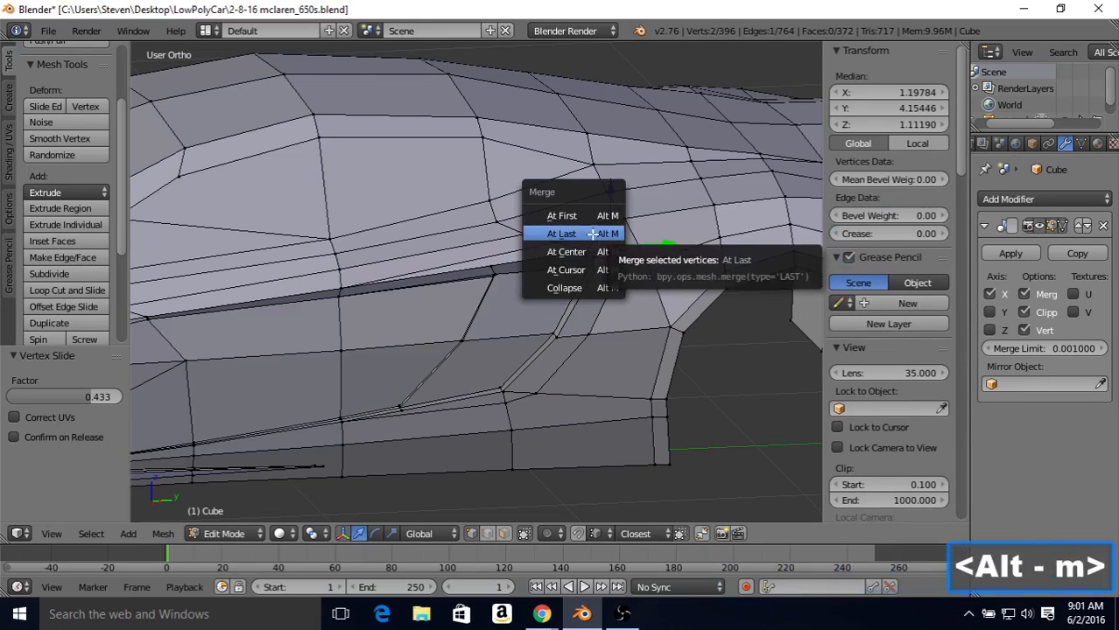
click(562, 234)
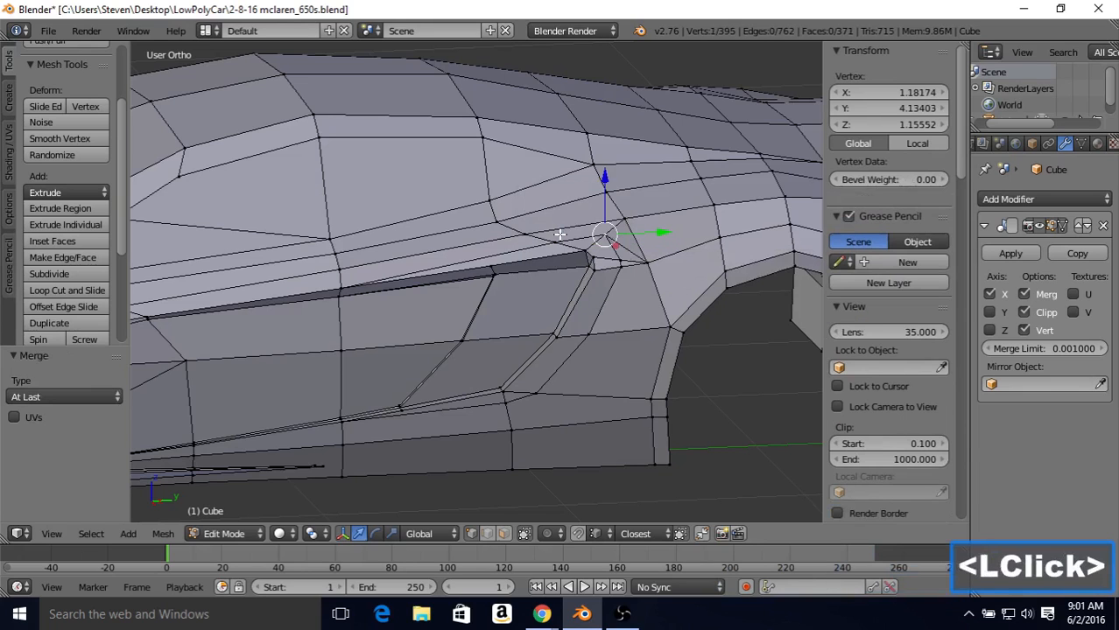
Step: Vertex-slide the loop around the intake's upper rear corner, moving the rear vertex by 0.333 and the merged upper vertex by 0.111
scroll(564, 237, up, 2)
shift+middle_drag(570, 235, 515, 241)
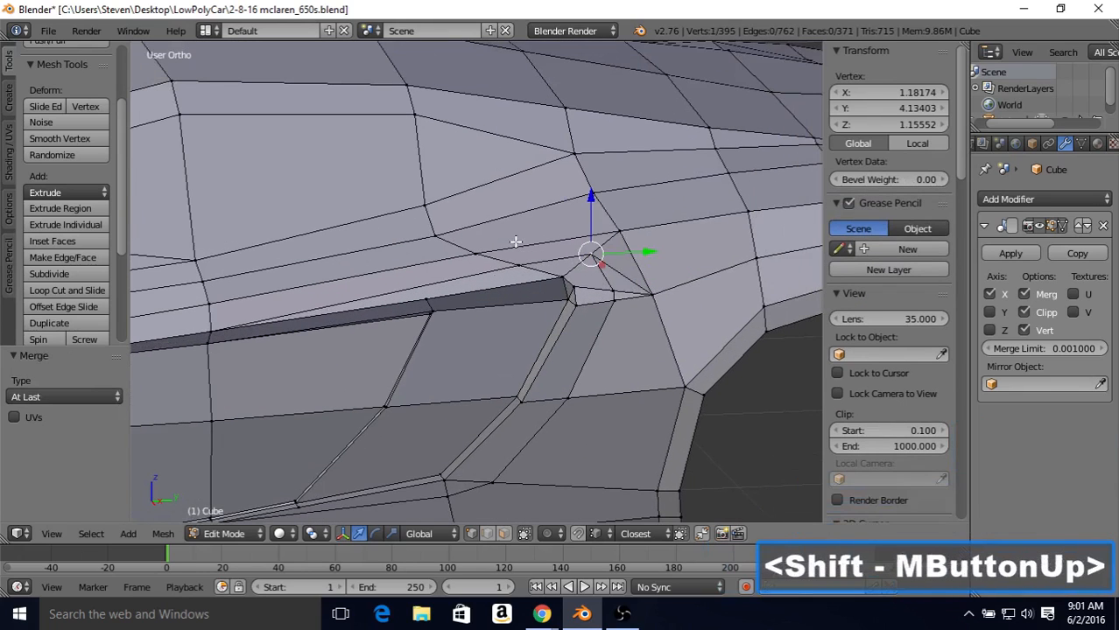
right_click(610, 291)
key(shift+v)
click(602, 222)
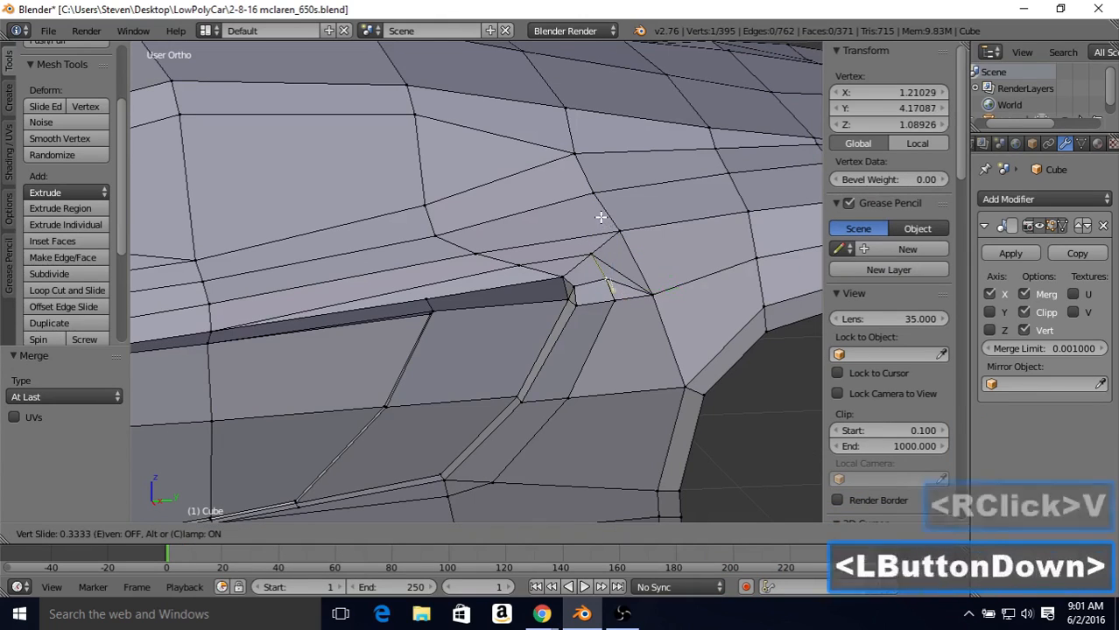
right_click(594, 253)
key(shift+v)
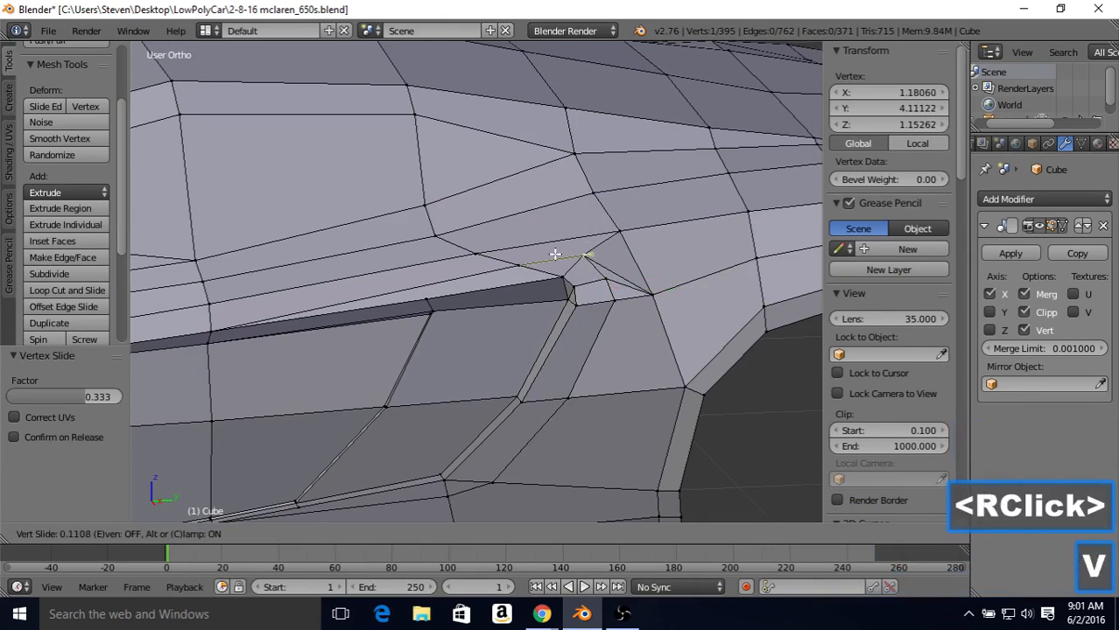
click(536, 259)
right_click(521, 264)
key(shift+v)
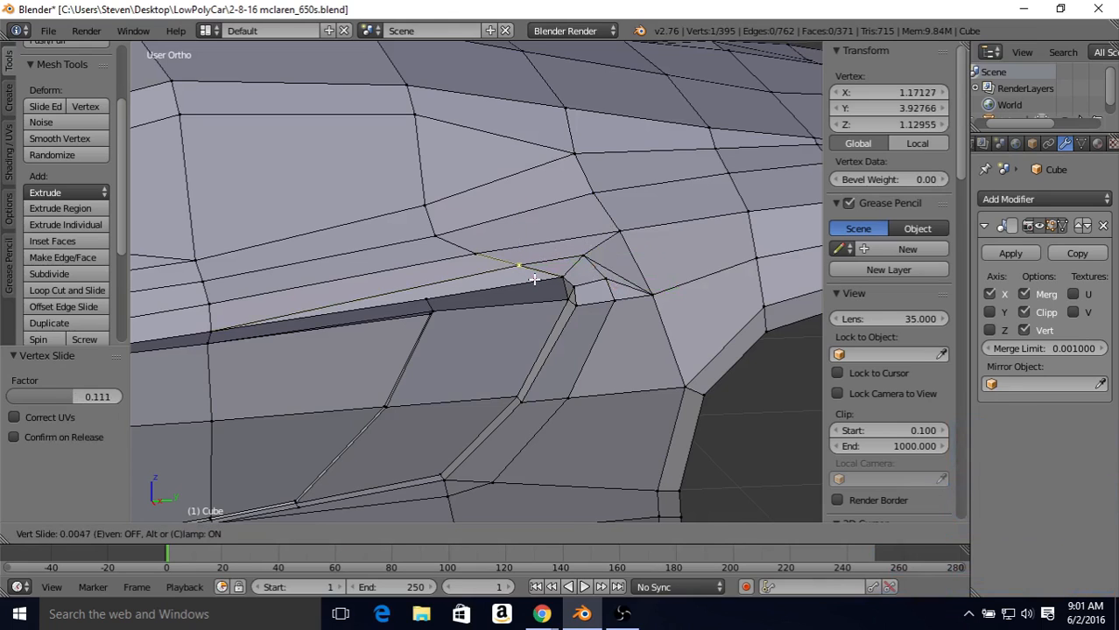
click(519, 265)
Step: Slide the upper and middle loop vertices behind the intake's rear border closer to the opening, by factors of 0.110 and 0.198
right_click(619, 309)
key(shift+v)
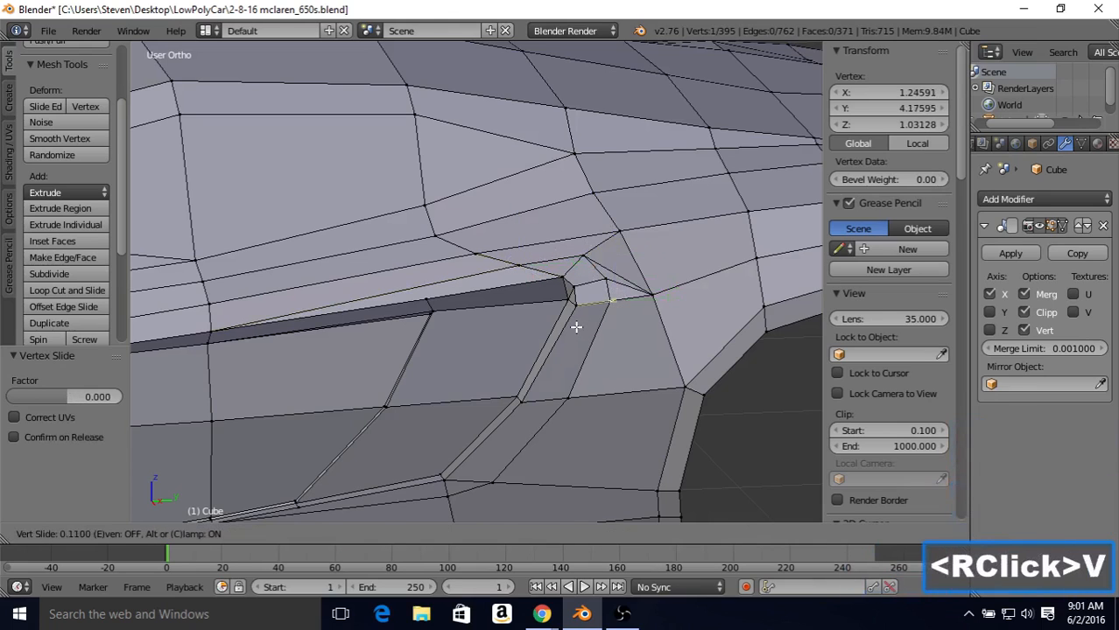
click(578, 350)
right_click(567, 398)
key(shift+v)
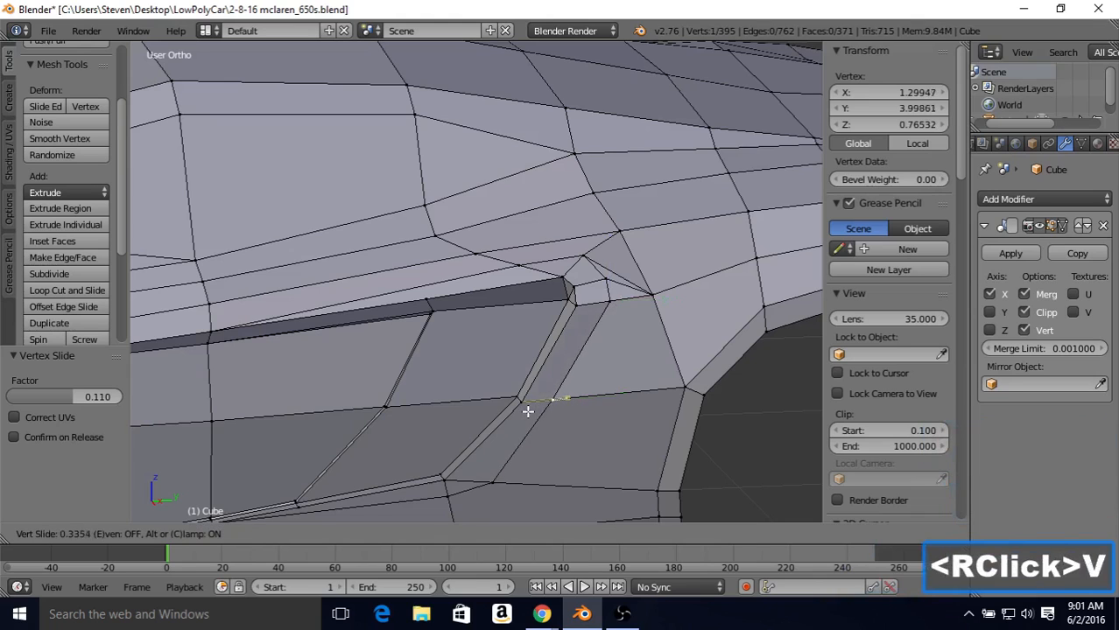
click(536, 394)
Step: Slide the two loop vertices at the intake's lower rear corner closer to the opening, by factors of 0.140 and 0.365
shift+middle_drag(537, 394, 582, 310)
right_click(530, 395)
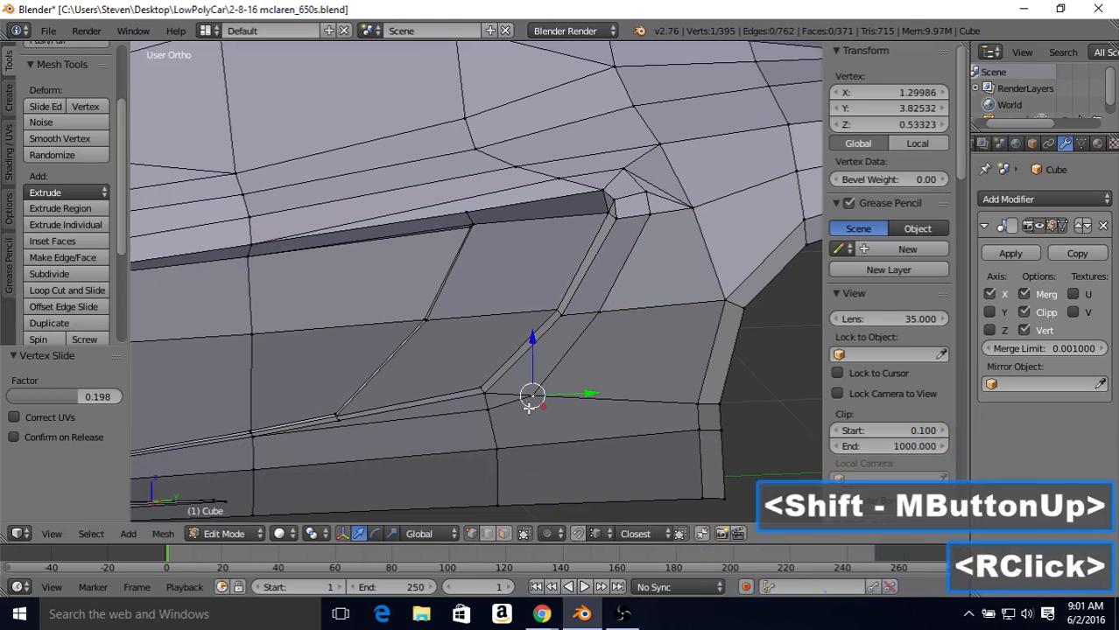
key(shift+v)
click(487, 385)
right_click(487, 404)
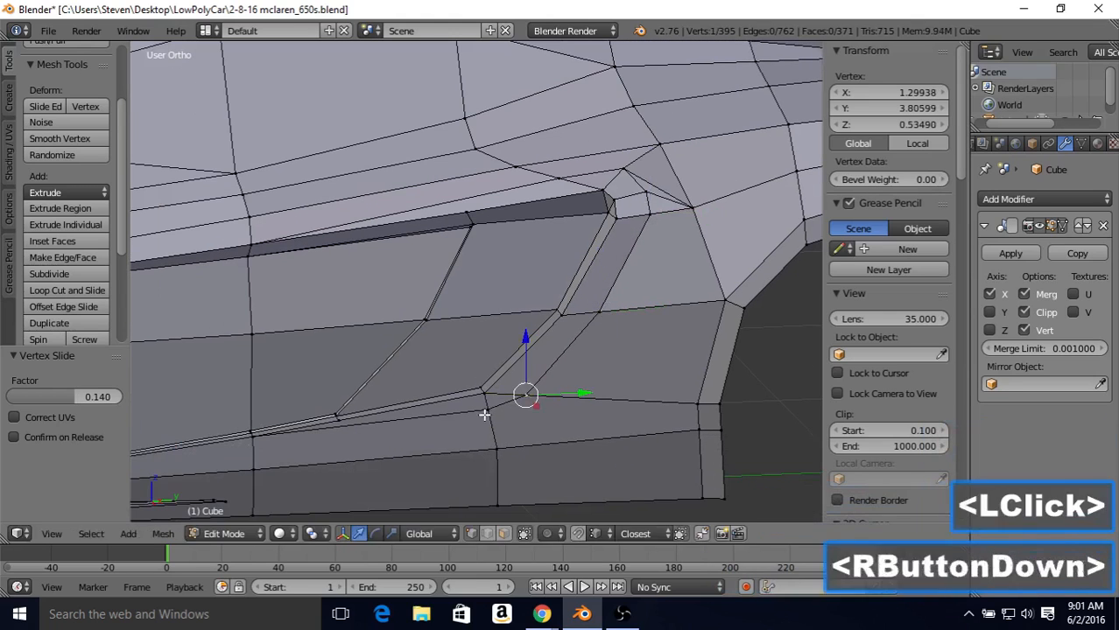
key(shift+v)
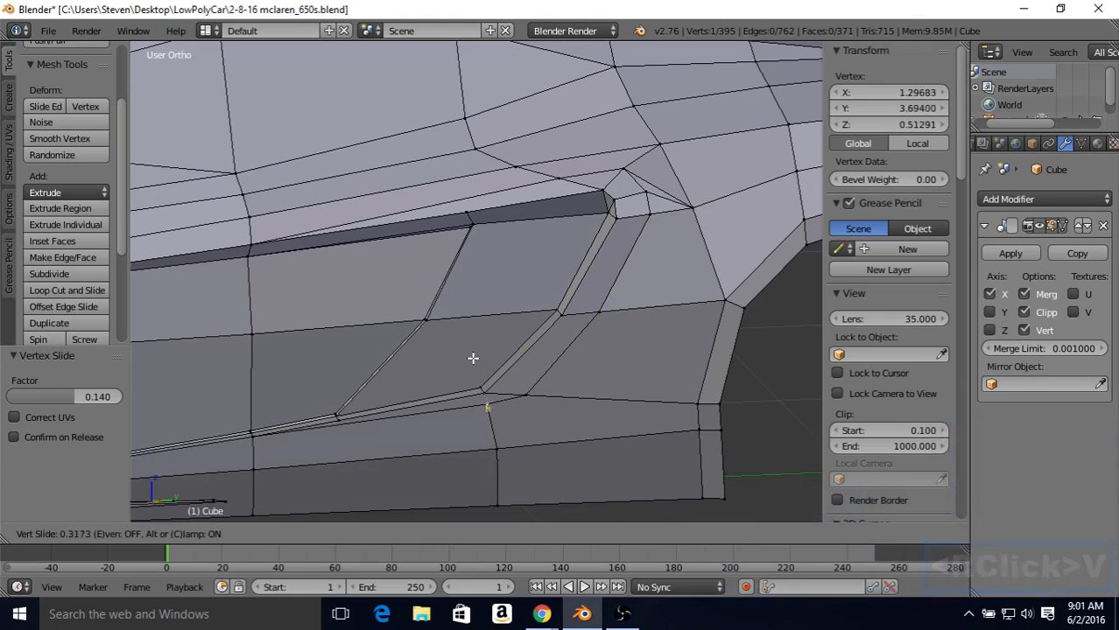
click(472, 357)
Step: Slide the merged vertex above the intake's upper rear corner slightly toward the opening by a factor of 0.038
shift+middle_drag(492, 317, 435, 379)
right_click(572, 248)
key(shift+v)
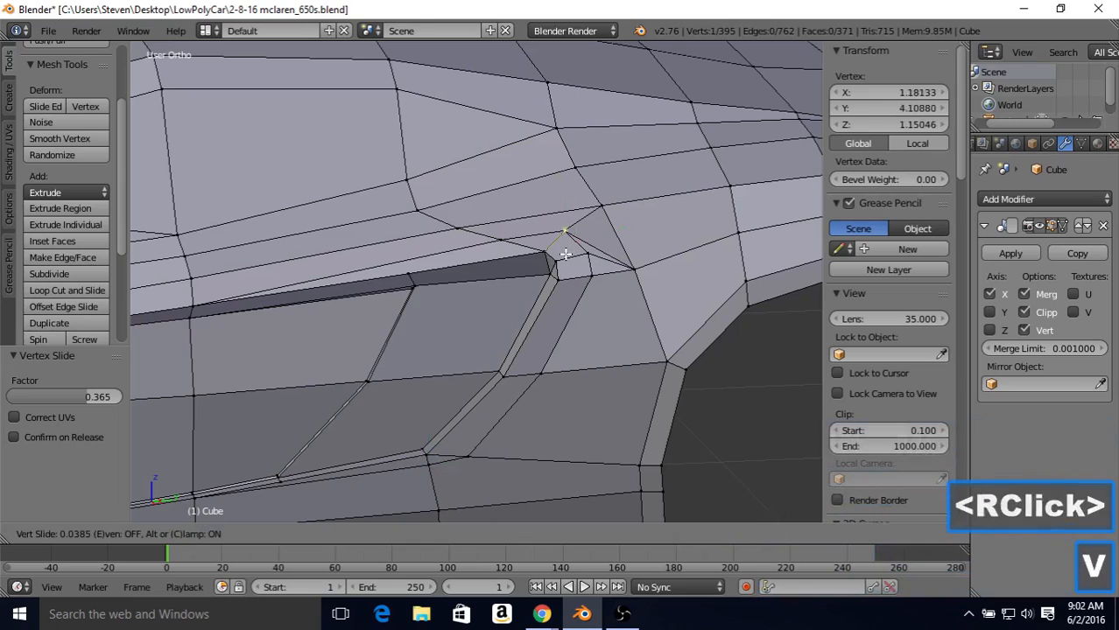
click(566, 254)
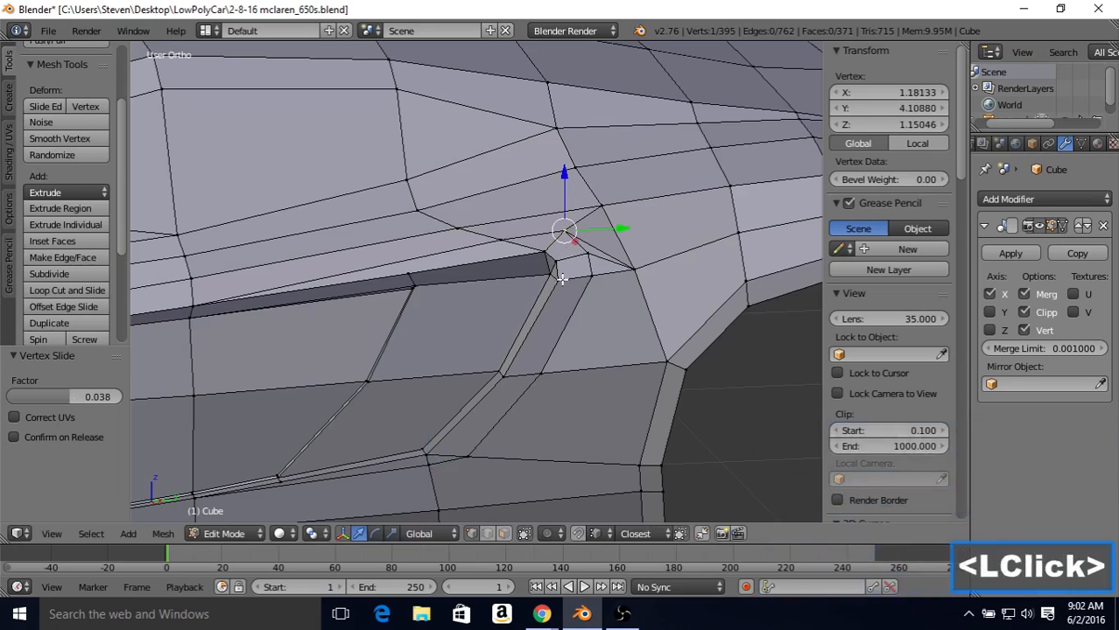
Step: Select the seven outer rim vertices of the intake opening, from the upper border around the rear to the lower border
shift+middle_drag(411, 336, 502, 234)
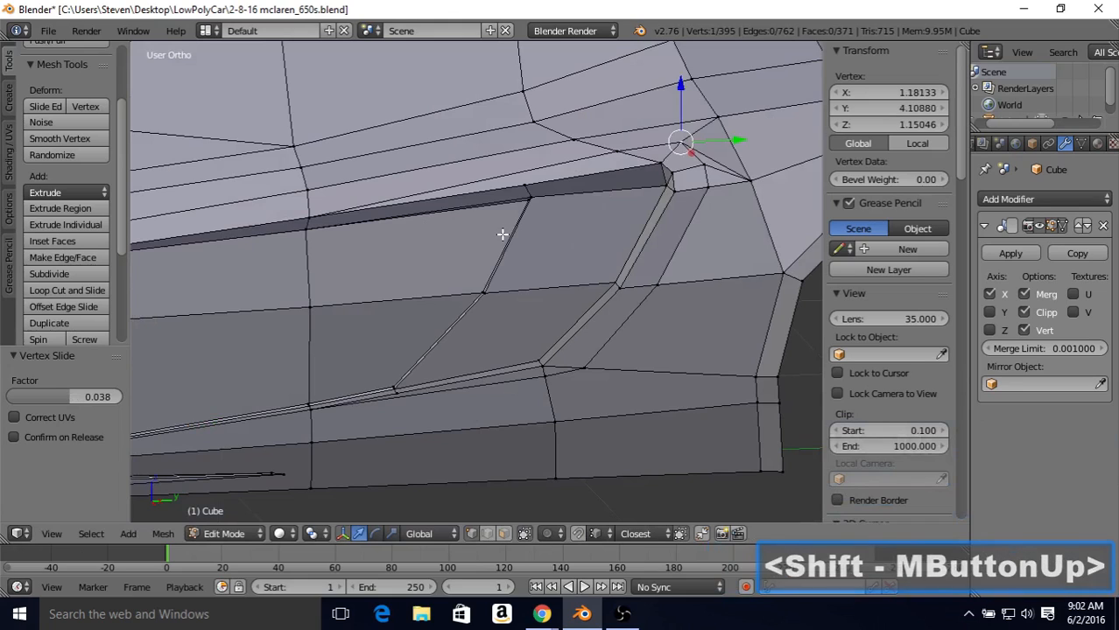
right_click(663, 163)
shift+right_click(527, 184)
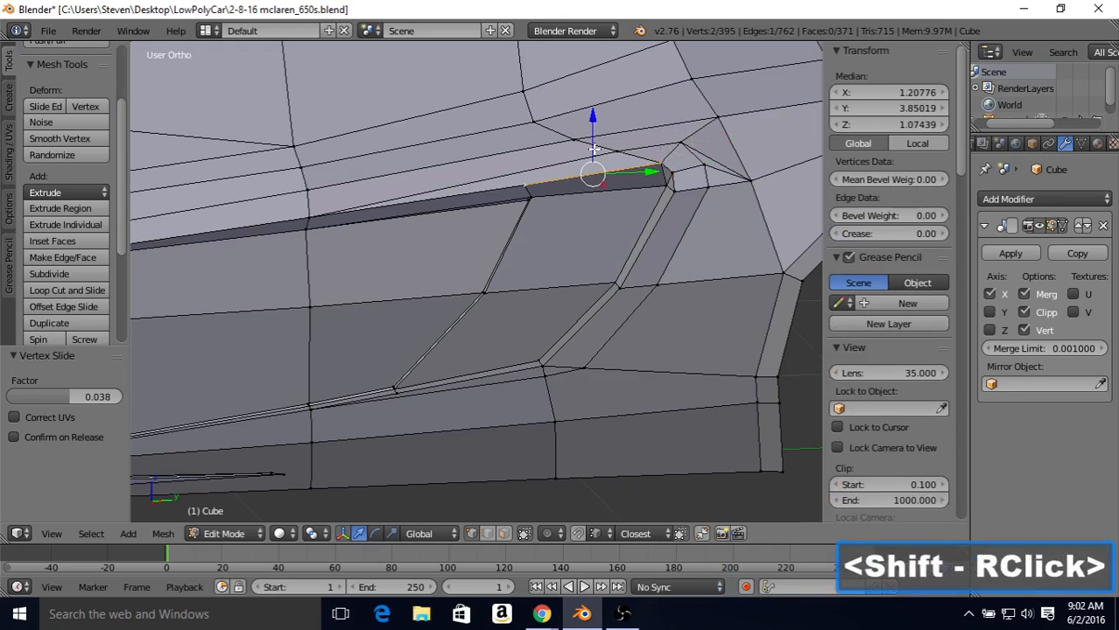
shift+right_click(674, 169)
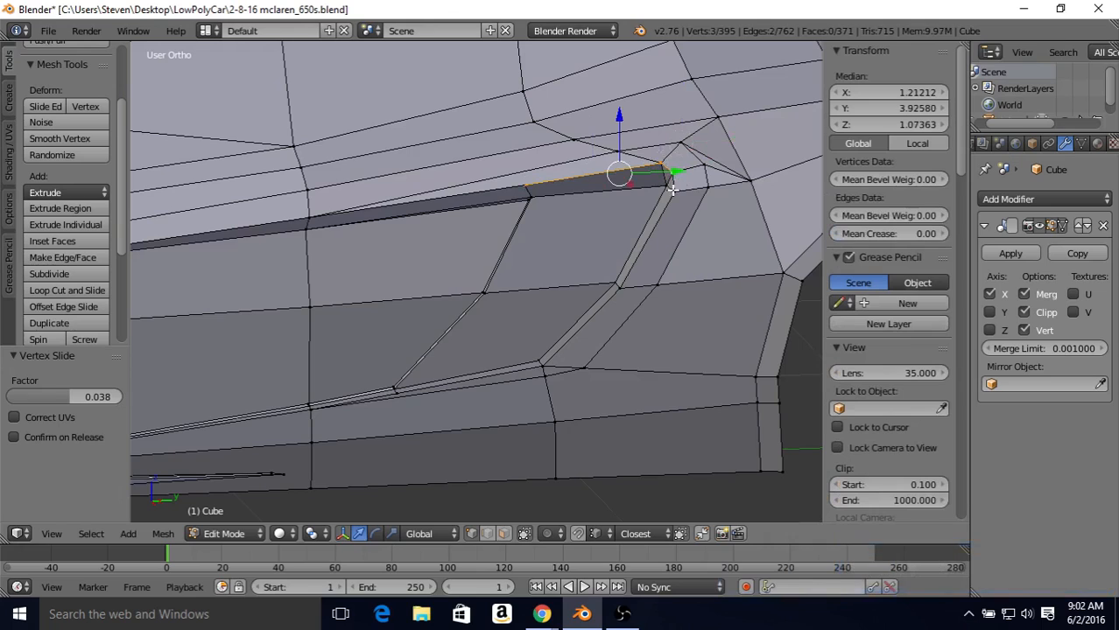
shift+right_click(672, 189)
shift+right_click(625, 278)
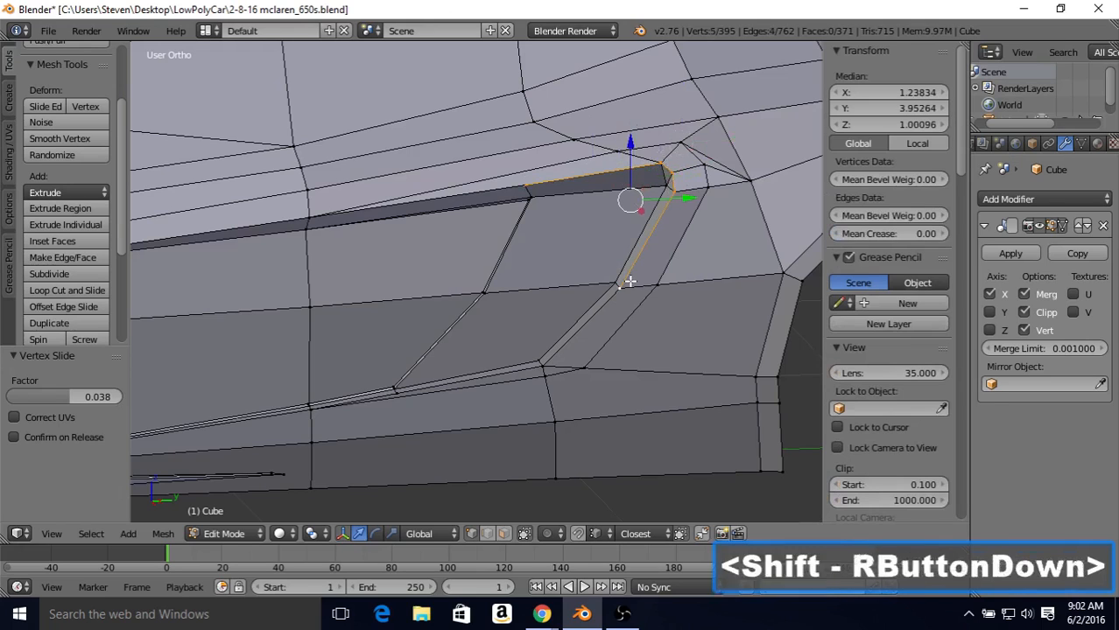
shift+right_click(544, 367)
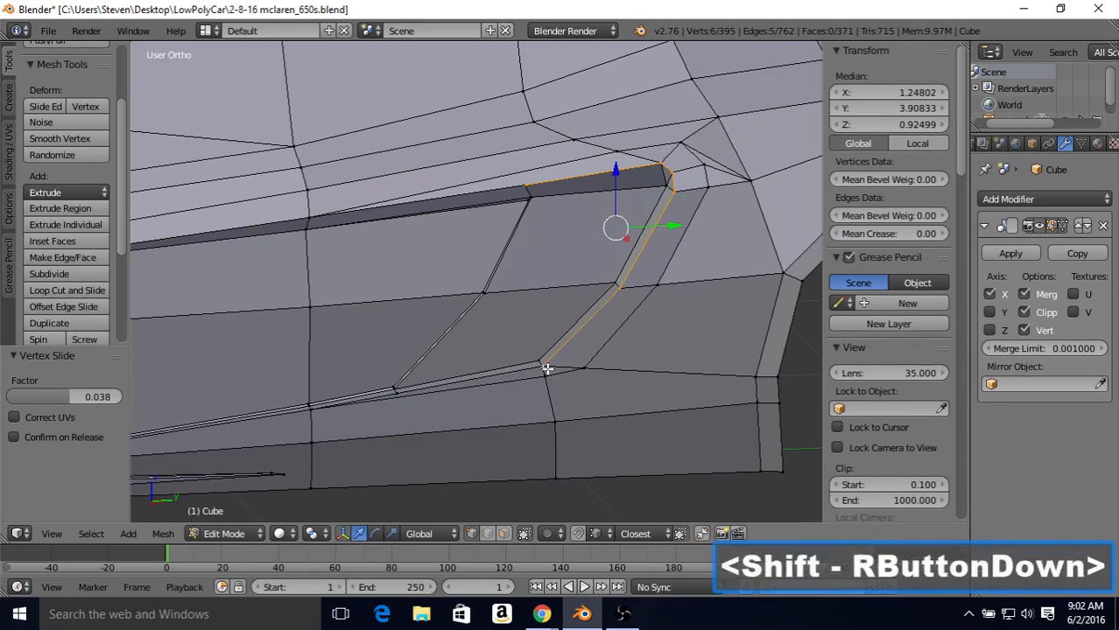
shift+right_click(396, 393)
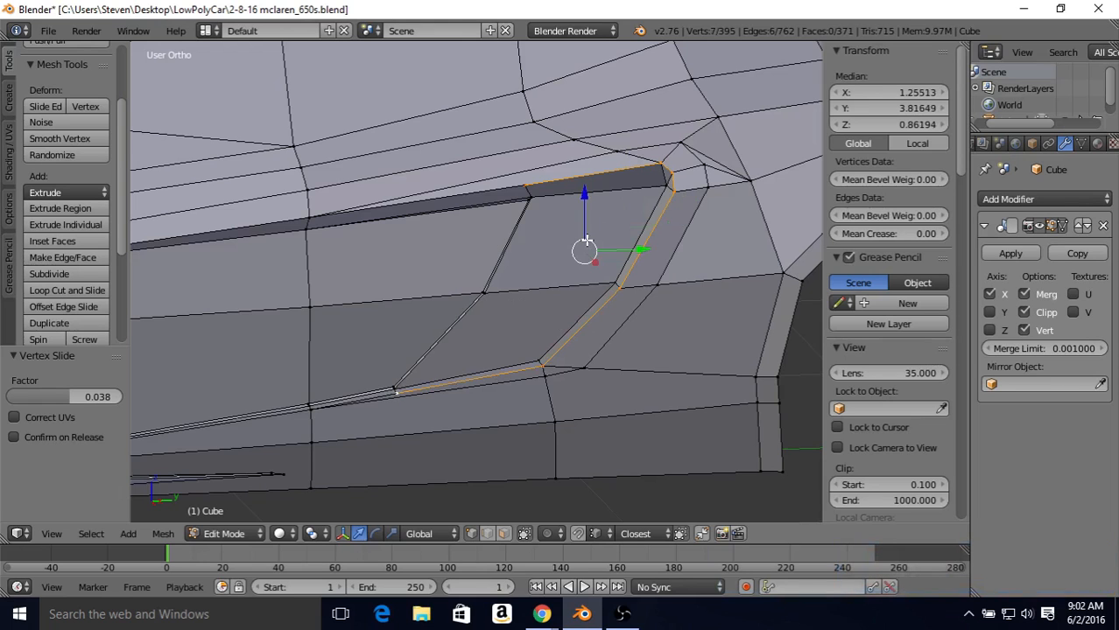
Step: Move the selected intake rim vertices outward along X by about 0.02 in small adjustments, checking the shape in Object Mode
middle_drag(586, 242, 480, 249)
scroll(482, 240, down, 2)
drag(424, 302, 422, 307)
key(Tab)
scroll(428, 269, down, 1)
middle_drag(471, 247, 348, 298)
scroll(474, 245, up, 2)
key(Tab)
drag(348, 299, 348, 298)
key(Tab)
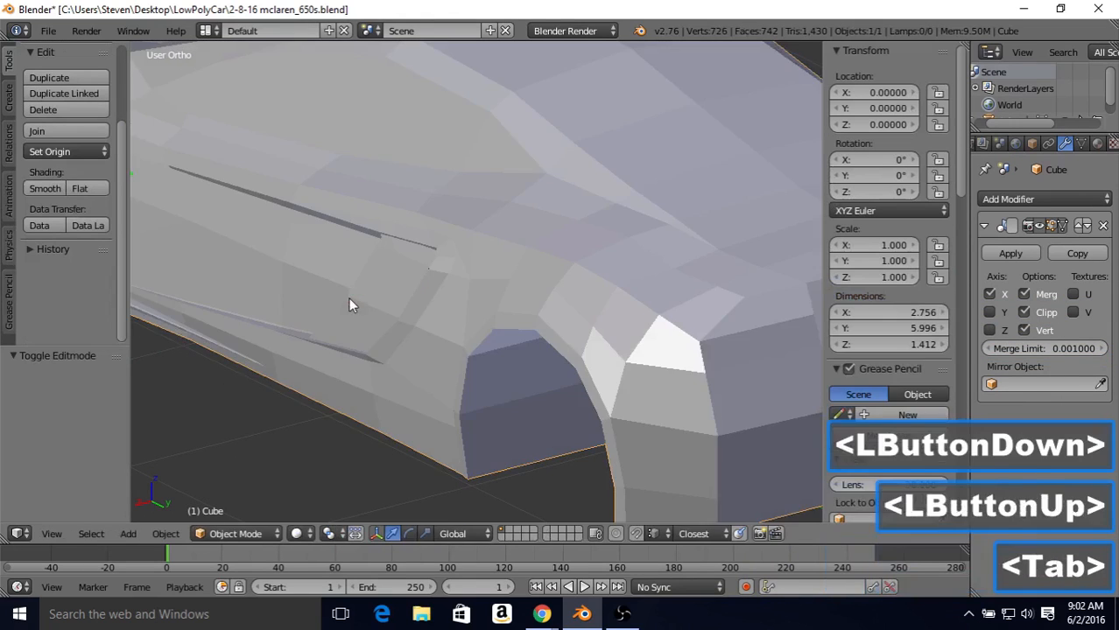
scroll(348, 299, down, 2)
middle_drag(348, 299, 417, 251)
key(Tab)
drag(399, 313, 398, 312)
key(Tab)
middle_drag(409, 287, 573, 243)
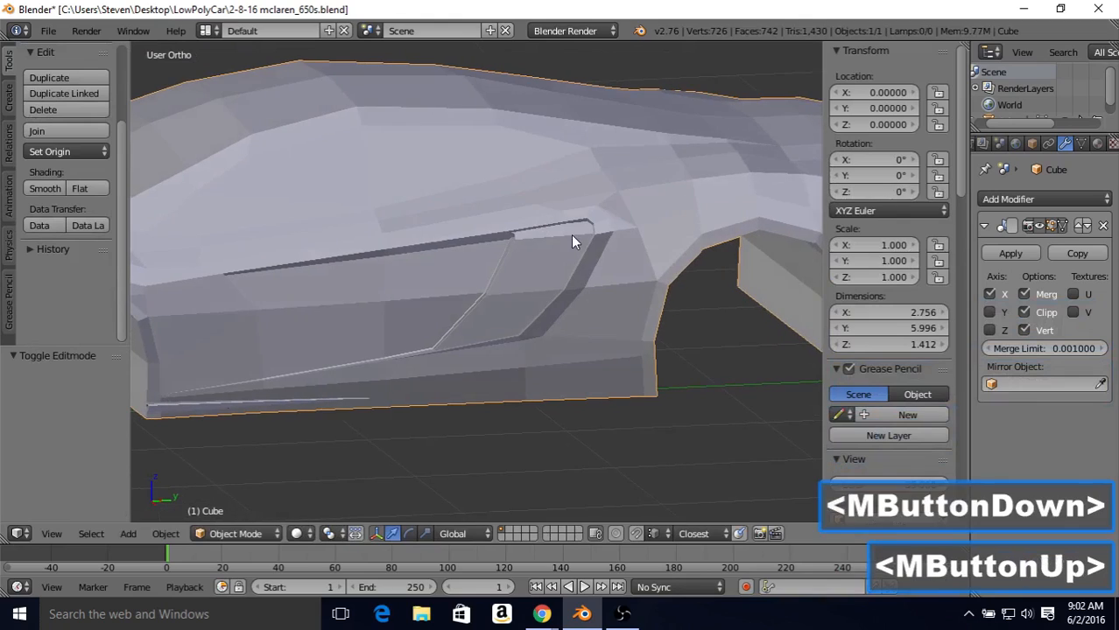
scroll(578, 328, up, 2)
key(Tab)
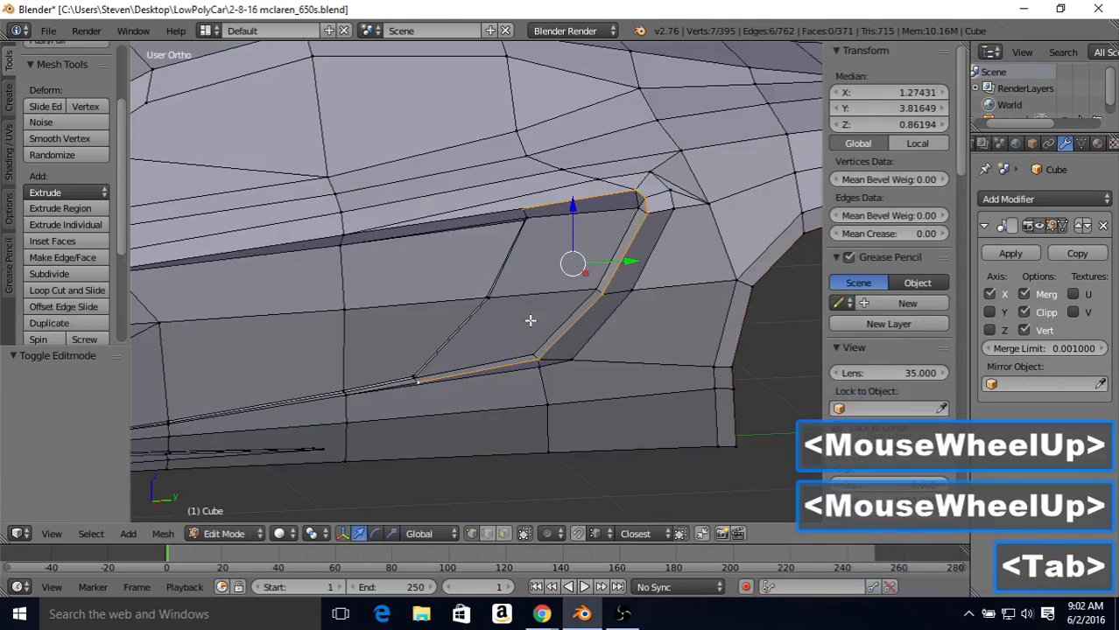
Step: Move the front vertex of the intake's lower rim inward by -0.008 along X and check the shape in Object Mode
middle_drag(530, 320, 702, 390)
right_click(587, 410)
drag(688, 416, 683, 414)
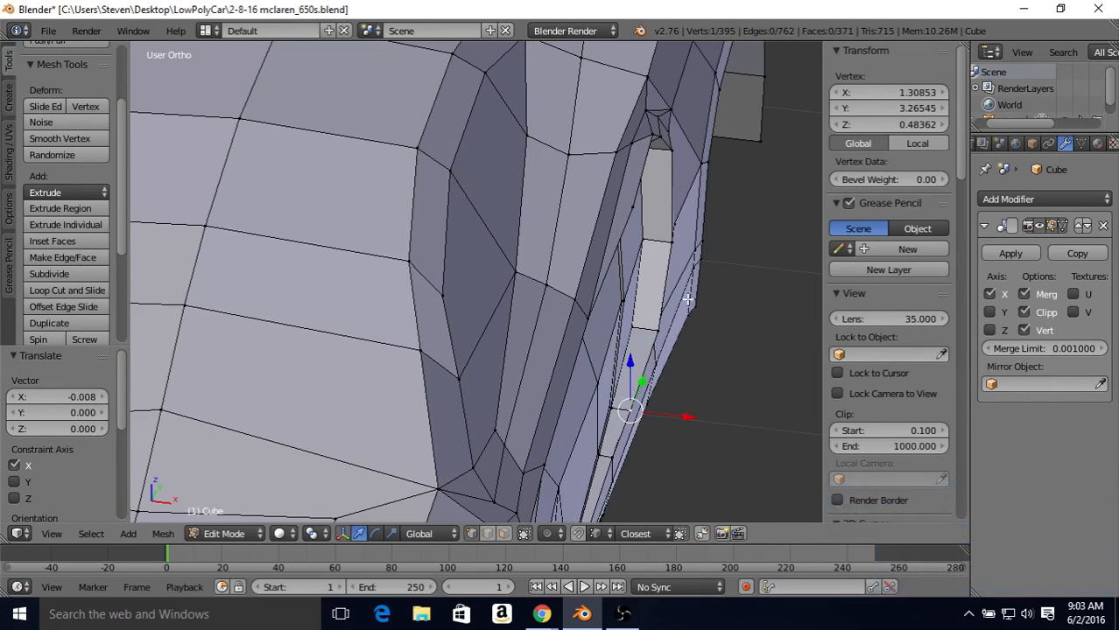
key(Tab)
middle_drag(688, 298, 517, 254)
Step: Move the front vertex of the intake's upper rim inward by -0.023 along X, and switch to edge selection
key(Tab)
right_click(499, 243)
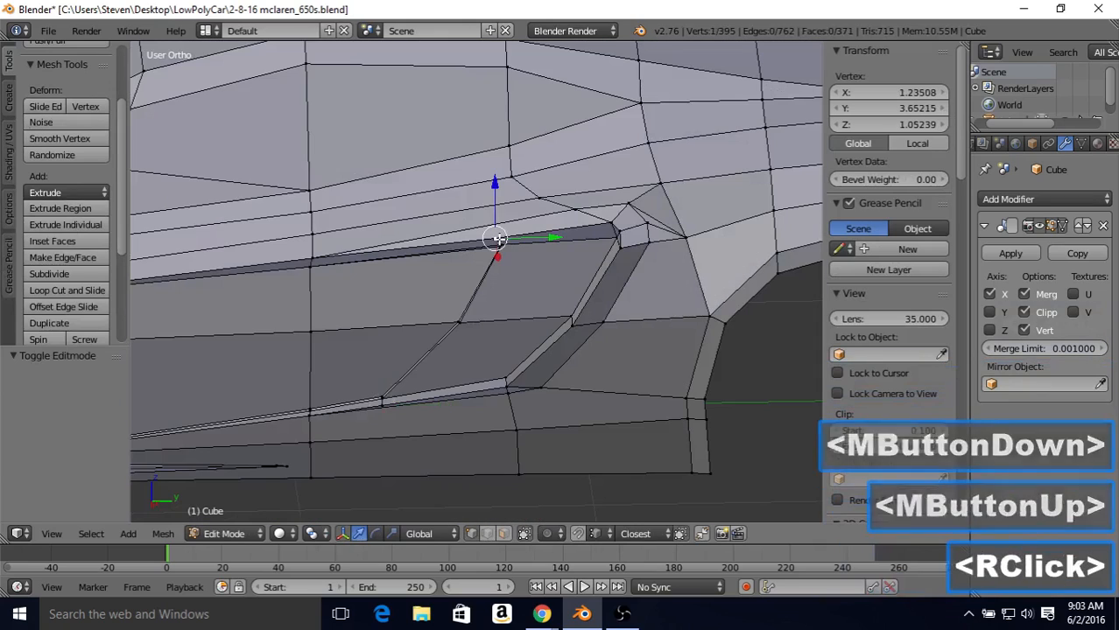
middle_drag(565, 169, 379, 251)
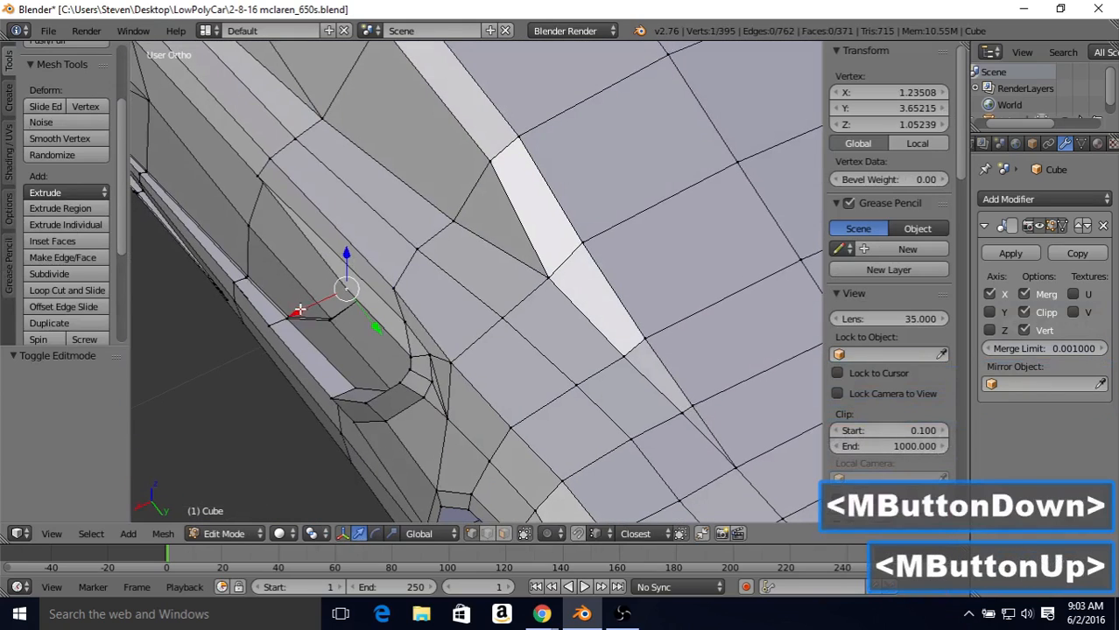
drag(299, 310, 309, 316)
middle_drag(309, 317, 526, 210)
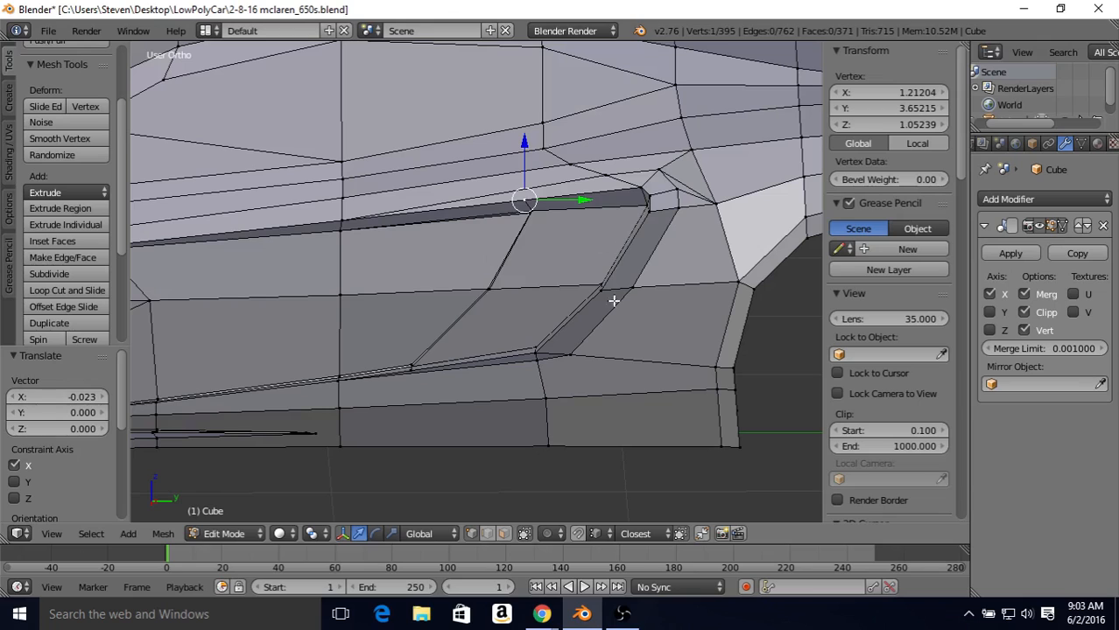
click(487, 534)
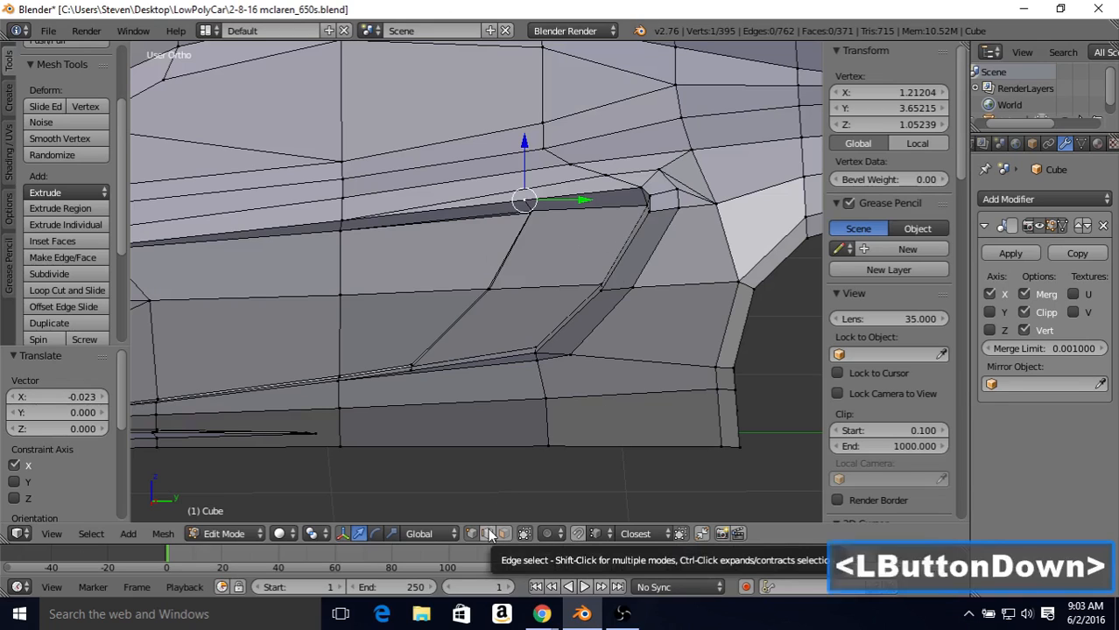
Step: Select the upright edges of the face strip running from the door through the intake to the wheel arch, and subdivide them with one cut
right_click(339, 254)
middle_drag(427, 237, 554, 248)
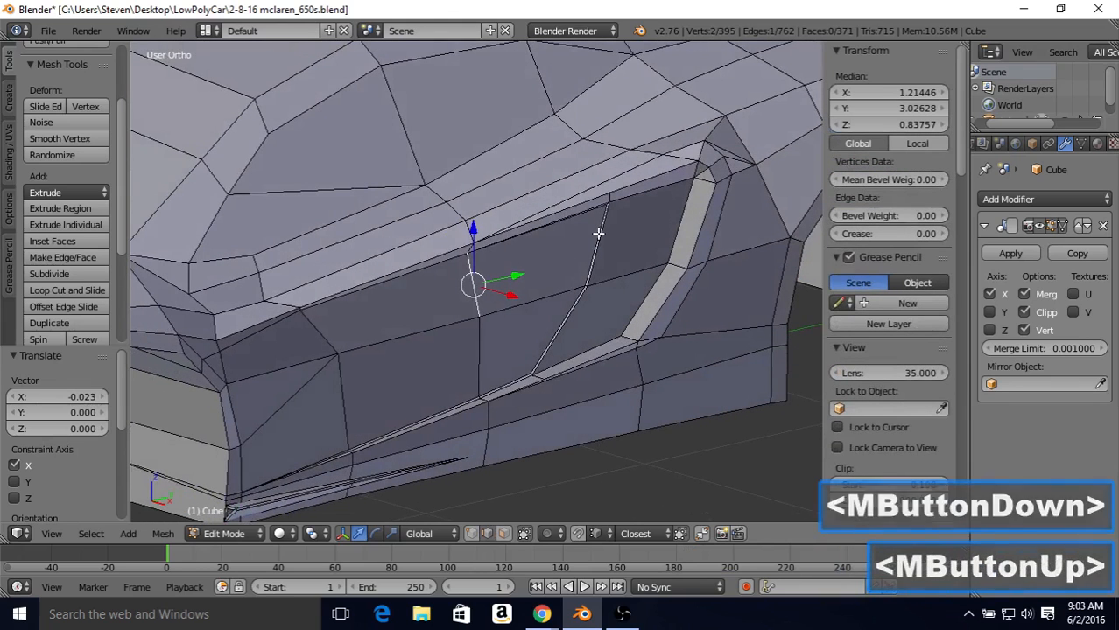
shift+right_click(578, 243)
shift+right_click(687, 222)
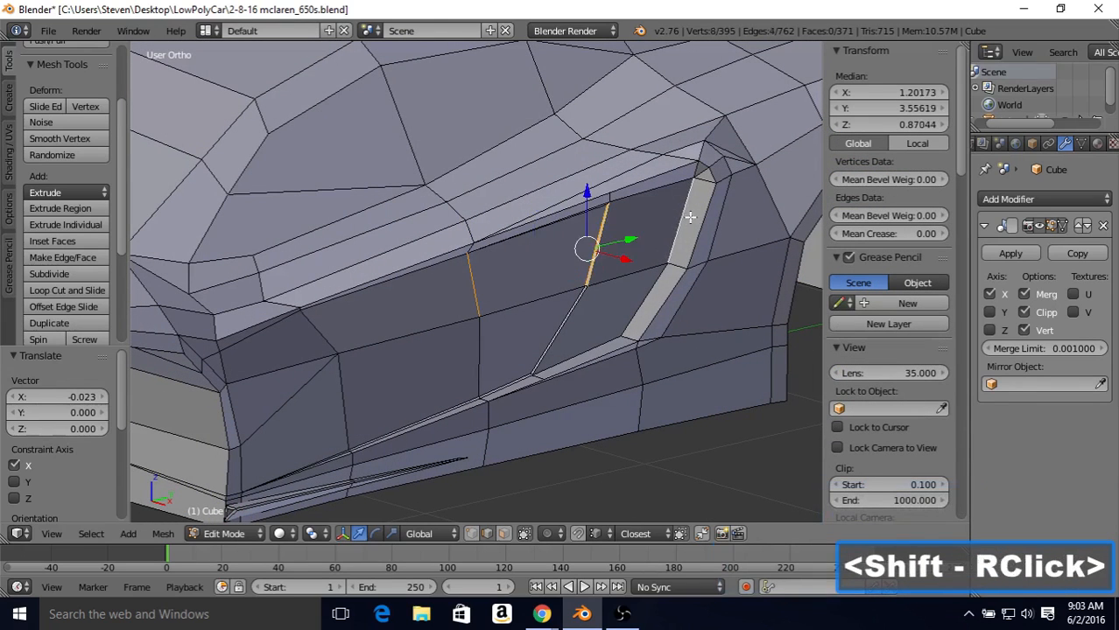
shift+right_click(718, 214)
shift+right_click(727, 216)
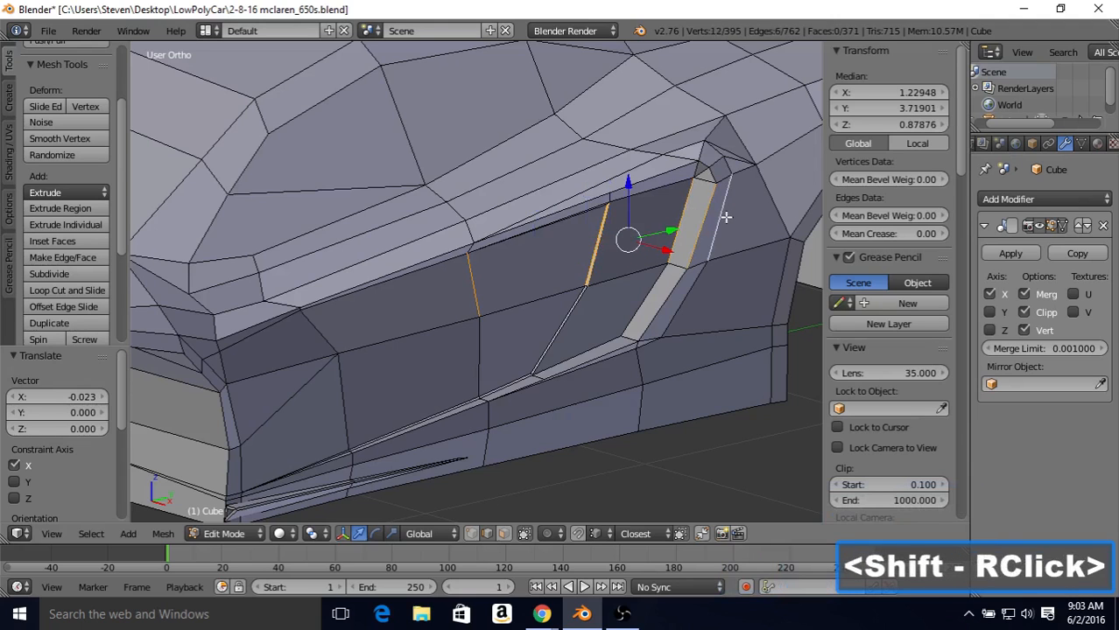
shift+right_click(767, 196)
middle_drag(708, 213, 465, 258)
shift+middle_drag(475, 243, 523, 230)
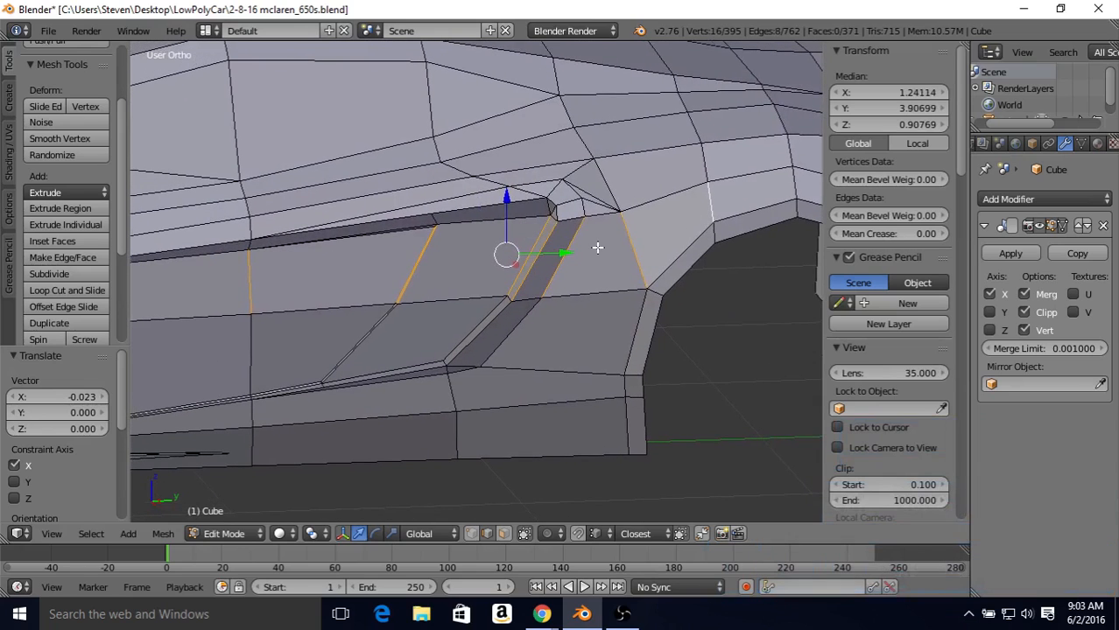
click(60, 272)
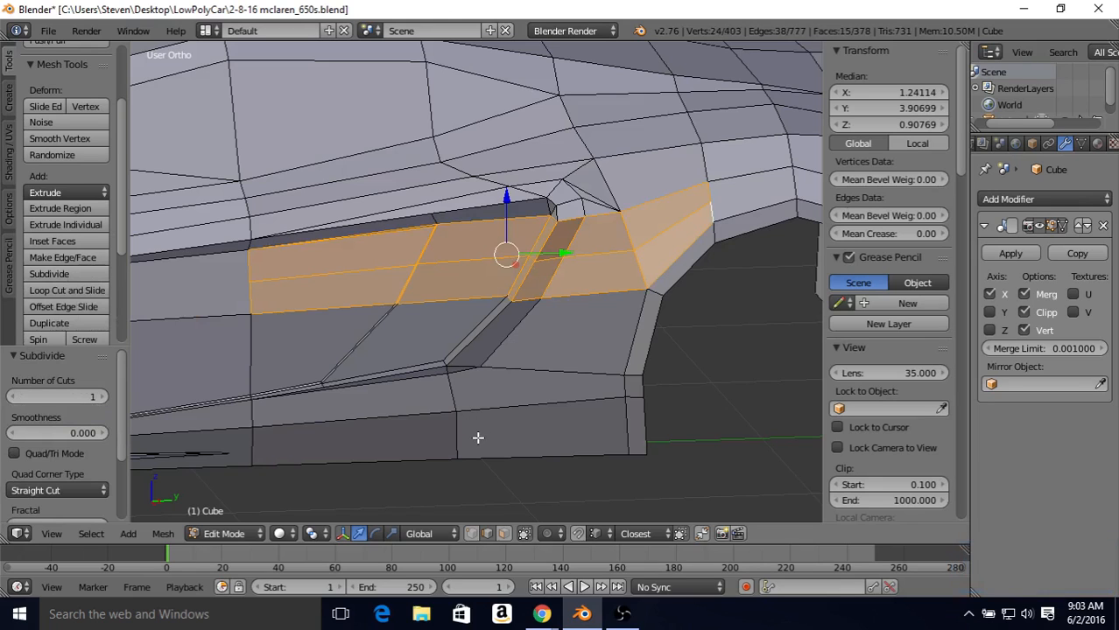
Step: In vertex selection, connect the front end vertex of the new cut to the front corner vertex of the intake's upper crease
click(470, 535)
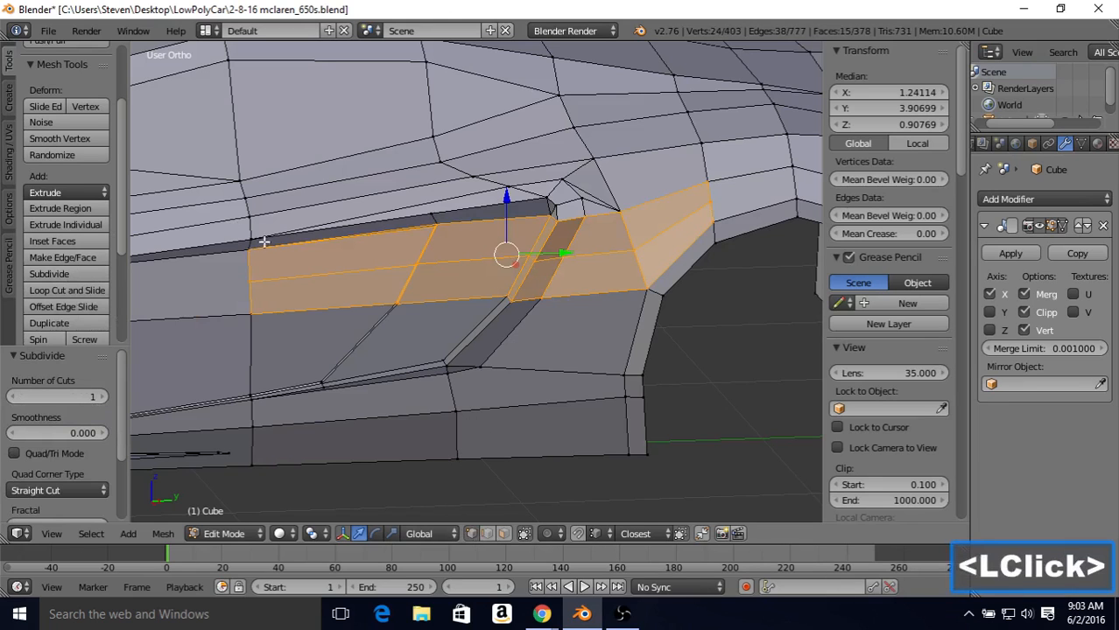
shift+middle_drag(263, 241, 377, 296)
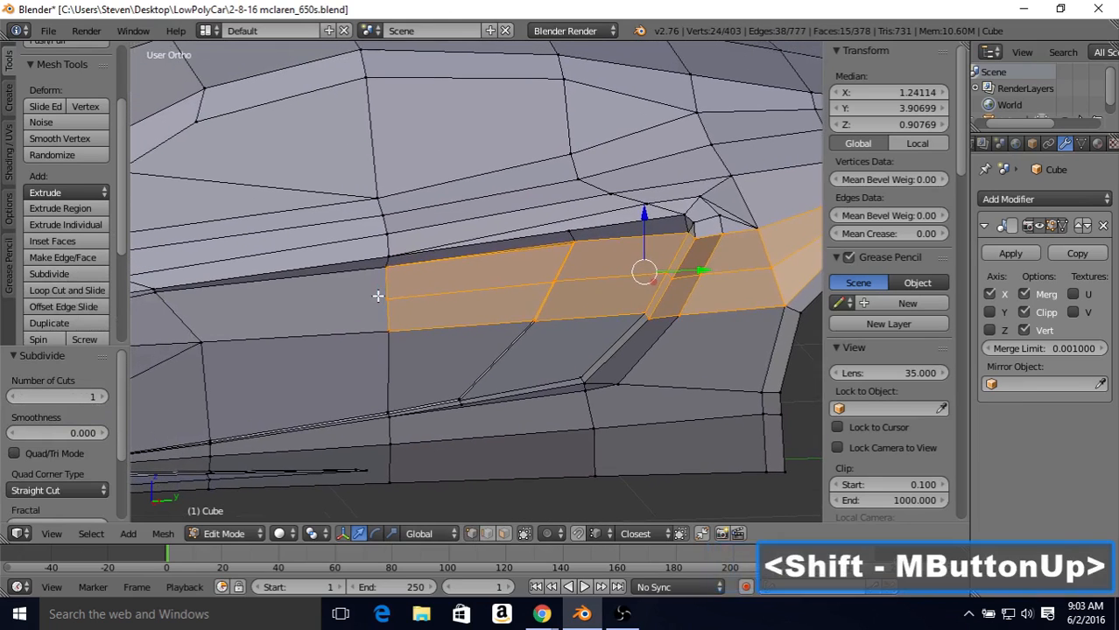
right_click(378, 296)
shift+right_click(162, 298)
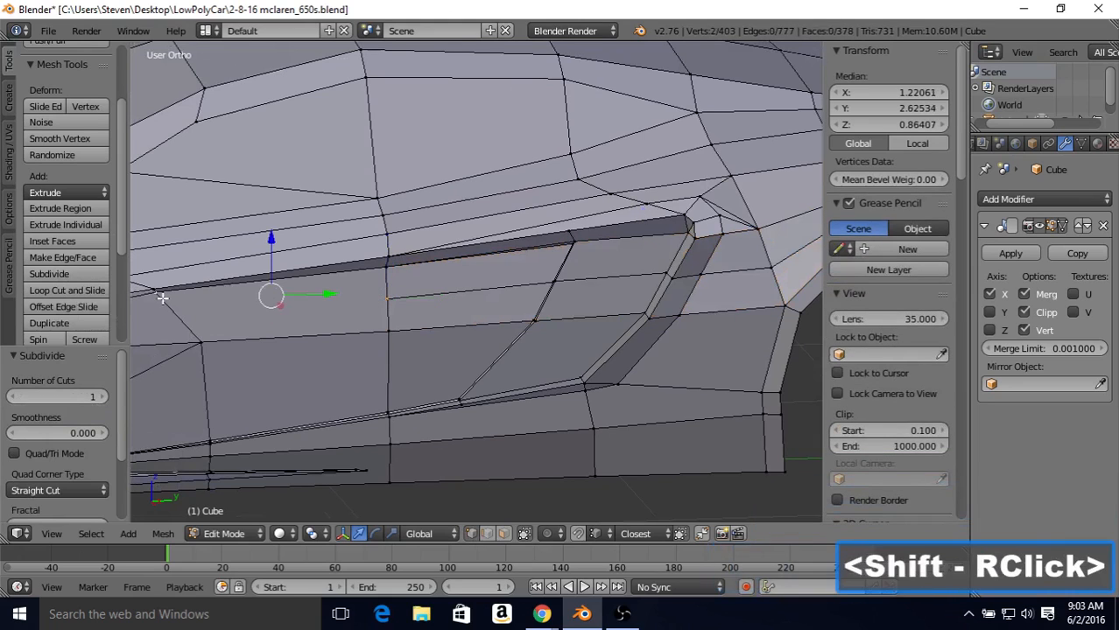
key(j)
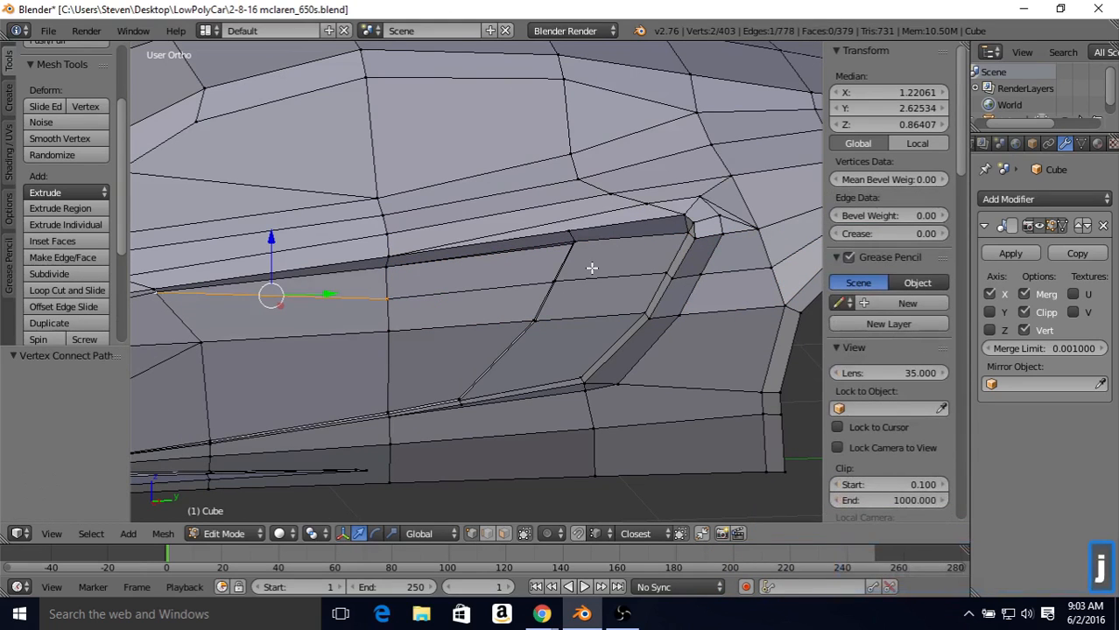
Step: Connect the rear end vertex of the new cut to the next vertex along the top of the wheel arch
shift+middle_drag(634, 285, 595, 256)
right_click(639, 246)
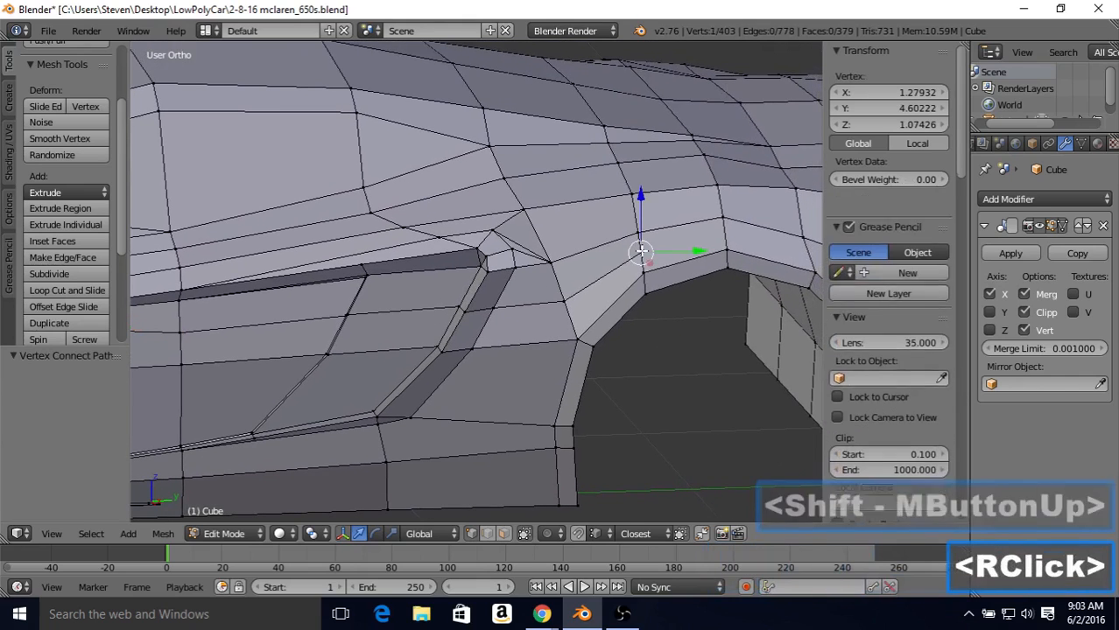
shift+right_click(722, 250)
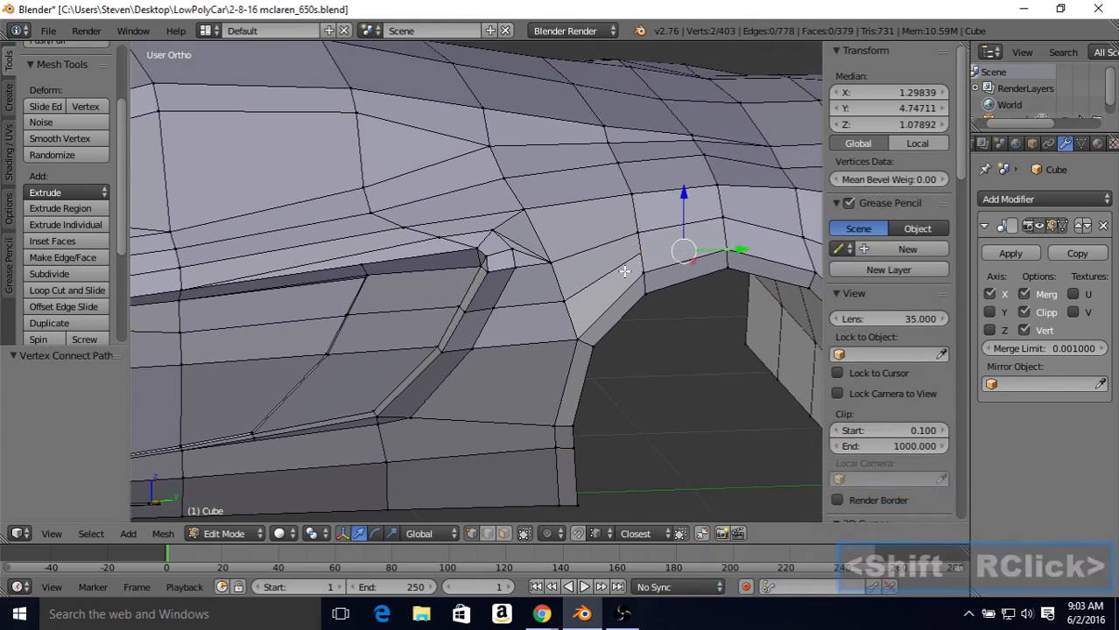
key(j)
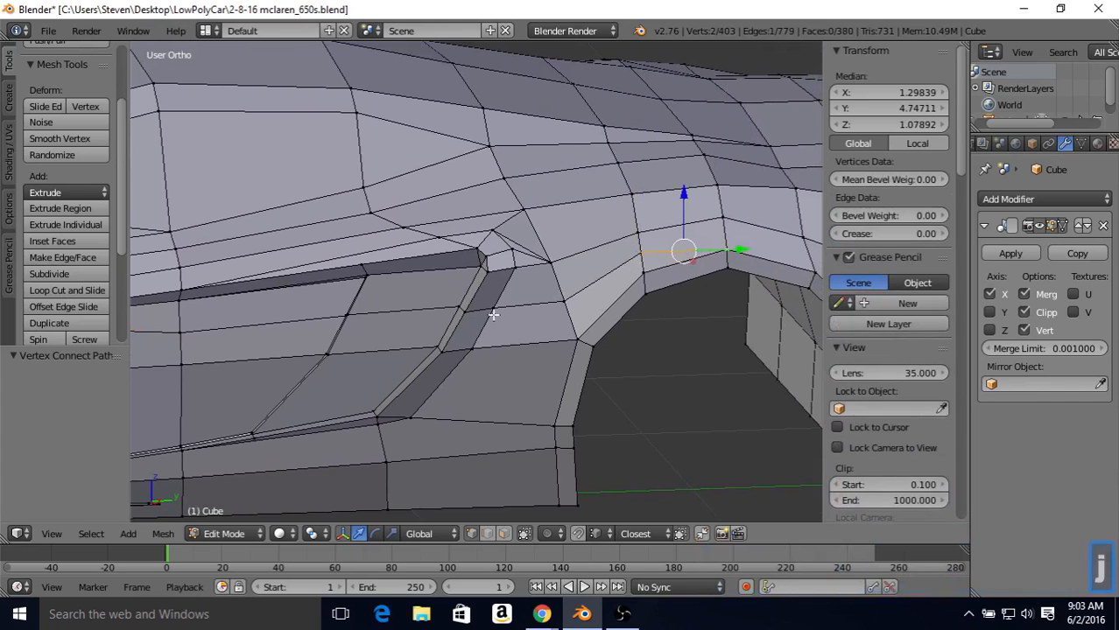
Step: Slide the new cut's vertices in front of the intake up toward the upper rim and check the shape in Object Mode
shift+middle_drag(387, 272, 563, 248)
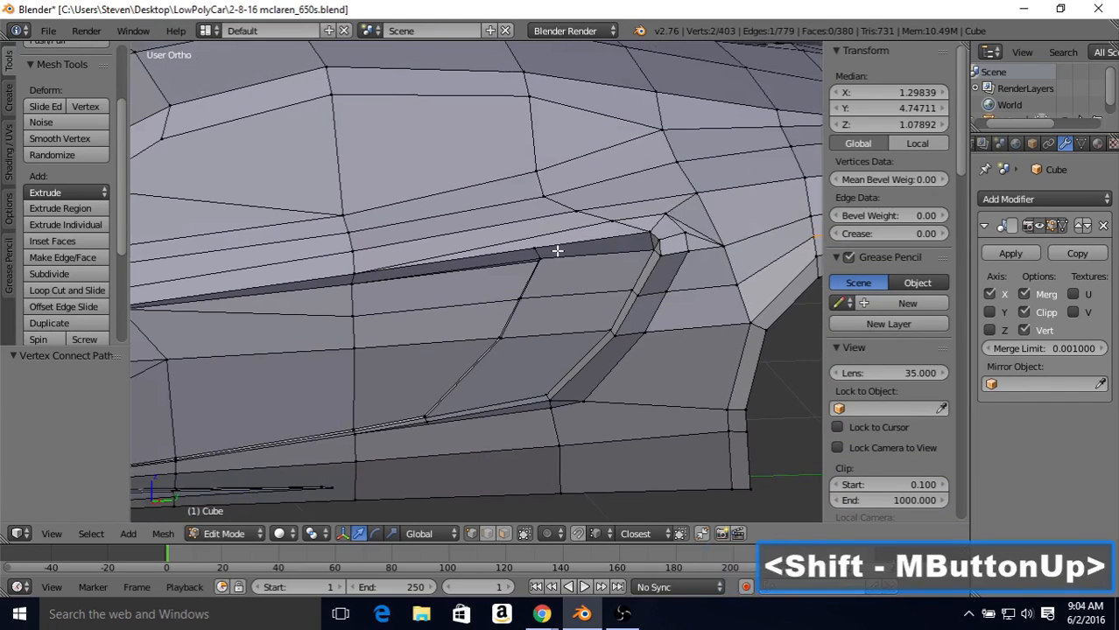
shift+middle_drag(401, 289, 582, 250)
right_click(438, 304)
shift+right_click(636, 278)
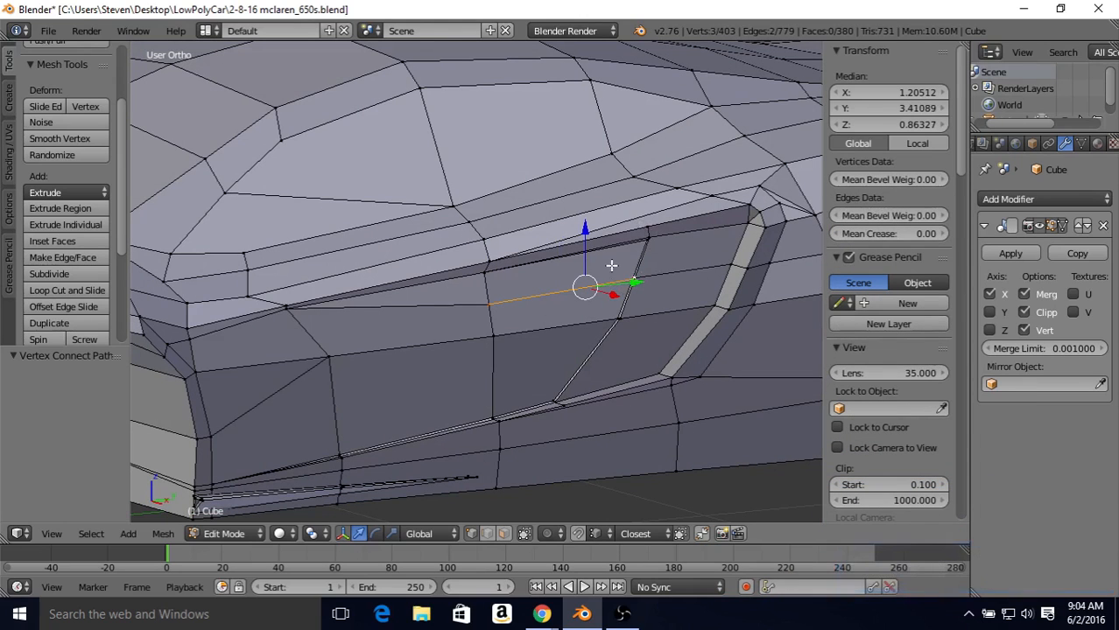
middle_drag(635, 281, 673, 239)
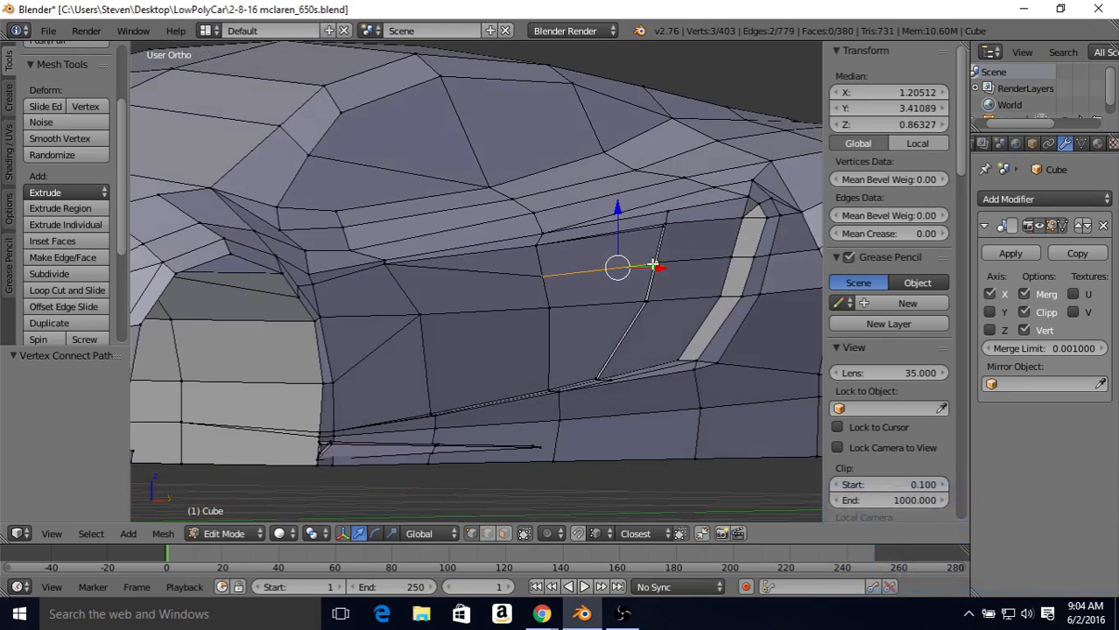
key(shift+v)
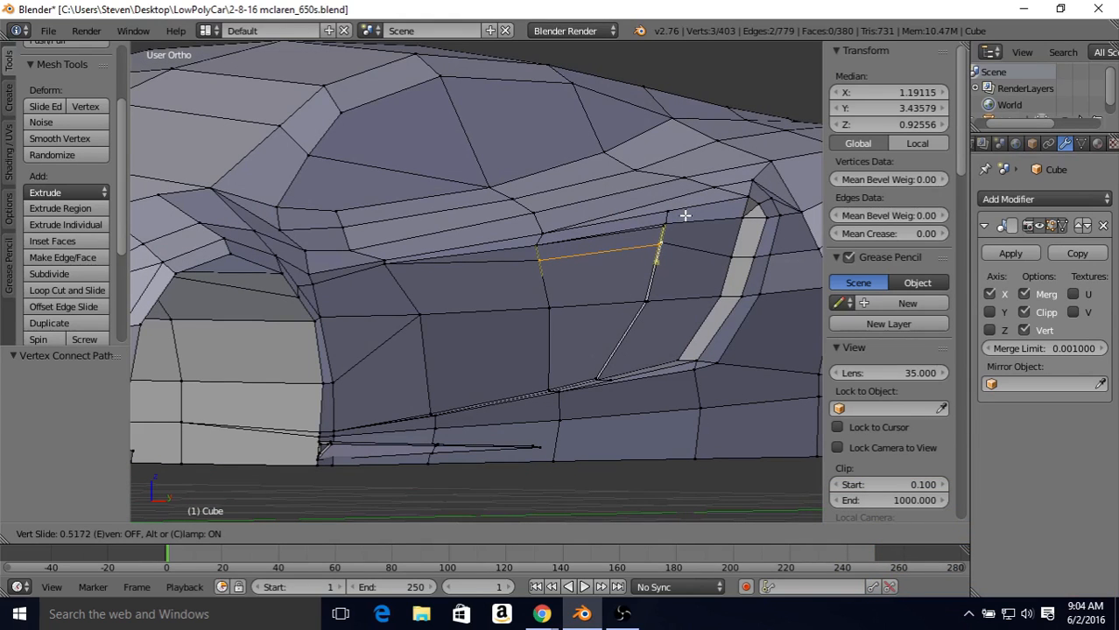
click(647, 236)
middle_drag(623, 252, 482, 245)
key(Tab)
scroll(436, 317, down, 2)
key(Tab)
Step: Slide the front vertex of the raised cut upward by a factor of 0.313 and check the shape in Object Mode
right_click(395, 295)
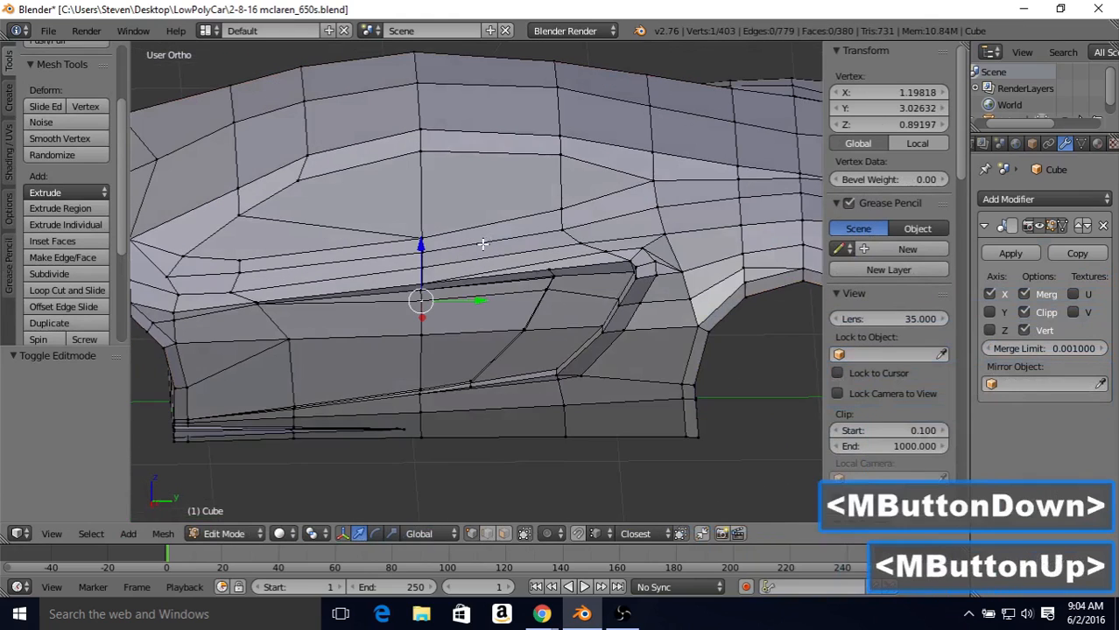
scroll(482, 245, up, 2)
key(shift+v)
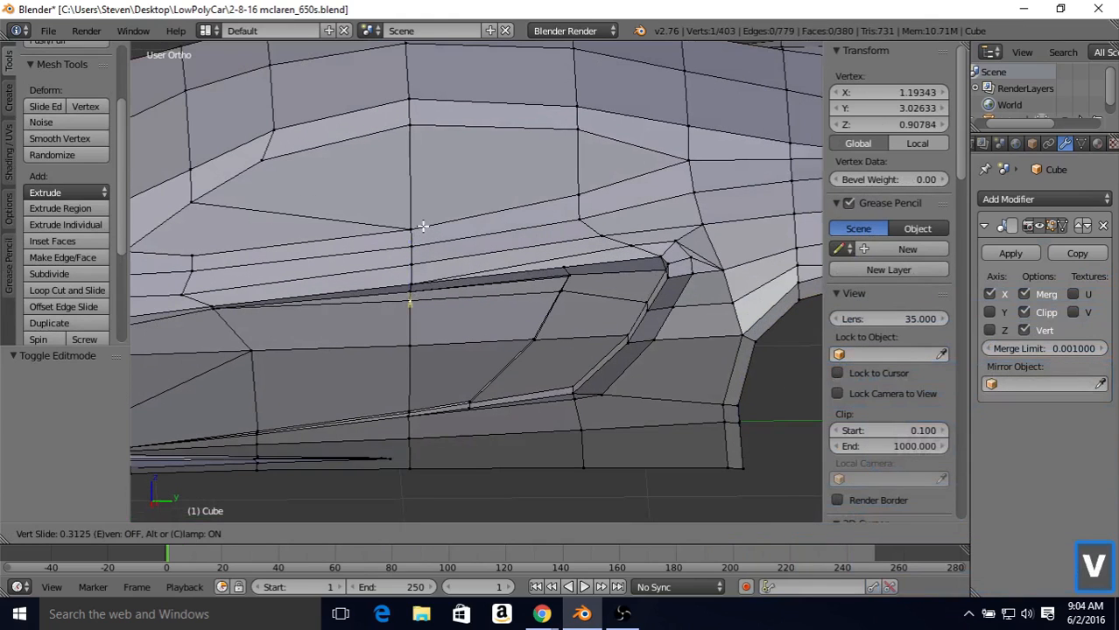
click(422, 228)
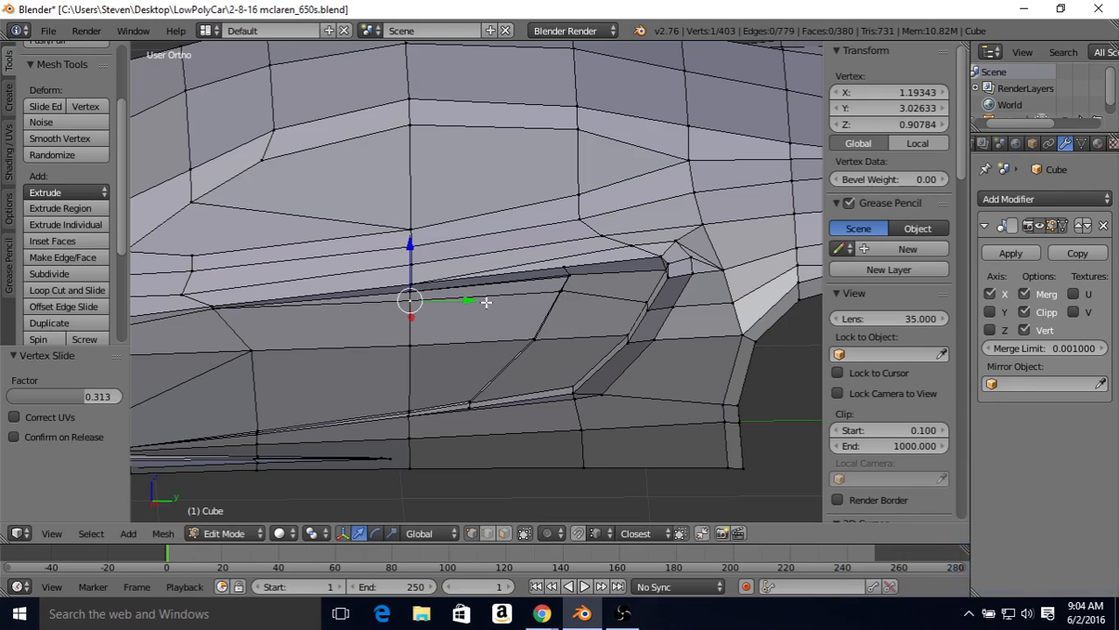
key(Tab)
scroll(512, 311, down, 2)
middle_drag(512, 312, 567, 280)
key(Tab)
scroll(568, 280, up, 2)
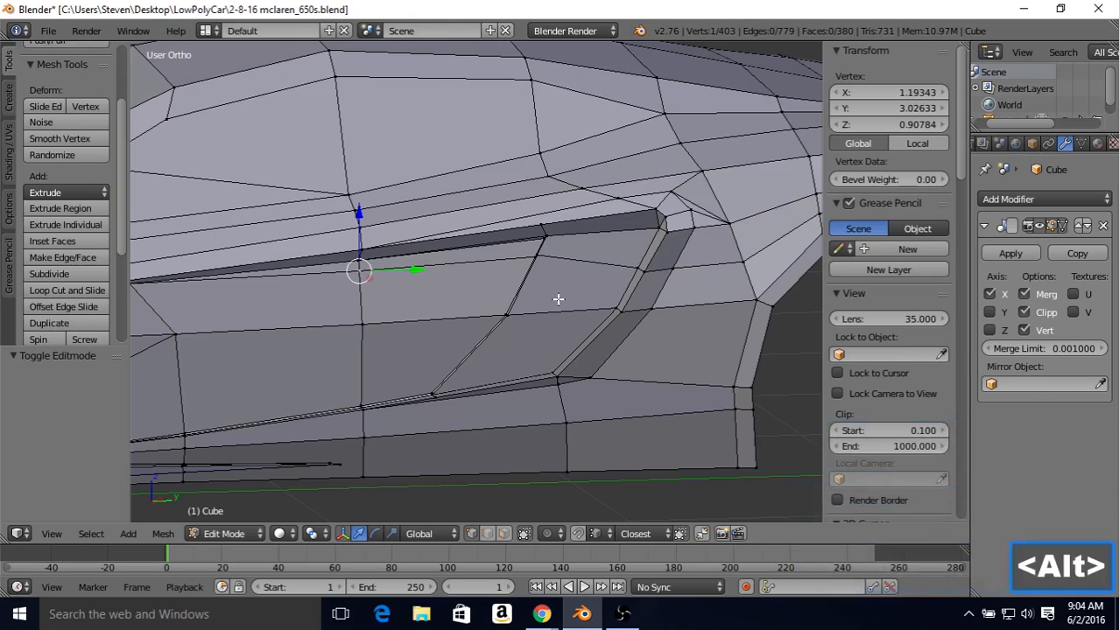
Step: Reveal the hidden inner faces of the intake and view them from the right side
key(alt+h)
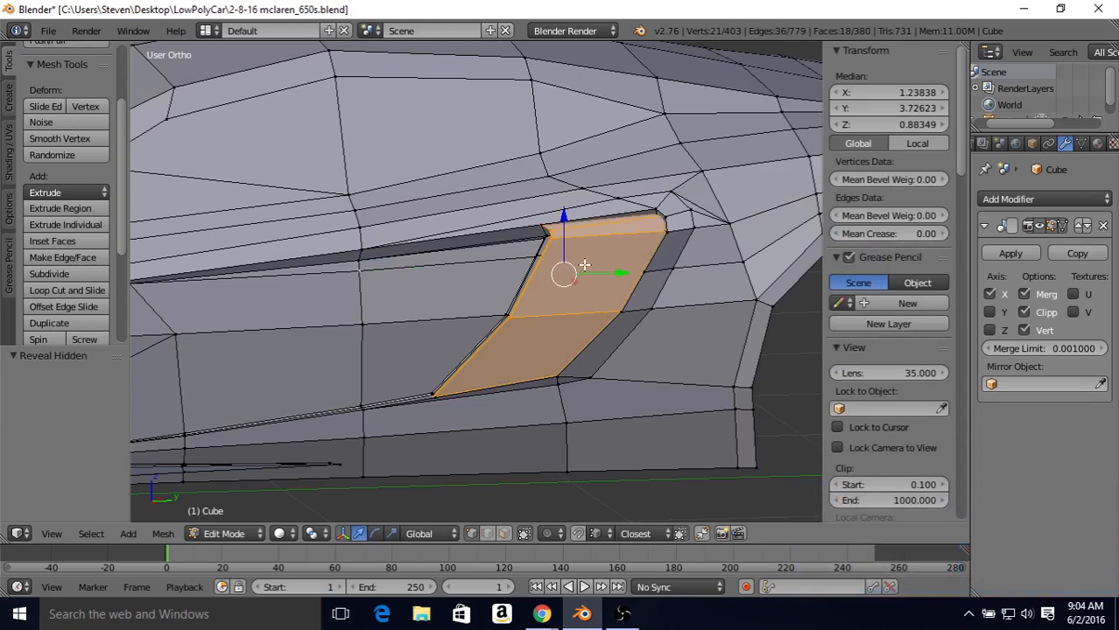
middle_drag(589, 260, 550, 251)
scroll(547, 278, up, 2)
key(KP_3)
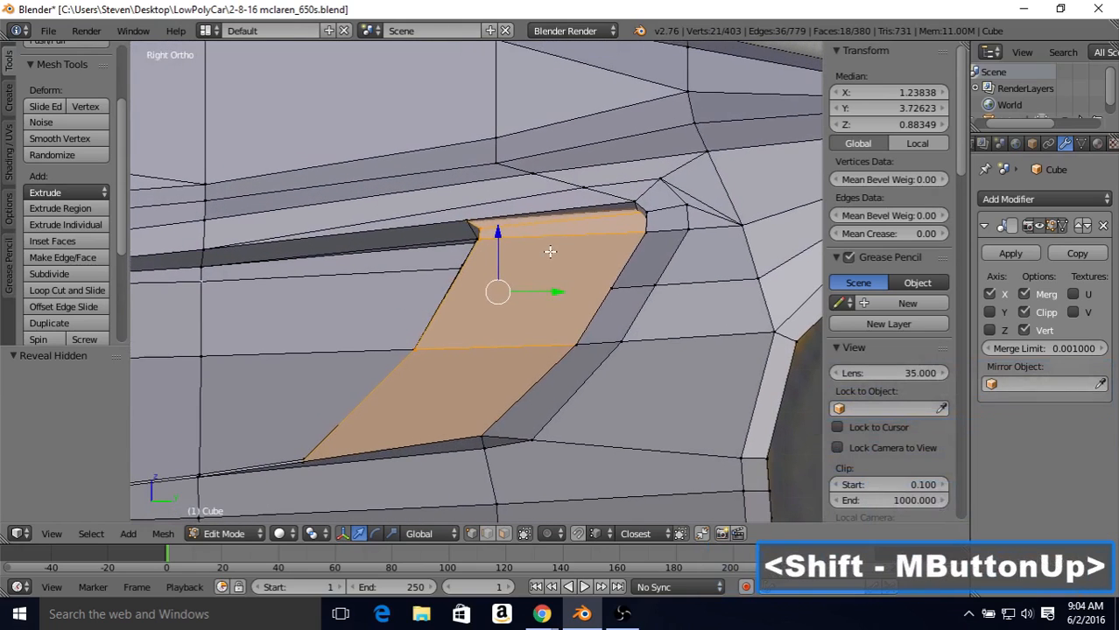
Step: Select the edge loop just below the top of the intake's inner panel and slide it down by a factor of 0.497
right_click(478, 230)
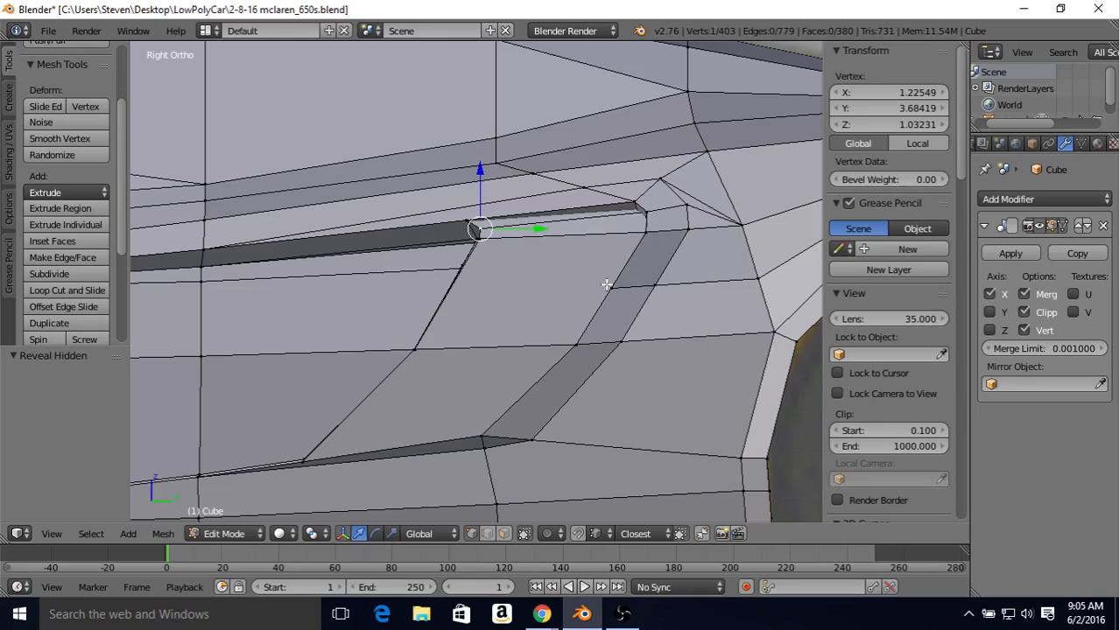
key(alt)
alt+right_click(499, 242)
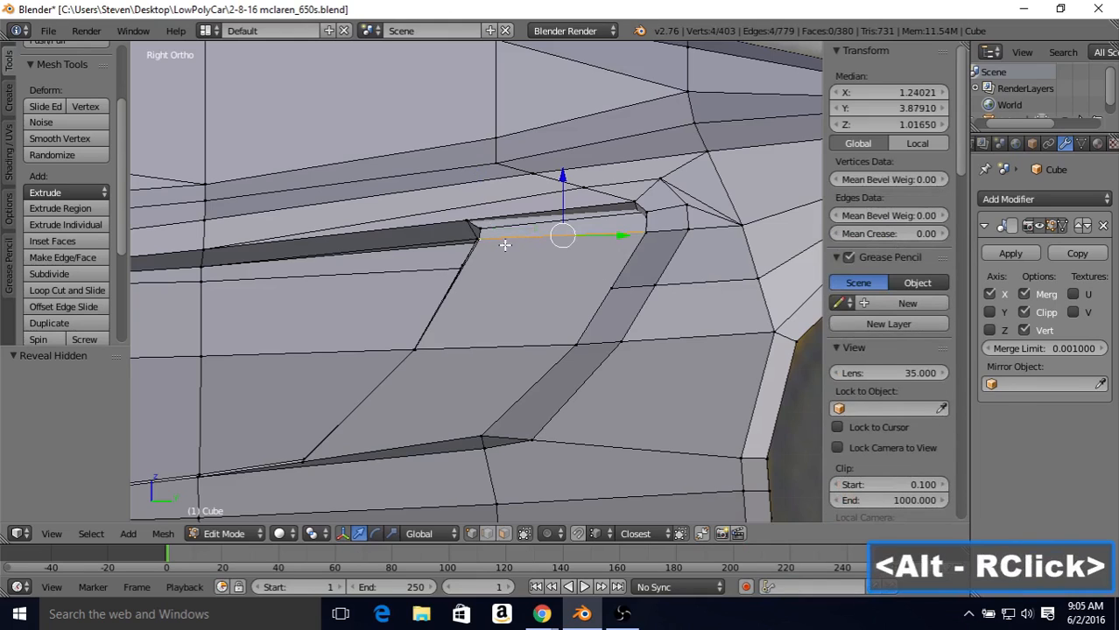
middle_drag(503, 245, 578, 272)
key(z)
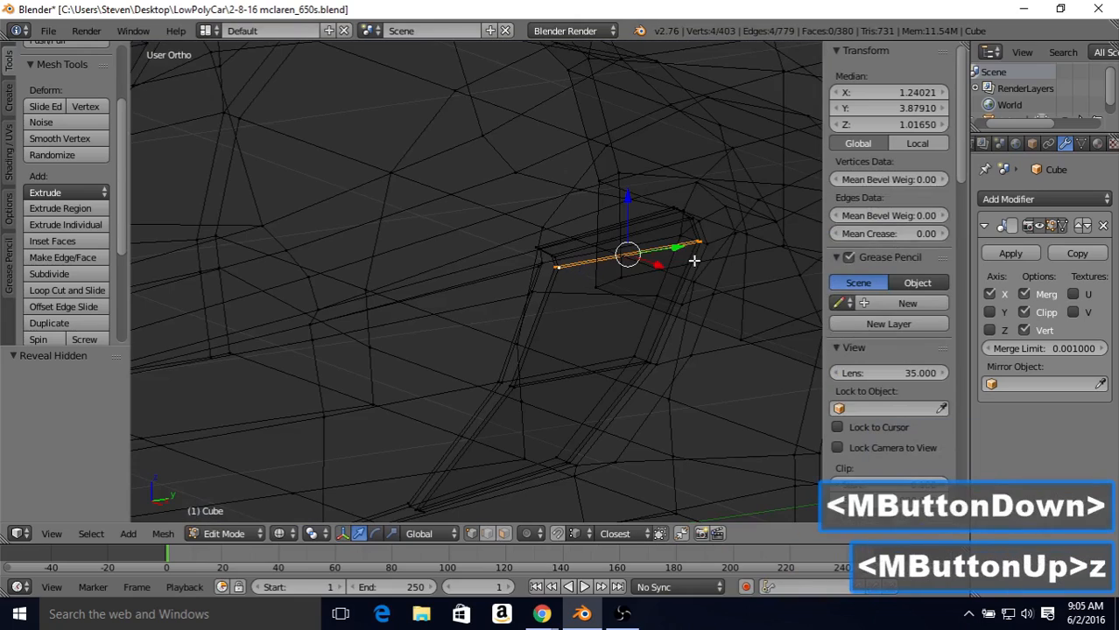
key(z)
mouse_move(714, 237)
middle_down()
mouse_move(614, 261)
mouse_move(582, 238)
middle_up()
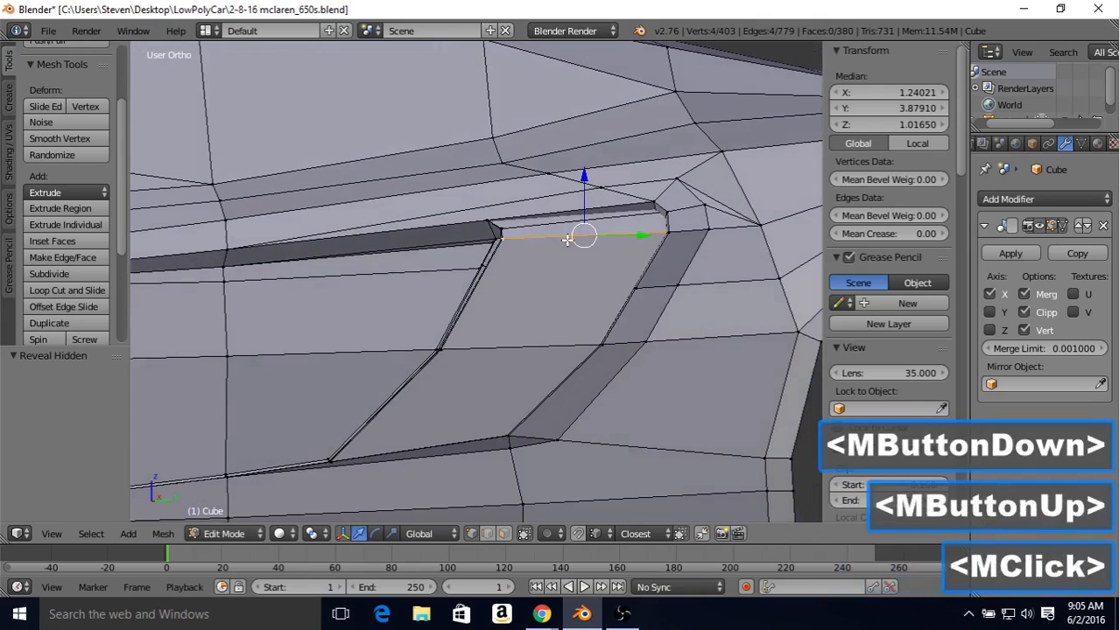
key(3)
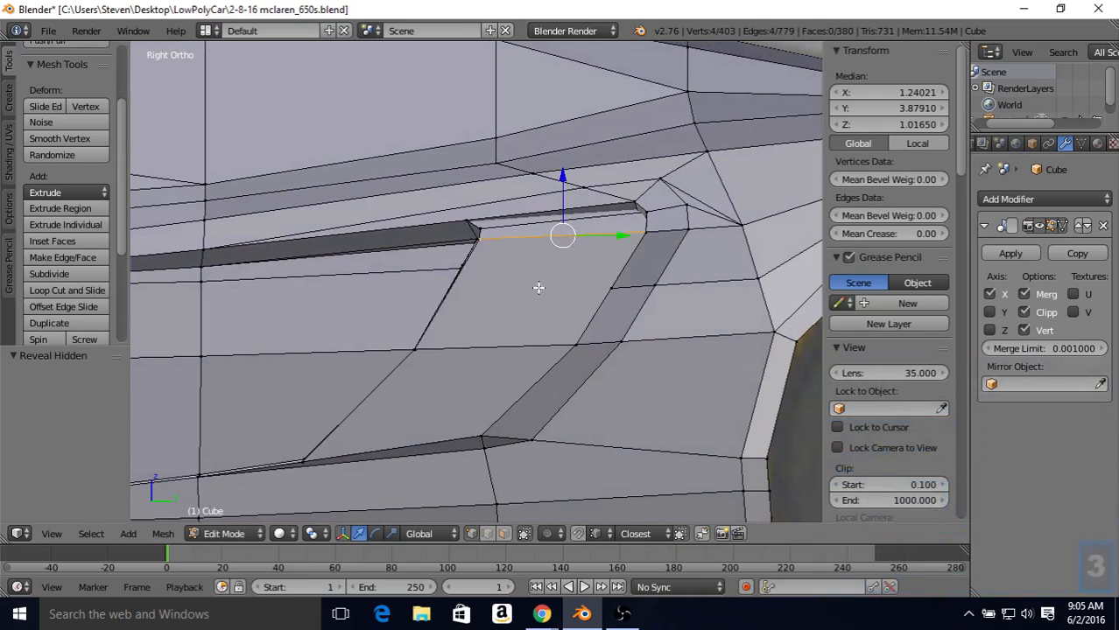
key(shift+v)
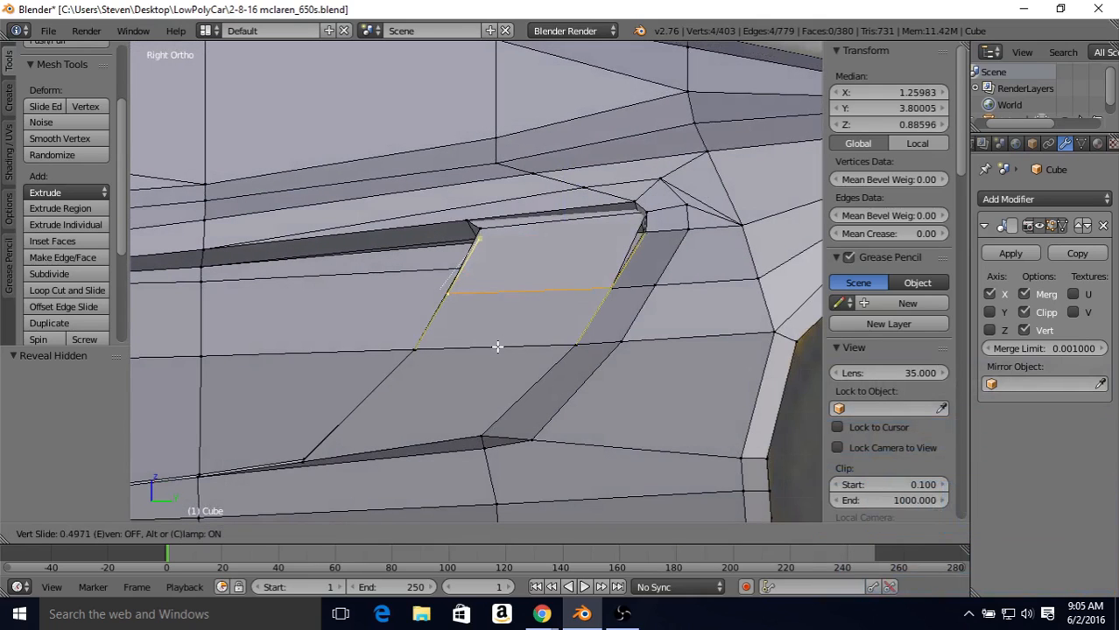
click(498, 345)
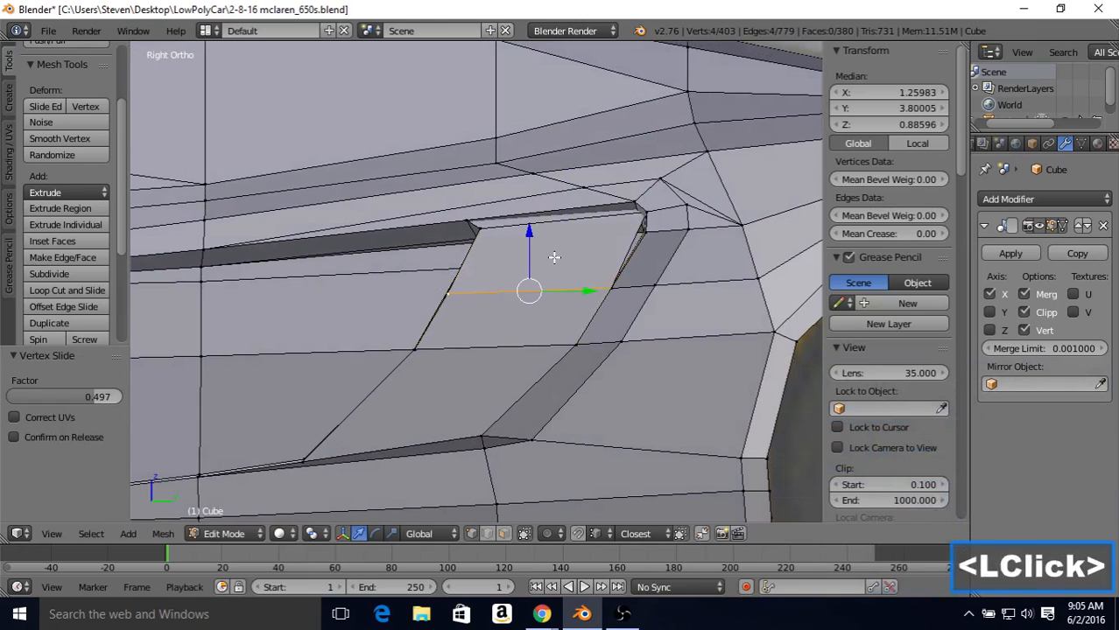
Step: Select the uppermost edge loop of the intake's inner panel and slide it down by a factor of 0.218 in right view
alt+right_click(560, 219)
key(z)
mouse_move(560, 218)
middle_down()
mouse_move(593, 213)
mouse_move(623, 234)
mouse_move(610, 226)
middle_up()
key(z)
key(z)
key(KP_3)
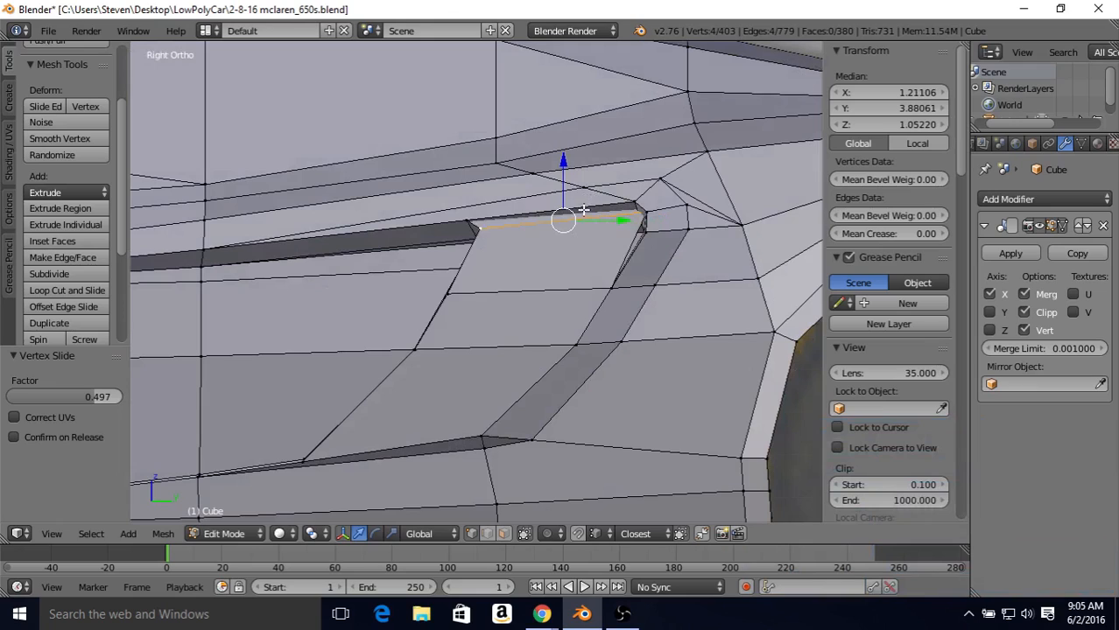
key(shift+v)
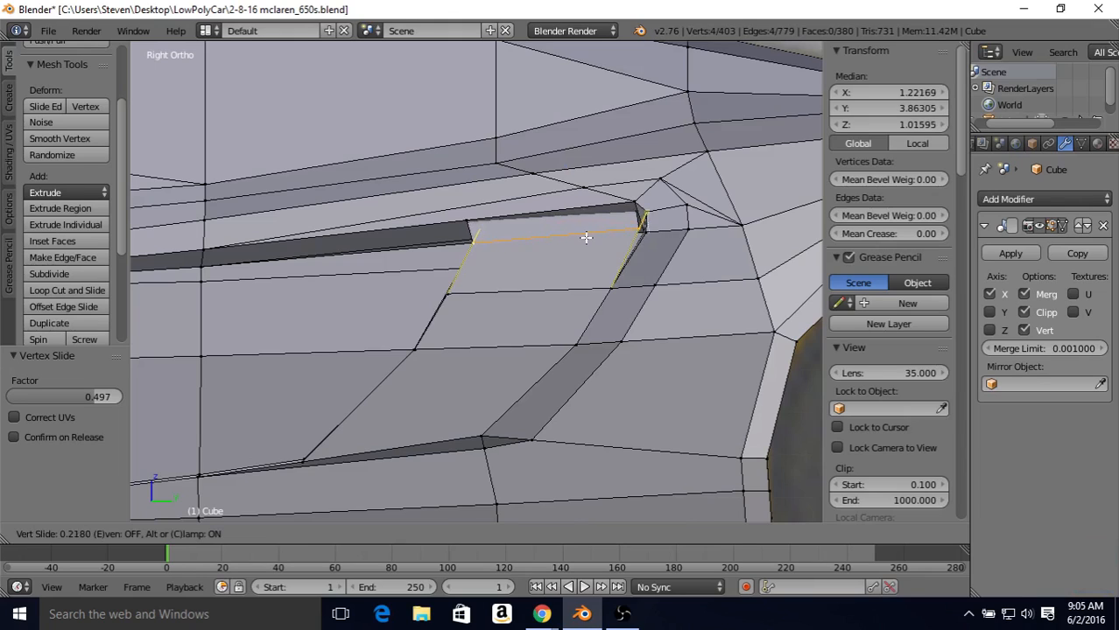
click(585, 238)
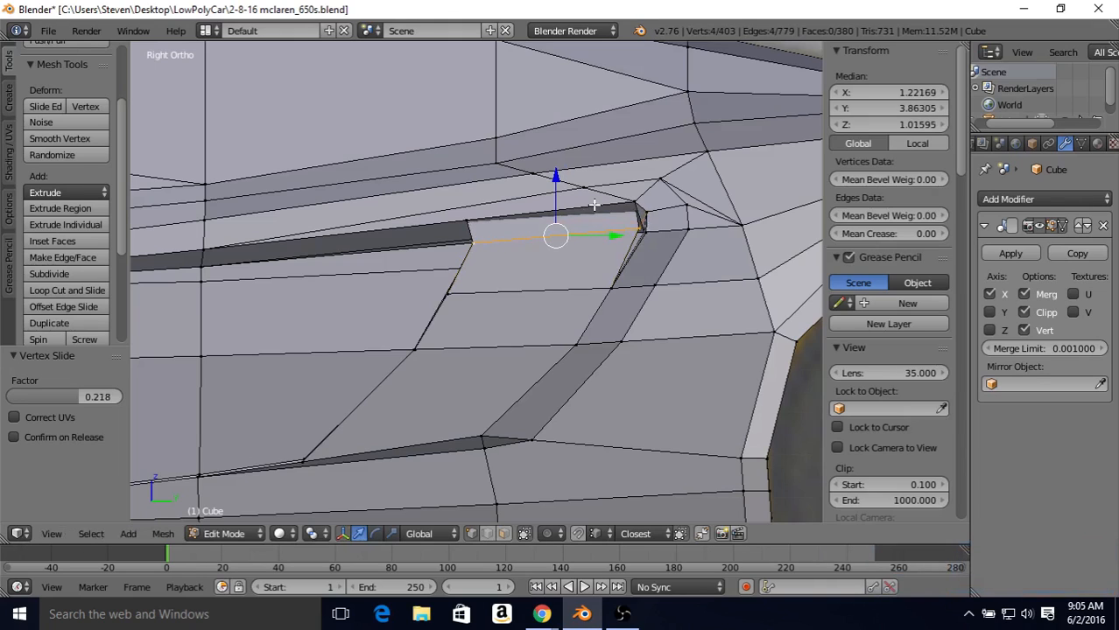
Step: Slide the inner panel's middle edge loop up by a factor of 0.501 to line up with the cut in front of the intake
alt+right_click(514, 291)
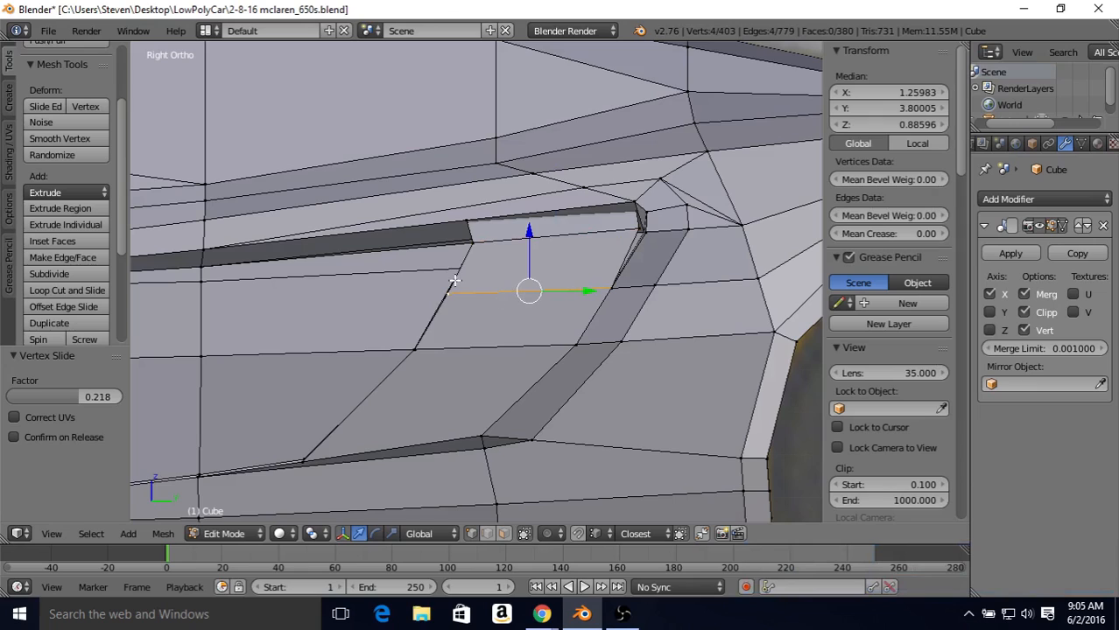
key(shift+v)
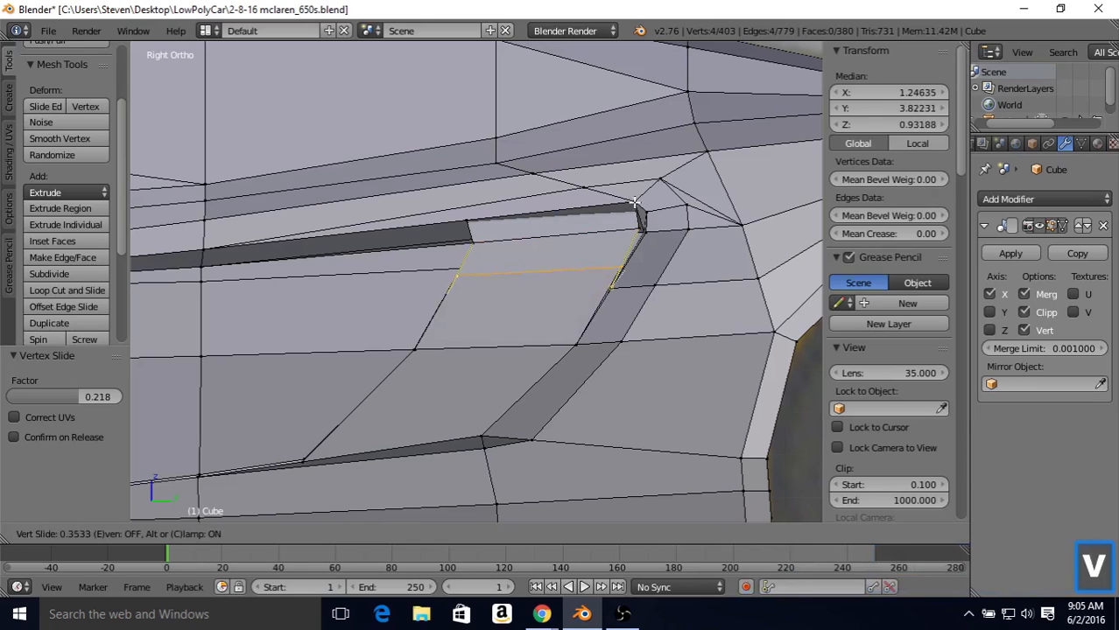
click(643, 197)
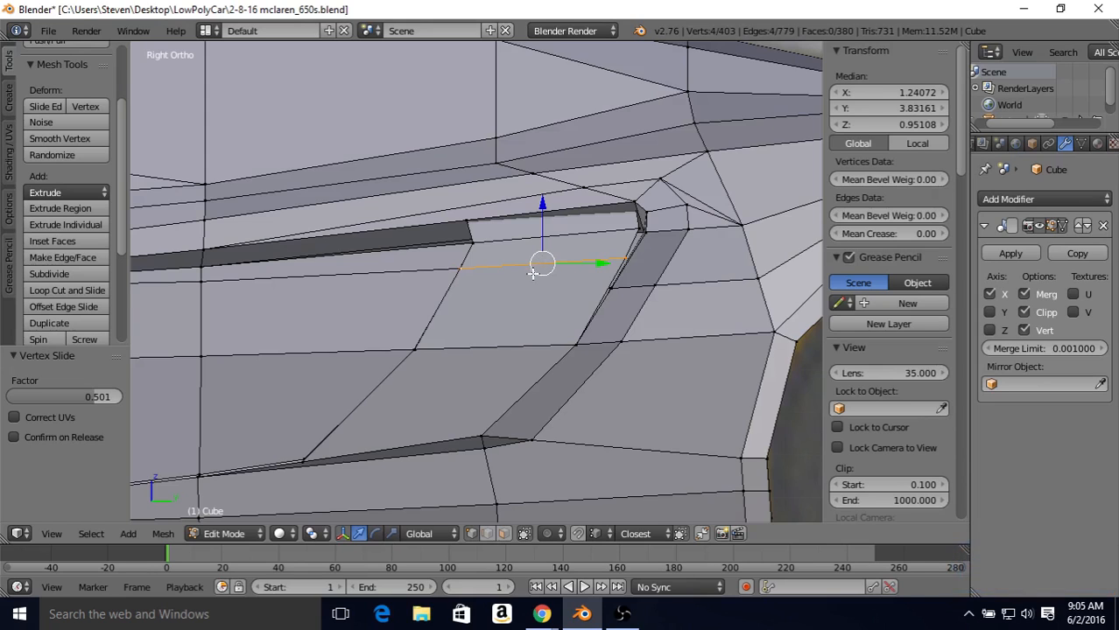
Step: Select the two vertices at the rear end of the inner panel's middle edge loop and slide them up by a factor of 0.781
scroll(533, 274, down, 1)
middle_drag(479, 266, 496, 276)
scroll(503, 270, up, 1)
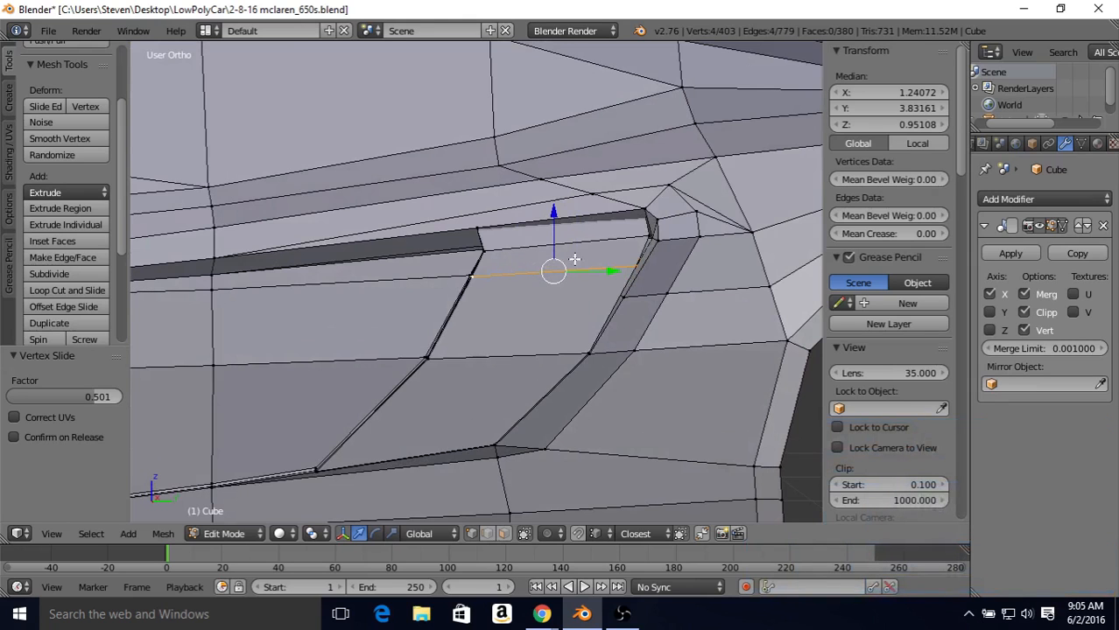
key(z)
middle_drag(579, 260, 652, 299)
right_click(662, 286)
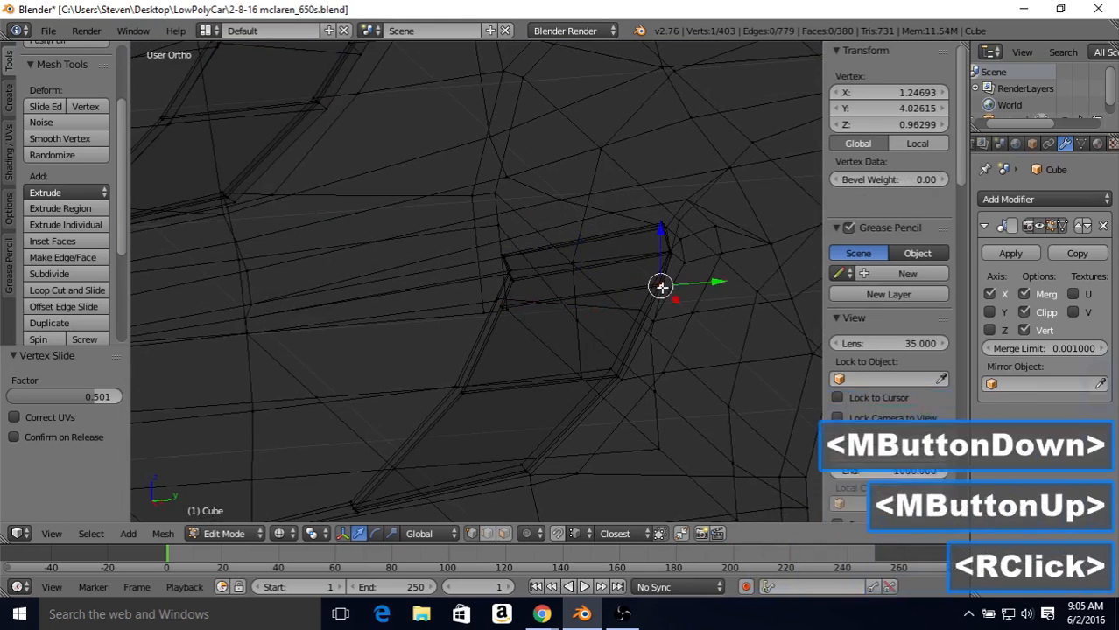
shift+right_click(659, 282)
middle_drag(615, 260, 611, 260)
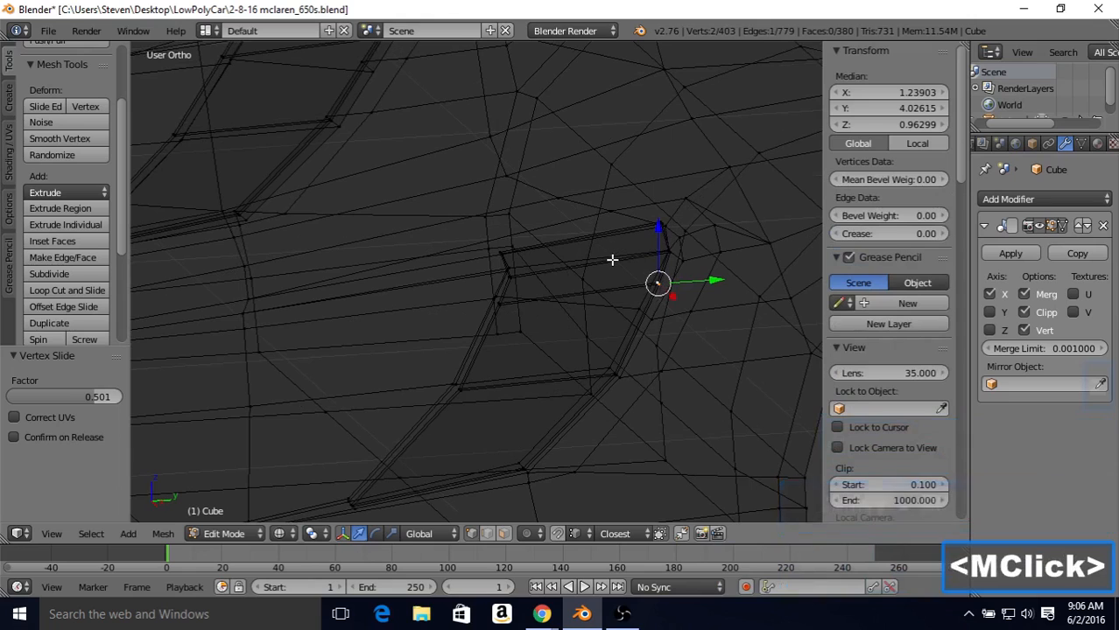
key(KP_3)
key(z)
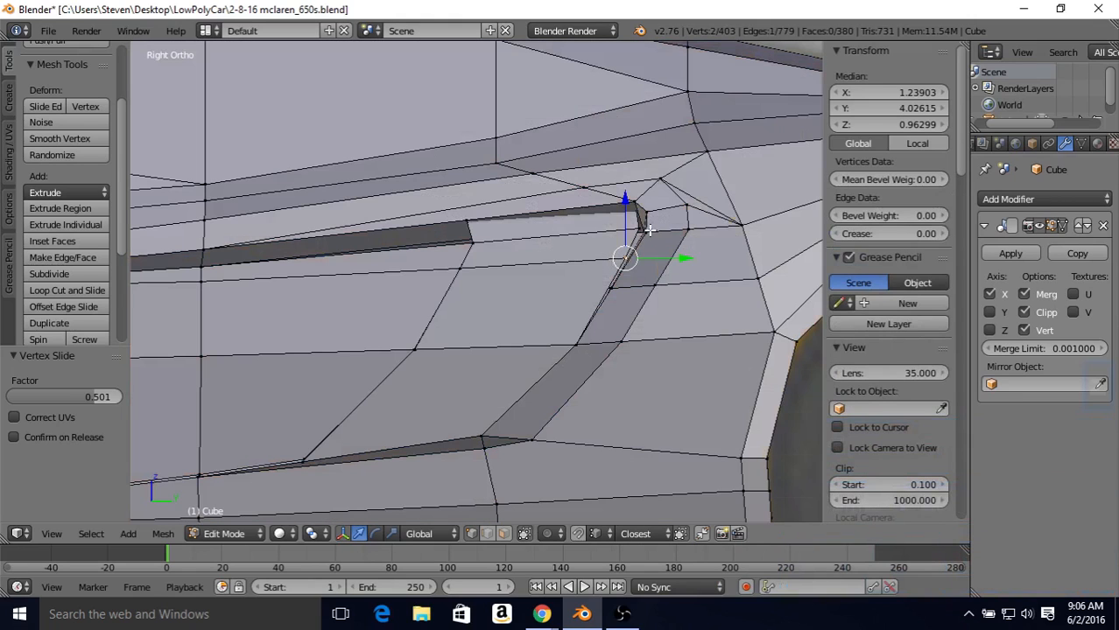
key(shift+v)
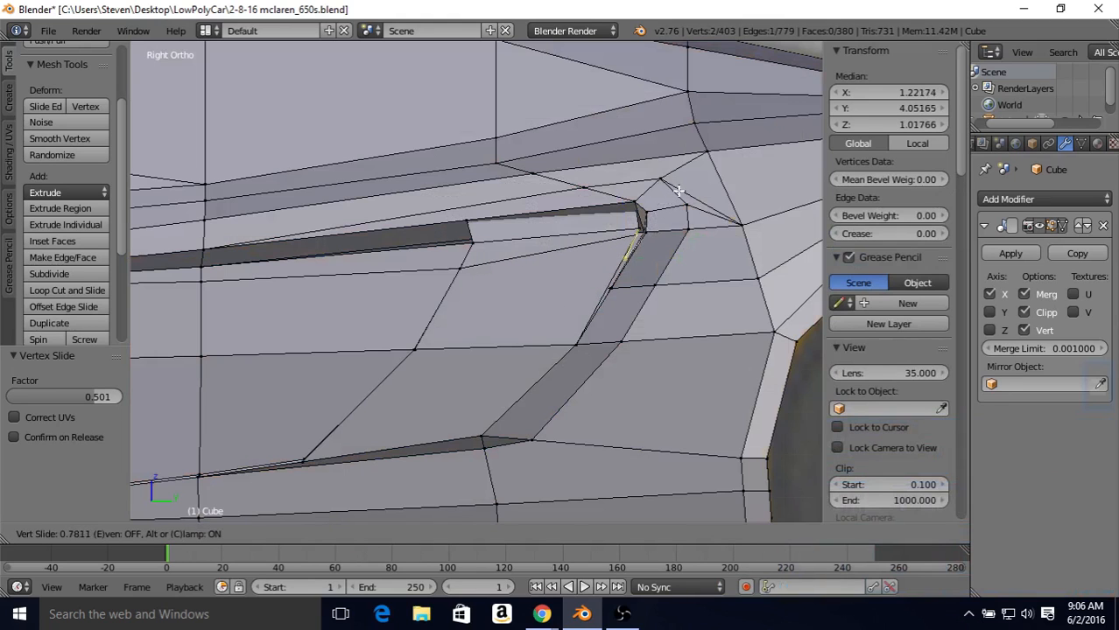
click(678, 191)
Step: Select the two vertices at the rear end of the inner panel's uppermost loop and slide them up by a factor of 0.403
right_click(632, 225)
right_click(636, 225)
key(z)
middle_drag(636, 225, 659, 240)
shift+right_click(657, 241)
key(z)
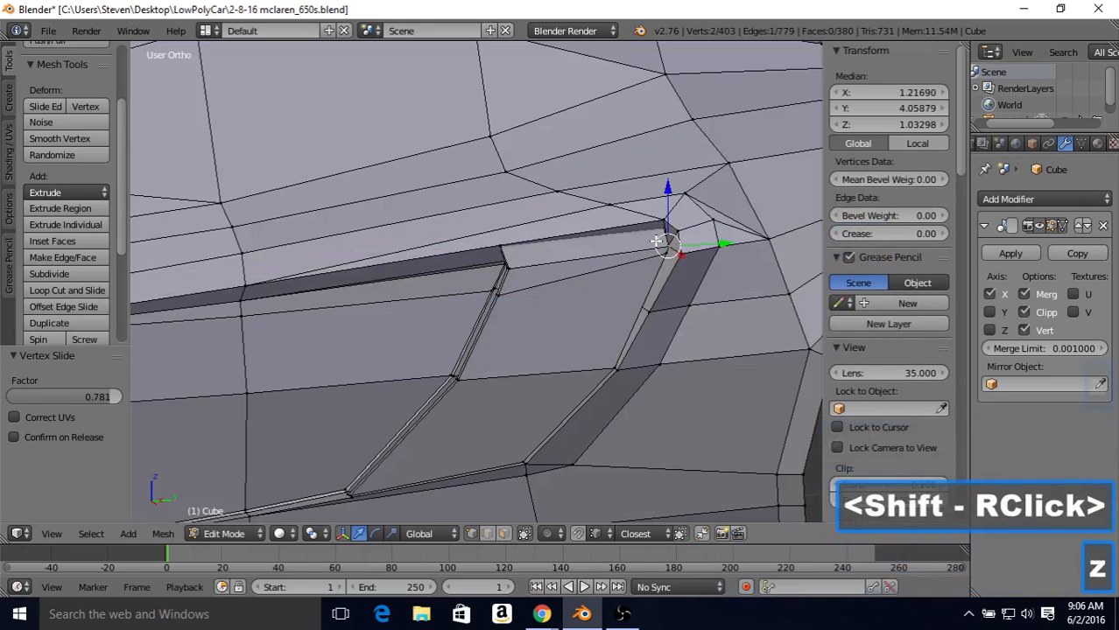
key(KP_3)
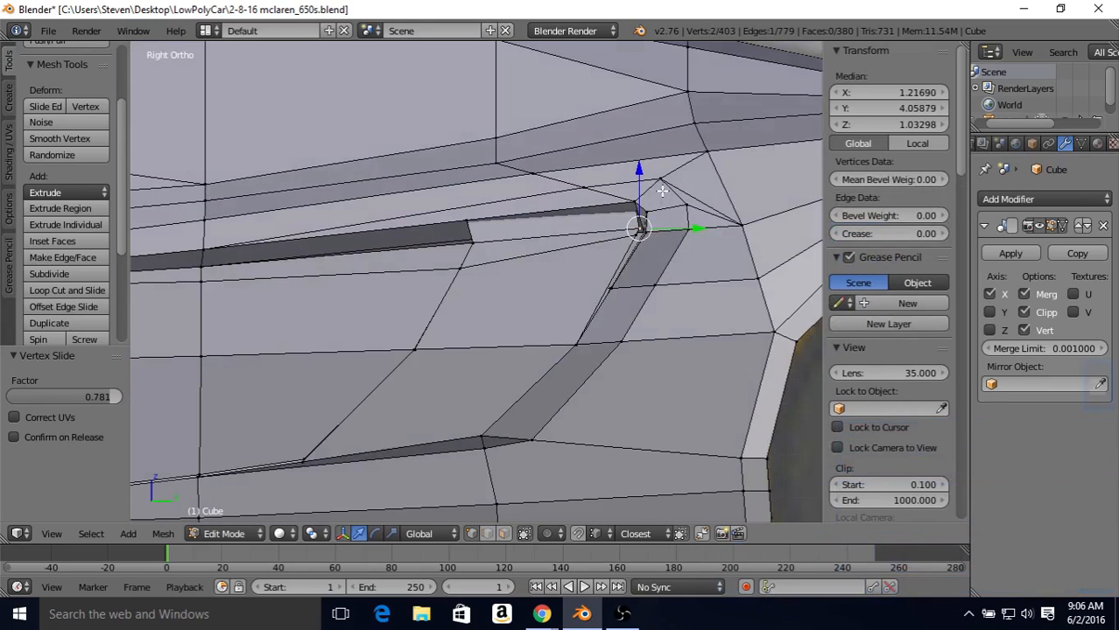
key(shift+v)
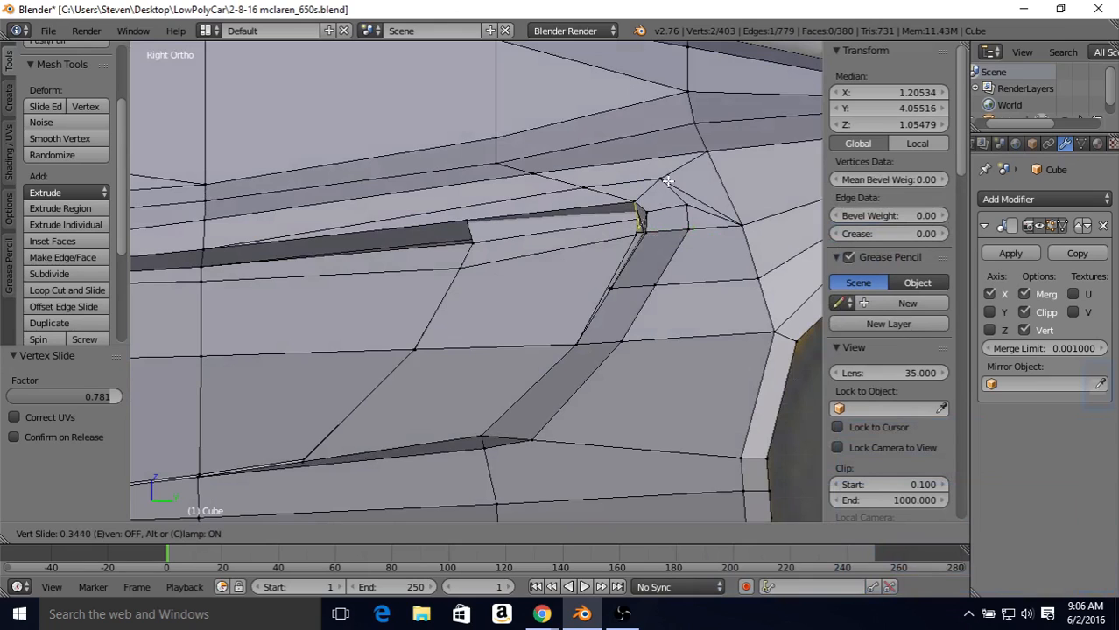
click(656, 187)
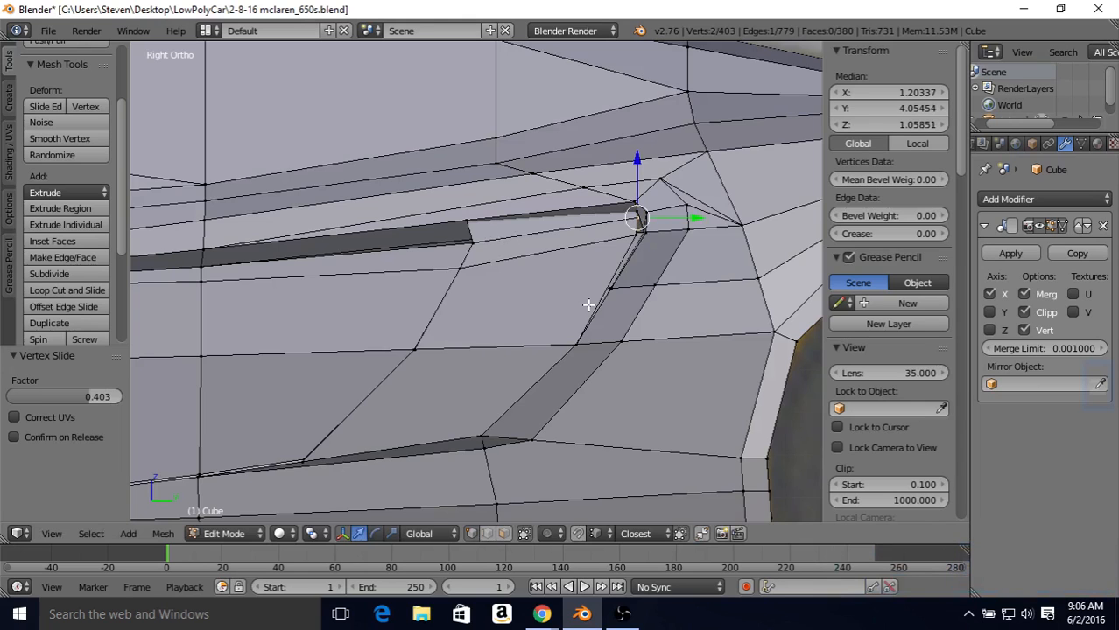
Step: Add one centred horizontal loop cut across the intake's inner panel, between the middle loop and the lower bend
shift+middle_drag(473, 301, 543, 281)
scroll(502, 289, down, 1)
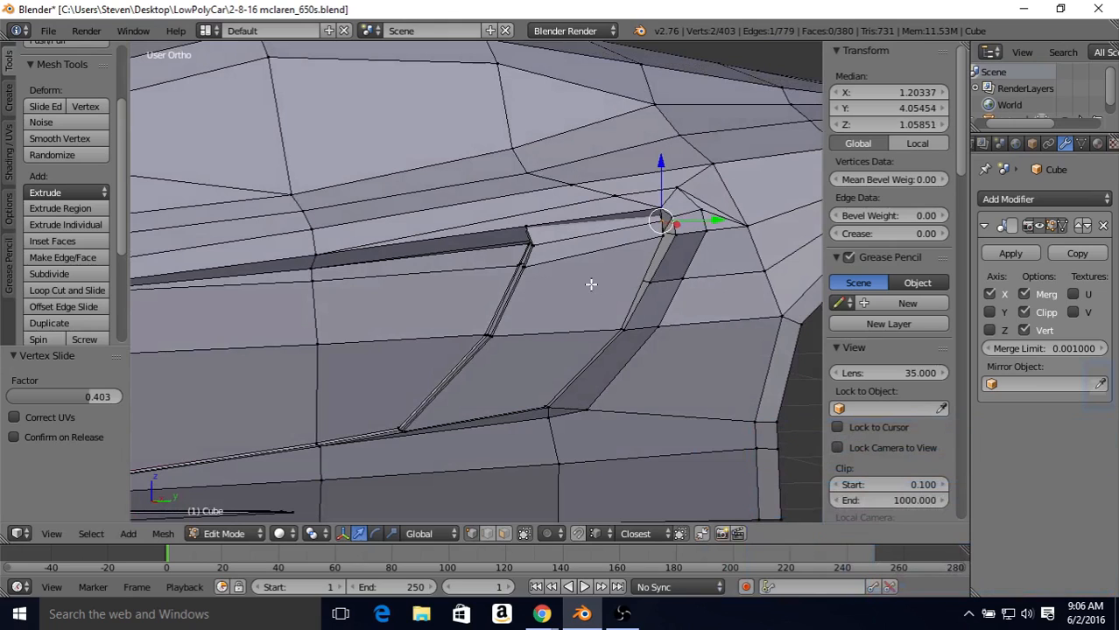
key(ctrl)
key(ctrl+r)
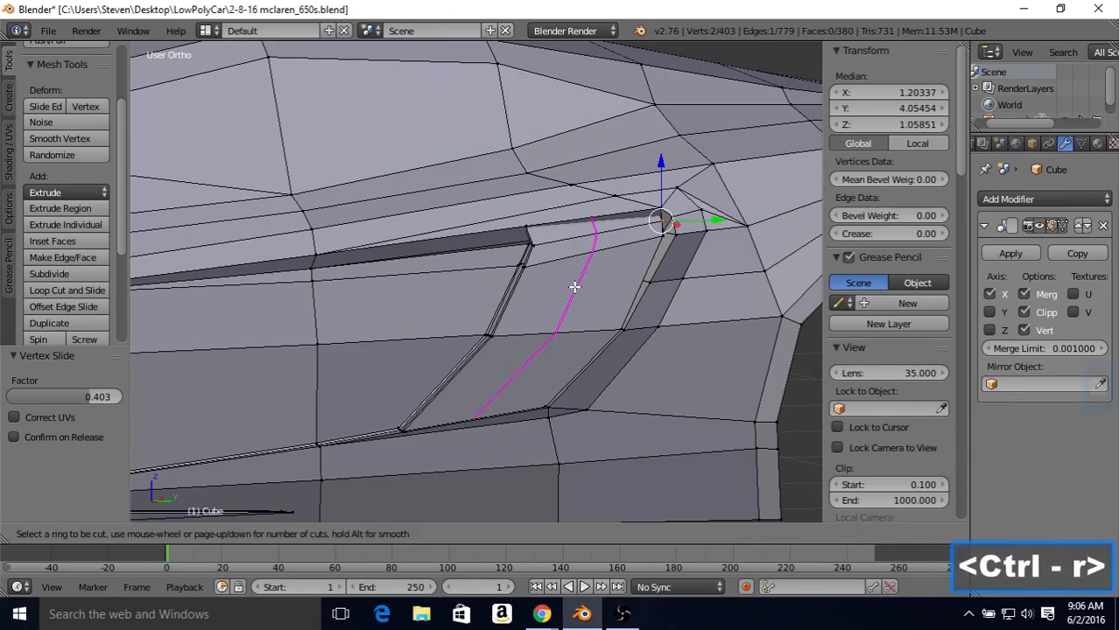
right_click(543, 280)
right_click(562, 270)
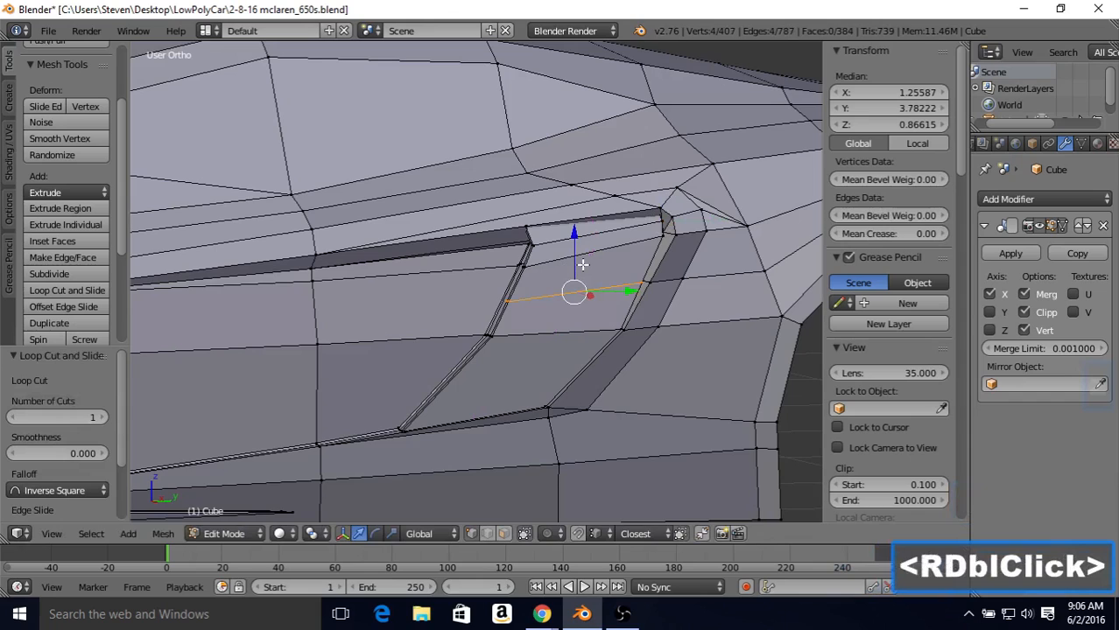
key(3)
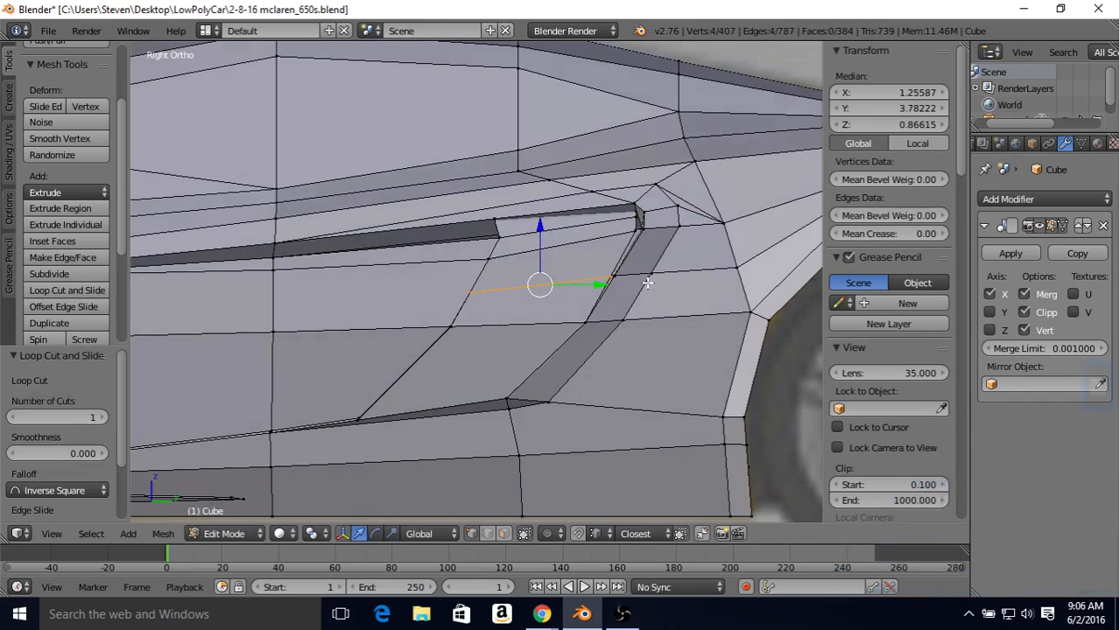
middle_drag(580, 237, 569, 237)
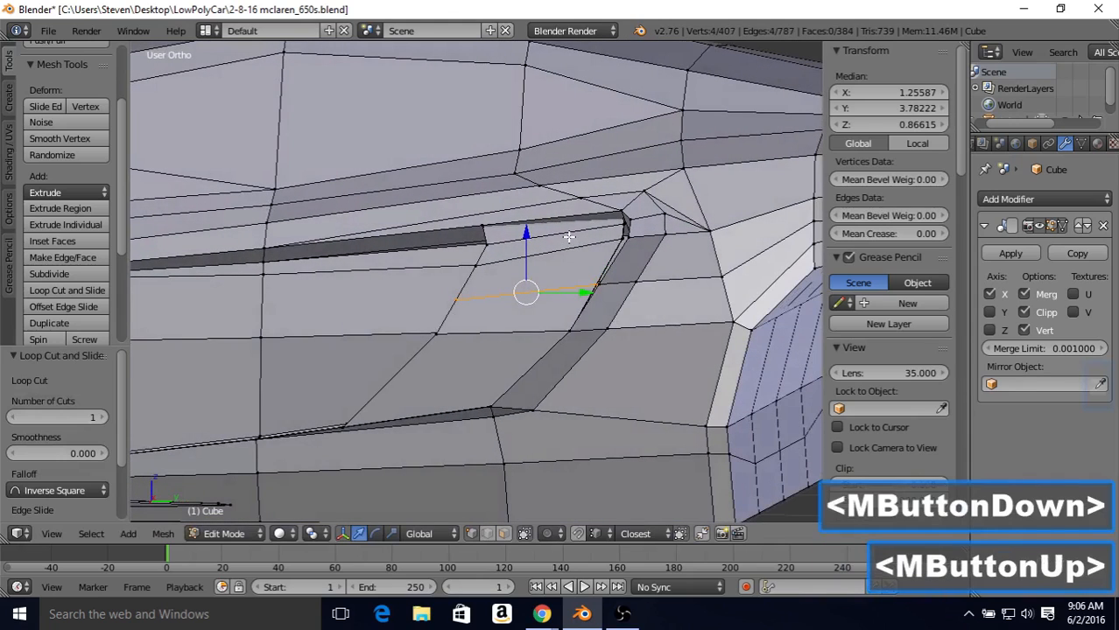
Step: Select the vertex at the intake's upper rear corner and move it outward by 0.009 along X
middle_drag(477, 367, 371, 276)
right_click(394, 255)
drag(370, 276, 350, 273)
drag(353, 286, 340, 289)
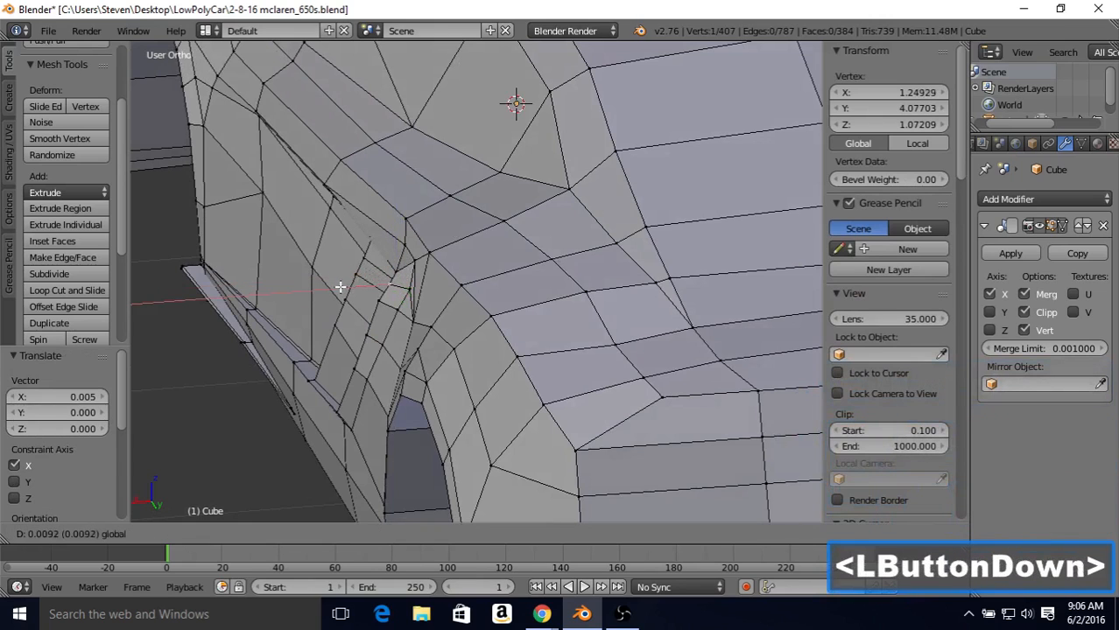
drag(341, 287, 341, 289)
Step: Move the lower vertex on the intake's rear edge outward along X by 0.009 and then by another 0.007
right_click(357, 331)
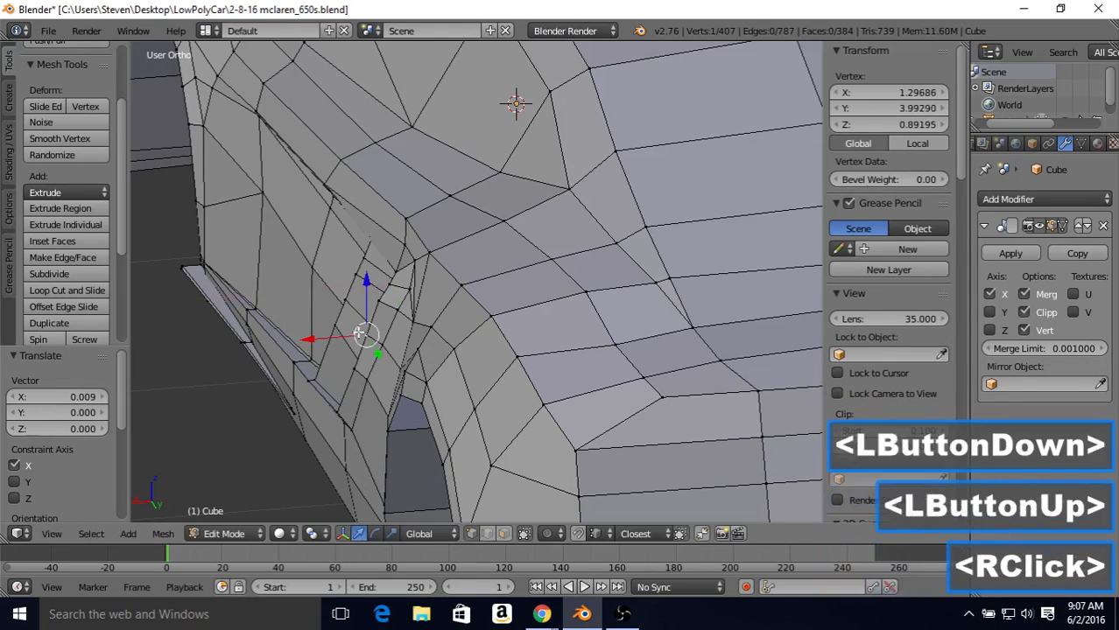
drag(324, 335, 299, 370)
right_click(349, 371)
middle_drag(299, 369, 372, 290)
key(Tab)
key(Tab)
right_click(345, 324)
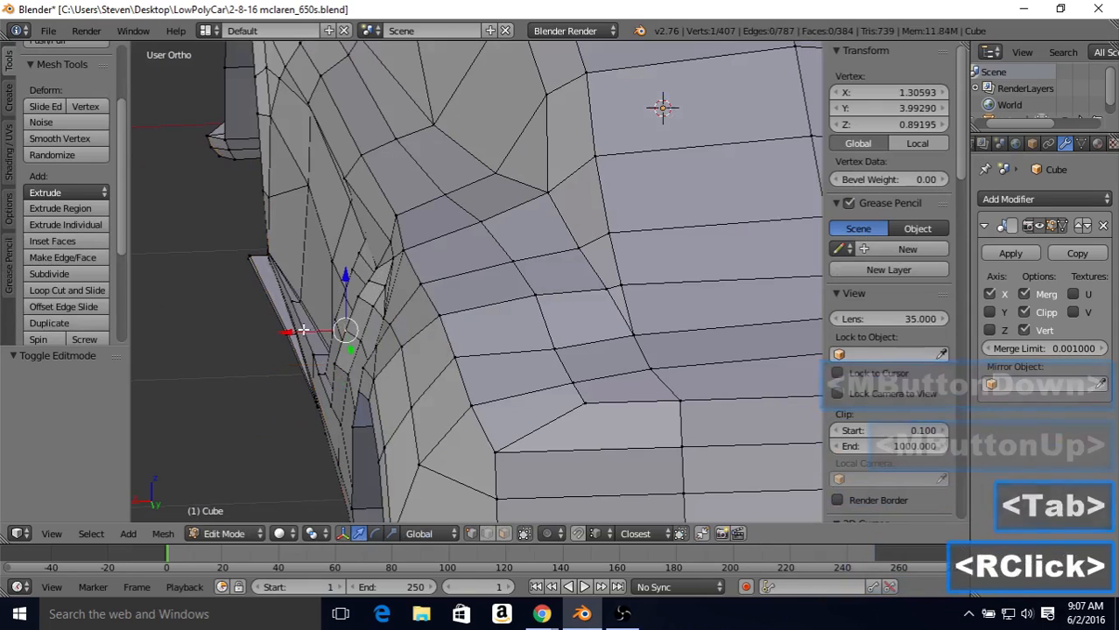
drag(303, 330, 296, 330)
Step: Adjust the vertices around the intake's upper rear corner outward along X and check the shape in Object Mode
right_click(369, 287)
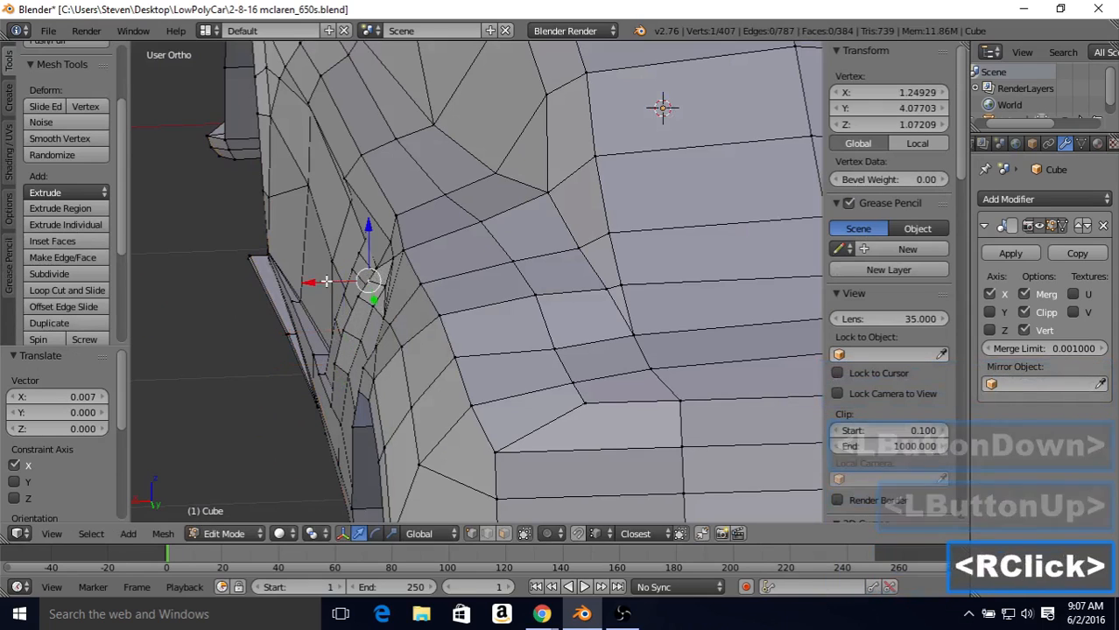
mouse_move(315, 285)
mouse_down()
mouse_move(336, 281)
mouse_move(330, 270)
mouse_up()
right_click(337, 280)
right_click(380, 269)
key(Tab)
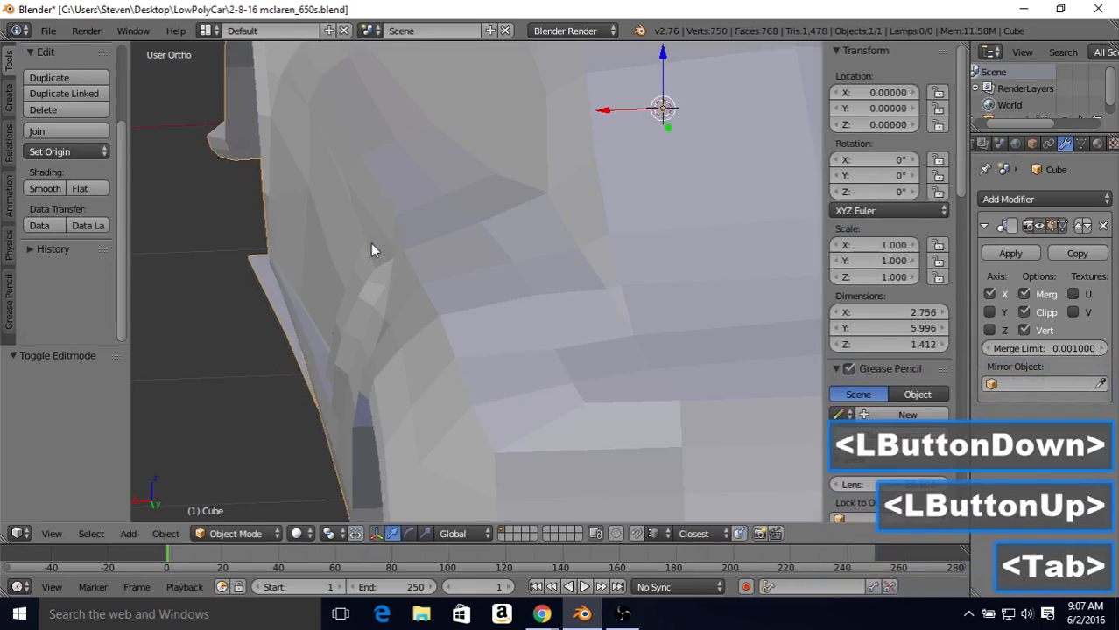
middle_drag(375, 247, 609, 187)
Step: Move the vertex at the inner panel's upper front corner outward by about 0.007 along X and inspect the intake in Object Mode
key(Tab)
right_click(554, 200)
drag(609, 187, 601, 187)
right_click(601, 188)
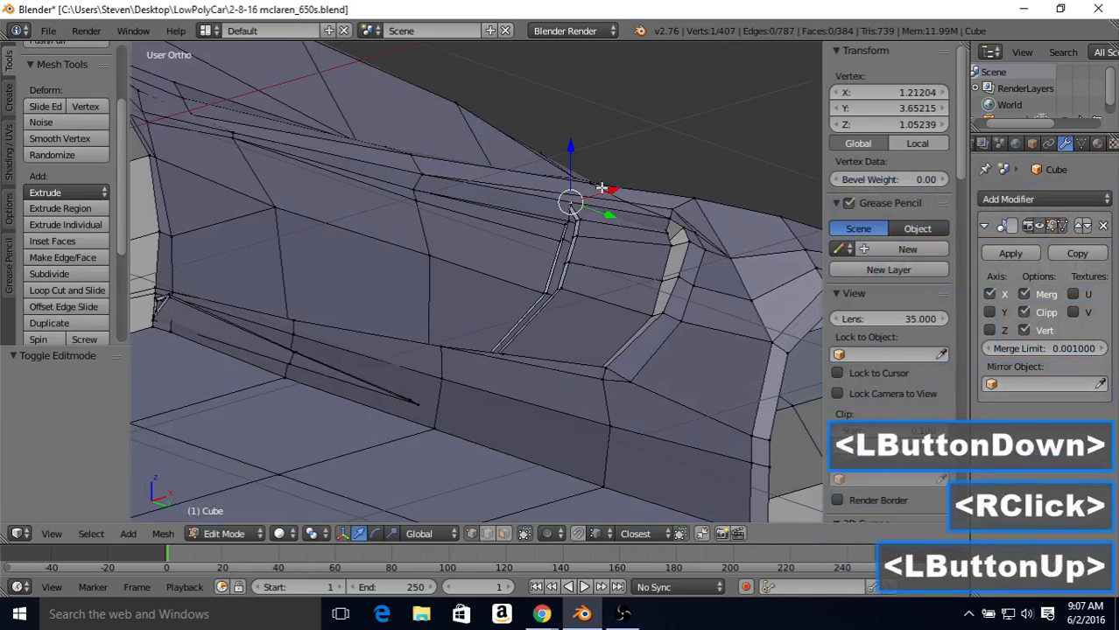
middle_drag(601, 187, 325, 265)
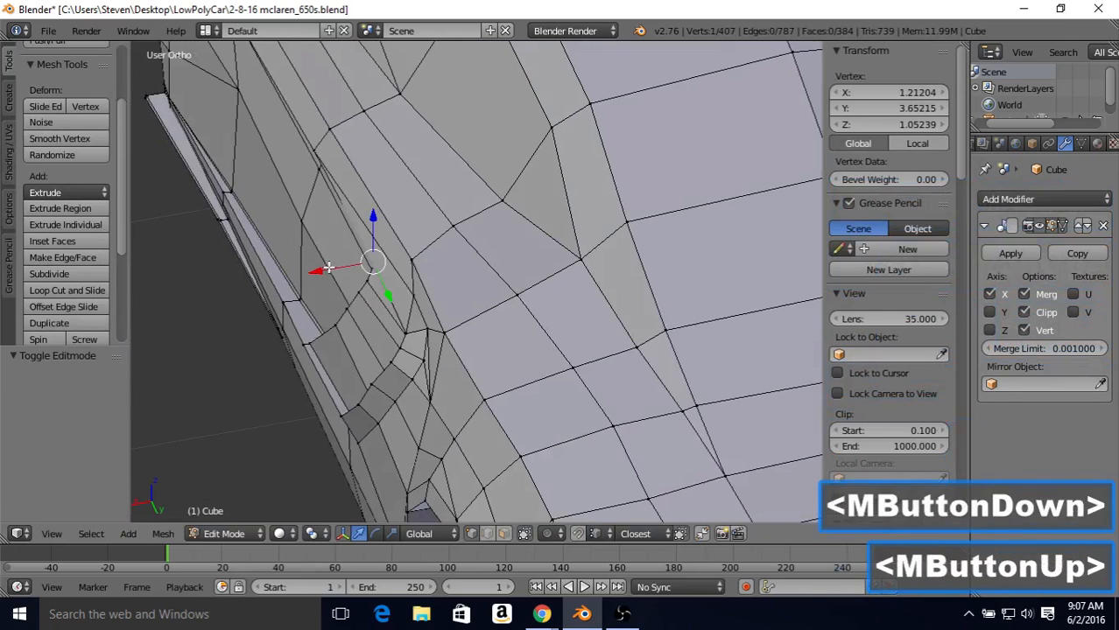
drag(325, 265, 325, 267)
middle_drag(396, 270, 521, 244)
key(Tab)
scroll(474, 250, down, 2)
scroll(525, 250, up, 2)
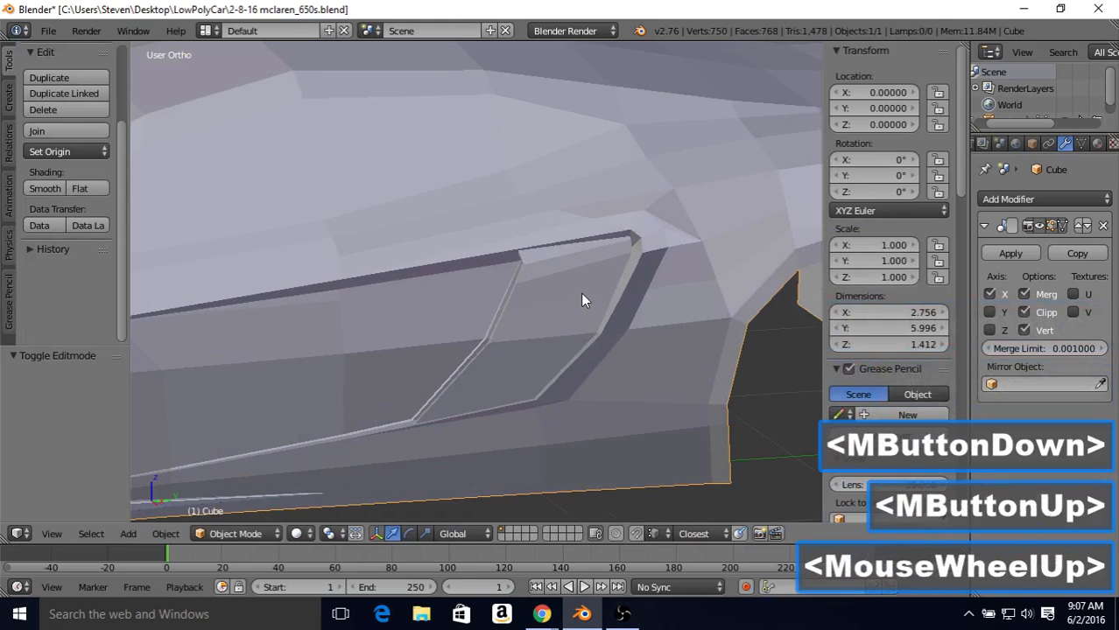
Step: Select the edge loop at the inner panel's lower bend in Edit Mode and move it outward by 0.042 along X
key(Tab)
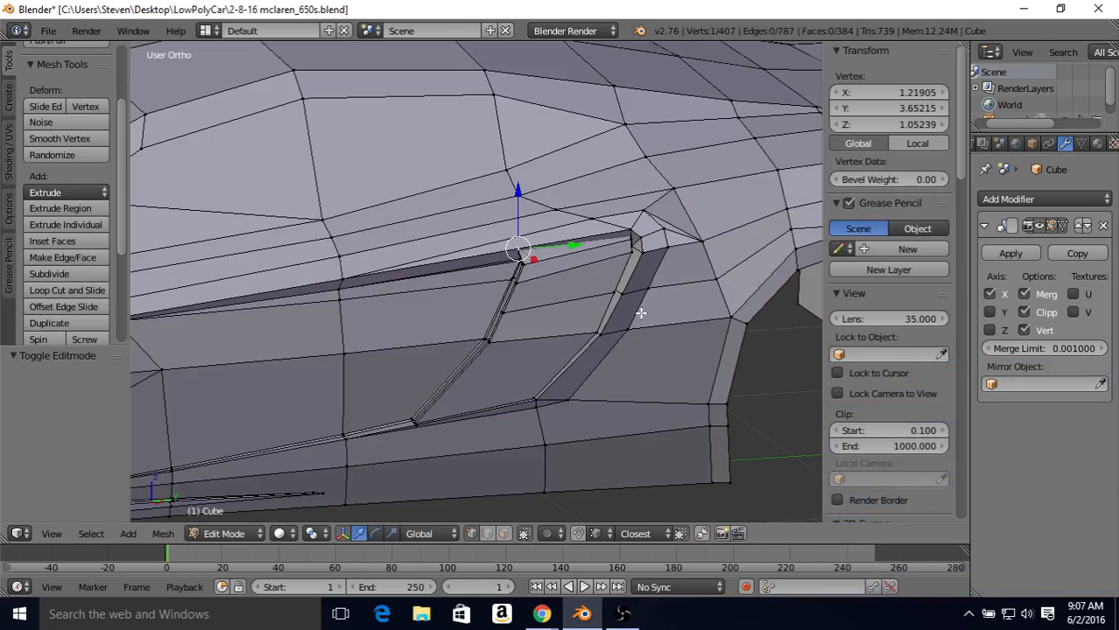
scroll(572, 337, up, 2)
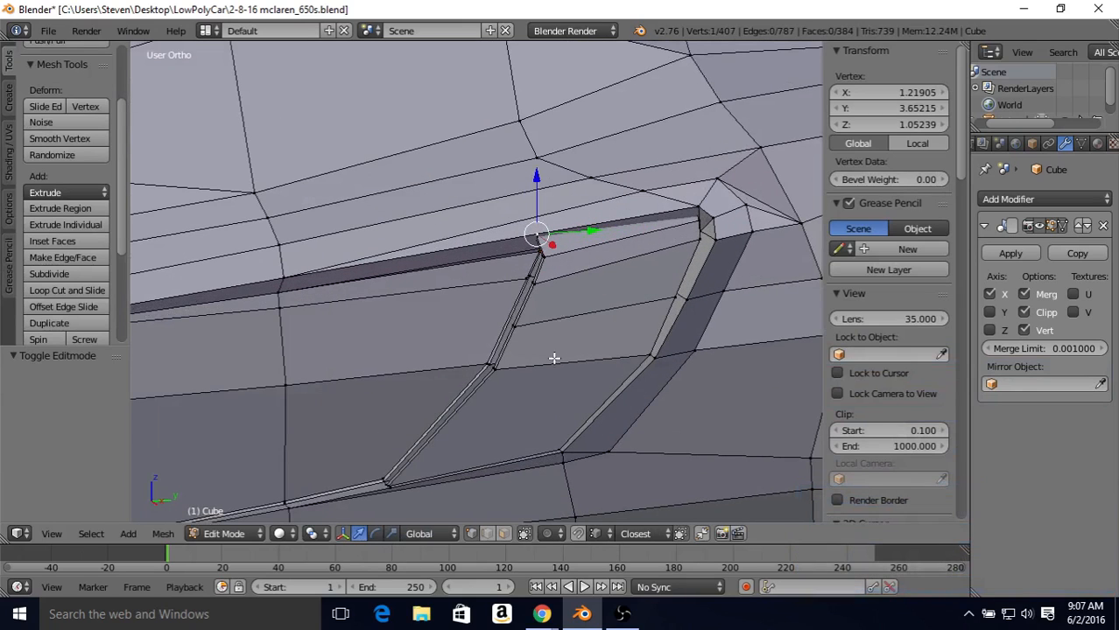
alt+right_click(529, 371)
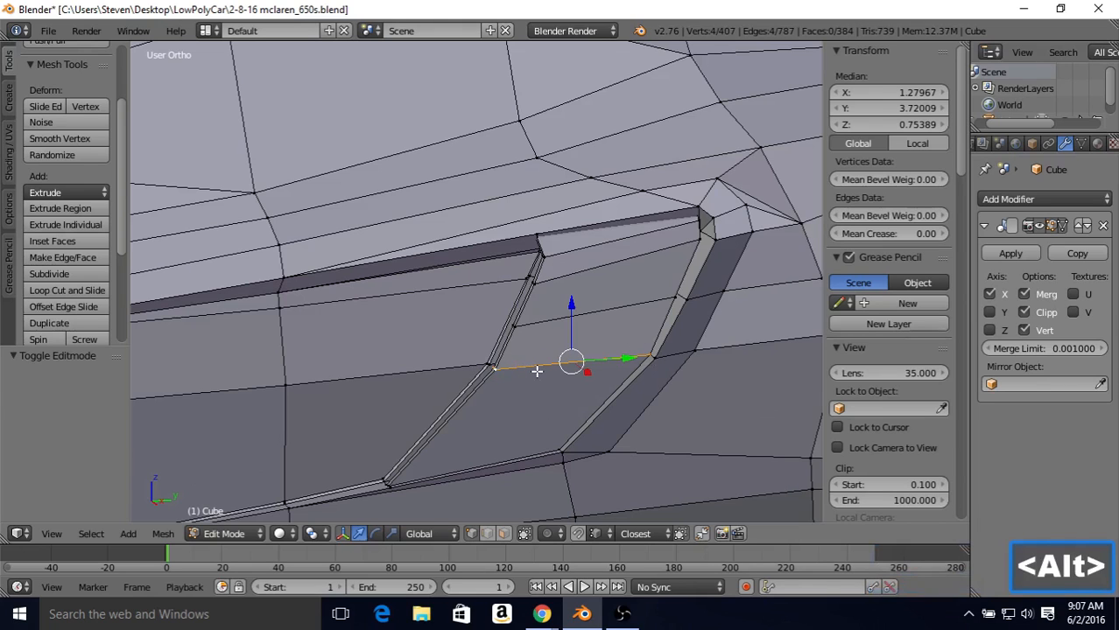
key(z)
key(z)
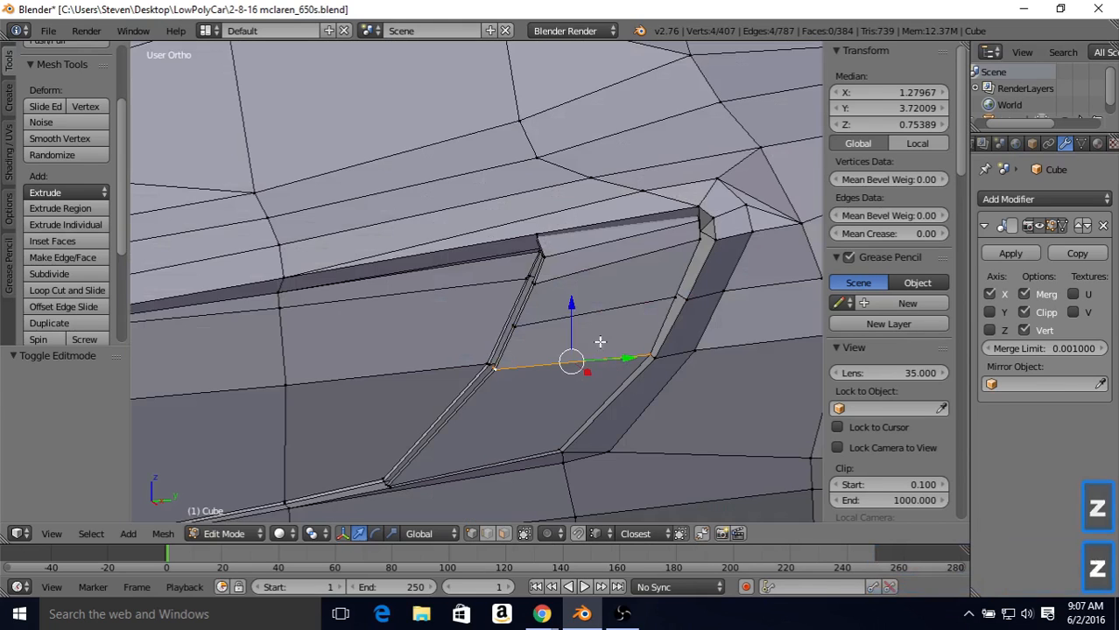
middle_drag(646, 364, 679, 349)
mouse_move(680, 348)
mouse_down()
mouse_move(691, 353)
mouse_move(702, 332)
mouse_up()
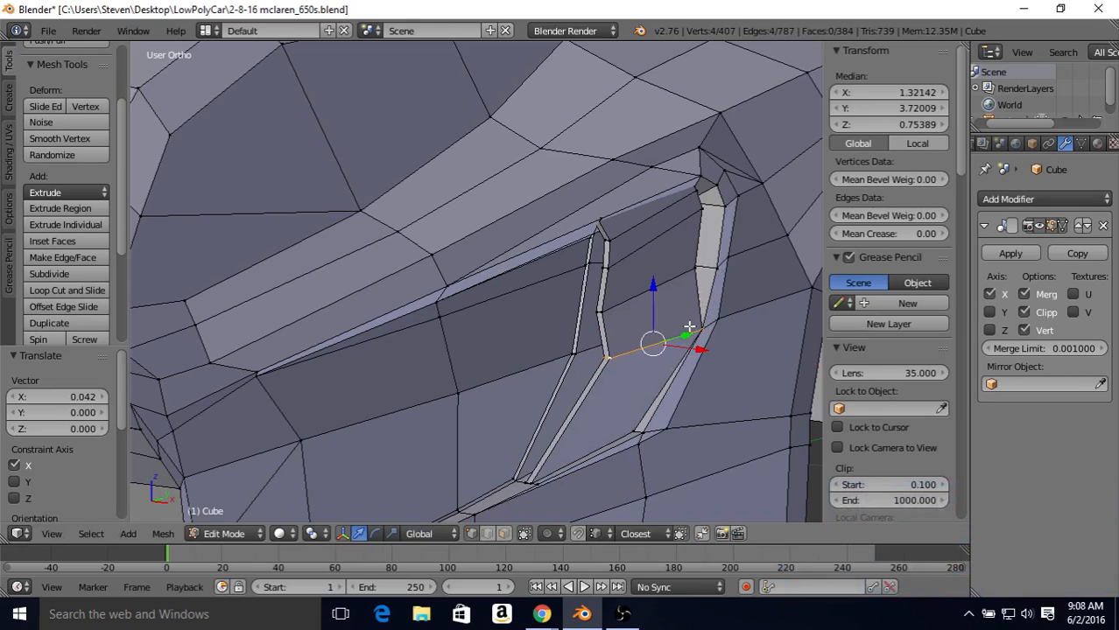
Step: Select the new edge loop just above the inner panel's lower bend and move it outward by 0.055 along X
alt+right_click(633, 300)
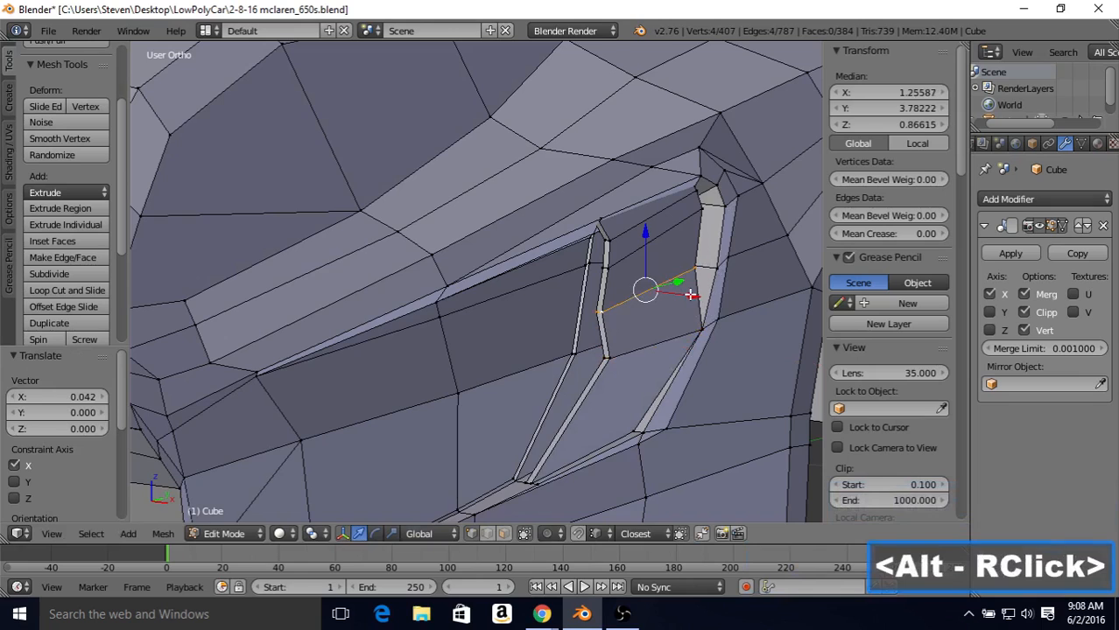
key(z)
key(z)
drag(689, 296, 675, 294)
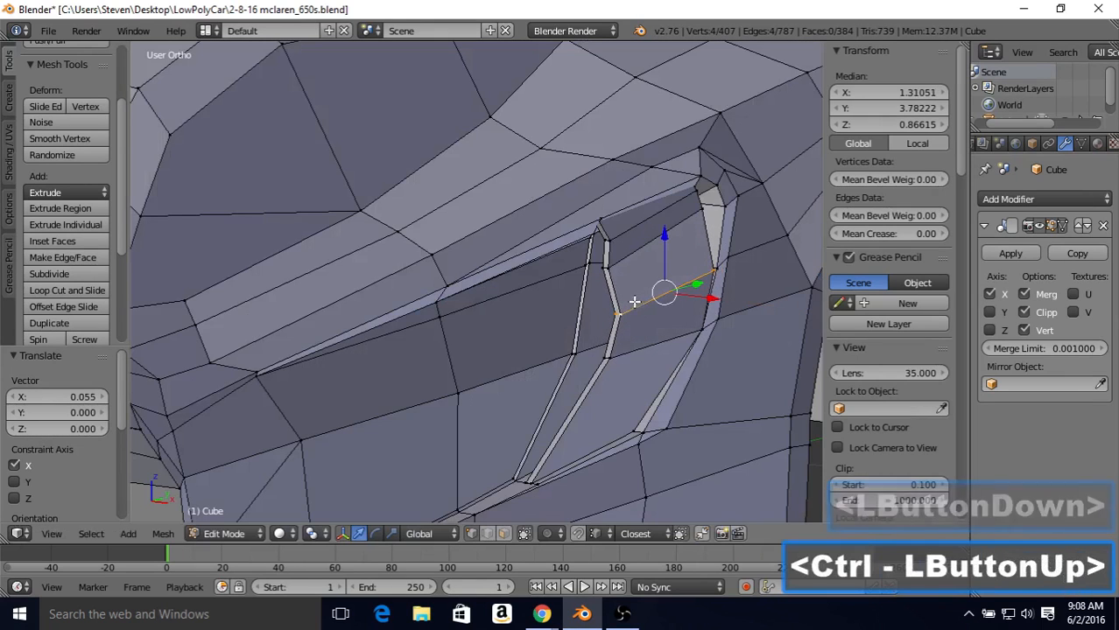
middle_drag(669, 292, 708, 280)
Step: Select the second edge loop above the inner panel's lower bend and move it outward by 0.050 along X
alt+right_click(595, 273)
key(z)
key(z)
drag(682, 267, 737, 228)
middle_drag(737, 228, 613, 250)
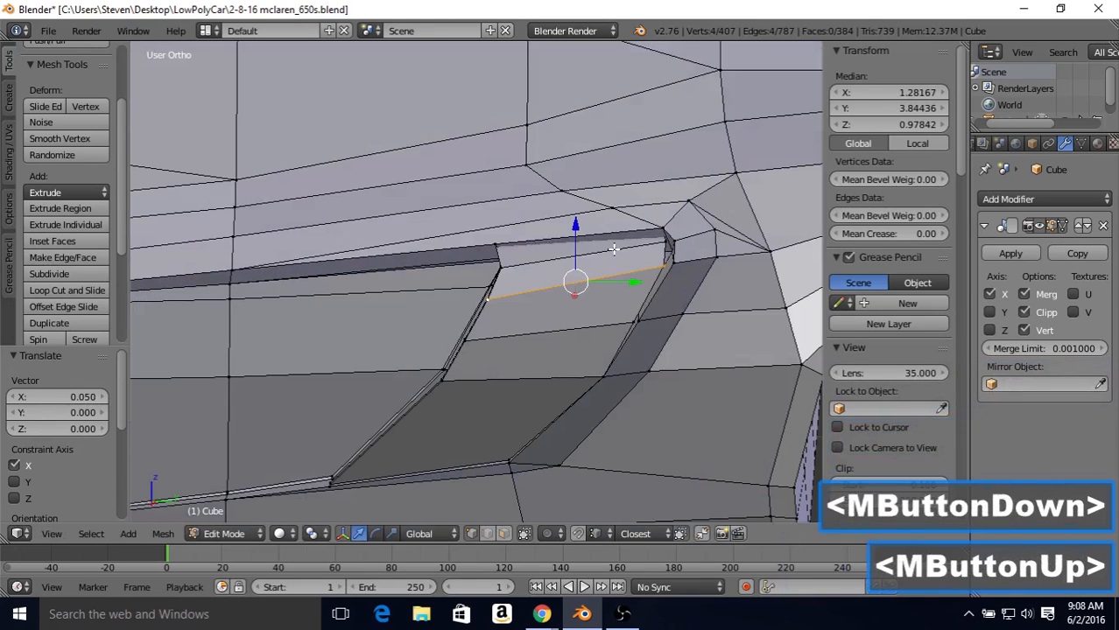
Step: Select the edge loop just below the top of the inner panel and move it outward by 0.043 along X
alt+right_click(613, 250)
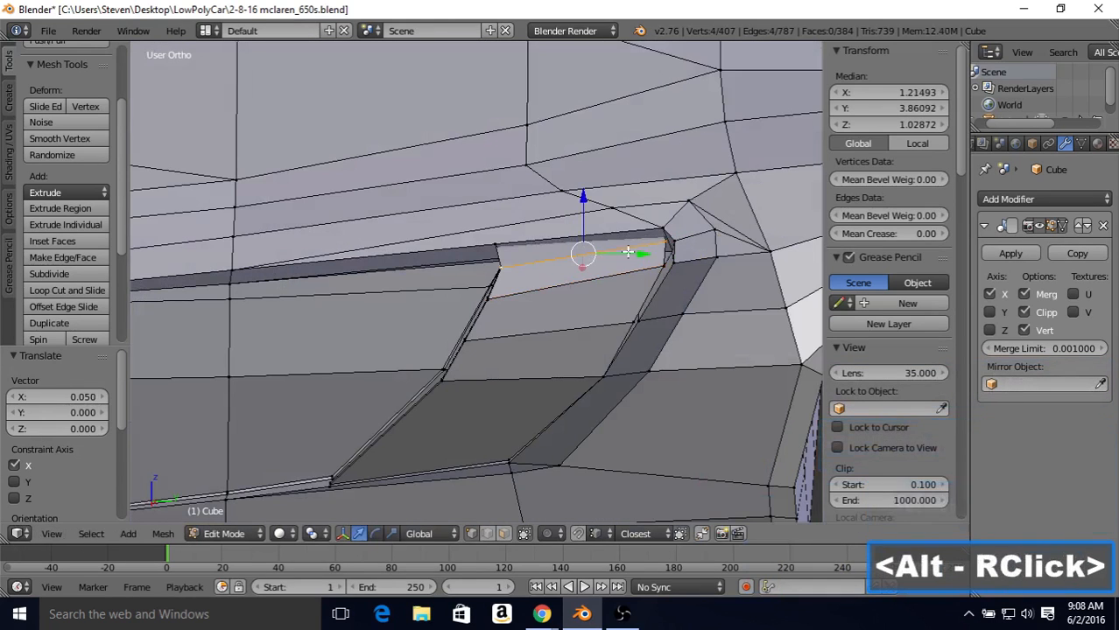
middle_drag(613, 249, 649, 263)
drag(648, 263, 726, 214)
middle_drag(726, 214, 758, 233)
Step: Select both top edges of the inner panel in wireframe display and move them outward by 0.037 along X
key(z)
scroll(660, 259, up, 1)
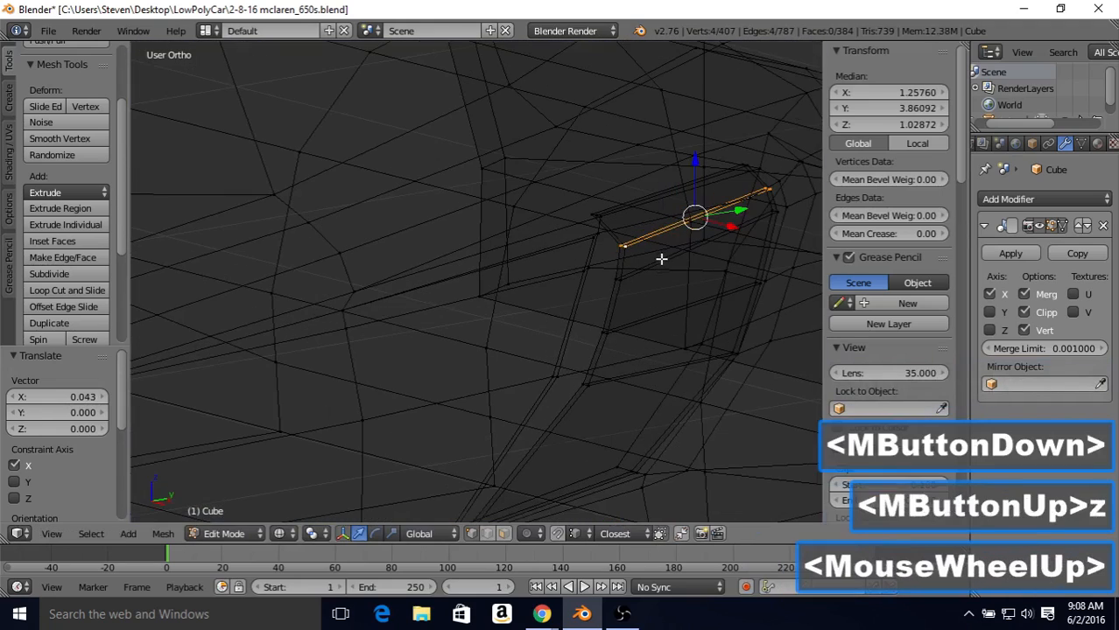
alt+right_click(617, 201)
alt+right_click(605, 210)
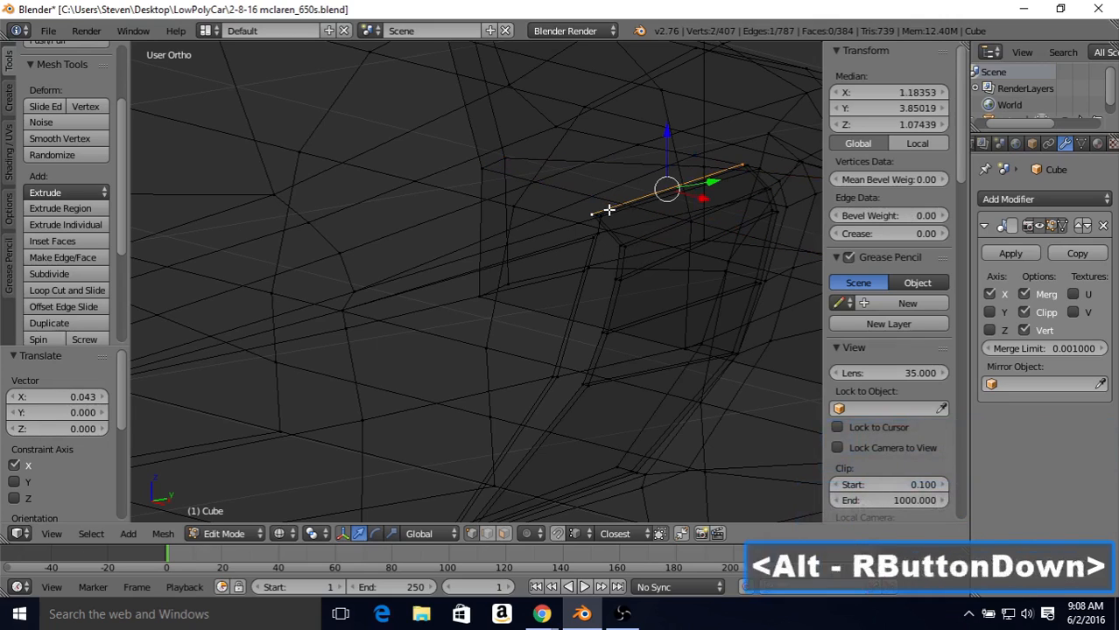
shift+right_click(690, 190)
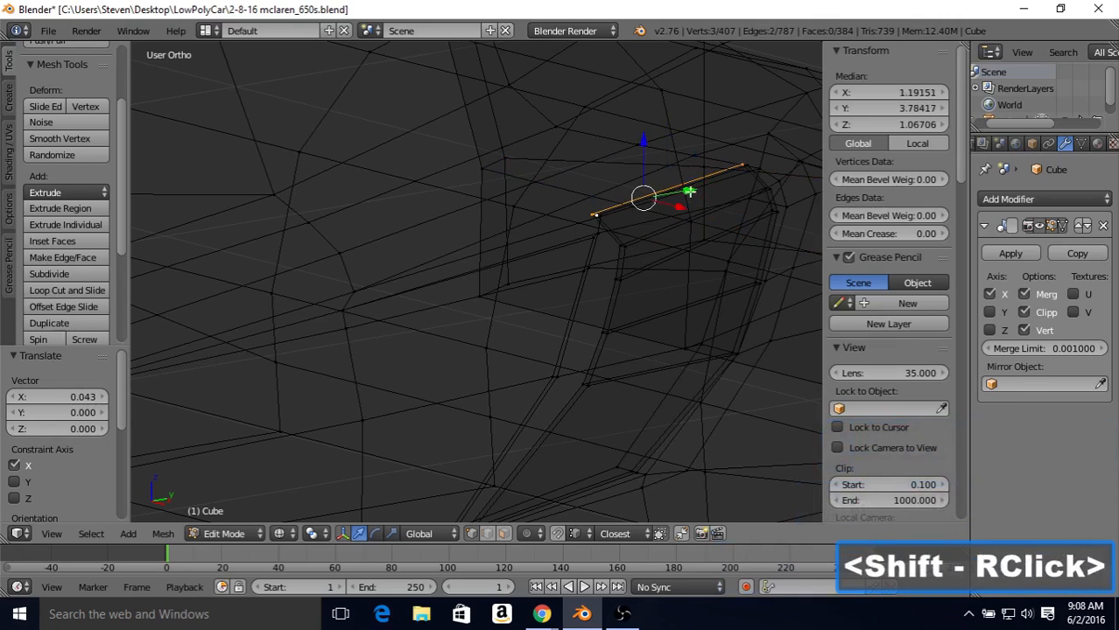
shift+right_click(726, 200)
key(z)
mouse_move(711, 200)
mouse_down()
mouse_move(758, 175)
mouse_move(744, 217)
mouse_up()
middle_drag(744, 217, 583, 359)
scroll(551, 348, down, 1)
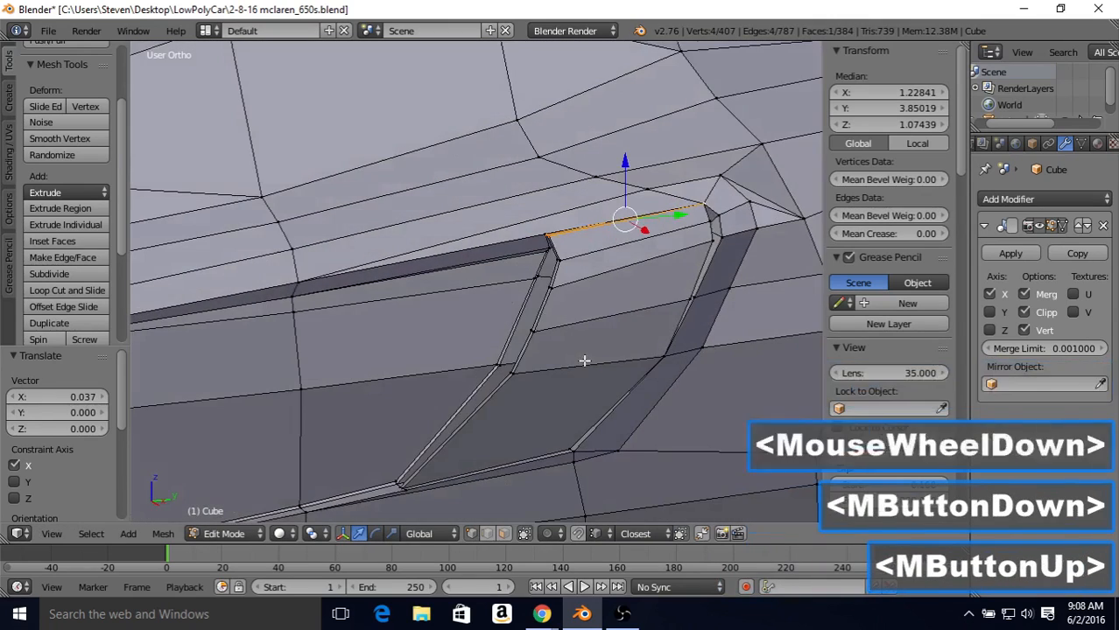
Step: Select both bottom edges of the inner panel in wireframe display and move them outward by 0.028 along X
alt+right_click(508, 461)
key(z)
middle_drag(508, 462, 604, 412)
shift+middle_drag(604, 412, 589, 364)
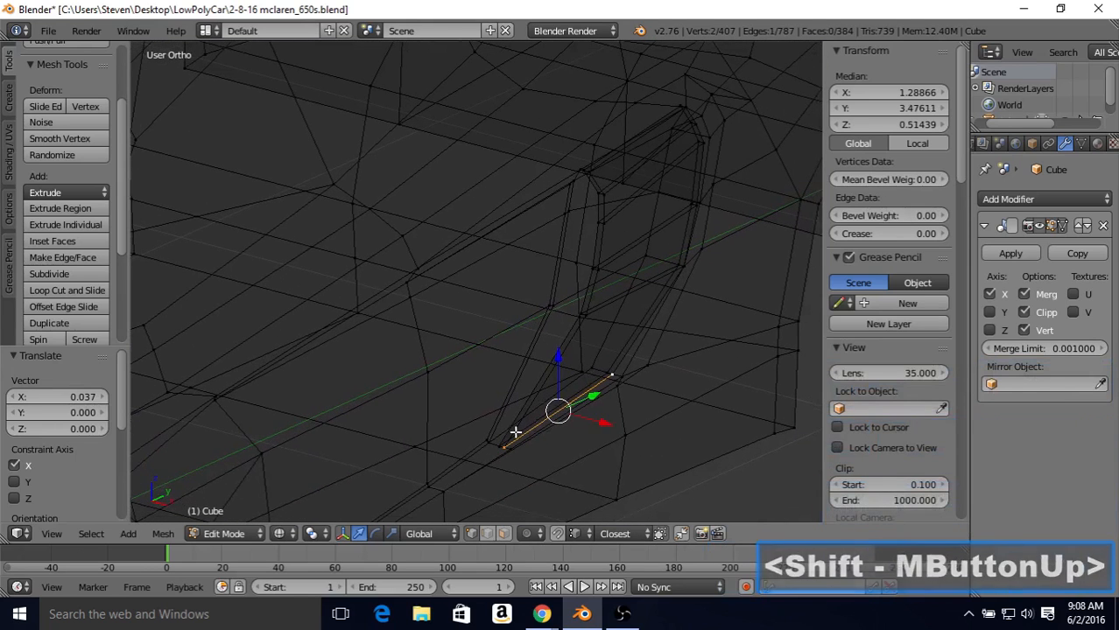
shift+right_click(594, 384)
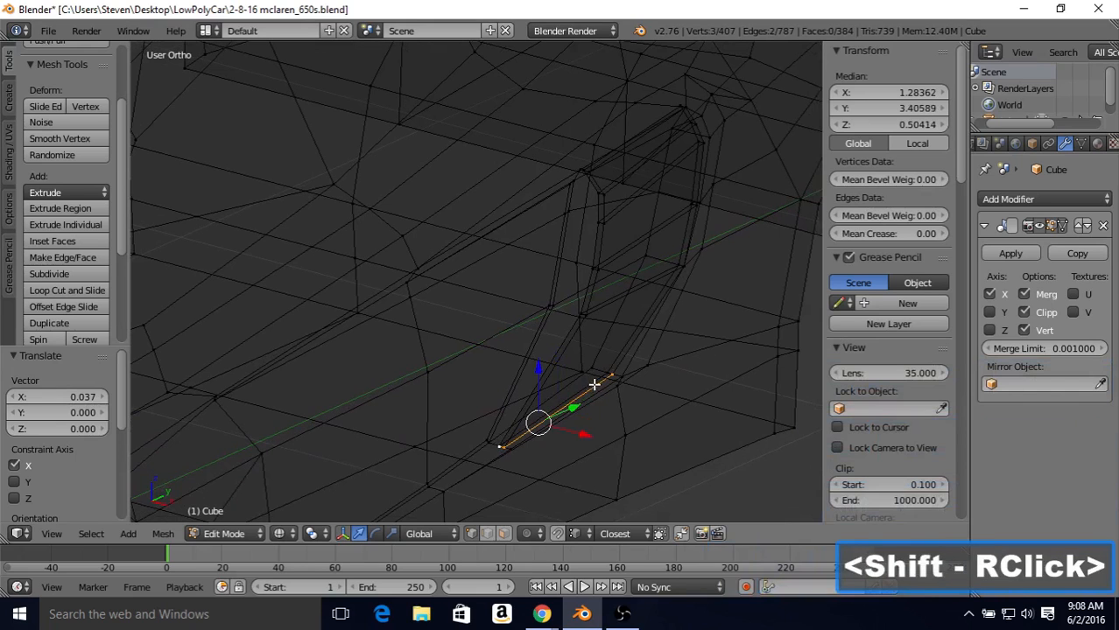
key(z)
key(z)
key(z)
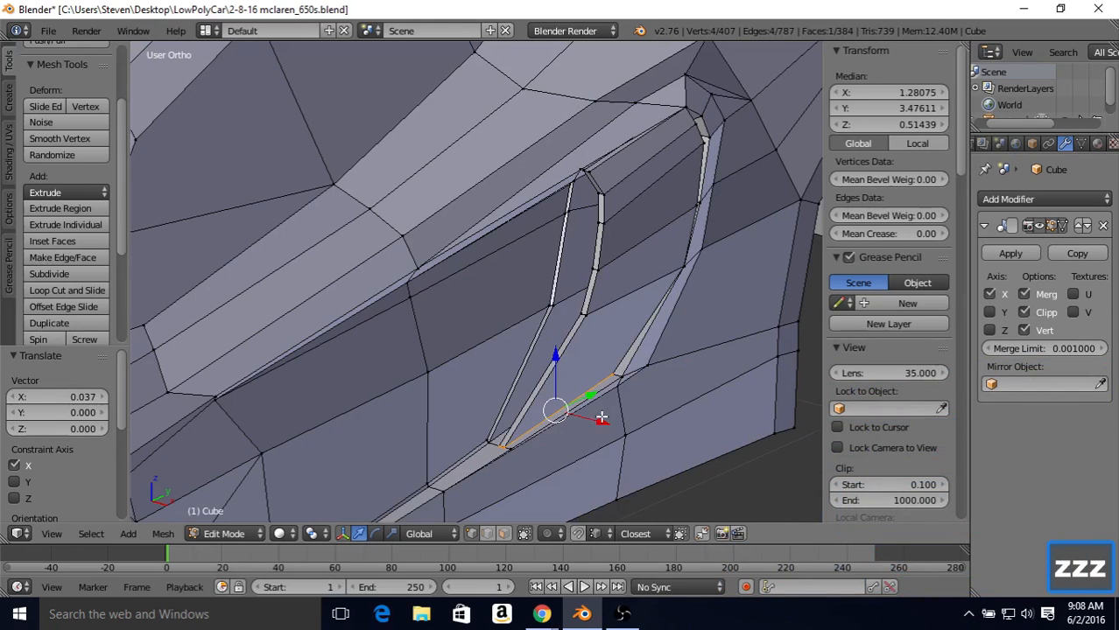
drag(603, 417, 617, 376)
key(z)
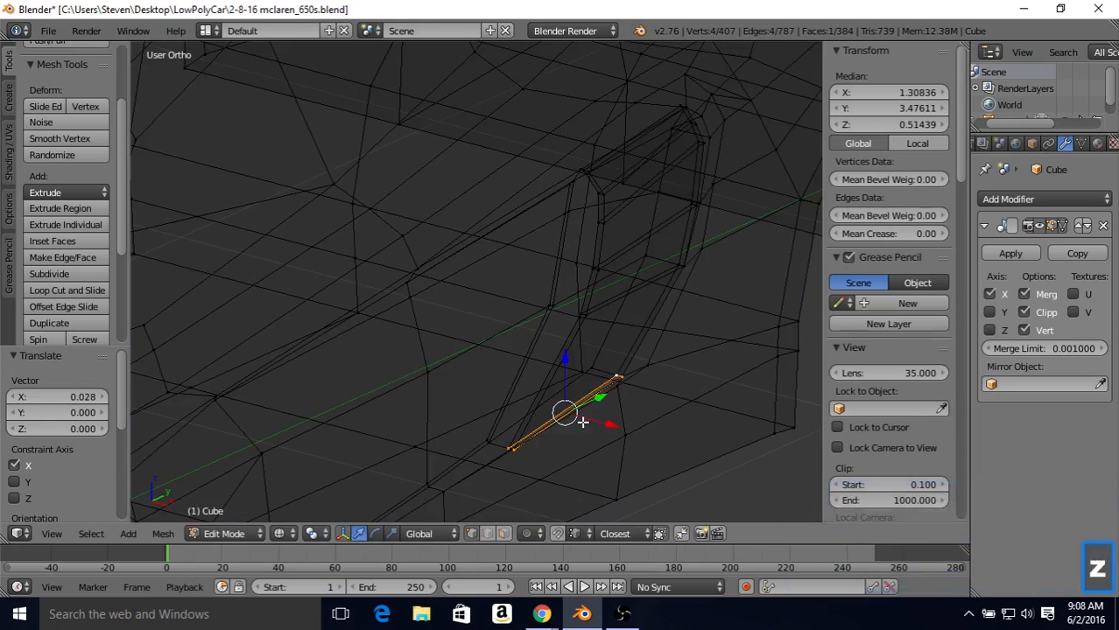
Step: Select the vertex pair at the inner panel's lower front corner and move it inward by 0.009 along X
key(z)
key(Tab)
middle_drag(579, 385, 643, 384)
key(Tab)
middle_drag(545, 450, 596, 423)
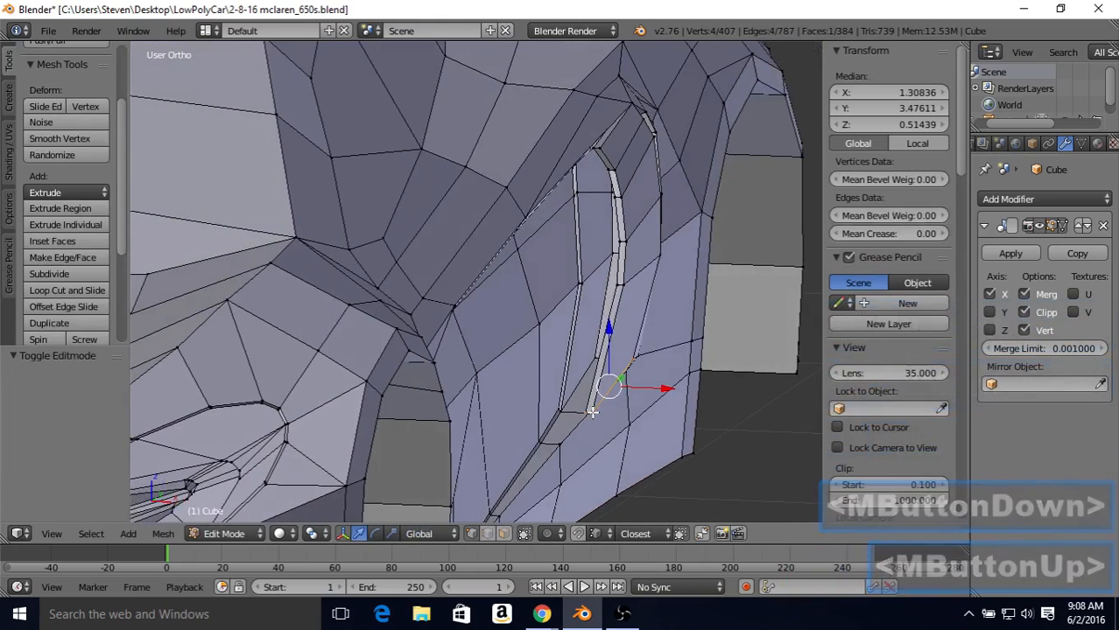
right_click(591, 416)
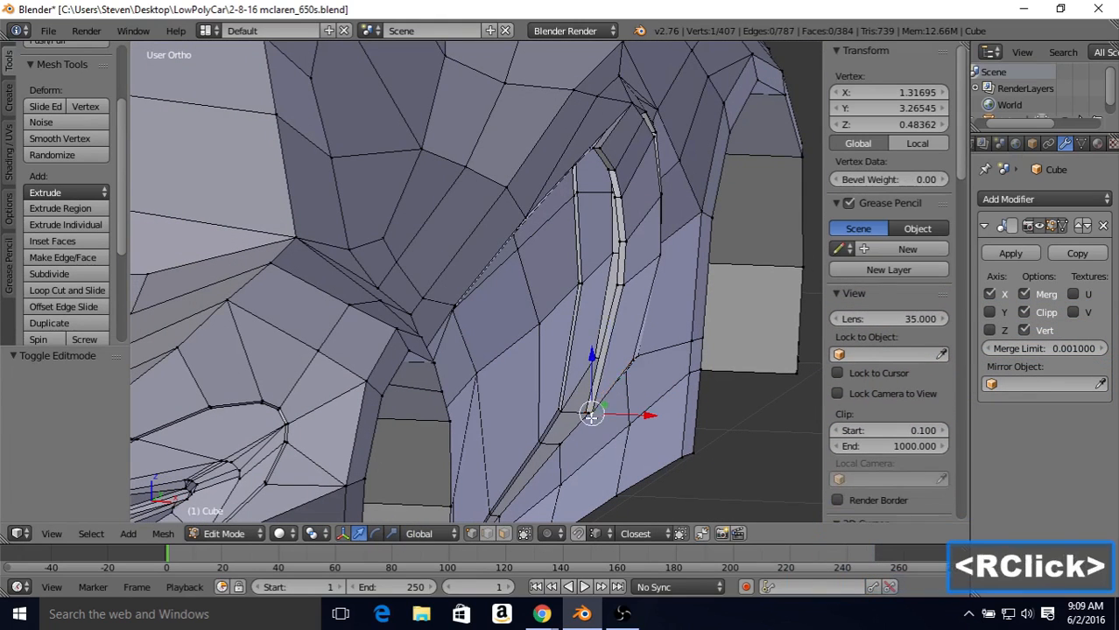
shift+right_click(584, 409)
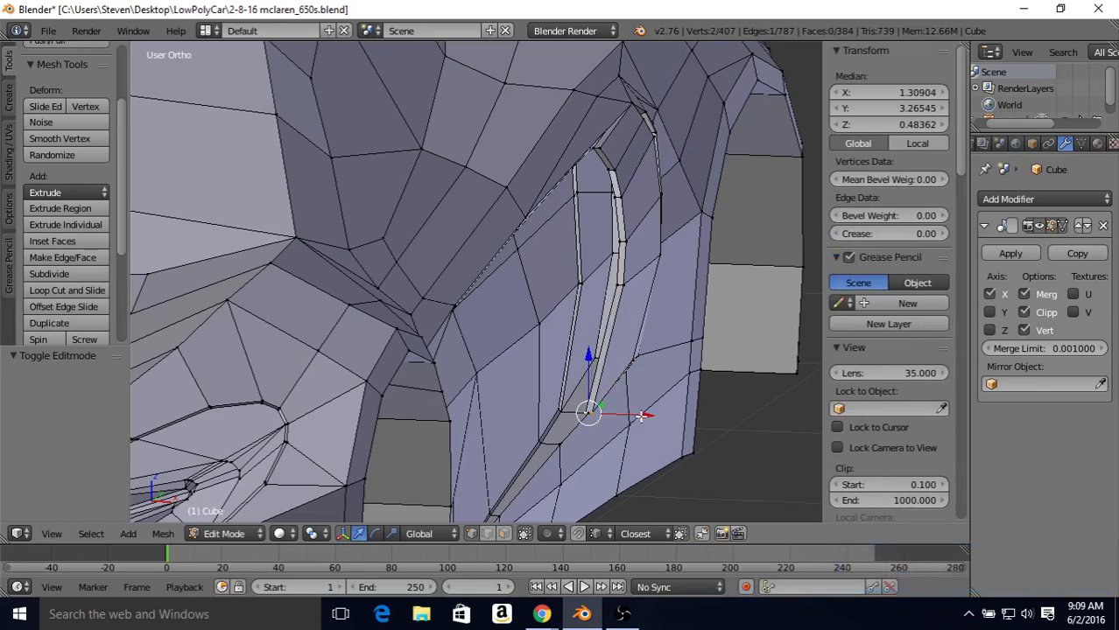
drag(639, 415, 652, 425)
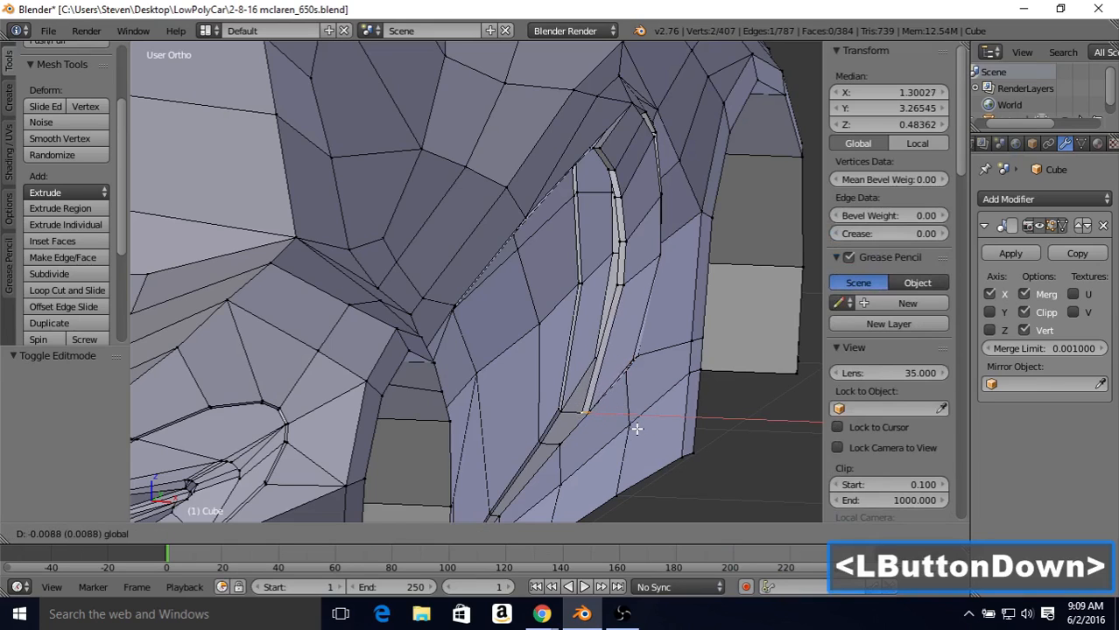
drag(637, 429, 636, 429)
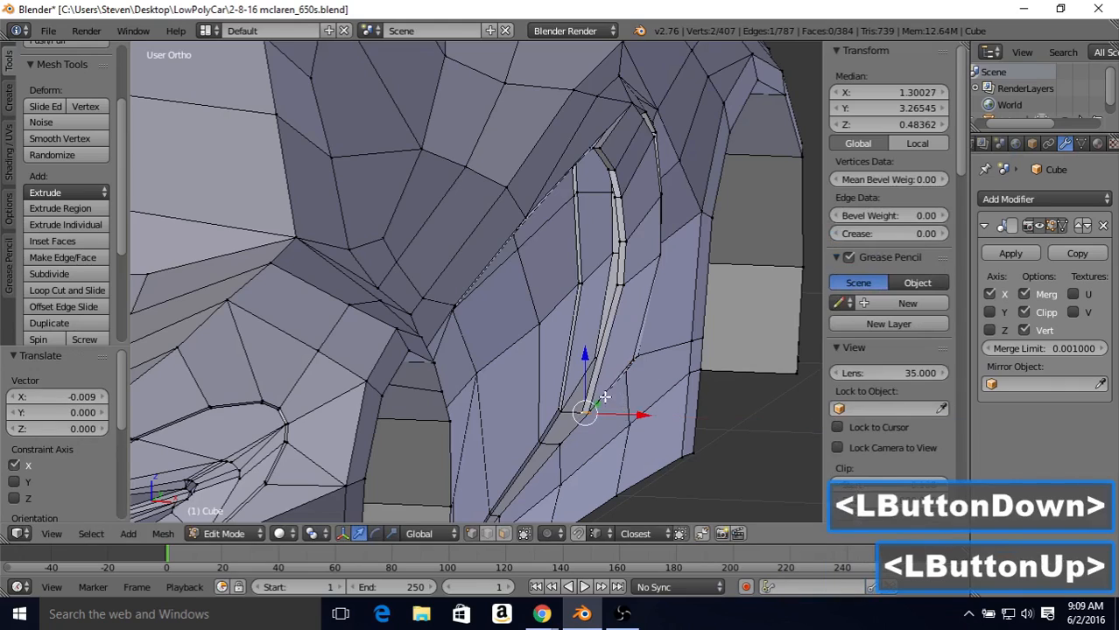
Step: Select the vertex pair midway up the inner panel's rear edge and snap it 0.012 along Y to the opening's edge
mouse_move(604, 399)
middle_down()
mouse_move(577, 407)
mouse_move(617, 421)
mouse_move(632, 407)
mouse_move(613, 406)
middle_up()
key(Tab)
key(Tab)
key(Tab)
middle_drag(612, 406, 542, 417)
key(Tab)
shift+middle_drag(614, 299, 520, 303)
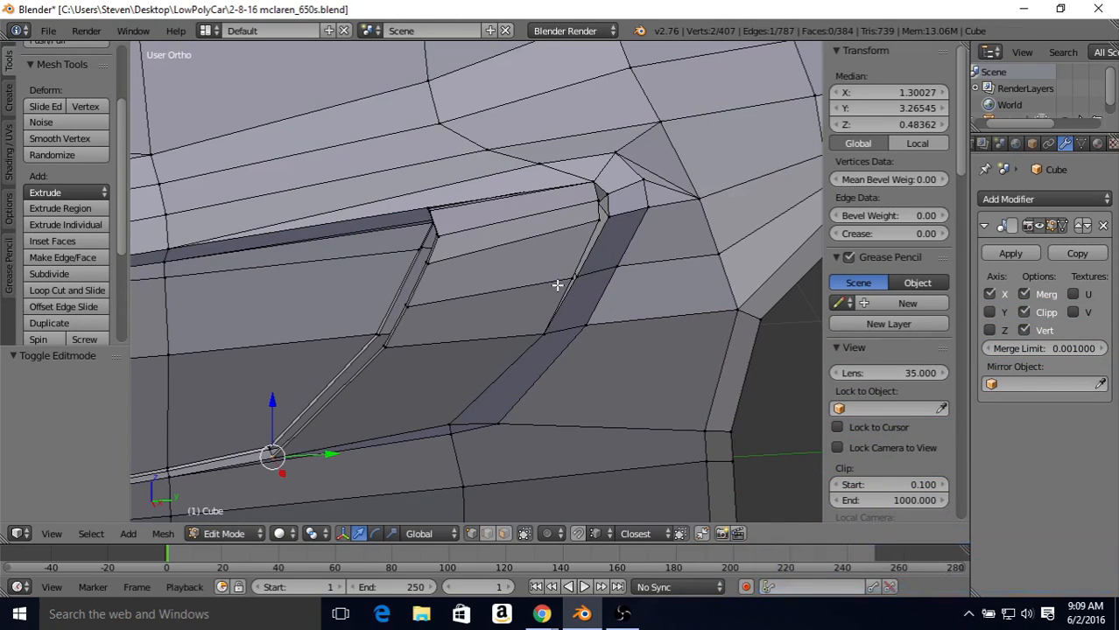
scroll(557, 284, up, 1)
mouse_move(554, 278)
middle_down()
mouse_move(571, 270)
mouse_move(552, 278)
middle_up()
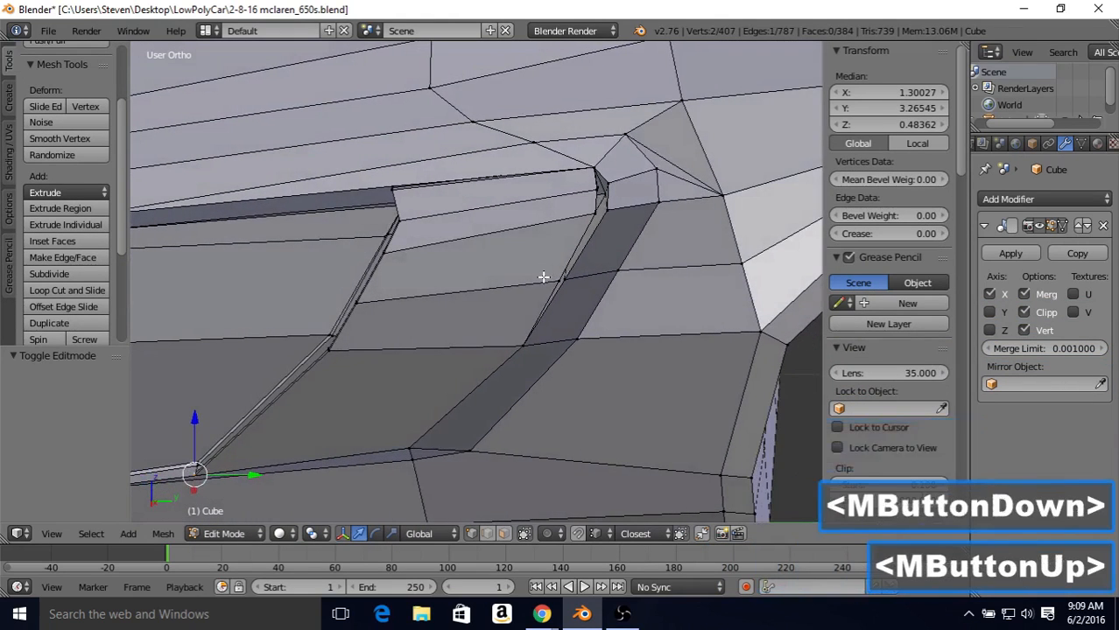
key(z)
right_click(549, 277)
shift+right_click(550, 277)
key(z)
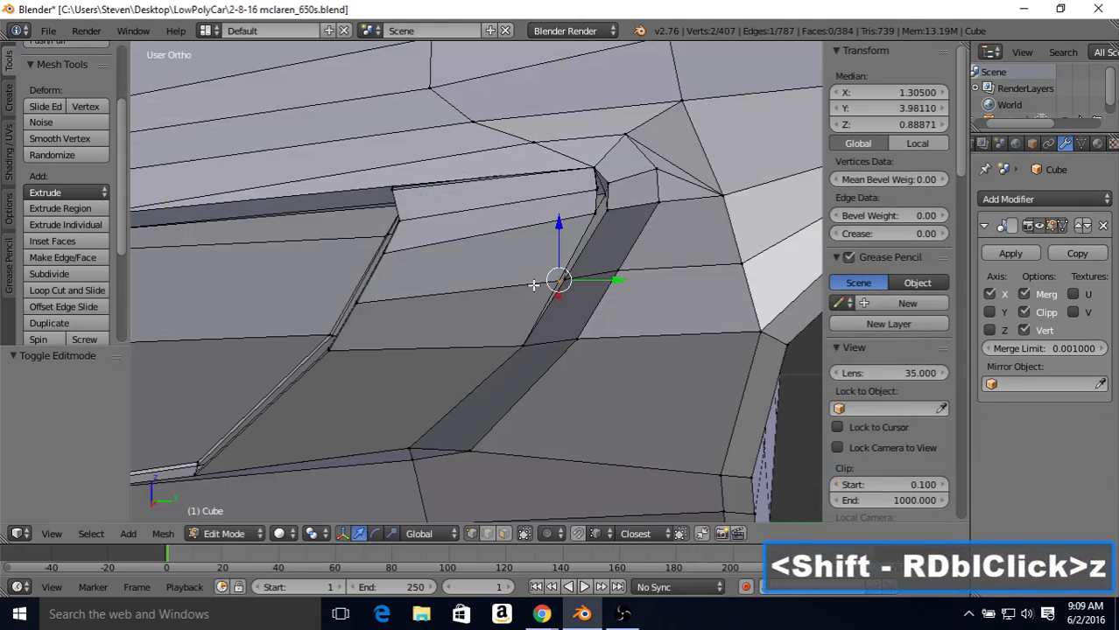
middle_drag(554, 280, 614, 267)
drag(615, 267, 574, 262)
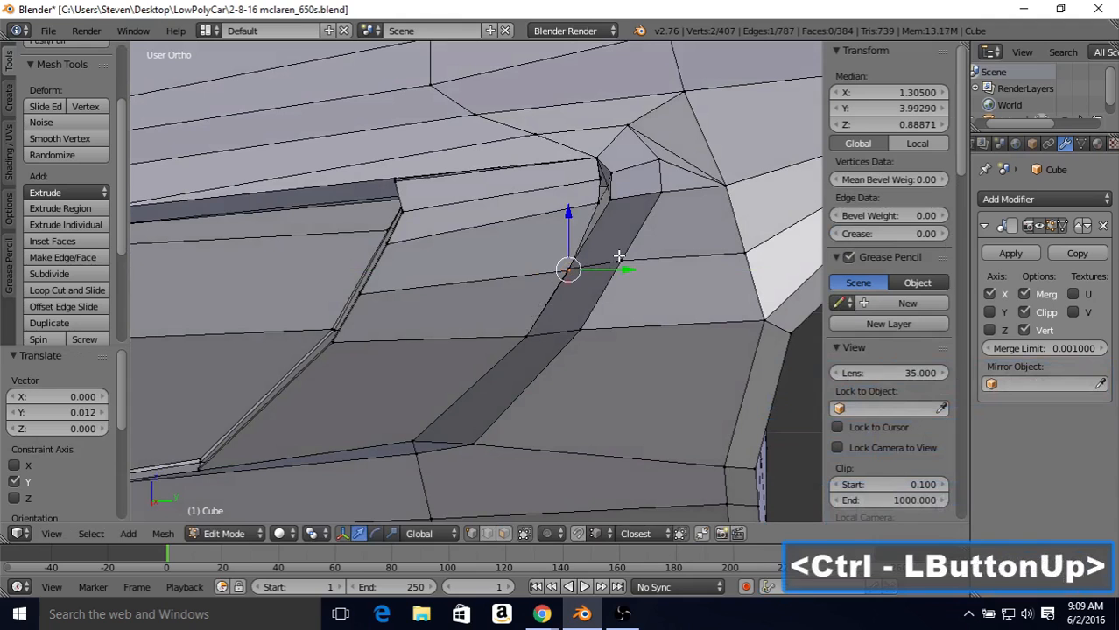
Step: Select the vertex pairs near the inner panel's upper rear corner and align them with the surrounding opening's edge
shift+middle_drag(600, 226, 551, 247)
key(z)
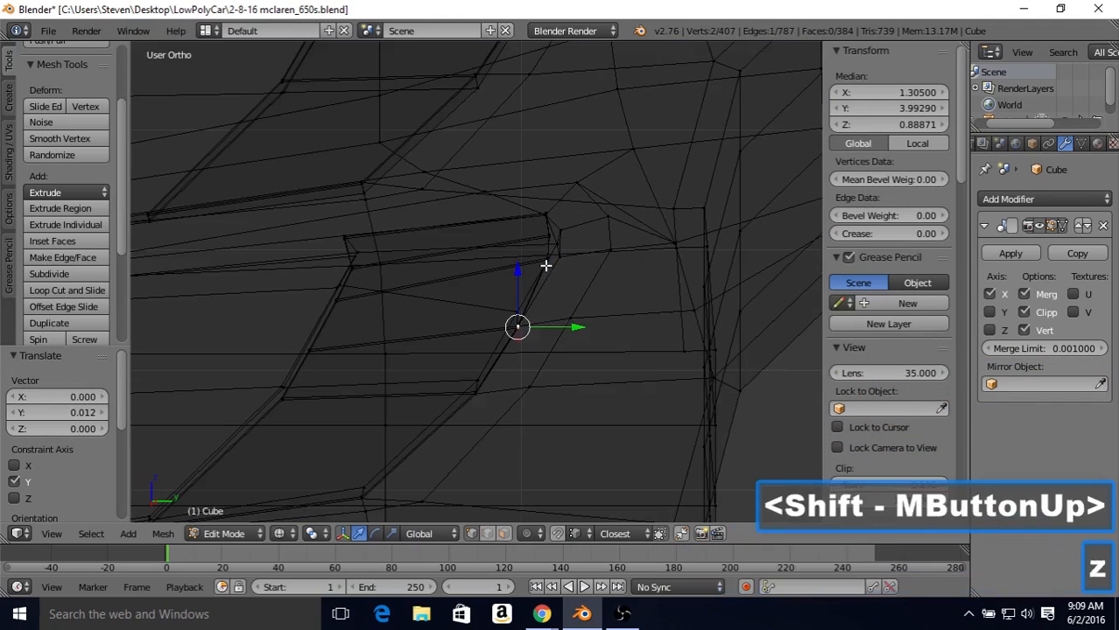
right_click(546, 259)
shift+right_click(547, 257)
key(z)
mouse_move(576, 258)
mouse_down()
mouse_move(558, 252)
mouse_move(591, 233)
mouse_move(566, 231)
mouse_up()
right_click(549, 240)
key(z)
shift+right_click(548, 237)
key(z)
mouse_move(567, 231)
middle_down()
mouse_move(630, 232)
mouse_move(656, 253)
mouse_move(617, 280)
mouse_move(574, 265)
mouse_move(568, 249)
middle_up()
drag(566, 240, 565, 277)
mouse_move(565, 277)
middle_down()
mouse_move(655, 267)
mouse_move(688, 284)
mouse_move(636, 250)
middle_up()
Step: Select the vertex pair just below the inner panel's upper rear corner and snap it up by 0.006 along Z
scroll(569, 271, up, 1)
key(z)
scroll(573, 274, up, 1)
right_click(607, 269)
scroll(607, 269, up, 1)
shift+right_click(706, 252)
key(z)
drag(658, 200, 648, 306)
scroll(644, 315, down, 1)
scroll(639, 328, up, 1)
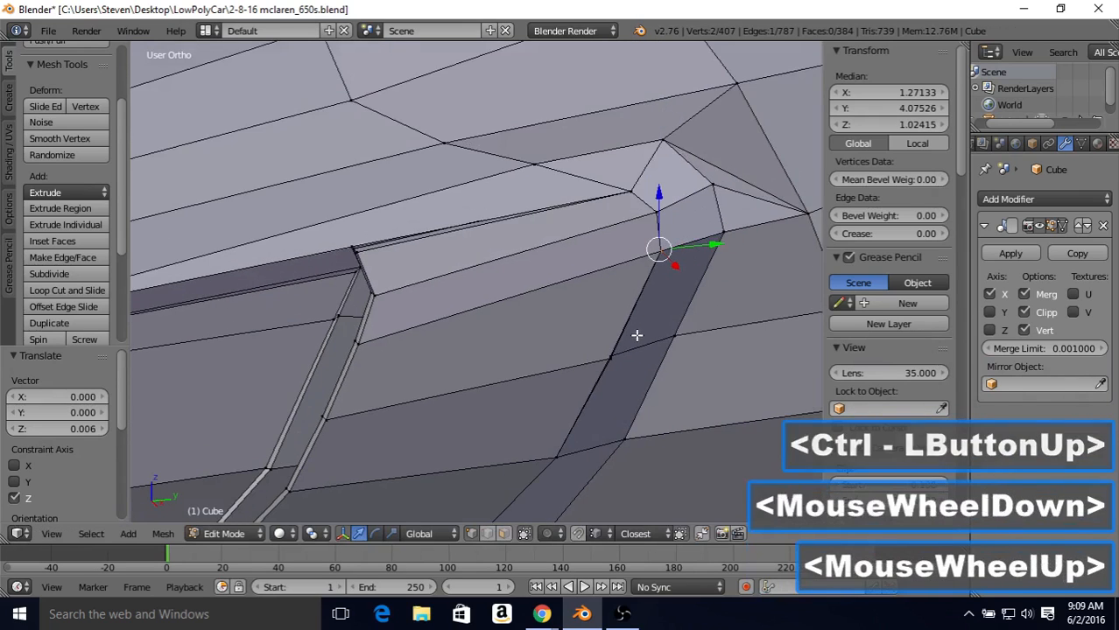
Step: Select the next vertex pair down the inner panel's rear edge and snap it along Z to the opening's edge
key(Tab)
key(Tab)
scroll(643, 368, up, 1)
key(z)
right_click(635, 375)
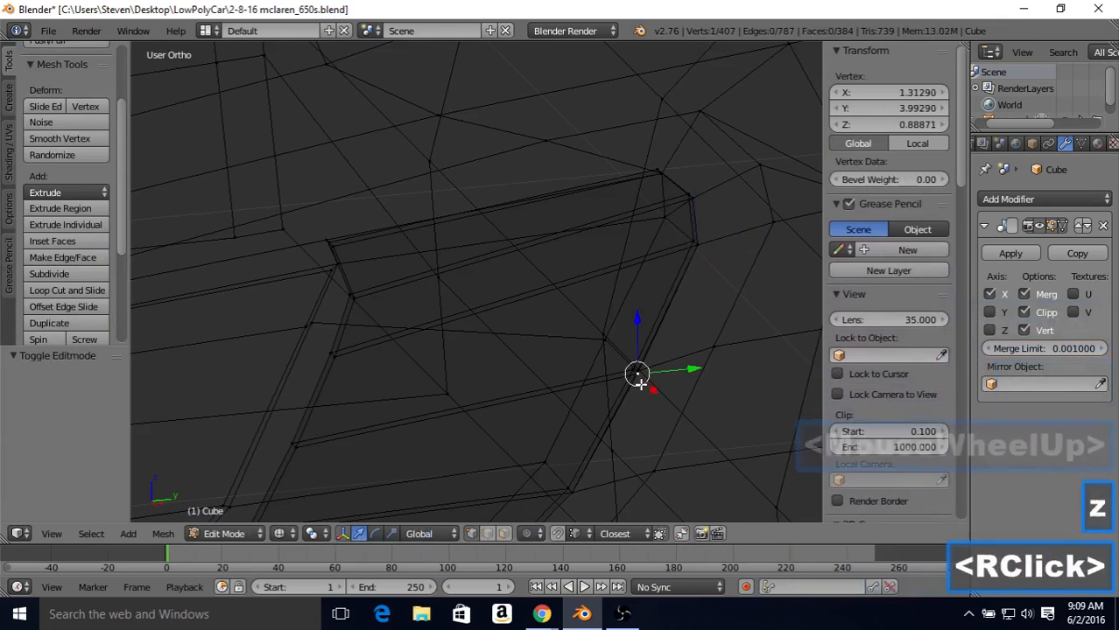
shift+right_click(634, 373)
key(z)
drag(635, 321, 635, 370)
scroll(634, 369, down, 2)
key(Tab)
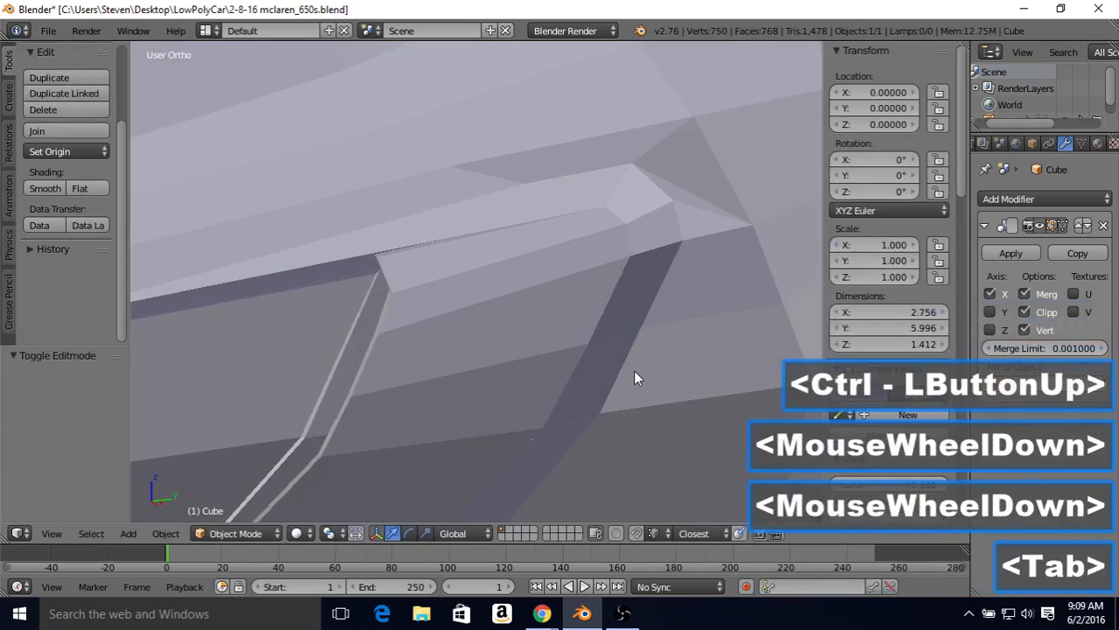
Step: Select the vertex pair at the inner panel's upper front corner and move it inward by about 0.023 along X
key(Tab)
scroll(632, 367, down, 2)
middle_drag(584, 356, 571, 255)
scroll(574, 315, up, 2)
right_click(588, 222)
shift+right_click(586, 224)
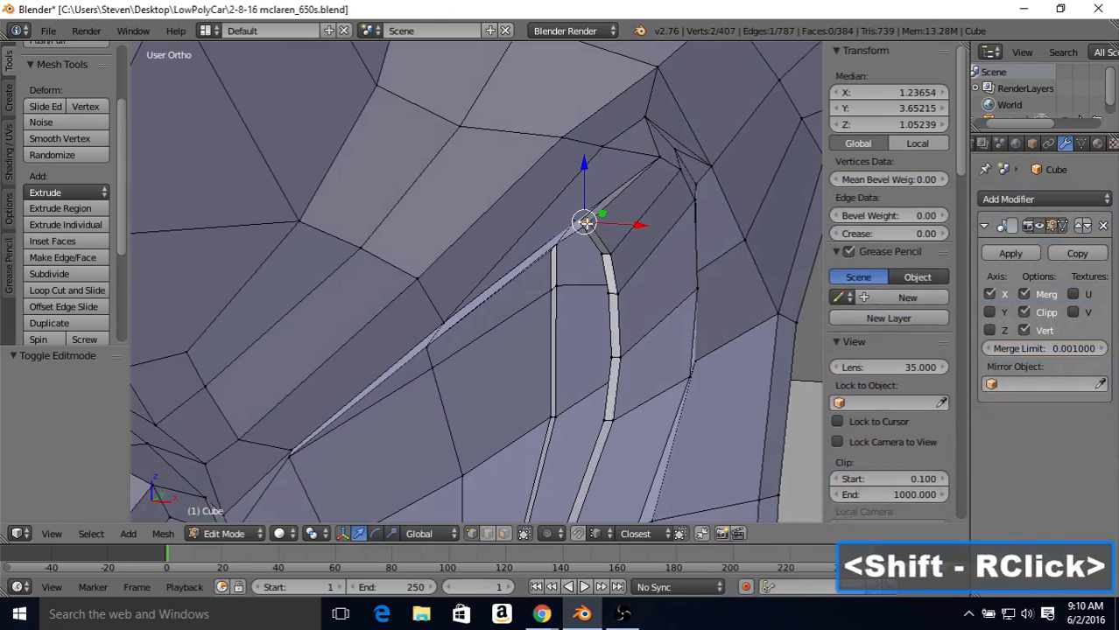
drag(611, 225, 603, 225)
key(Tab)
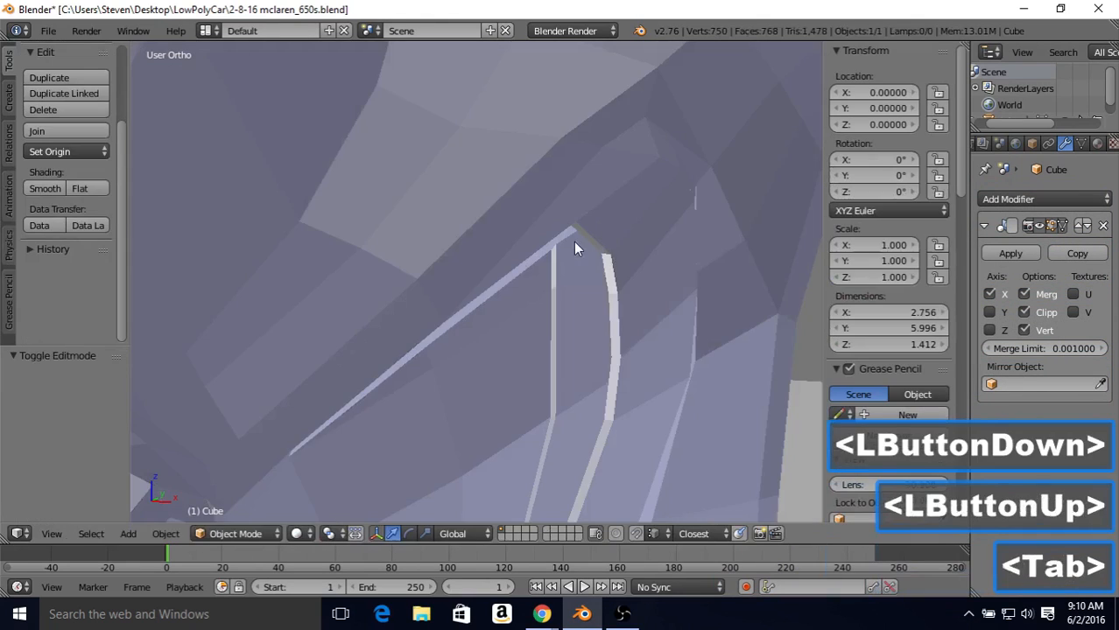
middle_drag(573, 241, 612, 236)
key(Tab)
shift+middle_drag(646, 303, 647, 252)
scroll(574, 229, down, 1)
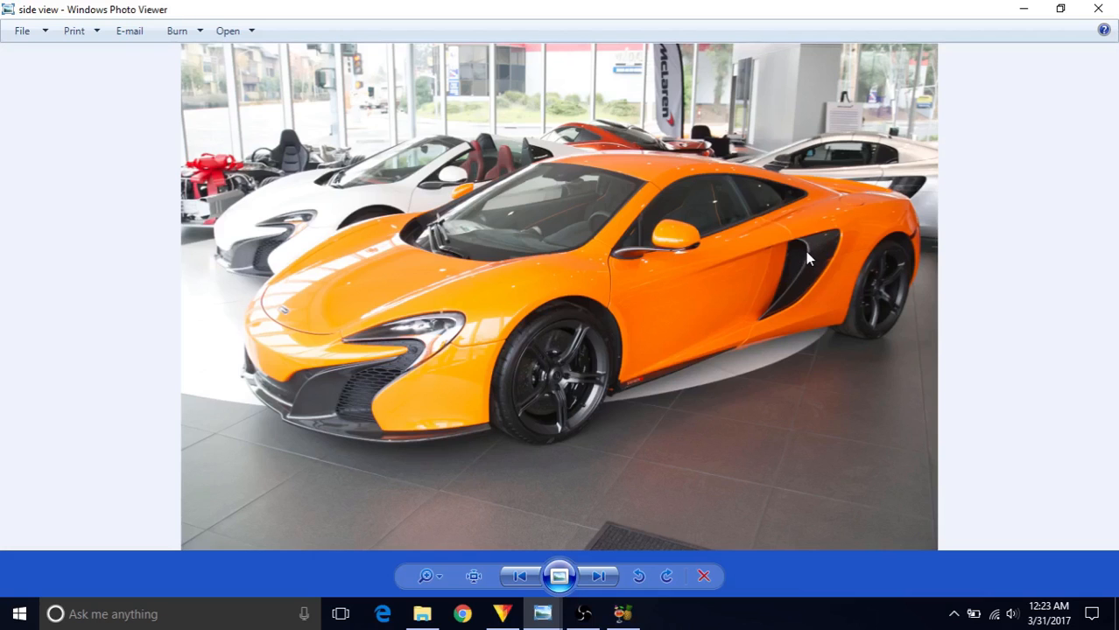
Step: Switch back to Blender, select the narrow upper section of the inner panel's front edge and move it outward about 0.012 along X
click(585, 616)
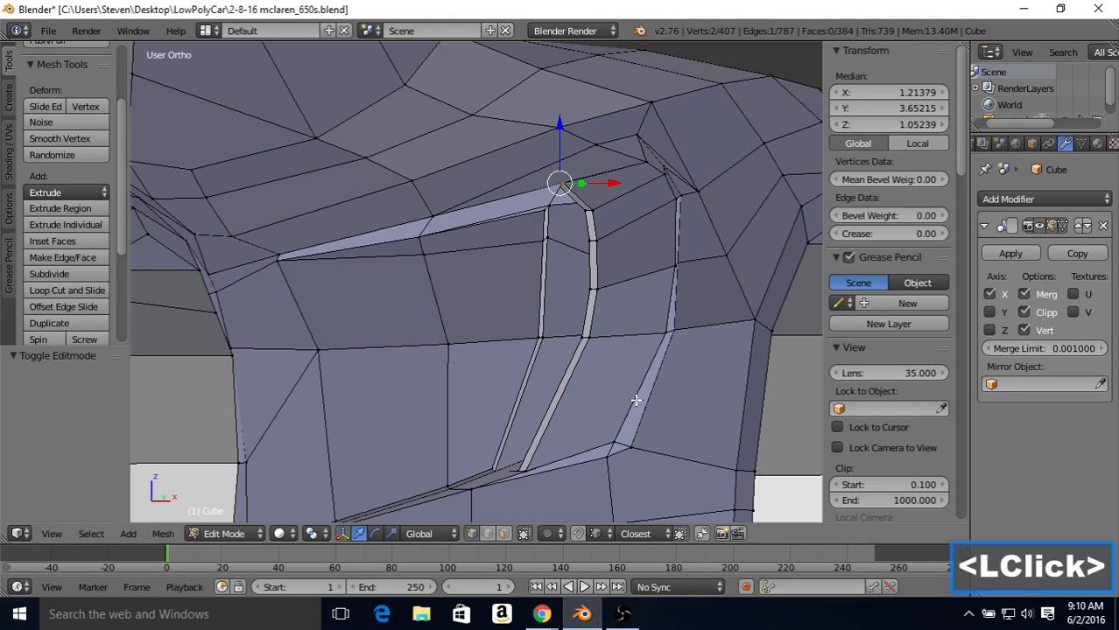
right_click(587, 243)
shift+right_click(592, 273)
shift+right_click(595, 289)
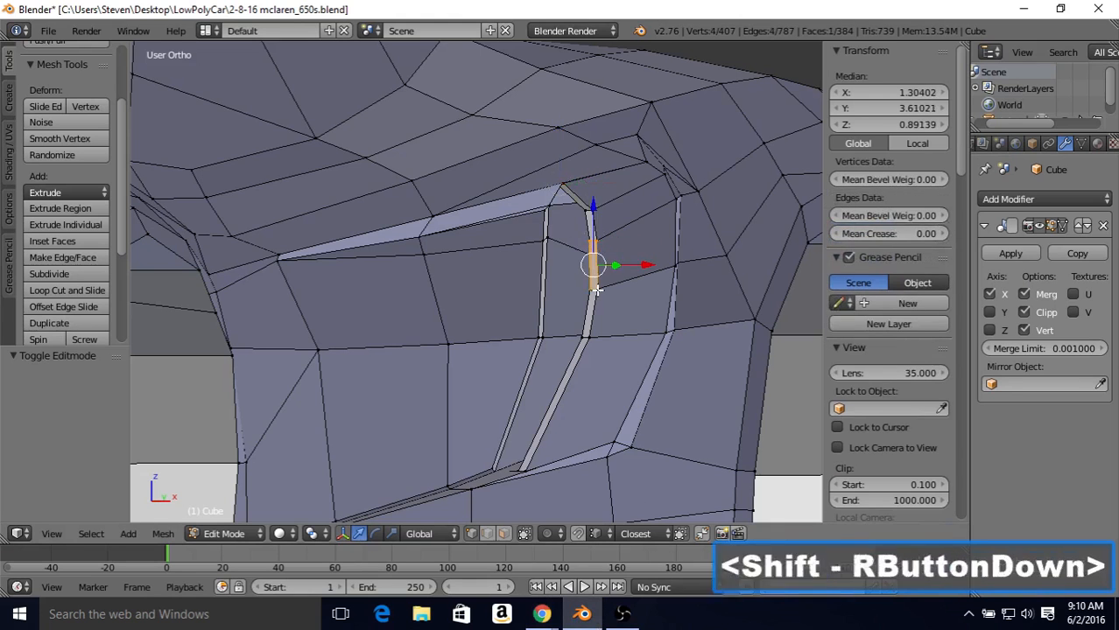
middle_drag(593, 263, 669, 267)
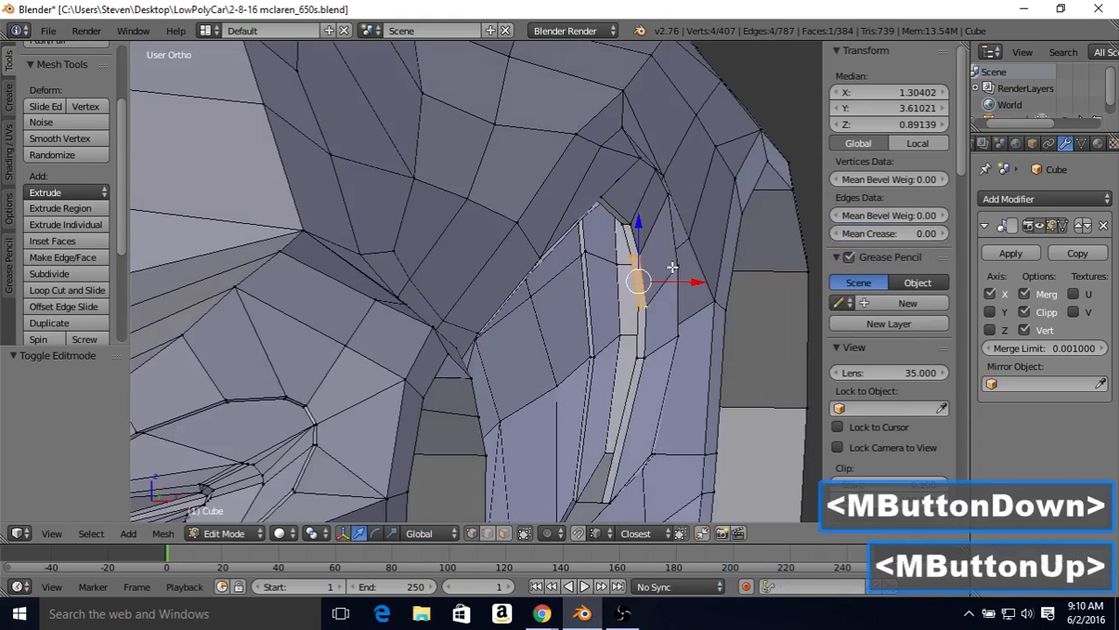
drag(682, 282, 686, 286)
Step: Dissolve the two edges meeting in the narrow triangle behind the intake's upper rear corner
key(Tab)
scroll(684, 285, down, 2)
middle_drag(684, 285, 604, 219)
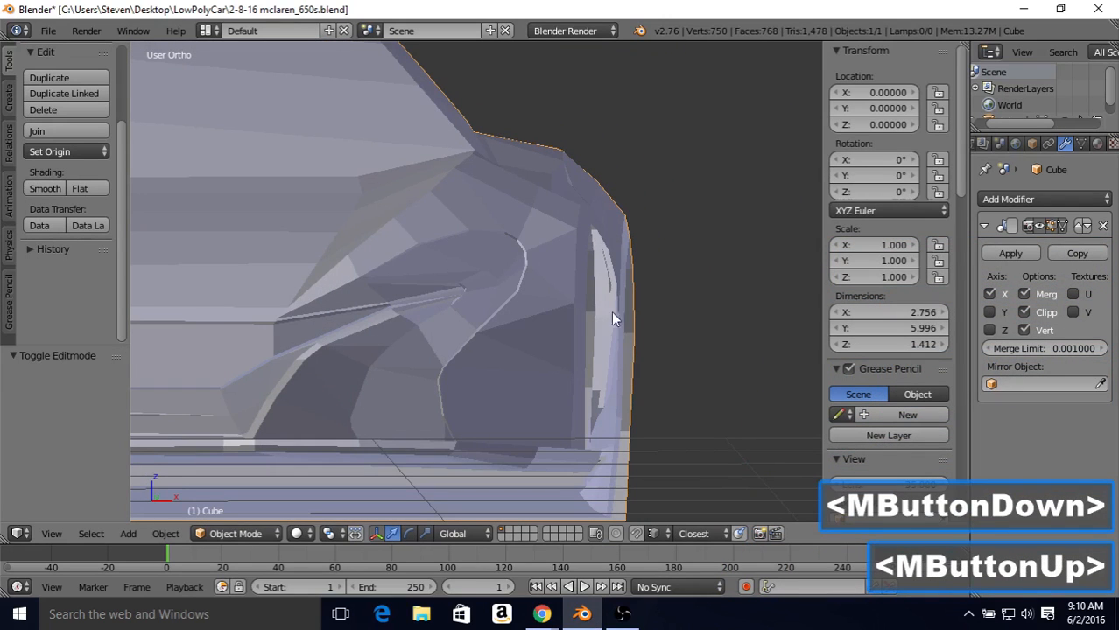
middle_drag(613, 279, 437, 227)
scroll(409, 263, down, 2)
scroll(438, 224, up, 3)
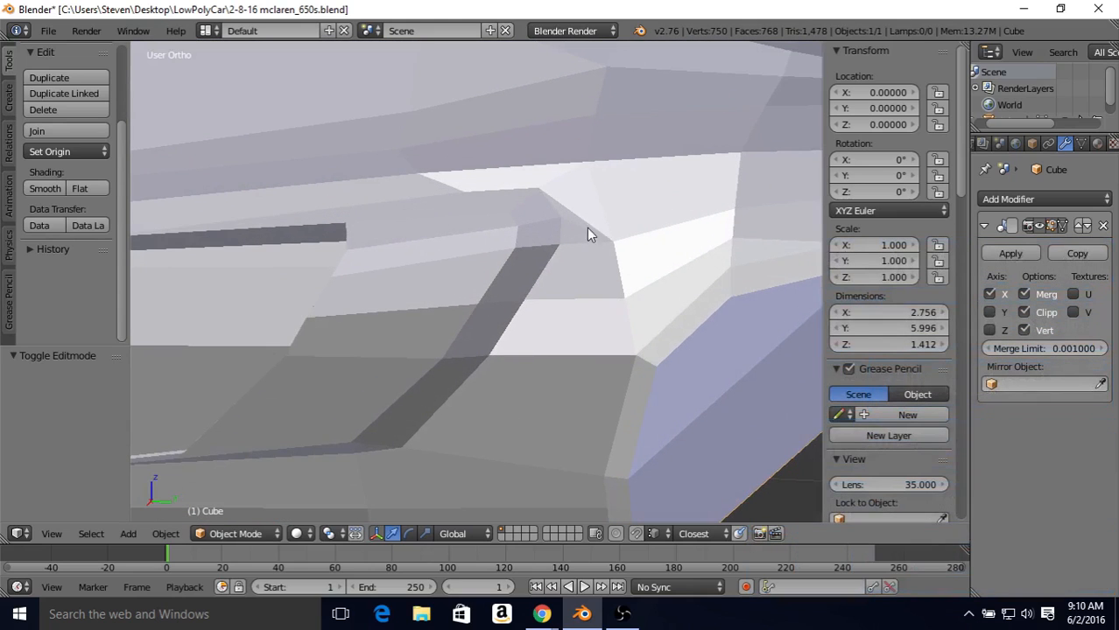
key(Tab)
shift+middle_drag(575, 226, 542, 543)
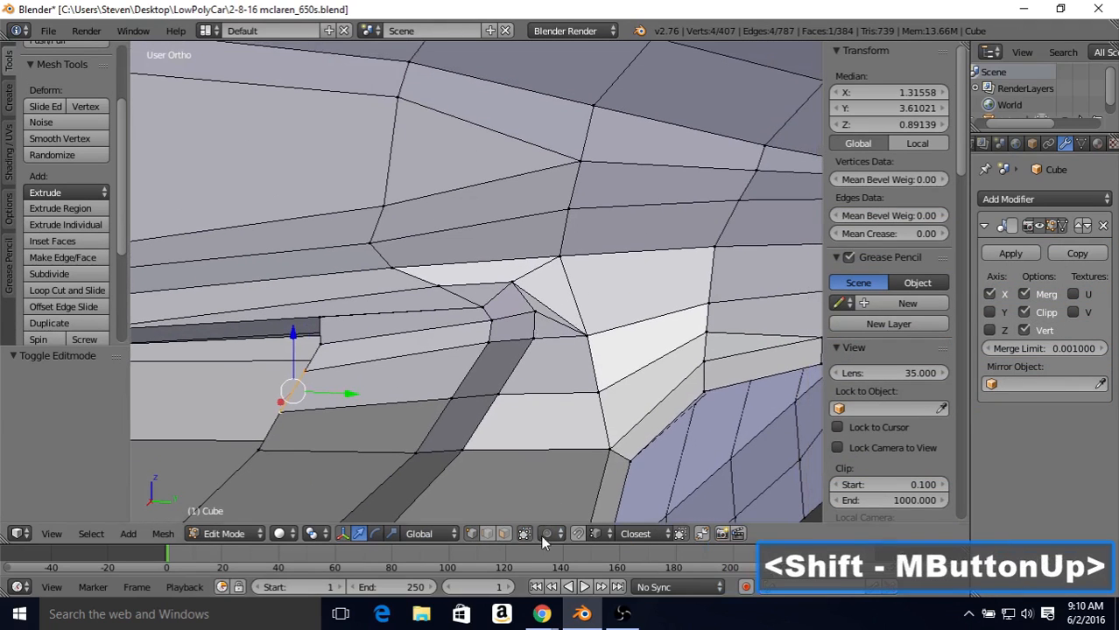
click(488, 534)
right_click(539, 386)
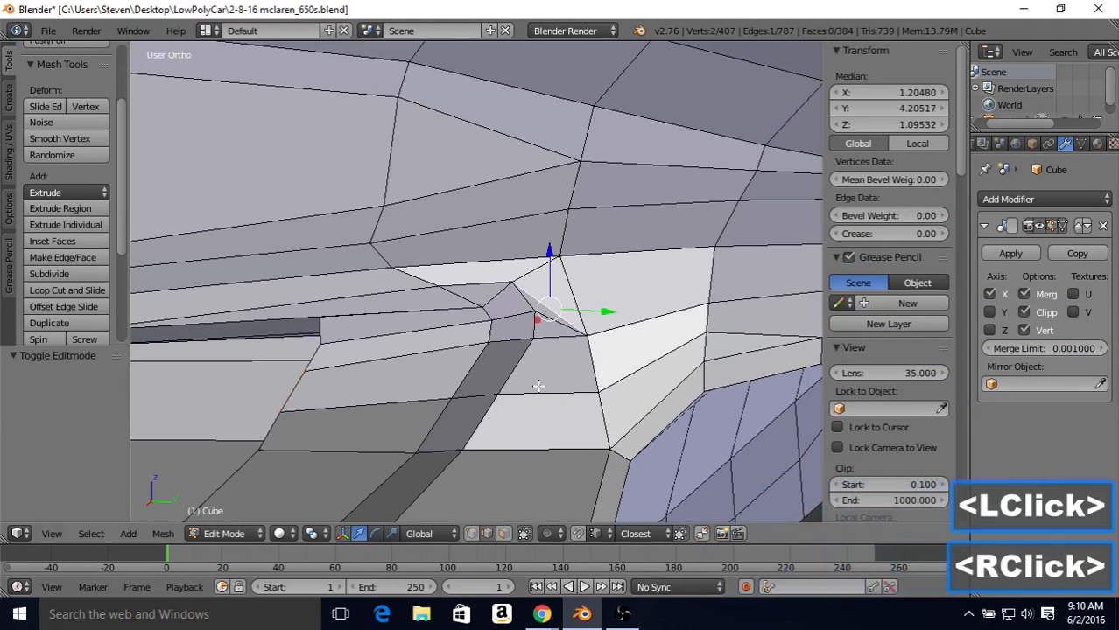
shift+right_click(549, 312)
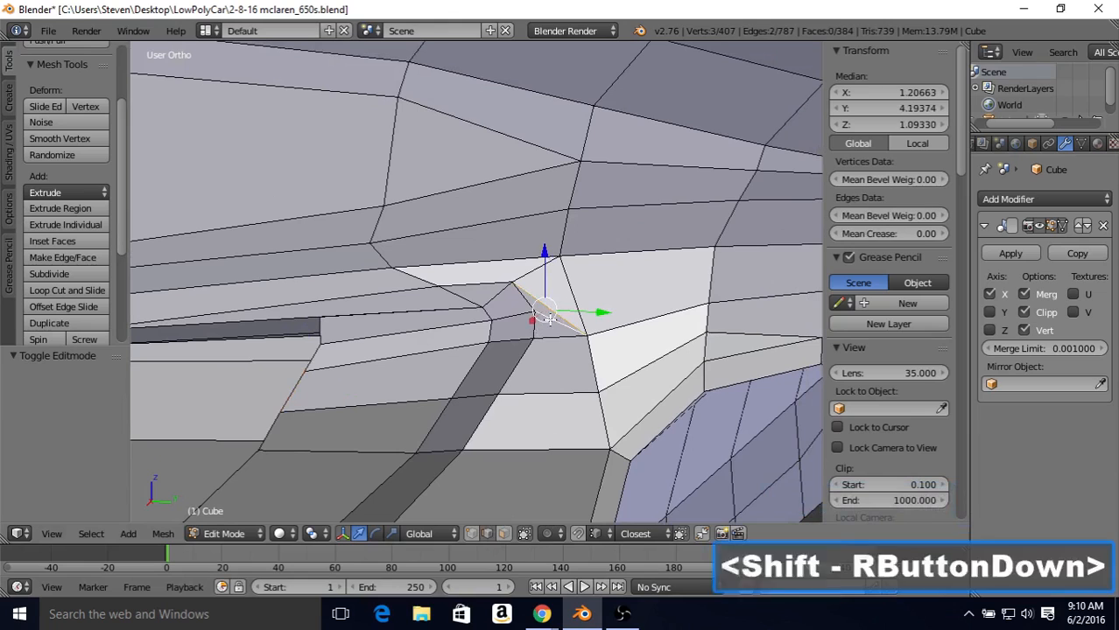
key(Delete)
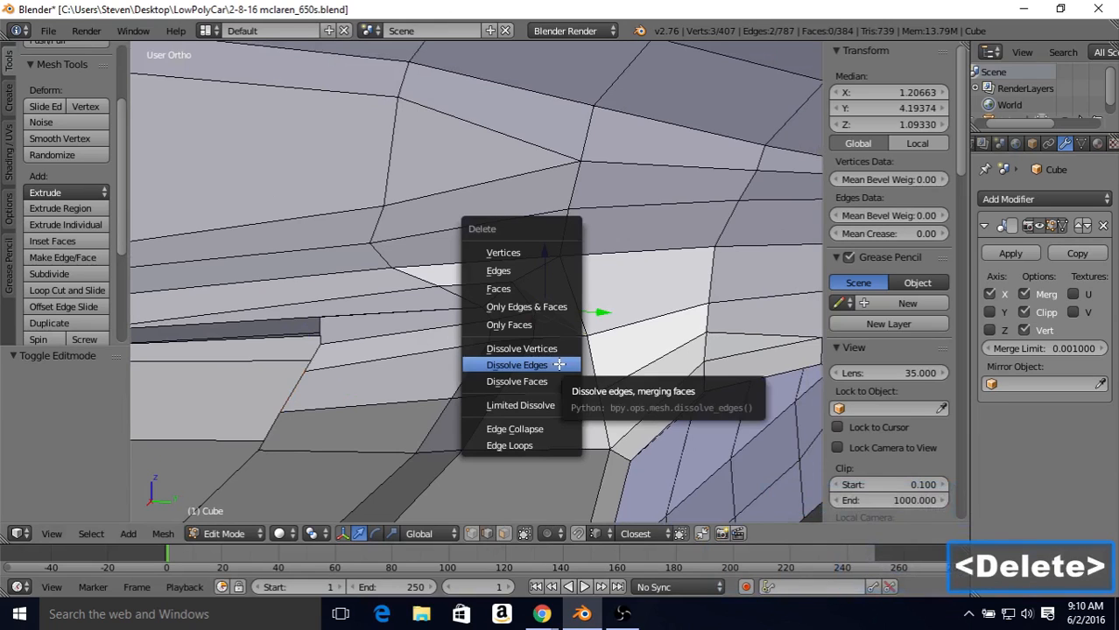
click(556, 365)
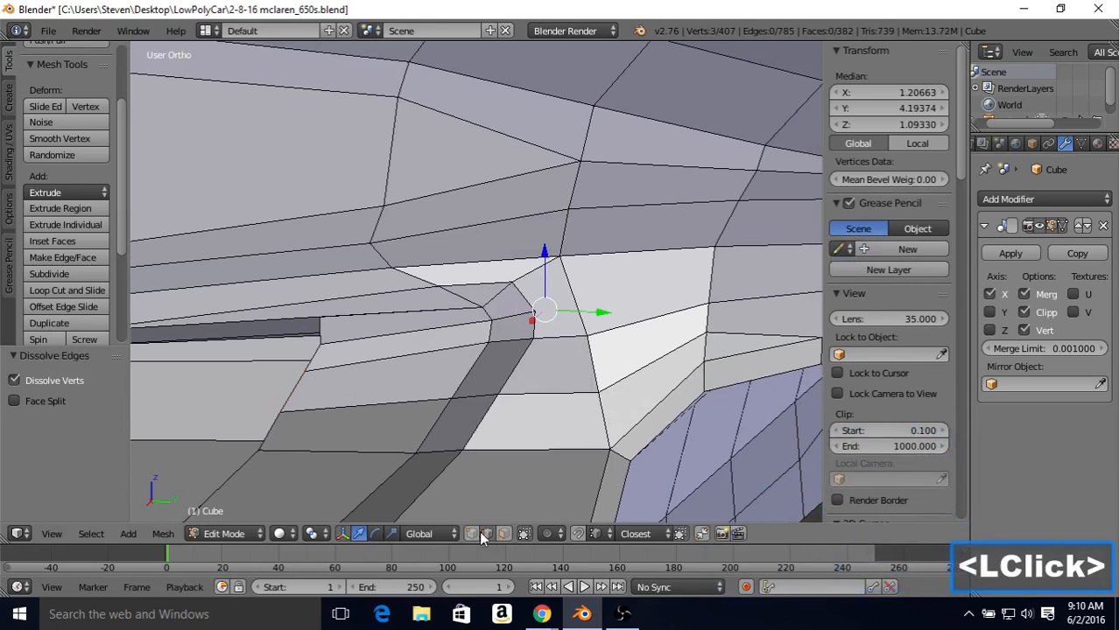
Step: Connect the intake's rear corner vertex to the body vertex above it with a new edge
click(473, 534)
right_click(534, 315)
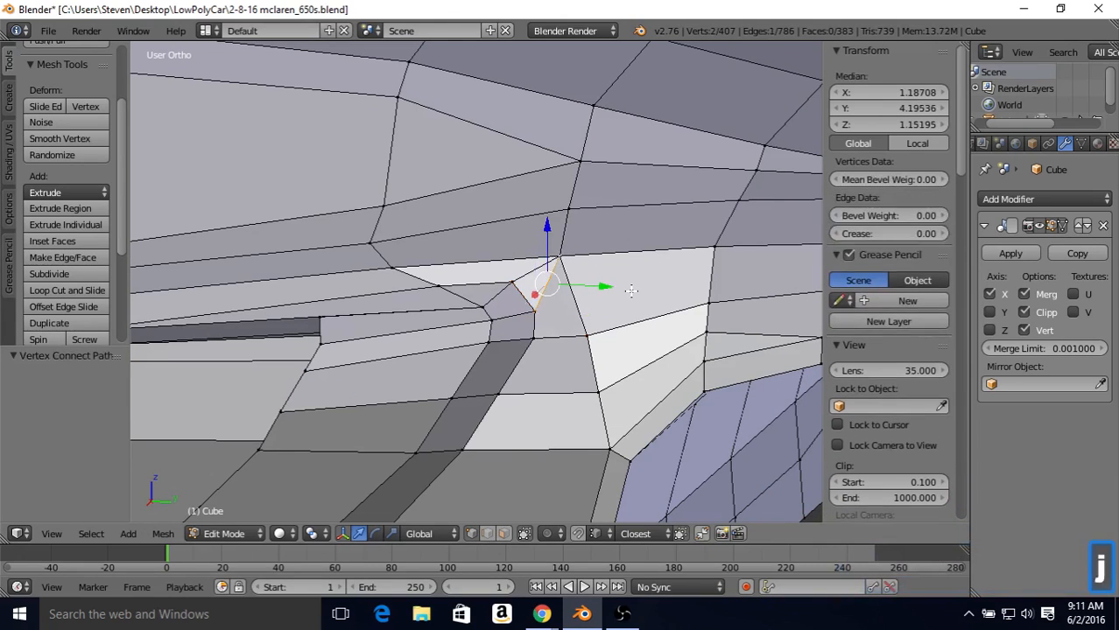
scroll(604, 307, down, 1)
key(Tab)
scroll(569, 326, down, 1)
scroll(534, 295, down, 1)
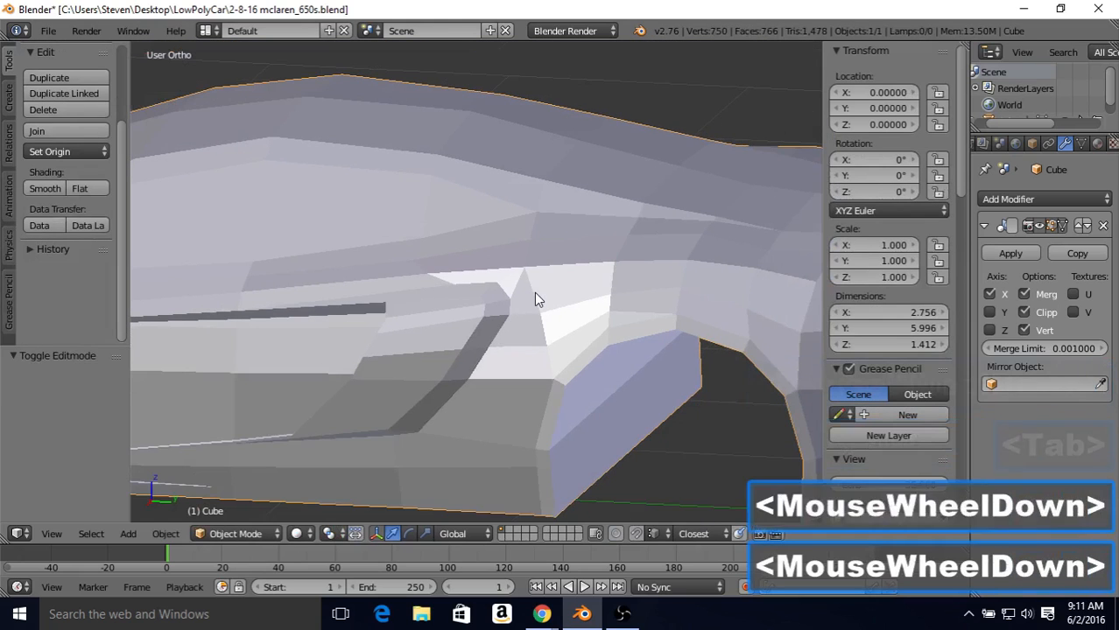
Step: Examine the car's side and the reshaped intake from a distance in Object Mode
scroll(571, 295, down, 1)
middle_drag(570, 295, 569, 319)
scroll(484, 347, down, 1)
scroll(483, 347, down, 1)
scroll(551, 337, up, 2)
scroll(551, 337, up, 1)
scroll(521, 320, down, 2)
scroll(571, 317, up, 2)
Step: Select the second vertex pair below the inner panel's upper front corner and move it slightly outward along X
key(Tab)
right_click(601, 333)
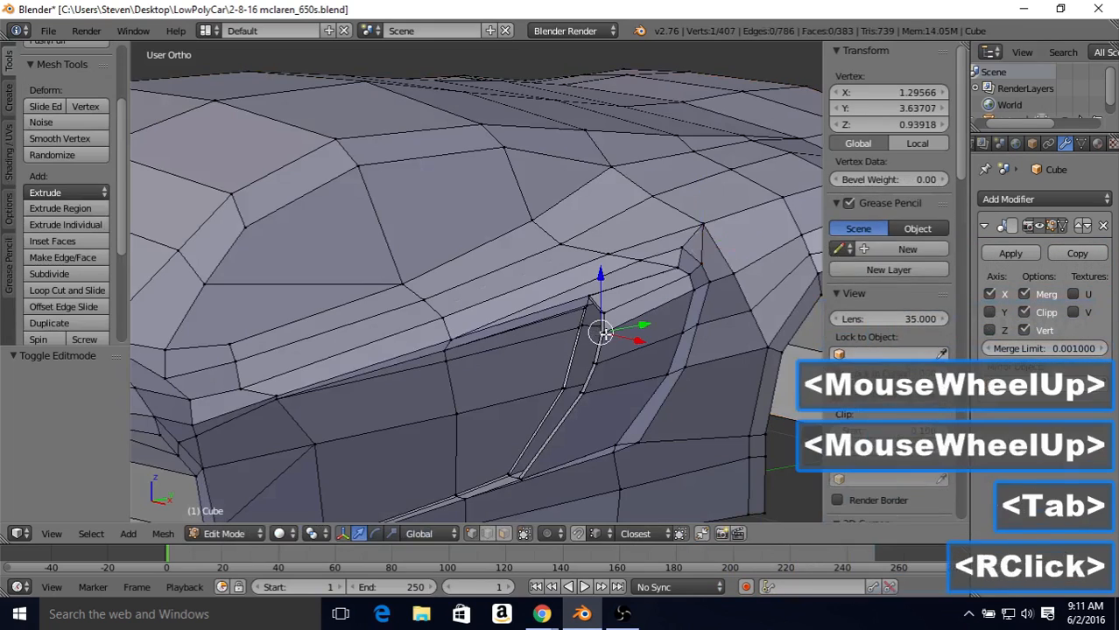
shift+right_click(601, 333)
middle_drag(656, 328, 656, 320)
drag(637, 338, 638, 341)
key(Tab)
scroll(638, 341, down, 1)
Step: Select the vertex pair directly below the inner panel's upper front corner and move it outward by about 0.016 along X
middle_drag(638, 342, 599, 317)
scroll(602, 300, up, 1)
key(Tab)
right_click(599, 317)
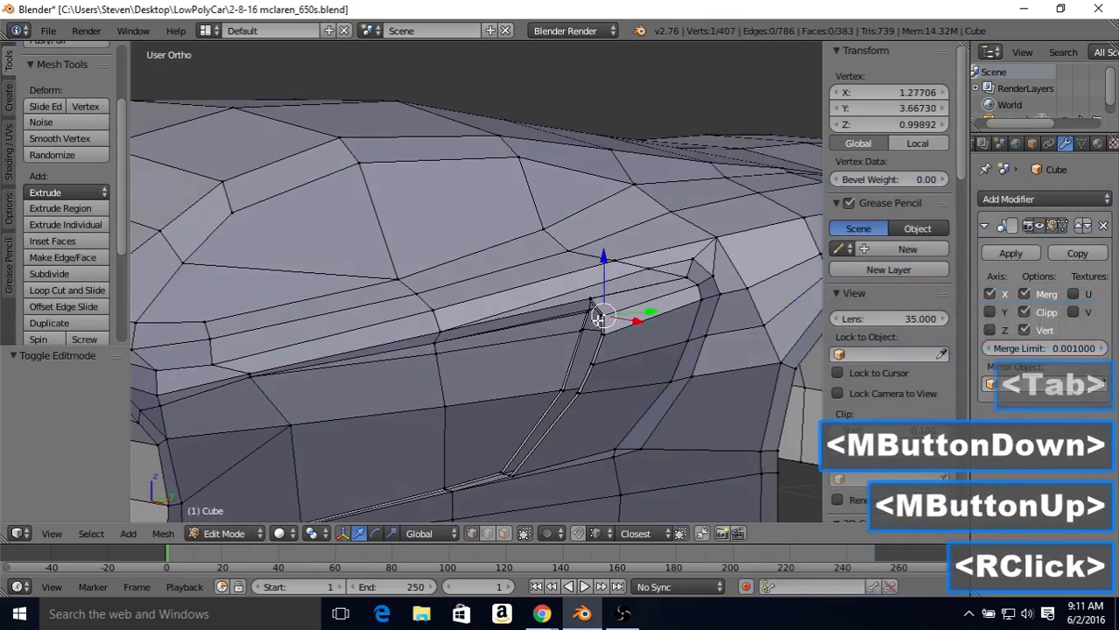
shift+right_click(595, 318)
drag(624, 320, 628, 323)
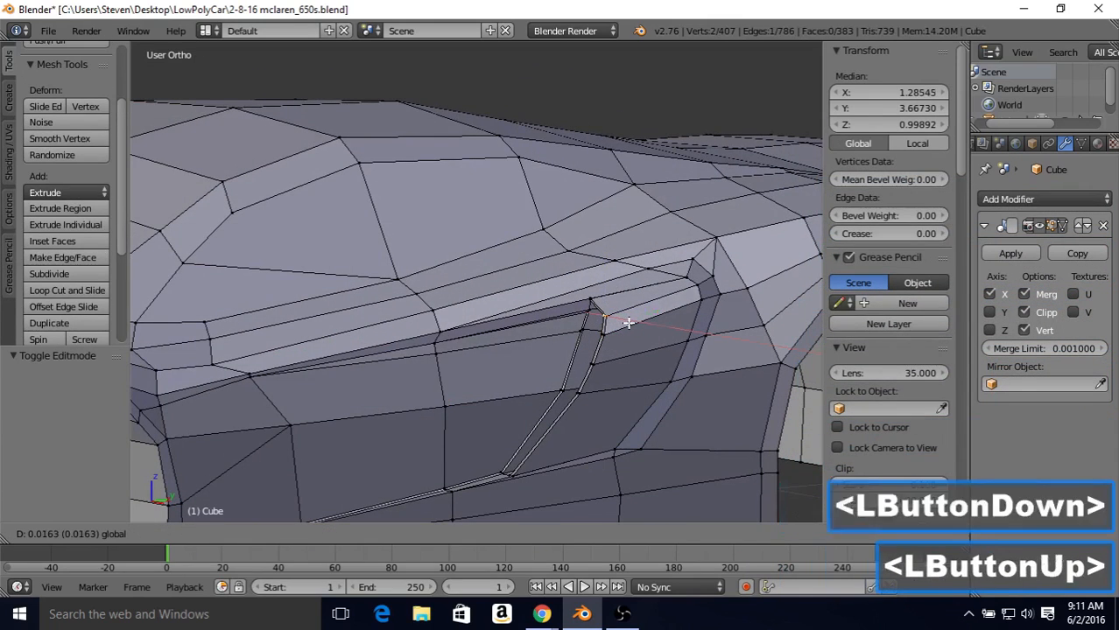
Step: Examine the reshaped side intake and surrounding body panels from several angles in Object Mode
key(Tab)
middle_drag(627, 322, 565, 357)
scroll(533, 307, down, 2)
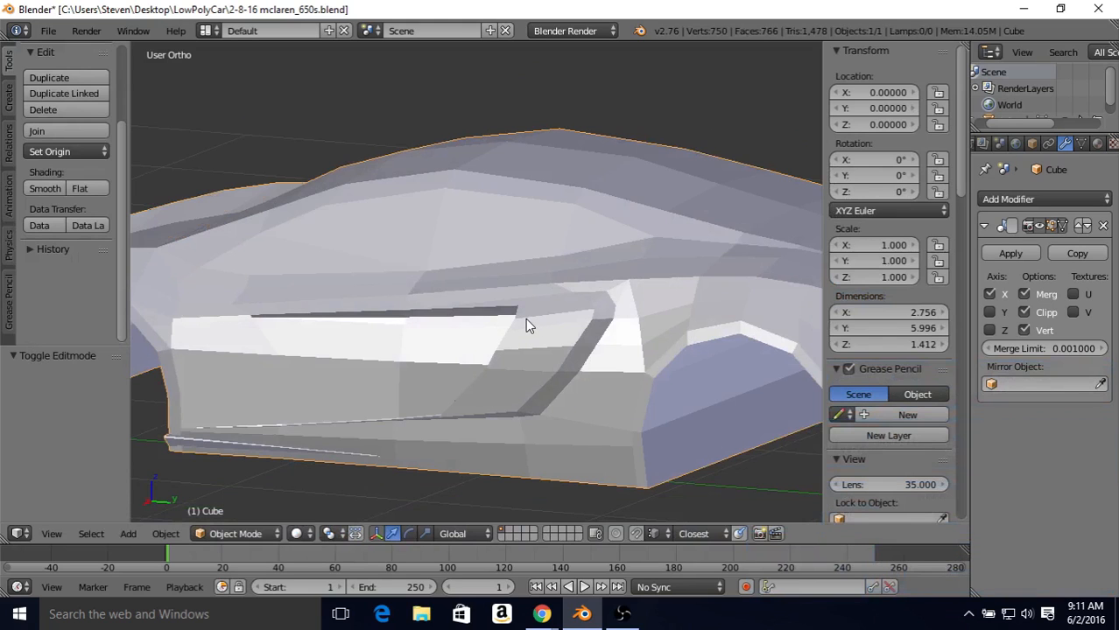
middle_drag(616, 301, 542, 314)
middle_drag(520, 358, 569, 322)
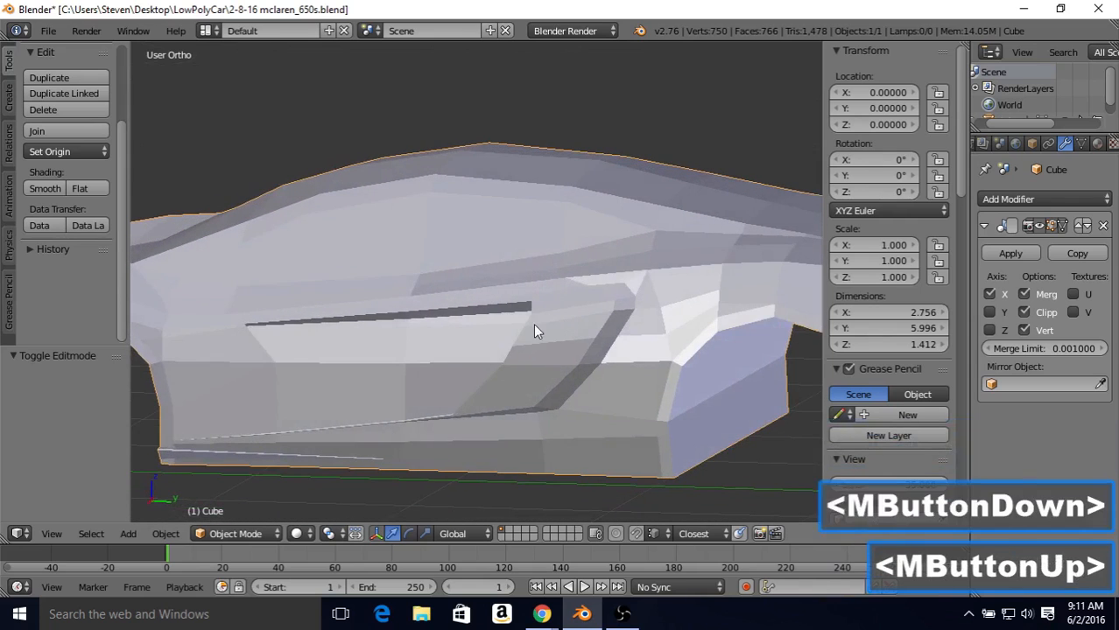
scroll(531, 311, down, 2)
middle_drag(517, 284, 313, 279)
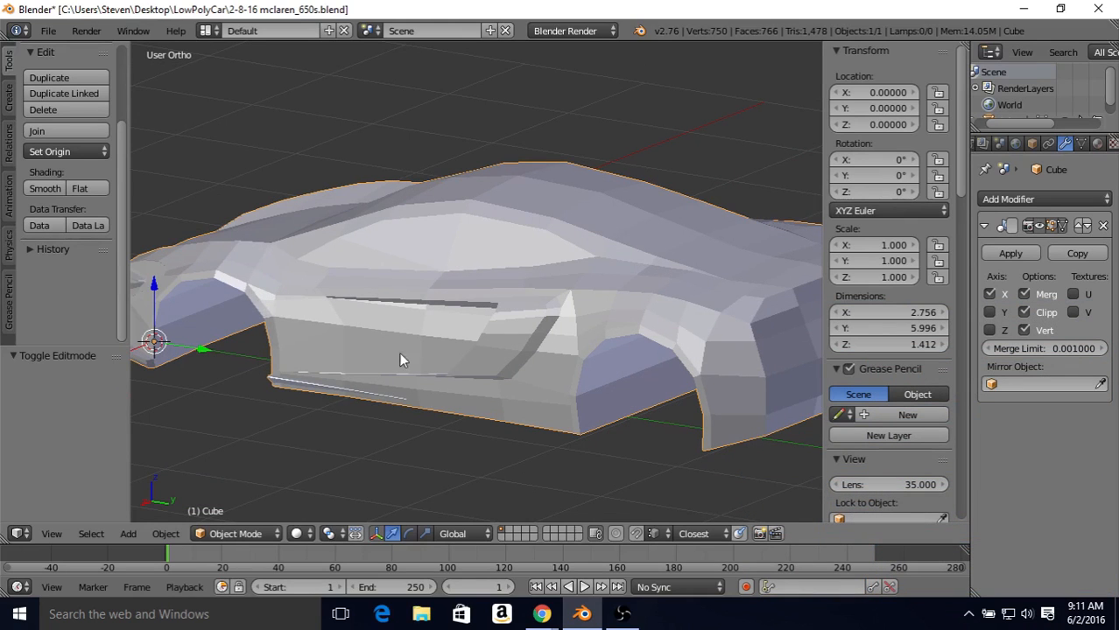
middle_drag(488, 309, 531, 235)
scroll(532, 234, up, 2)
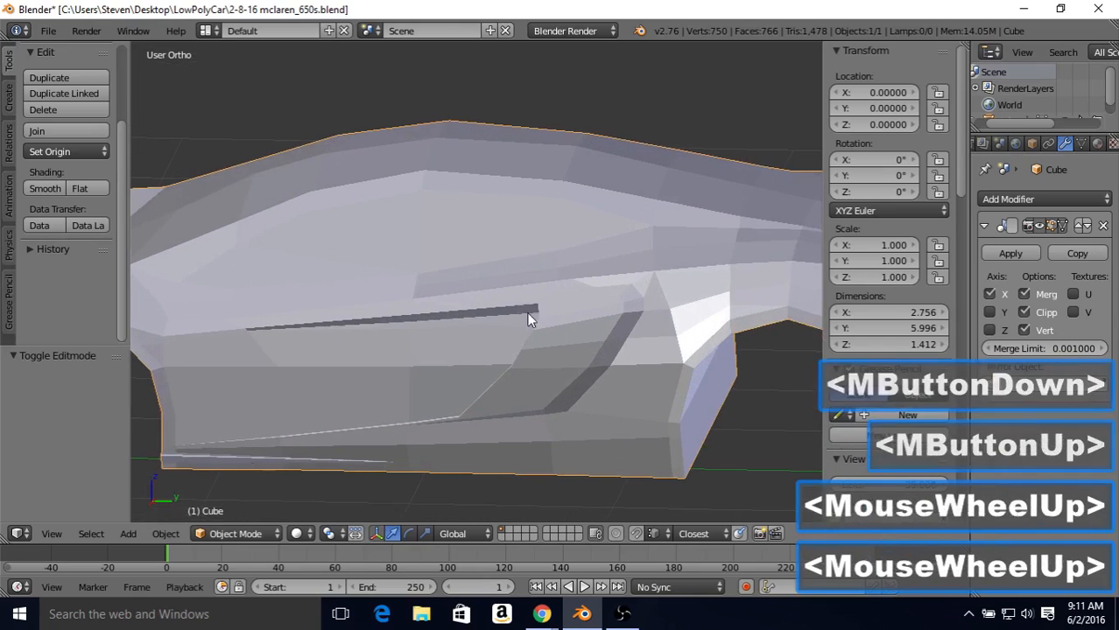
key(Tab)
key(Tab)
scroll(462, 315, down, 1)
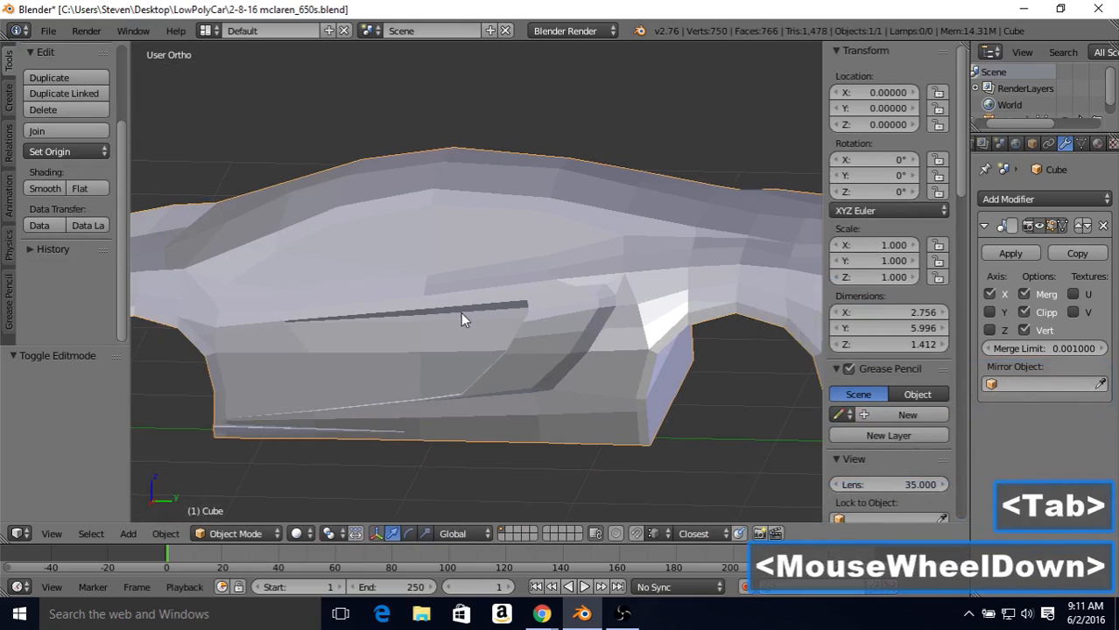
middle_drag(469, 288, 281, 184)
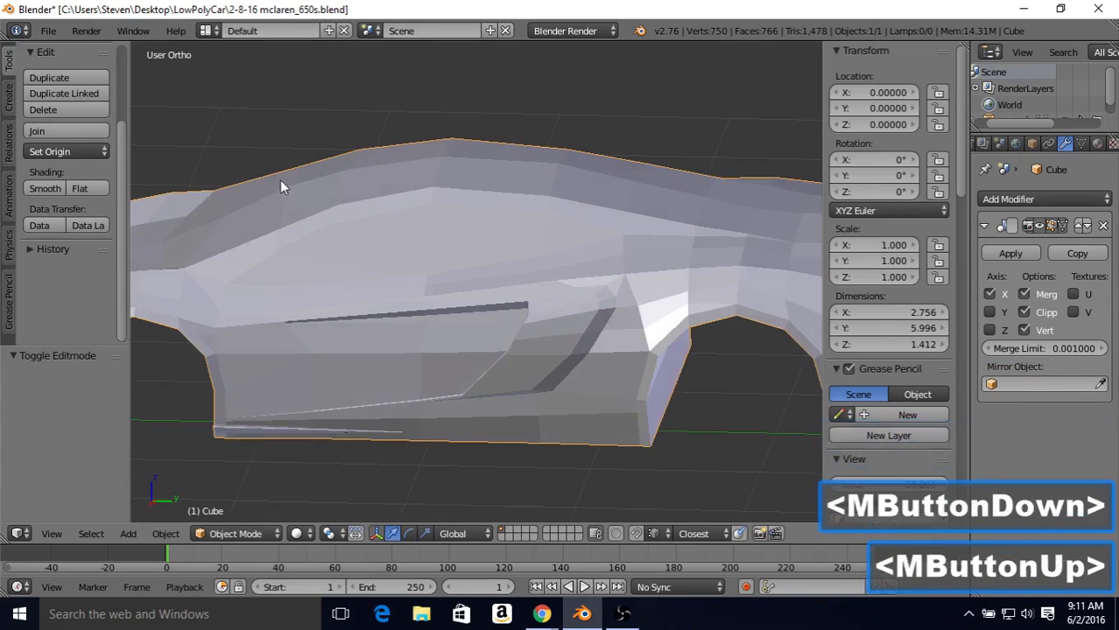
Step: Save the car model to its existing file
click(48, 31)
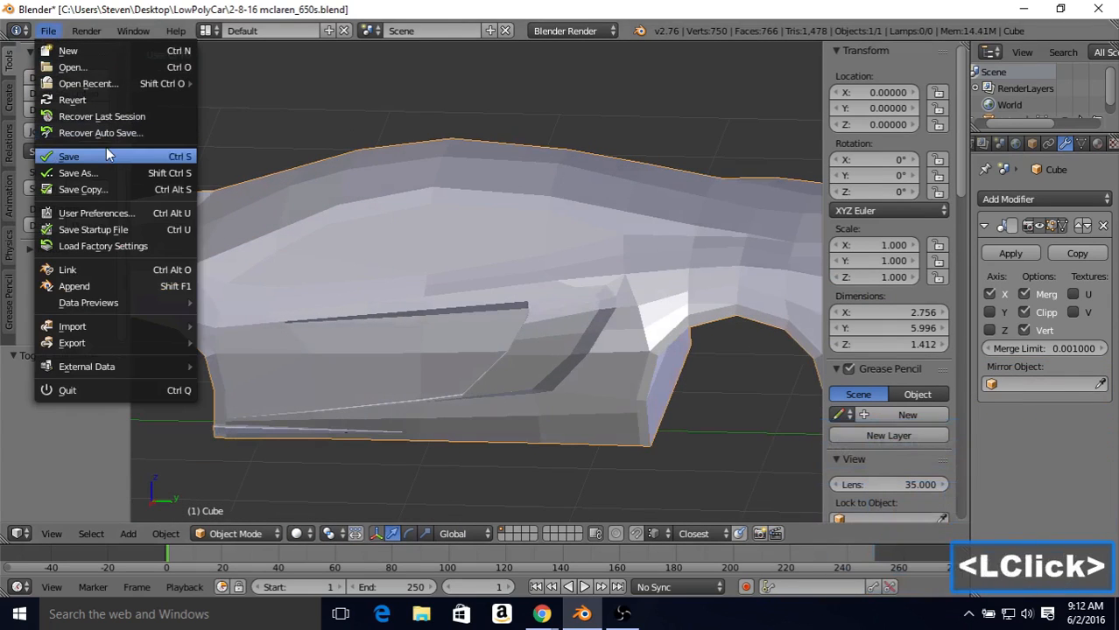
click(69, 156)
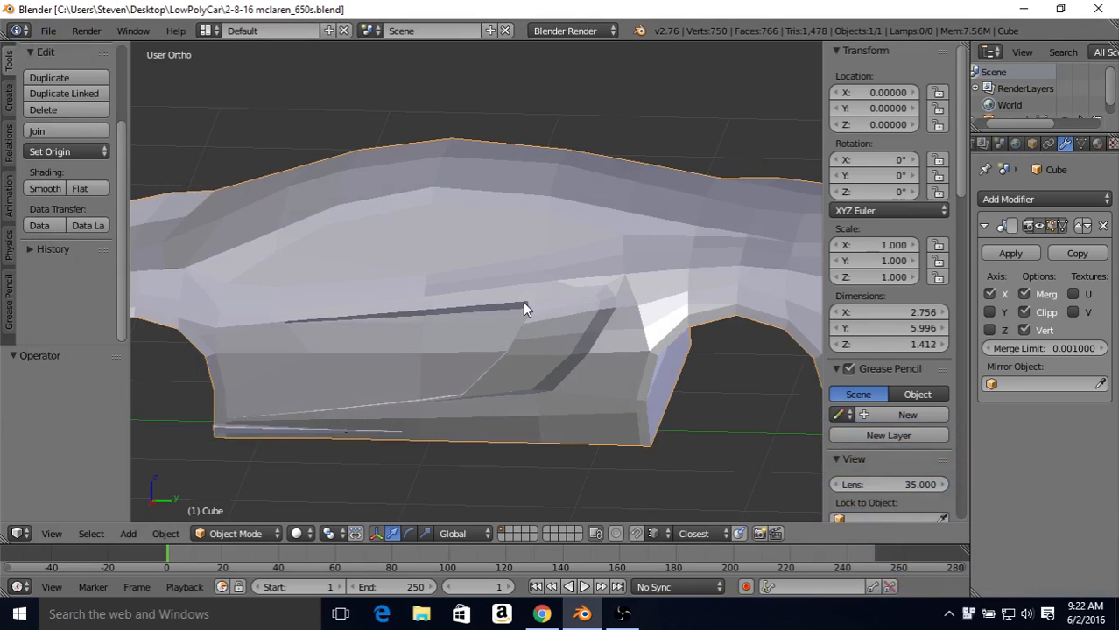
Step: In Edit Mode, select the vertex pair at the top of the intake's door-side edge and move it outward by 0.030 along X
middle_drag(516, 346, 571, 323)
key(Tab)
scroll(572, 323, up, 3)
right_click(571, 325)
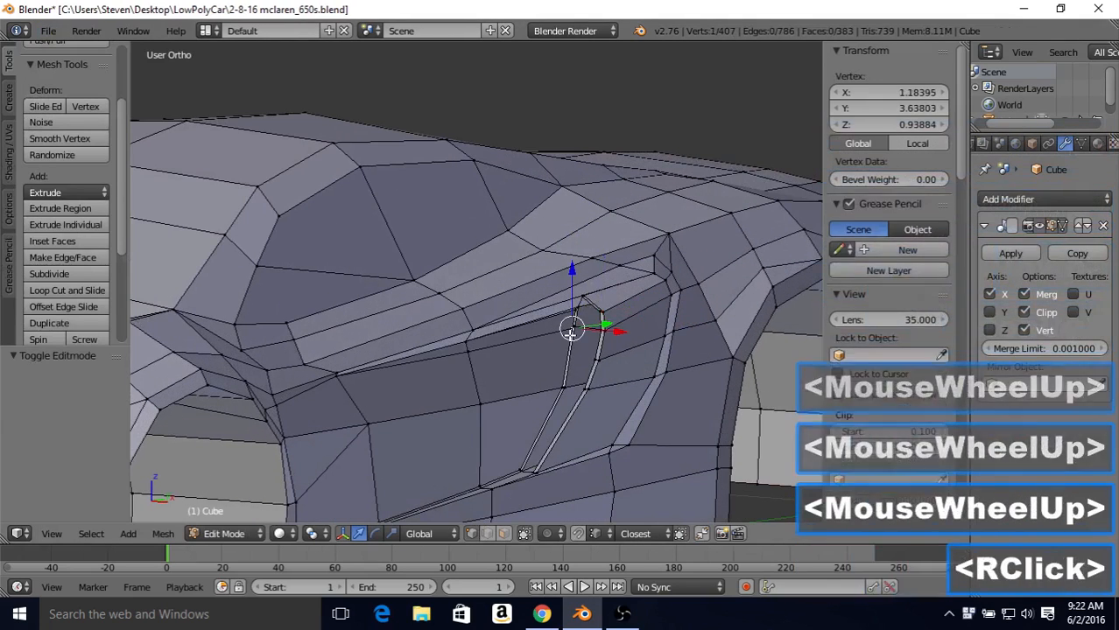
shift+right_click(564, 356)
middle_drag(550, 334, 588, 333)
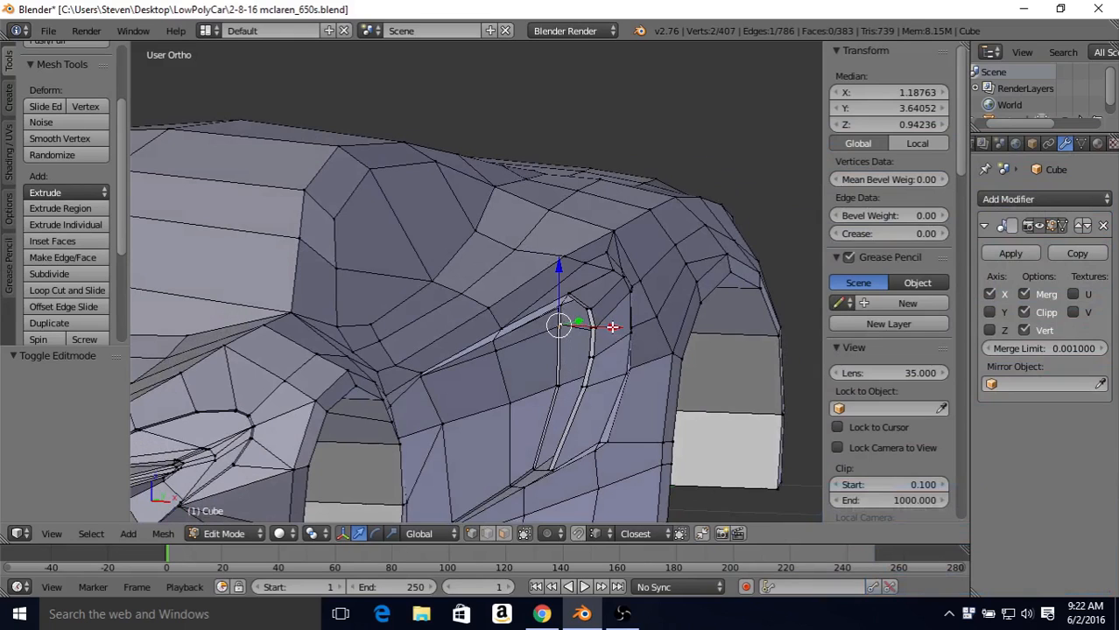
drag(612, 328, 621, 333)
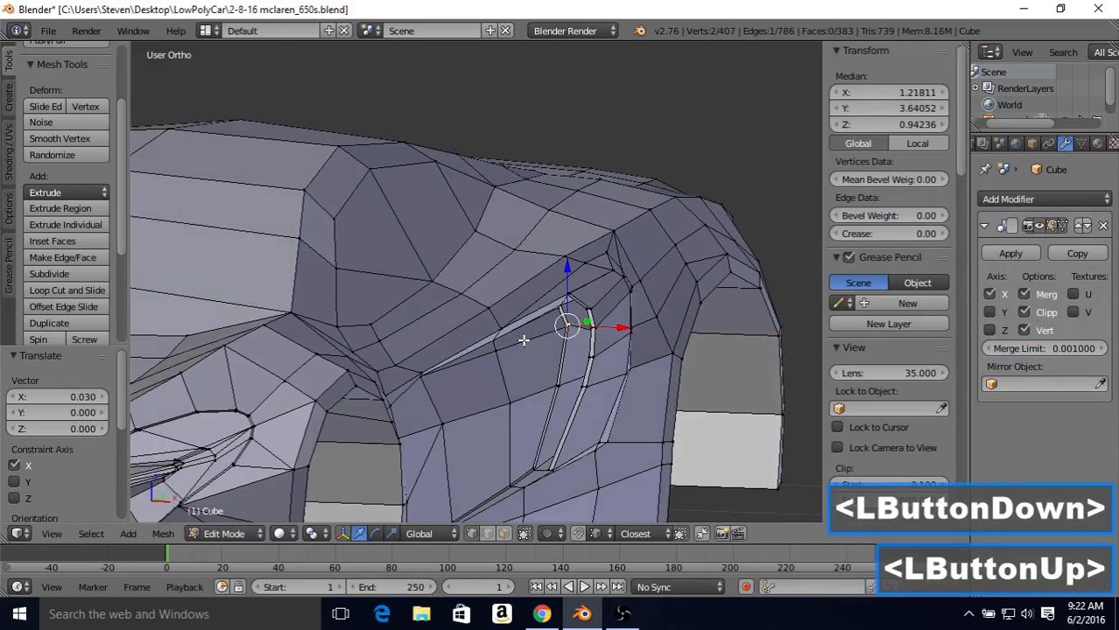
Step: Select the vertex partway along the intake's upper edge and move it slightly outward along X
right_click(506, 346)
middle_drag(506, 346, 575, 335)
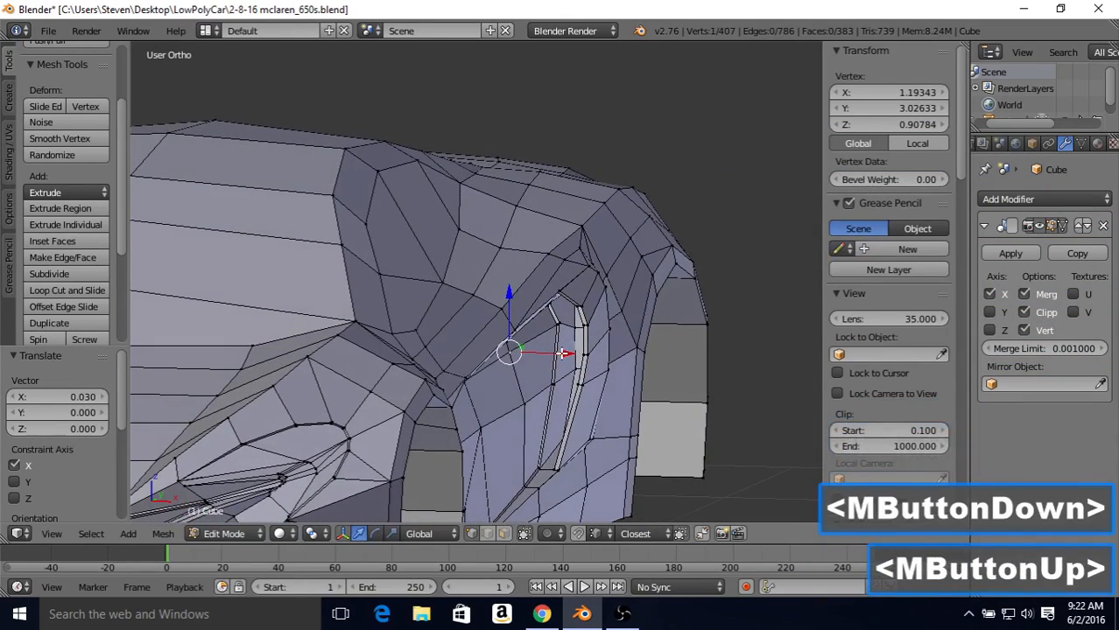
drag(562, 353, 561, 350)
scroll(551, 333, down, 1)
Step: Check the intake's upper edge in Object Mode, then move its selected vertex back inward by 0.008 along X
key(Tab)
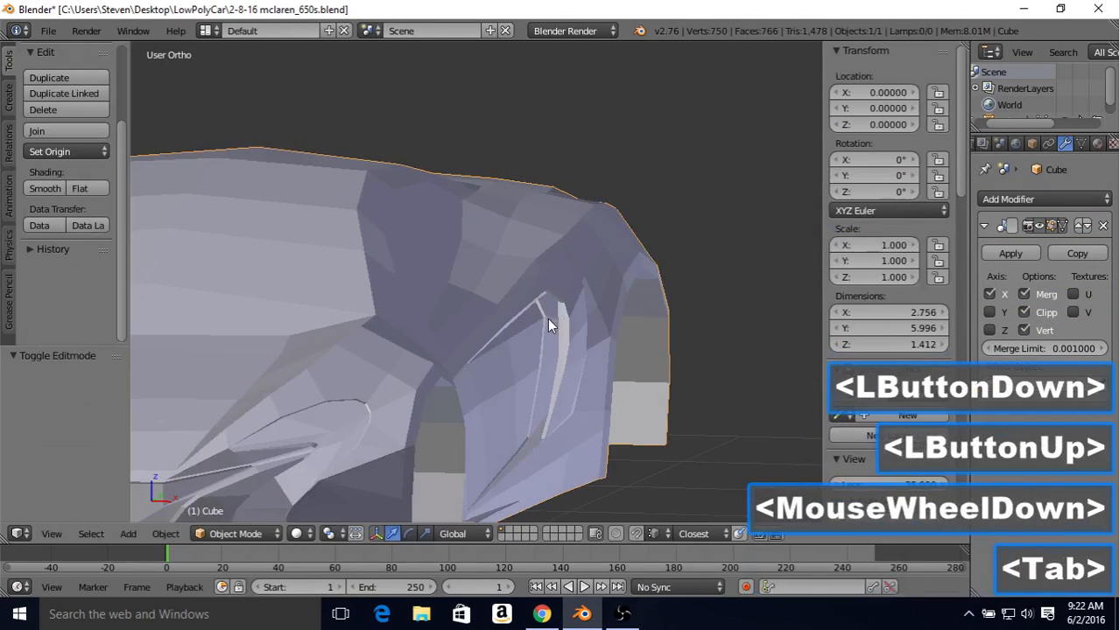
middle_drag(550, 325, 477, 315)
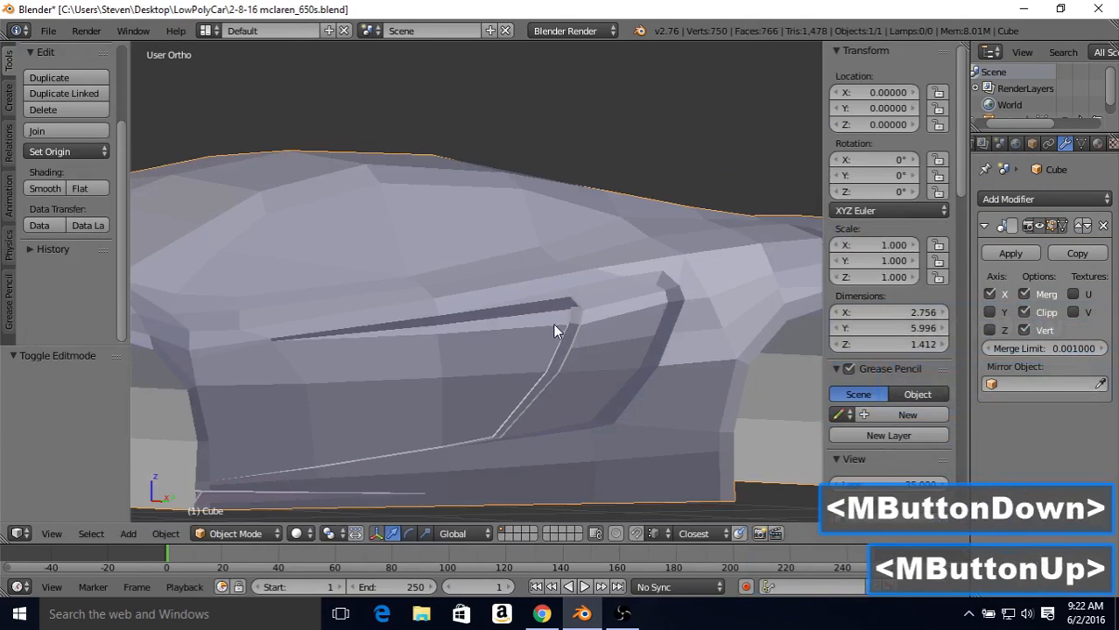
middle_drag(552, 331, 521, 359)
key(Tab)
drag(520, 359, 516, 358)
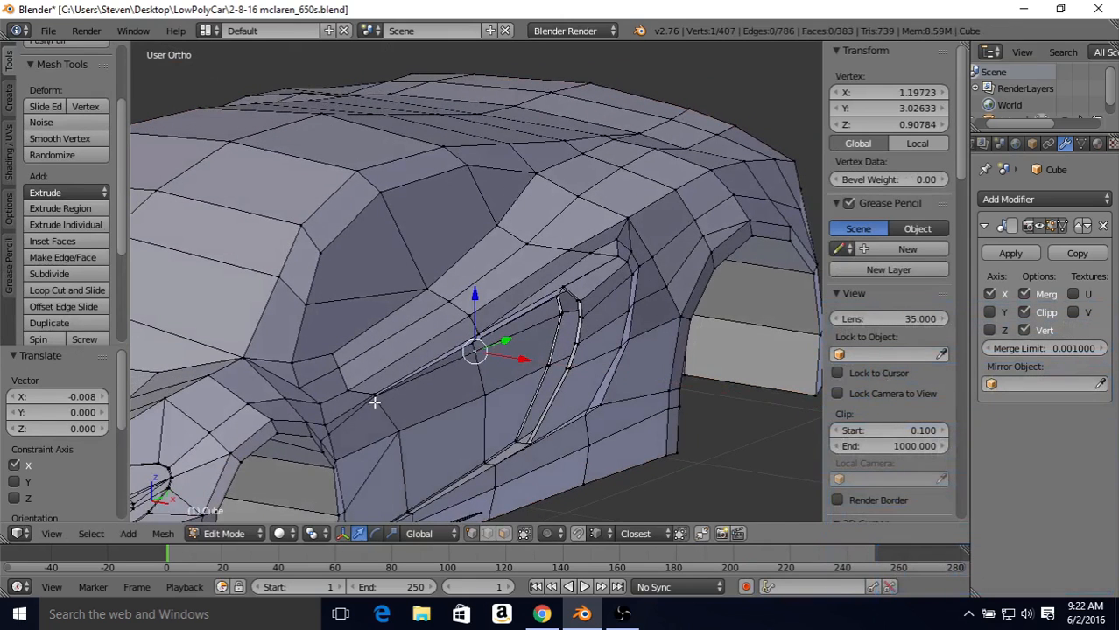
Step: Examine the adjusted intake's upper edge and inner panel in Object Mode from the side and from farther away
key(Tab)
middle_drag(425, 389, 600, 359)
key(Tab)
drag(568, 358, 566, 356)
key(Tab)
middle_drag(566, 356, 400, 280)
scroll(477, 290, down, 2)
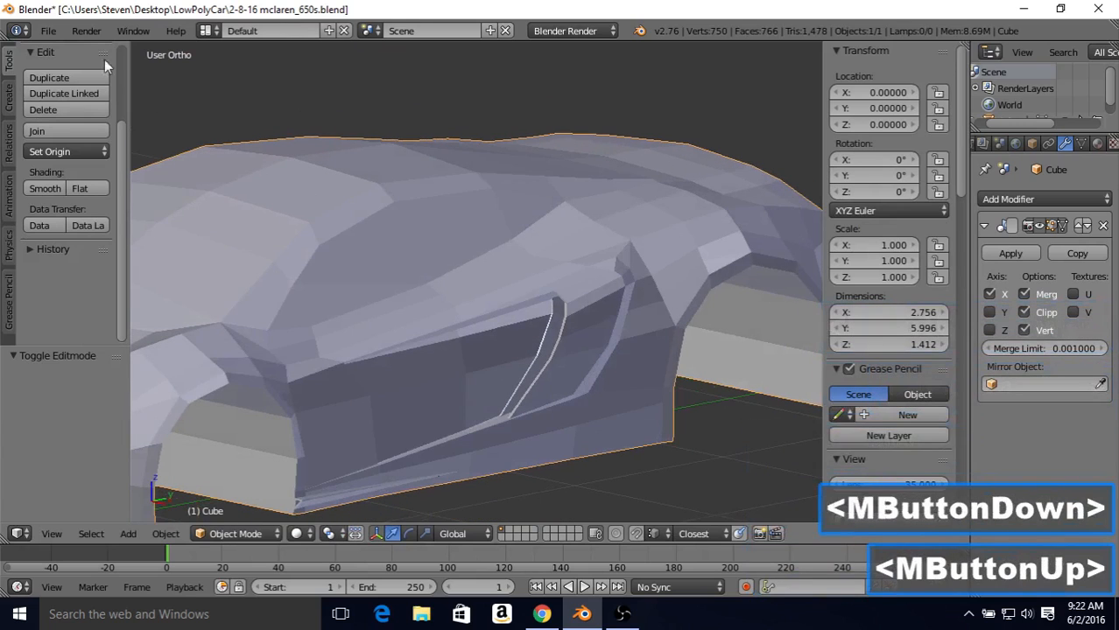
Step: Open the file commands for saving the car model
click(48, 31)
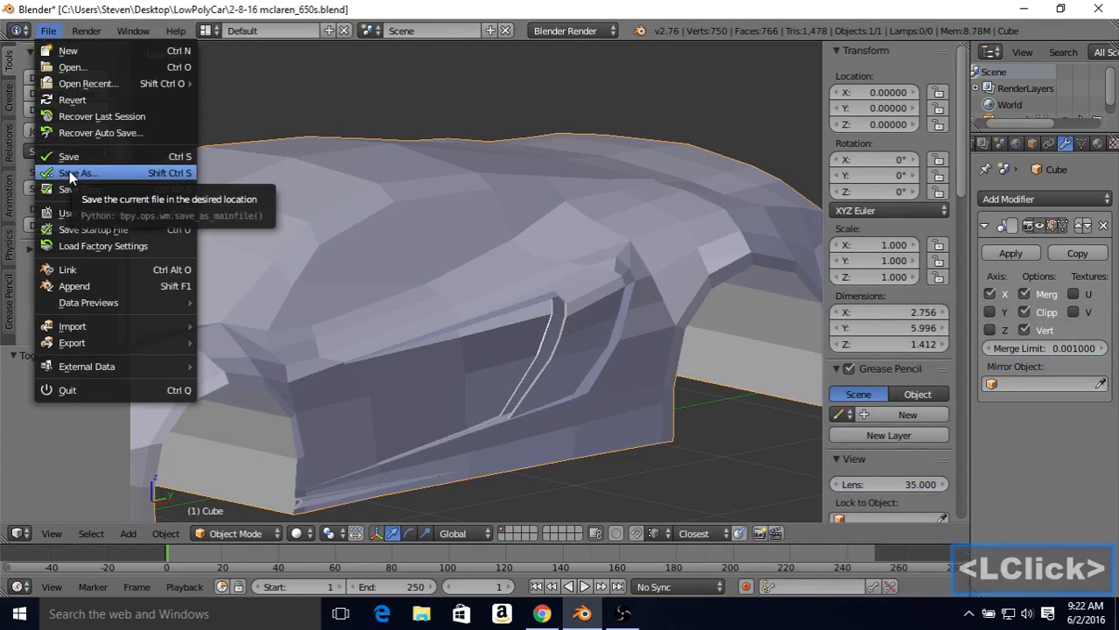